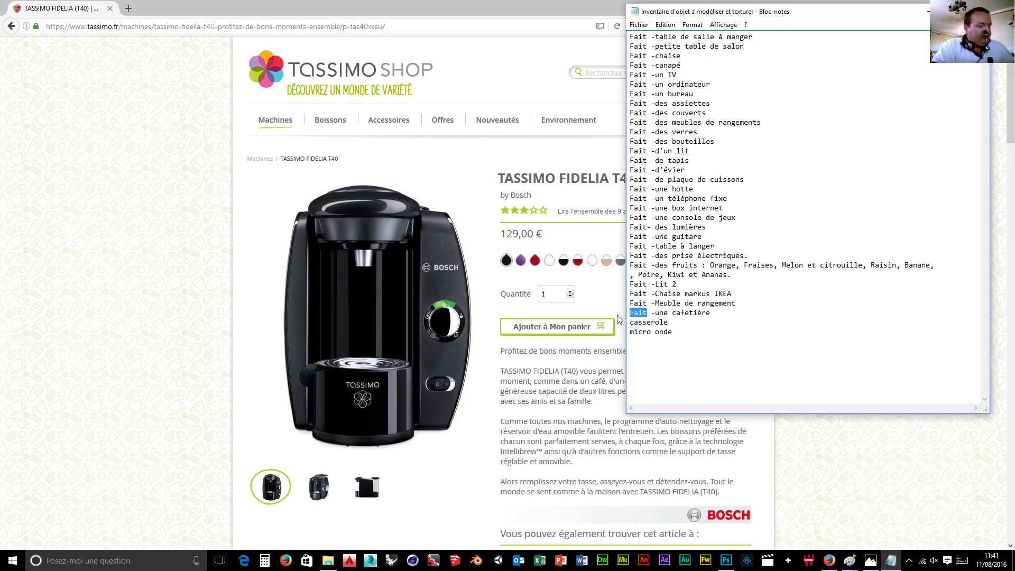
- Replace "Fait" with "XX" before "-une cafetière" in the object inventory, and minimize the text file
text(XX)
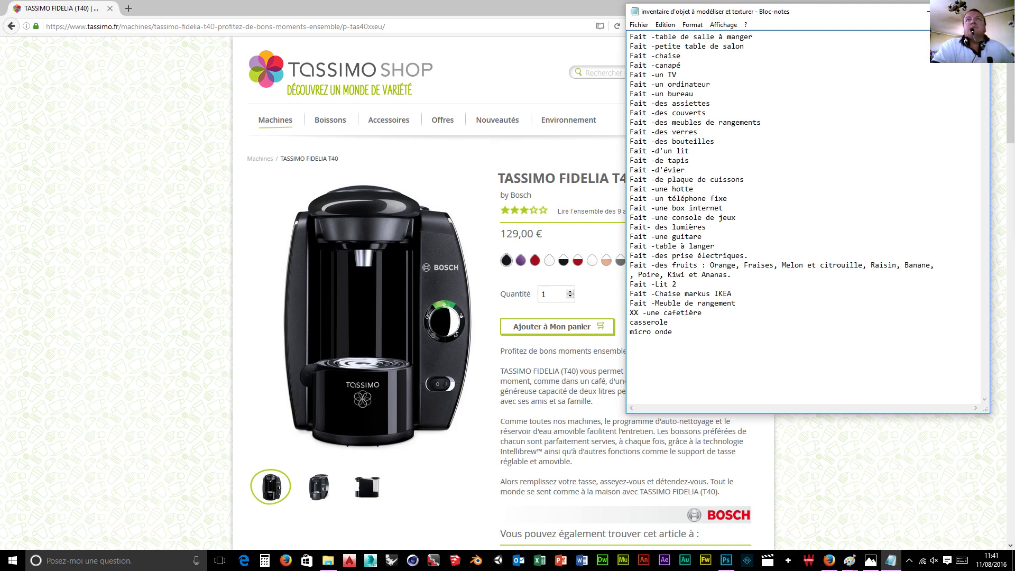
click(924, 11)
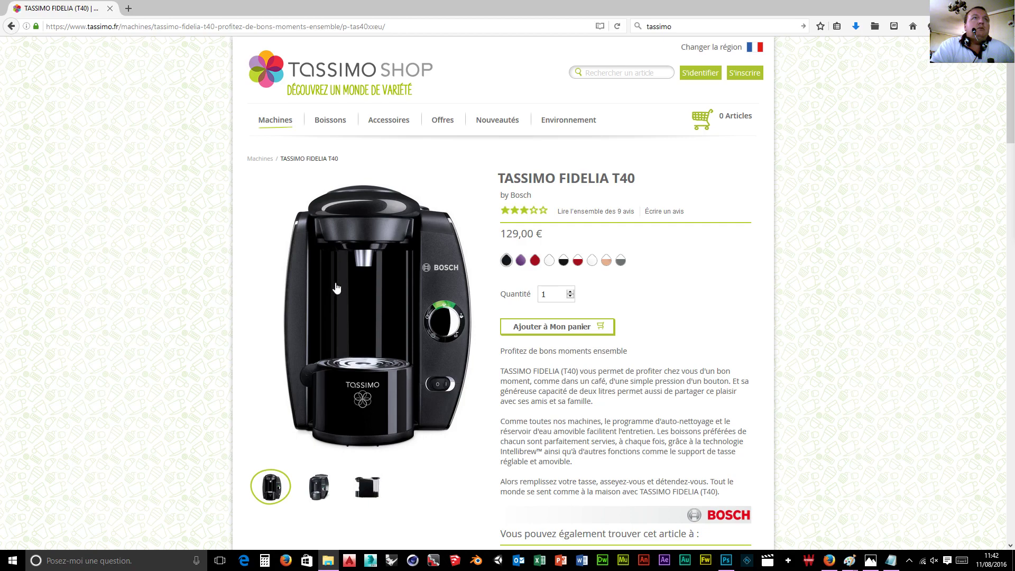
- Look over the TASSIMO FIDELIA T40 product page and browse the other coffee machine models in the shop
scroll(412, 332, down, 3)
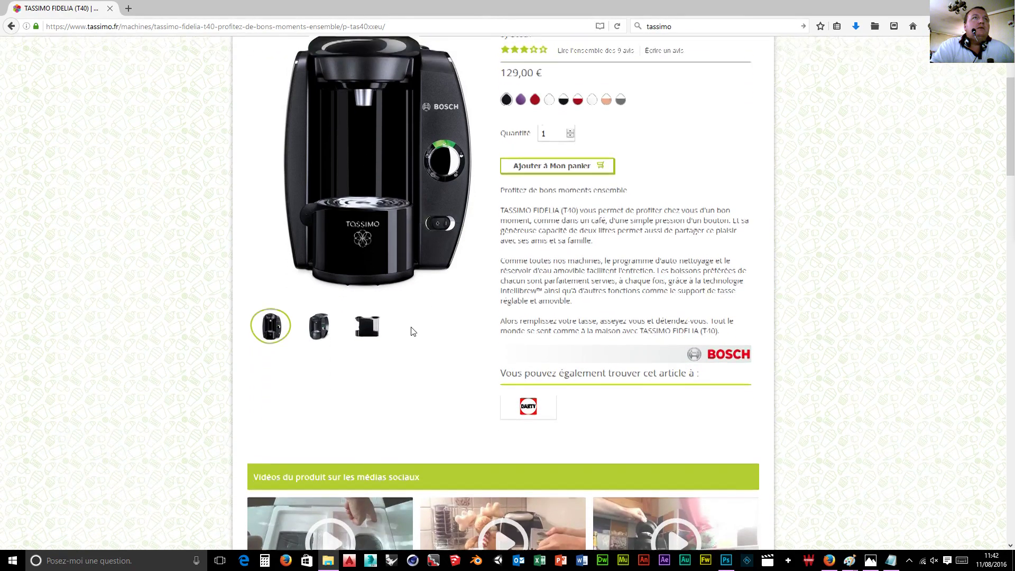
scroll(413, 332, up, 1)
scroll(412, 332, up, 1)
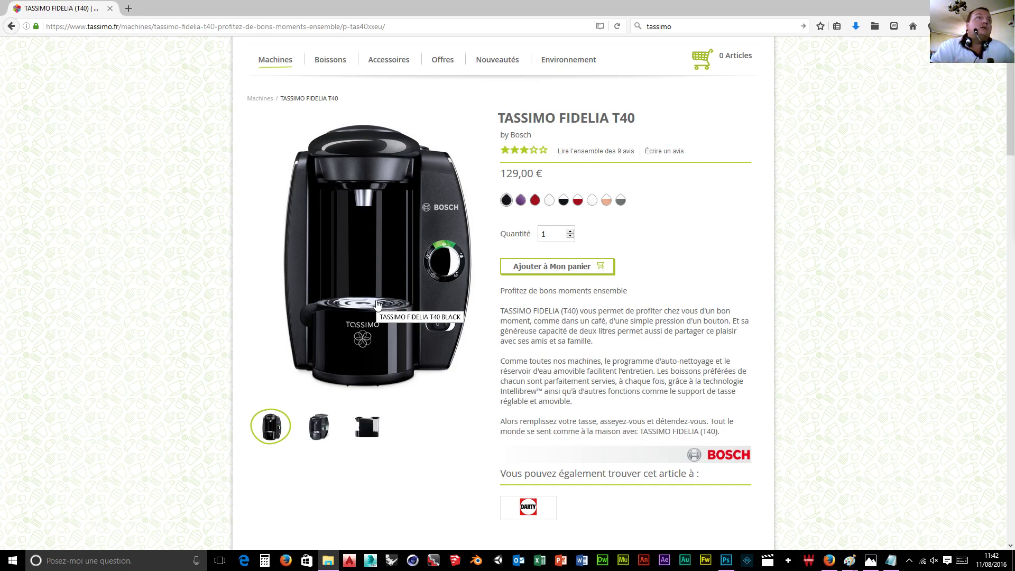
scroll(206, 336, up, 2)
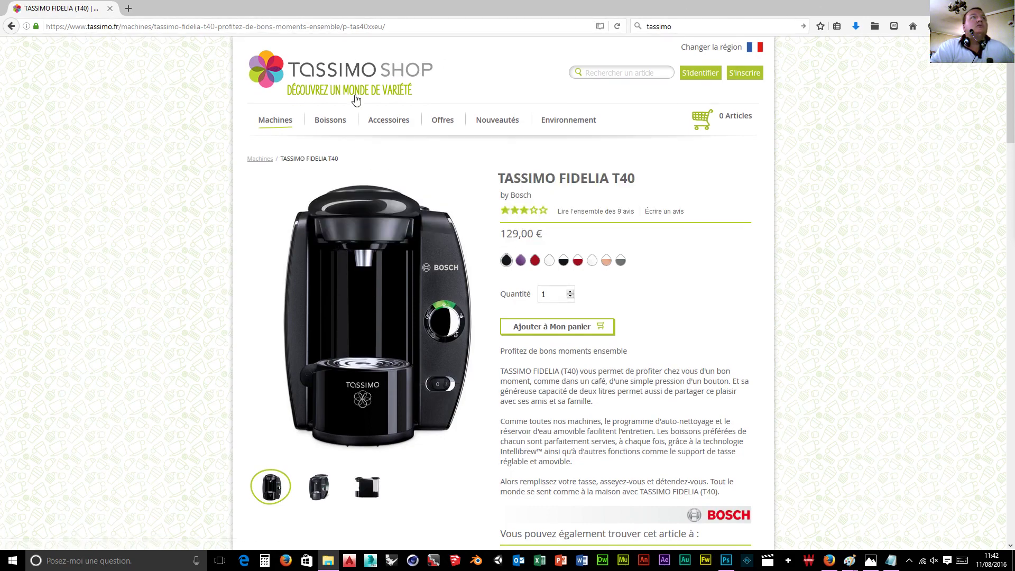
mouse_move(257, 119)
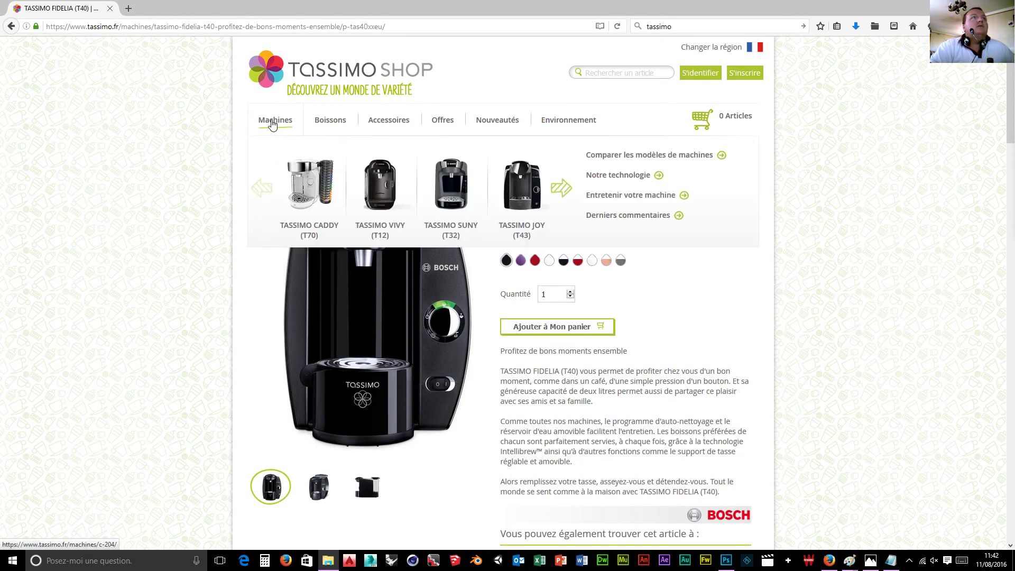
click(559, 191)
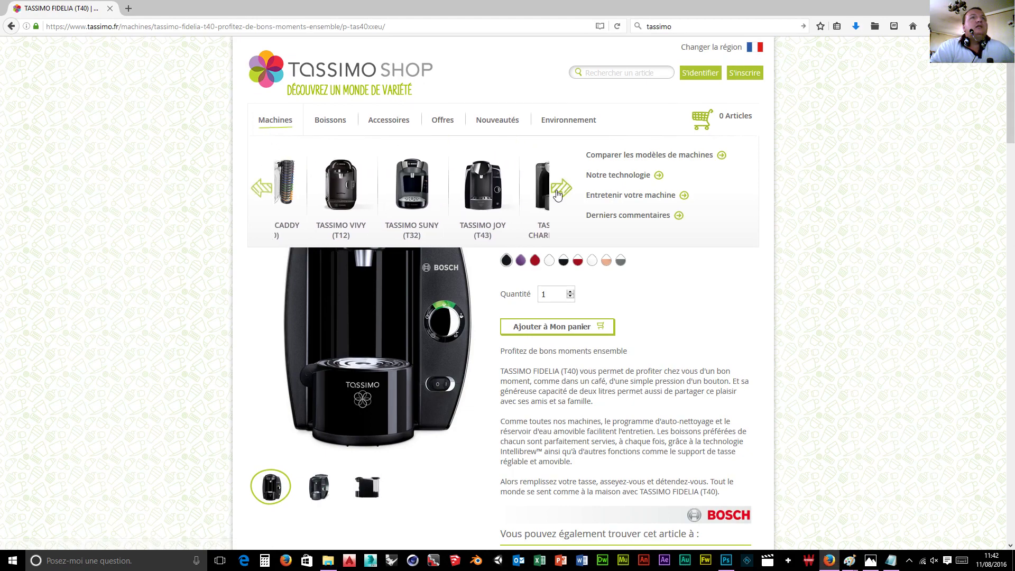
click(559, 190)
click(559, 190)
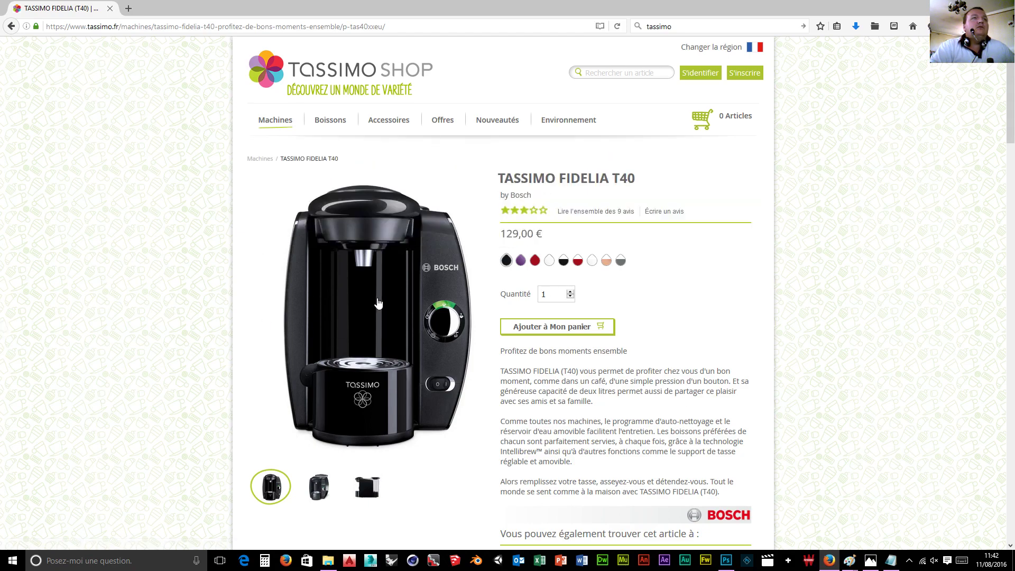
- Display the front-view picture of the coffee machine on its own at full size and bring up its save dialog
mouse_move(378, 302)
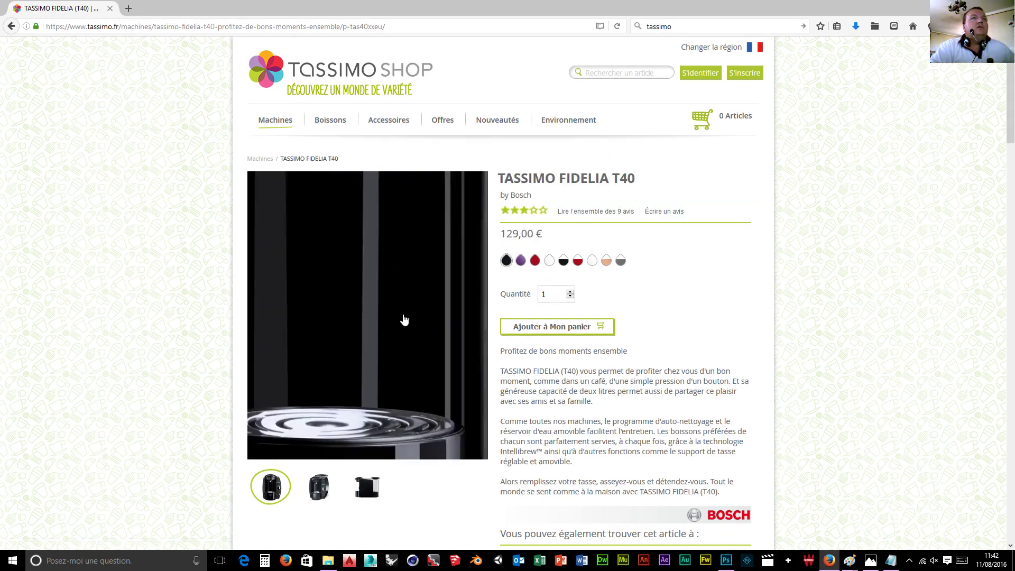
right_click(381, 319)
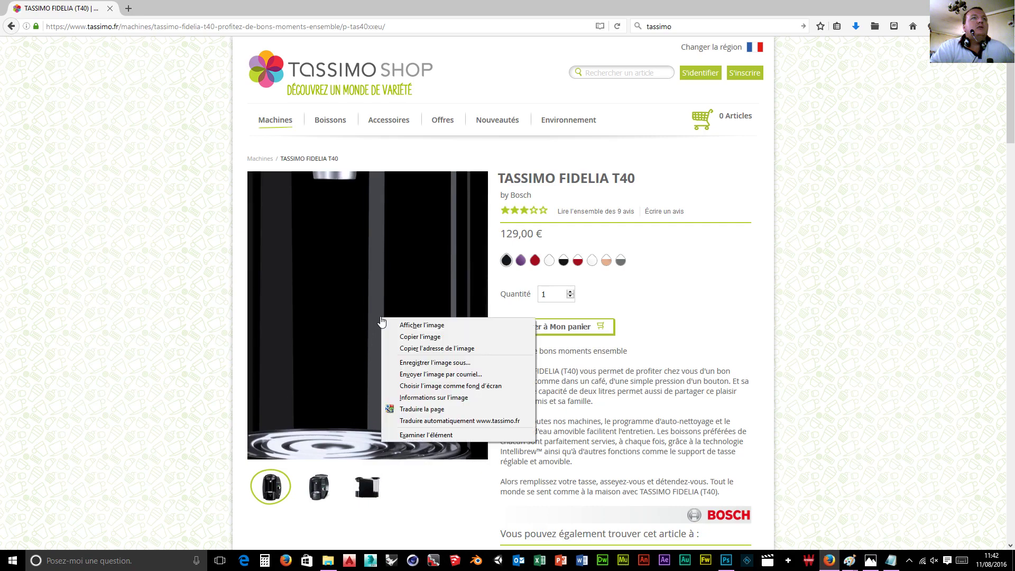
click(422, 324)
click(416, 286)
right_click(416, 323)
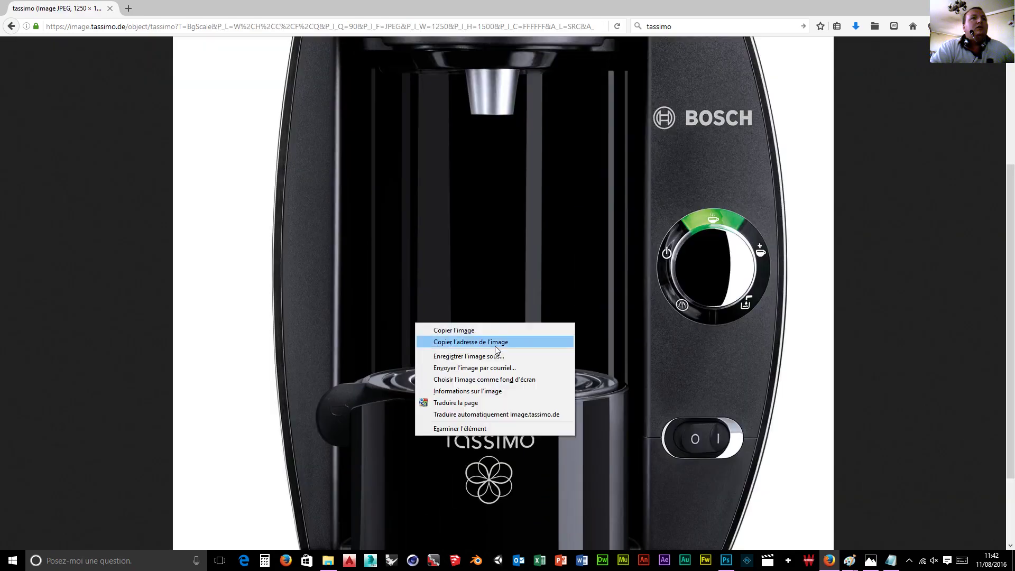
click(496, 356)
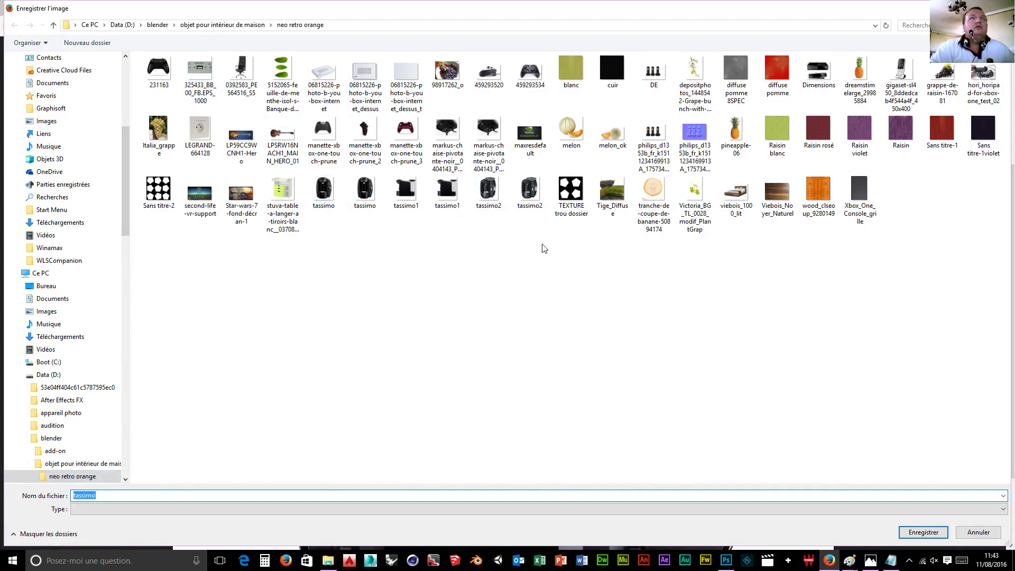
- Delete both tassimo2 image files from the neo retro orange folder
click(556, 240)
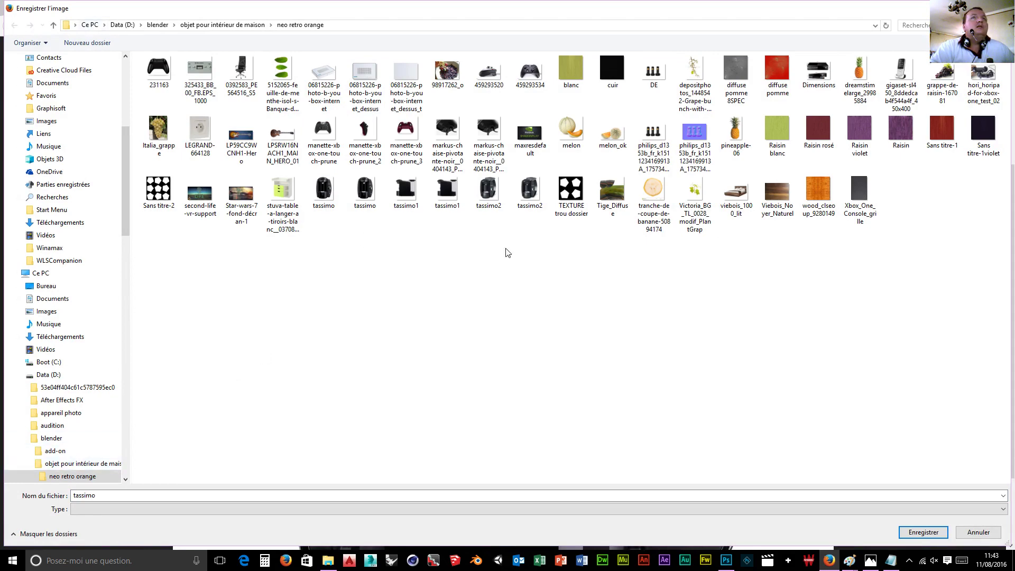
right_click(532, 196)
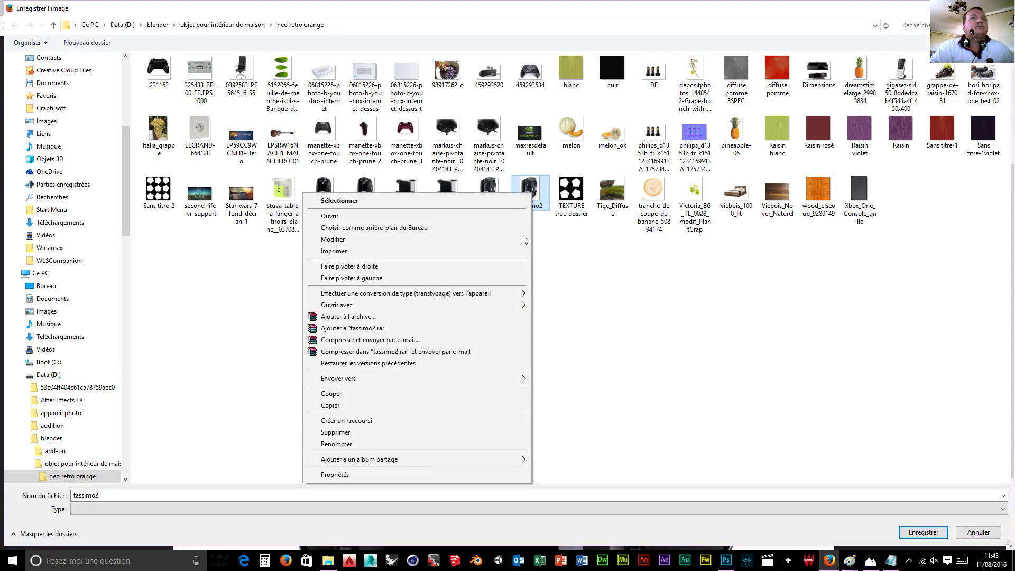
click(354, 433)
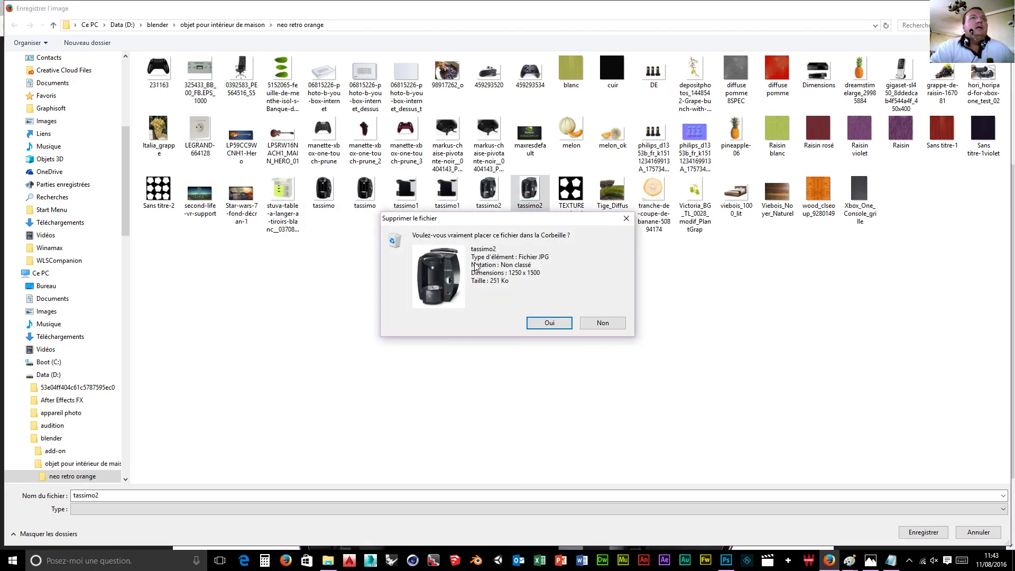
click(569, 329)
right_click(484, 191)
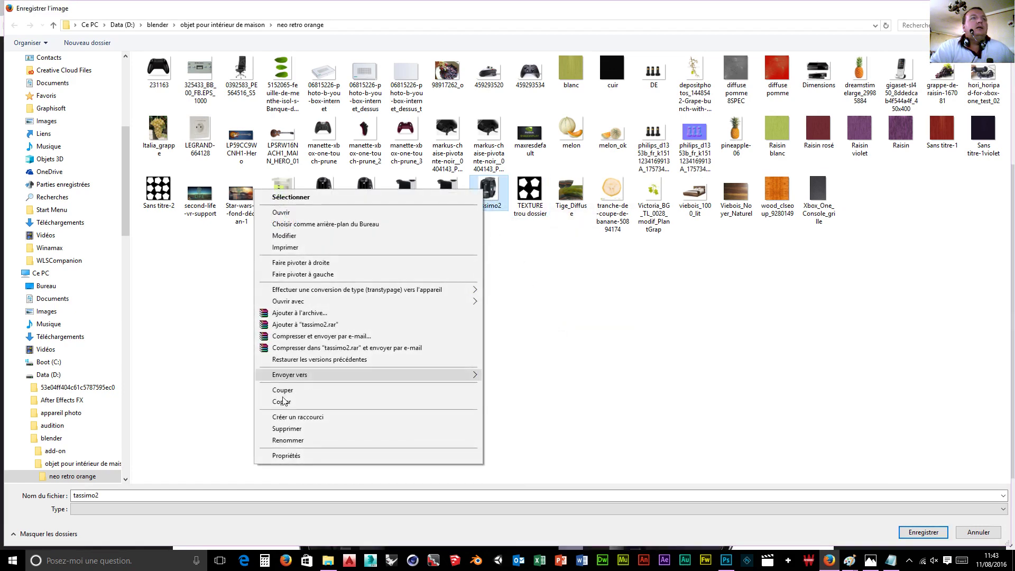
click(285, 429)
click(533, 325)
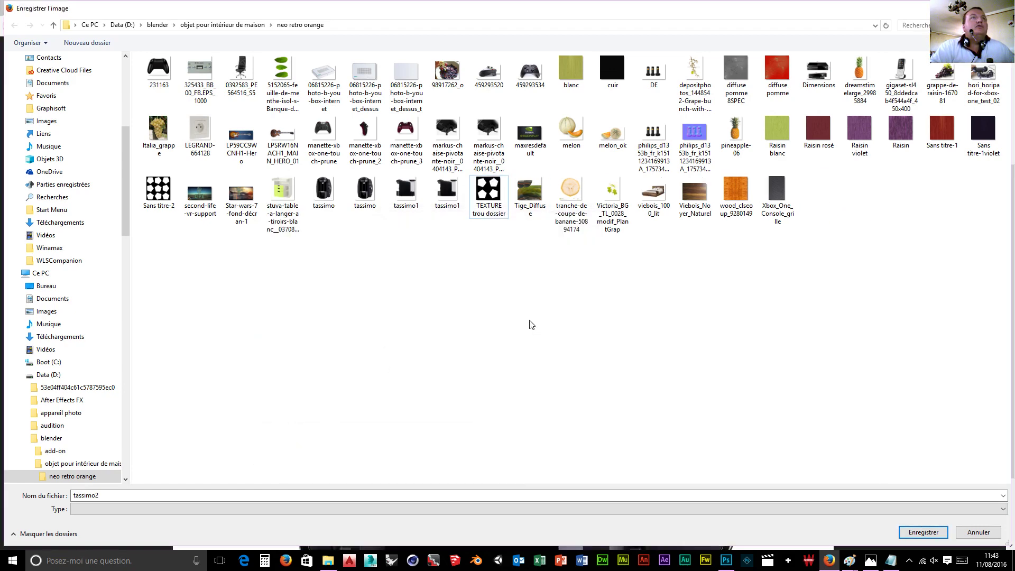
- Delete both tassimo1 image files from the neo retro orange folder
right_click(445, 186)
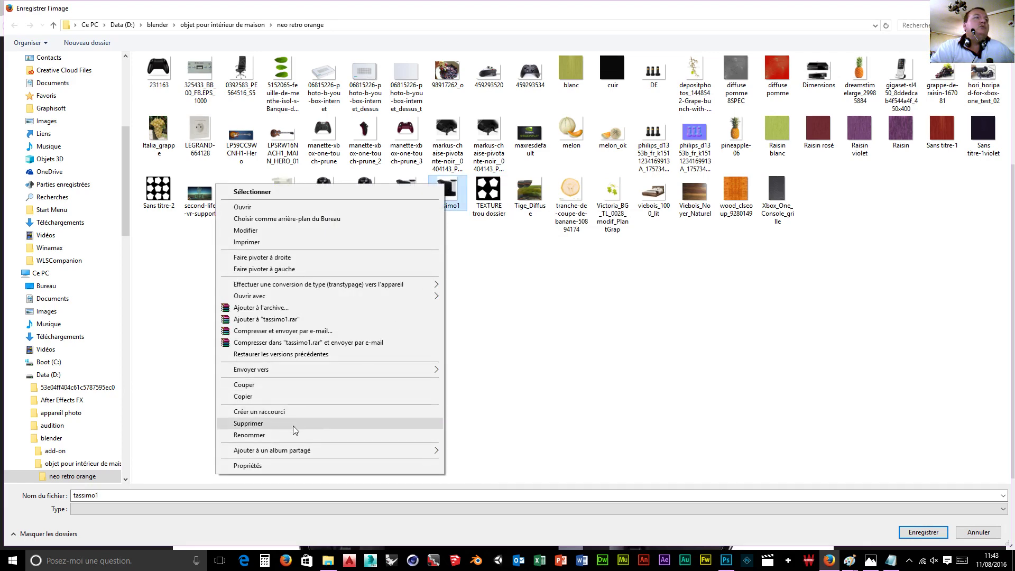
click(295, 429)
click(527, 330)
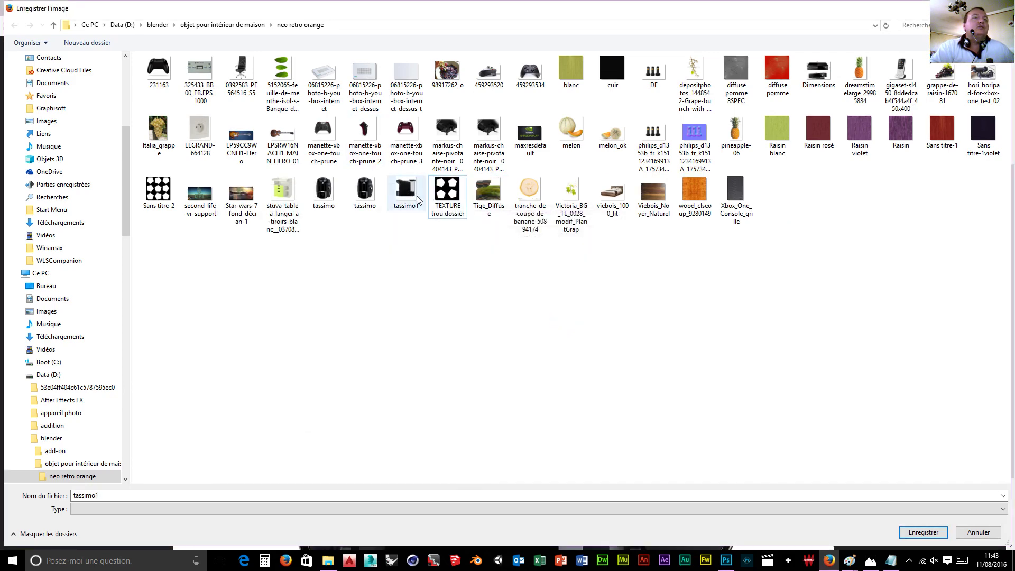
right_click(418, 200)
click(253, 442)
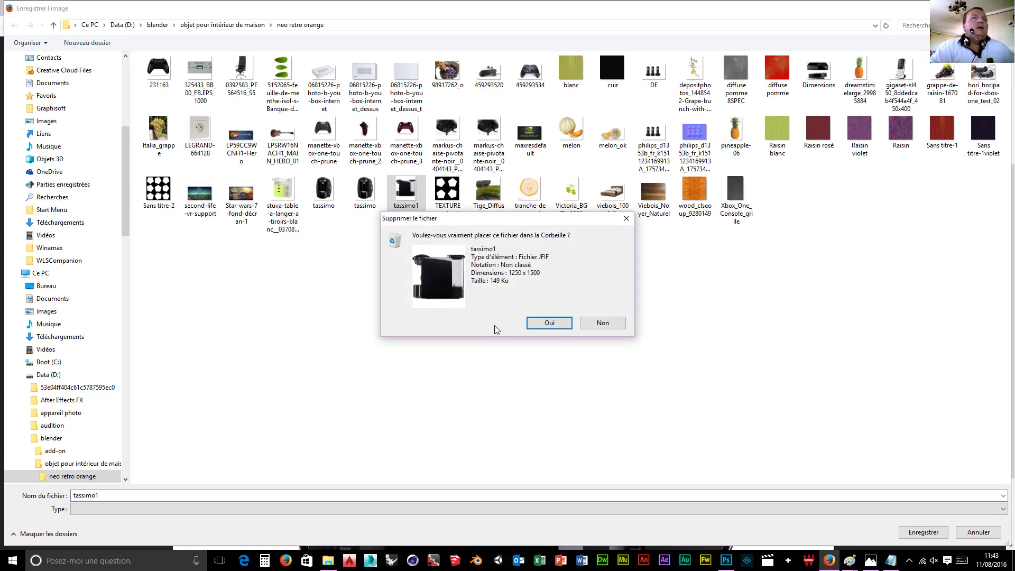
click(548, 323)
- Delete both image files named tassimo from the neo retro orange folder
right_click(360, 192)
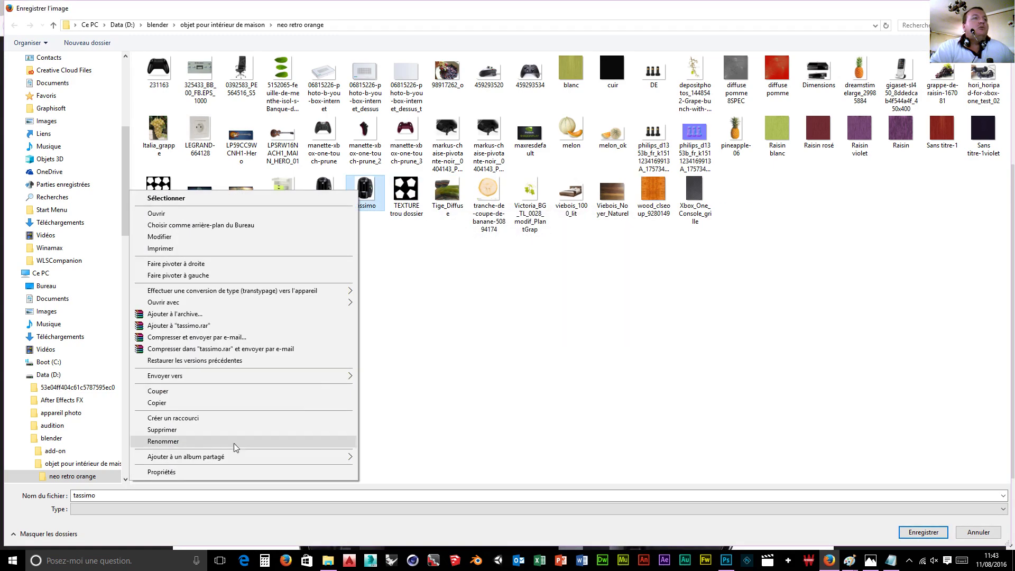
click(185, 430)
click(548, 324)
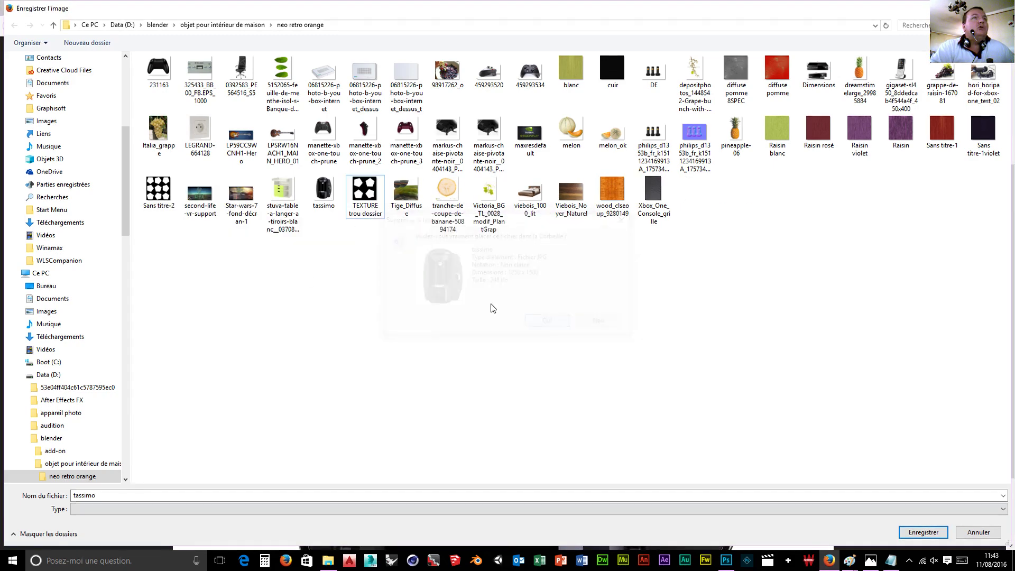
right_click(324, 194)
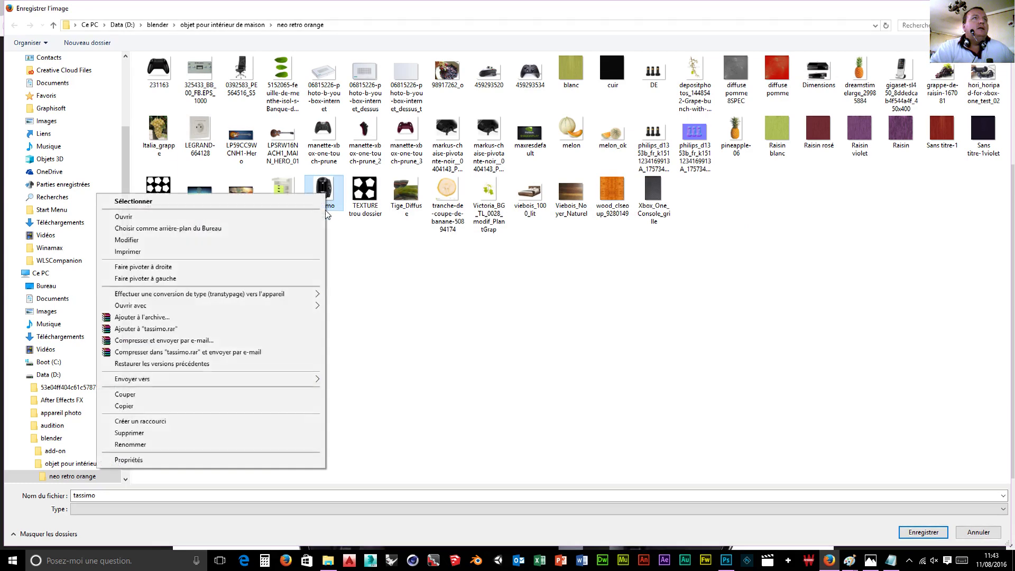
click(161, 434)
click(548, 324)
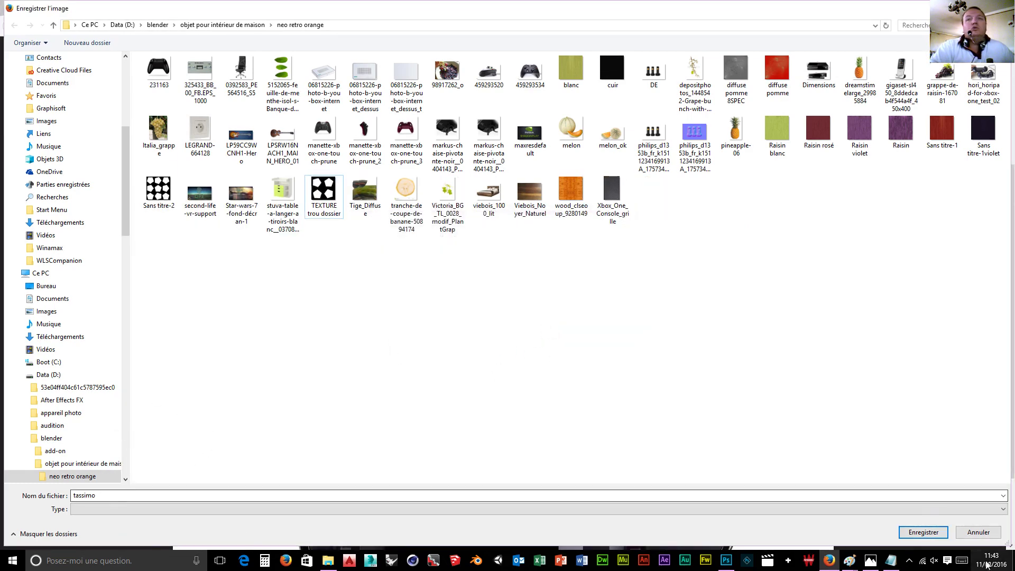
- Save the front-view picture as tassimo in neo retro orange, accepting the replacement, and return to the product page
click(924, 533)
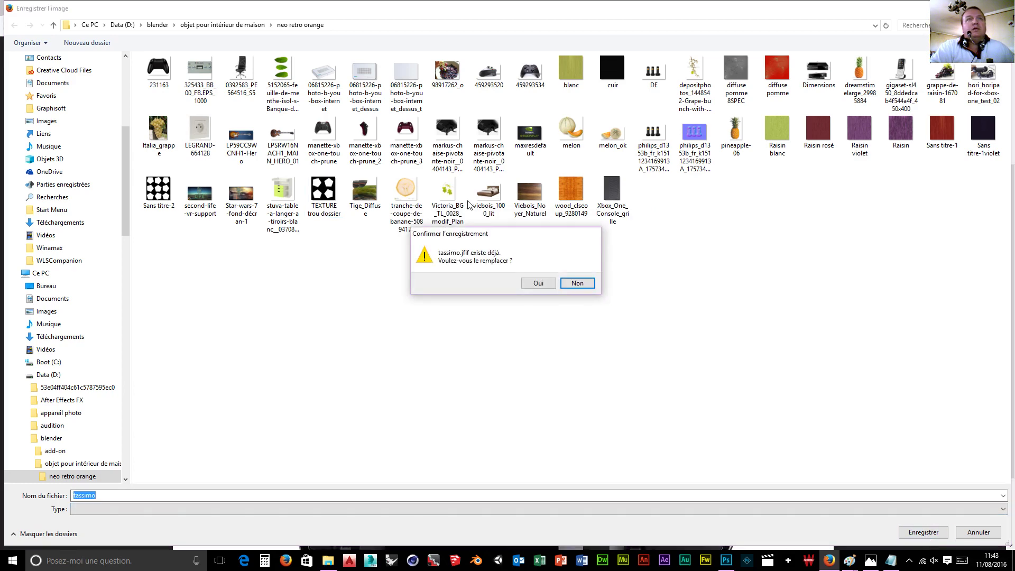
click(549, 285)
click(11, 26)
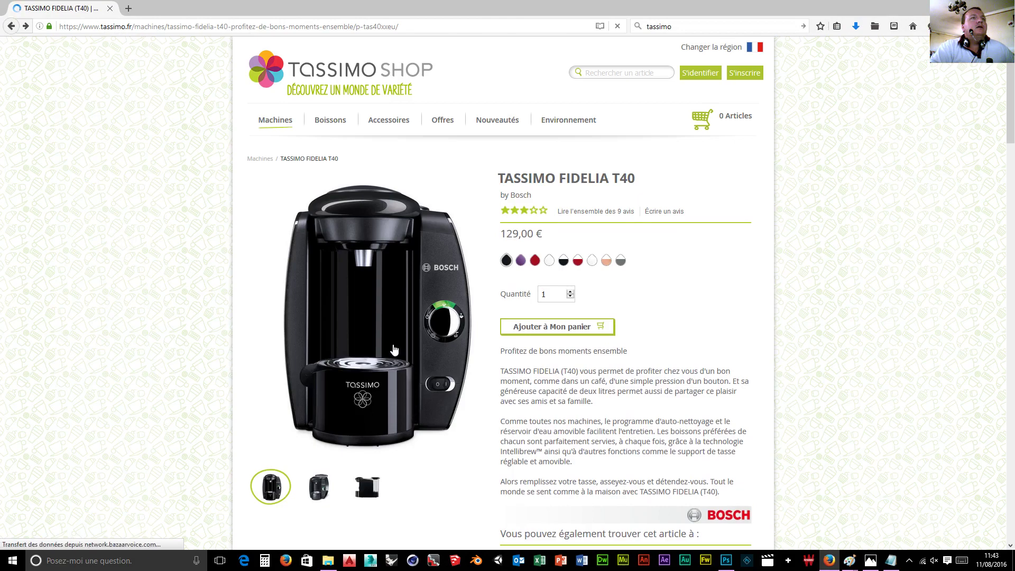
- Display the side-view picture of the coffee machine at full size and save it as tassimo in the neo retro orange folder
click(364, 489)
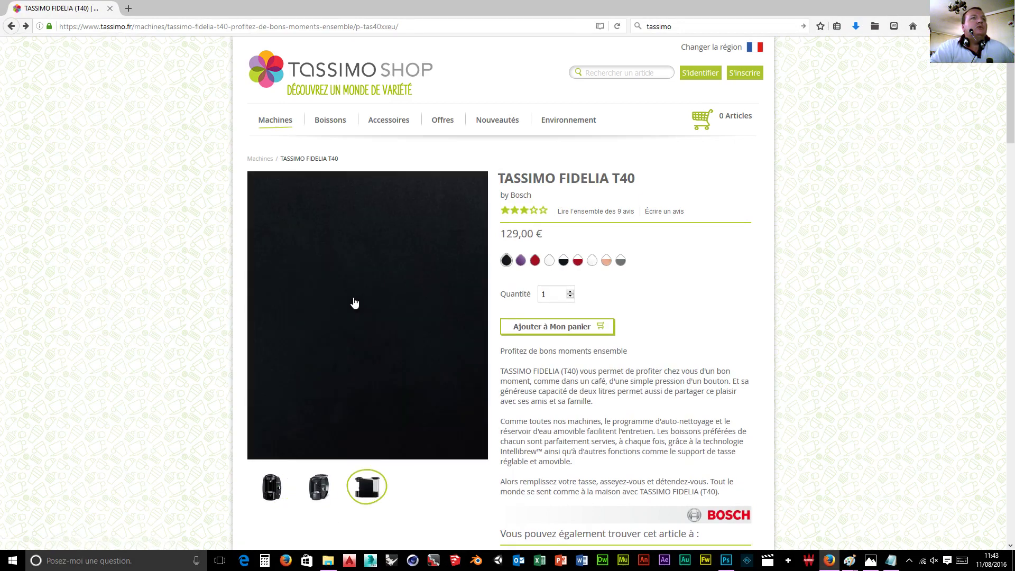
right_click(397, 324)
click(438, 326)
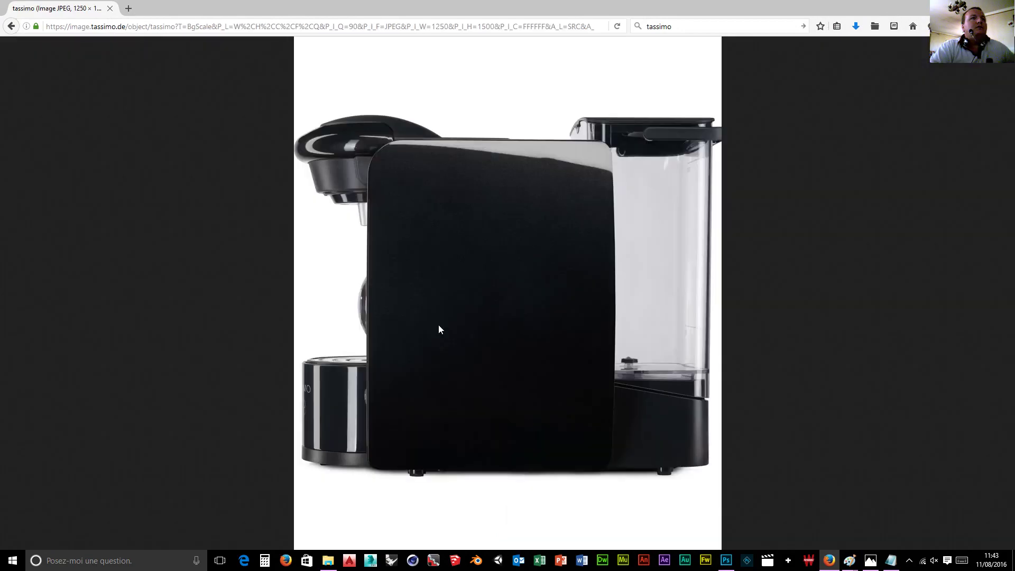
click(444, 323)
right_click(442, 290)
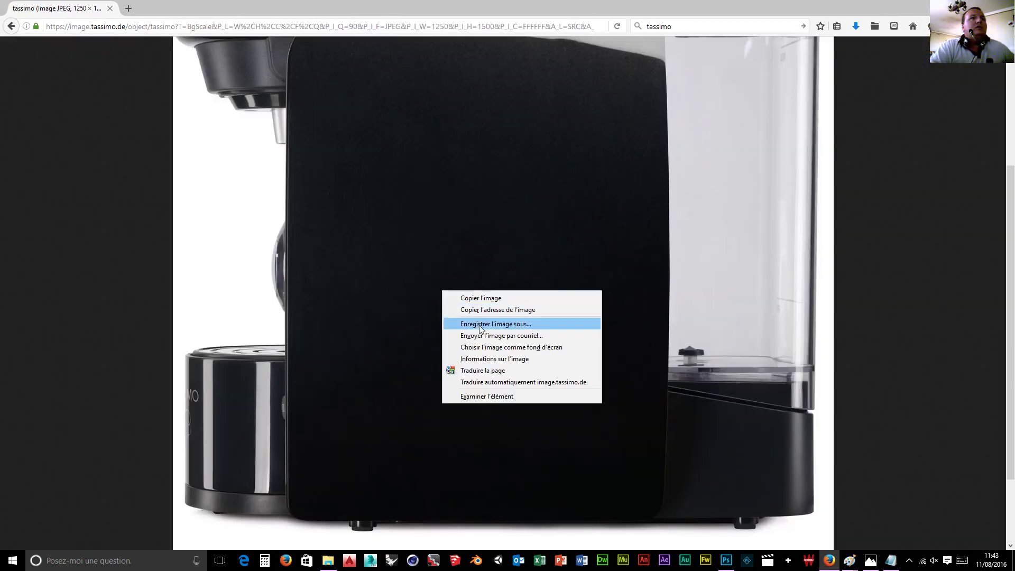
click(468, 324)
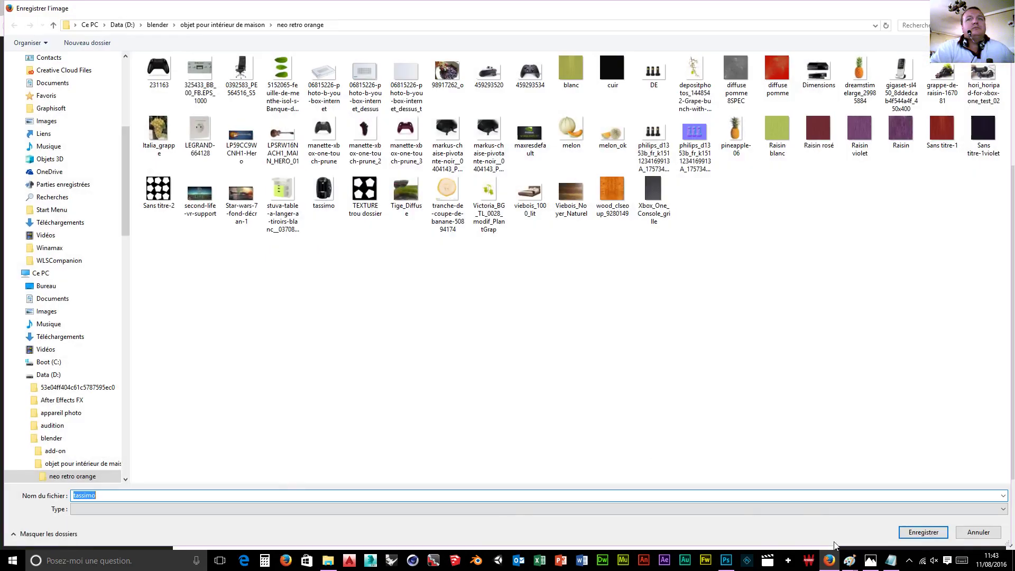
click(925, 533)
click(540, 284)
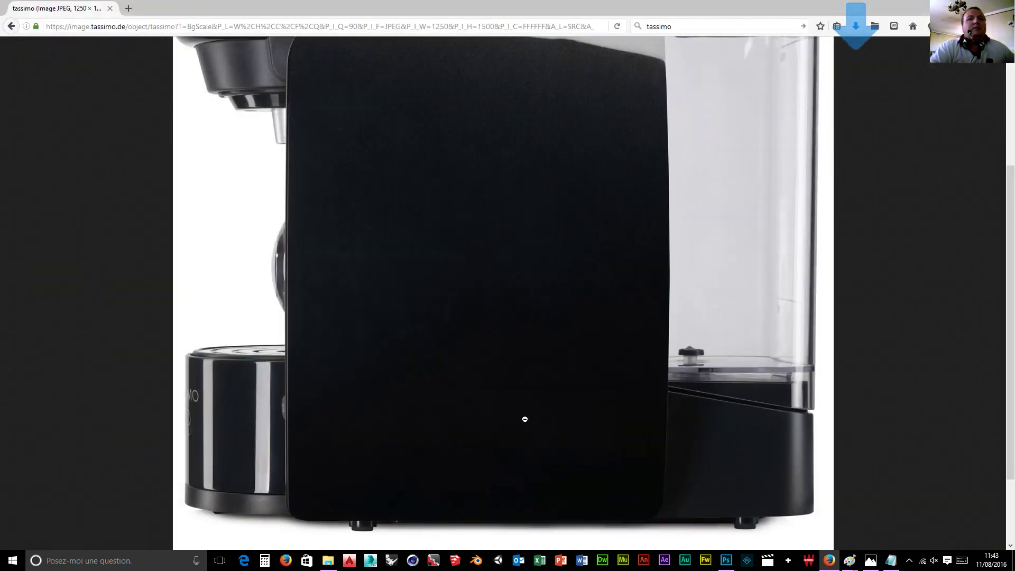
- Close the tassimo2 picture open in Paint and launch Blender
mouse_move(850, 559)
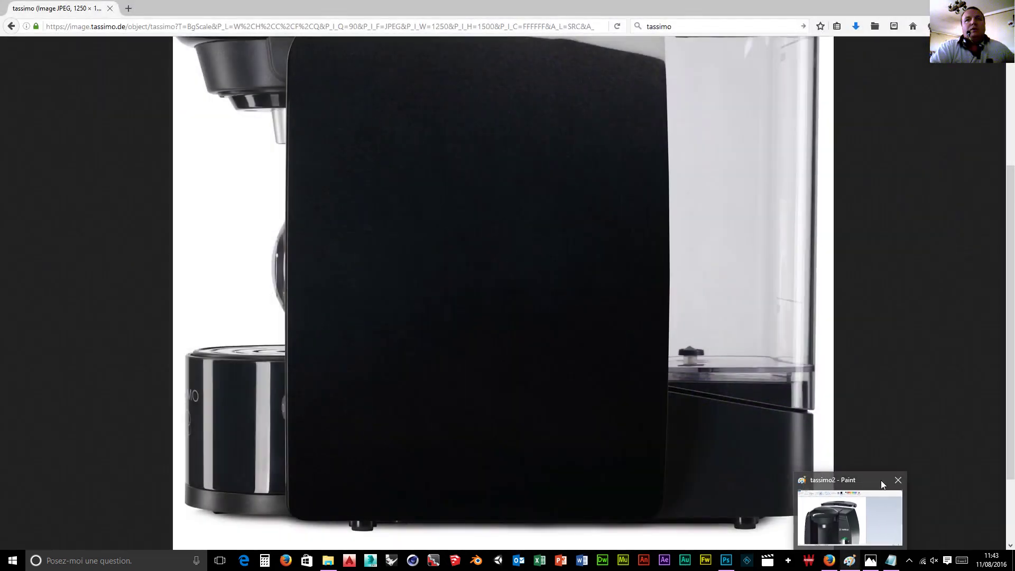
click(901, 480)
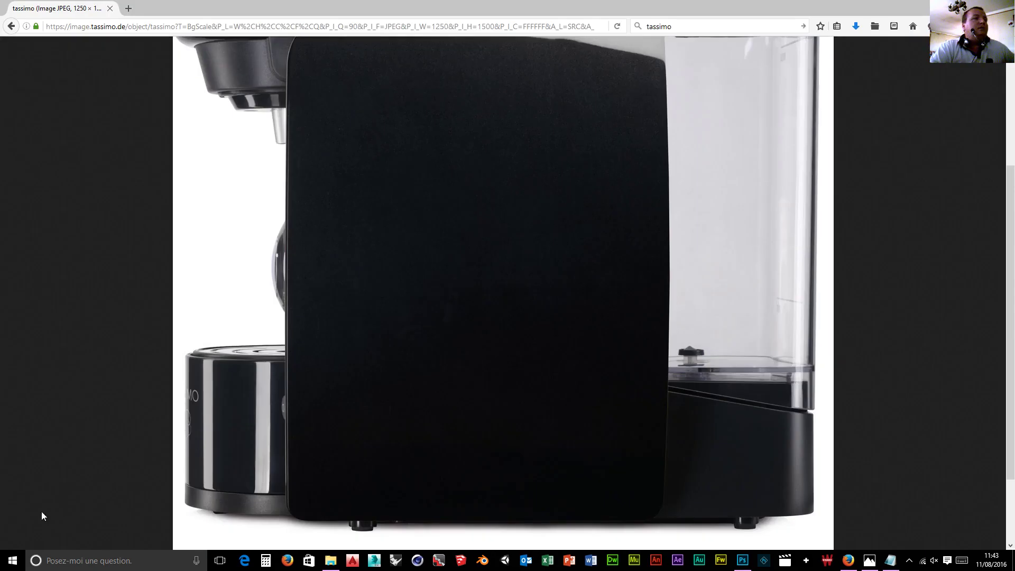
click(13, 560)
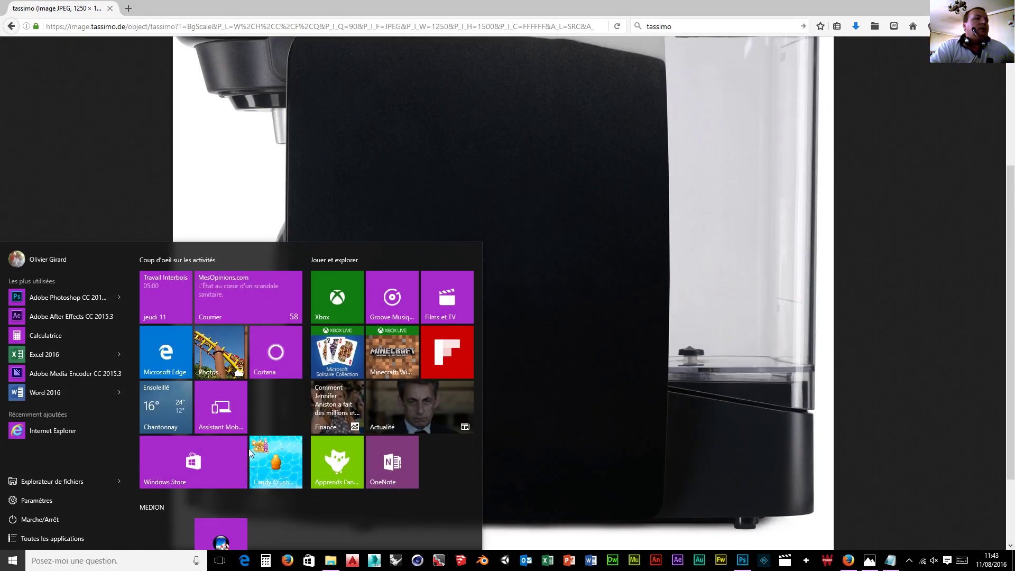
click(861, 348)
click(483, 561)
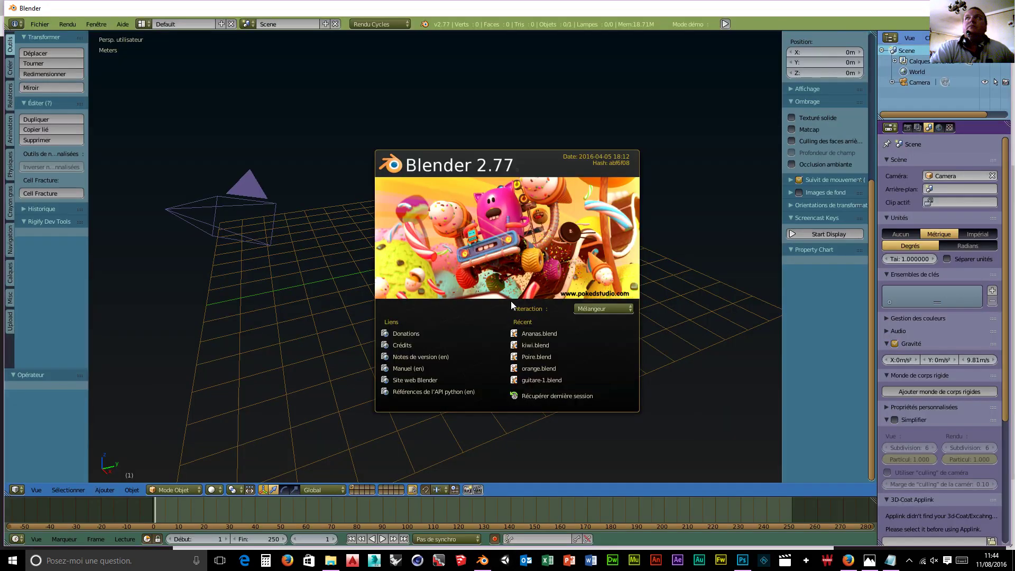
- Dismiss the splash screen and start the Screencast Keys display in the 3D view
click(843, 220)
click(809, 234)
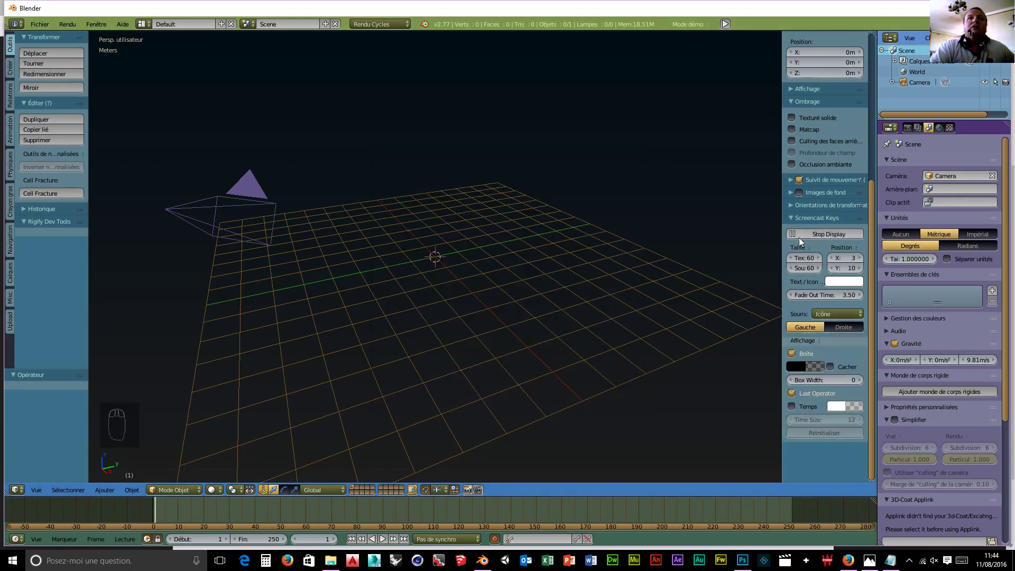
middle_drag(661, 296, 614, 464)
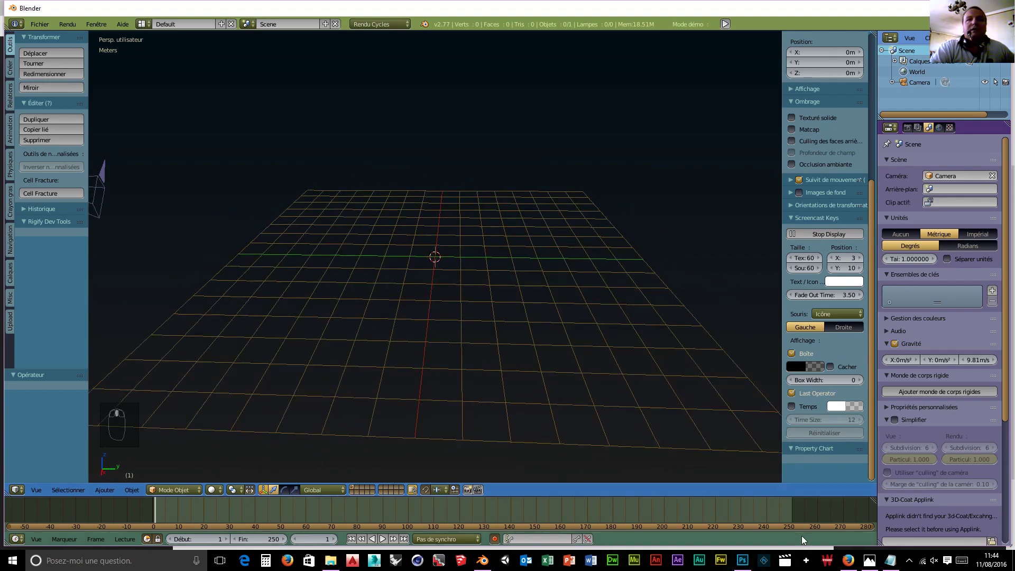
- Switch to Firefox, return to the TASSIMO FIDELIA T40 product page and look up the machine's dimensions
mouse_move(848, 561)
click(848, 531)
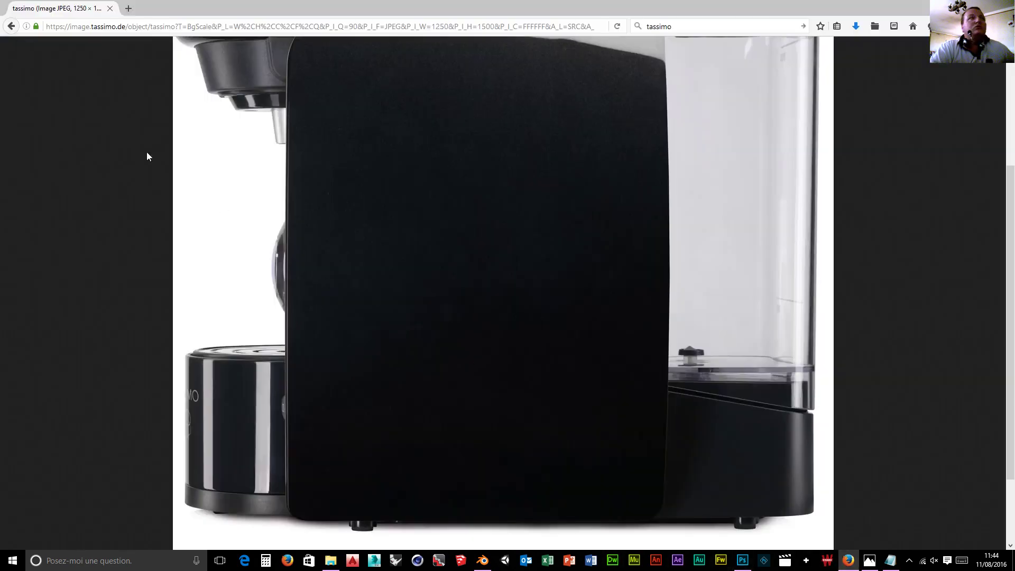
click(11, 26)
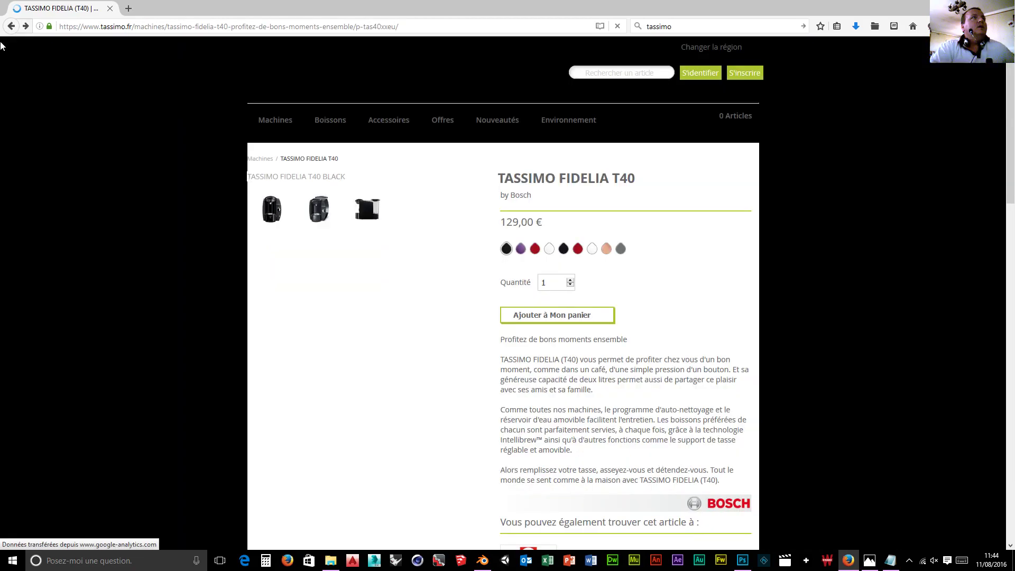
scroll(102, 146, down, 15)
scroll(372, 188, up, 2)
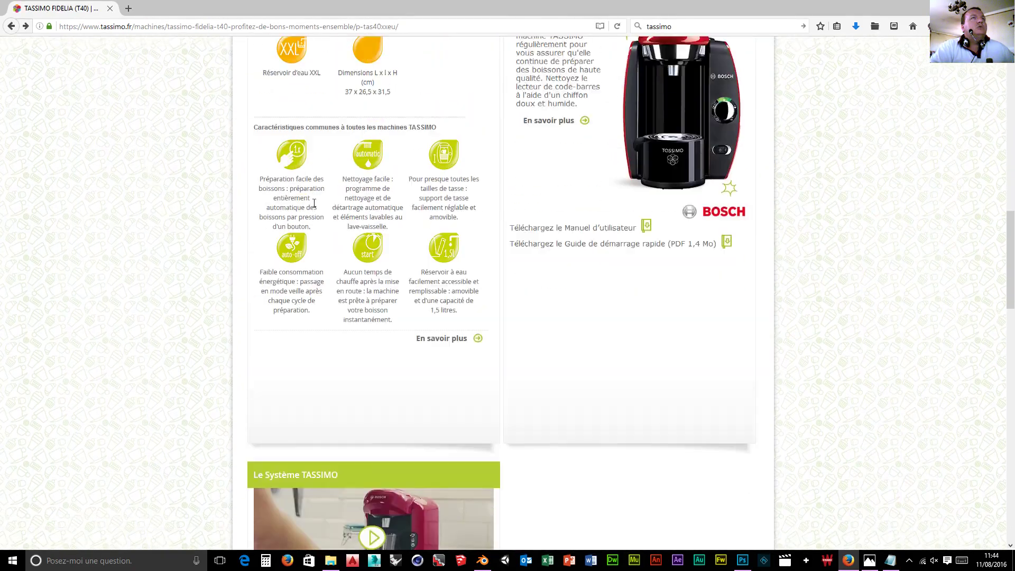
drag(404, 183, 395, 188)
click(395, 188)
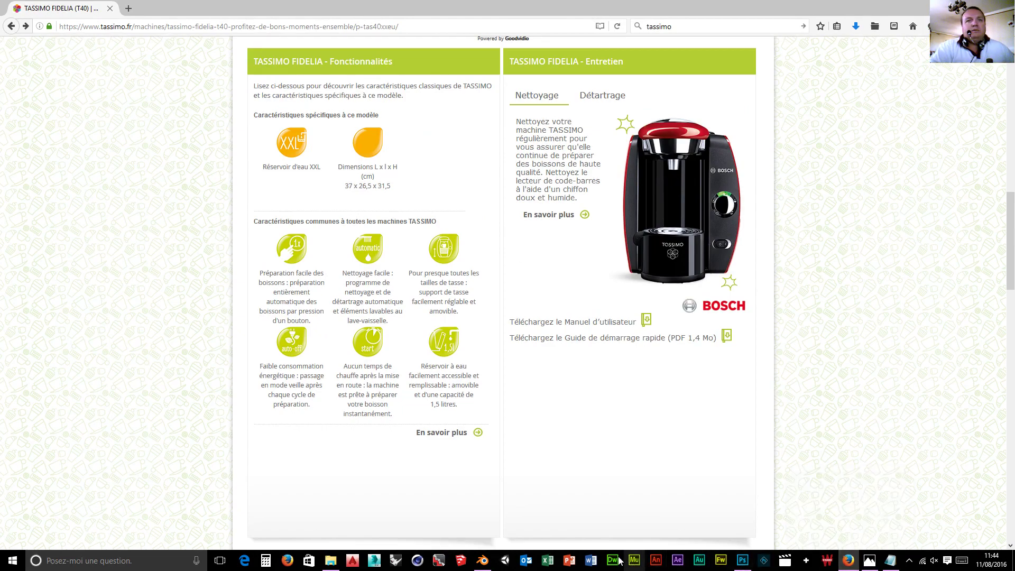
- Switch back to Blender and add a cube mesh to the scene
click(482, 561)
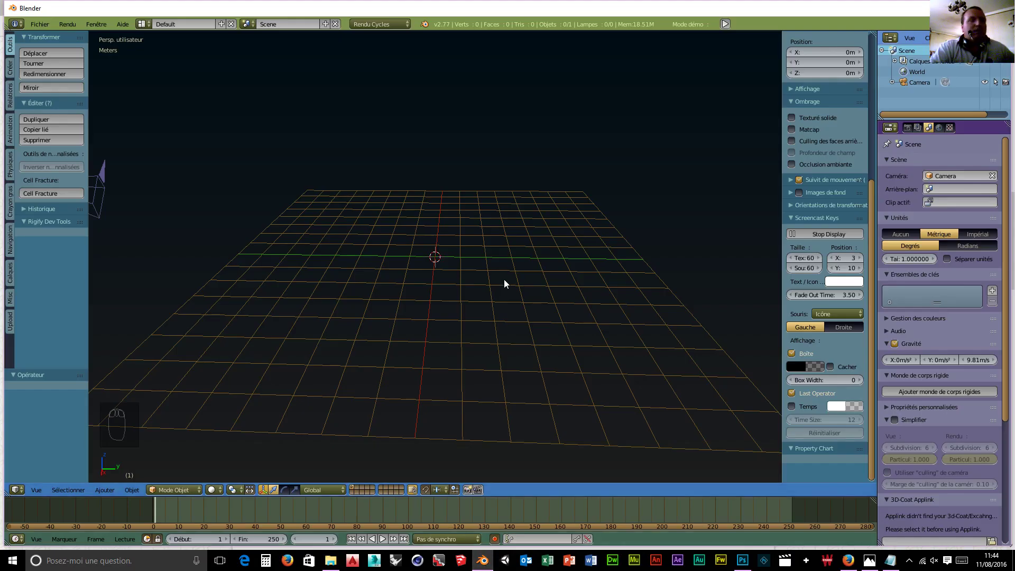
key(shift+a)
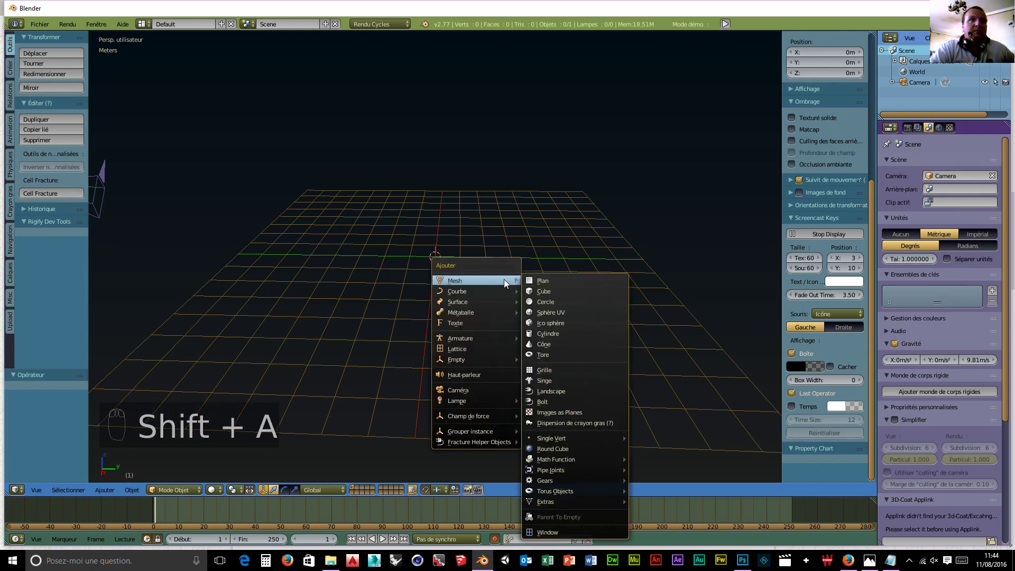
click(558, 289)
- Set the cube's dimensions to X 26.5 cm, Y 37 cm and Z 31.5 cm
scroll(799, 223, up, 8)
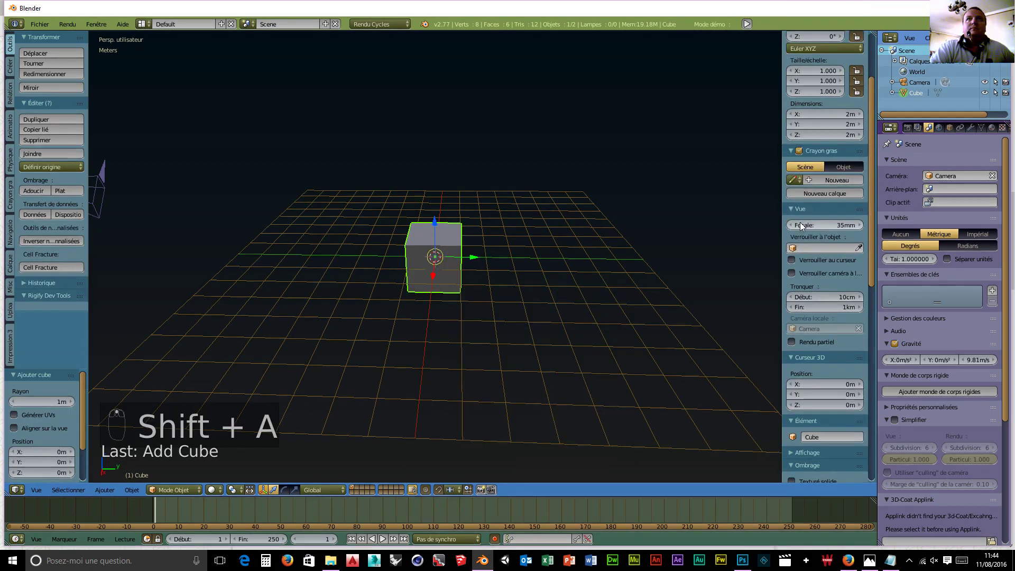
click(815, 206)
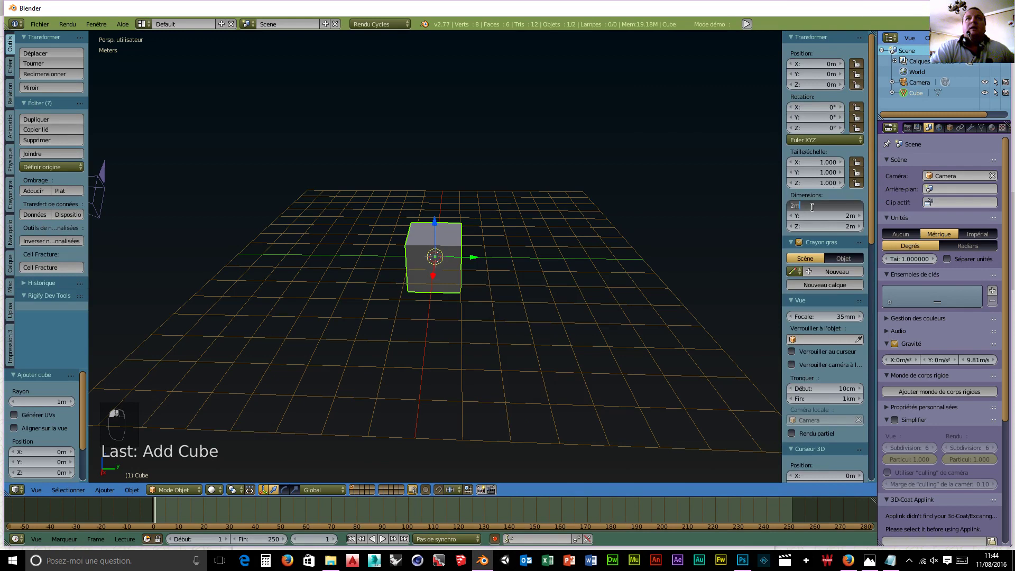
text(26.5)
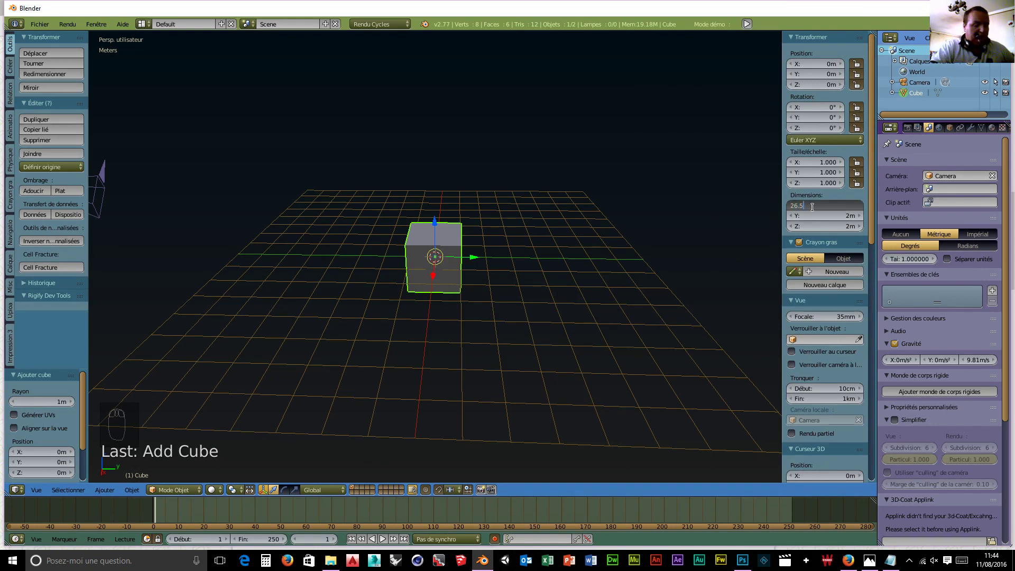
text(cm)
key(Tab)
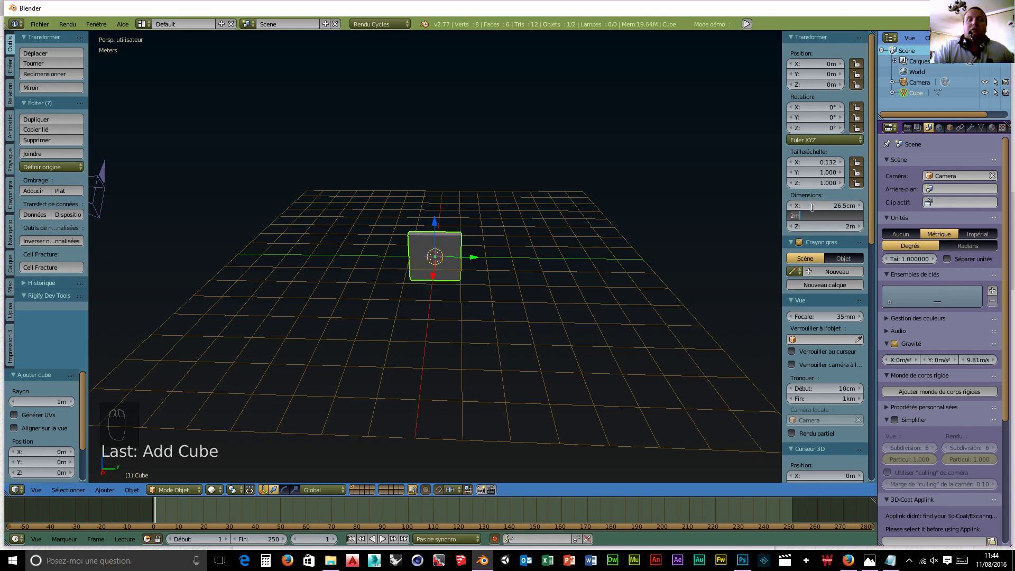
text(37c)
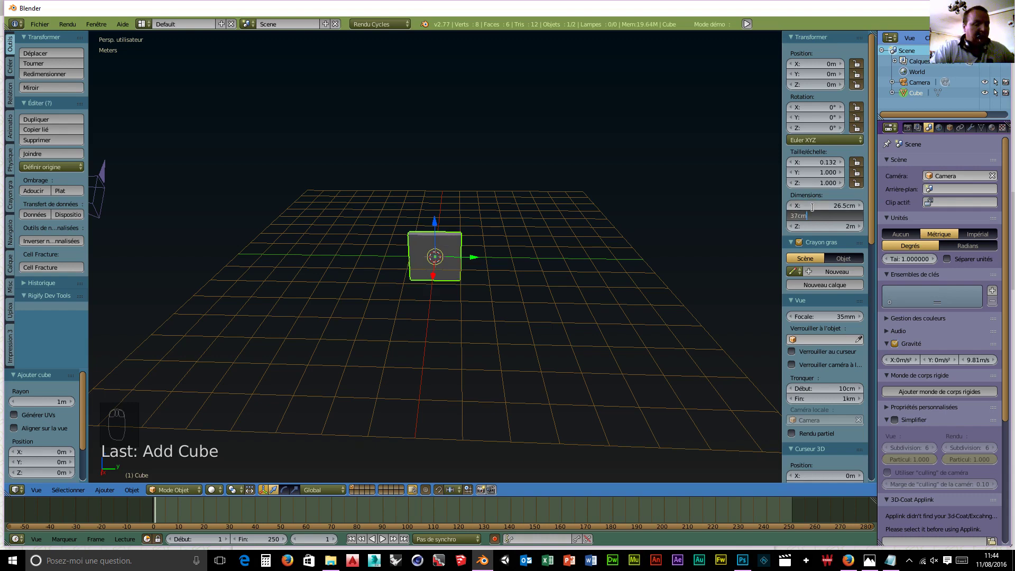
key(Tab)
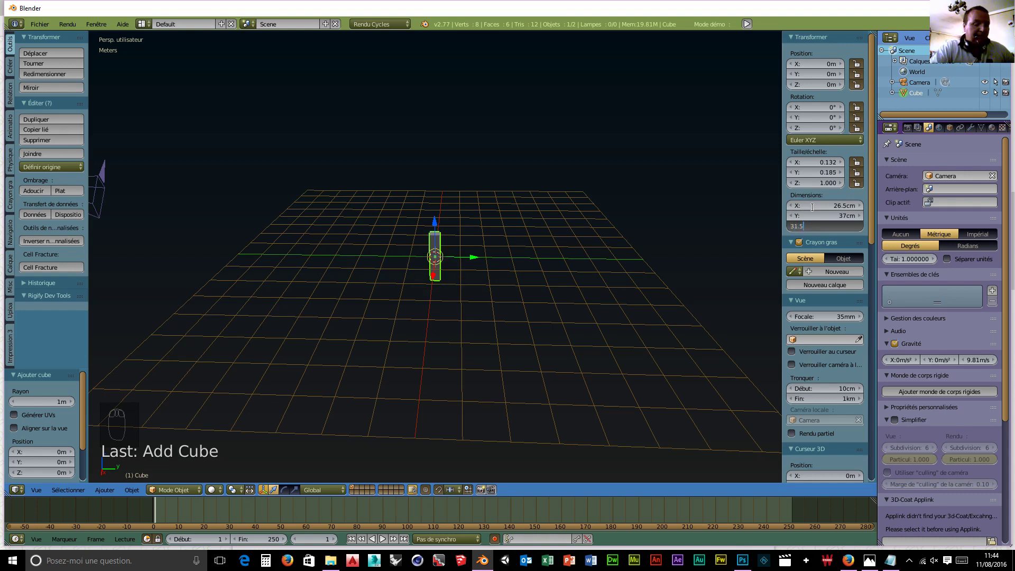
text(31.5cm)
key(Return)
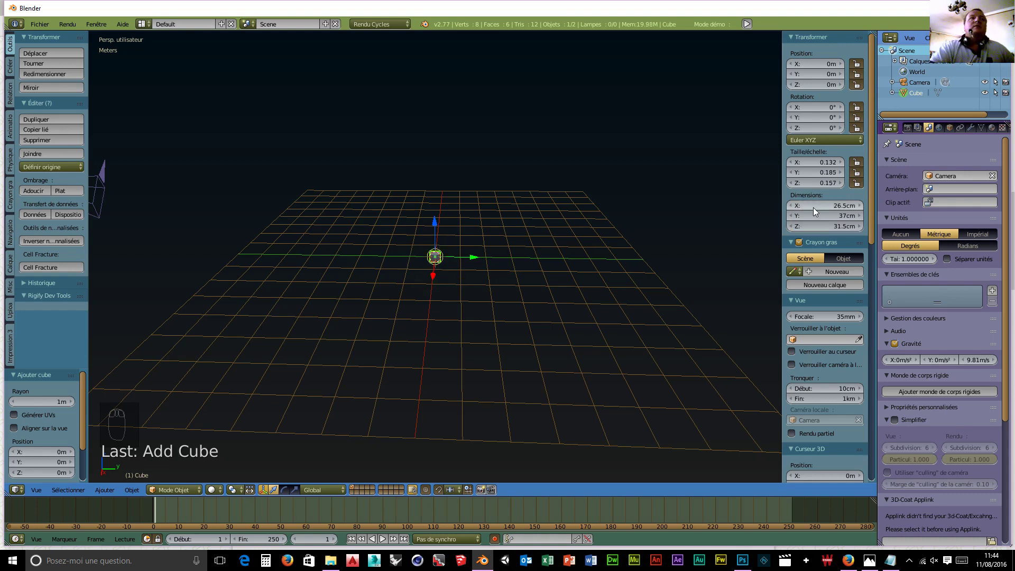
- Examine the resized cube up close from several angles
scroll(436, 309, up, 8)
middle_drag(427, 311, 455, 275)
middle_drag(559, 308, 569, 214)
scroll(569, 211, down, 3)
scroll(569, 208, up, 2)
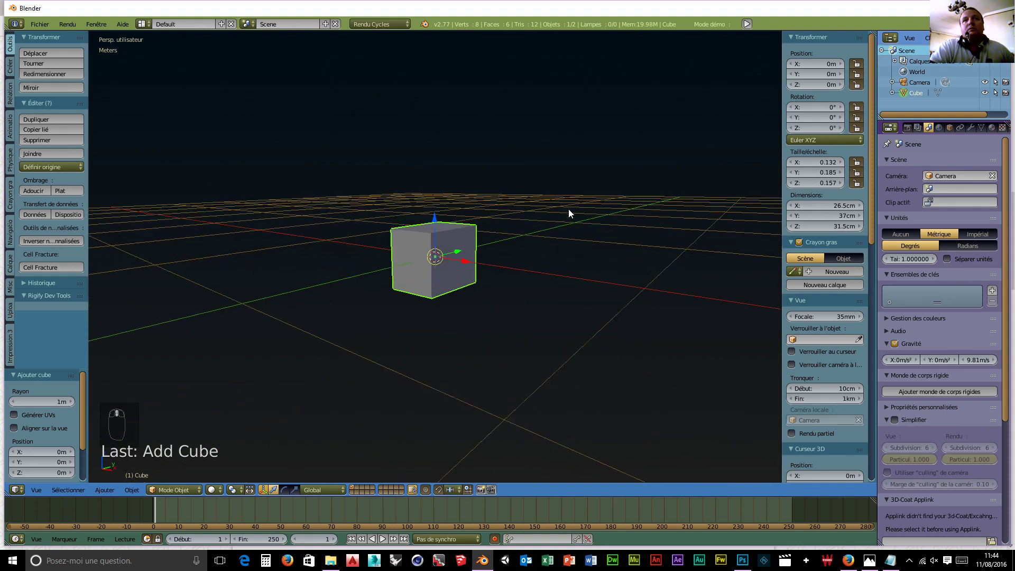
scroll(569, 209, down, 1)
scroll(569, 209, up, 4)
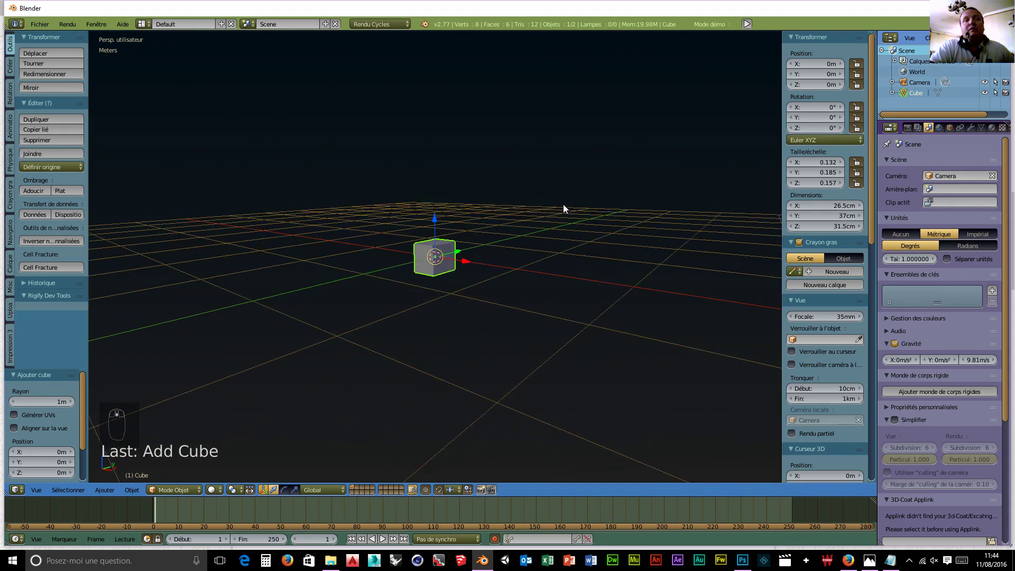
scroll(546, 223, up, 6)
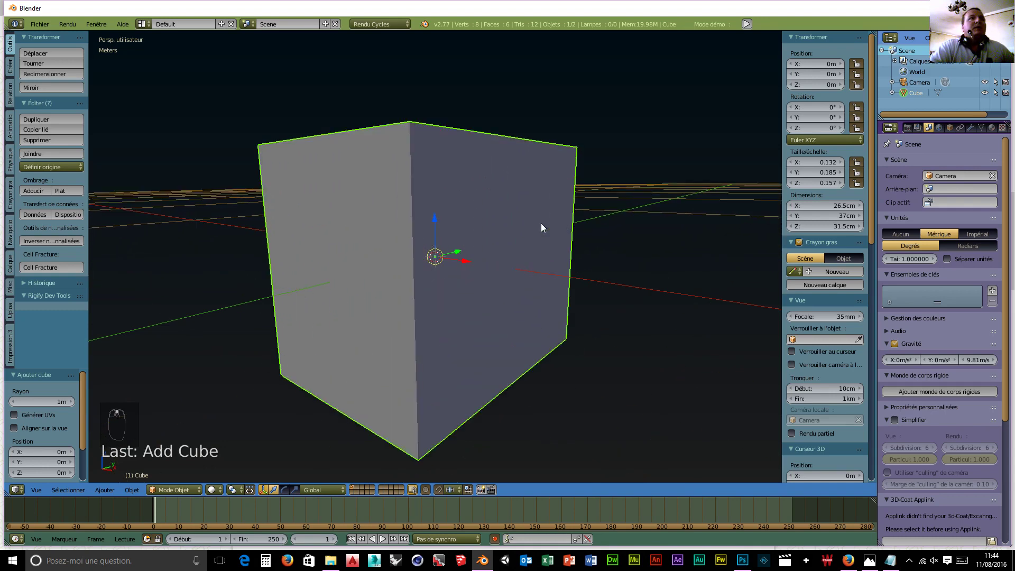
scroll(539, 224, down, 2)
middle_drag(557, 288, 409, 203)
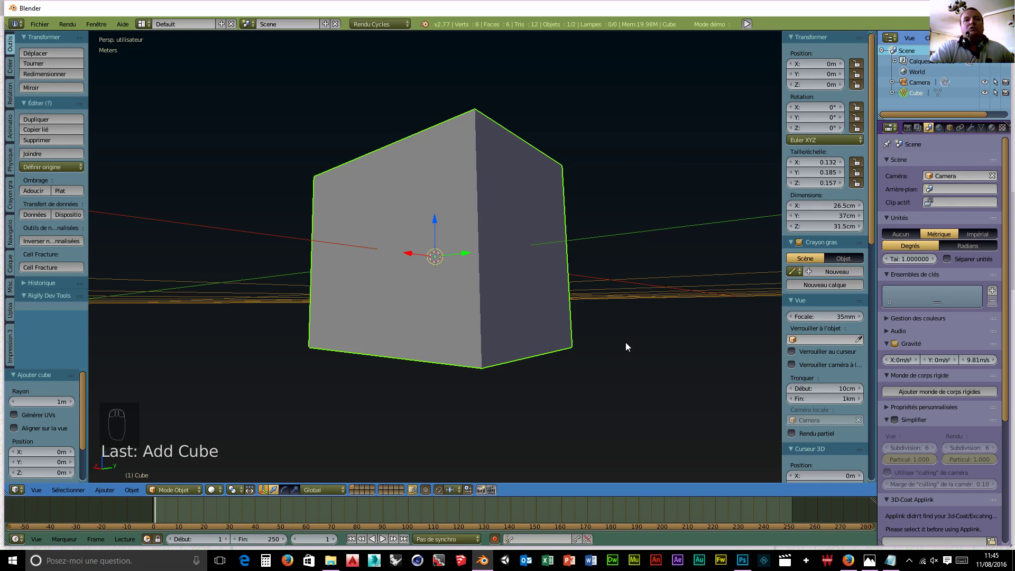
- Launch 3ds Max, close its welcome screen to view the four-viewport layout, and return to Blender
click(375, 561)
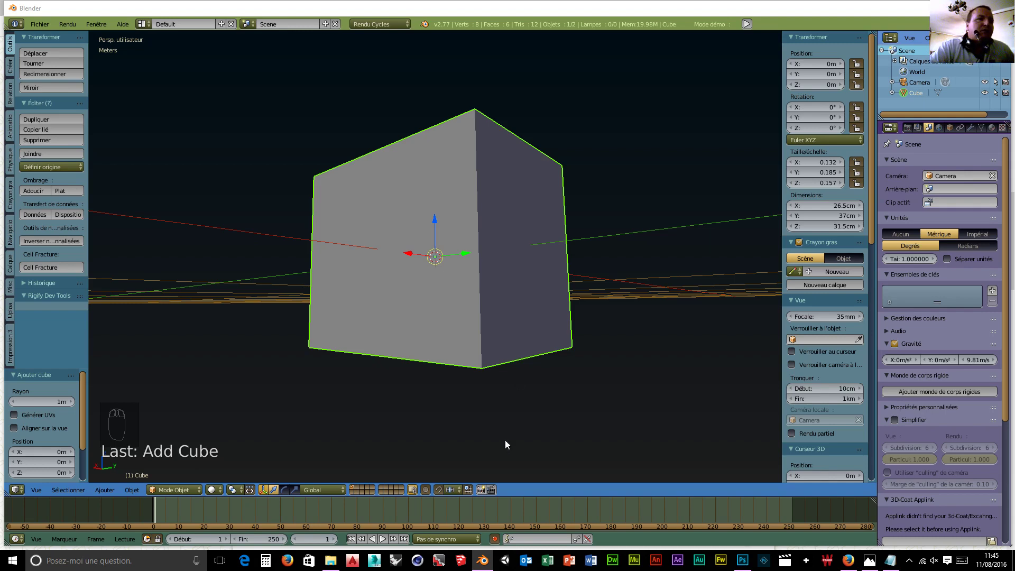
key(alt+Tab)
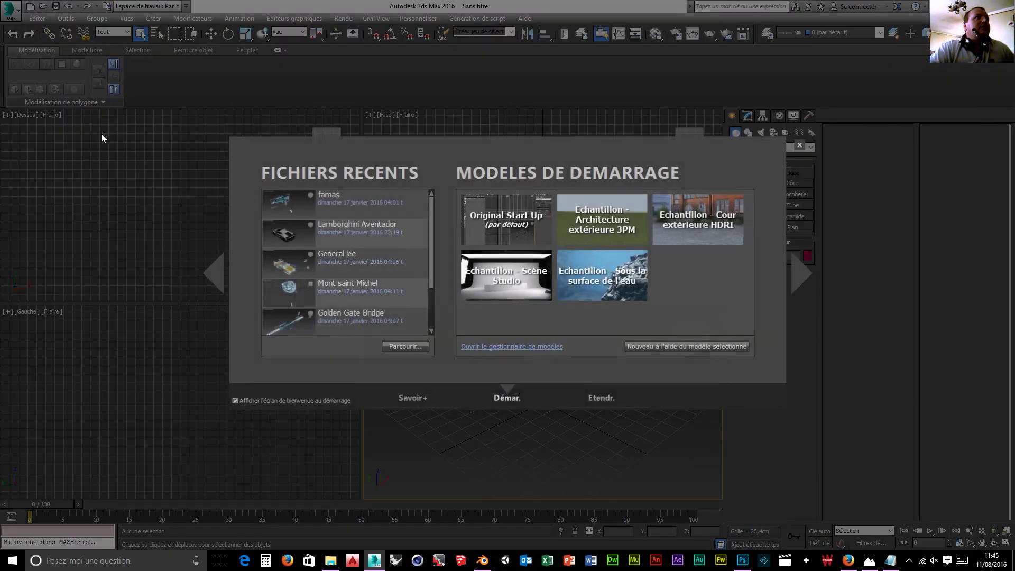
click(799, 146)
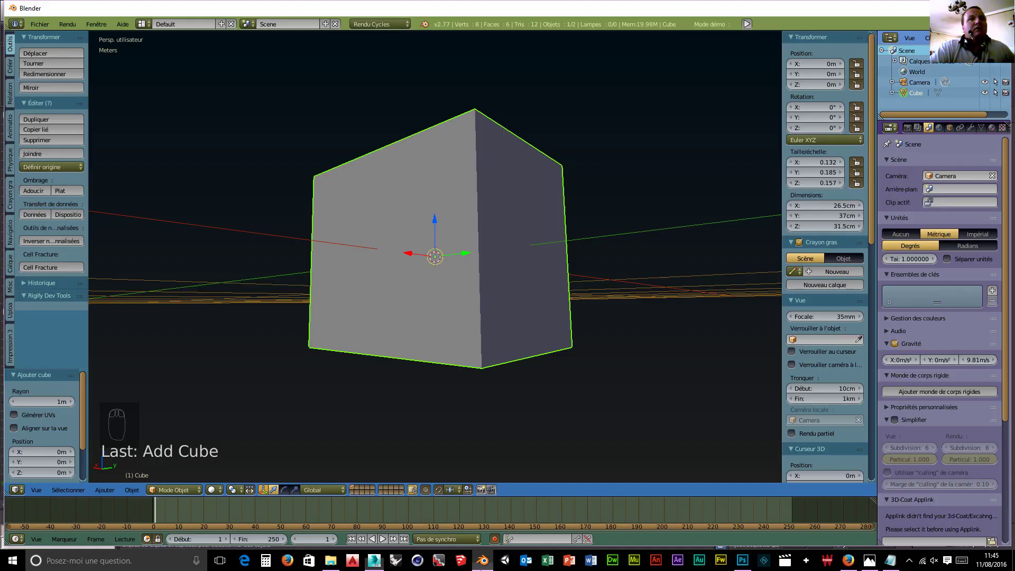
click(482, 561)
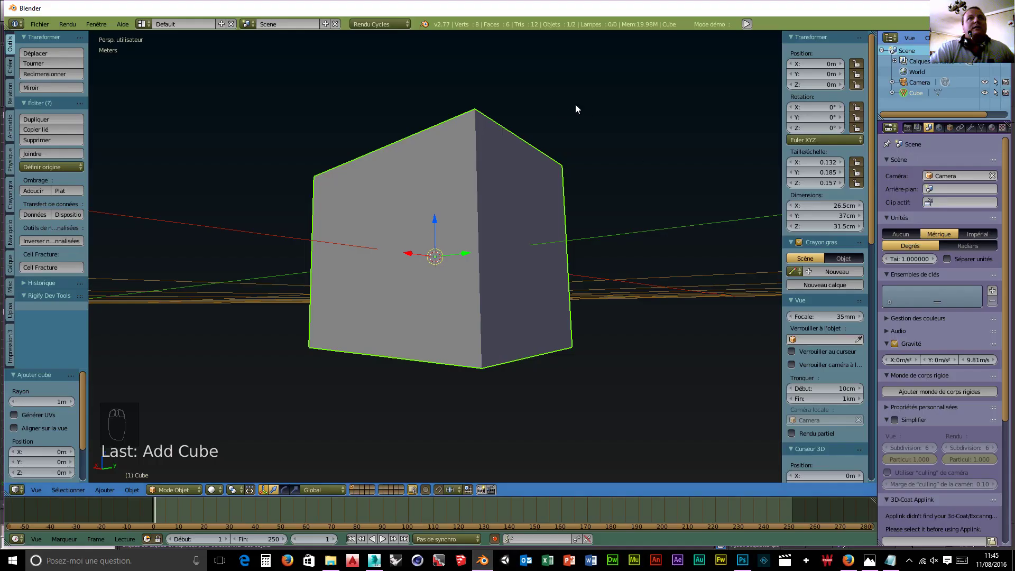
- Expand the 3D view's display settings (Affichage) and enable quad view to show the cube in four views
middle_drag(576, 104, 608, 159)
scroll(837, 252, down, 4)
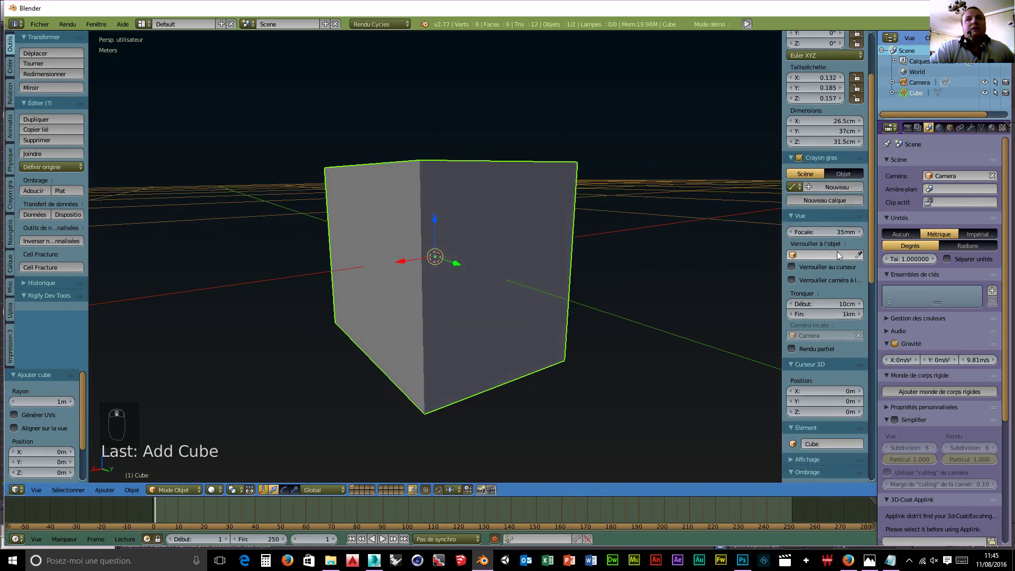
scroll(837, 252, down, 11)
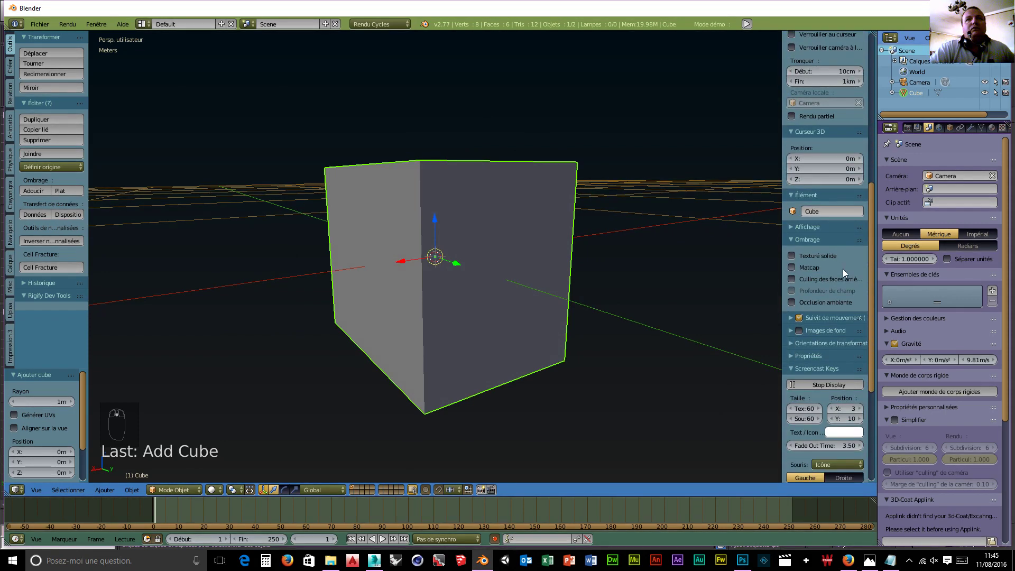
scroll(843, 269, down, 1)
scroll(841, 271, up, 15)
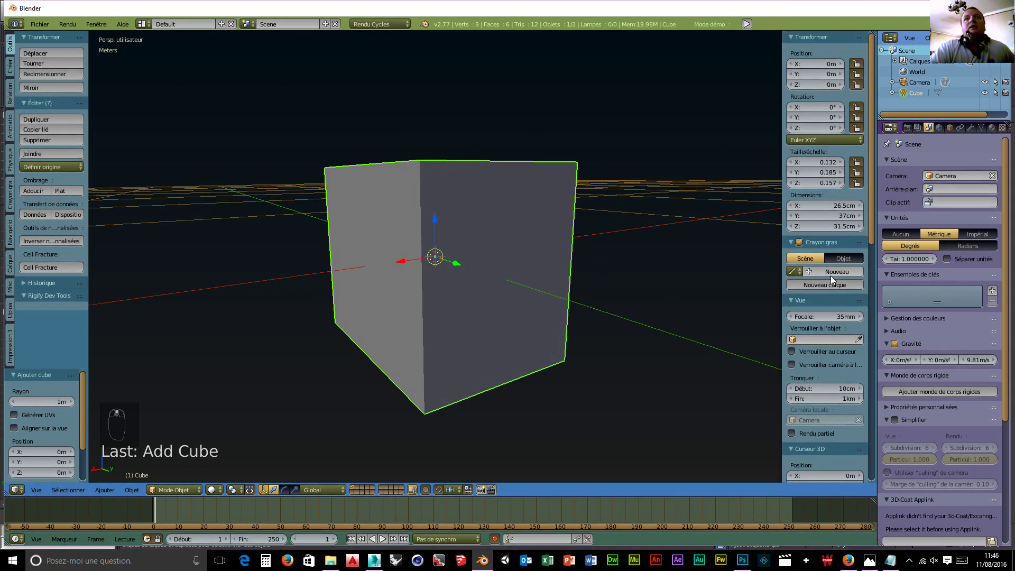
scroll(831, 279, down, 5)
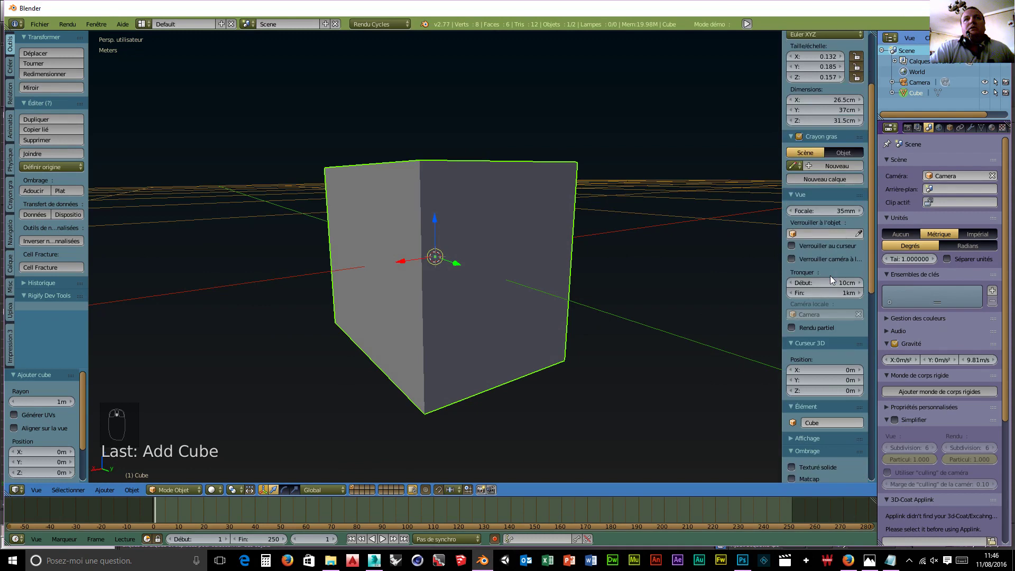
scroll(831, 275, down, 8)
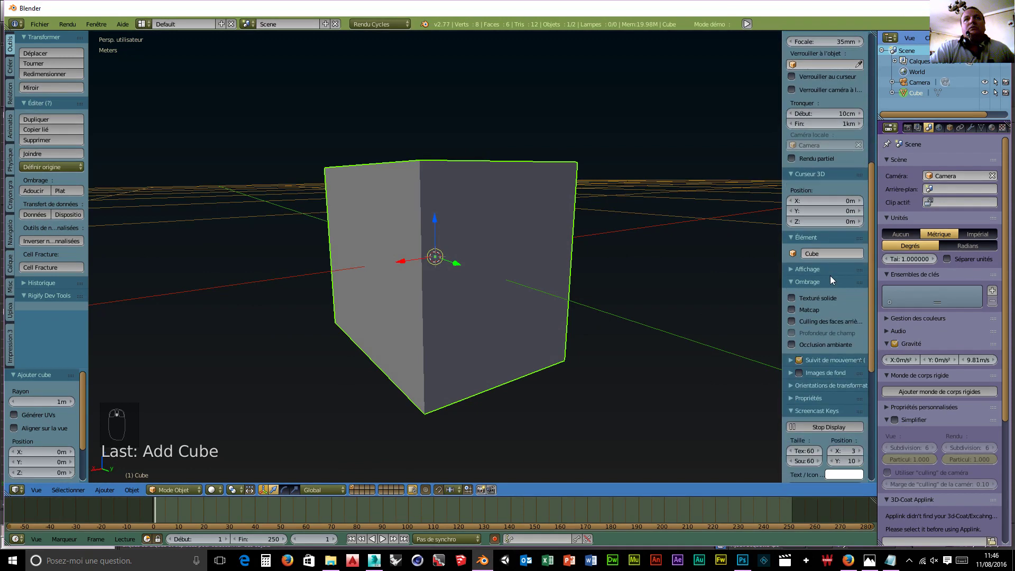
click(802, 267)
scroll(805, 296, down, 4)
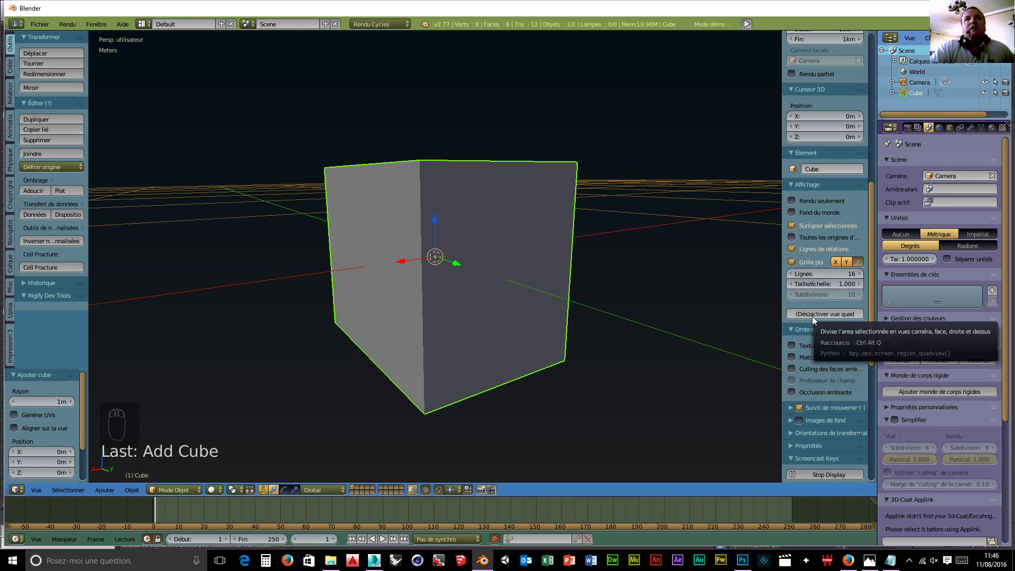
click(850, 315)
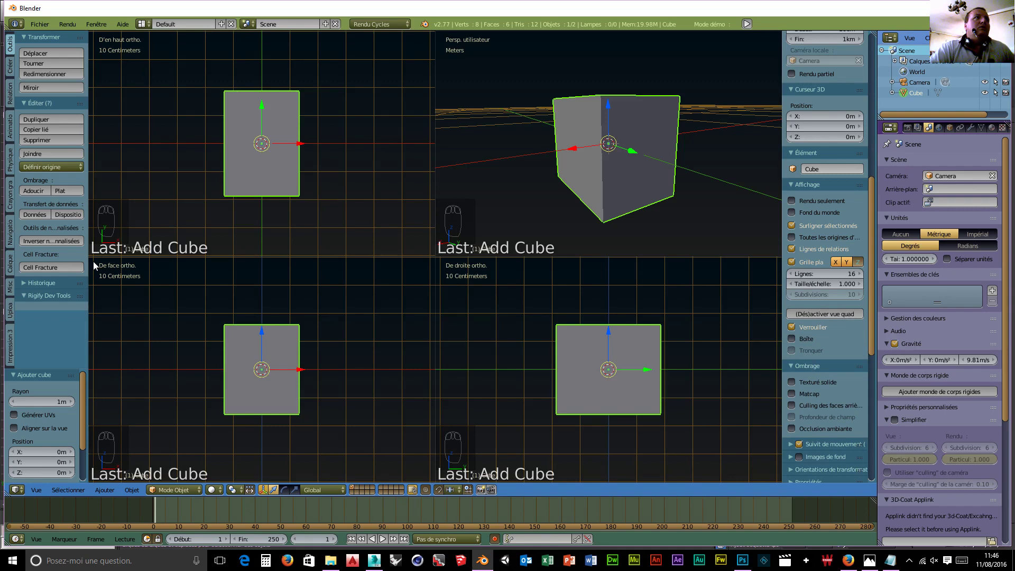
- Examine the cube in the perspective and right orthographic views, and return the 3D cursor to the origin
middle_drag(680, 116, 656, 171)
scroll(563, 354, down, 1)
scroll(563, 354, up, 5)
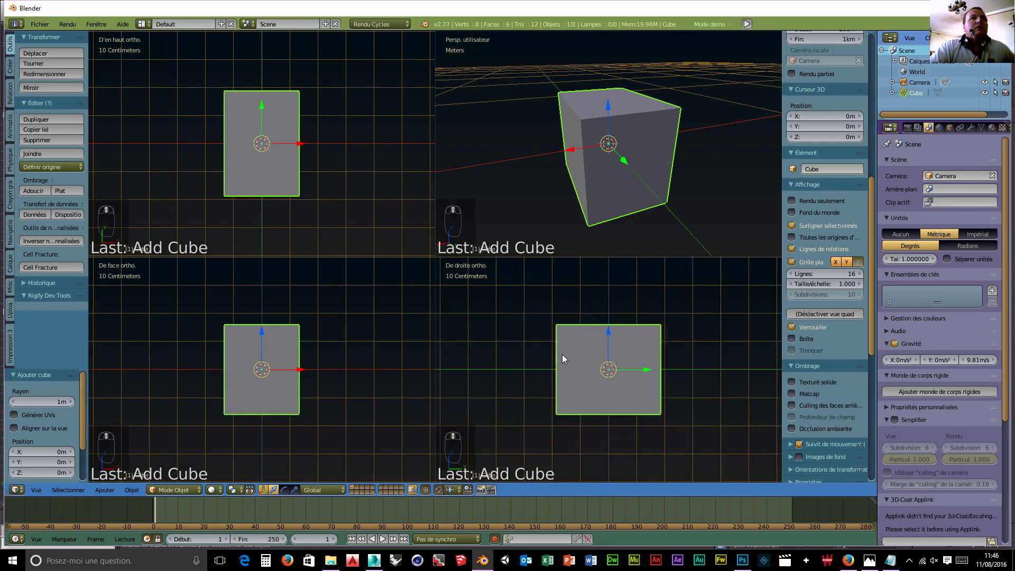
scroll(449, 268, down, 1)
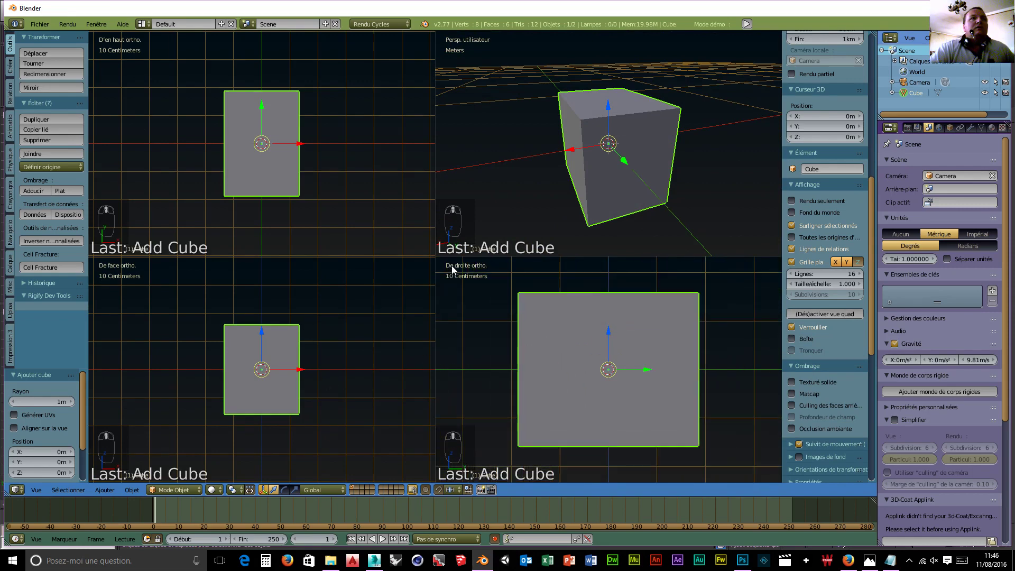
click(452, 266)
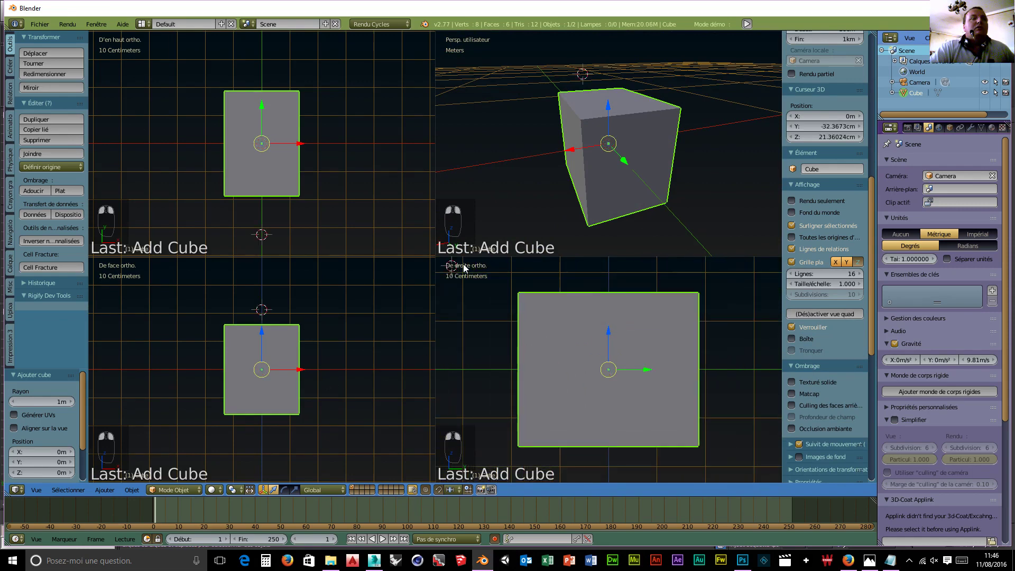
key(shift+c)
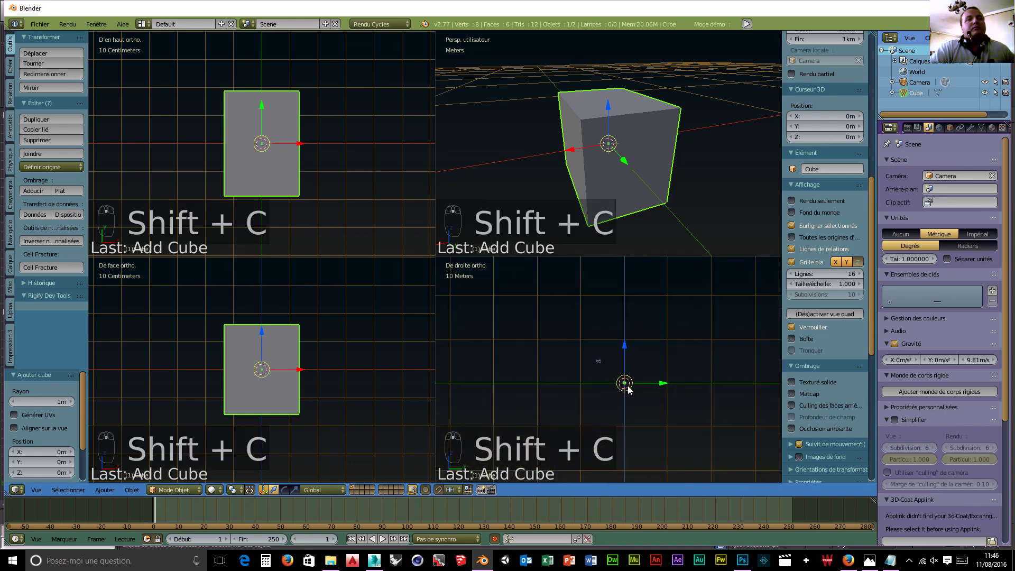
scroll(638, 385, up, 4)
shift+middle_drag(667, 382, 538, 258)
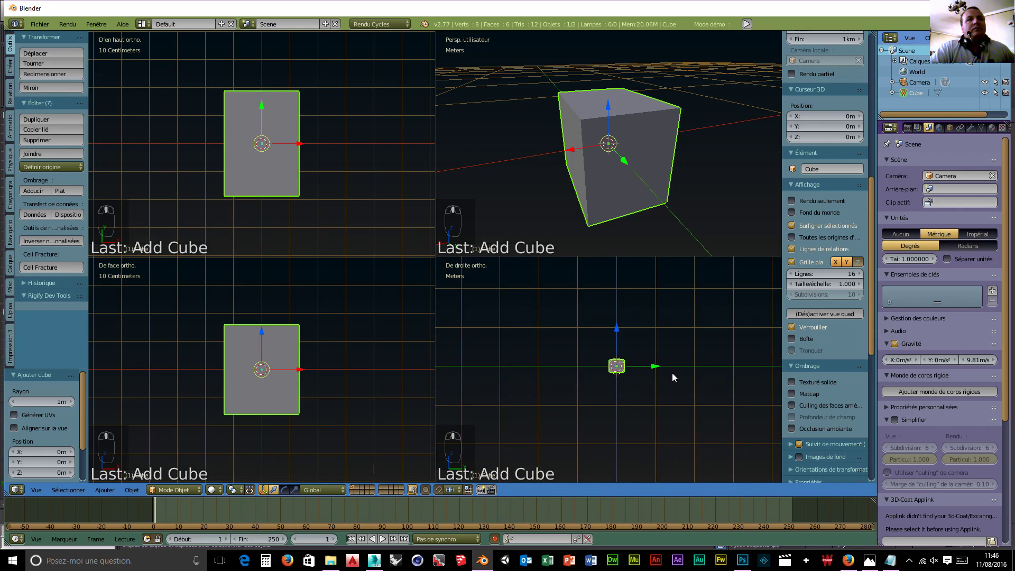
- Examine the cube centred in the right orthographic view and from another angle in the perspective view
scroll(671, 373, up, 4)
scroll(668, 370, down, 1)
scroll(668, 370, up, 5)
scroll(659, 373, down, 4)
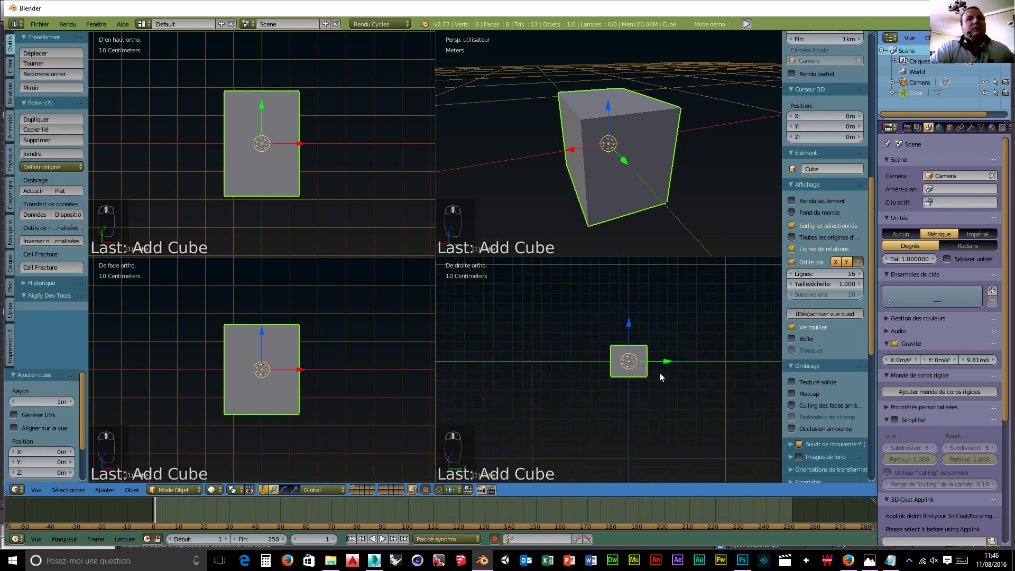
scroll(690, 363, up, 6)
shift+middle_drag(663, 367, 617, 383)
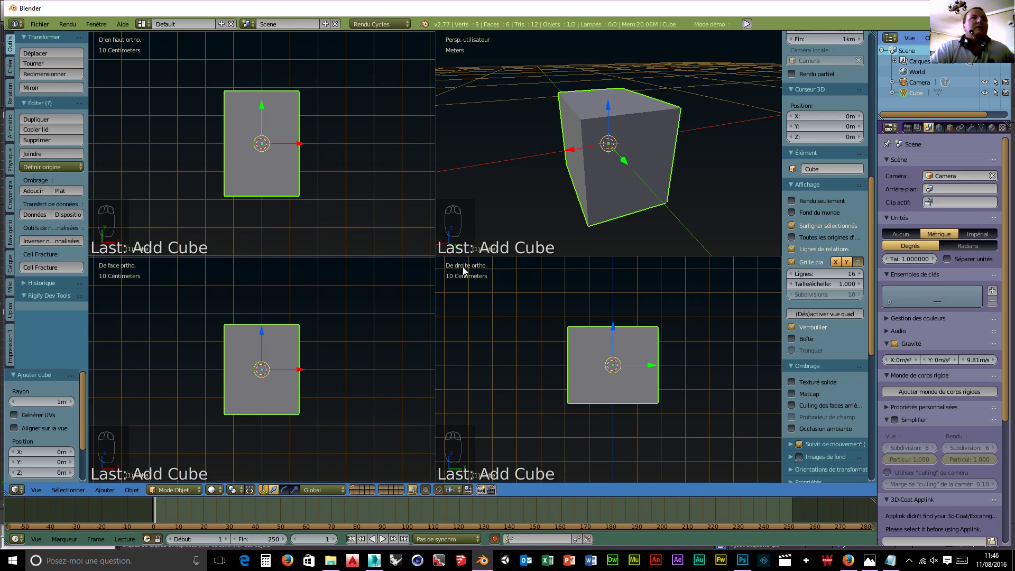
middle_drag(682, 122, 641, 117)
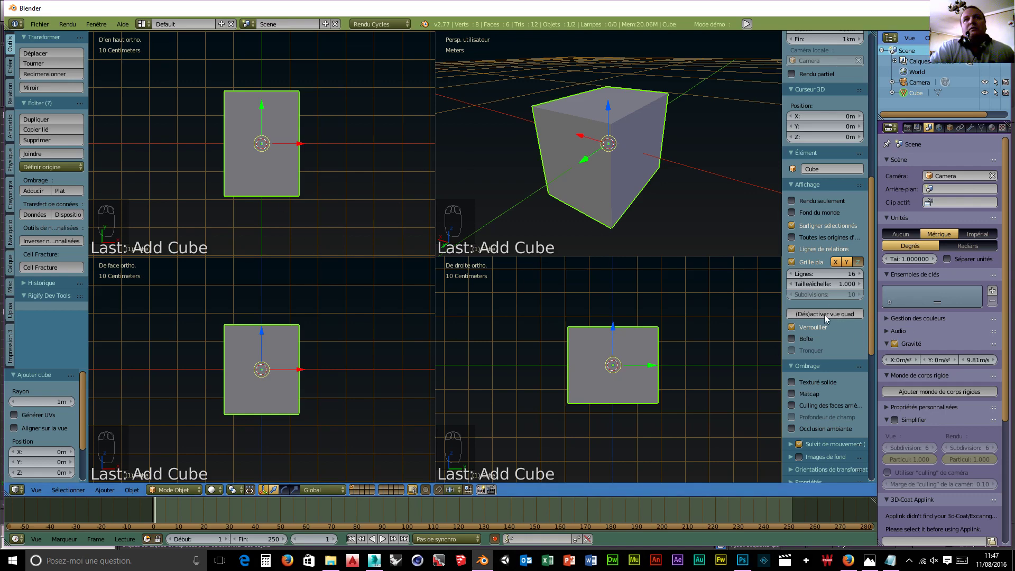
- Unlock the quad views (Verrouiller), switch the right orthographic view to left, and rotate it into a perspective view
click(792, 328)
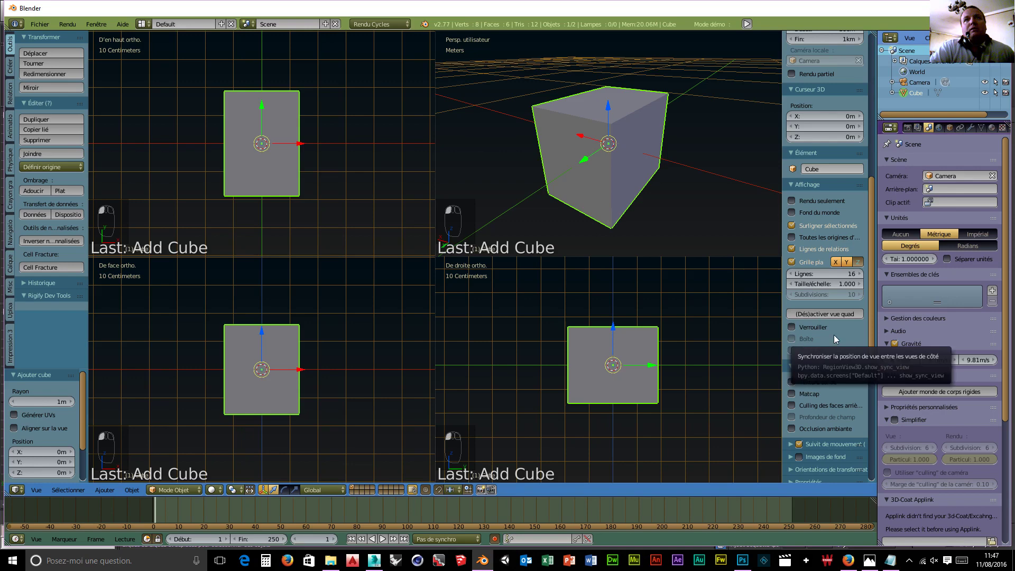
right_click(461, 269)
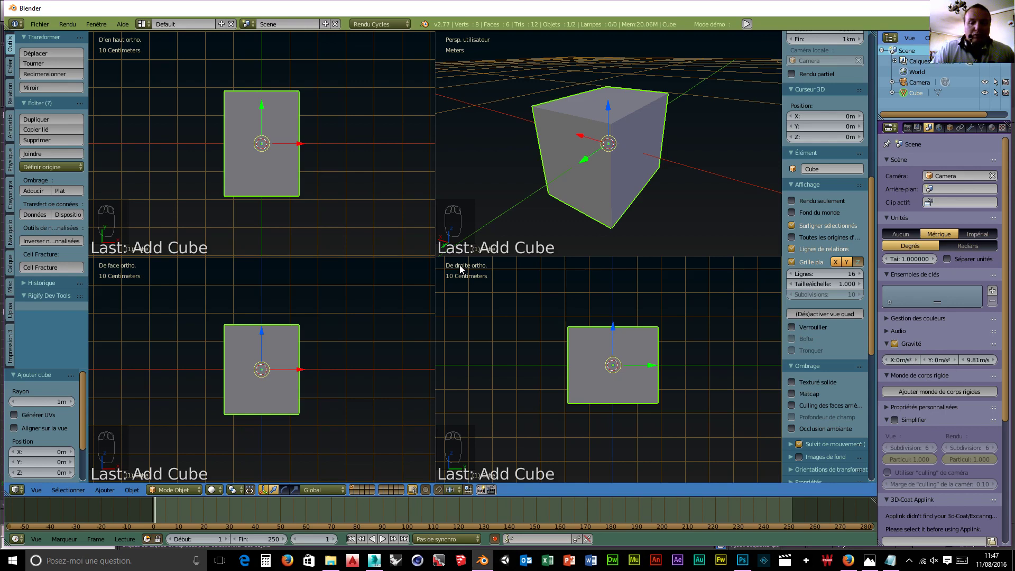
key(ctrl+KP_3)
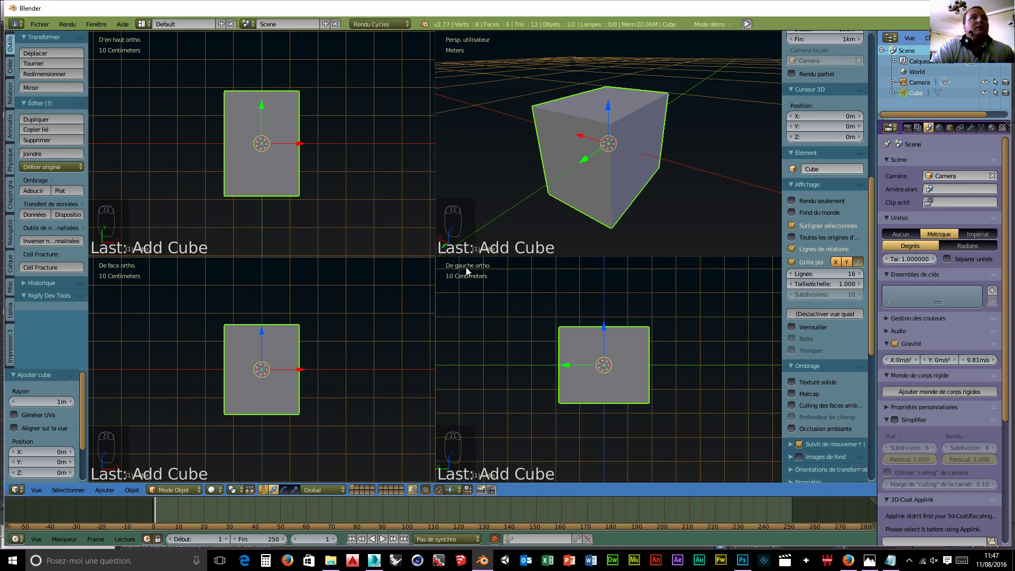
middle_drag(568, 350, 618, 371)
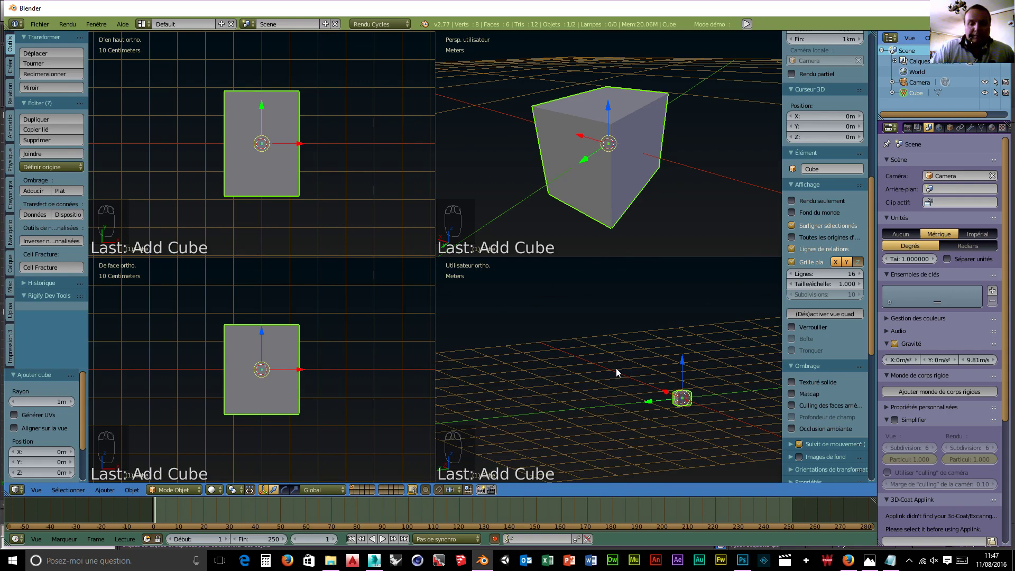
key(KP_5)
middle_drag(650, 265, 649, 404)
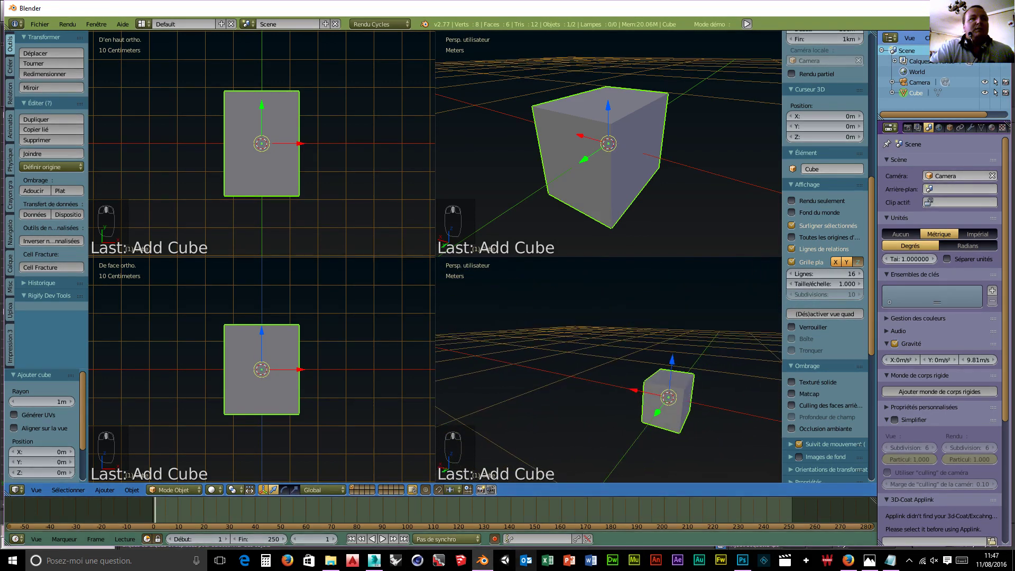
- Check the four-viewport layout in 3ds Max and return to Blender to match it with top, front, left and perspective views
click(375, 563)
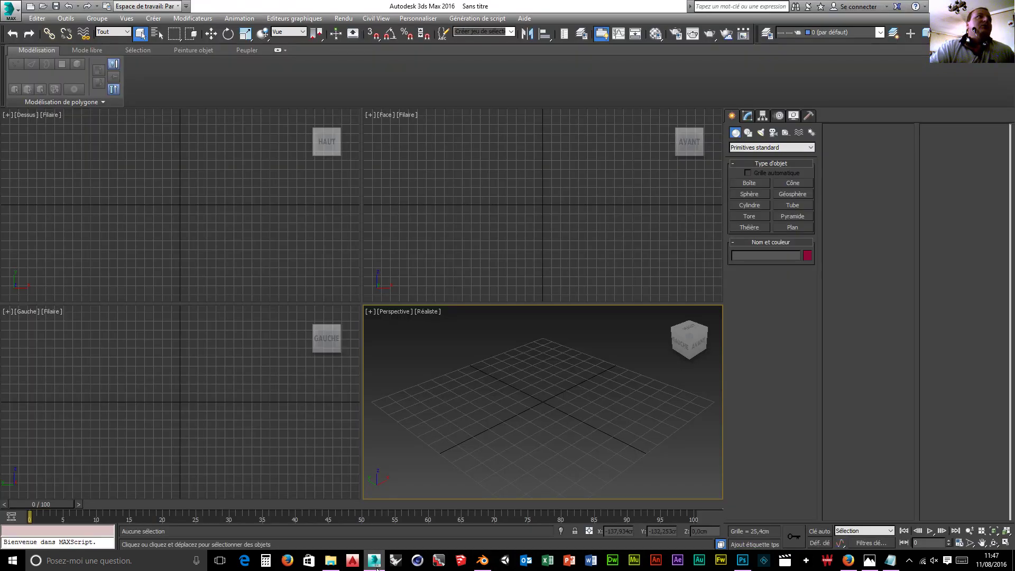
click(377, 569)
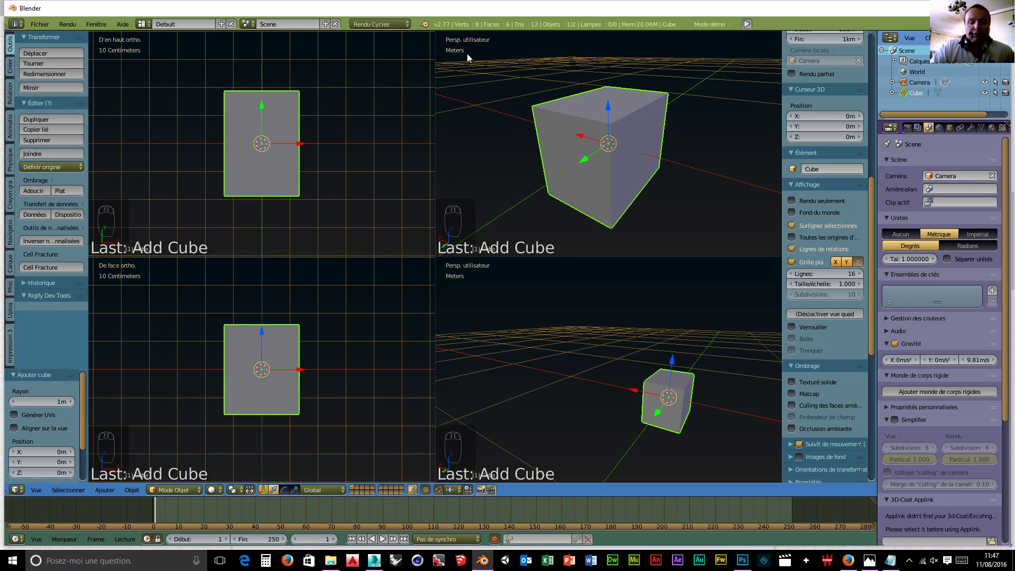
key(KP_1)
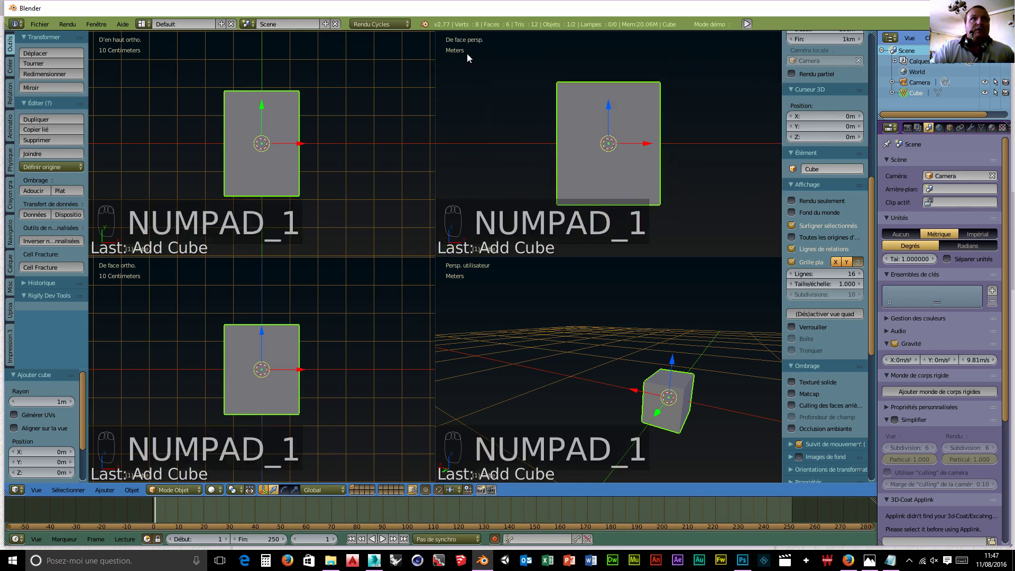
key(KP_5)
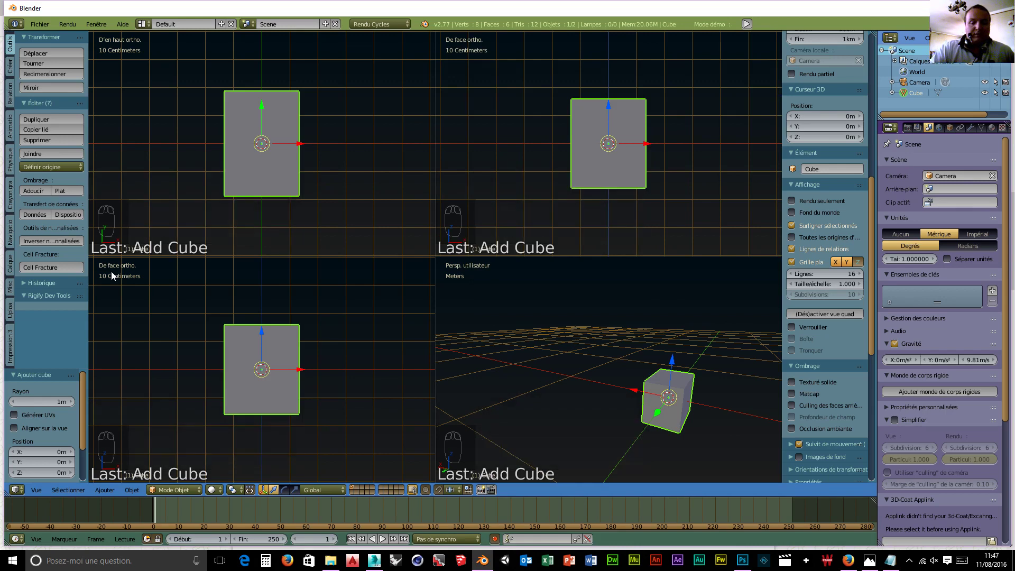
key(ctrl+KP_3)
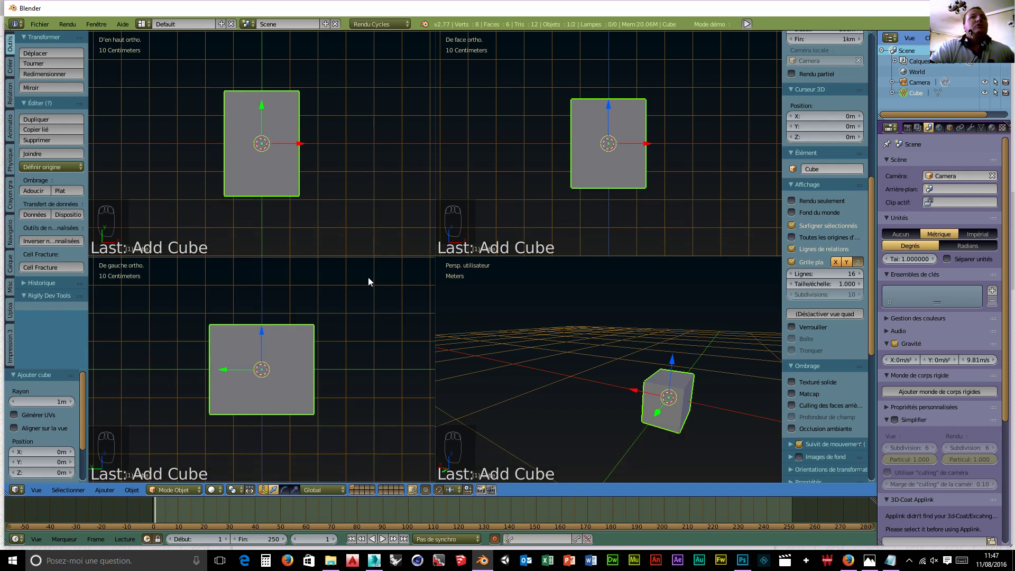
middle_drag(671, 401, 655, 385)
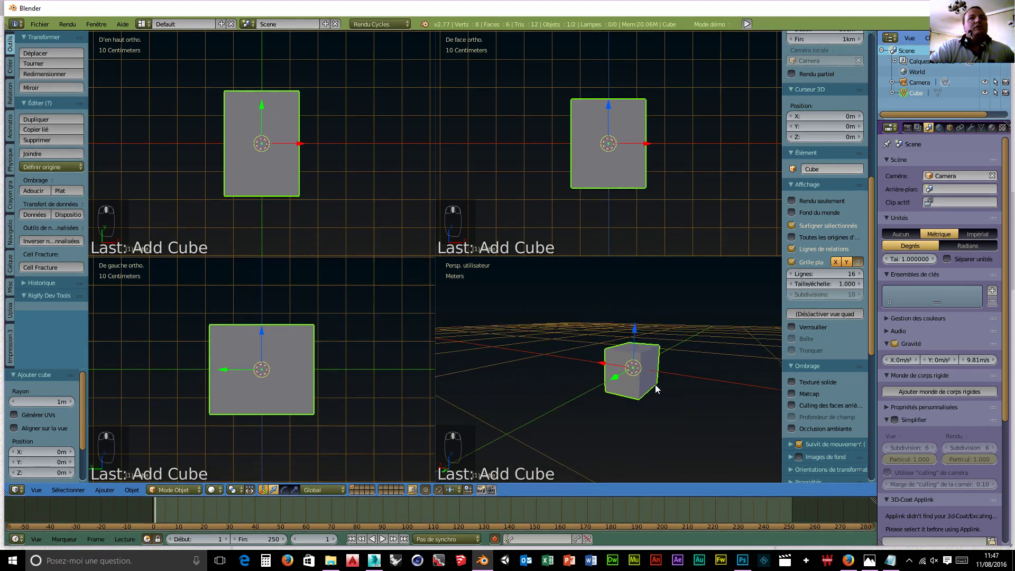
scroll(655, 394, up, 5)
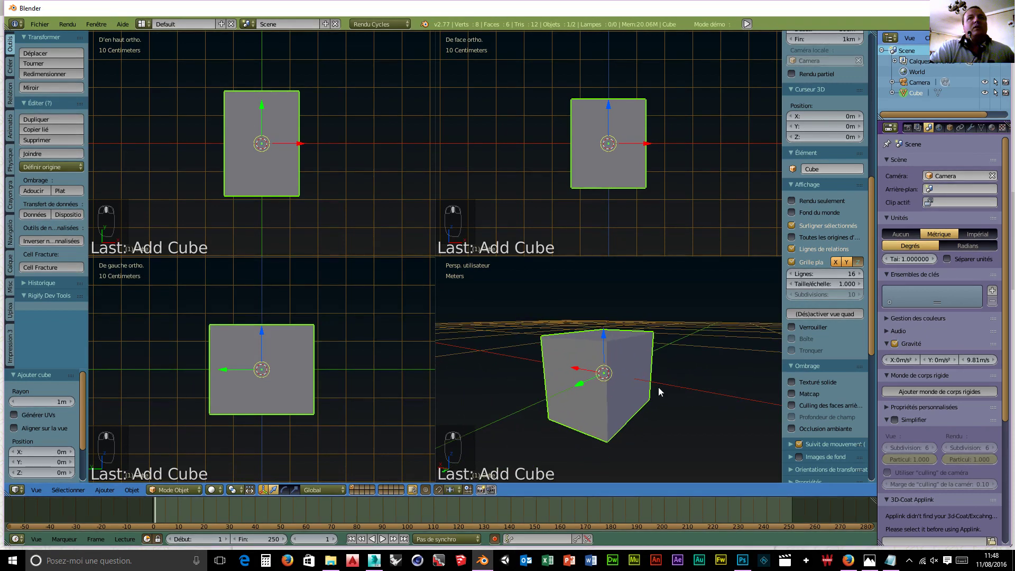
- Switch the quad view lock (Verrouiller) on and off again, and orbit the unlocked fourth view around the cube
click(792, 327)
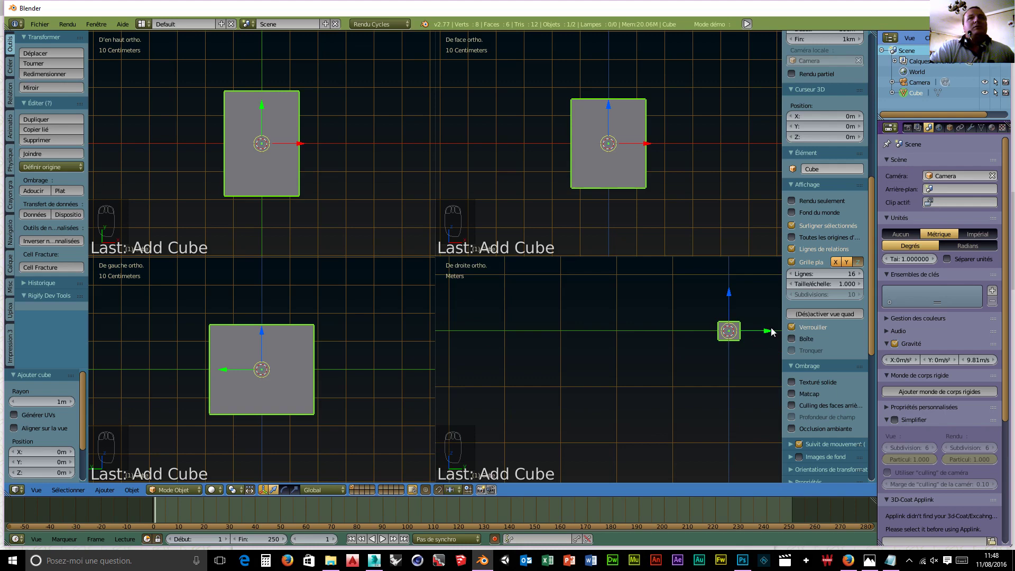
click(792, 328)
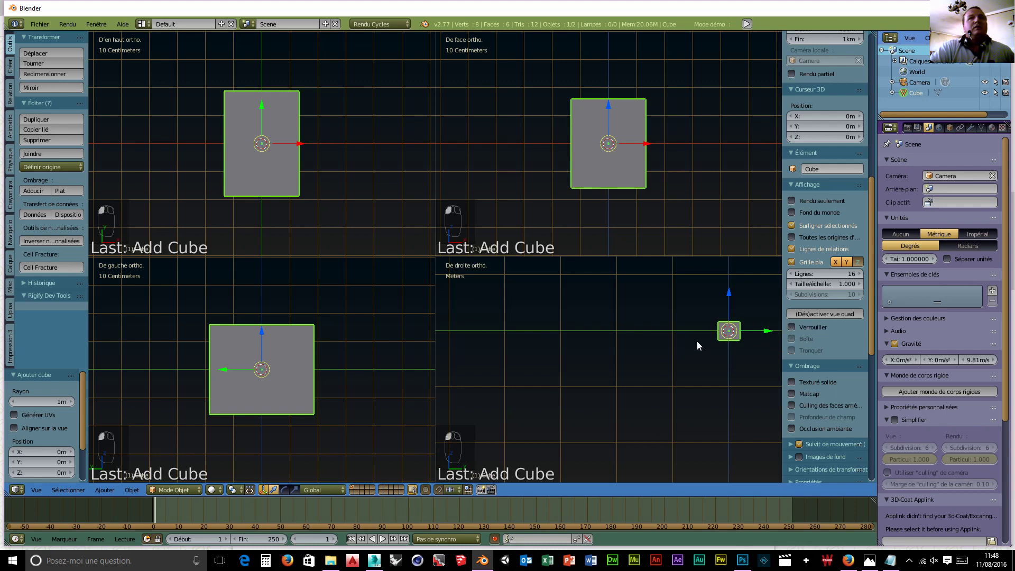
middle_drag(697, 341, 523, 398)
scroll(682, 361, up, 4)
scroll(589, 410, up, 1)
scroll(590, 410, up, 4)
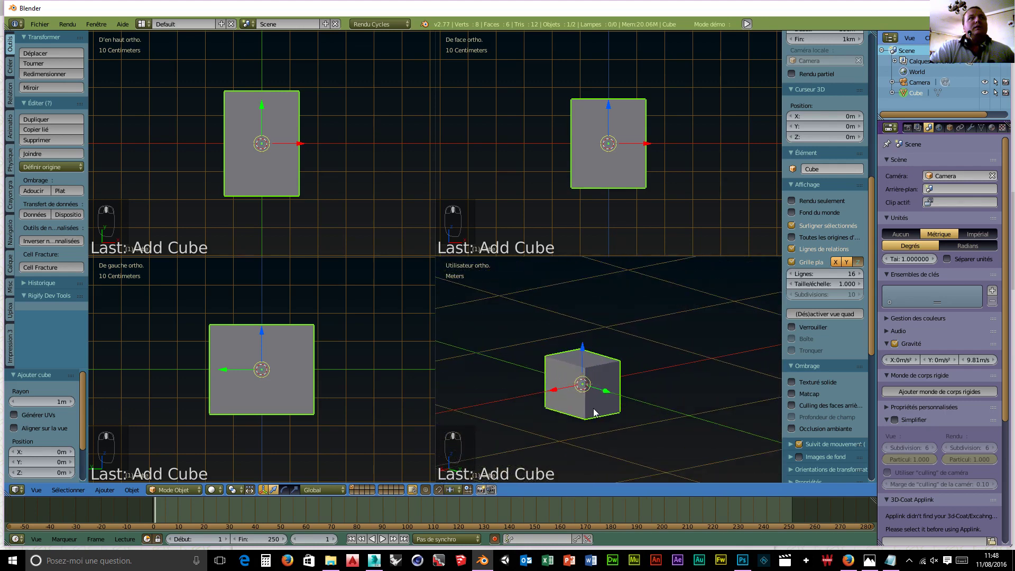
middle_drag(594, 409, 781, 433)
mouse_move(323, 421)
shift+middle_down()
mouse_move(354, 431)
mouse_move(340, 423)
shift+middle_up()
shift+middle_drag(573, 431, 664, 425)
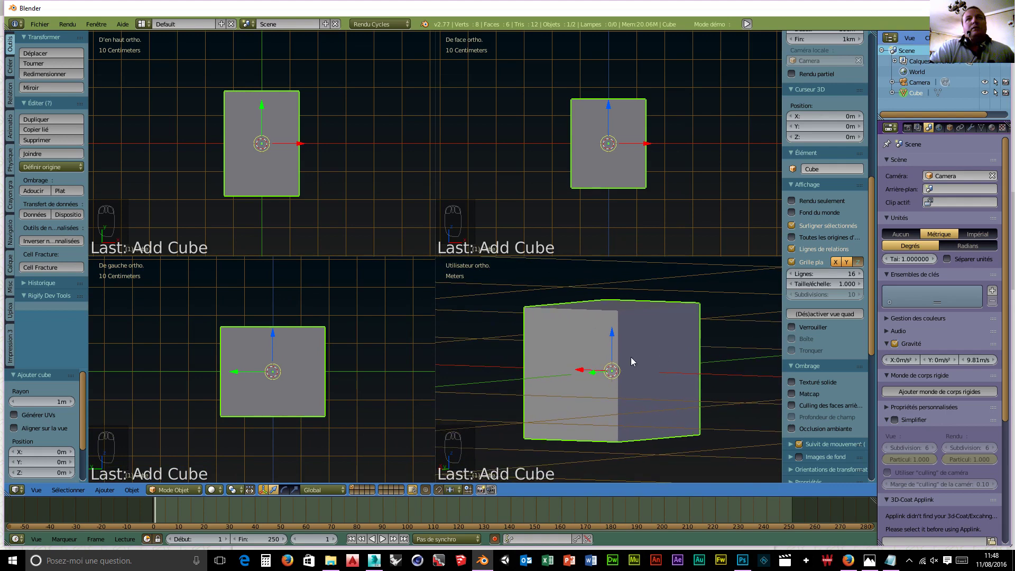
mouse_move(632, 361)
middle_down()
mouse_move(642, 385)
mouse_move(635, 373)
middle_up()
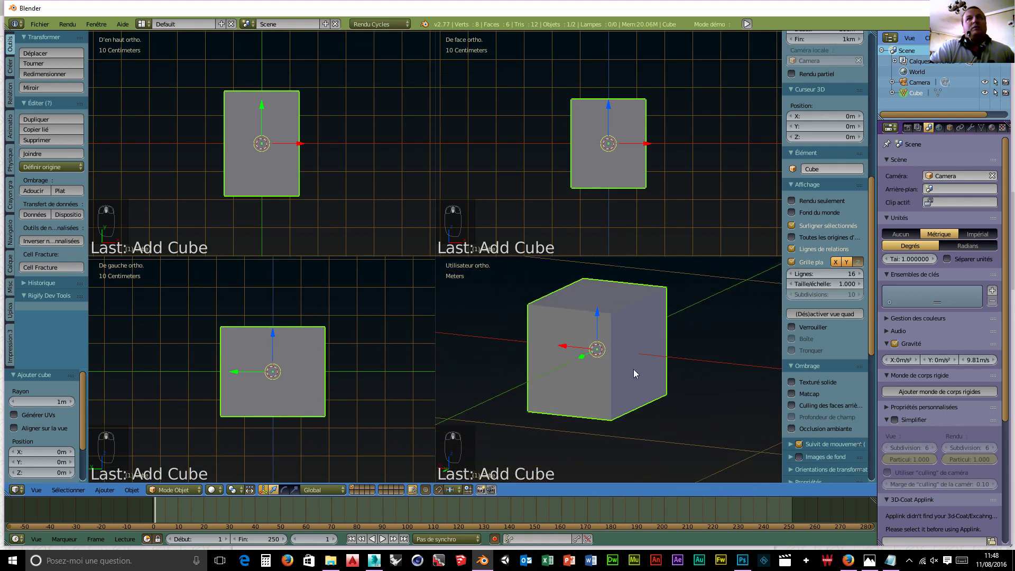
- Lock the quad views again (Verrouiller) and disable quad view to return to a single view of the cube
click(792, 329)
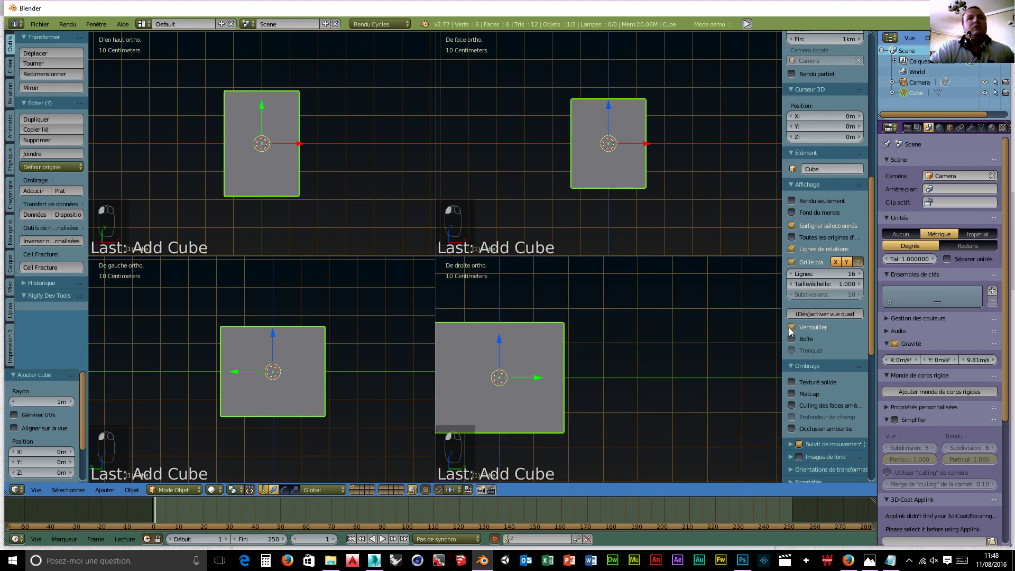
middle_drag(573, 203, 573, 182)
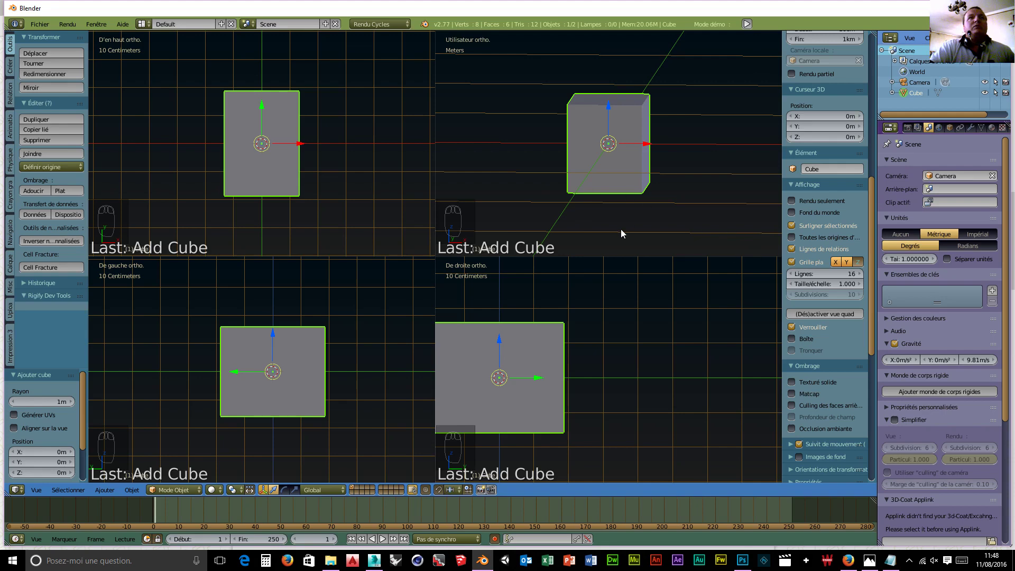
scroll(621, 229, up, 1)
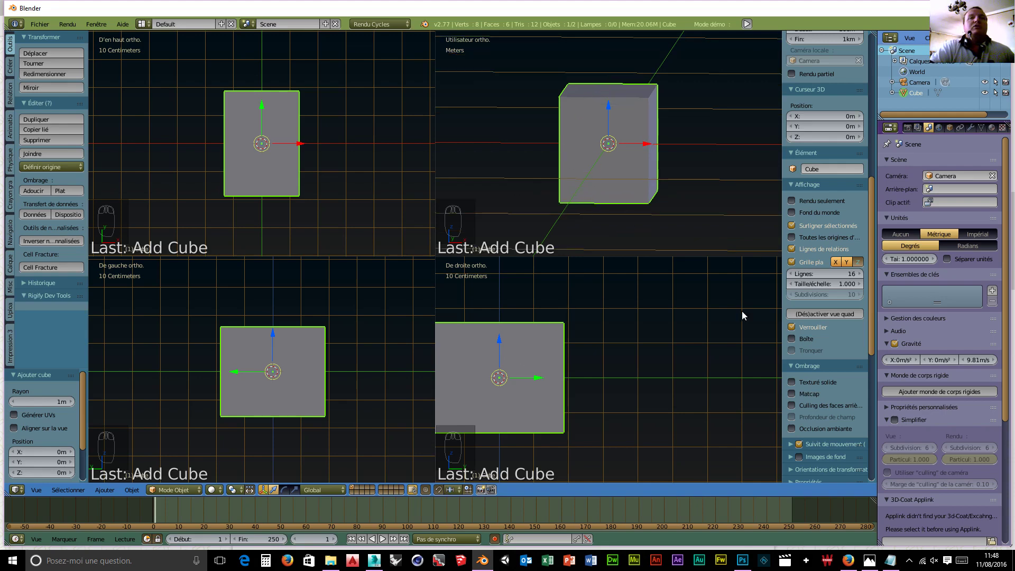
click(805, 314)
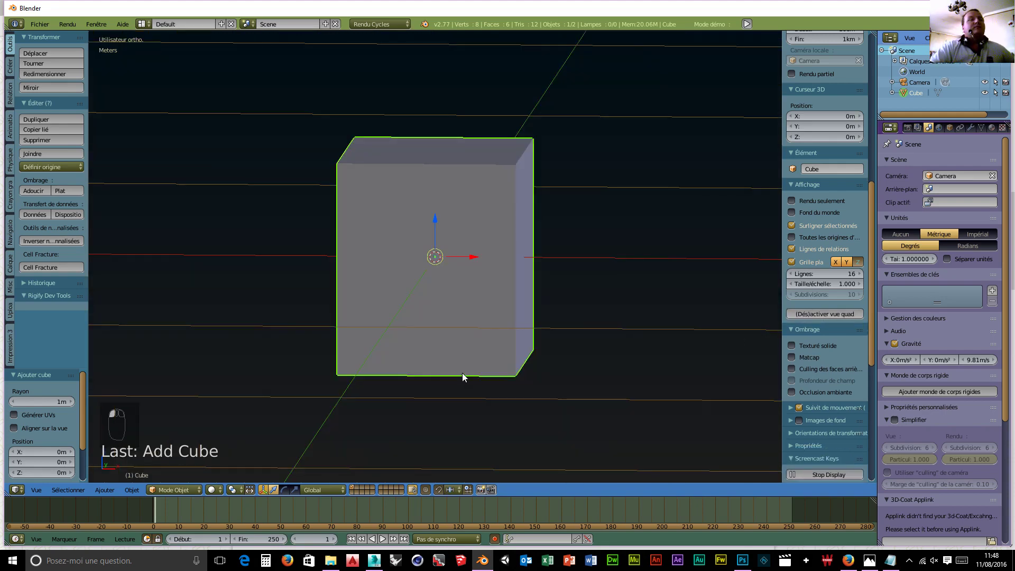
middle_drag(458, 372, 529, 335)
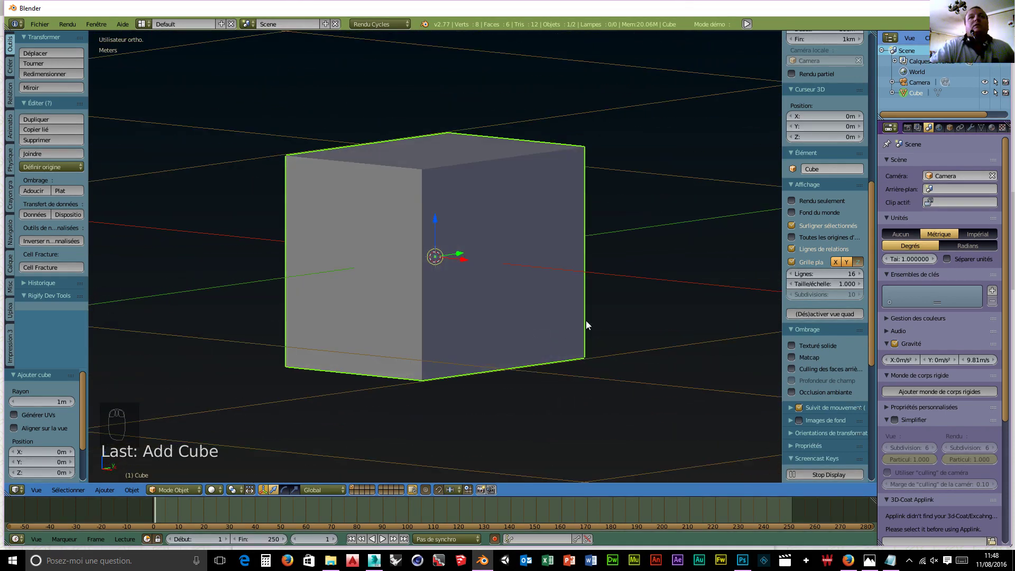
- Enable background images (Images de fond) for the 3D view and expand their settings
scroll(824, 298, down, 5)
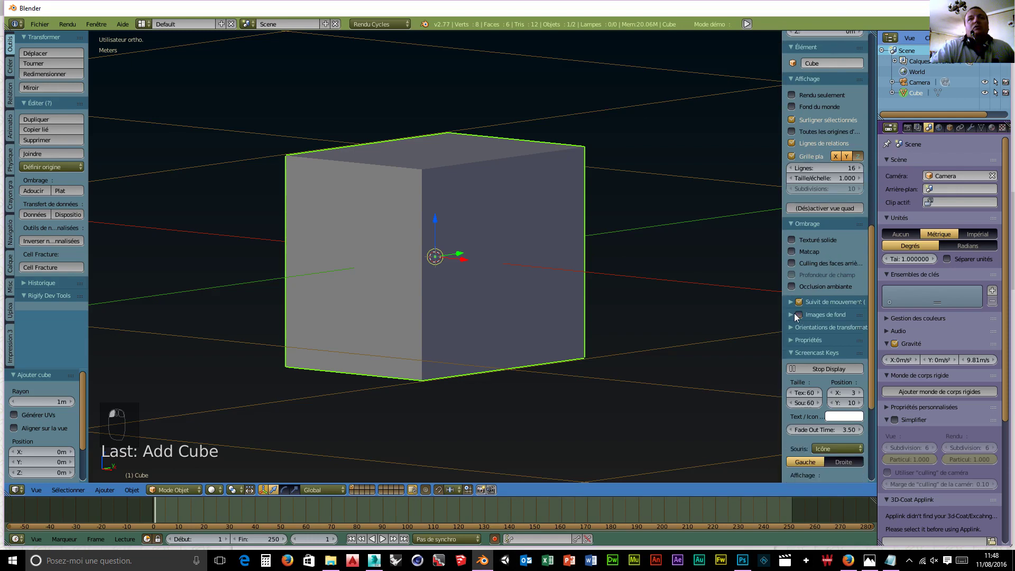
click(798, 315)
click(793, 315)
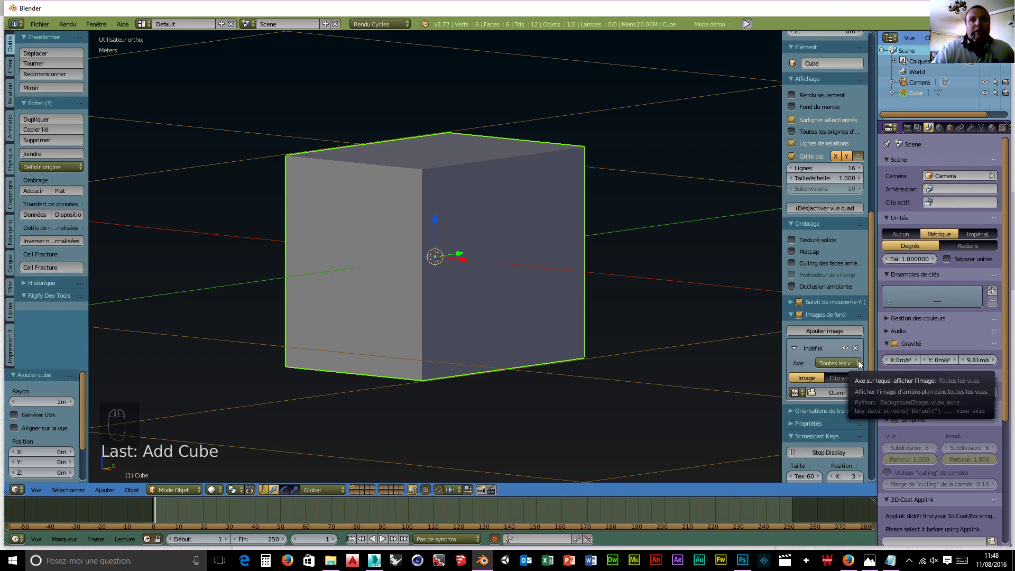
- Set the 3D view to front, toggle between perspective and orthographic projection, and leave it in front orthographic
key(KP_1)
key(KP_1)
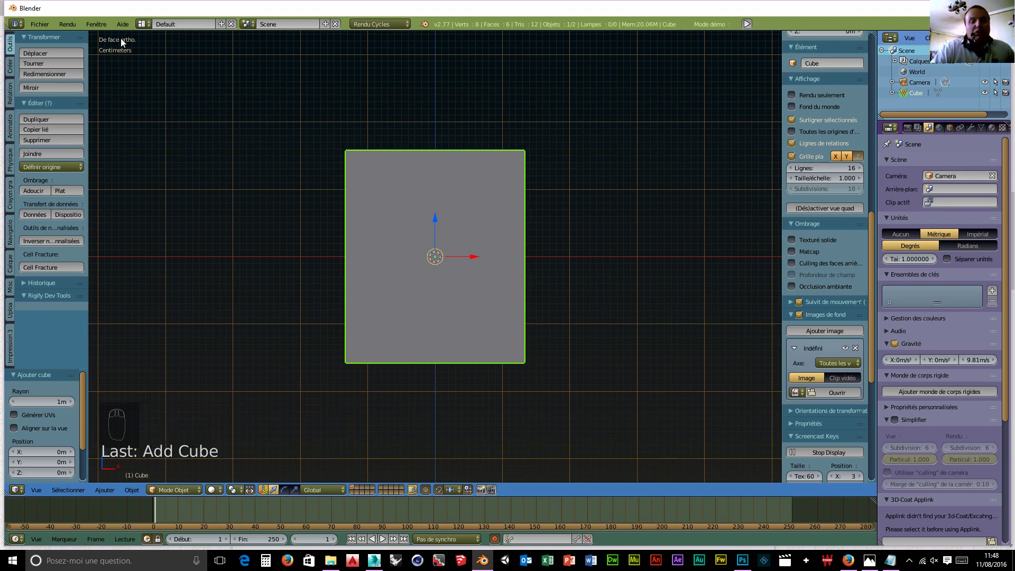
key(KP_5)
key(KP_5)
key(KP_5)
key(KP_5)
key(KP_5)
key(KP_5)
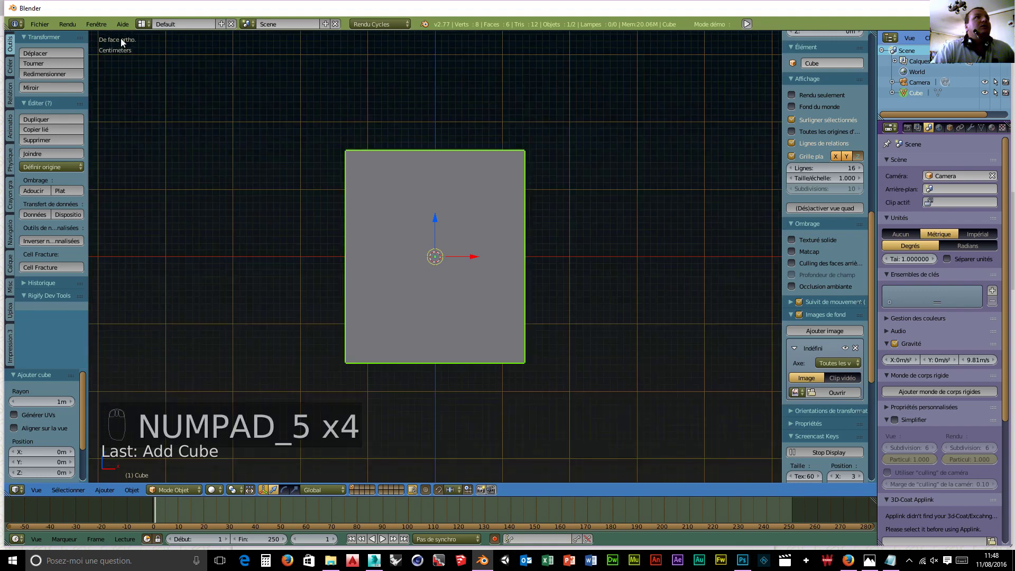
key(KP_5)
key(KP_5)
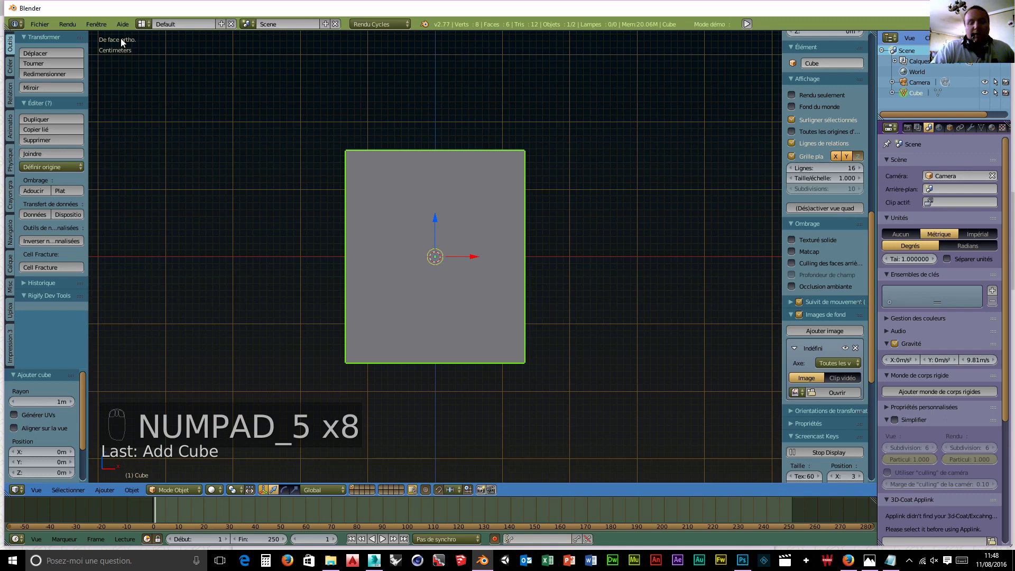
key(KP_1)
key(KP_1)
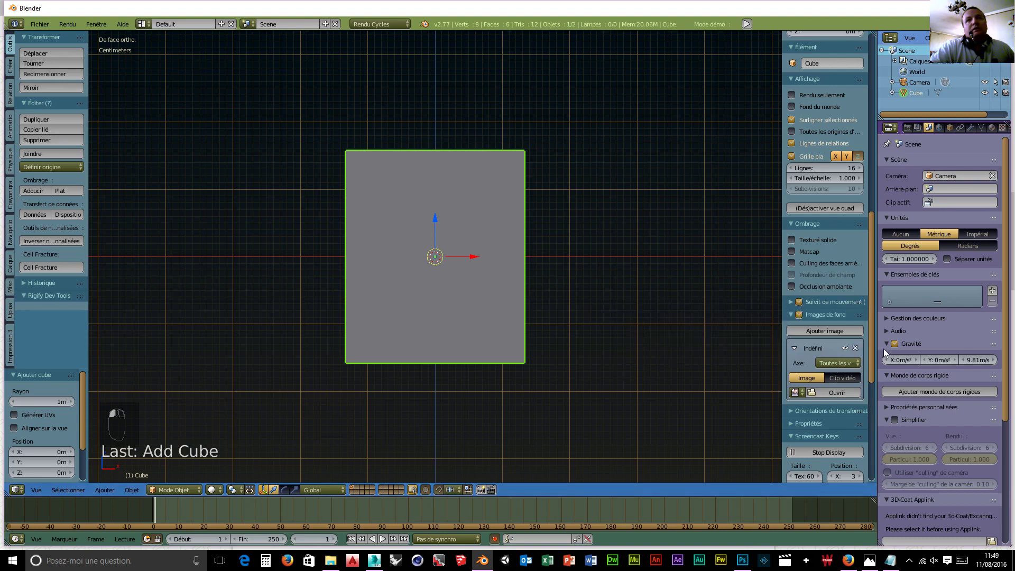
- Restrict the background image to the front view (De face) and start choosing an image file for it
click(840, 362)
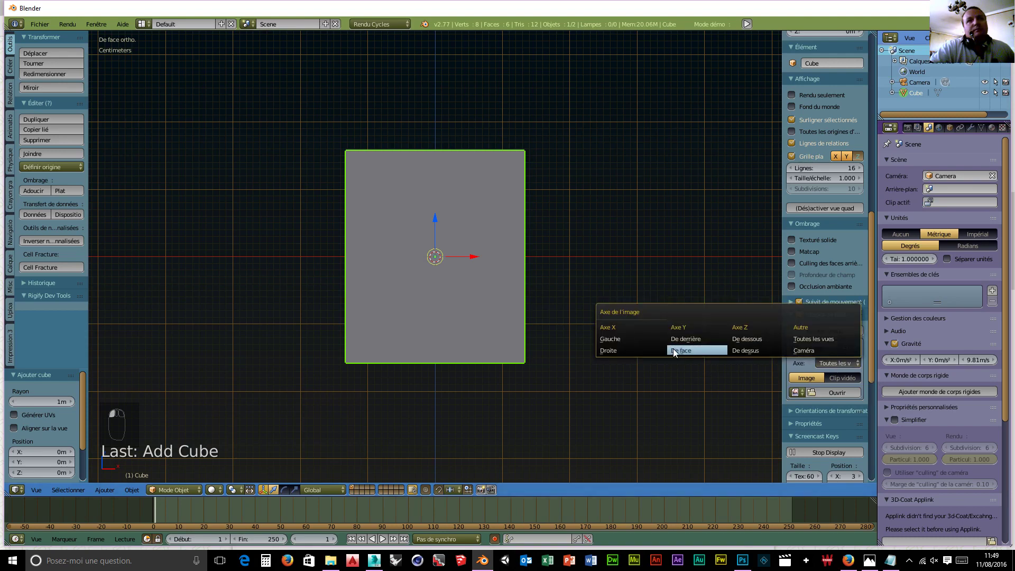
click(680, 351)
click(829, 393)
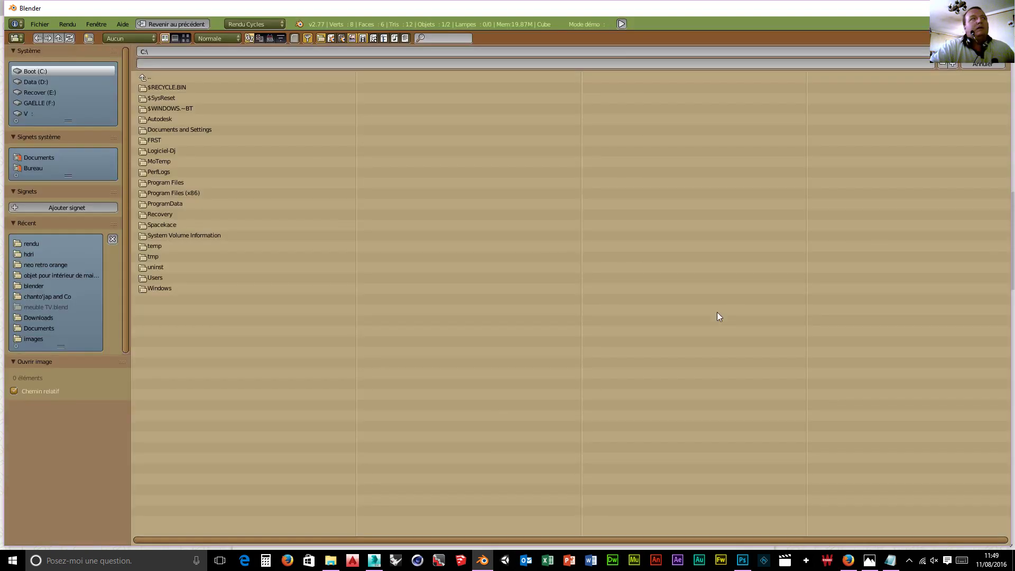
- Browse to D:\blender\objet pour intérieur de maison\neo retro orange and display its images as thumbnails
click(19, 83)
click(157, 140)
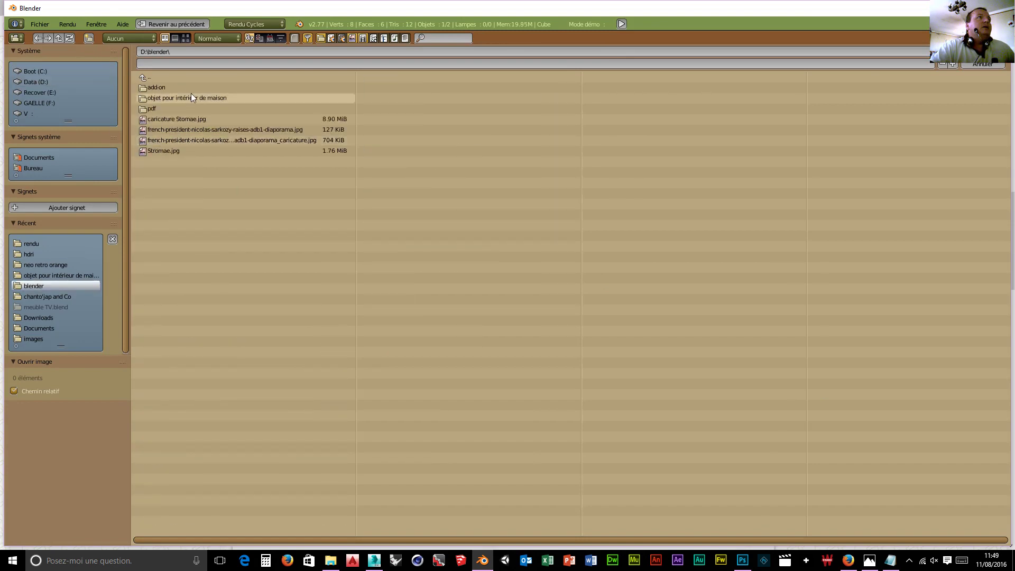
click(191, 97)
click(173, 88)
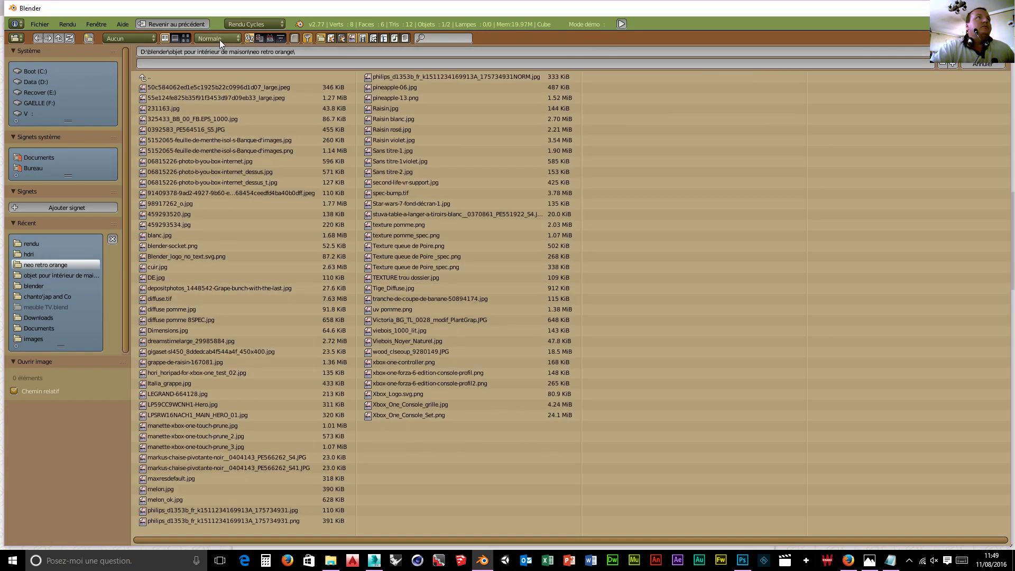
click(185, 38)
scroll(376, 293, down, 8)
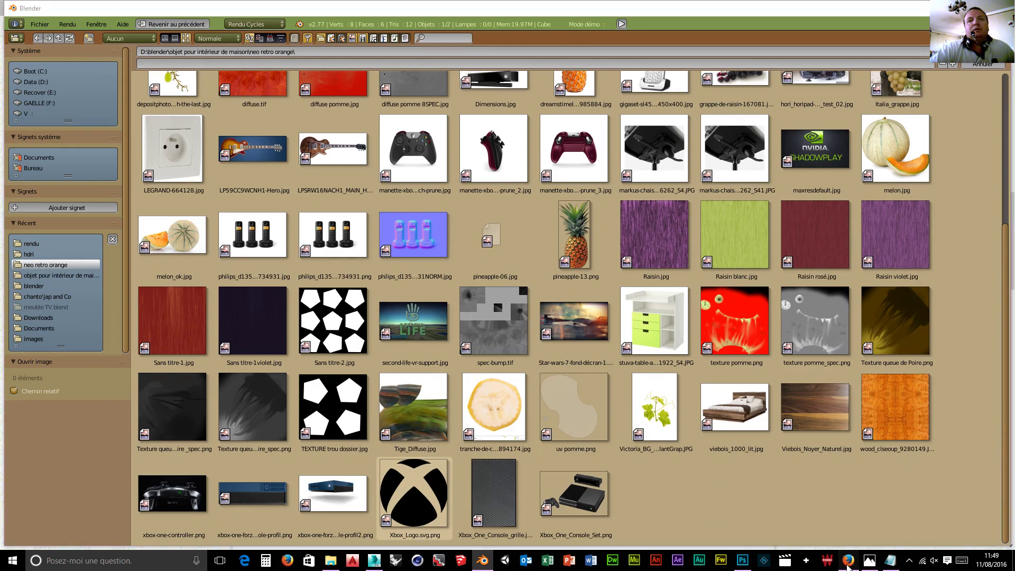
- Switch to Firefox and save the front product picture of the TASSIMO FIDELIA as tassimo1 in the neo retro orange folder
click(848, 563)
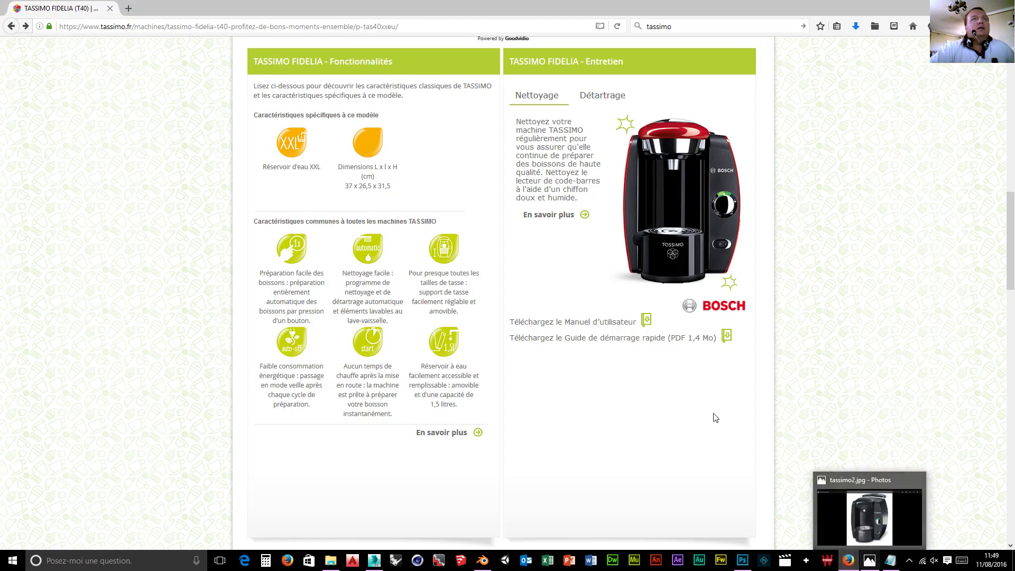
scroll(271, 152, up, 10)
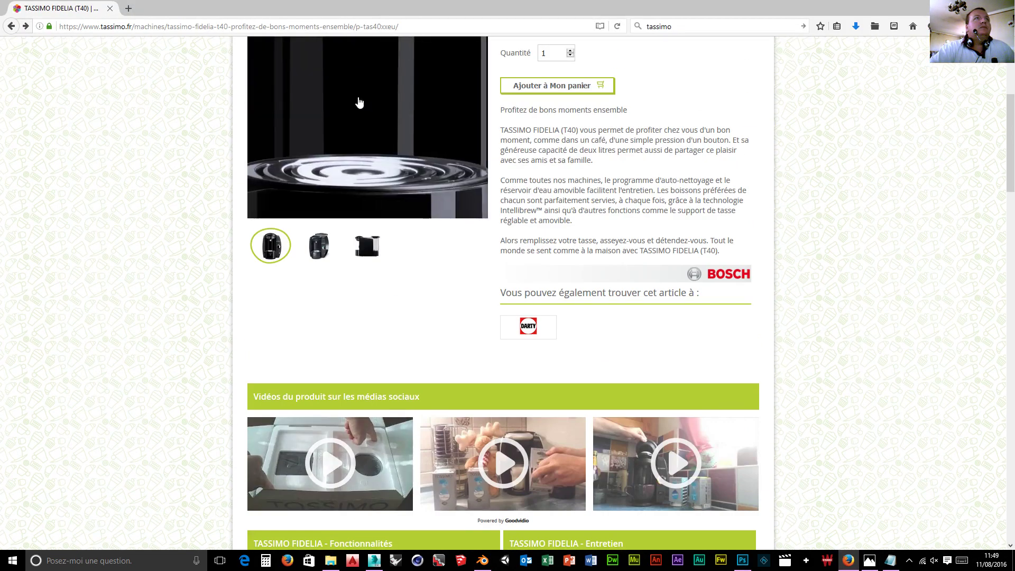
right_click(359, 100)
click(408, 146)
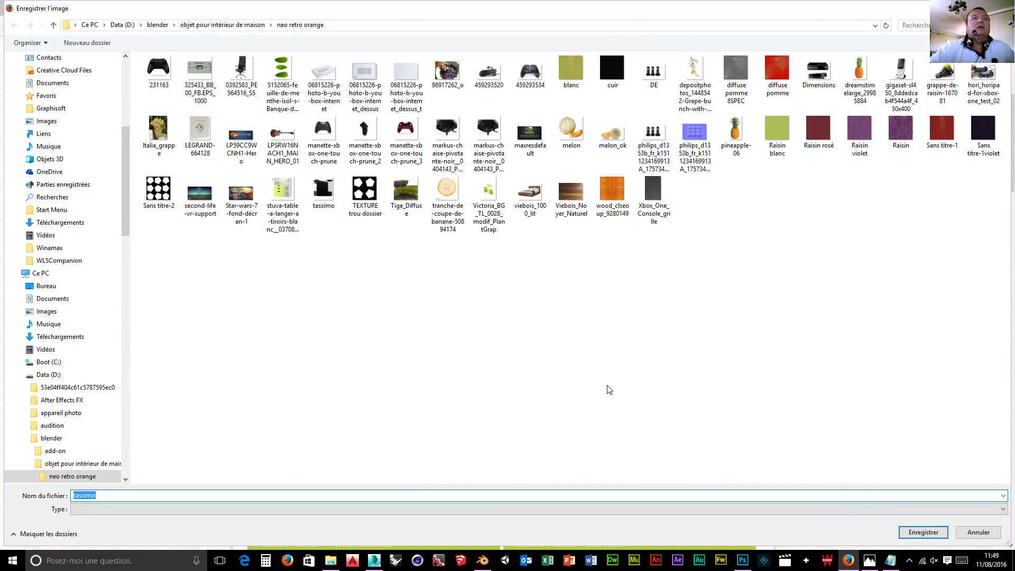
click(906, 535)
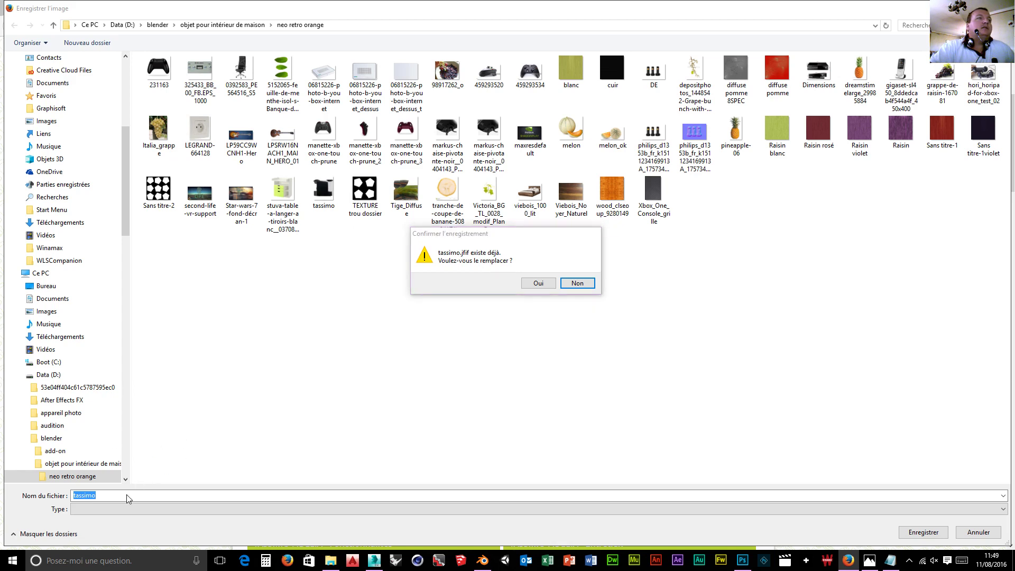
click(577, 283)
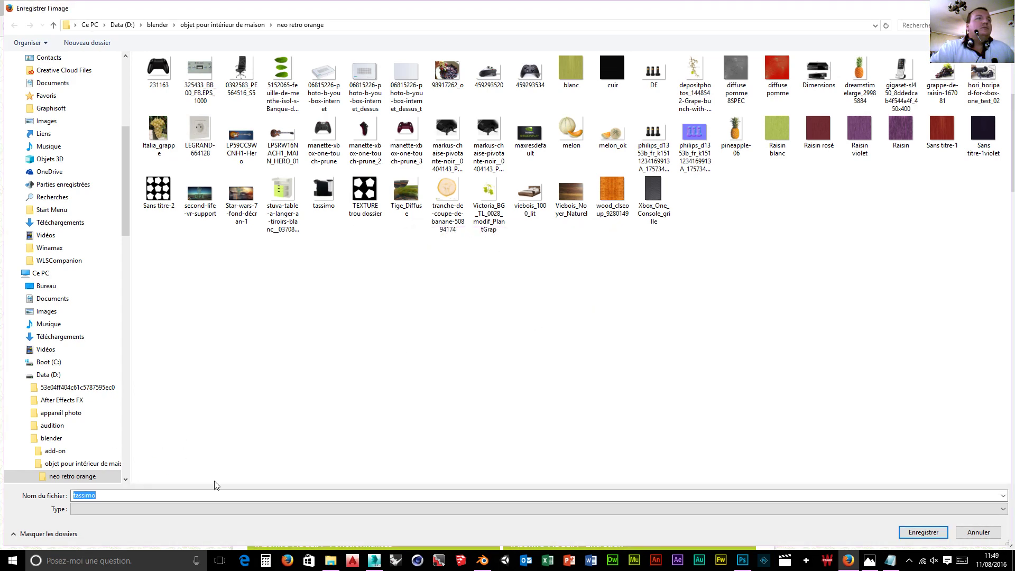
click(106, 496)
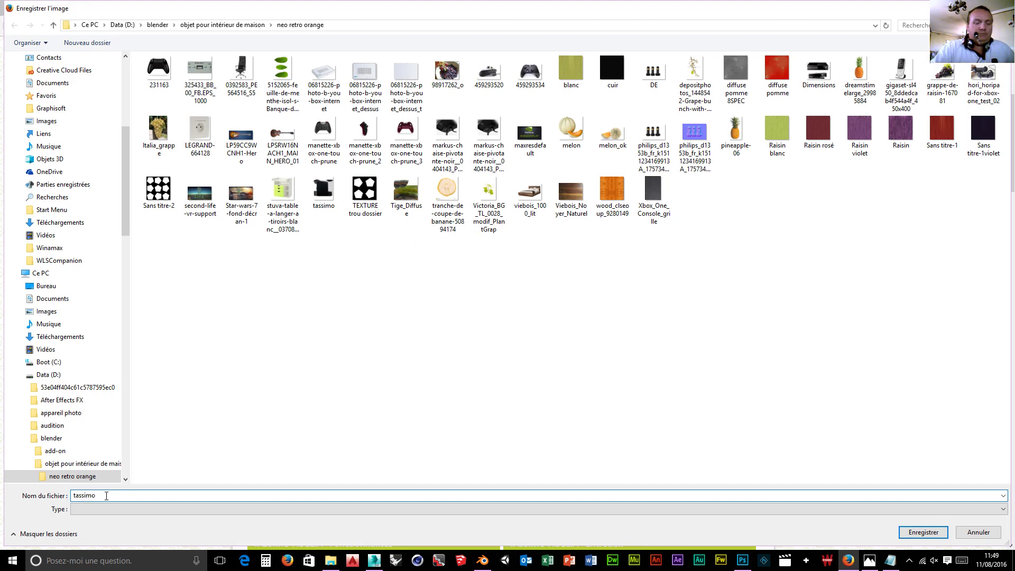
key(Return)
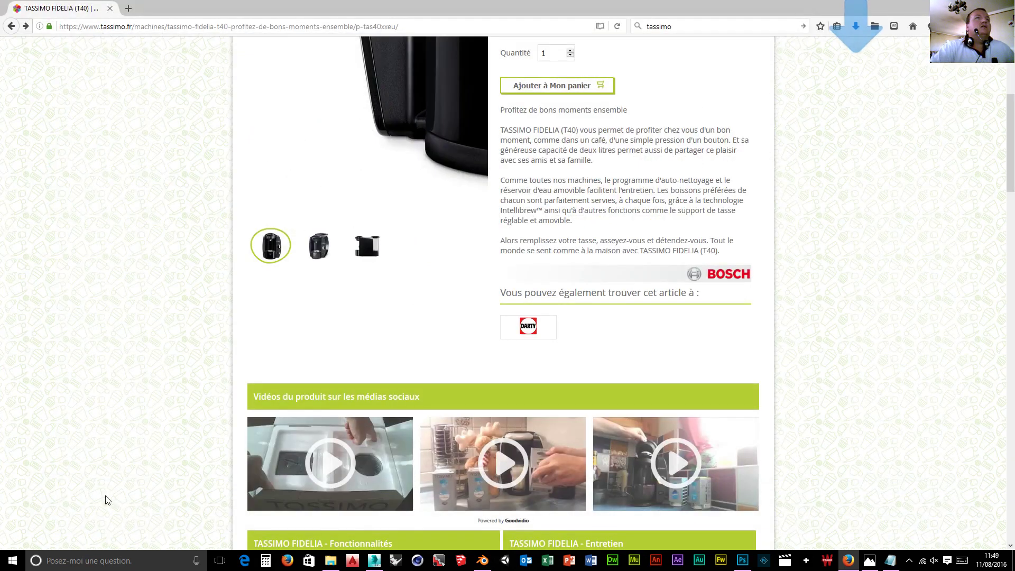
- Display the front product picture of the coffee machine on its own and enlarge it to full size
scroll(338, 222, up, 3)
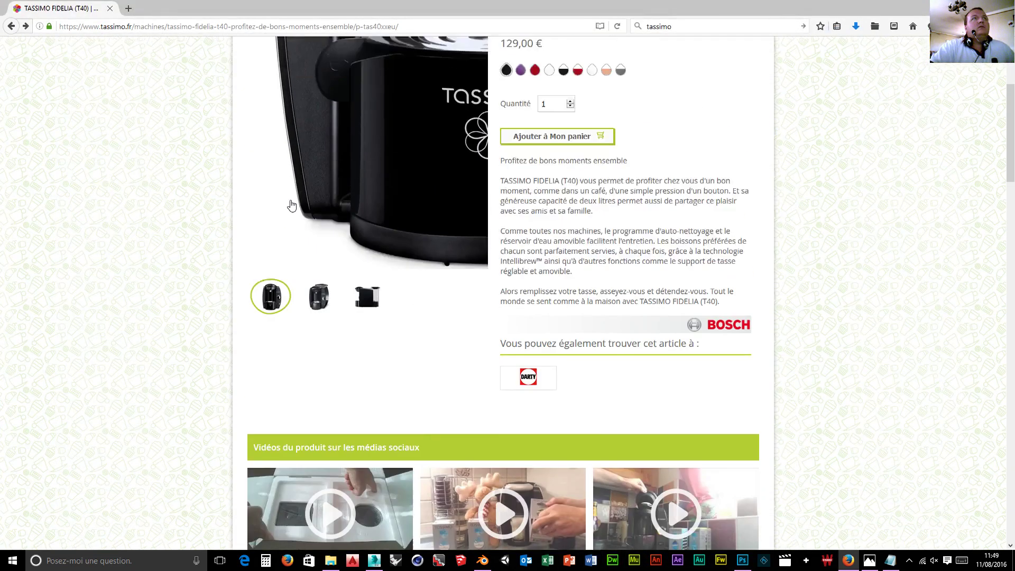
right_click(332, 233)
click(395, 239)
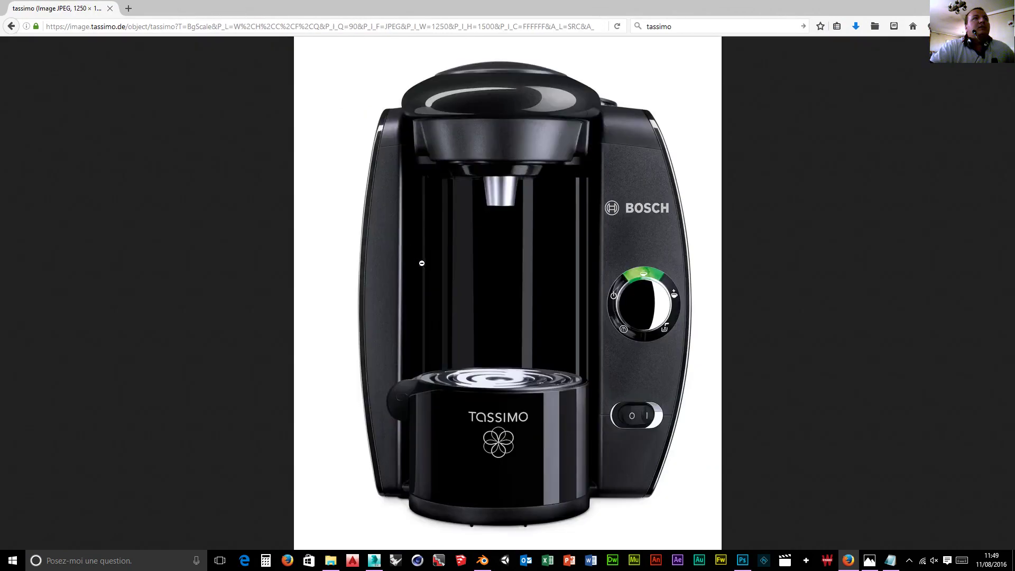
click(429, 273)
- Save the full-size front picture as tassimo1 in the neo retro orange folder, replacing the existing file
right_click(429, 272)
click(477, 306)
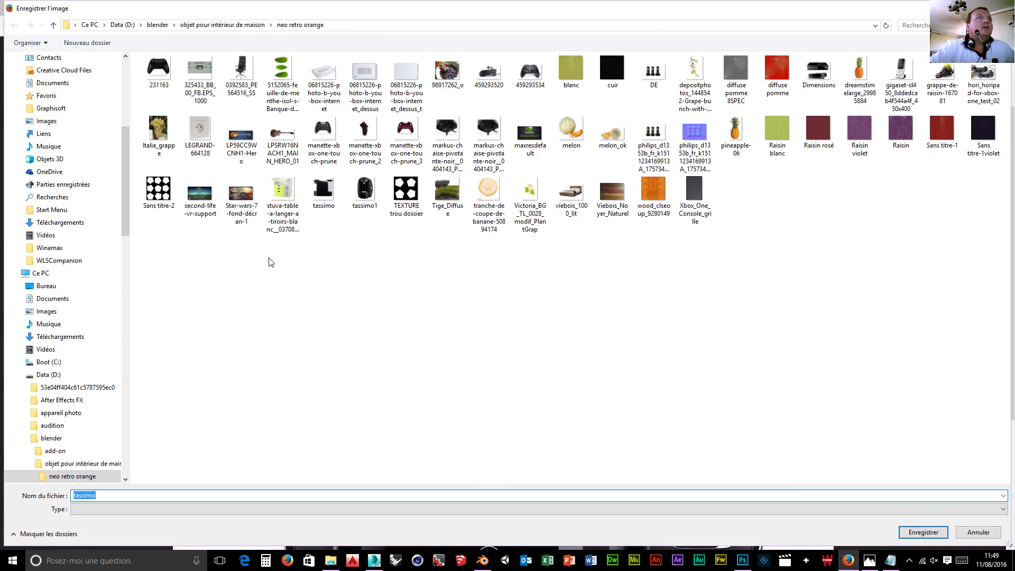
click(365, 191)
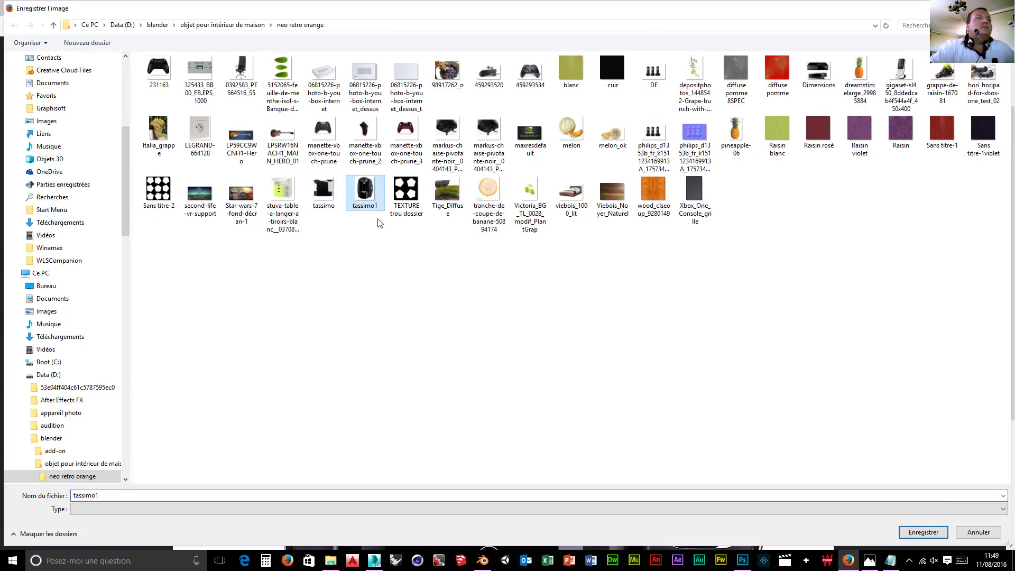
click(930, 534)
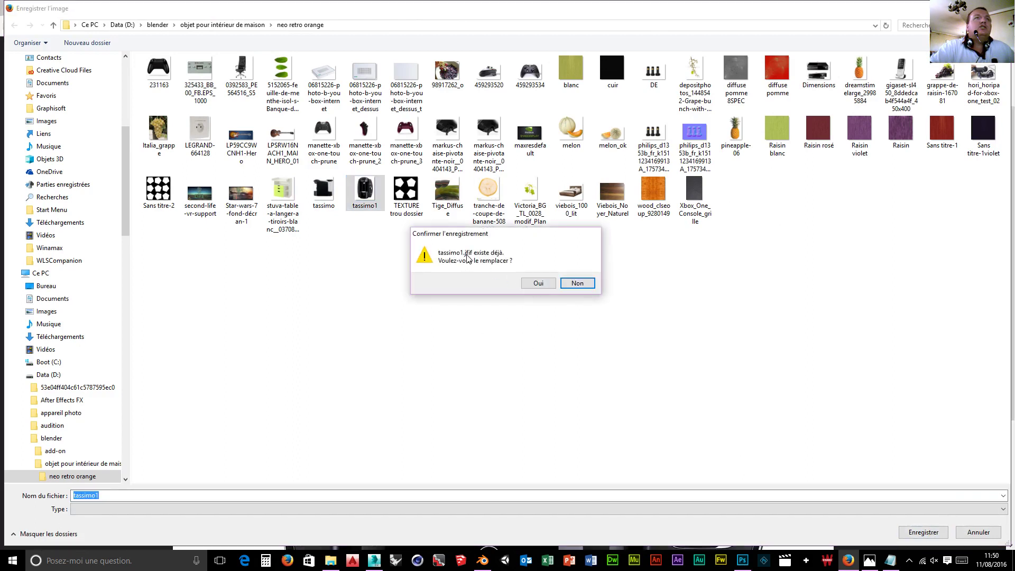
click(537, 283)
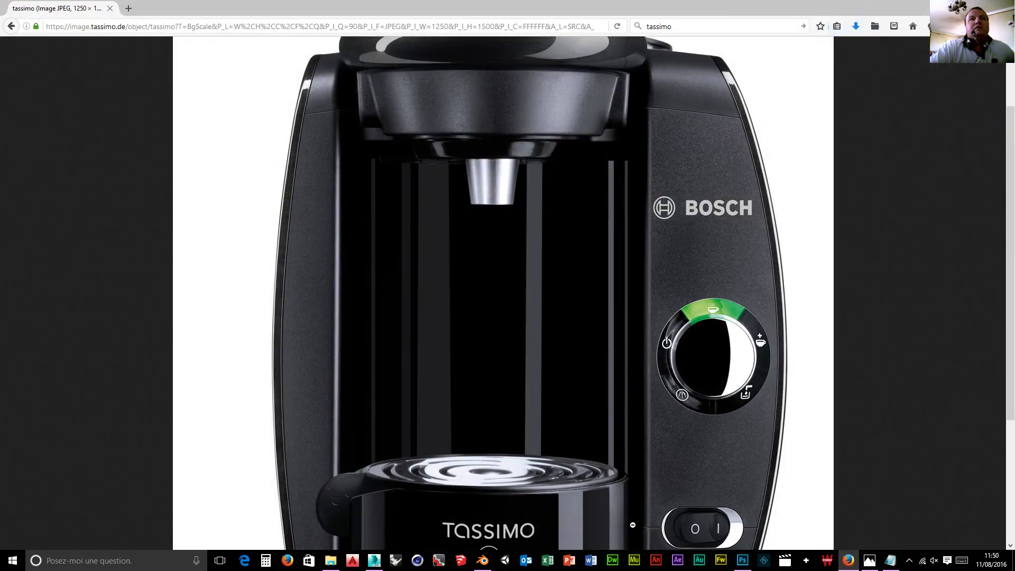
scroll(421, 291, down, 3)
scroll(419, 286, up, 5)
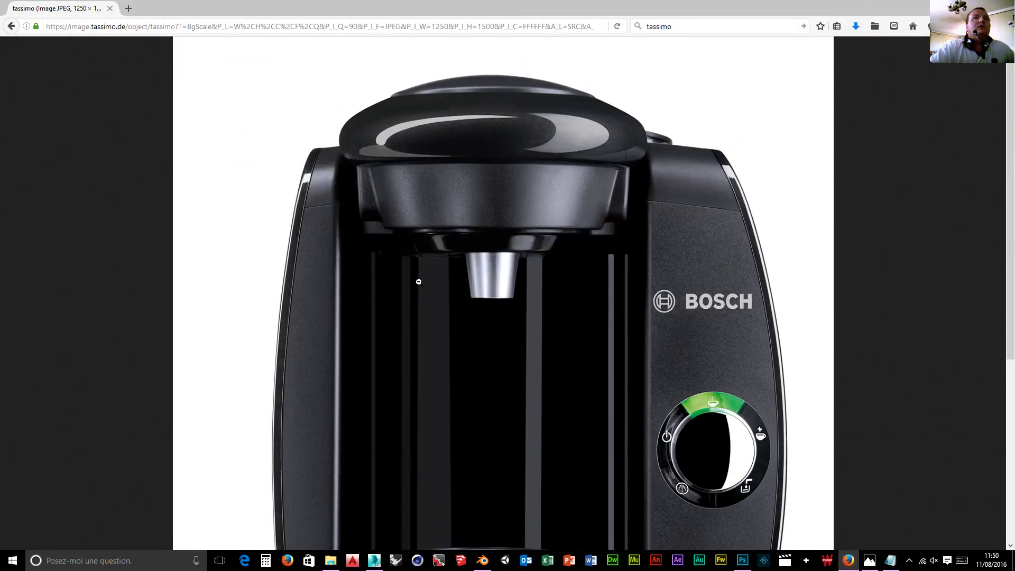
scroll(420, 283, down, 5)
scroll(428, 267, up, 3)
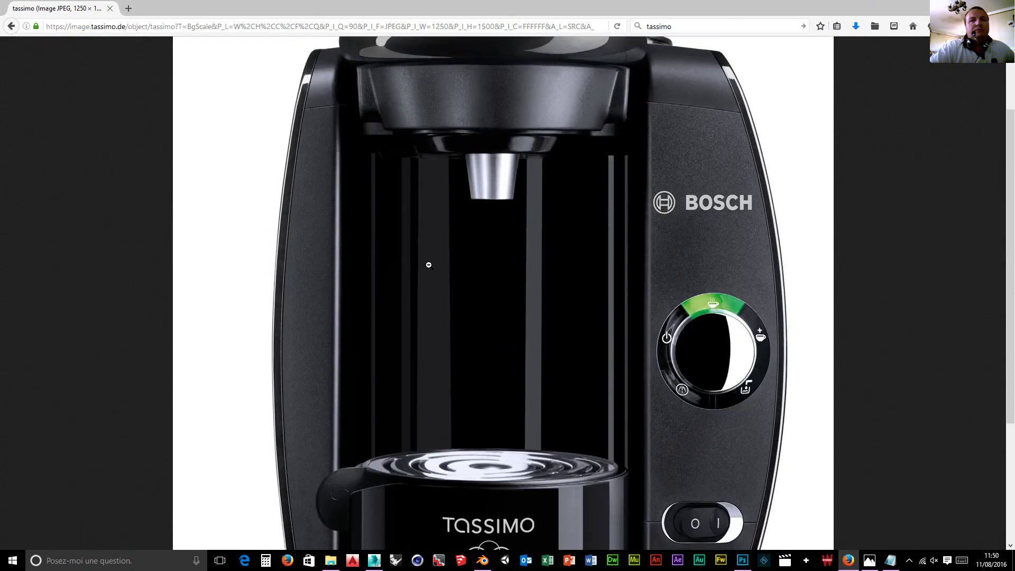
scroll(428, 265, down, 3)
- Switch to Photoshop and try to open tassimo1 from the neo retro orange folder
click(742, 561)
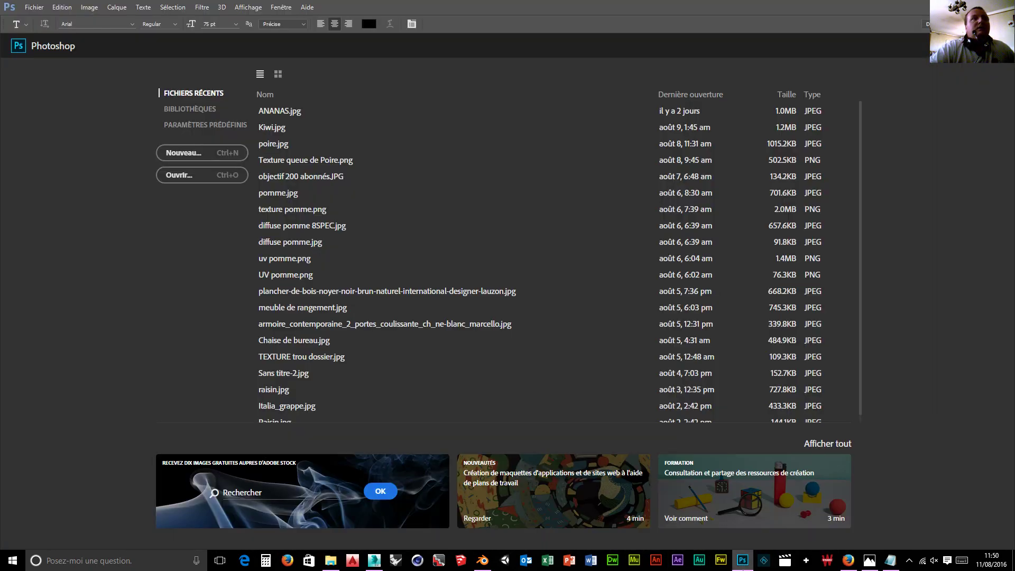
click(179, 175)
scroll(280, 246, down, 2)
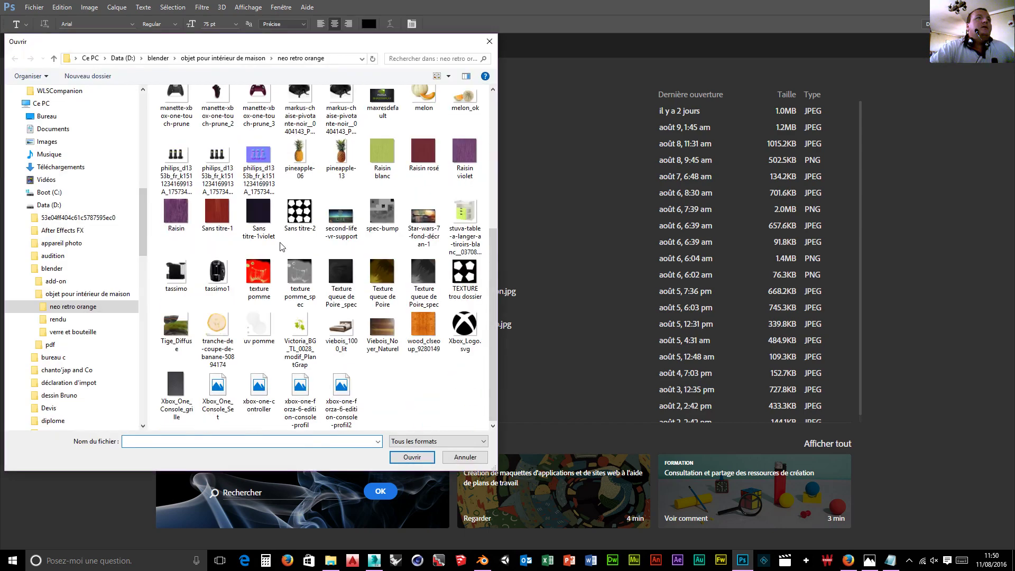
click(216, 275)
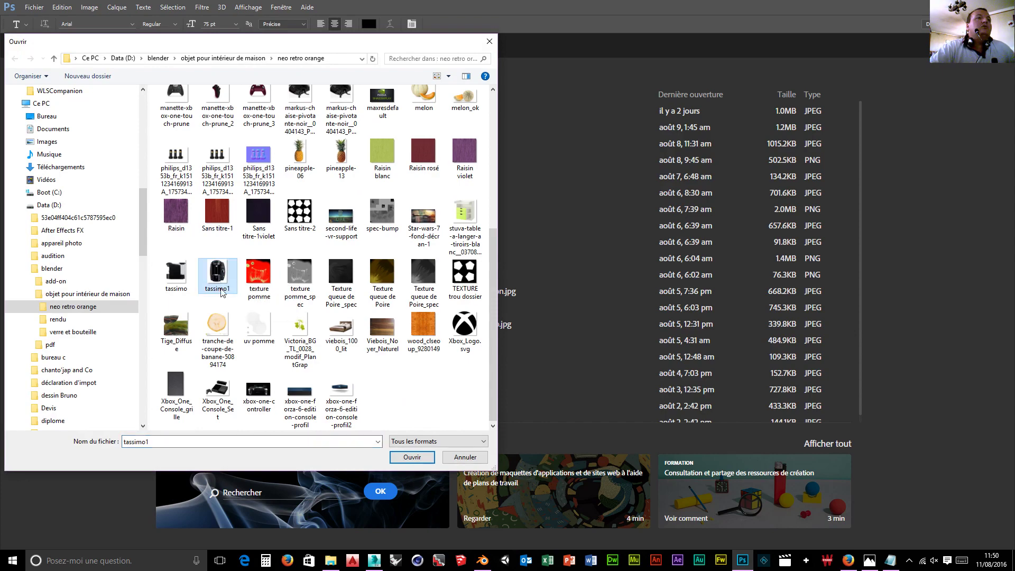
click(407, 456)
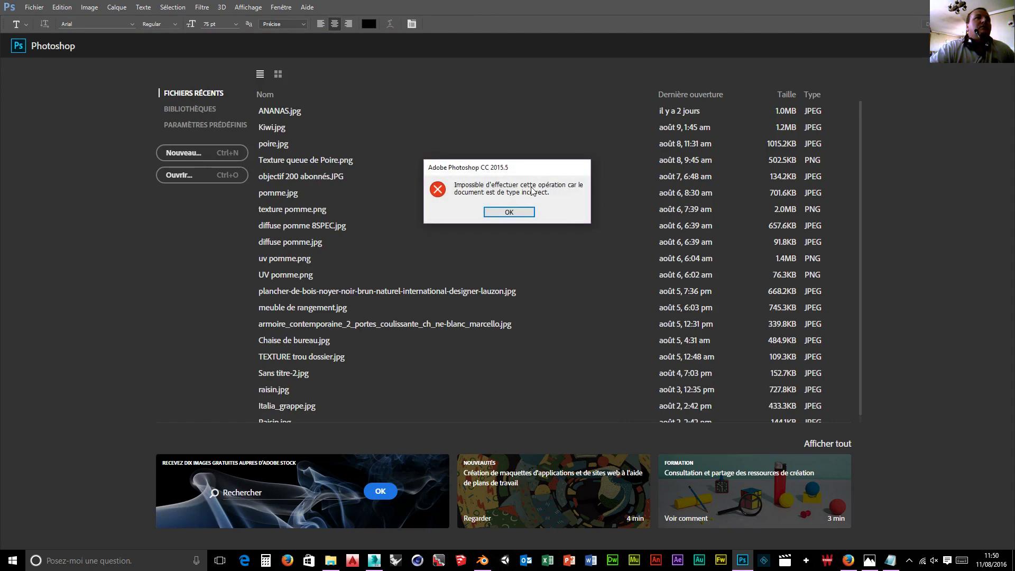
click(502, 211)
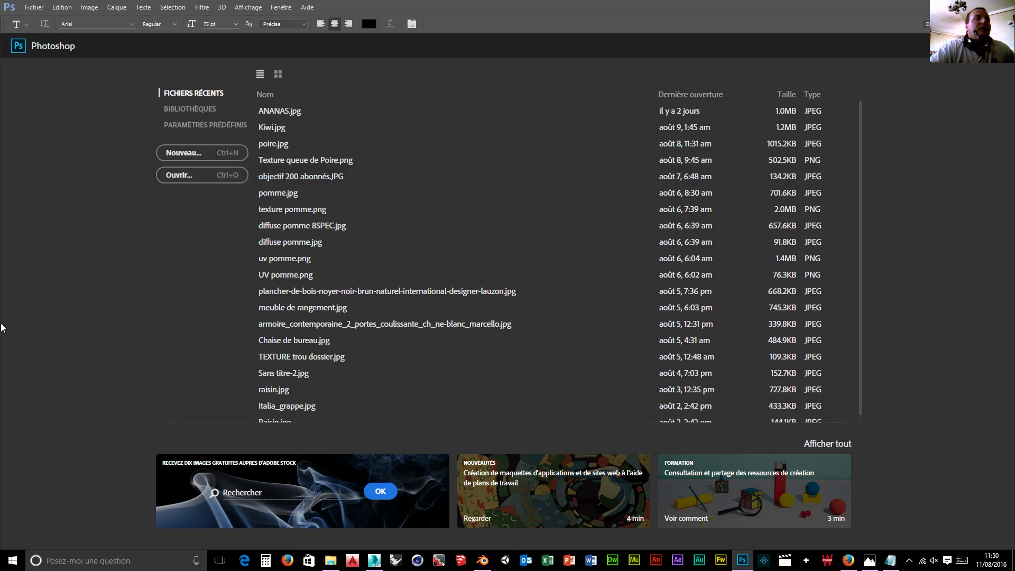
- Launch Paint from the Windows accessories (Accessoires Windows)
click(6, 562)
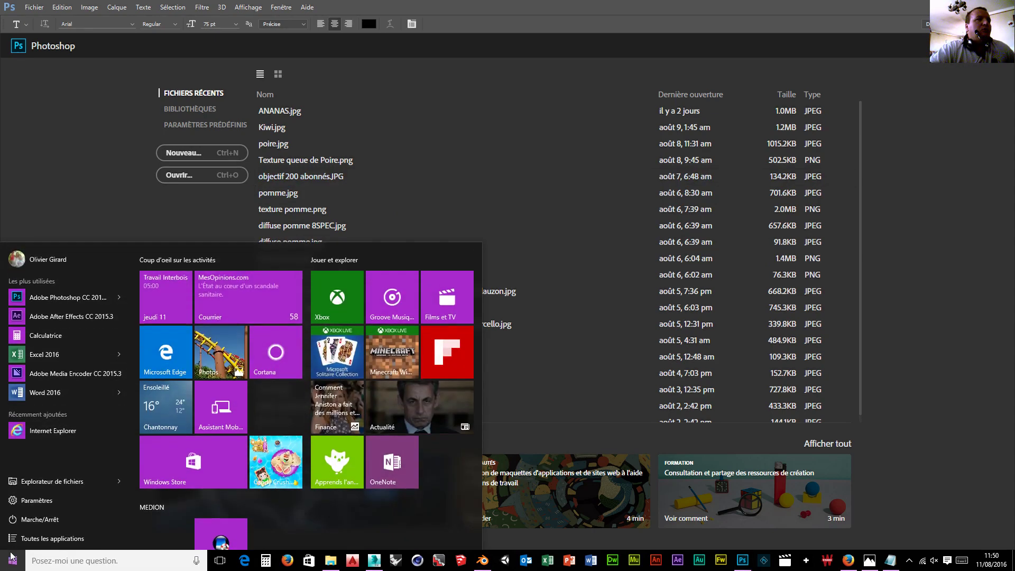
click(68, 539)
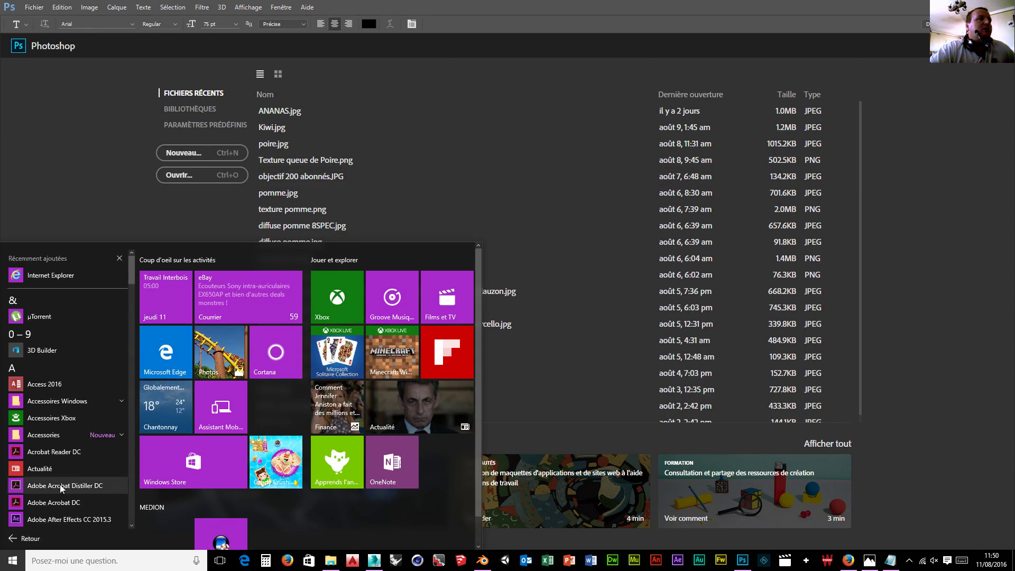
click(53, 403)
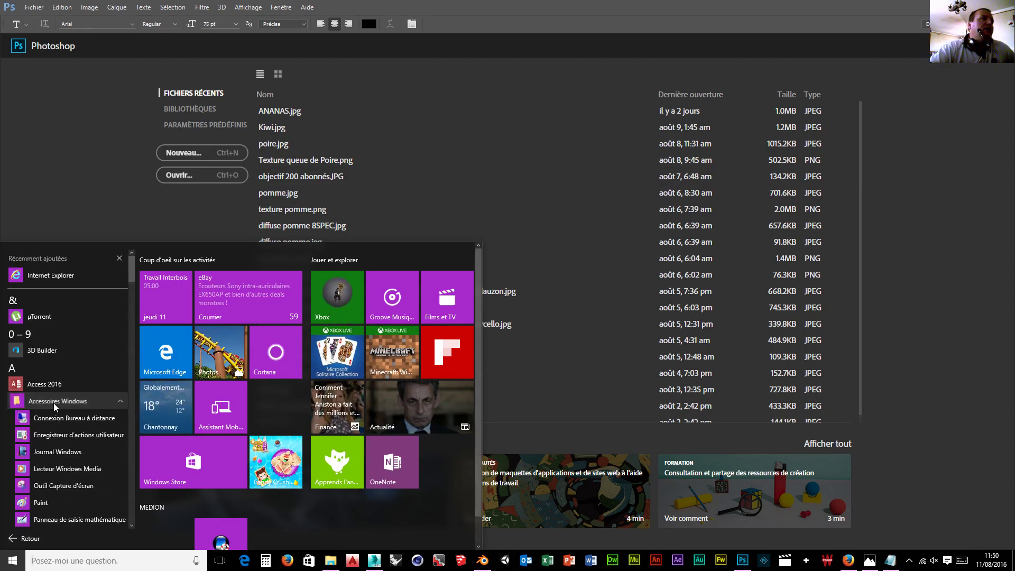
click(46, 502)
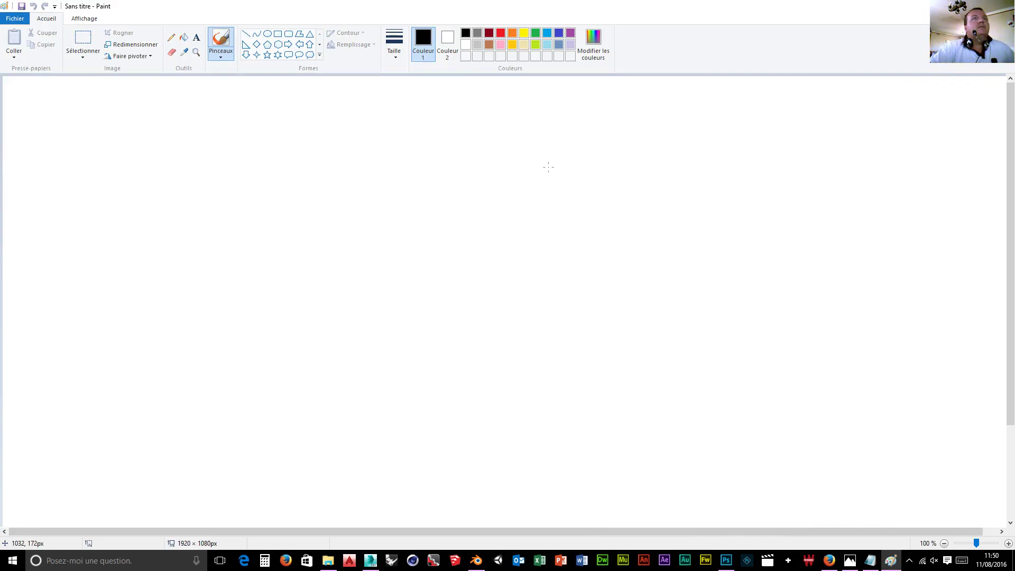
- Open the tassimo1 picture from the neo retro orange folder in Paint
click(14, 18)
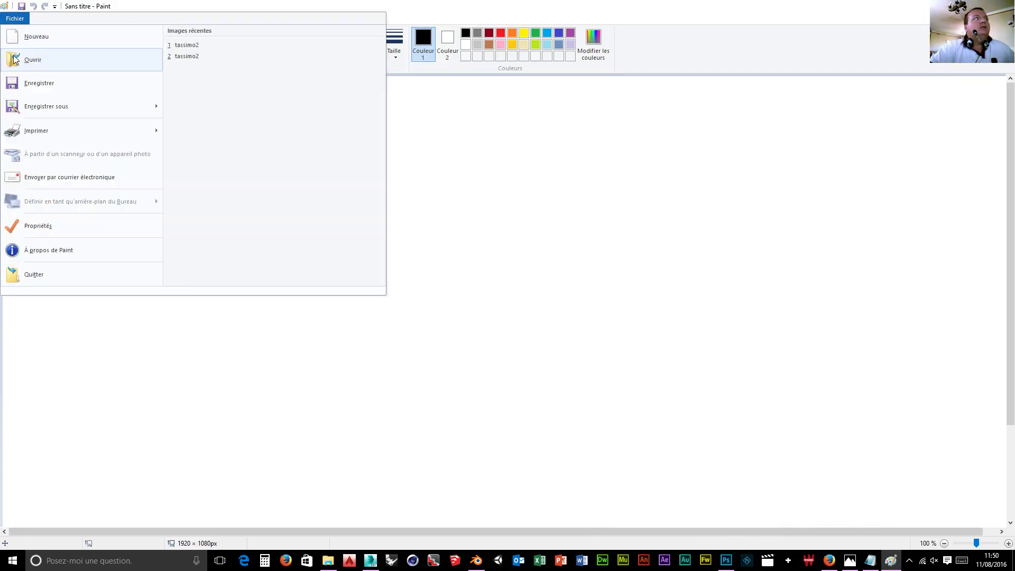
click(42, 66)
scroll(632, 321, down, 5)
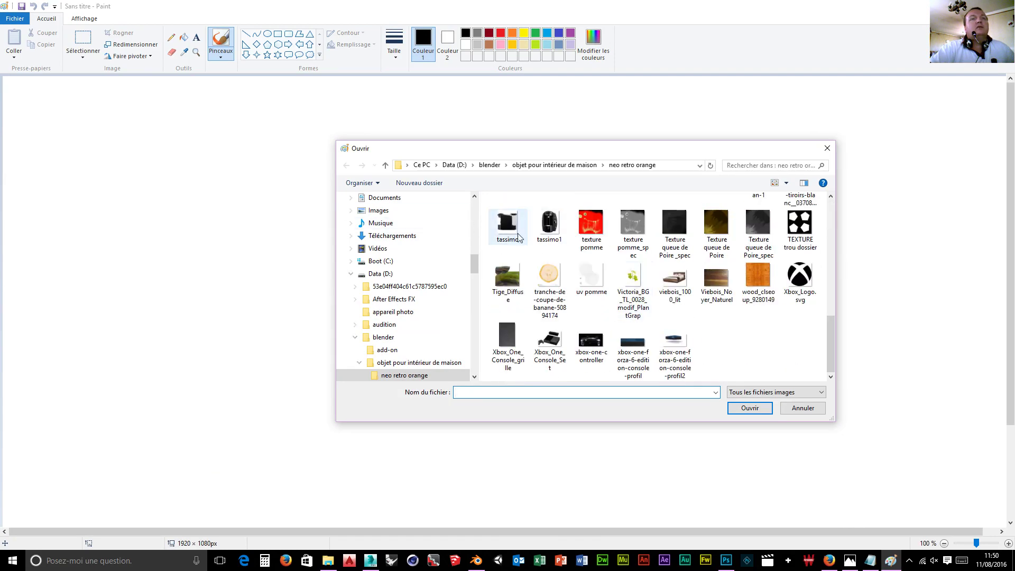
click(554, 235)
click(750, 408)
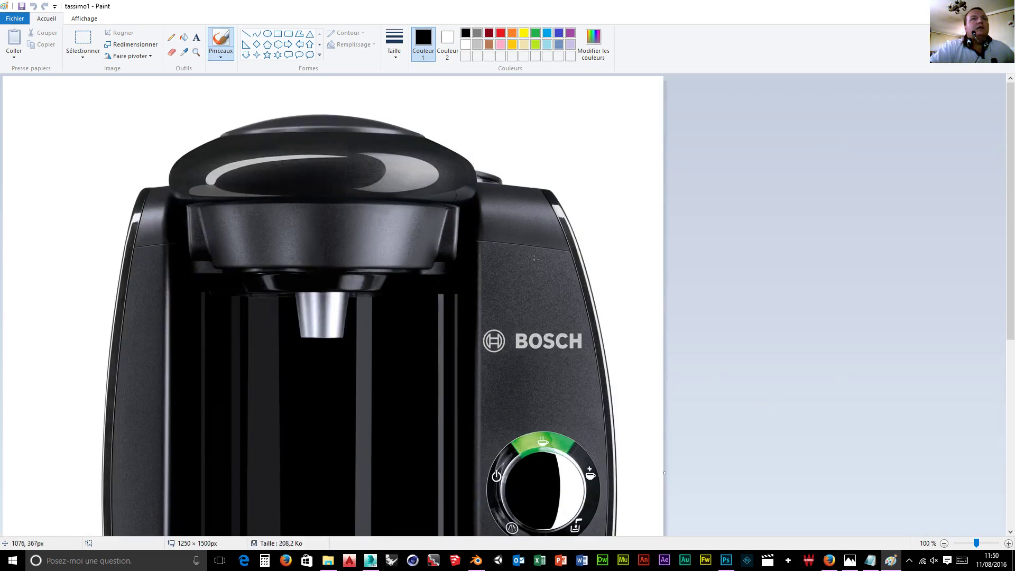
- Save the open front picture as a JPEG named tassimo1 in the neo retro orange folder
scroll(534, 259, down, 6)
scroll(502, 259, up, 6)
scroll(468, 260, down, 2)
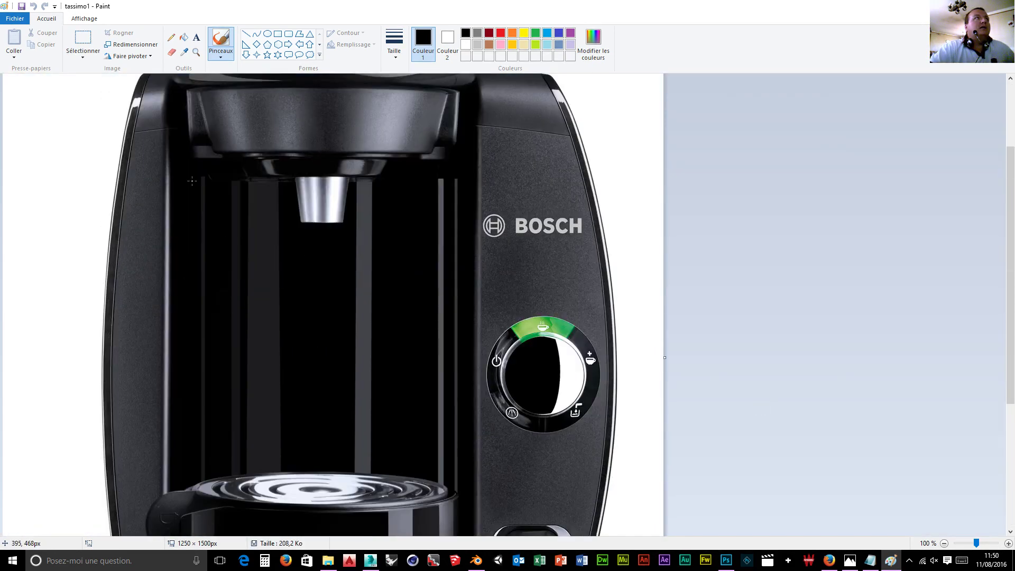
click(15, 18)
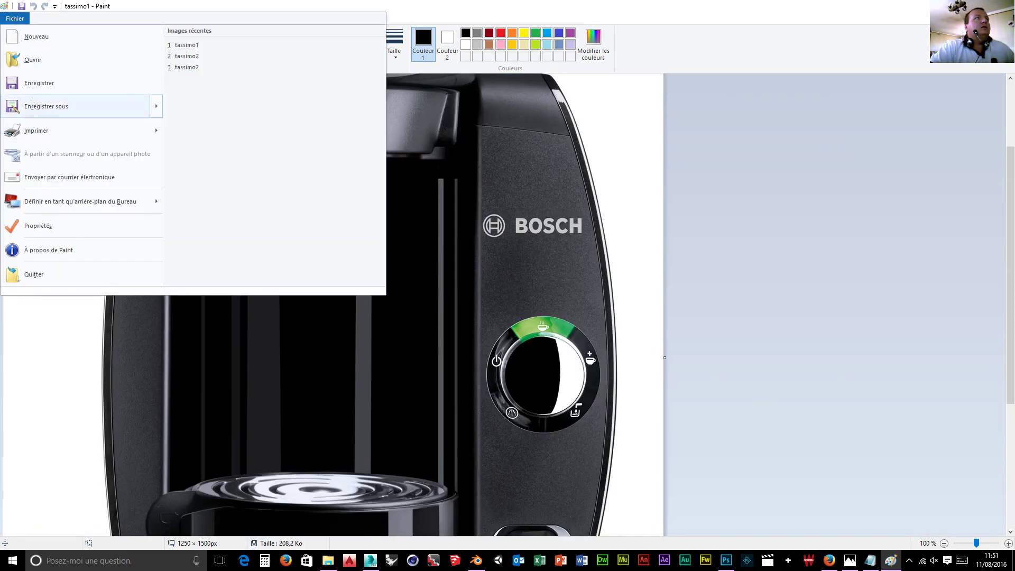
click(32, 105)
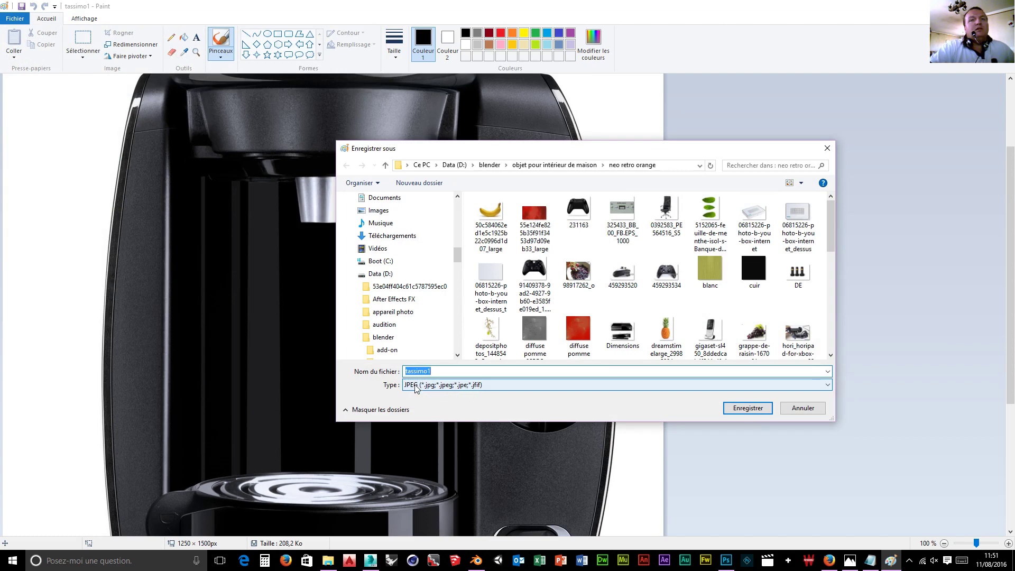
click(747, 408)
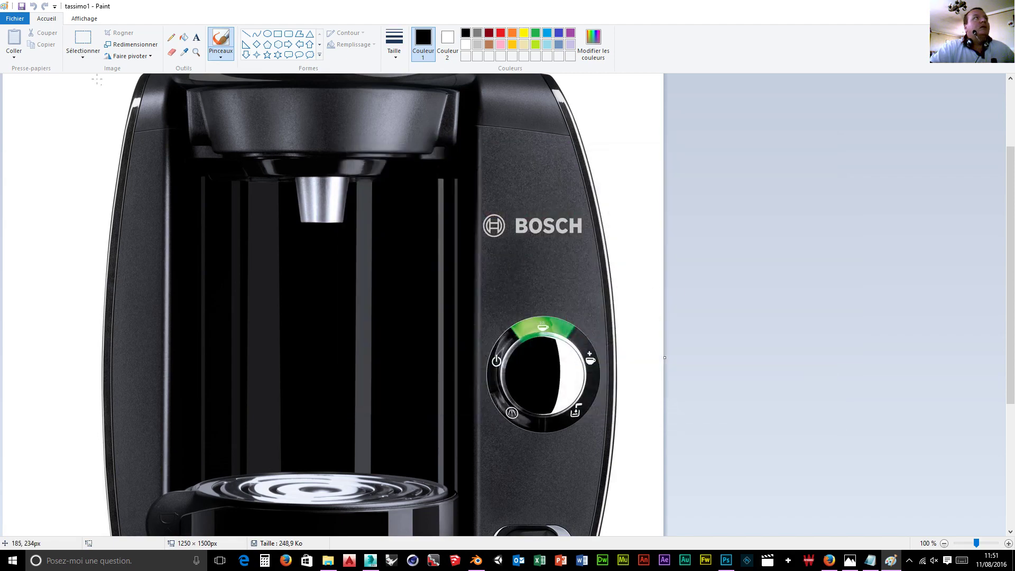
- Open the tassimo side picture from the neo retro orange folder
click(14, 19)
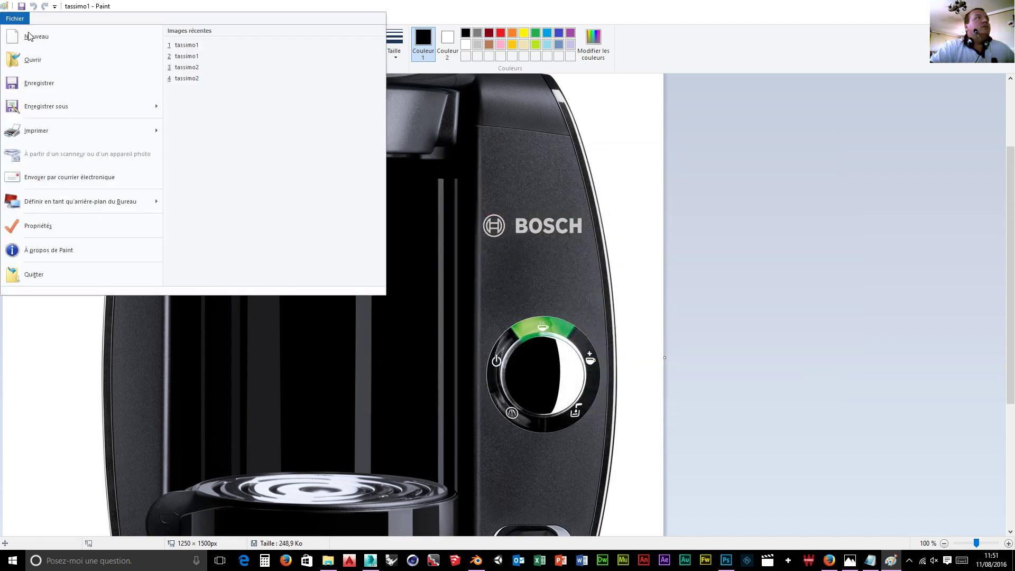
click(32, 60)
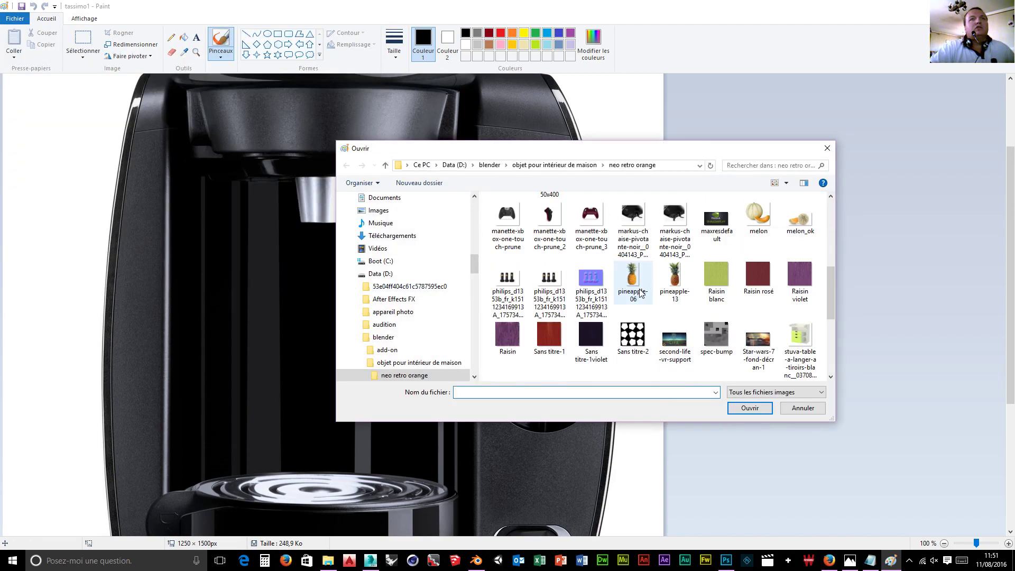
scroll(640, 294, down, 3)
click(508, 225)
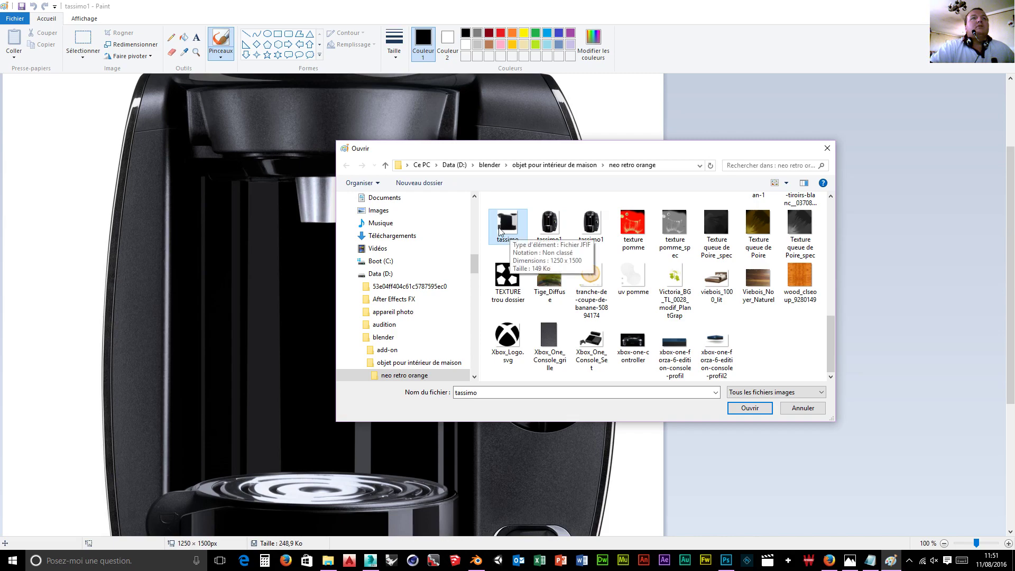
click(749, 408)
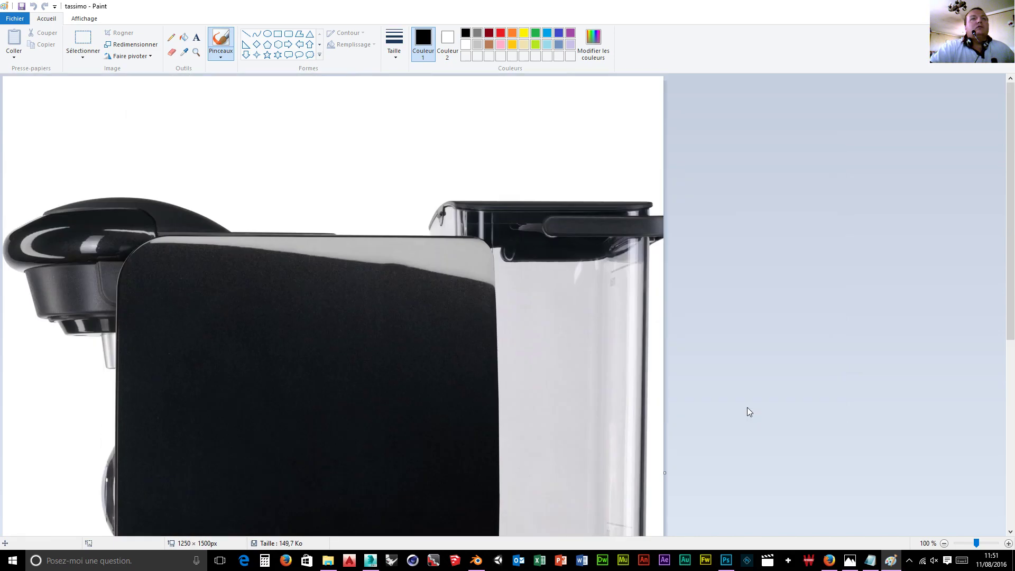
- Save the side picture as a JPEG named tassimo in the neo retro orange folder and close Paint
click(15, 18)
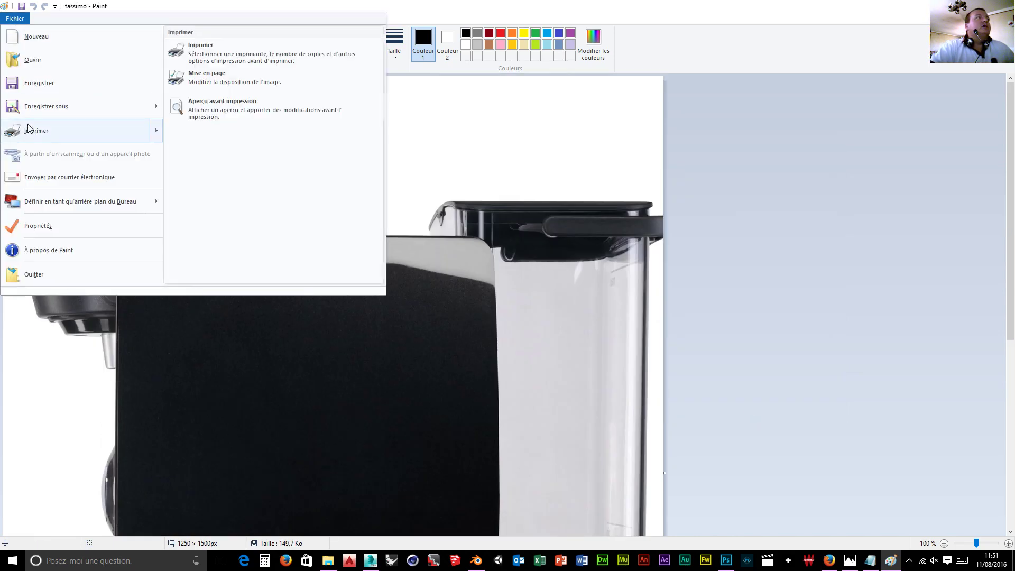
click(42, 106)
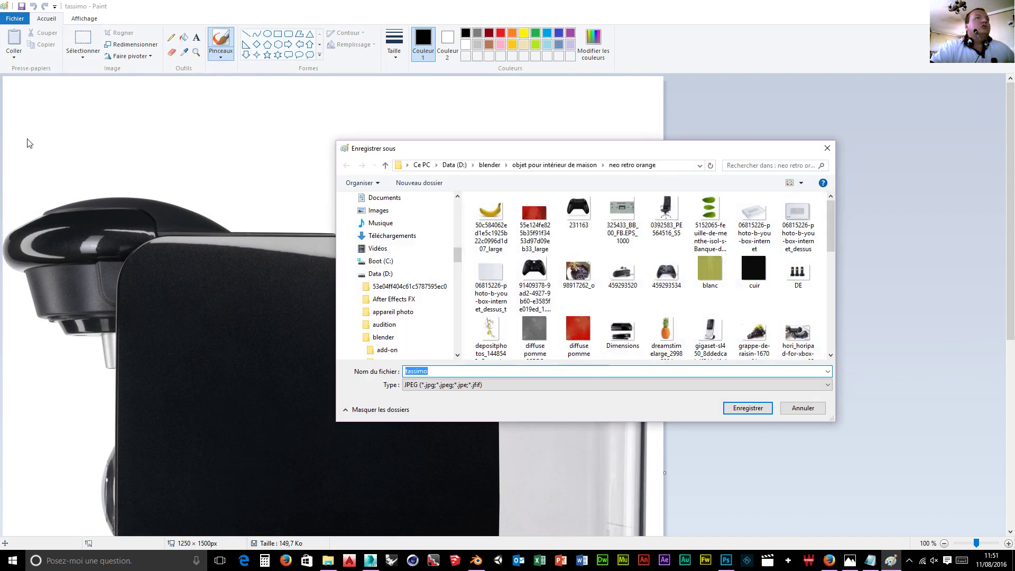
click(751, 409)
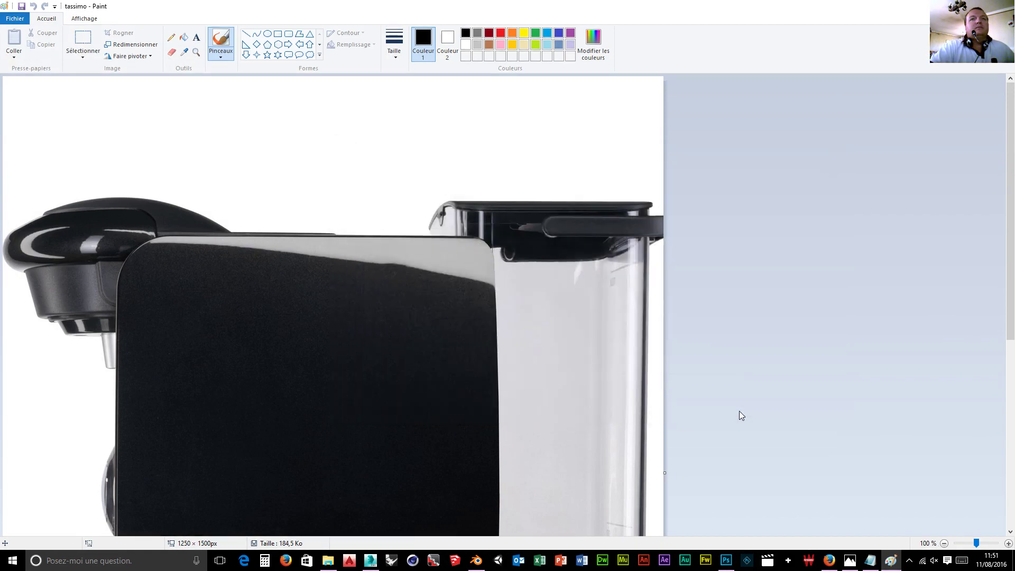
click(1003, 6)
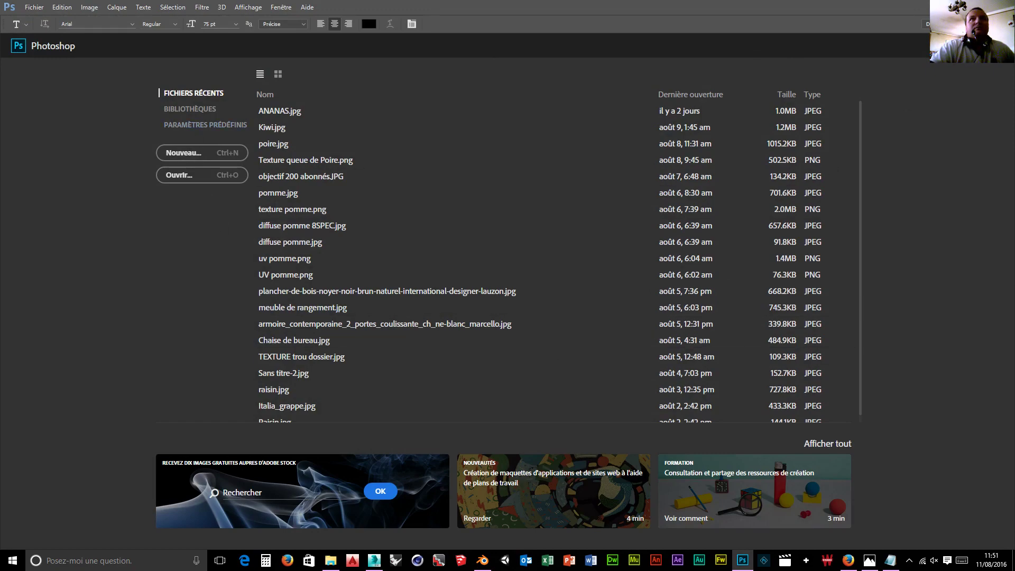
- Switch to Blender, refresh the neo retro orange folder listing and load tassimo1.jpg as the front view's background image
click(1002, 6)
click(483, 560)
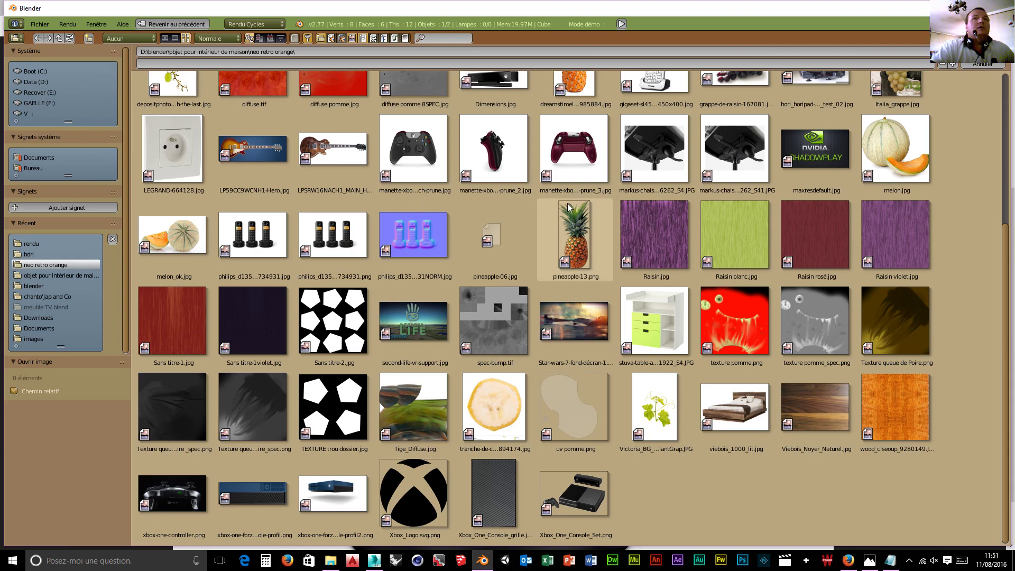
click(70, 38)
scroll(221, 230, down, 5)
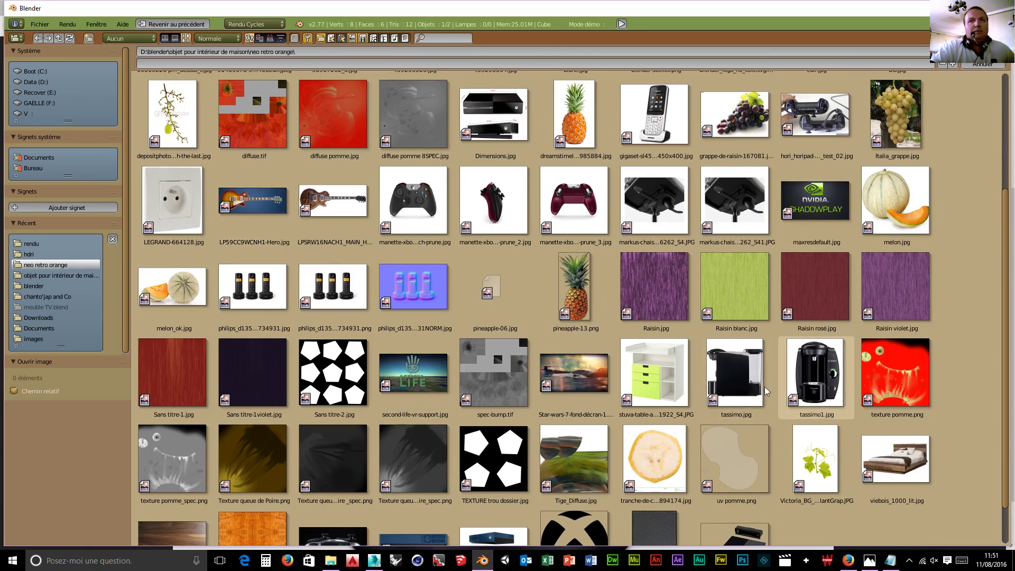
click(817, 390)
click(983, 52)
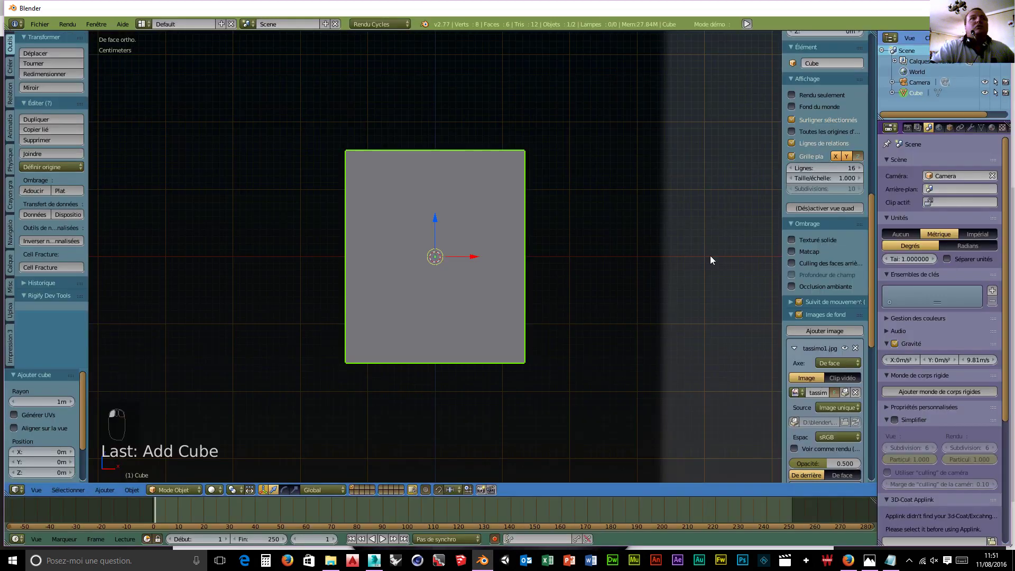
- Set the viewport shading to wireframe (Fil de fer) so the cube can be compared with the background image
scroll(626, 278, down, 10)
scroll(621, 274, down, 4)
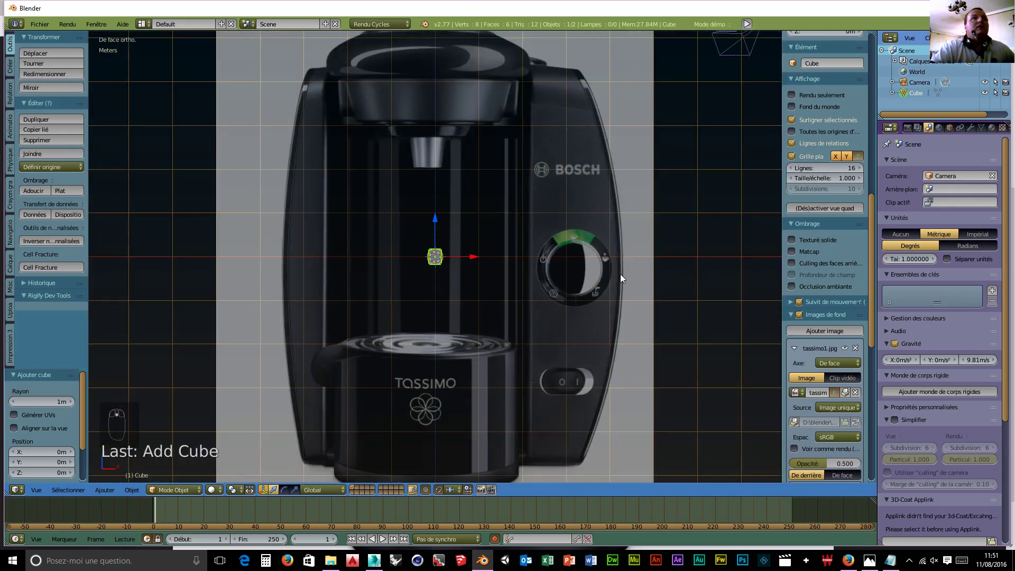
click(211, 490)
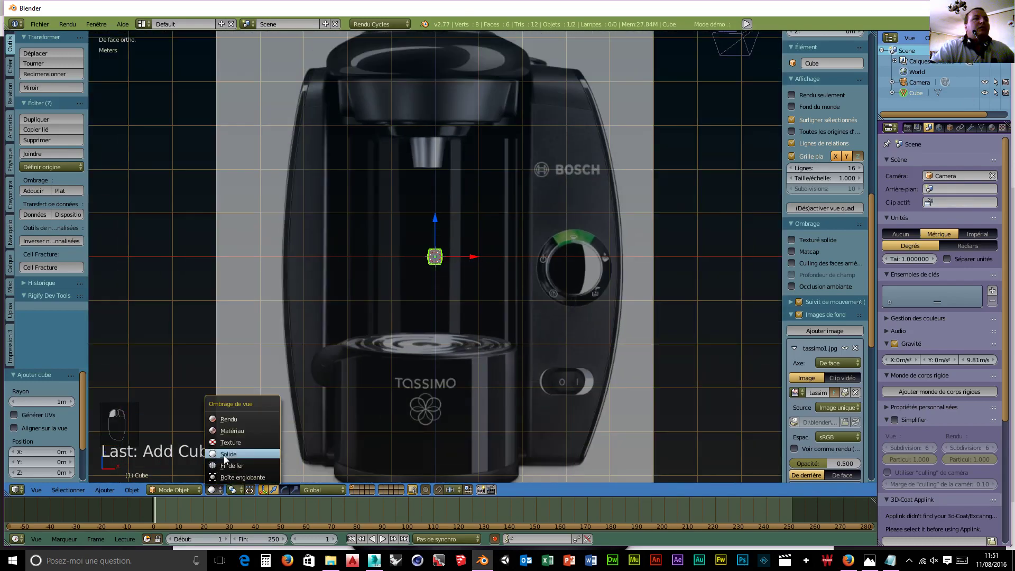
click(223, 464)
scroll(401, 402, up, 3)
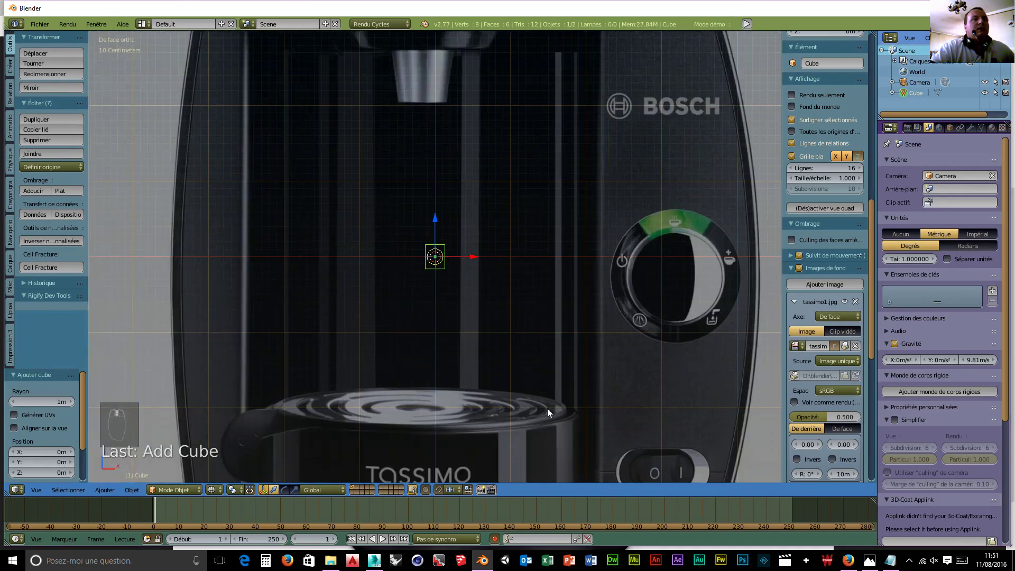
key(s)
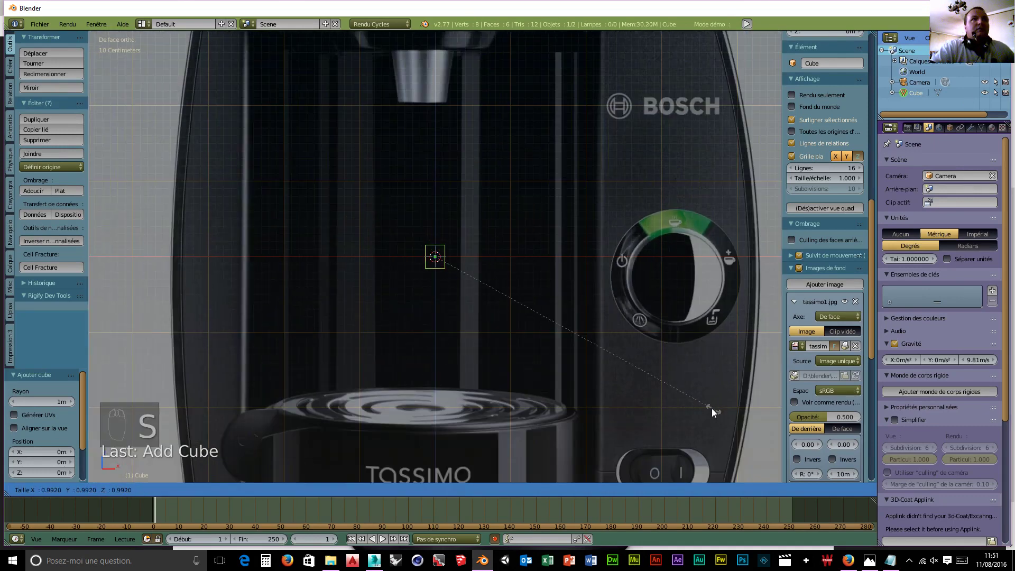
right_click(711, 408)
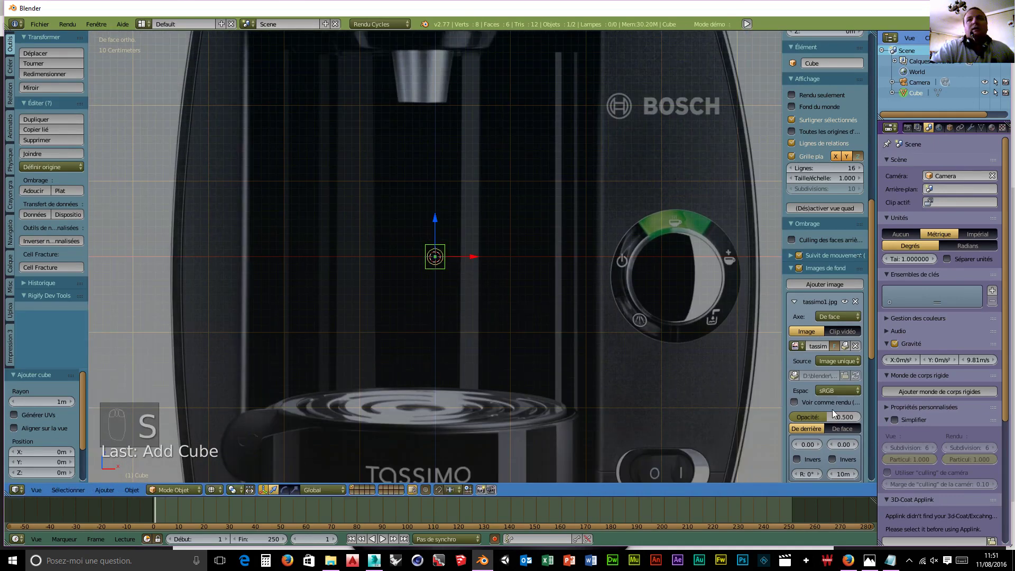
- Set the front background image's size to 22 cm
scroll(833, 412, down, 2)
mouse_move(834, 433)
mouse_down()
mouse_move(764, 434)
mouse_move(834, 433)
mouse_up()
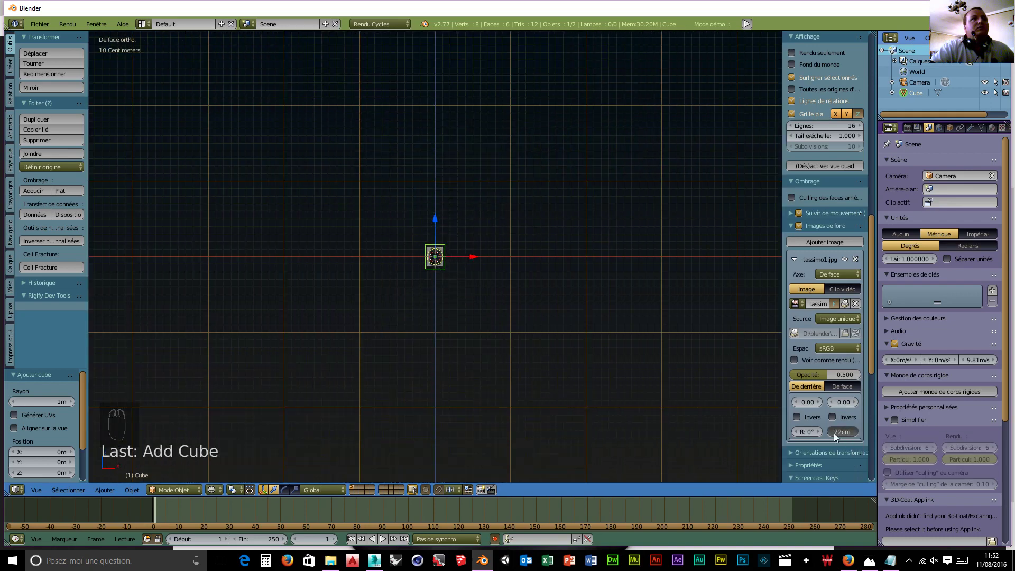
scroll(722, 418, up, 12)
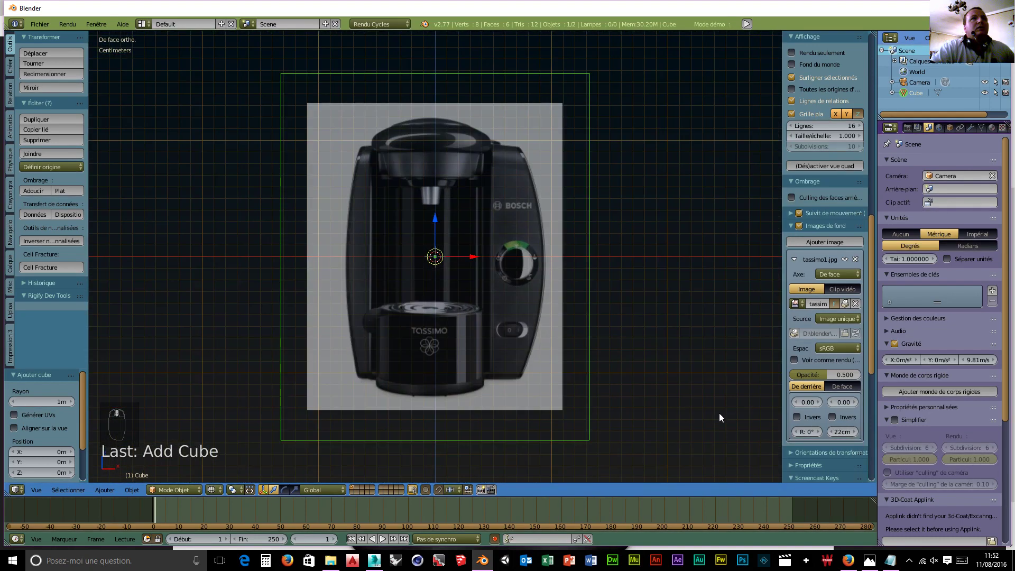
- Fit the front background image to the cube with a size of 34 cm, X offset -0.01 and Y offset 0.01
drag(833, 431, 862, 404)
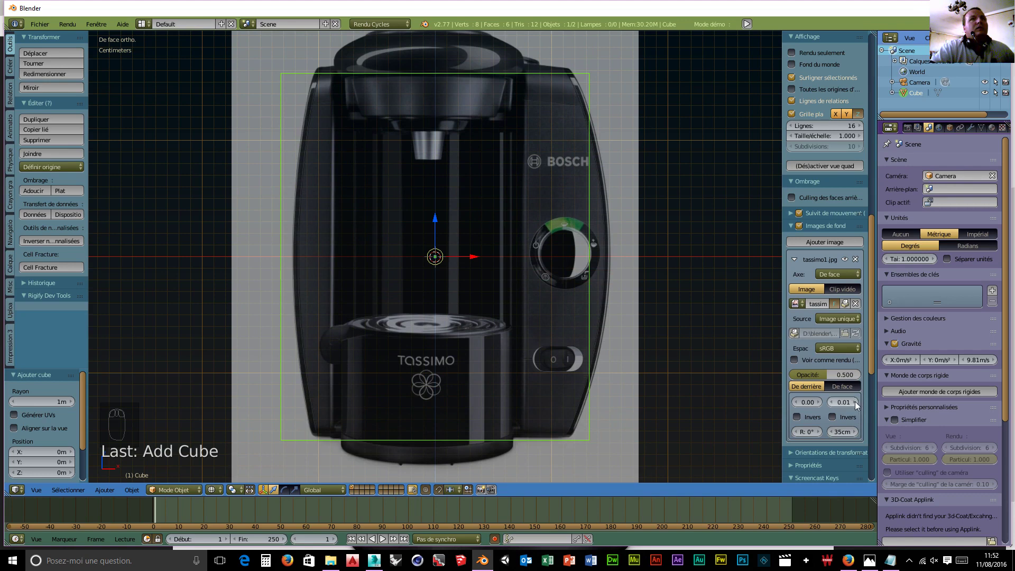
drag(797, 402, 791, 401)
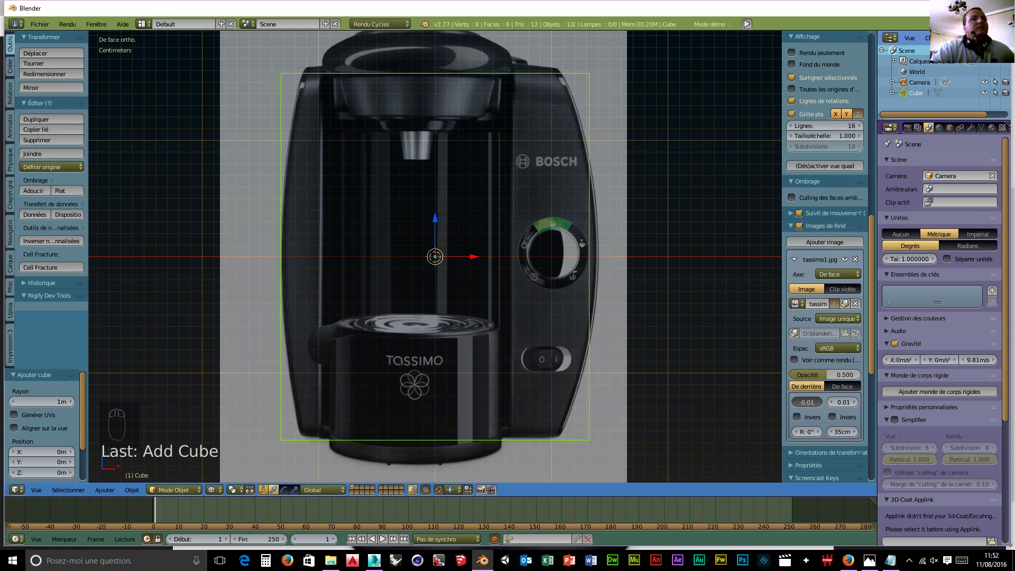
click(832, 433)
drag(857, 435, 910, 435)
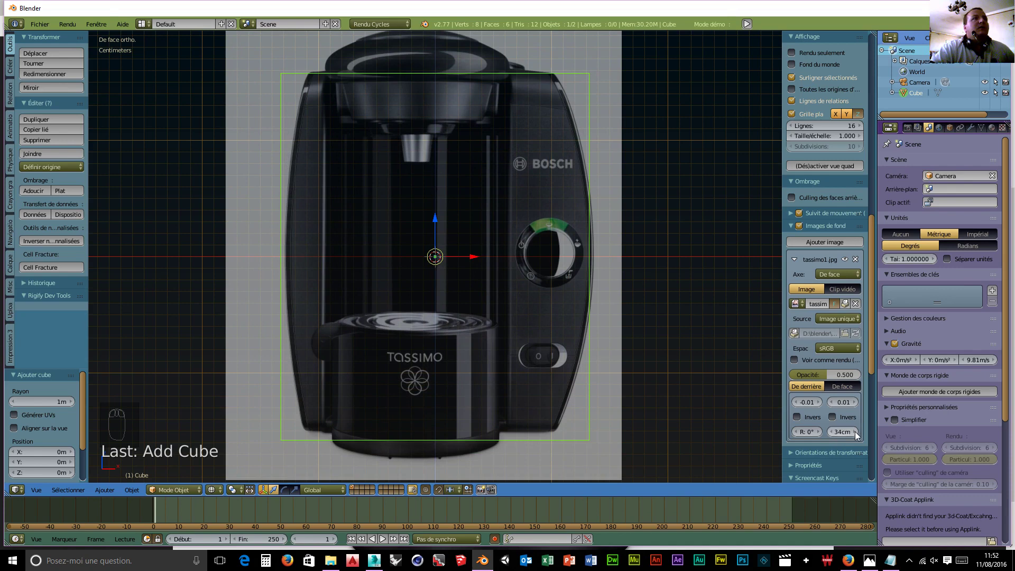
- Try shifting the front background image sideways to an X offset of 0.19 and return it to -0.01
click(845, 401)
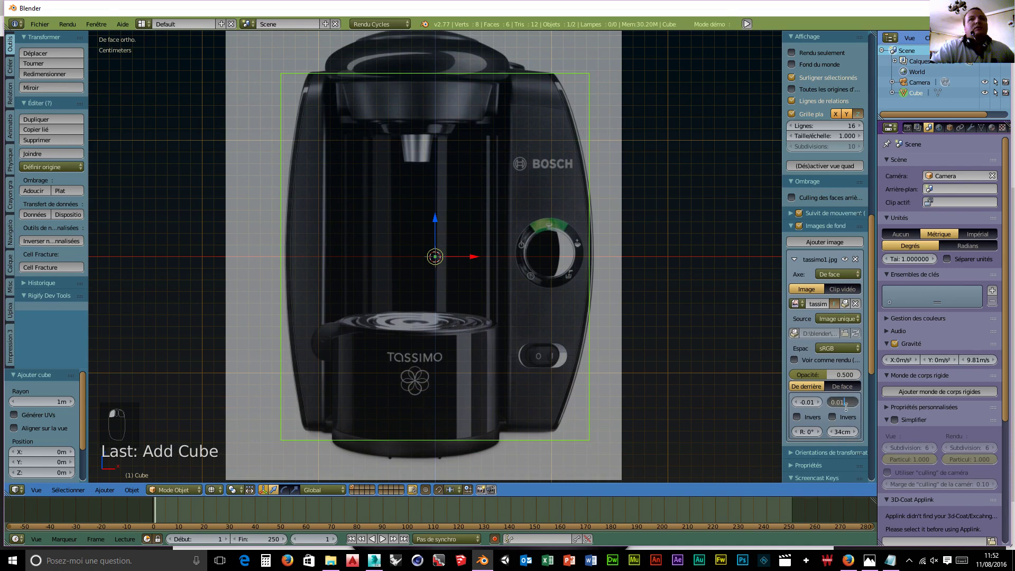
click(816, 403)
click(816, 404)
click(819, 402)
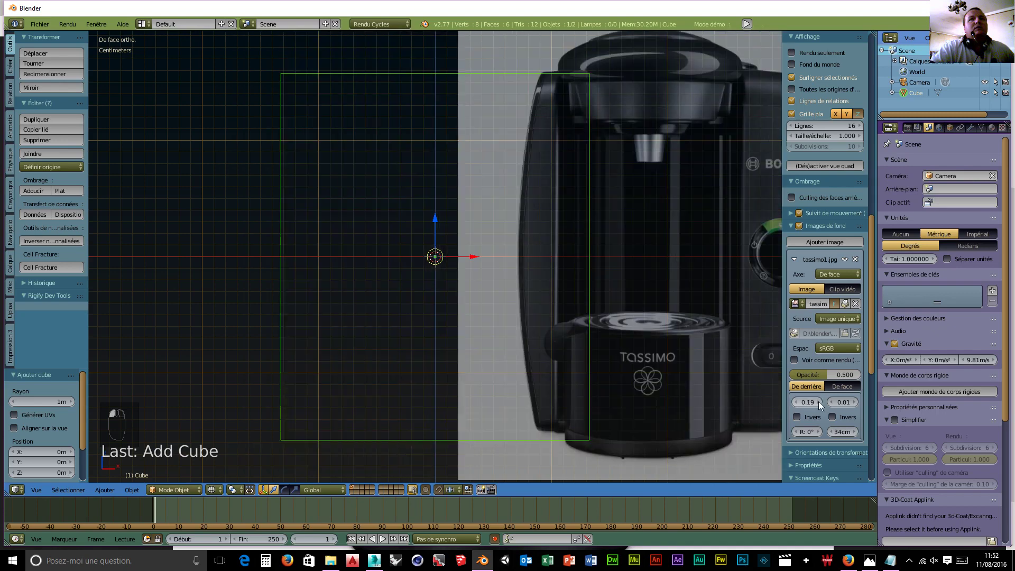
click(796, 402)
click(795, 402)
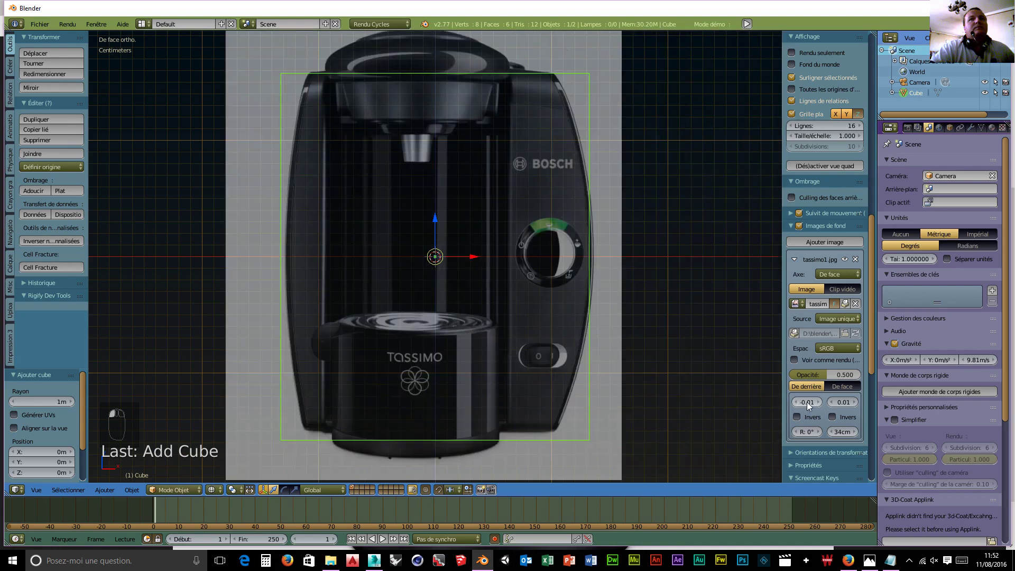
- Set the front background image's X offset to -0.013
click(807, 402)
click(812, 403)
text(3)
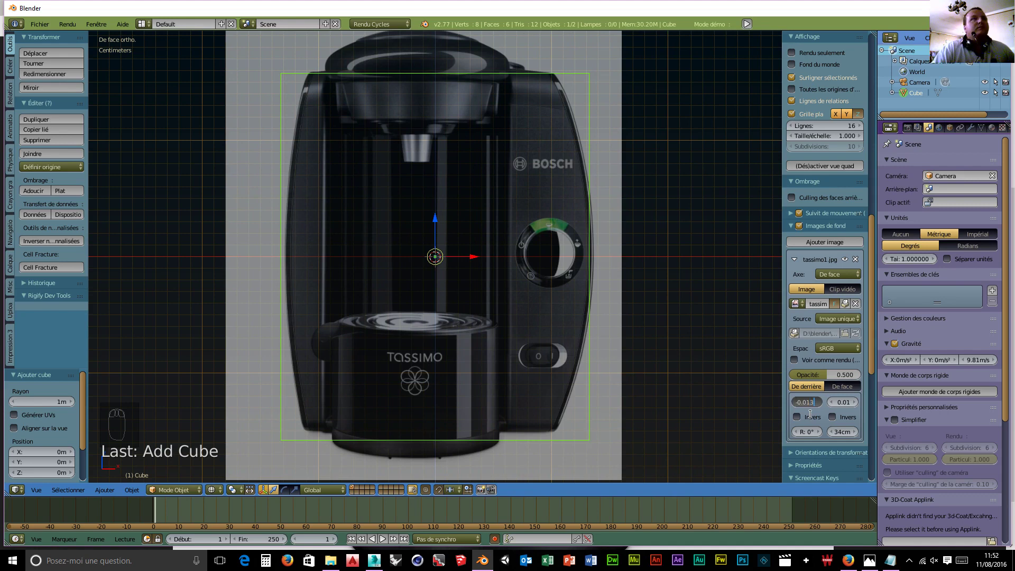
key(Return)
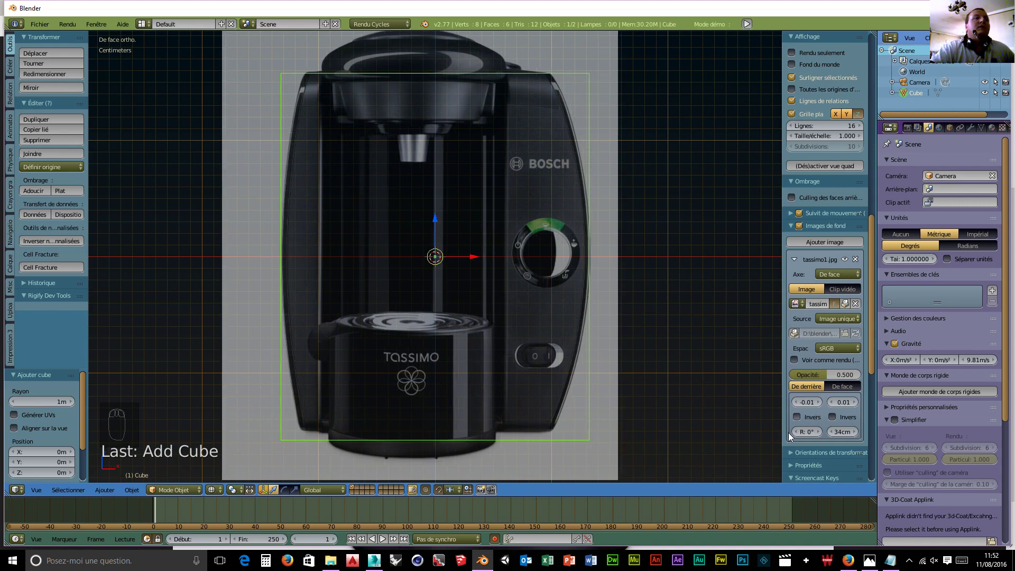
- Fine-tune the front background image's vertical position by setting its Y offset to 0.005
click(843, 402)
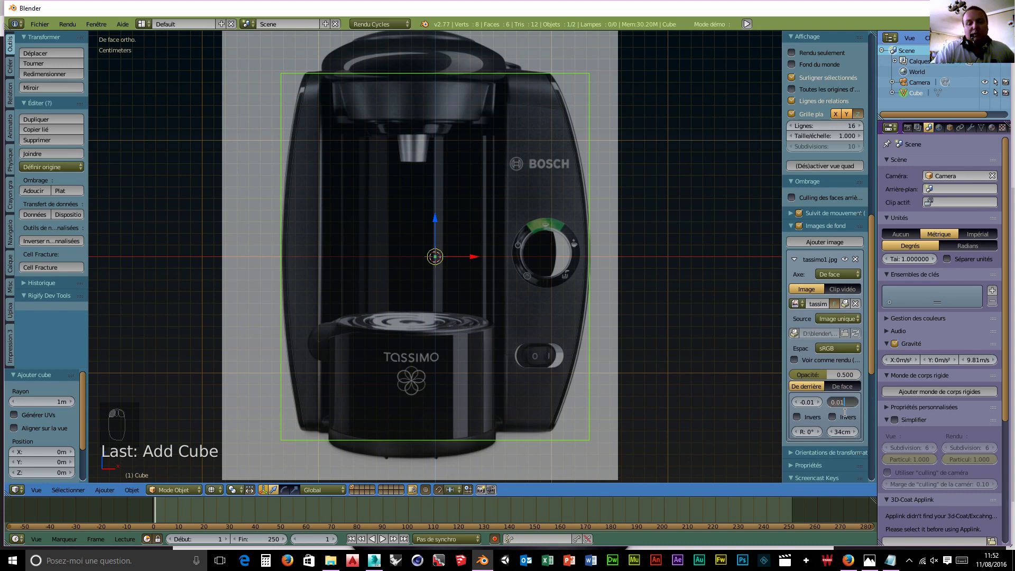
key(Return)
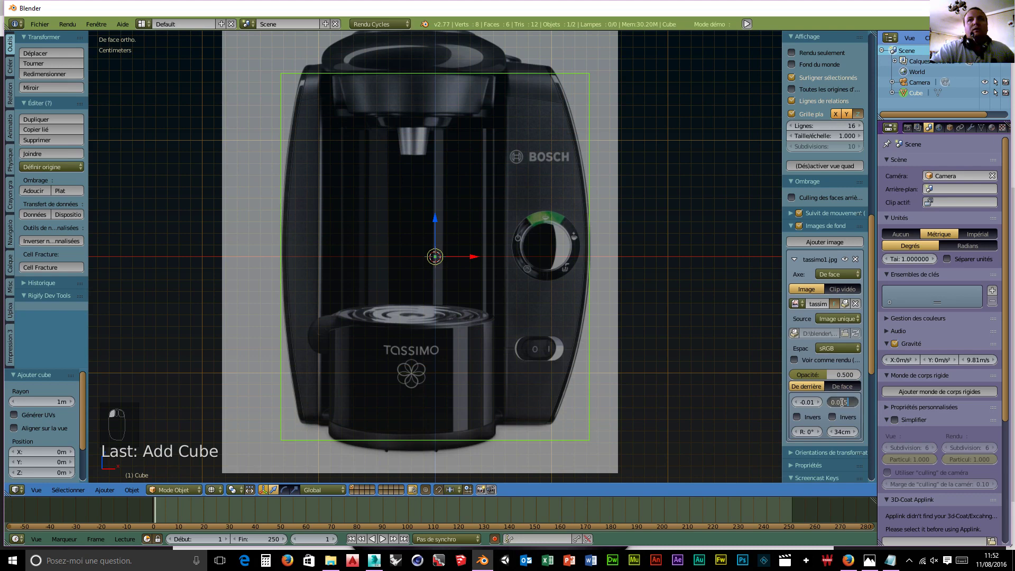
click(845, 403)
text(5)
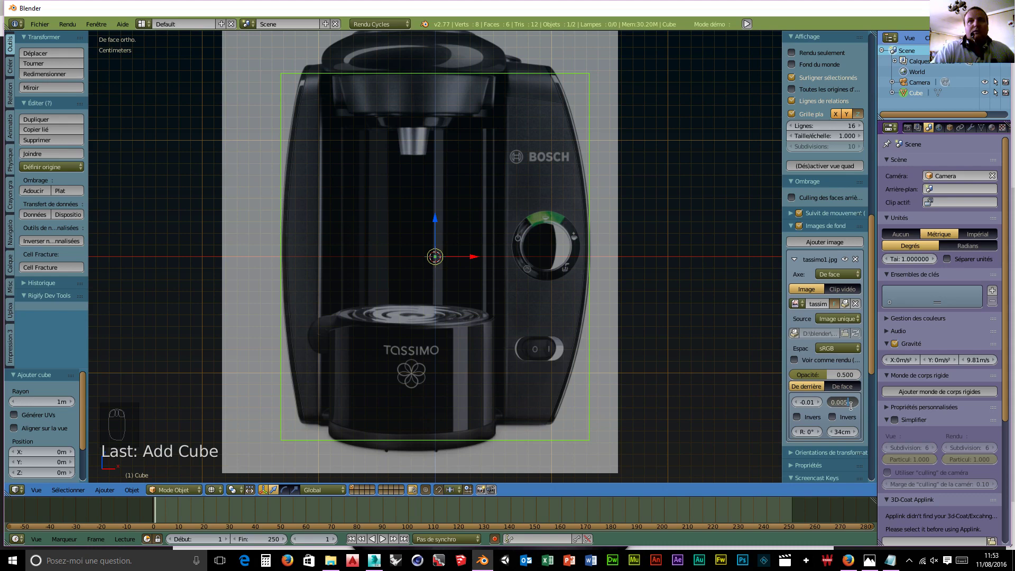
key(Return)
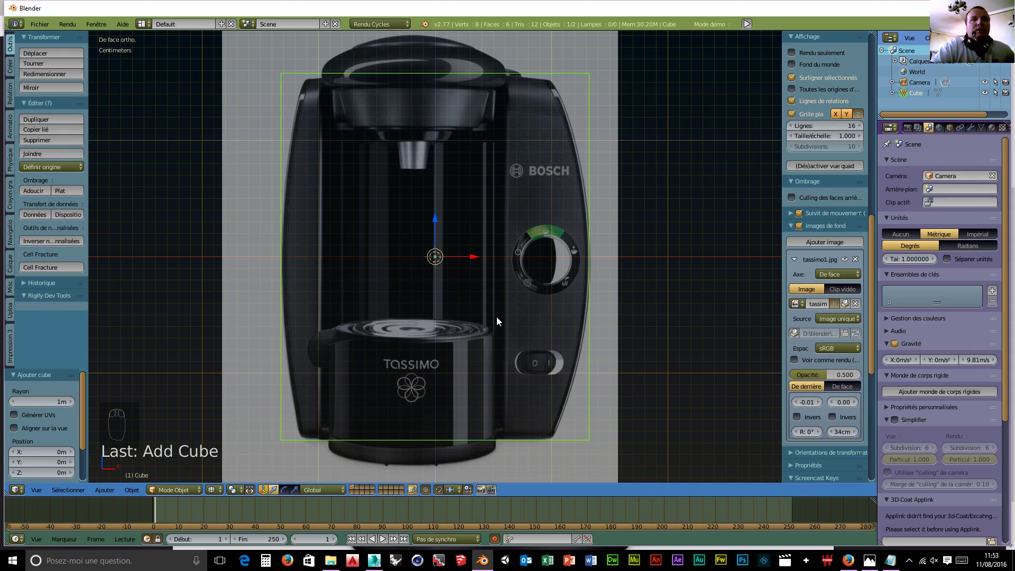
- In the right orthographic view, add a second background image slot and assign it to the Right (Droite) axis
key(KP_3)
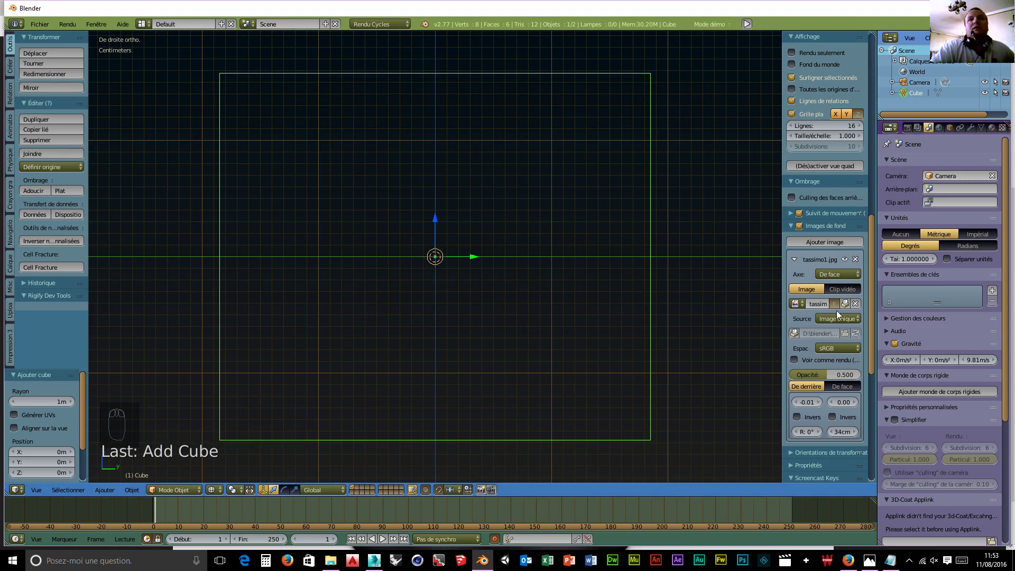
click(836, 245)
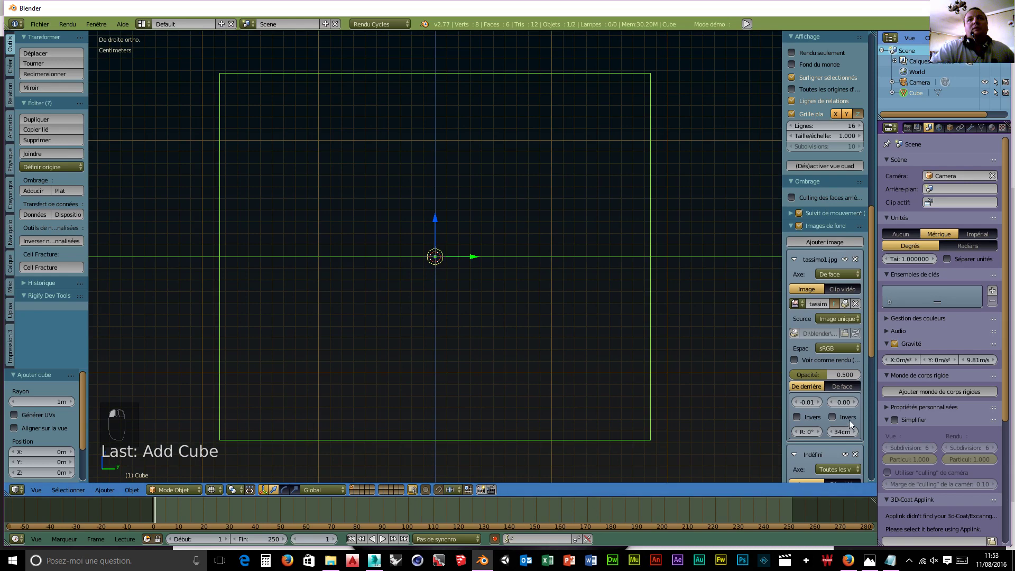
scroll(811, 445, down, 3)
click(833, 406)
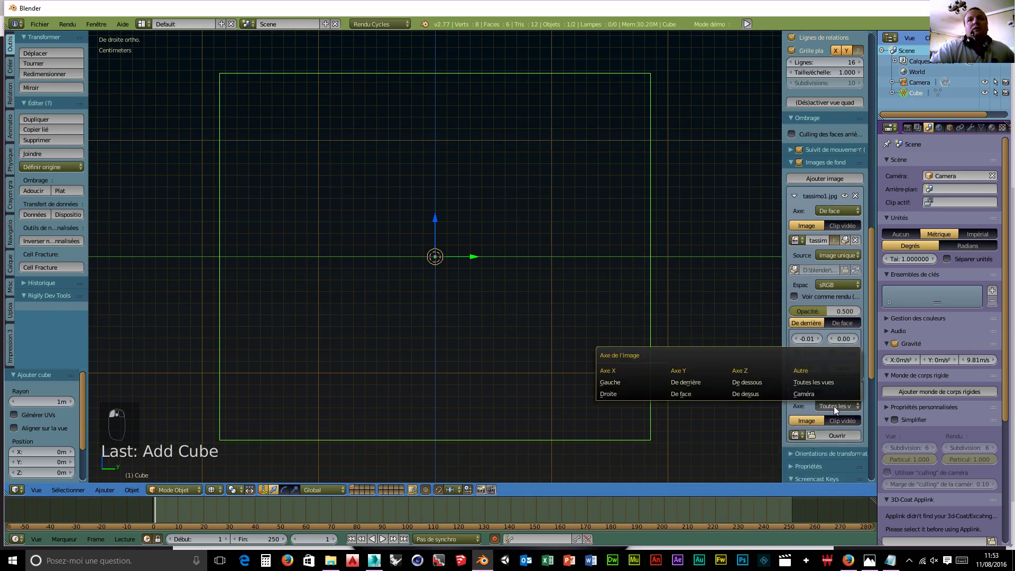
click(673, 396)
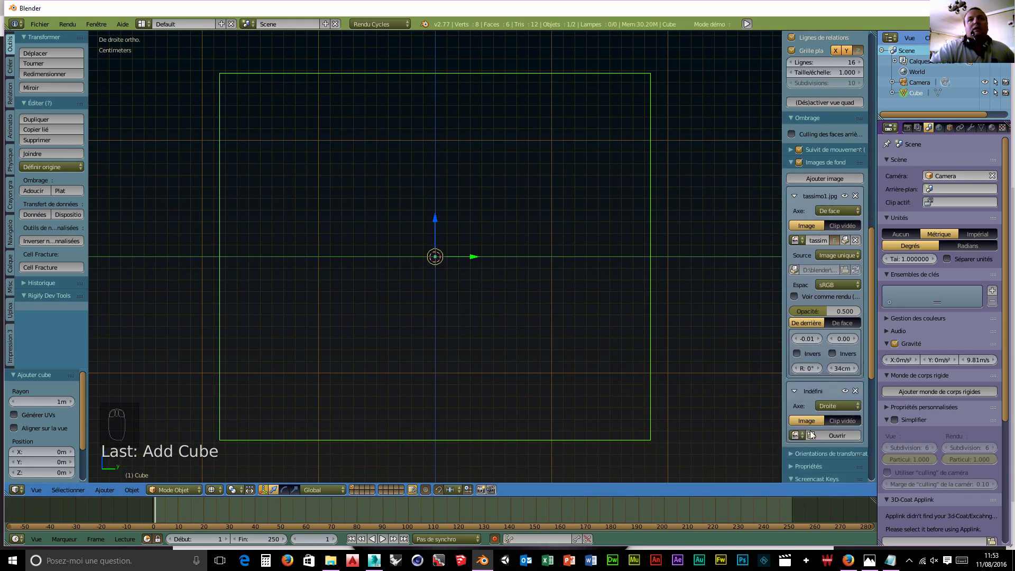
- Load tassimo.jpg from D:\blender\objet pour intérieur de maison\neo retro orange as the side background image
click(845, 435)
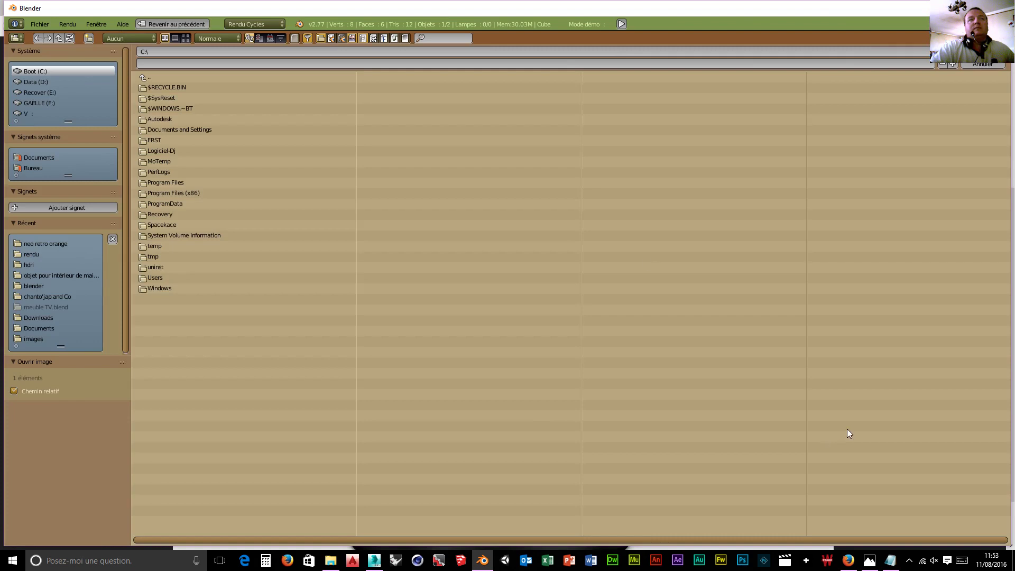
click(33, 83)
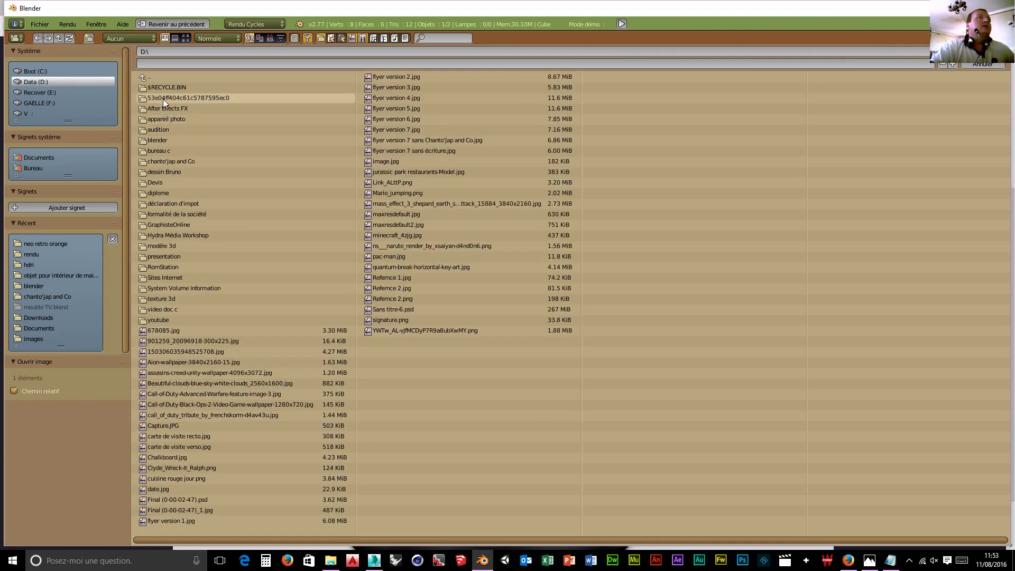
click(166, 141)
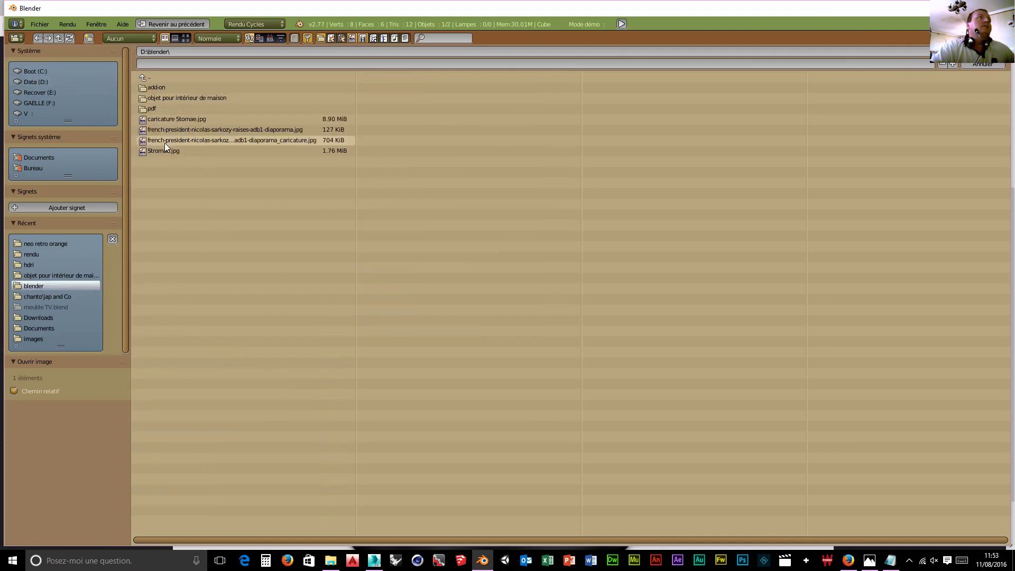
click(180, 96)
click(164, 87)
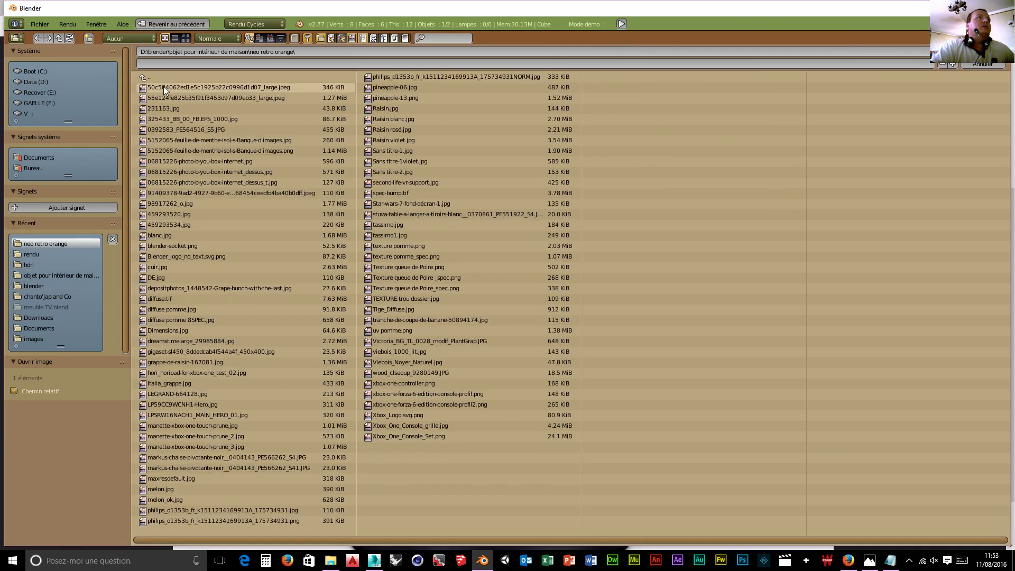
click(186, 38)
scroll(783, 381, down, 2)
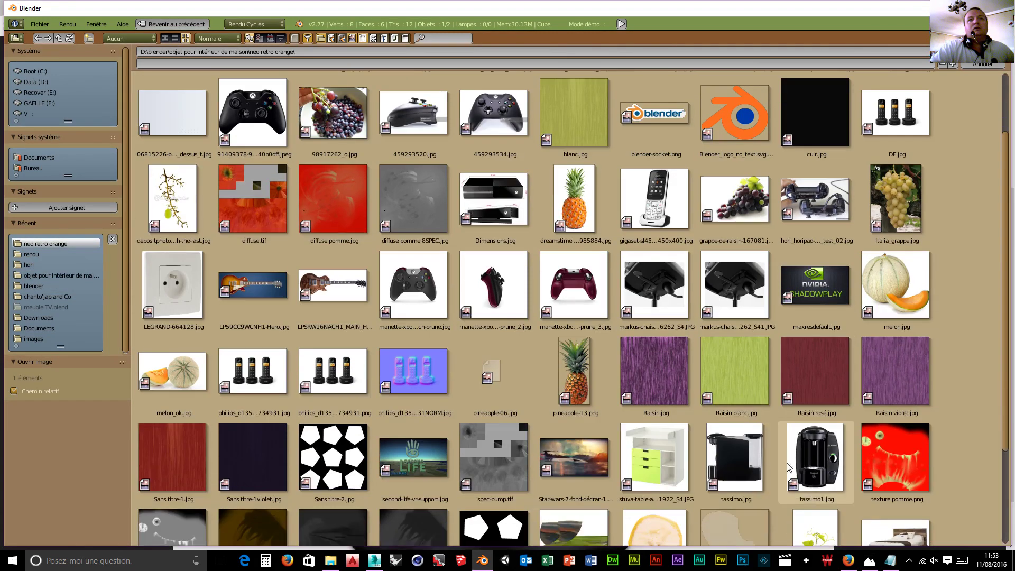
click(730, 470)
click(982, 52)
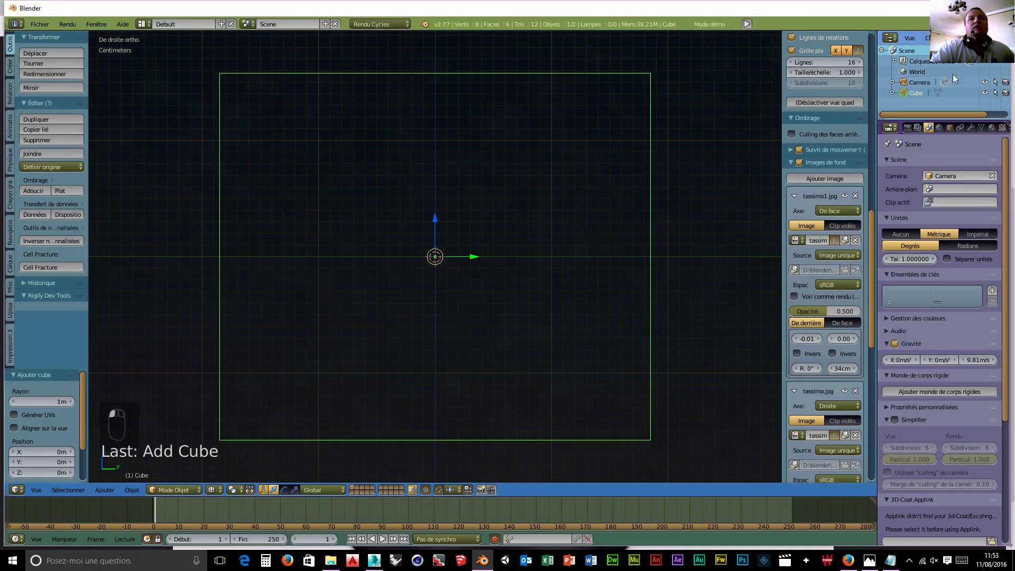
- Set the side background image's size to 34 cm and enlarge it to 39 cm to approach the cube's outline
scroll(805, 400, down, 3)
scroll(805, 400, down, 3)
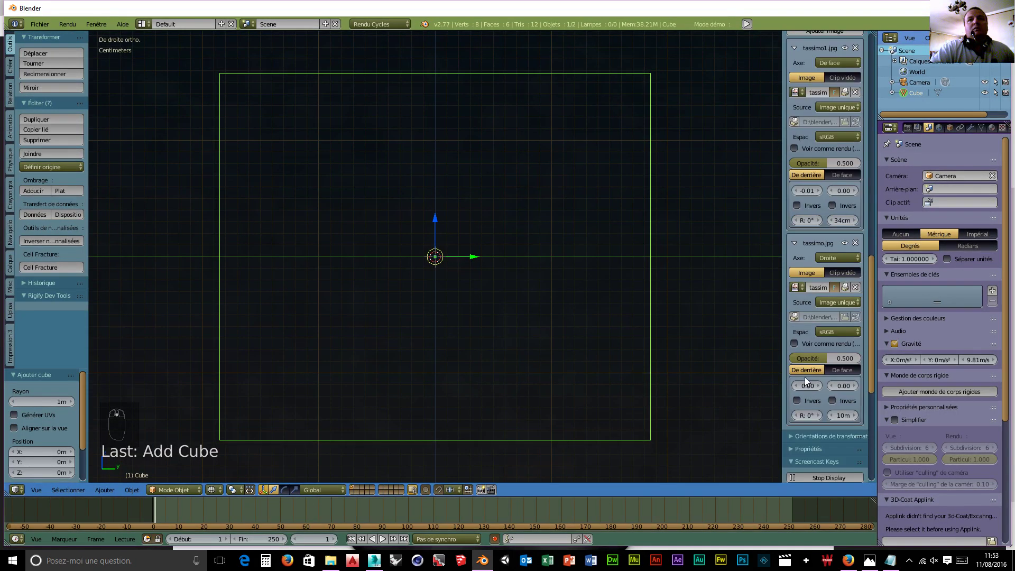
click(832, 417)
text(34cm)
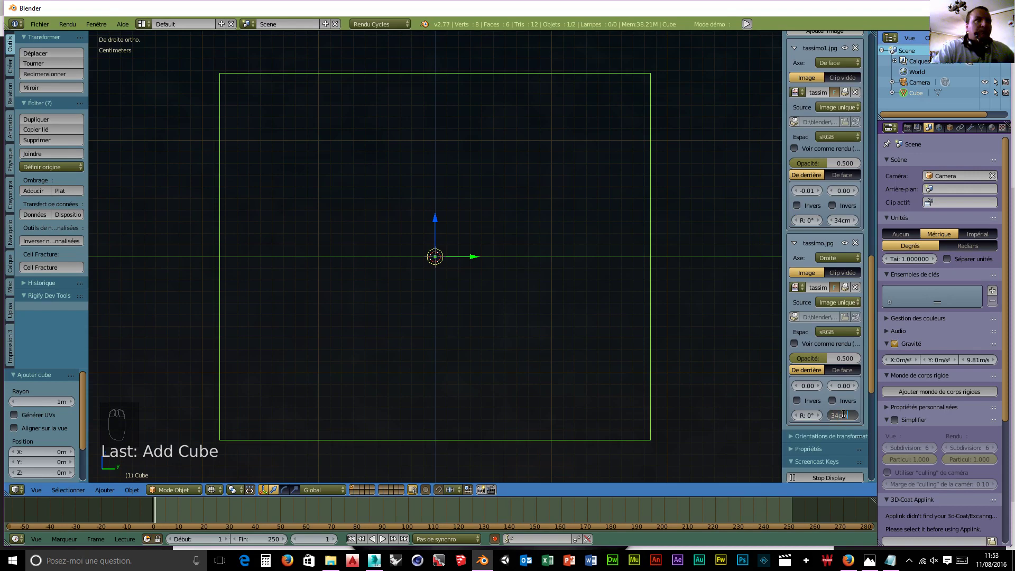
key(Return)
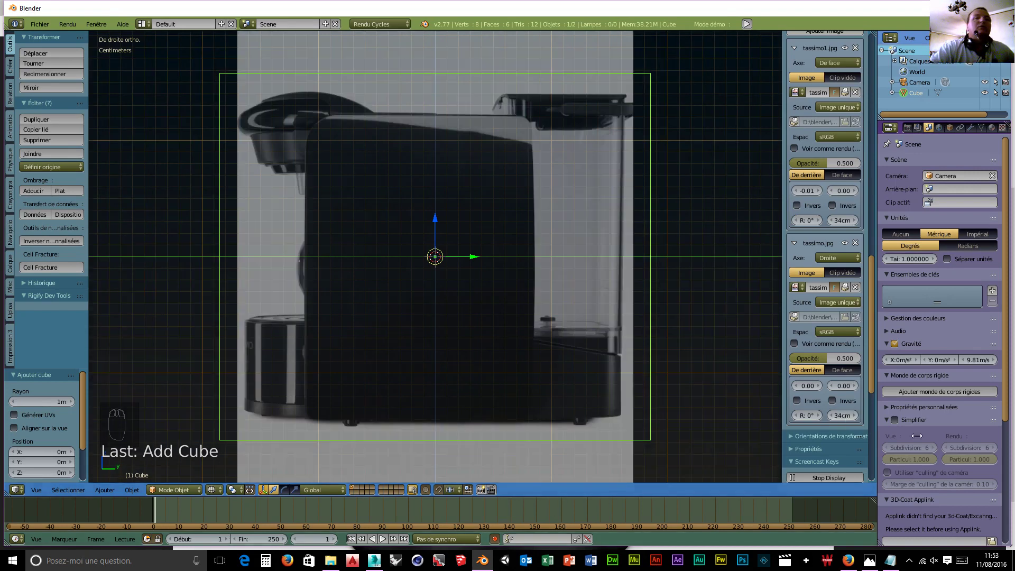
drag(843, 415, 852, 416)
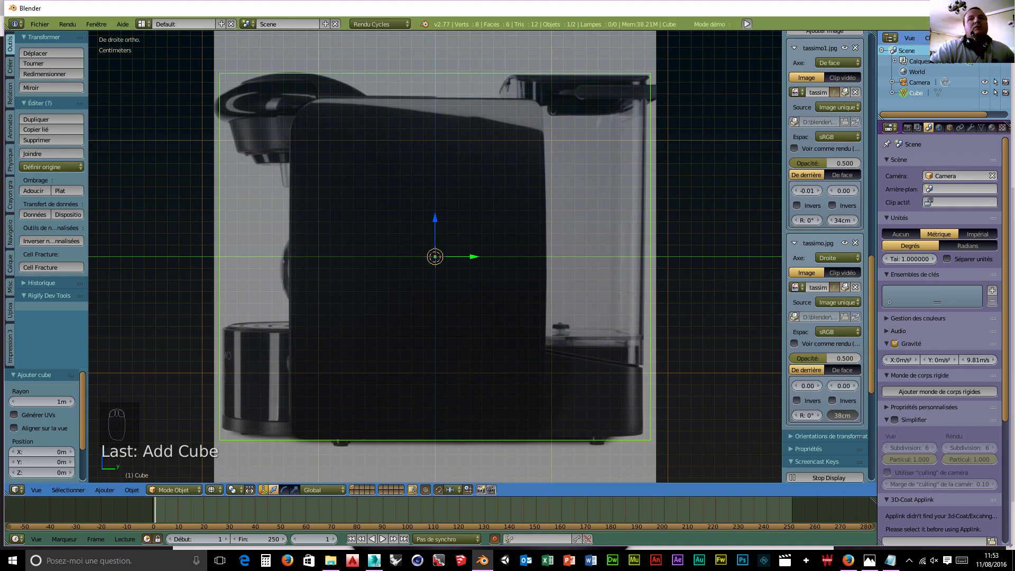
drag(852, 416, 855, 416)
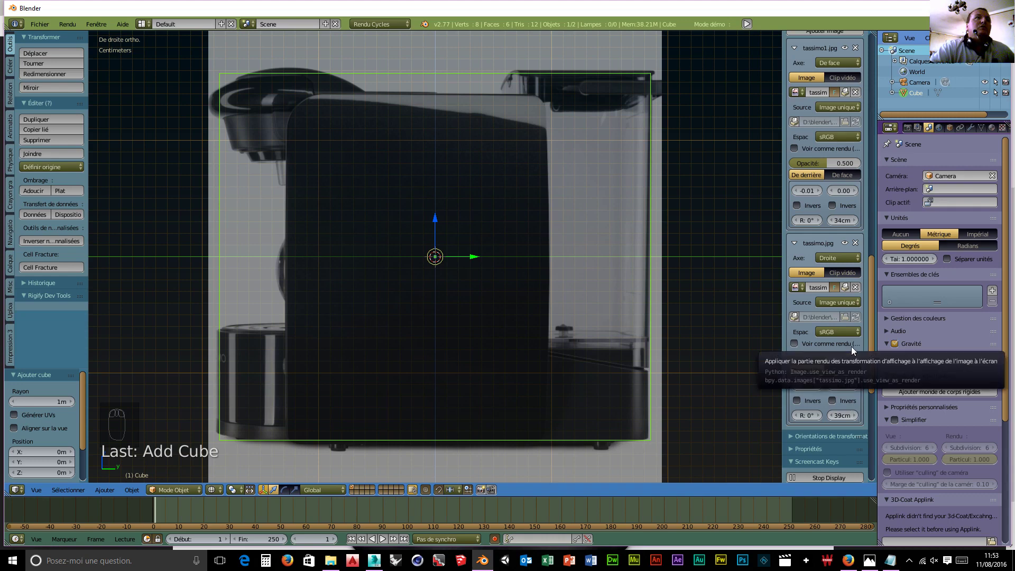
- Check against the front view, and refine the side background image to a size of 40 cm and a Y offset of 0.004
key(KP_1)
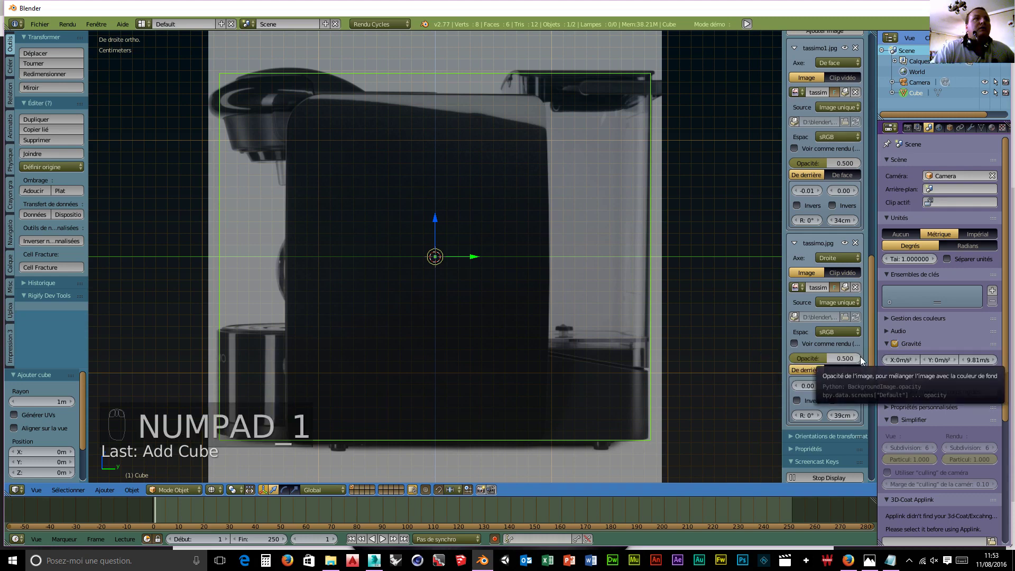
key(KP_1)
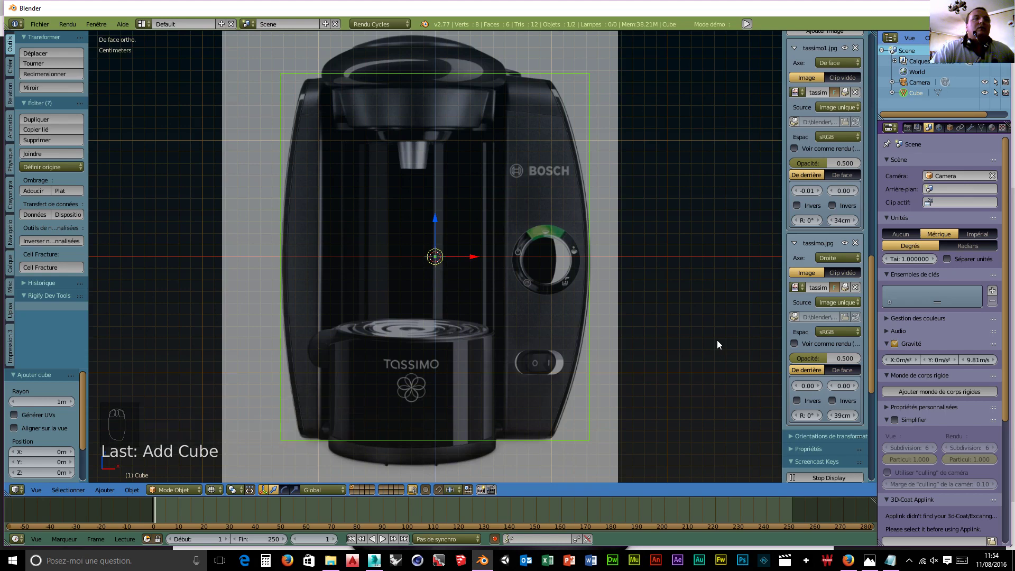
key(KP_3)
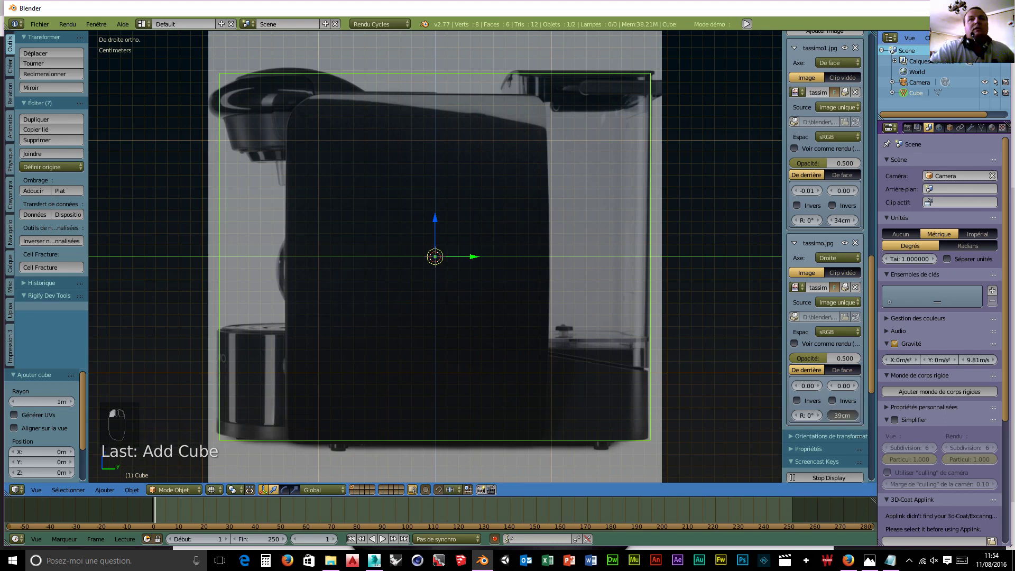
drag(842, 416, 852, 387)
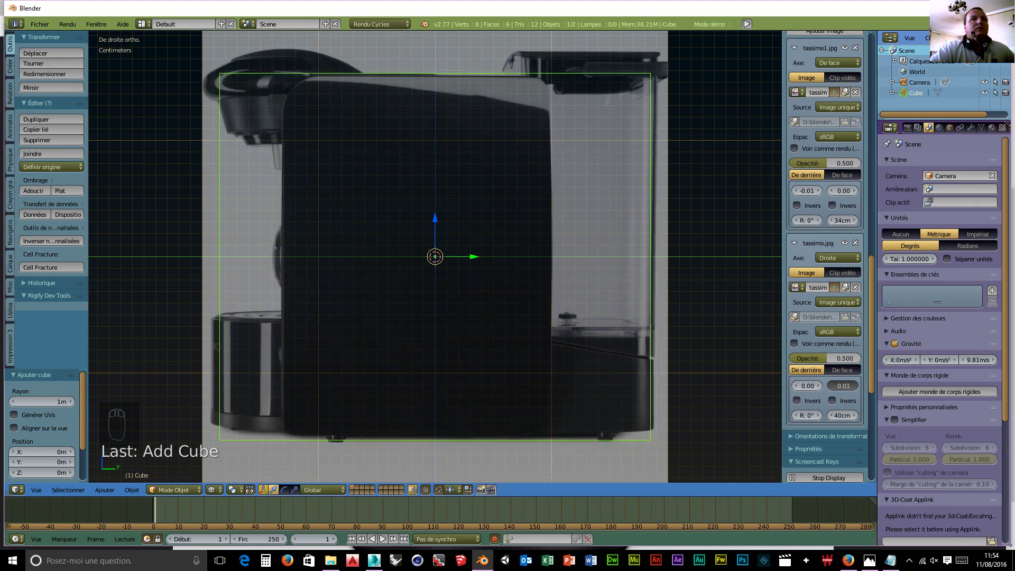
click(847, 388)
click(841, 389)
click(845, 389)
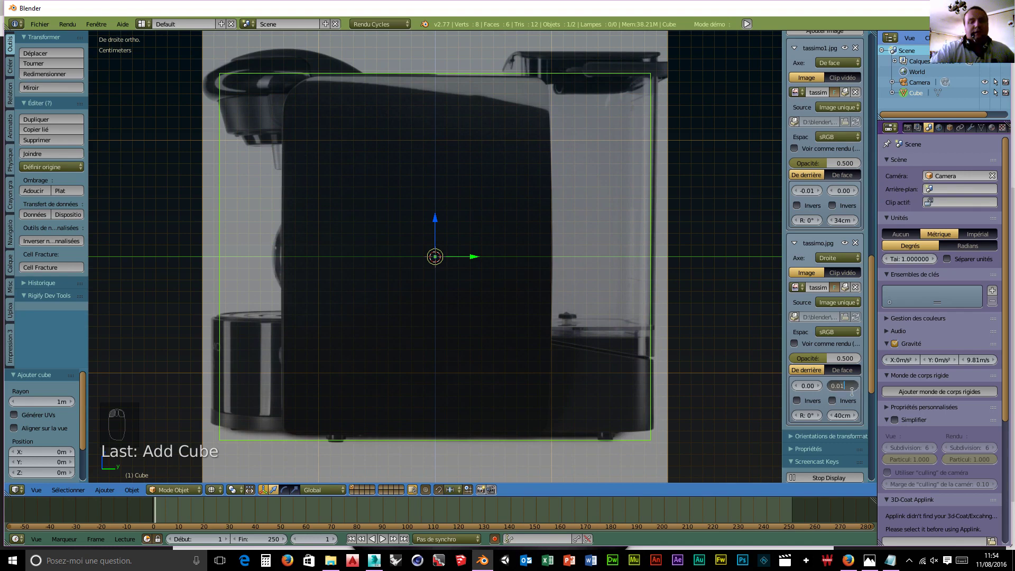
key(BackSpace)
text(04)
key(Return)
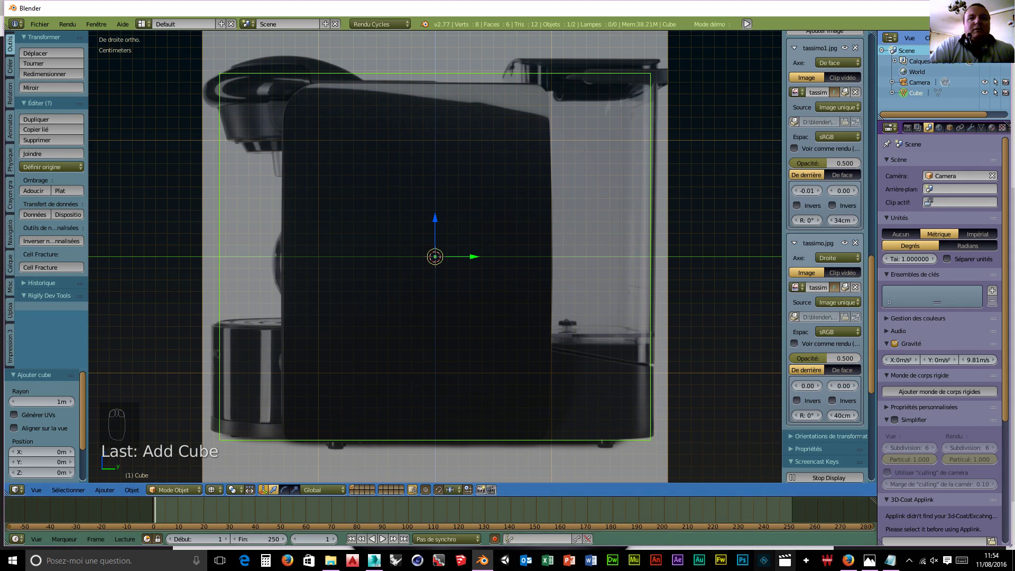
- Switch to Firefox and open the user manual PDF from the TASSIMO FIDELIA T40 product page
click(849, 561)
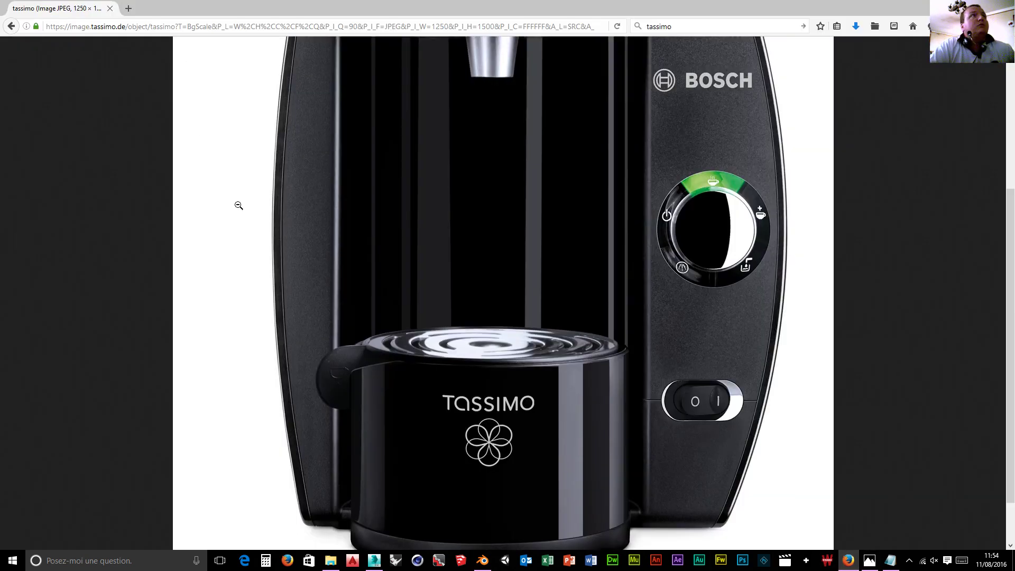
scroll(236, 204, down, 3)
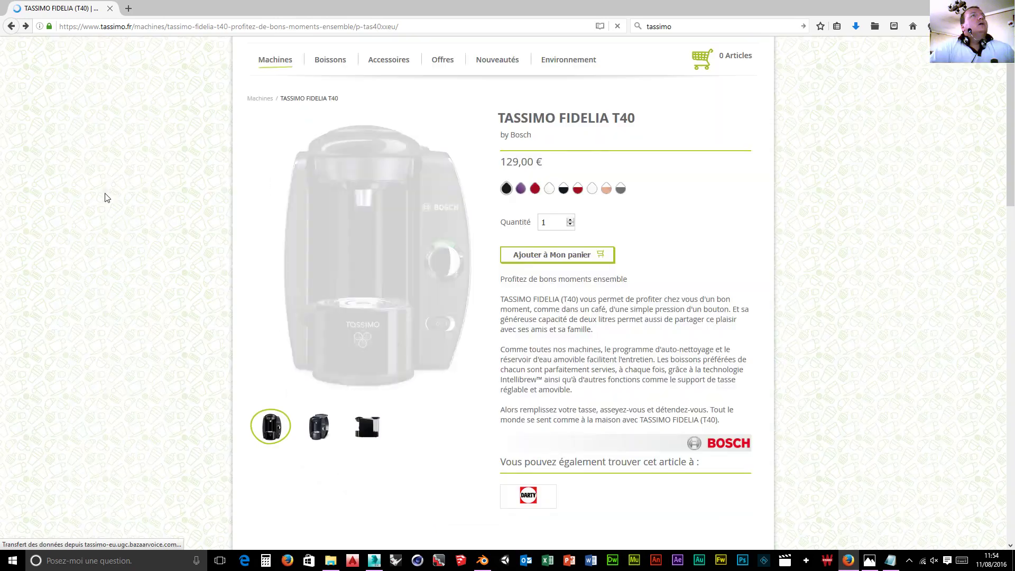
scroll(594, 190, down, 10)
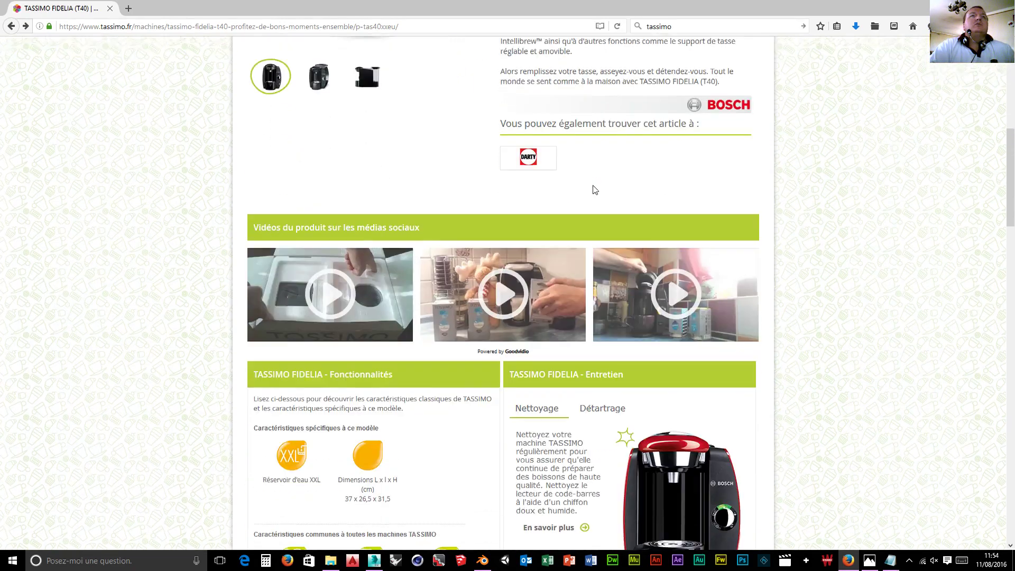
scroll(520, 279, up, 5)
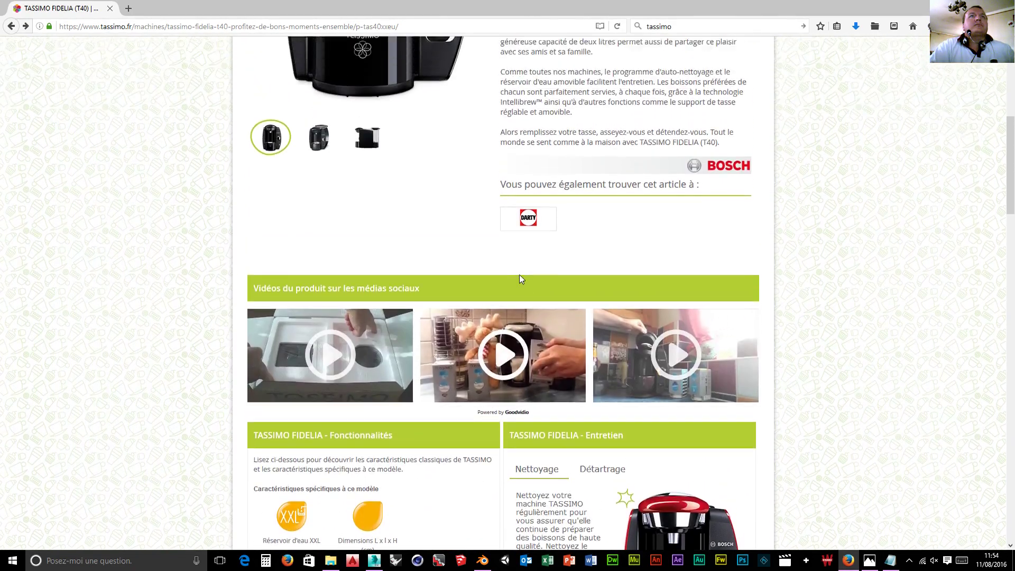
scroll(519, 274, down, 6)
scroll(571, 212, down, 3)
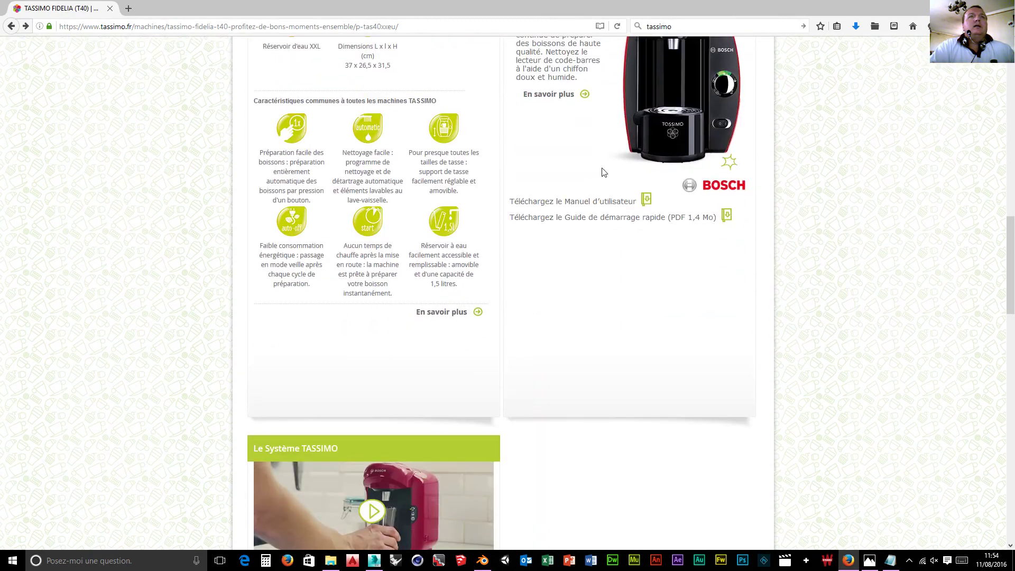
click(569, 206)
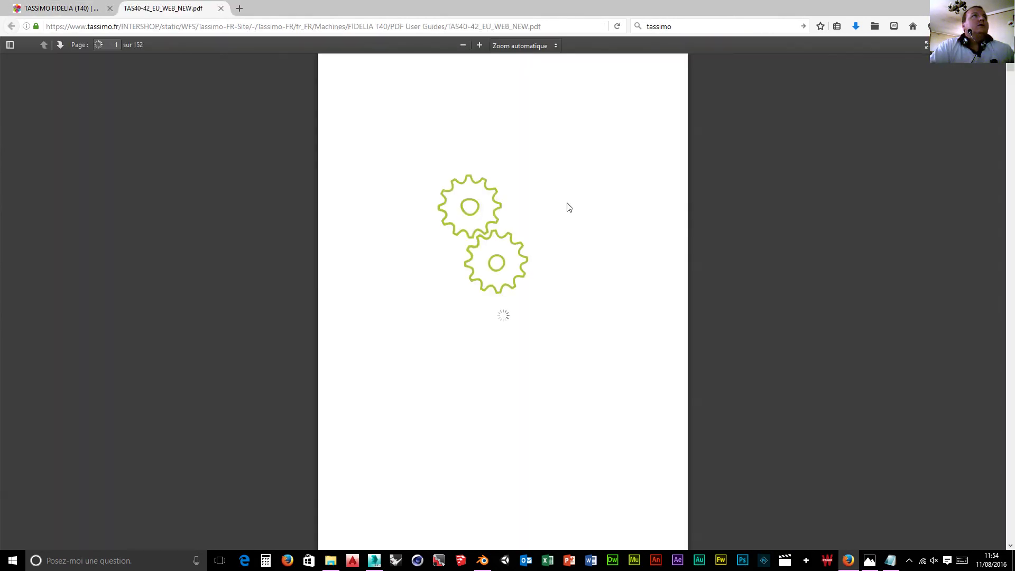
- Examine the machine's exploded parts illustration on page 3 of the manual, enlarged to 310 %
click(60, 46)
click(60, 45)
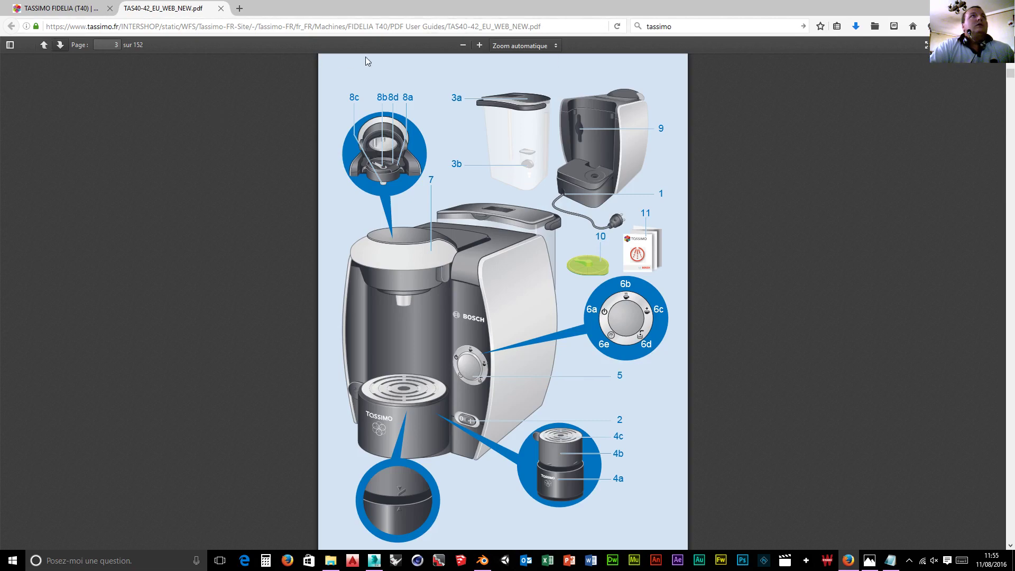
click(480, 46)
click(480, 46)
click(480, 46)
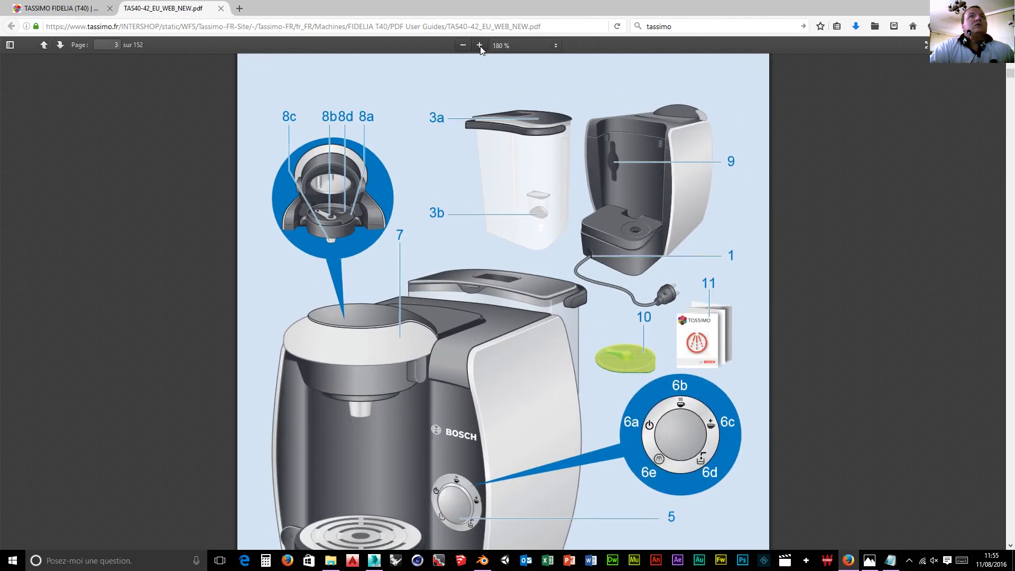
click(480, 46)
click(480, 46)
click(479, 45)
click(479, 46)
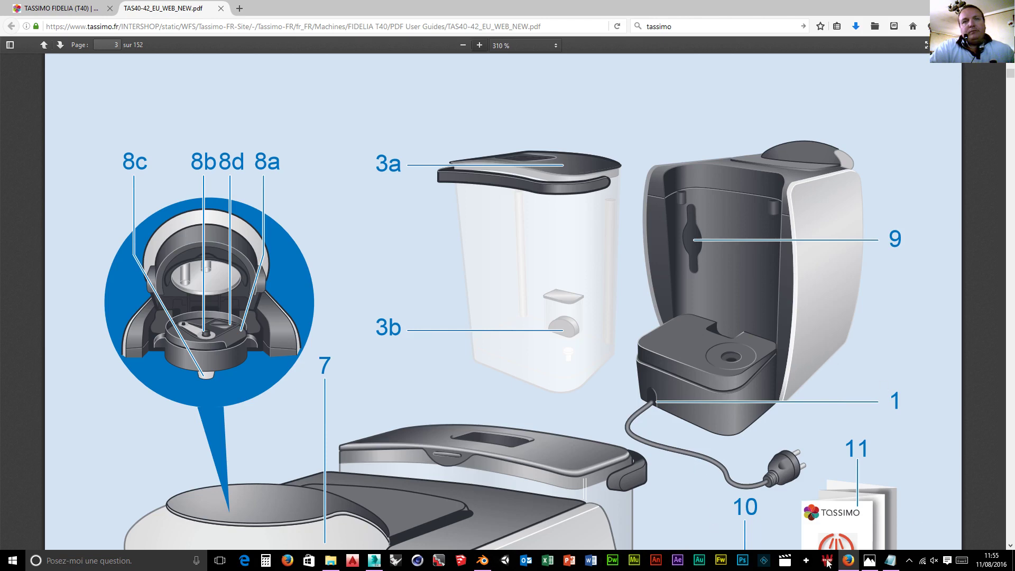
- Return to Blender and duplicate the cube in place without moving the copy
click(491, 562)
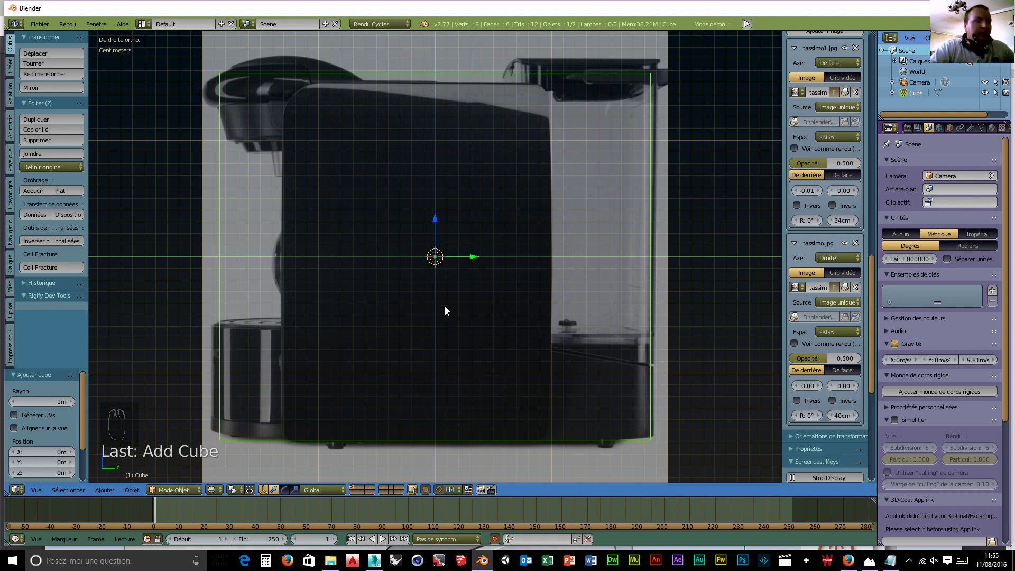
key(shift+d)
right_click(580, 303)
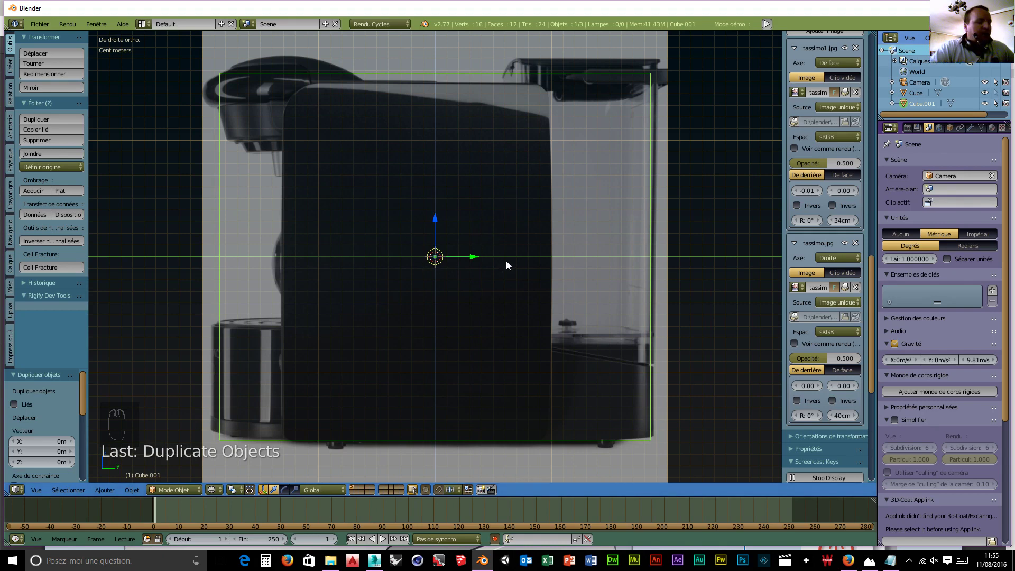
- Put the duplicated cube into Edit Mode with face selection active
key(Tab)
click(581, 261)
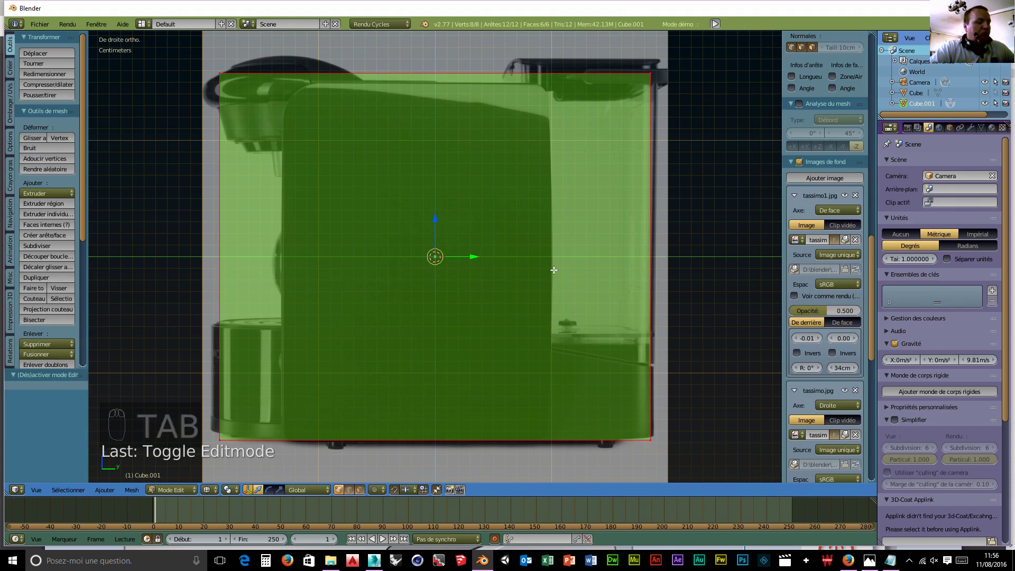
key(ctrl+Tab)
key(ctrl+Tab)
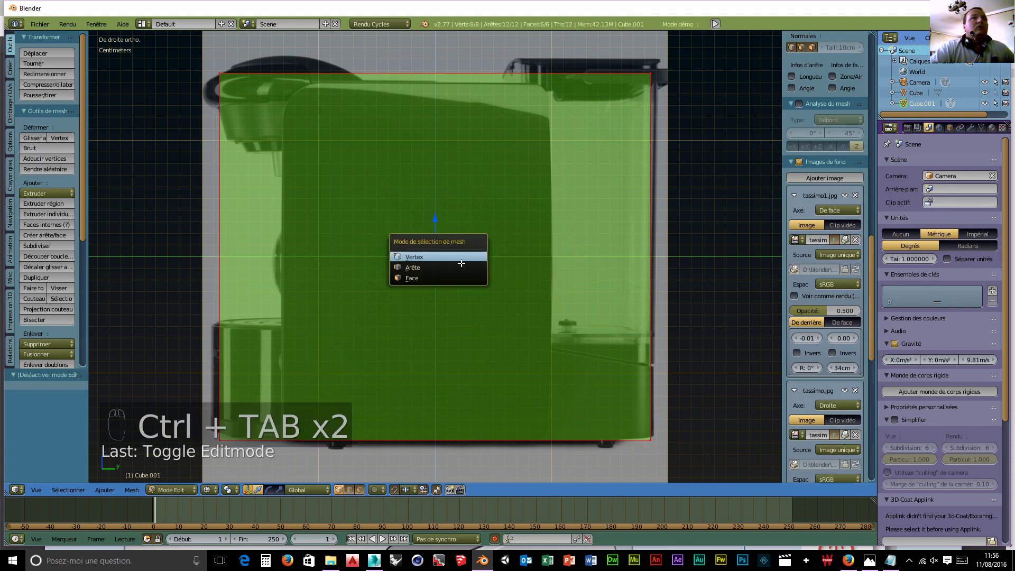
click(450, 277)
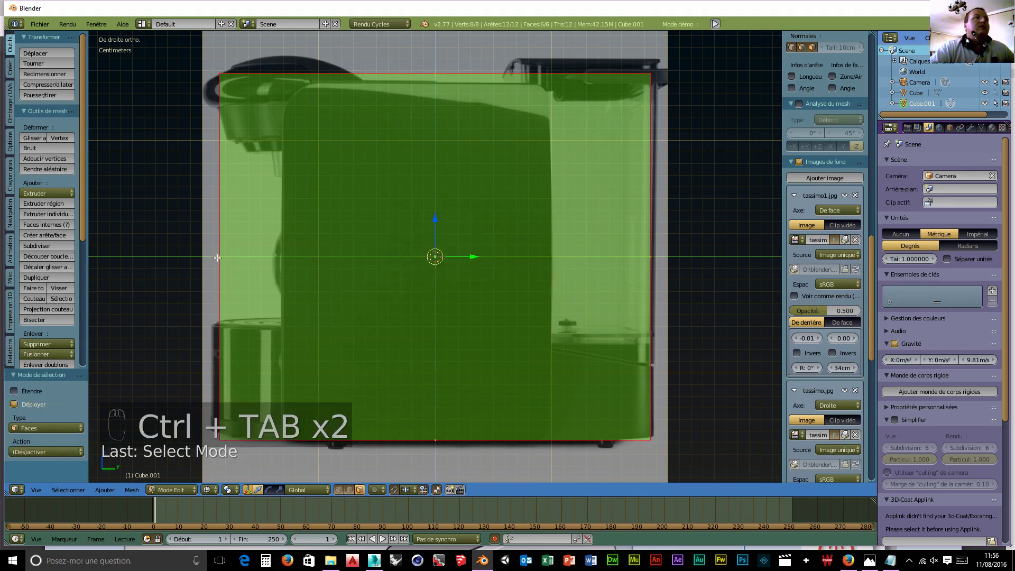
- Move the duplicate cube's front face about 5.404 cm along Y to the front edge of the machine's main body
right_click(217, 258)
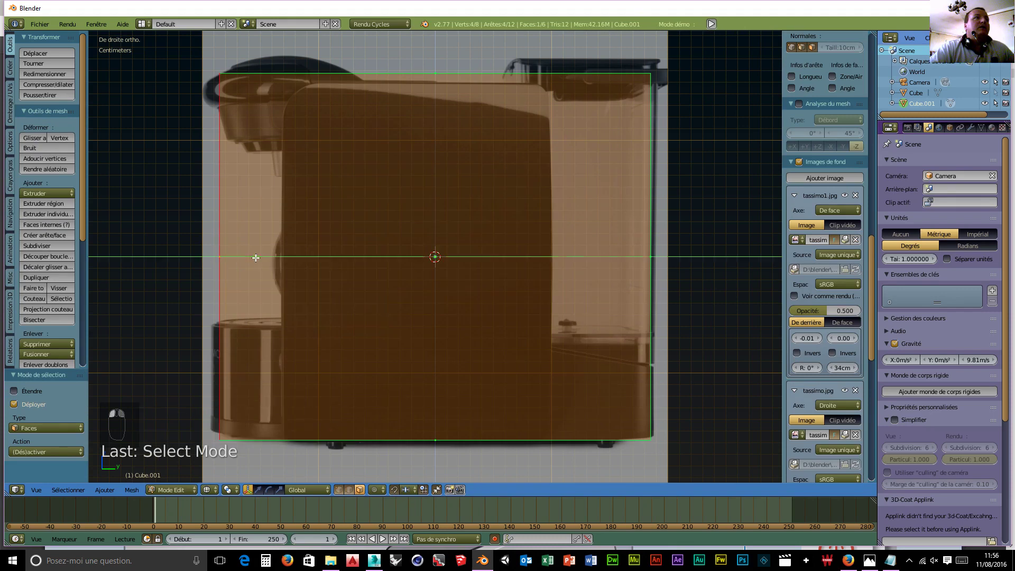
key(g)
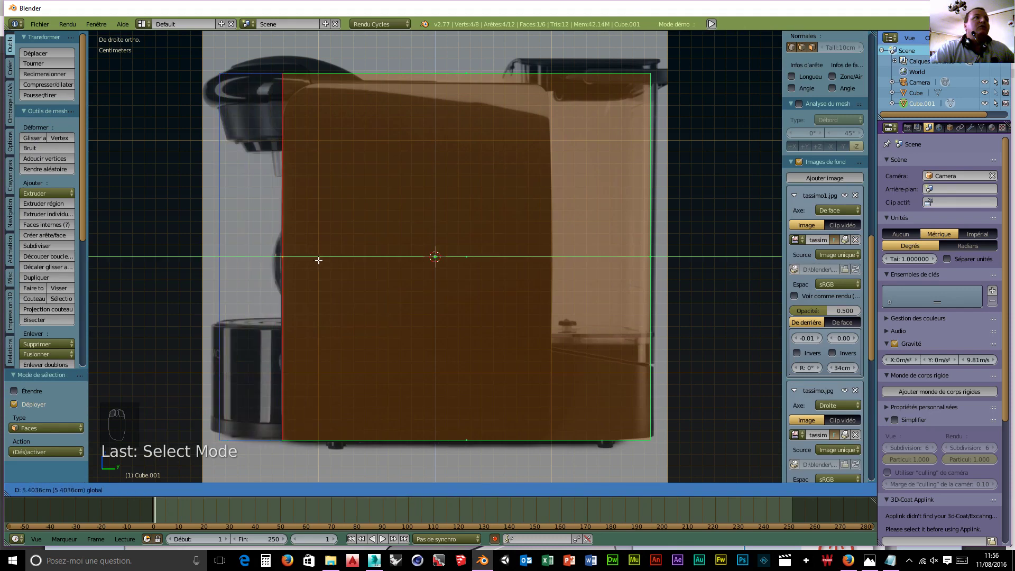
click(319, 261)
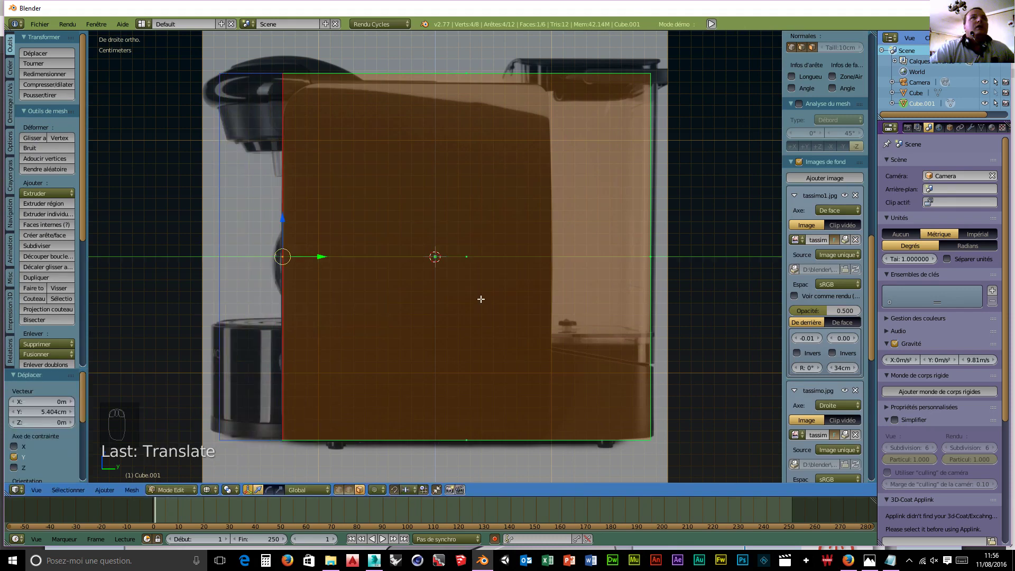
- Move the back face about -8.401 cm along Y and lower the top face about 8.628 mm to fit the main body
right_click(657, 258)
key(g)
key(y)
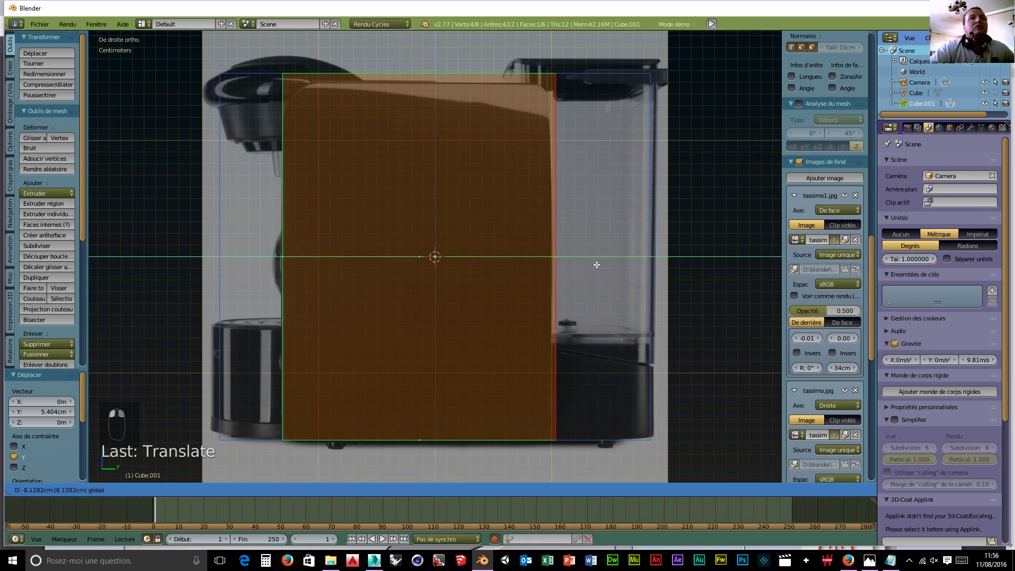
click(594, 265)
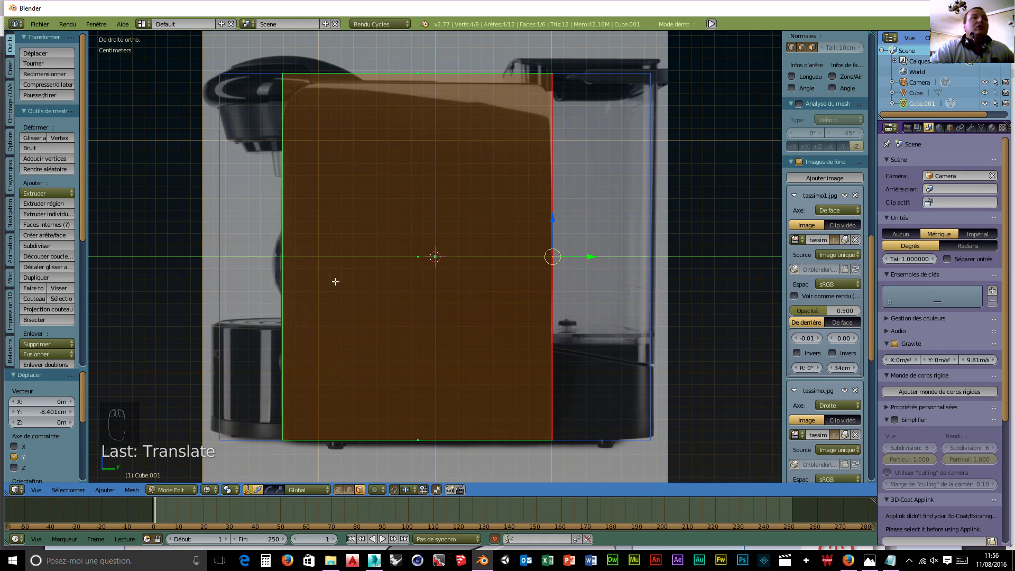
right_click(414, 74)
drag(416, 34, 416, 45)
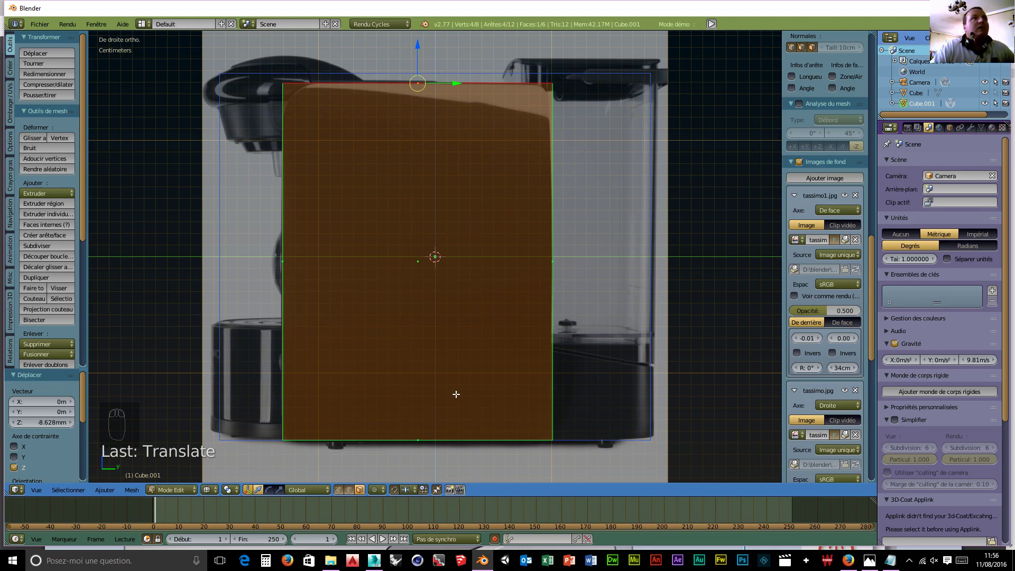
- In front view, add one centred horizontal loop cut at the body's mid-height
key(KP_1)
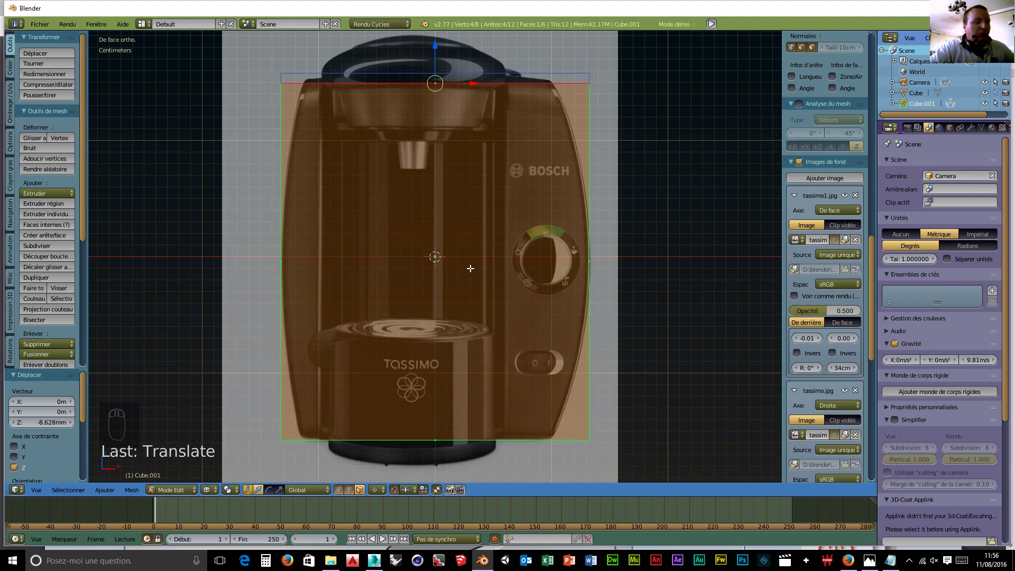
key(ctrl+r)
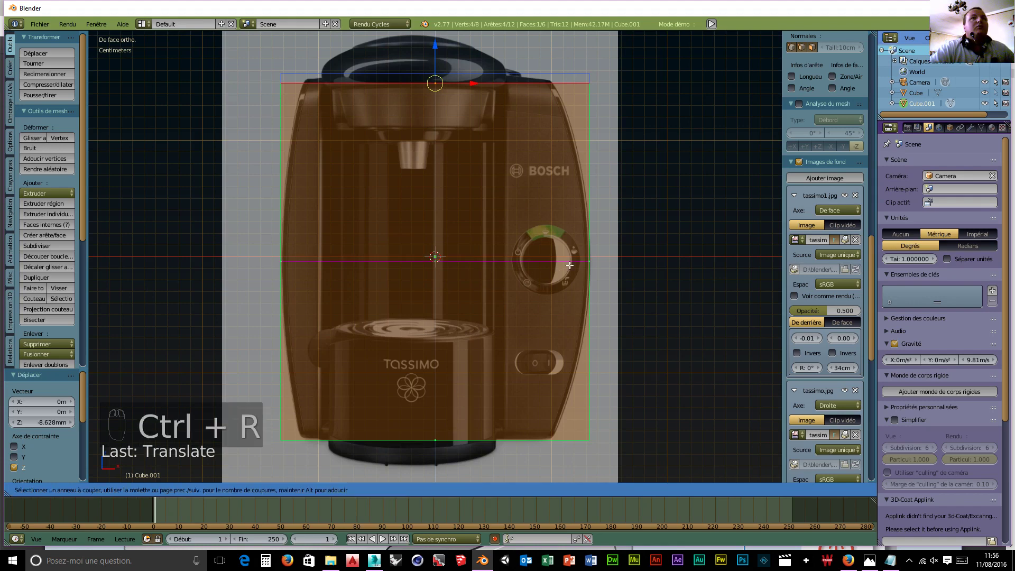
click(570, 266)
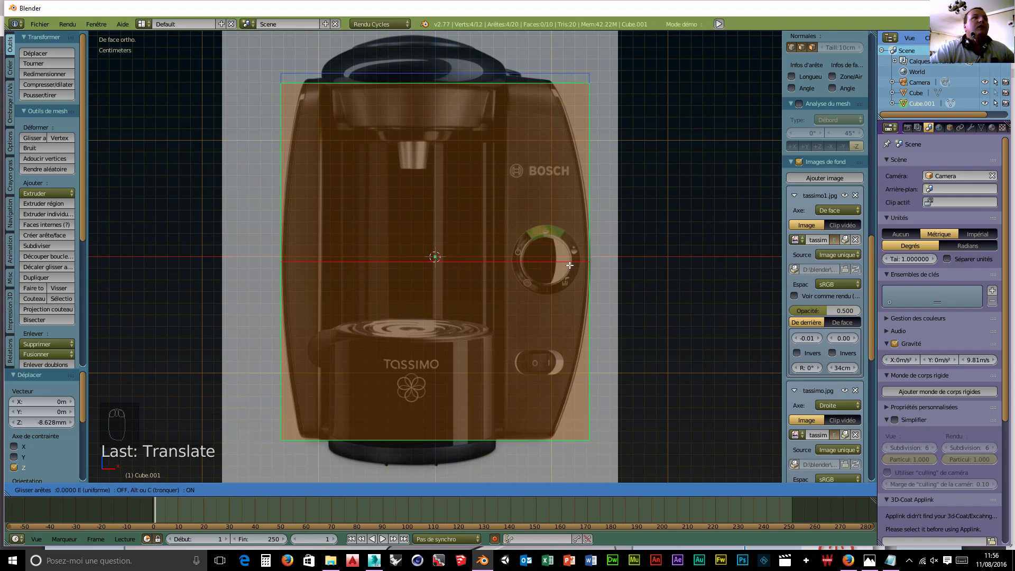
right_click(570, 266)
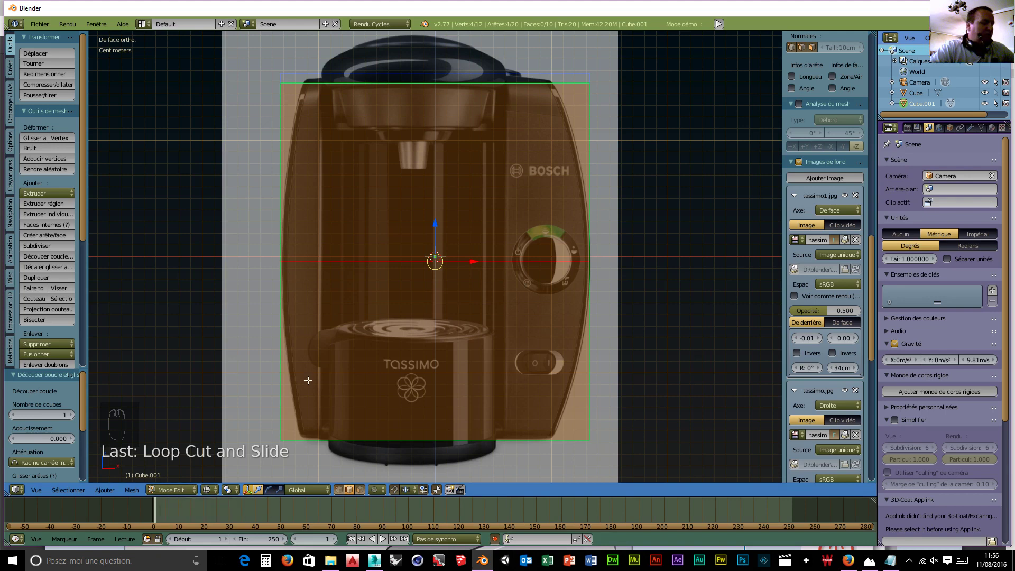
- In vertex selection mode, move the upper-right corner vertices about -3.088 cm and the upper-left ones about 1.953 cm along X
key(ctrl+Tab)
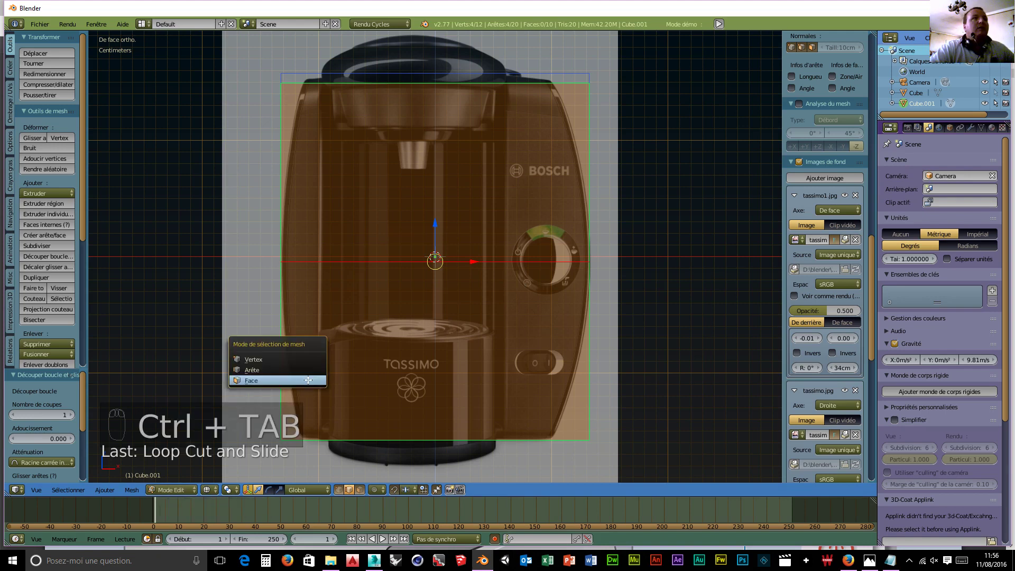
click(260, 360)
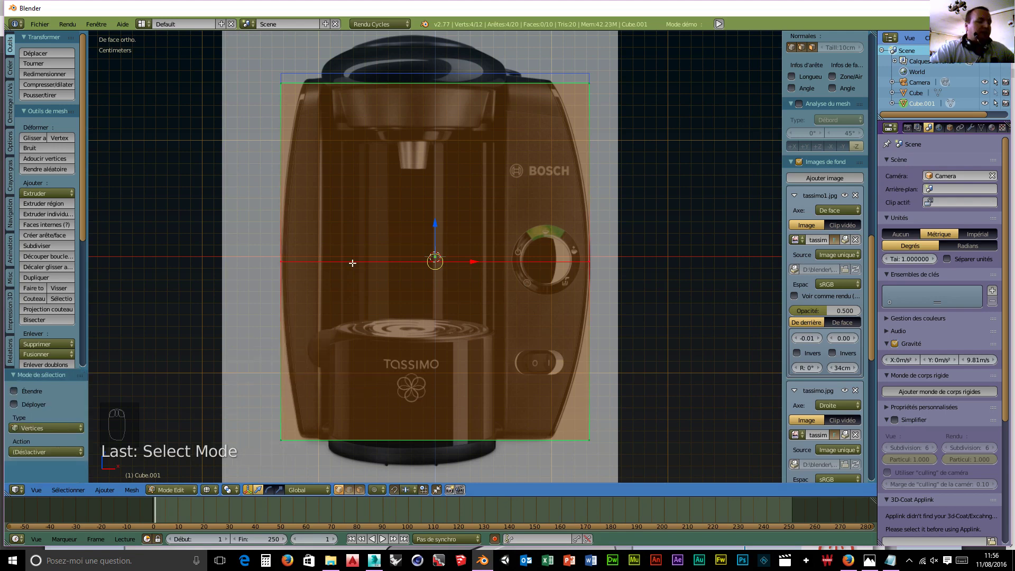
key(a)
key(b)
drag(577, 61, 598, 84)
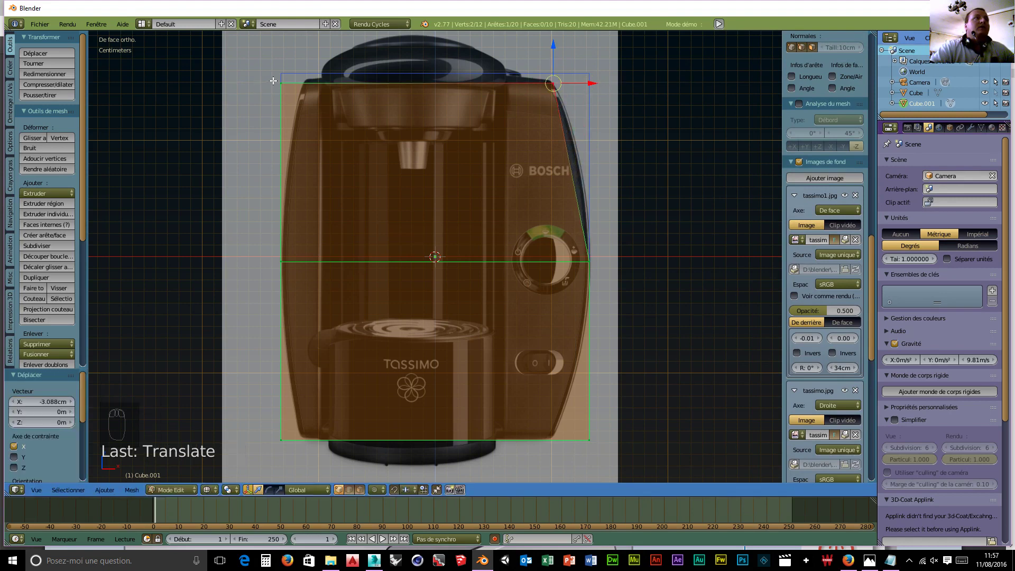
key(a)
key(b)
drag(274, 80, 343, 86)
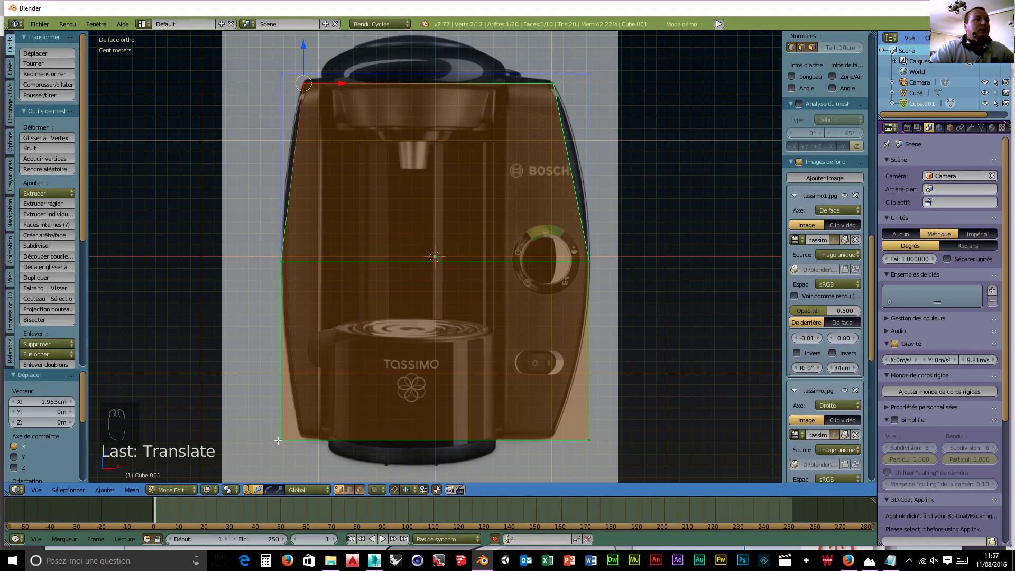
- Move the body's lower-left corner vertices about 1.544 cm along X to match the front image
key(a)
key(b)
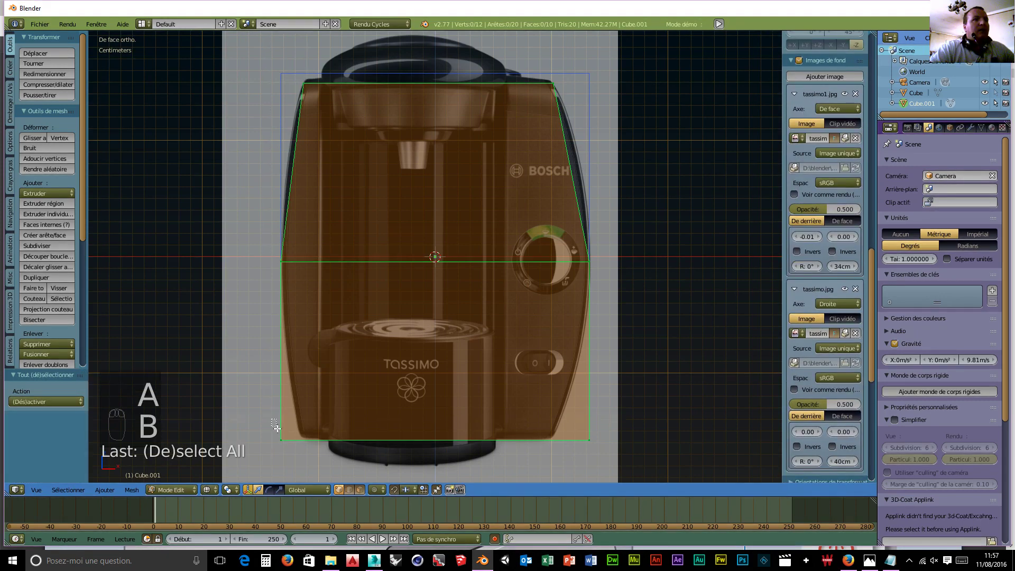
drag(276, 427, 293, 449)
key(g)
key(x)
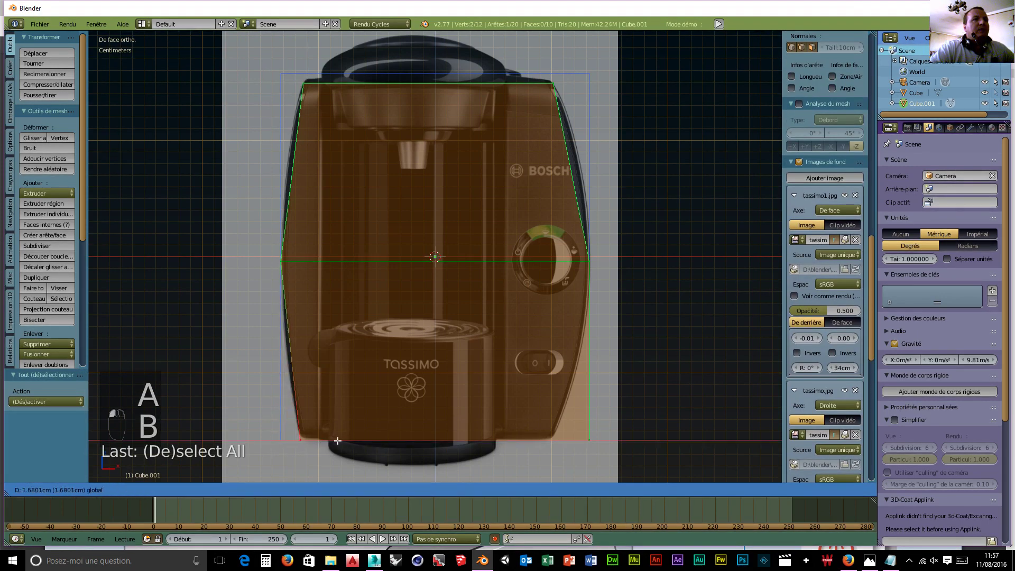
click(335, 441)
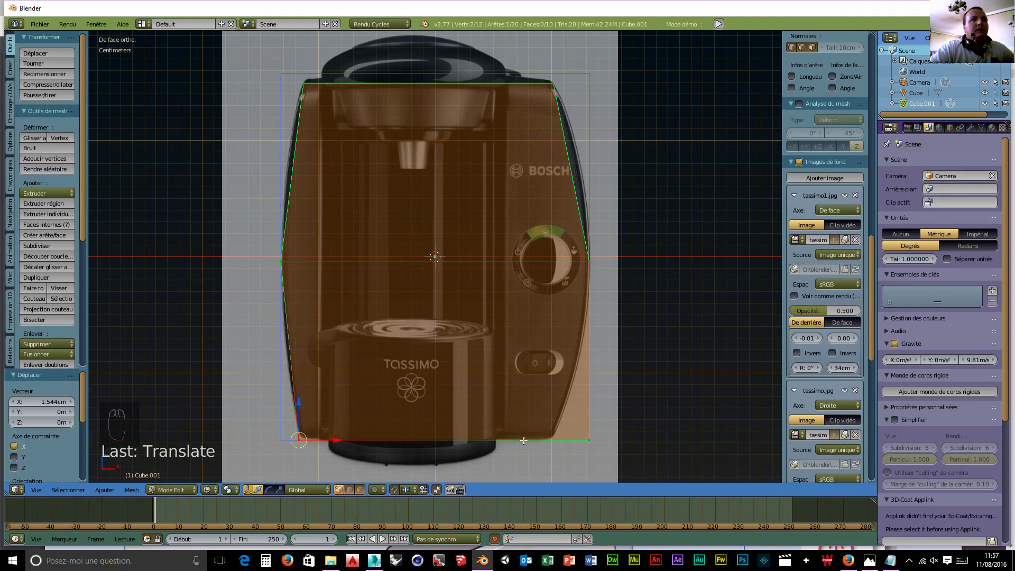
- Move the body's lower-right corner vertices about -3.269 cm along X to match the front image
key(a)
key(b)
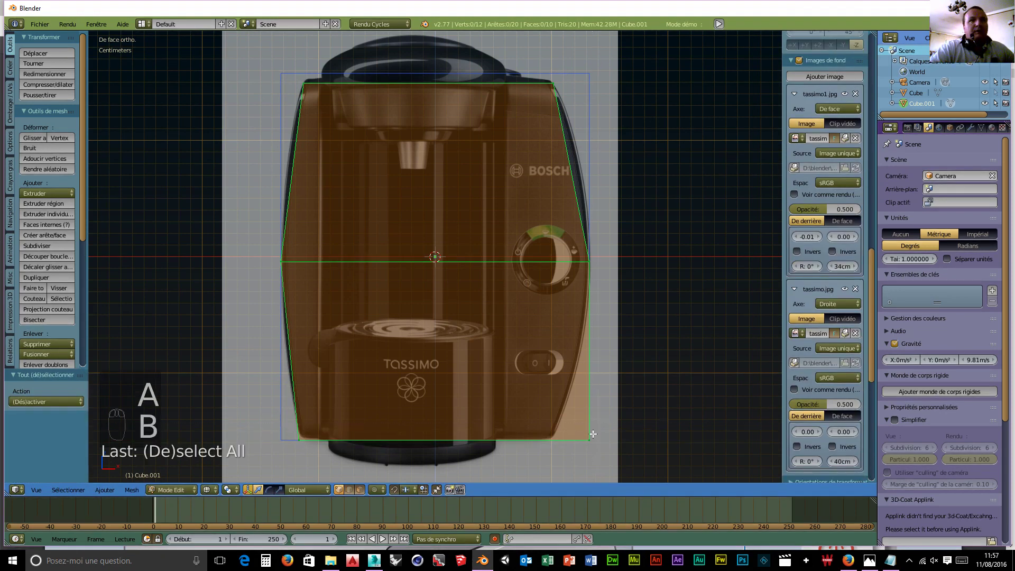
drag(594, 434, 580, 458)
key(g)
key(x)
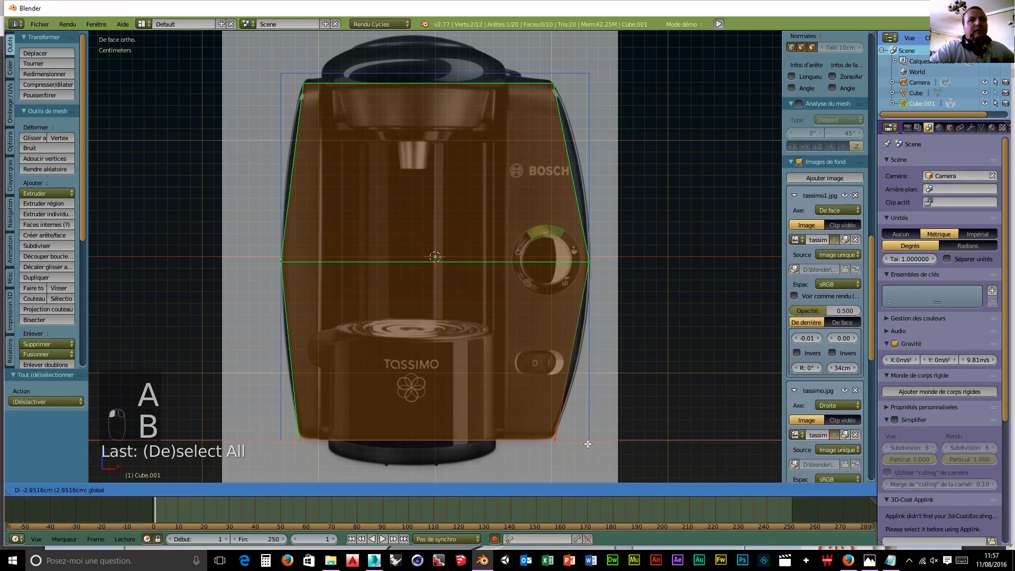
click(584, 445)
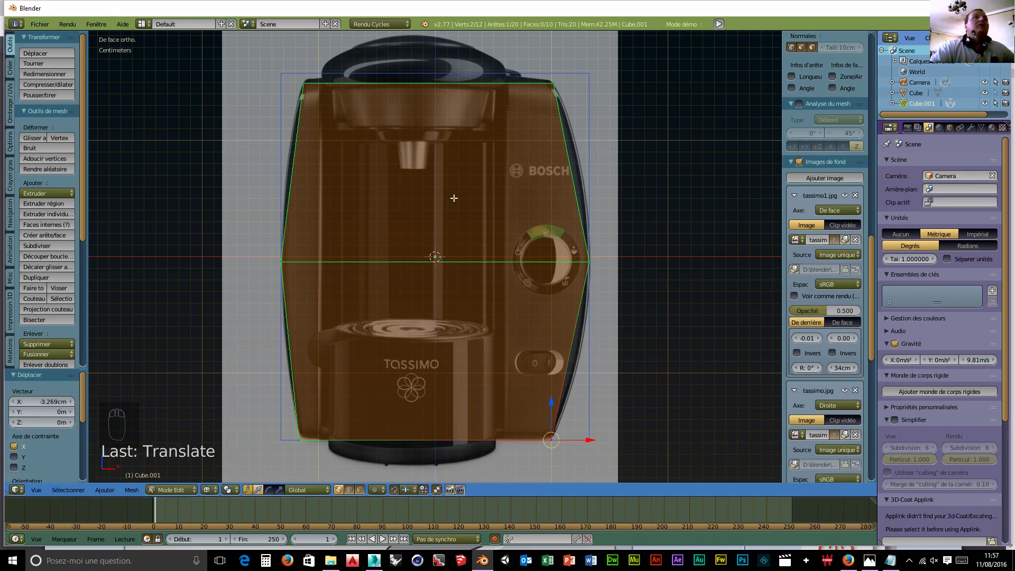
- Add a Subdivision Surface modifier to the body with view and render subdivisions set to 3
click(972, 129)
click(938, 164)
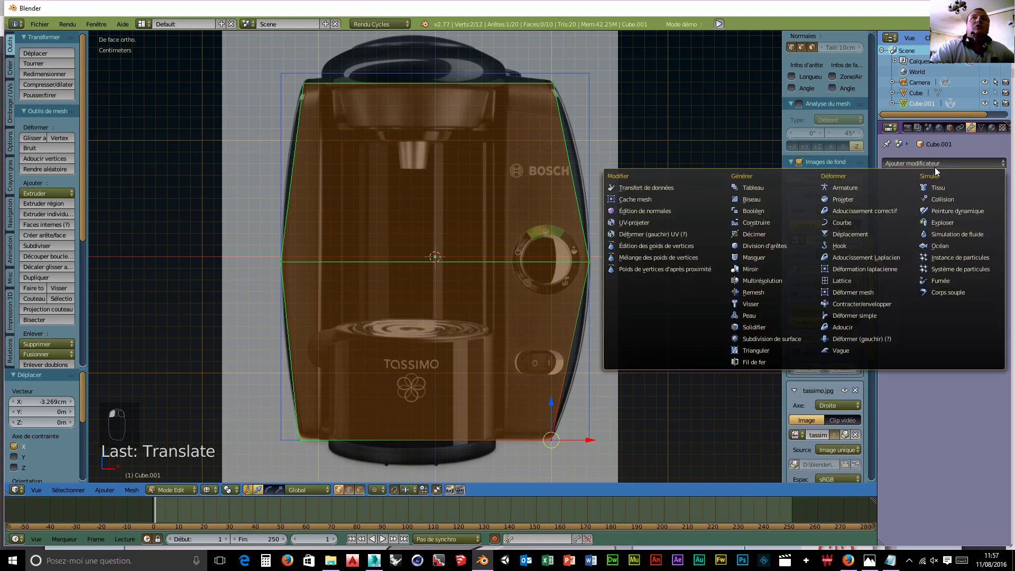
click(774, 337)
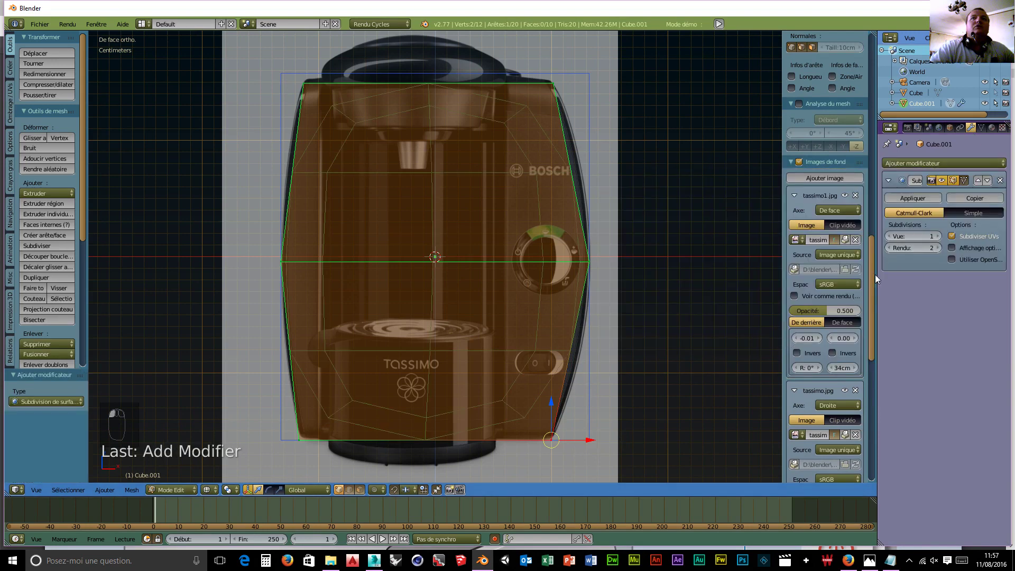
click(938, 236)
click(938, 236)
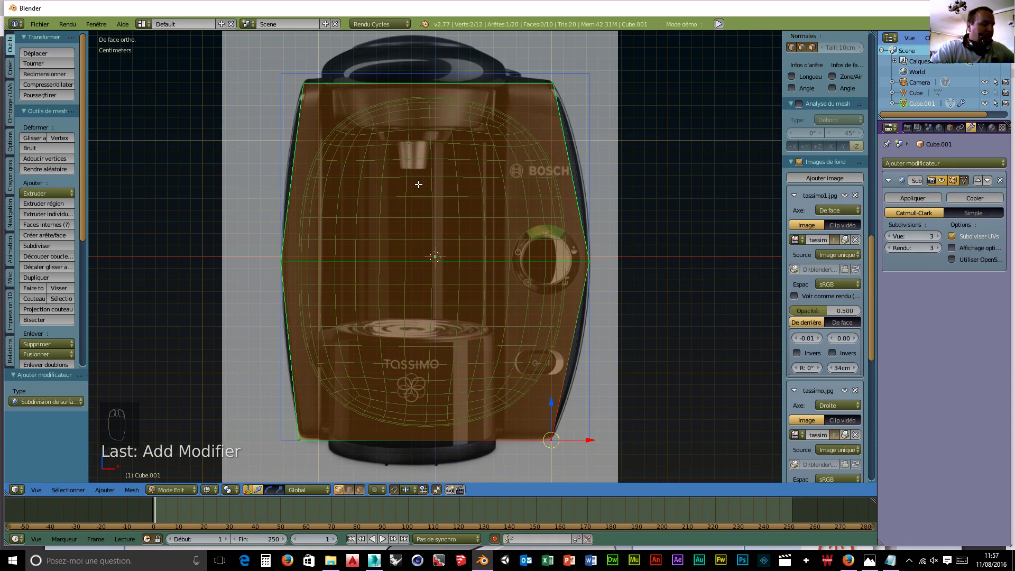
- Add two horizontal loop cuts, one slid close to the body's top edge and one close to its bottom edge
key(ctrl+r)
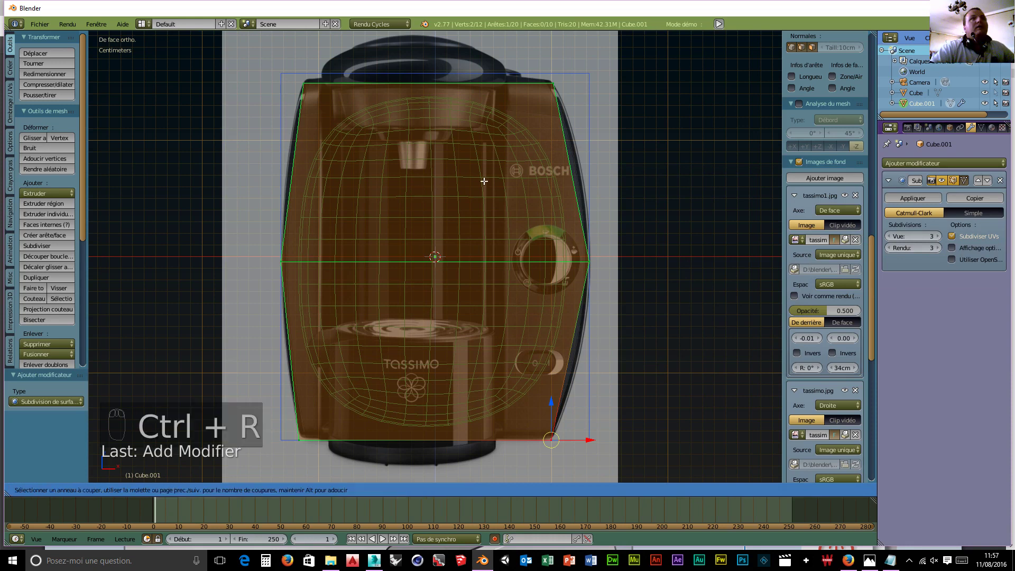
click(556, 189)
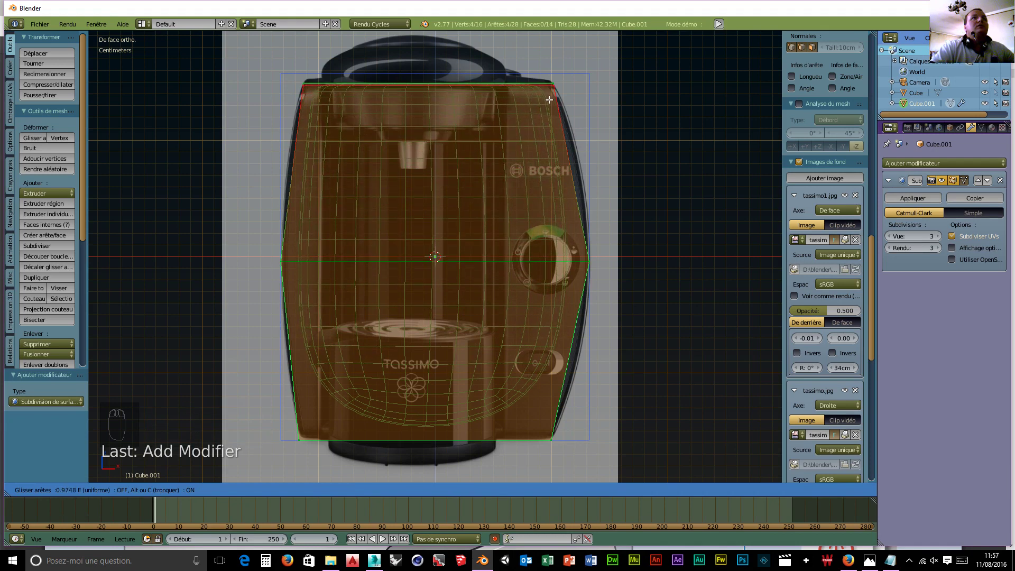
click(550, 100)
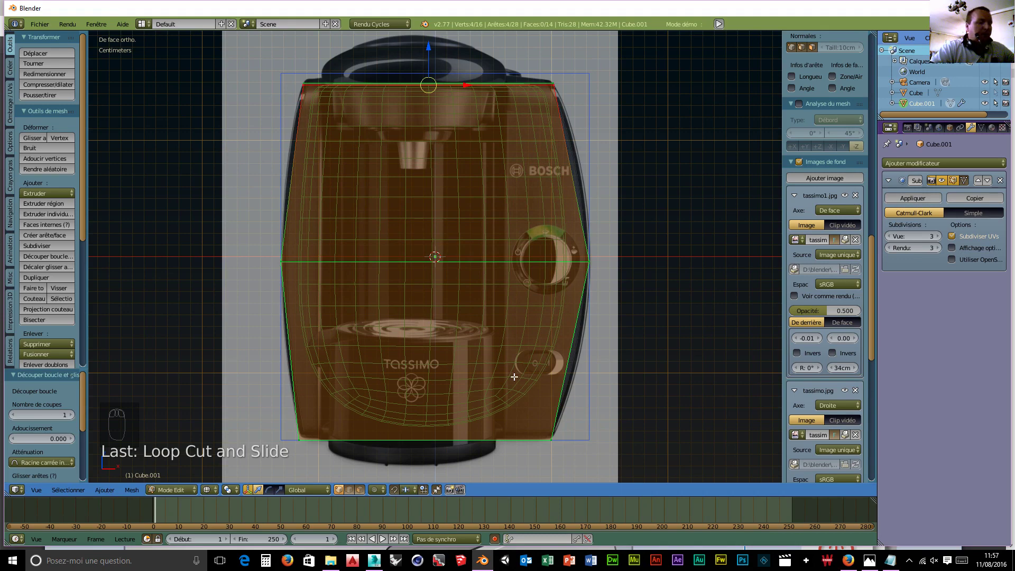
key(ctrl+r)
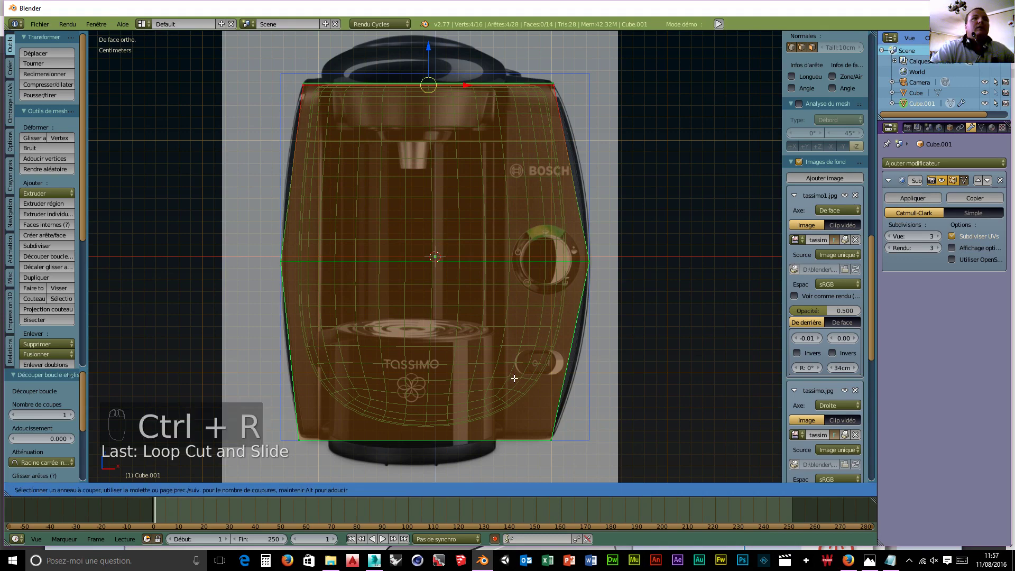
click(556, 340)
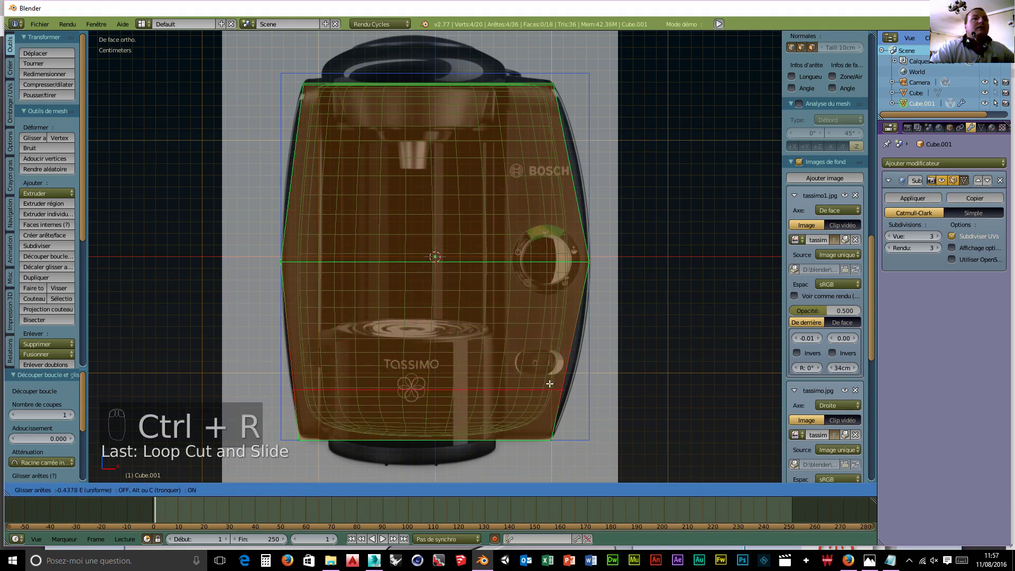
click(545, 430)
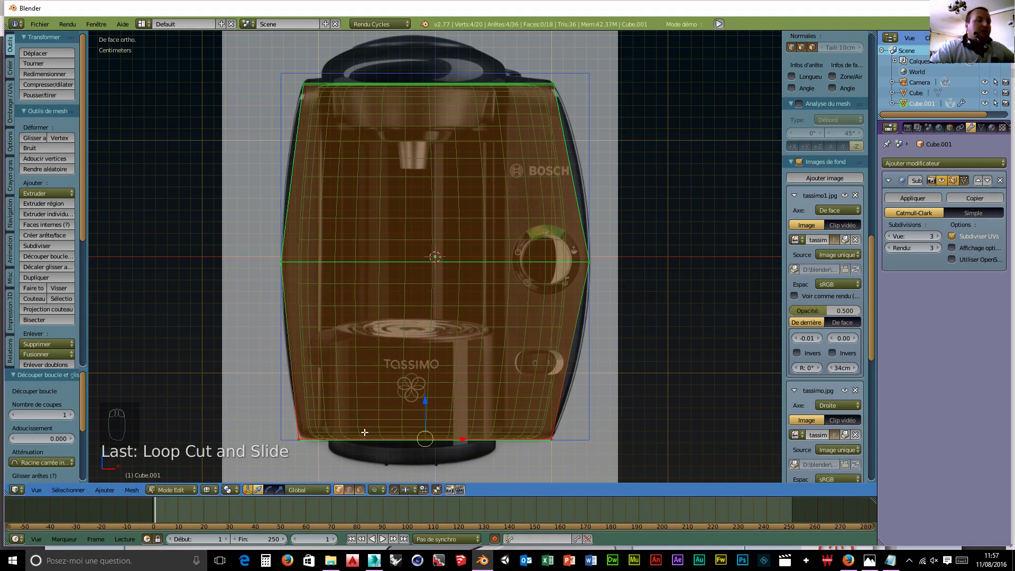
- Add two vertical loop cuts, one slid close to the body's left side and one close to its right side
key(ctrl+r)
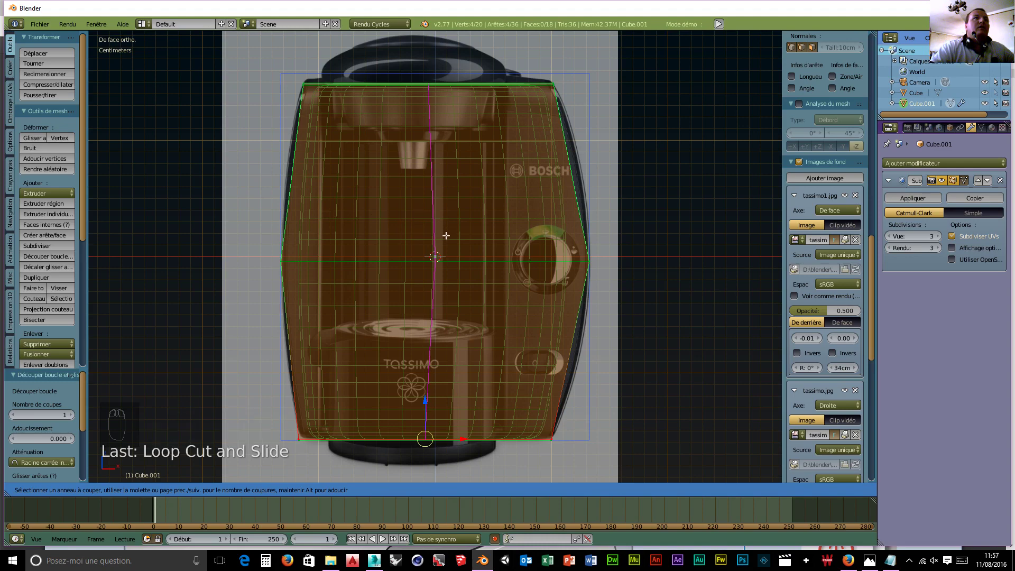
click(441, 232)
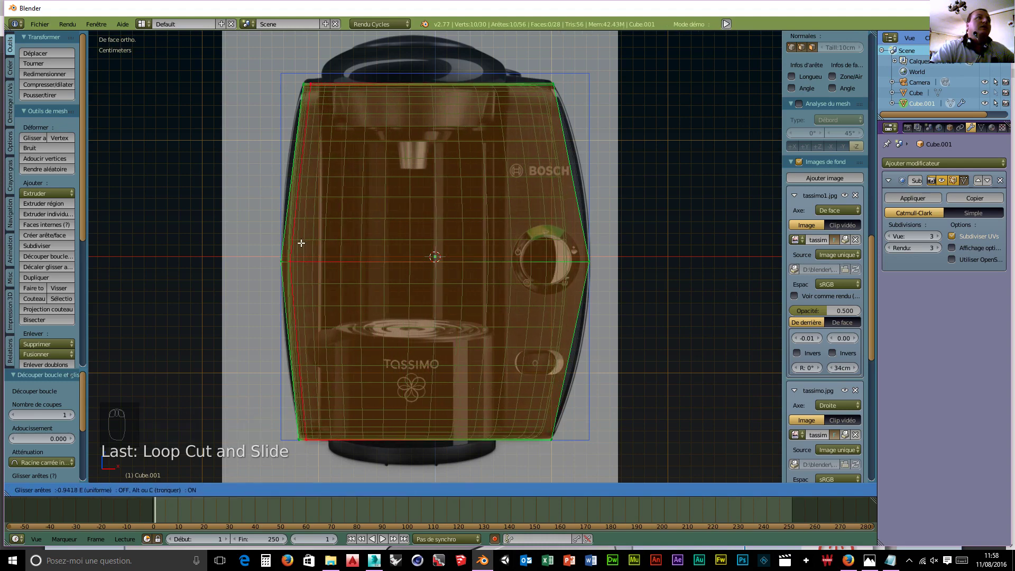
click(297, 244)
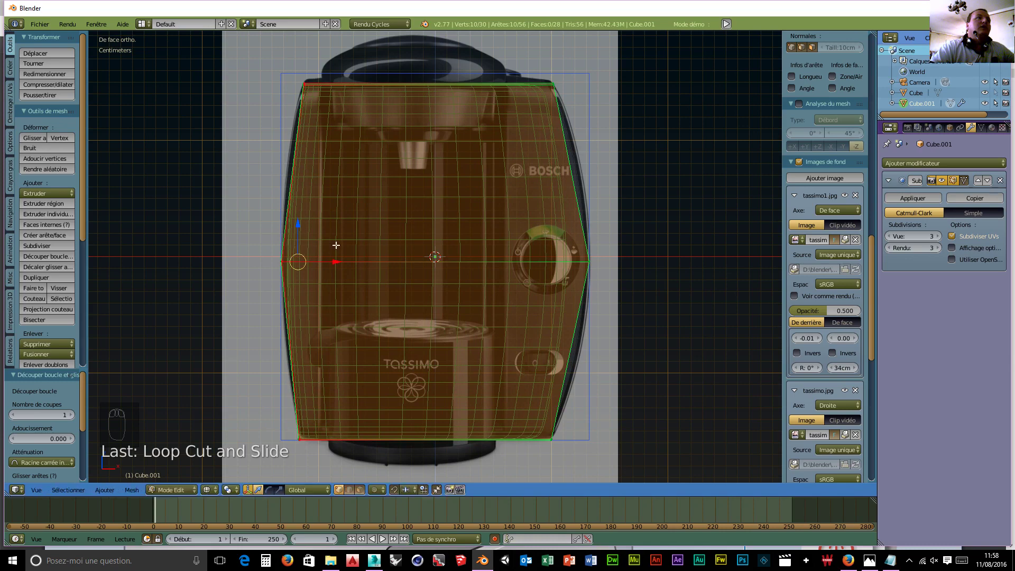
key(ctrl+r)
click(336, 246)
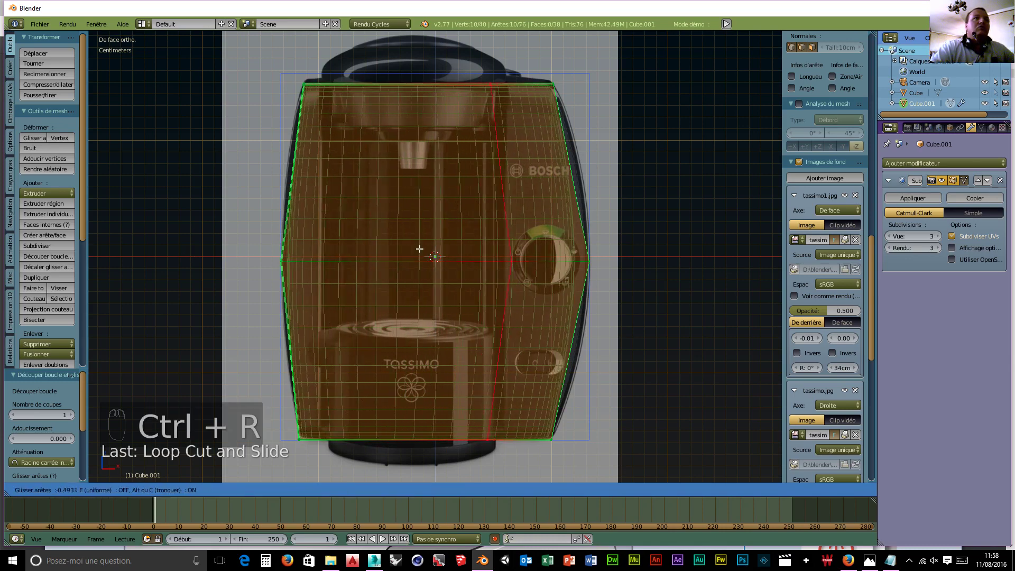
click(529, 255)
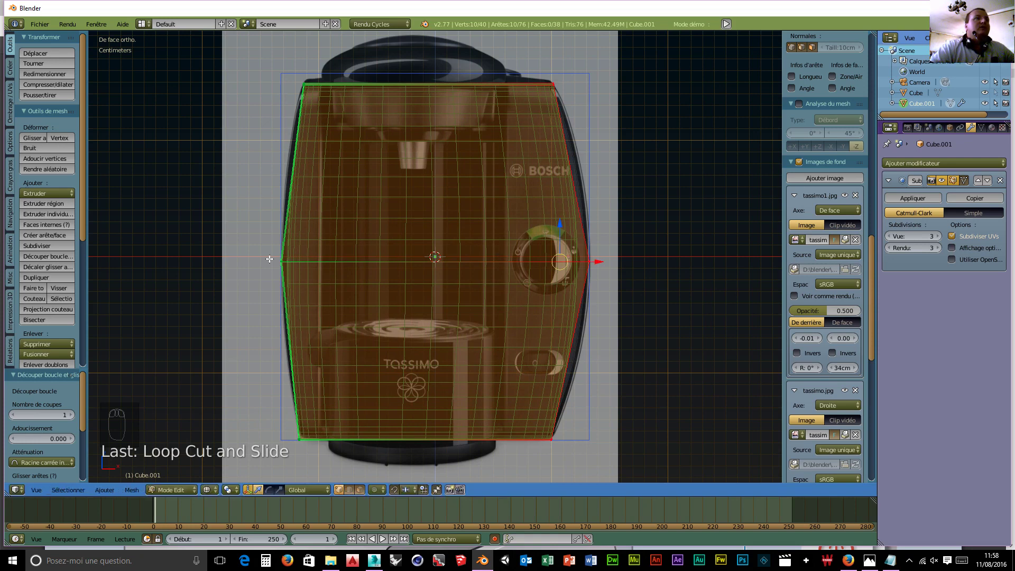
- Select the body's left mid-height vertices and display the edit cage on the Subdivision Surface result
key(a)
key(b)
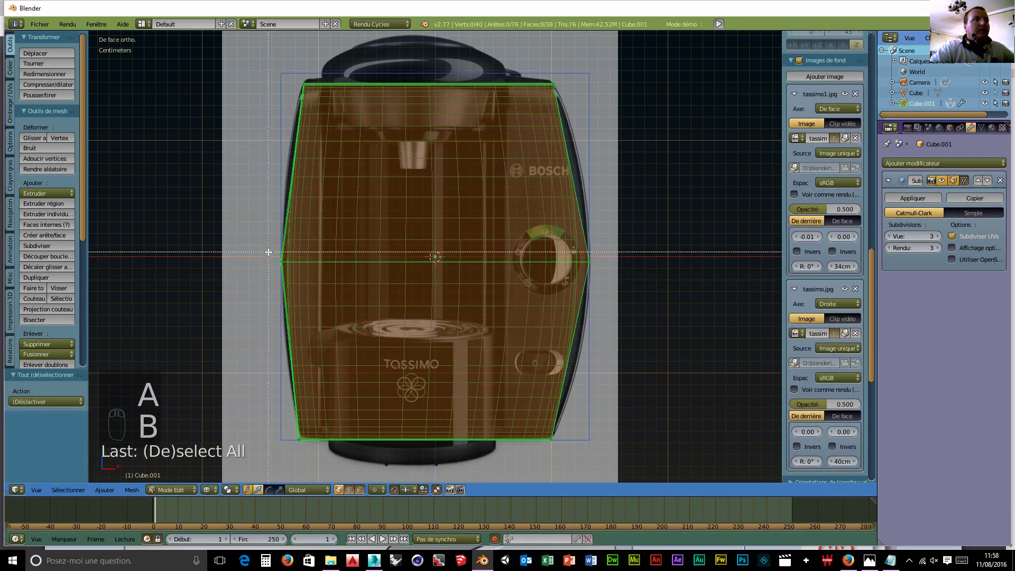
drag(271, 252, 314, 278)
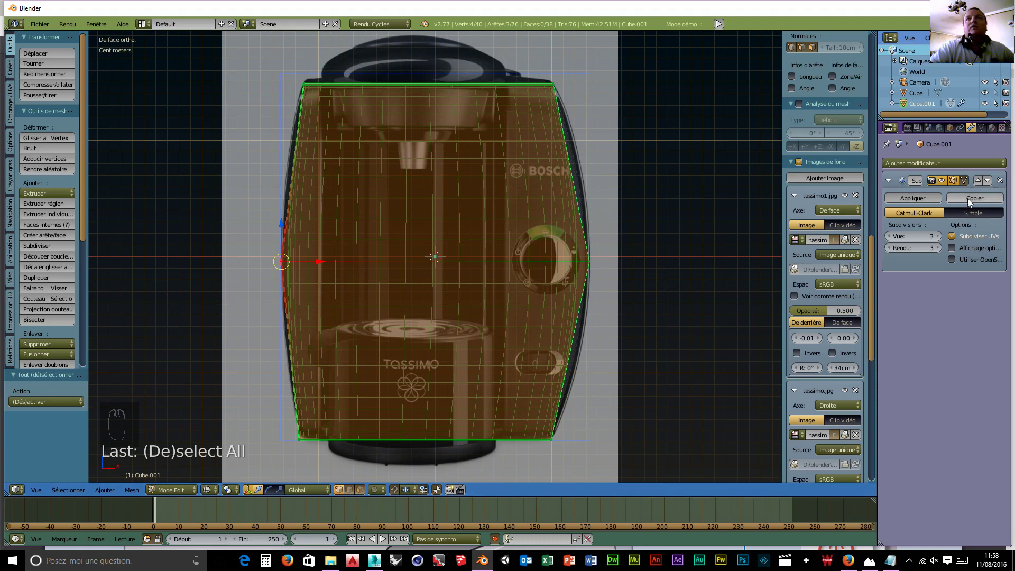
click(965, 180)
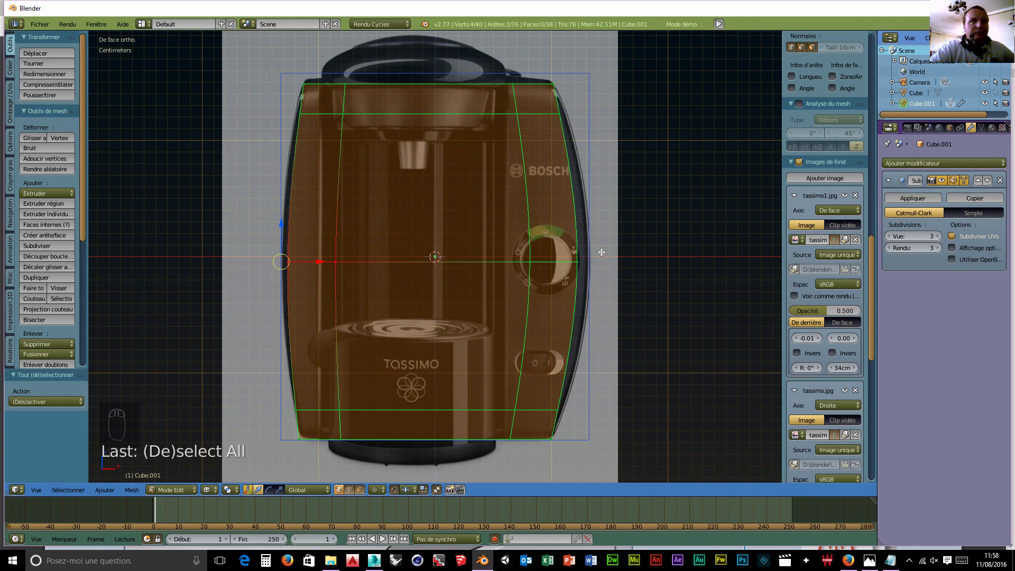
- Select the body's whole mid-height vertex row, scale it by 1.071 along X, and shift it 4.541 mm along X
key(b)
drag(604, 251, 280, 276)
key(s)
key(x)
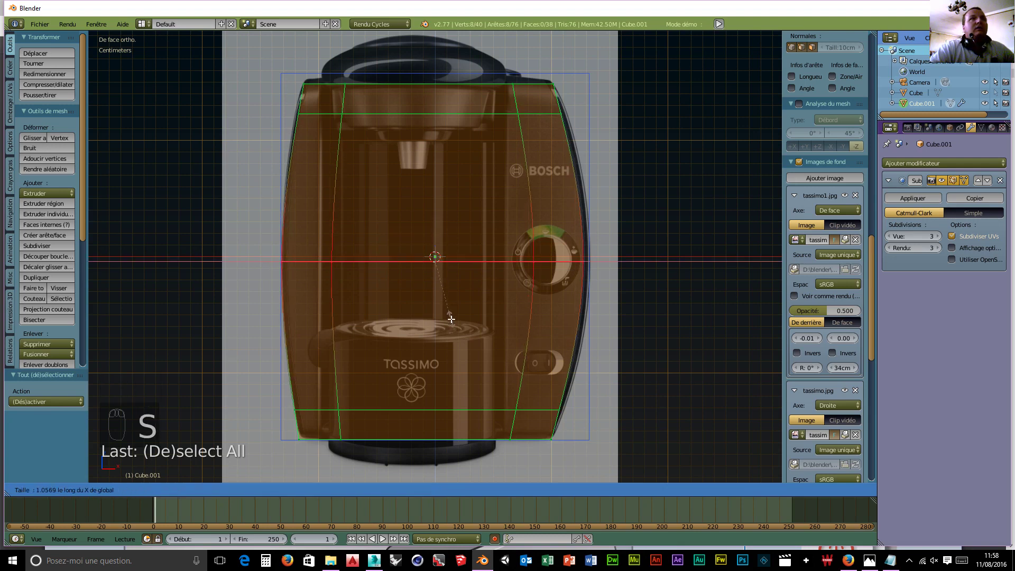
click(451, 317)
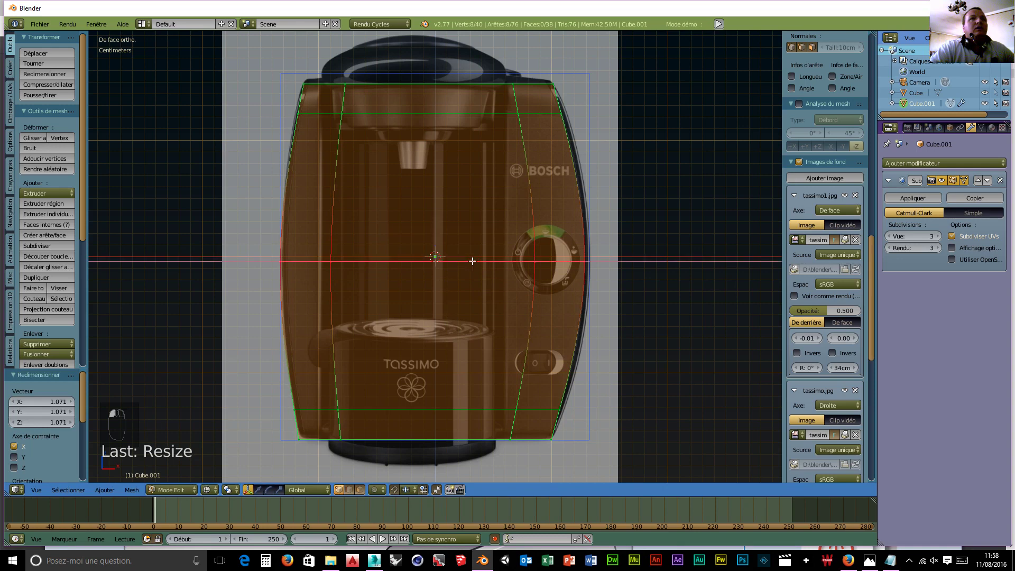
key(g)
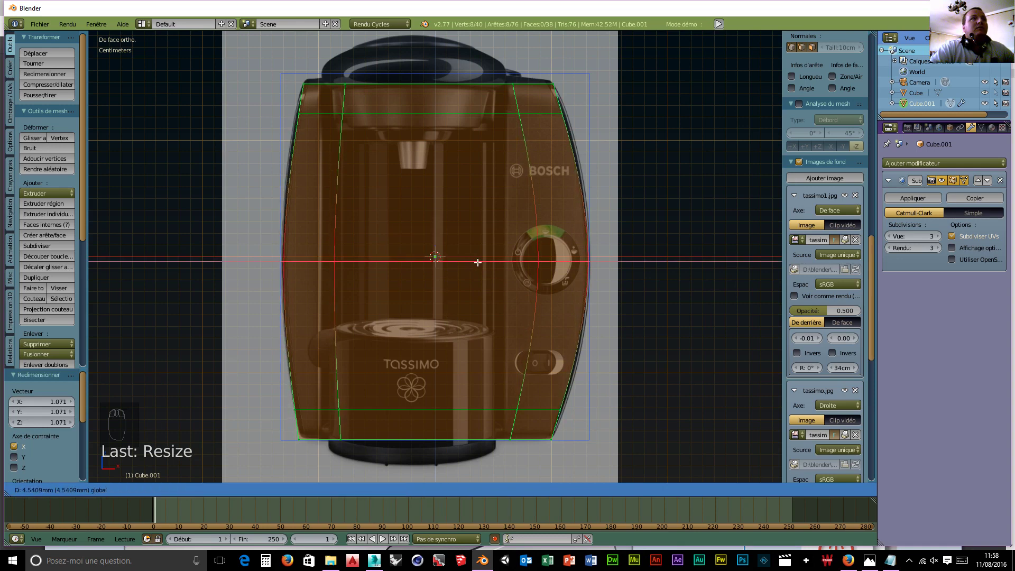
click(478, 263)
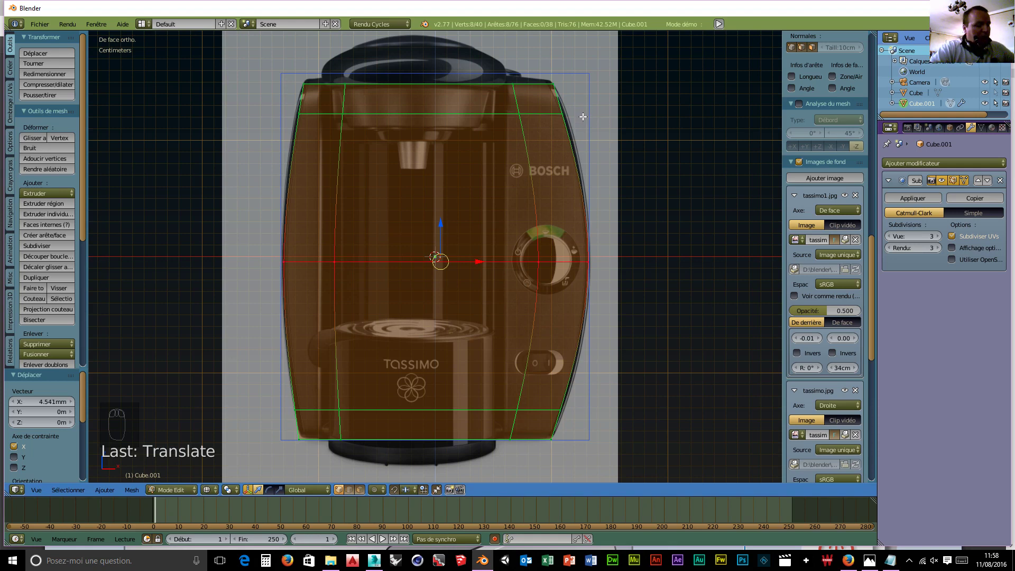
- Select the horizontal vertex loop near the body's top edge and scale it by 1.063 along X to match the front image
key(ctrl+r)
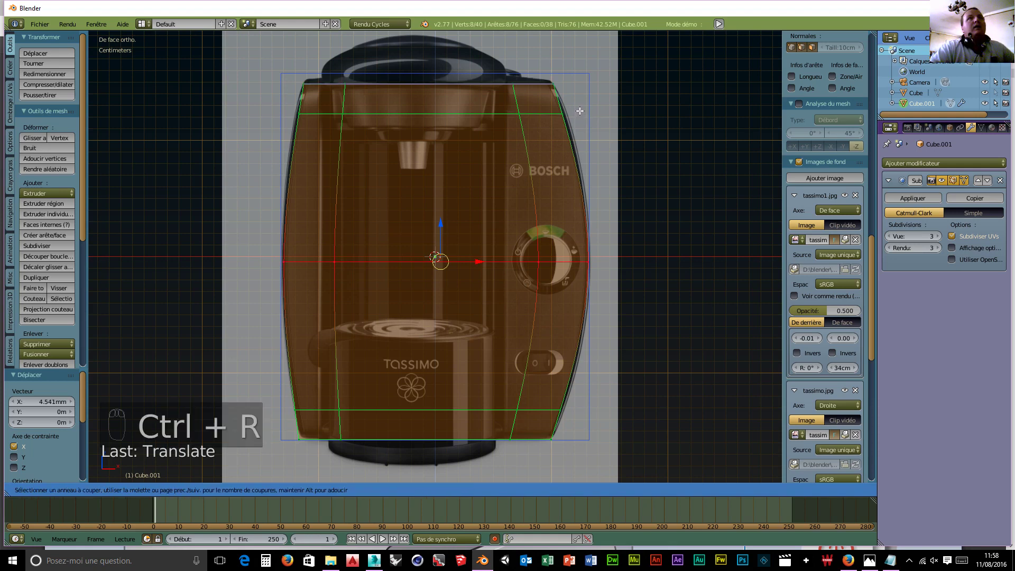
key(Escape)
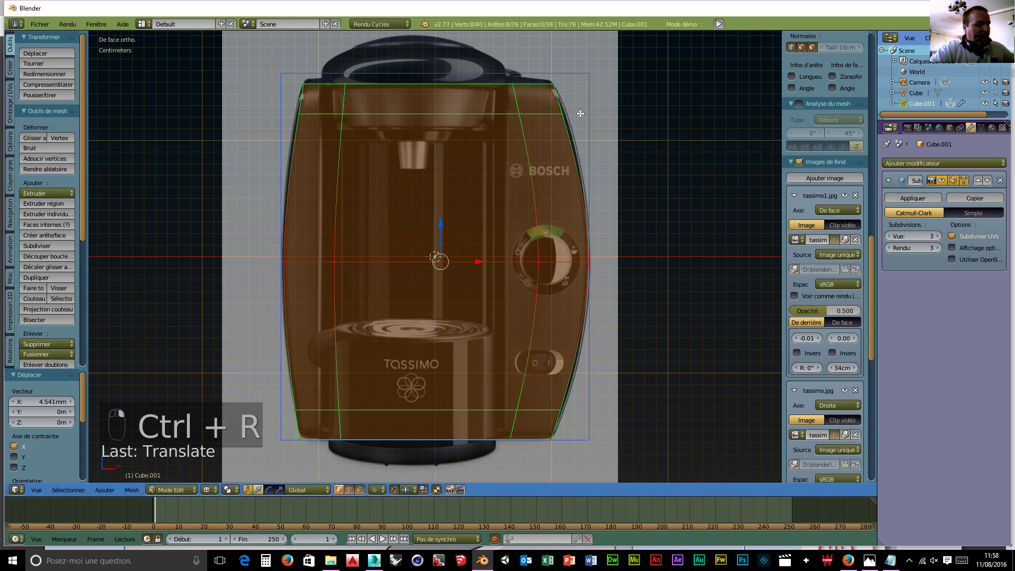
key(a)
key(b)
drag(581, 108, 281, 132)
key(s)
key(x)
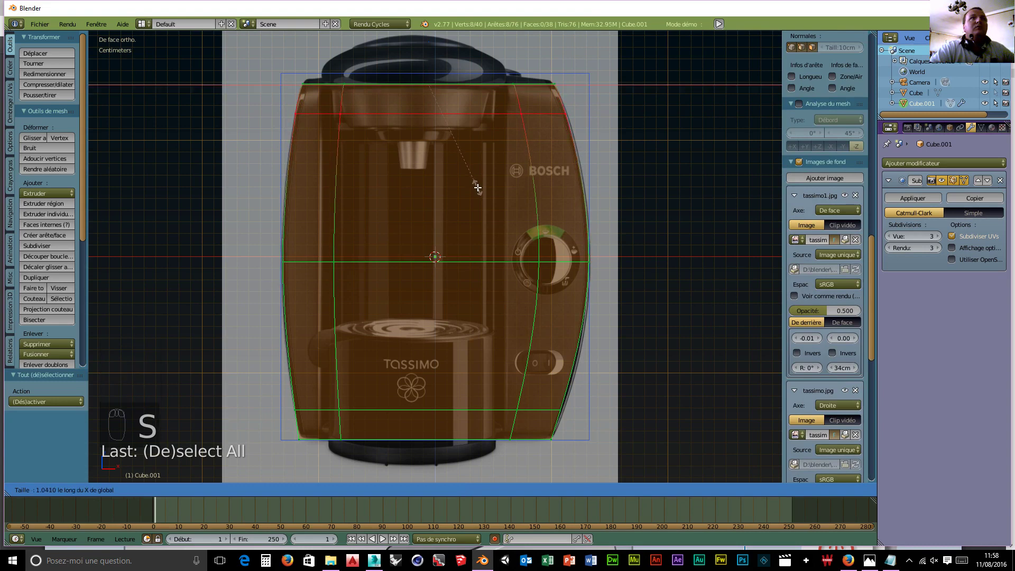
click(477, 187)
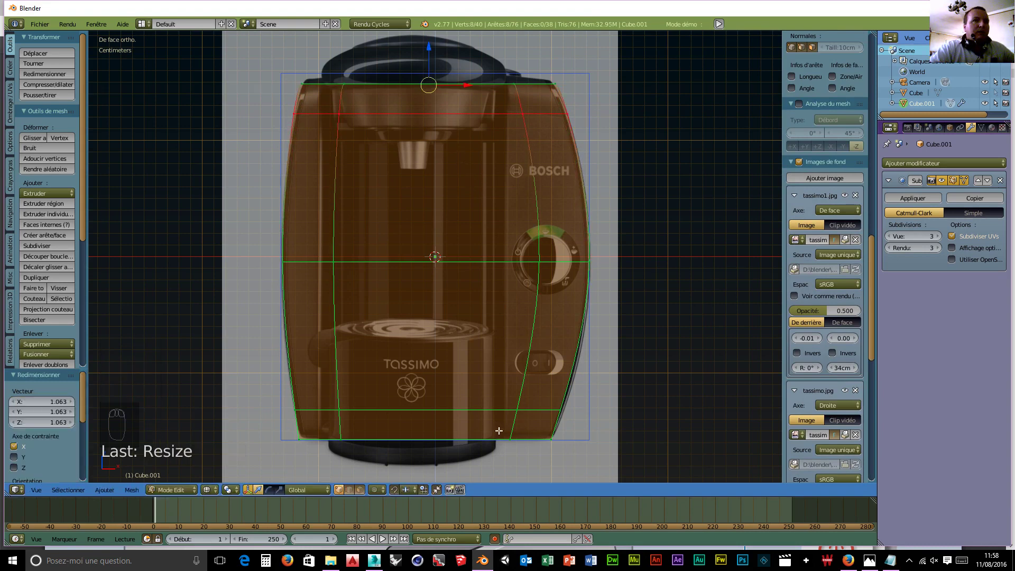
- Select the horizontal vertex loop near the body's bottom edge and move it 1.362 mm along X to fit the front image
key(ctrl+r)
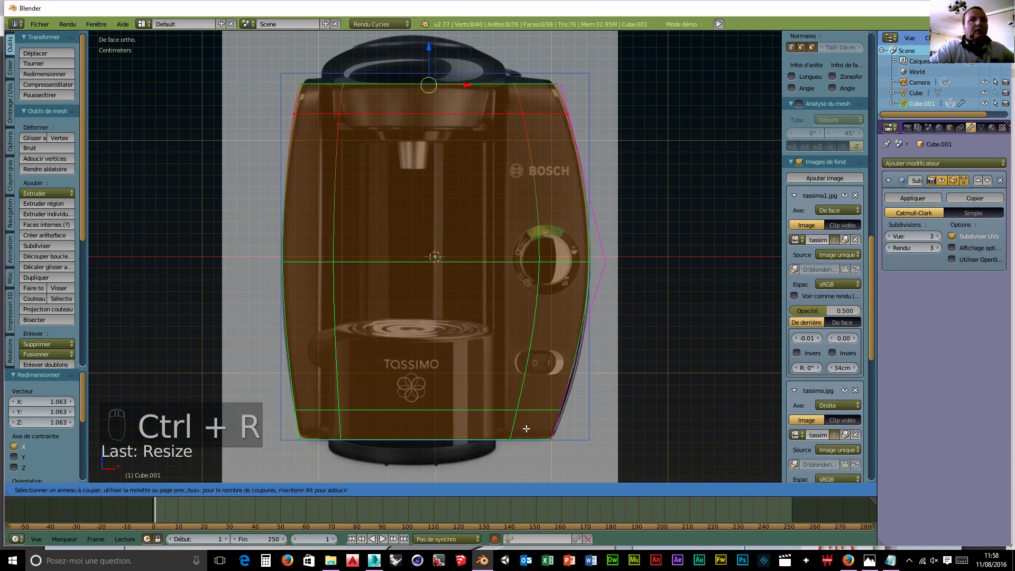
right_click(621, 411)
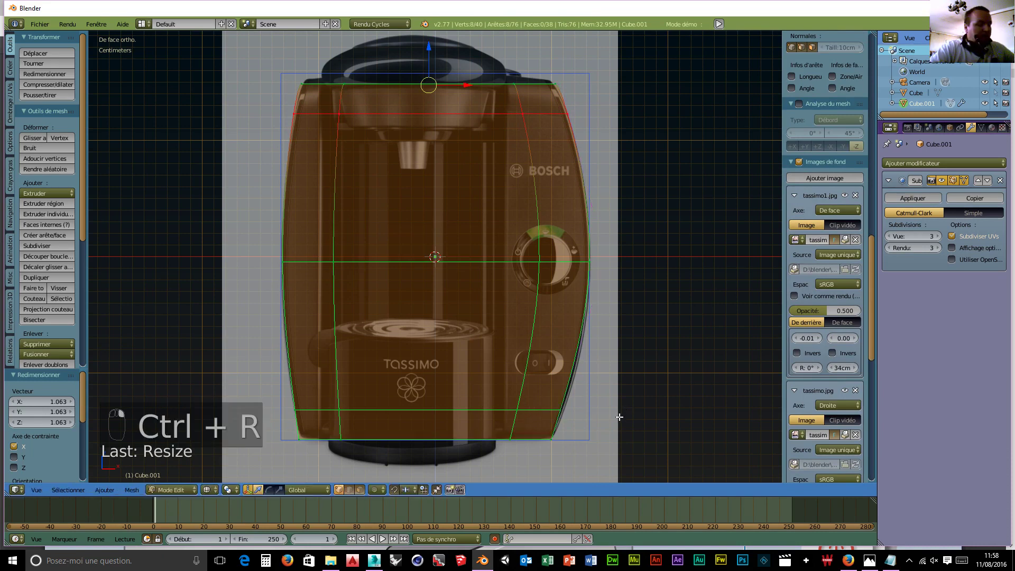
key(a)
key(b)
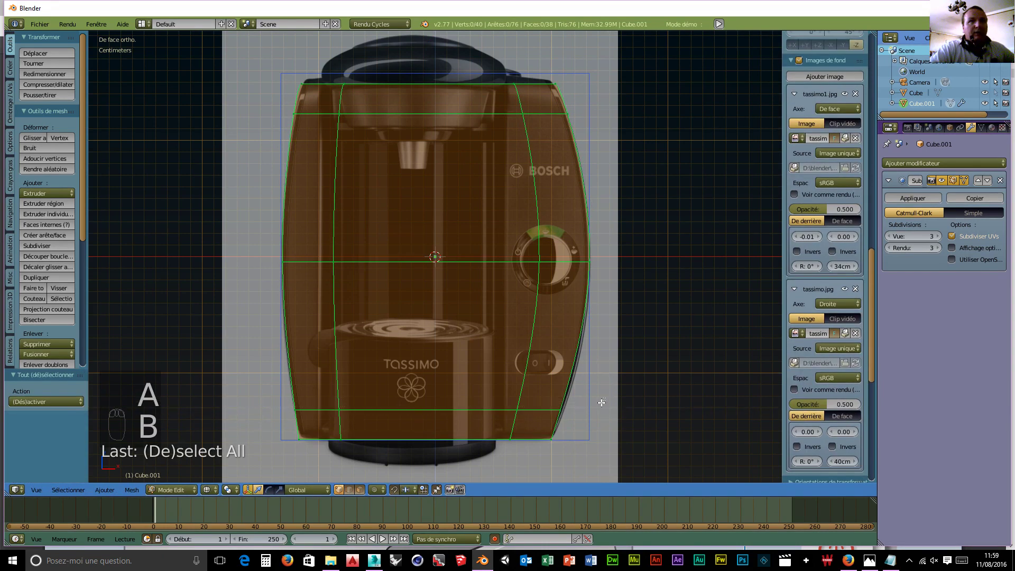
drag(601, 403, 276, 423)
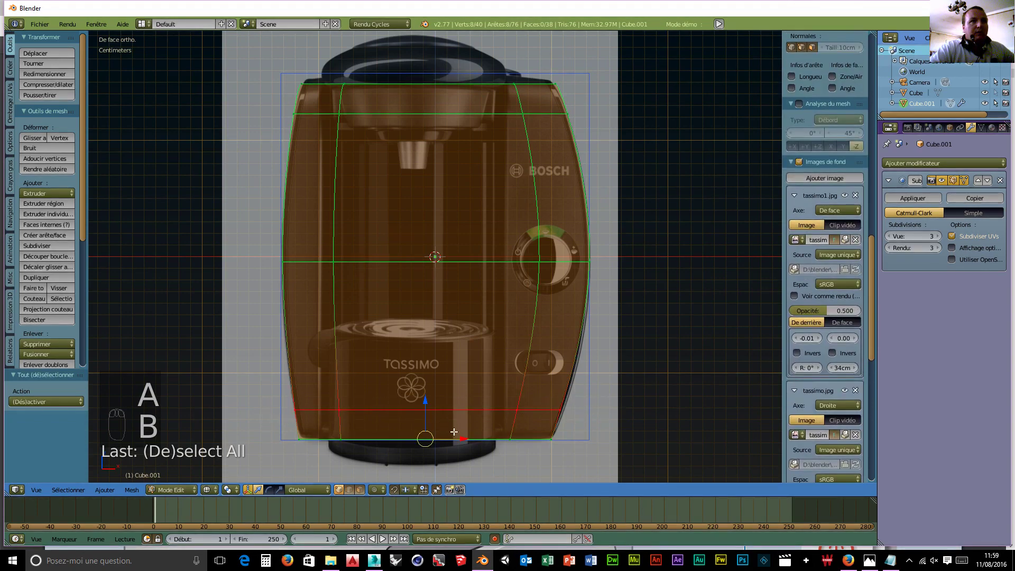
key(a)
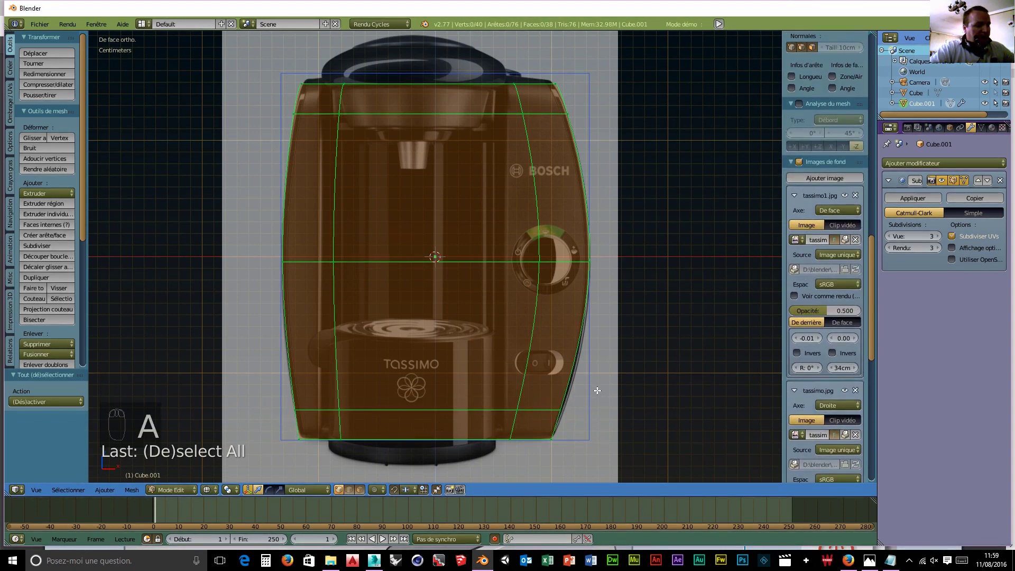
key(b)
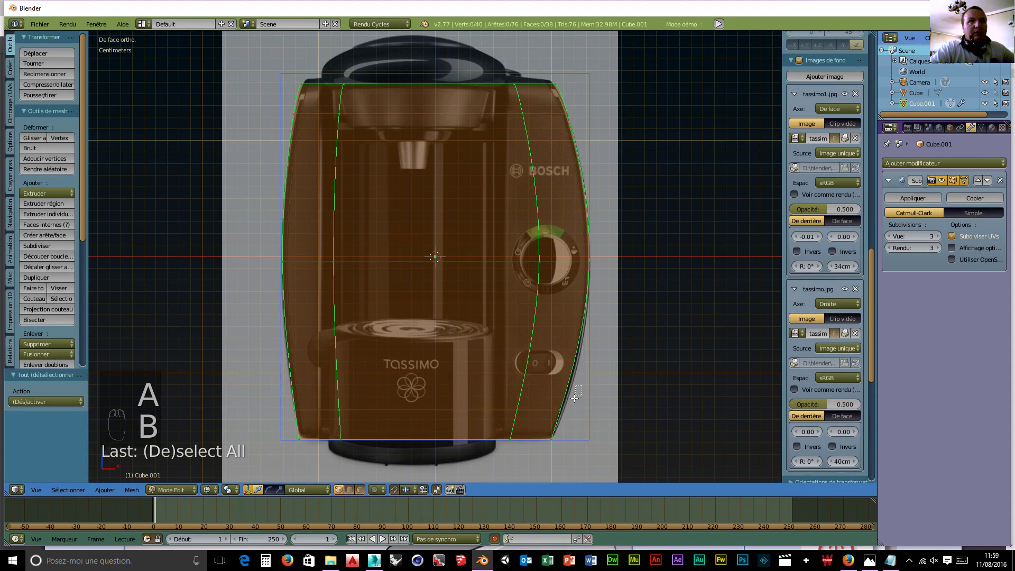
drag(582, 385, 263, 417)
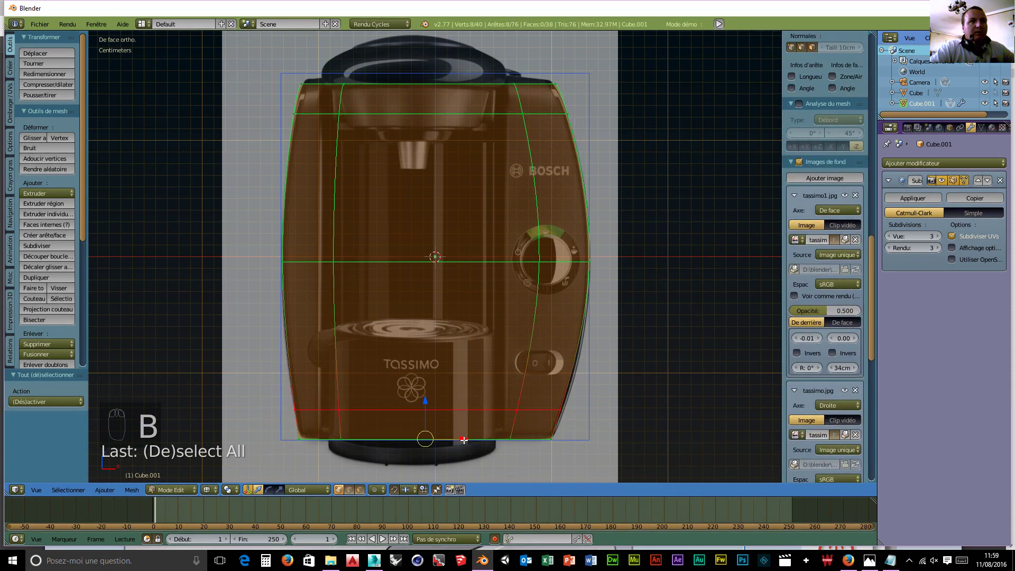
key(g)
key(x)
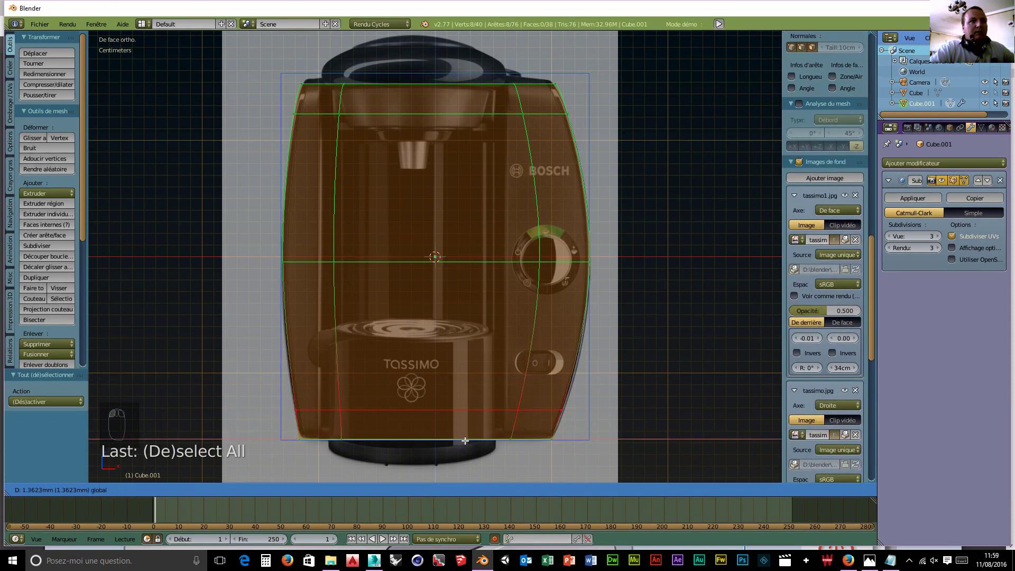
click(465, 441)
- Switch to edge selection and select the vertical edge loops on both flanks near the body's front
scroll(599, 366, down, 1)
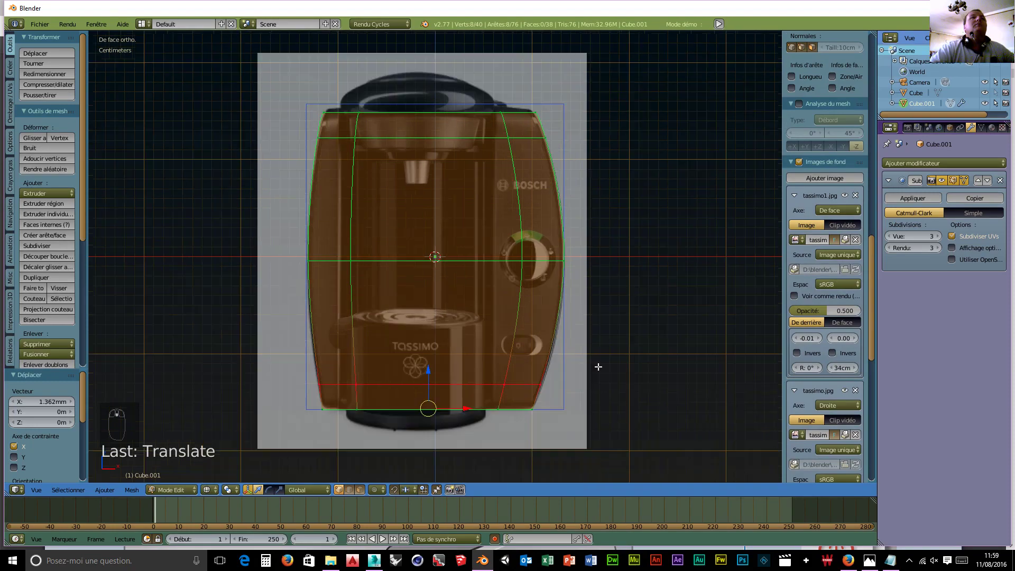
middle_drag(597, 367, 355, 367)
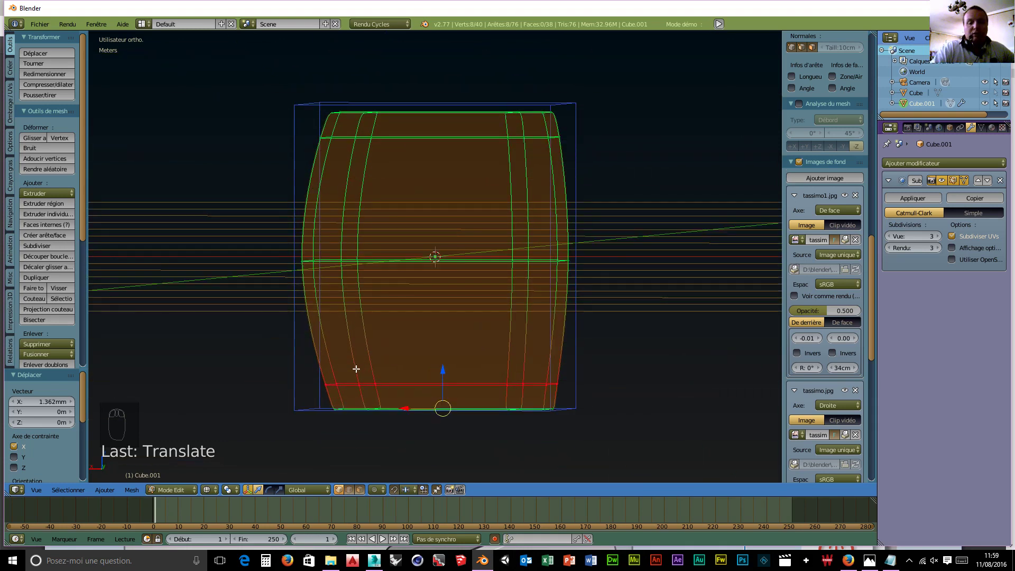
key(KP_3)
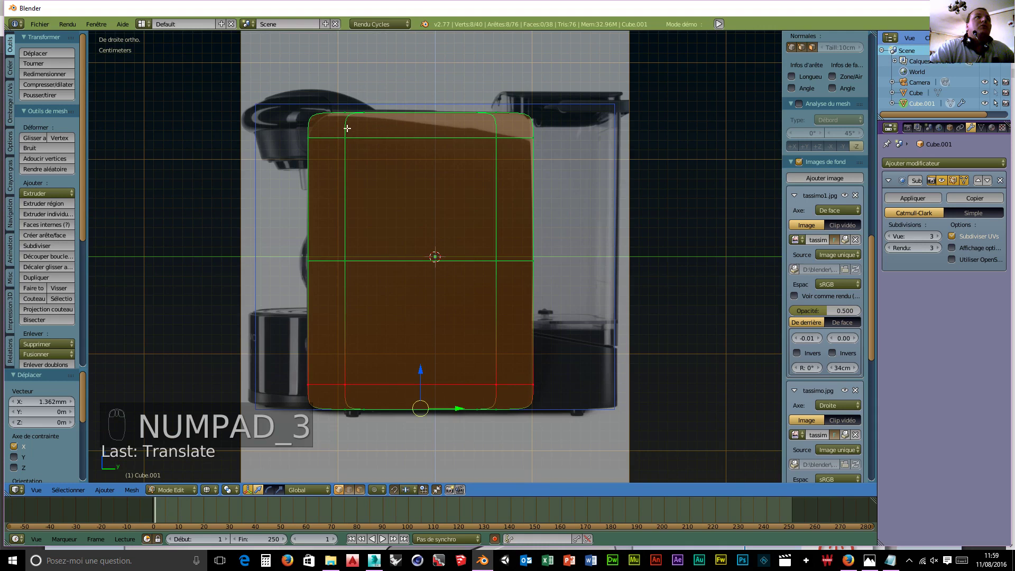
alt+right_click(344, 224)
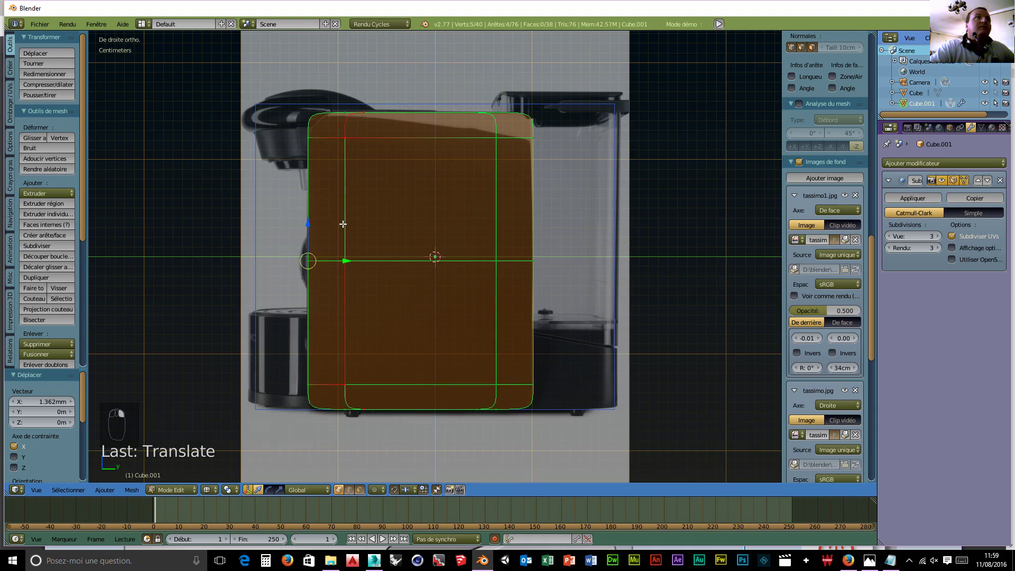
click(350, 491)
alt+right_click(346, 228)
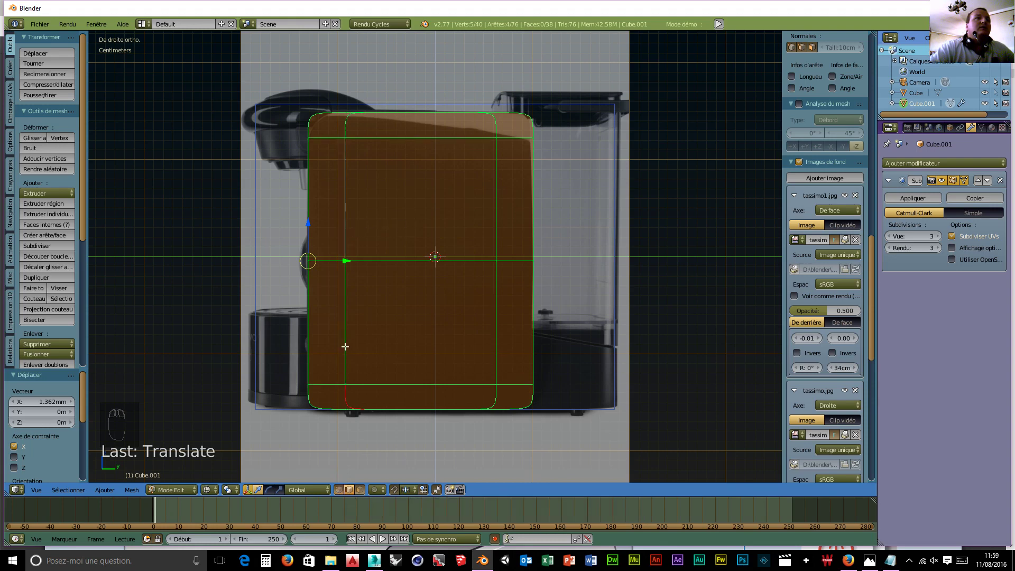
middle_drag(390, 345, 339, 250)
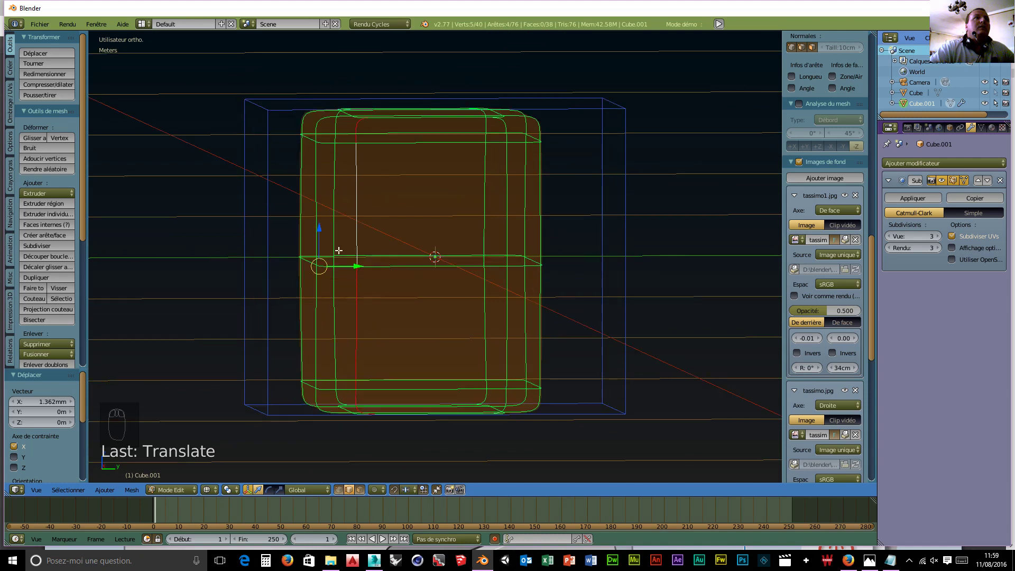
alt+shift+right_click(336, 215)
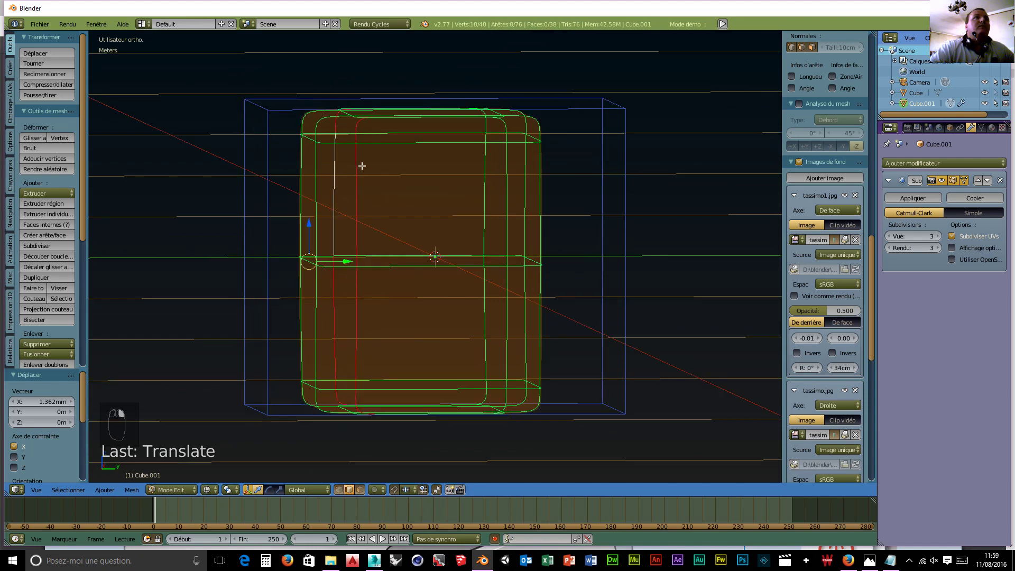
middle_drag(383, 191, 376, 180)
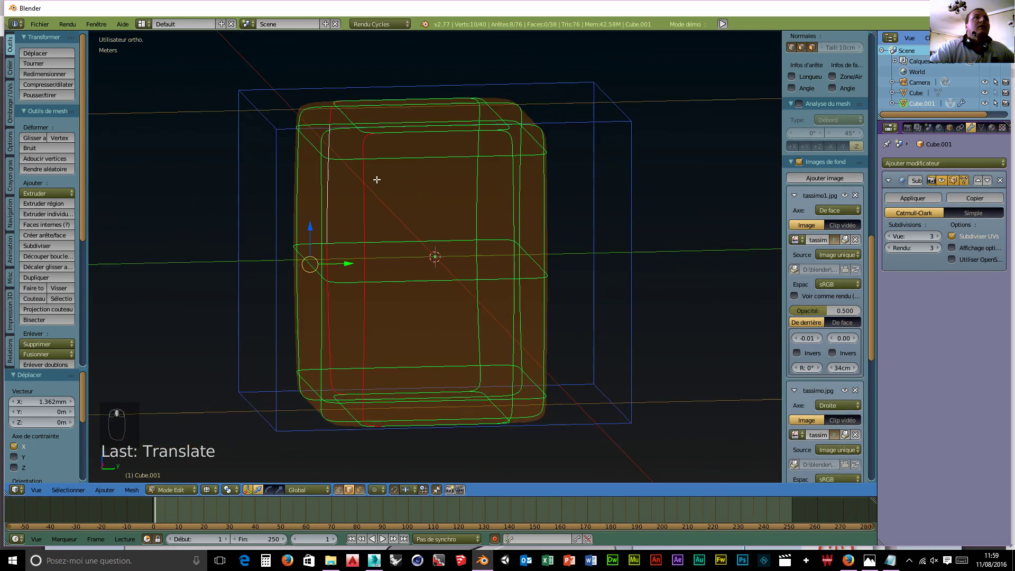
- Select the complete edge ring near the body's front, including top and bottom edges, and move it 2.343 cm along Y
alt+right_click(341, 109)
alt+shift+right_click(365, 179)
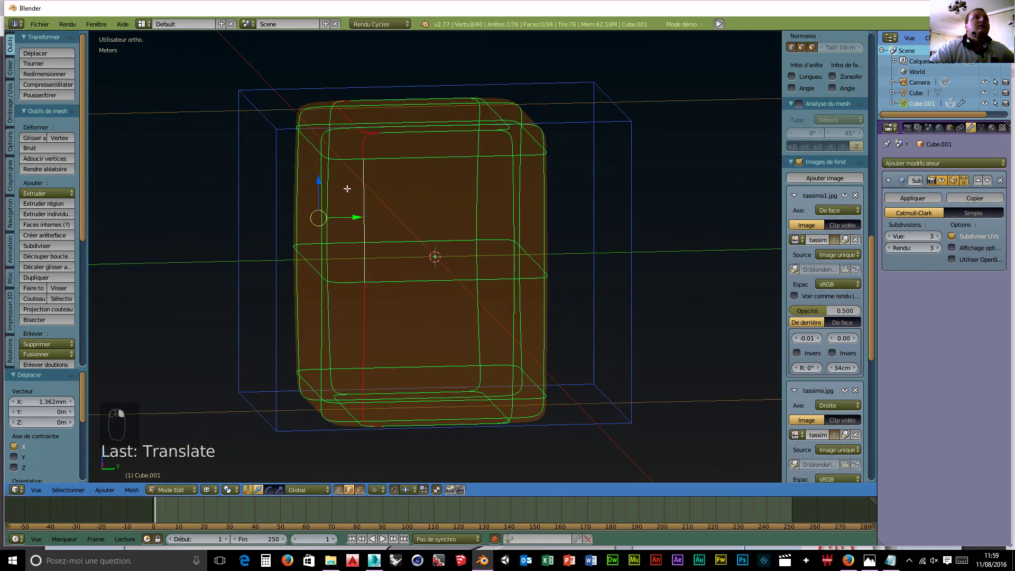
alt+shift+right_click(328, 195)
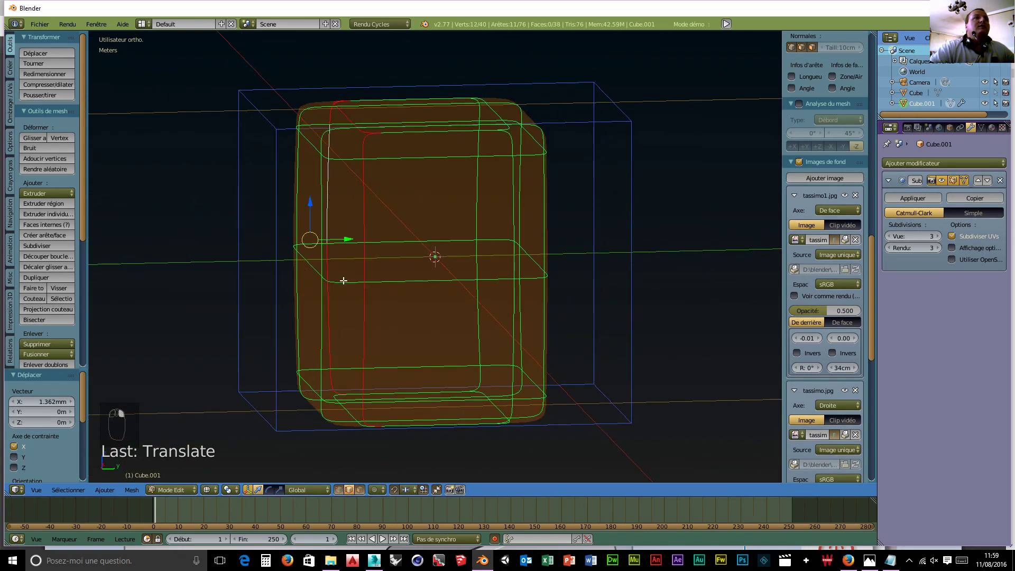
shift+right_click(351, 415)
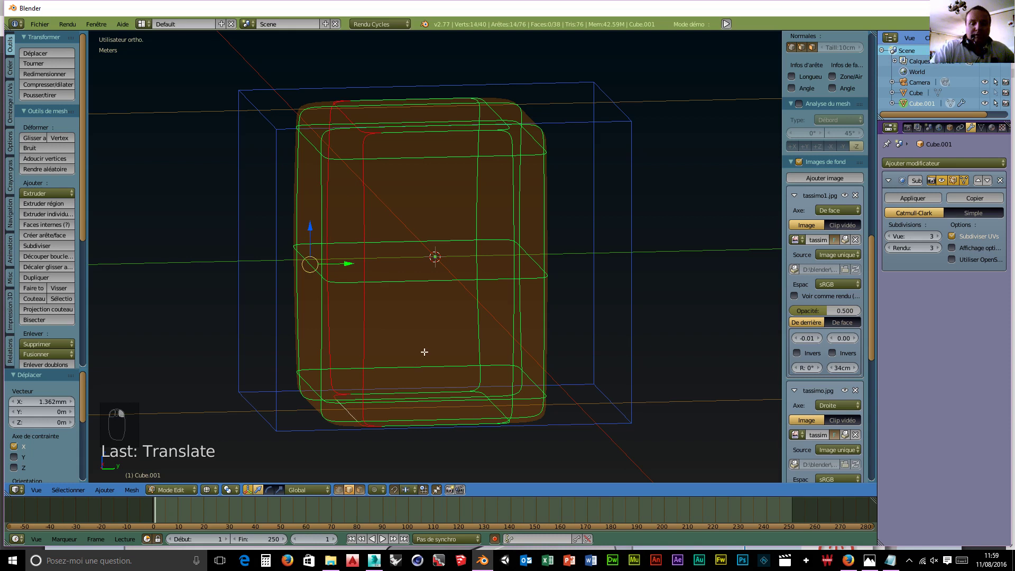
key(KP_3)
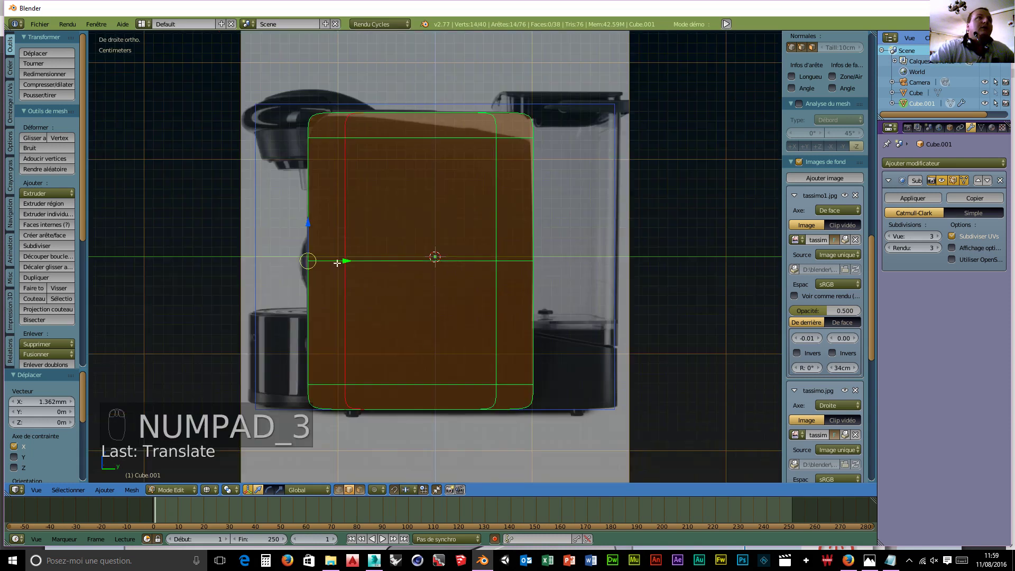
drag(342, 261, 367, 267)
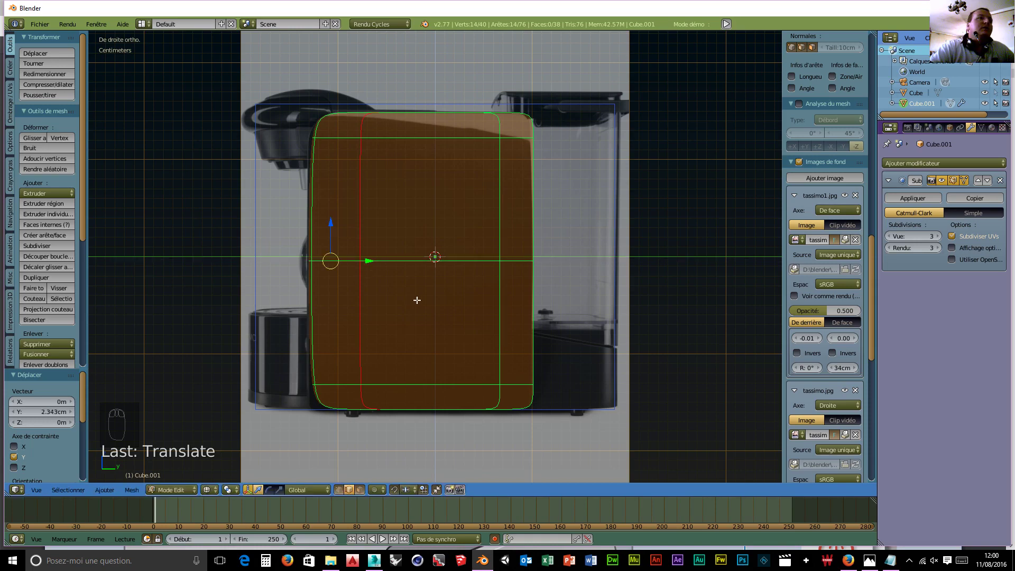
mouse_move(327, 295)
middle_down()
mouse_move(340, 298)
mouse_move(328, 297)
middle_up()
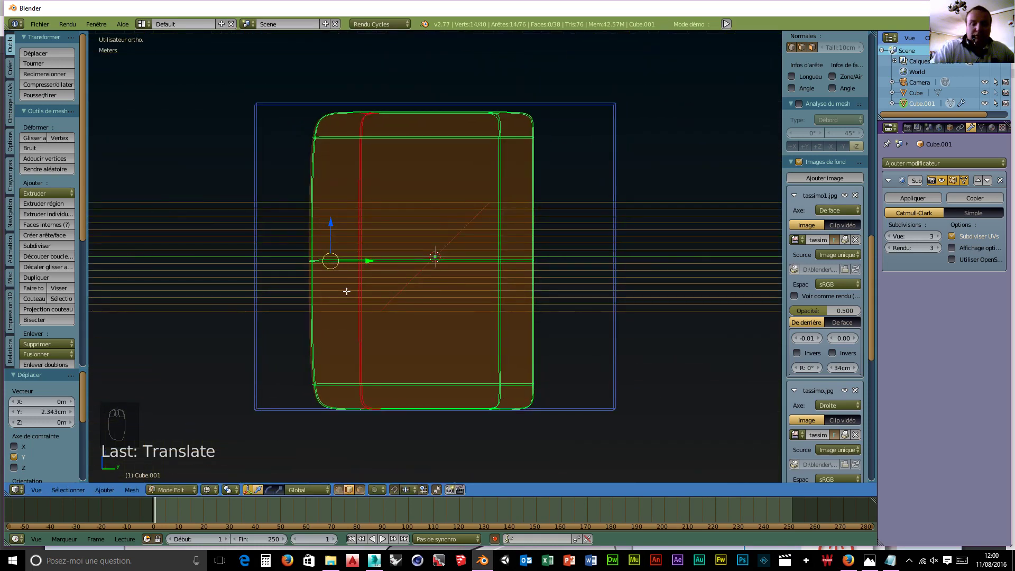
key(KP_3)
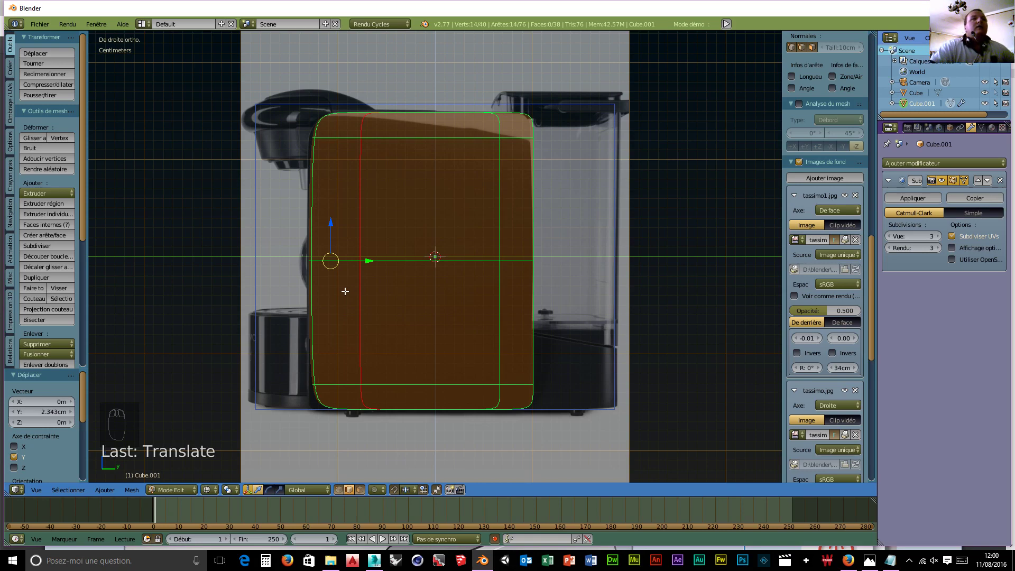
middle_drag(347, 292, 565, 444)
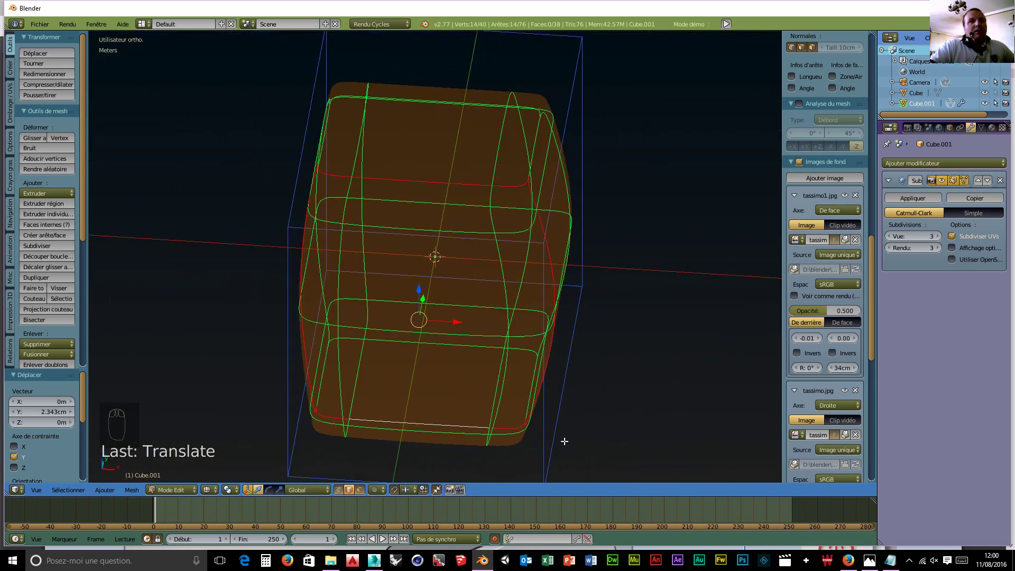
- Return to Object mode in the right-side view and add a cylinder with 64 vertices
key(KP_3)
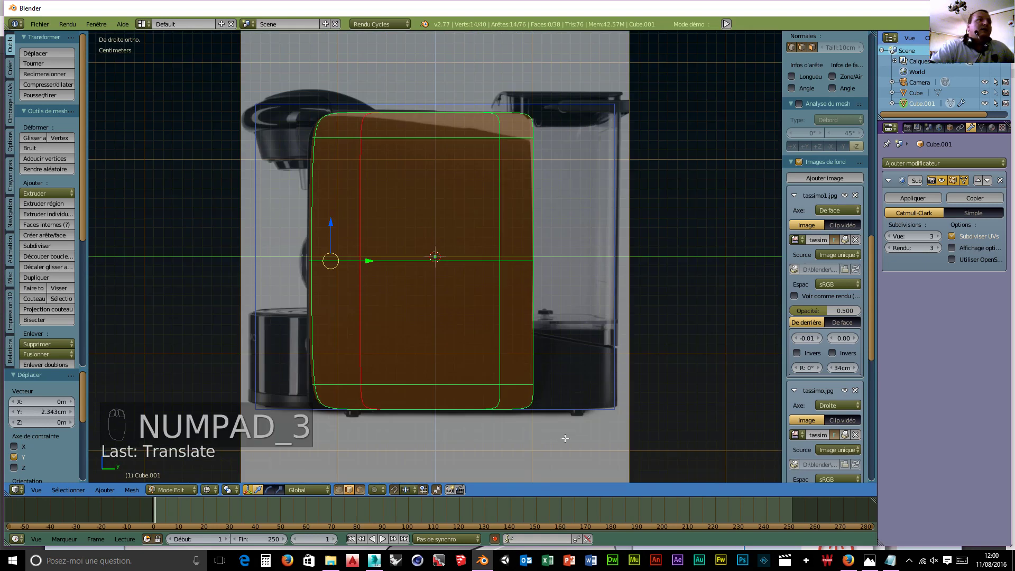
click(190, 488)
click(170, 477)
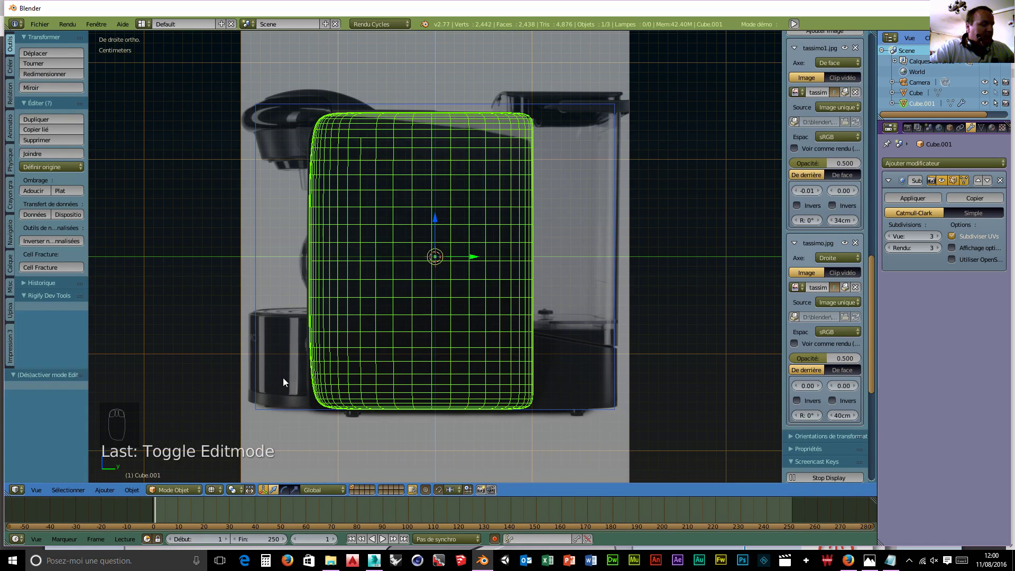
key(shift+a)
mouse_move(285, 360)
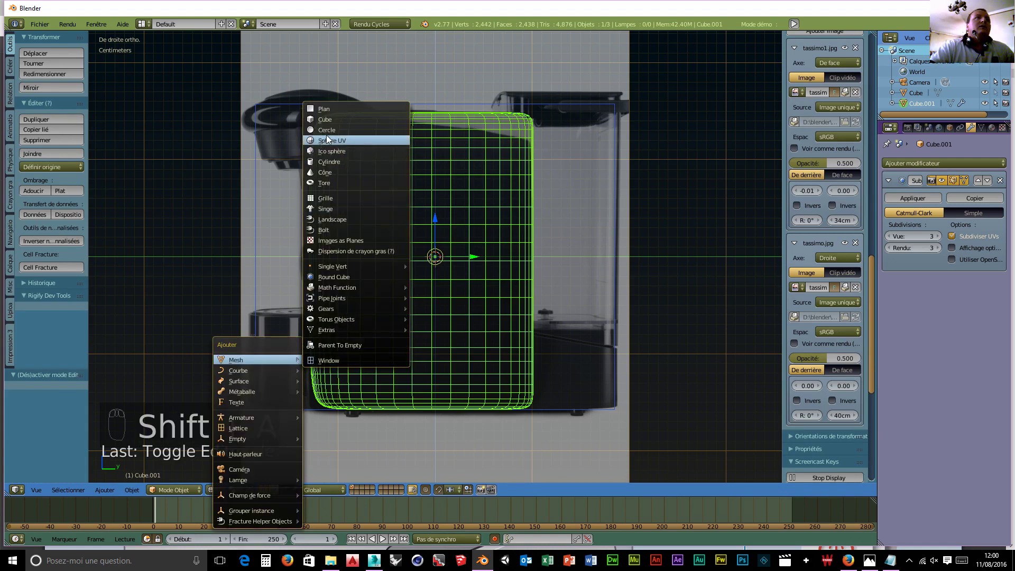
click(341, 161)
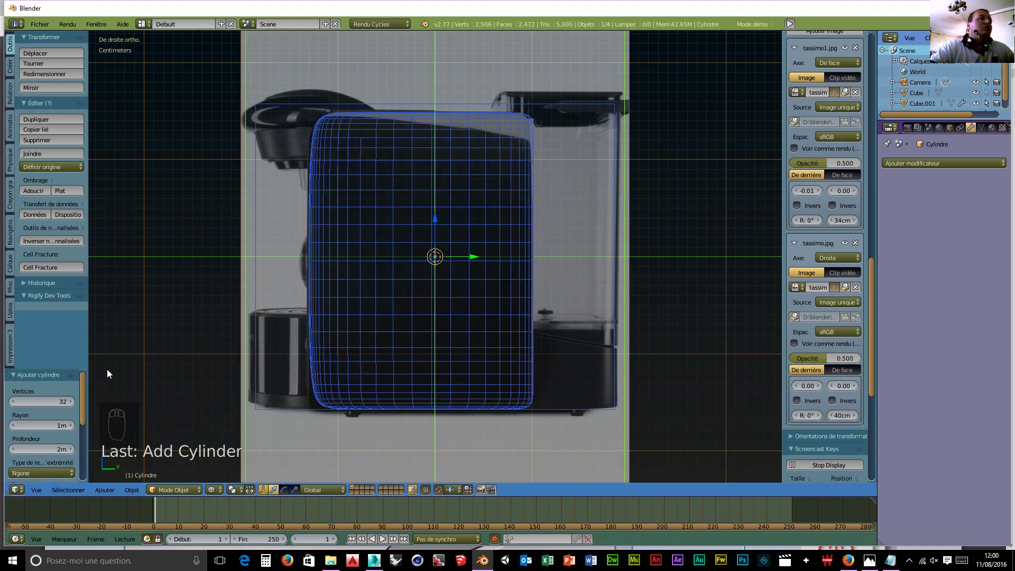
click(58, 400)
text(6)
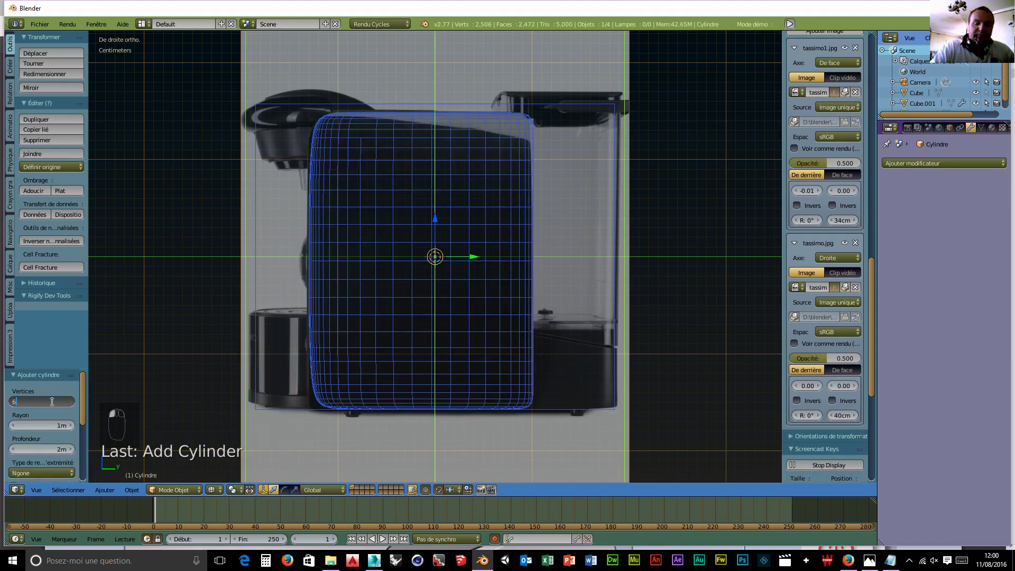
text(4)
key(Return)
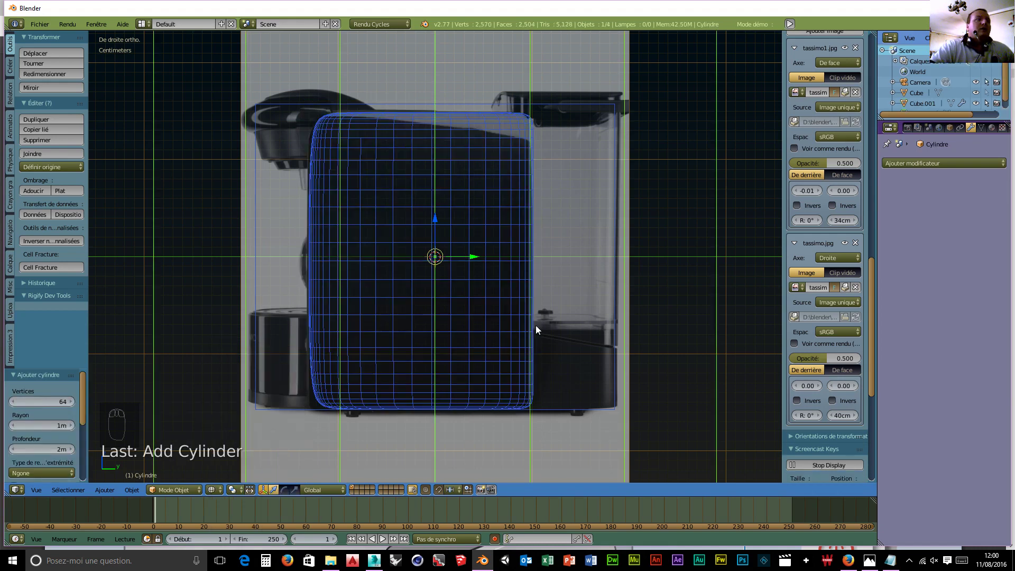
- Scale the cylinder by 0.174 and move it forward and down toward the cup stand in the side image
key(s)
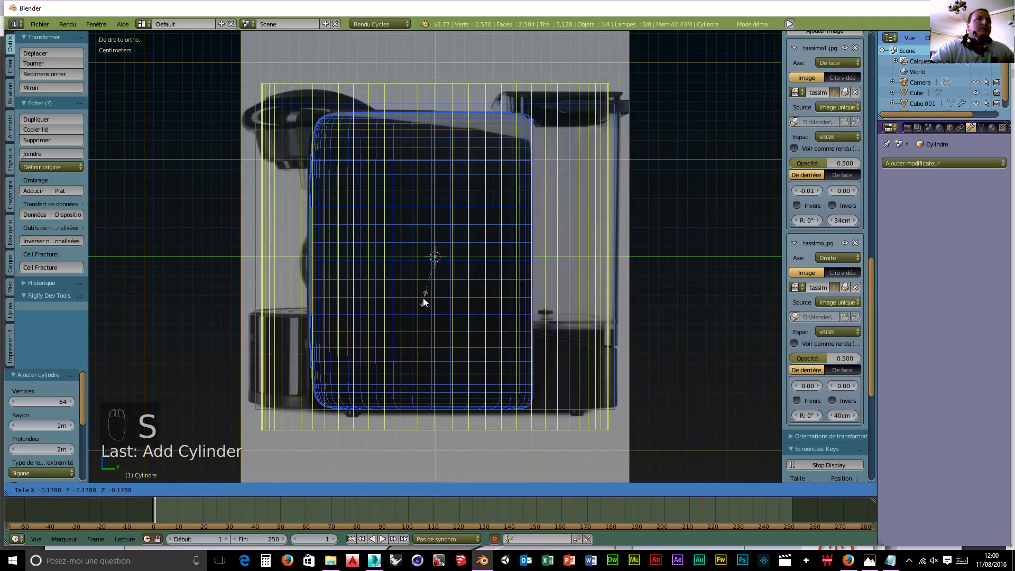
click(413, 291)
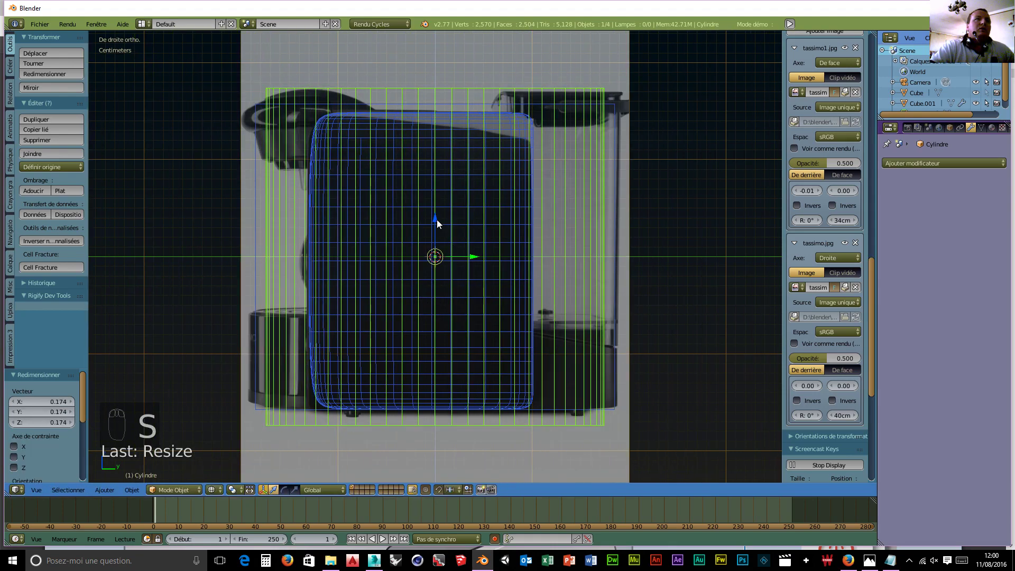
drag(437, 220, 417, 307)
drag(473, 345, 331, 337)
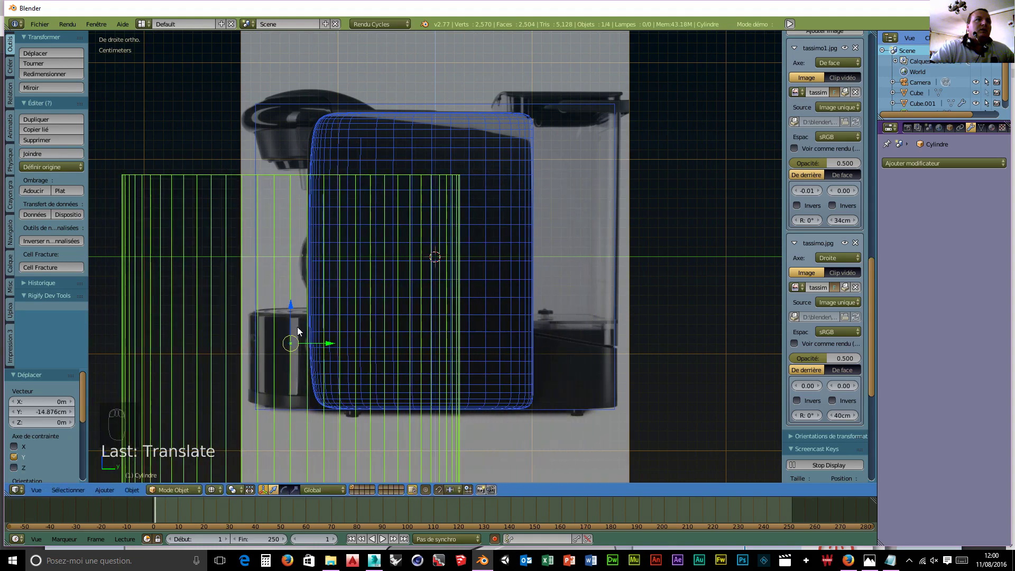
drag(291, 305, 285, 221)
drag(331, 257, 340, 258)
drag(306, 218, 293, 269)
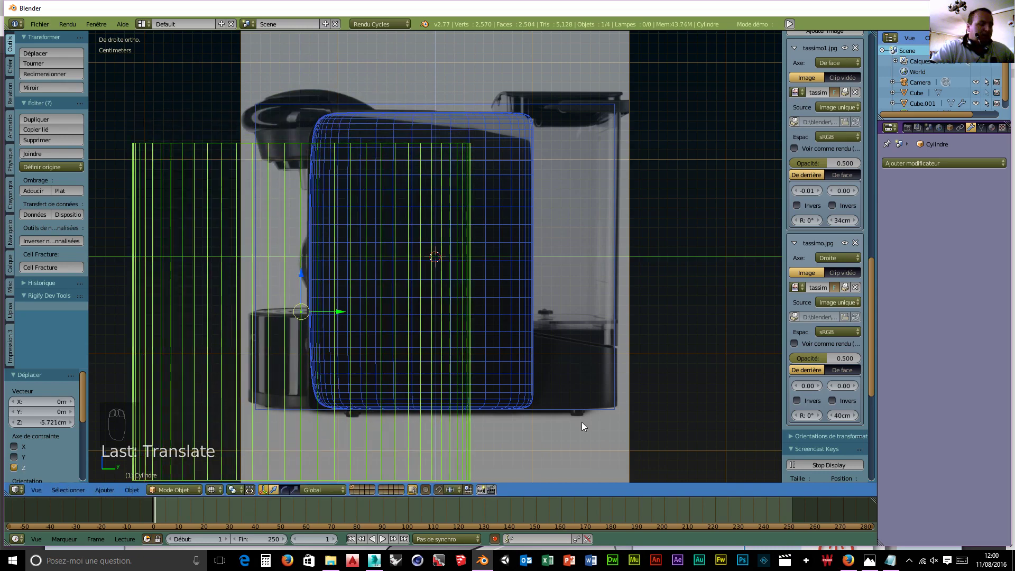
- Scale the cylinder by 0.312 and move it -5.231 cm along Z to fit the cup stand
key(s)
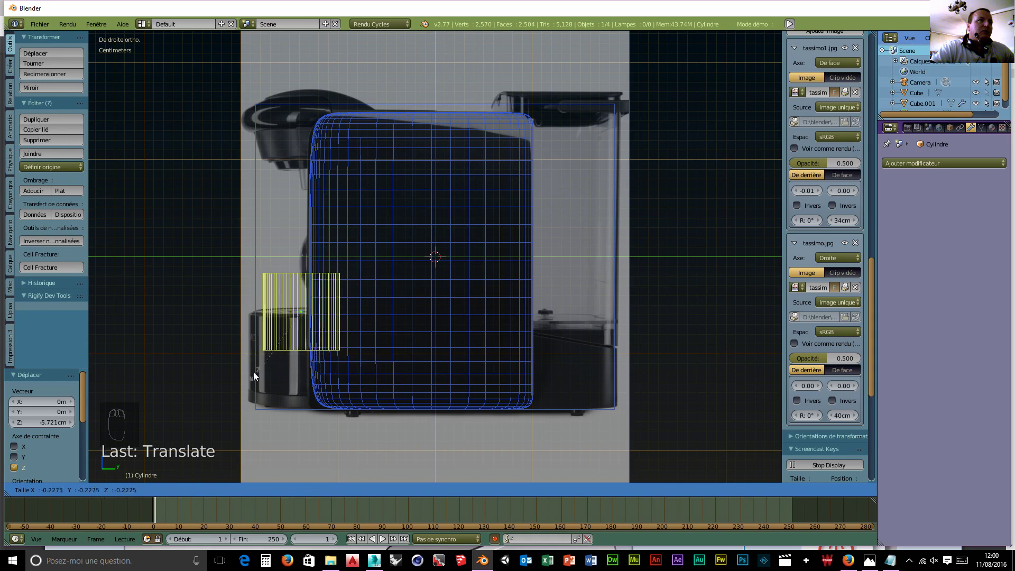
click(383, 378)
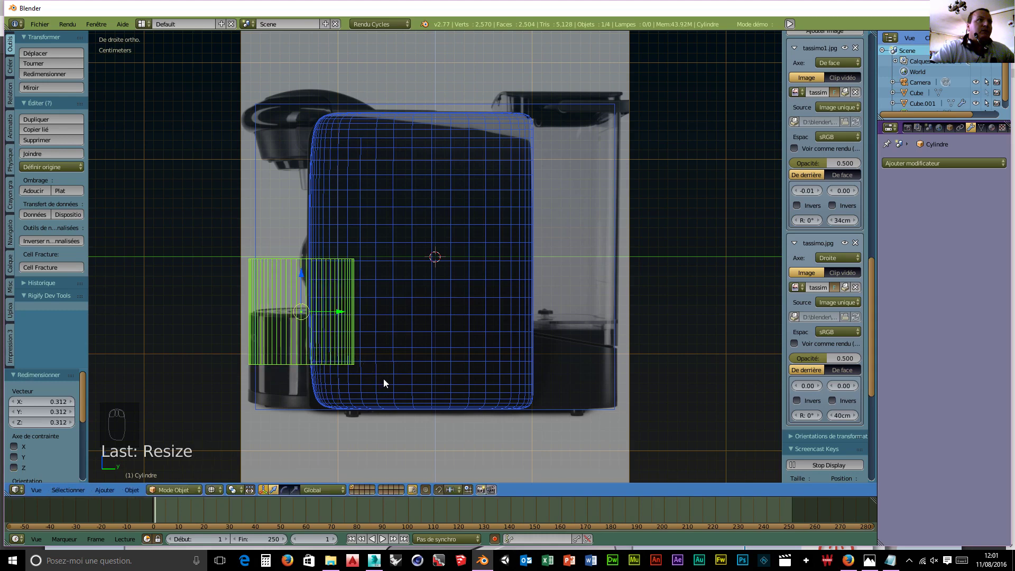
drag(302, 273, 294, 324)
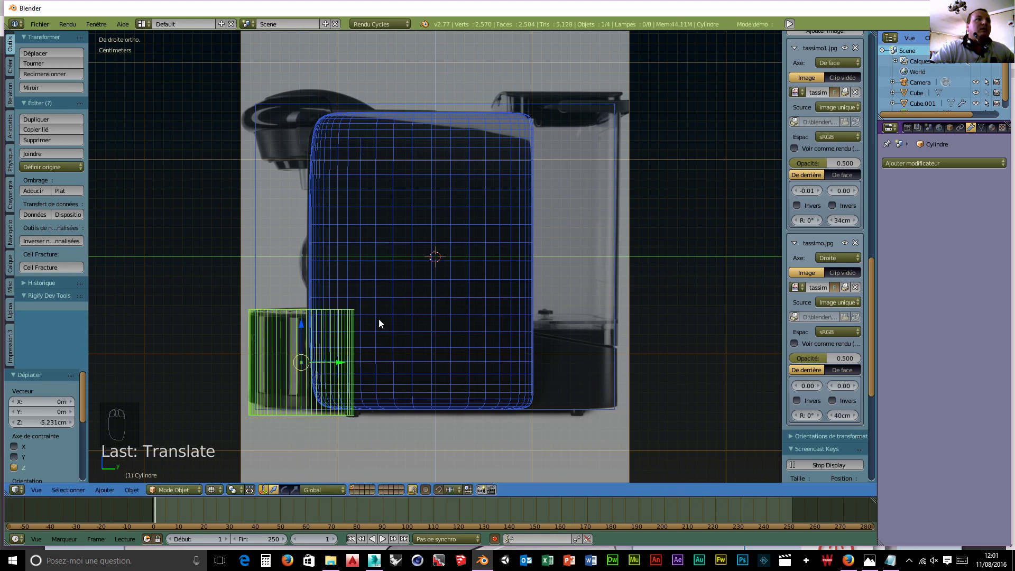
- Enter Edit mode with vertex selection and raise the cylinder's top vertices 23.431 cm along Z, above the machine's head
key(Tab)
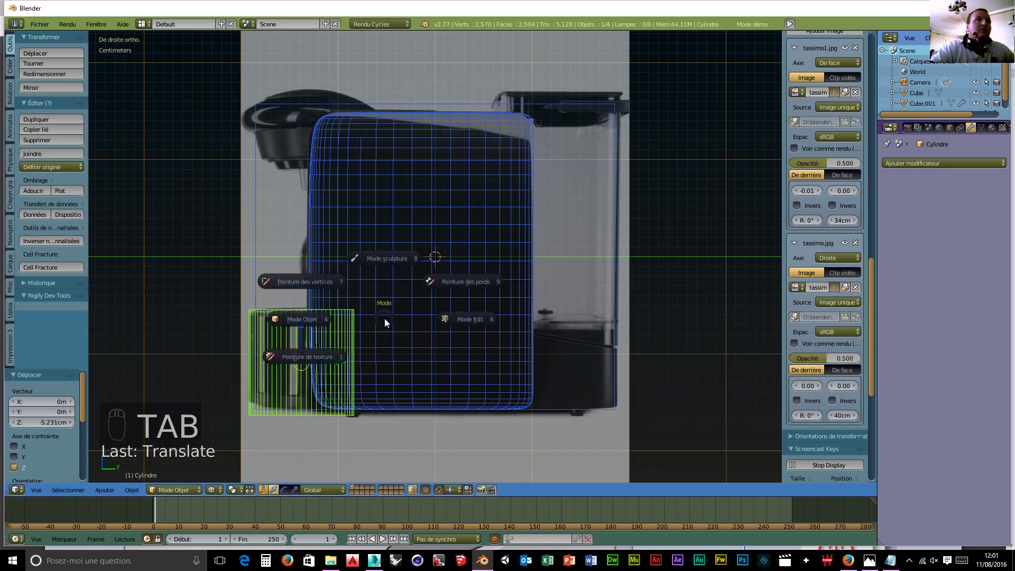
click(480, 318)
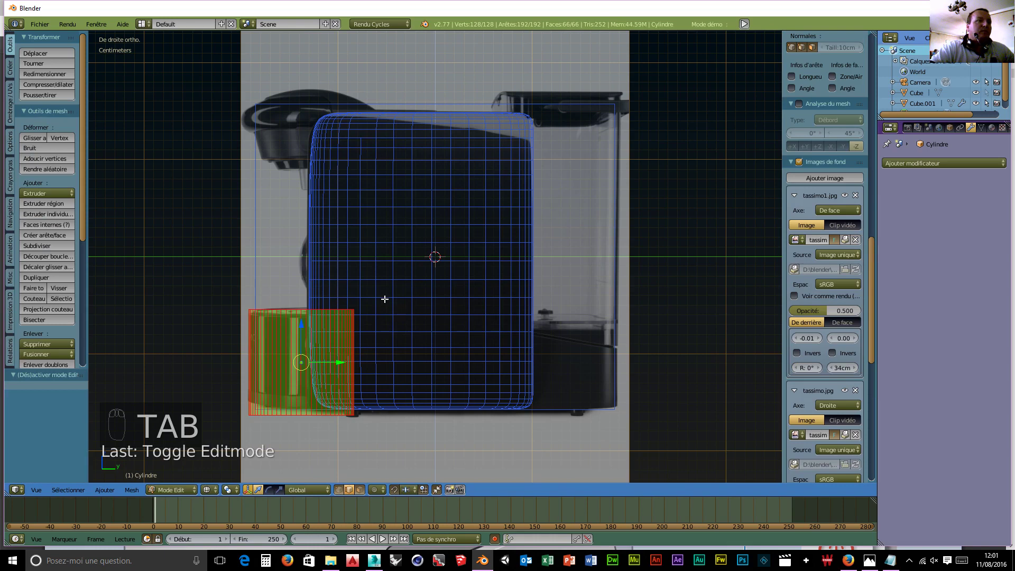
key(ctrl+Tab)
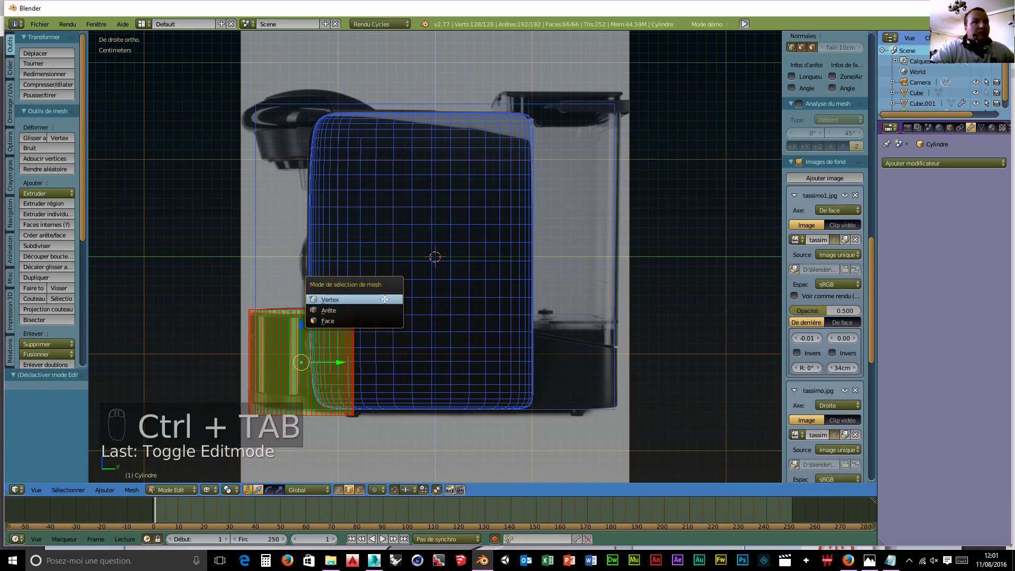
click(385, 299)
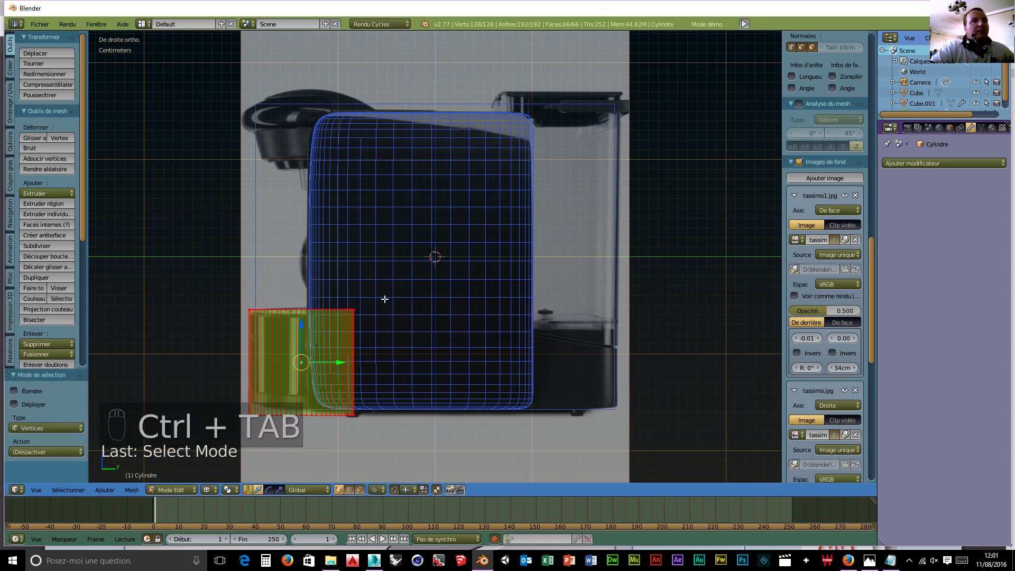
key(a)
key(b)
drag(387, 294, 225, 323)
drag(299, 276, 281, 47)
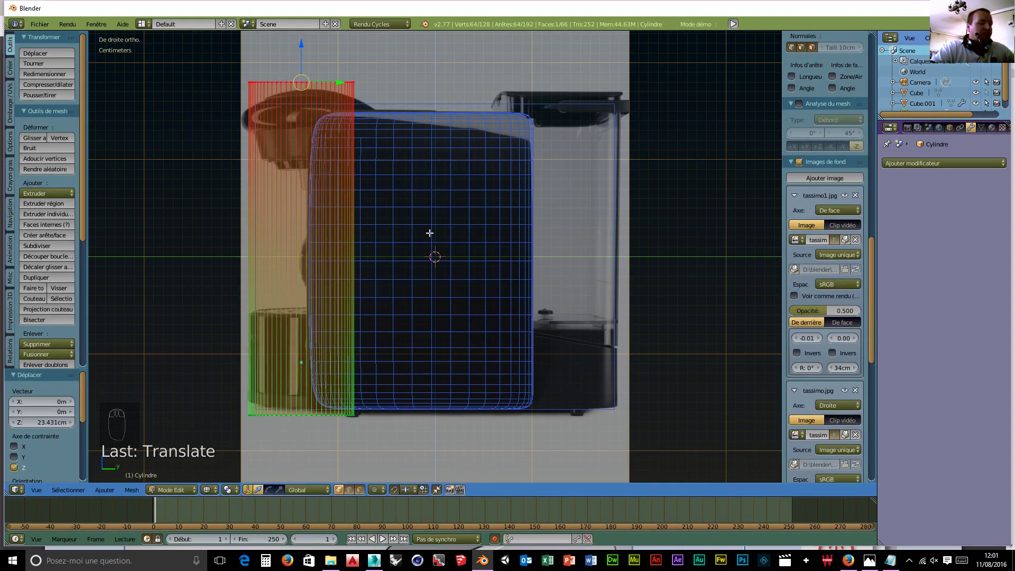
- Return to Object mode and duplicate the tall cylinder, placing the copy -17.927 cm along Y in front of the machine
key(Tab)
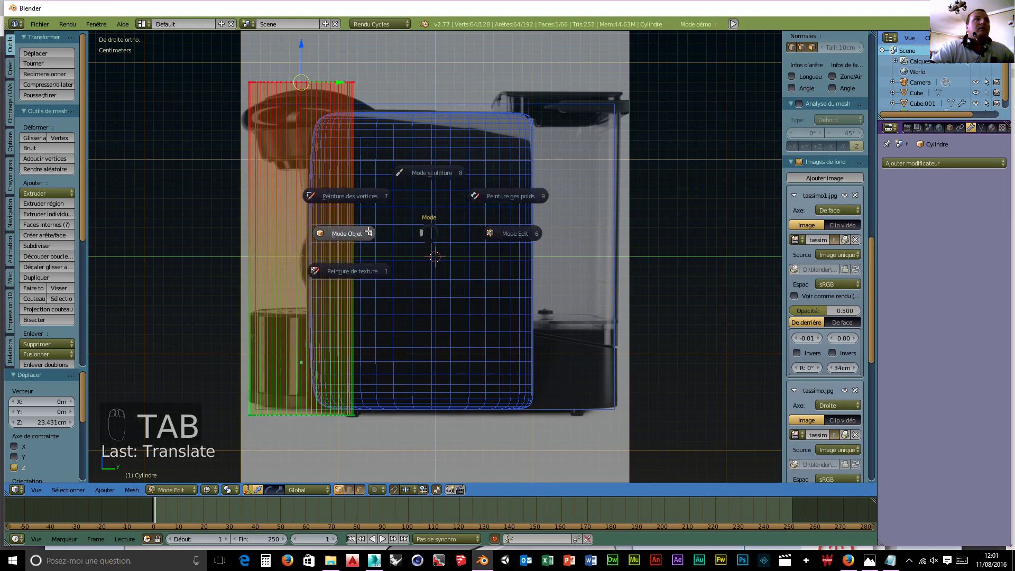
click(353, 234)
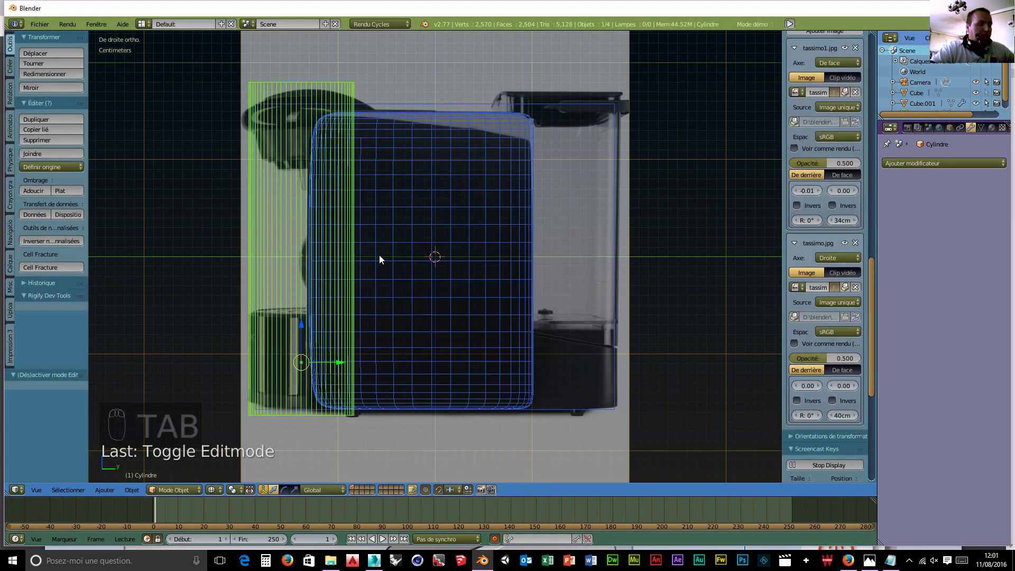
key(shift+d)
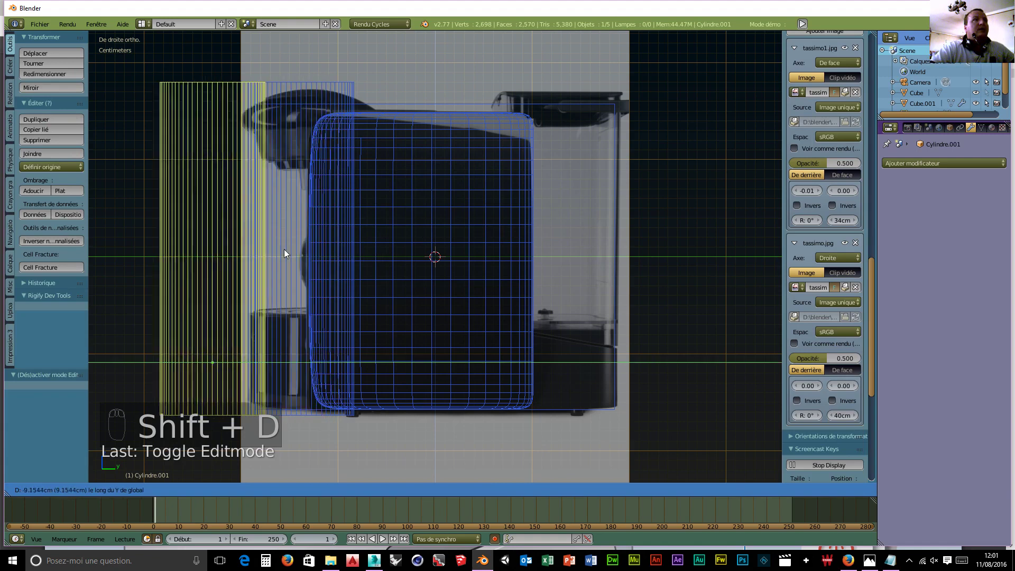
click(206, 255)
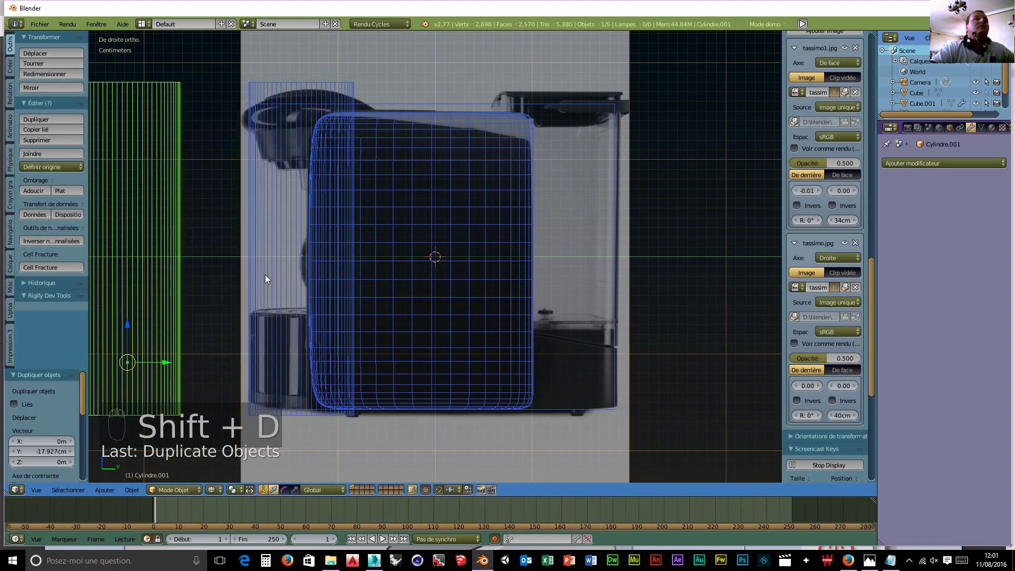
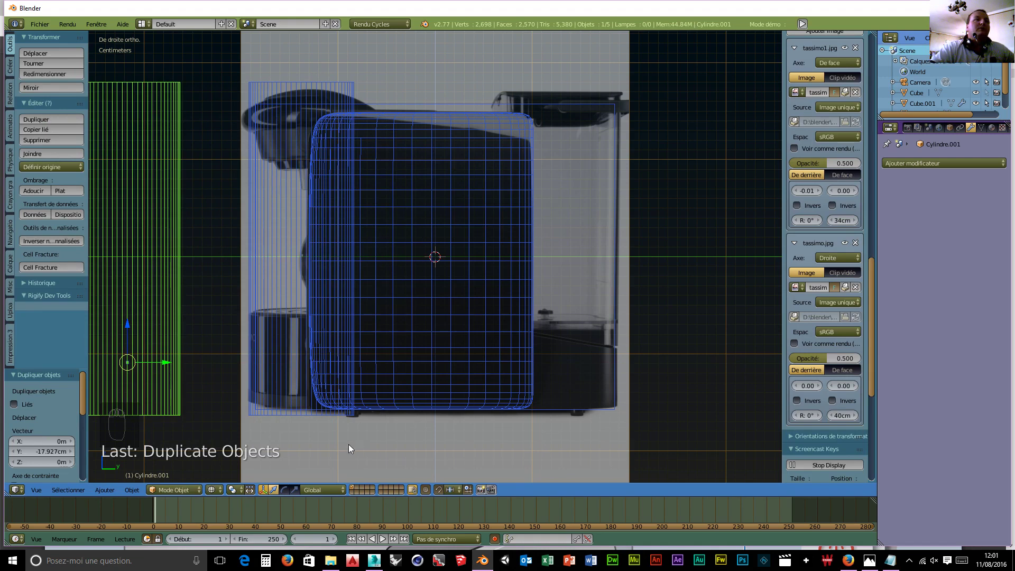
- Apply the main body's Subdivision Surface modifier, then subtract the original tall cylinder from the body with an applied Boolean Difference modifier
right_click(432, 221)
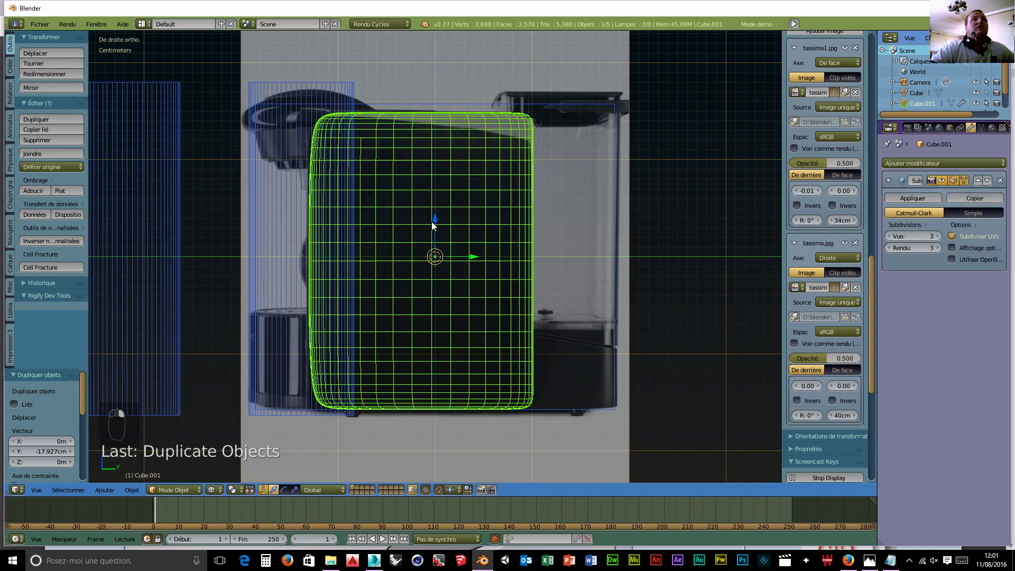
click(916, 198)
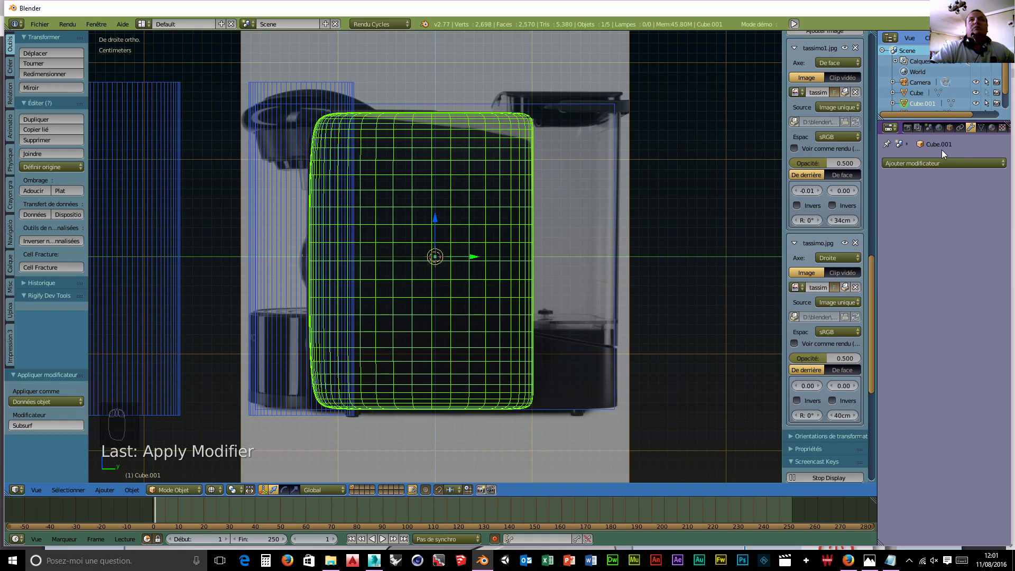
click(931, 163)
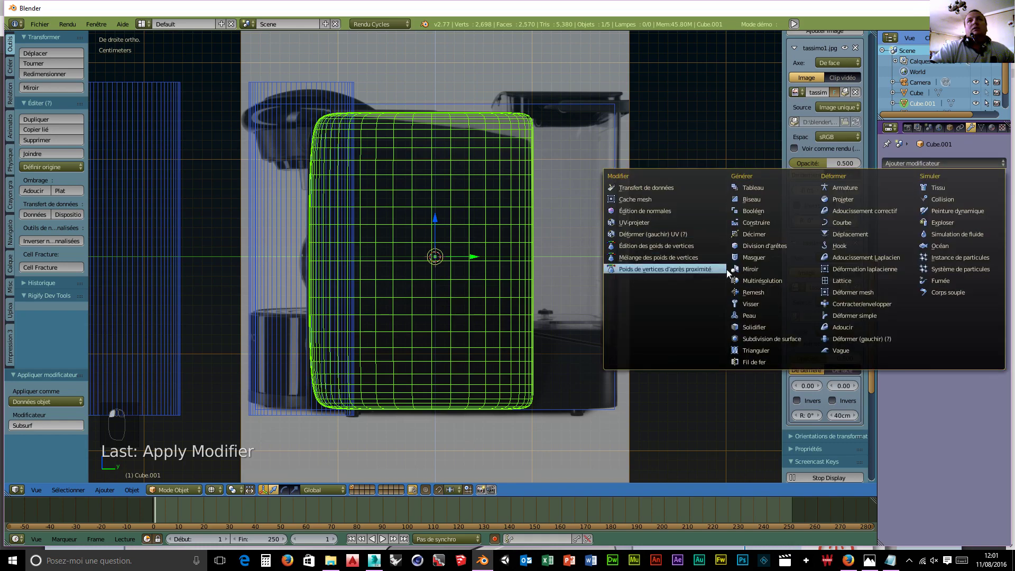
click(757, 214)
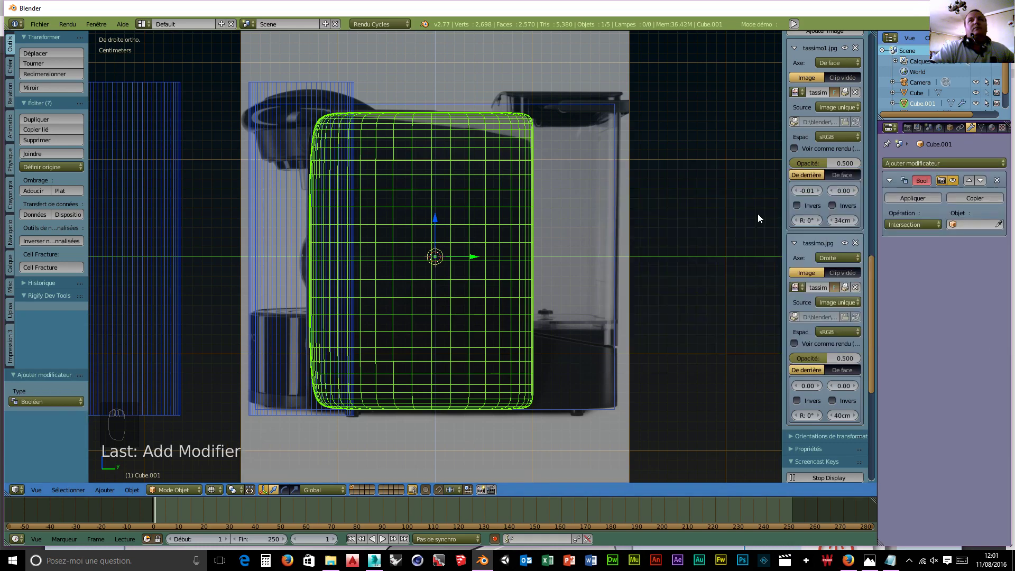
click(1000, 224)
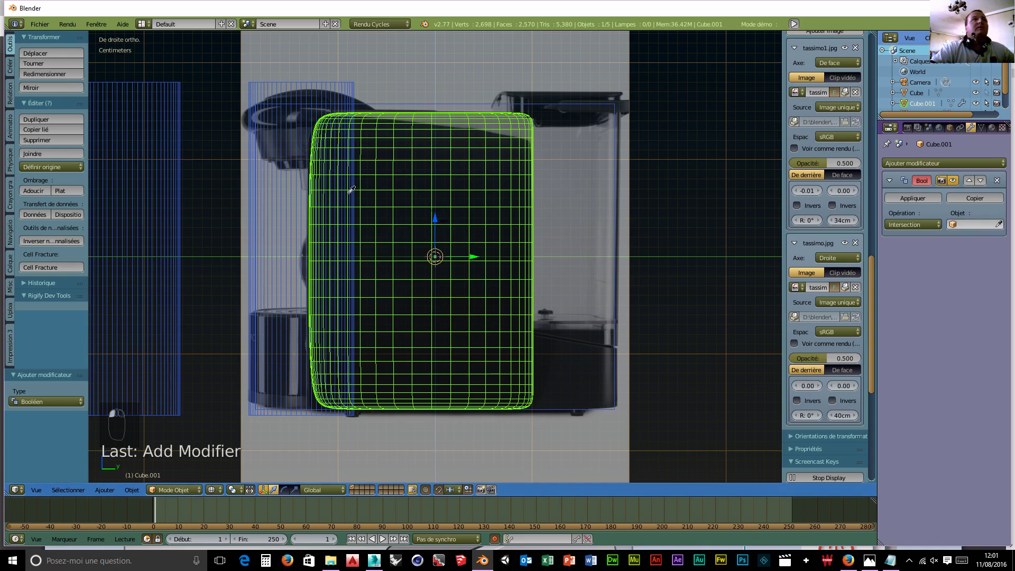
click(294, 87)
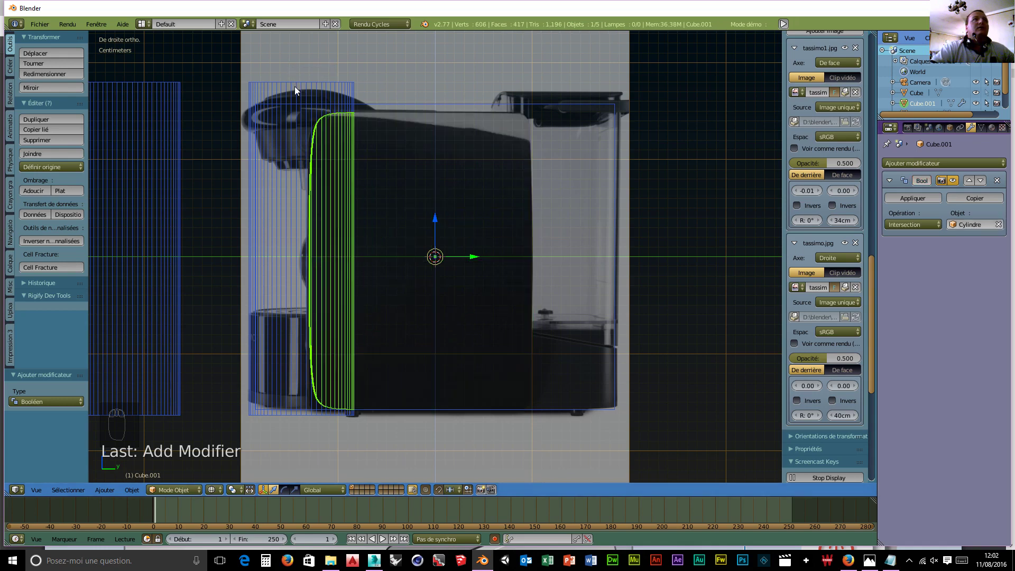
click(915, 225)
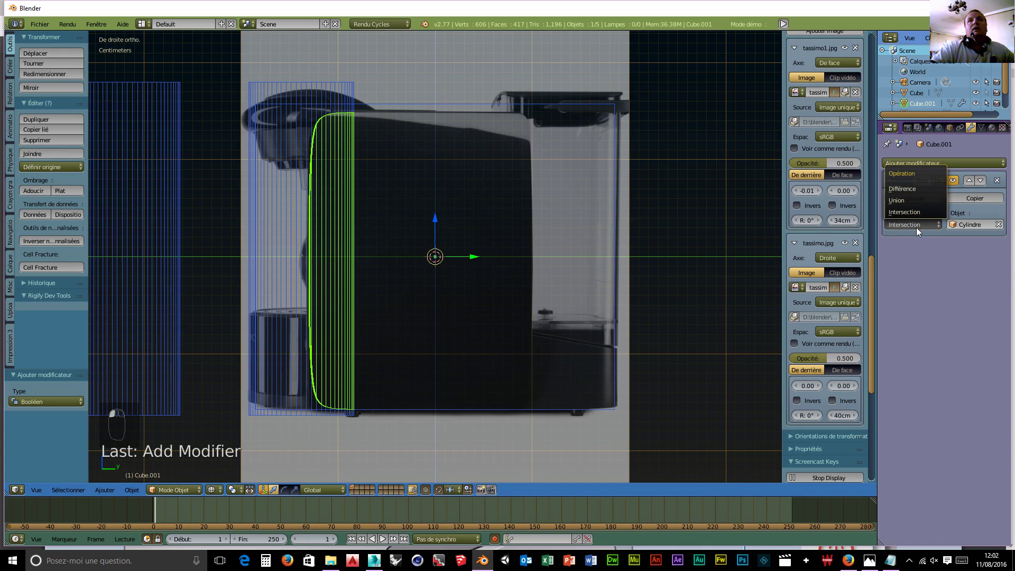
click(906, 192)
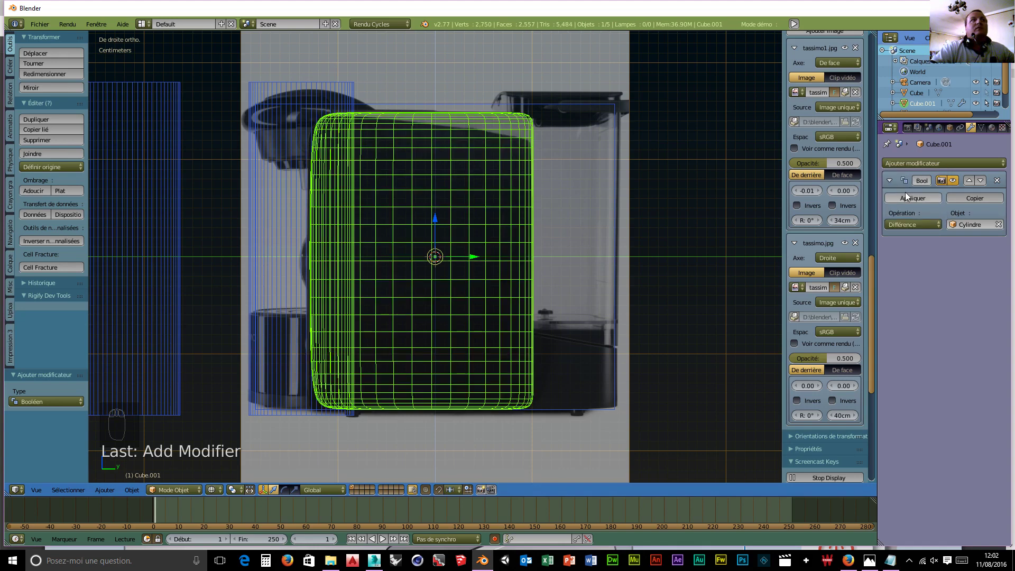
click(914, 198)
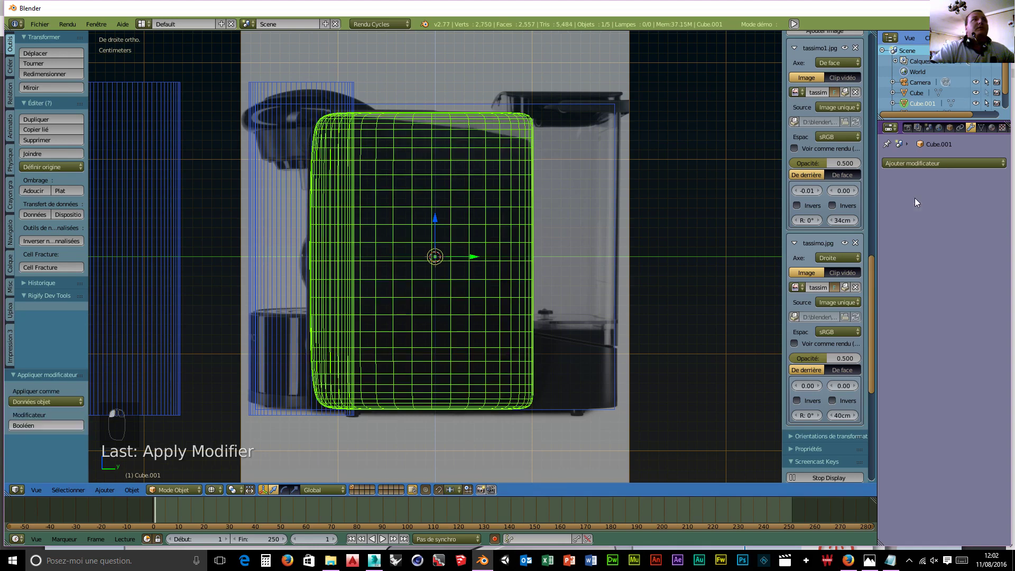
- Delete the original tall cylinder that overlaps the front of the main body
right_click(312, 91)
key(Delete)
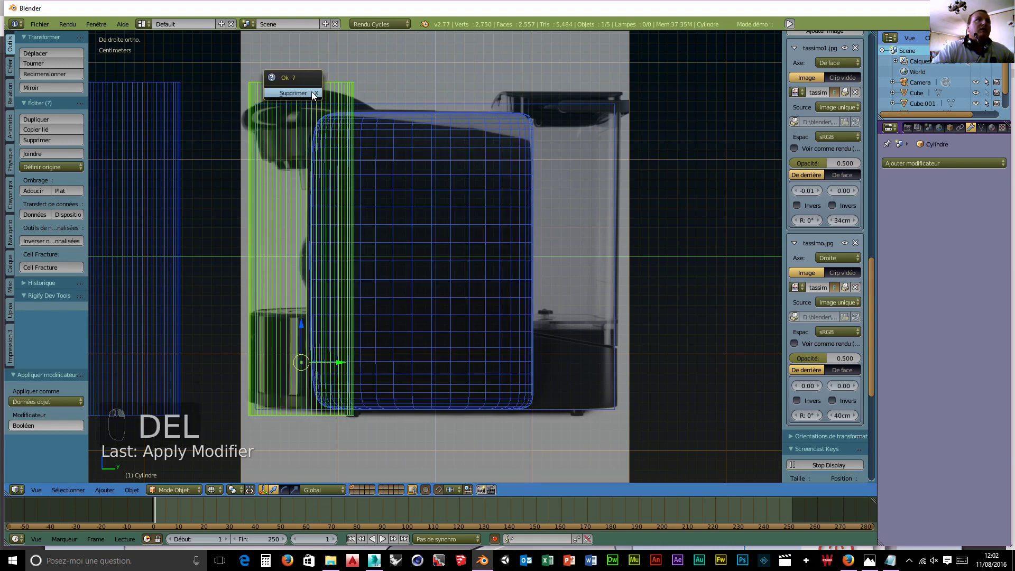
click(313, 93)
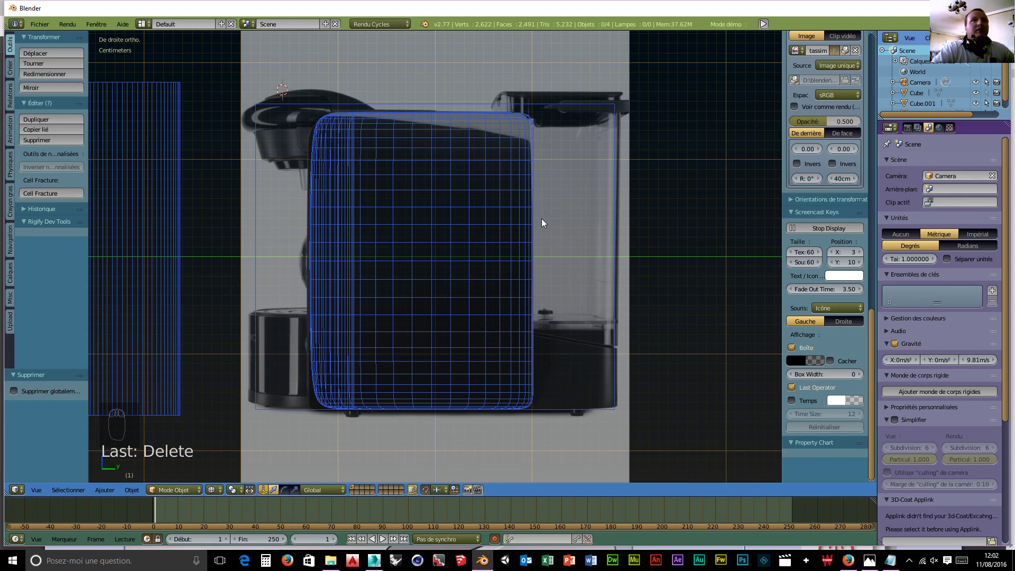
- Add a cube at the 3D cursor near the machine's head
key(shift+a)
click(580, 230)
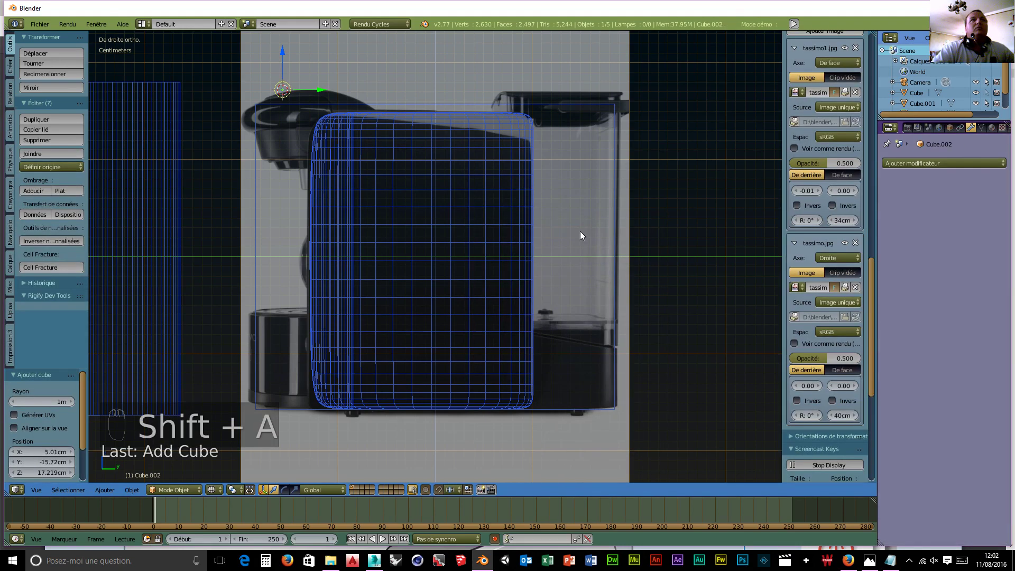
- Scale the new cube by 0.078 and move it 29.098 cm along Y and -17.437 cm along Z onto the water tank
key(s)
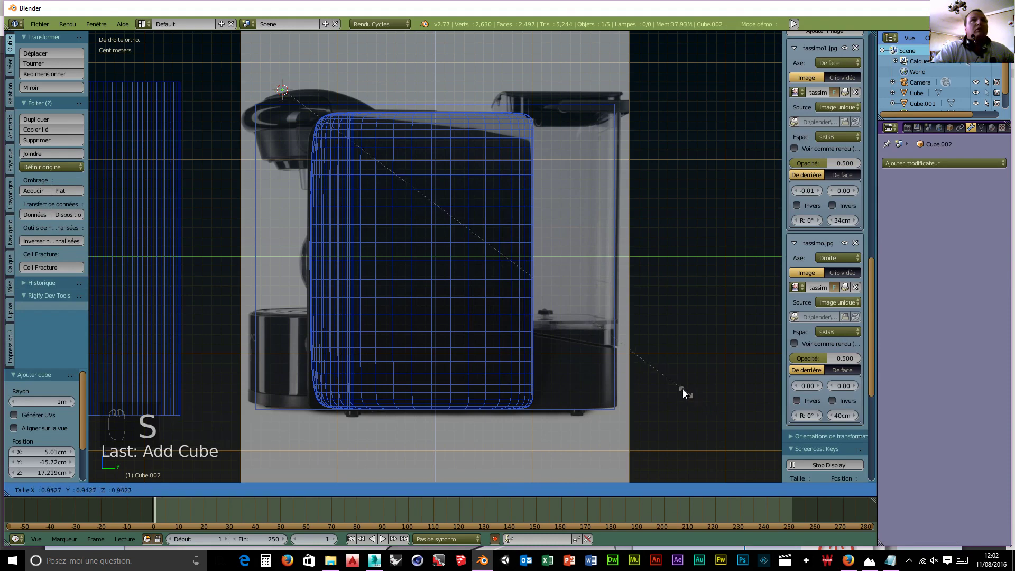
click(320, 105)
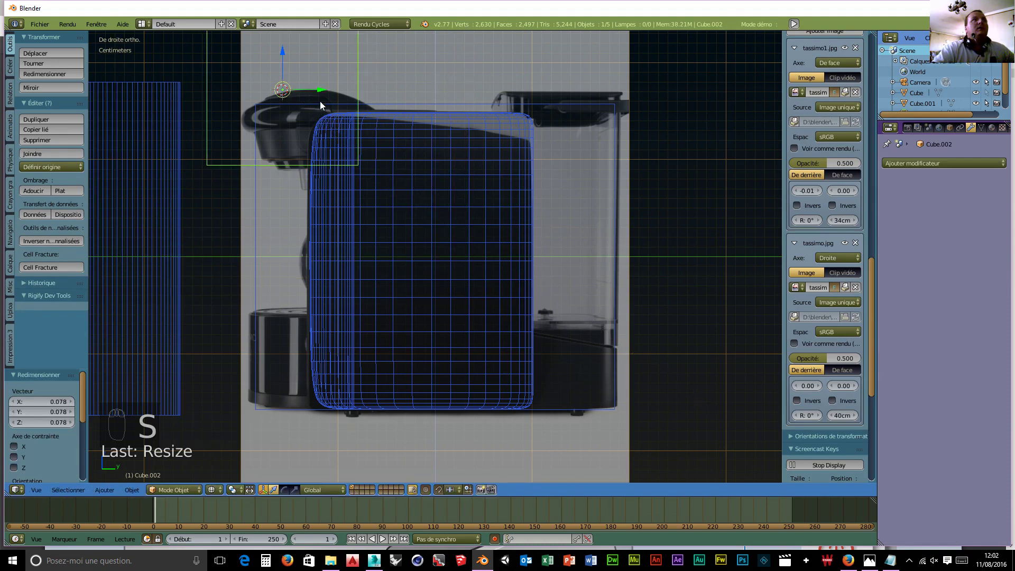
drag(319, 94, 574, 84)
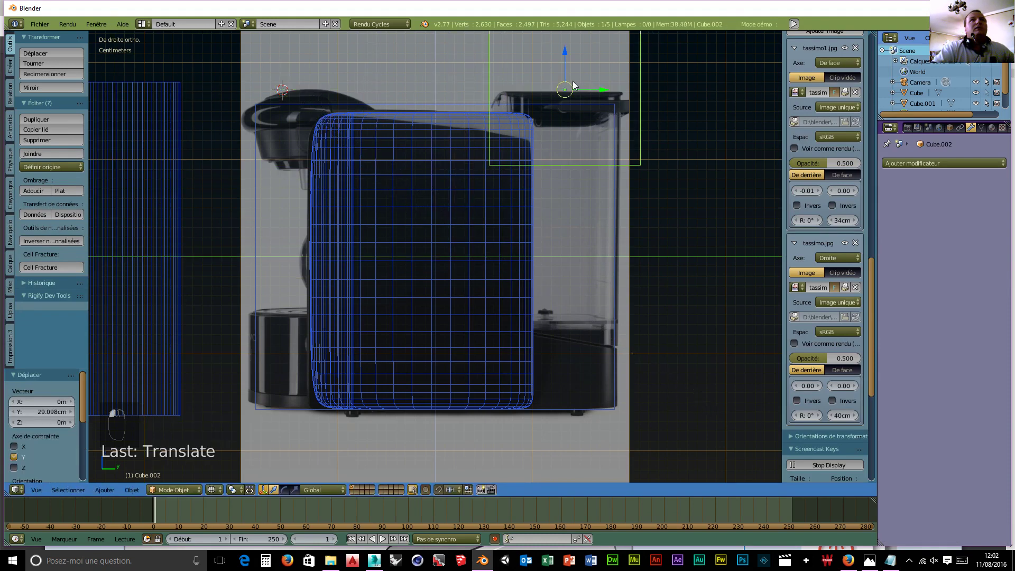
drag(562, 46, 574, 214)
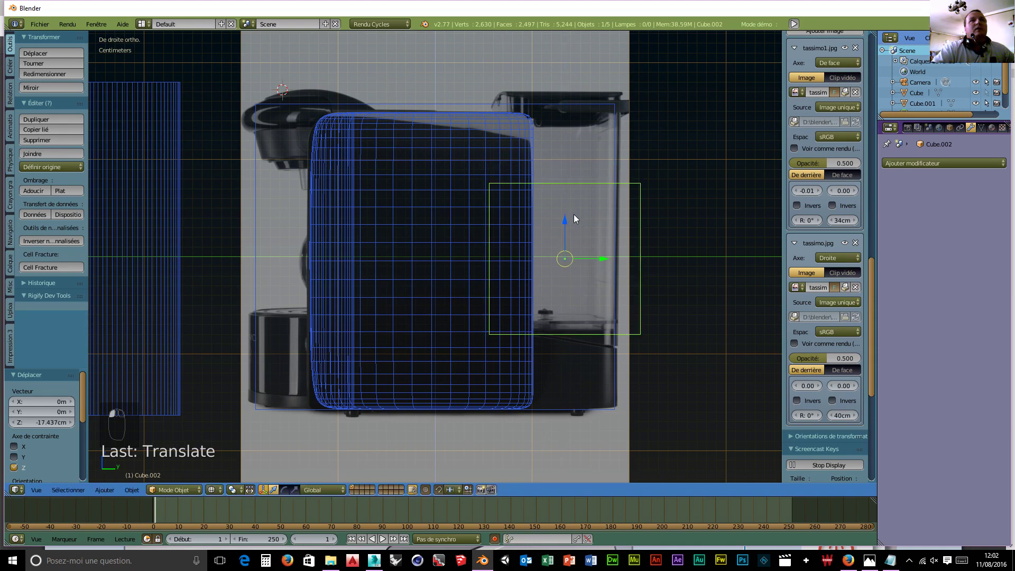
- Shrink the cube to the water tank's width, using 0.920 and 0.983 for the last two scalings, and raise its top edge to the tank lid
key(s)
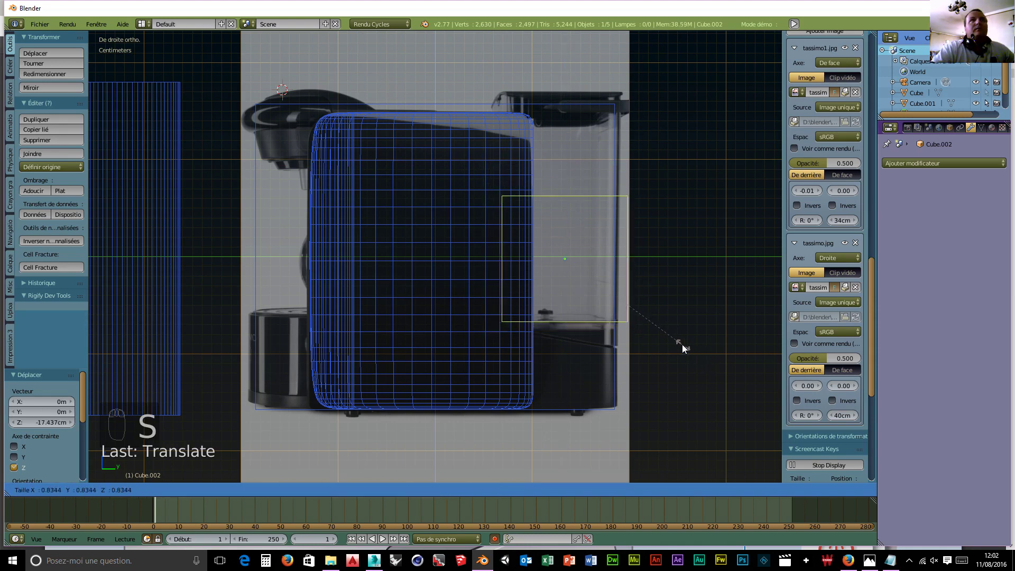
click(682, 345)
drag(561, 217, 565, 119)
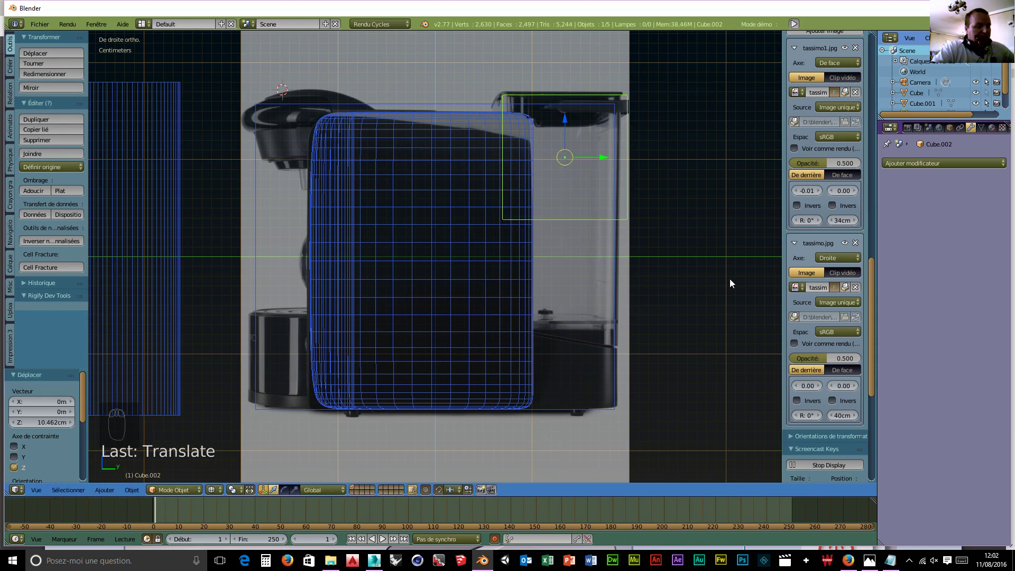
key(s)
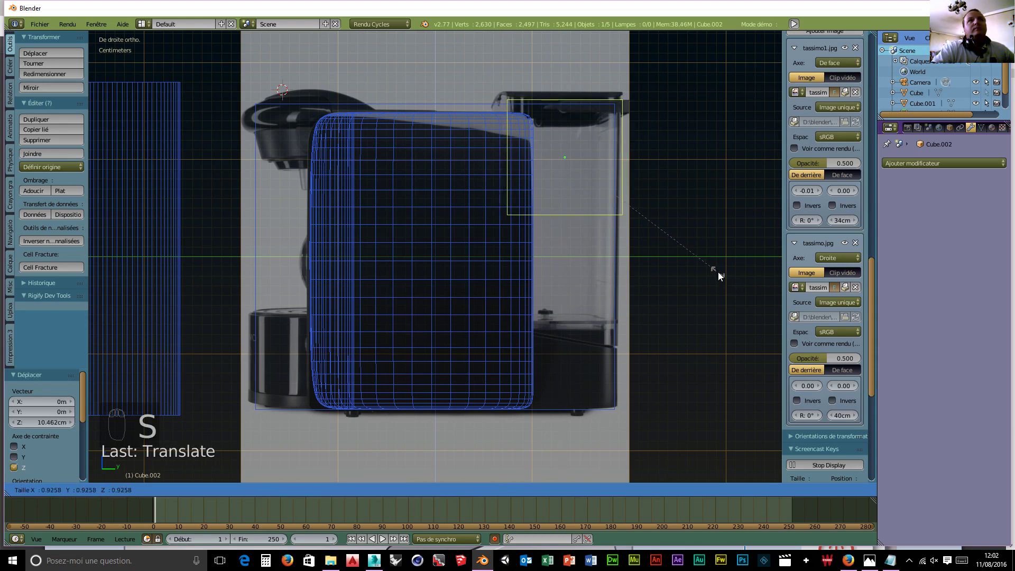
click(717, 271)
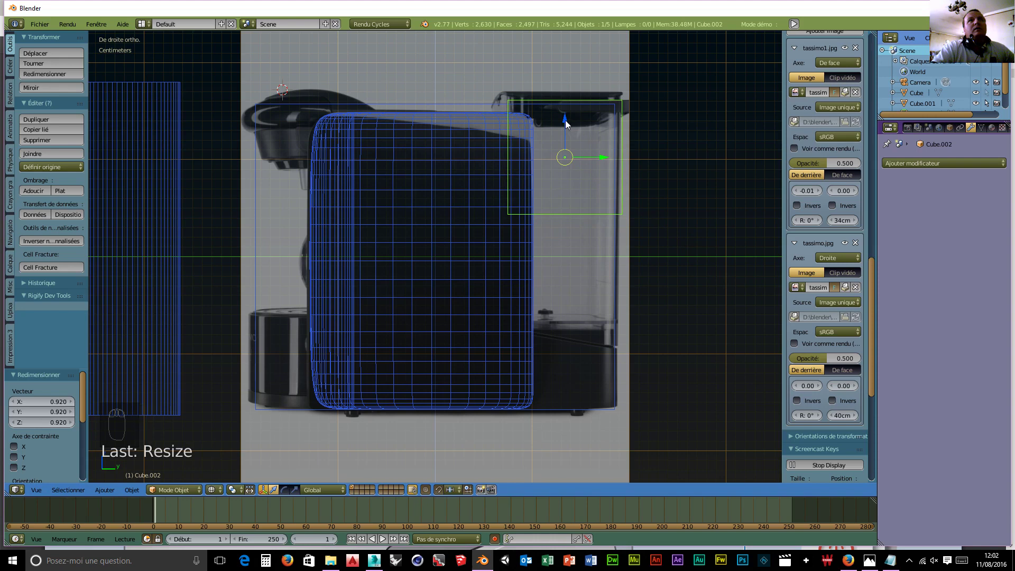
drag(566, 120, 563, 113)
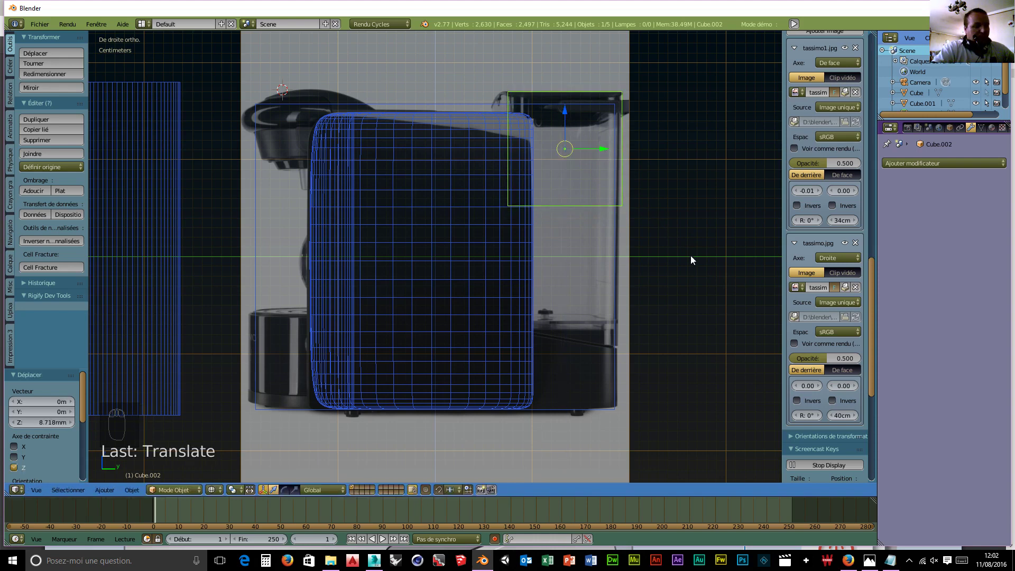
key(s)
click(703, 270)
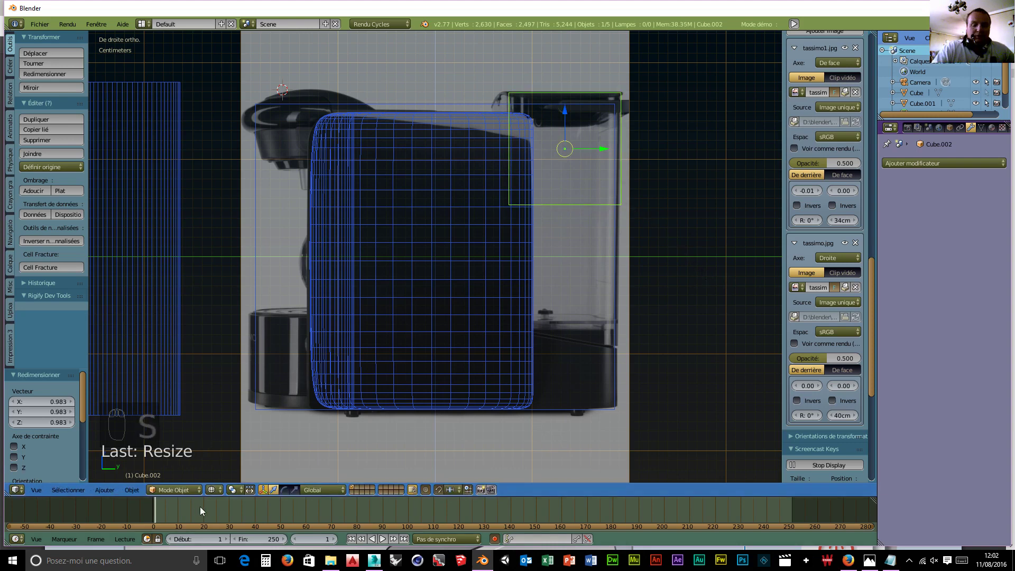
- In the front view, centre the cube behind the machine's head by moving it -3.542 cm and -2.125 cm along X
key(KP_1)
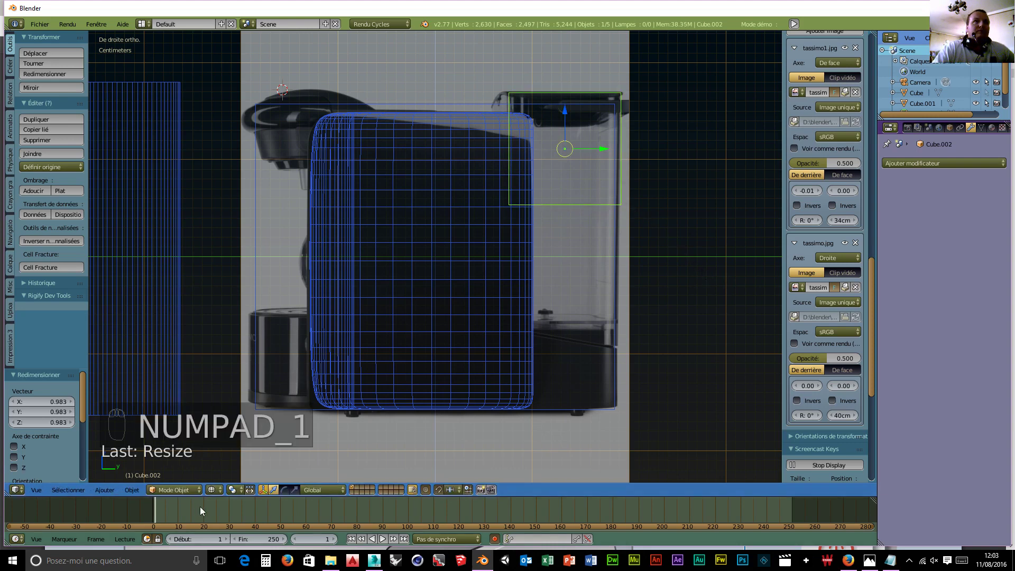
key(KP_1)
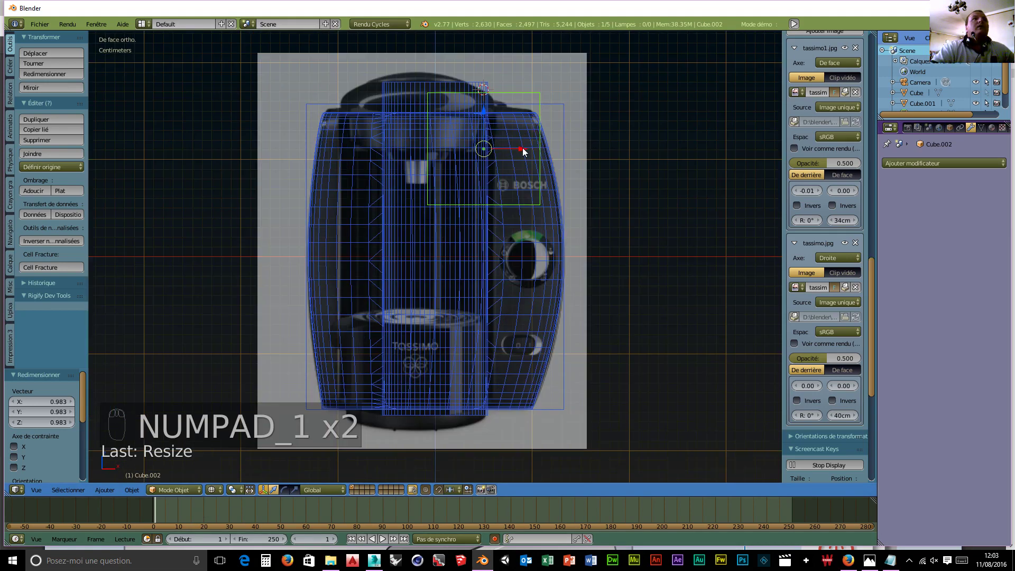
drag(521, 147, 487, 144)
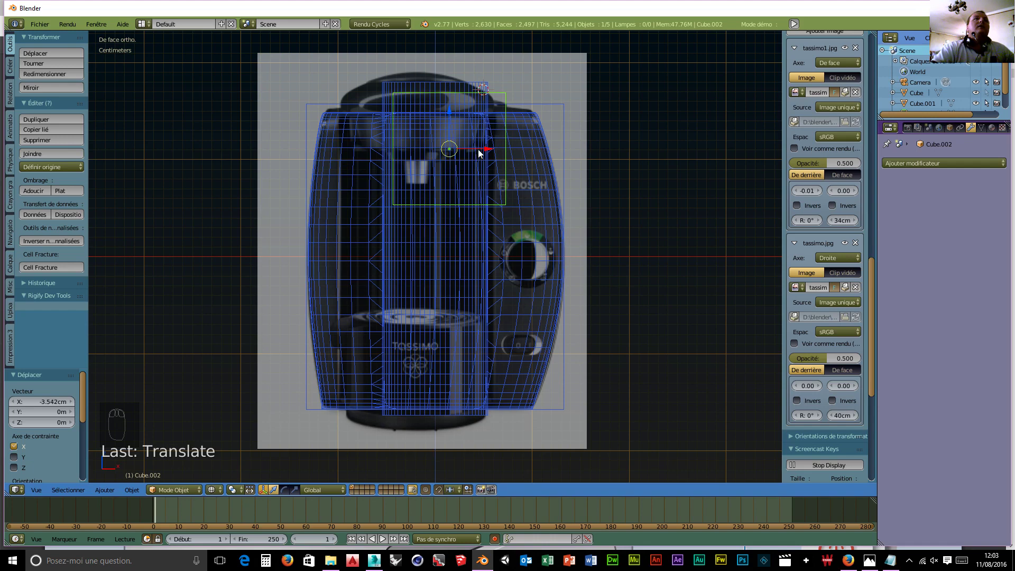
drag(480, 149, 463, 146)
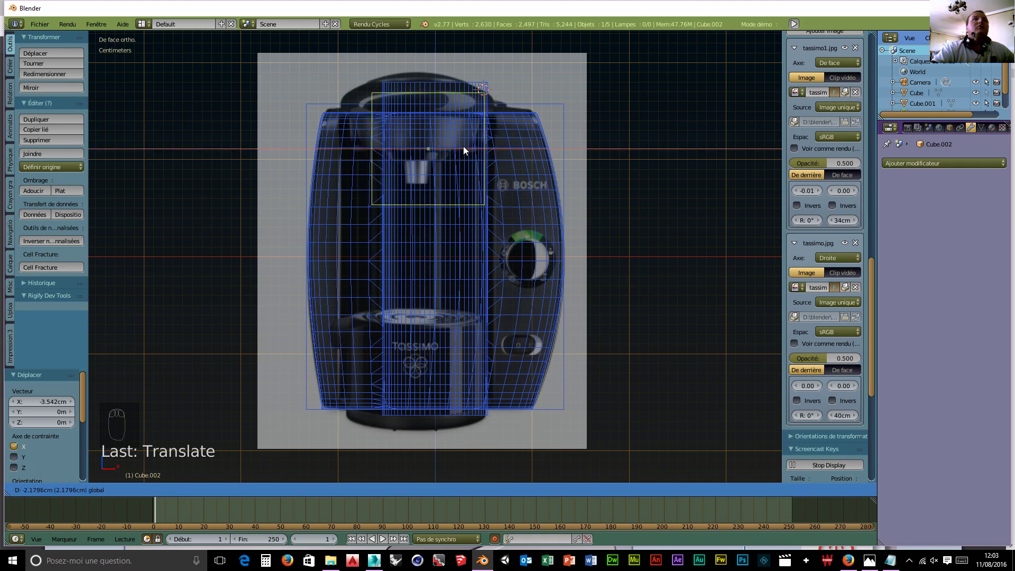
drag(465, 146, 464, 146)
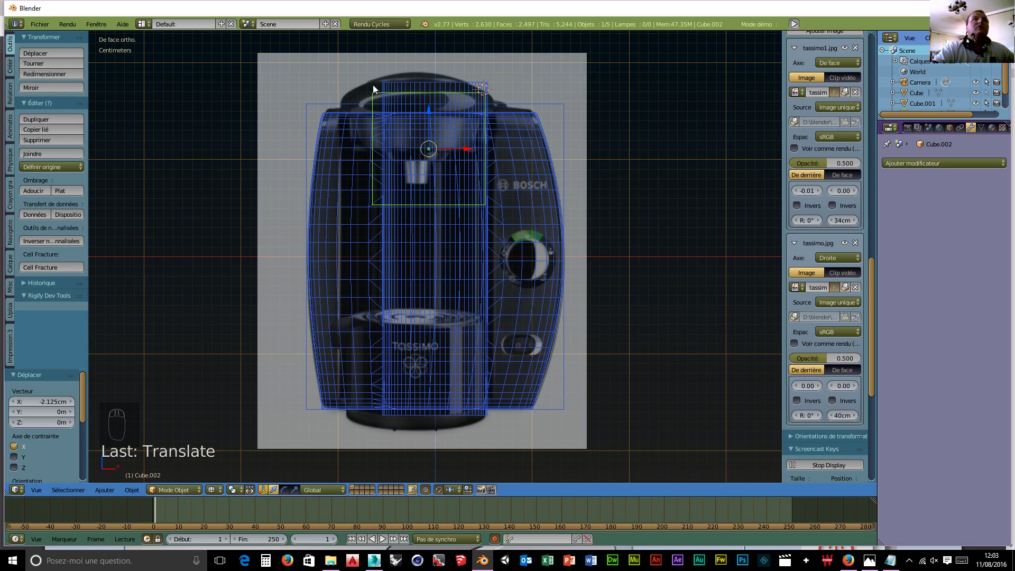
- Widen the water tank cube by a factor of 1.320 along X only
key(s)
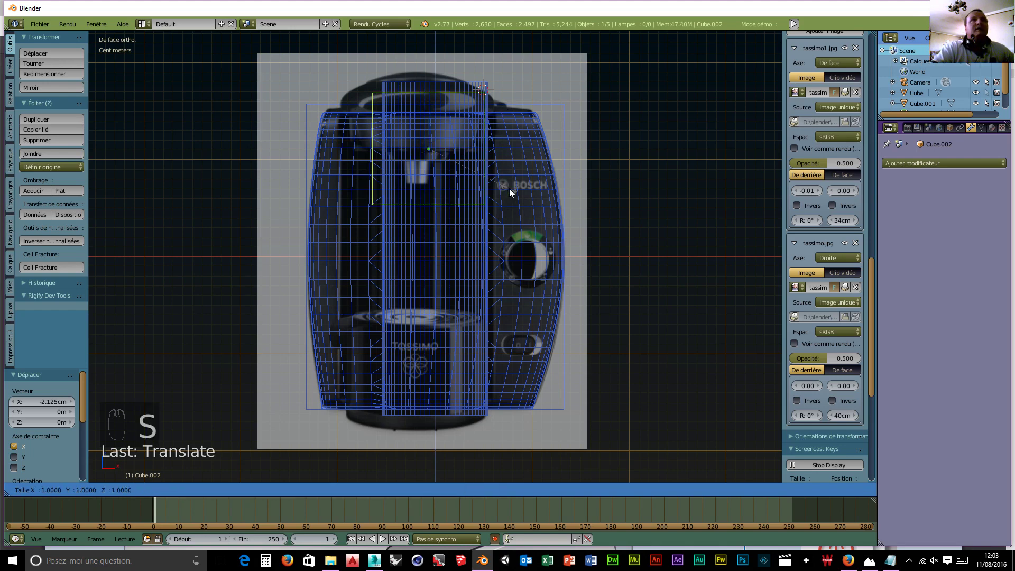
key(x)
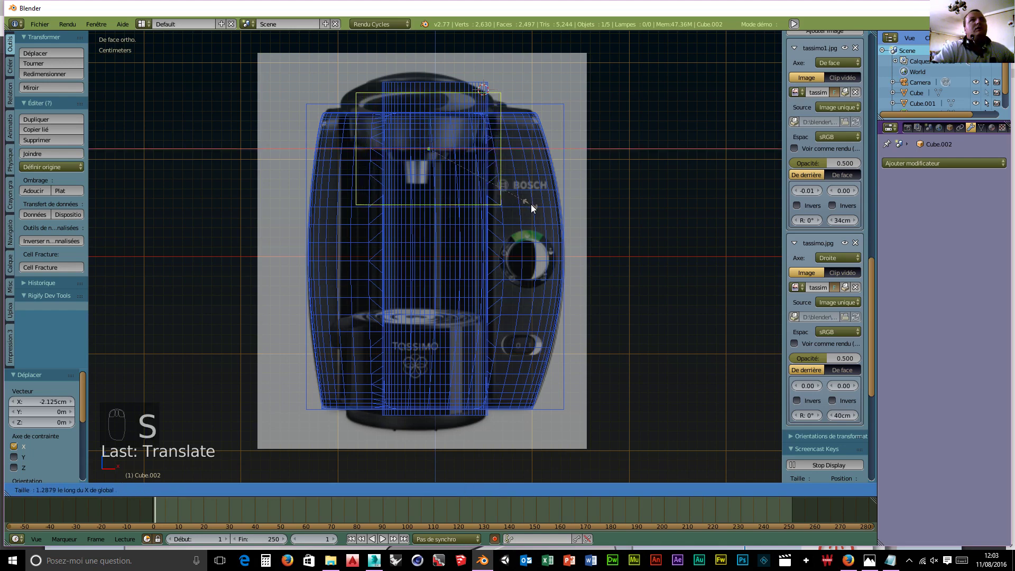
click(532, 205)
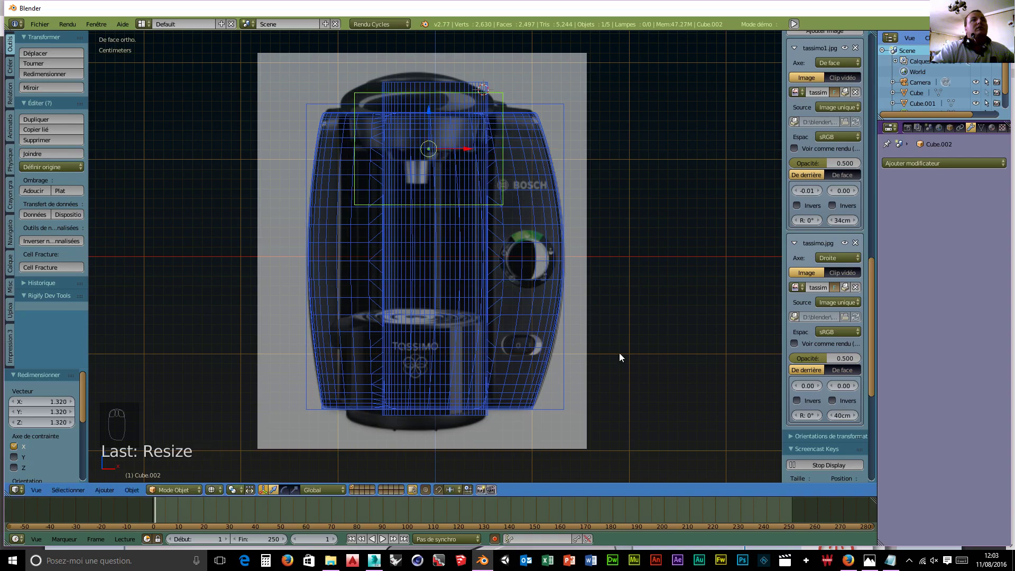
- In Edit mode, lower the cube's bottom vertices by 14.603 cm along Z to the base of the water tank in the side view
middle_drag(620, 353, 513, 379)
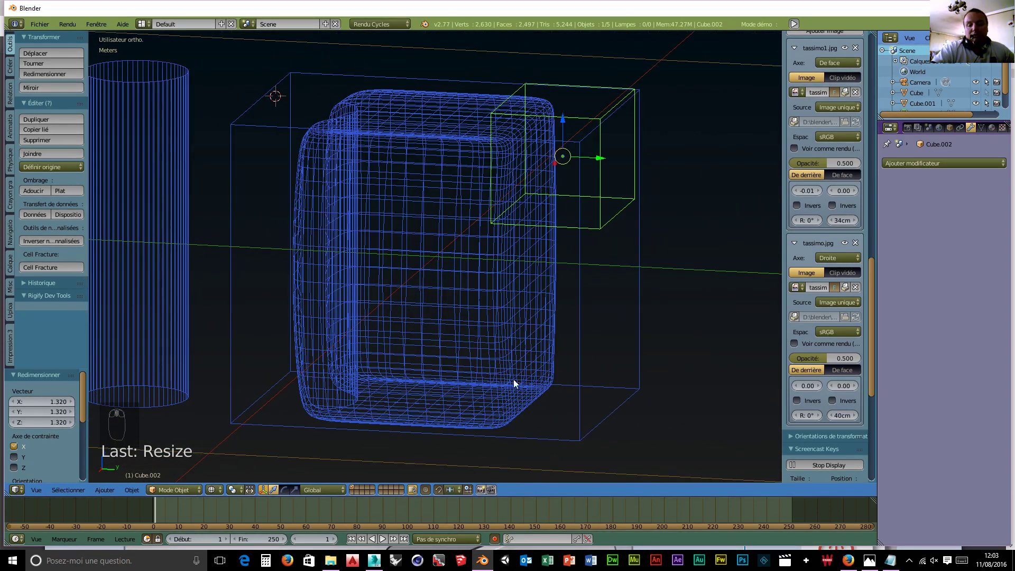
key(KP_3)
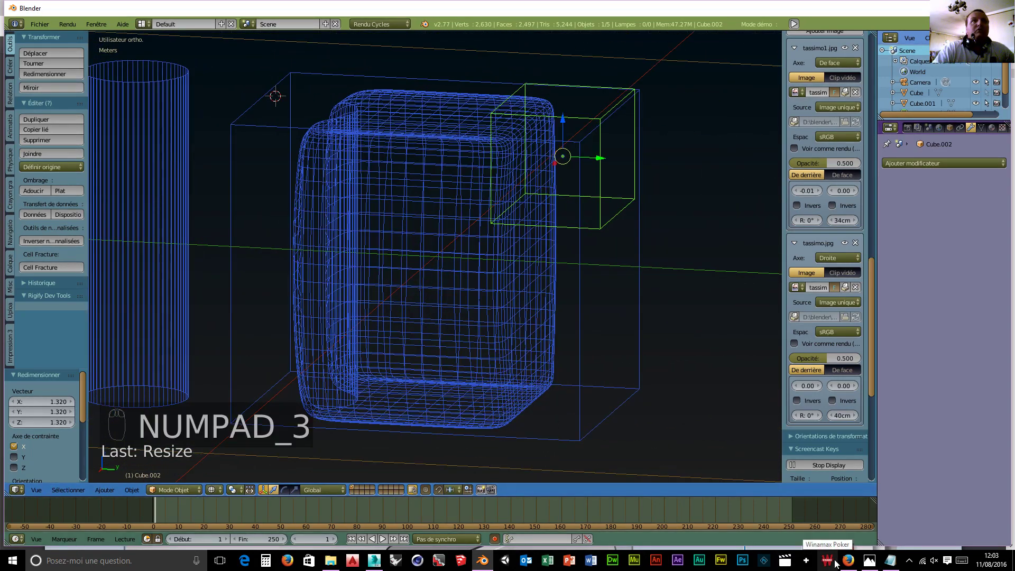
key(KP_1)
key(KP_3)
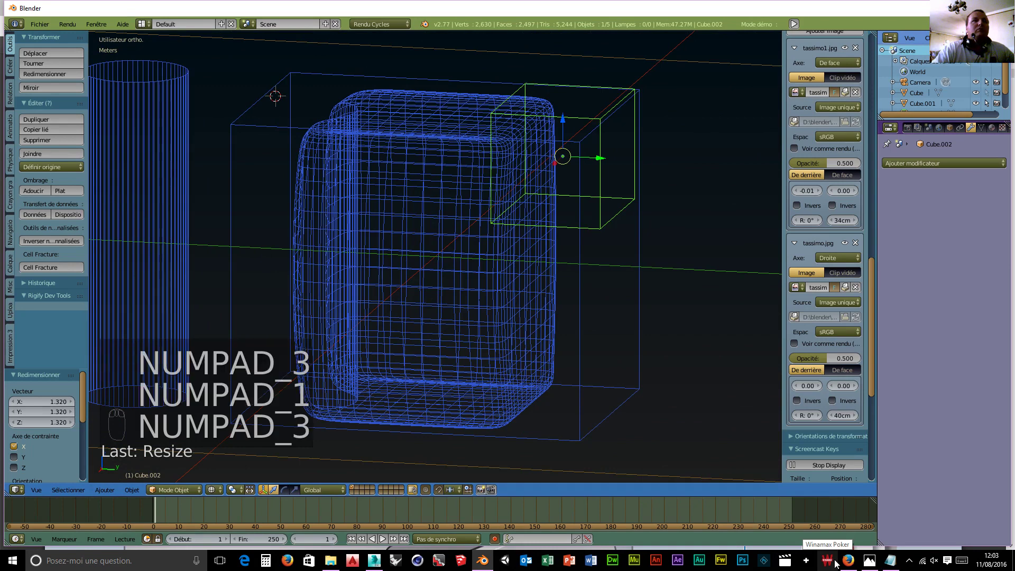
key(KP_3)
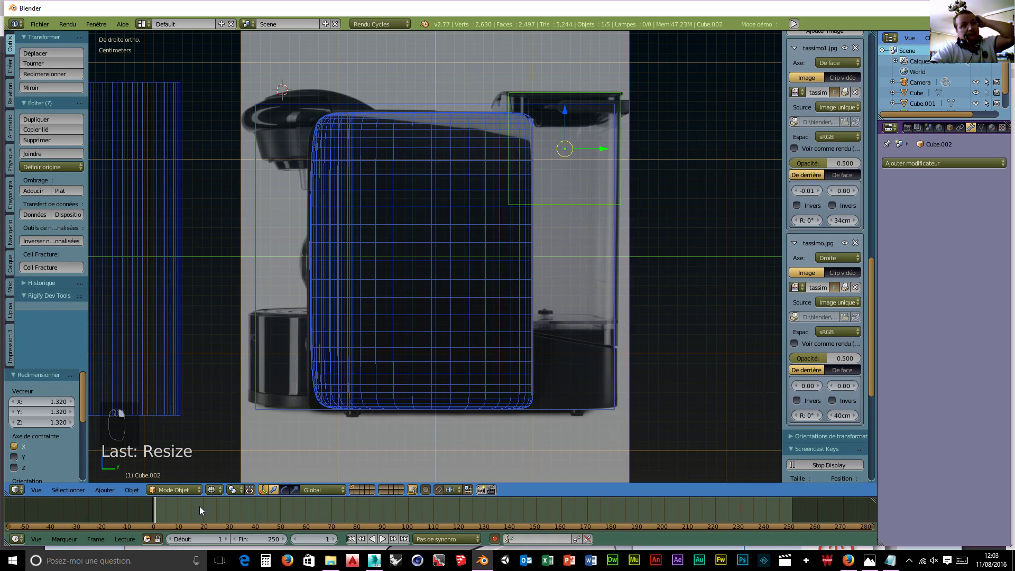
click(176, 489)
click(178, 468)
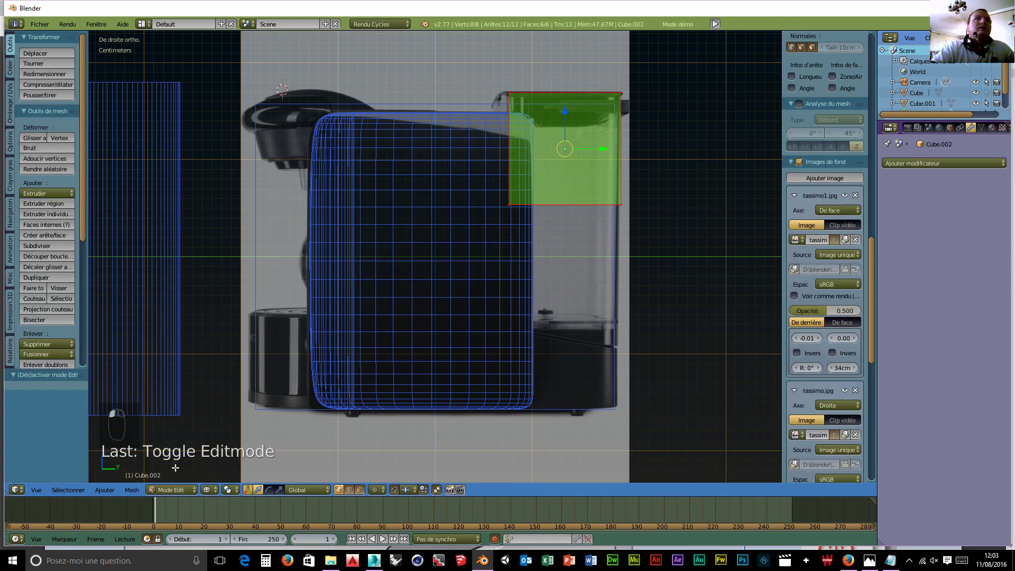
key(a)
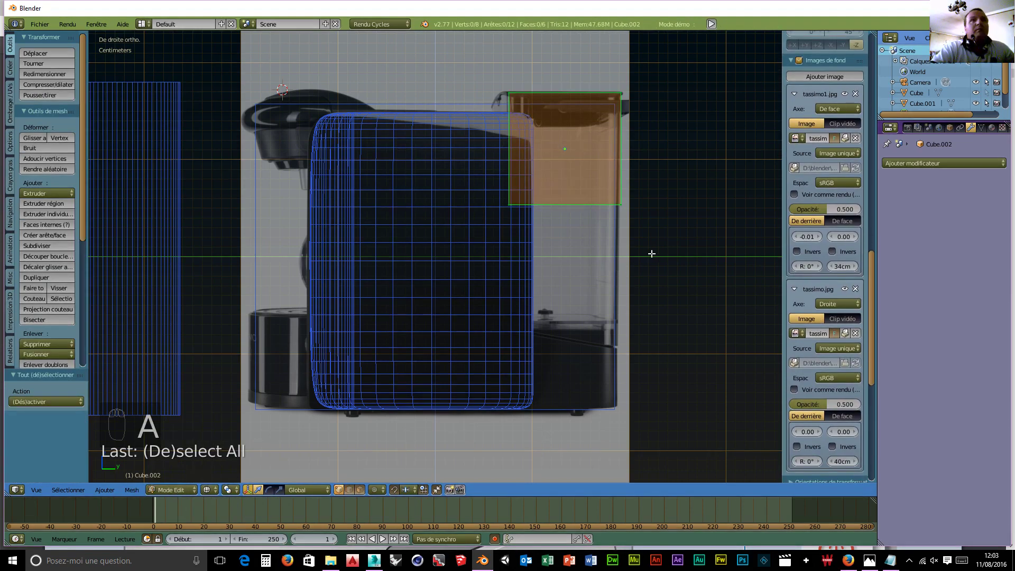
key(b)
drag(642, 194, 487, 222)
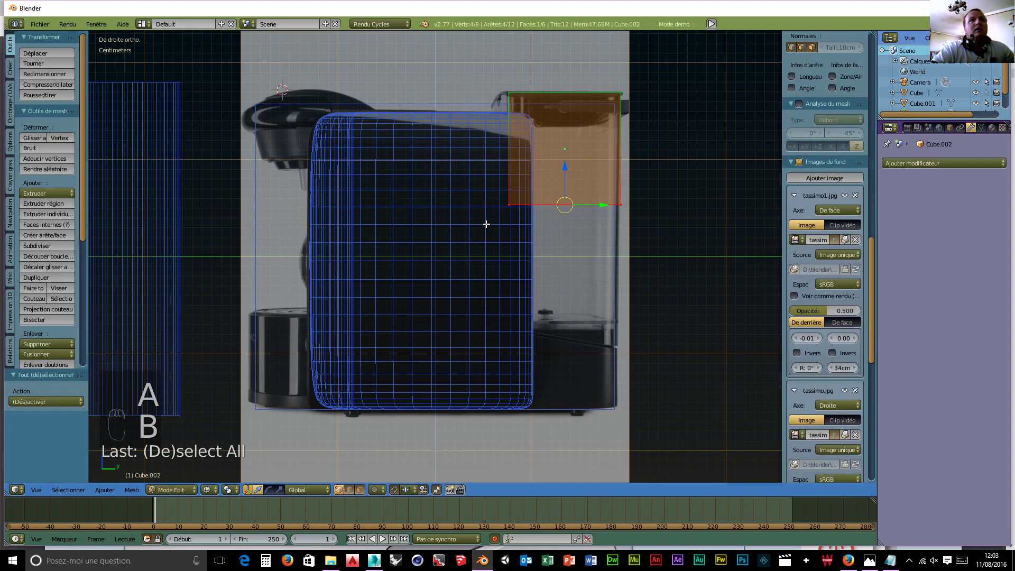
drag(564, 168, 551, 307)
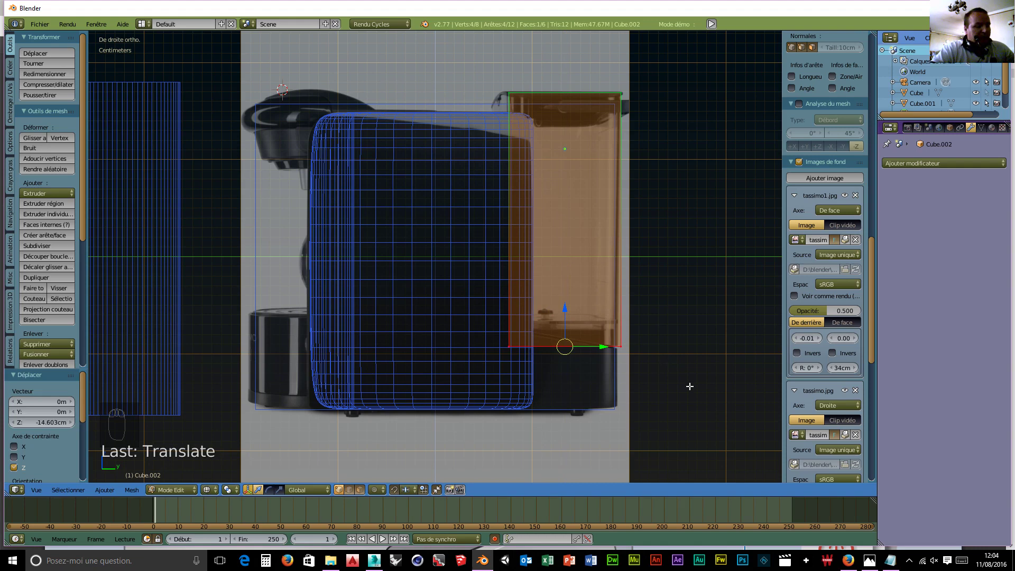
- Scale the bottom face of the rear water tank block along Y to about 0.94
key(s)
key(y)
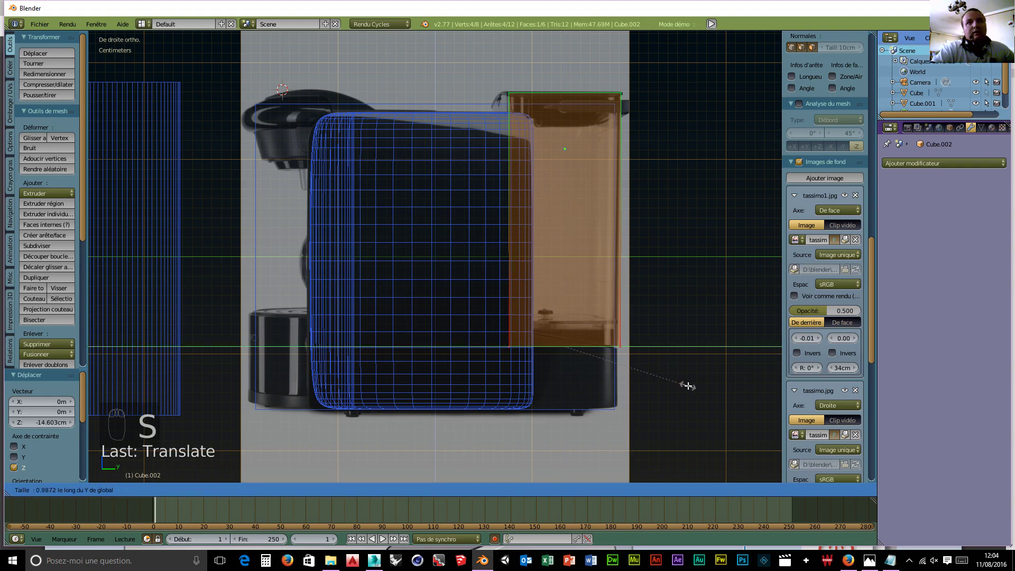
click(682, 383)
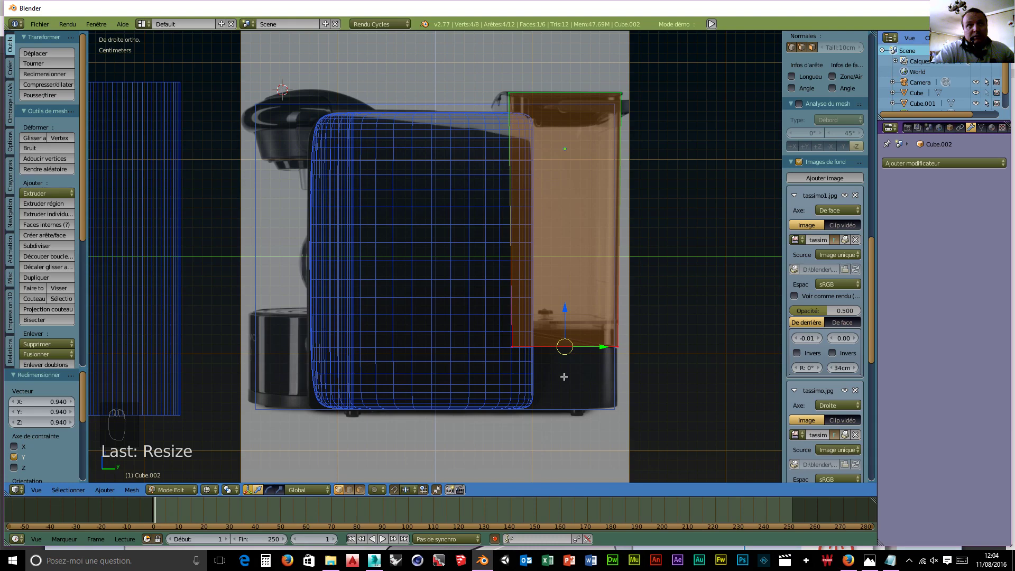
- Select the bottom vertices of the tank block and move them down along Z by about 7.2 cm
key(a)
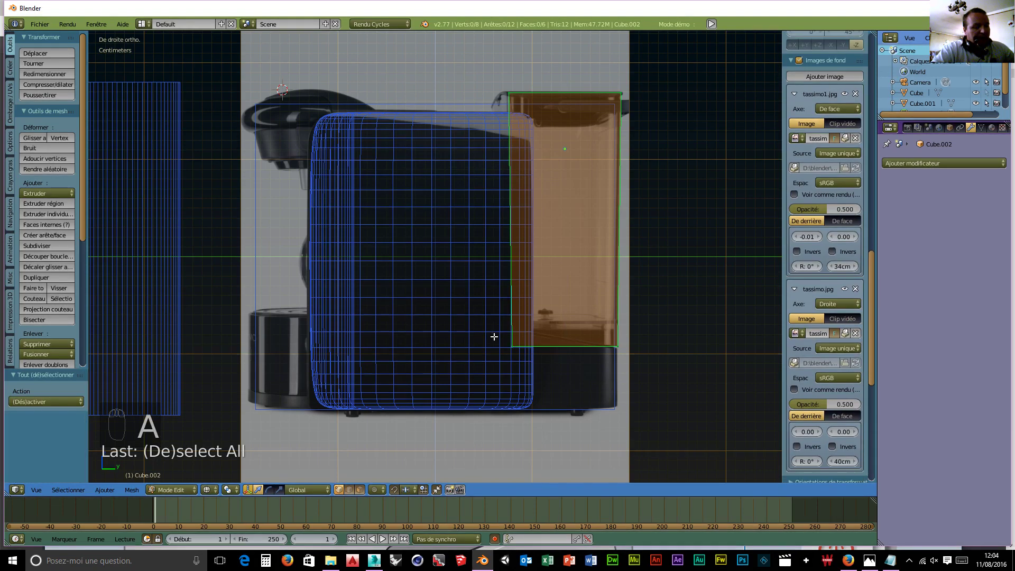
key(b)
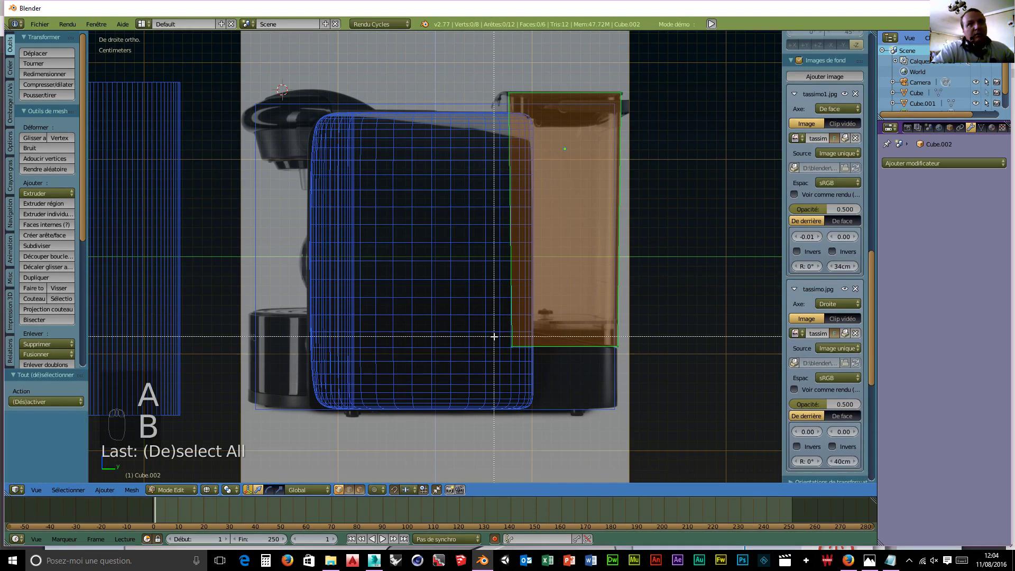
drag(494, 337, 633, 368)
drag(565, 314, 557, 384)
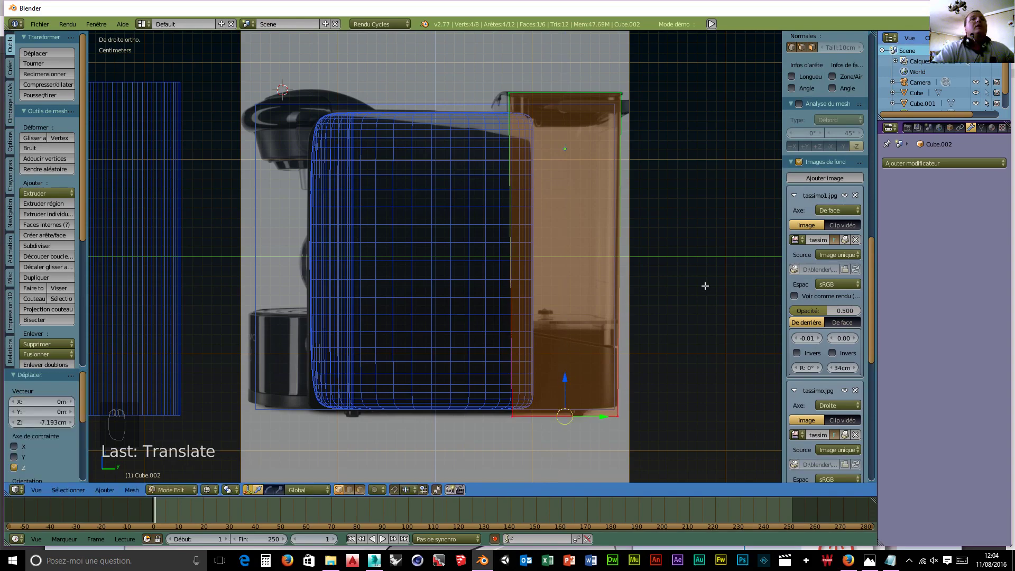
- Switch to face selection and delete the top face of the tank block
middle_drag(705, 286, 576, 407)
scroll(583, 390, down, 3)
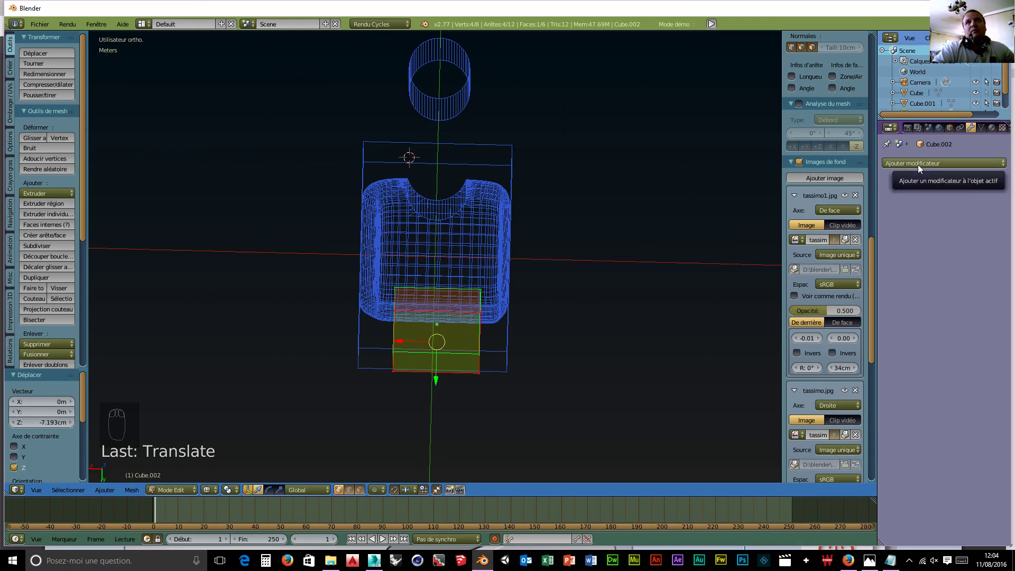
click(918, 164)
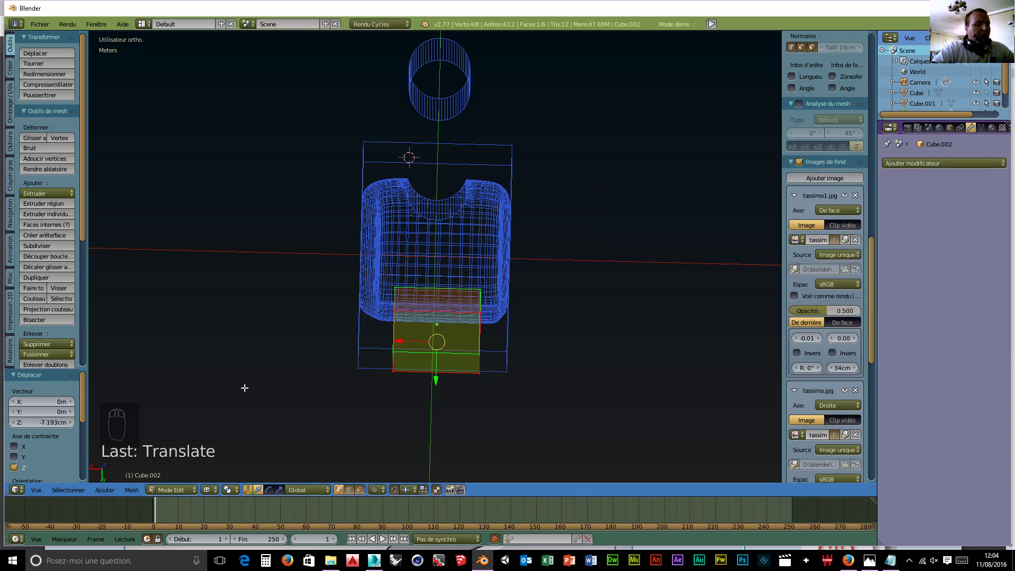
key(ctrl+Tab)
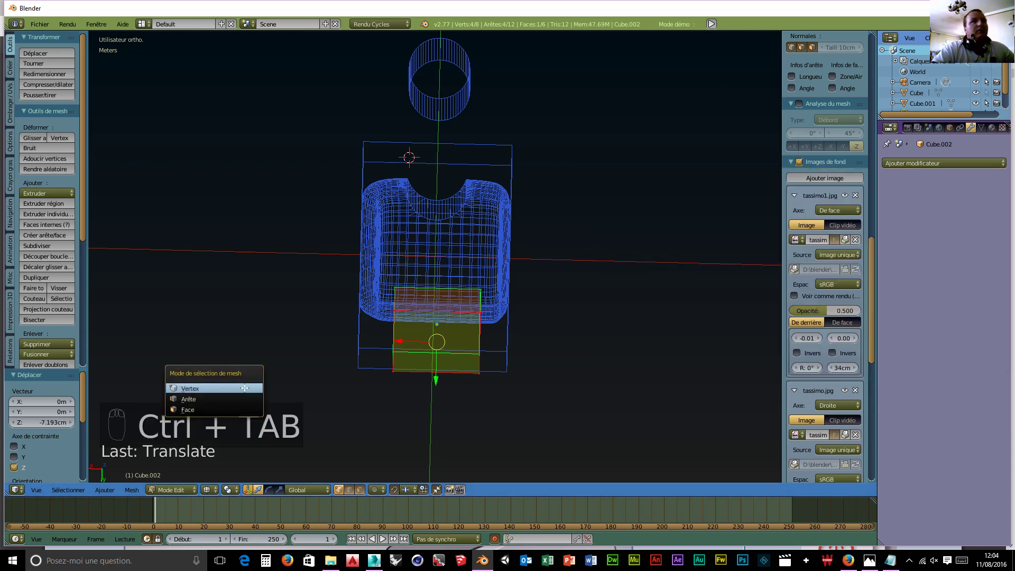
click(200, 408)
middle_drag(517, 347, 524, 315)
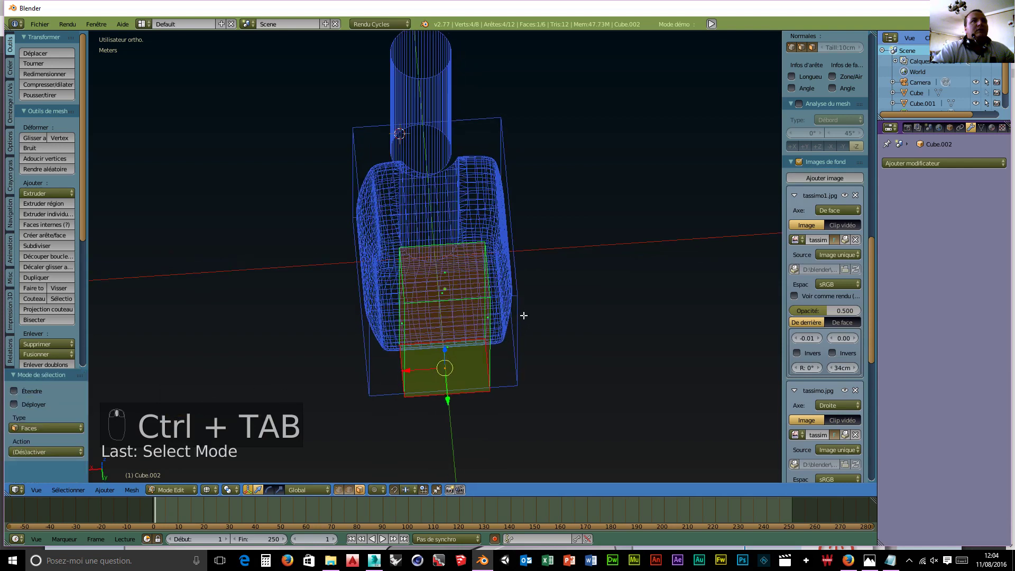
right_click(445, 274)
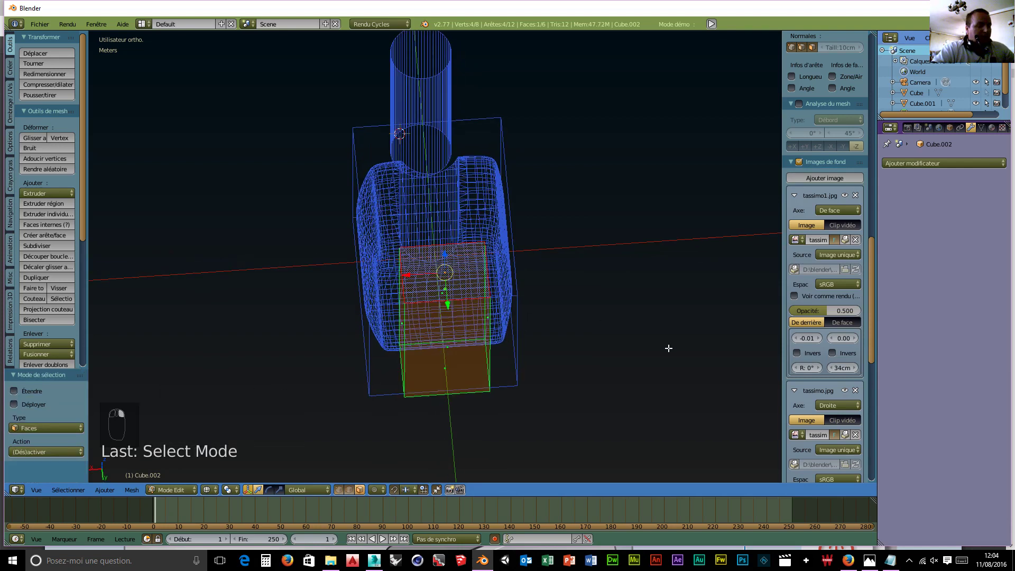
key(x)
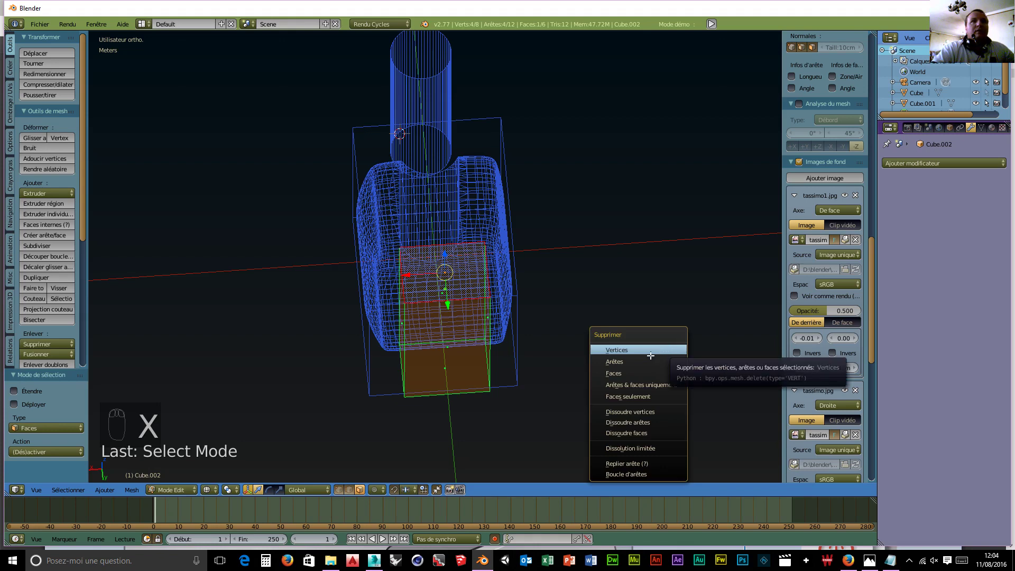
click(616, 373)
middle_drag(616, 370, 551, 379)
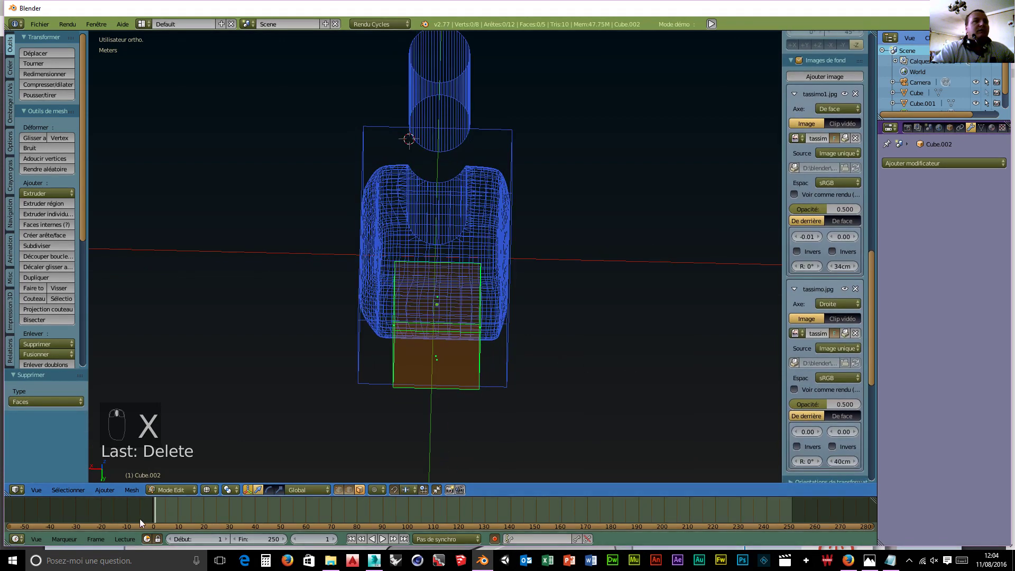
- Display the scene in solid shading and hide the Cube object surrounding the machine body
click(180, 491)
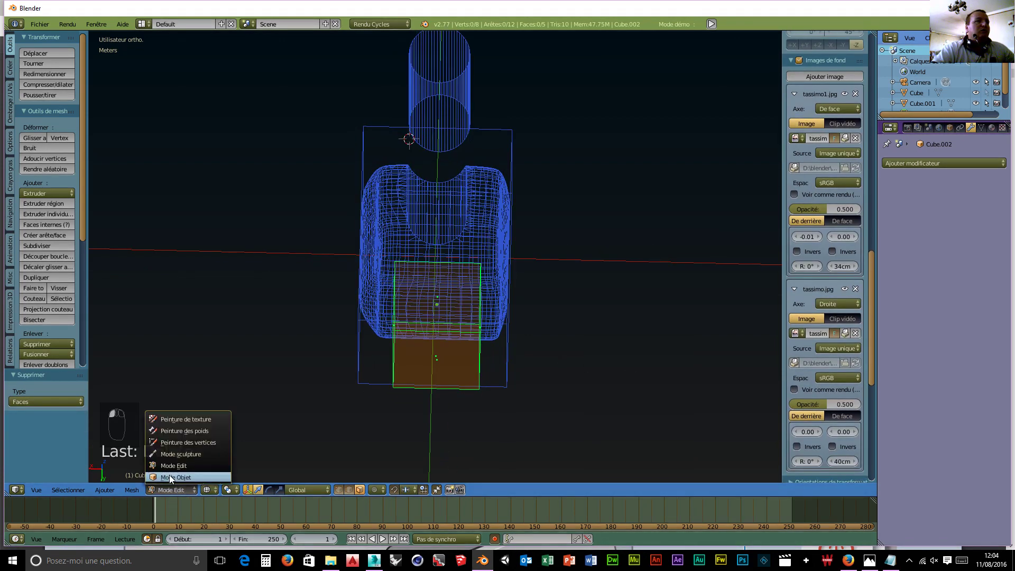
click(211, 490)
click(230, 458)
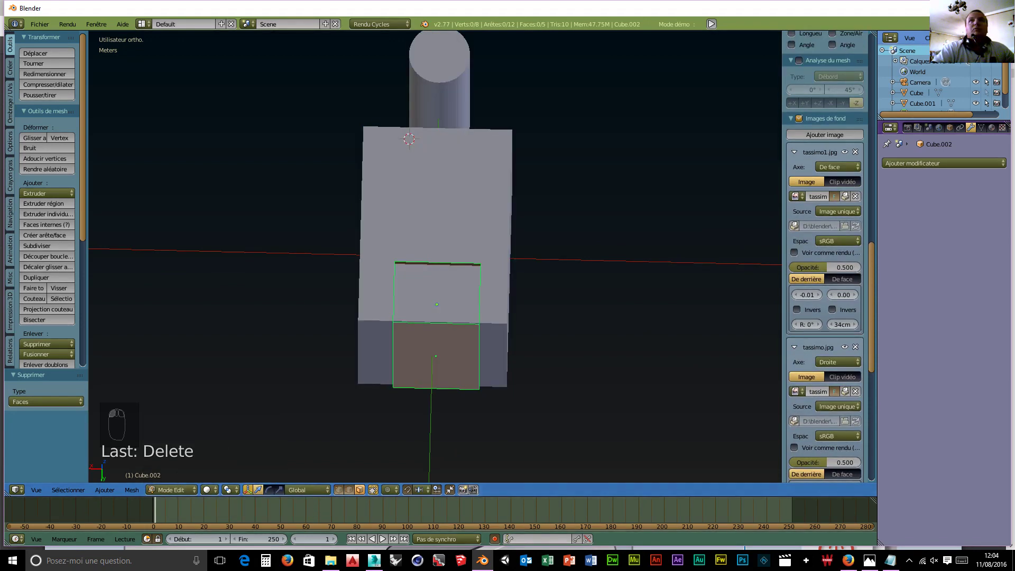
click(977, 93)
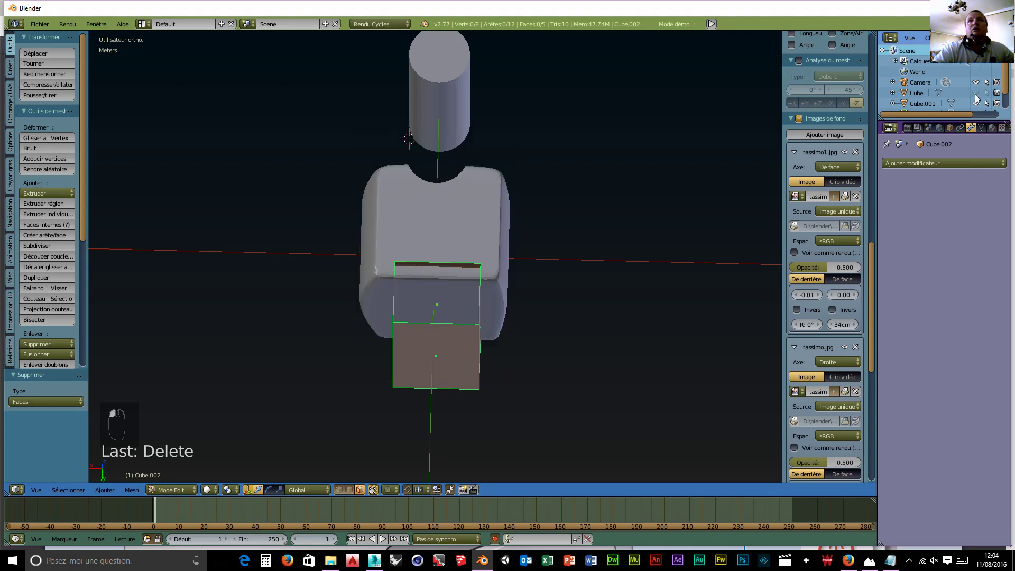
scroll(484, 378, up, 1)
middle_drag(484, 378, 338, 259)
scroll(337, 259, up, 8)
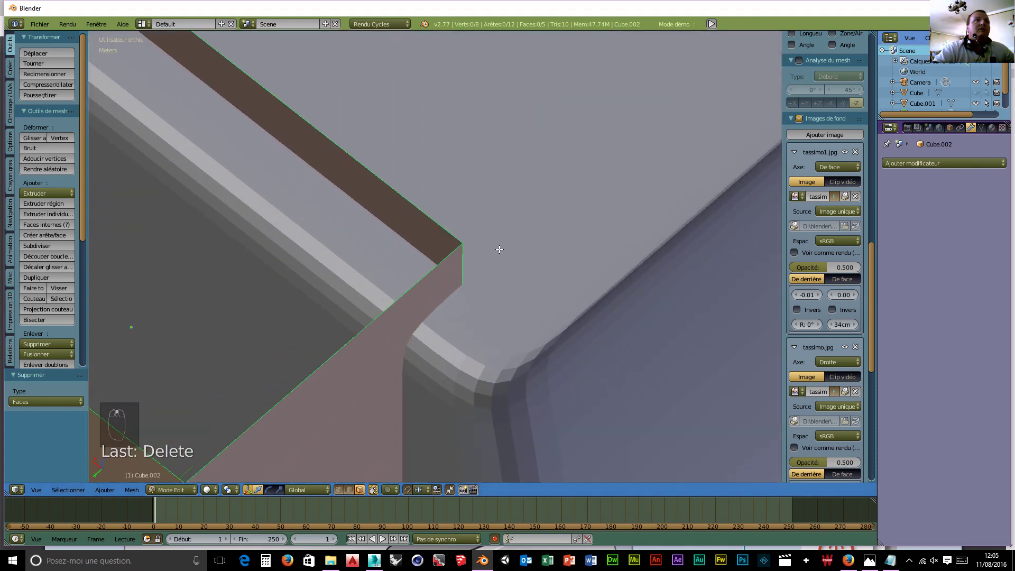
scroll(526, 265, down, 3)
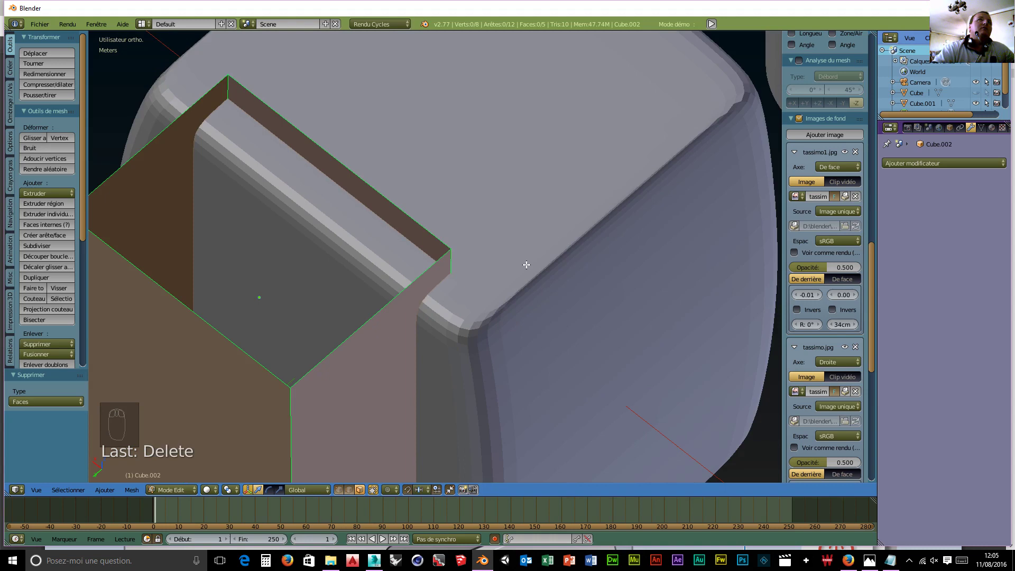
- Undo the deletion of the tank block's top face
key(ctrl+z)
key(ctrl+z)
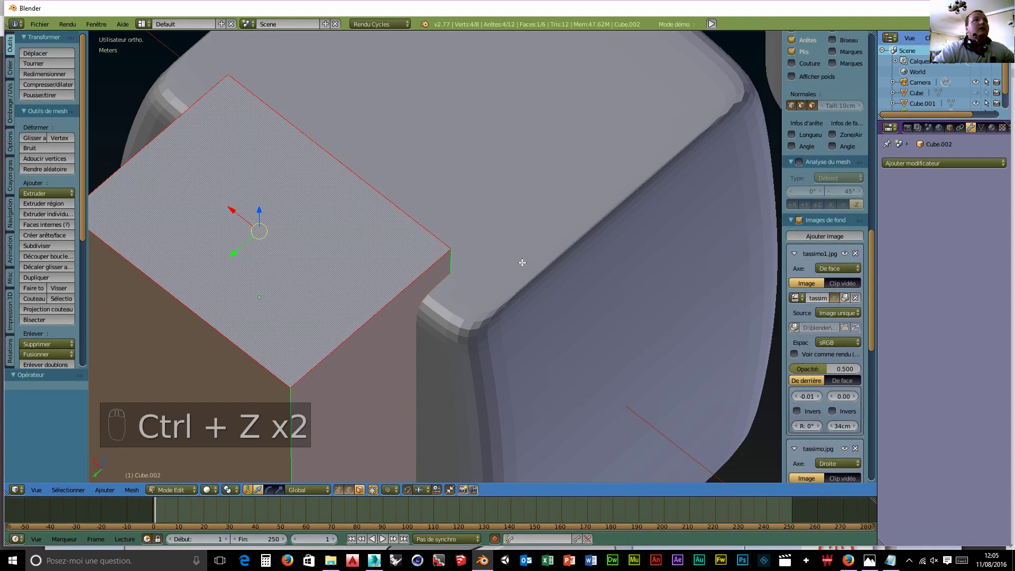
middle_drag(596, 307, 518, 288)
scroll(476, 296, down, 4)
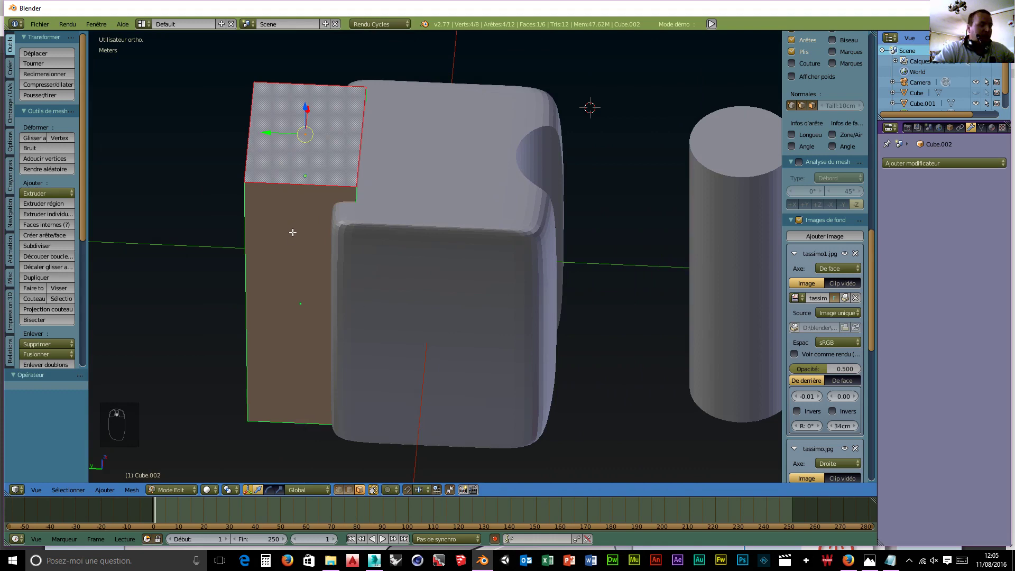
- Return to Object mode and duplicate the tank block, placing the copy about 14.8 cm away along Y
key(a)
key(a)
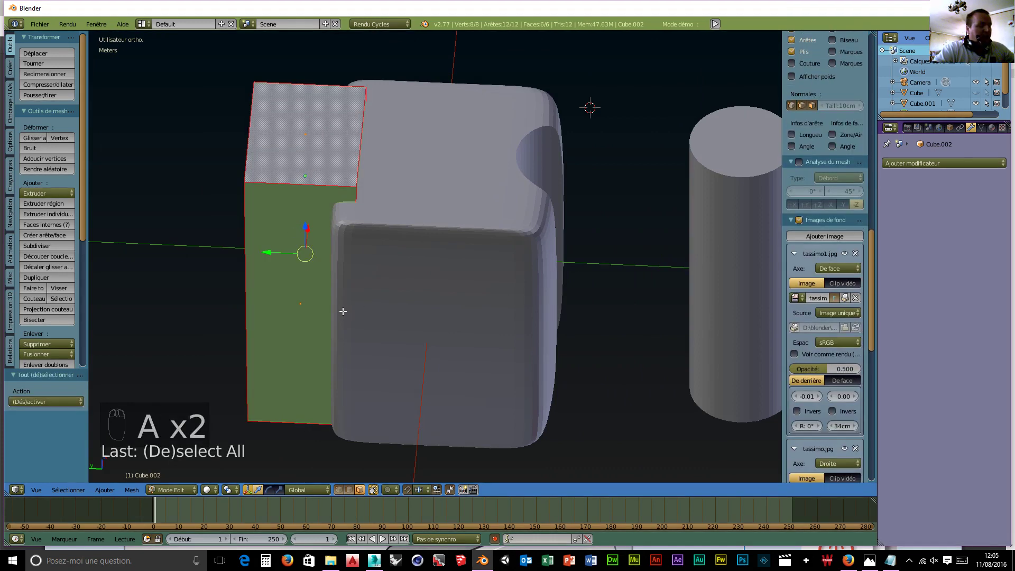
click(178, 490)
click(174, 477)
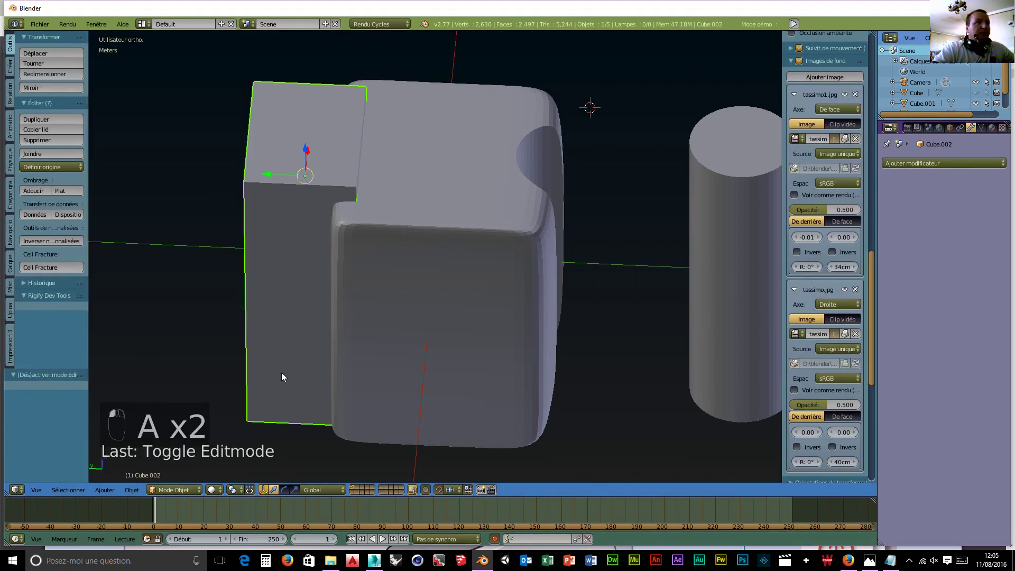
key(shift+d)
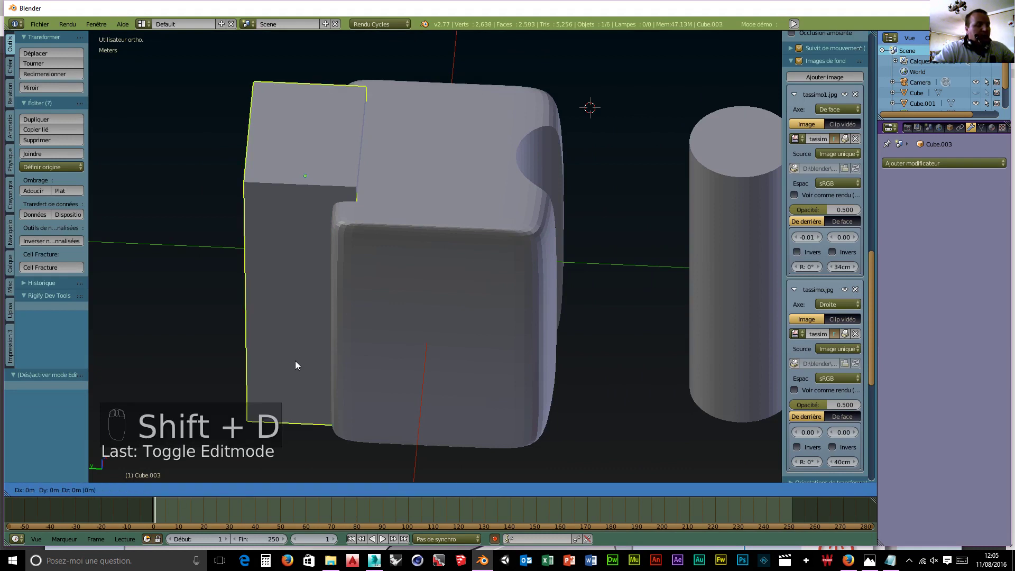
key(y)
click(152, 369)
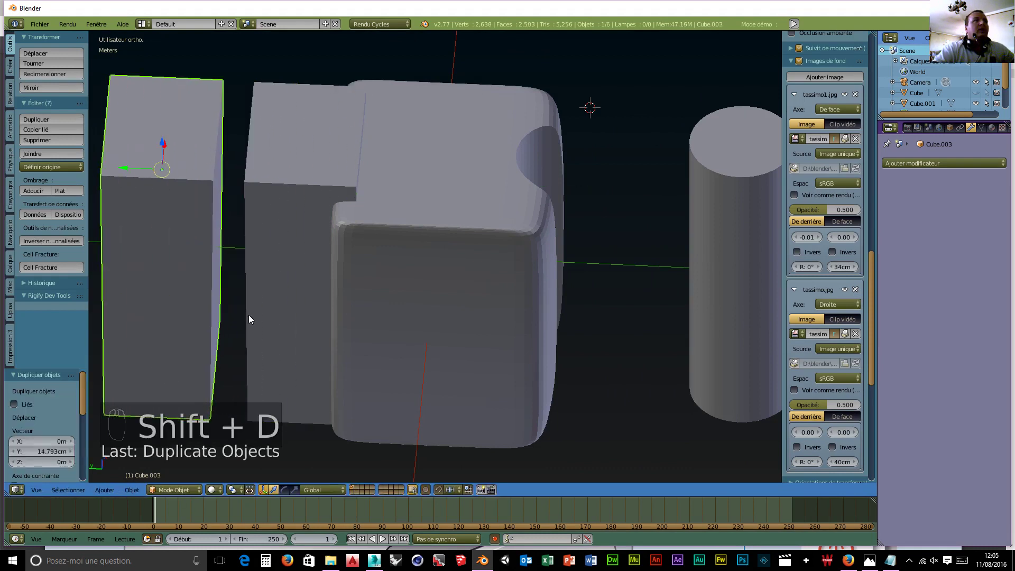
- Show the scene in wireframe and add a Subdivision Surface modifier to the original tank block with view and render levels of 3
right_click(265, 301)
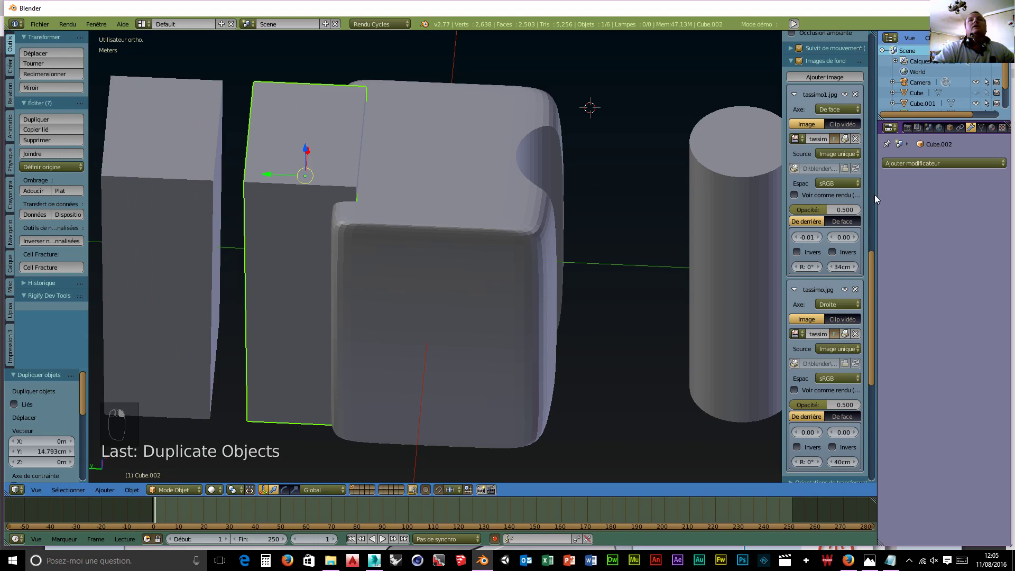
click(220, 491)
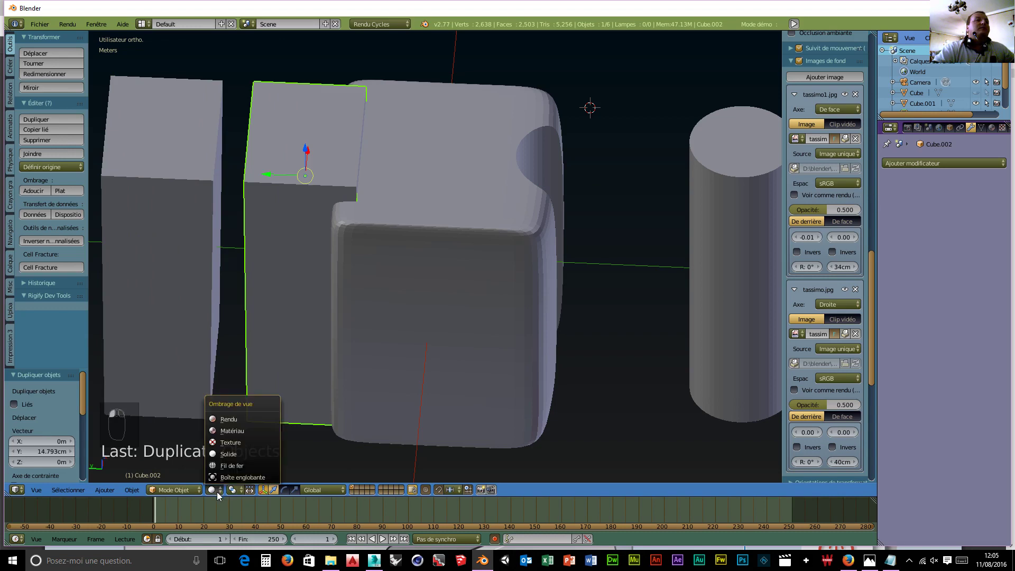
click(224, 472)
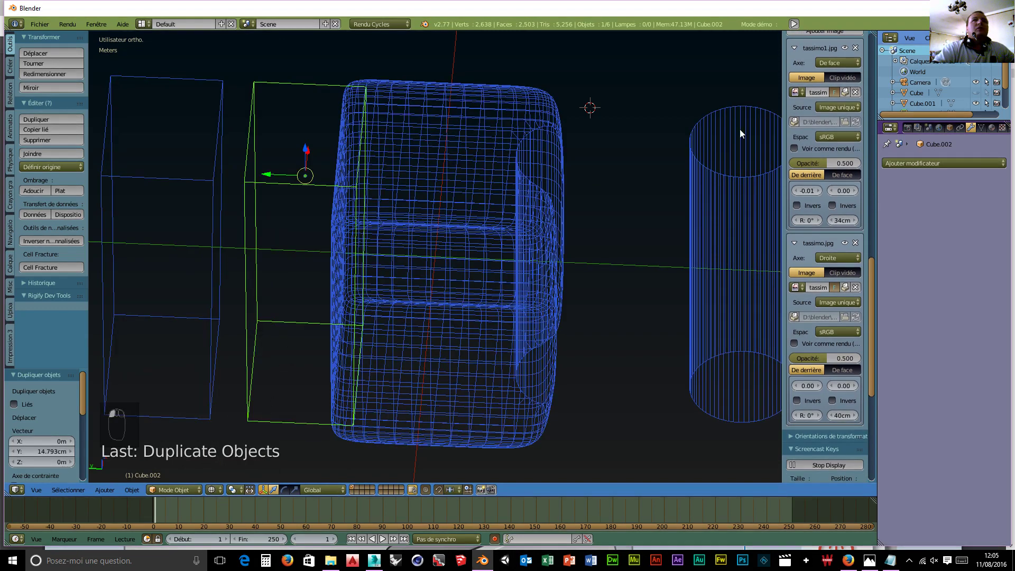
click(920, 163)
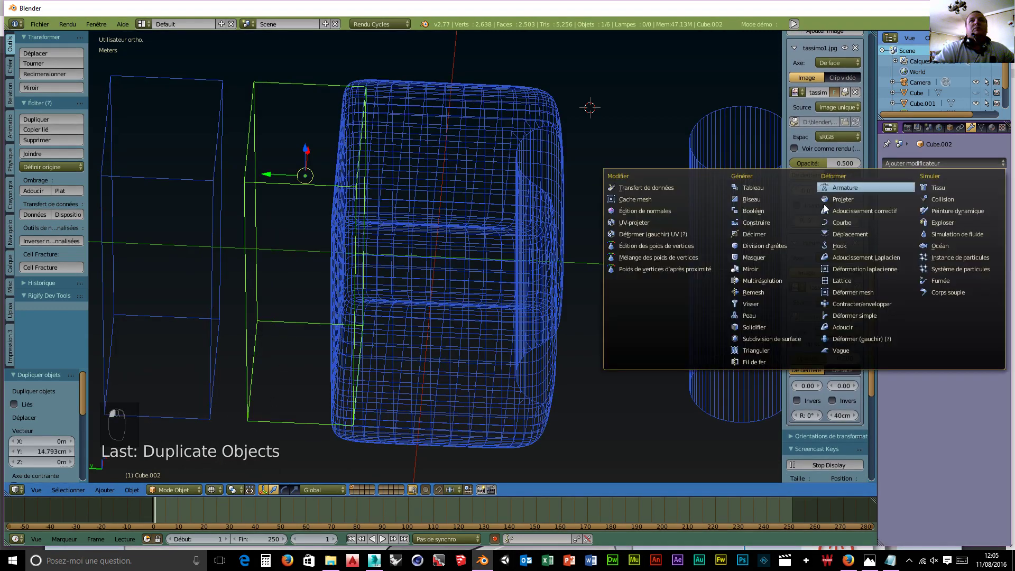
click(776, 338)
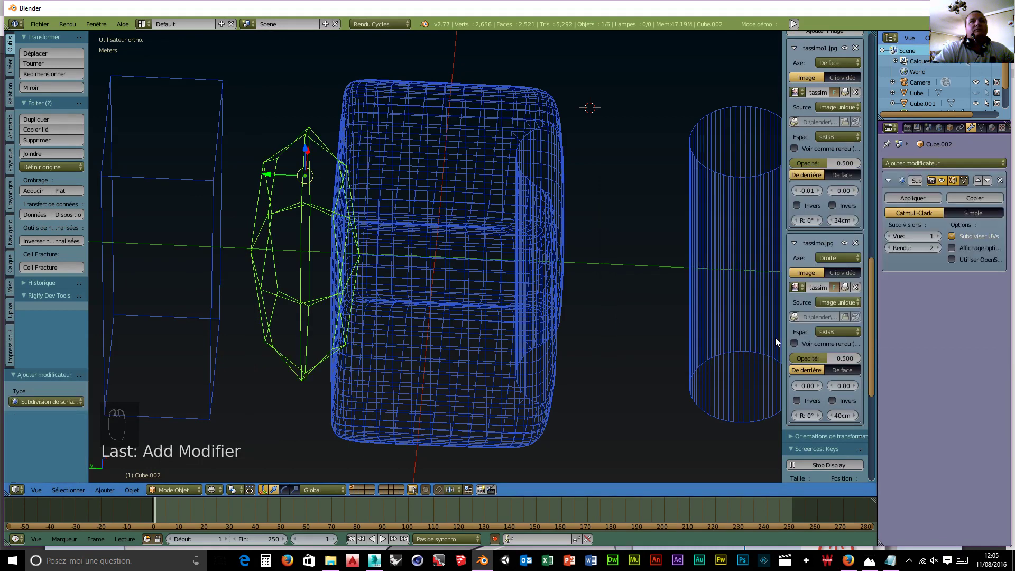
click(937, 238)
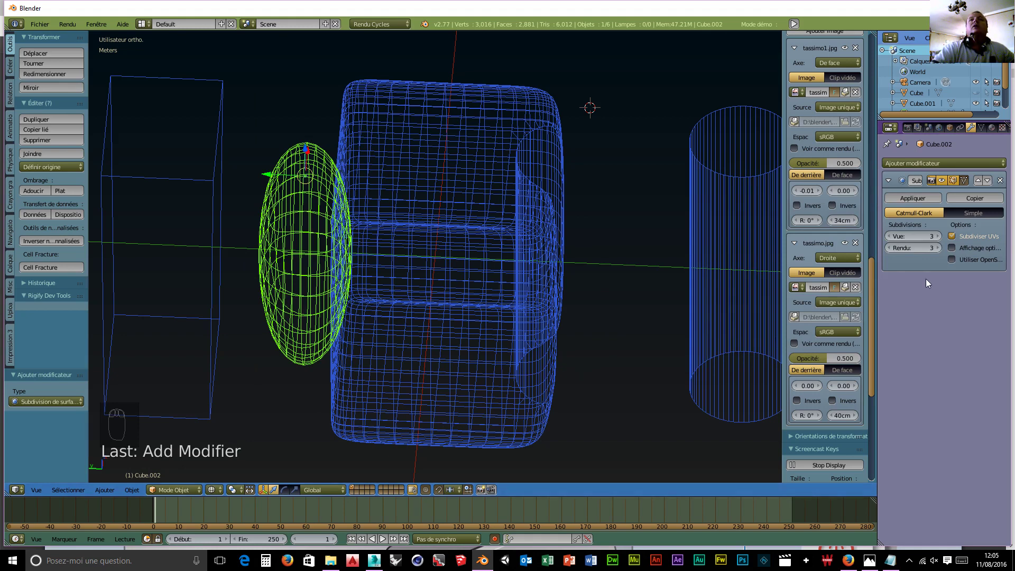
- Enter Edit mode on the tank block and add two horizontal loop cuts around it without sliding them
click(157, 491)
click(174, 467)
middle_drag(404, 411, 379, 329)
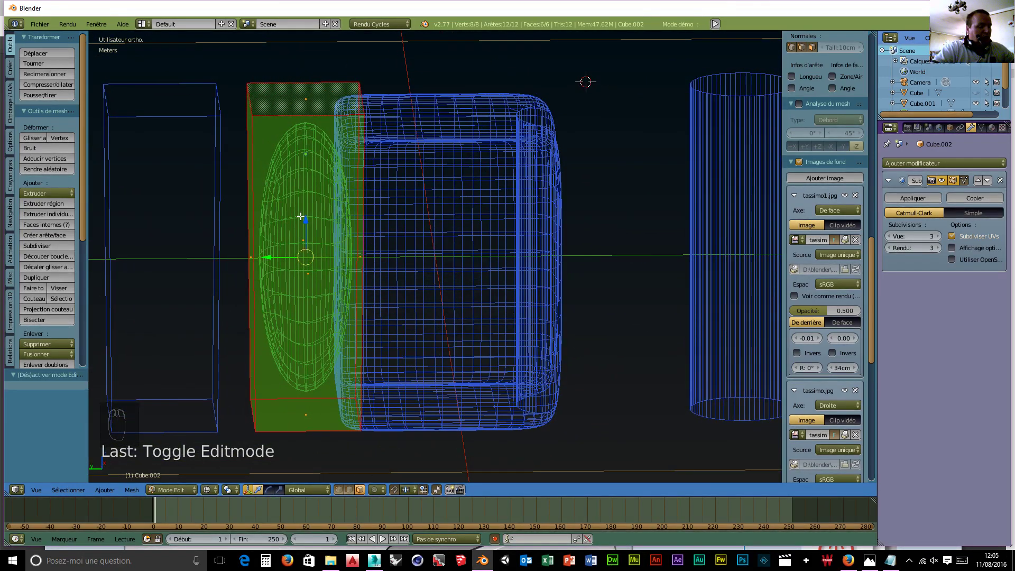
key(ctrl+r)
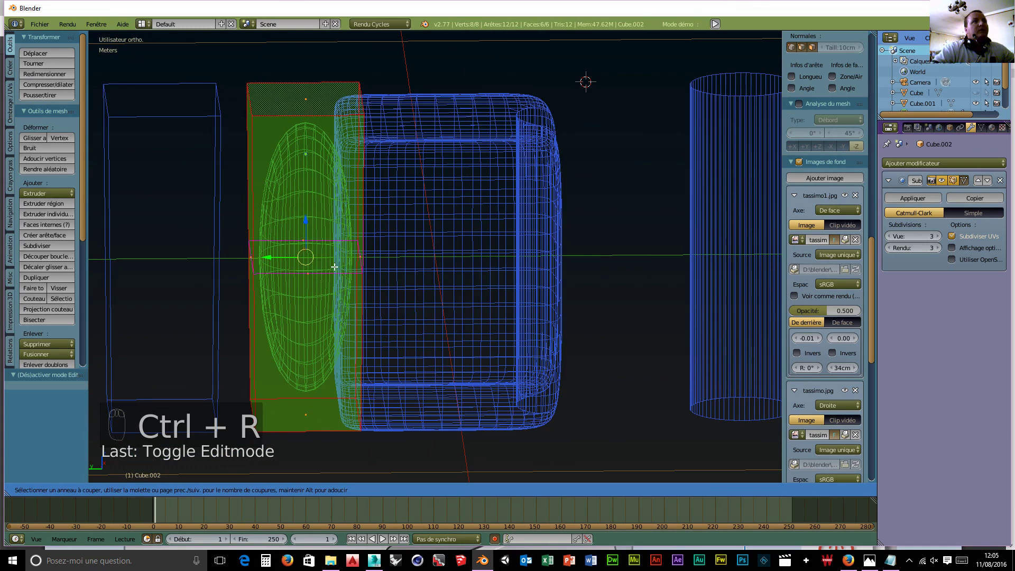
scroll(335, 267, up, 1)
click(335, 267)
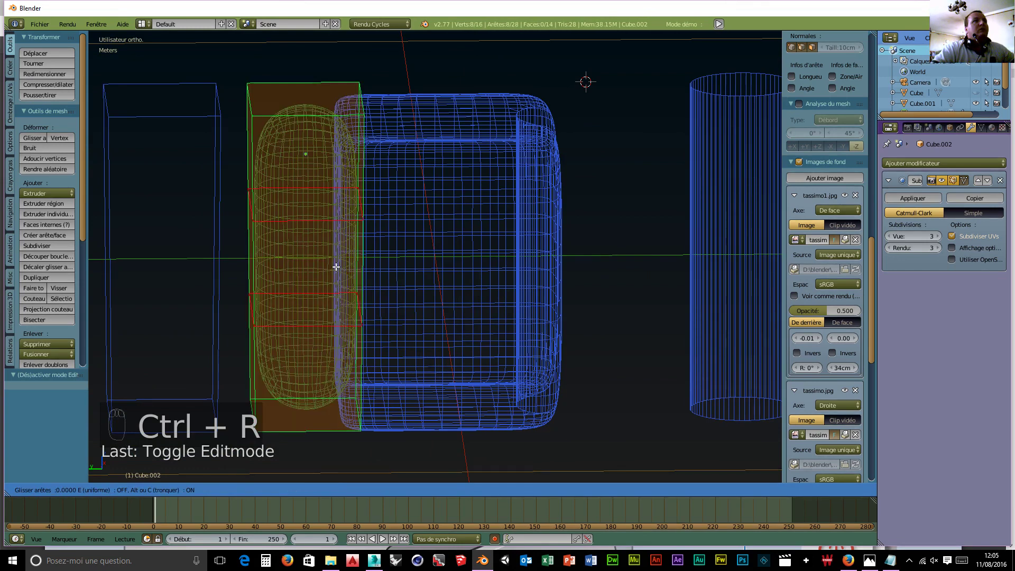
click(336, 267)
- Spread the two new loops towards the block's top and bottom by scaling them along Z by about 3.36
key(s)
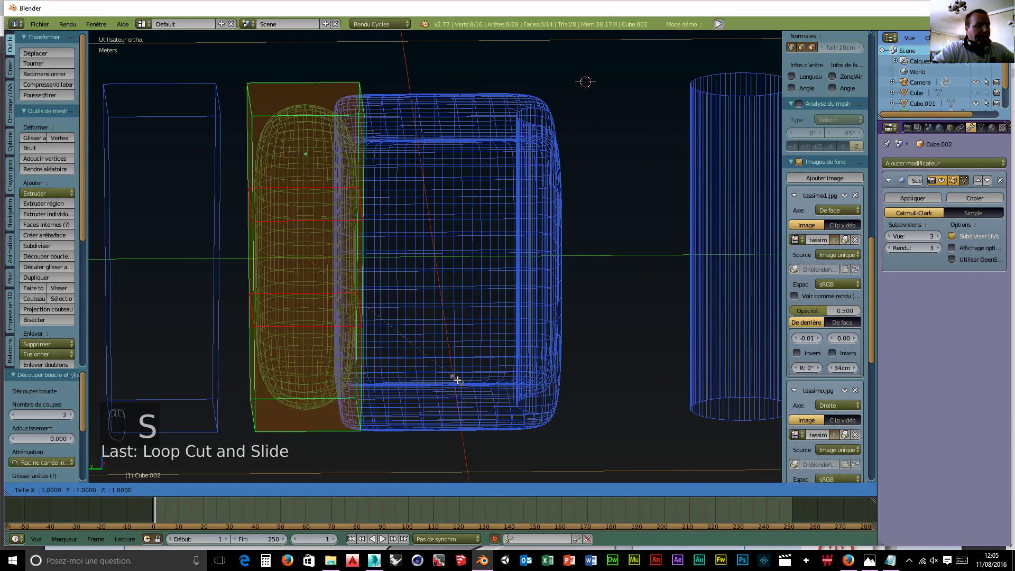
key(z)
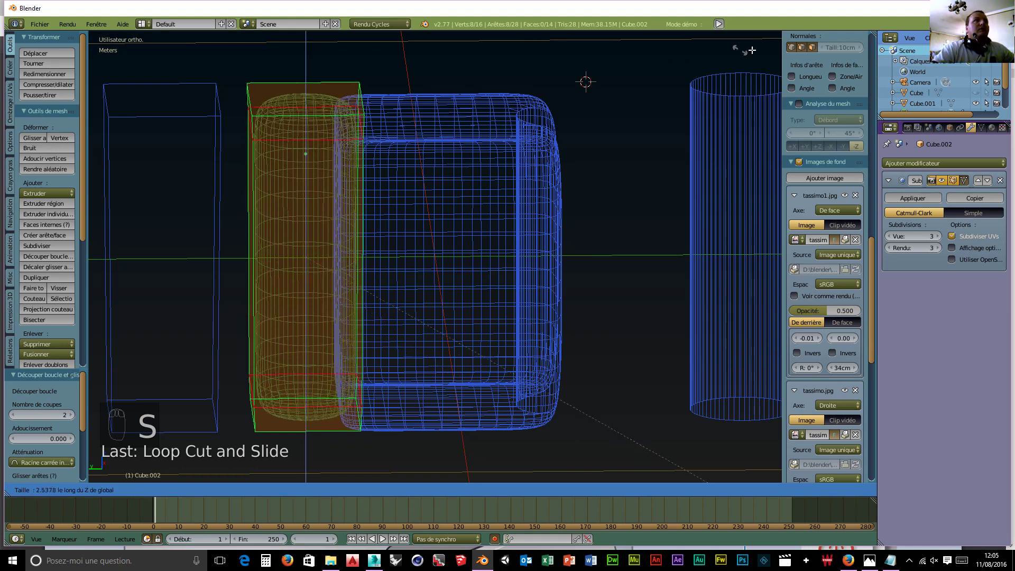
click(227, 50)
middle_drag(579, 265, 338, 257)
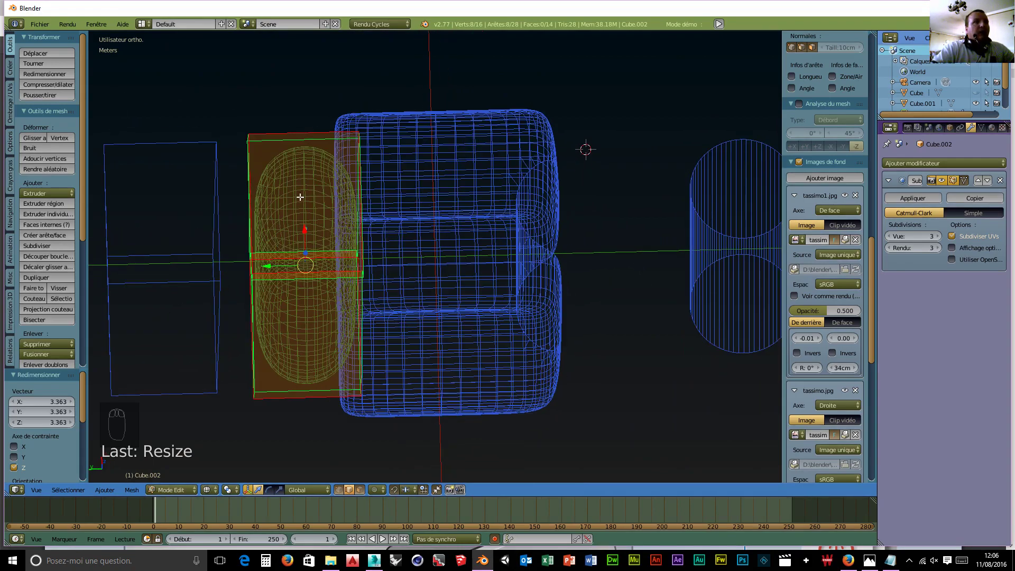
- Add two vertical loop cuts to the tank block, sliding one close to the machine body side and the other close to the rear side
key(ctrl+r)
click(315, 225)
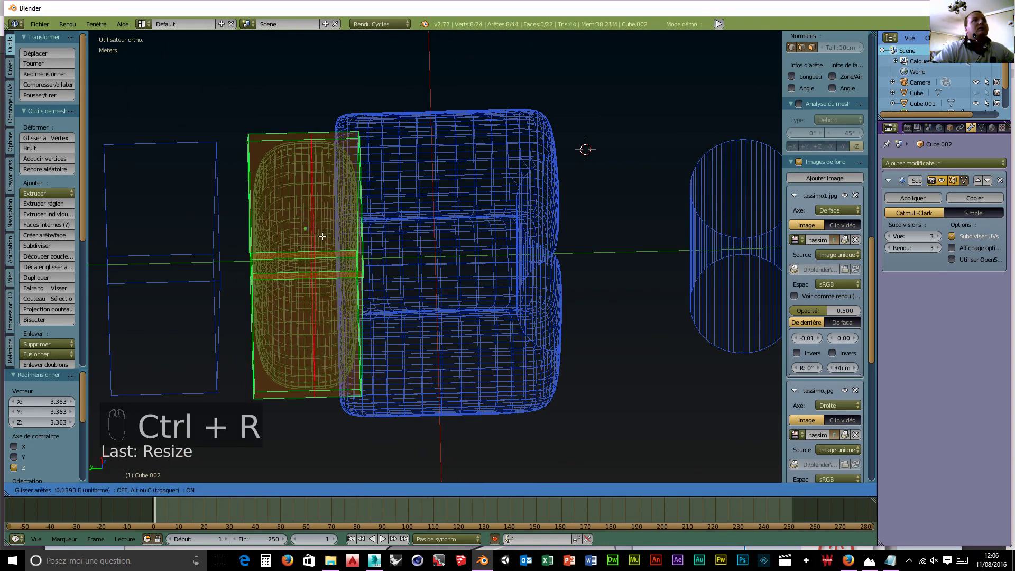
click(359, 241)
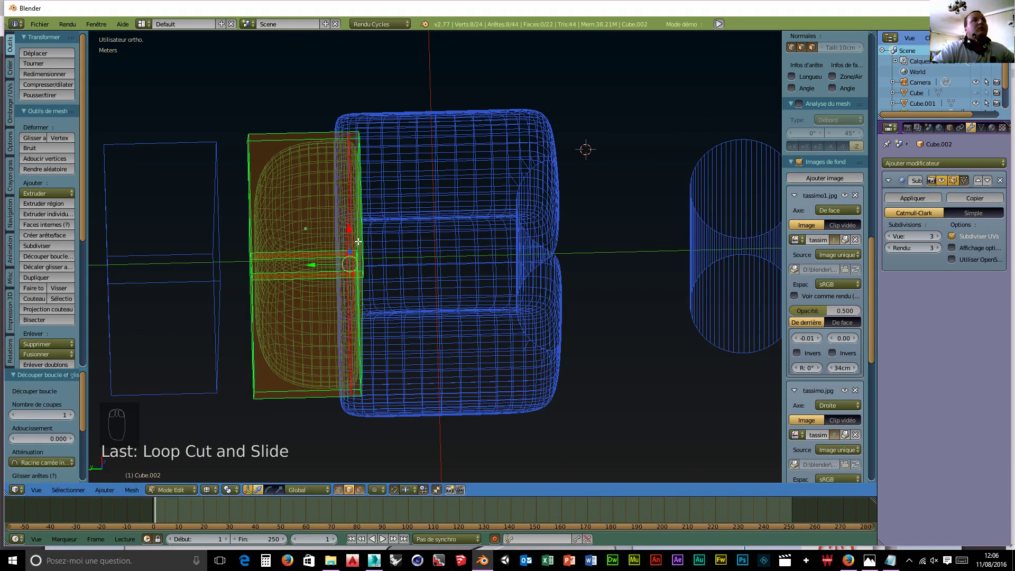
key(ctrl+r)
click(301, 234)
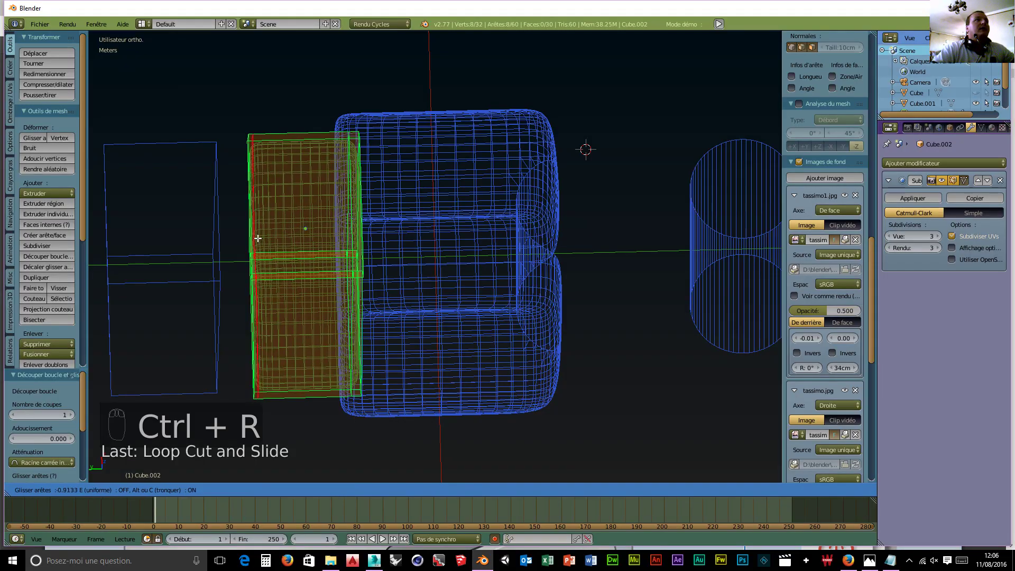
click(257, 238)
- Return to Object mode and delete the unrounded copy of the tank block behind the machine
middle_drag(305, 273, 357, 244)
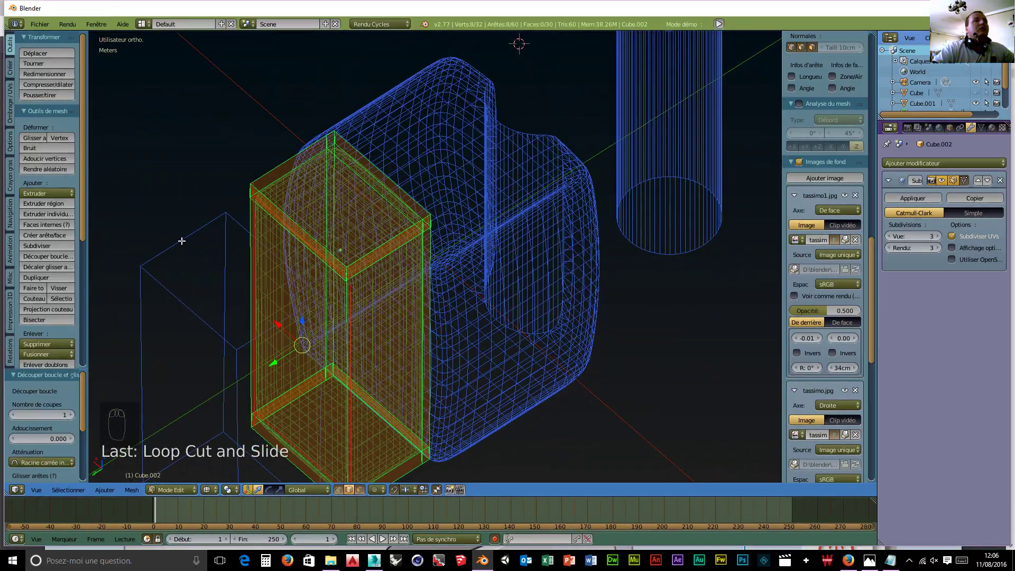
click(178, 490)
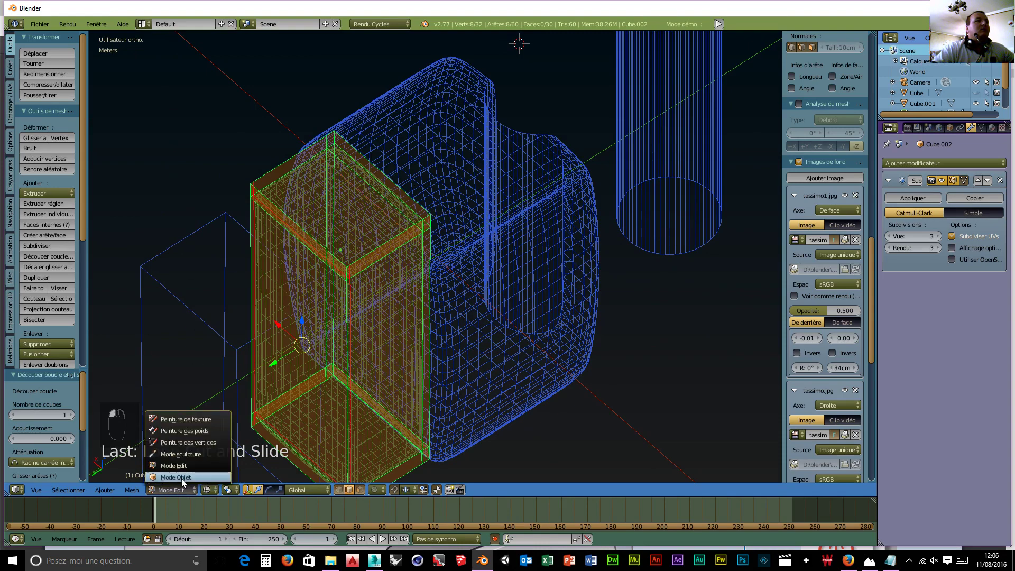
click(176, 477)
right_click(166, 242)
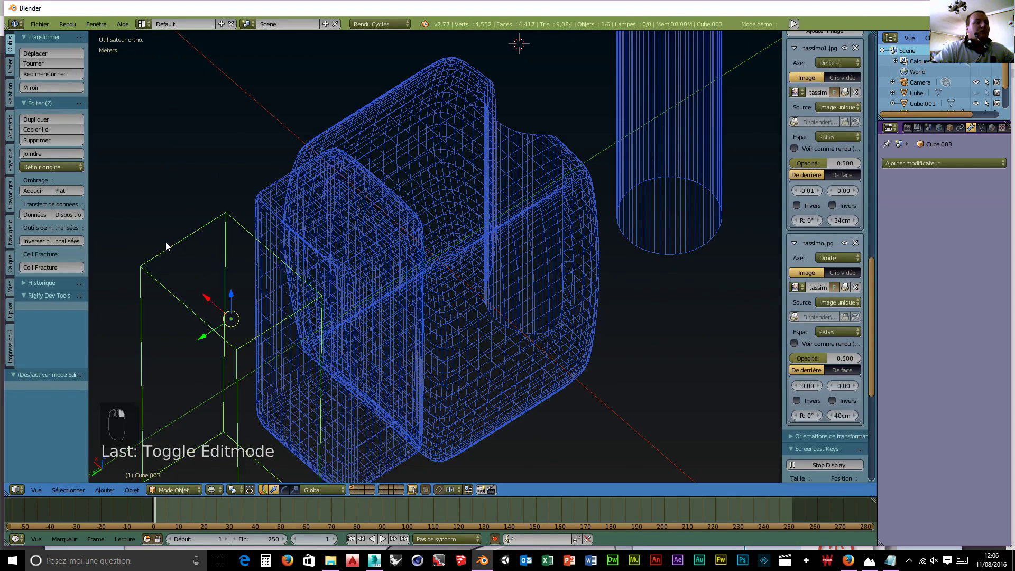
key(x)
click(166, 249)
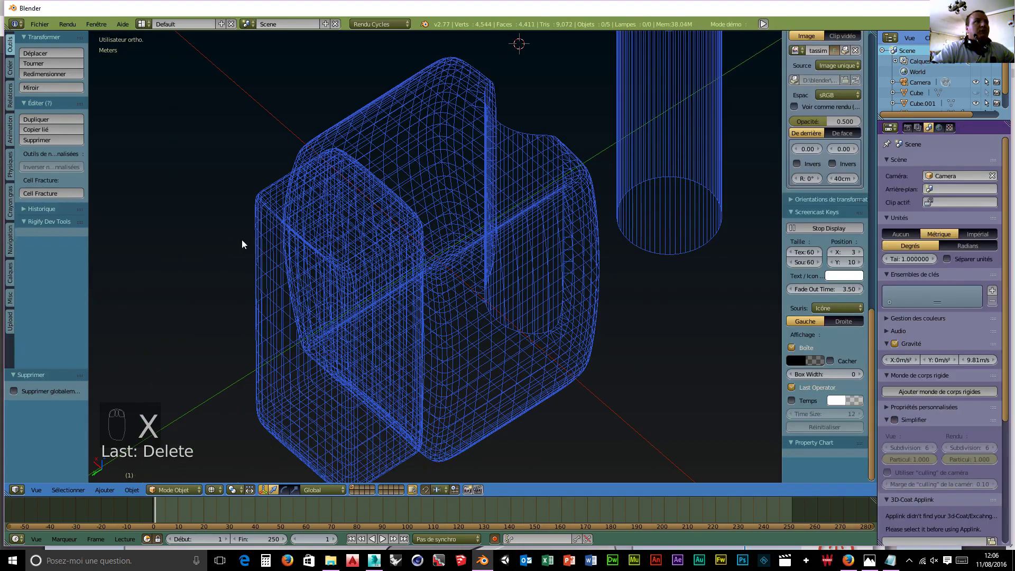
- Apply the tank block's Subdivision Surface modifier and duplicate the block, placing the copy about 14.9 cm away along Y
right_click(342, 218)
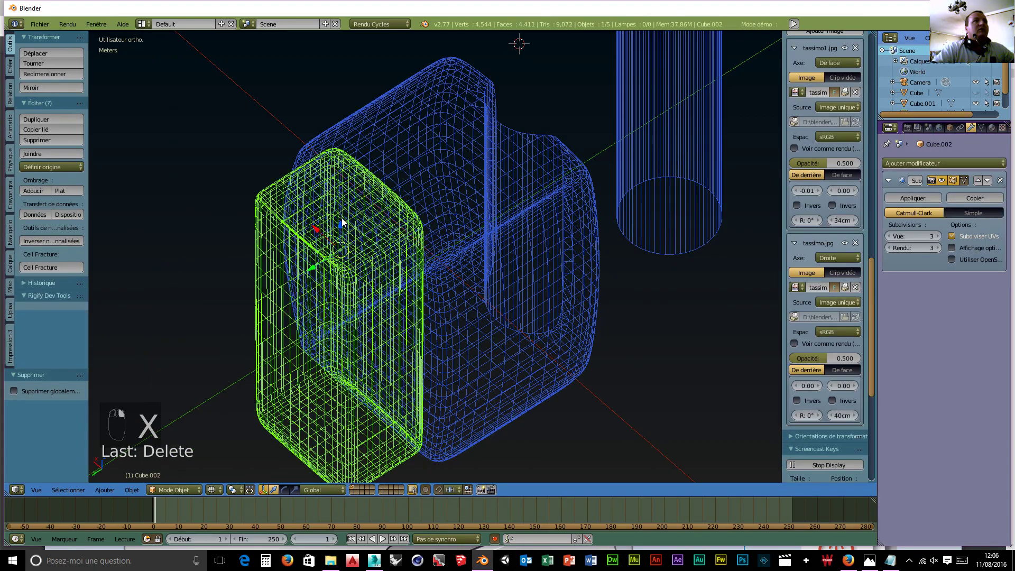
click(906, 199)
middle_drag(601, 328, 537, 316)
key(shift+d)
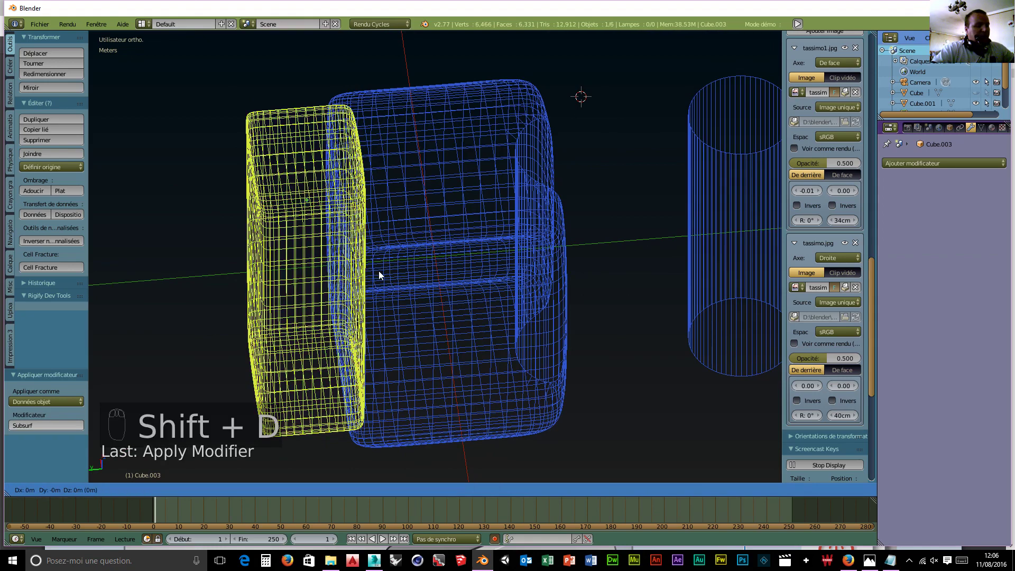
click(234, 269)
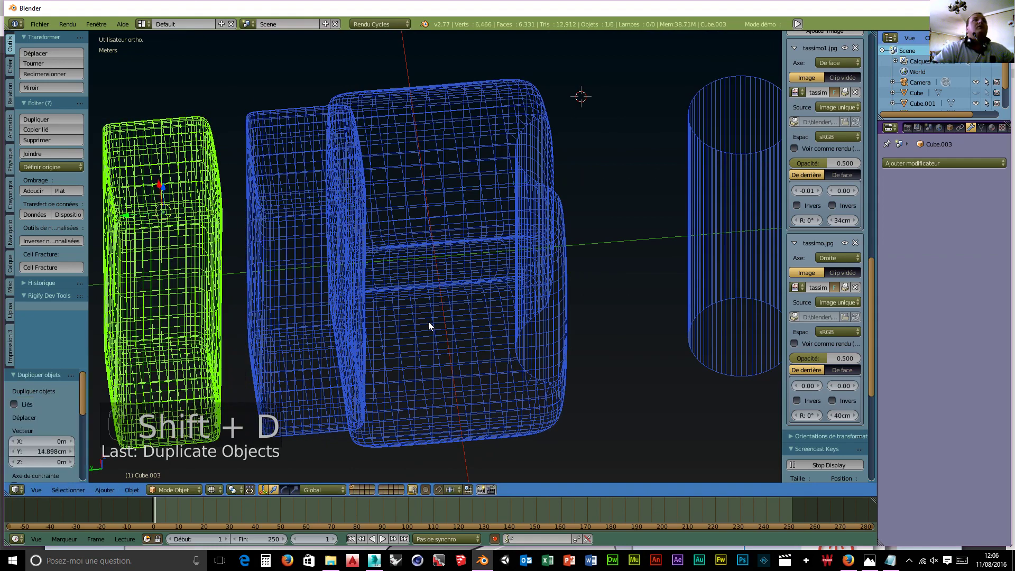
- Cut the tank block's shape out of the machine body with a Boolean modifier set to Difference, and apply it
right_click(287, 189)
right_click(458, 224)
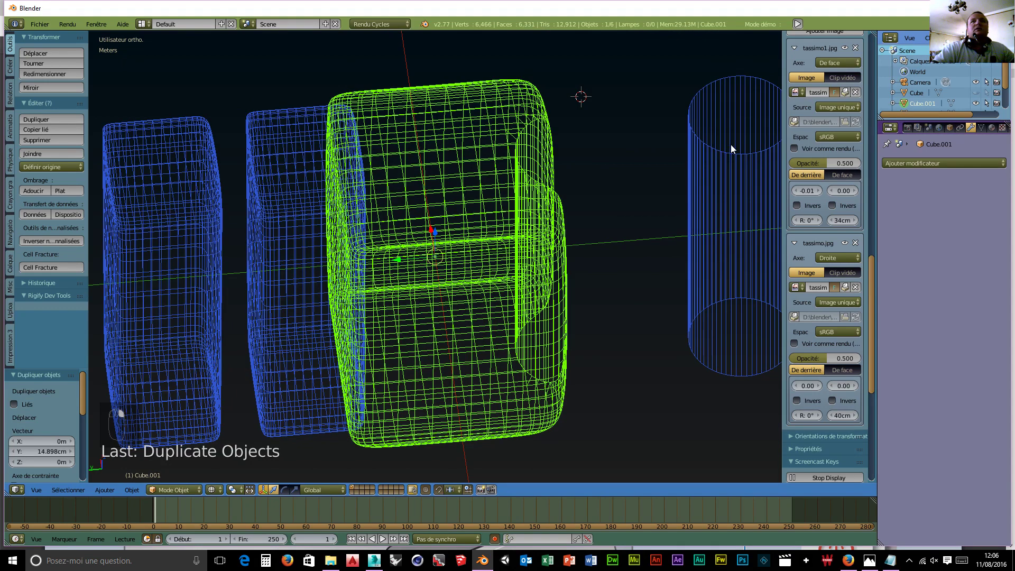
click(900, 163)
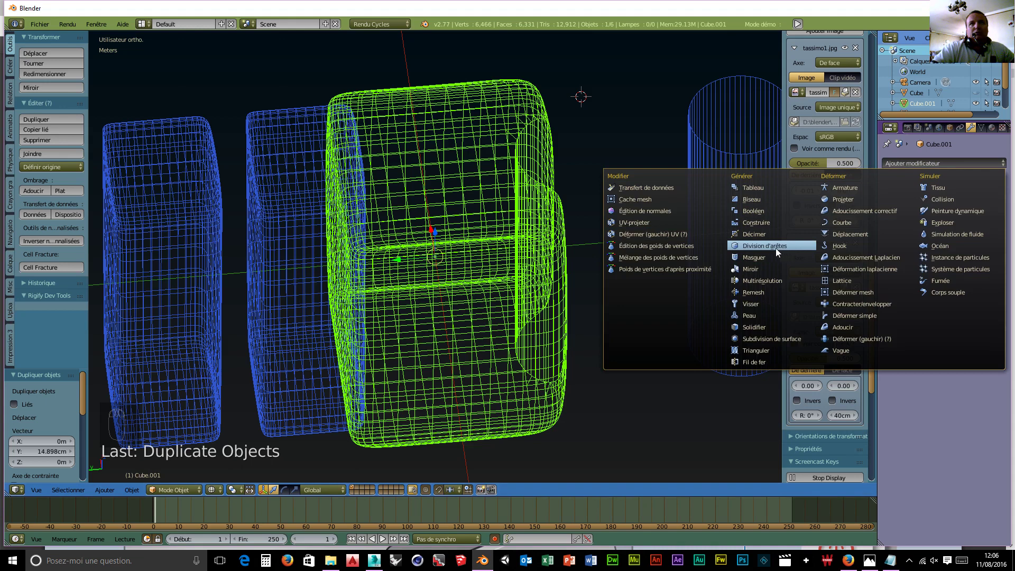
click(757, 211)
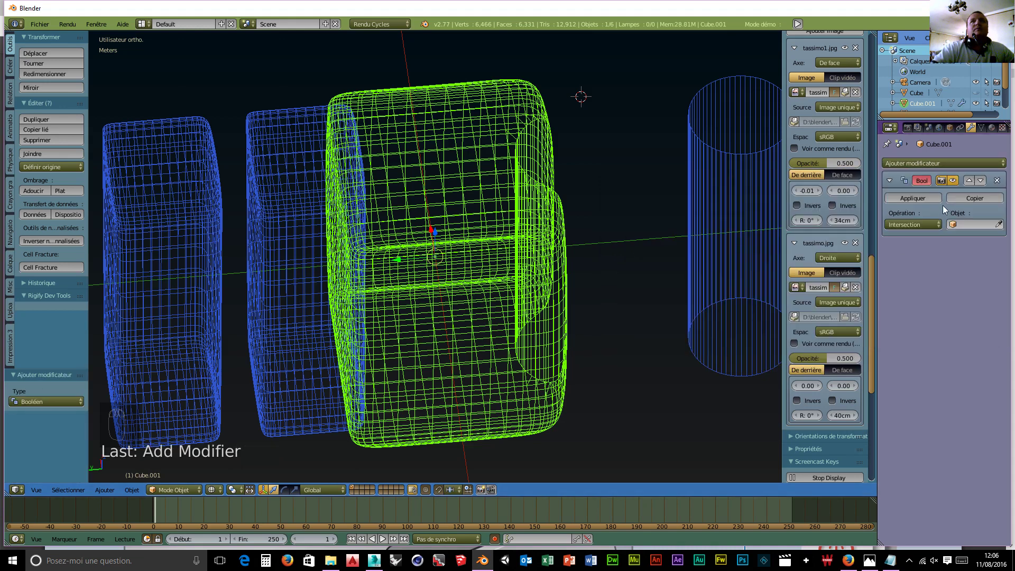
click(999, 225)
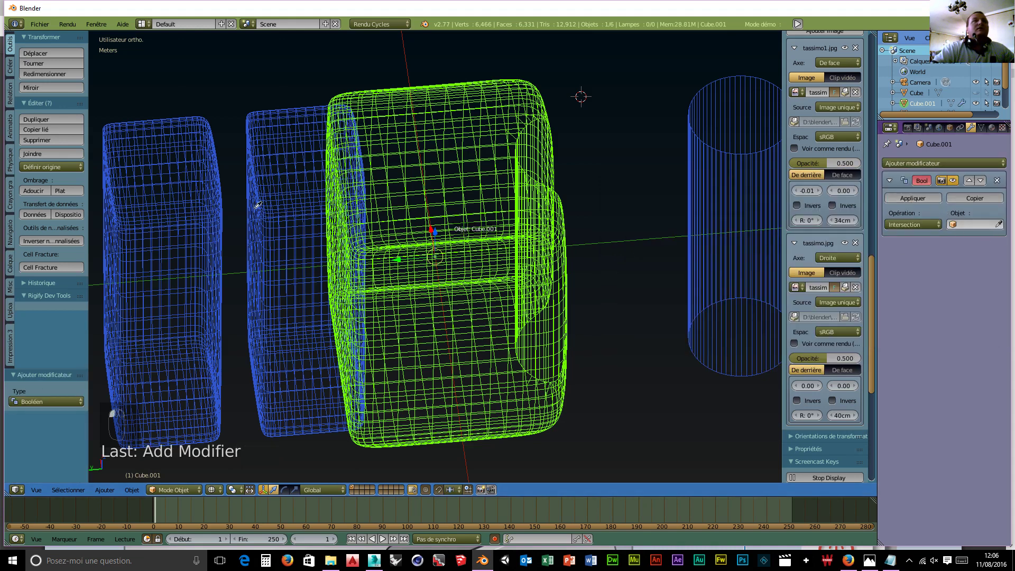
click(271, 165)
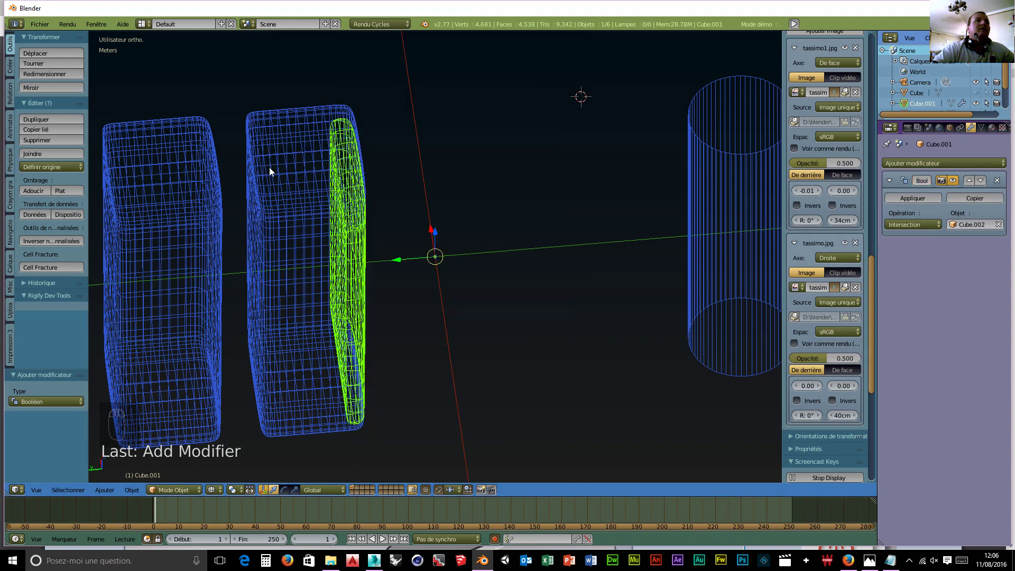
click(933, 224)
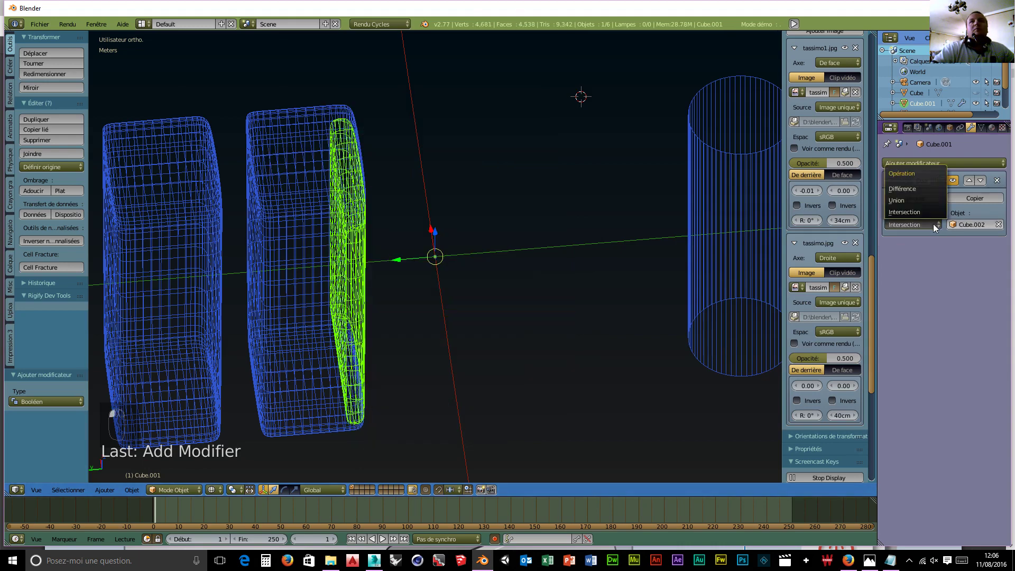
click(904, 189)
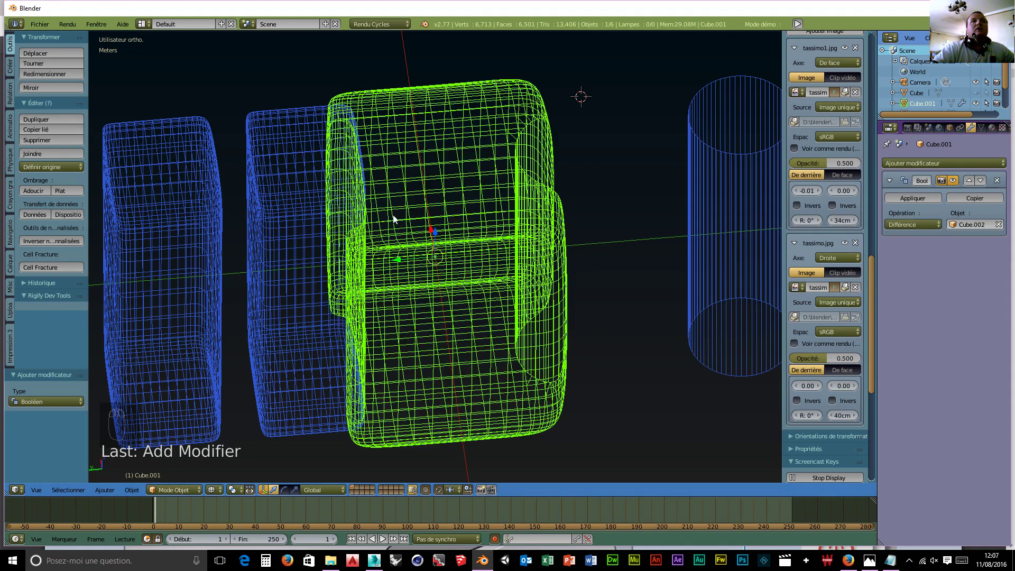
click(906, 198)
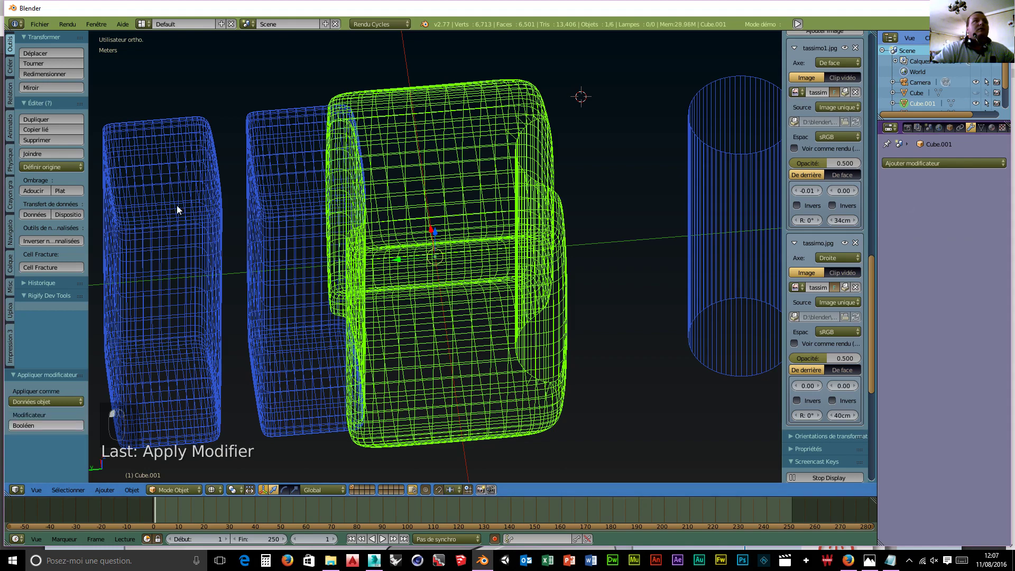
- Delete the tank block used as the cutter and select its remaining copy
right_click(266, 180)
key(x)
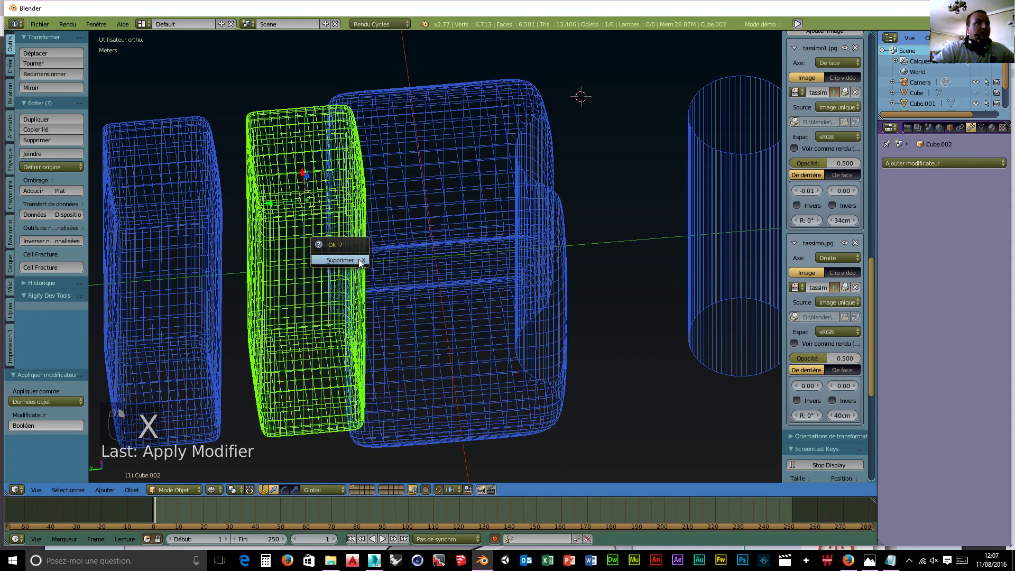
click(339, 260)
middle_drag(337, 261, 207, 263)
scroll(350, 250, down, 2)
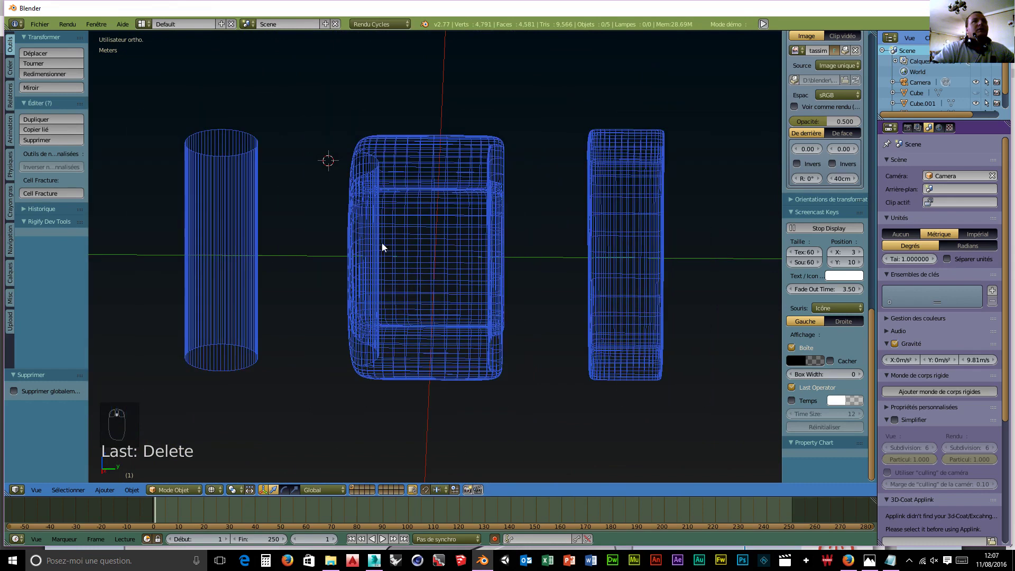
right_click(623, 208)
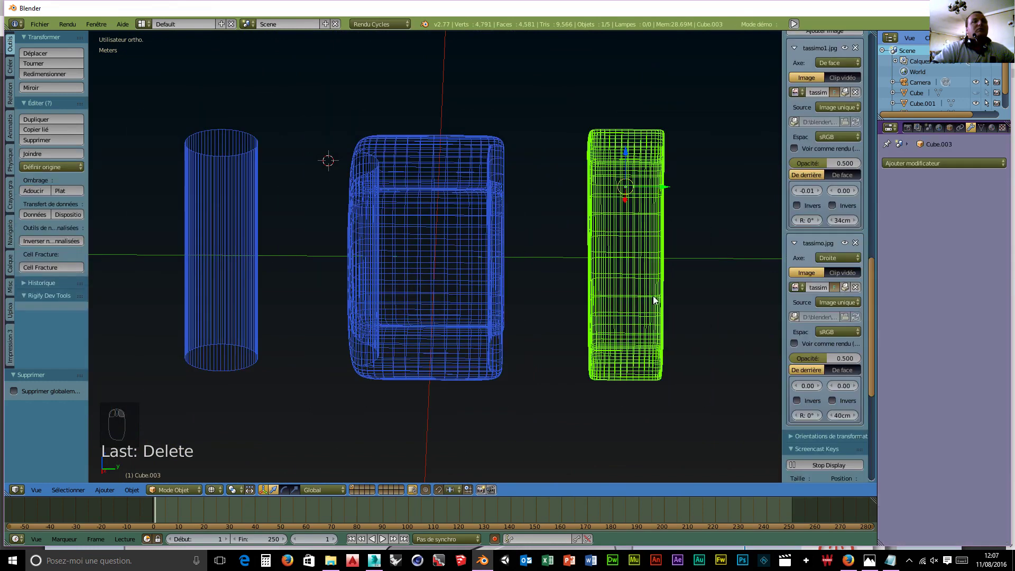
click(190, 490)
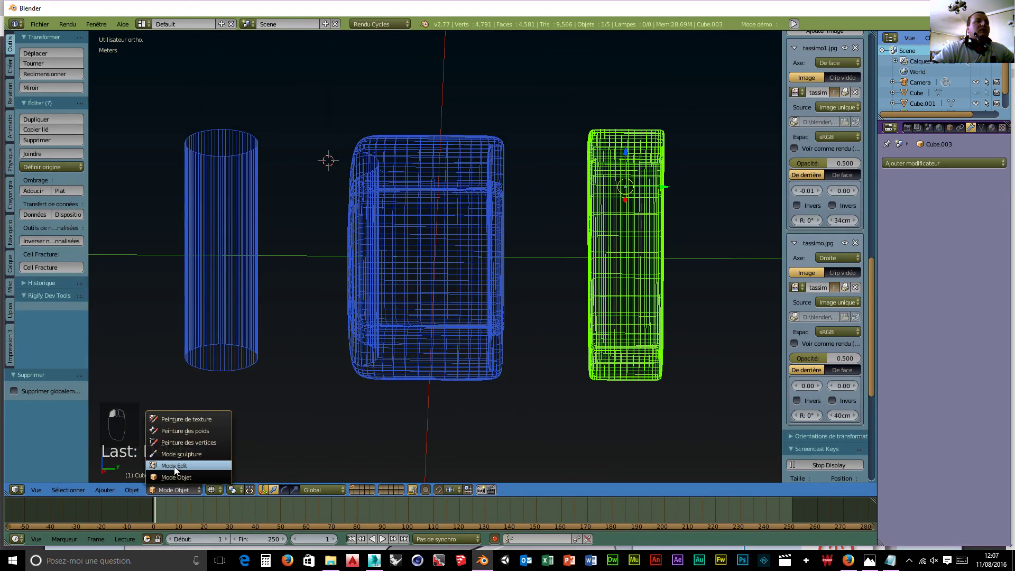
click(174, 466)
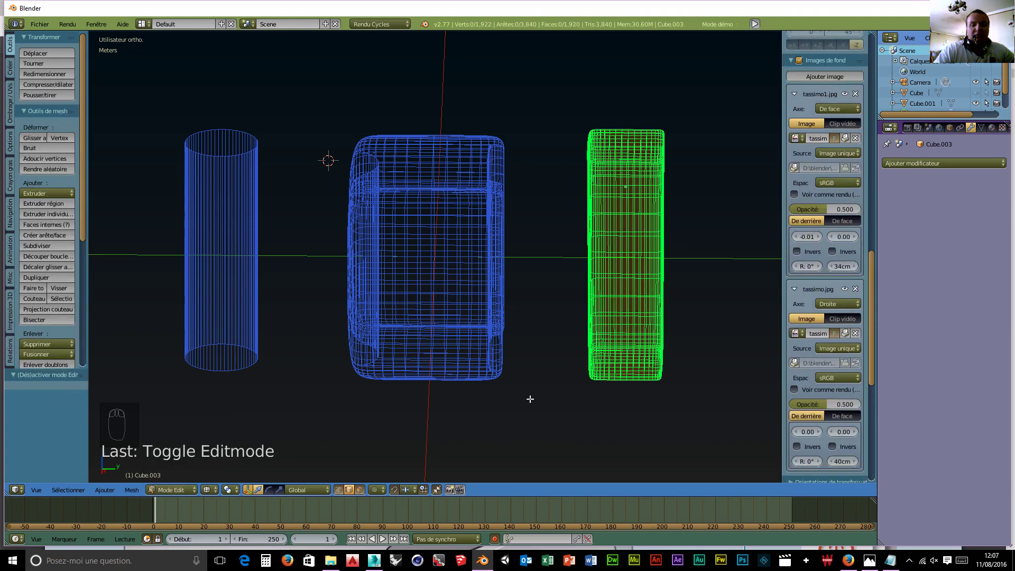
key(KP_3)
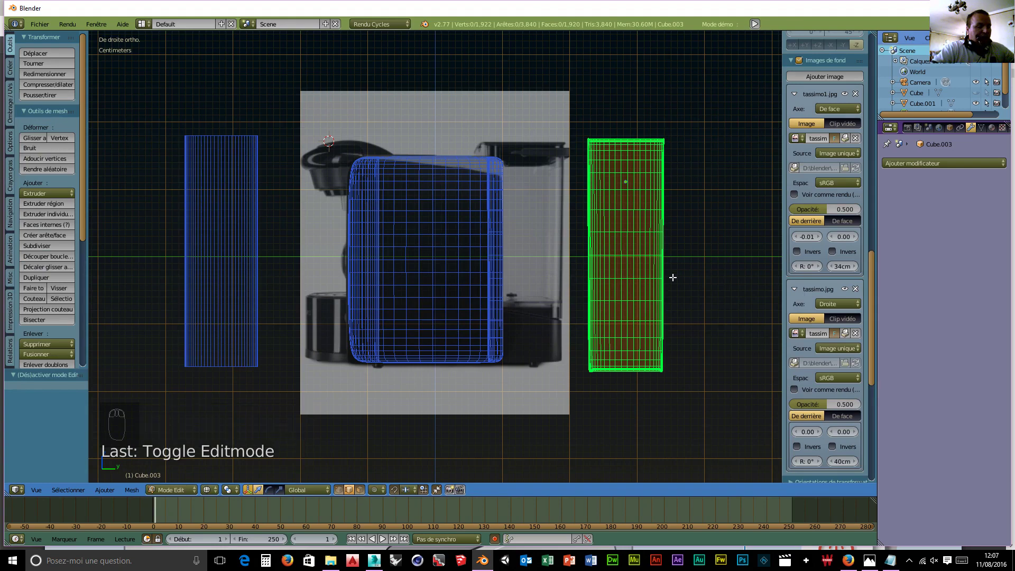
key(g)
key(y)
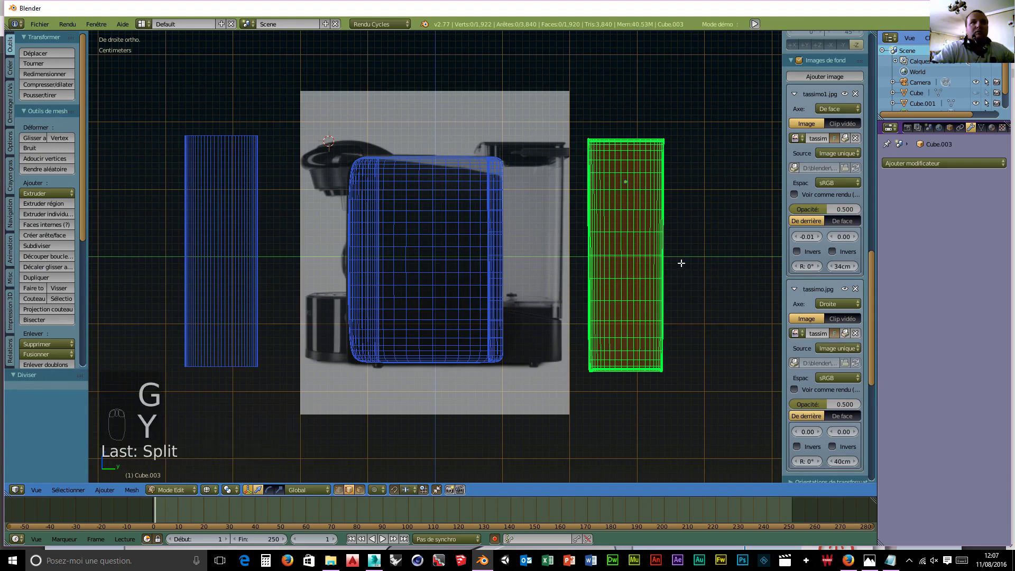
right_click(651, 270)
drag(691, 269, 649, 272)
key(ctrl+z)
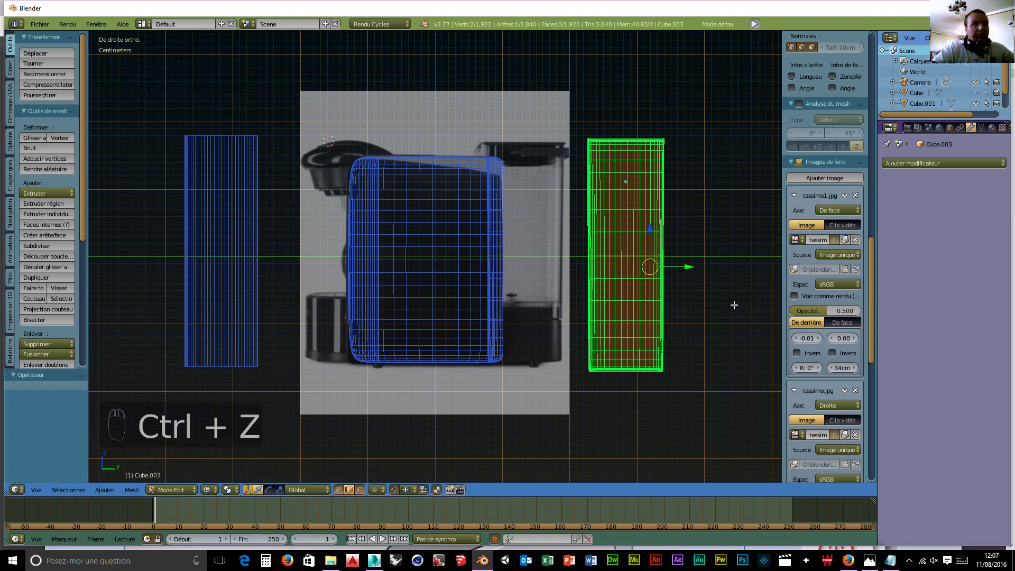
click(177, 490)
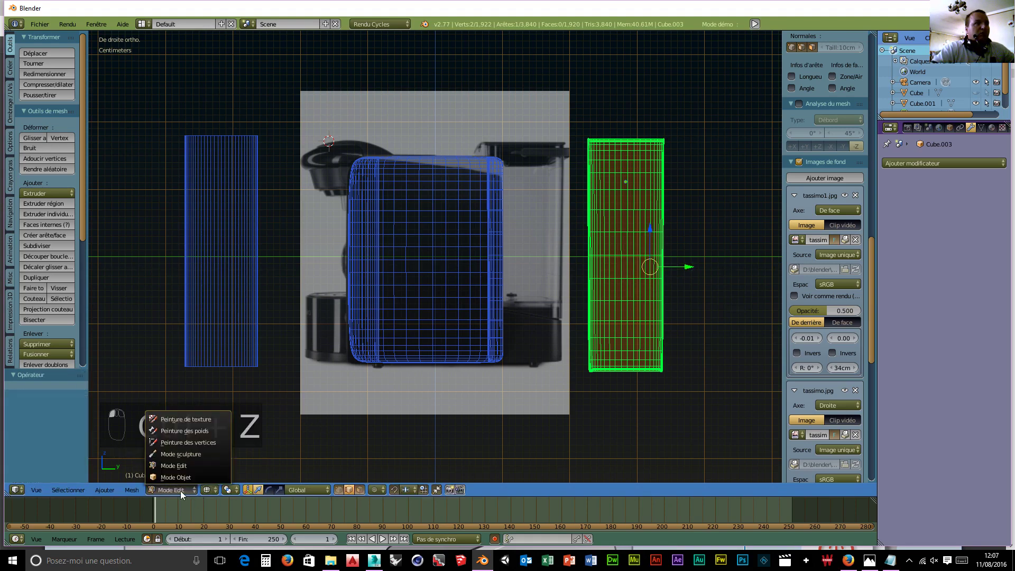
click(182, 481)
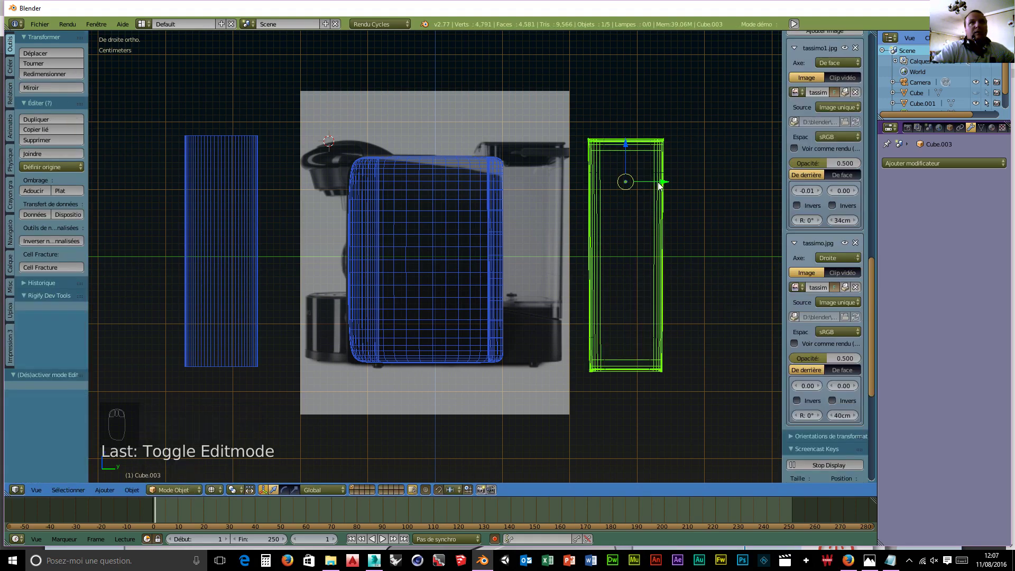
- In the right side view, move the tank copy about -14.9 cm along Y onto the reference tank and scale it along Z by about 0.957
drag(661, 181, 564, 195)
scroll(589, 403, up, 2)
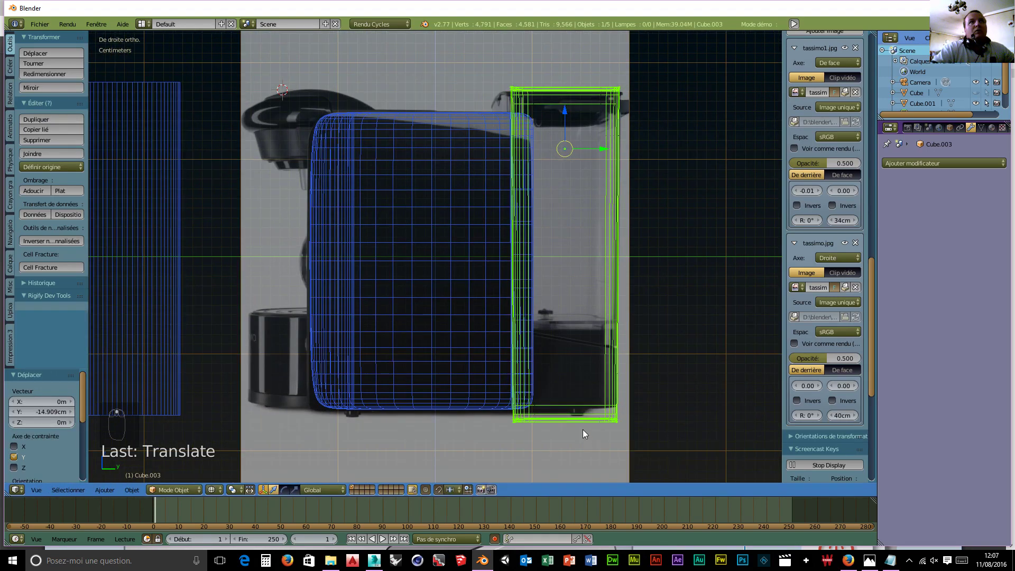
key(s)
key(z)
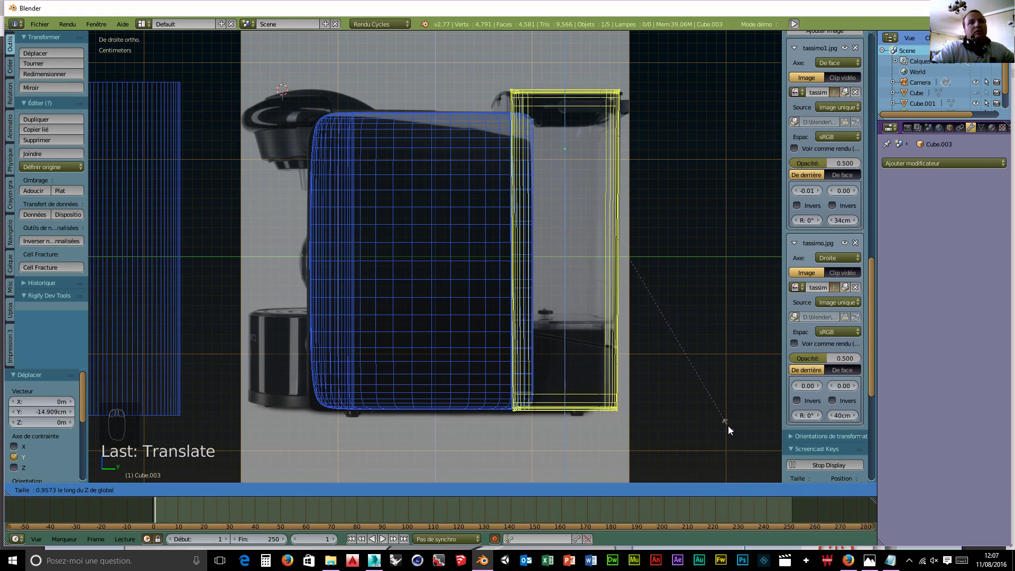
click(728, 426)
scroll(634, 443, up, 4)
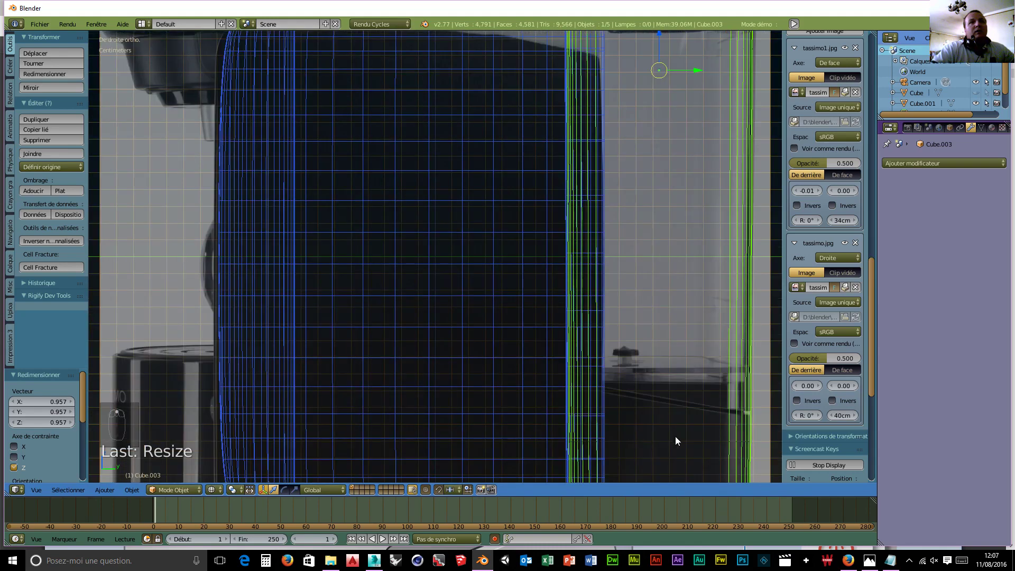
scroll(669, 426, down, 3)
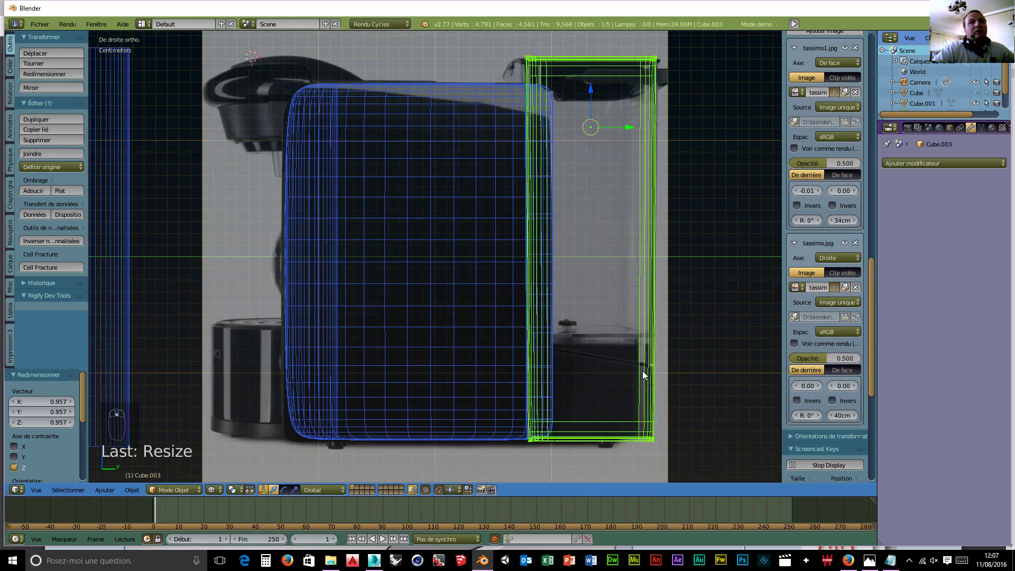
click(169, 488)
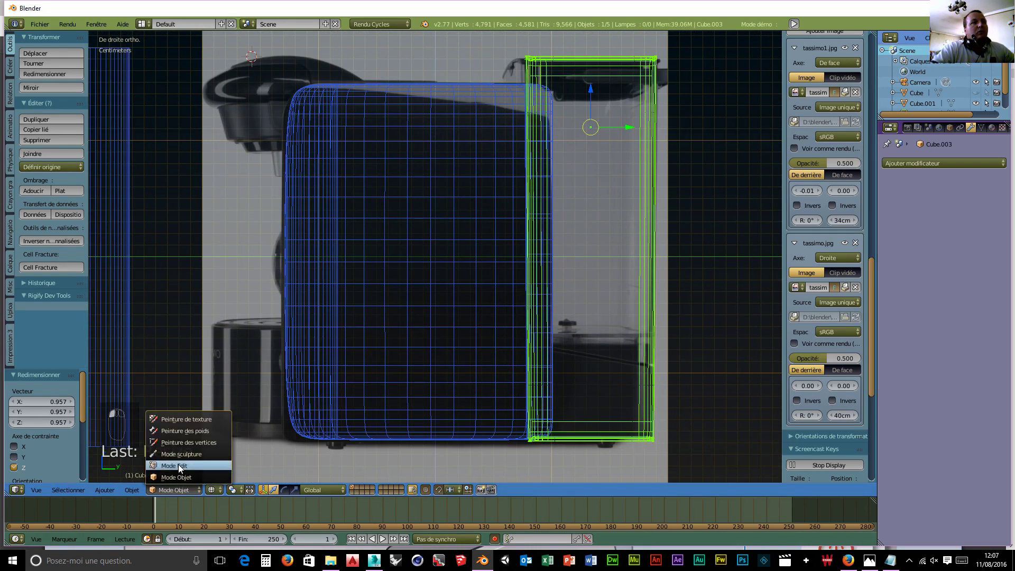
click(179, 464)
scroll(671, 443, up, 1)
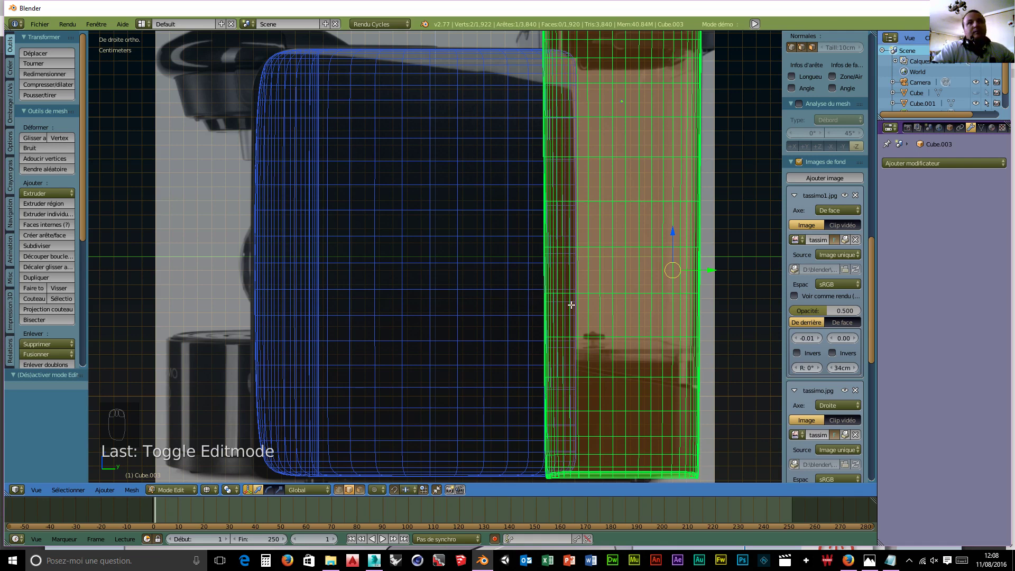
click(197, 491)
click(181, 476)
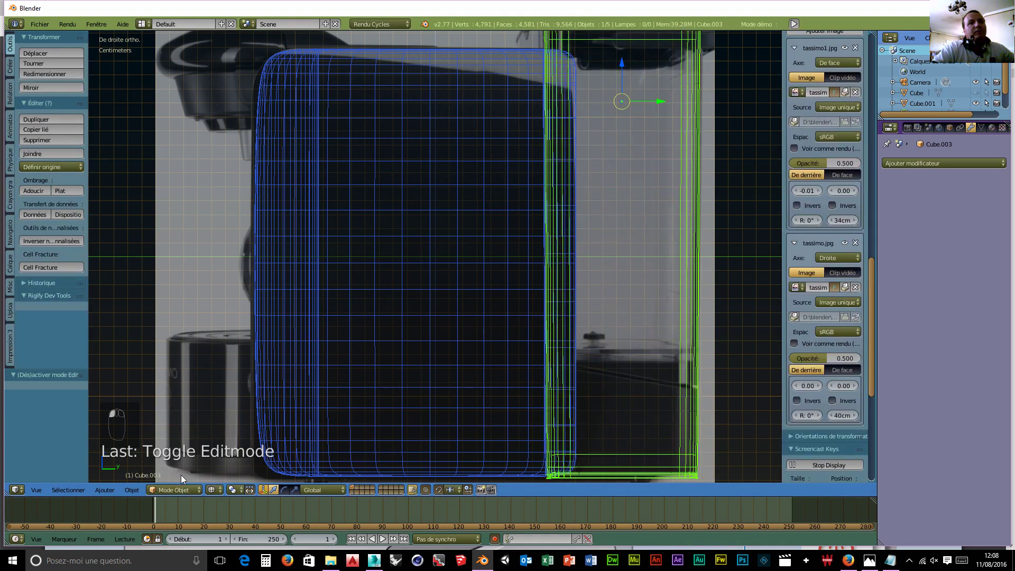
- Duplicate the rear tank in place and flatten the copy by scaling it along Z to 0.126
key(shift+d)
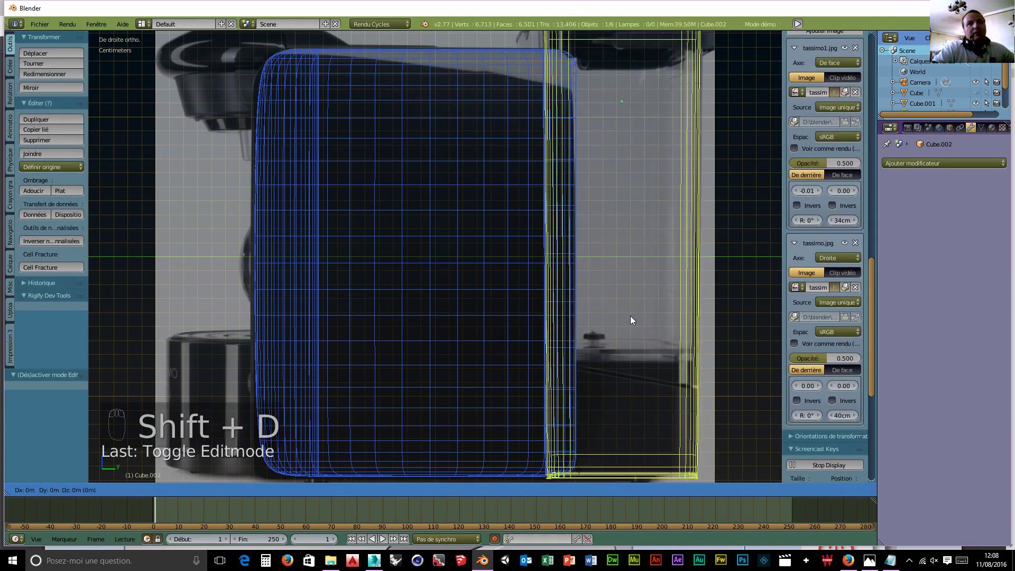
click(630, 317)
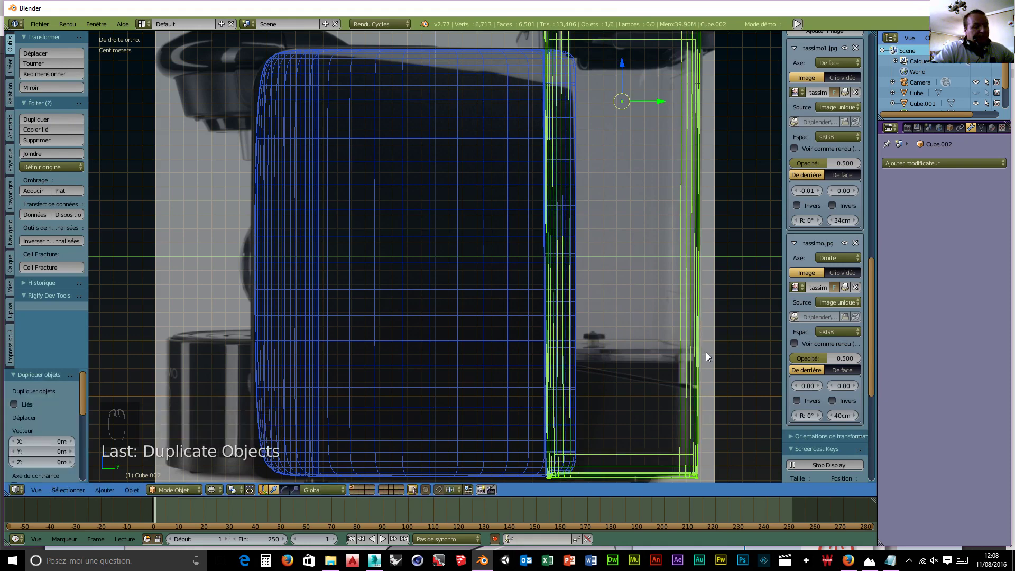
key(s)
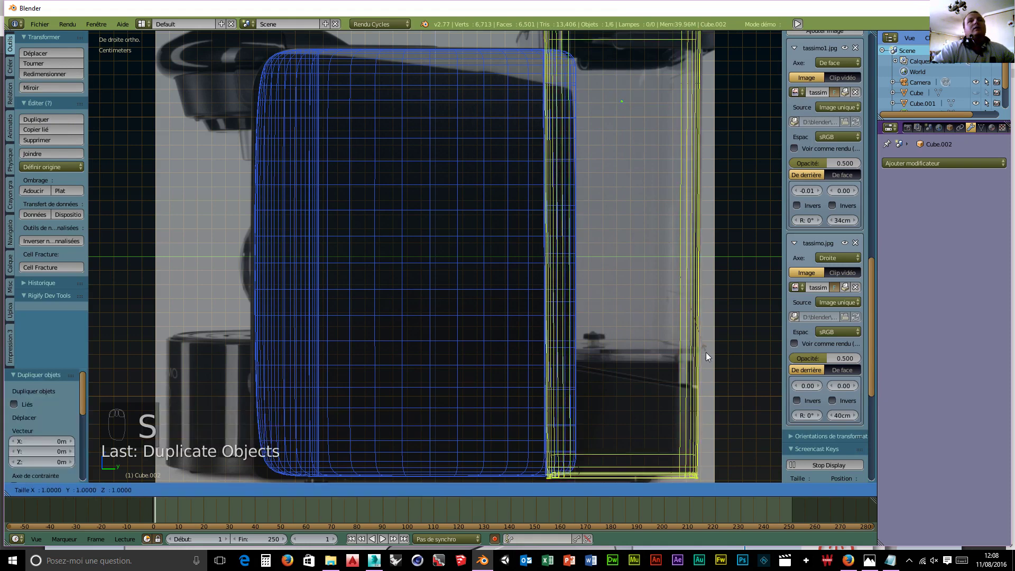
key(z)
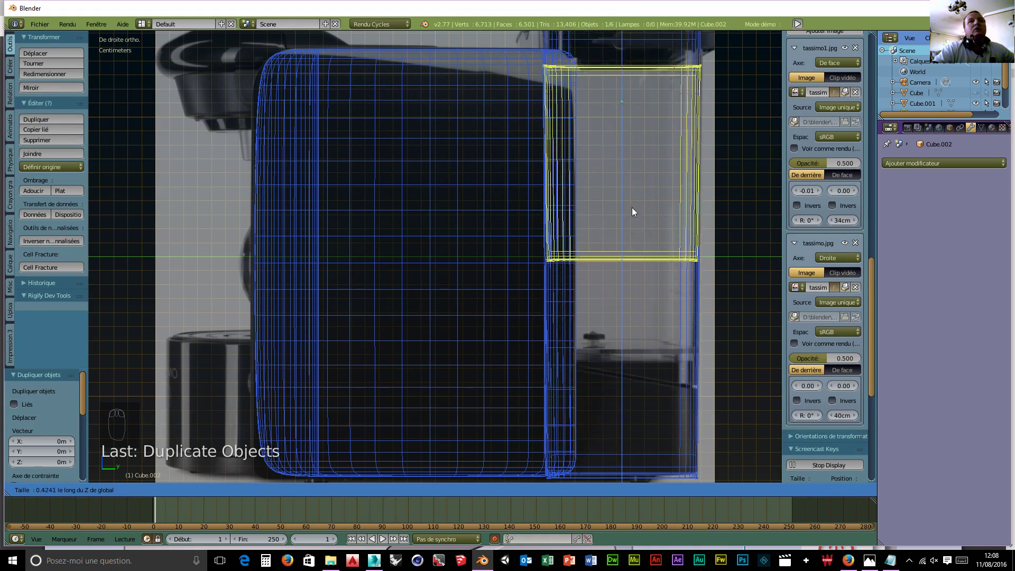
click(630, 136)
- Lower the flattened copy about 23.4 cm along Z to the tank's bottom, then snap it down about 0.7 mm with Closest snapping
key(g)
key(z)
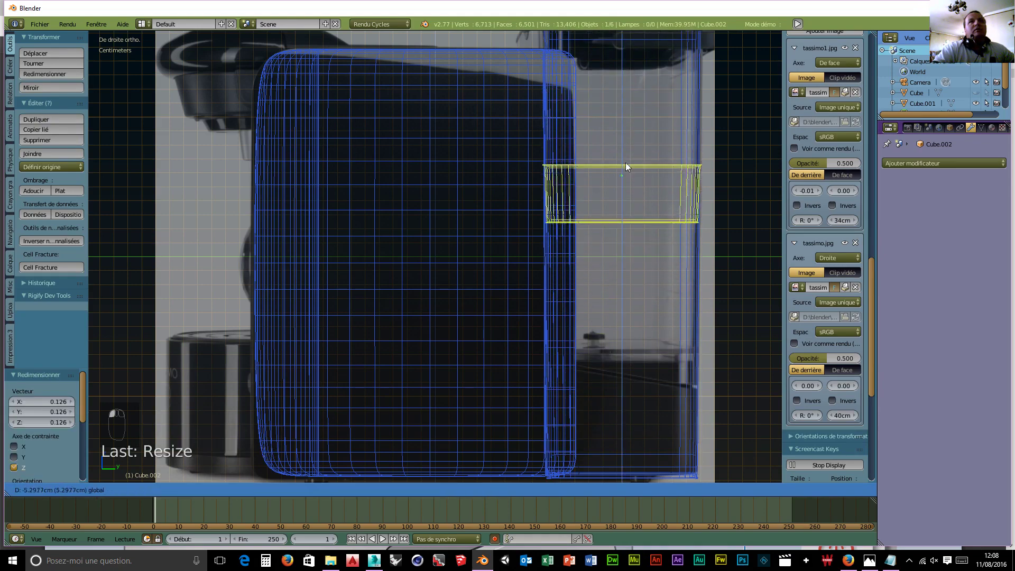
click(646, 389)
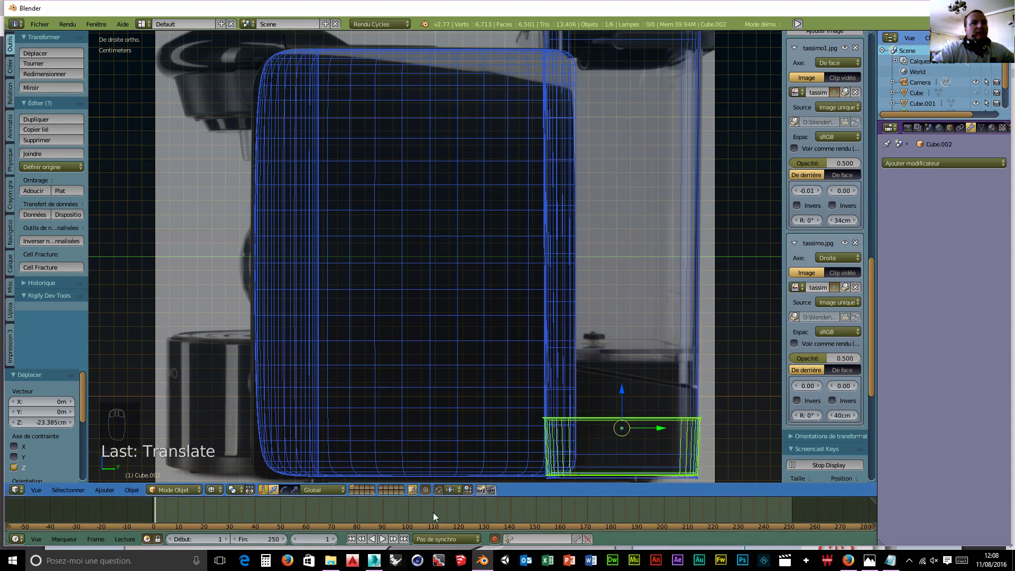
click(450, 490)
click(471, 453)
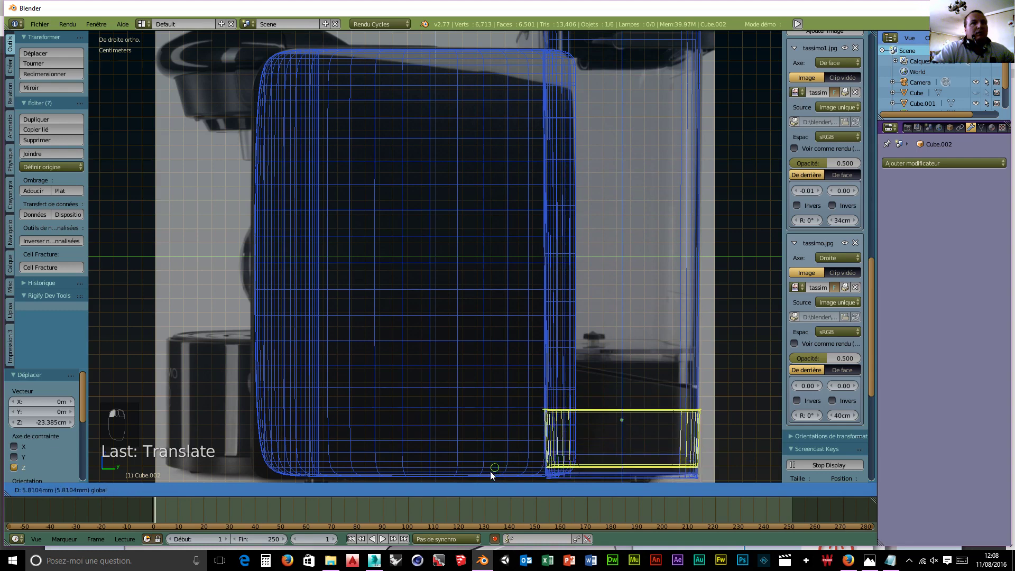
click(439, 38)
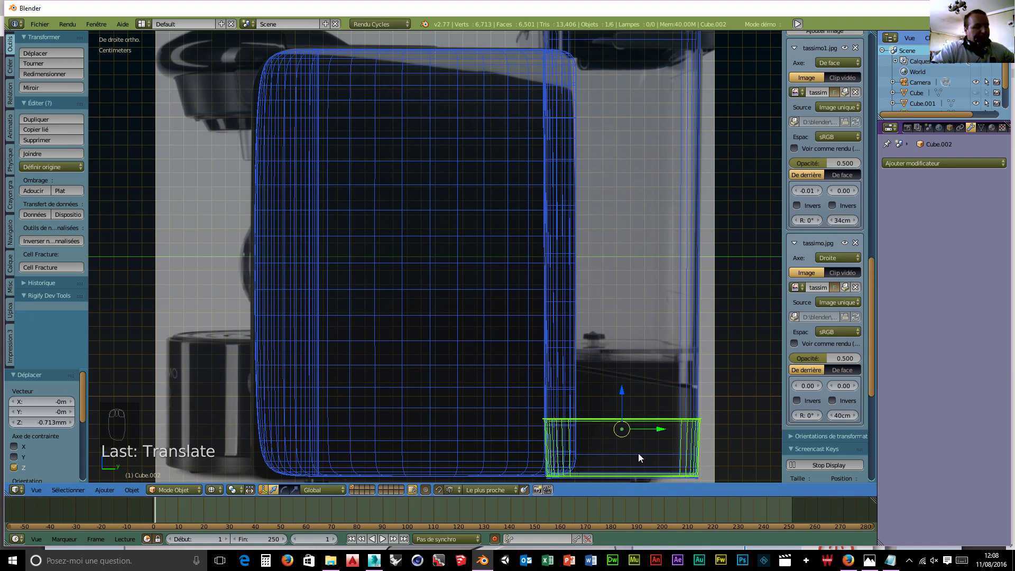
- Scale the flattened block along Y by about 1.24 and move it about -1.5 cm along Y into the machine body
key(s)
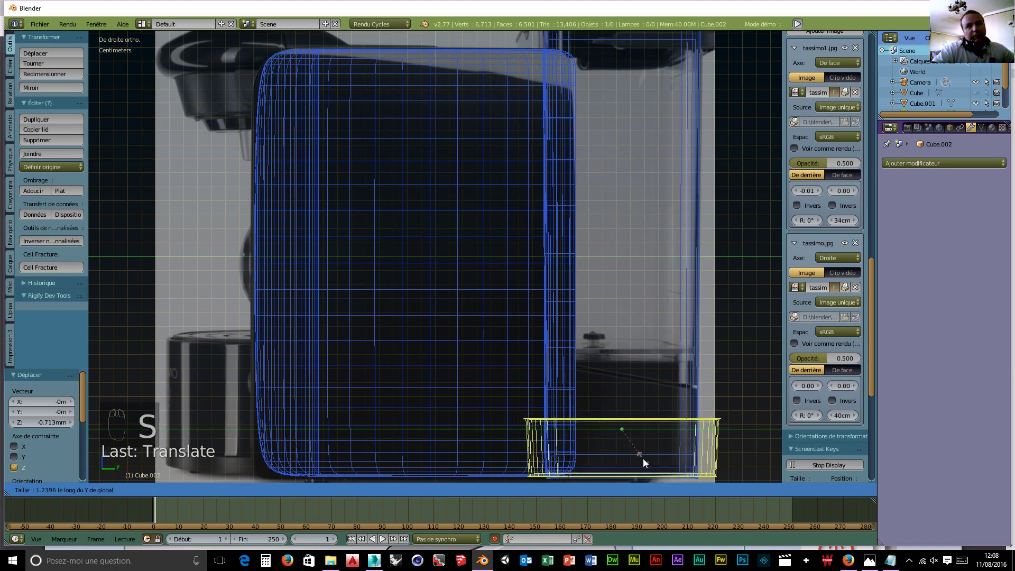
click(643, 458)
drag(658, 434, 638, 430)
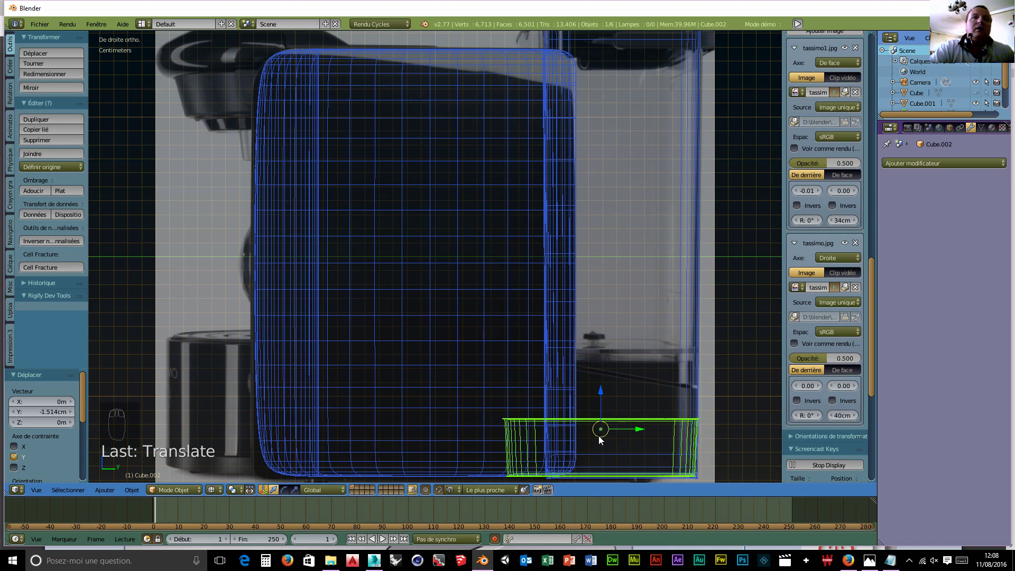
- In Edit Mode, select the upper vertices of the base block and raise them about 3.2 cm along Z
key(Tab)
click(671, 446)
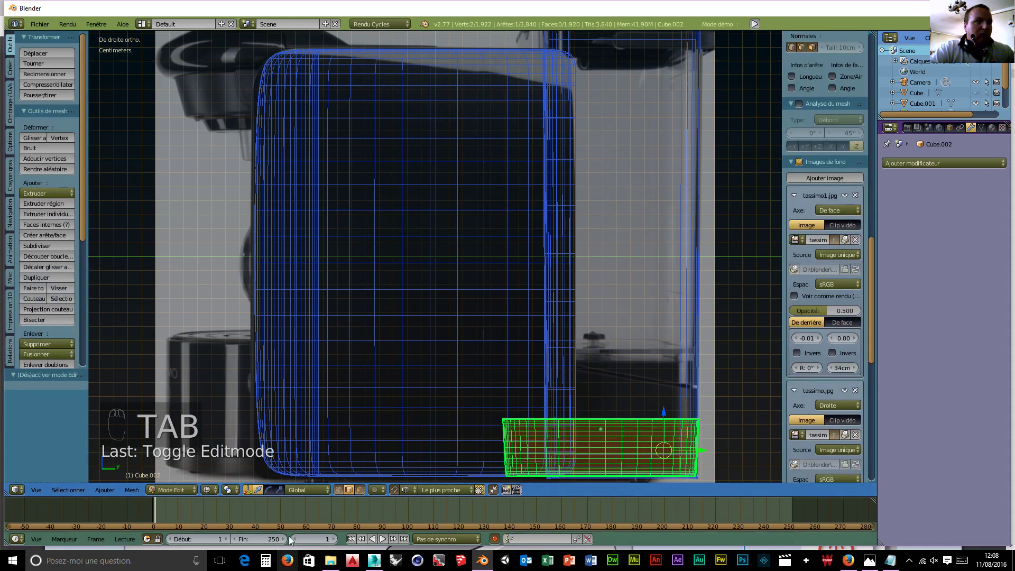
click(339, 490)
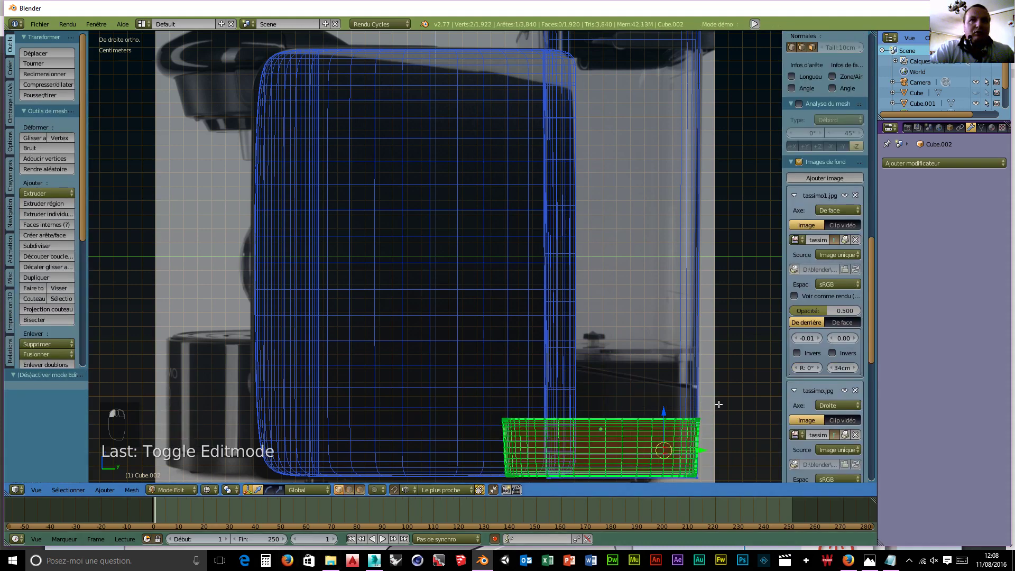
key(a)
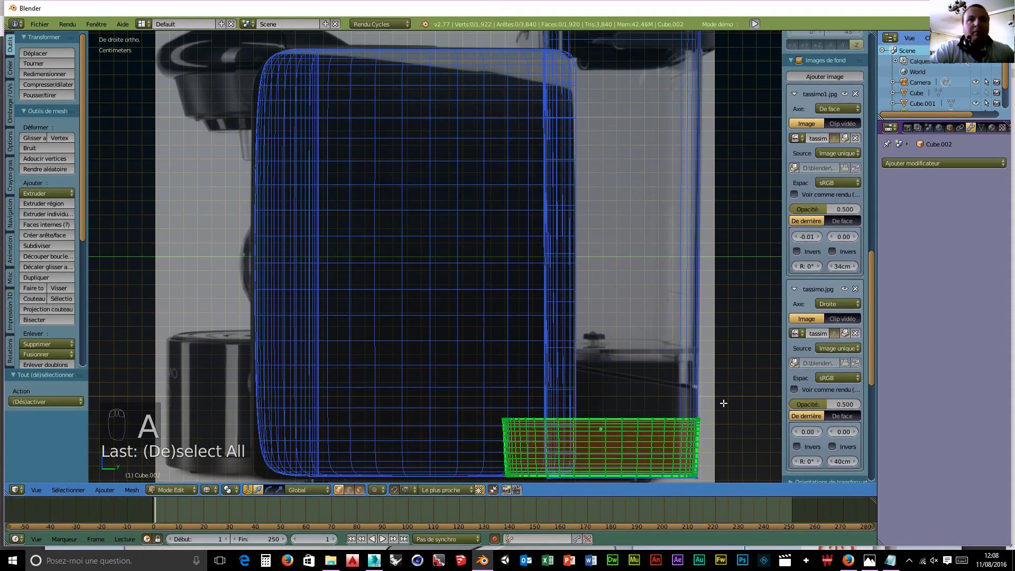
key(b)
drag(722, 403, 485, 442)
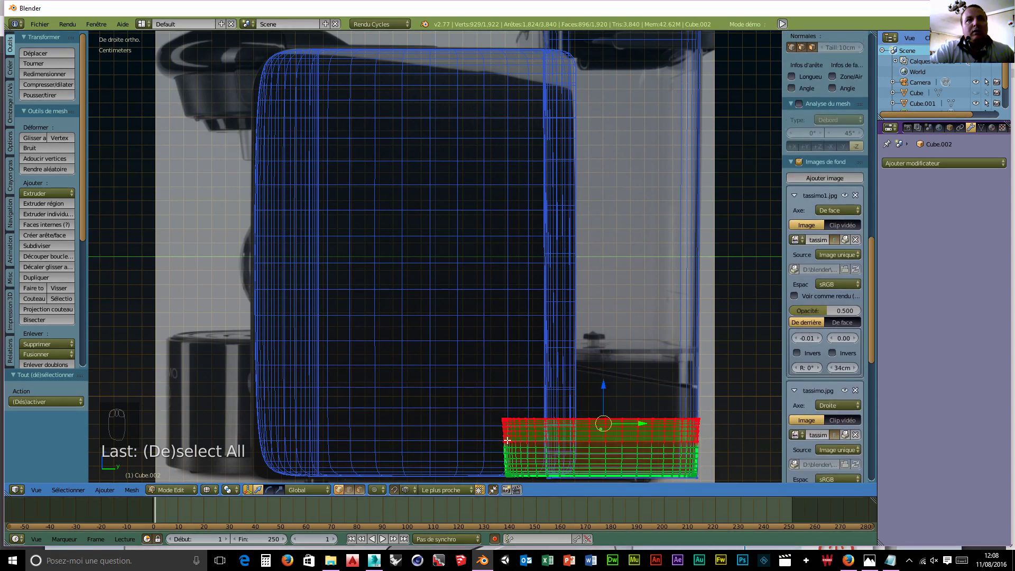
drag(599, 390, 609, 347)
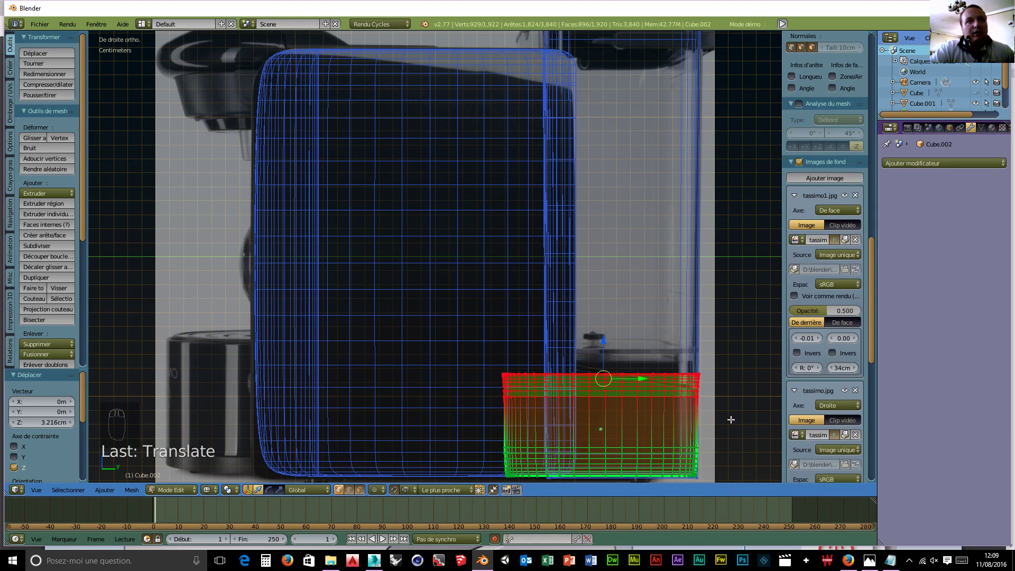
- Rotate the selected upper vertices about -10° around X to match the sloping top of the reference base
key(r)
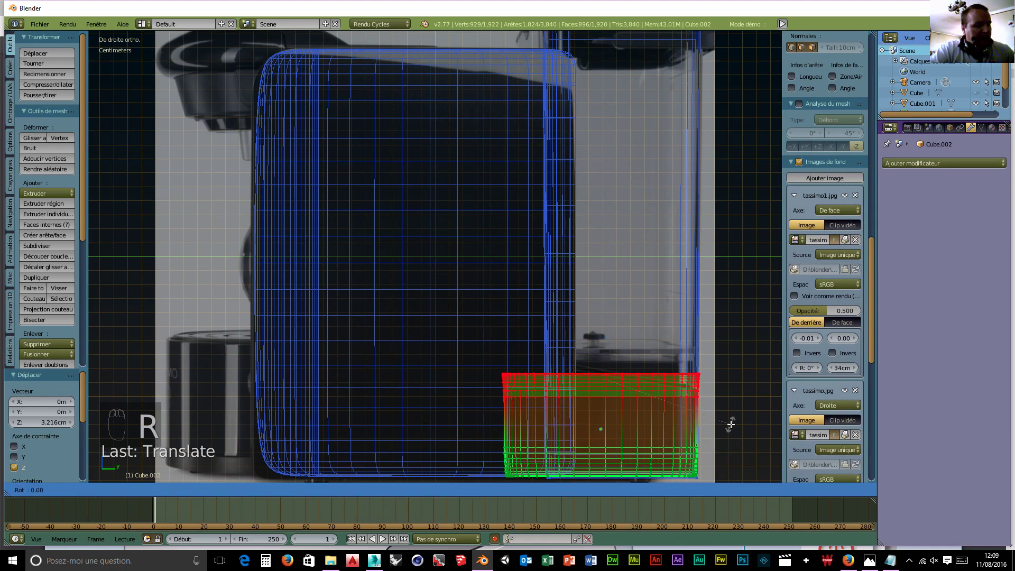
key(x)
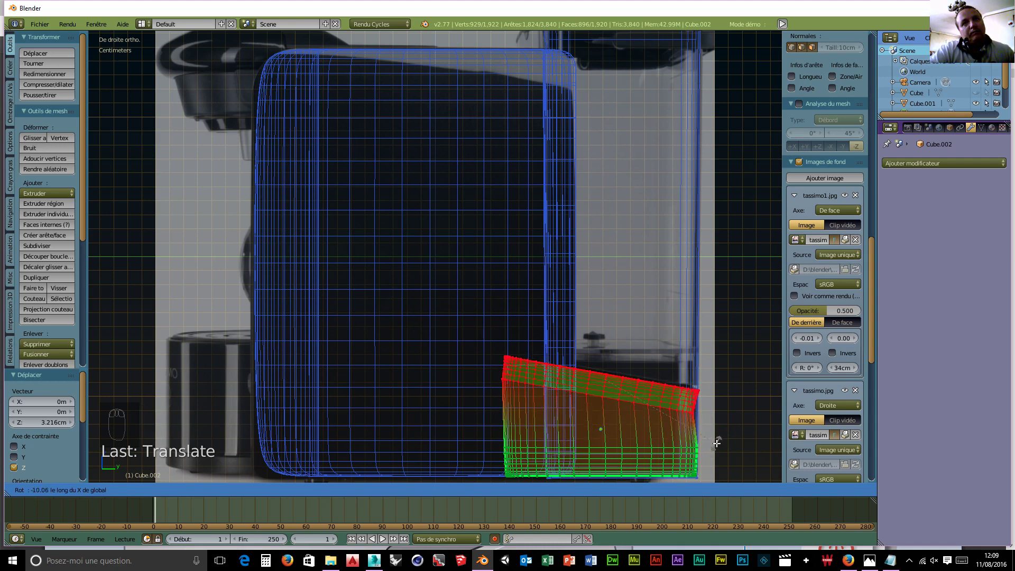
click(717, 443)
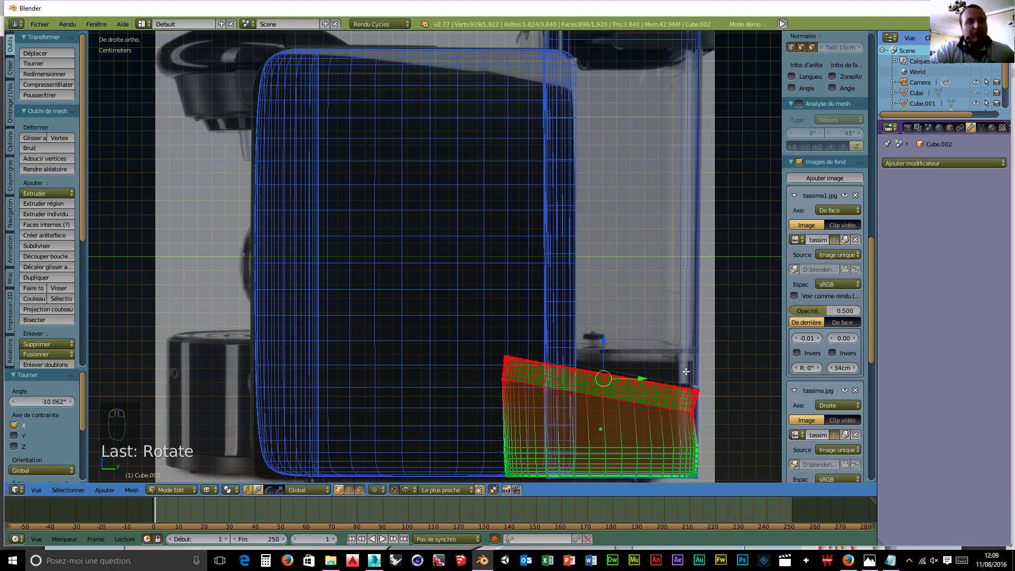
- Select the vertices along the base block's rear side and flatten them by scaling to 0 along Y
key(a)
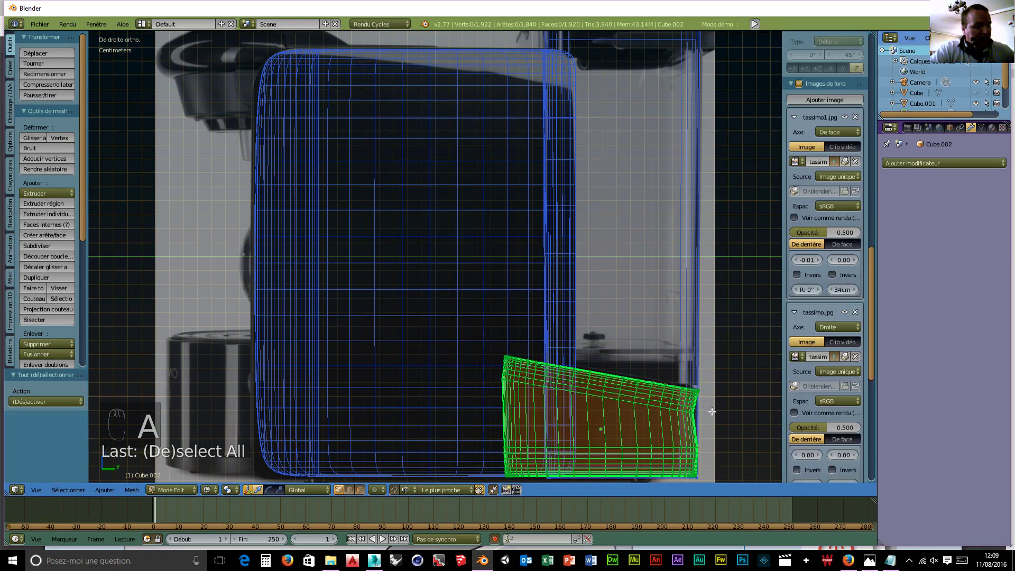
key(b)
drag(686, 360, 705, 458)
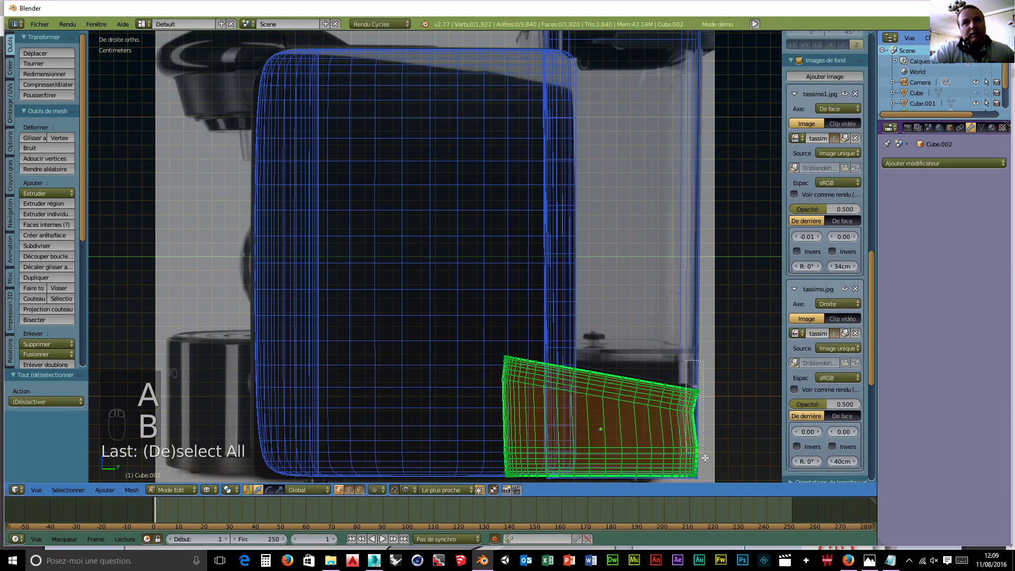
drag(708, 492, 709, 492)
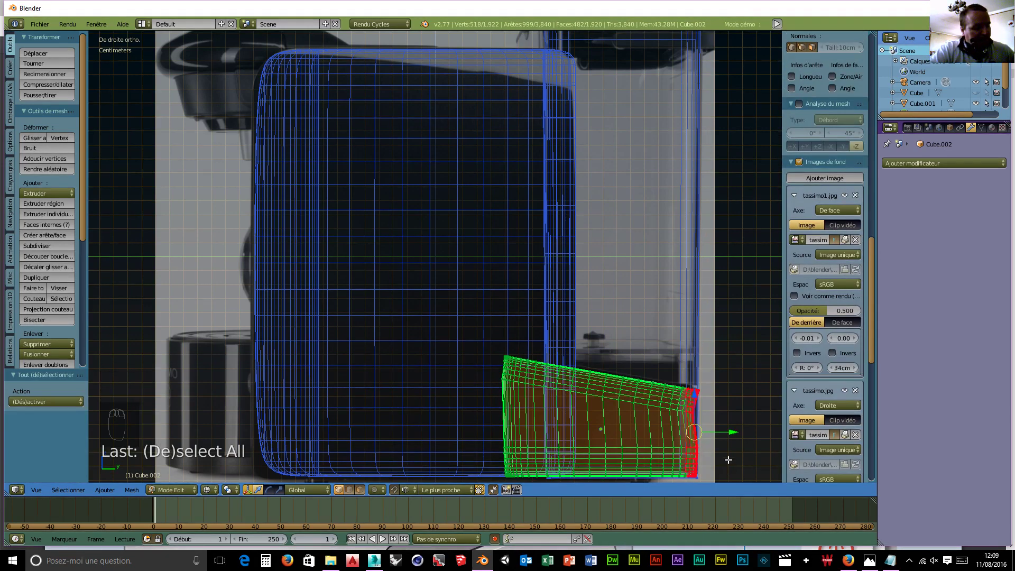
key(s)
key(y)
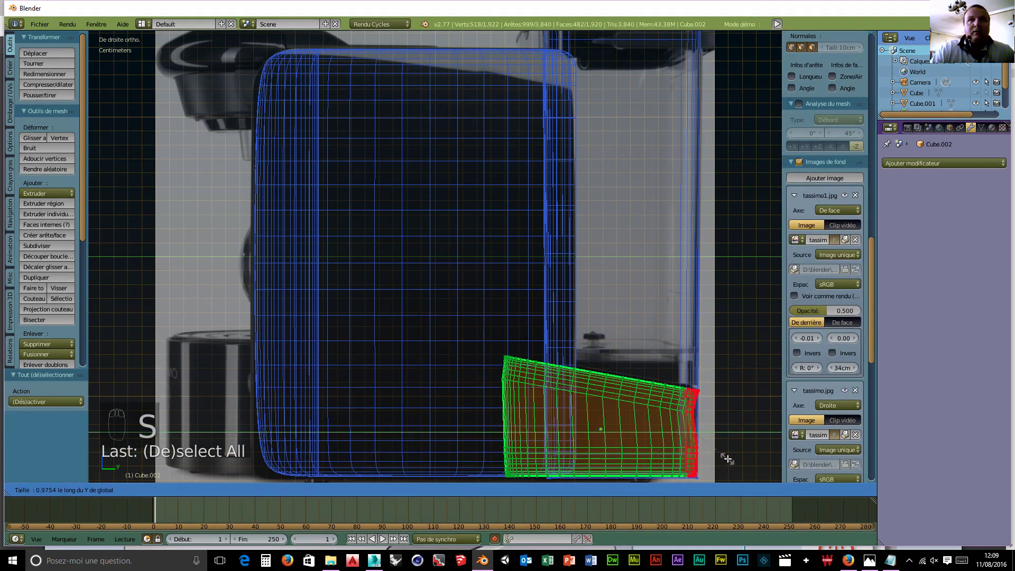
key(0)
key(Return)
- View the model from behind and above, switch to face selection and solid shading, and hide the tank Cube.003
middle_drag(728, 459, 466, 445)
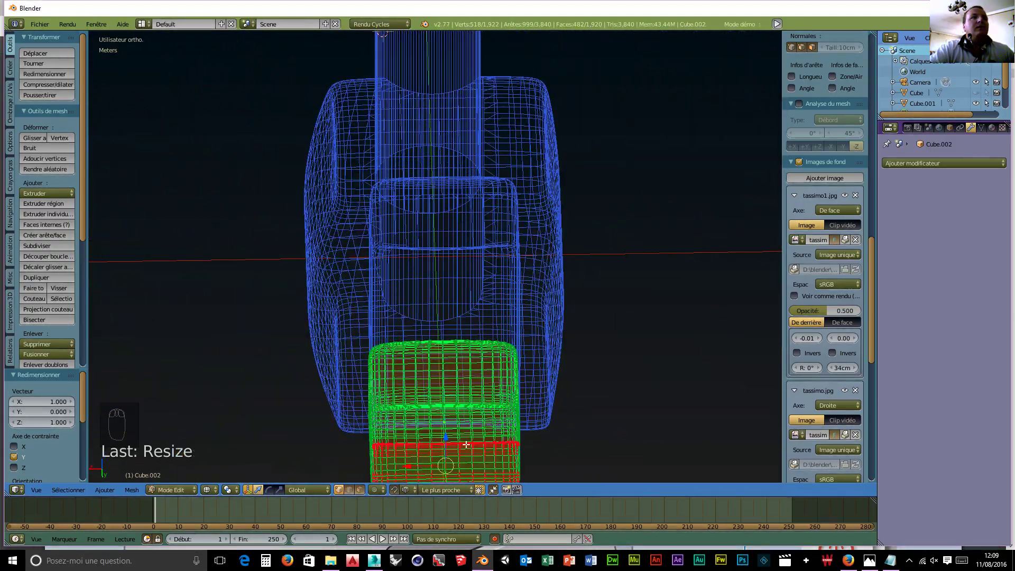
click(179, 488)
click(183, 488)
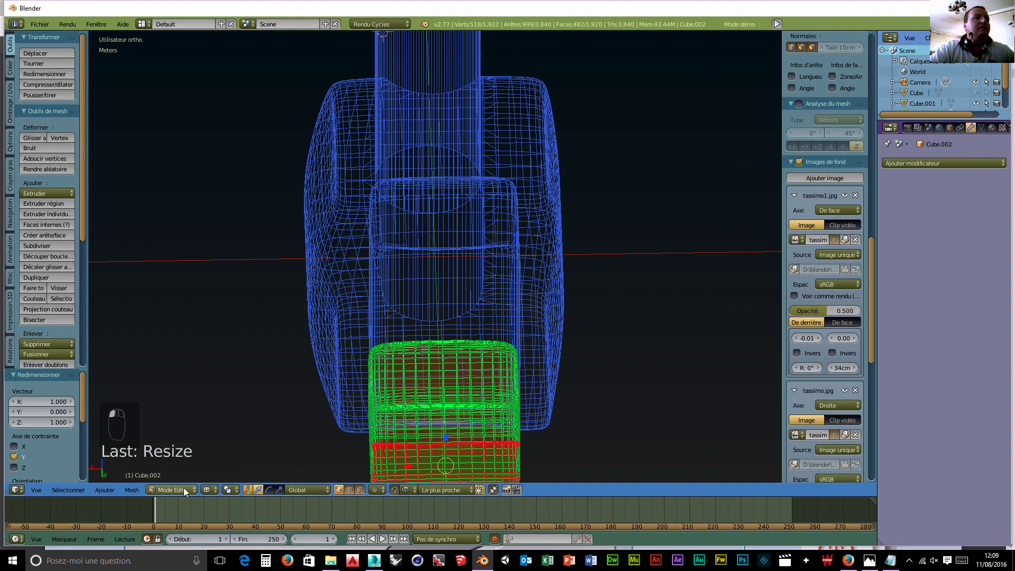
click(360, 490)
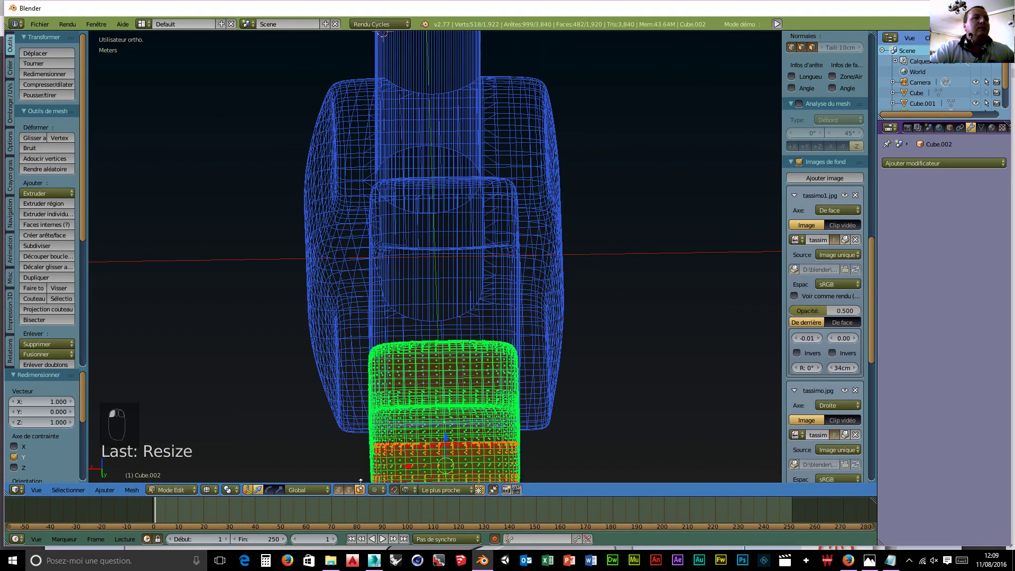
click(206, 491)
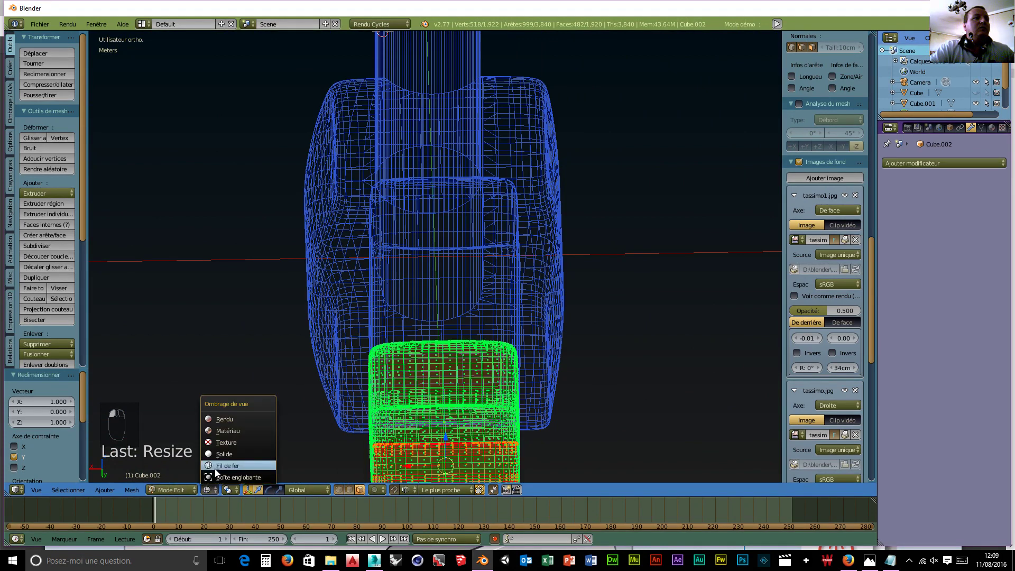
click(254, 454)
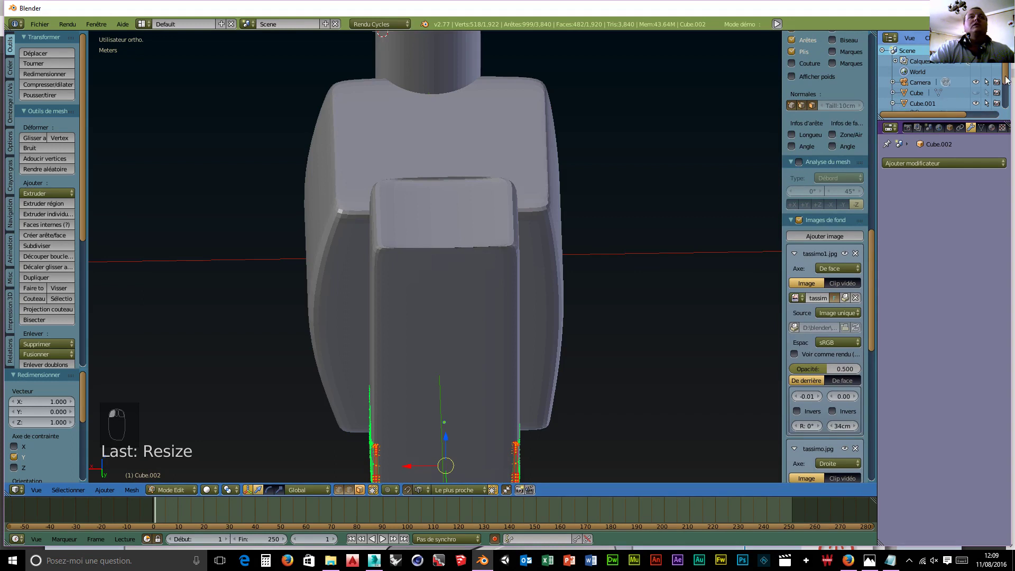
scroll(882, 102, down, 2)
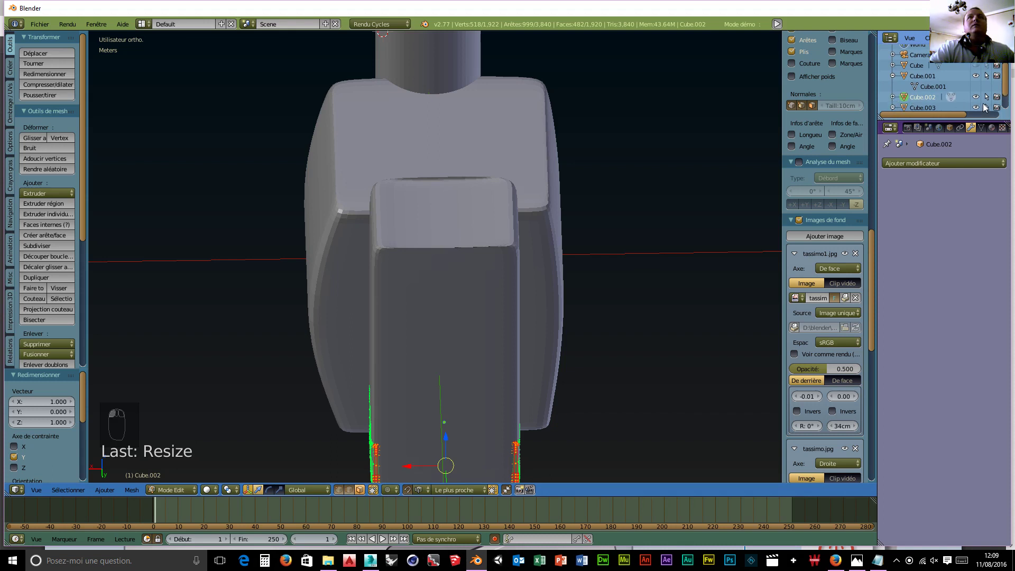
click(976, 108)
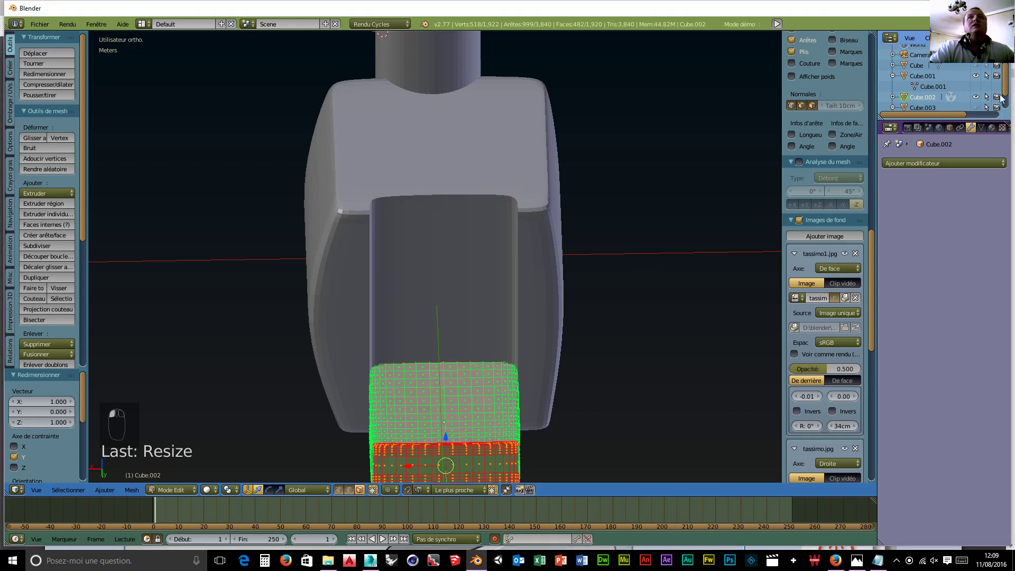
- Clear the current selection and circle-select the faces across the base block's sloped top
key(a)
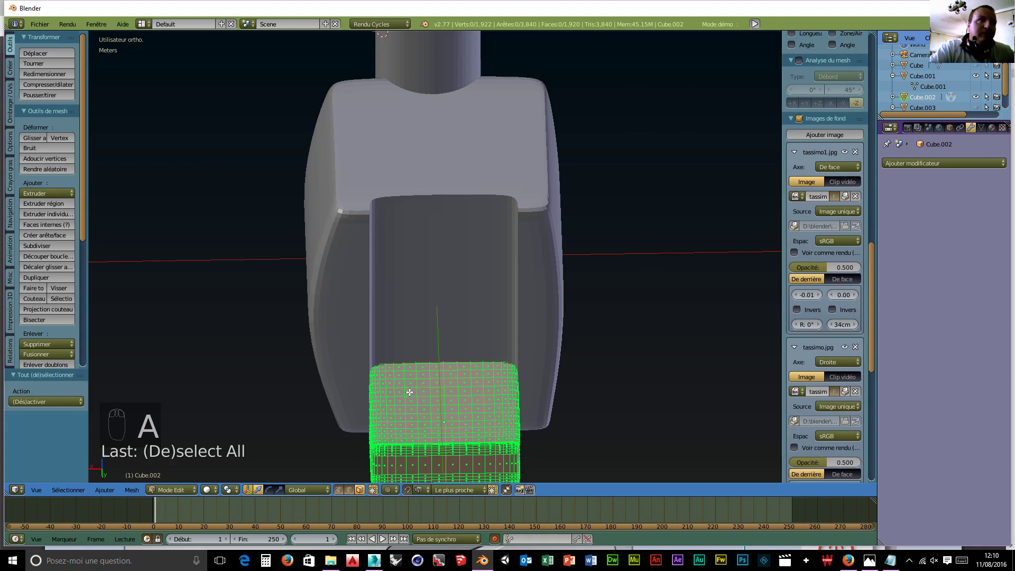
key(c)
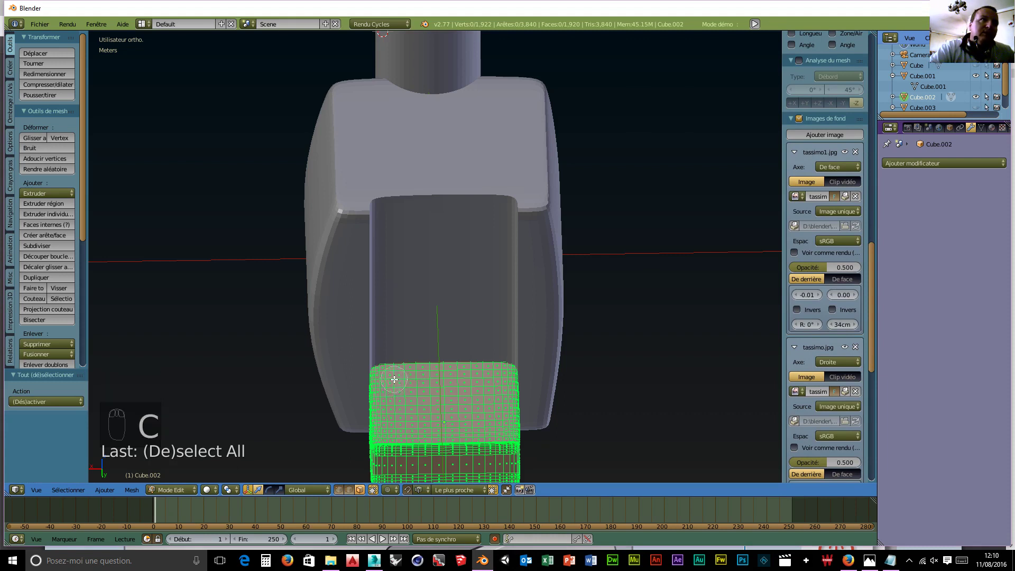
mouse_move(395, 369)
mouse_down()
mouse_move(397, 423)
mouse_move(498, 424)
mouse_move(499, 376)
mouse_move(457, 366)
mouse_move(478, 389)
mouse_up()
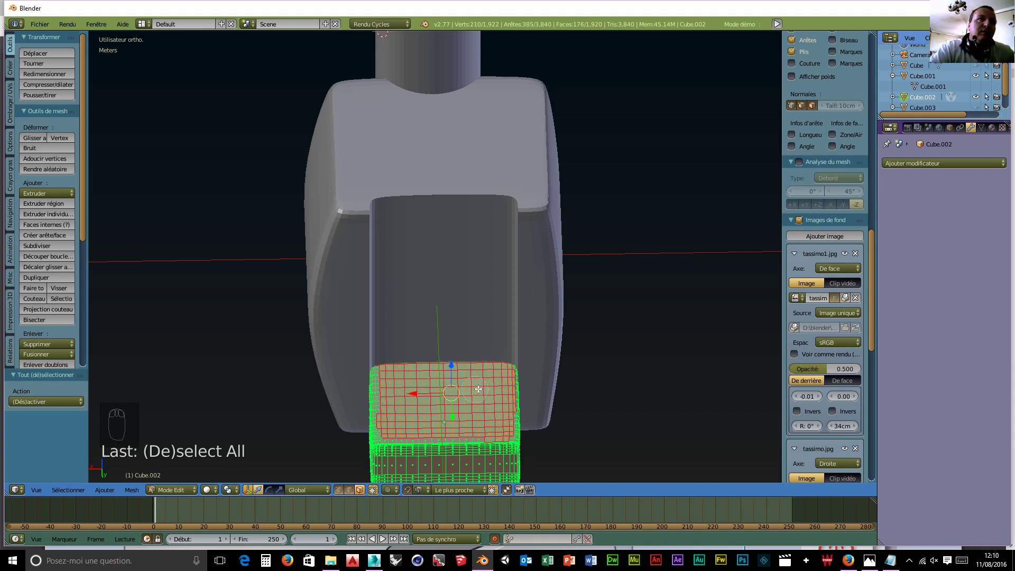
drag(395, 388, 392, 362)
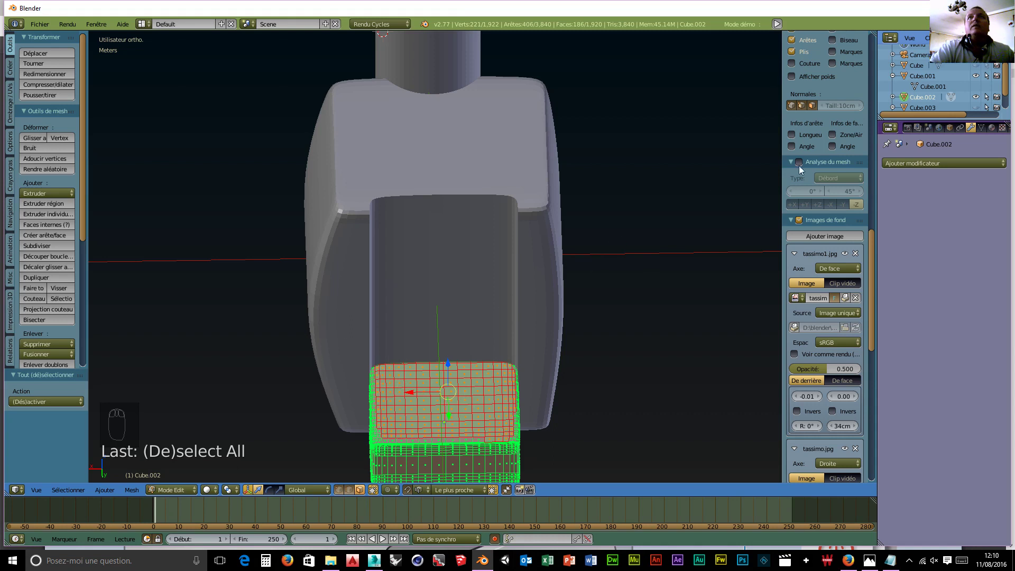
- Hide Cube.001, add the remaining faces of the sloped top to the circle selection, and deselect the stray faces along its side edge
click(977, 76)
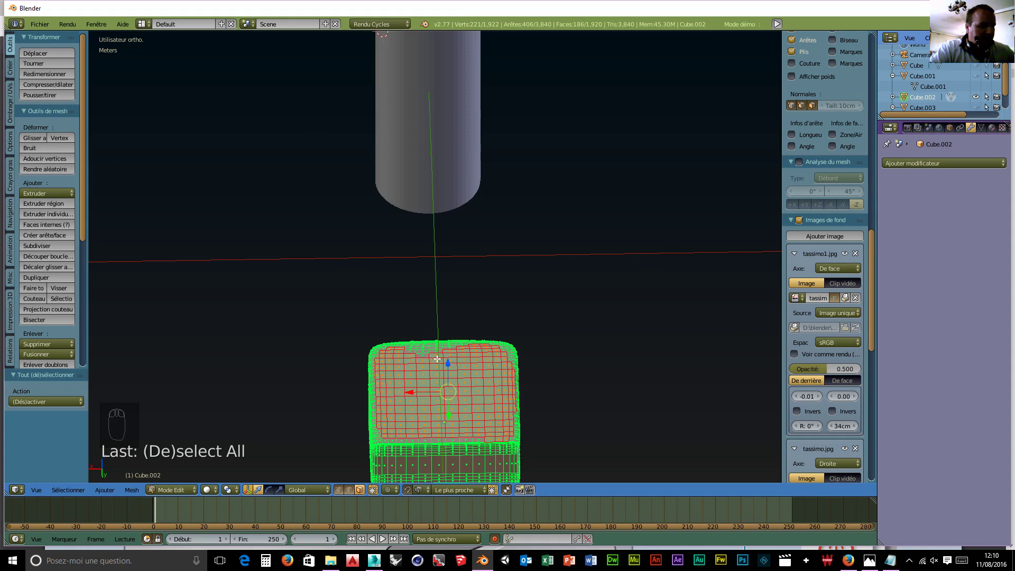
key(c)
mouse_move(427, 357)
mouse_down()
mouse_move(394, 354)
mouse_move(410, 341)
mouse_move(476, 338)
mouse_move(497, 360)
mouse_up()
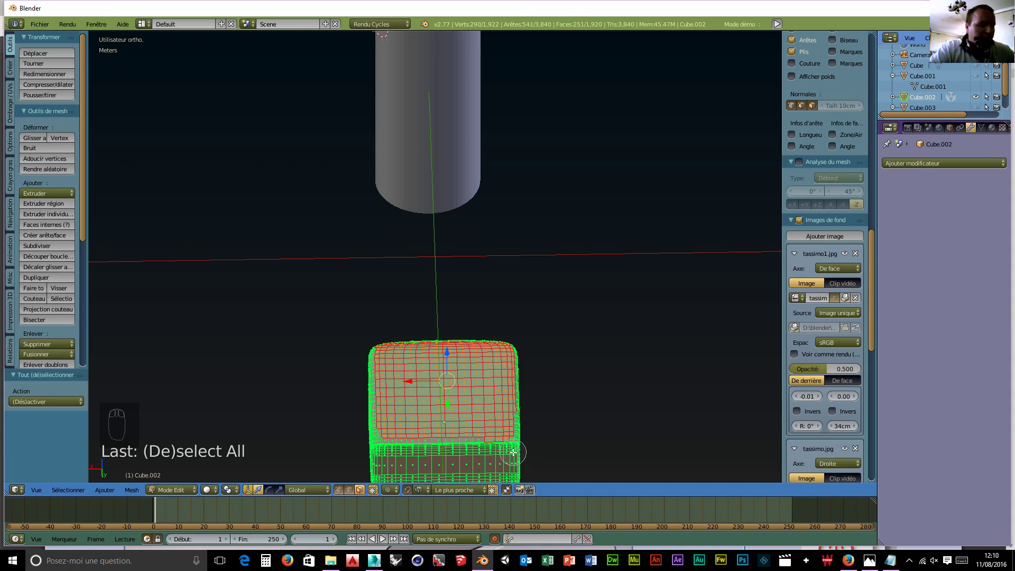
middle_drag(512, 451, 500, 451)
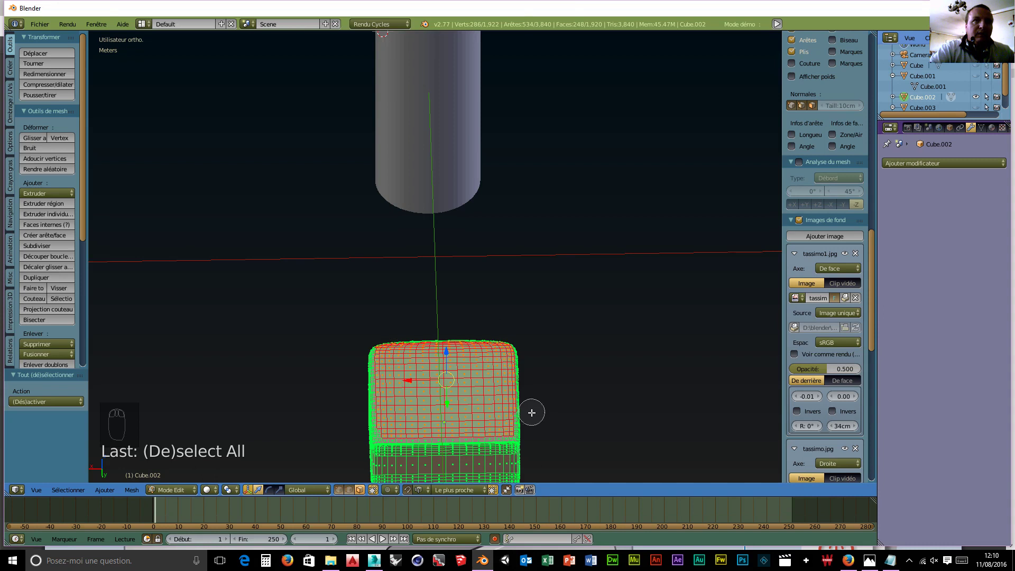
middle_drag(529, 414, 524, 345)
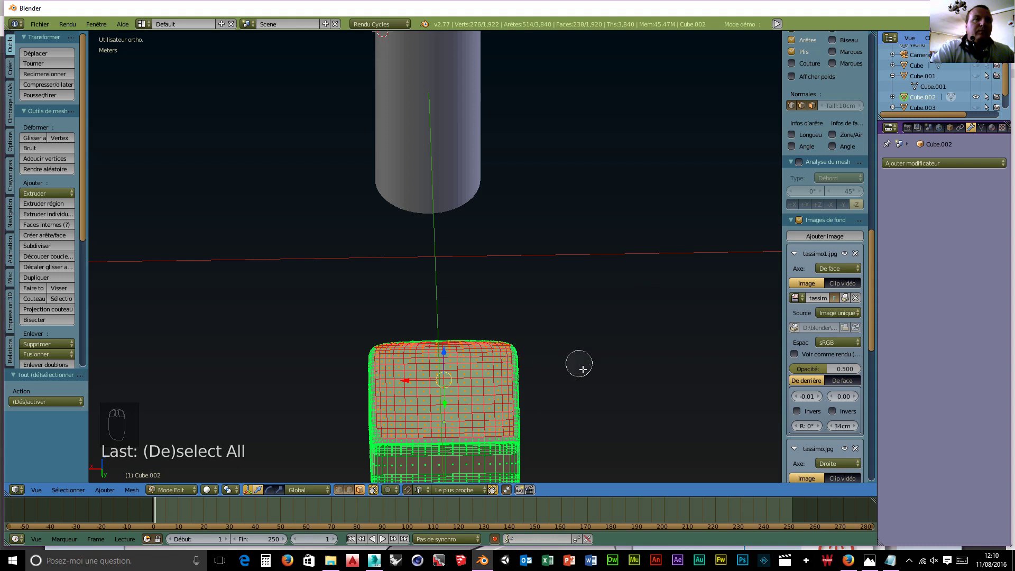
click(391, 429)
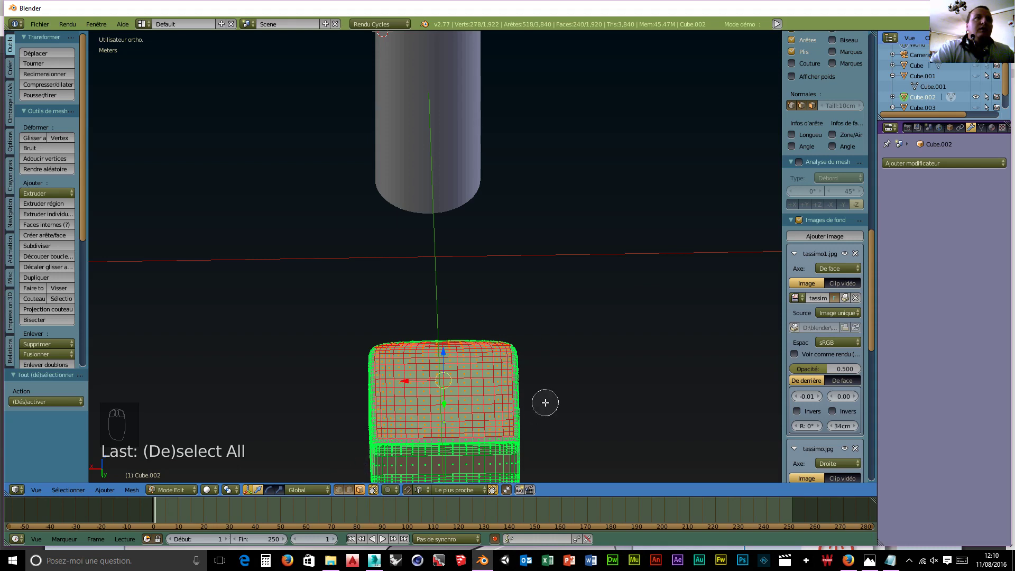
right_click(653, 413)
mouse_move(653, 413)
middle_down()
mouse_move(569, 383)
mouse_move(518, 390)
middle_up()
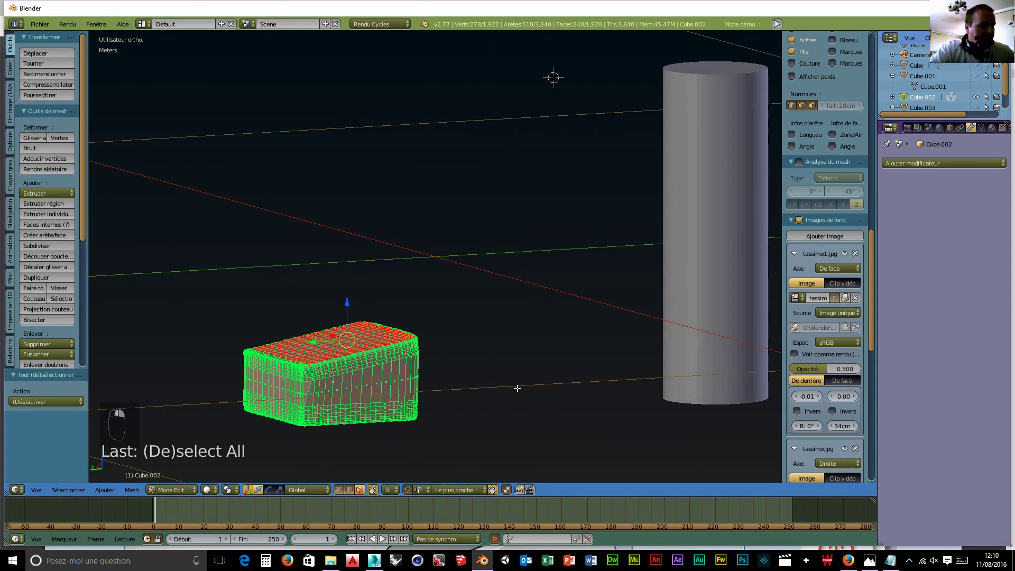
- Try extruding the selected top faces about 1.87 cm along their normal, preview it rendered, and undo the extrusion
key(e)
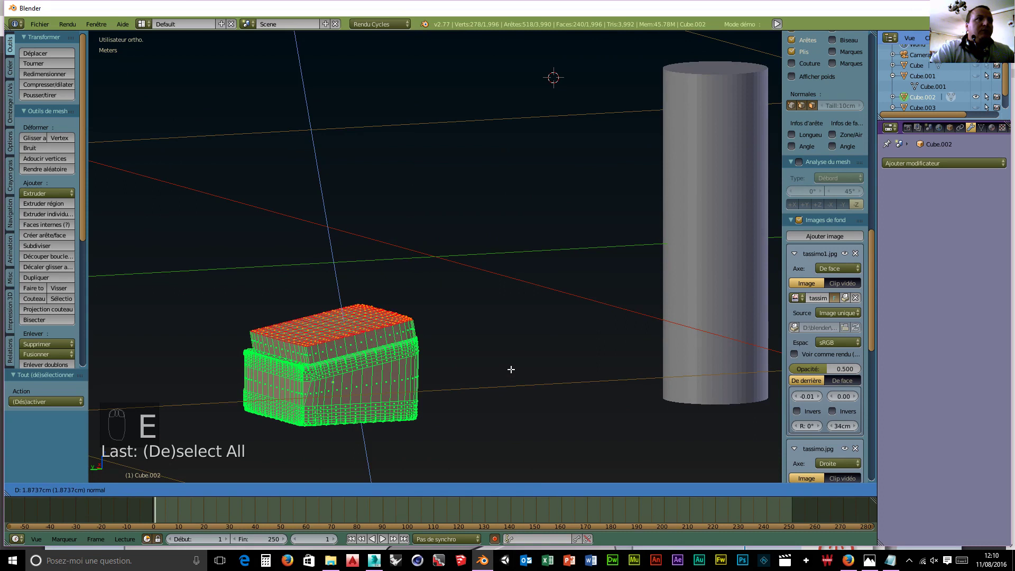
click(511, 369)
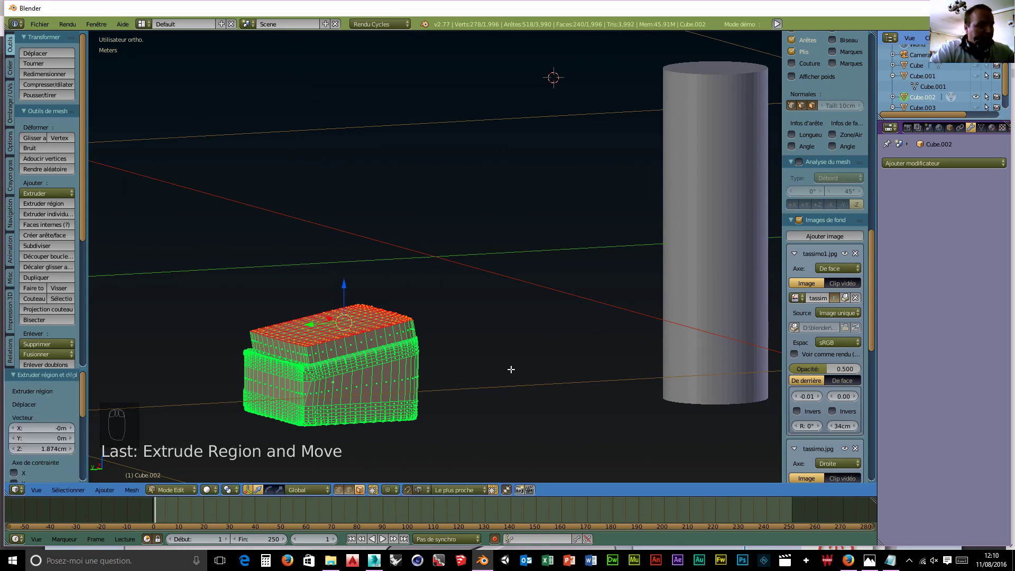
key(shift+z)
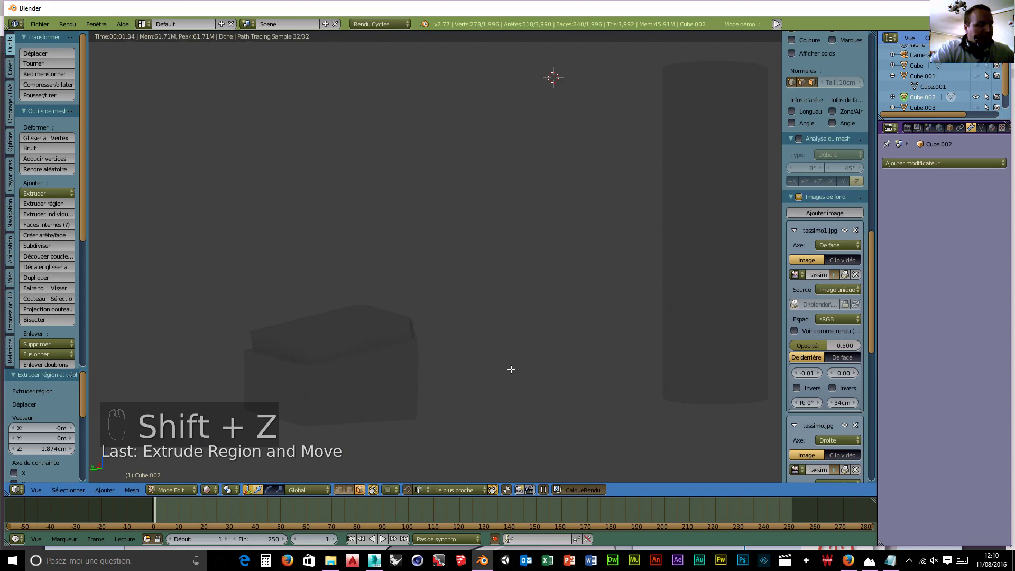
key(shift+z)
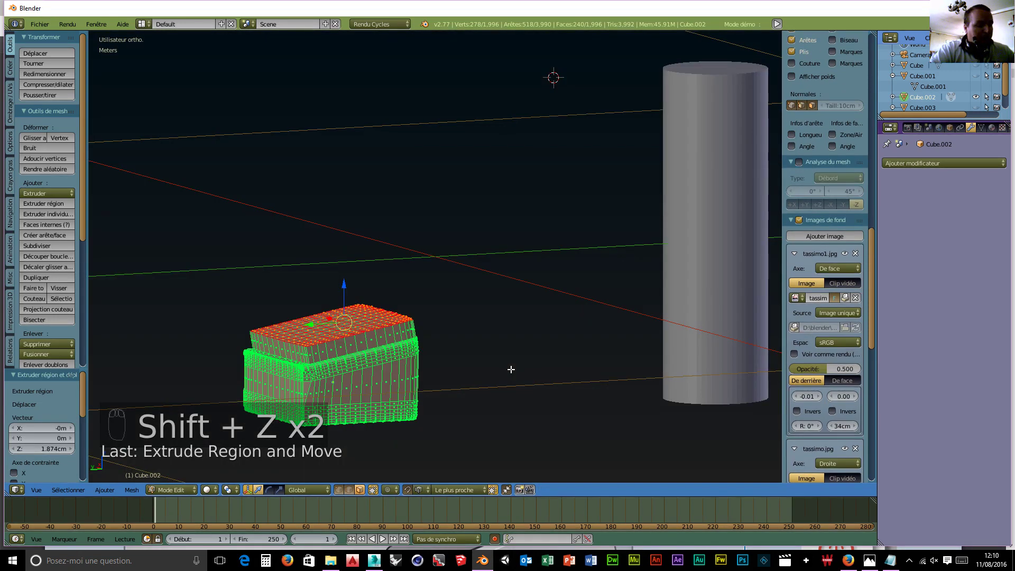
key(ctrl+z)
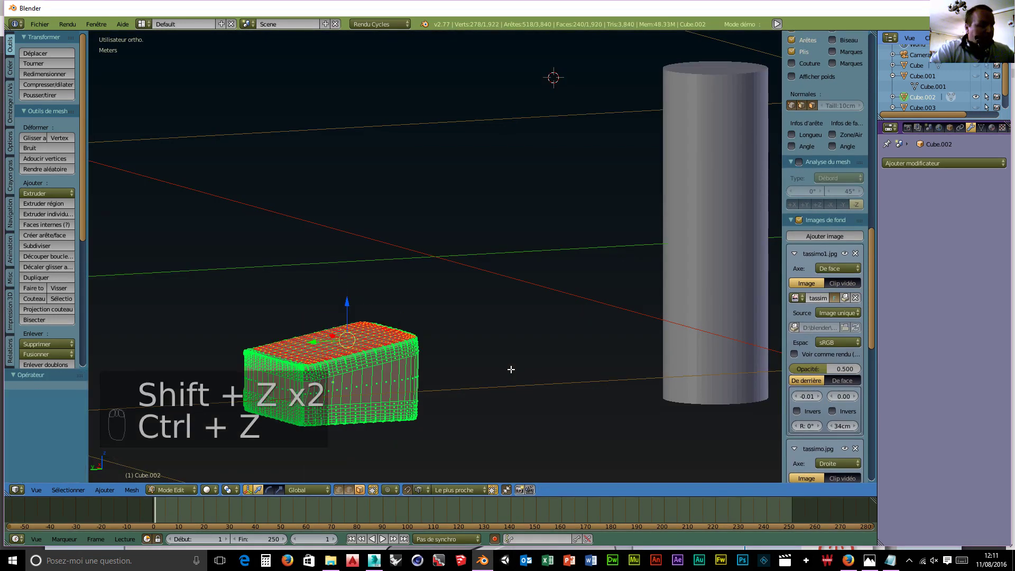
- Extrude the selected top faces upward about 2.3 cm and flatten them by scaling to 0 along Z
key(e)
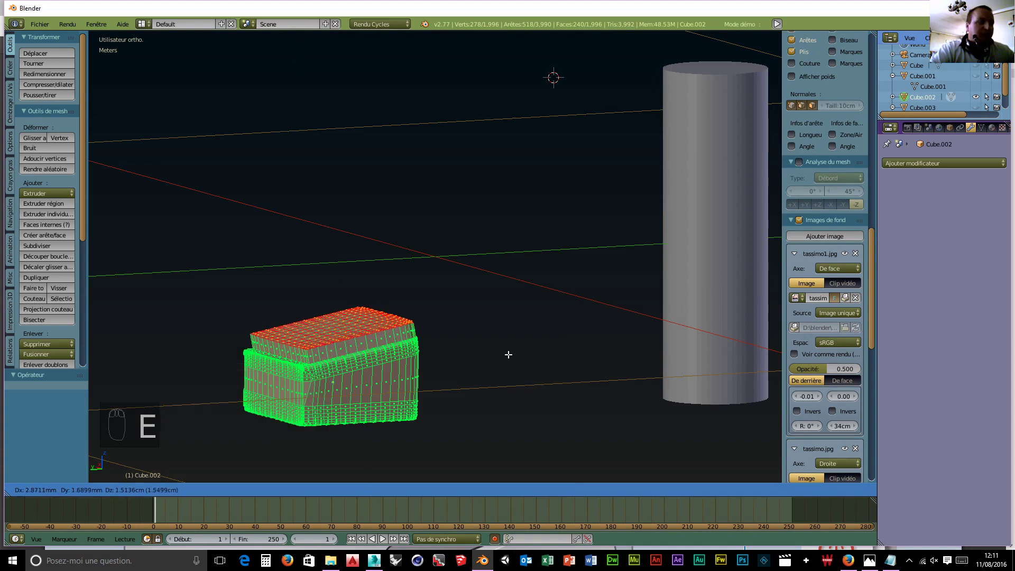
click(509, 347)
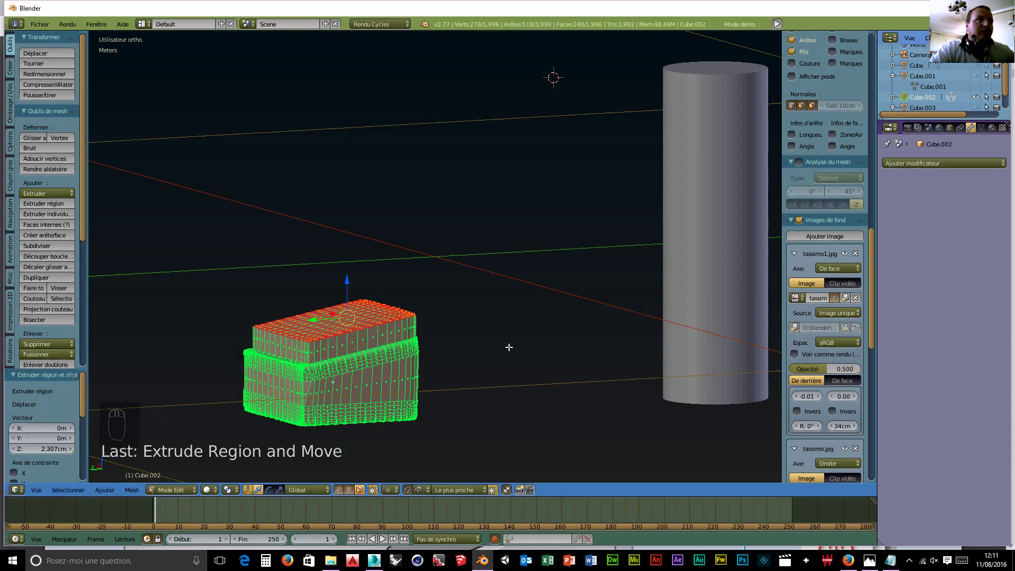
key(s)
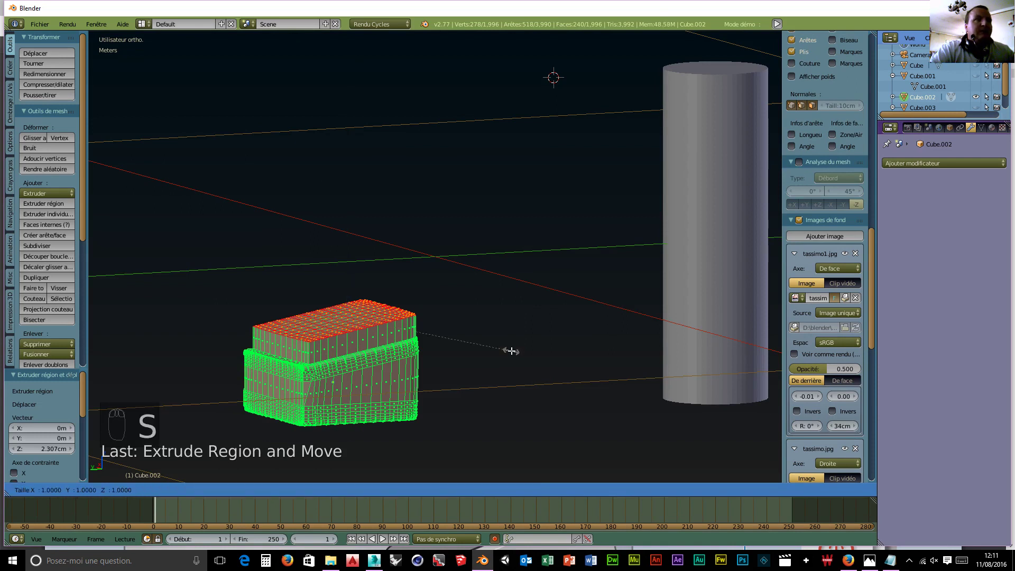
key(z)
key(0)
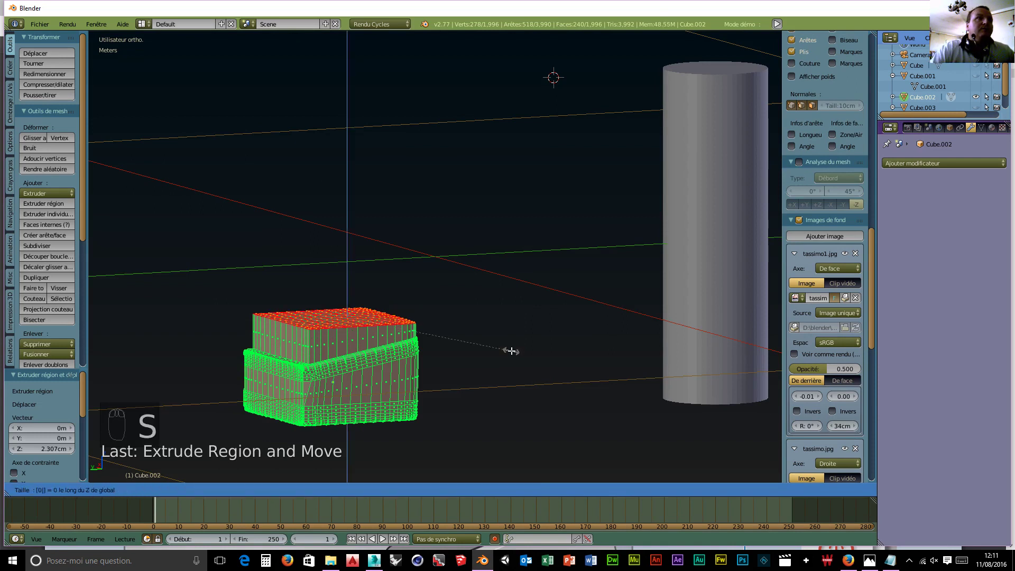
key(Return)
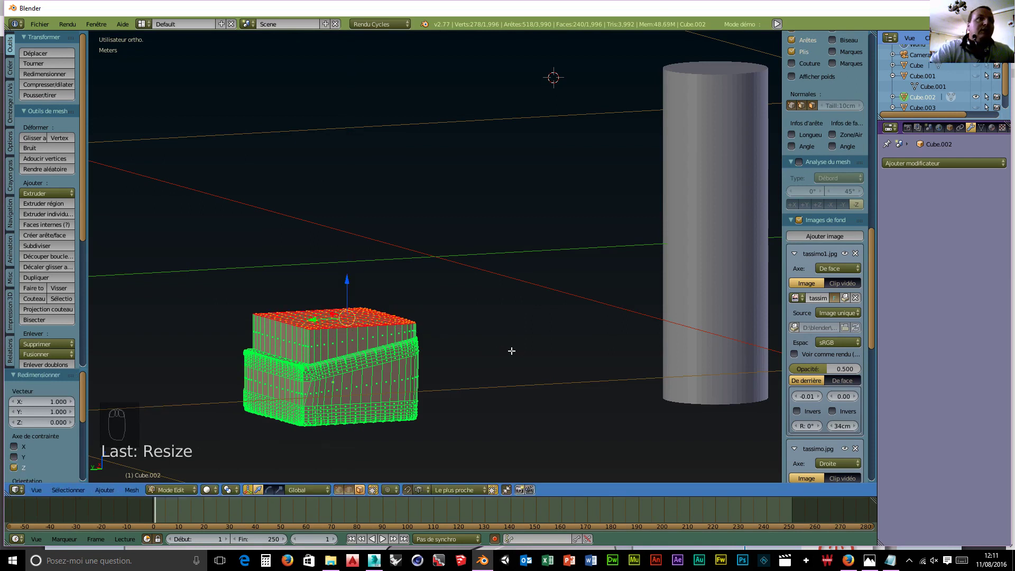
- Lower the flattened top faces about 1.48 cm along Z
key(g)
key(z)
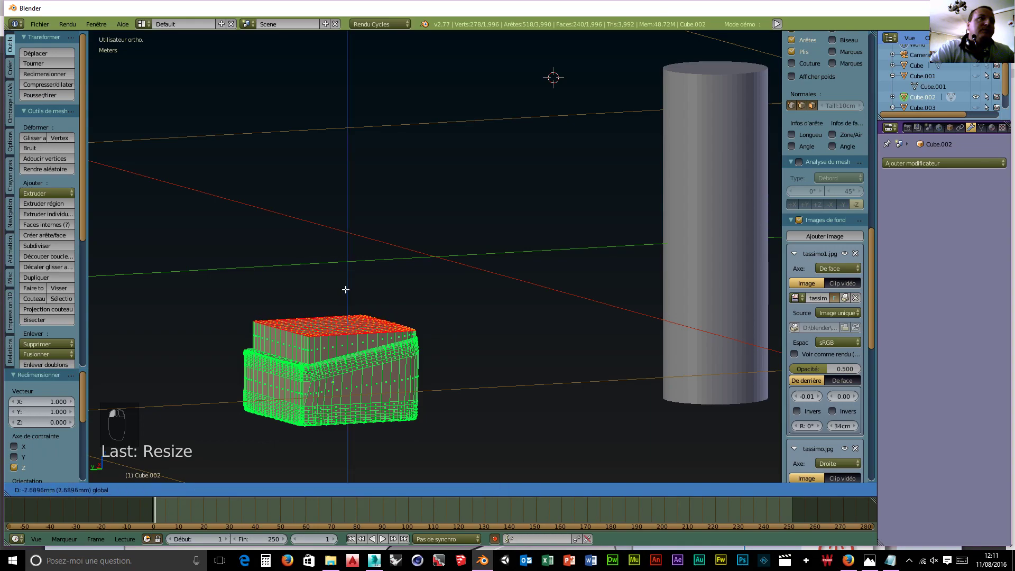
click(435, 349)
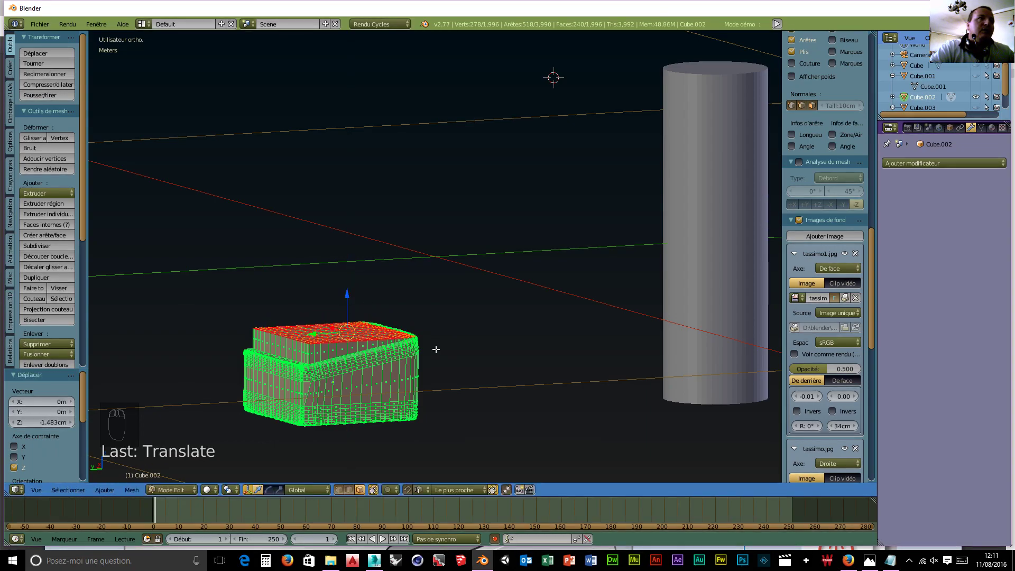
- In vertex selection, slide the indented vertex under the rounded upper edge at the rear corner toward the flat rear face, factor about 0.57
middle_drag(435, 349, 450, 381)
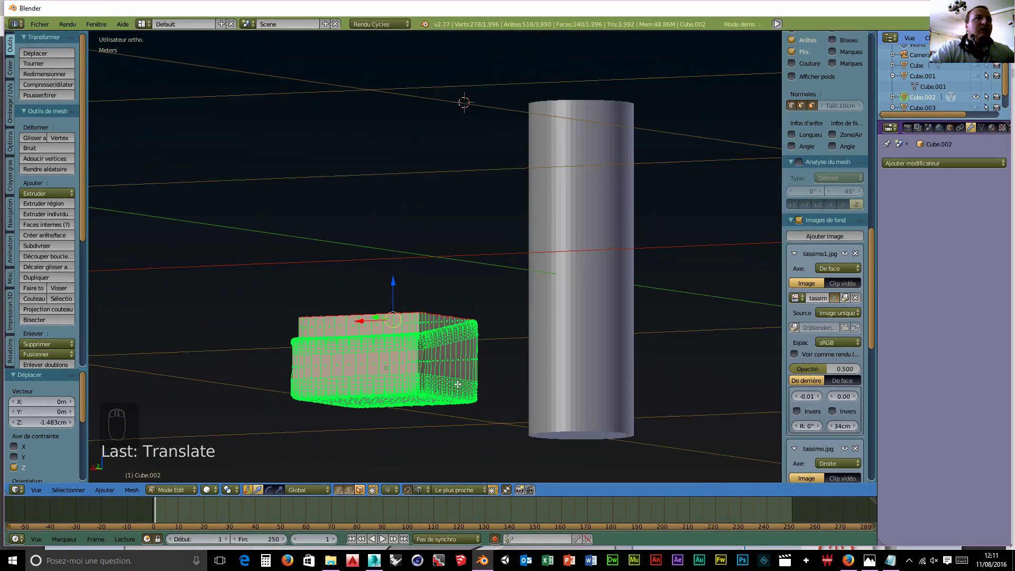
scroll(438, 392, up, 4)
scroll(447, 462, up, 2)
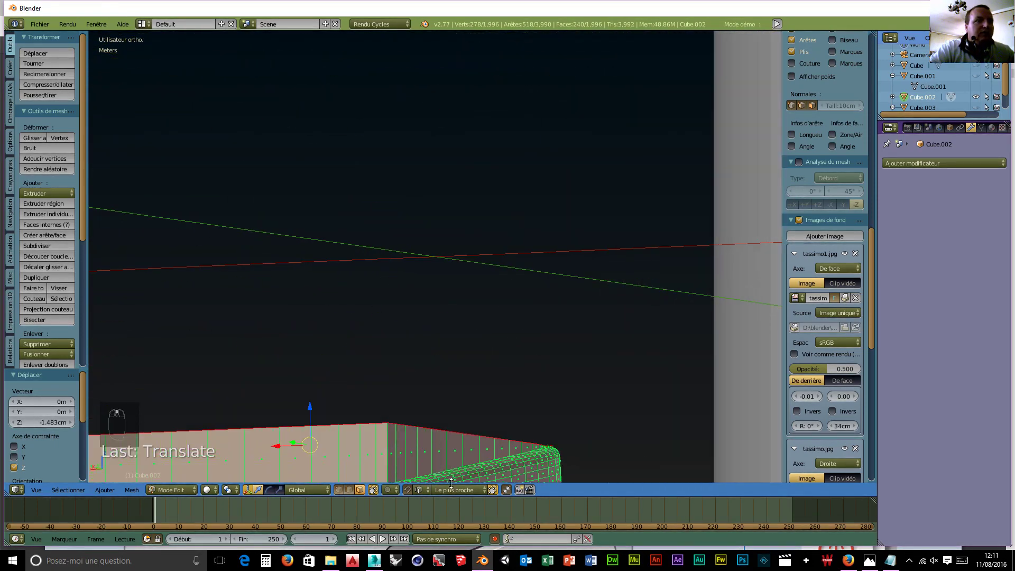
scroll(458, 472, up, 4)
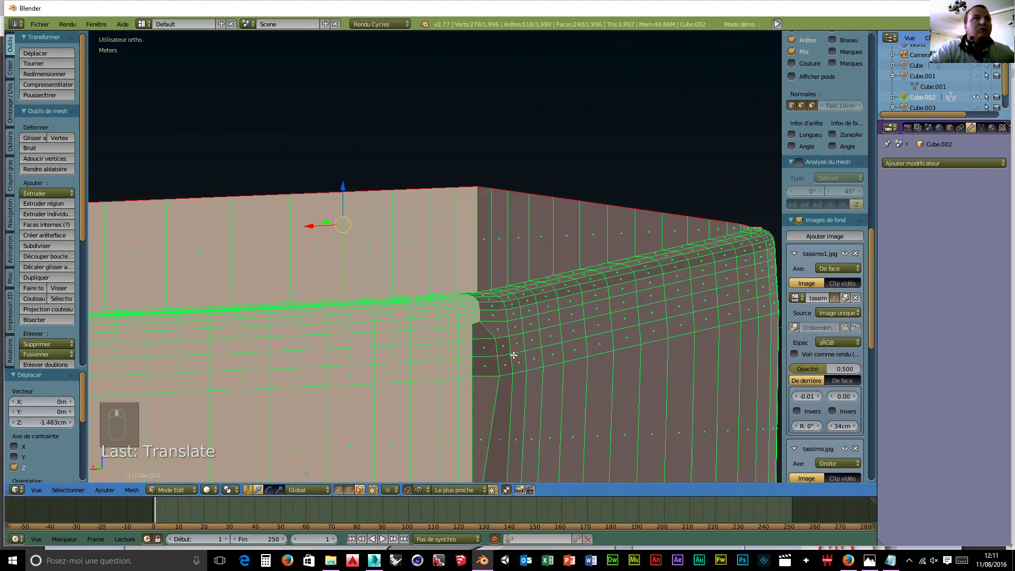
scroll(528, 363, up, 2)
scroll(539, 358, up, 2)
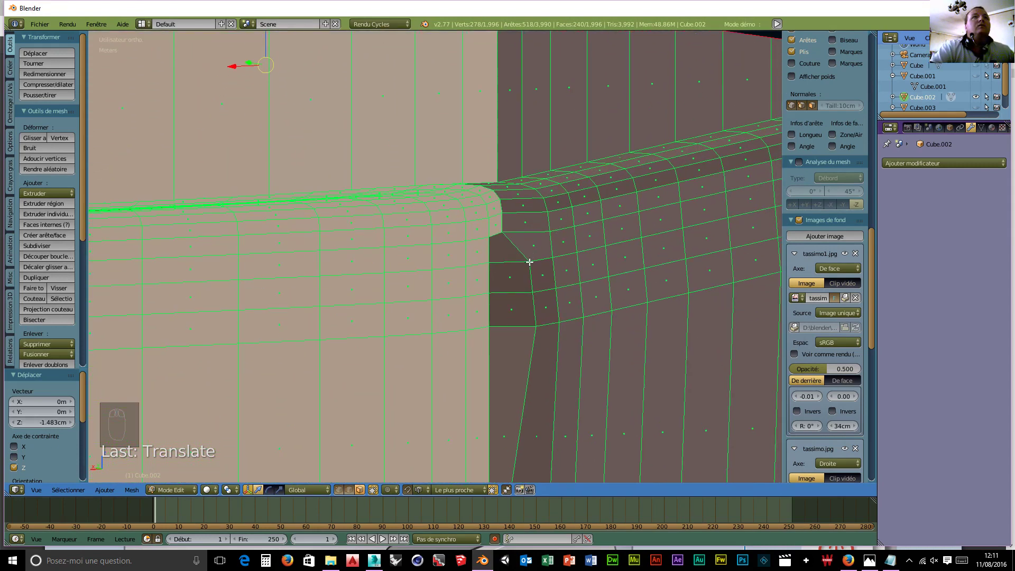
click(340, 490)
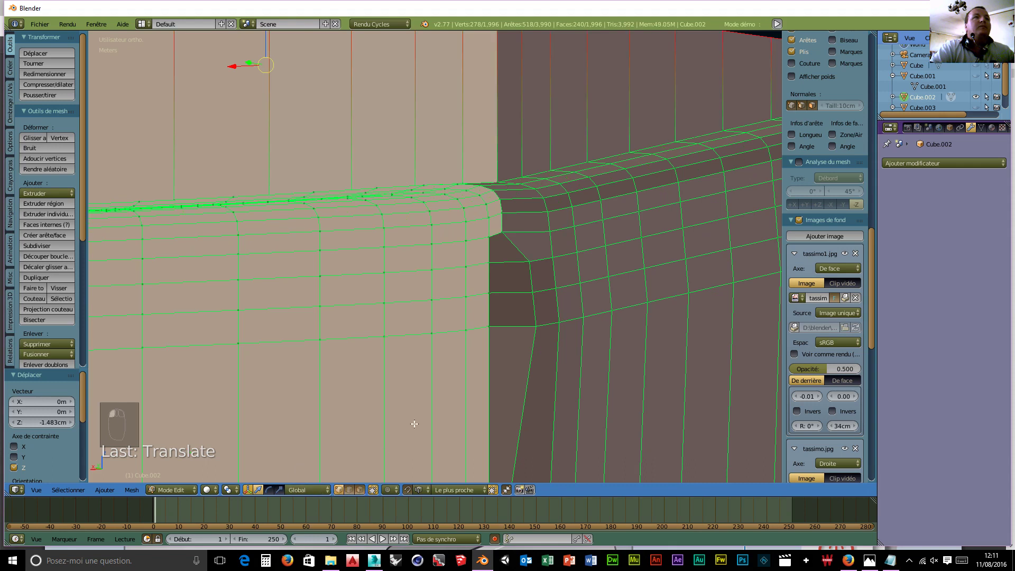
right_click(531, 262)
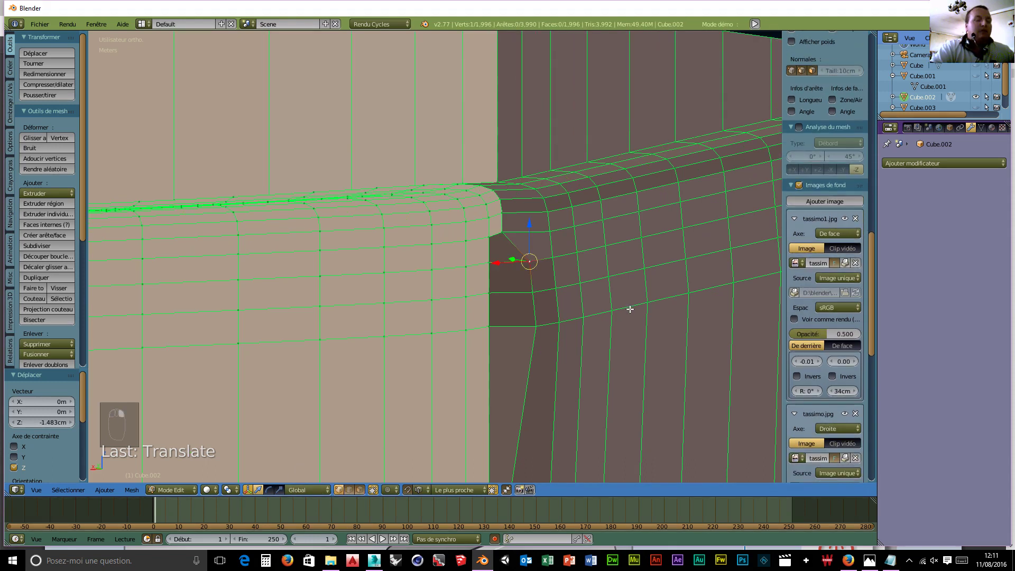
key(g)
key(g)
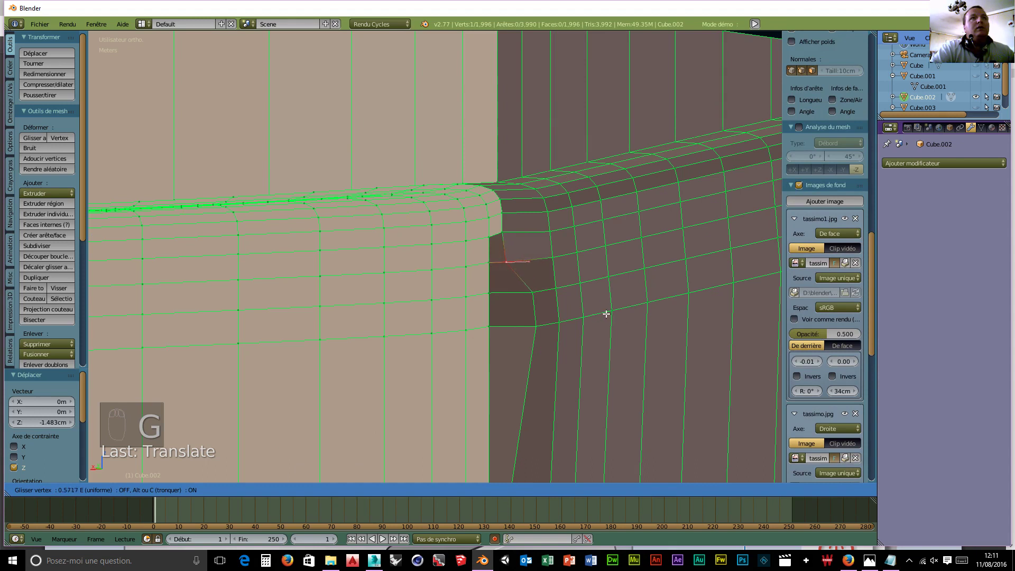
click(606, 314)
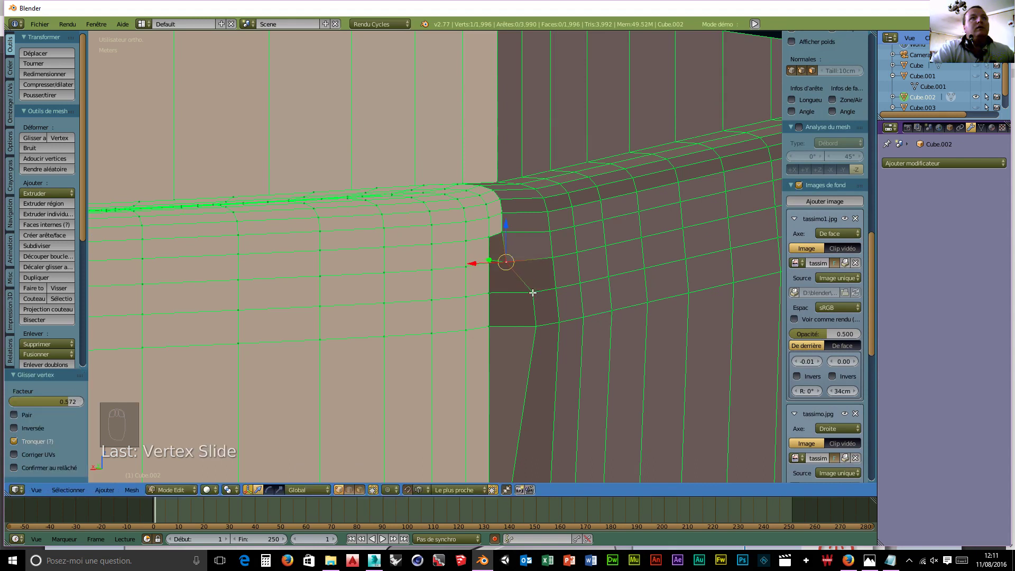
- Slide the next corner vertex below it toward the flat rear face with a factor of about 0.52
key(g)
key(g)
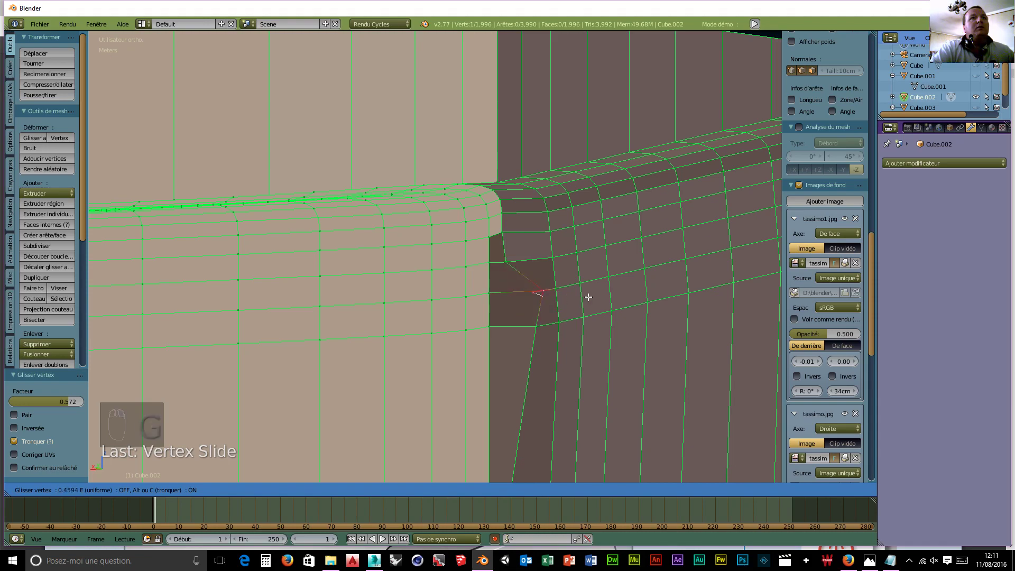
click(555, 302)
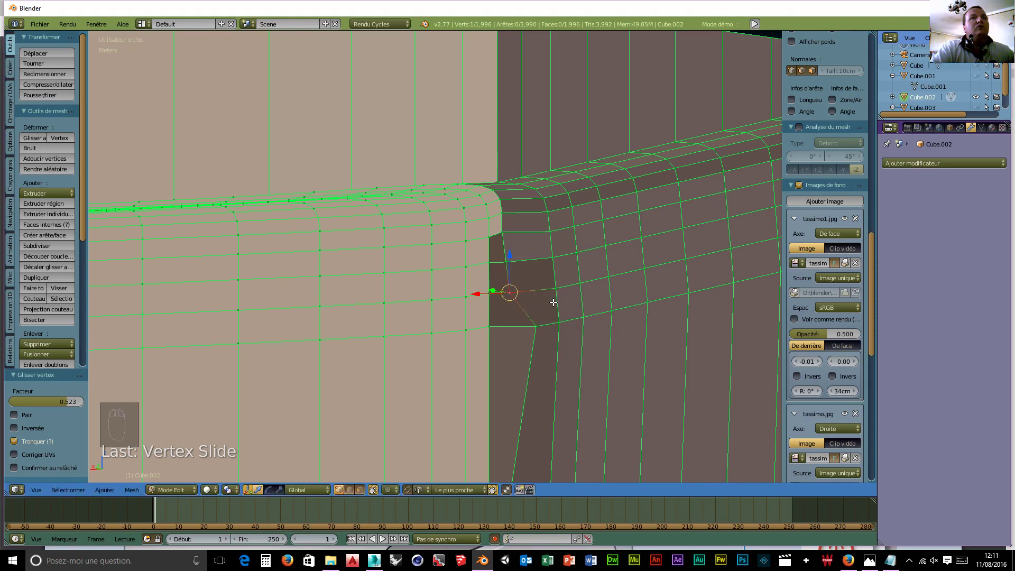
- Examine the lower rear corner of the block and its small bridging faces in face selection
middle_drag(554, 302, 600, 309)
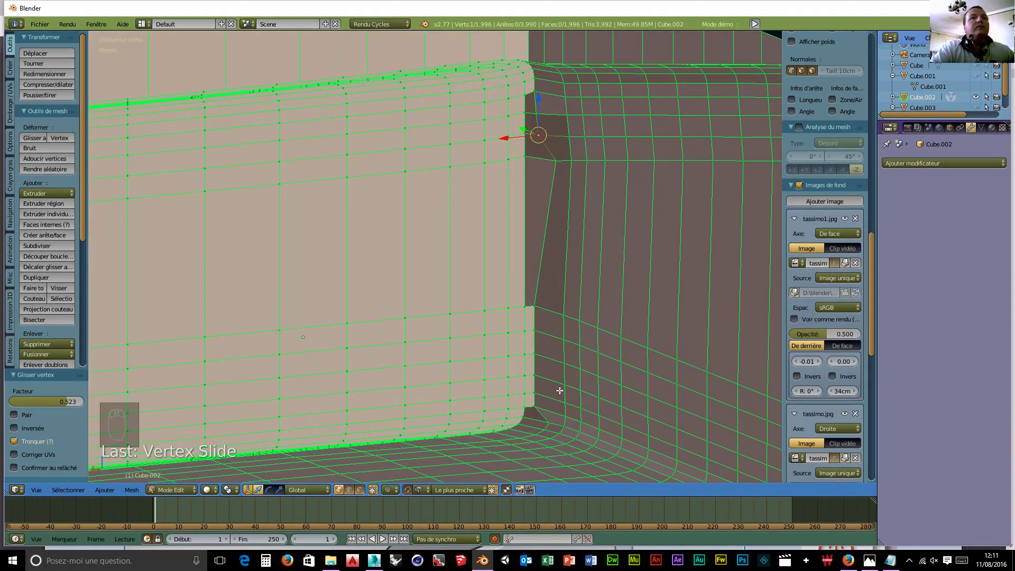
middle_drag(556, 387, 560, 378)
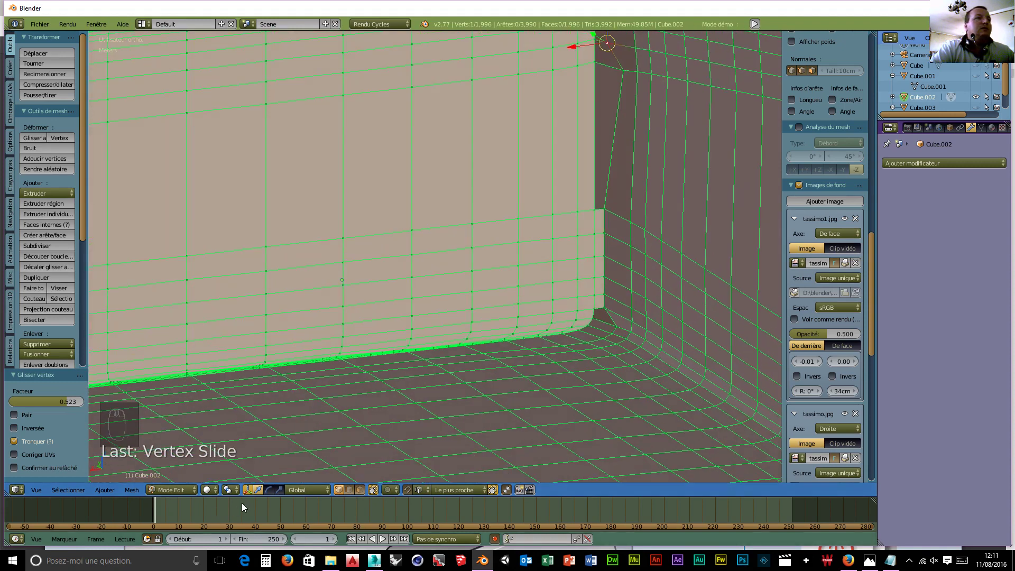
click(359, 490)
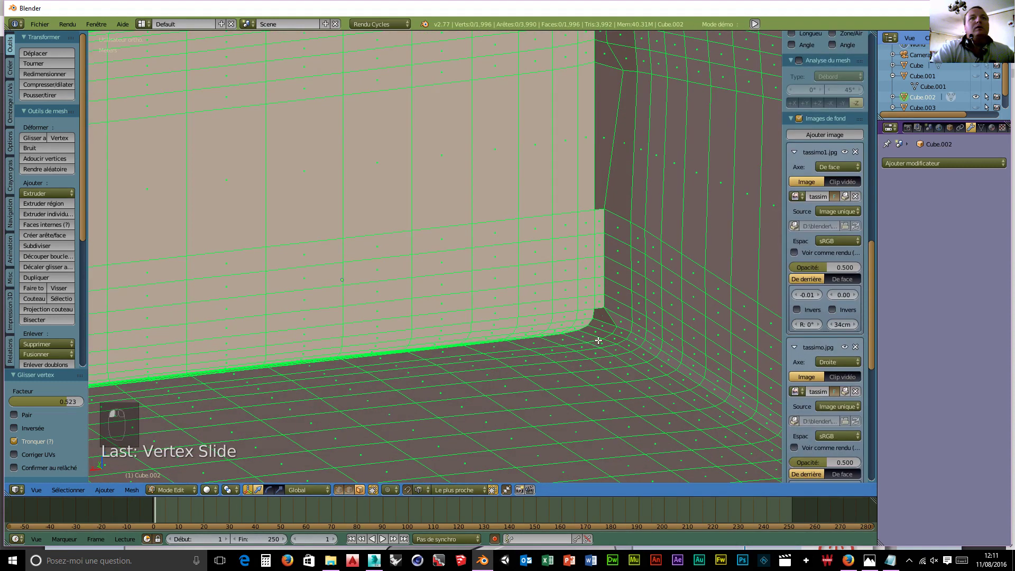
right_click(602, 314)
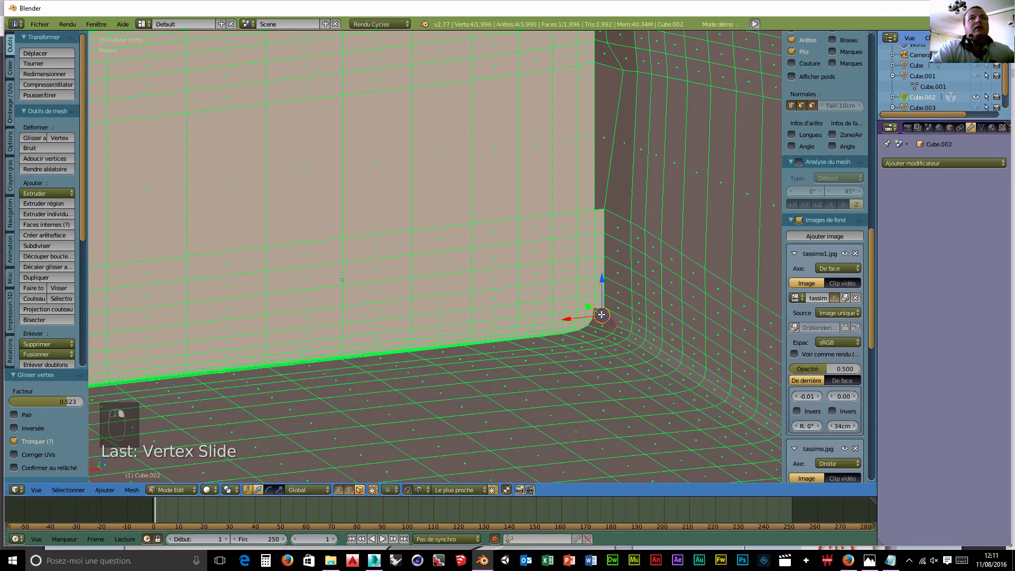
shift+right_click(599, 330)
right_click(601, 333)
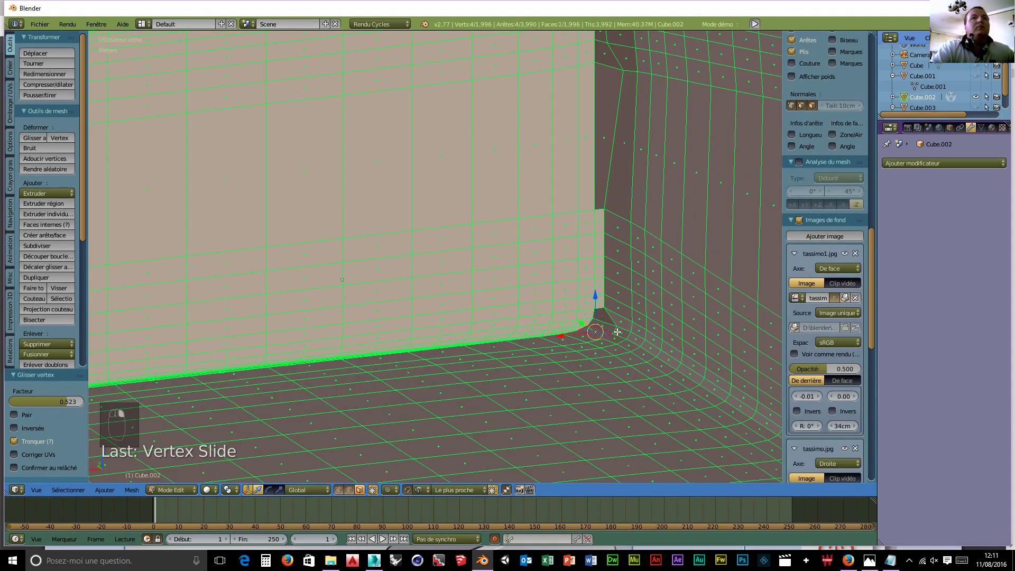
middle_drag(612, 364, 614, 365)
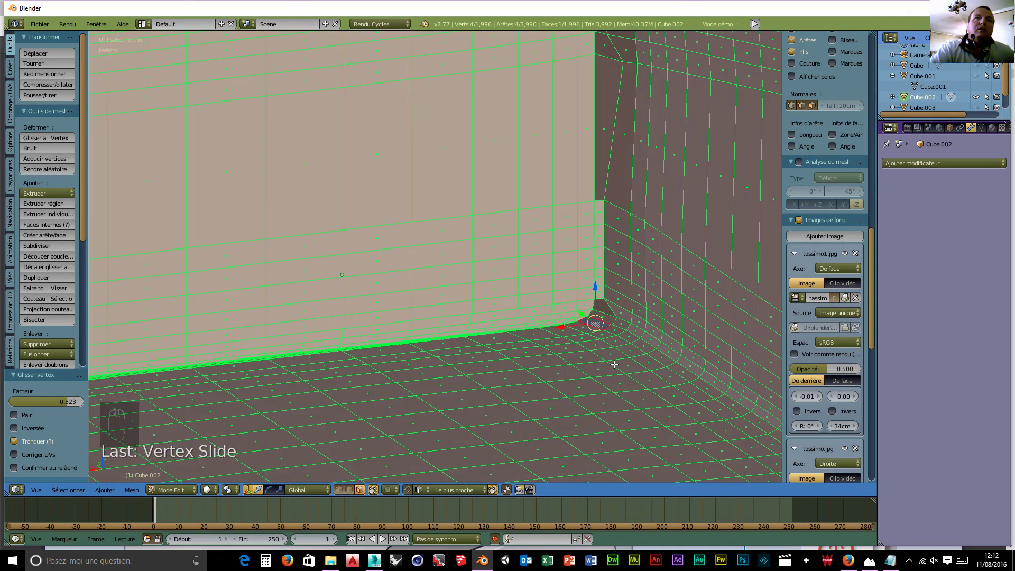
scroll(602, 301, down, 3)
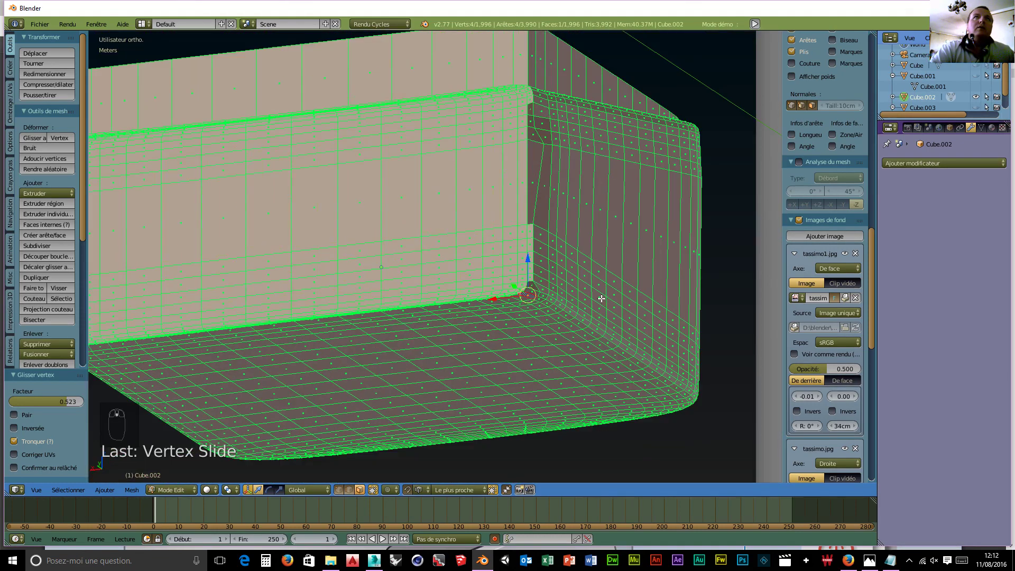
middle_drag(598, 291, 595, 290)
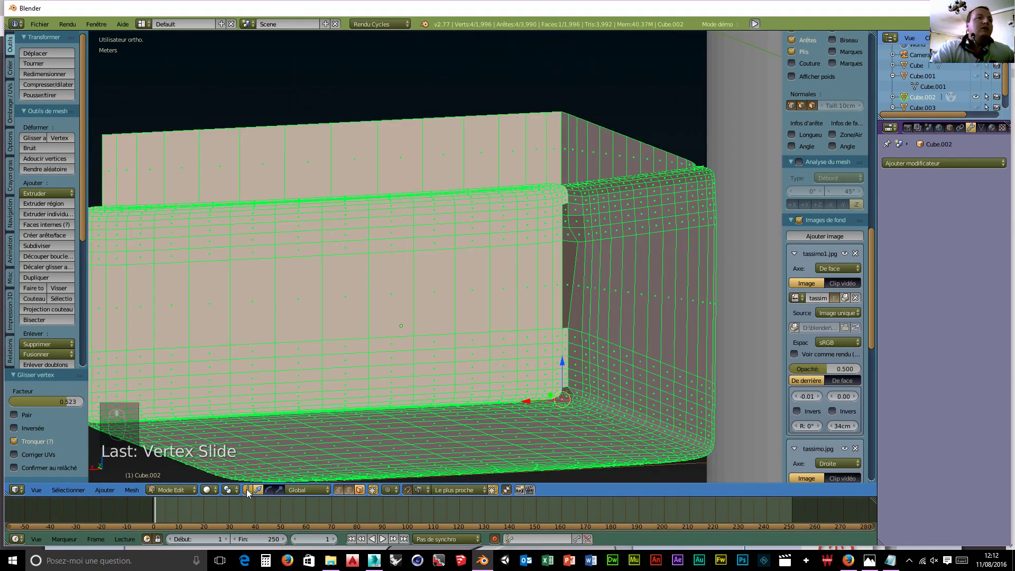
- In vertex selection, select the edge loop running around the rim of the rear face
click(340, 490)
scroll(591, 287, up, 1)
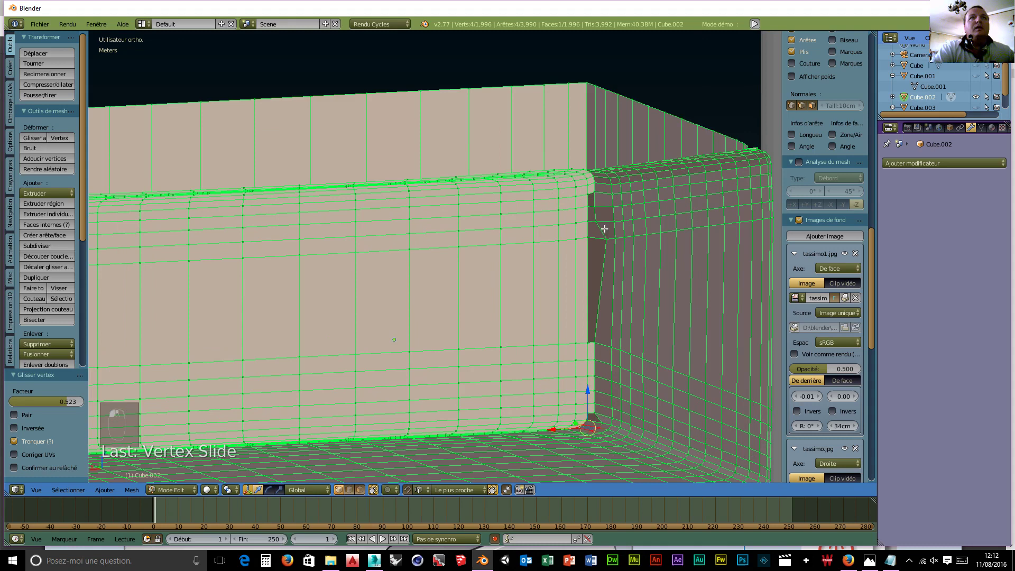
alt+right_click(594, 201)
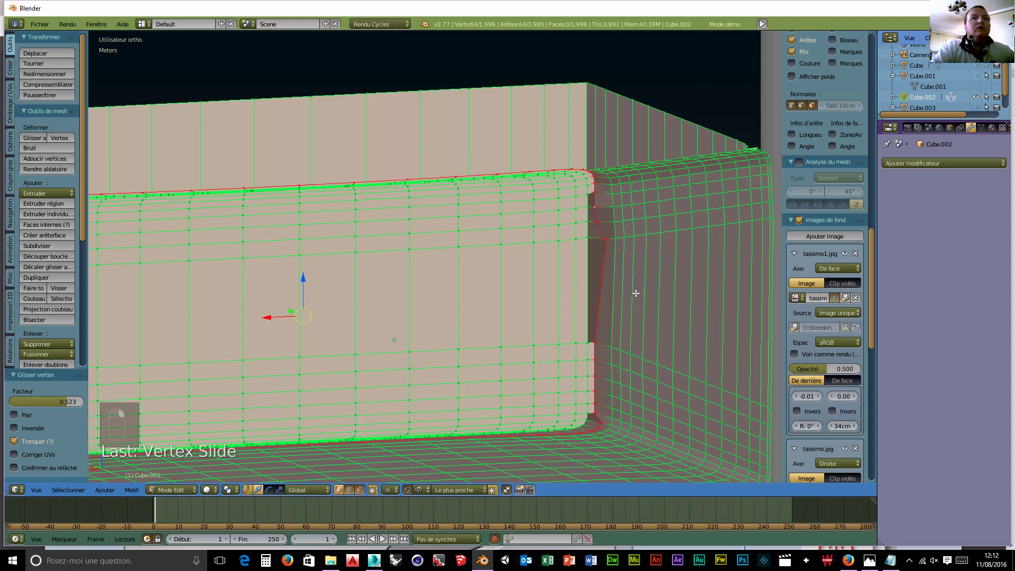
middle_drag(572, 299, 533, 314)
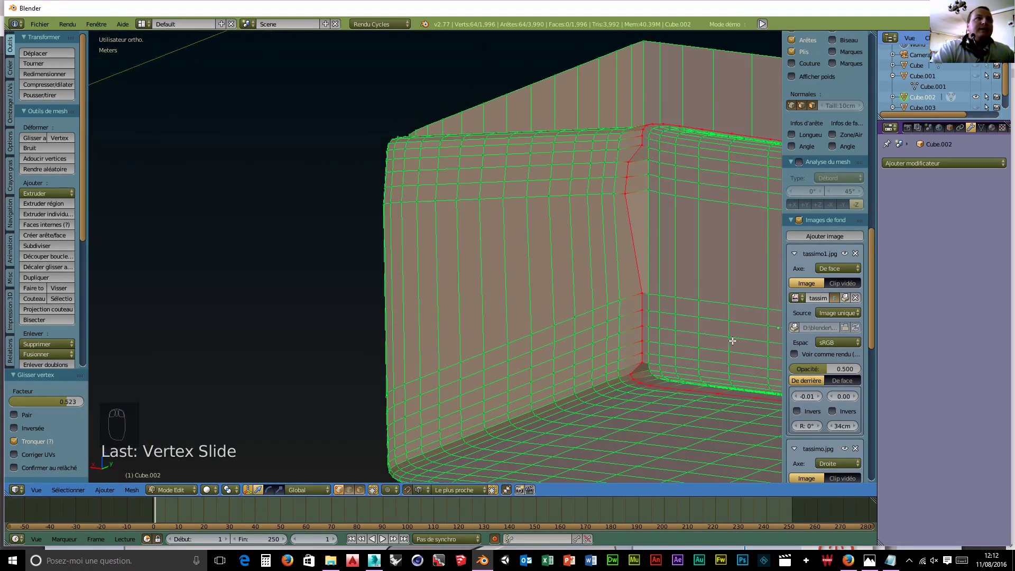
- Try to flatten the rear rim loop by scaling to 0 along X, and undo it
key(s)
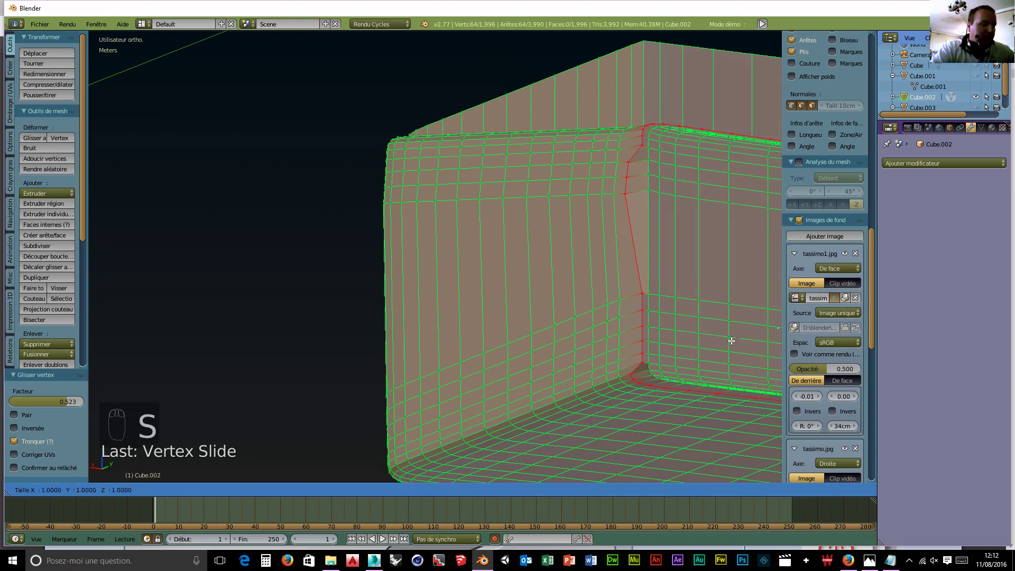
key(x)
key(0)
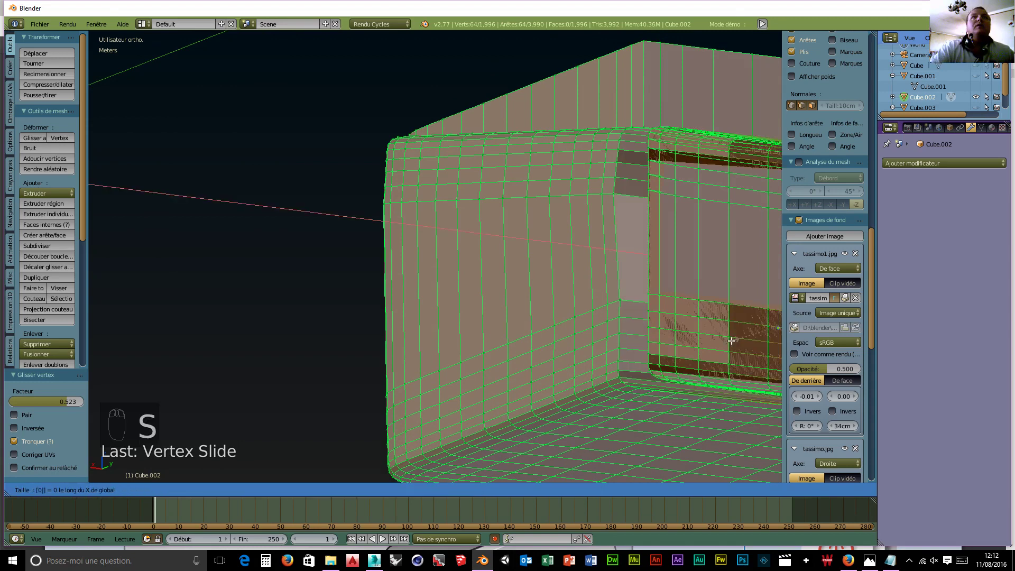
click(732, 340)
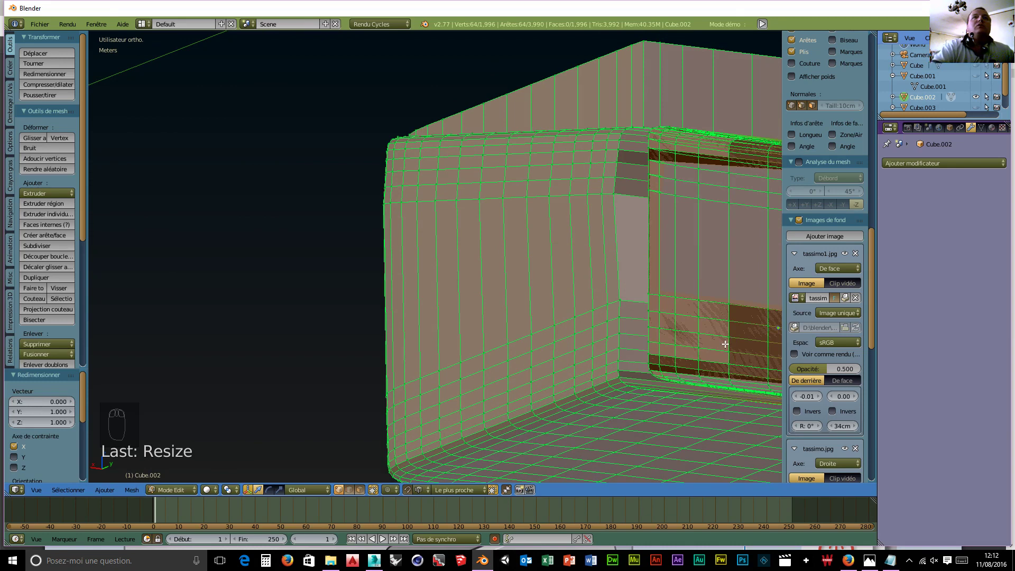
scroll(668, 335, down, 5)
scroll(667, 334, down, 1)
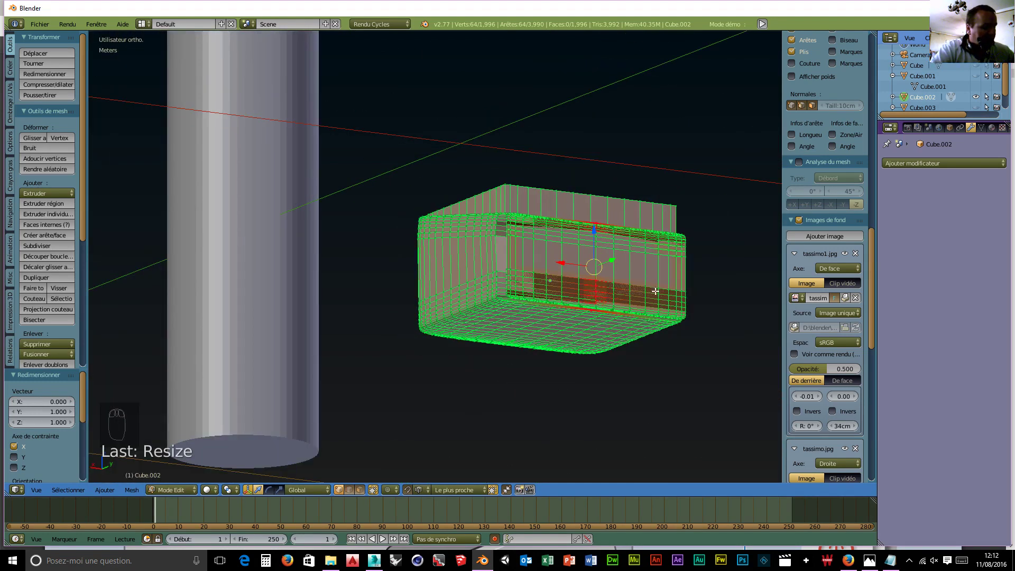
key(ctrl+z)
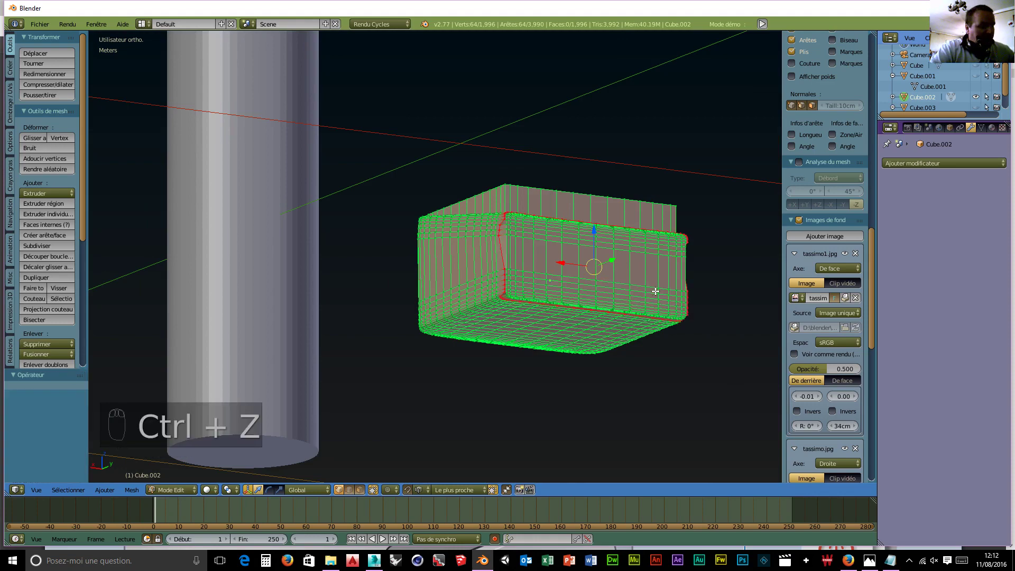
- Flatten the selected rear rim loop by scaling it to 0 along Y
key(s)
key(y)
key(0)
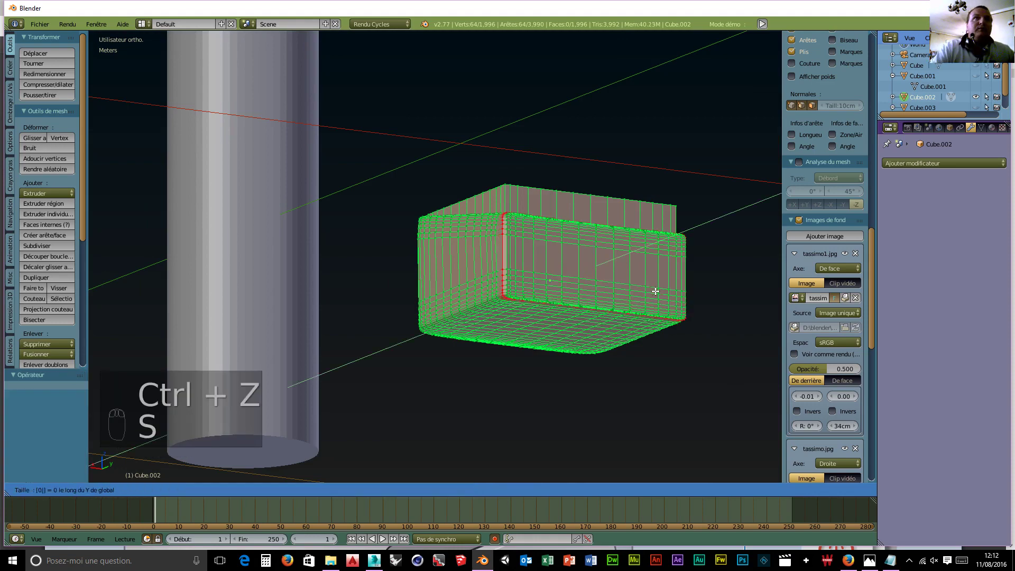
key(Return)
middle_drag(655, 292, 471, 390)
scroll(239, 344, up, 5)
scroll(471, 391, up, 3)
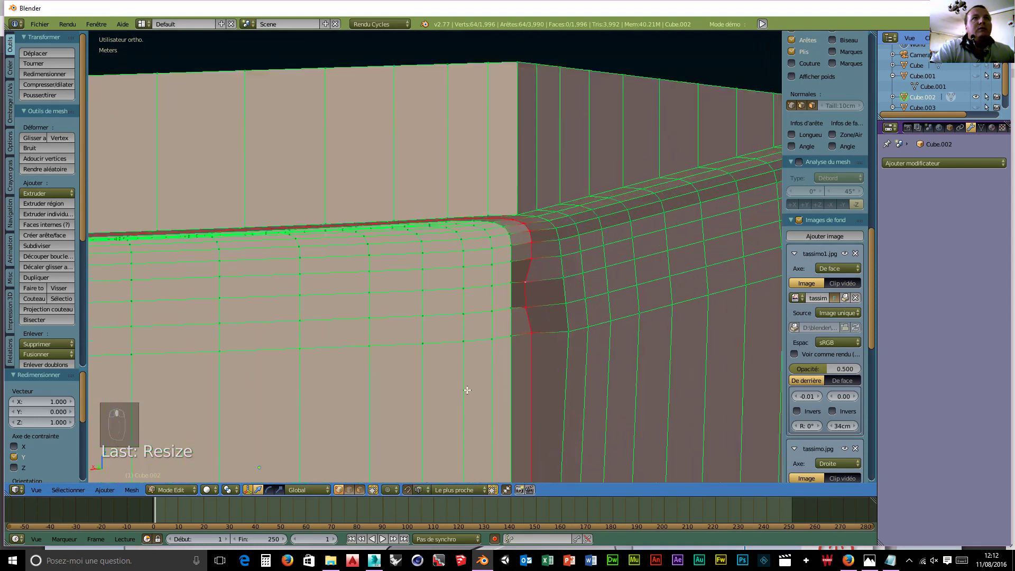
- In the back view, select only the uneven rim vertices below the rounded upper corner and align them by scaling to 0 along X
middle_drag(530, 320, 587, 348)
key(KP_1)
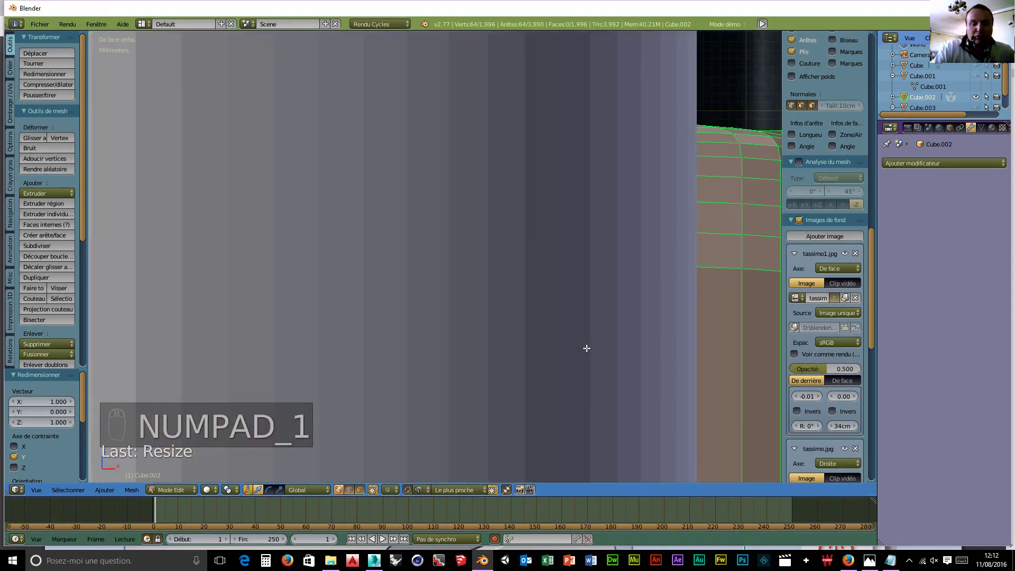
key(ctrl+KP_1)
scroll(596, 338, down, 8)
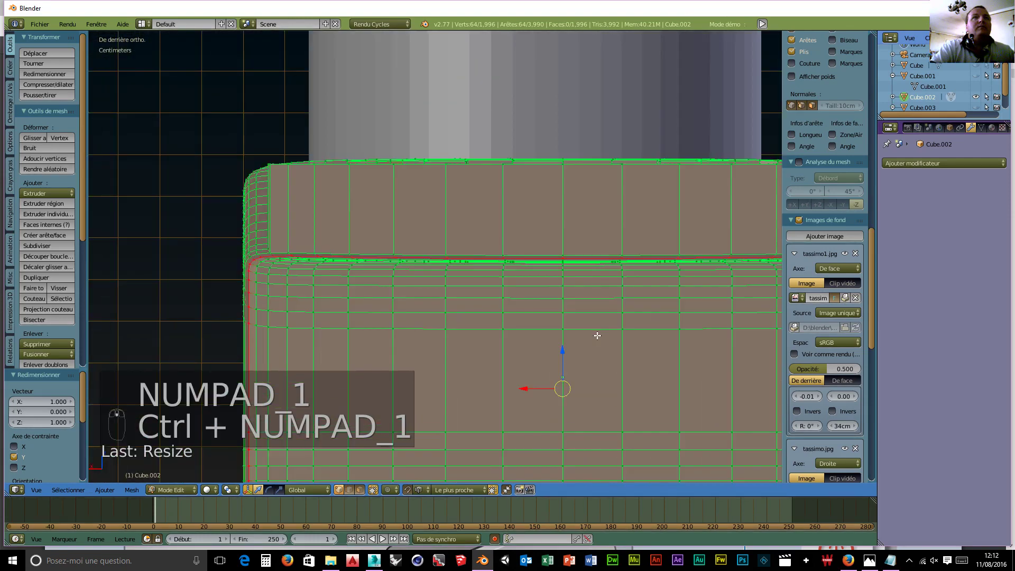
scroll(476, 349, up, 7)
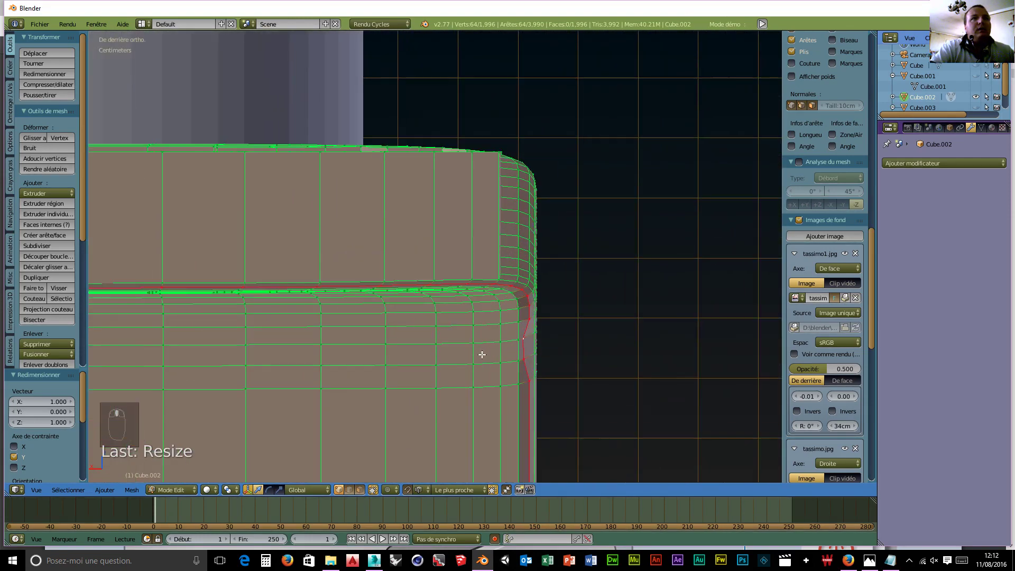
scroll(424, 373, up, 2)
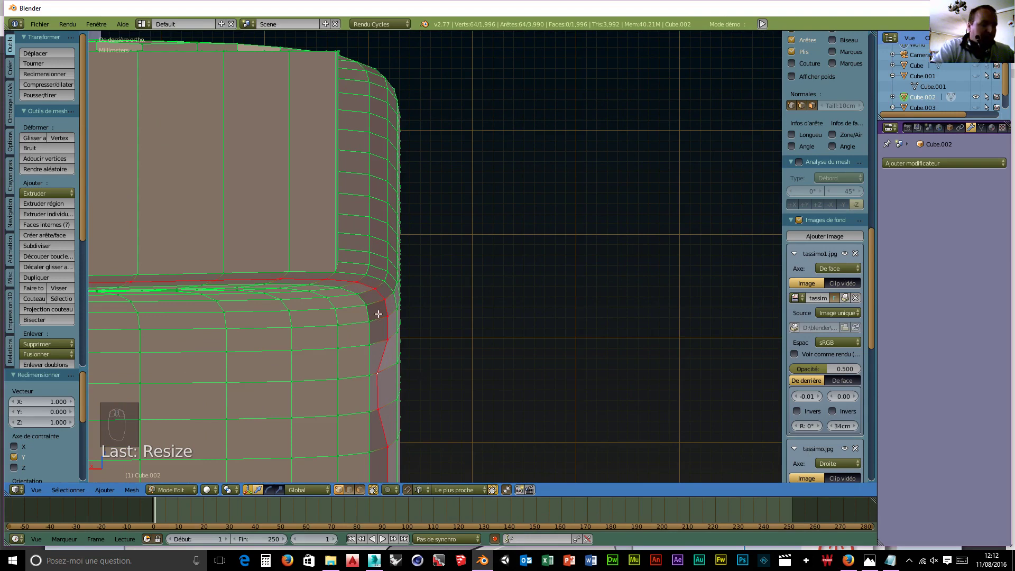
key(a)
key(b)
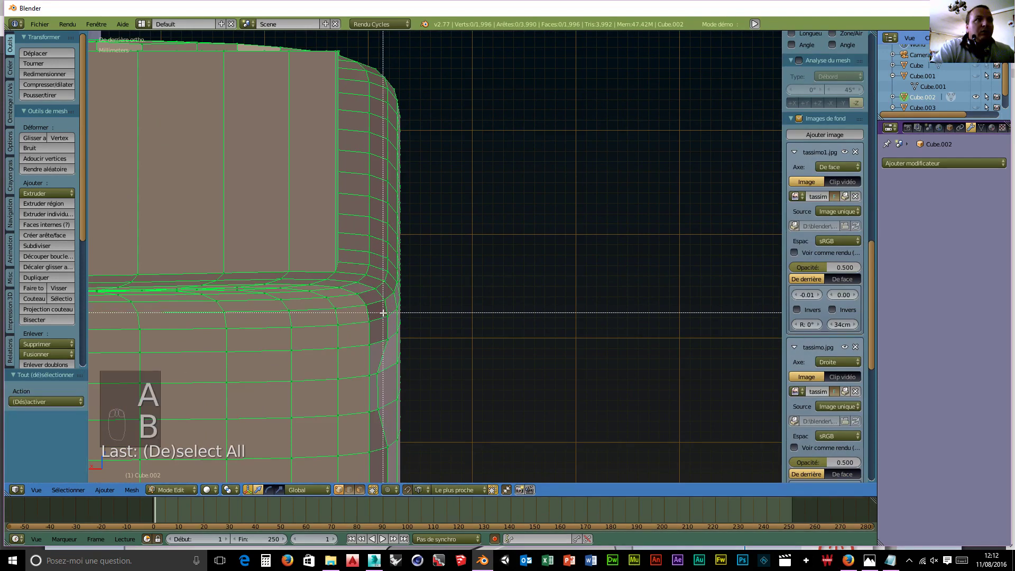
drag(384, 313, 387, 407)
drag(388, 461, 387, 460)
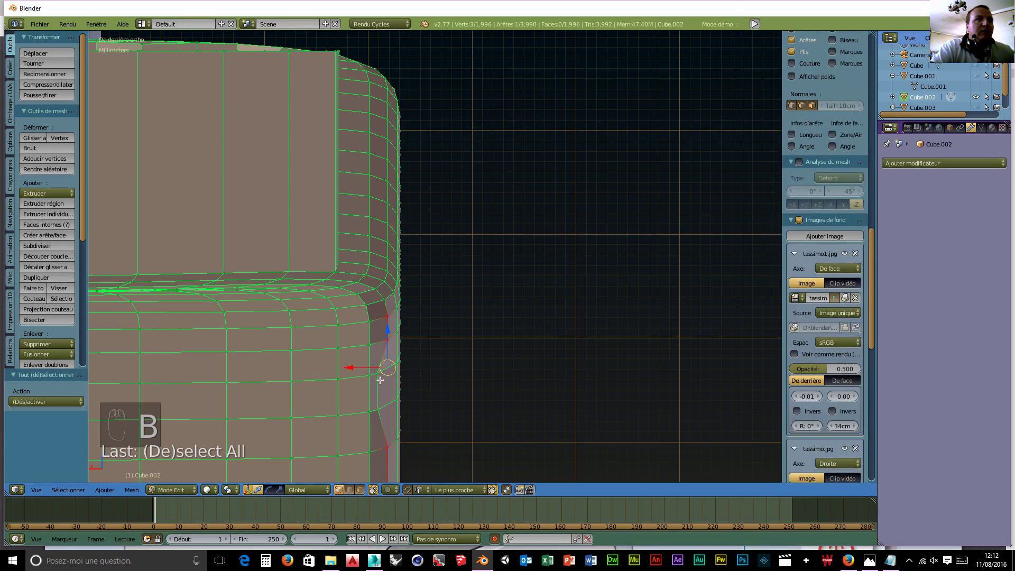
key(b)
drag(373, 365, 383, 418)
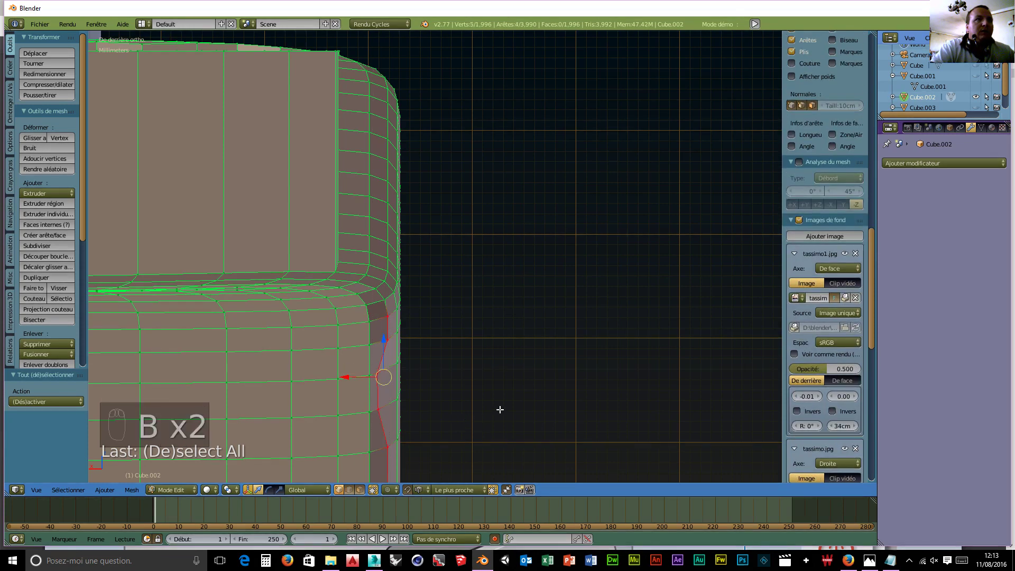
key(s)
key(x)
key(0)
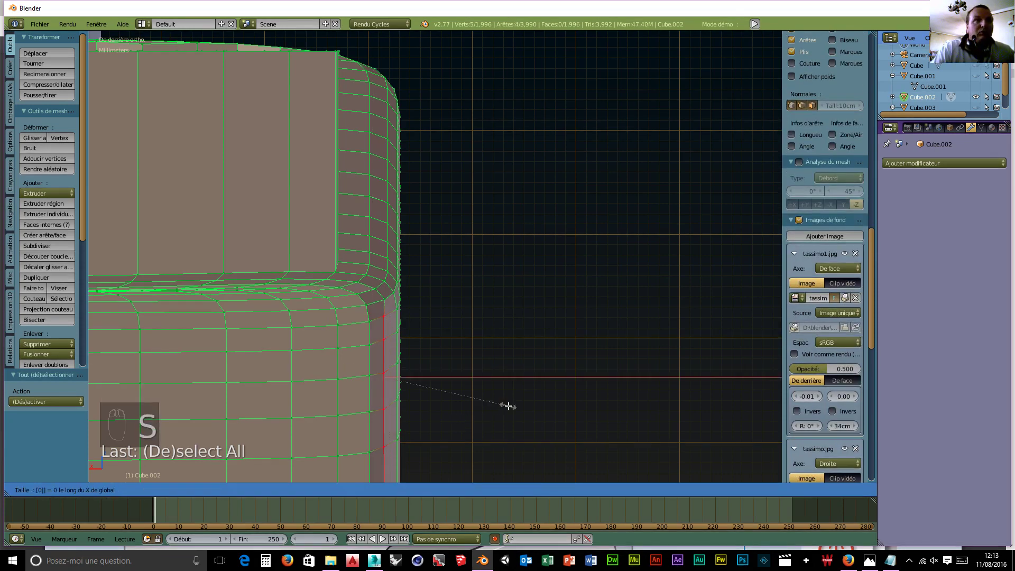
key(Return)
- Select the first bent vertical edge loop on the side next to the rear rim and flatten it to 0 along Y
scroll(438, 370, down, 6)
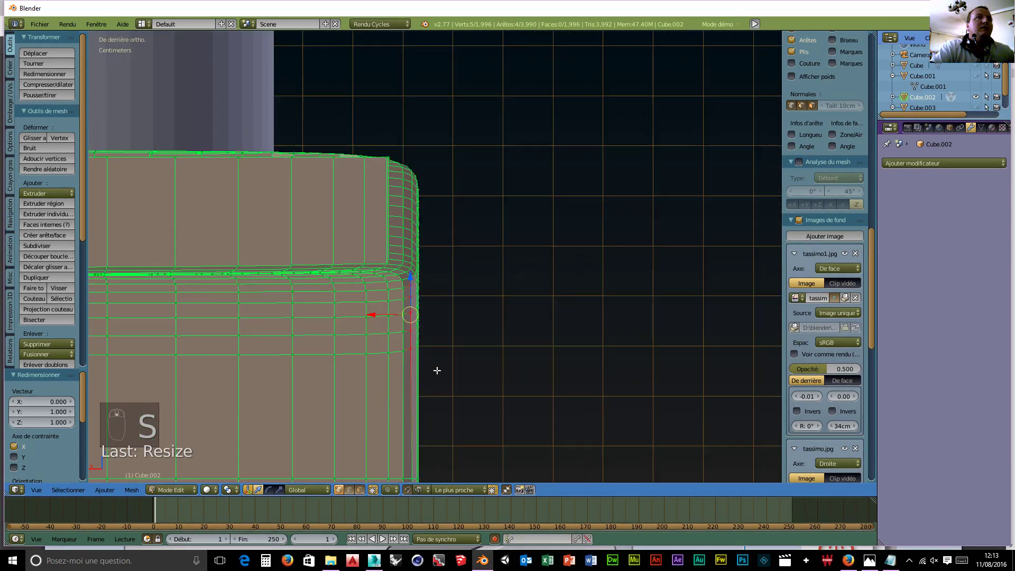
scroll(377, 366, down, 3)
scroll(441, 370, up, 6)
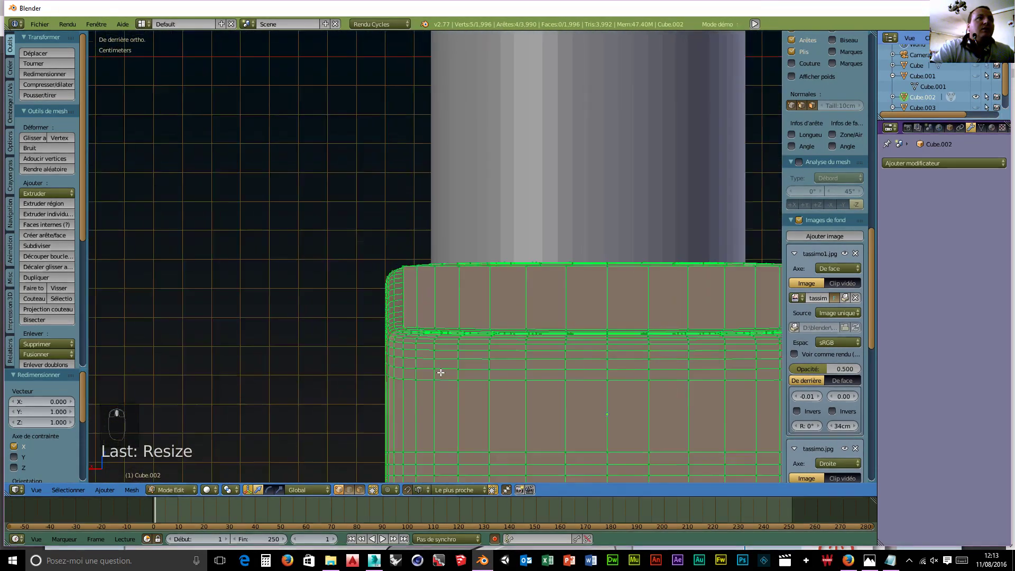
scroll(442, 372, down, 4)
middle_drag(556, 373, 464, 374)
scroll(367, 365, up, 4)
shift+middle_drag(286, 398, 440, 321)
scroll(467, 366, up, 2)
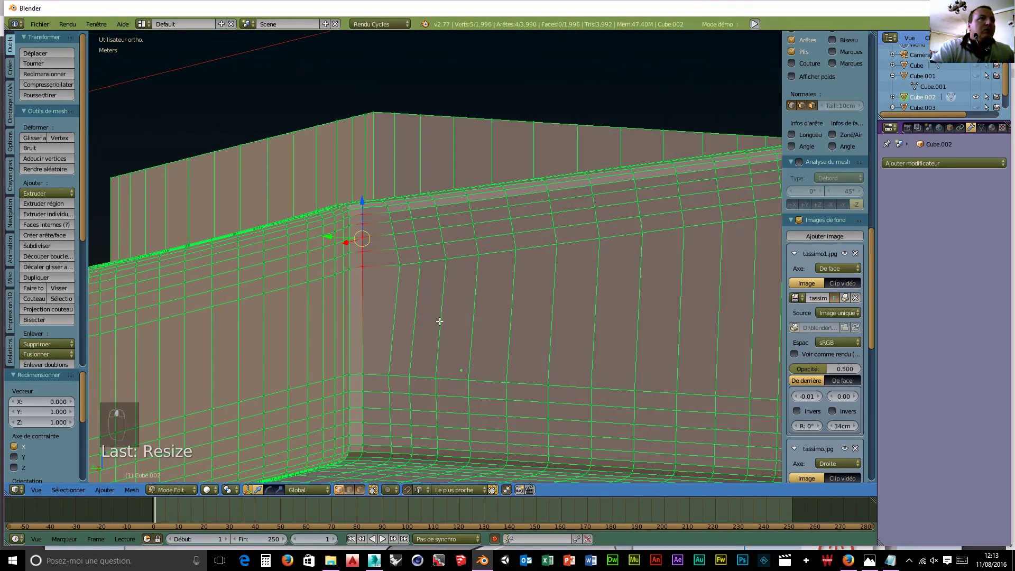
alt+right_click(393, 294)
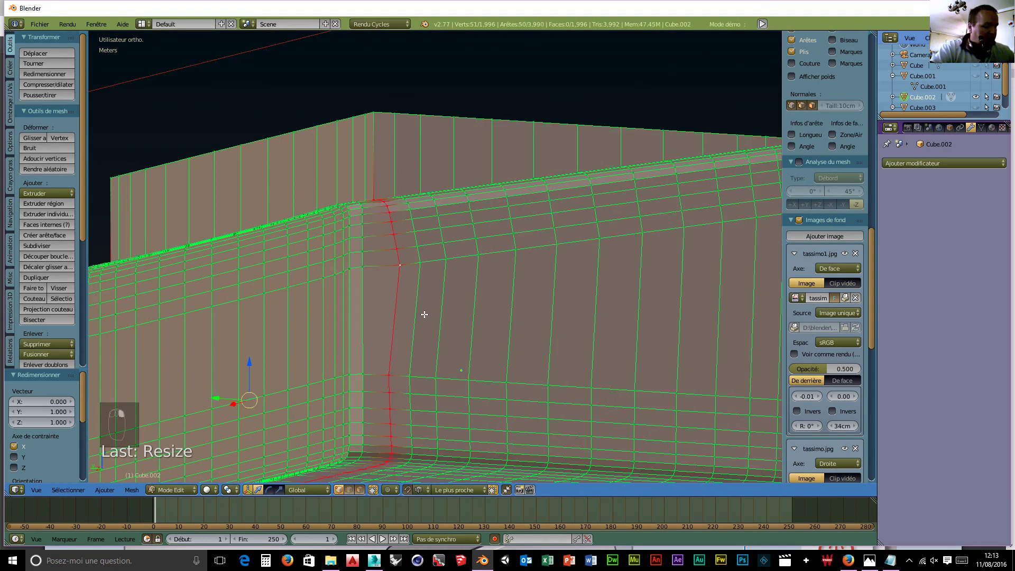
key(s)
key(y)
key(0)
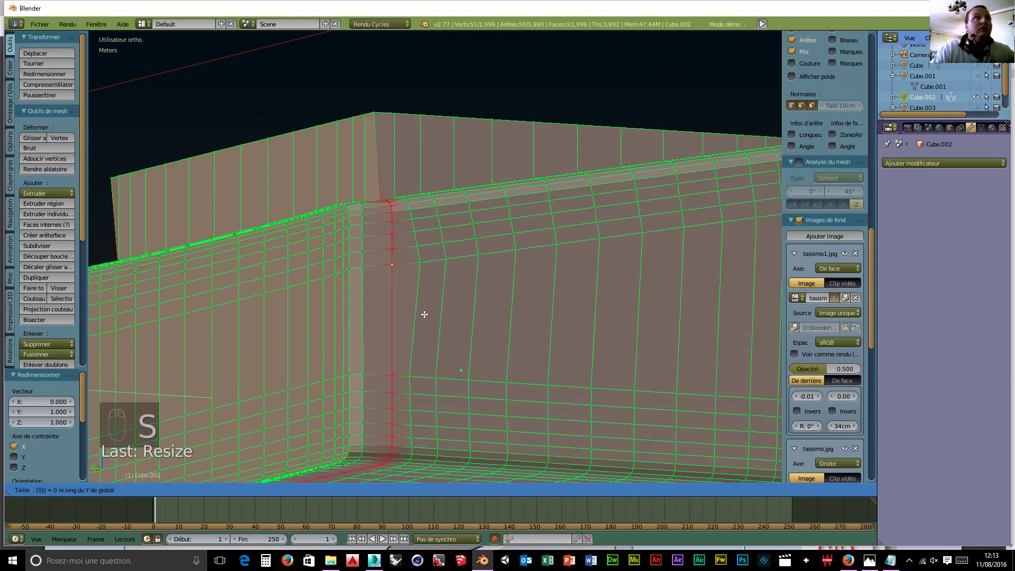
key(Return)
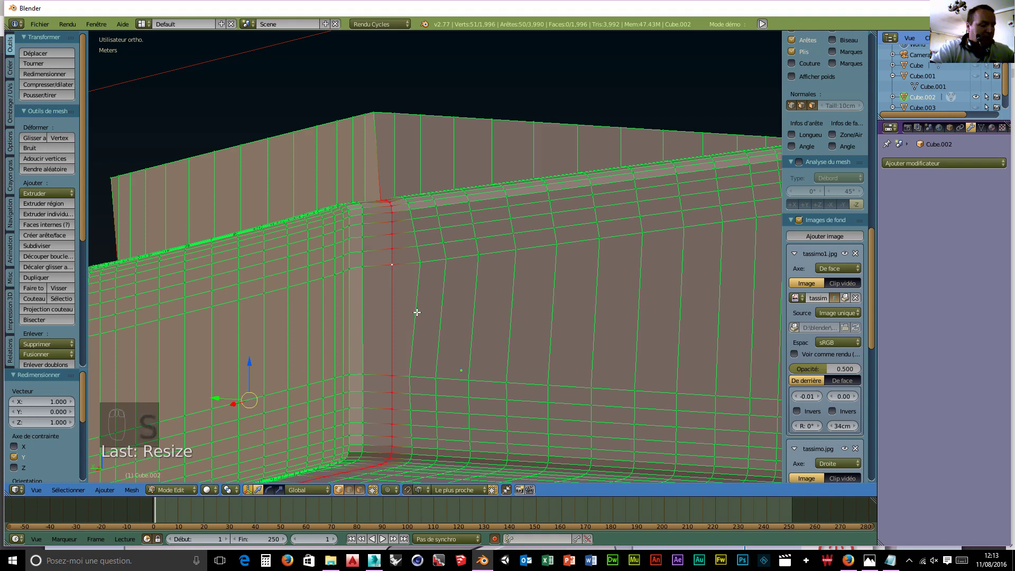
- Select the second bent vertical edge loop from the rear corner and flatten it by scaling to 0 along Y
alt+right_click(417, 313)
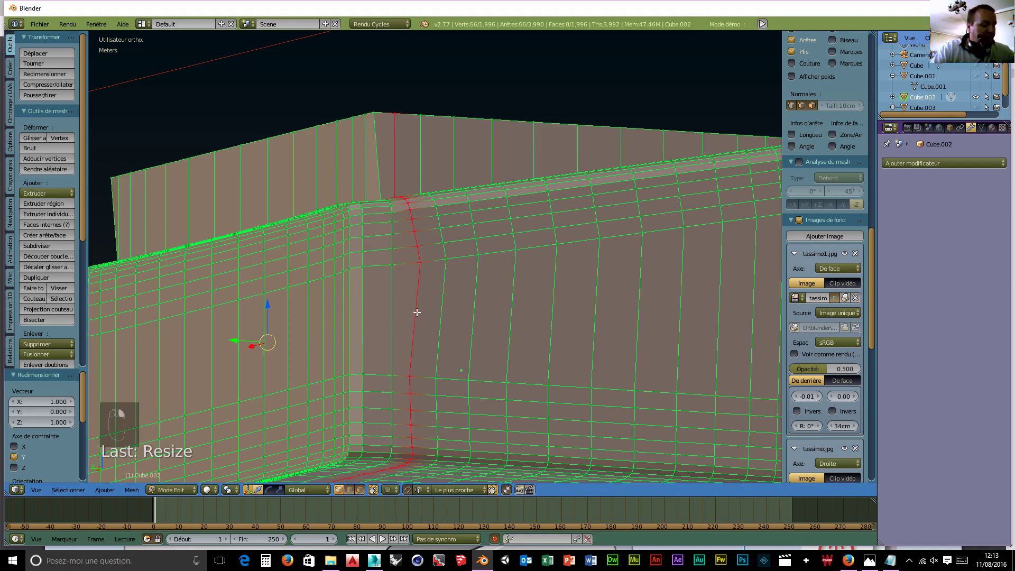
key(s)
key(y)
key(0)
key(Return)
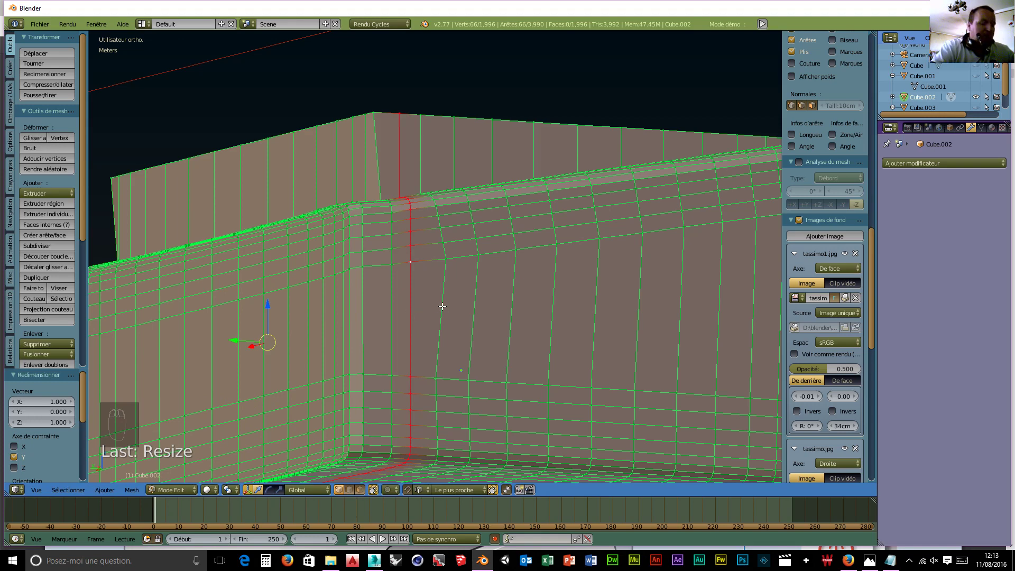
- Flatten the next bent vertical edge loop on the base block's side by scaling it to 0 along Y
key(ctrl+z)
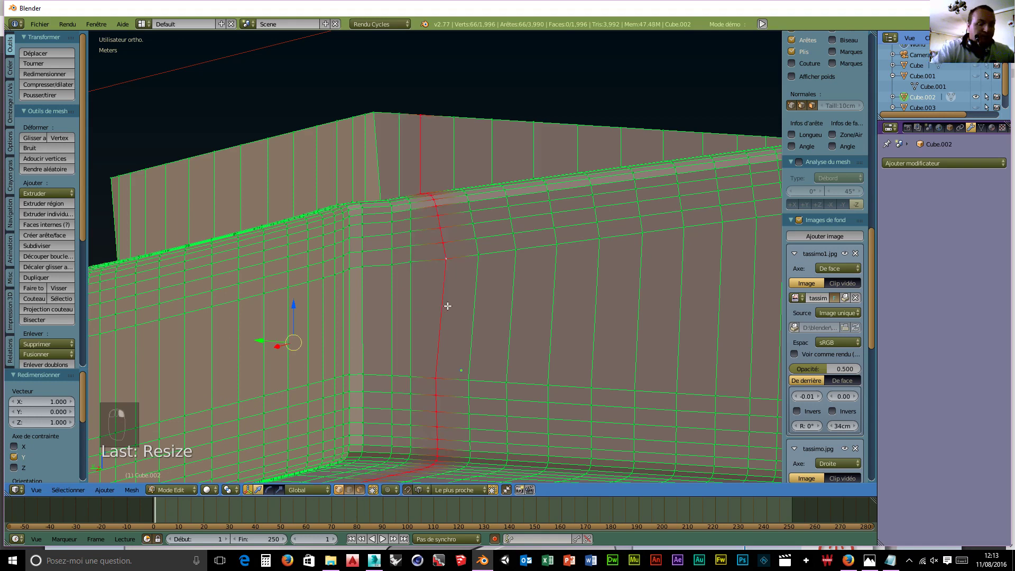
key(s)
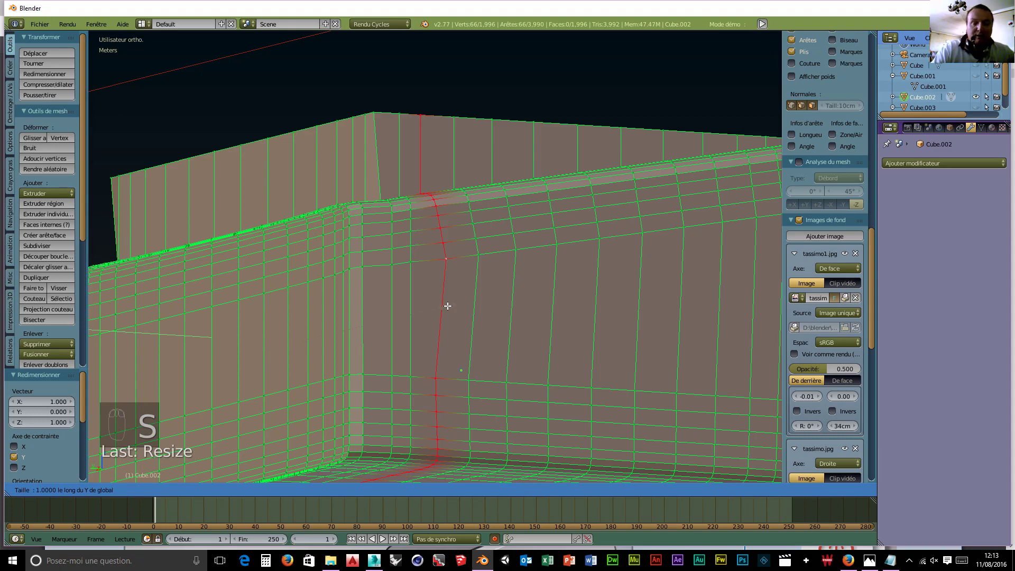
key(y)
key(0)
key(Return)
scroll(467, 289, down, 3)
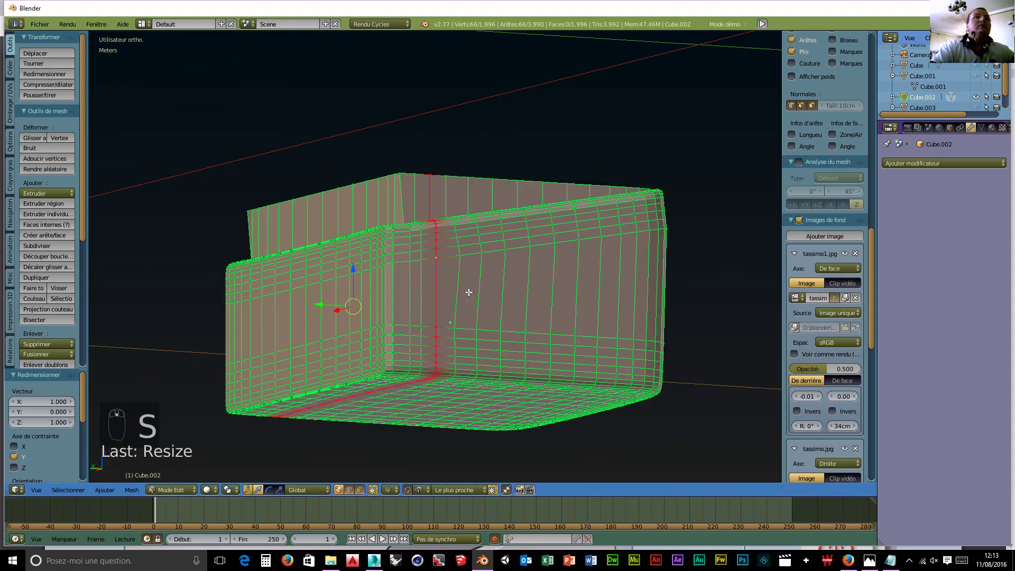
- Unhide the main body Cube.001 and the rear column Cube.003, keeping the plain Cube hidden
middle_drag(469, 293, 460, 330)
scroll(425, 363, down, 4)
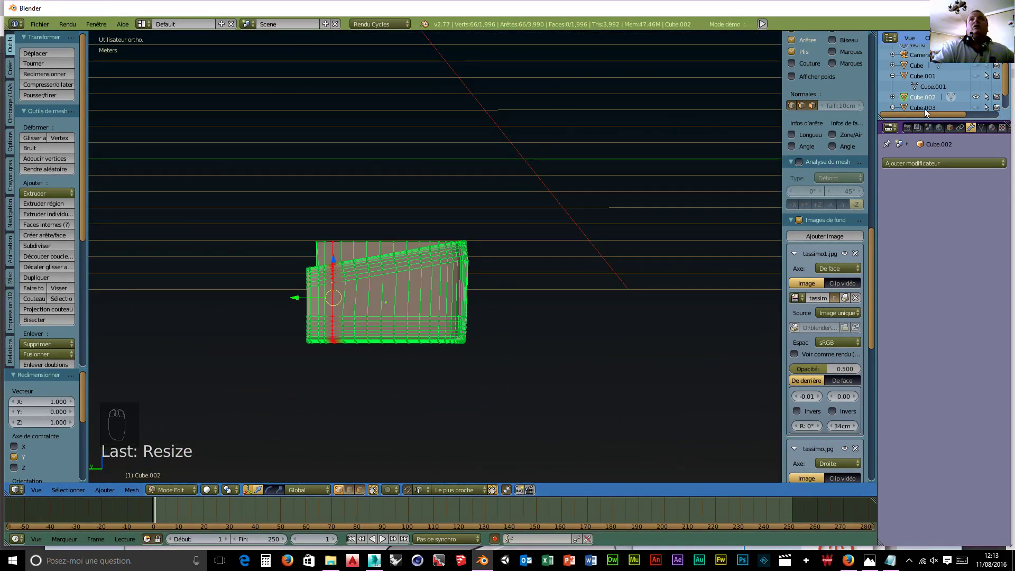
click(976, 77)
click(976, 66)
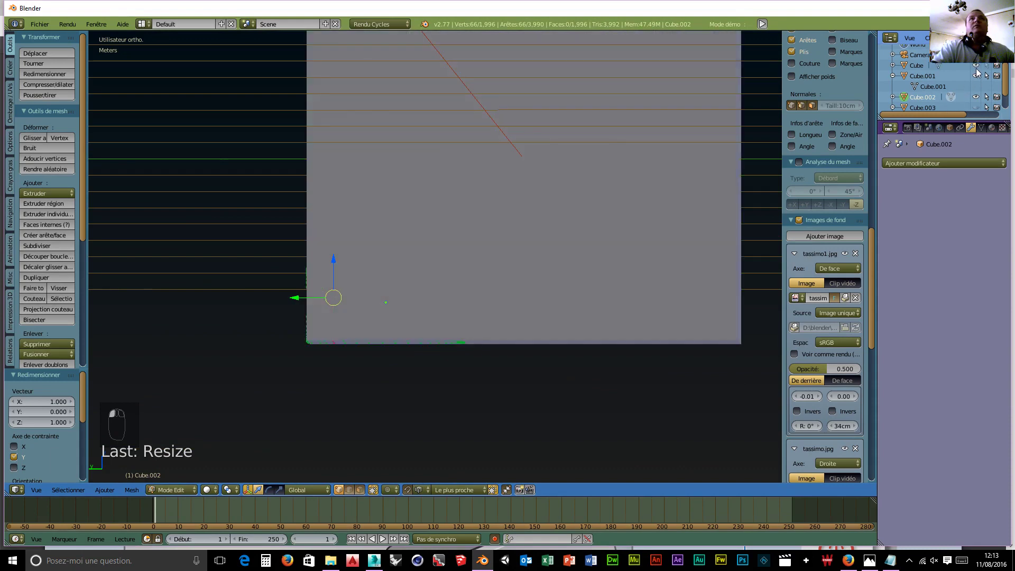
click(975, 65)
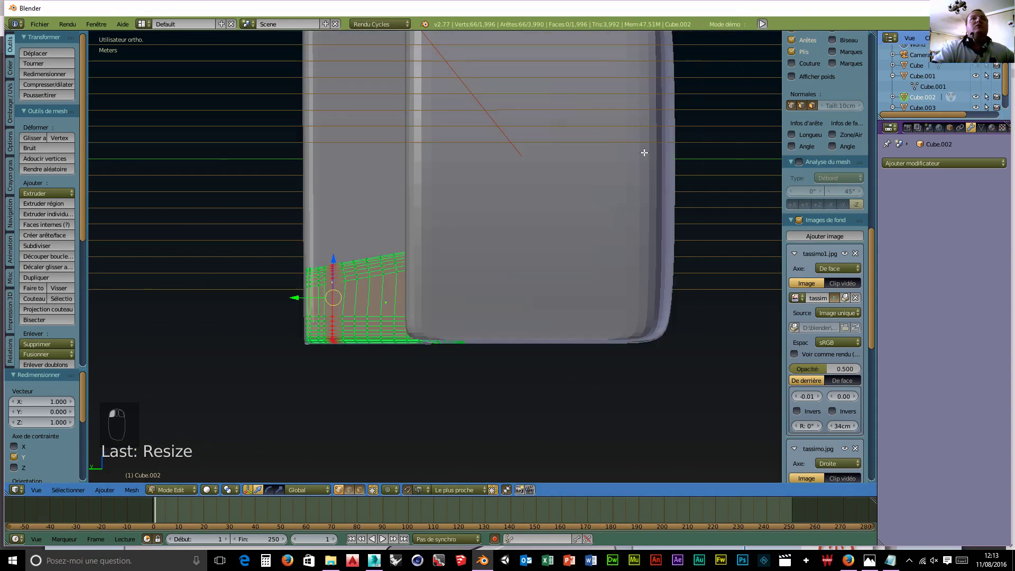
scroll(571, 170, down, 5)
middle_drag(571, 169, 475, 219)
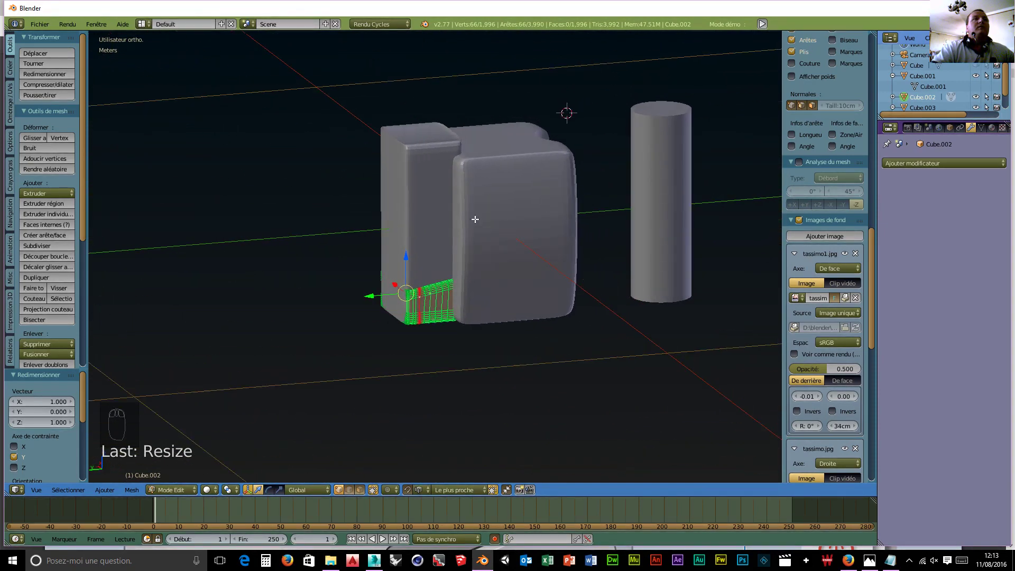
- Switch from the base block to the rear column Cube.003 and edit its mesh in face selection mode from the top view
click(164, 491)
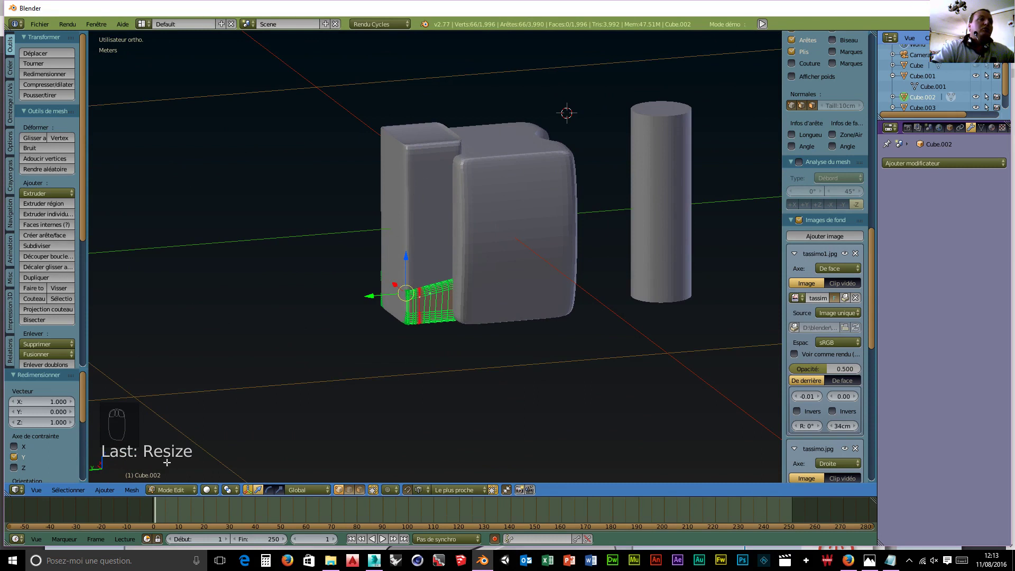
click(169, 489)
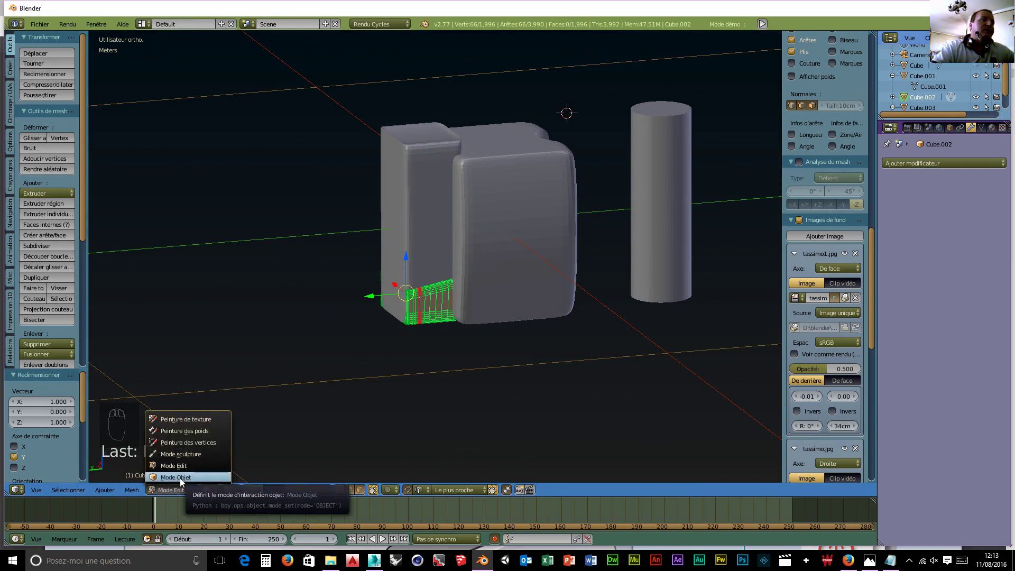
click(179, 478)
right_click(392, 287)
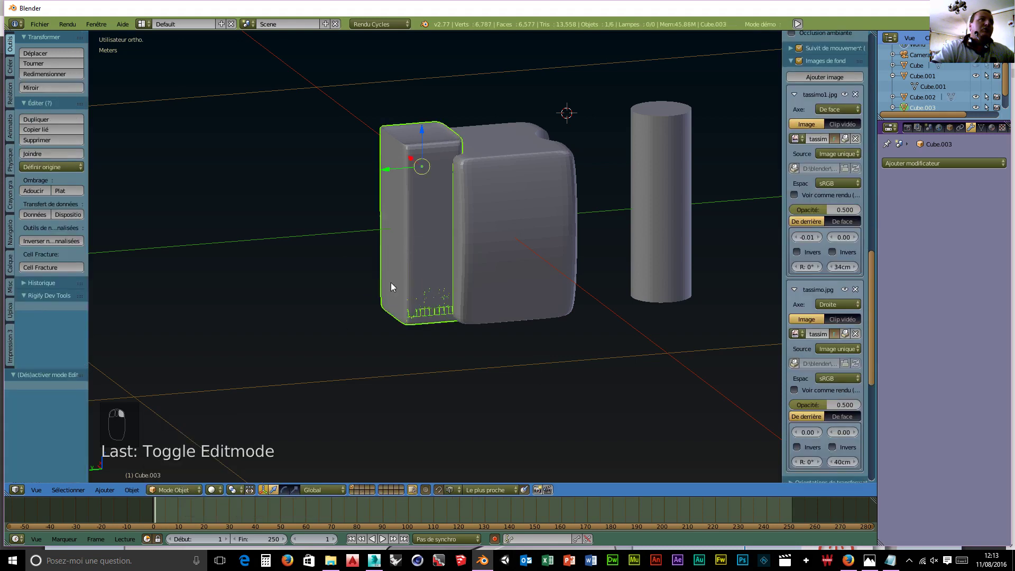
click(180, 484)
click(180, 467)
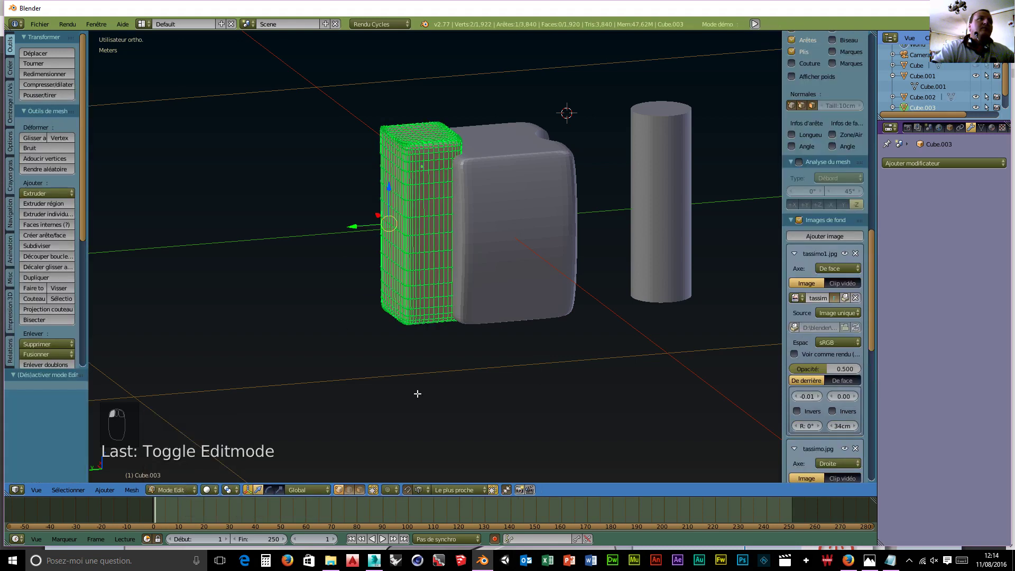
middle_drag(363, 306, 446, 412)
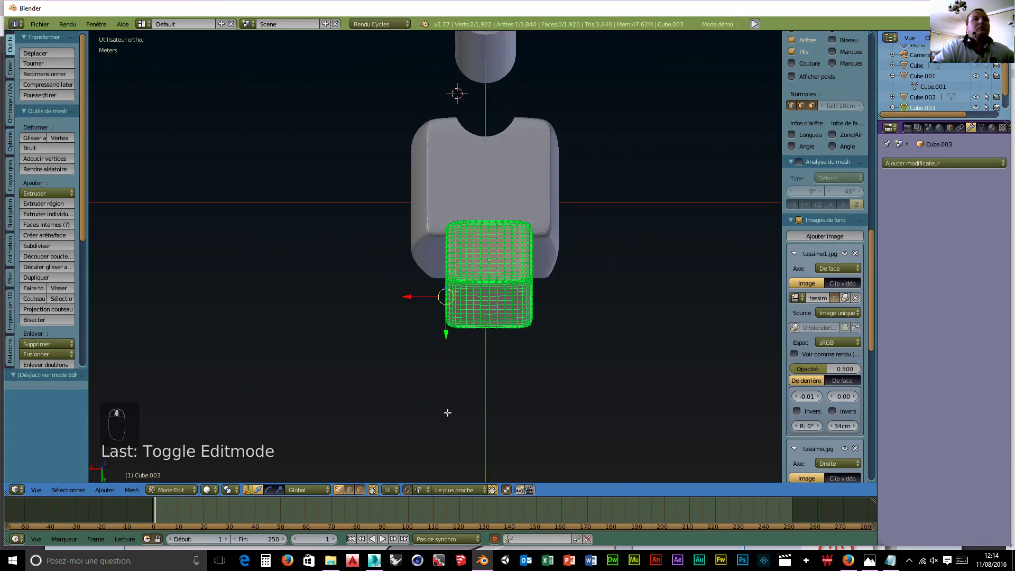
key(KP_7)
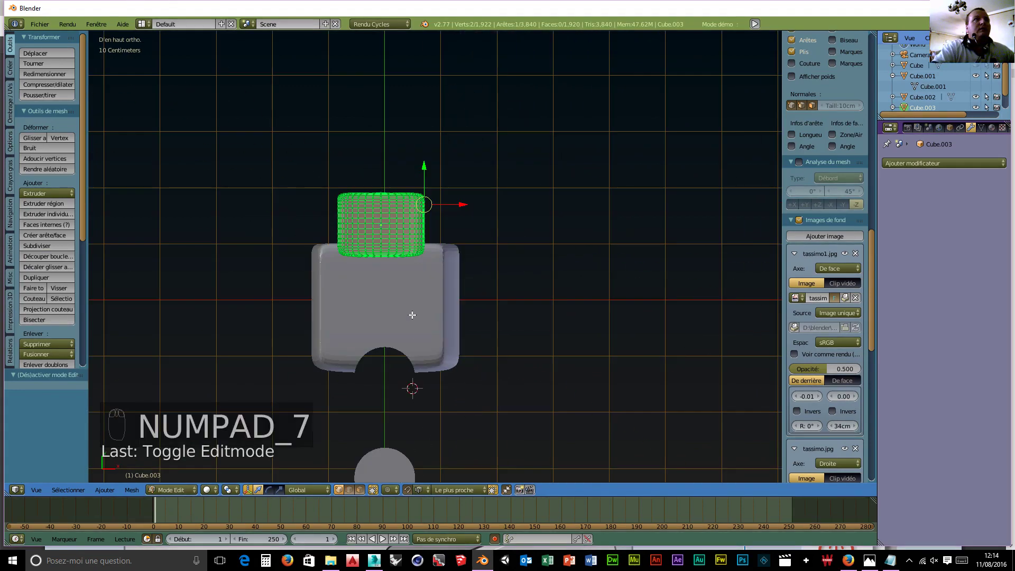
scroll(412, 315, up, 5)
shift+middle_drag(385, 317, 569, 390)
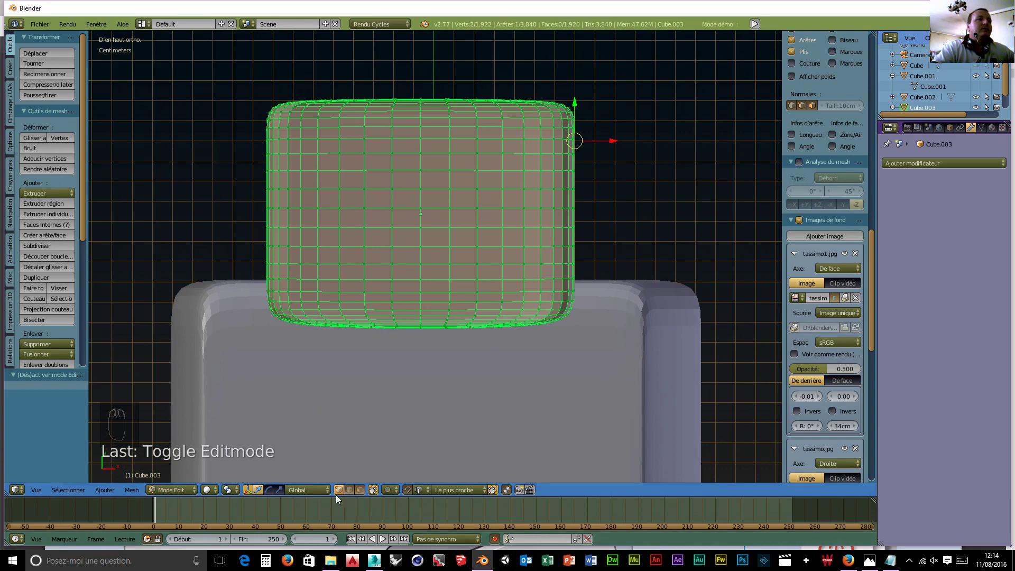
click(359, 490)
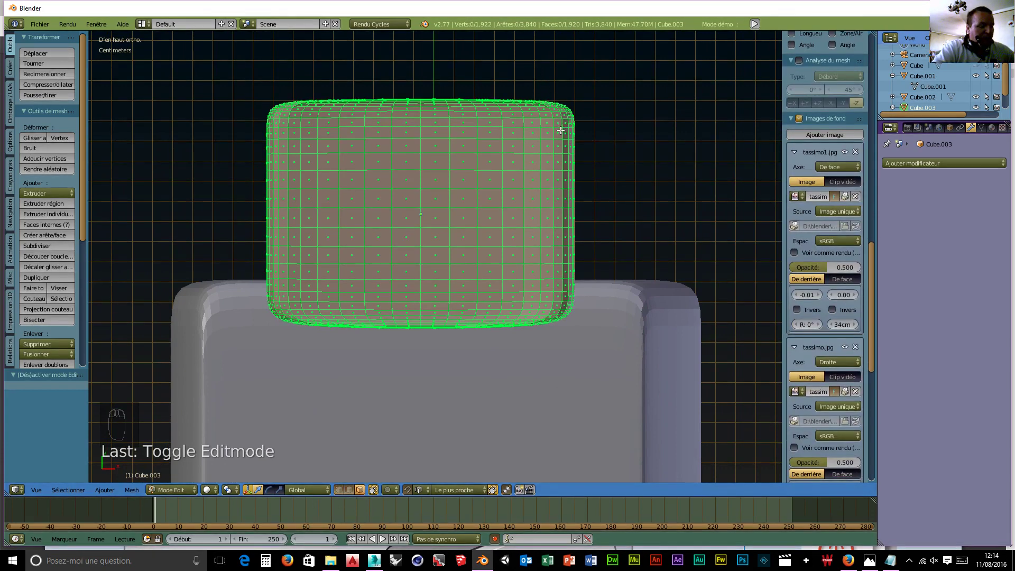
- Try circle-selecting the faces of the column's top from above
key(c)
mouse_move(557, 129)
mouse_down()
mouse_move(290, 127)
mouse_move(519, 122)
mouse_move(550, 136)
mouse_move(550, 312)
mouse_move(336, 307)
mouse_move(288, 294)
mouse_move(284, 123)
mouse_move(522, 119)
mouse_move(297, 118)
mouse_move(370, 212)
mouse_move(324, 164)
mouse_move(331, 279)
mouse_move(512, 273)
mouse_move(378, 243)
mouse_move(379, 166)
mouse_move(517, 145)
mouse_move(530, 225)
mouse_move(423, 185)
mouse_up()
key(Escape)
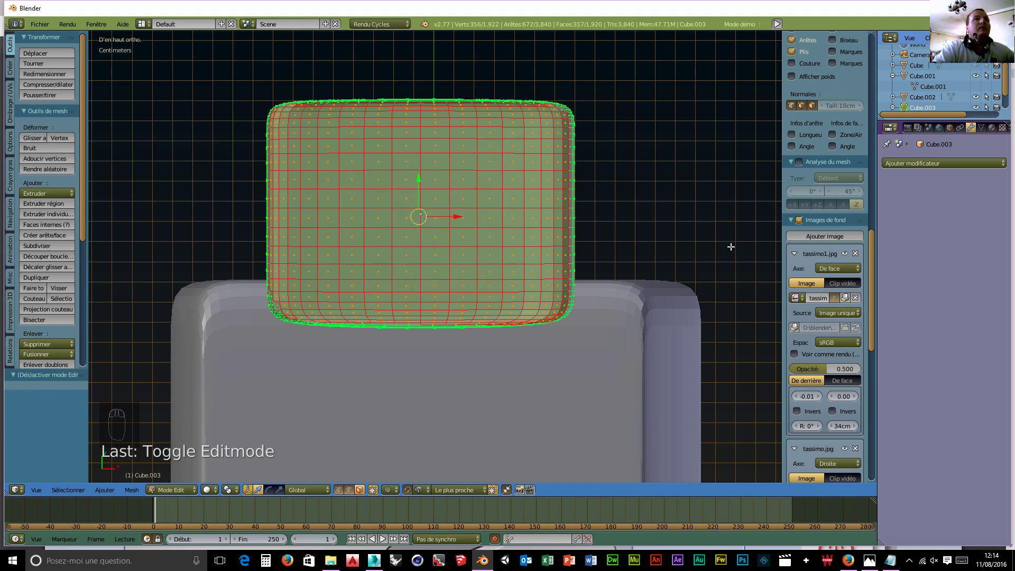
- Select the concentric face loops around the rounded top rim of the column, undoing the loop that runs down the sides
scroll(622, 262, up, 2)
scroll(622, 262, up, 1)
scroll(596, 303, up, 2)
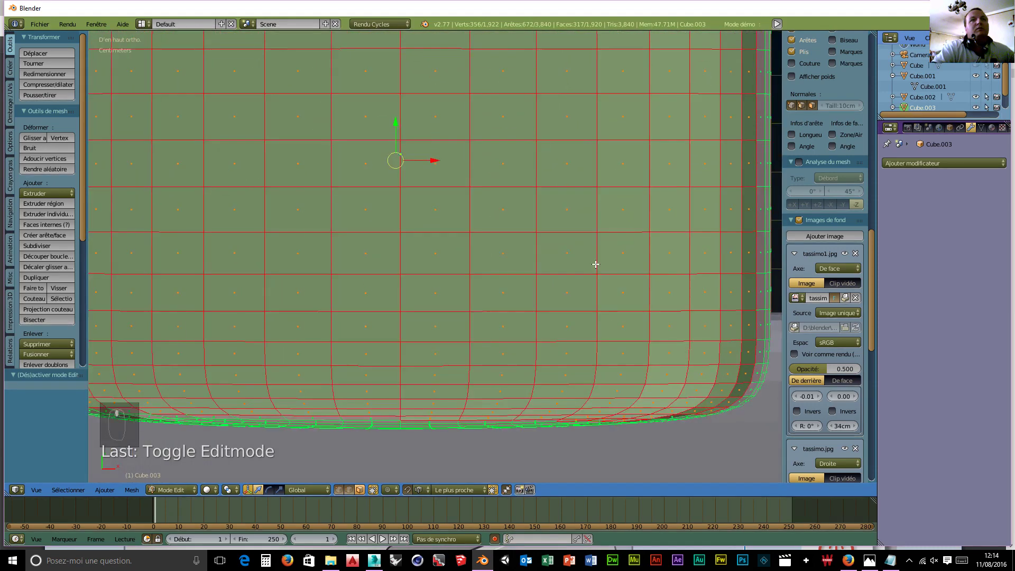
middle_drag(599, 305, 606, 284)
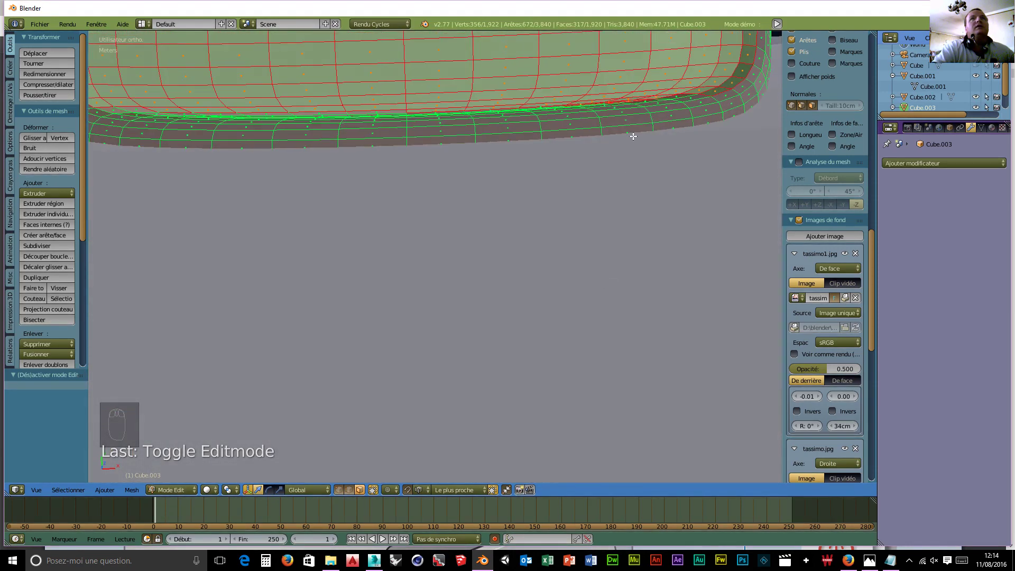
alt+right_click(704, 94)
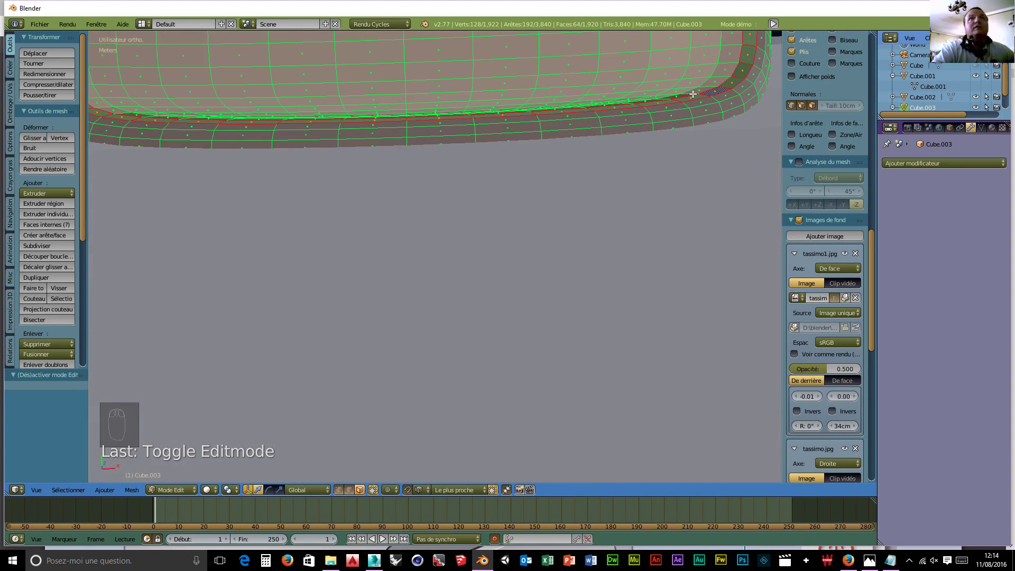
alt+right_click(693, 94)
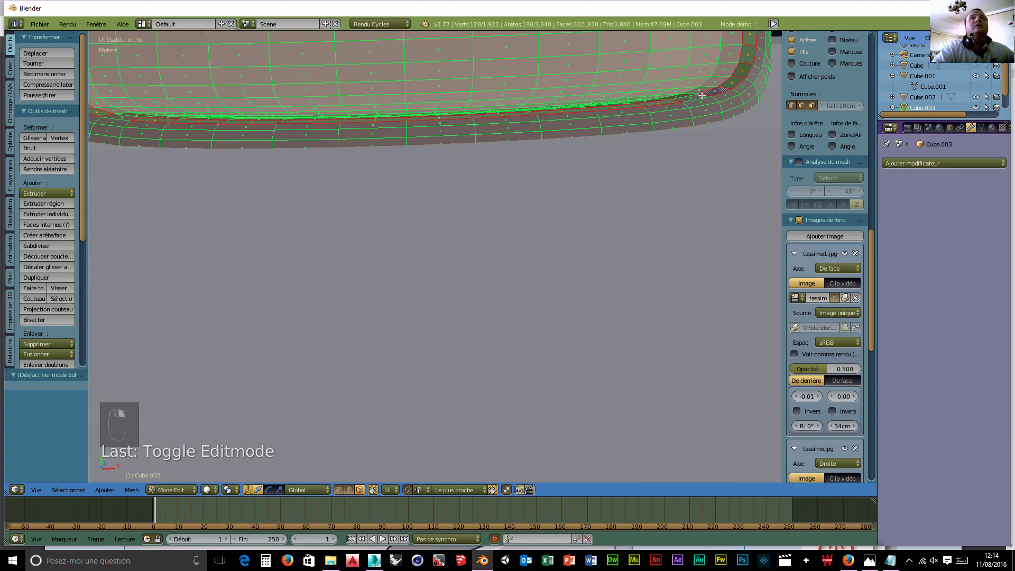
alt+right_click(702, 96)
alt+shift+right_click(707, 86)
alt+shift+right_click(700, 78)
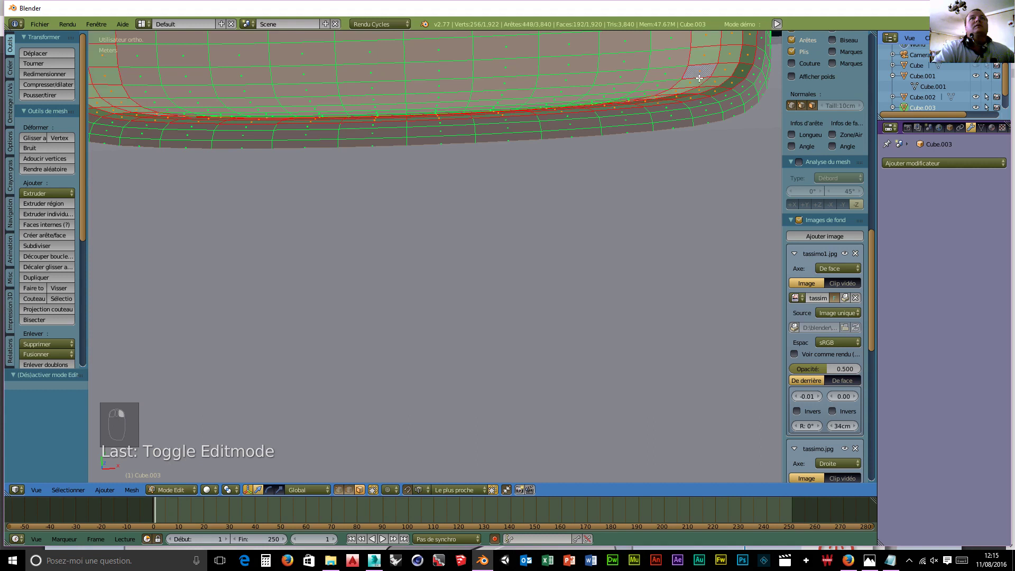
alt+shift+right_click(675, 67)
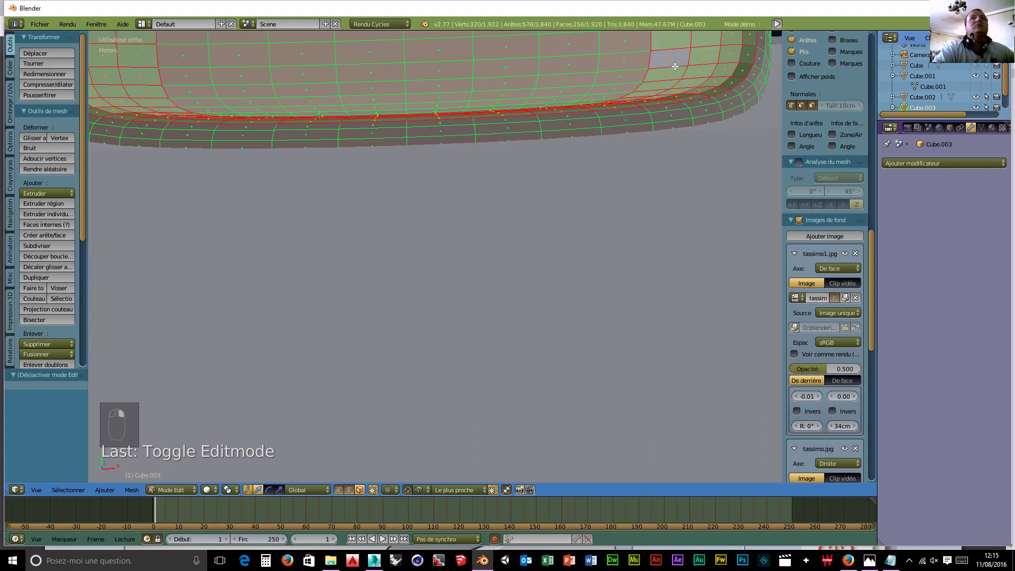
alt+shift+right_click(634, 68)
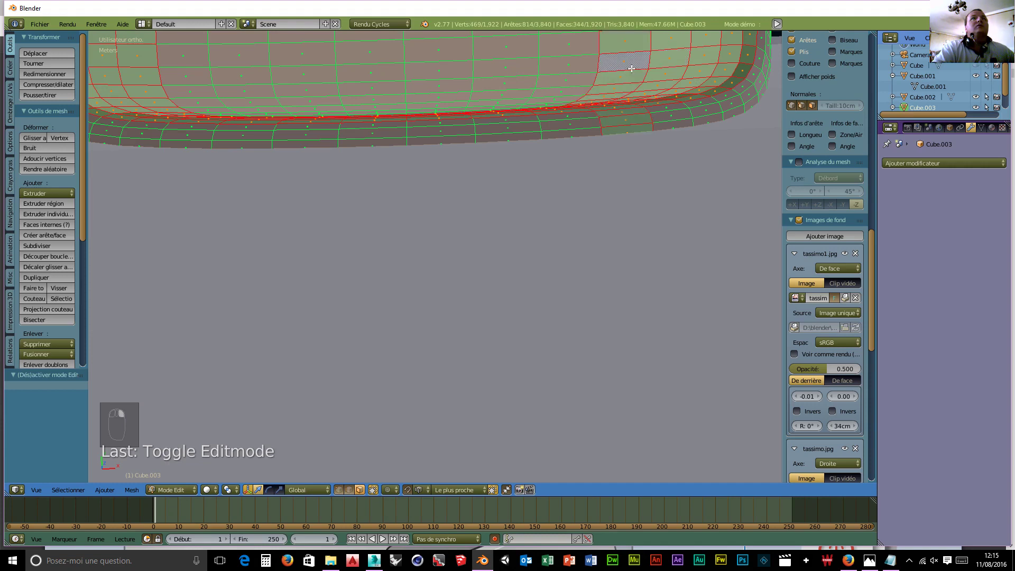
key(ctrl+z)
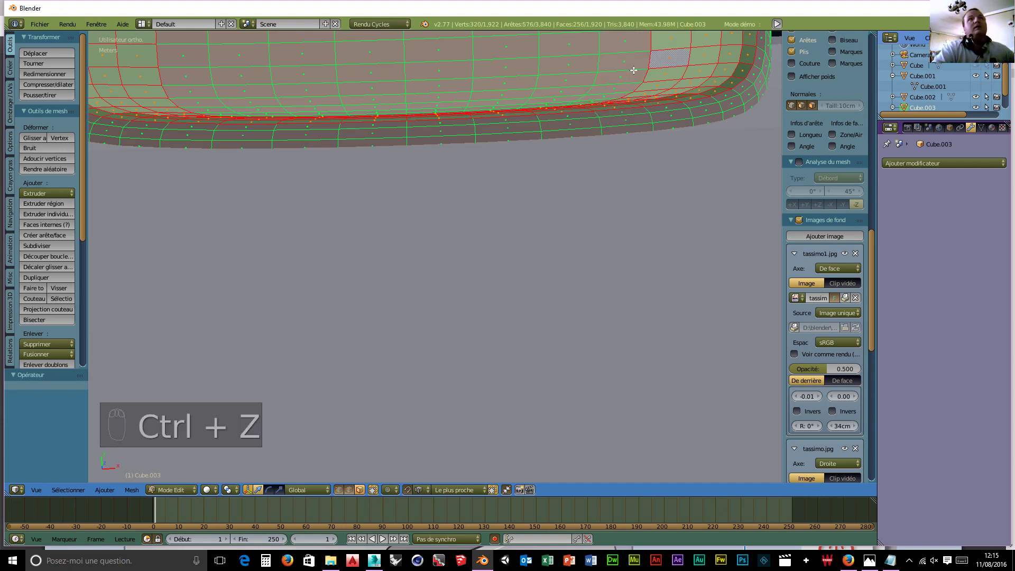
- Add the flat faces in the middle of the column's top to the selection with circle select
scroll(653, 80, down, 6)
middle_drag(603, 106, 608, 158)
scroll(341, 212, up, 3)
shift+middle_drag(338, 217, 403, 218)
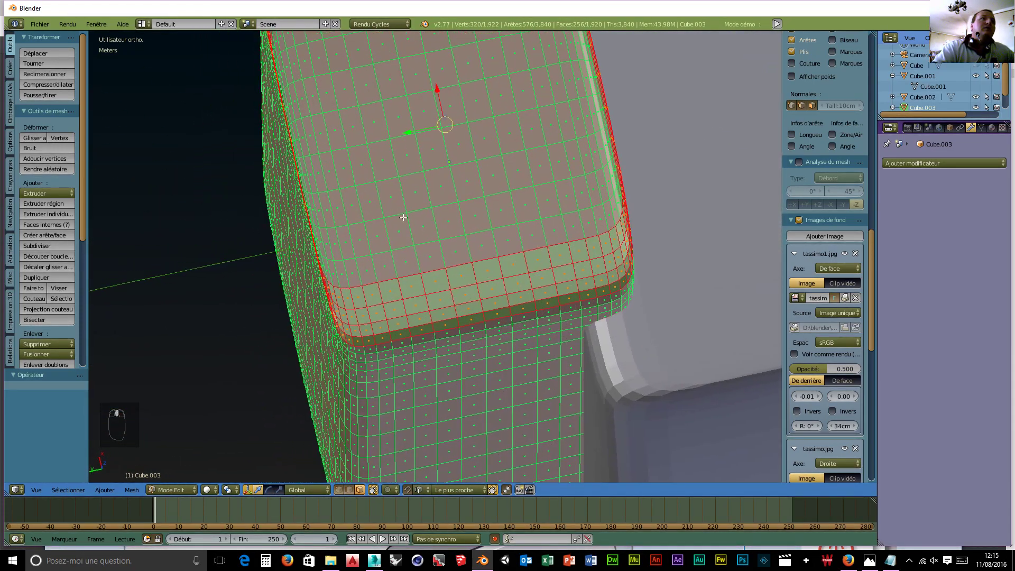
key(c)
mouse_move(462, 181)
mouse_down()
mouse_move(439, 122)
mouse_move(344, 268)
mouse_move(313, 161)
mouse_move(415, 174)
mouse_move(445, 252)
mouse_move(590, 224)
mouse_move(609, 200)
mouse_move(598, 150)
mouse_move(503, 229)
mouse_move(441, 239)
mouse_move(443, 157)
mouse_move(502, 35)
mouse_move(524, 114)
mouse_move(457, 131)
mouse_up()
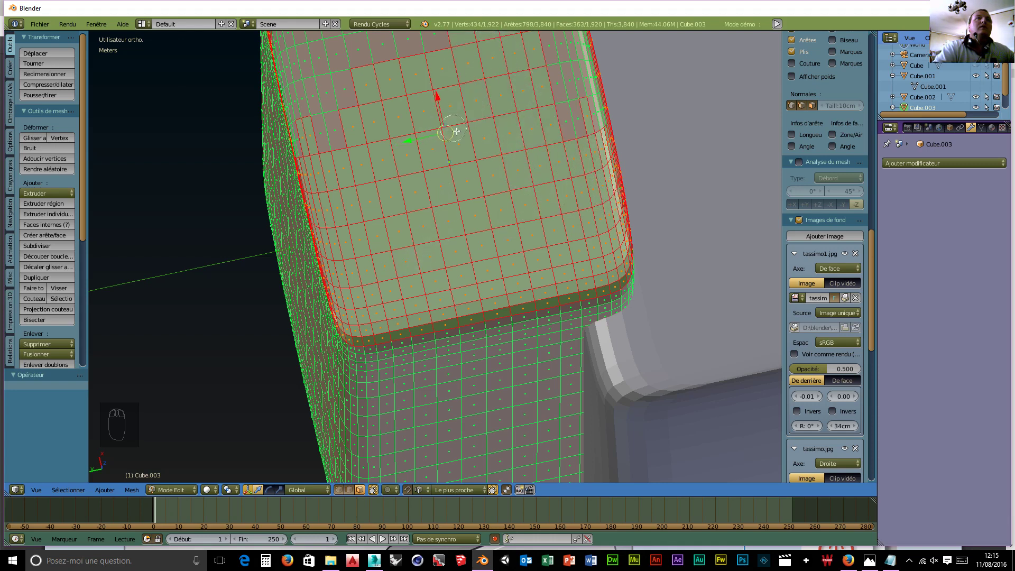
- Add the missed top faces along the column's rim to the selection and deselect the stray face below the rim
middle_drag(416, 143, 502, 132)
scroll(492, 131, up, 3)
shift+middle_drag(481, 100, 499, 339)
scroll(499, 338, up, 1)
scroll(498, 337, up, 1)
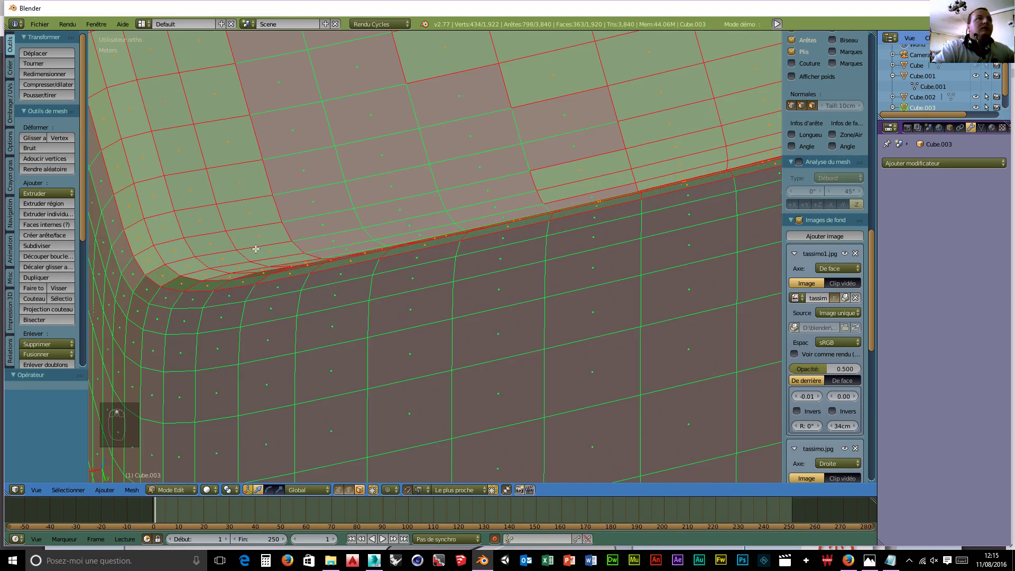
key(c)
mouse_move(419, 220)
mouse_down()
mouse_move(352, 245)
mouse_move(579, 191)
mouse_up()
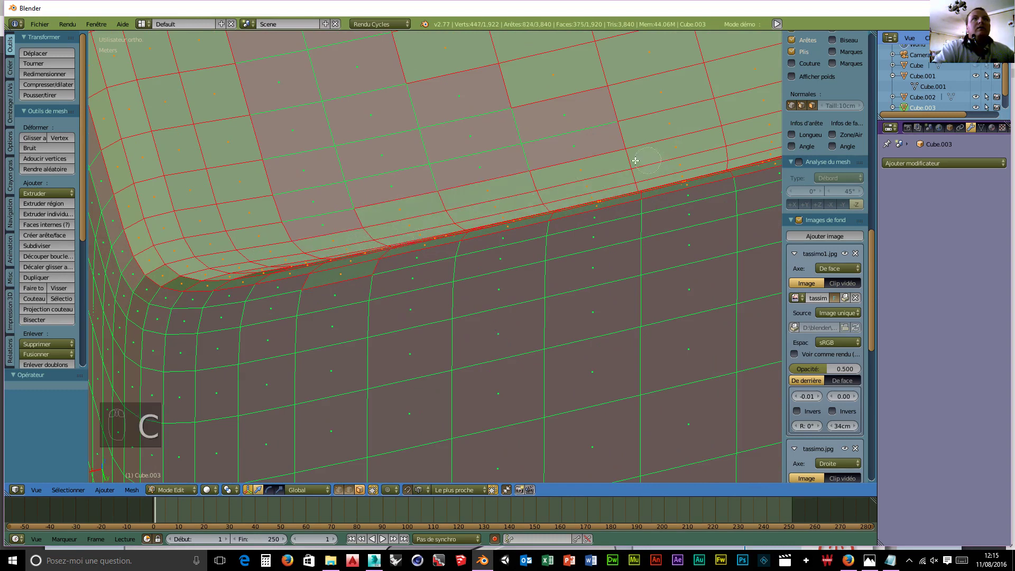
mouse_move(636, 160)
mouse_down()
mouse_move(576, 75)
mouse_move(272, 106)
mouse_move(295, 195)
mouse_move(394, 247)
mouse_up()
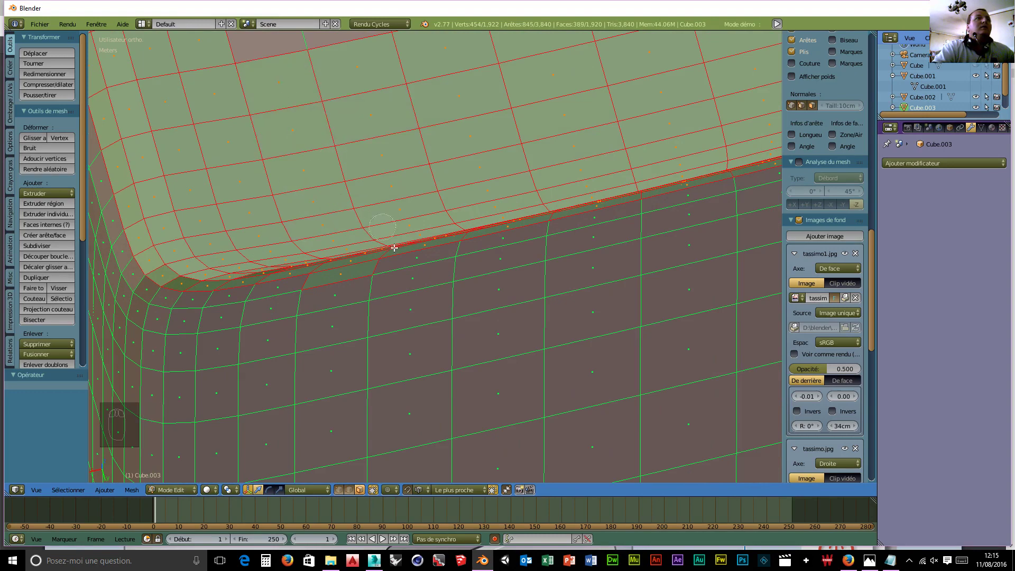
middle_click(367, 286)
- Circle-select the remaining gaps on the column's top, including those along the opposite rim
middle_drag(349, 116, 381, 129)
key(c)
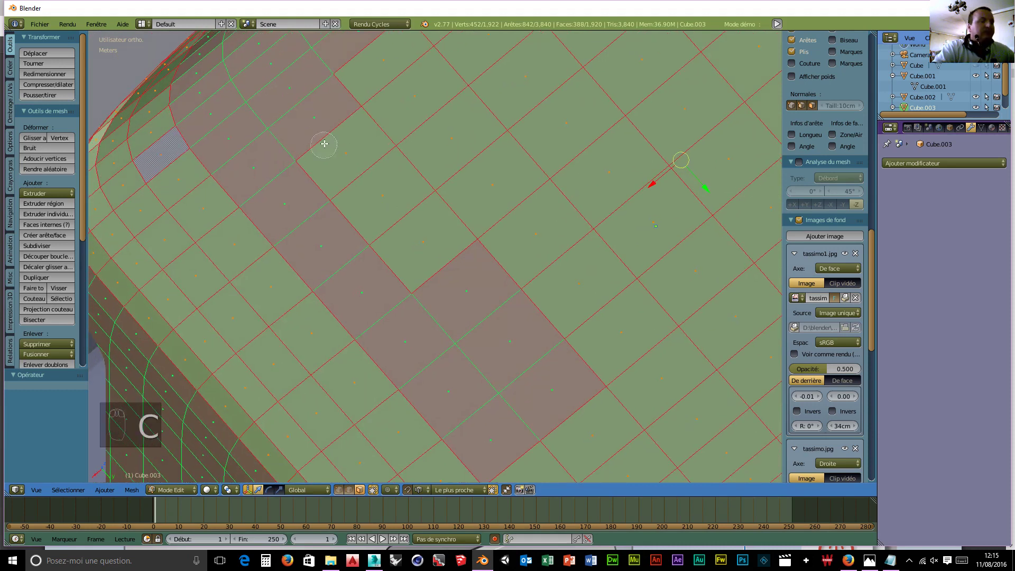
mouse_move(324, 143)
mouse_down()
mouse_move(243, 106)
mouse_move(209, 52)
mouse_move(405, 231)
mouse_move(358, 263)
mouse_move(582, 341)
mouse_move(479, 397)
mouse_up()
right_click(479, 397)
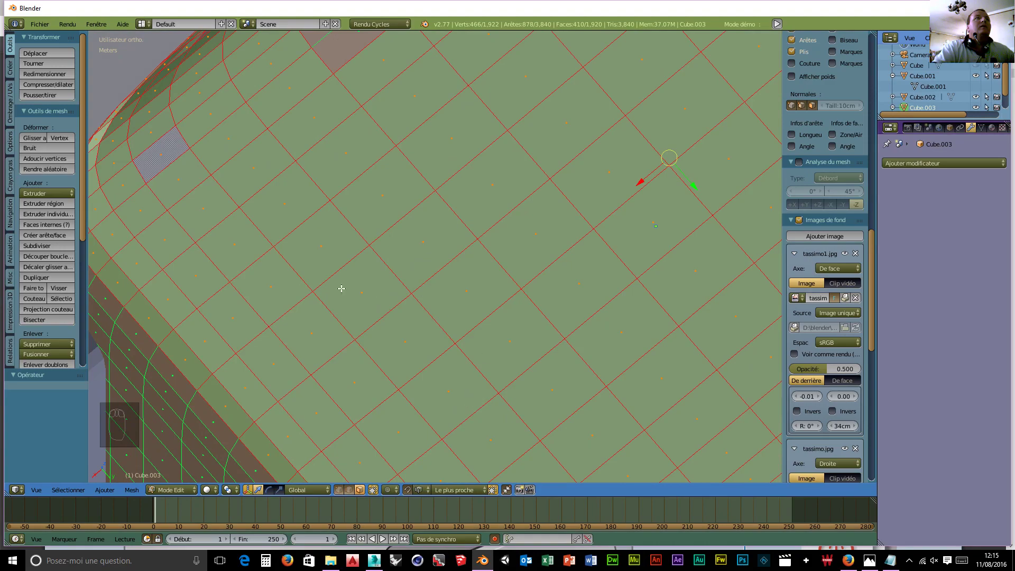
mouse_move(306, 250)
middle_down()
mouse_move(429, 236)
mouse_move(470, 260)
mouse_move(489, 258)
middle_up()
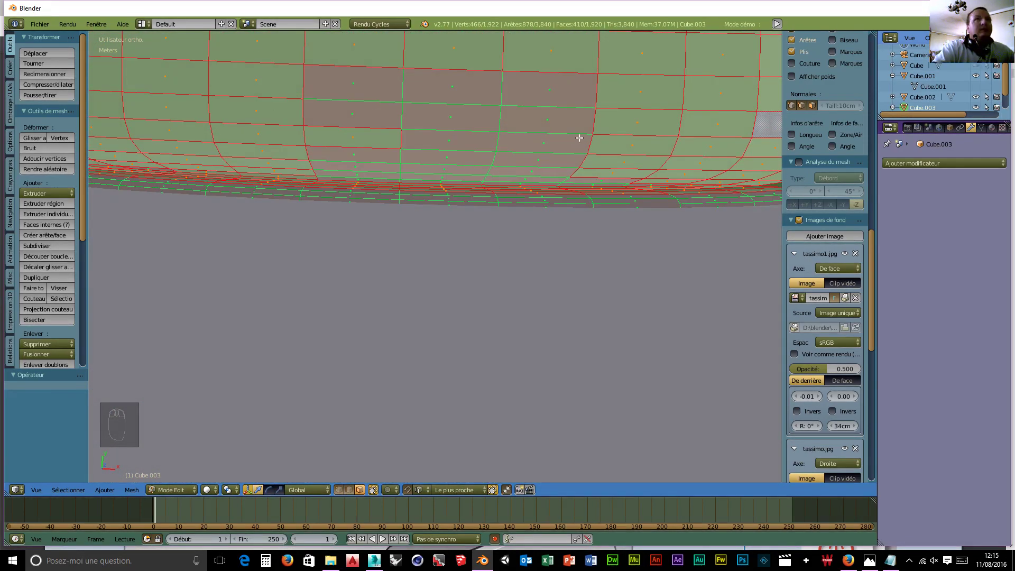
key(c)
mouse_move(585, 131)
mouse_down()
mouse_move(347, 104)
mouse_move(580, 96)
mouse_move(502, 155)
mouse_move(335, 154)
mouse_move(637, 170)
mouse_move(335, 171)
mouse_up()
right_click(336, 171)
- Delete the selected faces to open the top of the rear column
mouse_move(547, 162)
middle_down()
mouse_move(553, 152)
mouse_move(473, 124)
mouse_move(401, 120)
middle_up()
scroll(443, 125, down, 5)
middle_drag(464, 135, 532, 91)
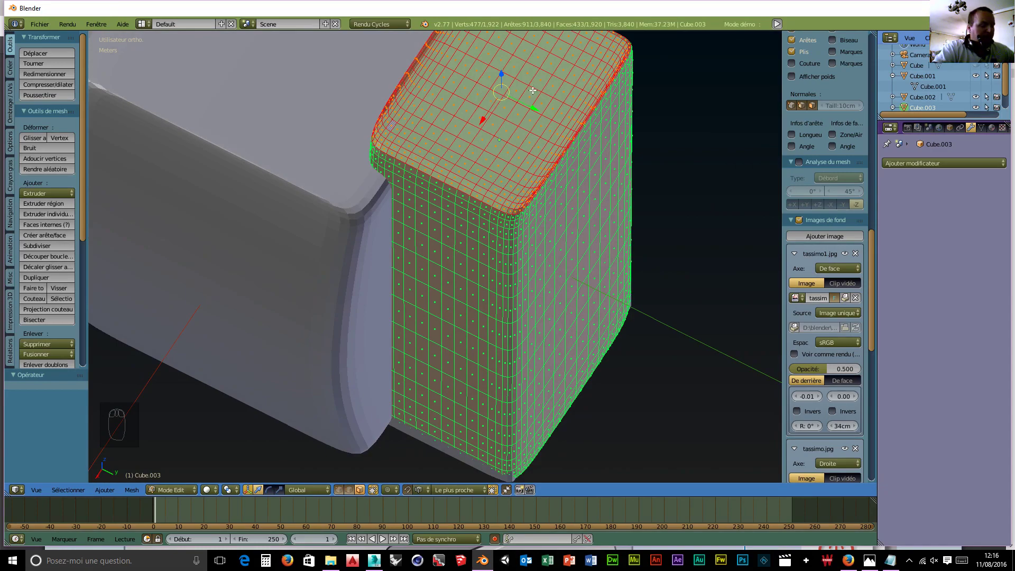
key(x)
click(501, 79)
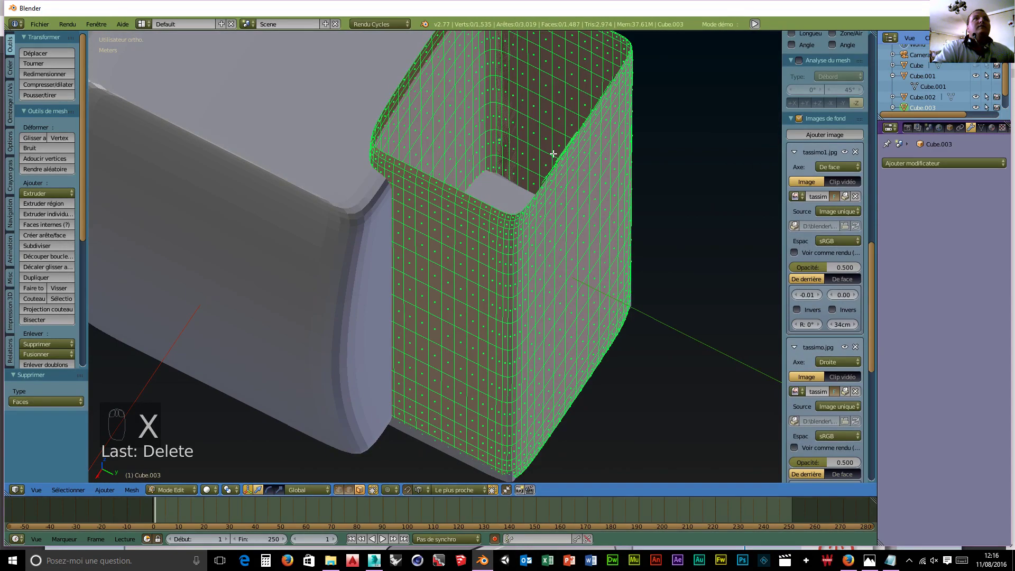
middle_drag(553, 154, 479, 72)
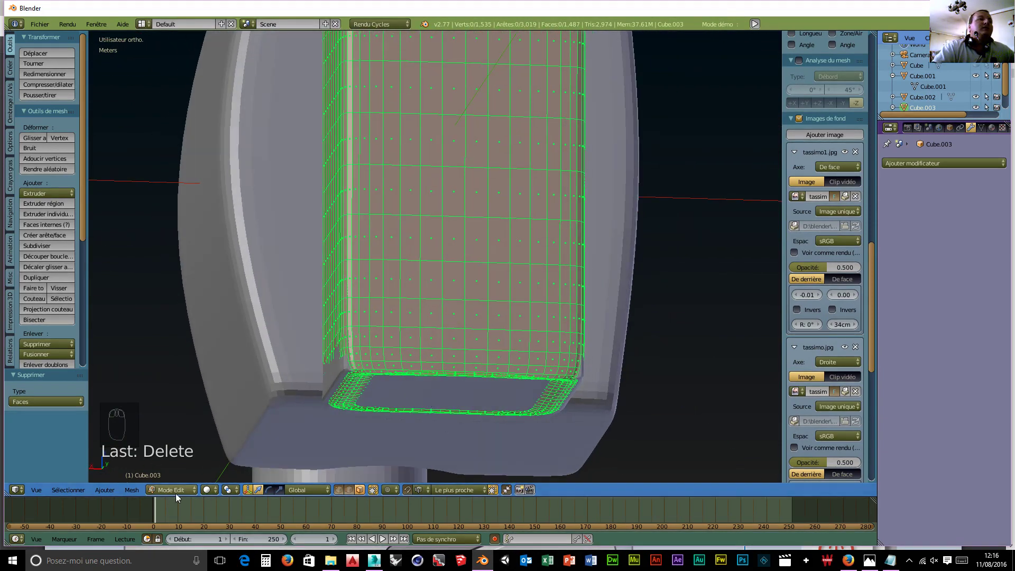
- In wireframe shading and the right orthographic view, box-select the lower third of the rear column's faces
click(211, 489)
click(217, 468)
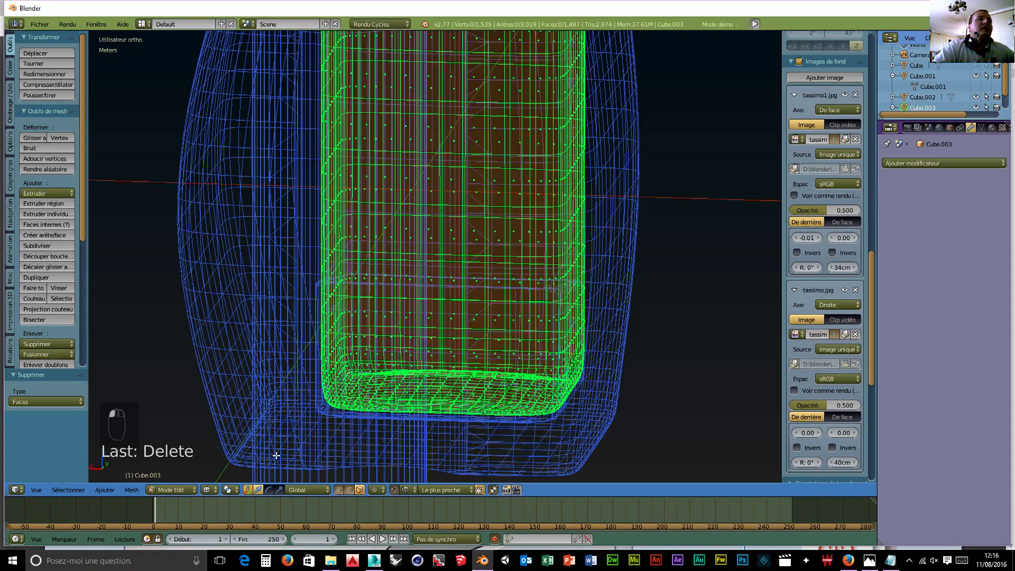
key(KP_3)
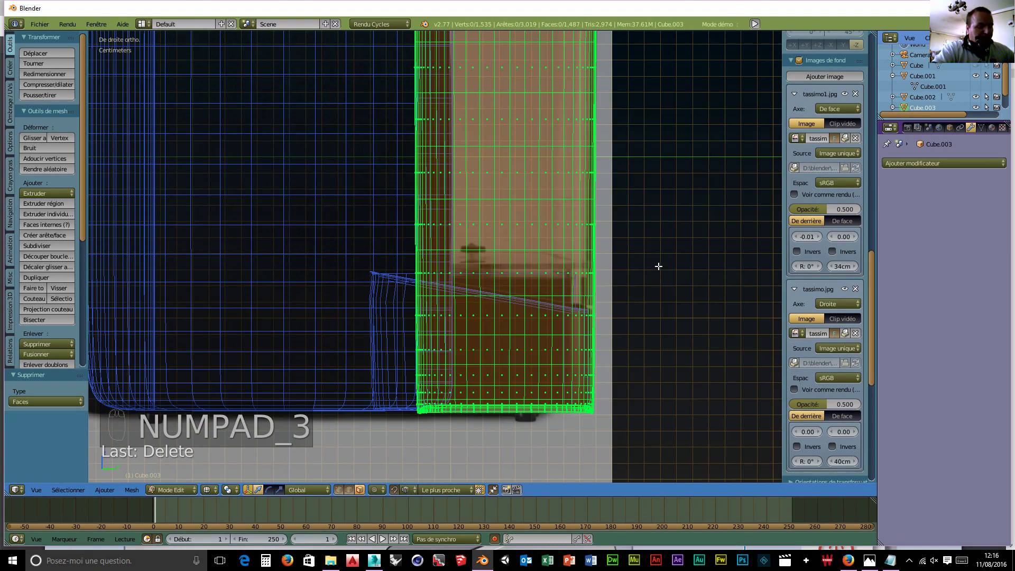
key(b)
drag(656, 270, 388, 432)
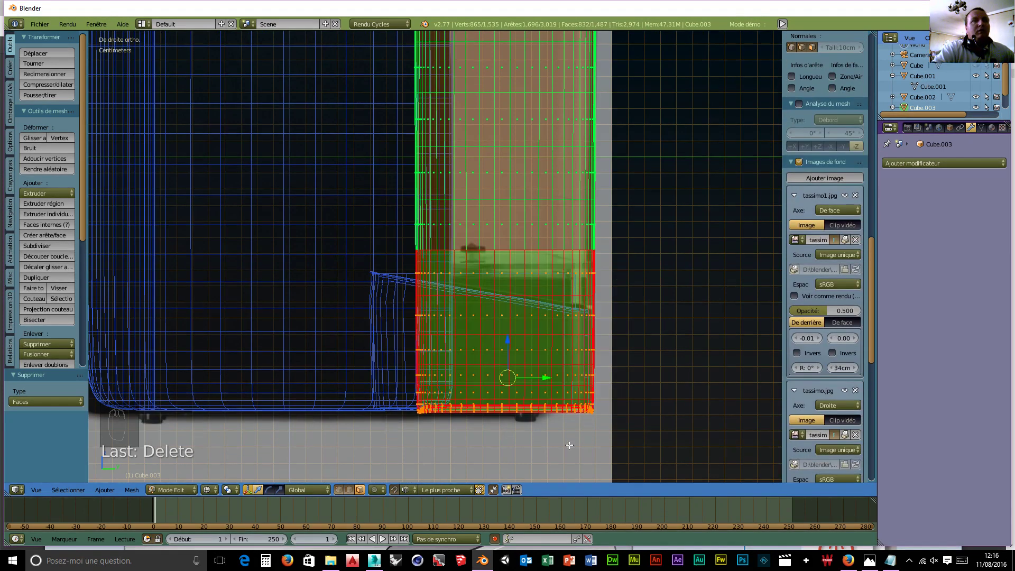
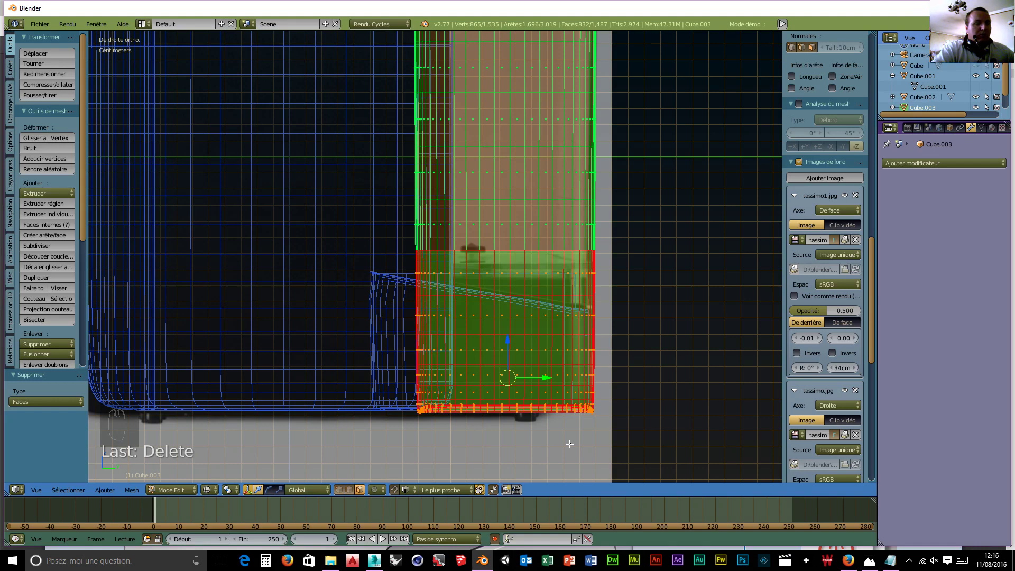
- Enable proportional editing and raise the selected lower faces vertically by about 6.5 cm in total, until the column's bottom reaches the block's sloped top
key(o)
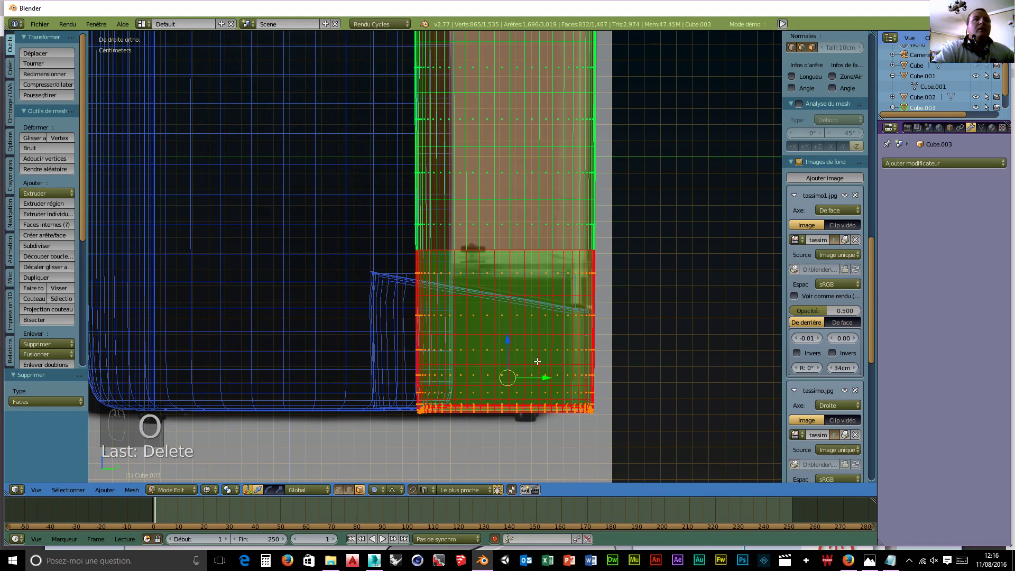
drag(507, 343, 504, 334)
scroll(507, 301, down, 5)
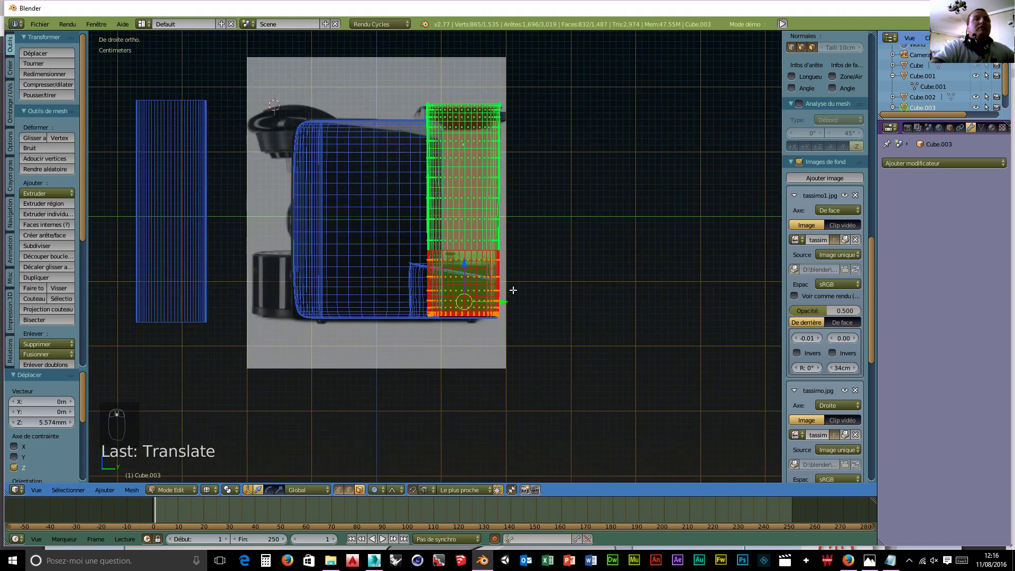
key(g)
key(z)
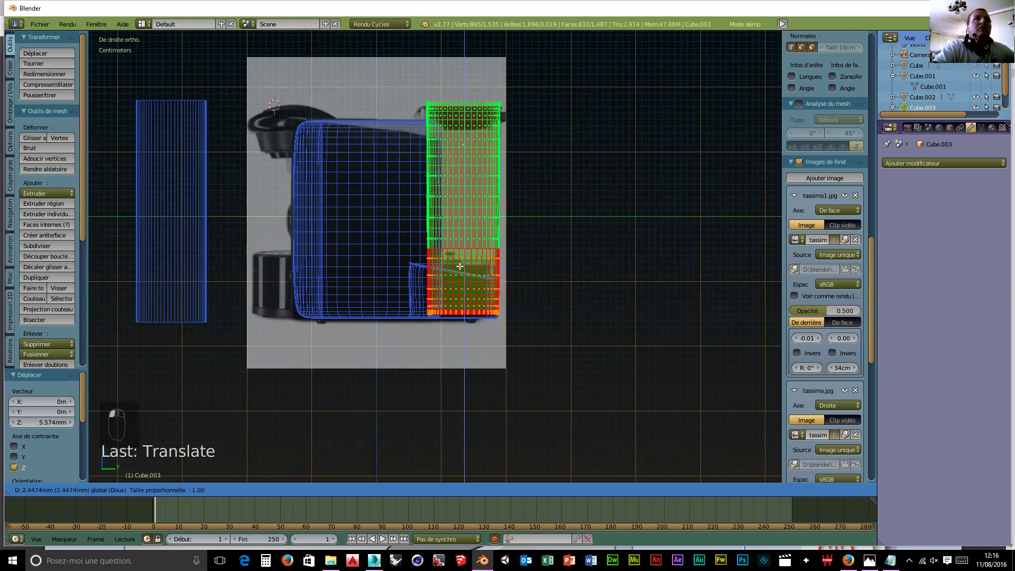
scroll(460, 267, up, 3)
scroll(460, 267, down, 6)
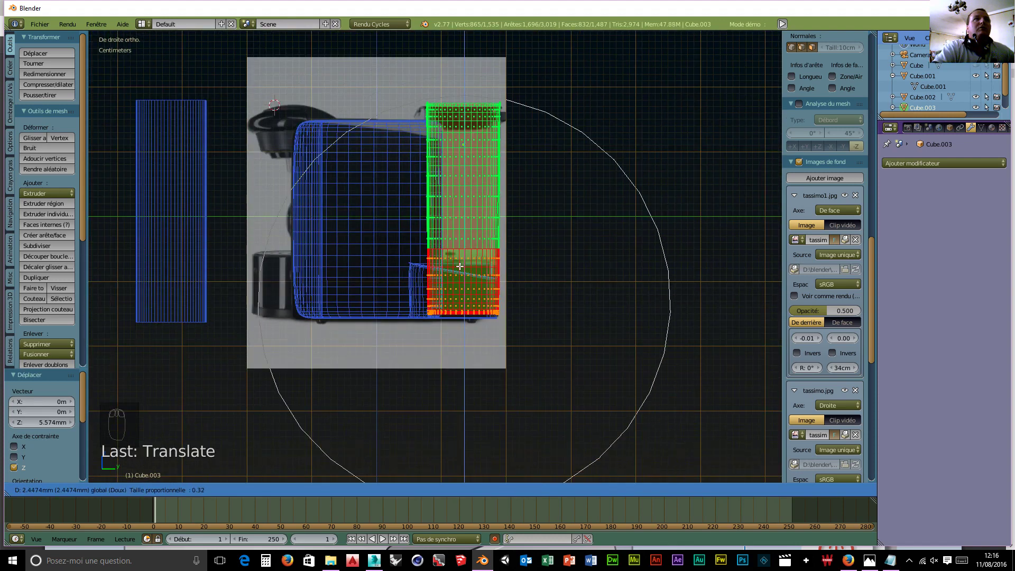
scroll(460, 267, down, 6)
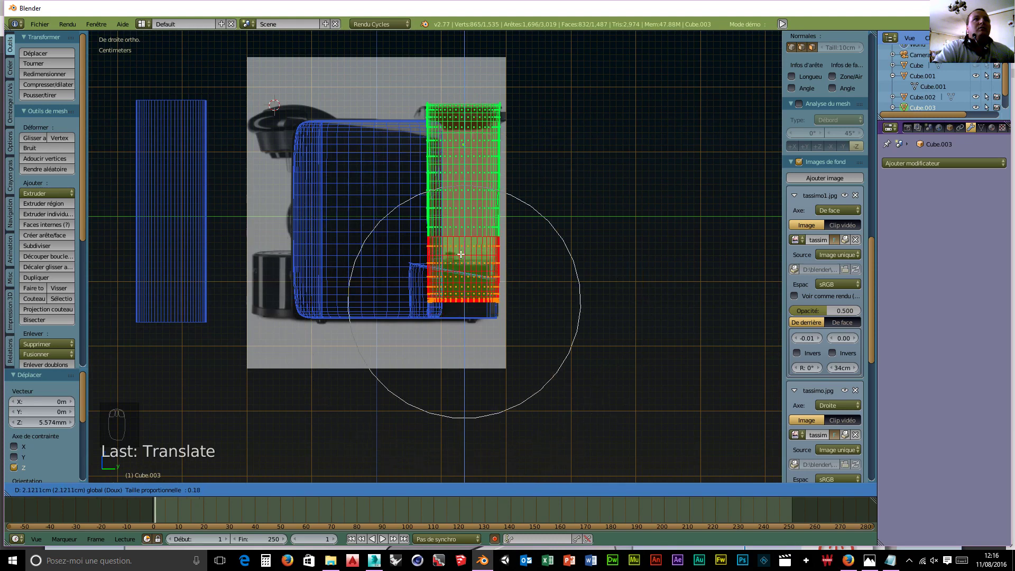
scroll(461, 254, down, 1)
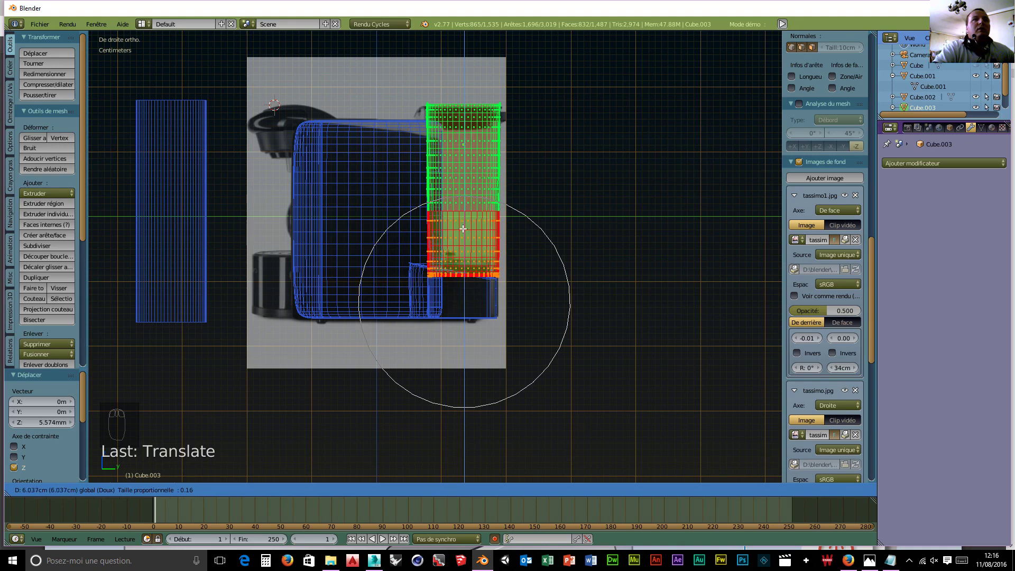
click(462, 231)
scroll(537, 351, up, 6)
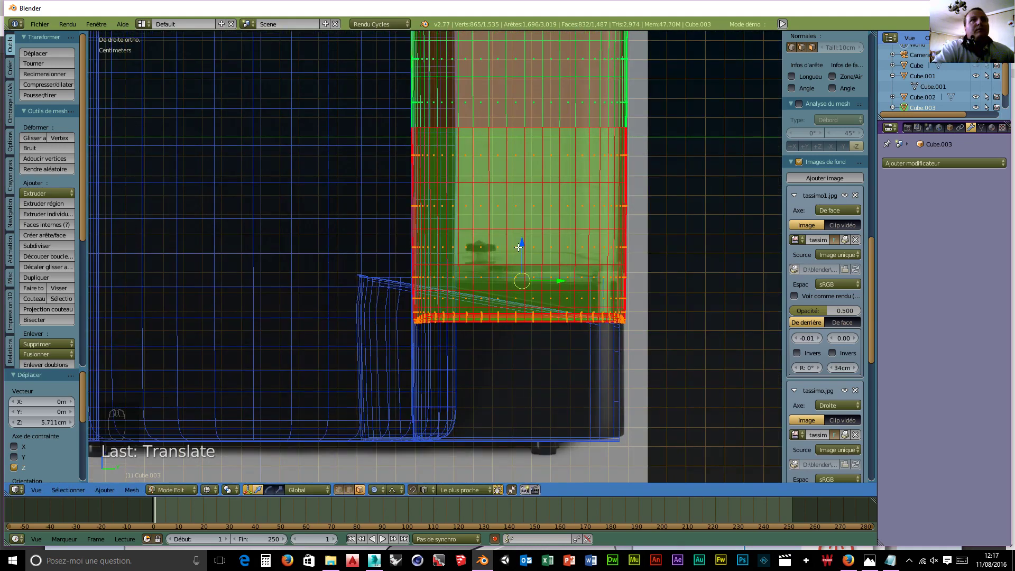
drag(521, 245, 519, 242)
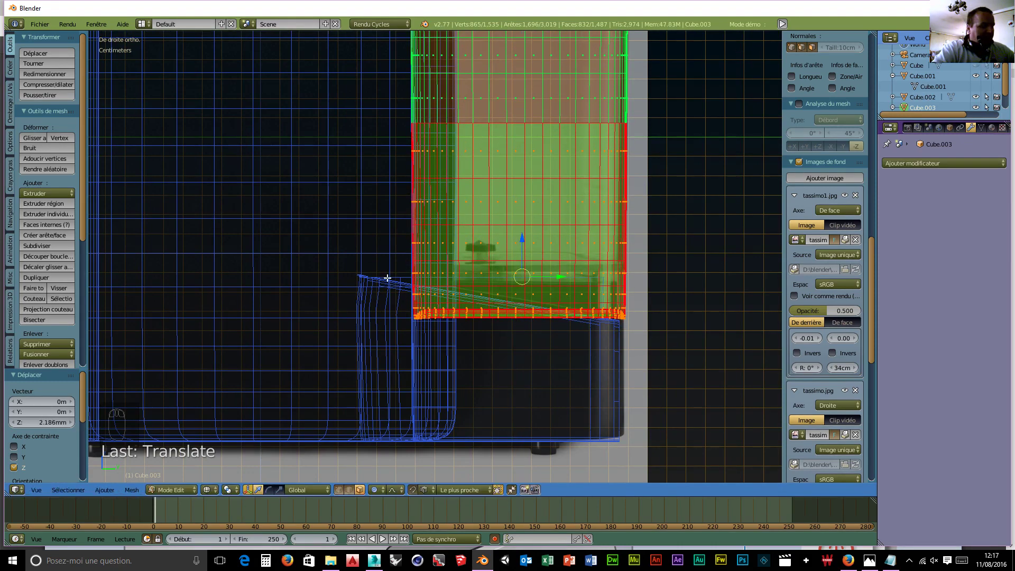
- Try raising only the box-selected lower front corner of the column about 1.31 cm along Z, with a proportional editing size of 0.08
key(a)
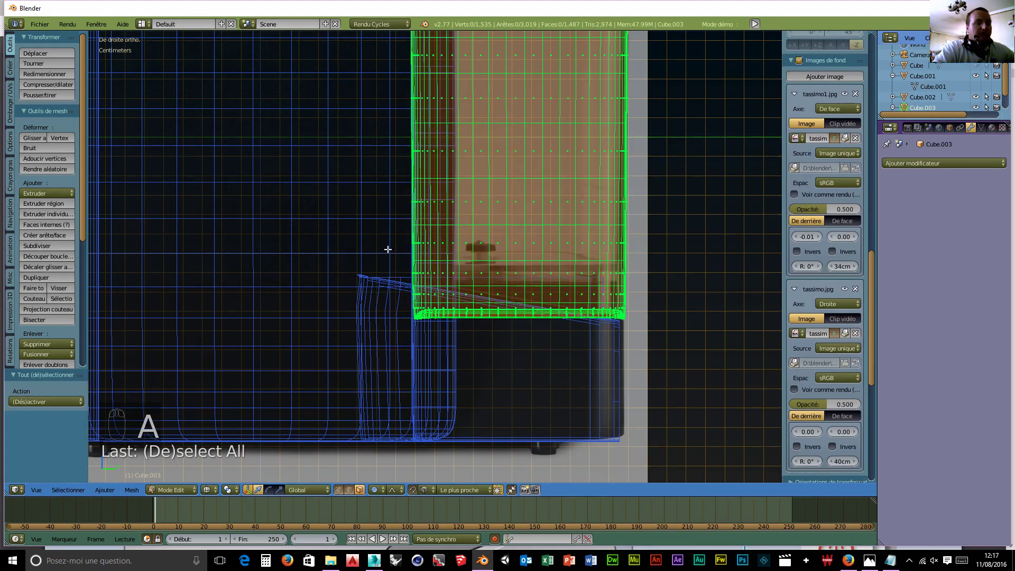
key(b)
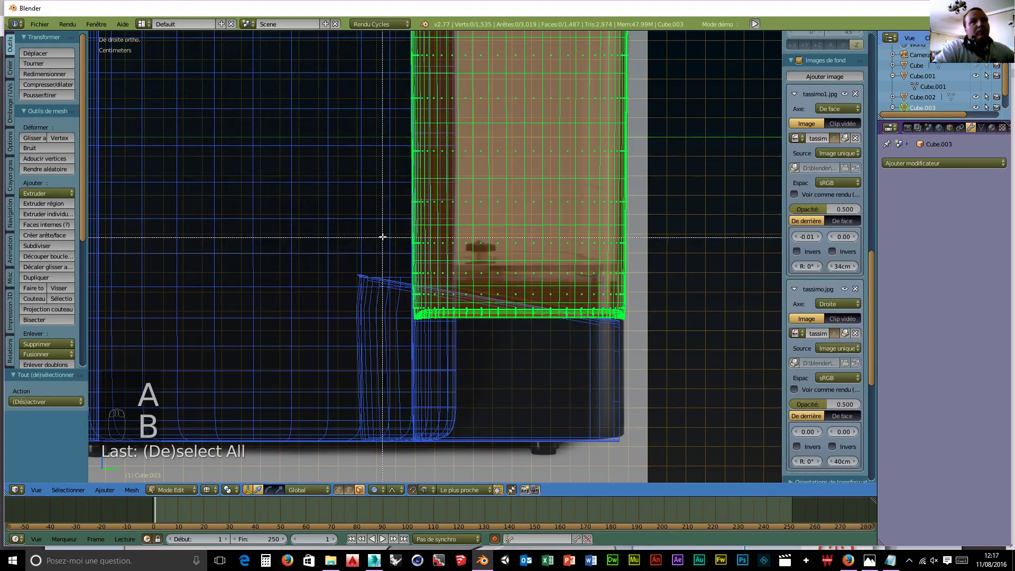
drag(390, 218, 464, 351)
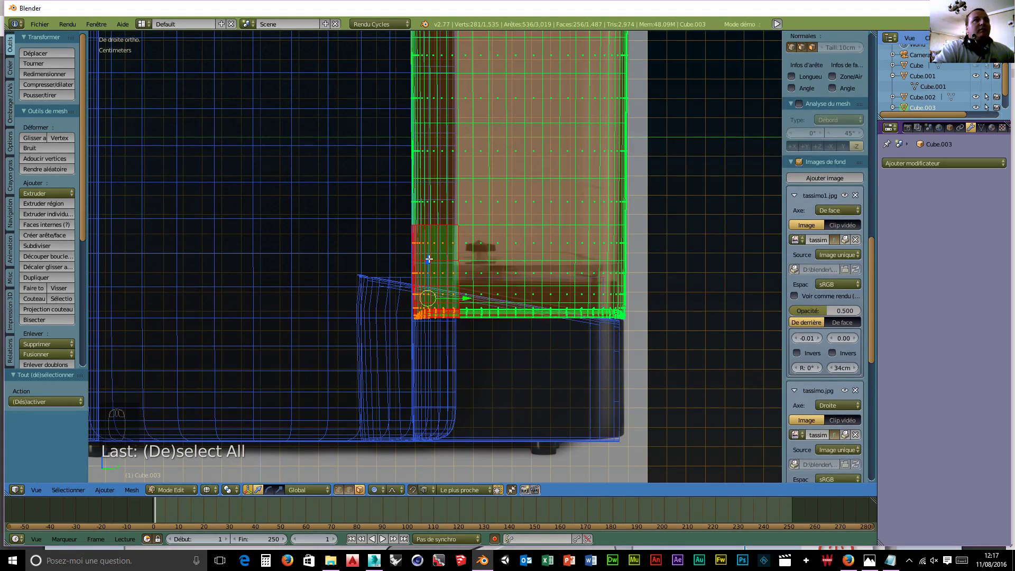
key(g)
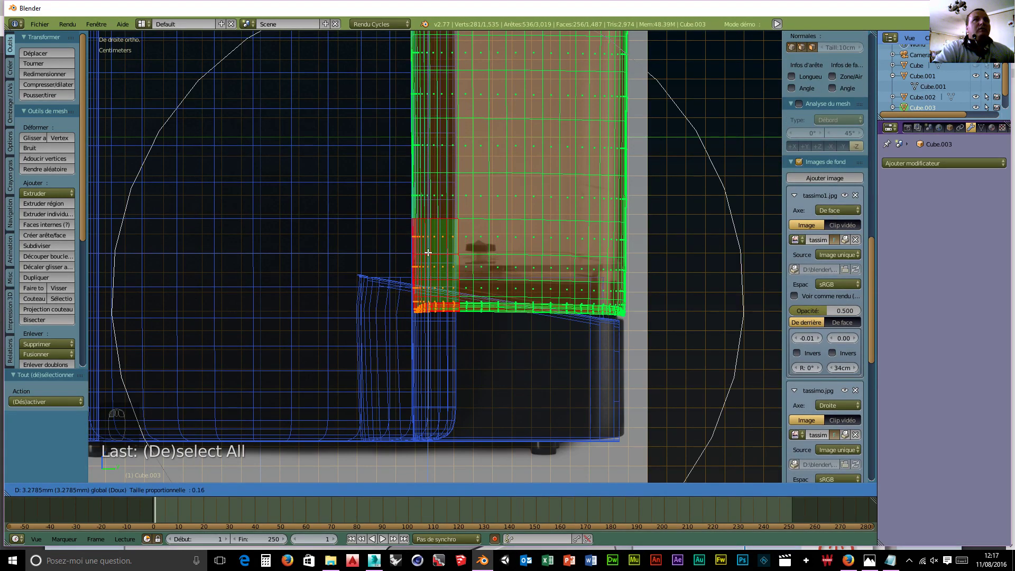
scroll(427, 252, up, 6)
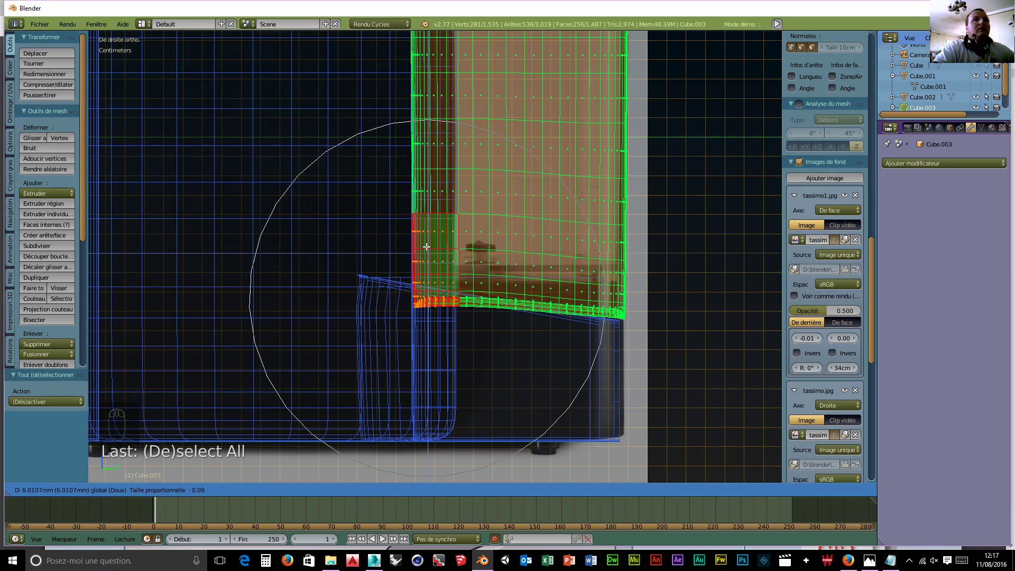
scroll(423, 243, up, 1)
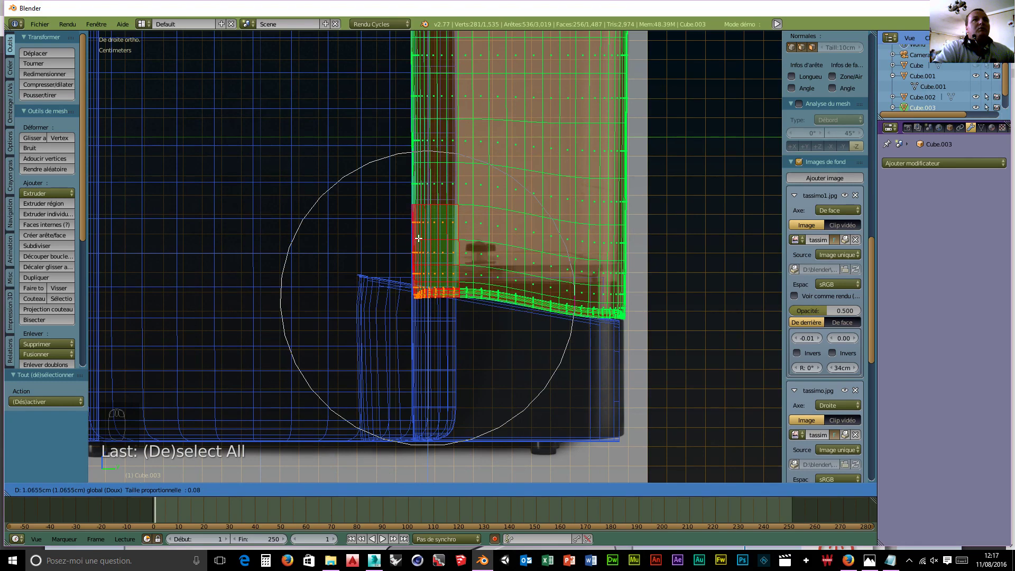
scroll(418, 239, up, 1)
scroll(419, 239, up, 1)
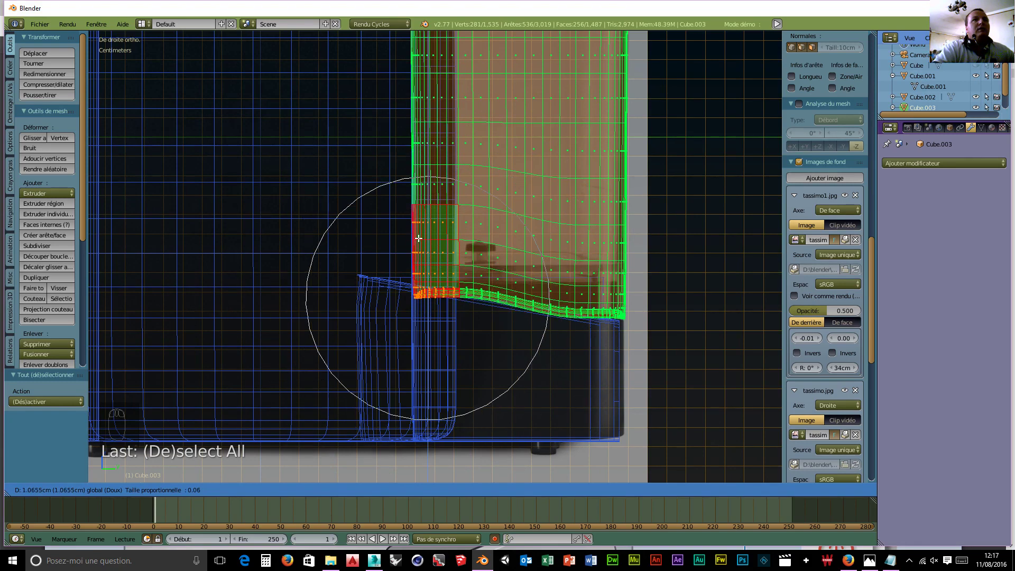
scroll(412, 236, down, 2)
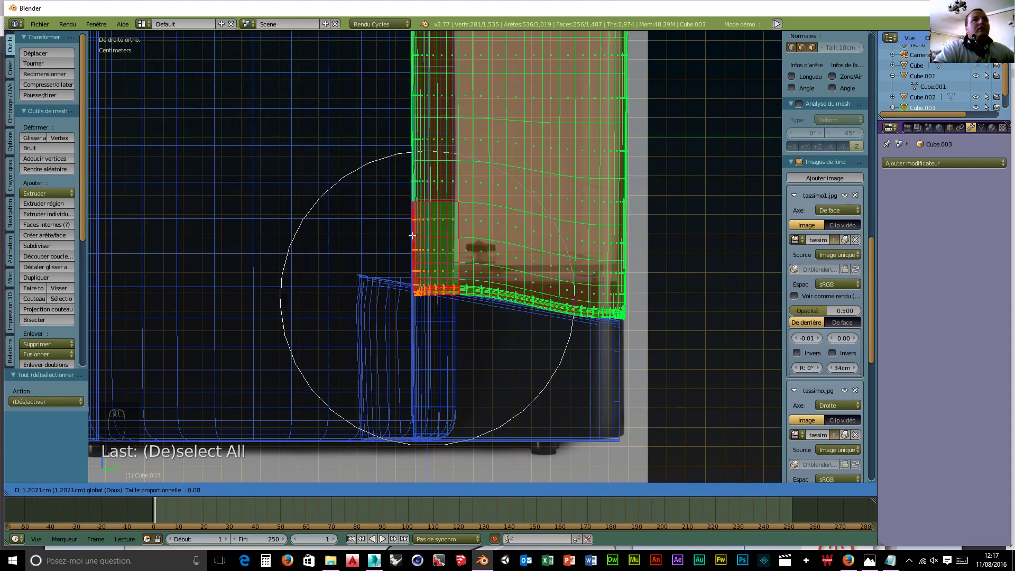
click(412, 236)
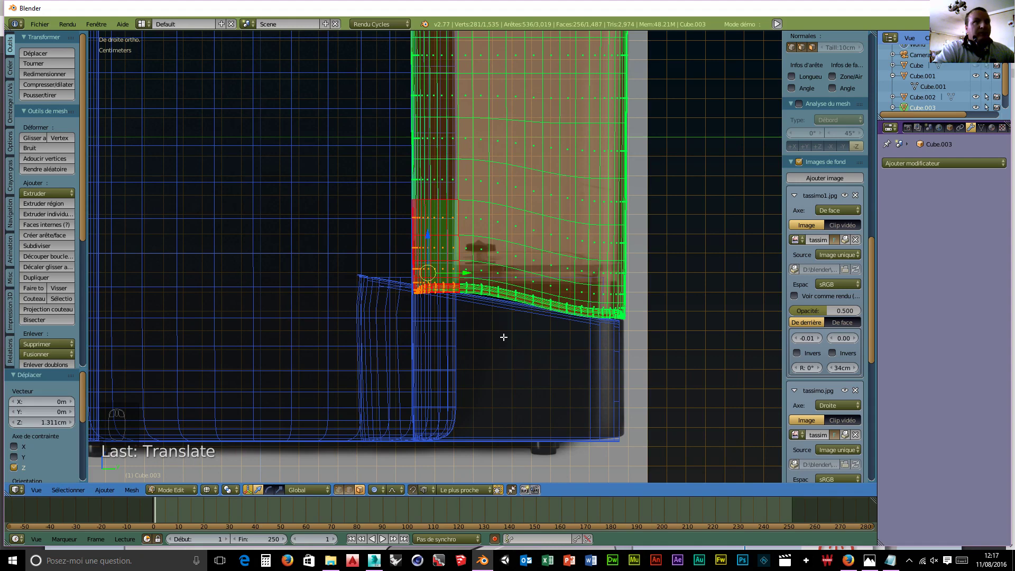
- Try rotating the selected corner faces about the X axis, reducing the proportional editing size to 0.02
key(r)
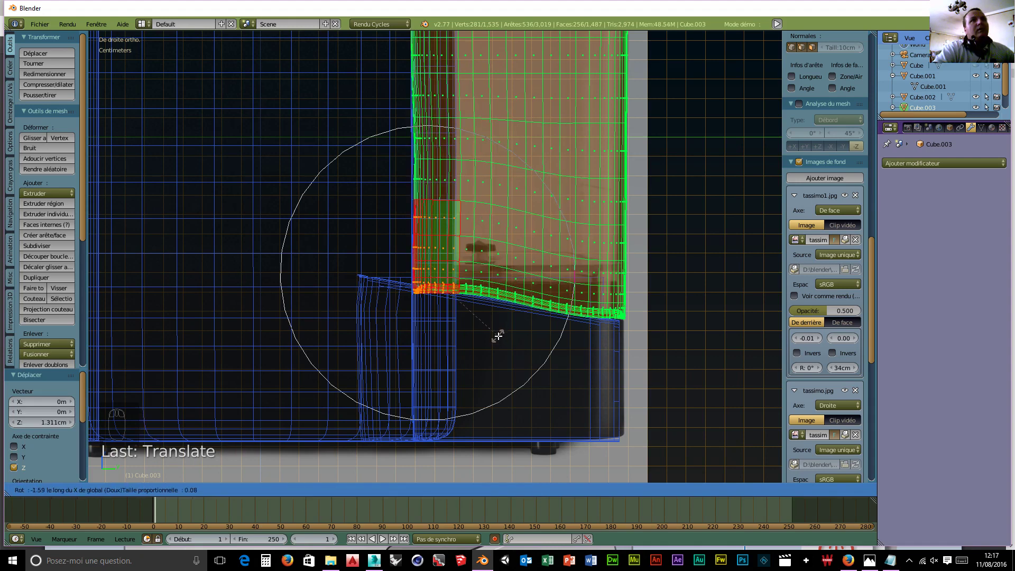
scroll(499, 335, up, 5)
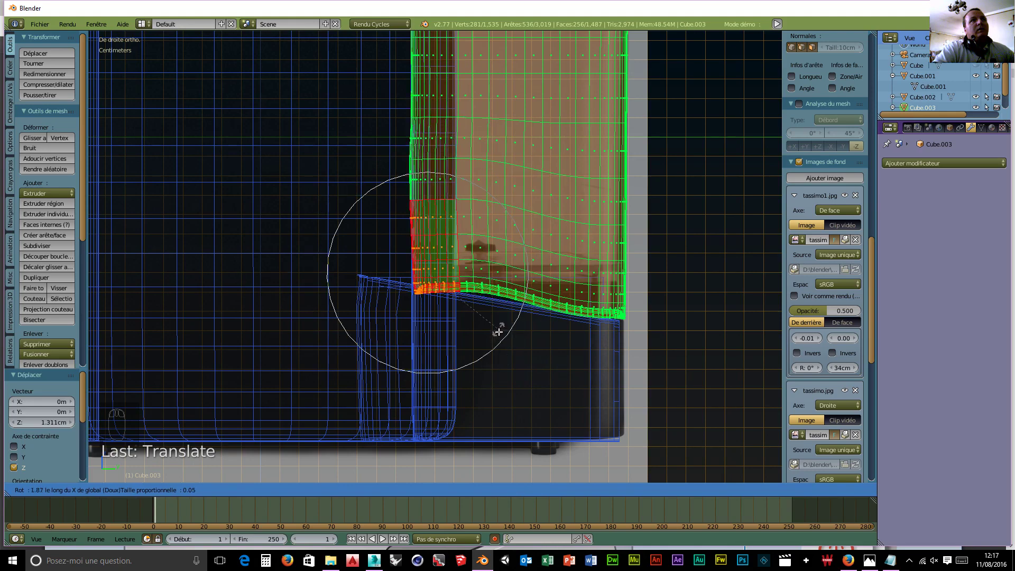
scroll(492, 343, up, 2)
scroll(492, 343, up, 7)
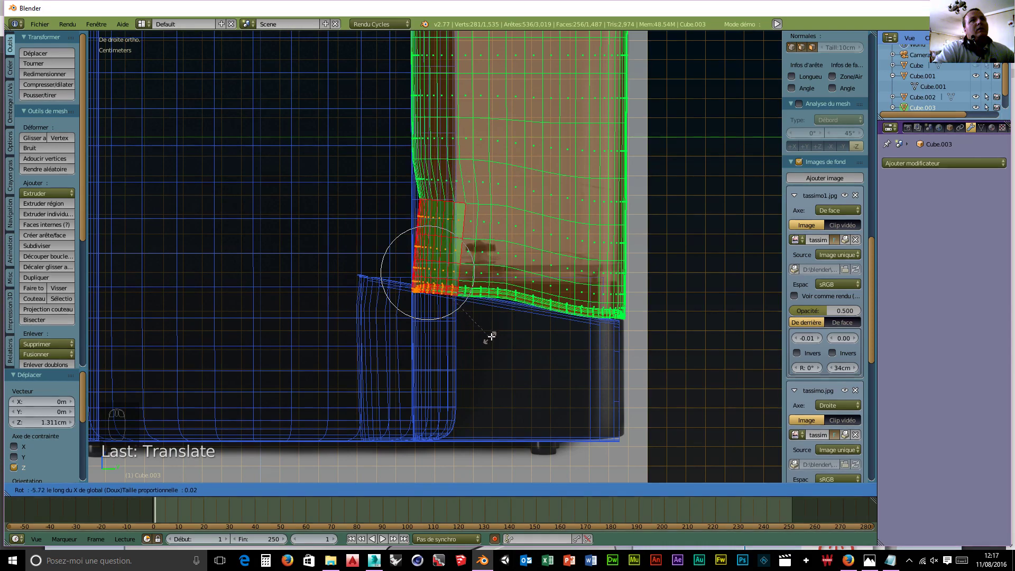
right_click(494, 335)
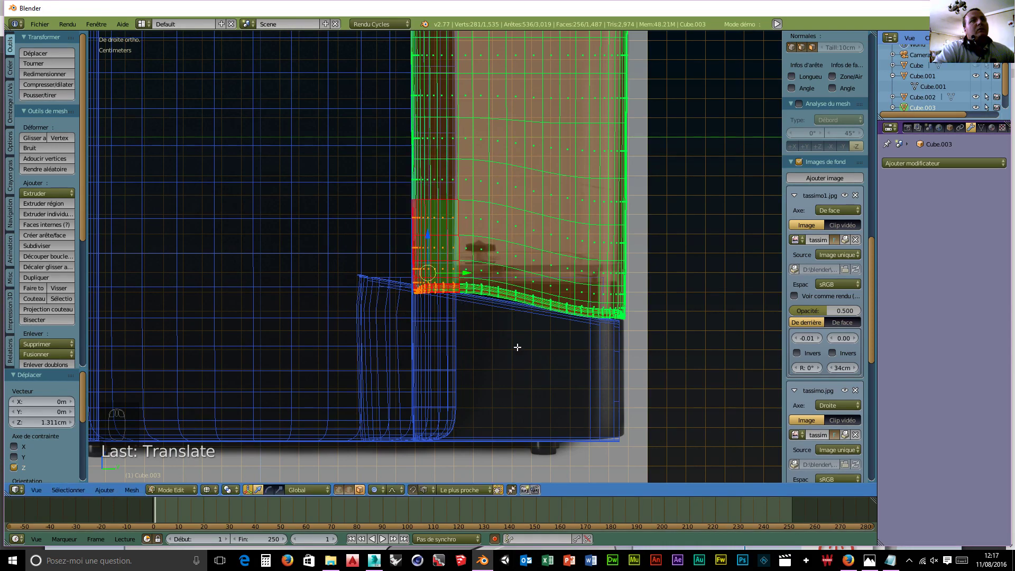
- Undo the deselection and the vertical move of the column's lower front corner
key(a)
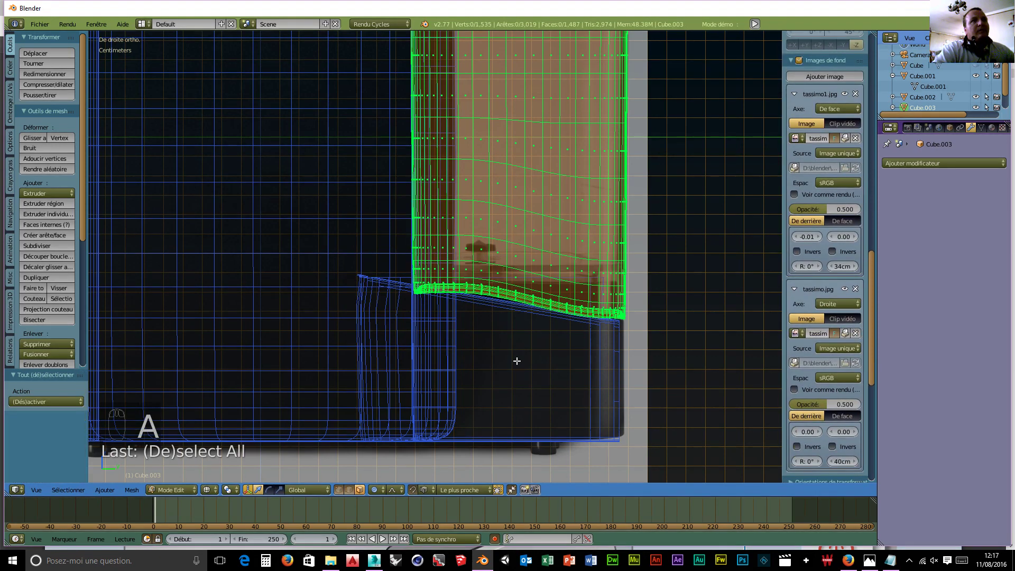
key(ctrl+z)
key(ctrl+z)
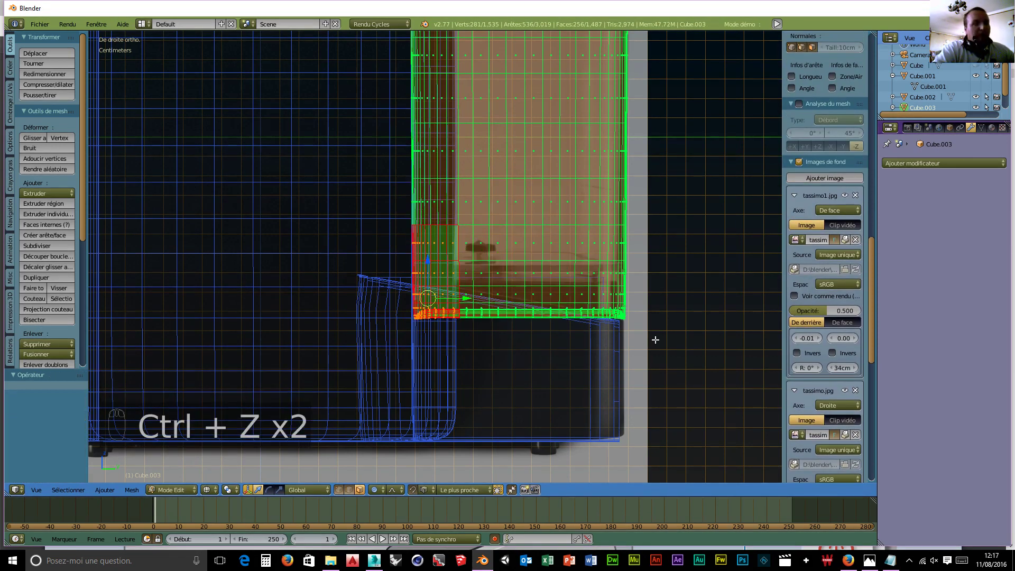
- Box-select only the bottom rim faces of the column and rotate them about -10.18° around the X axis to match the block's slope
key(a)
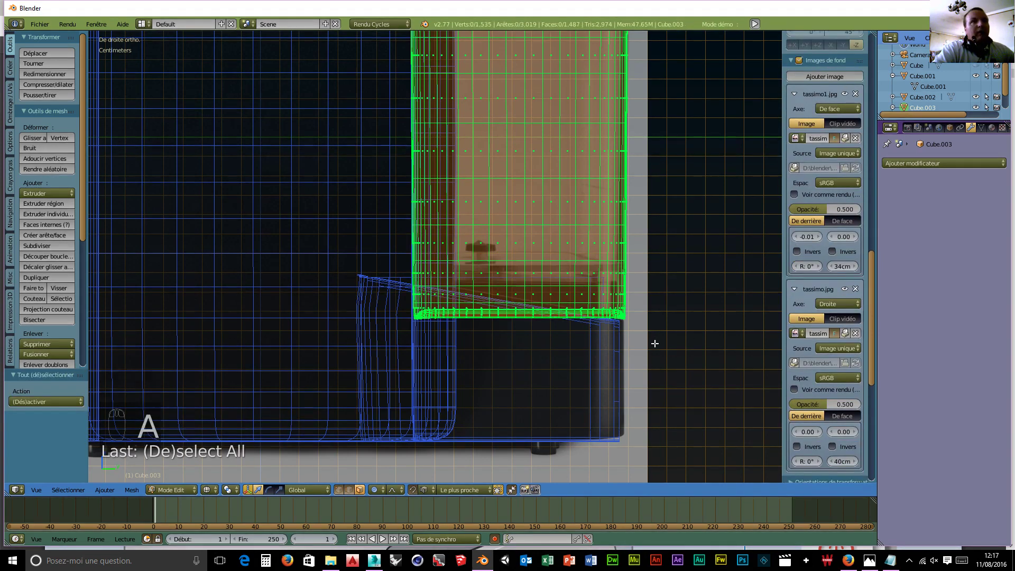
key(b)
drag(657, 305, 395, 344)
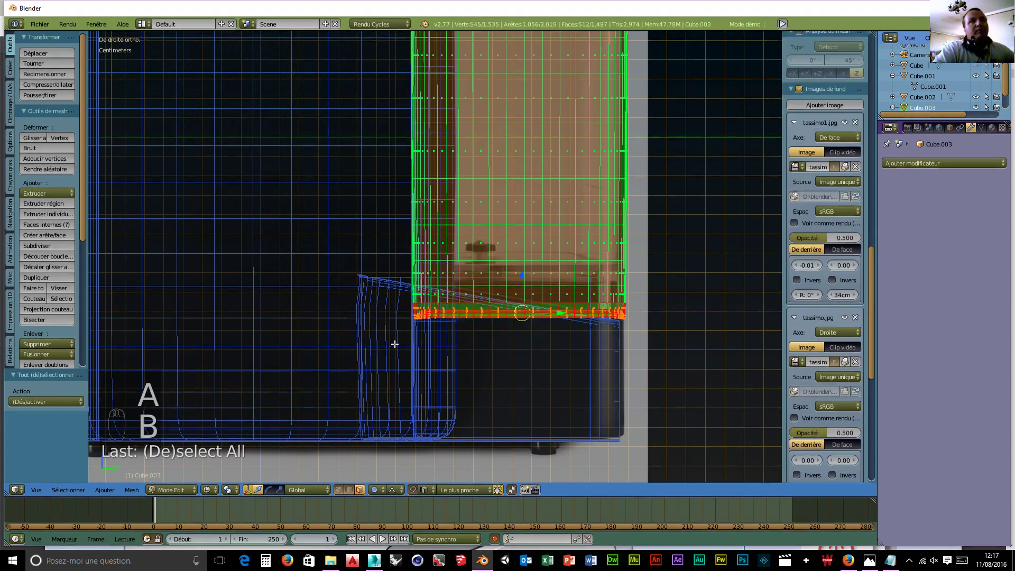
key(r)
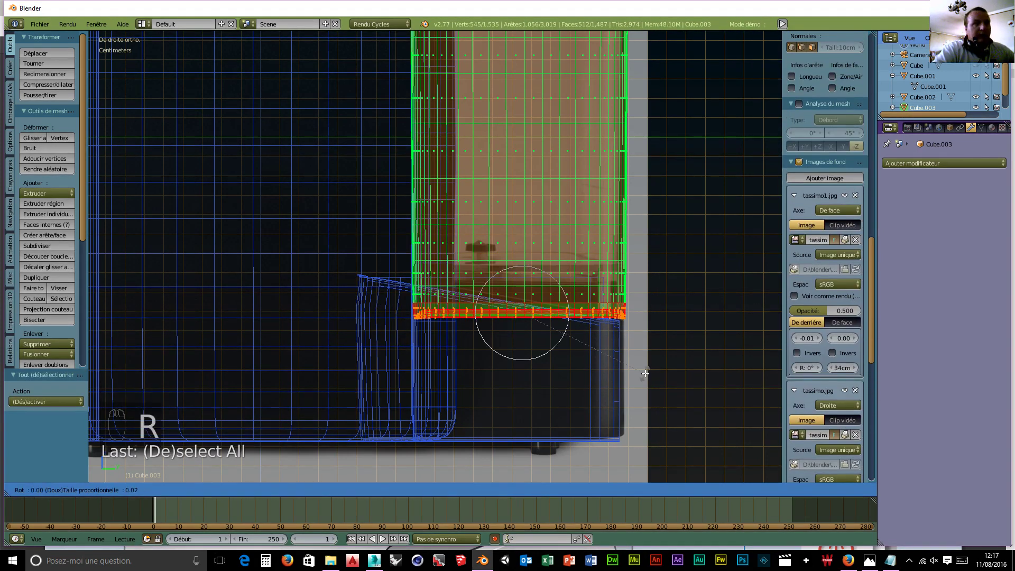
key(x)
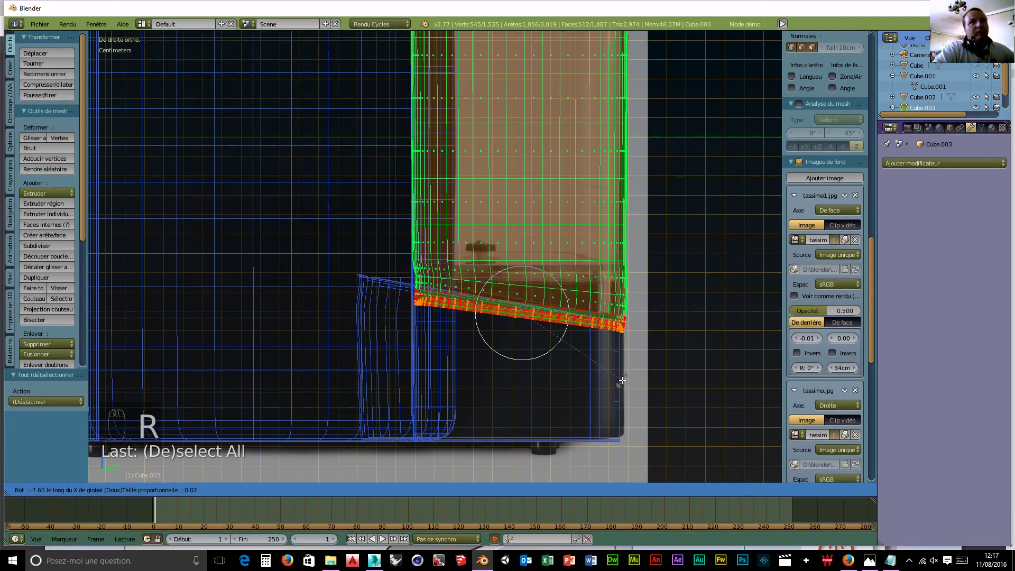
click(616, 380)
- Raise the tilted bottom rim about 9 mm along Z and scale it to about 1.045 along Y
key(g)
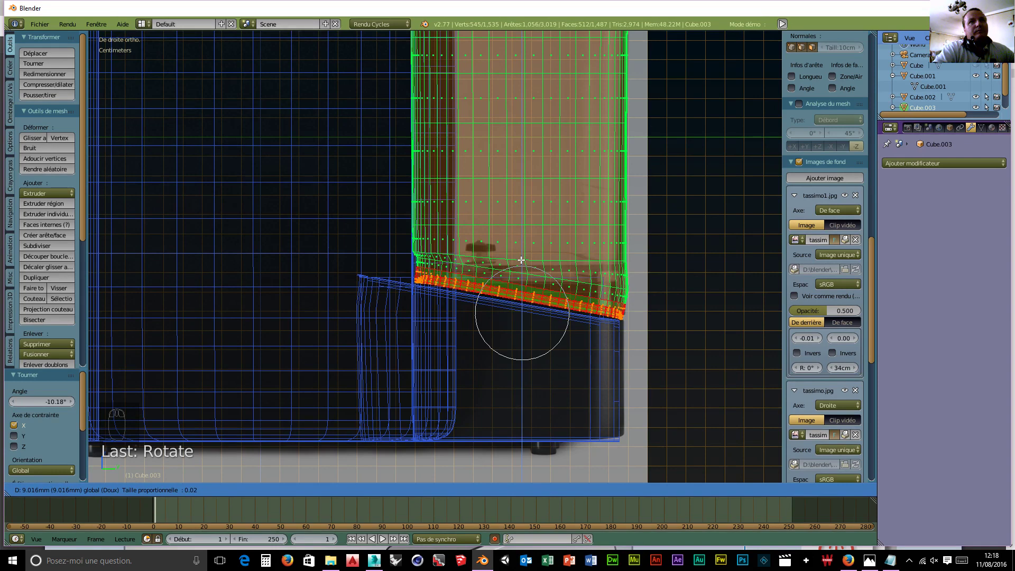
click(521, 260)
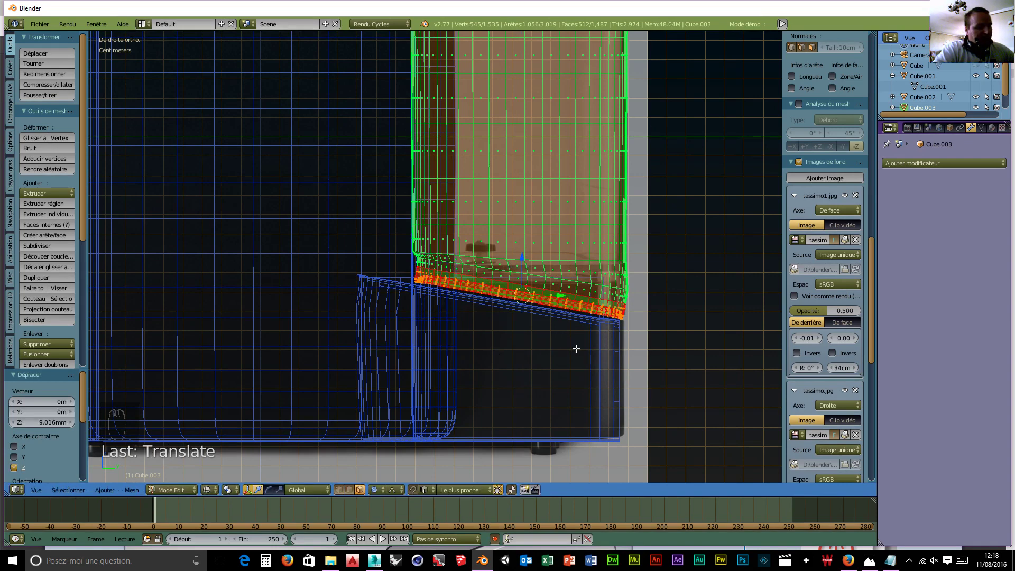
key(s)
key(y)
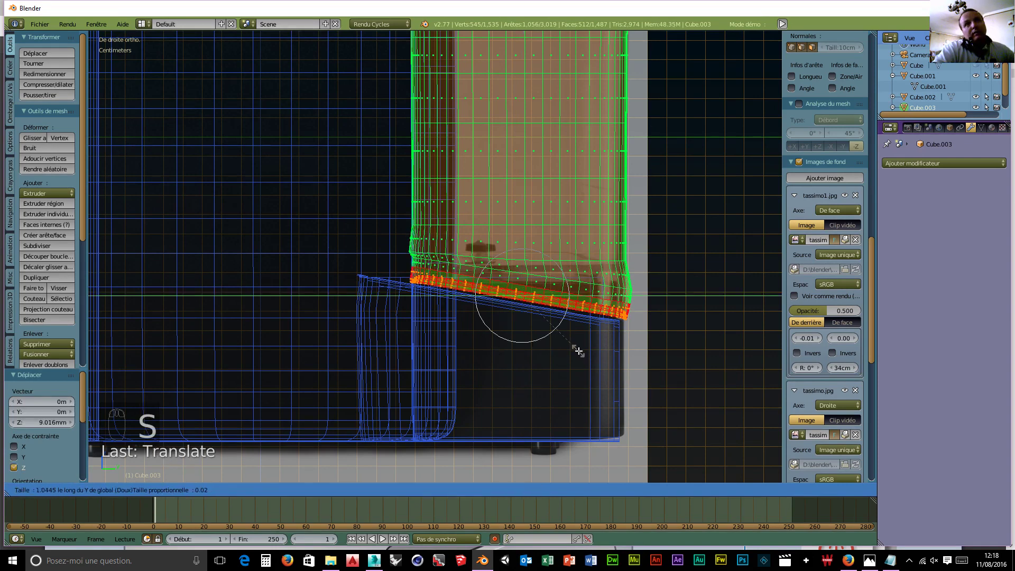
click(578, 351)
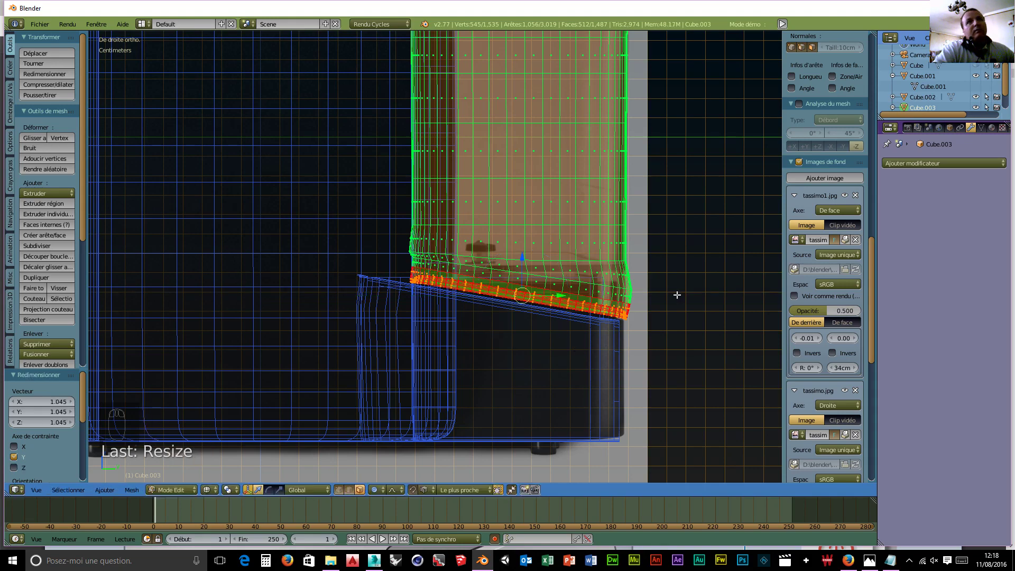
- Deselect the column's bottom rim faces and show the whole column in the right-side orthographic view
scroll(670, 298, down, 3)
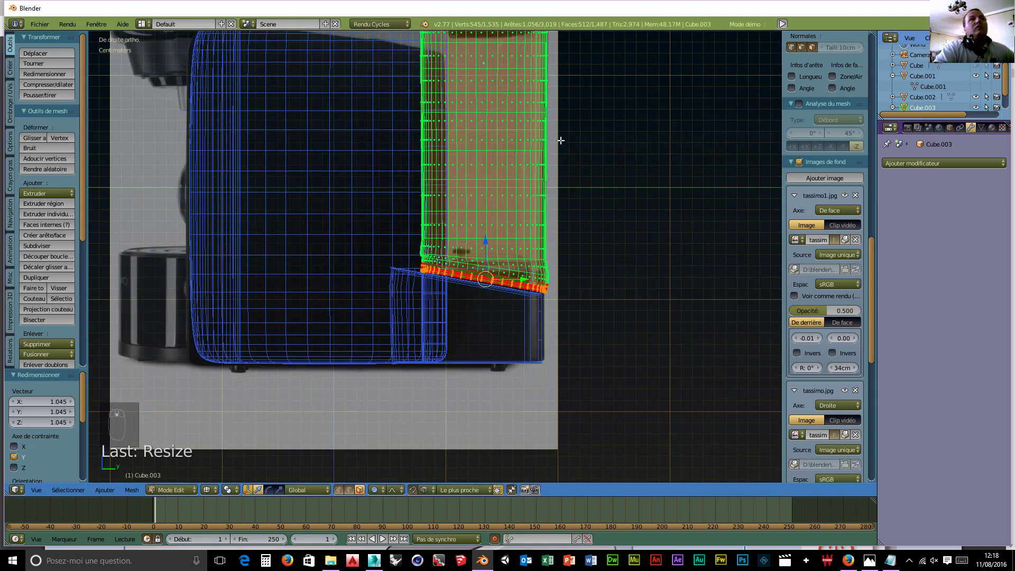
key(a)
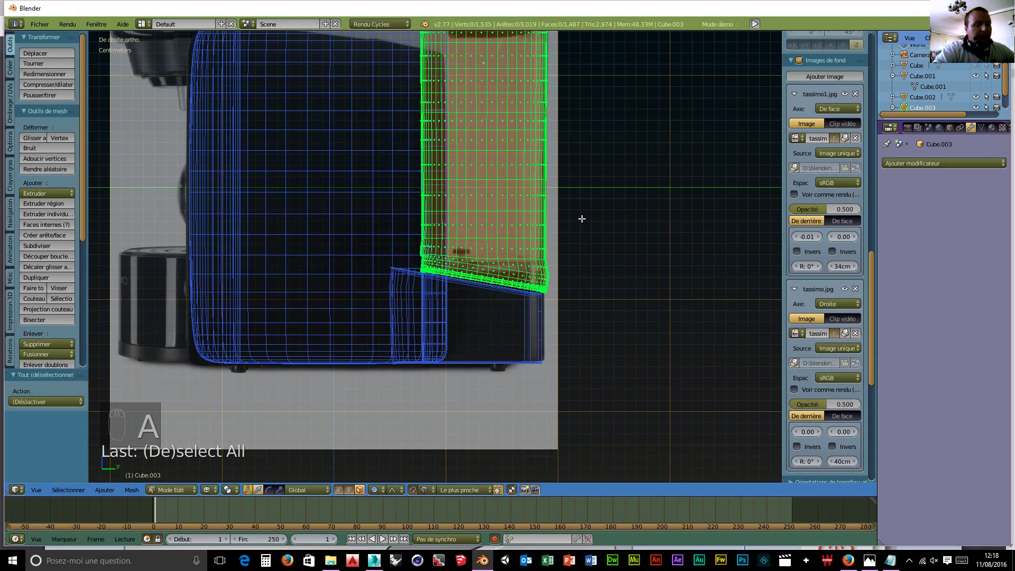
key(b)
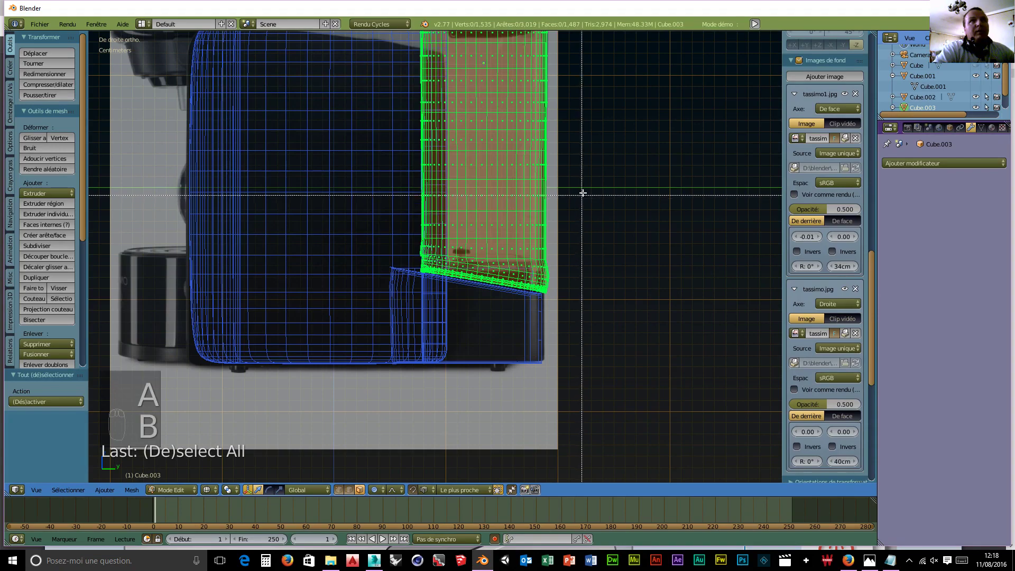
right_click(600, 110)
middle_drag(614, 102, 655, 151)
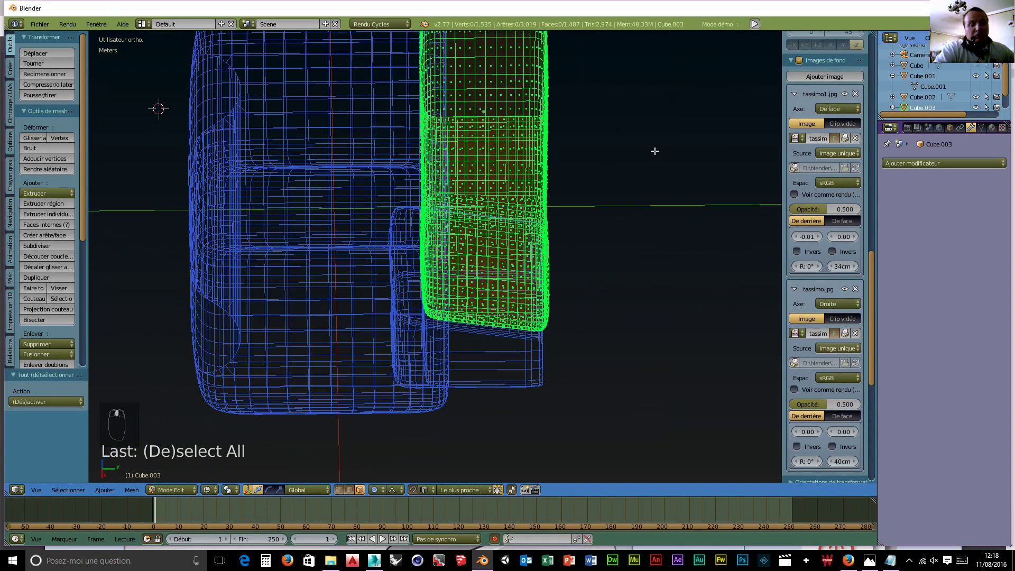
key(KP_3)
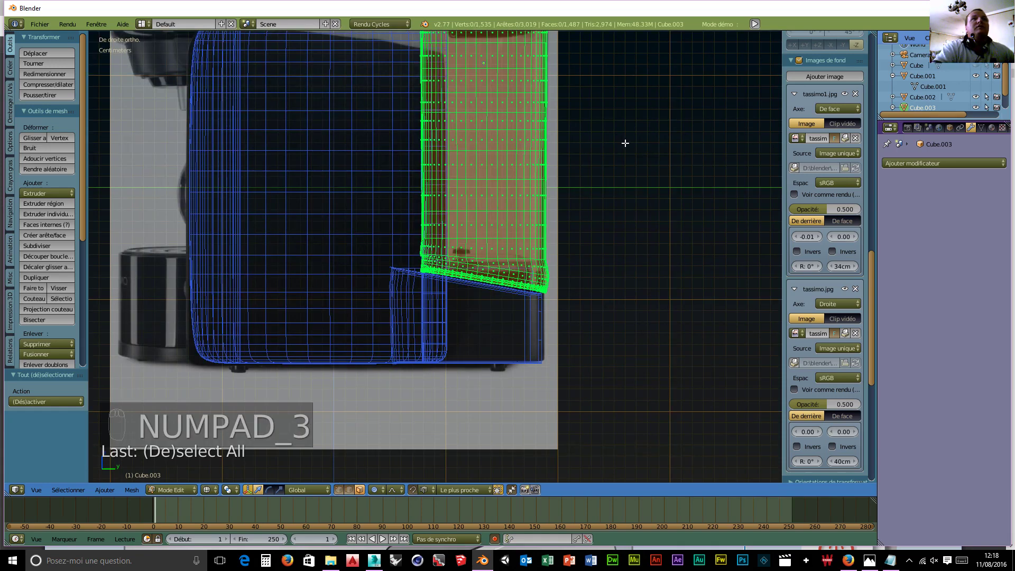
shift+middle_drag(626, 143, 608, 274)
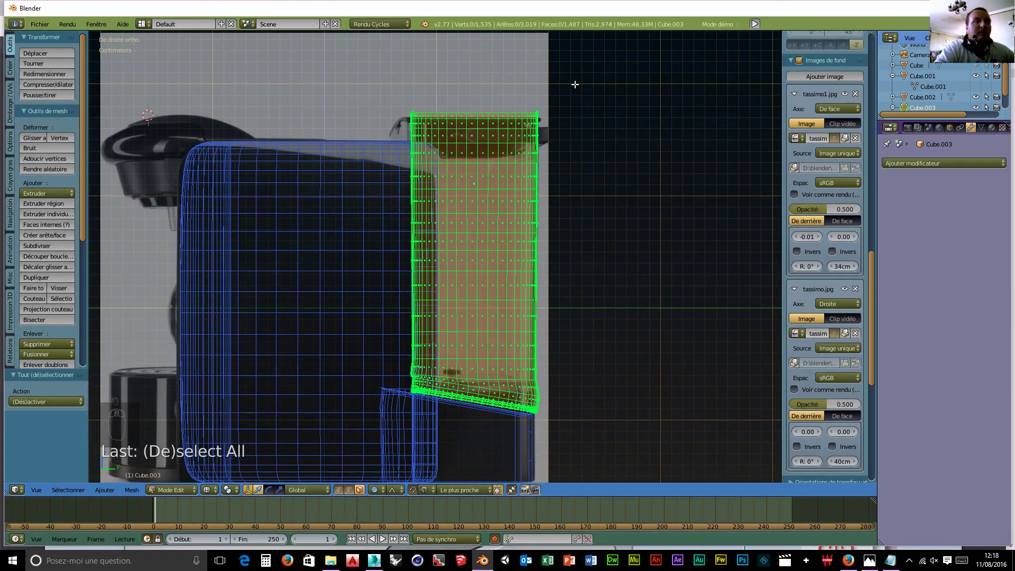
- Box-select only the column's rear faces over its full height and flatten them by scaling to 0 along Y
key(a)
key(b)
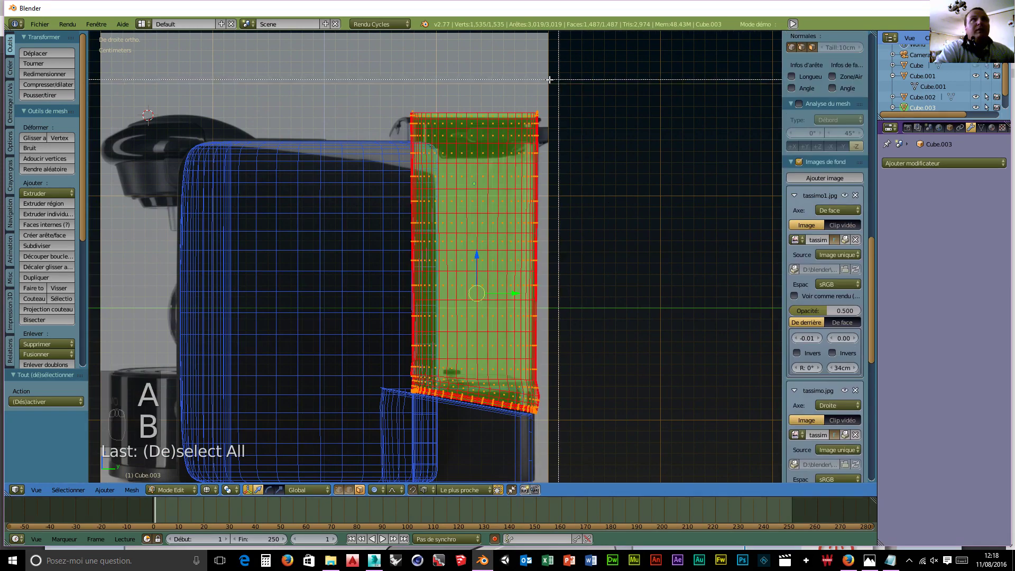
drag(543, 140, 580, 434)
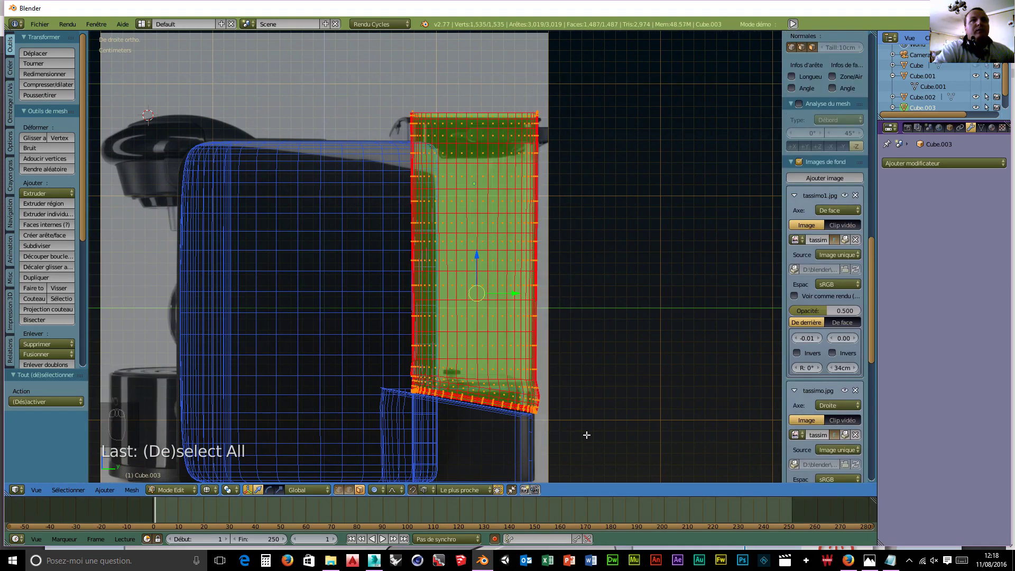
key(a)
key(b)
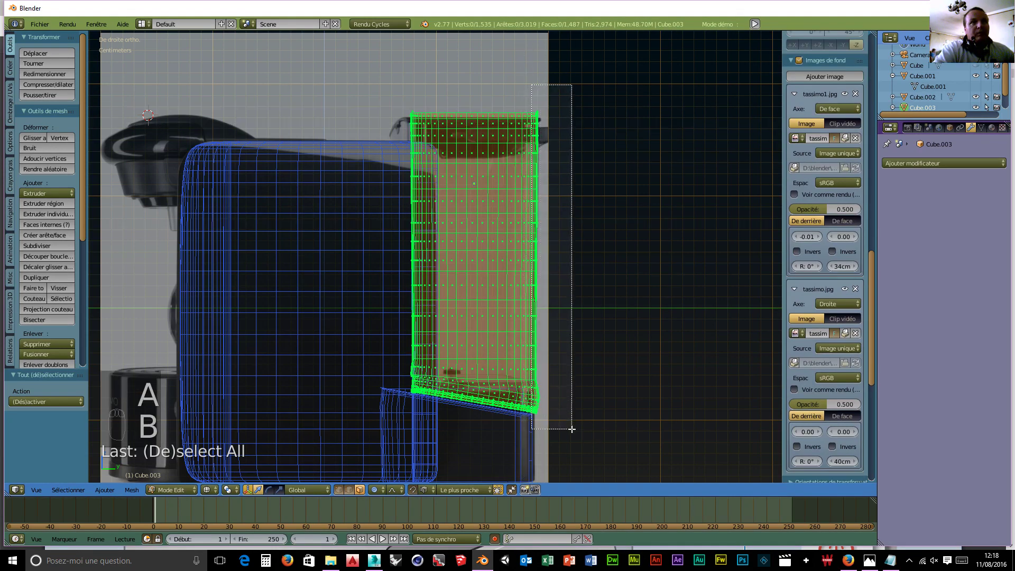
drag(572, 429, 572, 427)
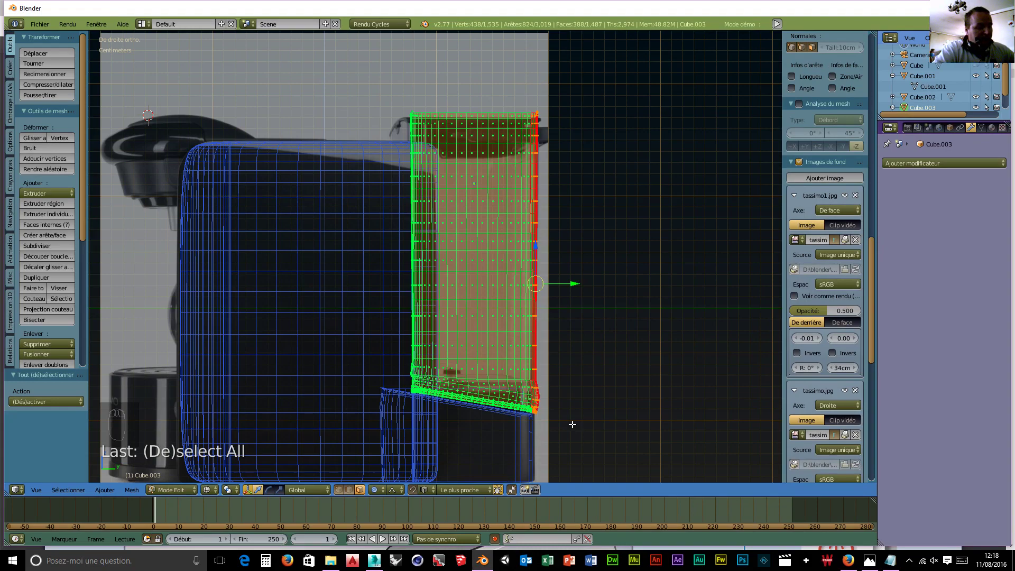
key(s)
key(y)
key(0)
key(Return)
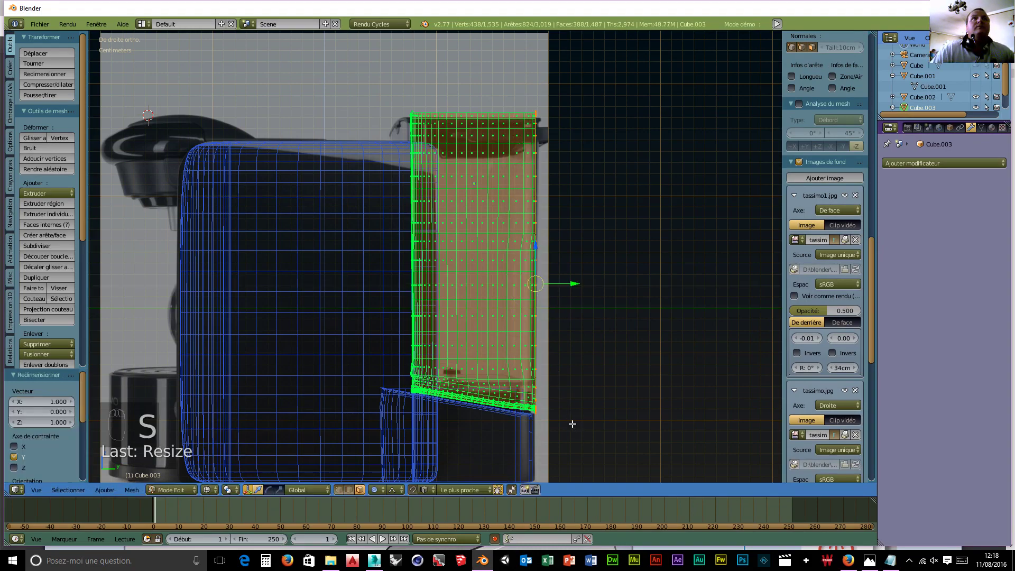
- Examine the flattened rear wall of the column and its bottom edge from several angles
scroll(616, 341, up, 3)
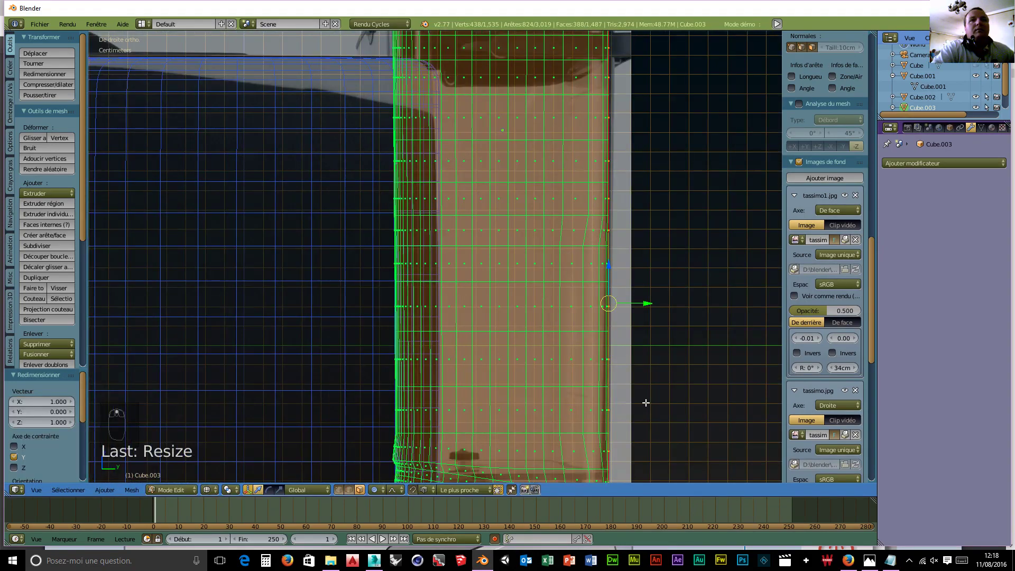
middle_drag(646, 403, 604, 468)
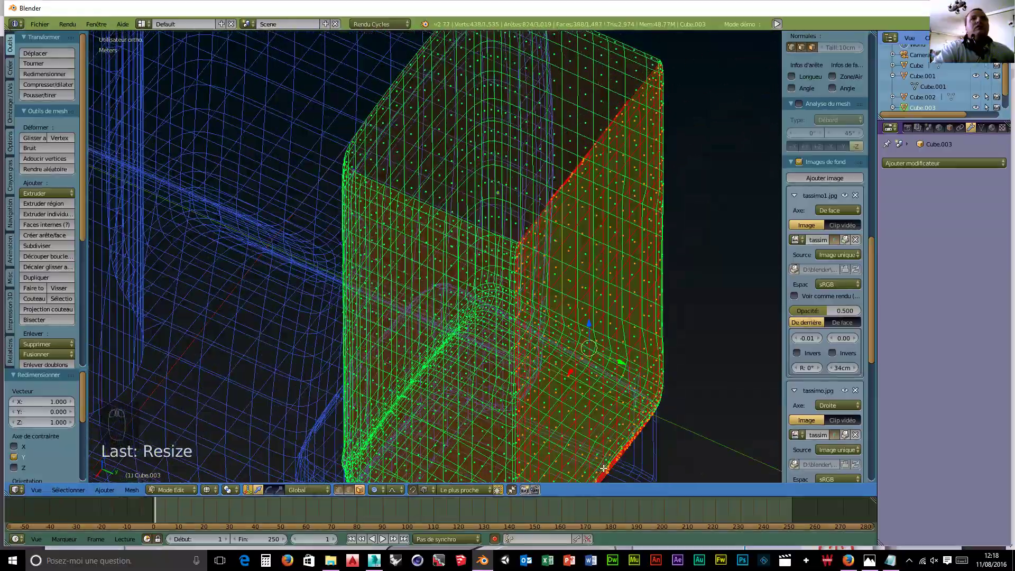
scroll(604, 468, up, 5)
middle_drag(657, 429, 456, 397)
scroll(680, 425, up, 1)
scroll(675, 414, down, 3)
scroll(434, 364, down, 4)
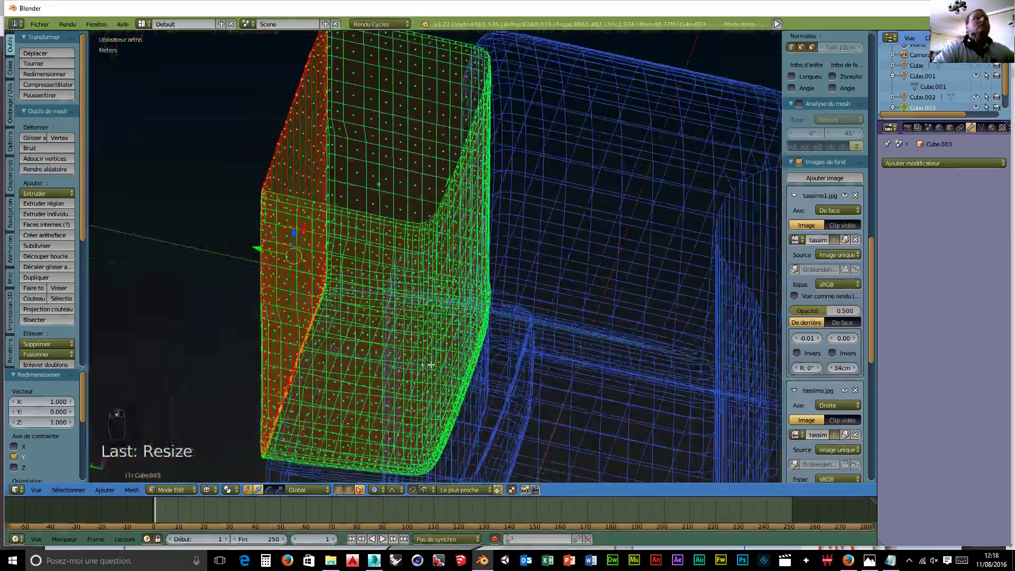
mouse_move(435, 364)
middle_down()
mouse_move(370, 372)
mouse_move(423, 360)
middle_up()
scroll(432, 381, up, 3)
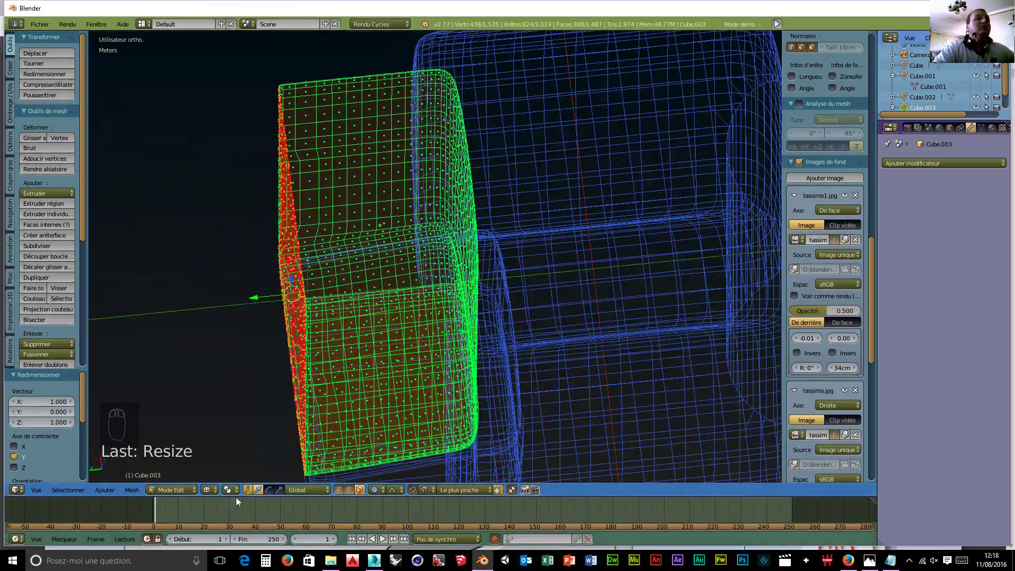
- Switch the viewport to solid shading and clear the selection at the column's lower rear edge
click(210, 490)
click(227, 457)
scroll(286, 350, up, 3)
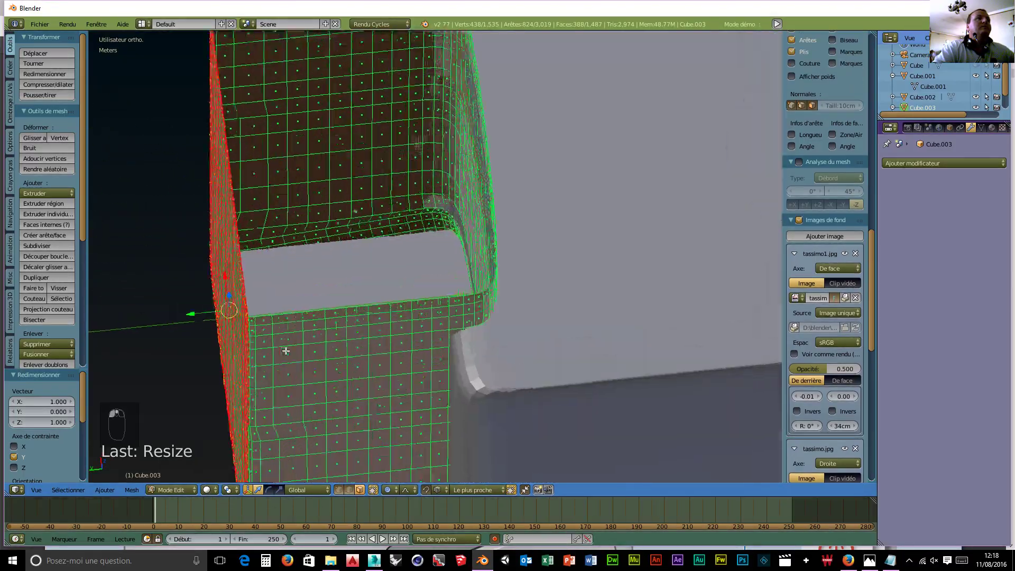
scroll(285, 350, up, 1)
middle_drag(294, 345, 434, 327)
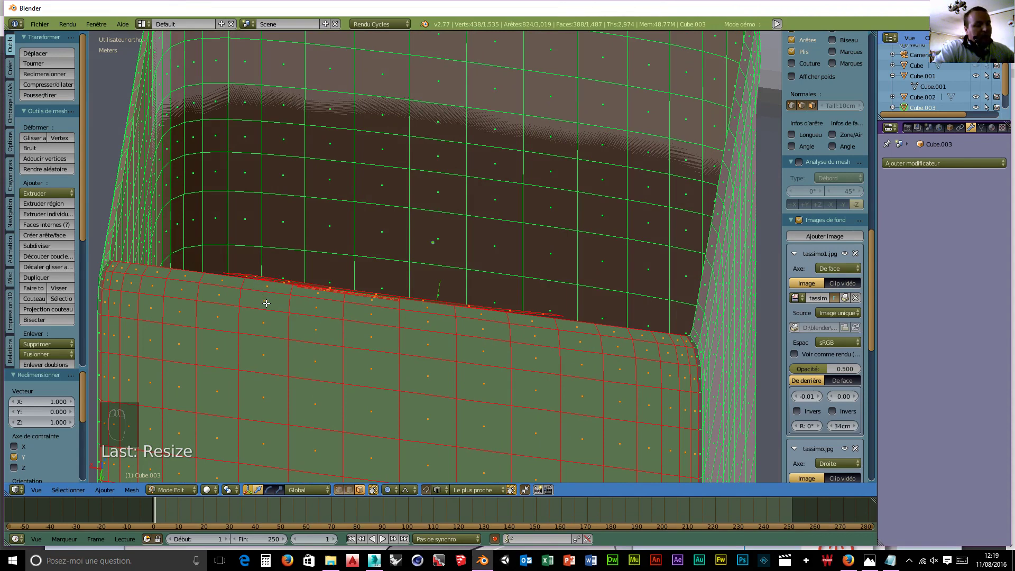
key(ctrl+Tab)
click(221, 303)
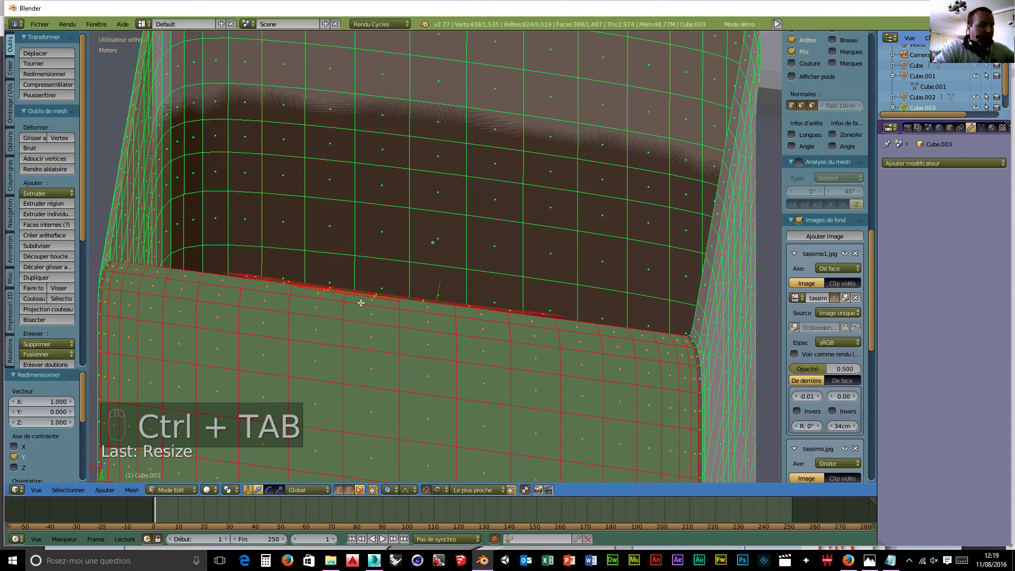
key(a)
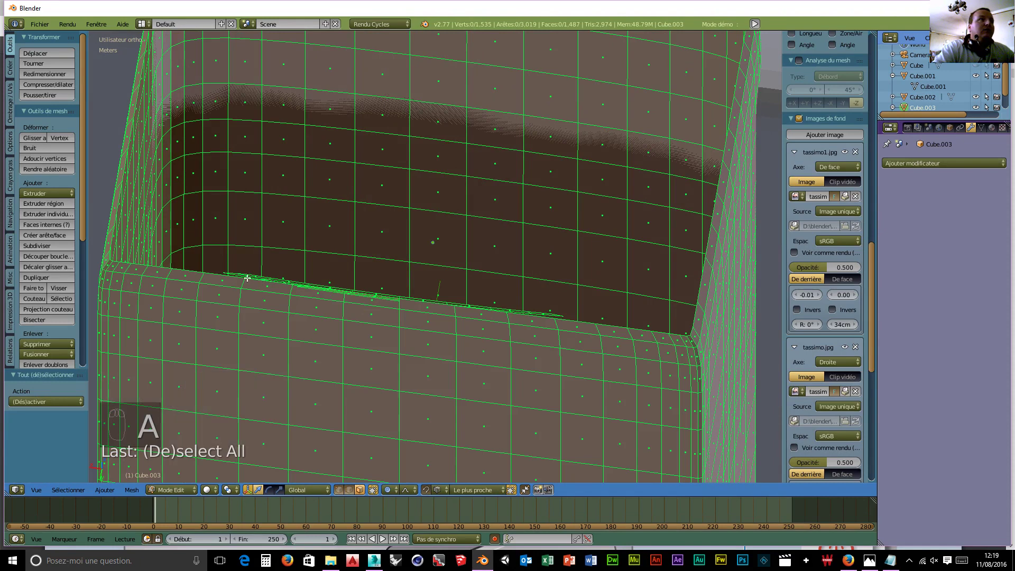
- Try to select together the thin overlapping faces along the column's lower rear edge
scroll(298, 295, up, 2)
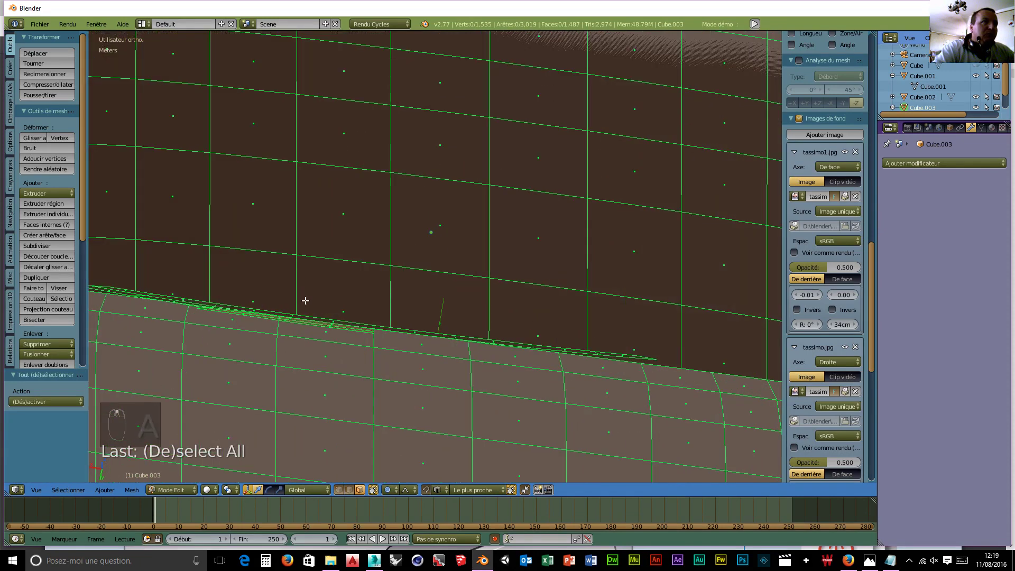
right_click(614, 354)
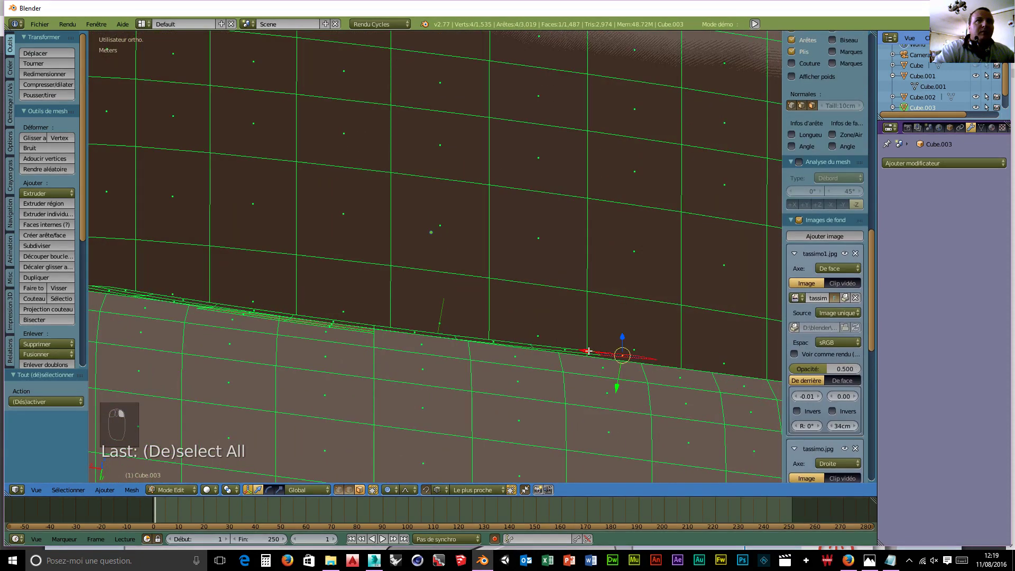
shift+right_click(528, 345)
shift+right_click(503, 343)
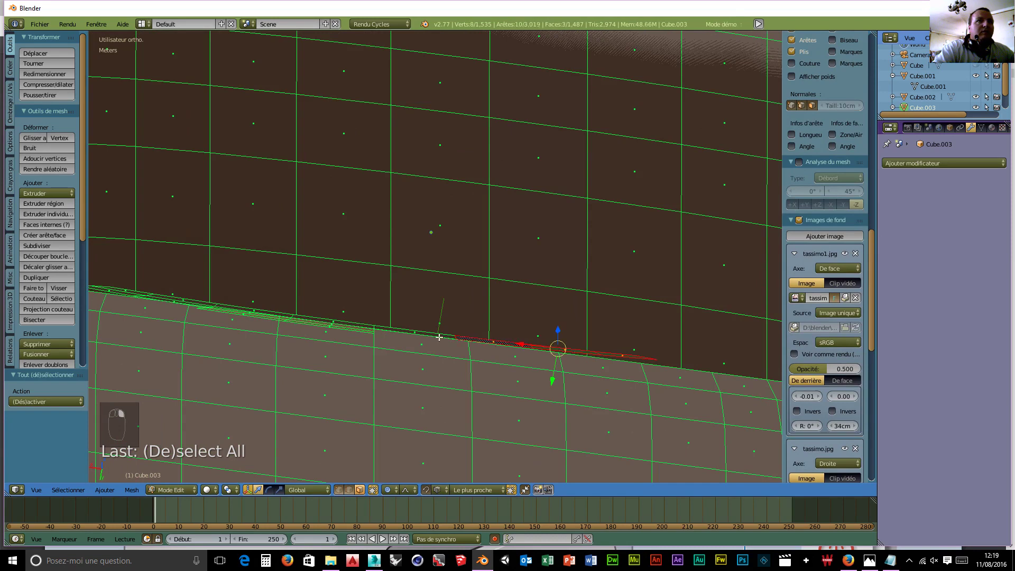
shift+right_click(414, 332)
shift+right_click(342, 328)
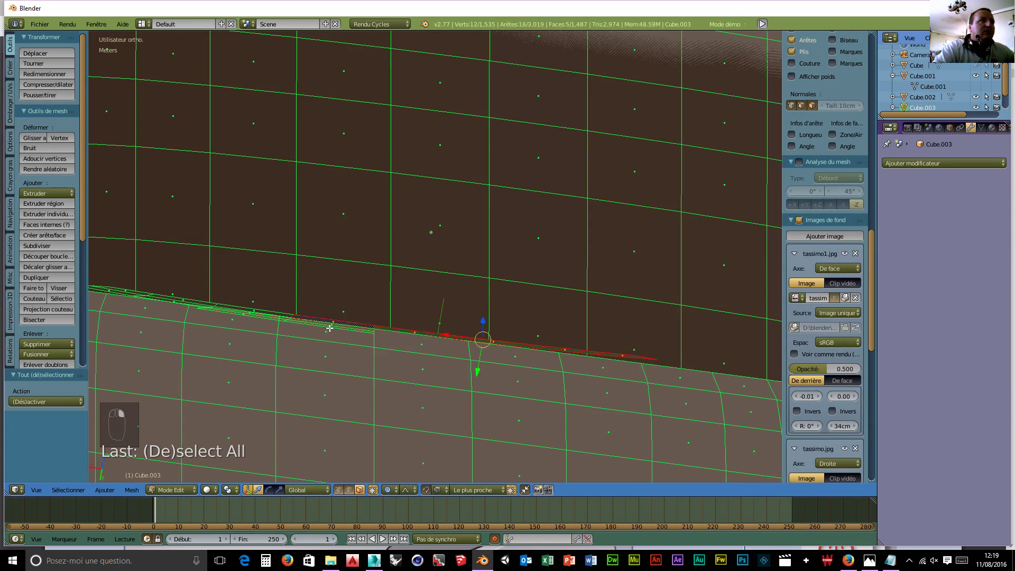
shift+right_click(331, 328)
shift+right_click(337, 324)
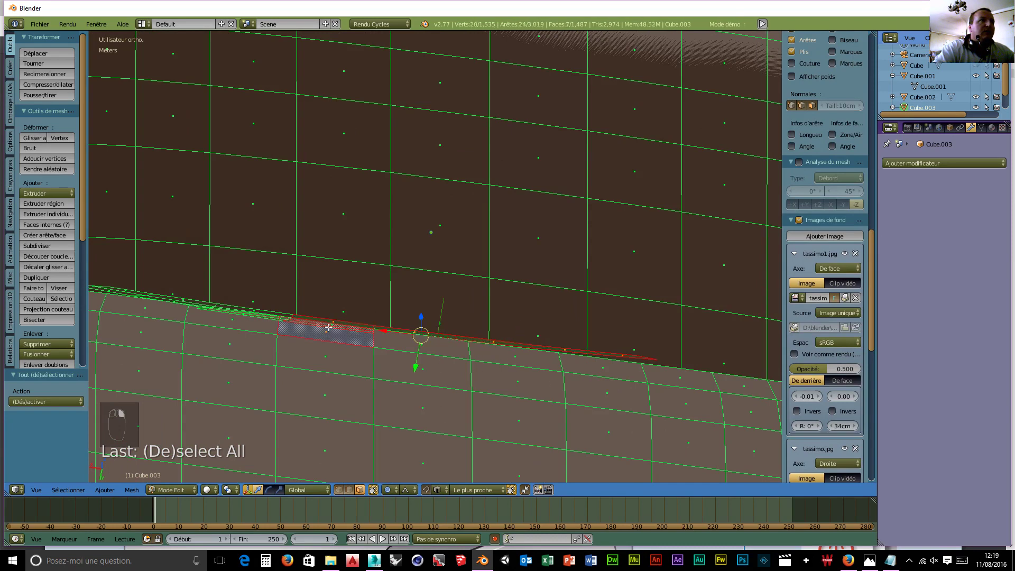
- Try to pick out the individual sliver faces stacked on one another at one spot of the lower rear edge
right_click(328, 331)
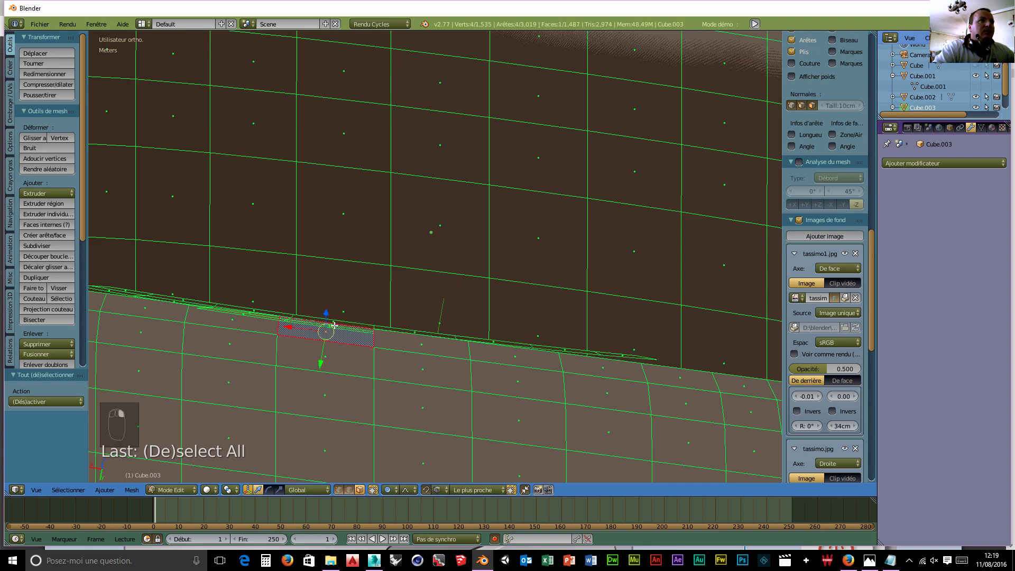
right_click(332, 325)
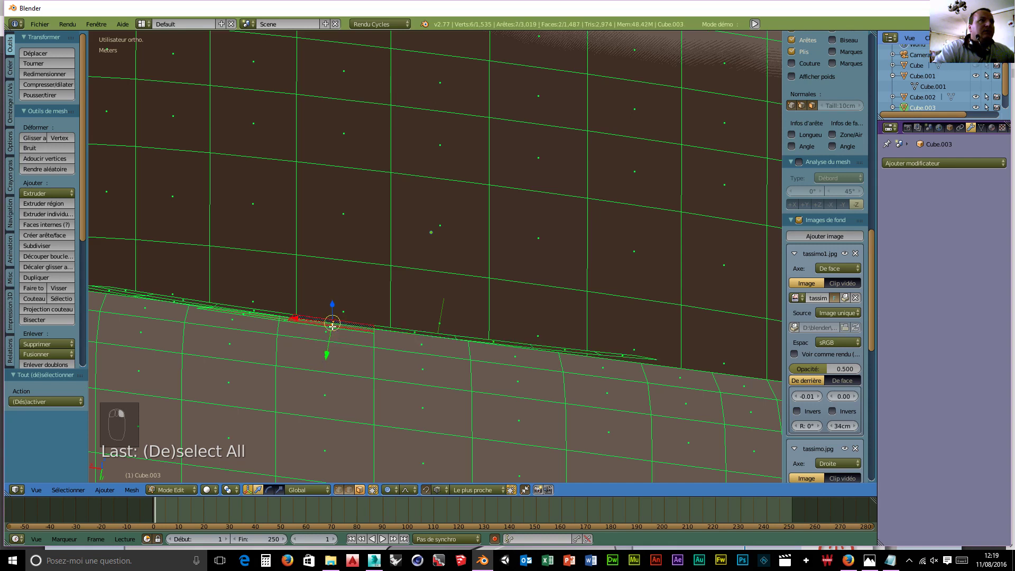
shift+right_click(330, 328)
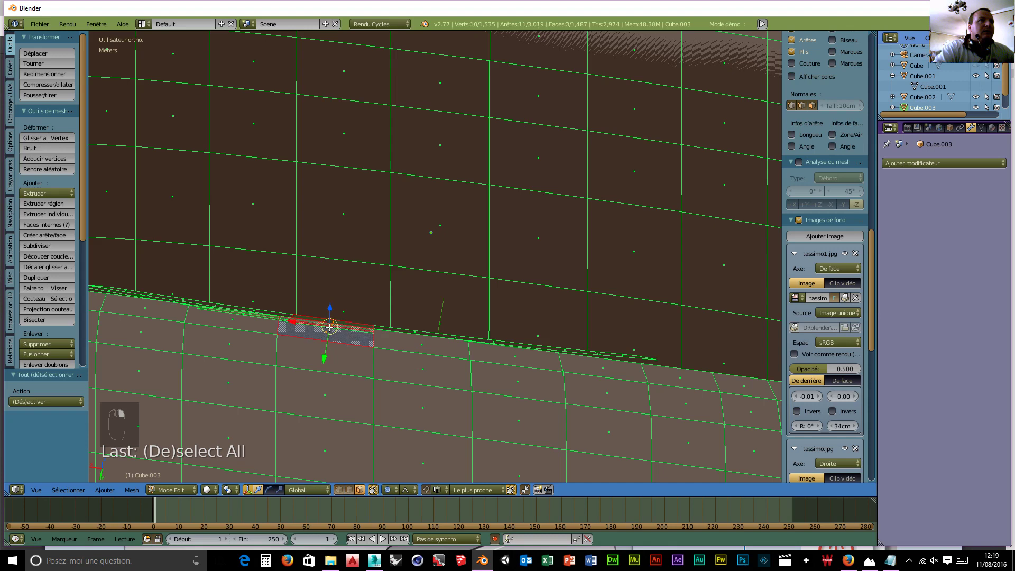
shift+right_click(334, 328)
scroll(336, 338, up, 2)
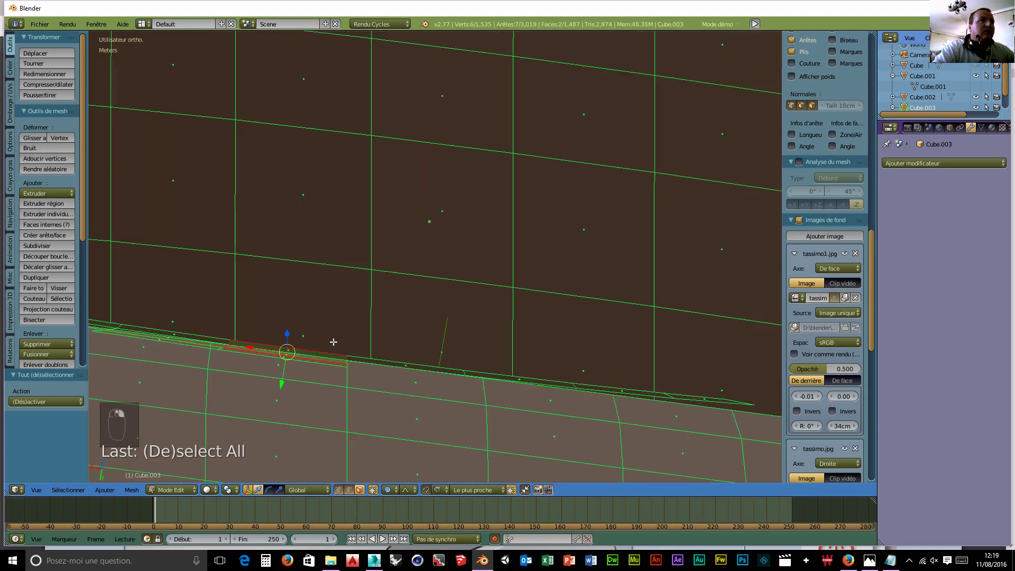
middle_drag(333, 342, 340, 348)
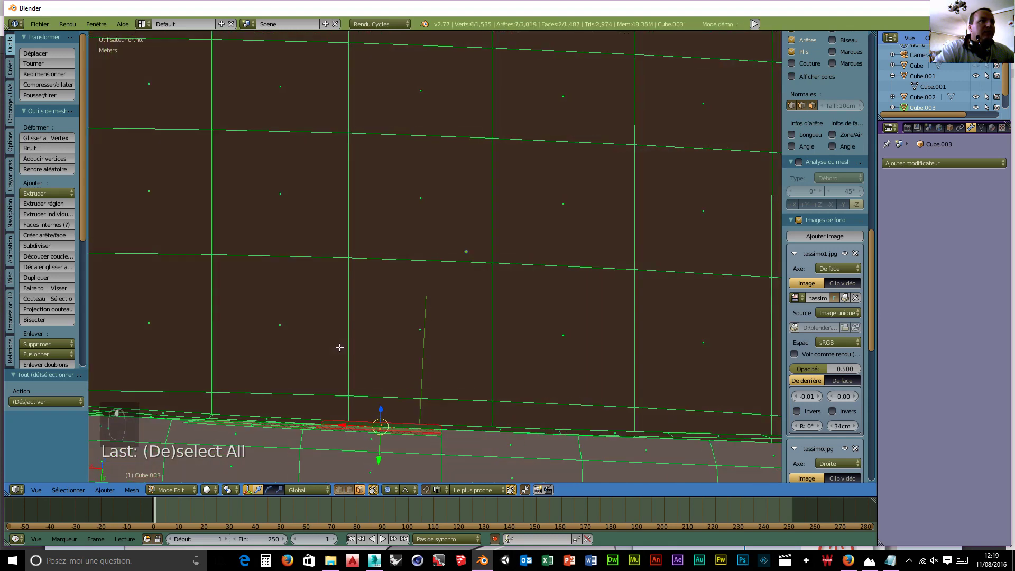
right_click(381, 430)
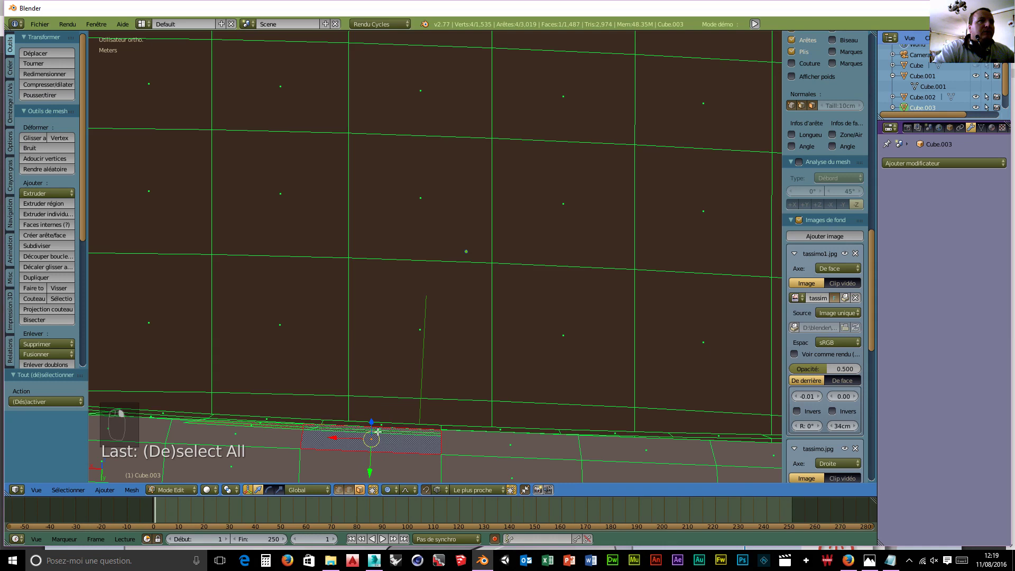
right_click(378, 432)
shift+right_click(384, 426)
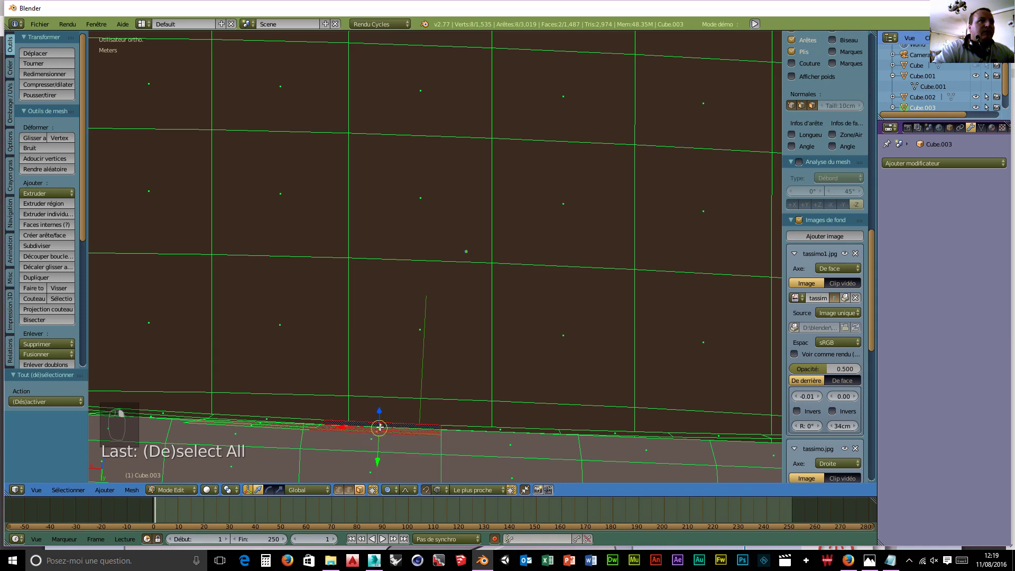
shift+right_click(381, 429)
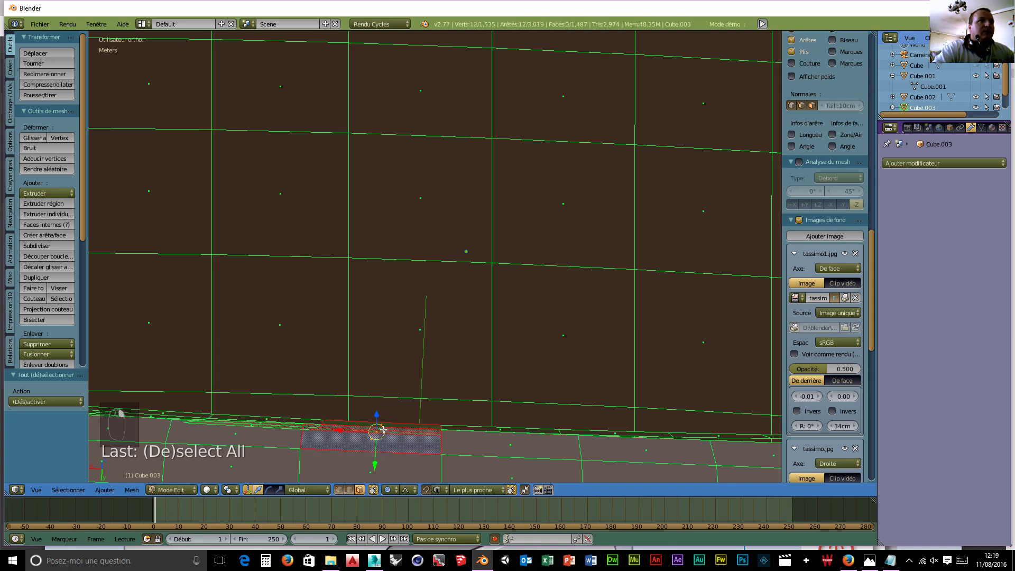
right_click(382, 429)
- Delete the four thin dark faces lying end to end along the column's lower rear edge
middle_drag(398, 438, 434, 392)
scroll(434, 392, up, 1)
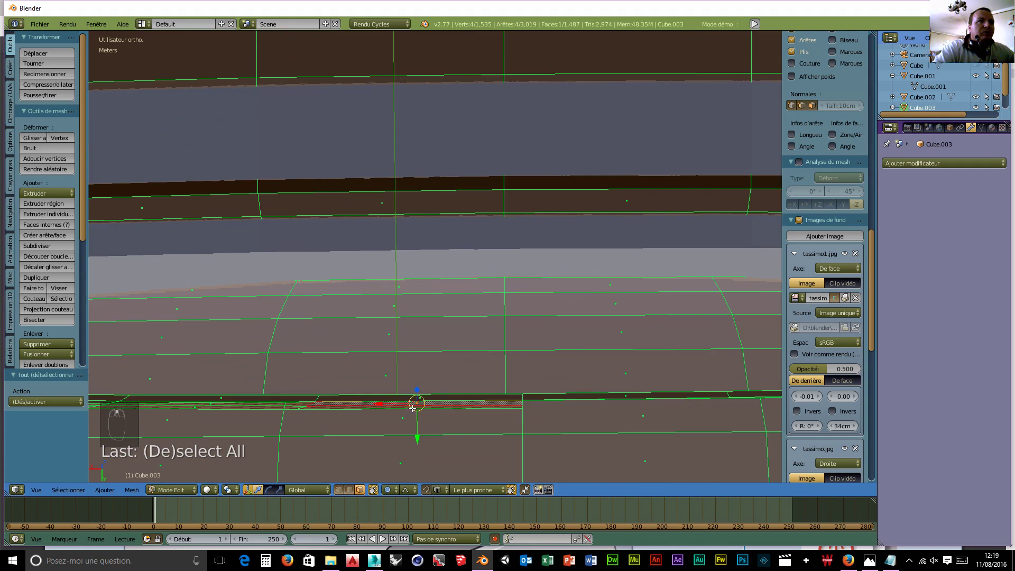
shift+right_click(413, 407)
right_click(412, 407)
right_click(413, 408)
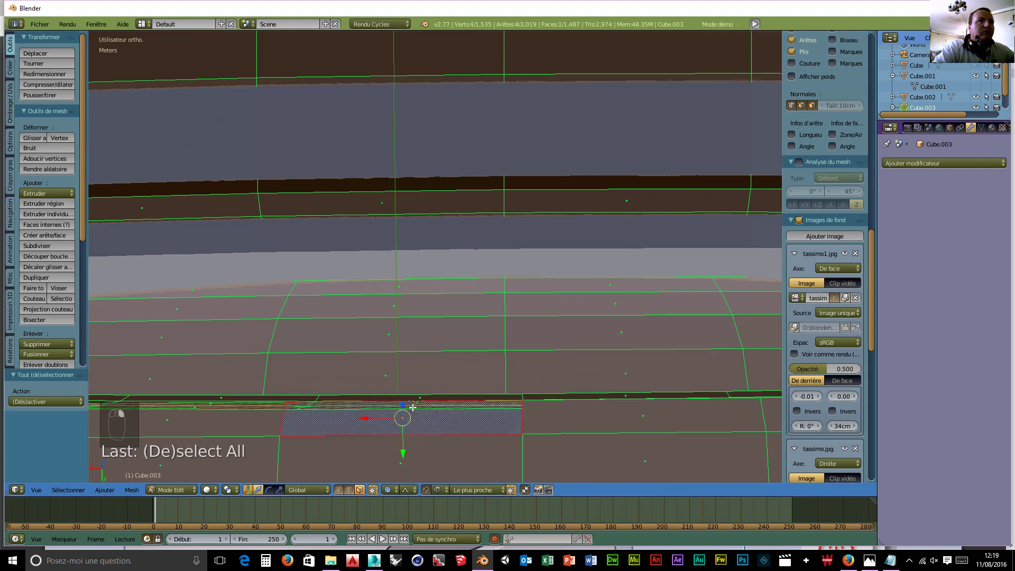
right_click(419, 401)
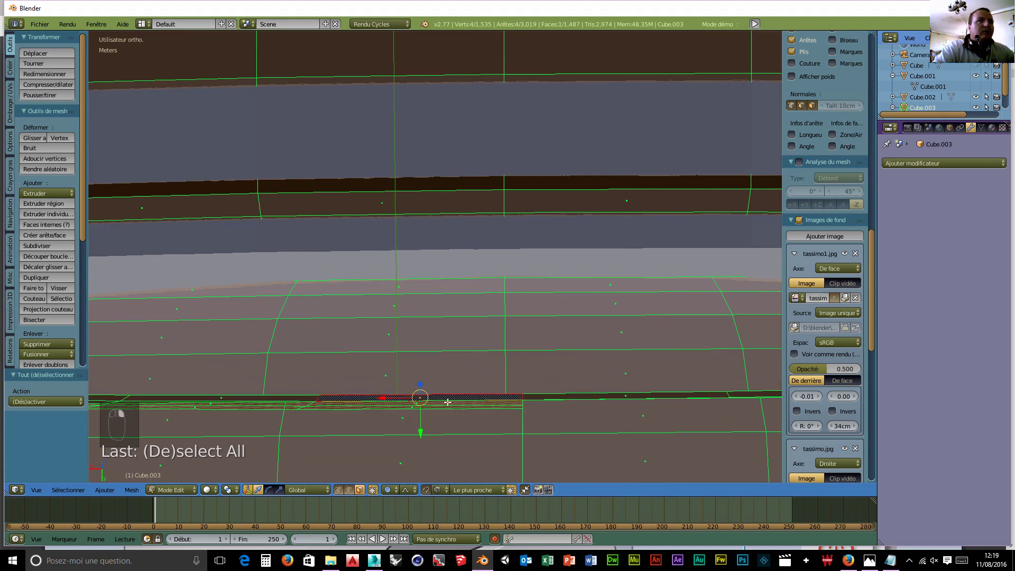
shift+right_click(625, 394)
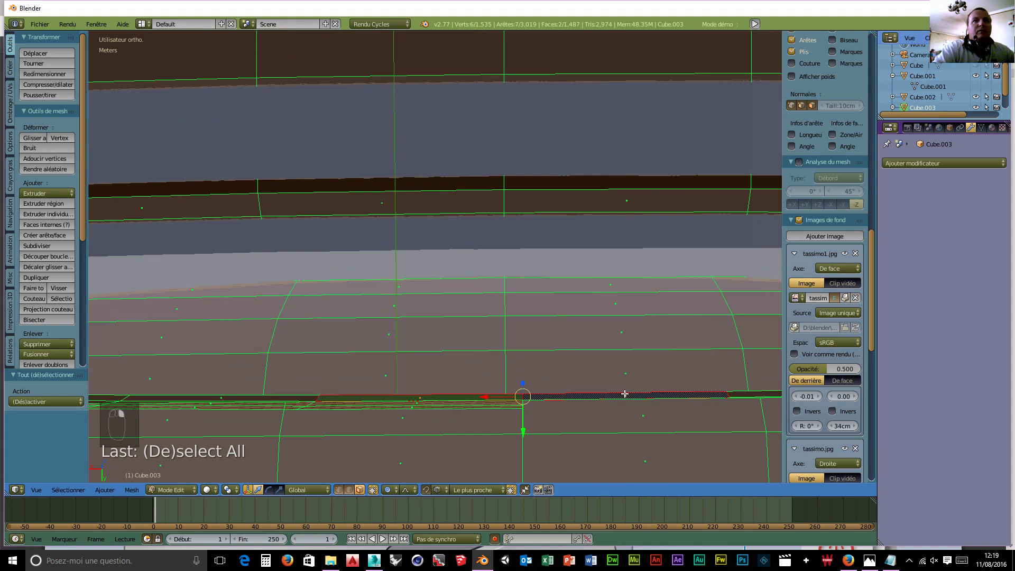
shift+right_click(267, 398)
shift+right_click(768, 392)
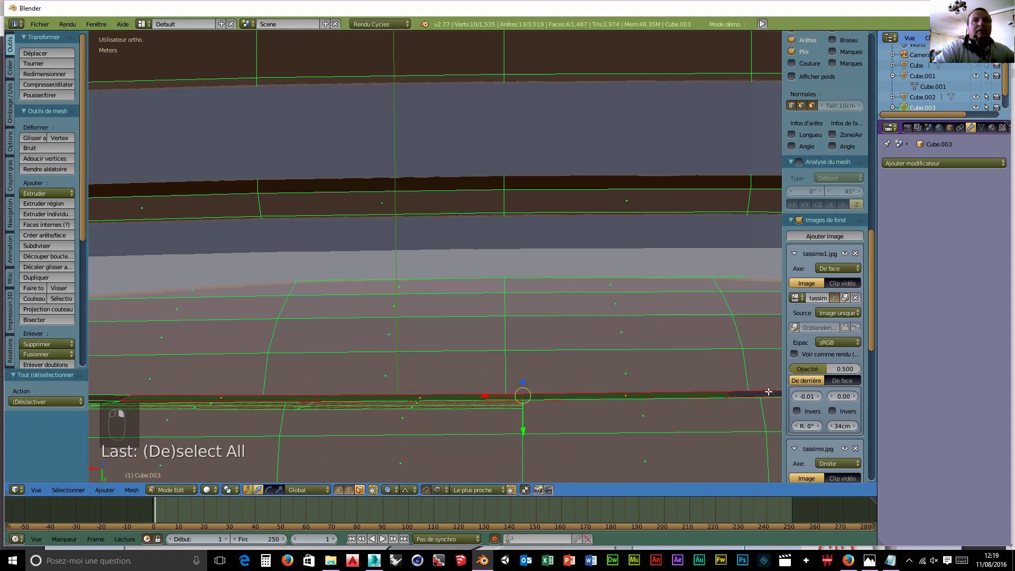
key(x)
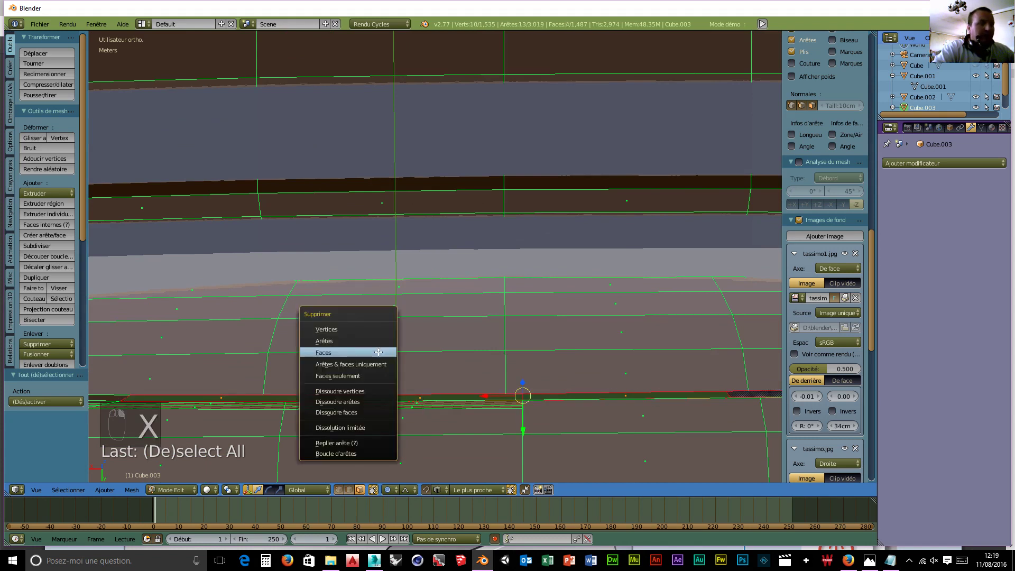
click(323, 353)
- Delete the next four dark sliver faces left in the gap along the column's lower rear edge
mouse_move(318, 370)
middle_down()
mouse_move(358, 354)
mouse_move(316, 367)
middle_up()
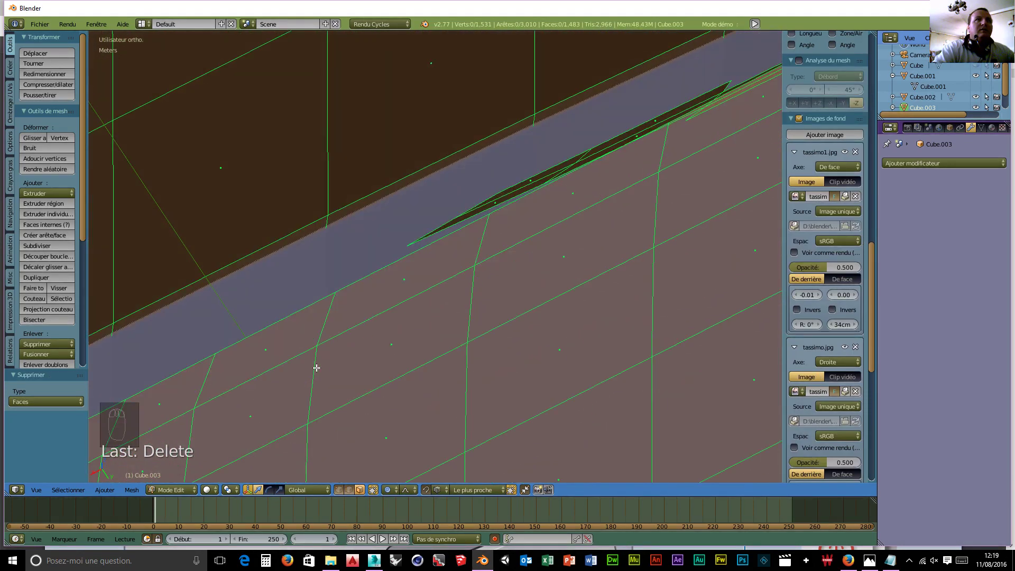
right_click(505, 203)
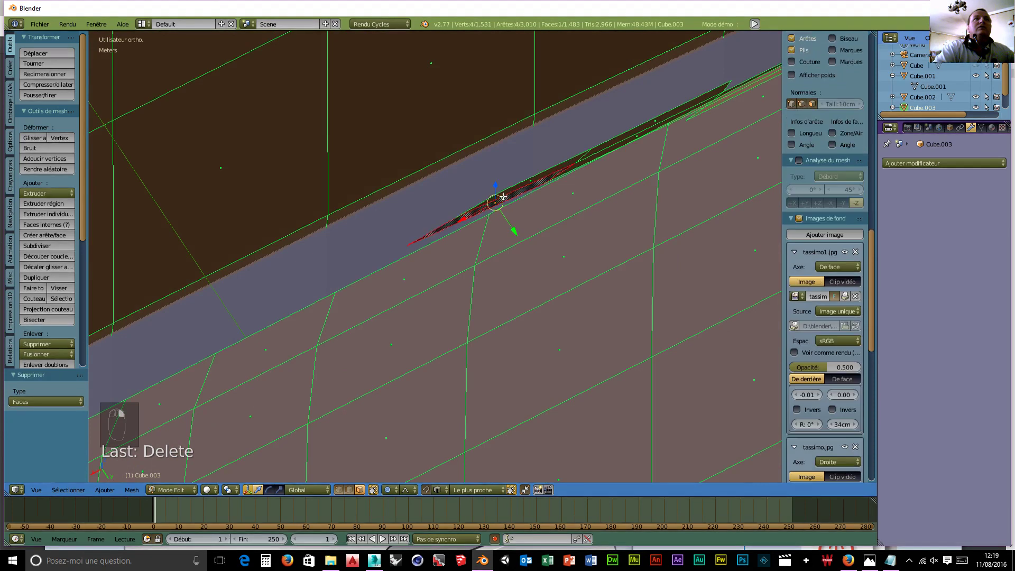
shift+right_click(559, 172)
shift+right_click(598, 155)
shift+right_click(650, 127)
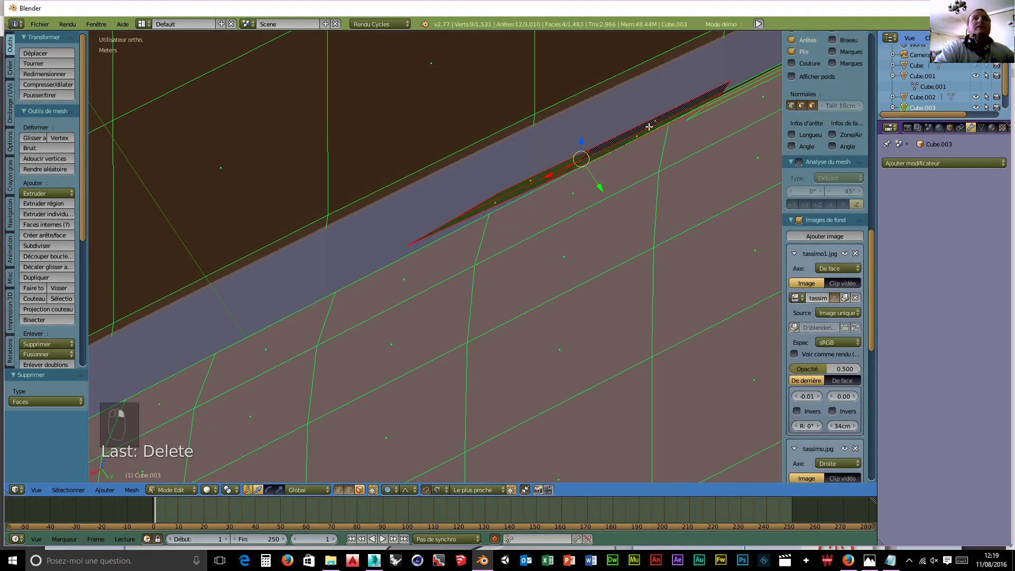
key(x)
click(661, 197)
- Delete the single long dark sliver face just behind the lower rear edge, farther along the gap
shift+middle_drag(691, 174, 449, 274)
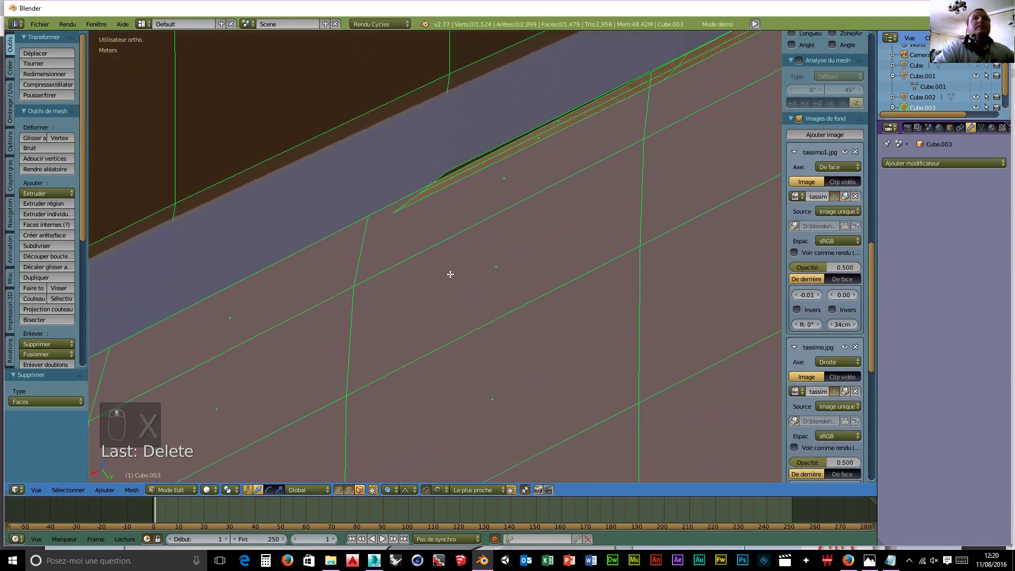
right_click(541, 138)
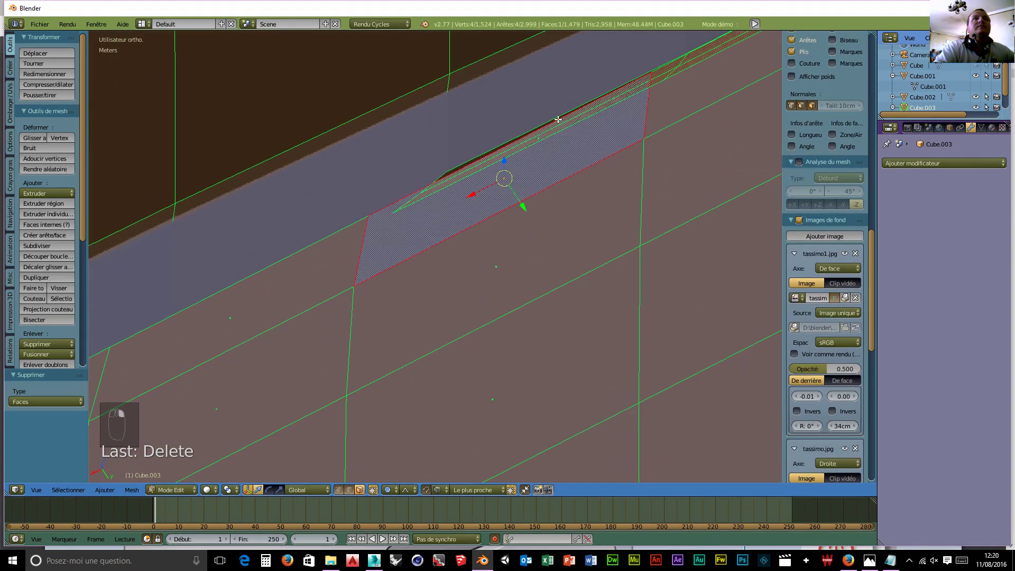
right_click(558, 120)
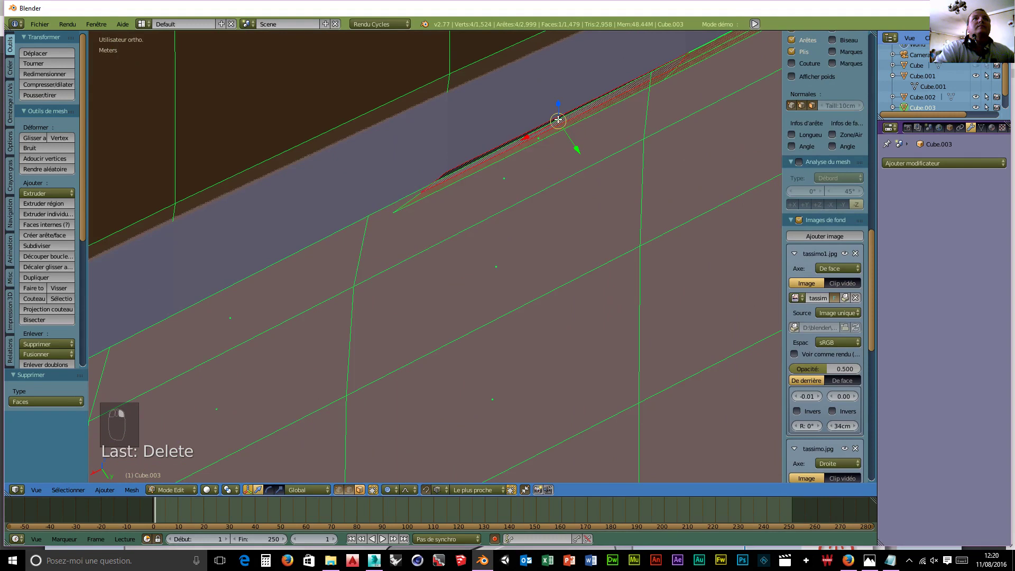
key(x)
click(558, 186)
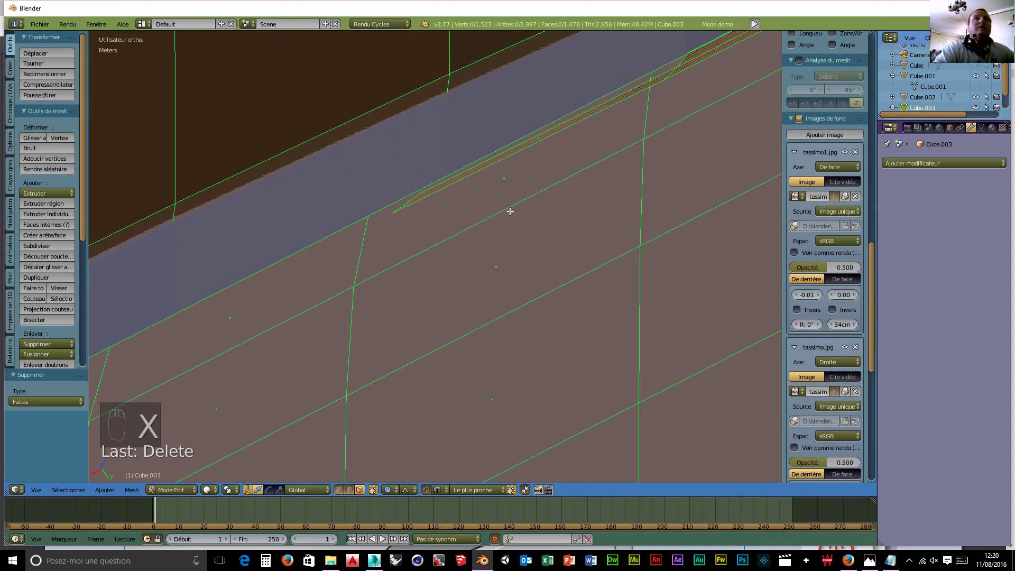
- Switch the viewport to wireframe and delete the three overlapping strip faces along the lower rear edge
click(218, 492)
click(218, 470)
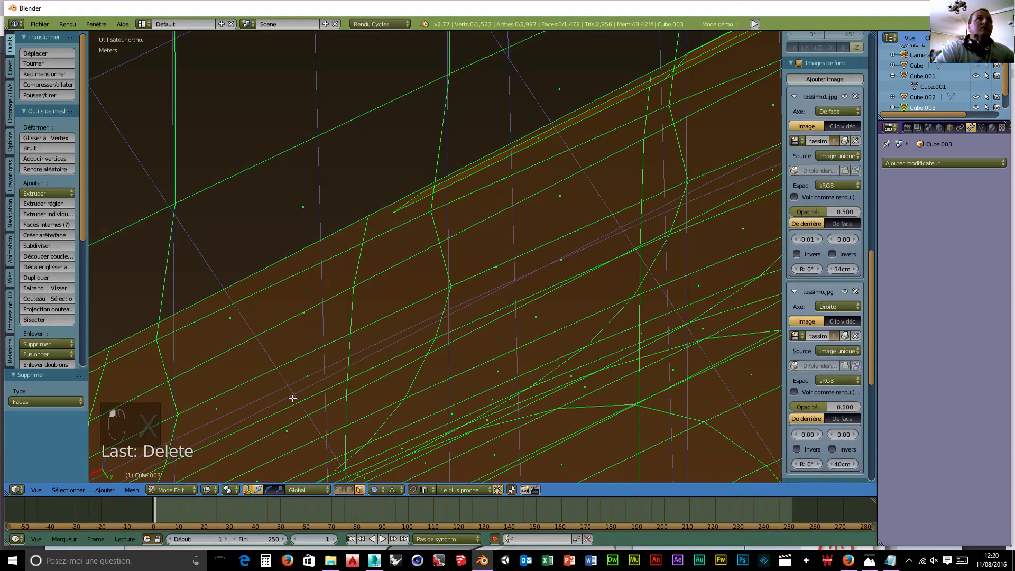
right_click(540, 137)
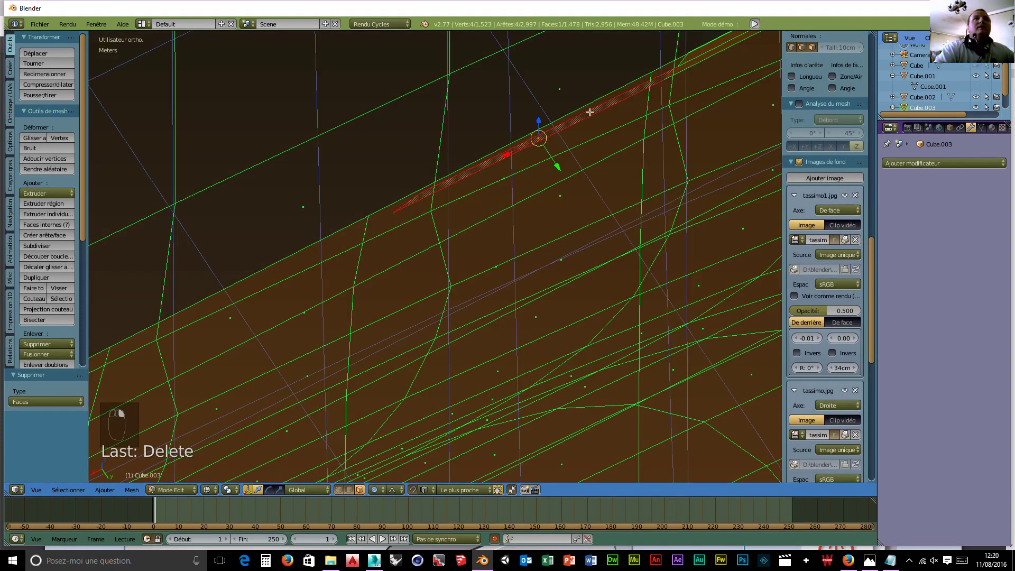
shift+middle_drag(662, 125, 279, 301)
shift+right_click(440, 167)
shift+right_click(449, 172)
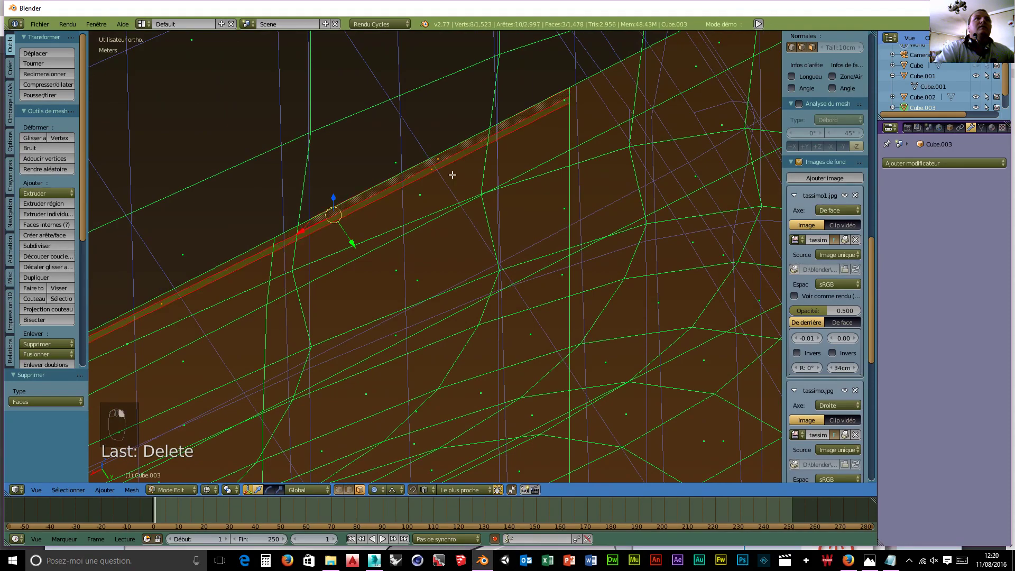
scroll(541, 169, down, 2)
mouse_move(541, 169)
middle_down()
mouse_move(550, 175)
mouse_move(540, 178)
middle_up()
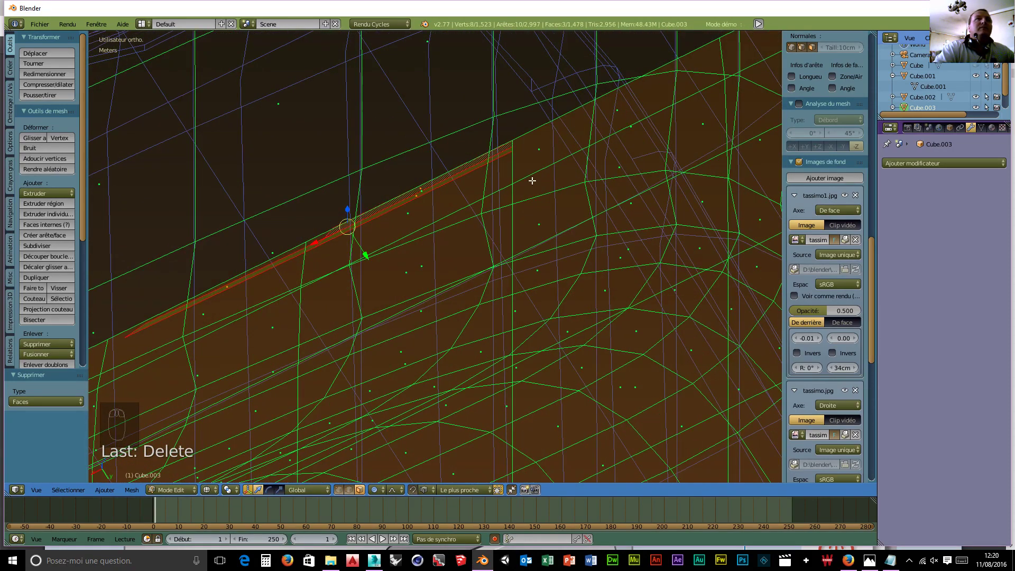
key(x)
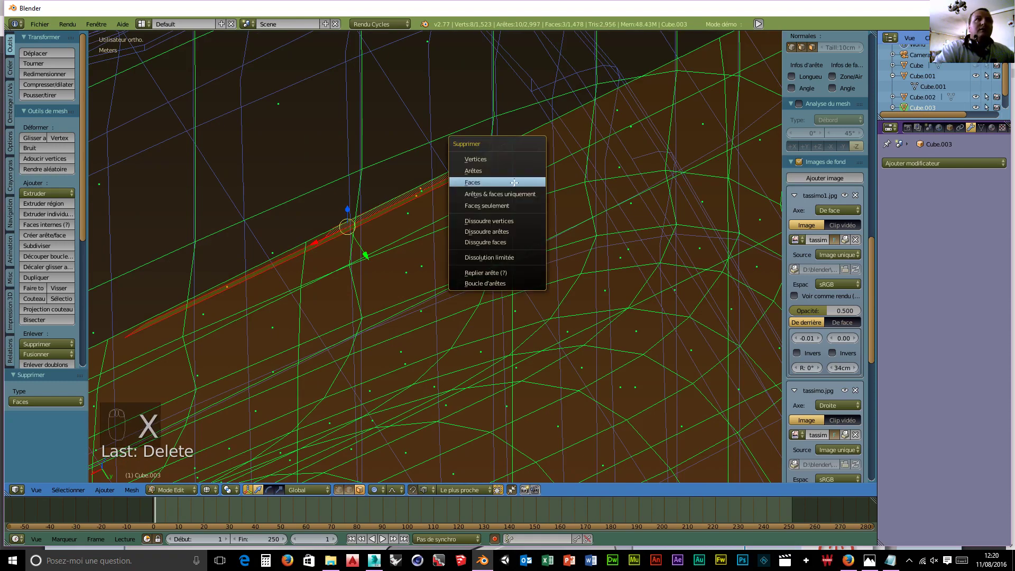
click(510, 180)
- Delete the two narrow sliver faces remaining near the corner end of the lower rear edge
middle_drag(483, 204, 536, 221)
right_click(519, 186)
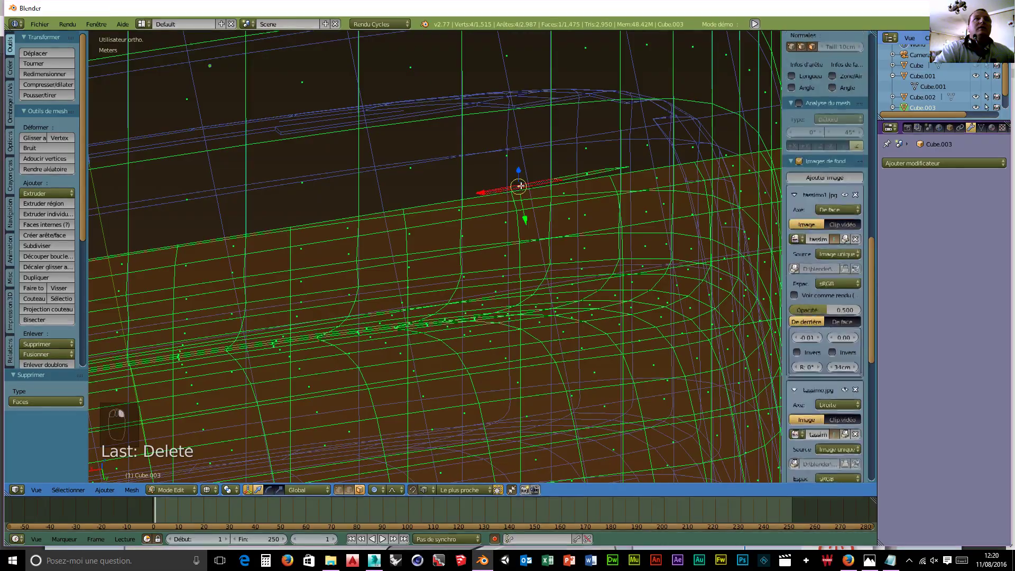
shift+right_click(596, 172)
key(x)
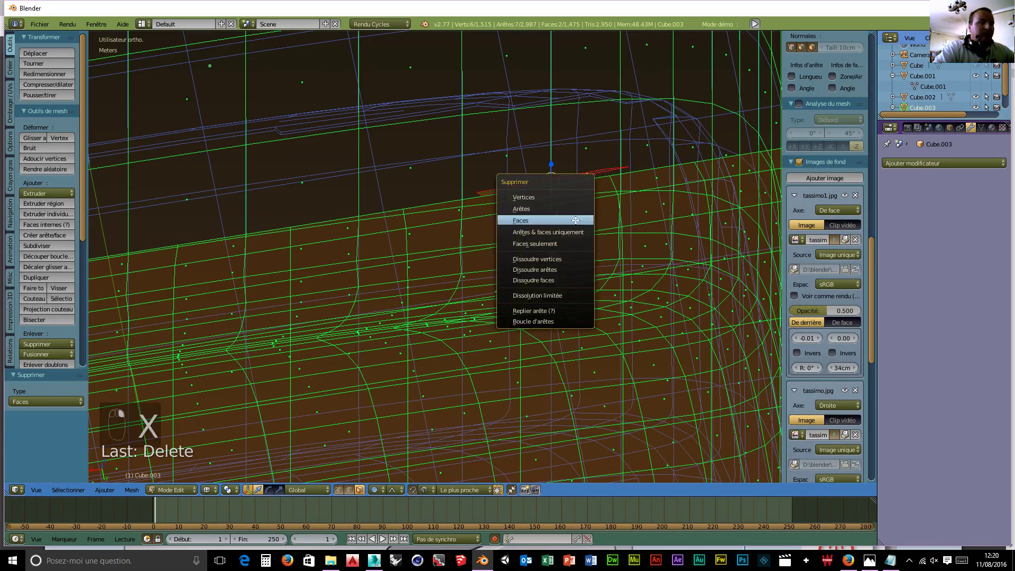
click(544, 222)
- Delete the last isolated sliver face floating beside the column's lower rear edge
middle_drag(551, 220, 630, 197)
scroll(563, 201, up, 5)
right_click(554, 303)
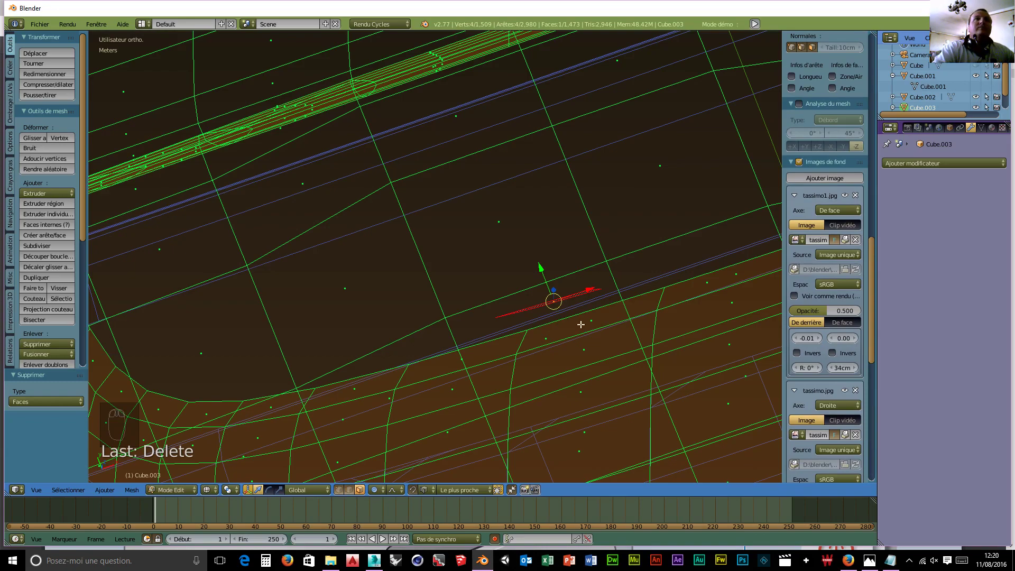
click(553, 326)
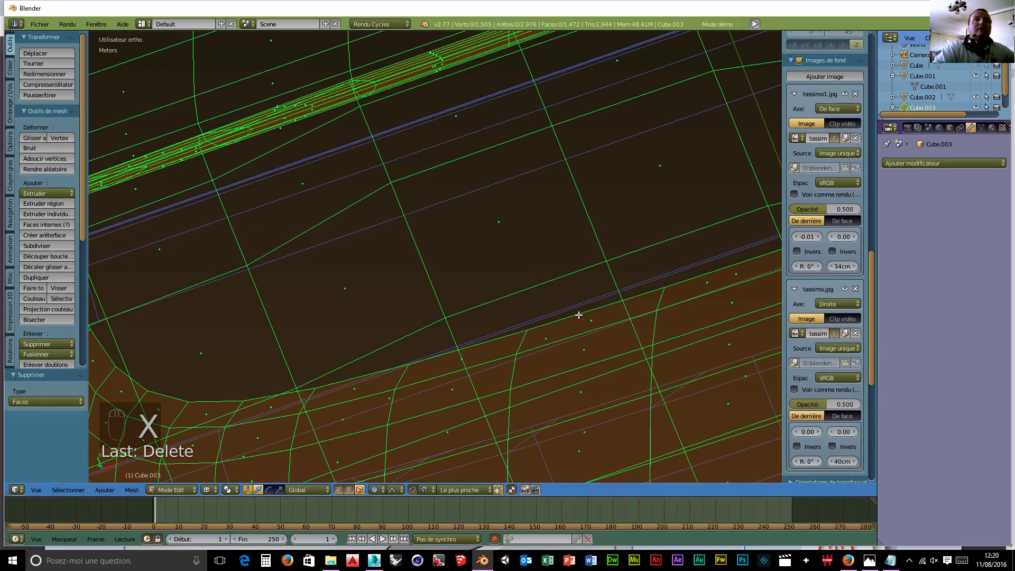
- Return the viewport to solid shading and switch the column from Edit Mode to Object Mode
scroll(583, 313, down, 3)
middle_drag(632, 294, 430, 365)
click(210, 489)
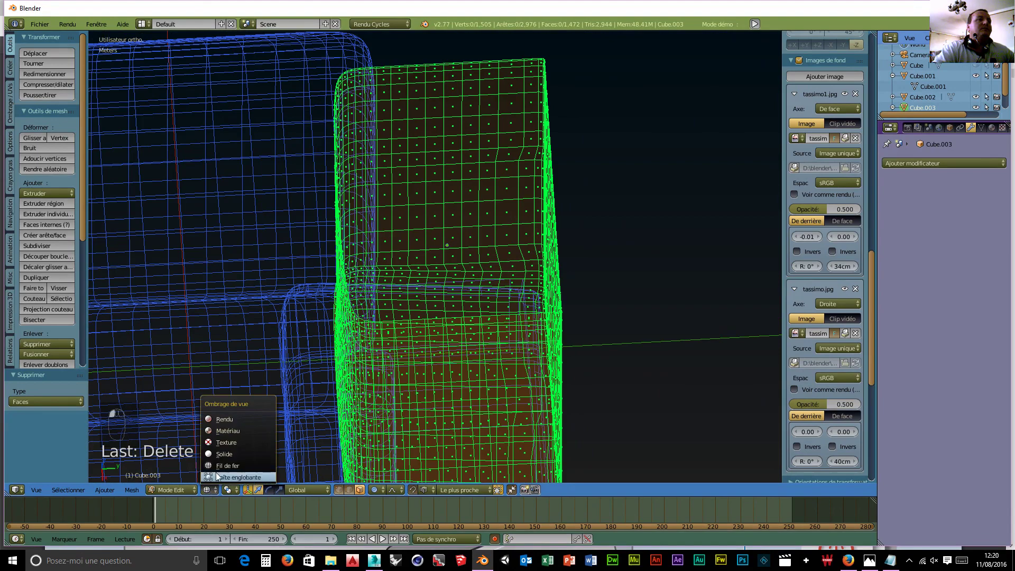
click(238, 451)
click(182, 490)
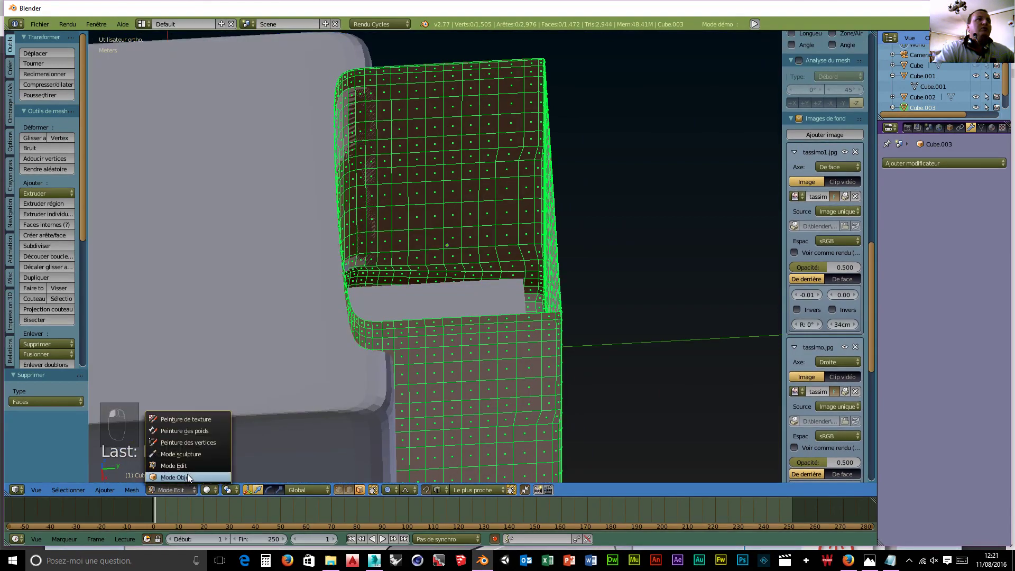
click(187, 474)
- Add a Solidify modifier to the rear column with a thickness of about 3.6 cm and apply it
middle_drag(639, 335, 586, 312)
click(915, 165)
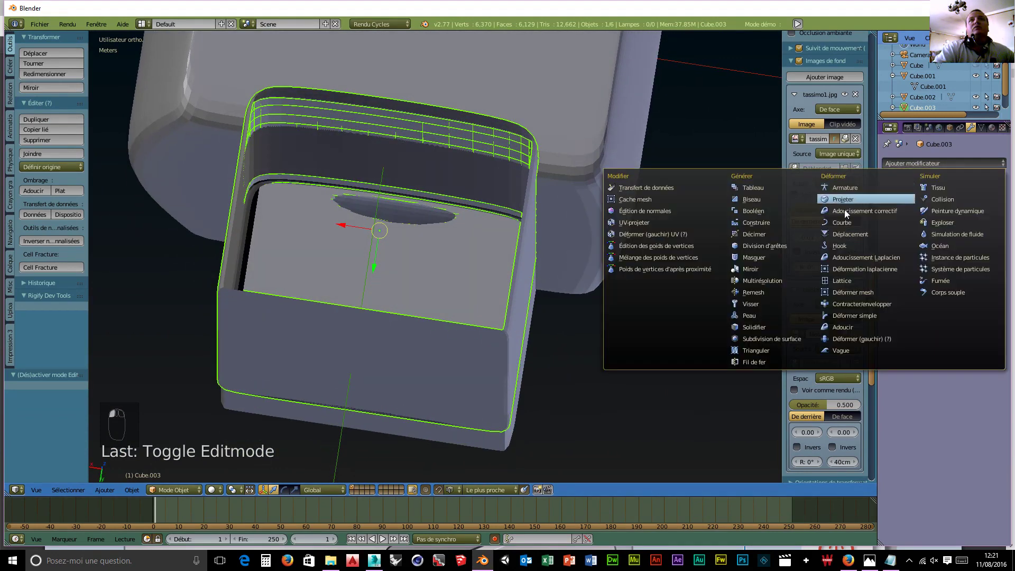
click(756, 324)
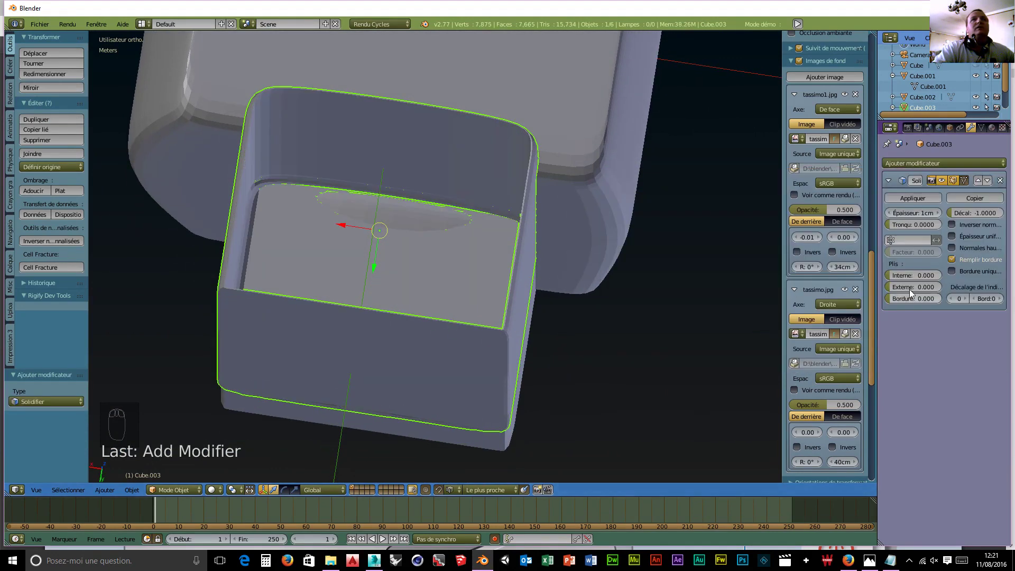
drag(939, 212, 971, 212)
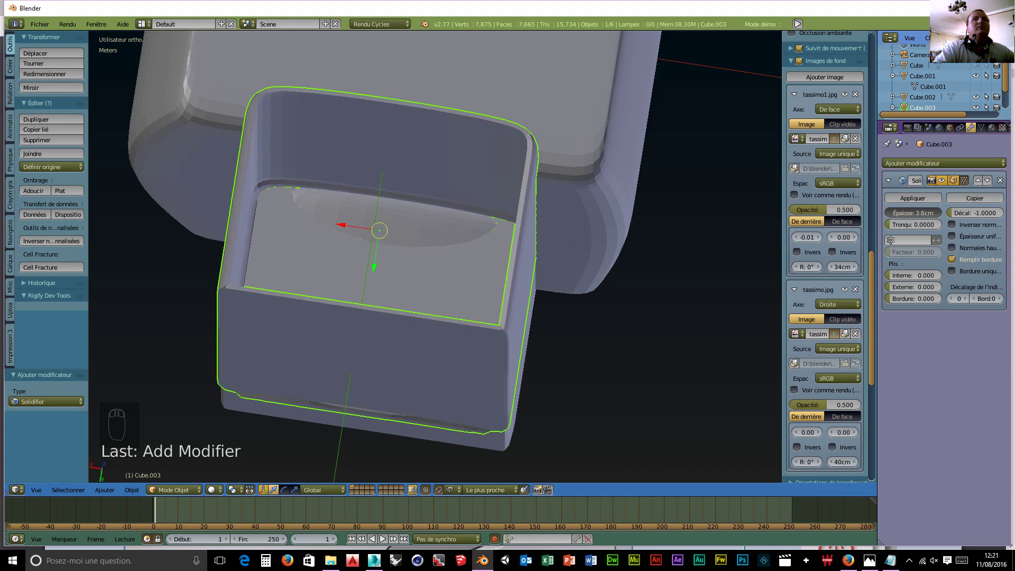
click(914, 198)
- Raise the column about 2.288 mm, and shift it freely about -1.348 mm in X, -2.738 mm in Y and -0.13 mm in Z
mouse_move(642, 307)
middle_down()
mouse_move(588, 351)
mouse_move(655, 318)
middle_up()
middle_drag(464, 233, 459, 243)
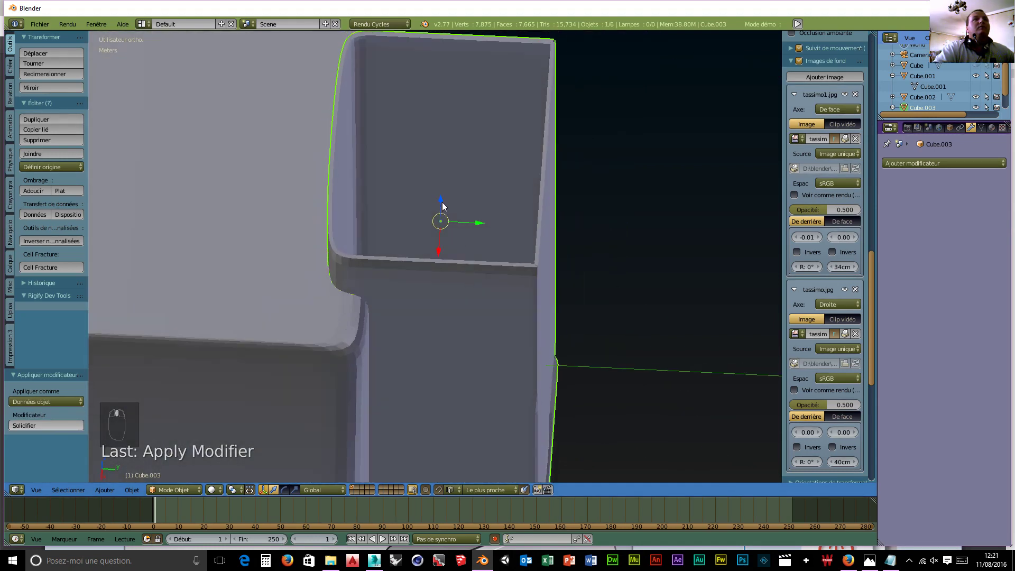
drag(443, 206, 442, 200)
middle_drag(453, 215, 430, 245)
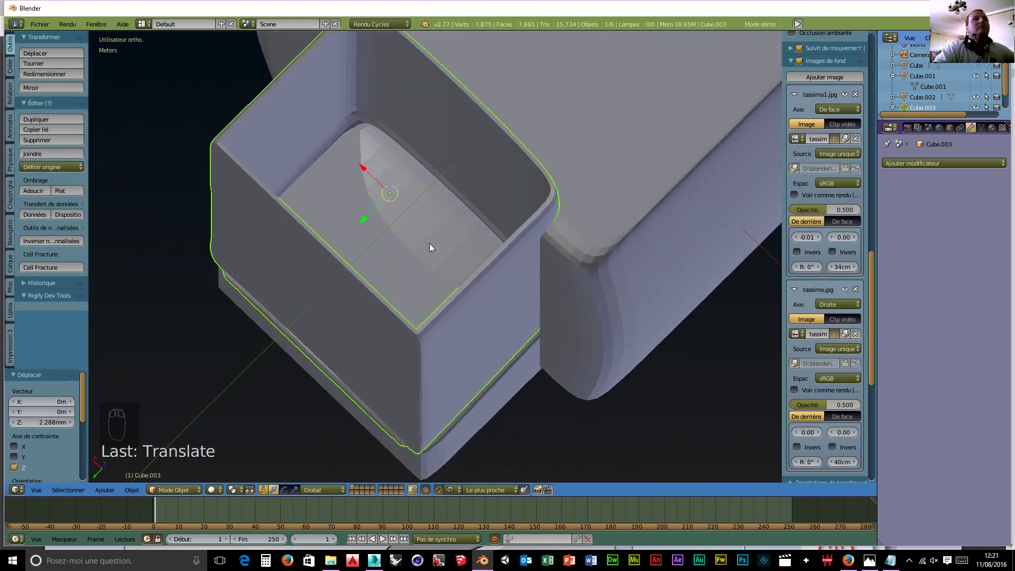
middle_drag(710, 260, 556, 226)
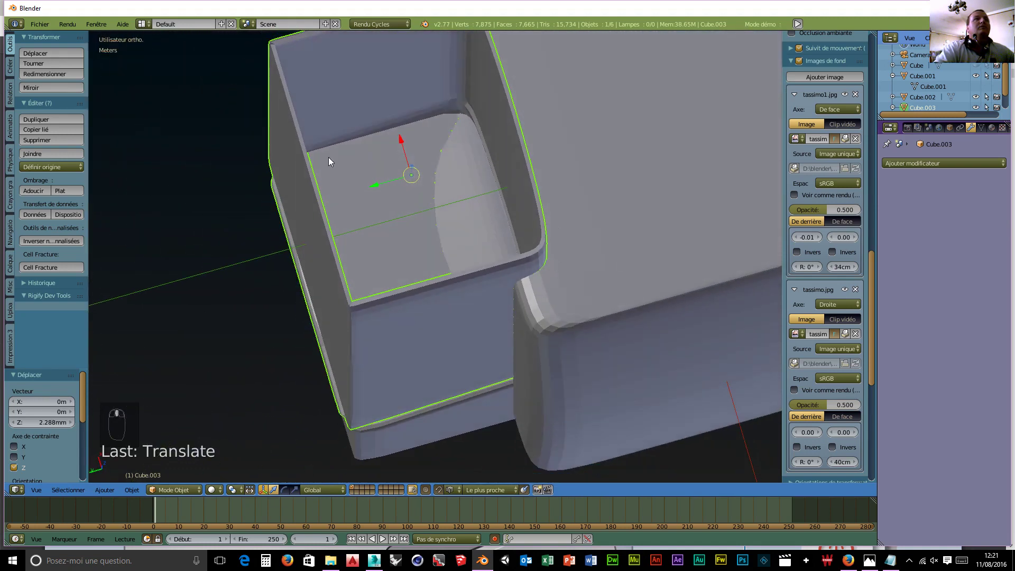
mouse_move(411, 167)
mouse_down()
mouse_move(410, 99)
mouse_move(416, 169)
mouse_up()
- Apply smooth shading to the rear column and to the adjoining main body
mouse_move(419, 170)
middle_down()
mouse_move(476, 214)
mouse_move(563, 90)
mouse_move(626, 127)
mouse_move(655, 90)
mouse_move(583, 51)
mouse_move(470, 66)
mouse_move(417, 134)
mouse_move(444, 161)
mouse_move(439, 172)
middle_up()
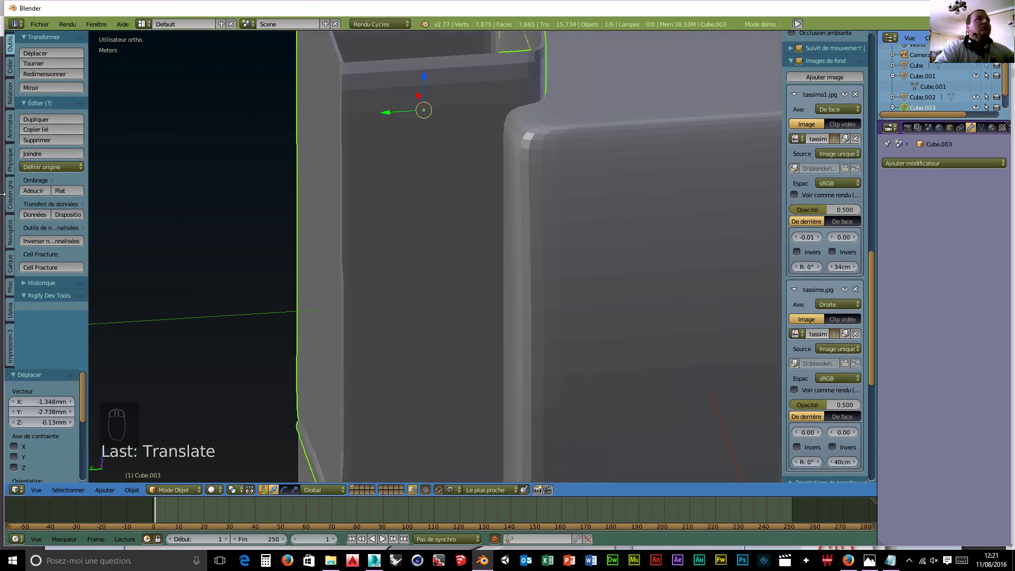
click(33, 191)
middle_drag(347, 228, 508, 171)
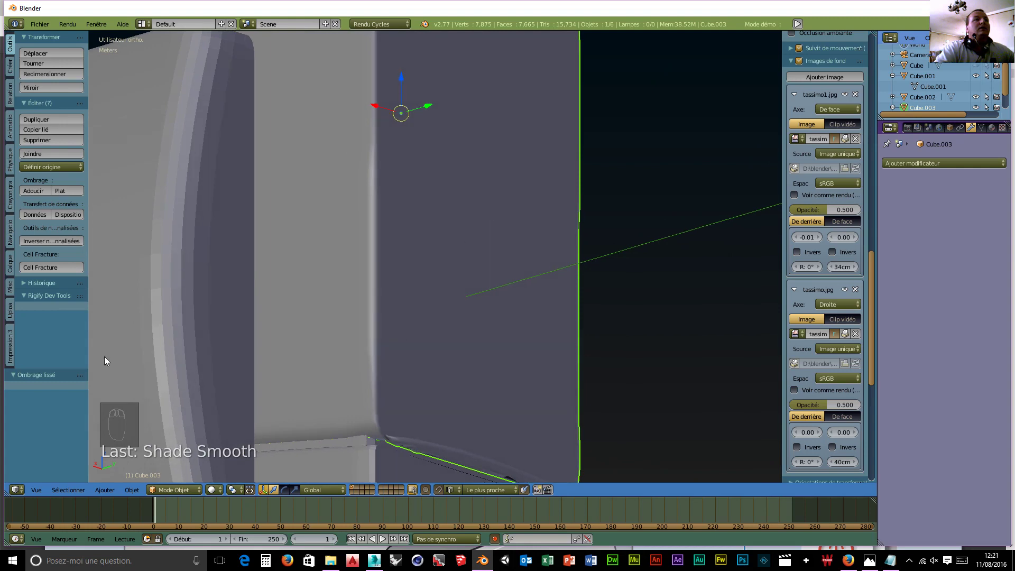
right_click(174, 311)
click(27, 191)
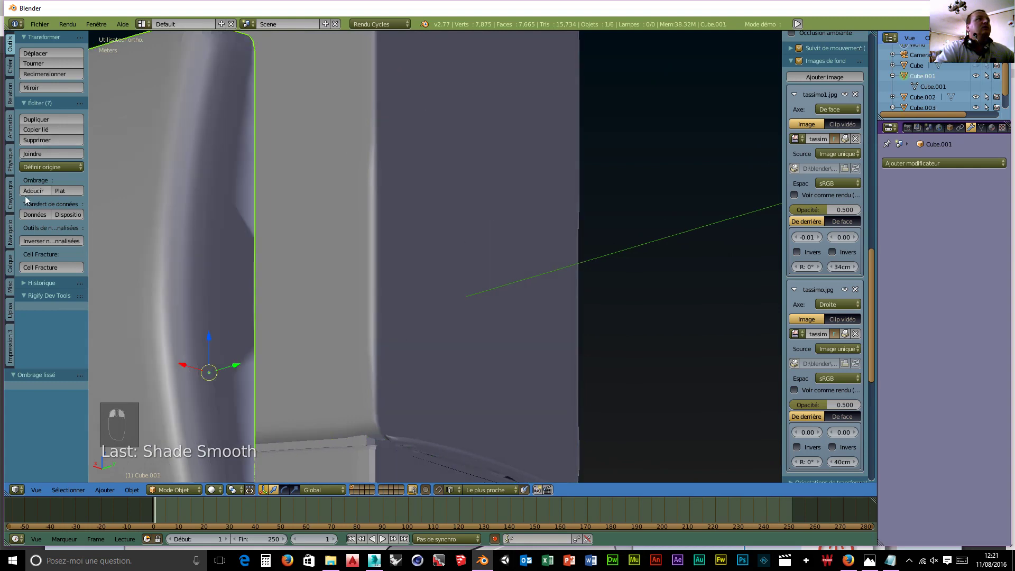
- Duplicate the separate cylinder, placing the copy 17.458 cm along Y at the machine's front, and raise it about 5.757 mm
scroll(189, 242, down, 5)
middle_drag(215, 277, 452, 331)
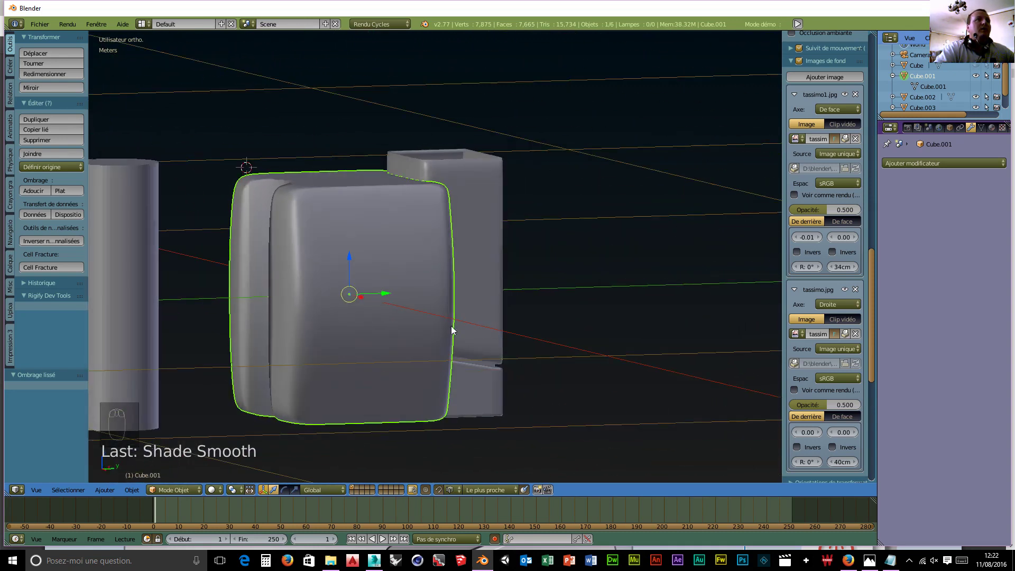
scroll(452, 331, down, 3)
right_click(281, 290)
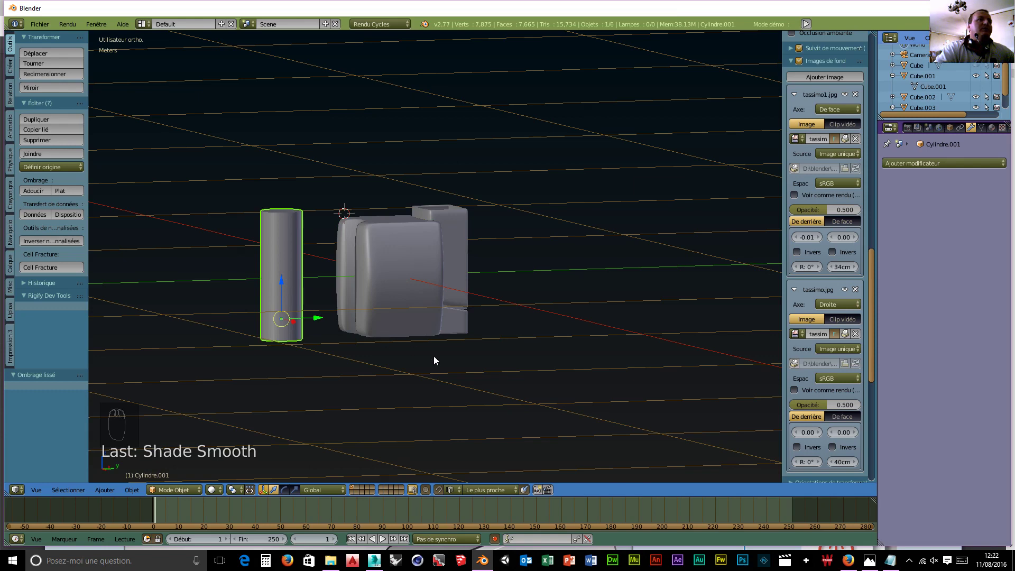
middle_drag(434, 358, 401, 353)
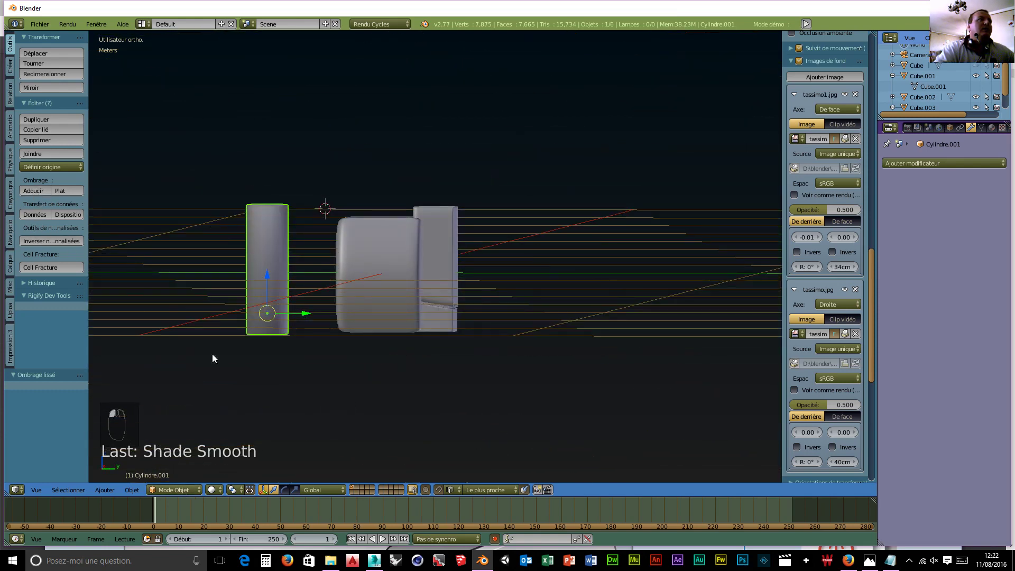
scroll(243, 376, up, 3)
shift+middle_drag(289, 382, 457, 352)
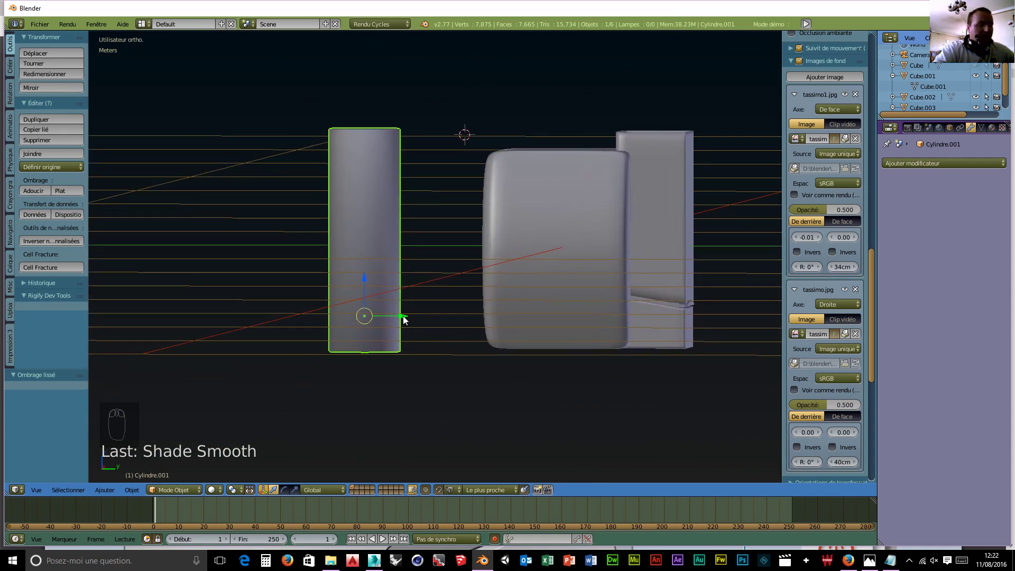
key(KP_3)
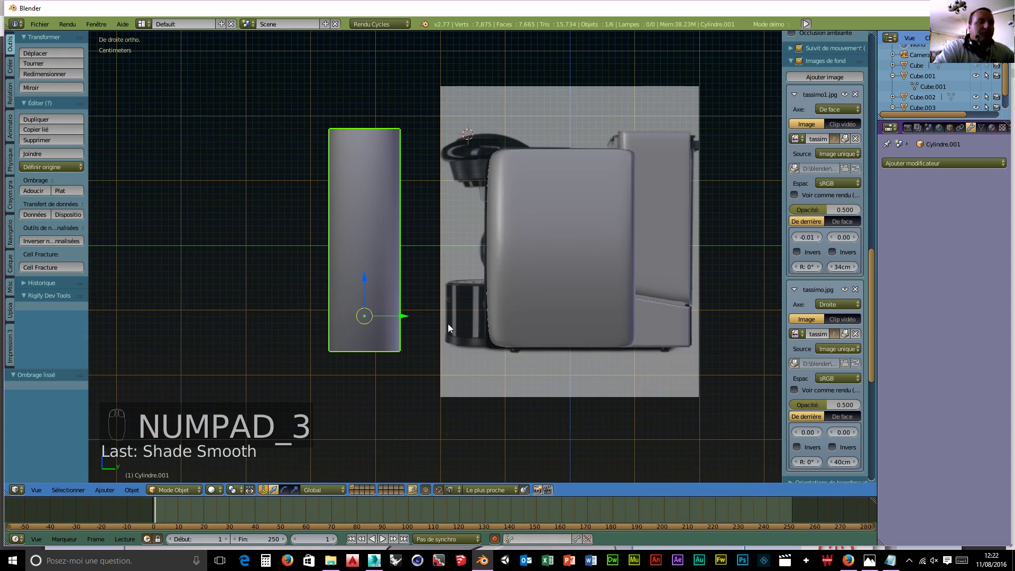
key(shift+d)
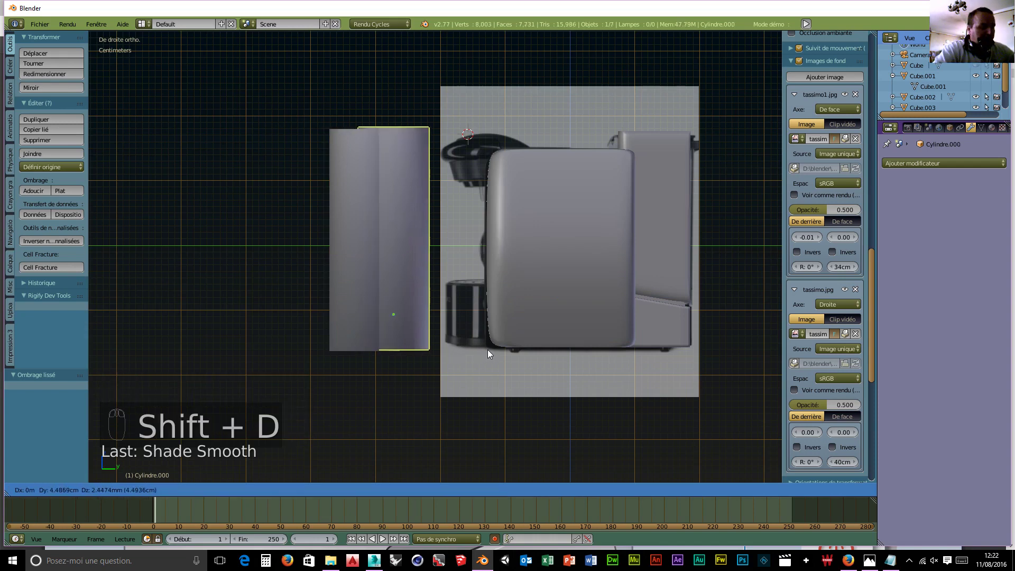
key(y)
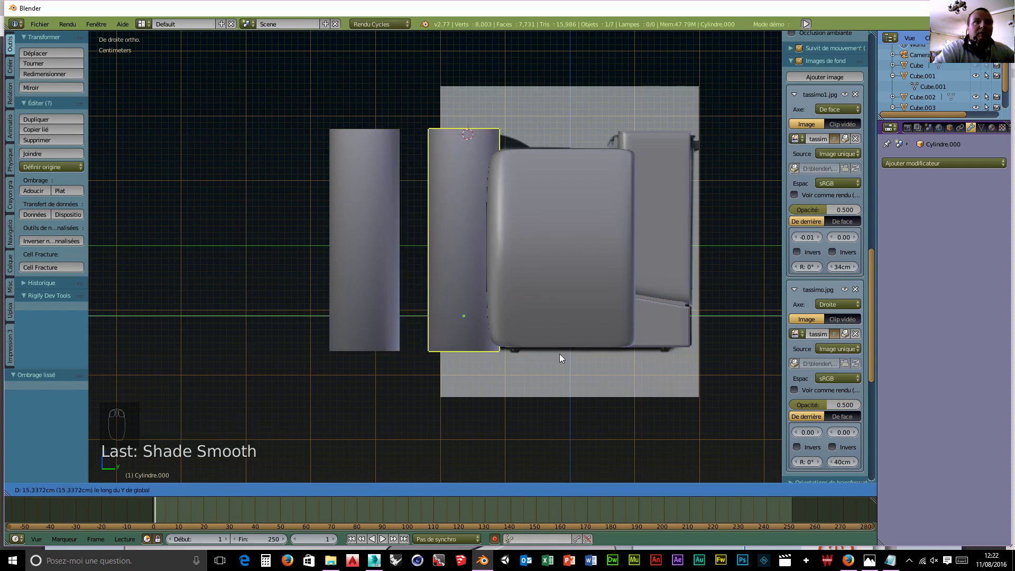
click(573, 355)
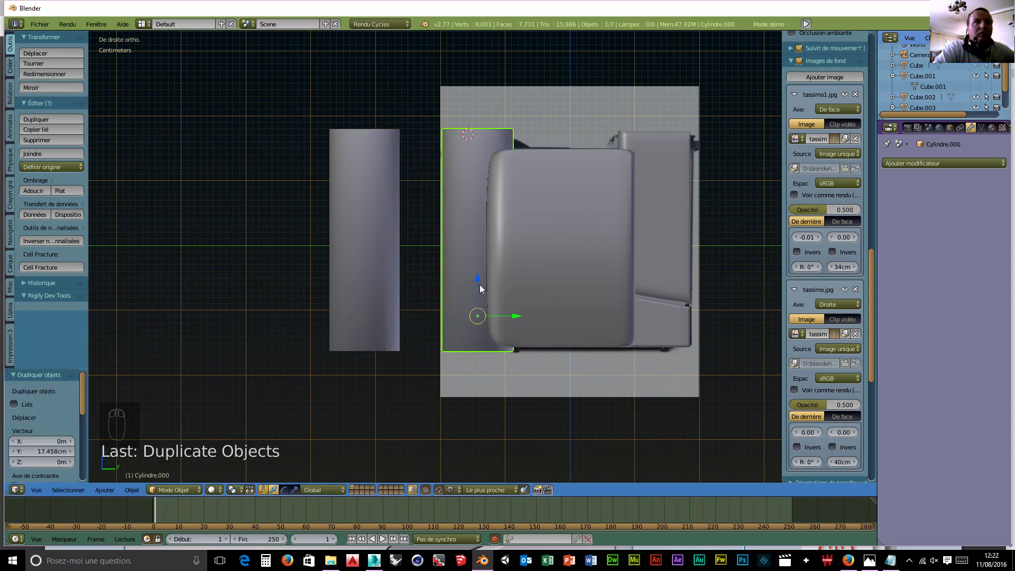
key(g)
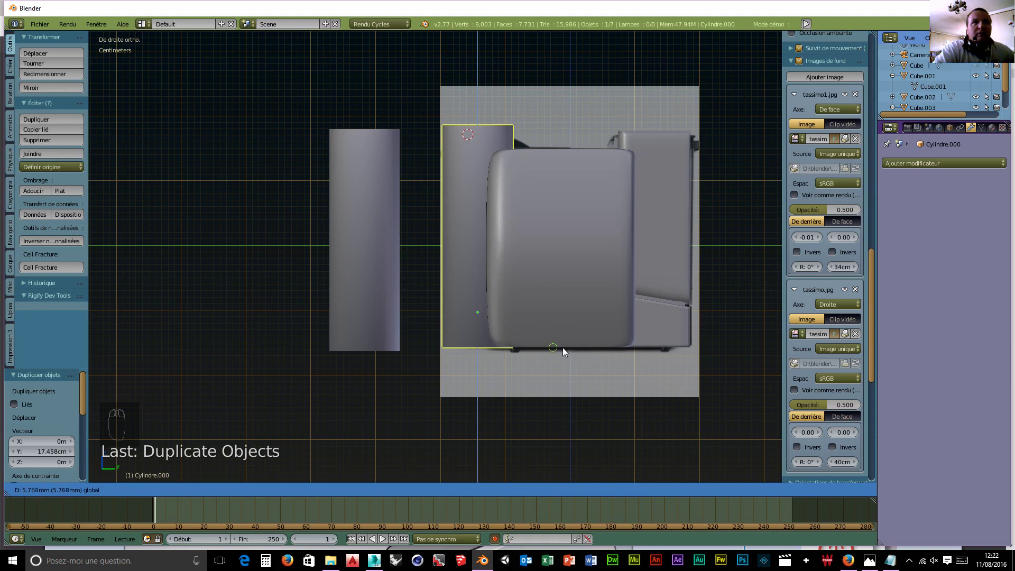
click(566, 350)
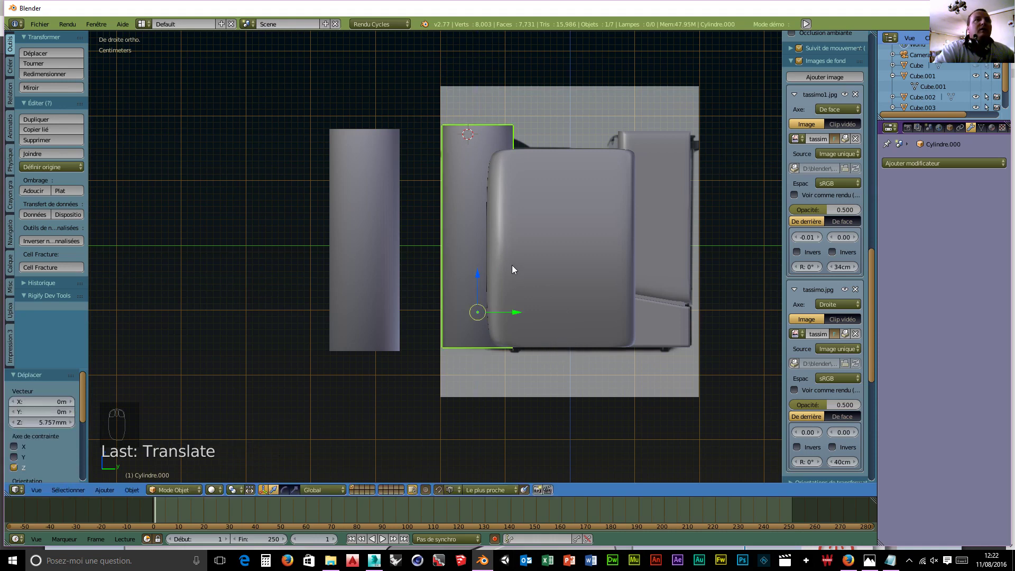
- Switch the cylinder copy to Edit Mode with vertex selection, and set the viewport shading to wireframe
click(164, 490)
click(185, 461)
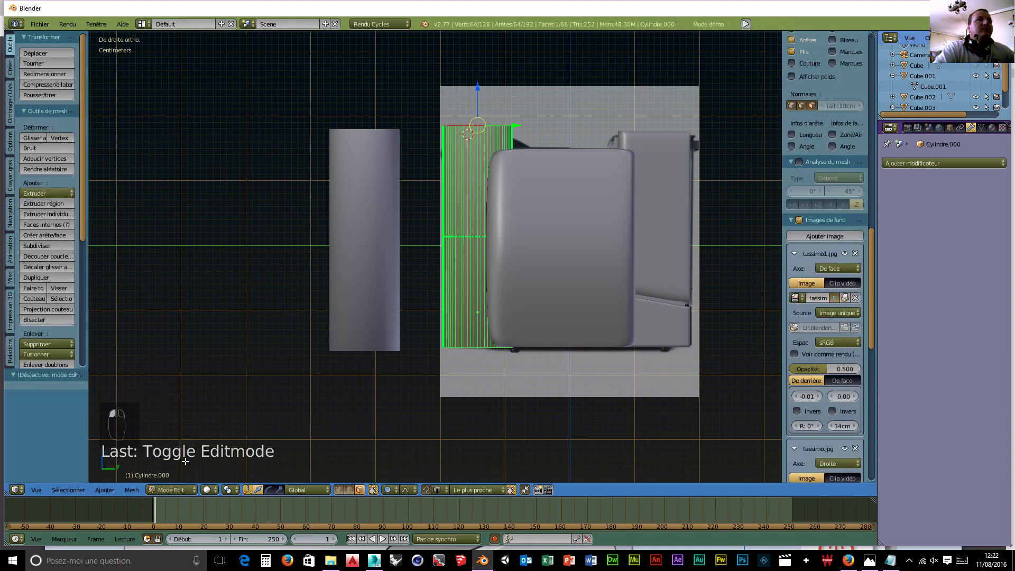
key(a)
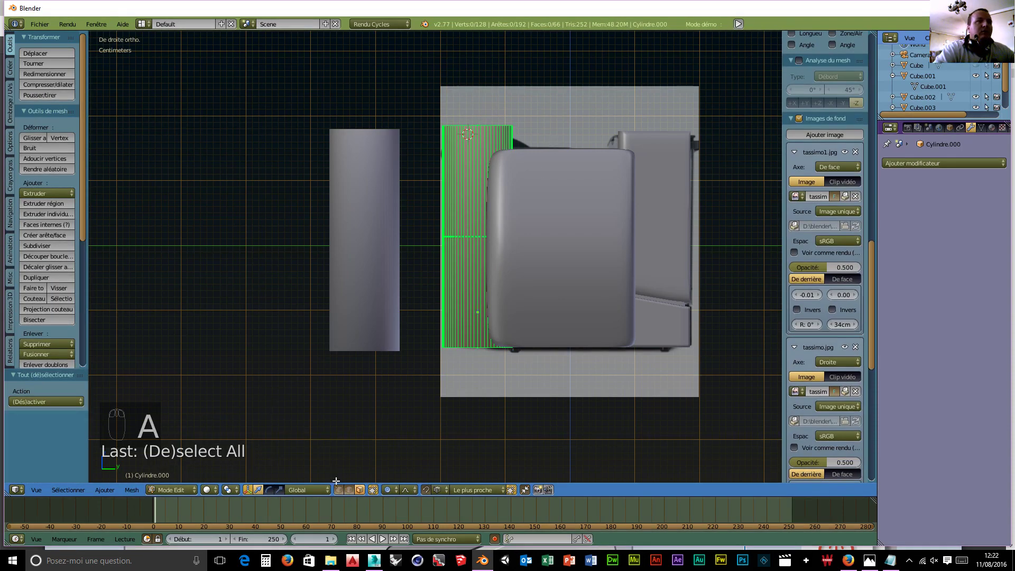
click(338, 490)
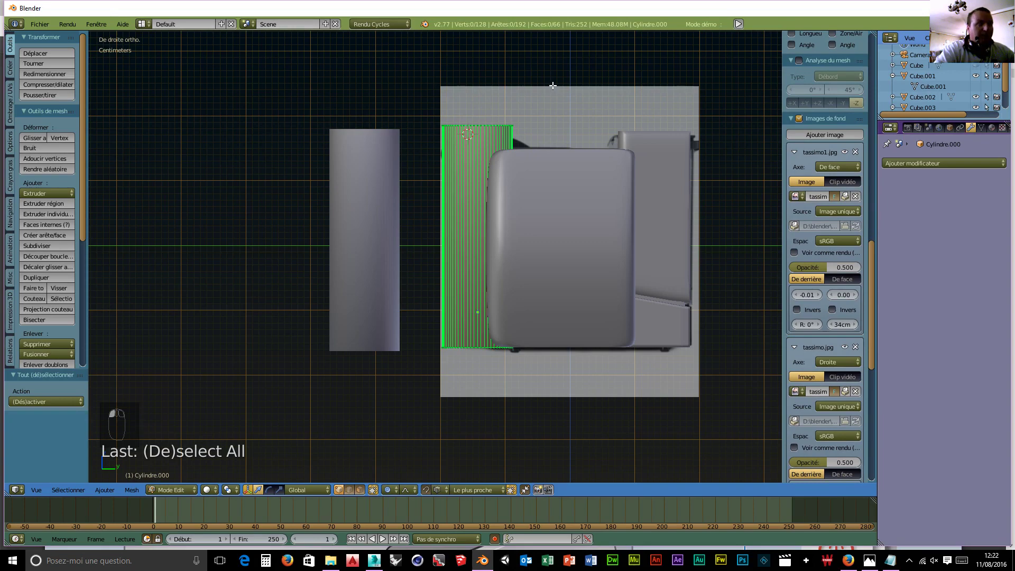
key(b)
drag(516, 85, 400, 143)
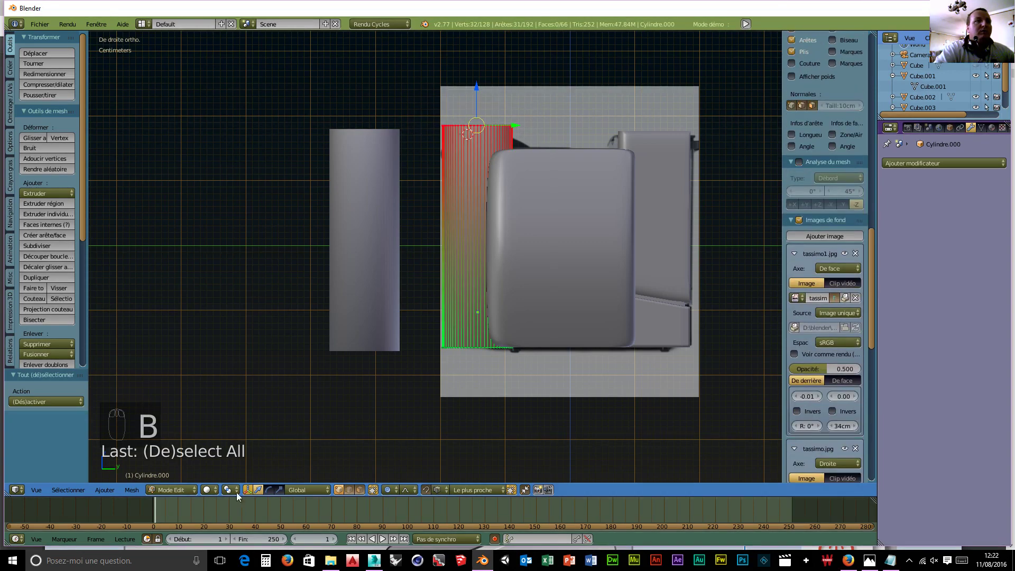
click(213, 490)
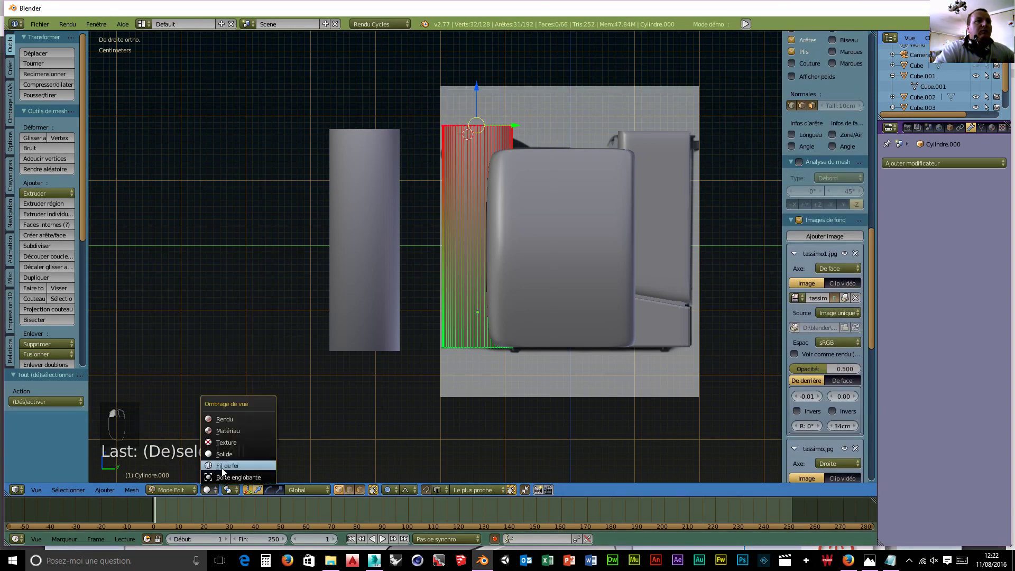
click(222, 466)
- Select the copy's whole top ring of vertices and lower it about 32.795 cm in Z to form a flat disc
key(b)
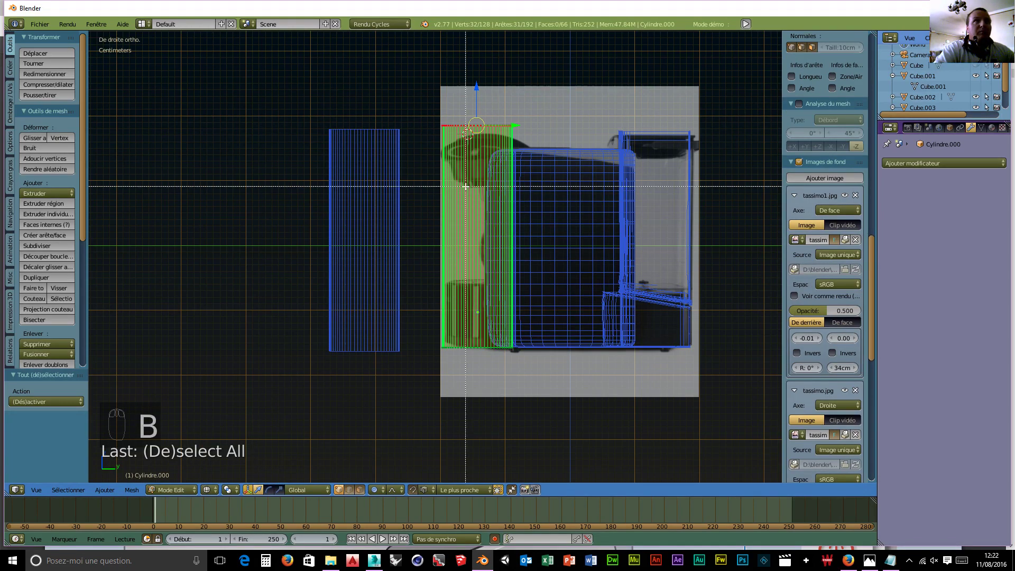
drag(535, 102, 418, 147)
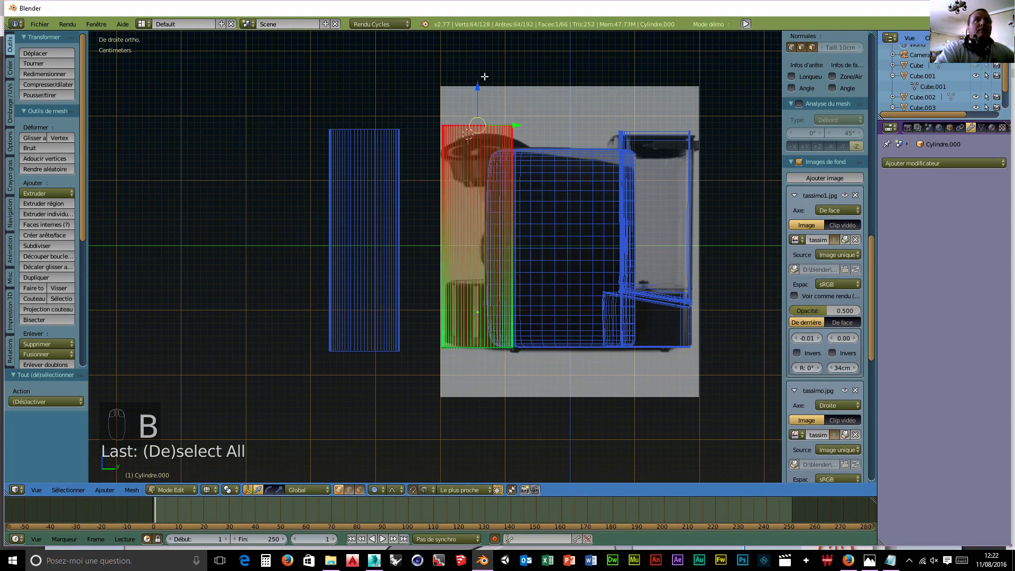
key(g)
key(z)
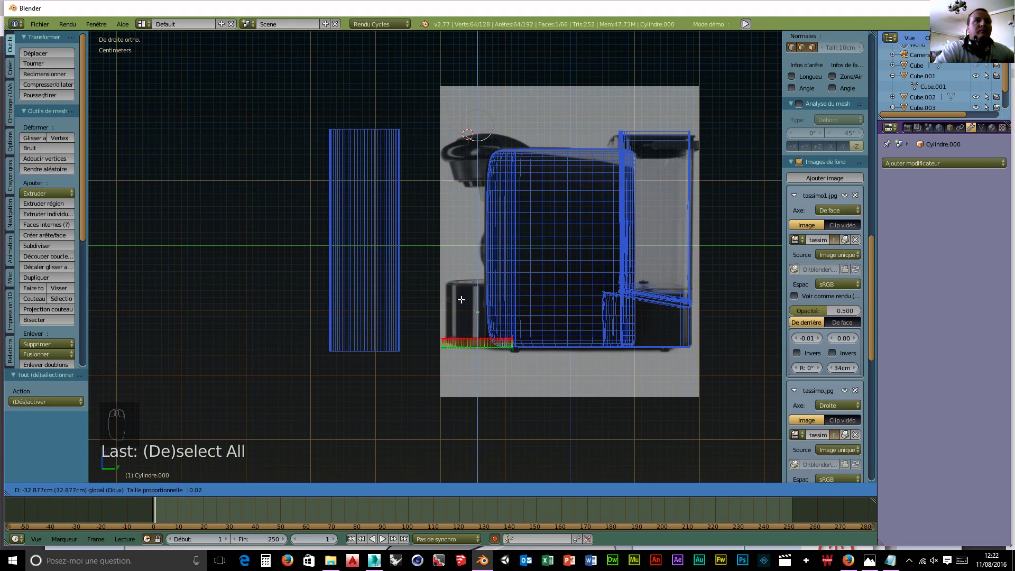
click(462, 300)
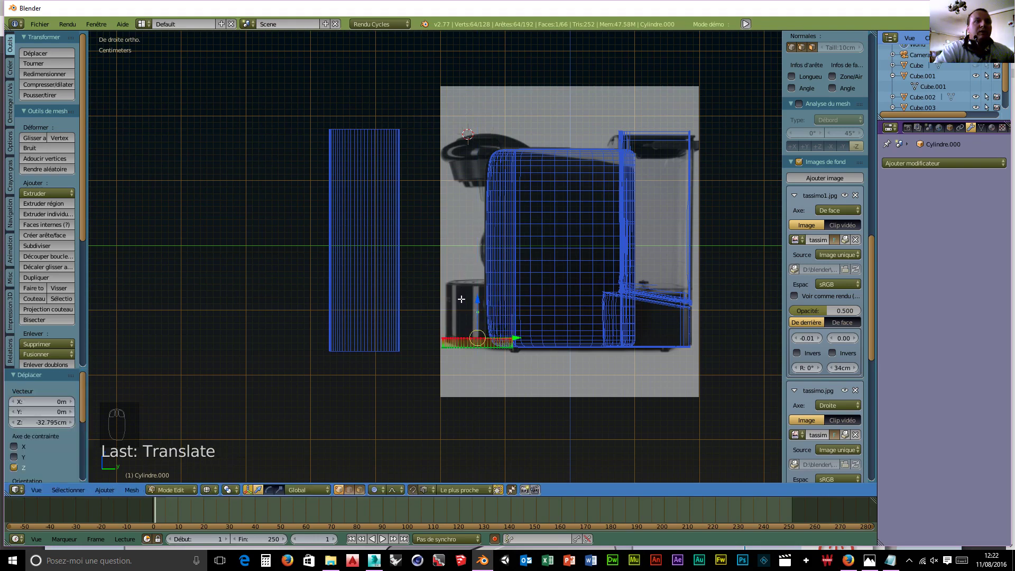
- Select the disc's entire mesh and shift it about 4.895 mm along Y to align with the reference base
key(a)
key(a)
key(a)
key(g)
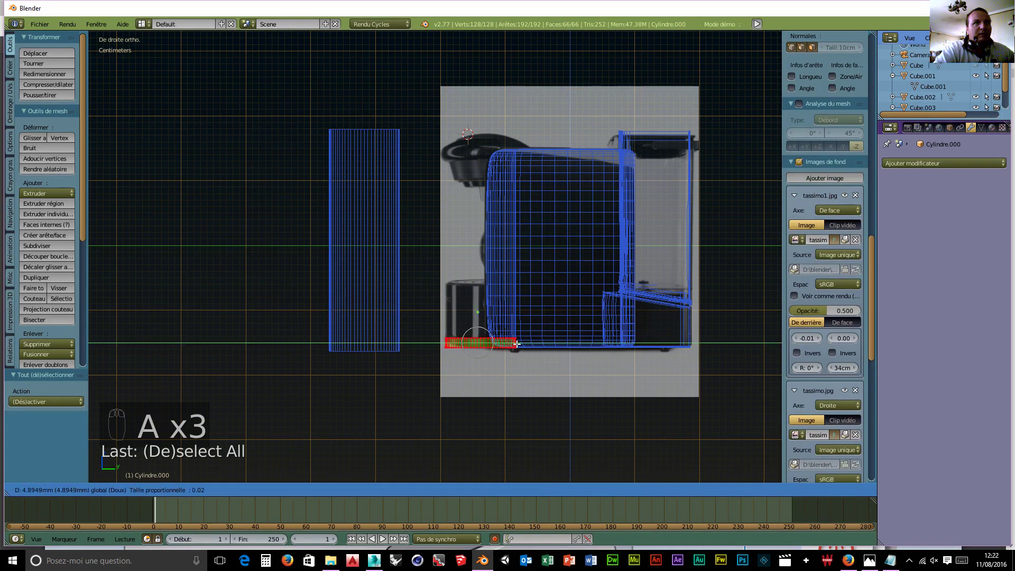
click(517, 344)
- Check the disc against the front and right reference images, and return it to Object Mode
middle_drag(497, 392, 502, 398)
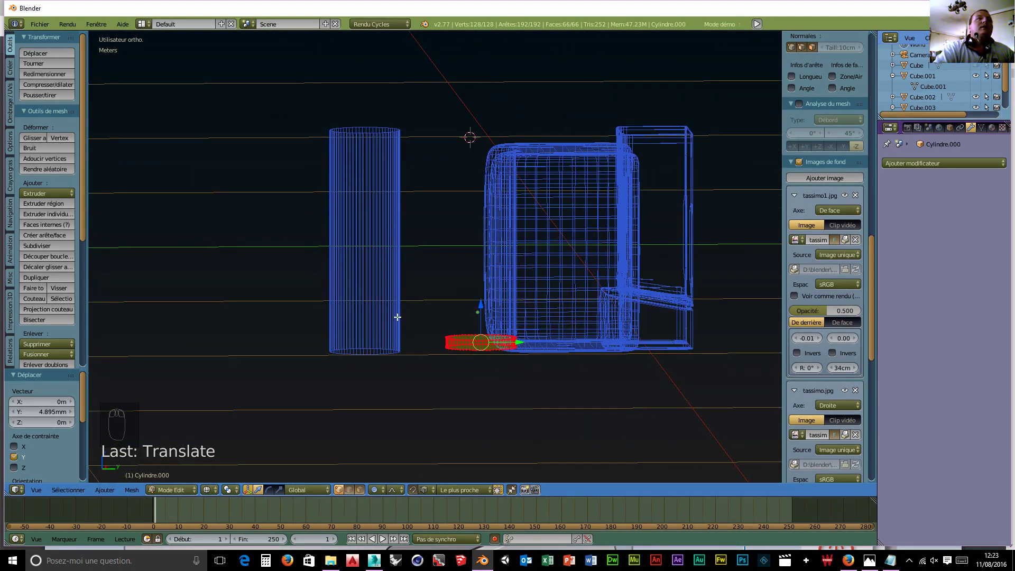
key(KP_1)
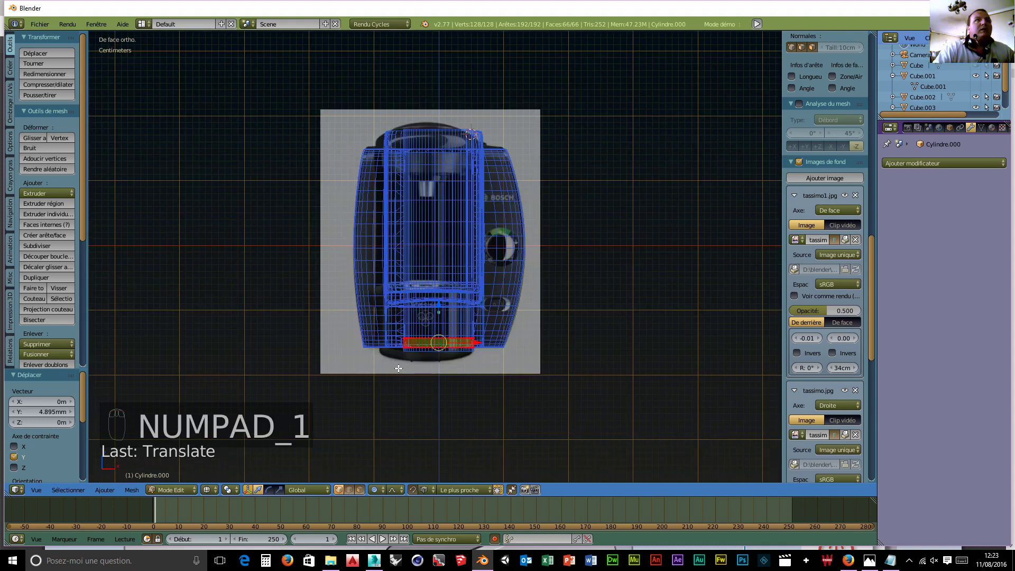
key(KP_3)
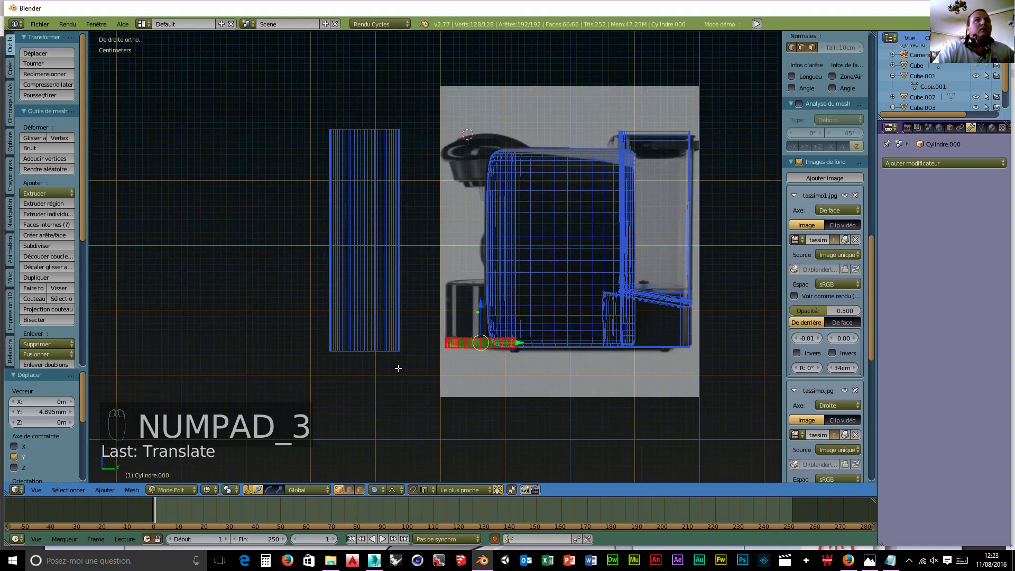
mouse_move(473, 344)
middle_down()
mouse_move(501, 469)
mouse_move(515, 468)
mouse_move(478, 350)
middle_up()
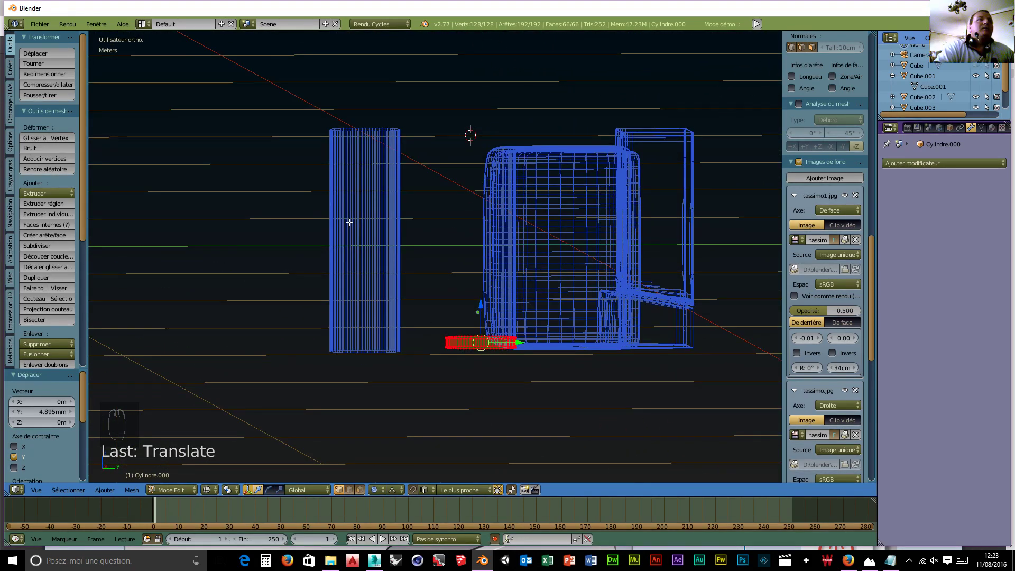
click(172, 490)
click(178, 471)
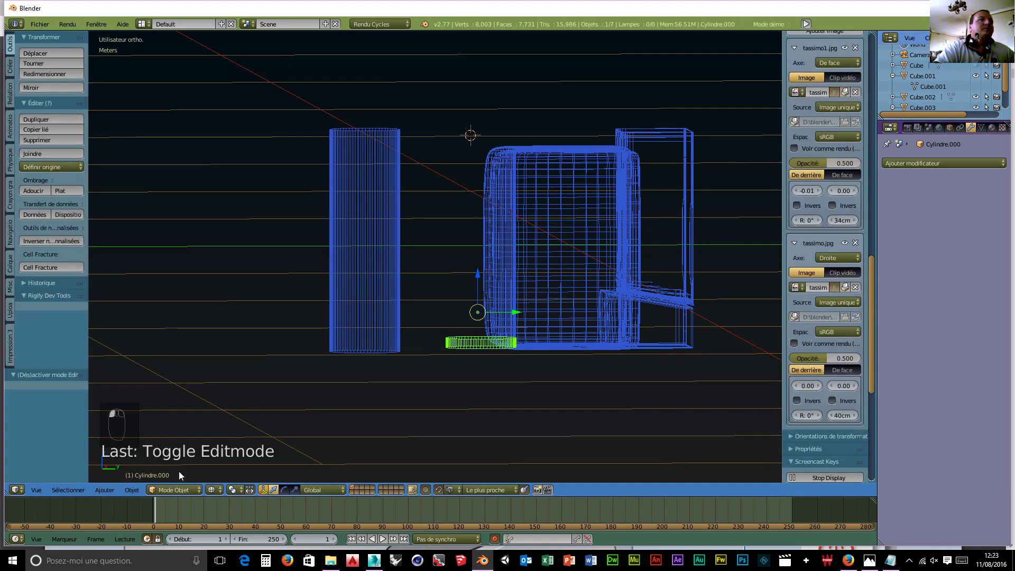
- Add a torus mesh and scale it uniformly to about 0.126
scroll(233, 335, down, 2)
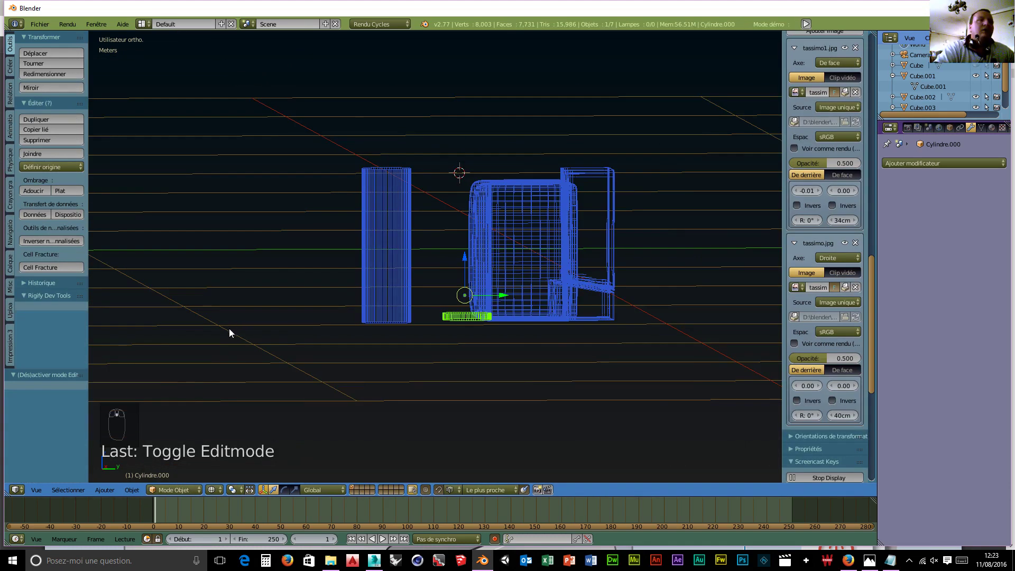
key(shift+a)
mouse_move(230, 329)
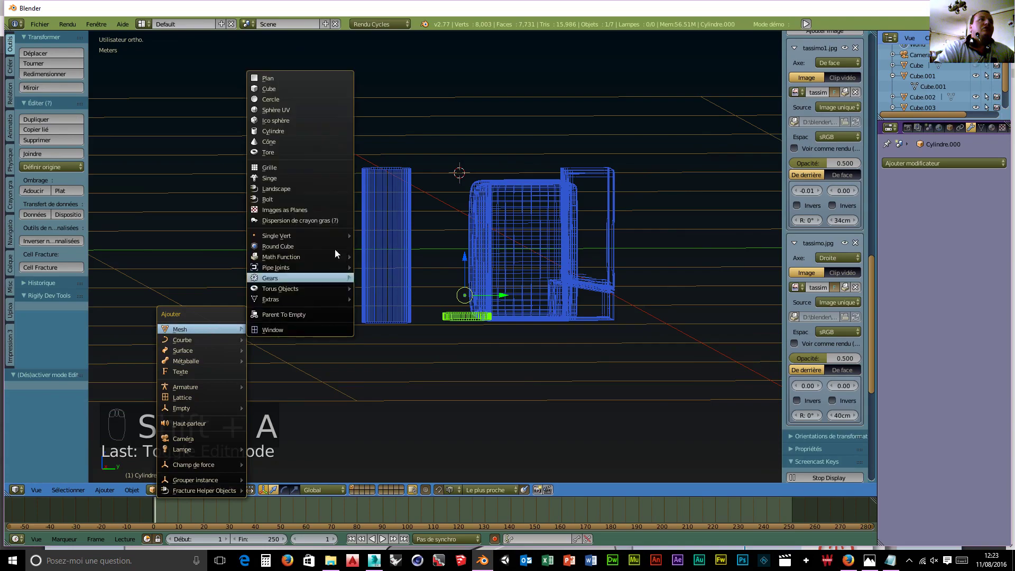
click(287, 152)
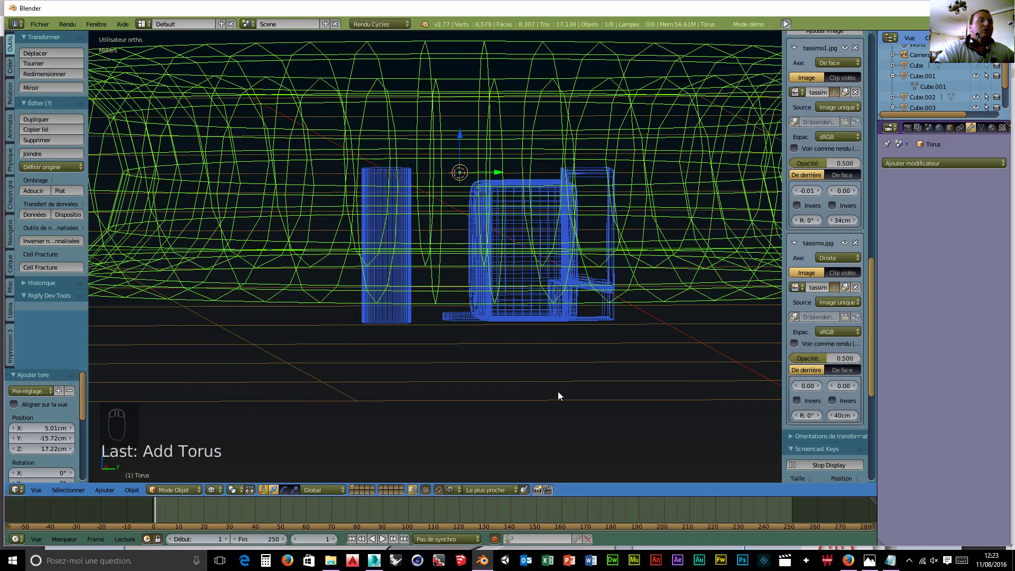
key(s)
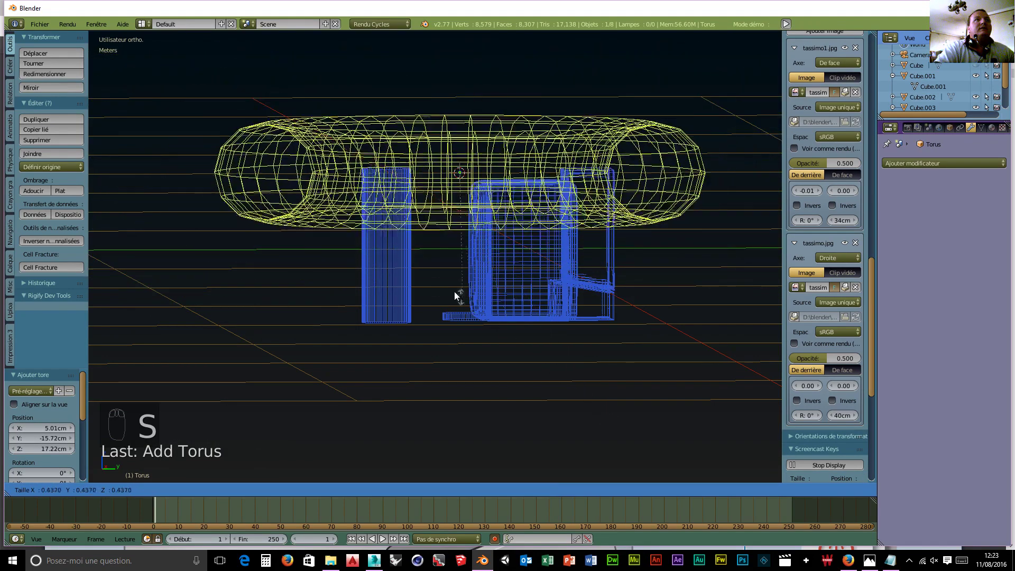
click(450, 208)
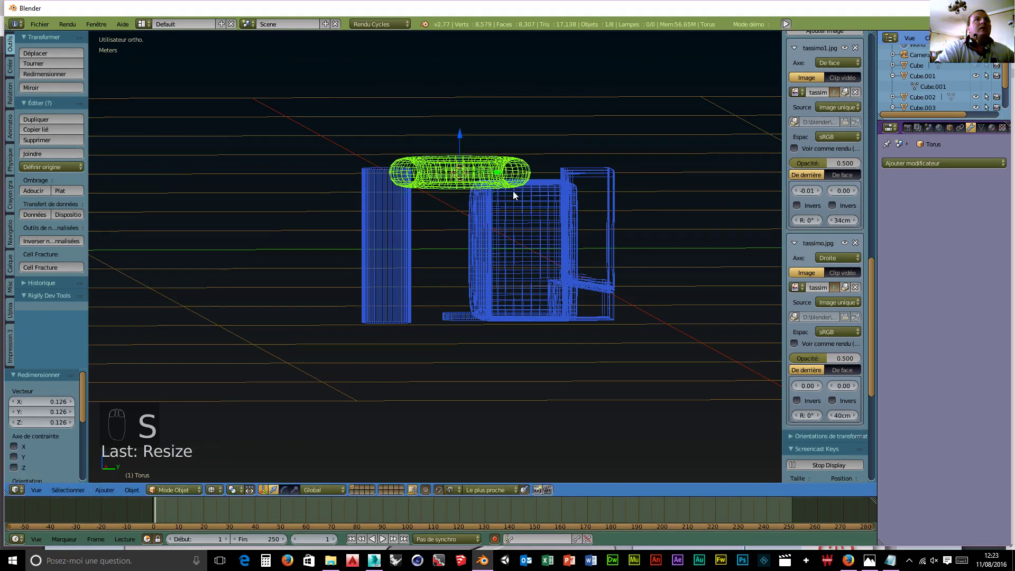
- Move the torus about -15.803 cm along Y, over the top of the separate tall cylinder
key(g)
key(y)
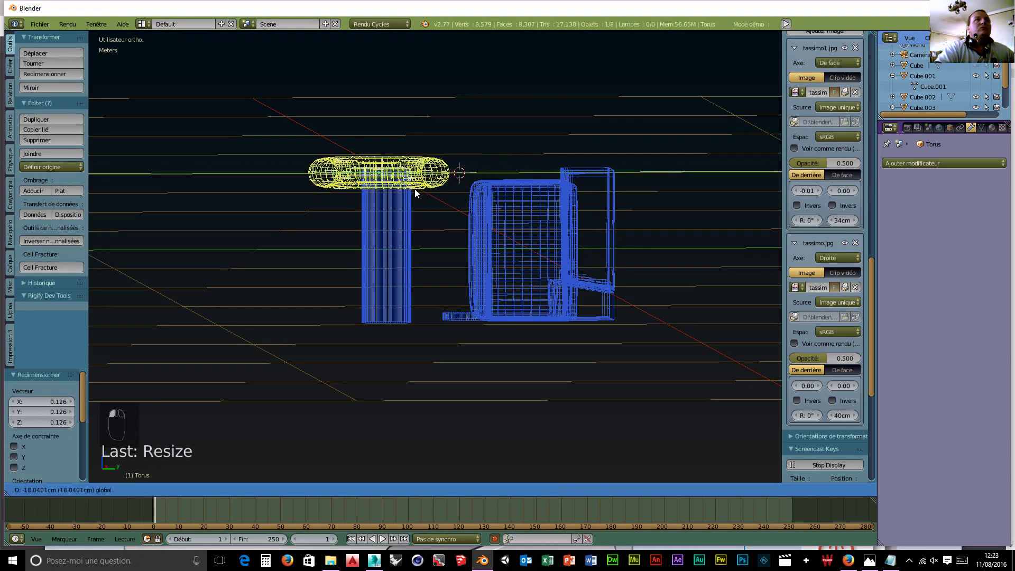
click(425, 194)
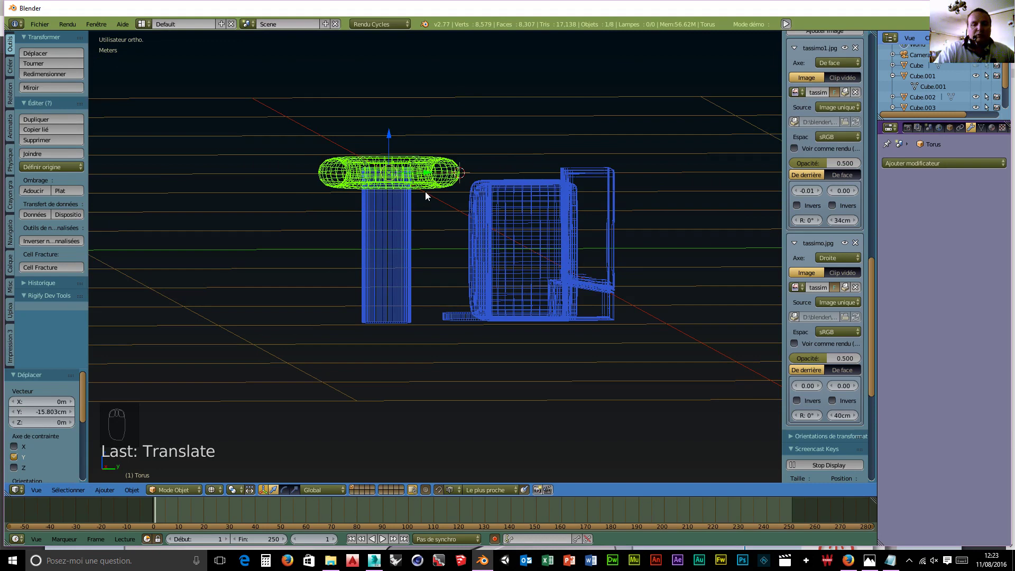
- Try to centre the torus around the free-standing cylinder in the top view
key(KP_7)
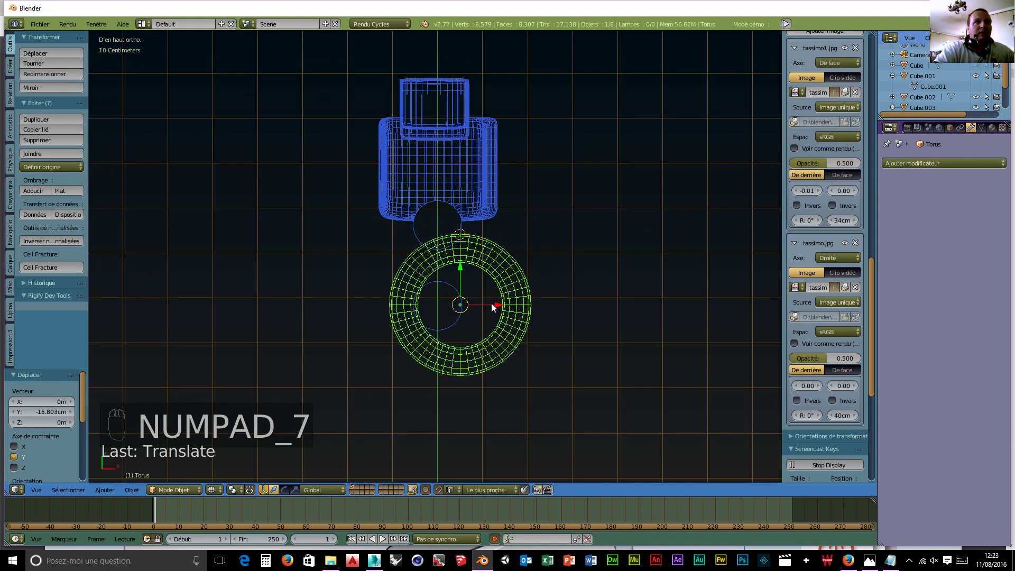
drag(499, 305, 476, 306)
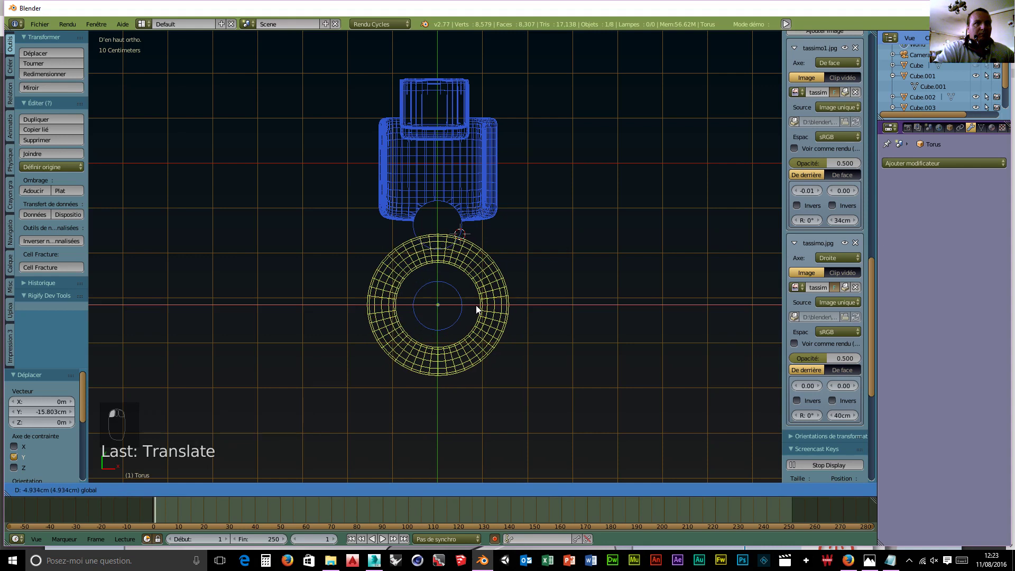
drag(438, 265, 437, 268)
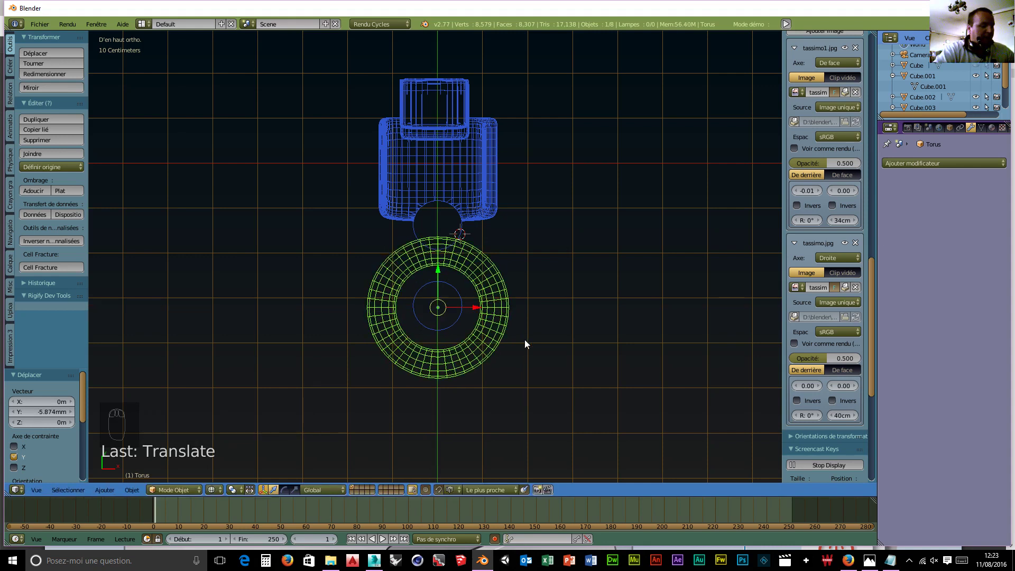
key(ctrl+z)
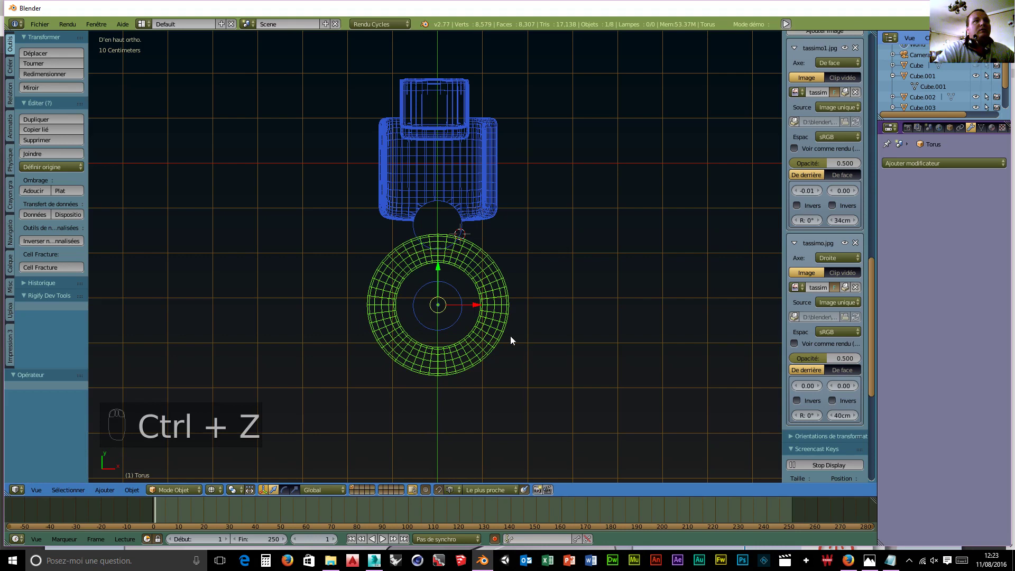
- Delete the torus and snap the 3D cursor to the free-standing cylinder in front of the machine
key(x)
click(479, 335)
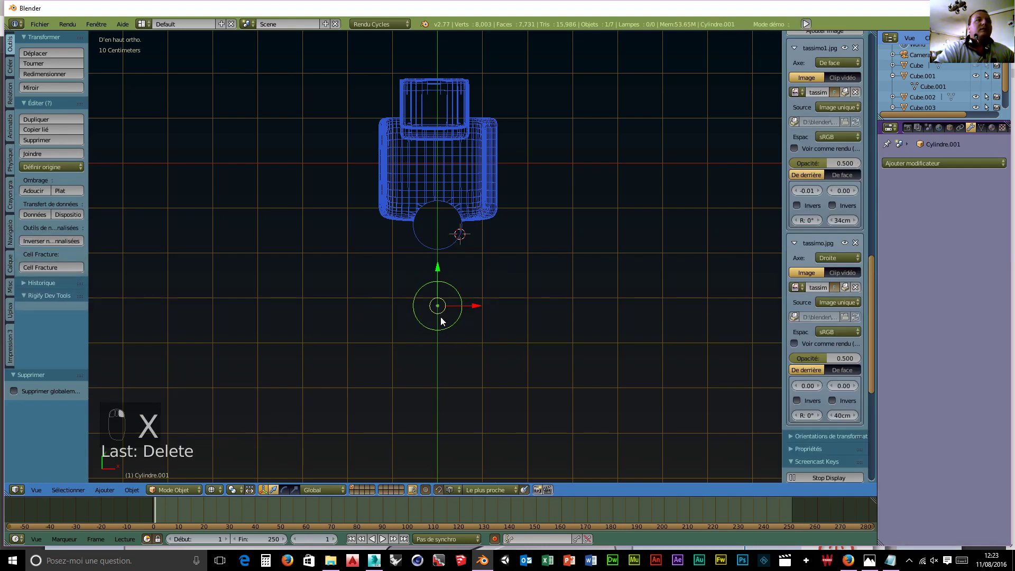
click(127, 489)
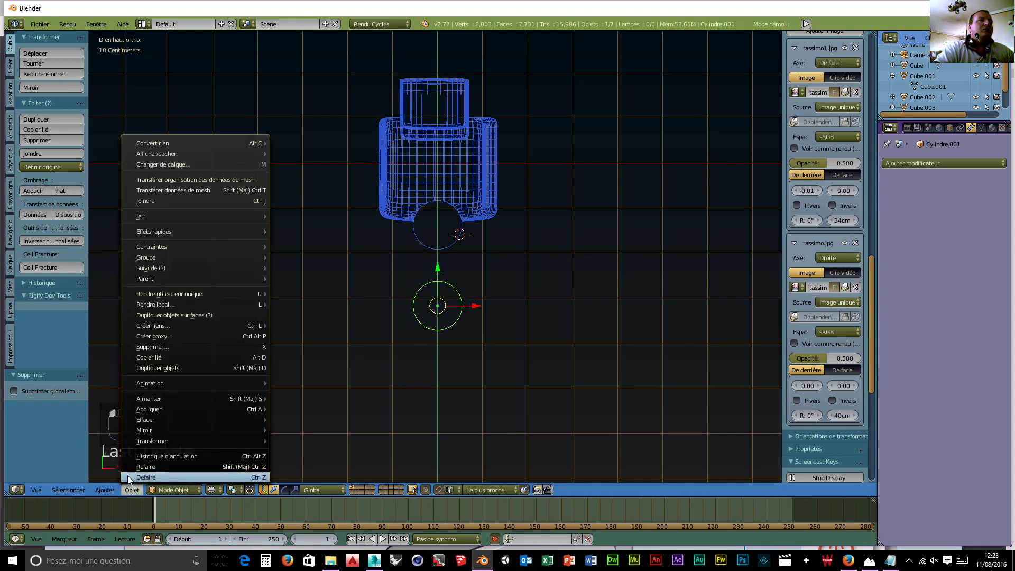
mouse_move(168, 399)
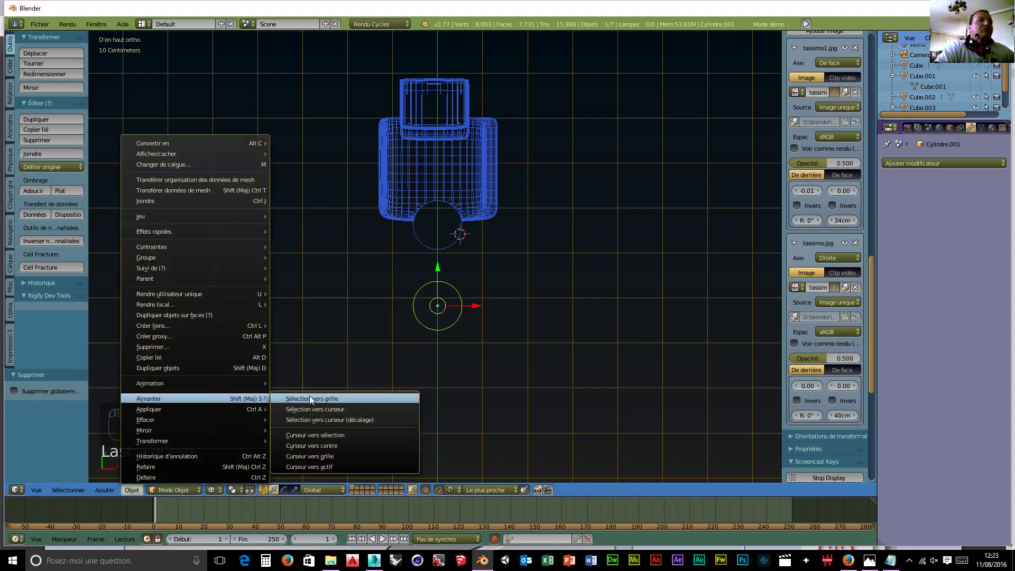
click(324, 436)
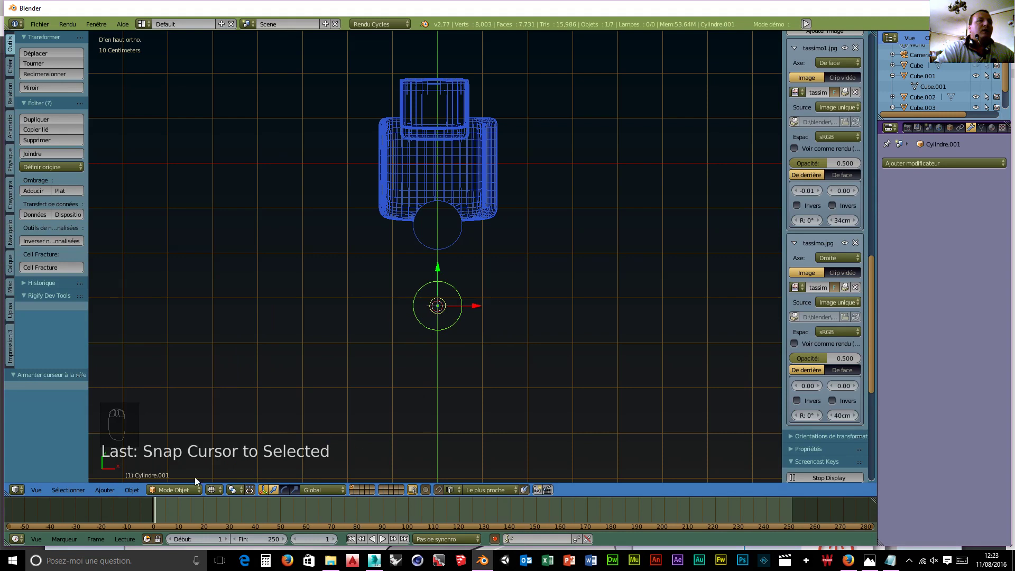
- Add a torus mesh at the 3D cursor and scale it uniformly to about 0.071
key(shift+a)
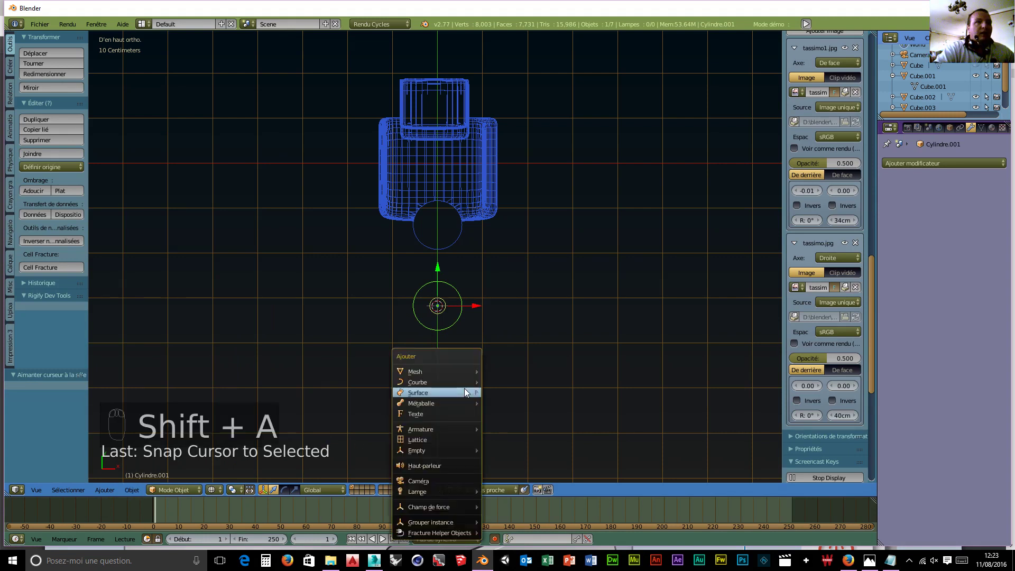
mouse_move(463, 373)
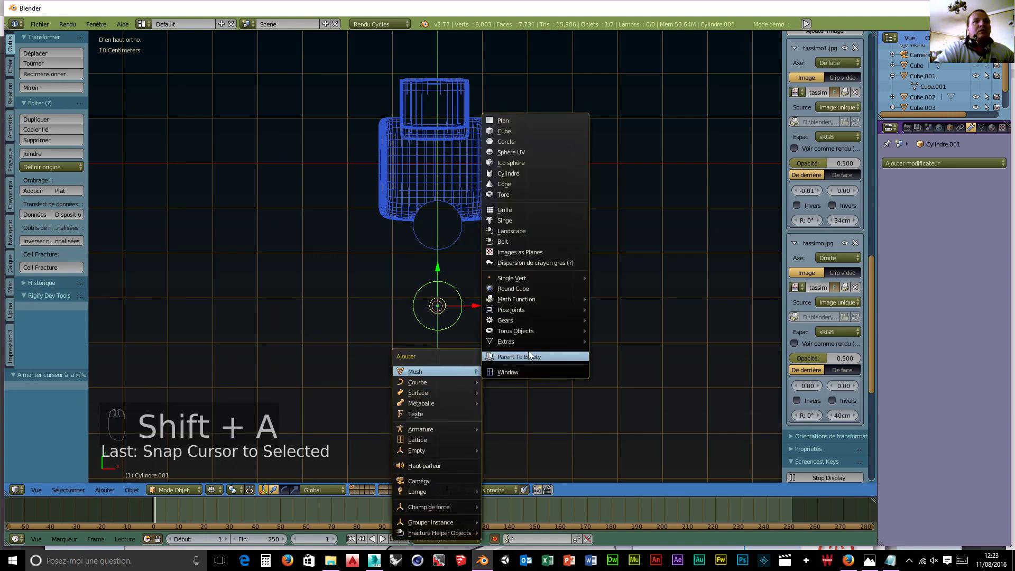
click(530, 195)
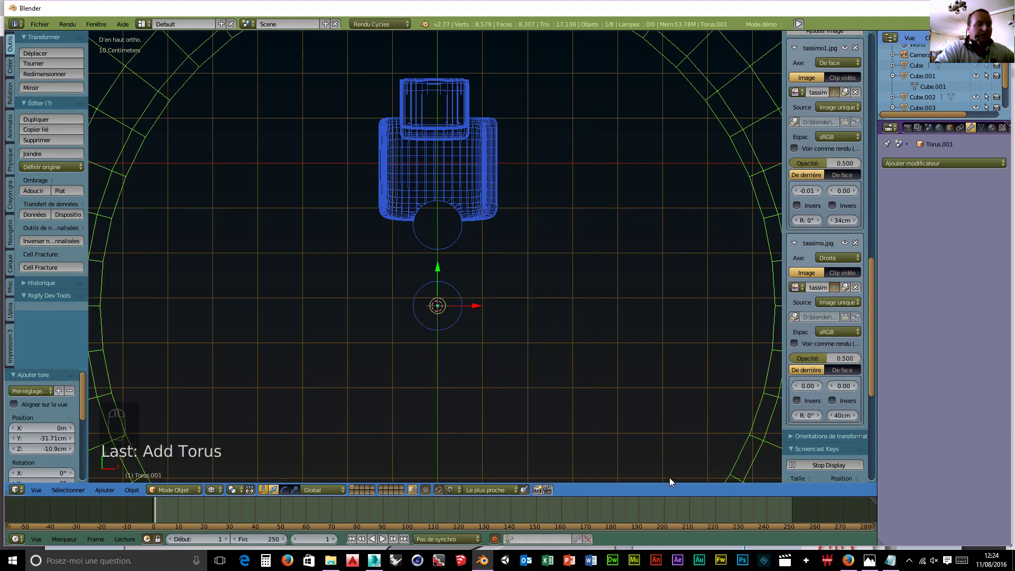
key(s)
key(s)
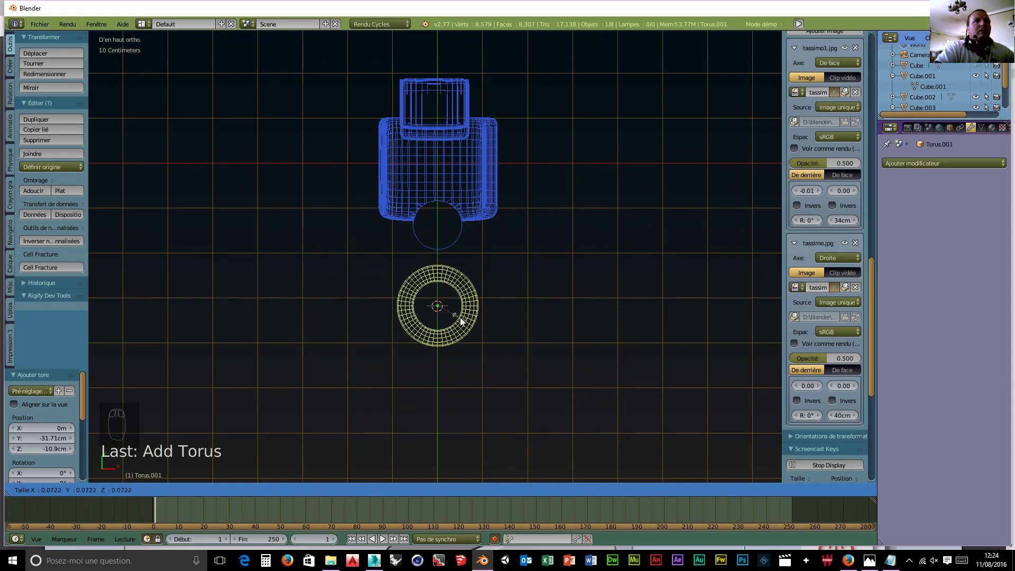
click(464, 321)
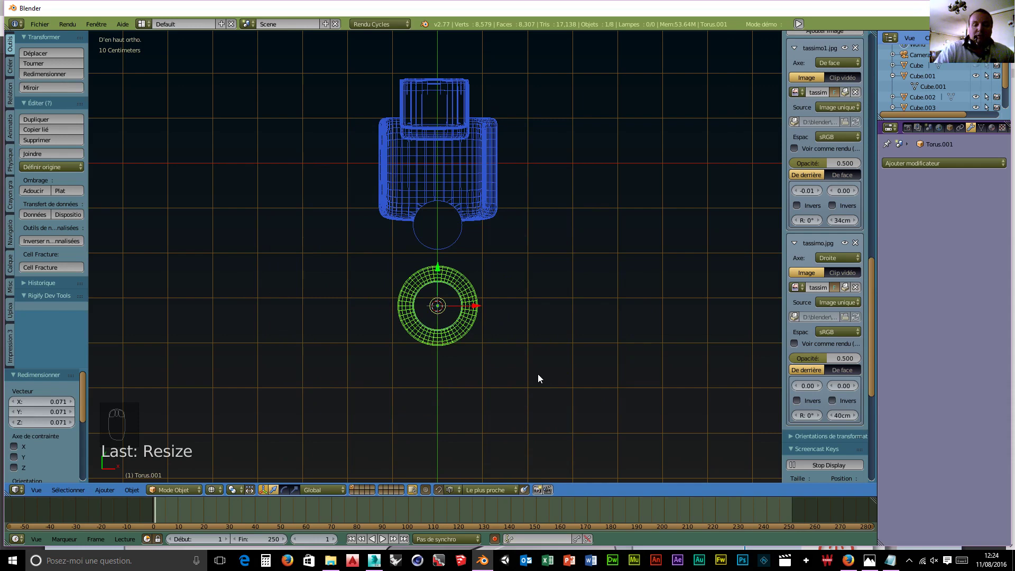
- In the right side view, raise the torus to the coffee machine's head and shift it about 20.4 cm along Y
key(KP_3)
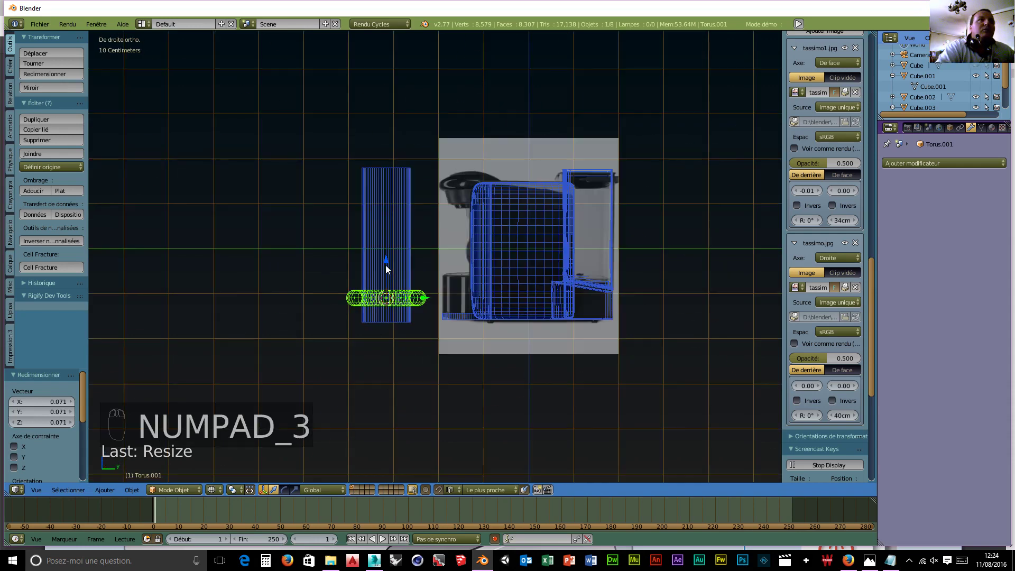
drag(385, 266, 513, 193)
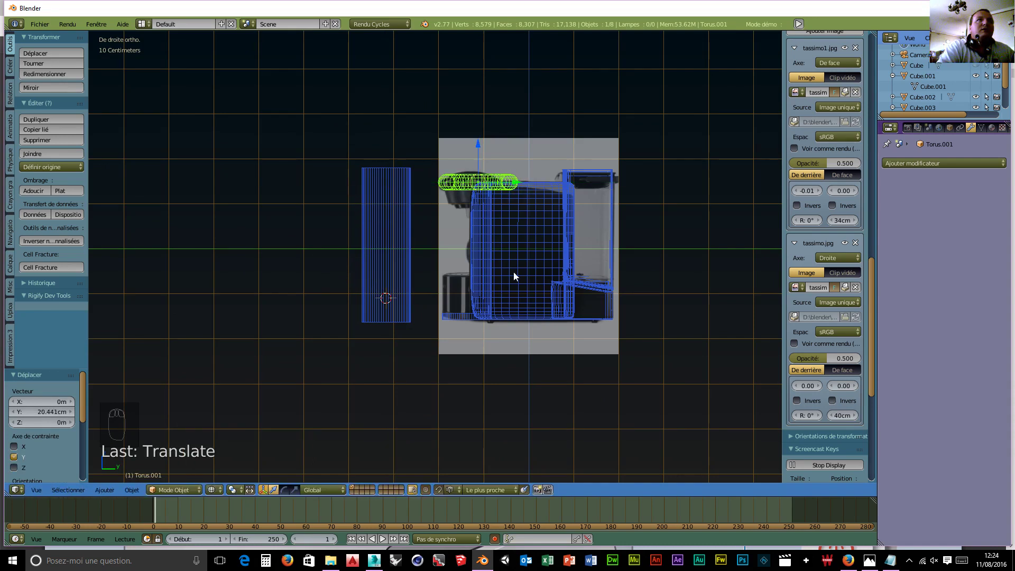
scroll(516, 265, up, 5)
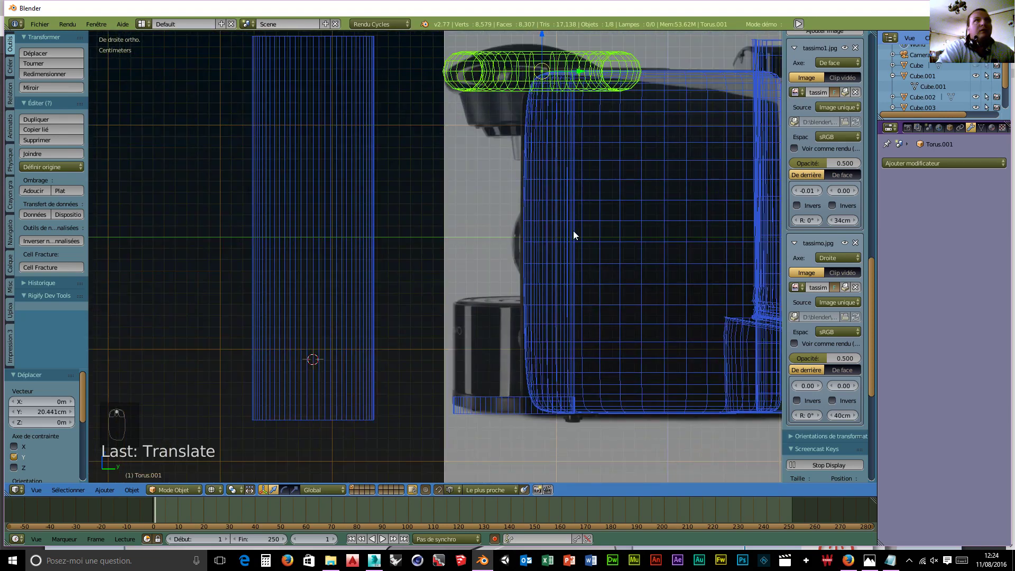
shift+scroll(573, 230, up, 1)
shift+scroll(592, 159, up, 5)
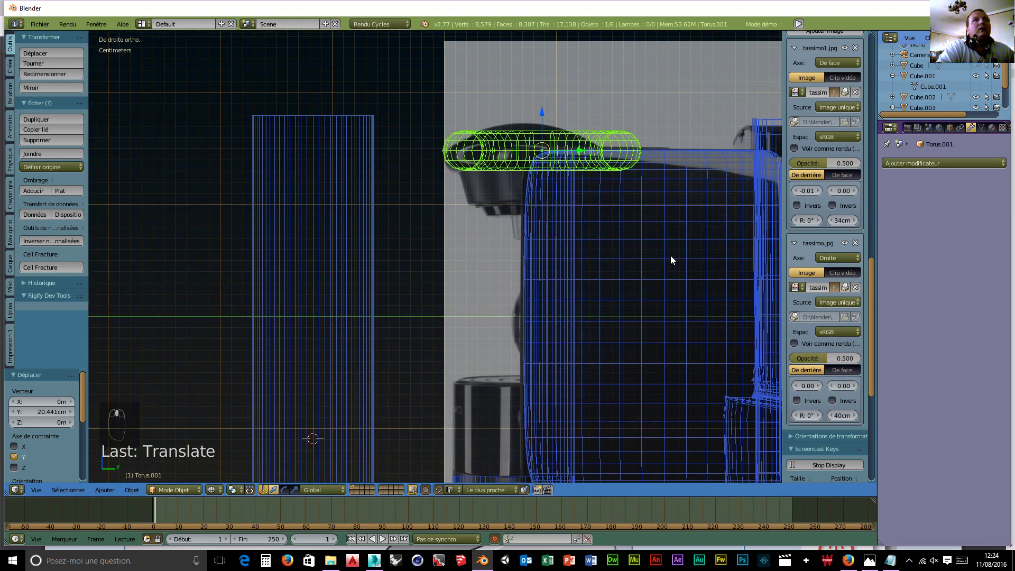
shift+middle_drag(670, 257, 540, 385)
scroll(593, 364, up, 5)
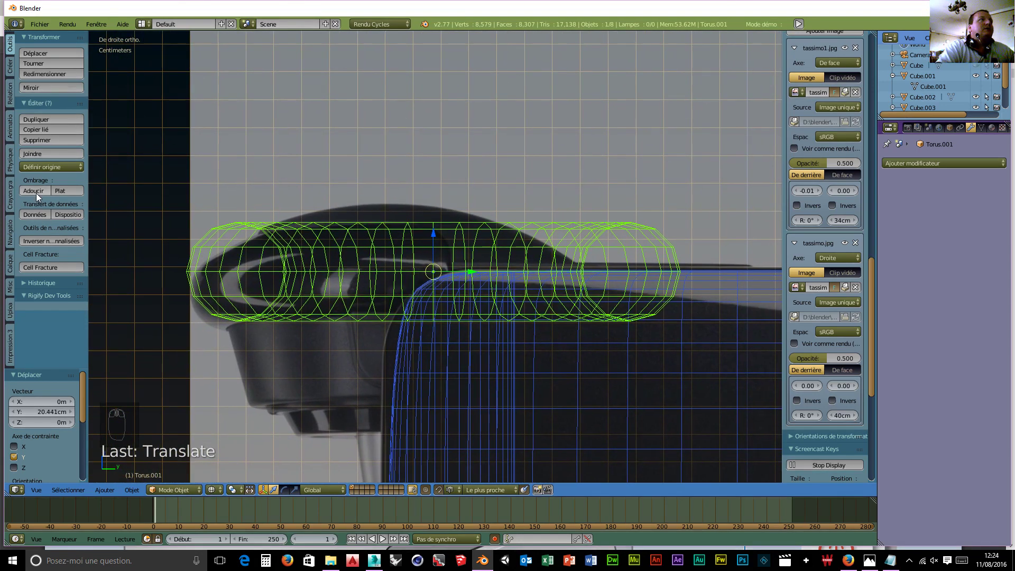
- Bend the torus in Edit Mode by raising its middle vertices about 1.44 cm along Z with wide-radius proportional editing
click(907, 162)
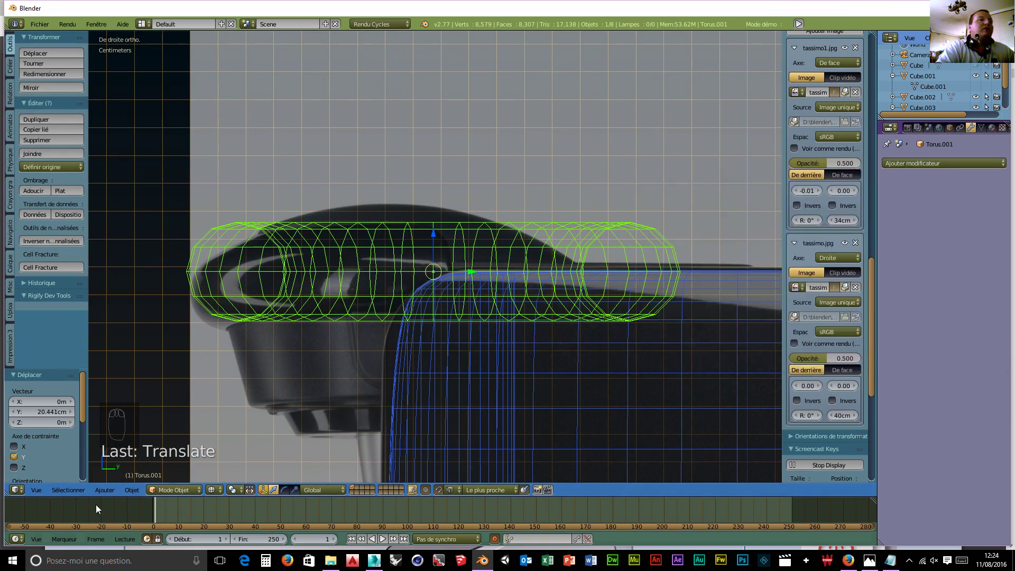
click(161, 488)
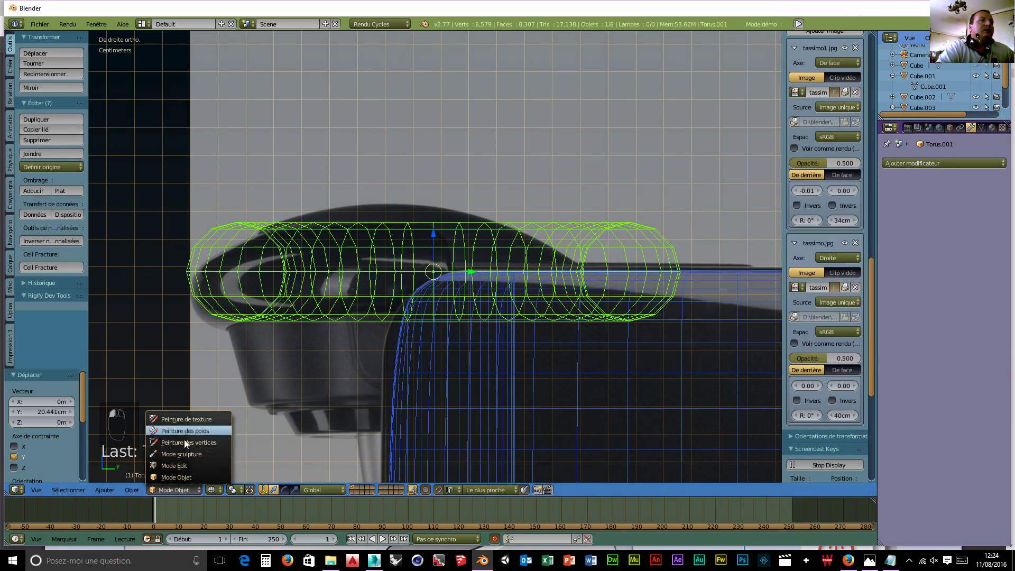
click(186, 468)
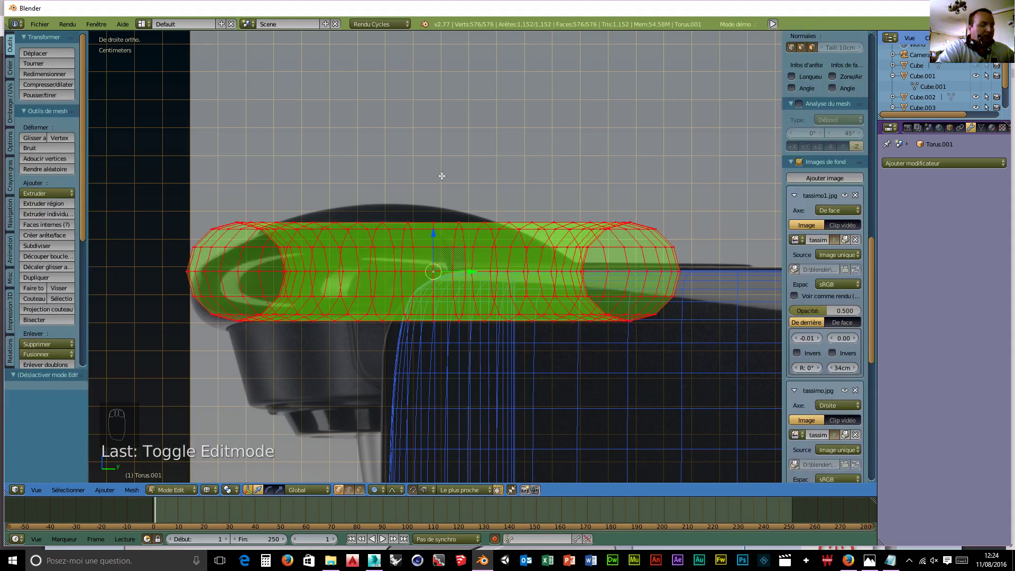
key(a)
key(b)
drag(425, 159, 444, 369)
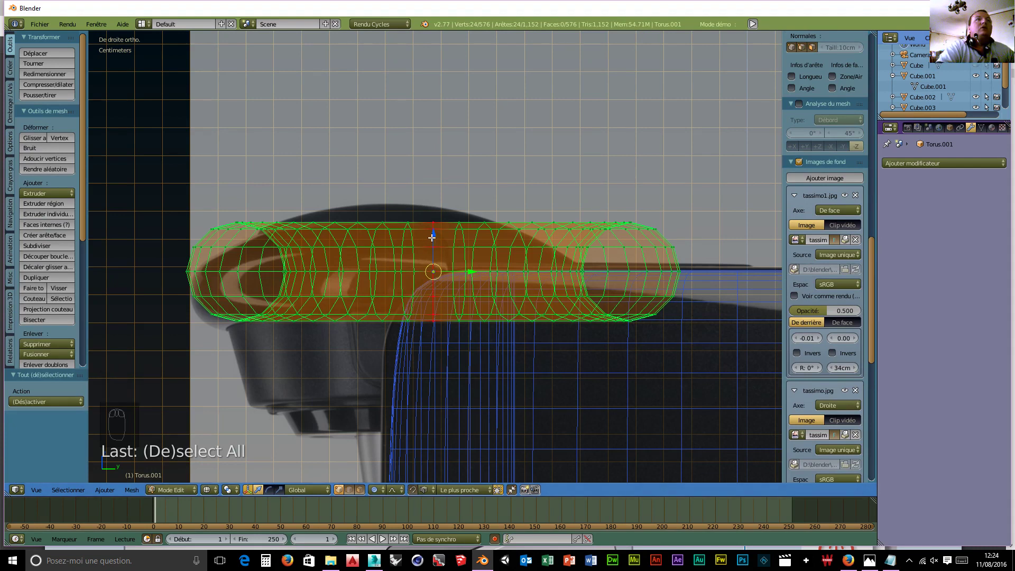
drag(432, 238, 433, 195)
scroll(433, 227, down, 7)
scroll(433, 227, down, 3)
scroll(434, 217, down, 1)
scroll(433, 211, down, 1)
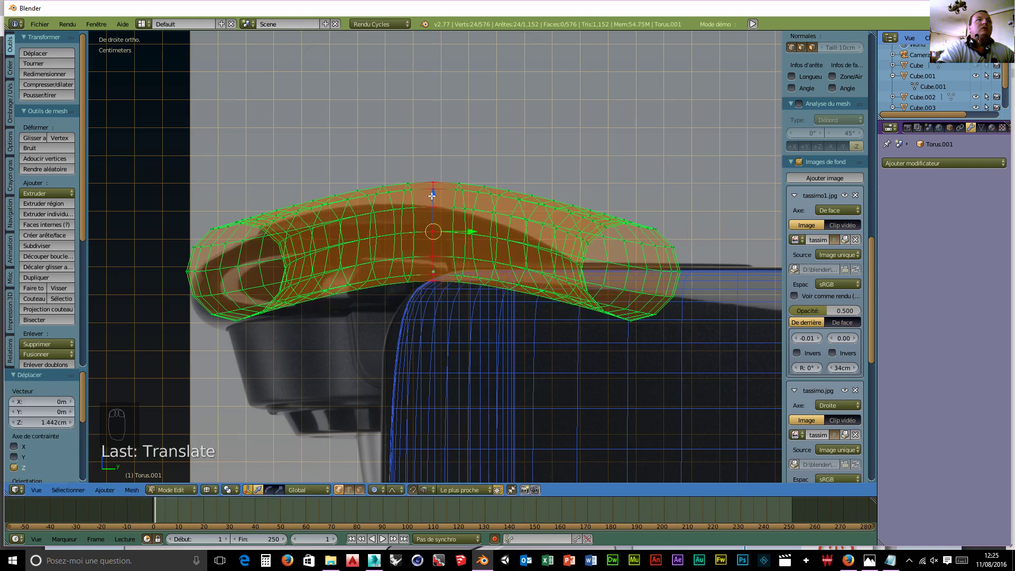
- Turn off proportional editing and lower the entire torus mesh about 5.1 mm along Z
click(376, 490)
click(402, 476)
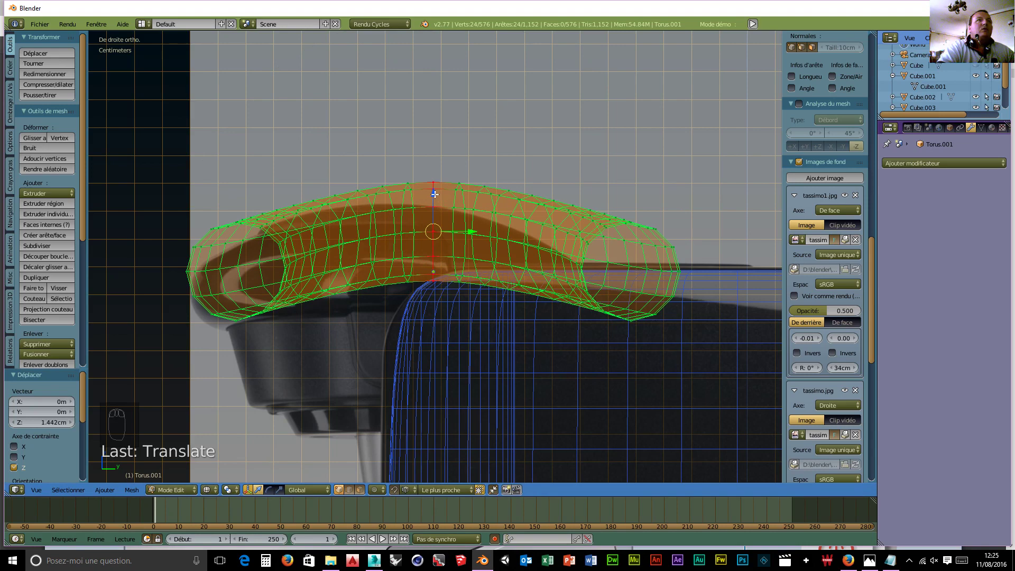
key(a)
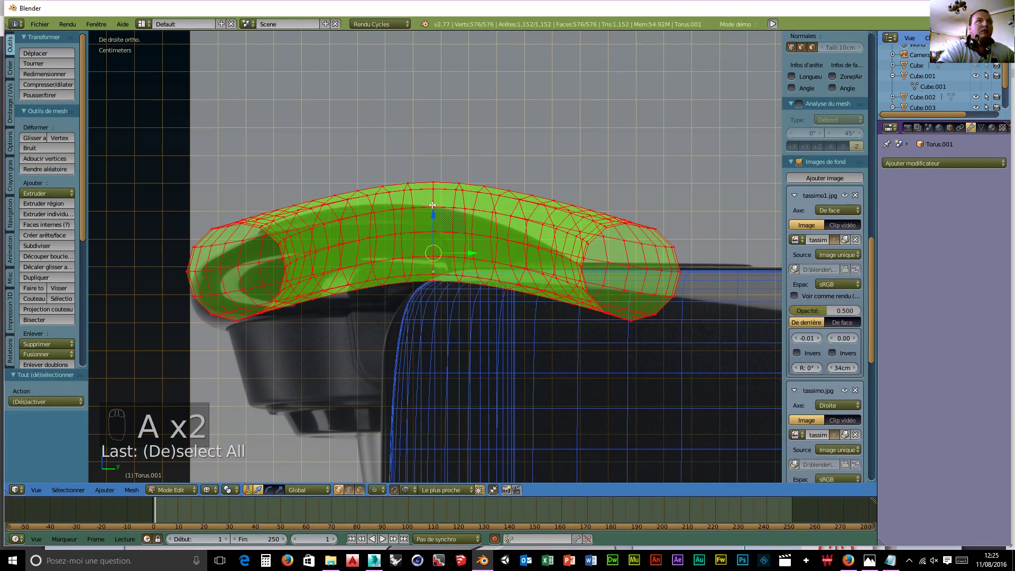
drag(433, 205, 509, 355)
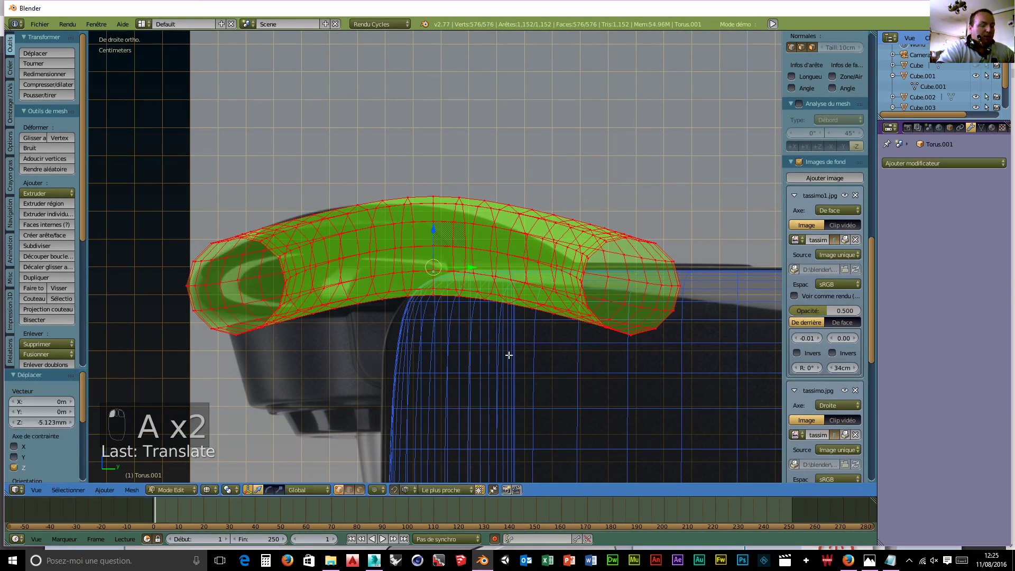
- Rotate the entire torus mesh about -9.4° around the X axis to follow the machine head's slope
key(r)
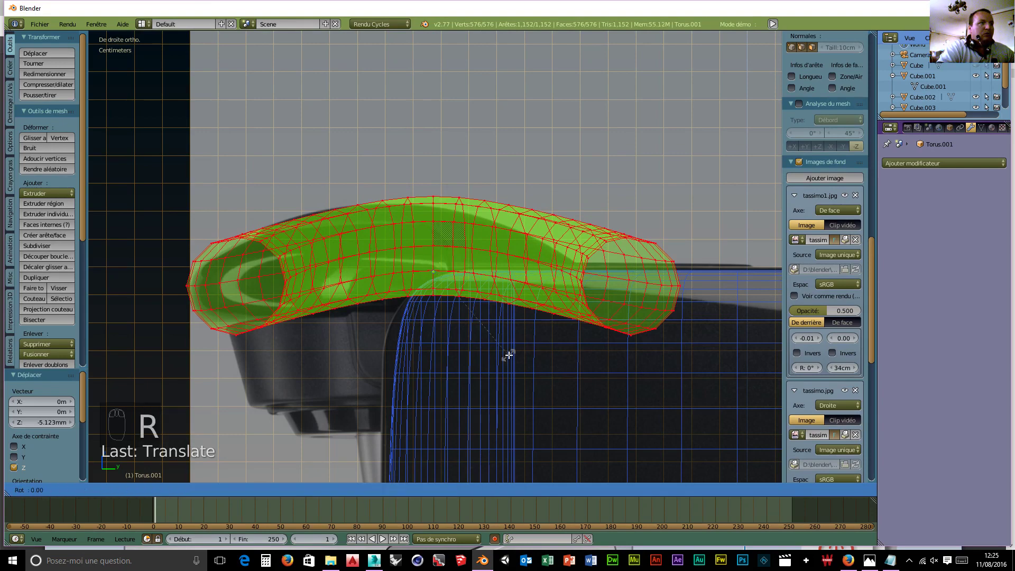
key(x)
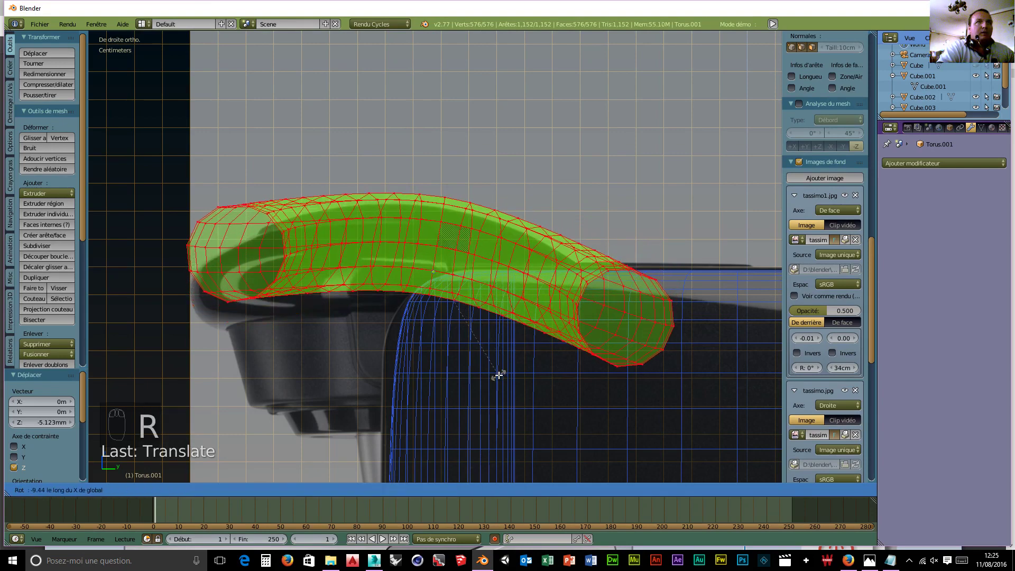
click(499, 376)
- Lower the torus mesh about 9.3 mm along Z and rotate it back about 2.3° around X
key(g)
key(z)
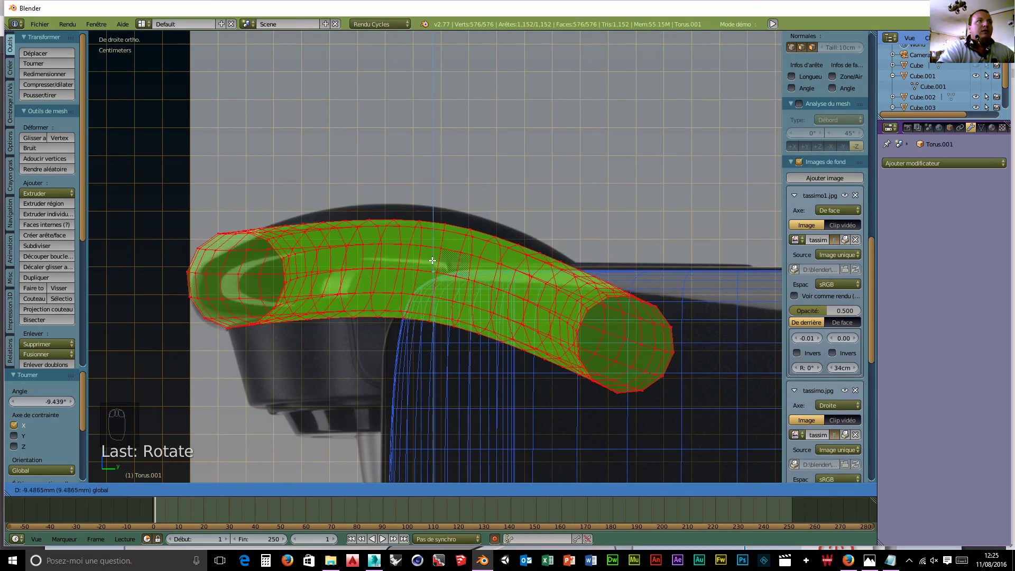
click(432, 262)
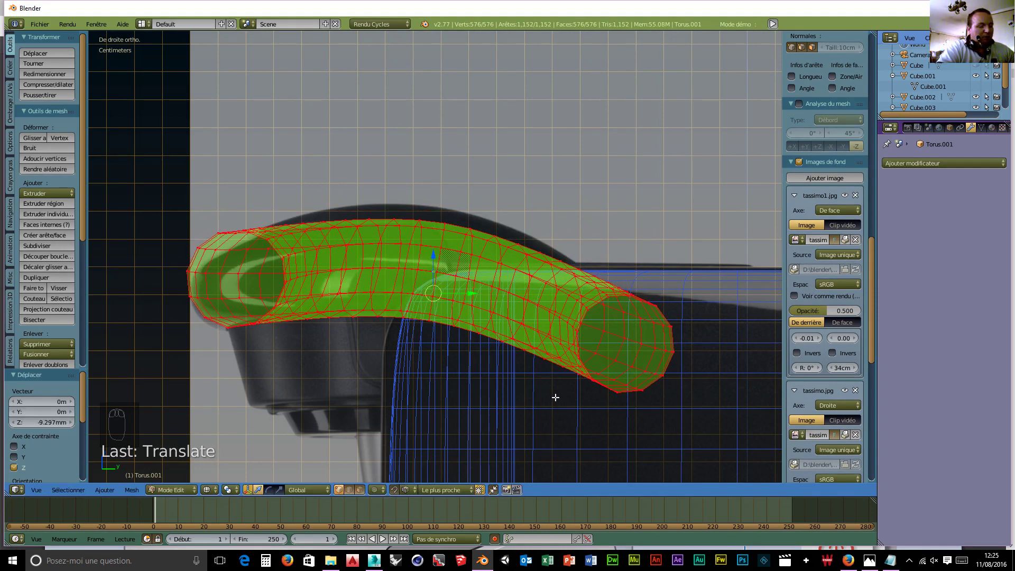
key(r)
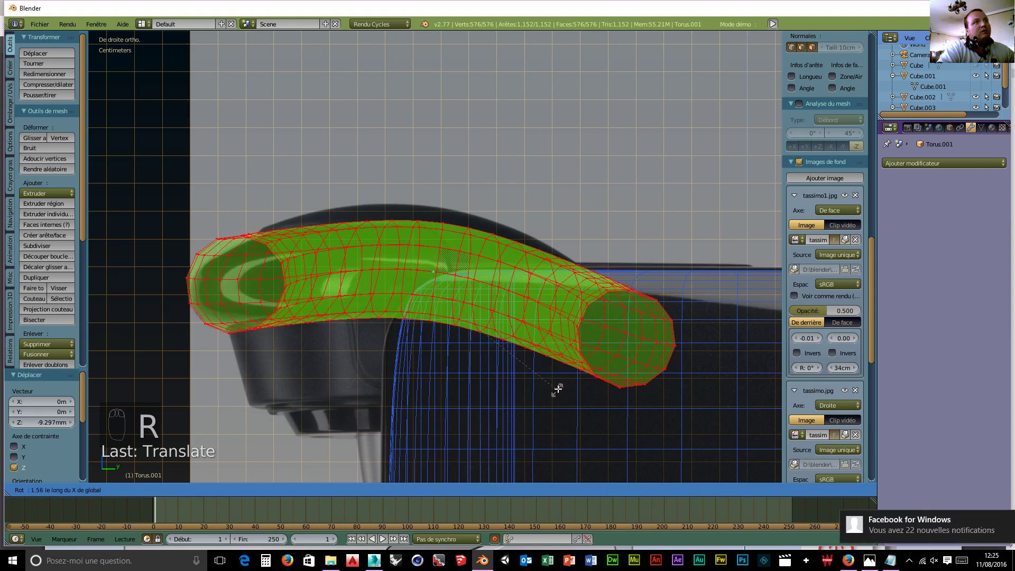
click(560, 388)
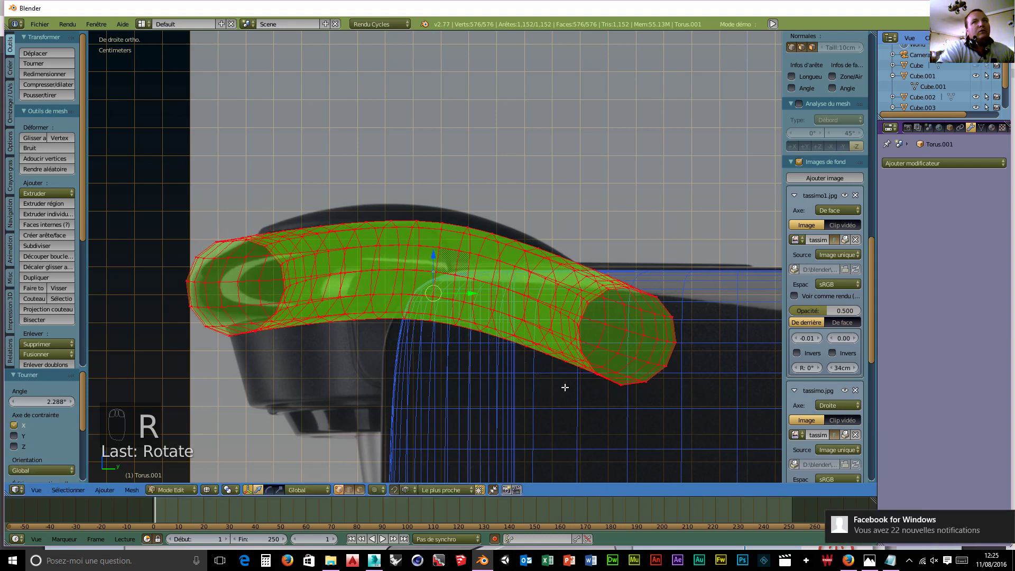
- Add a Subdivision Surface modifier to the torus with 3 view and 3 render subdivisions, and return to Object Mode
click(934, 164)
click(785, 341)
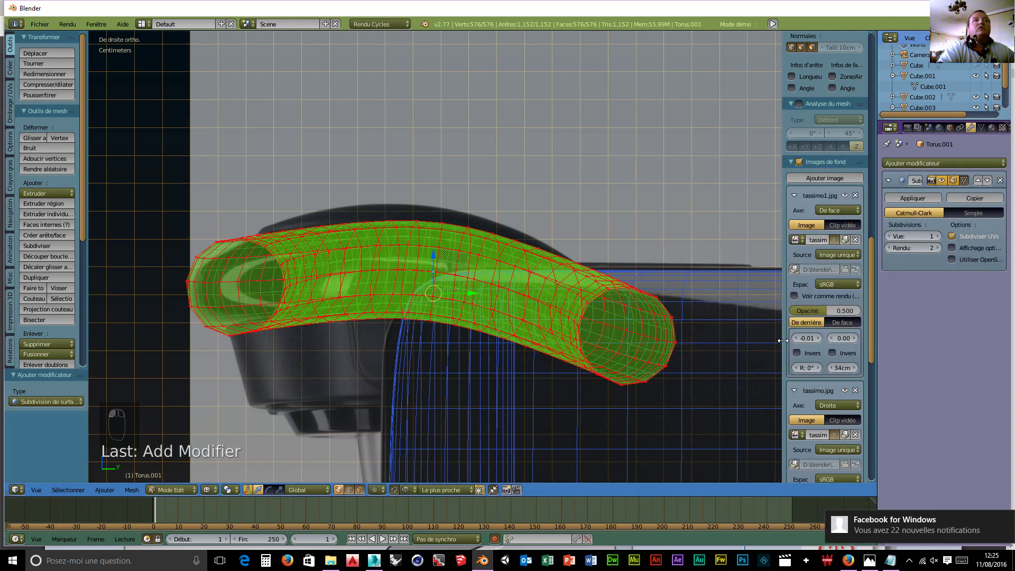
click(937, 236)
click(937, 236)
click(937, 248)
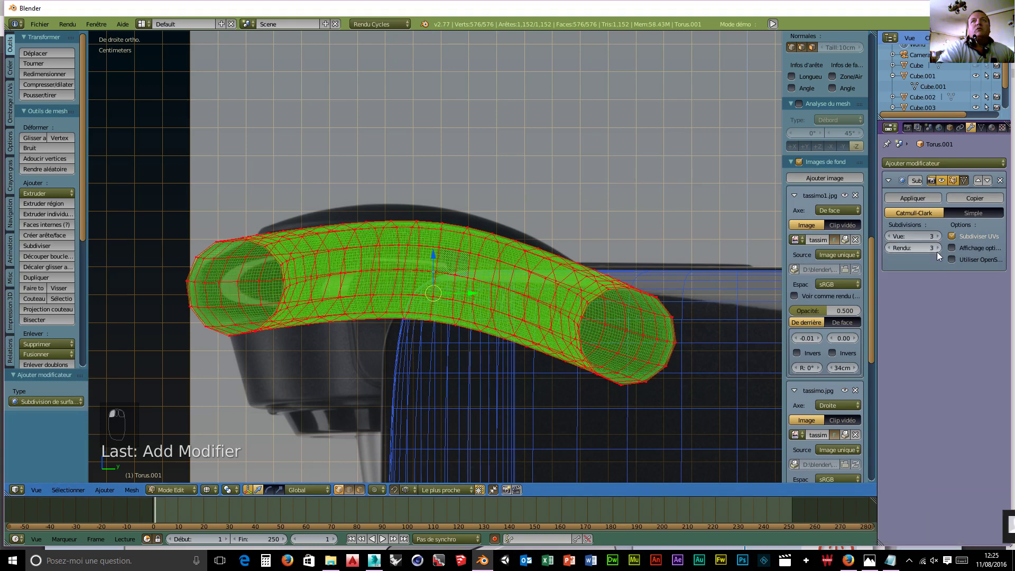
click(173, 490)
click(180, 478)
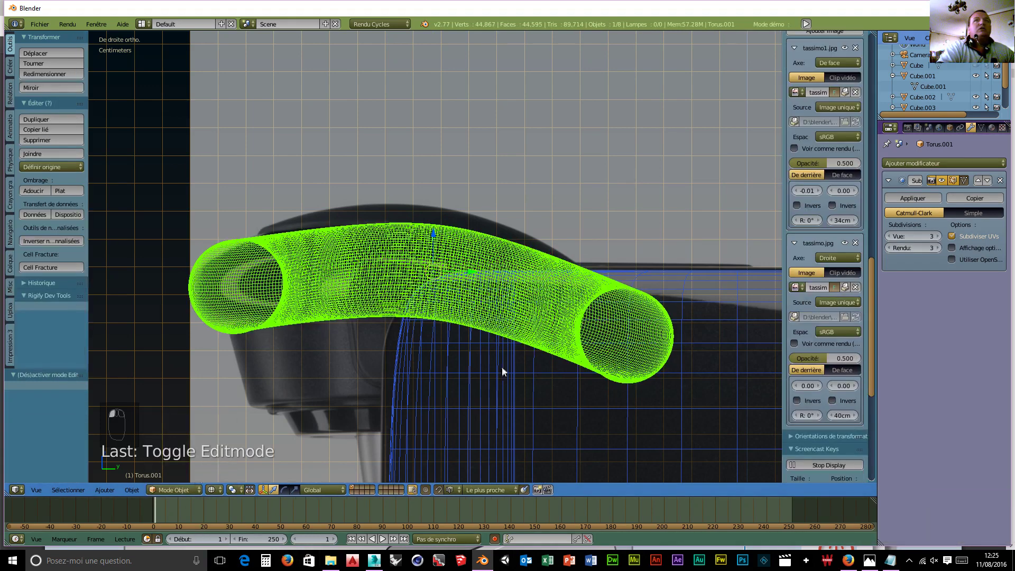
- Apply the torus's Subdivision Surface modifier and snap the 3D cursor to the torus
click(914, 199)
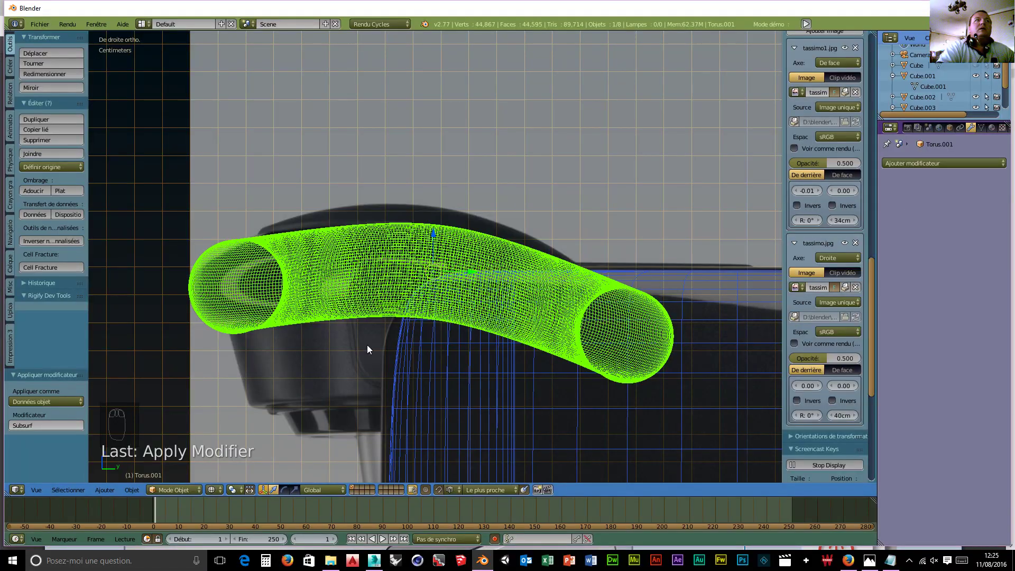
middle_drag(368, 349, 503, 415)
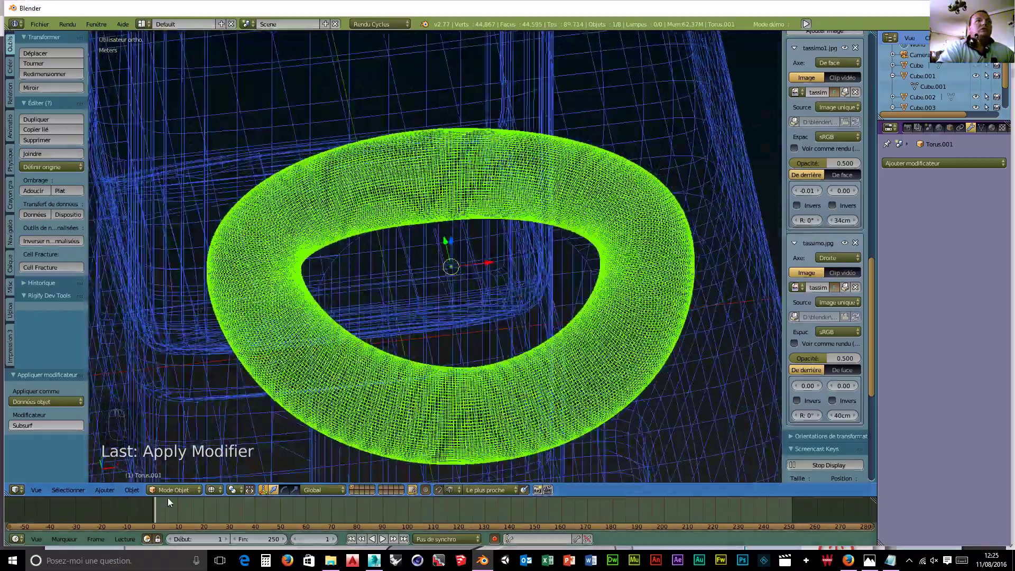
click(132, 490)
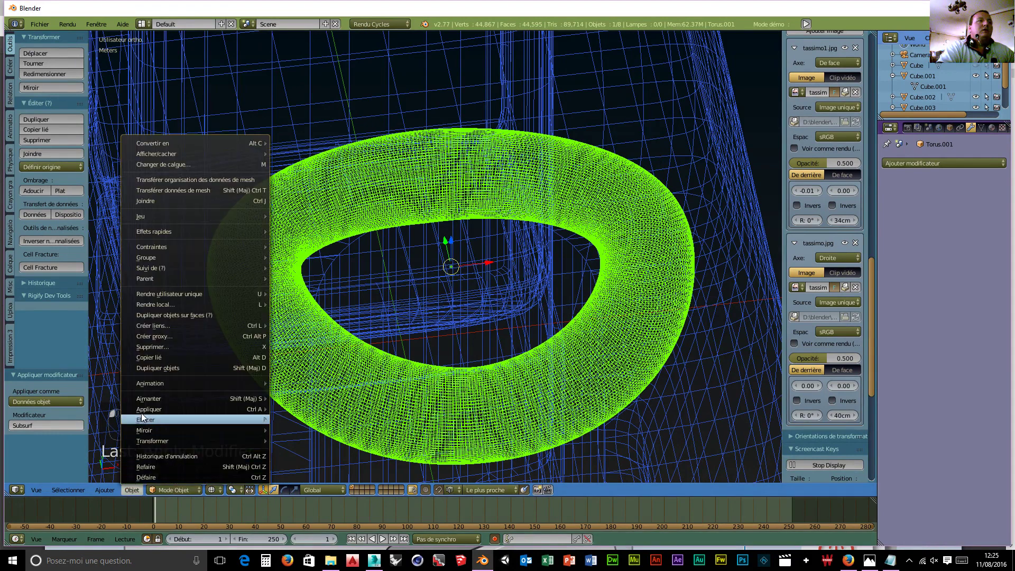
mouse_move(253, 396)
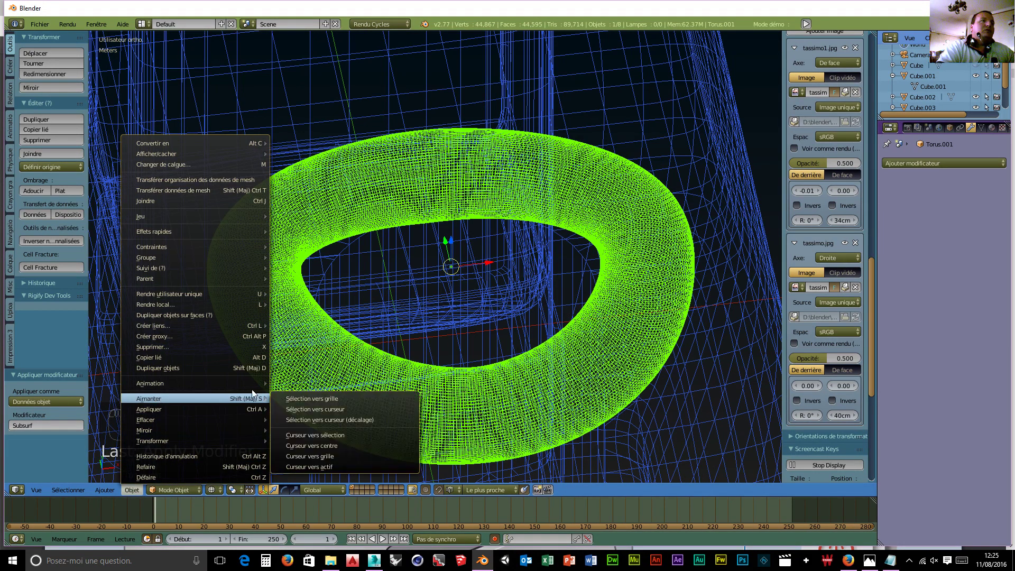
click(340, 435)
- Add a UV sphere at the 3D cursor and scale it uniformly by a factor of about -0.066 to fit the torus ring
middle_drag(630, 384, 546, 387)
key(shift+a)
mouse_move(547, 392)
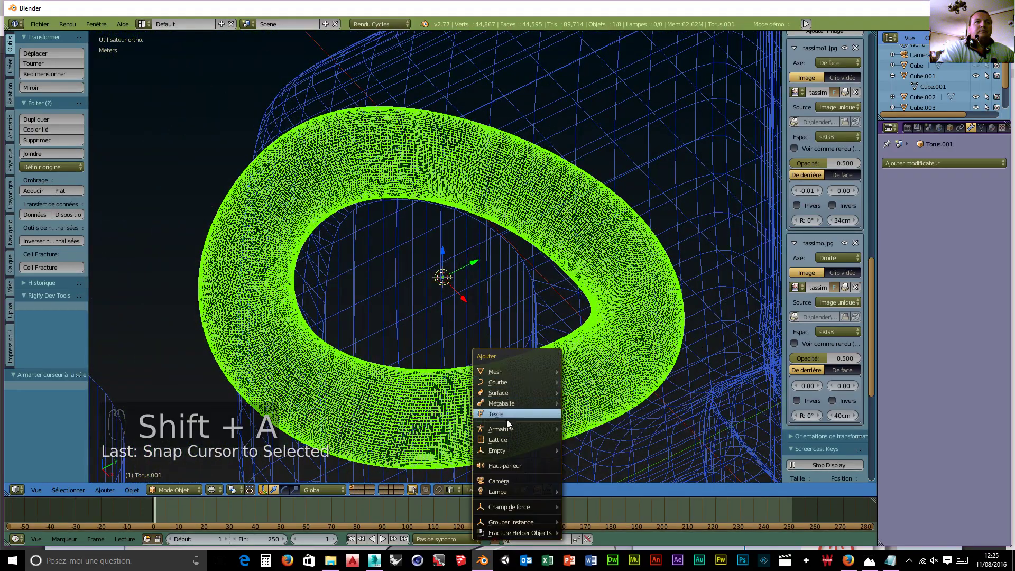
mouse_move(506, 379)
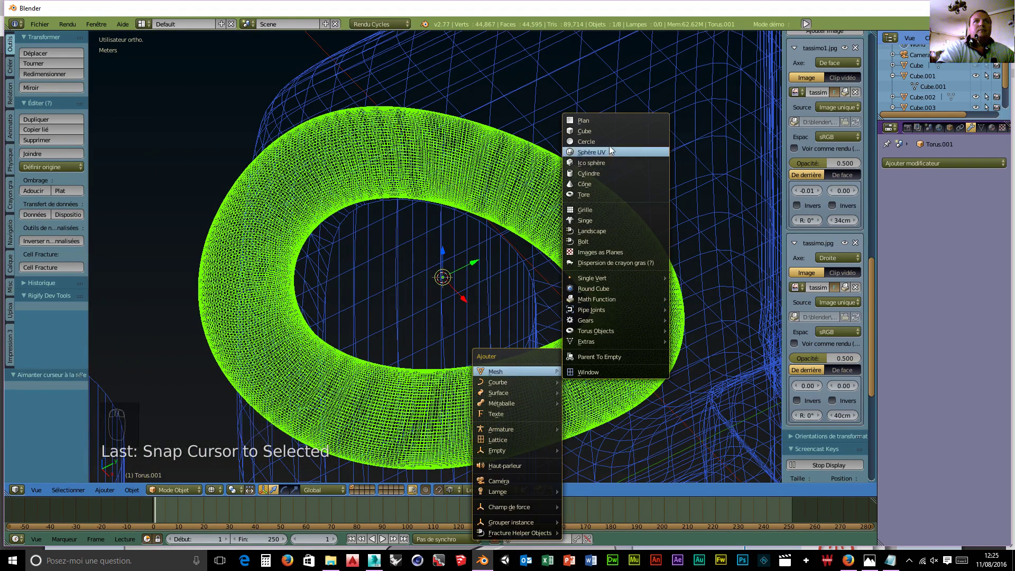
click(608, 155)
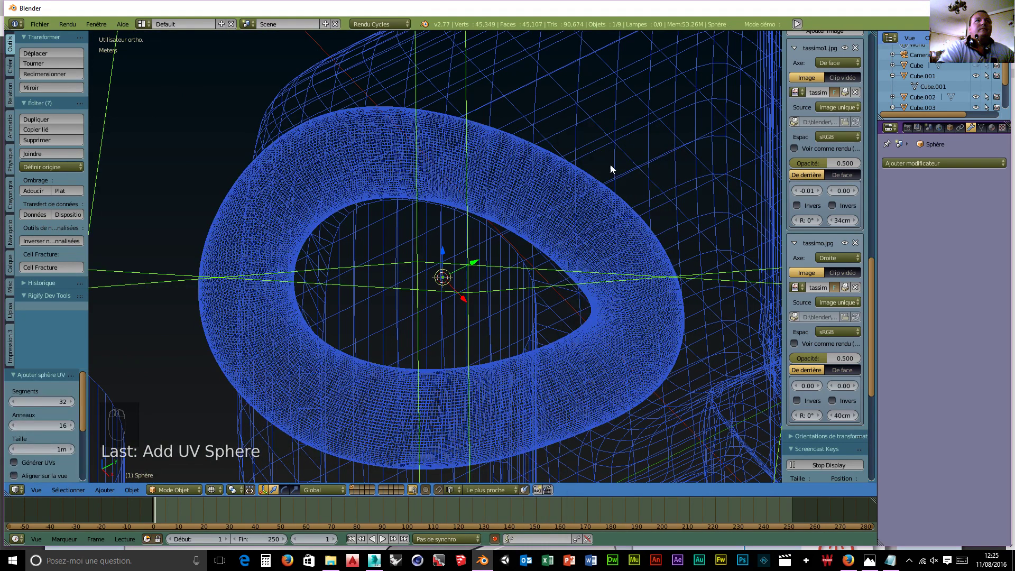
key(s)
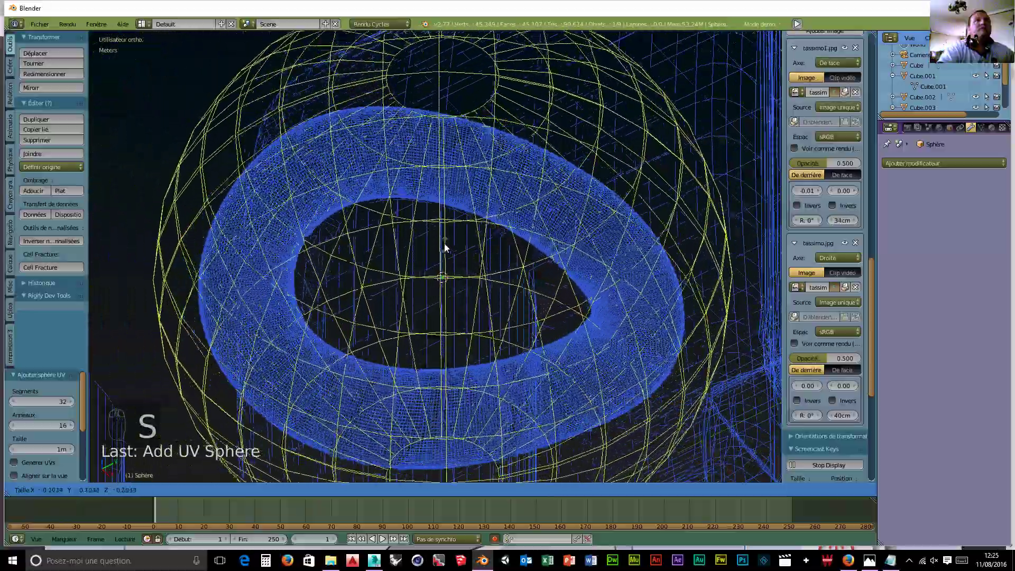
click(446, 261)
- Flatten the sphere along Z by a factor of about 0.52 and again by about 0.74 to approach the head's domed cap
middle_drag(583, 295, 550, 296)
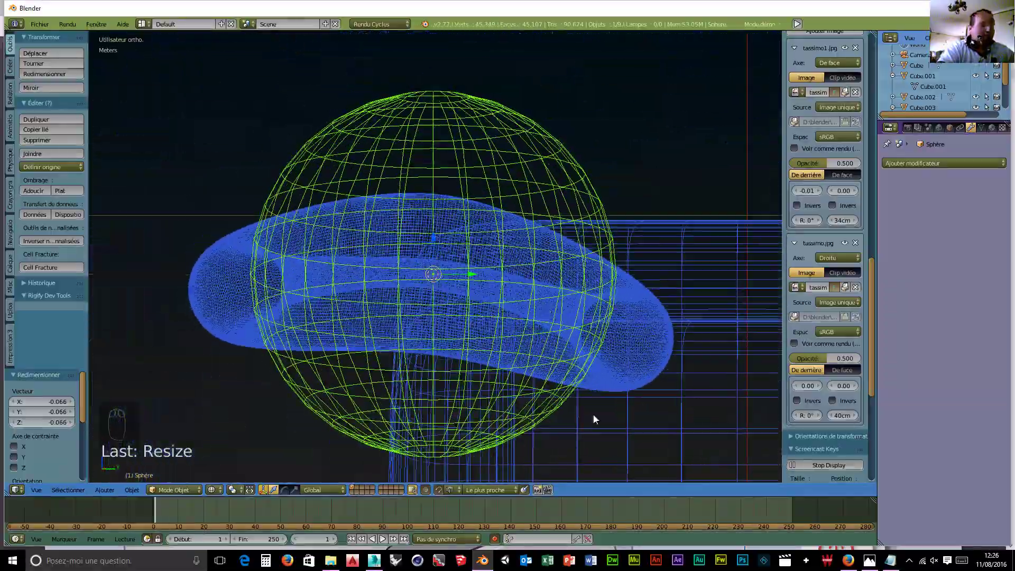
key(s)
key(z)
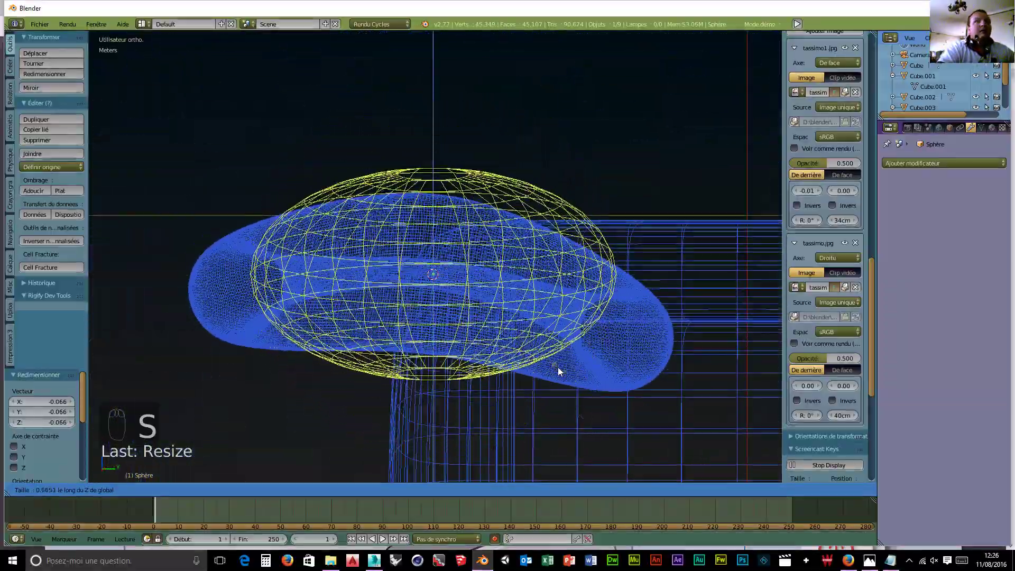
click(551, 359)
key(KP_3)
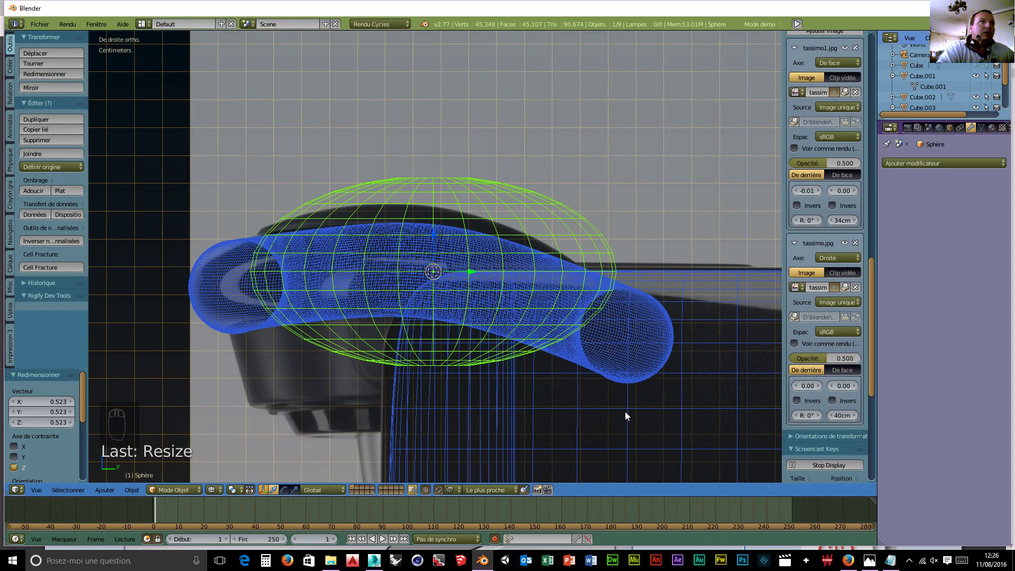
key(s)
key(z)
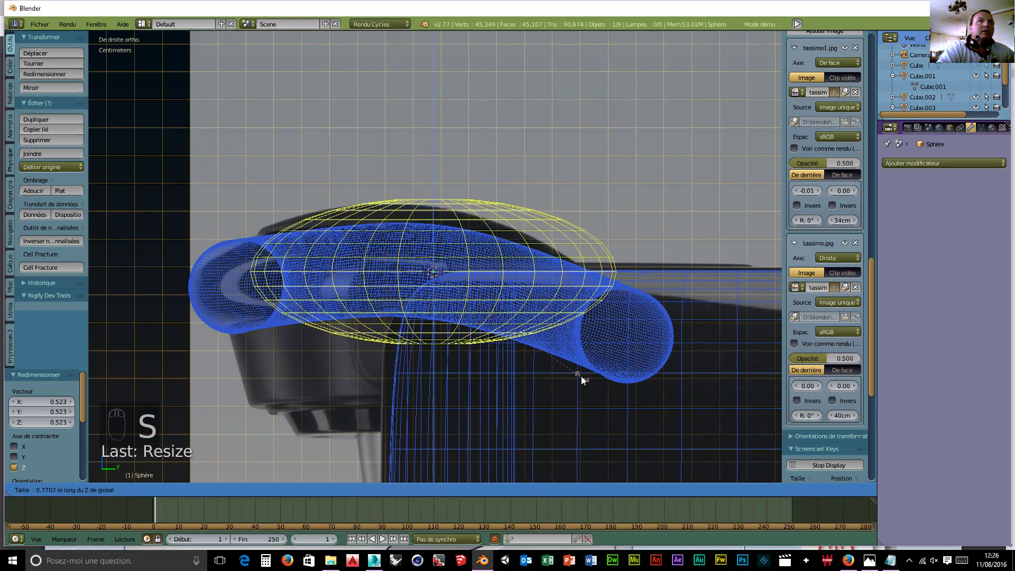
click(577, 373)
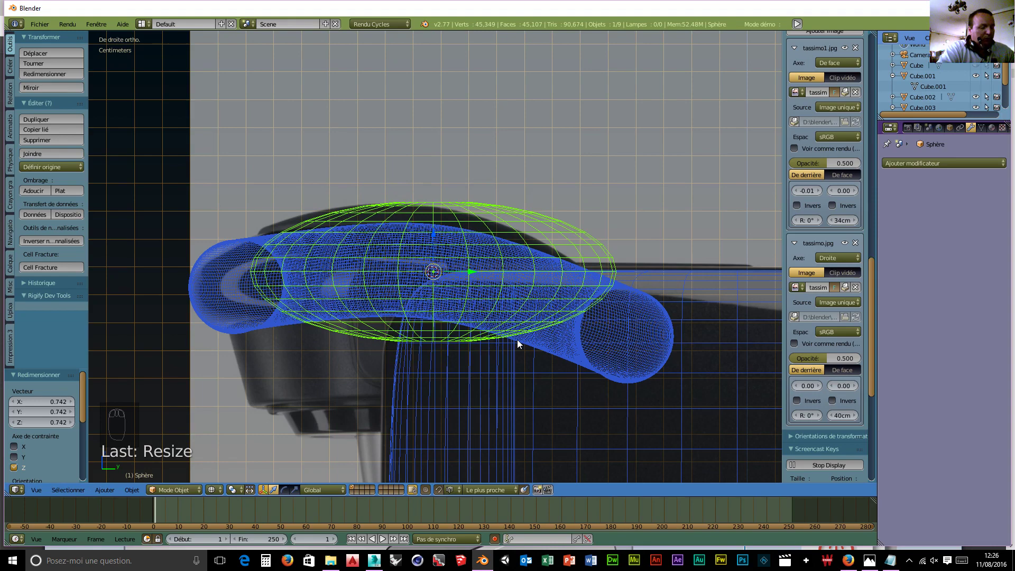
- Rotate the sphere about -7.1° around X and lower it about 2.1 mm along Z
key(r)
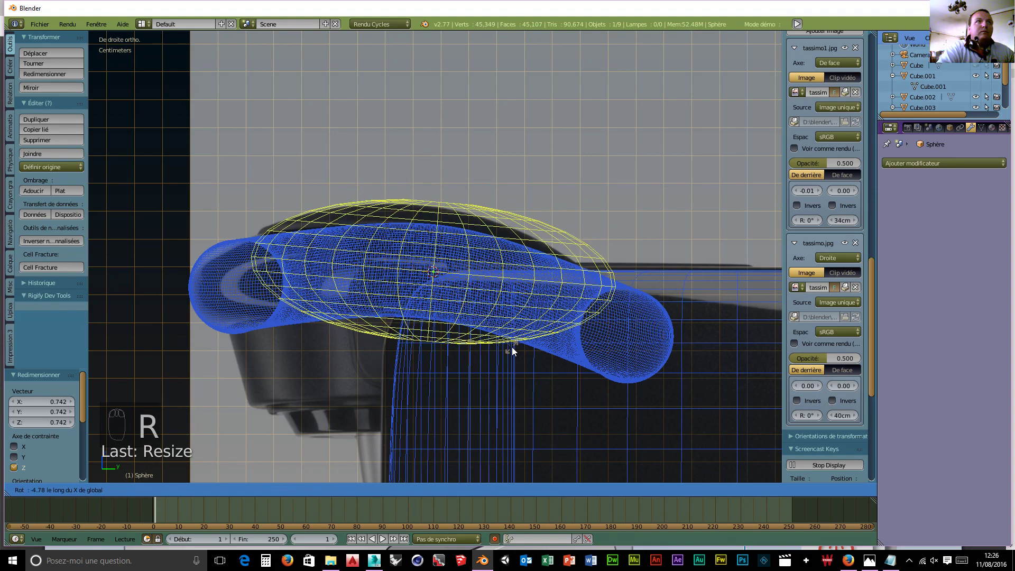
click(509, 351)
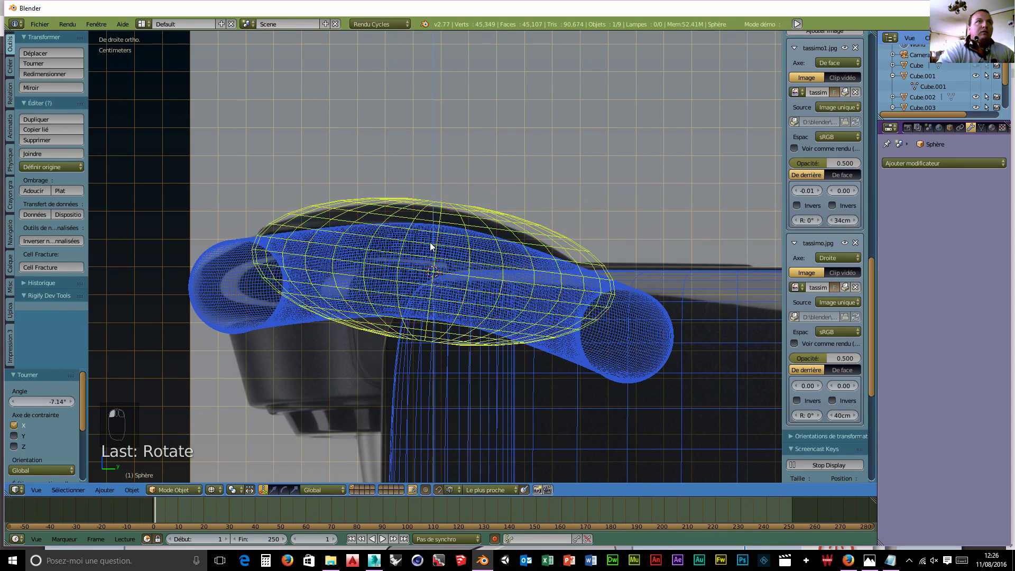
drag(430, 243, 427, 248)
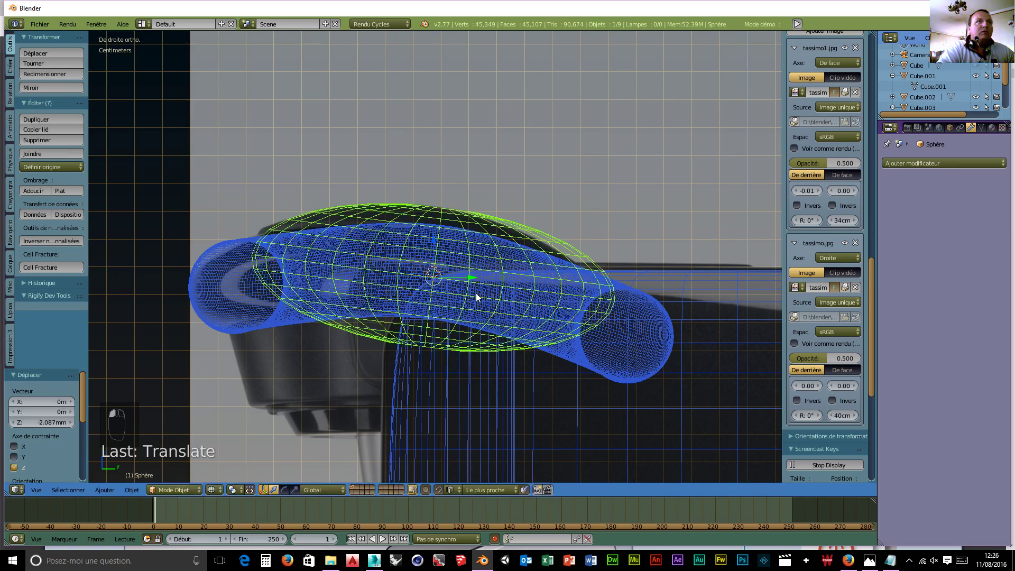
- Rotate the sphere a further -1.3° or so around X and move it about -0.6 mm along Z and -2.3 mm along Y
key(r)
click(489, 328)
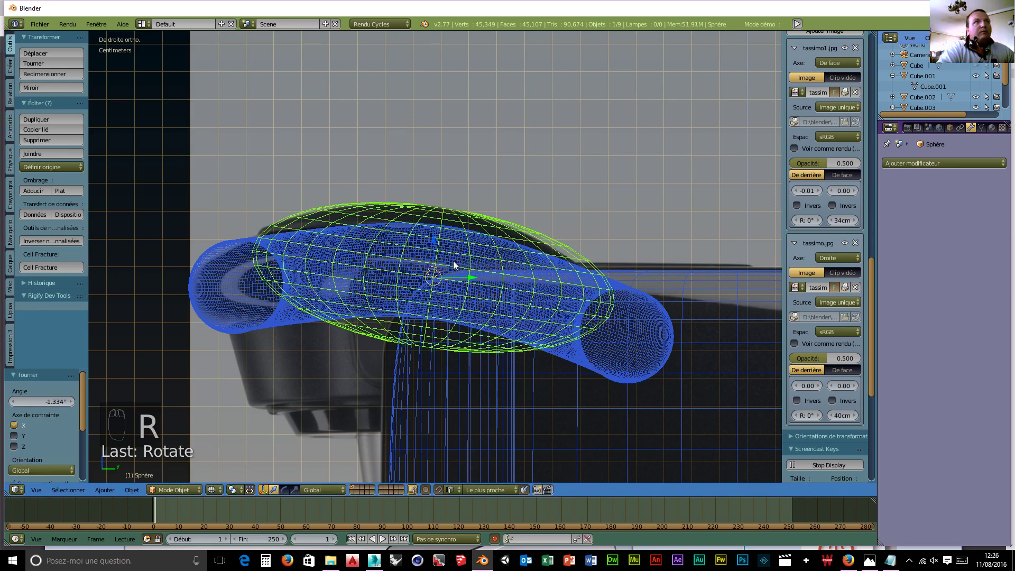
drag(434, 241, 430, 243)
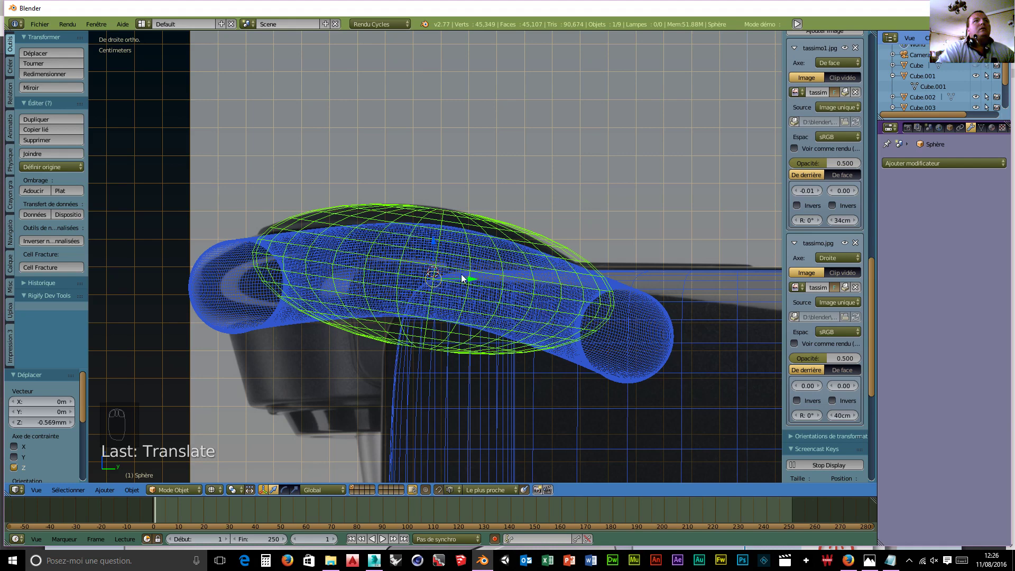
drag(462, 279, 465, 279)
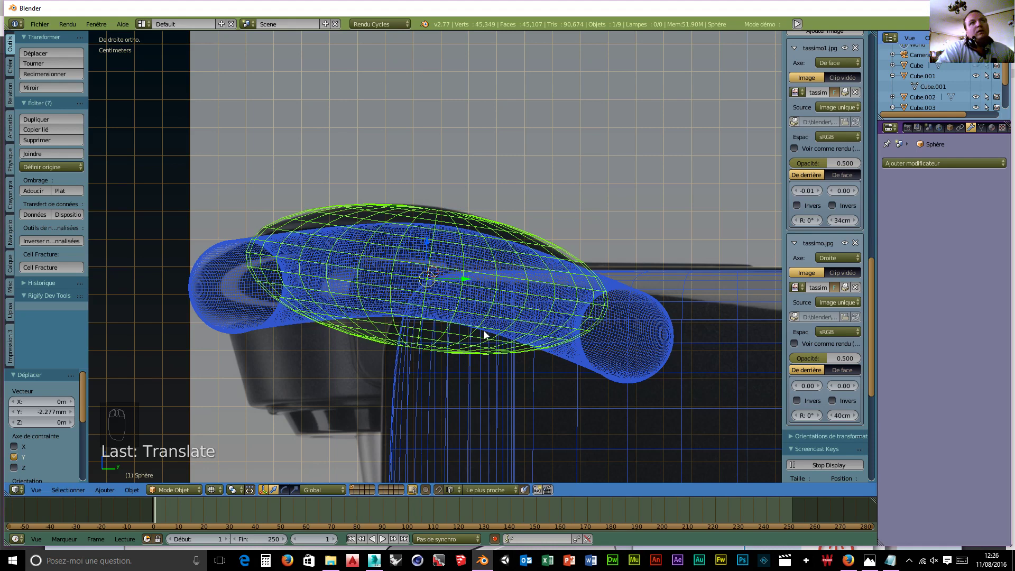
- In Edit Mode, box-select all vertices of the flattened sphere below its equator and delete them, keeping the equator loop
click(179, 487)
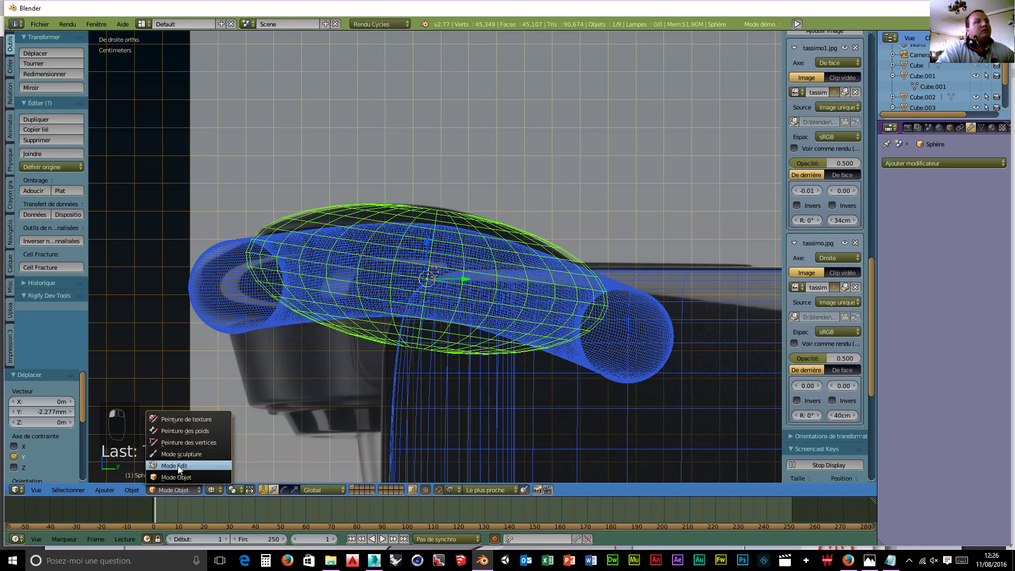
click(178, 465)
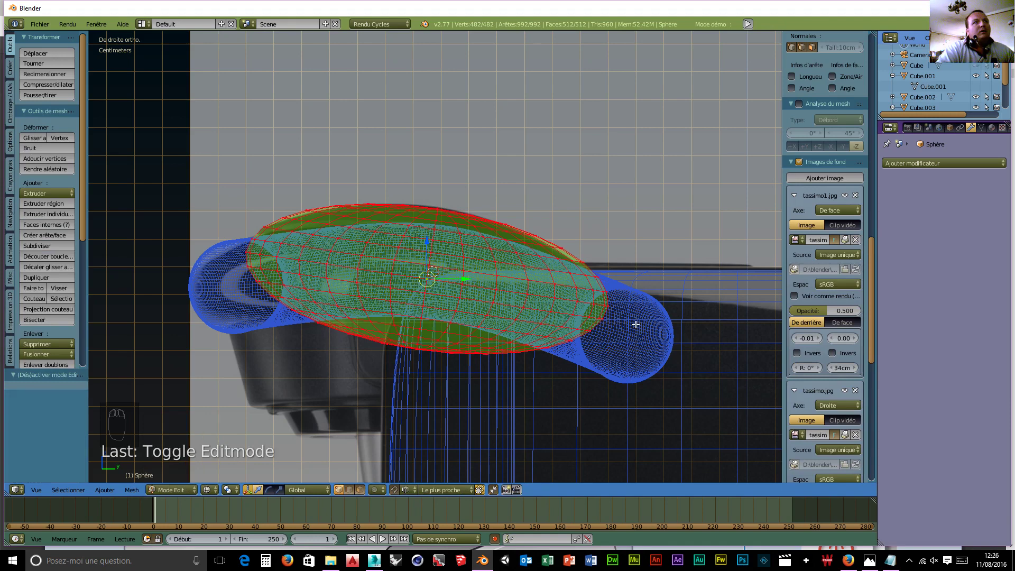
key(a)
key(b)
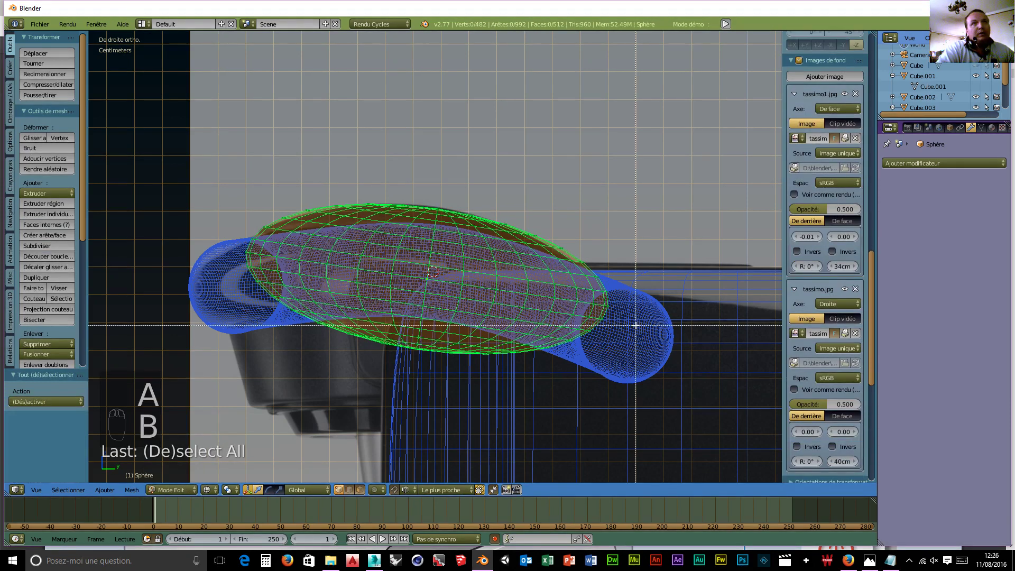
drag(636, 315, 283, 370)
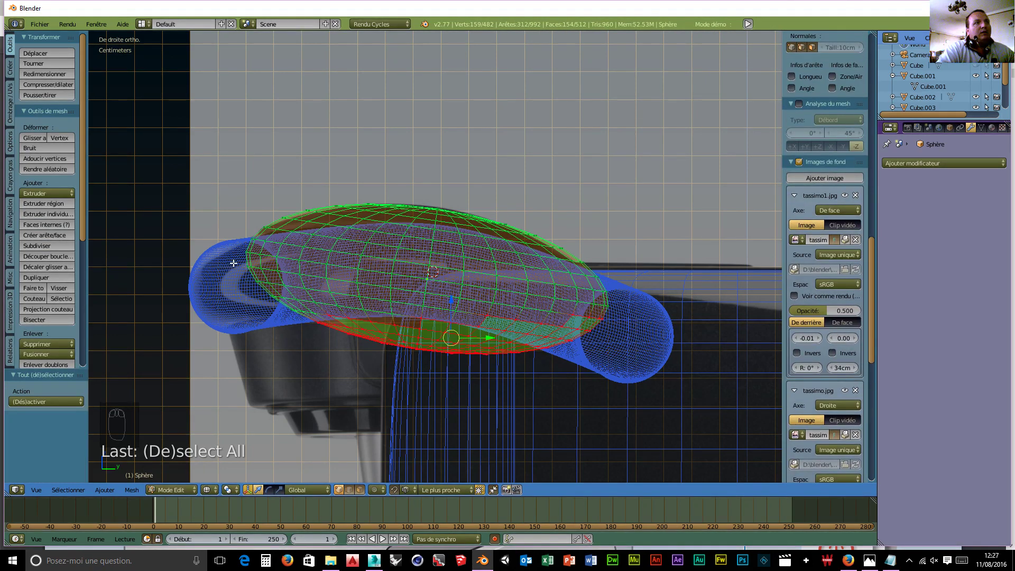
key(b)
drag(233, 263, 356, 345)
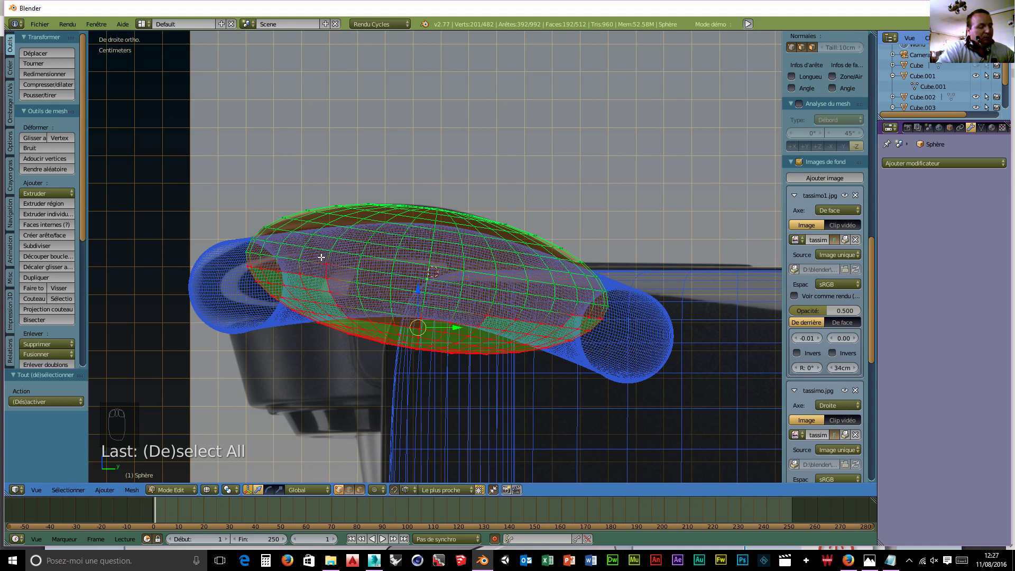
key(b)
drag(323, 258, 330, 268)
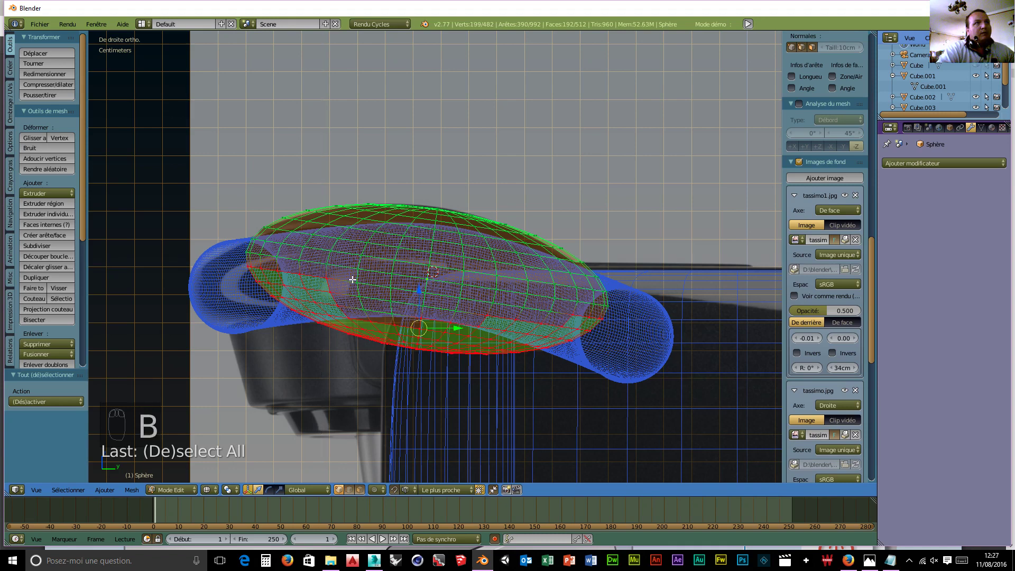
key(b)
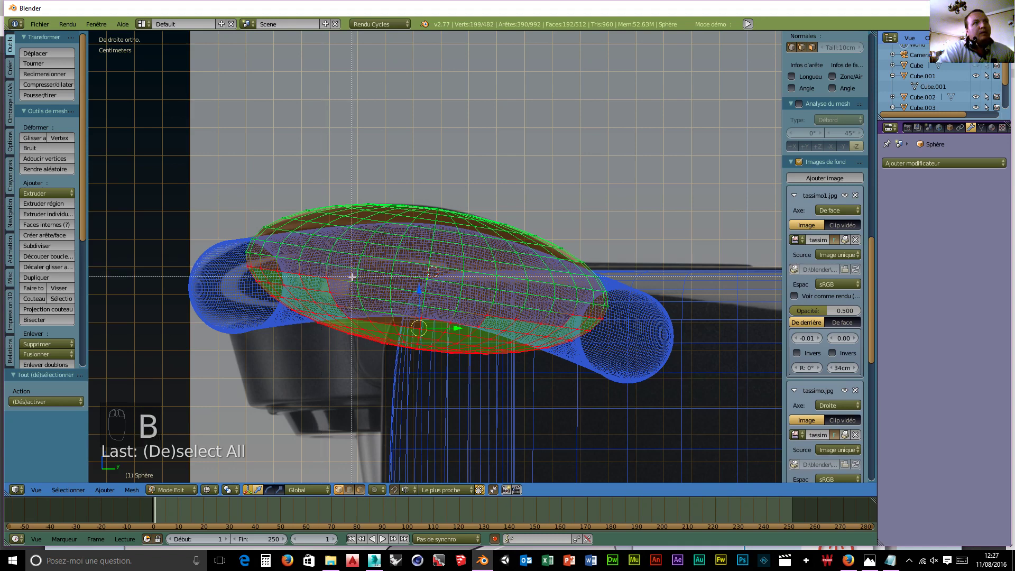
drag(352, 277, 380, 330)
key(b)
drag(384, 284, 408, 345)
key(b)
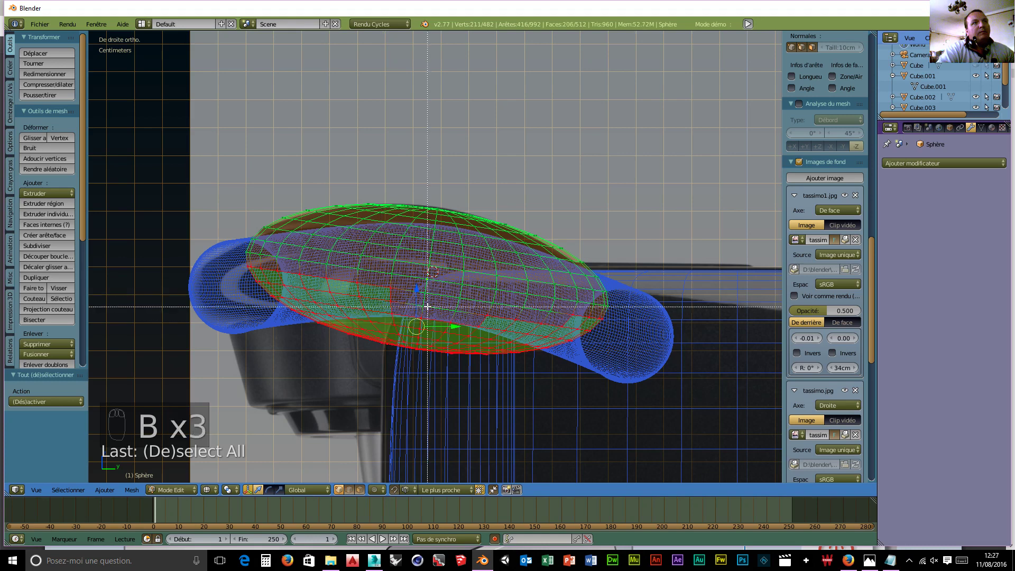
drag(417, 289, 447, 341)
key(b)
drag(454, 294, 475, 340)
key(b)
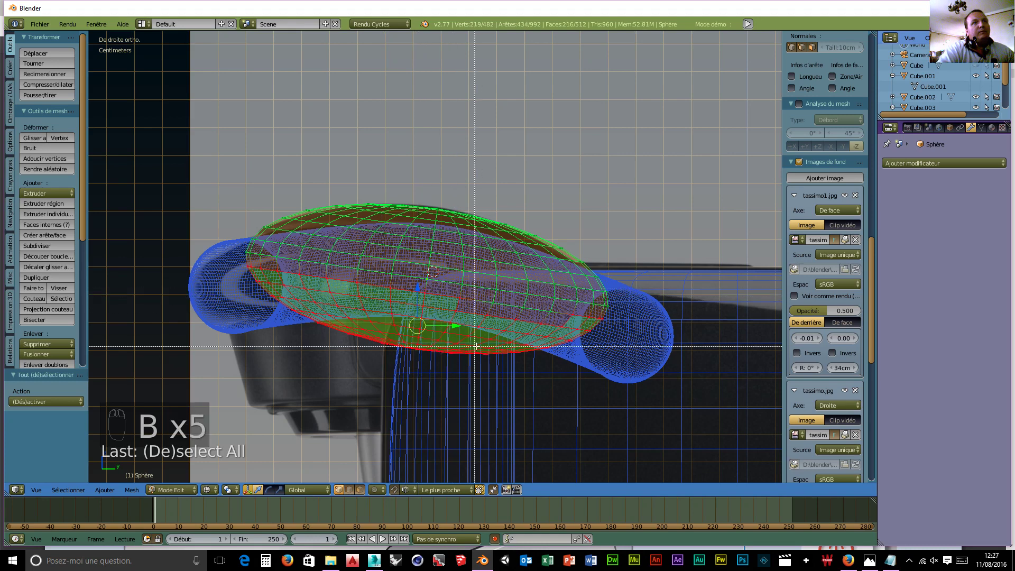
drag(484, 300, 564, 363)
key(b)
key(b)
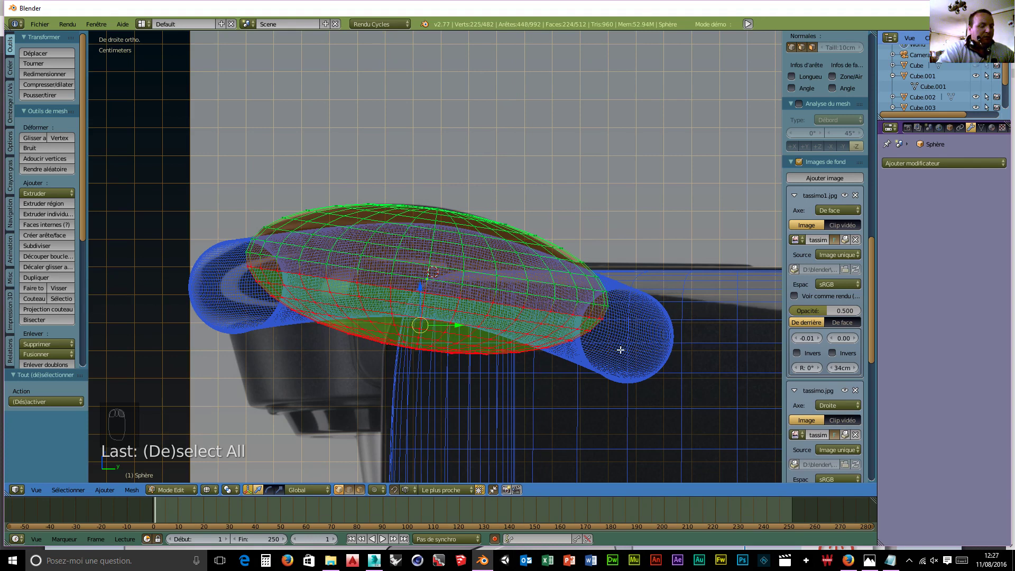
key(x)
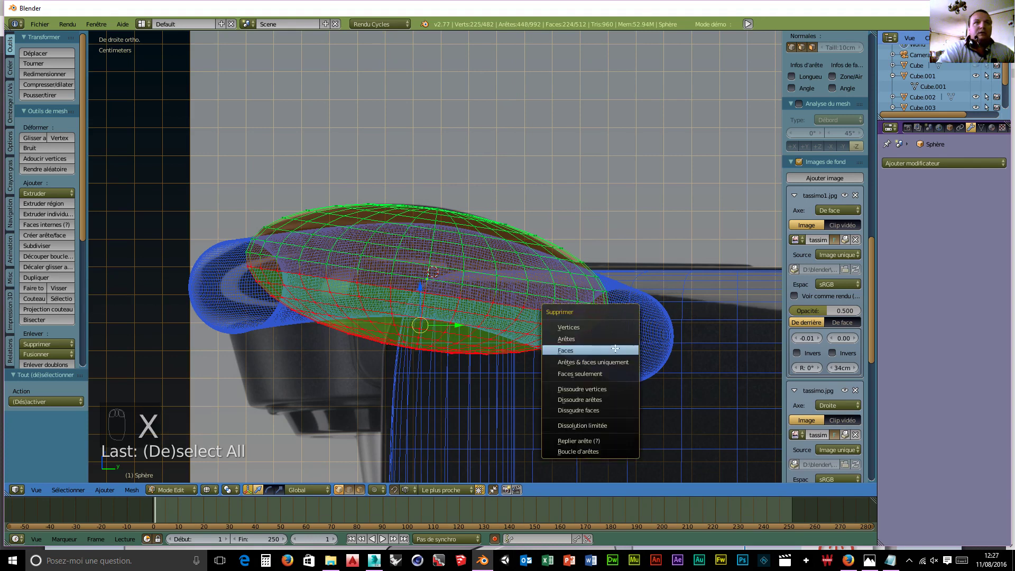
click(579, 328)
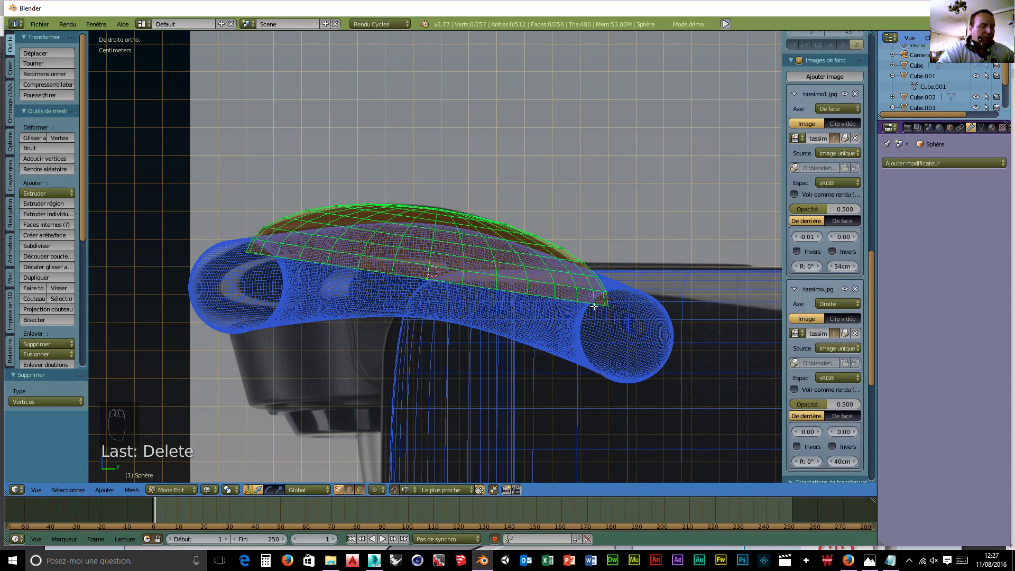
- Fill the dome's open bottom edge loop with a single face and switch to face selection mode
alt+right_click(599, 305)
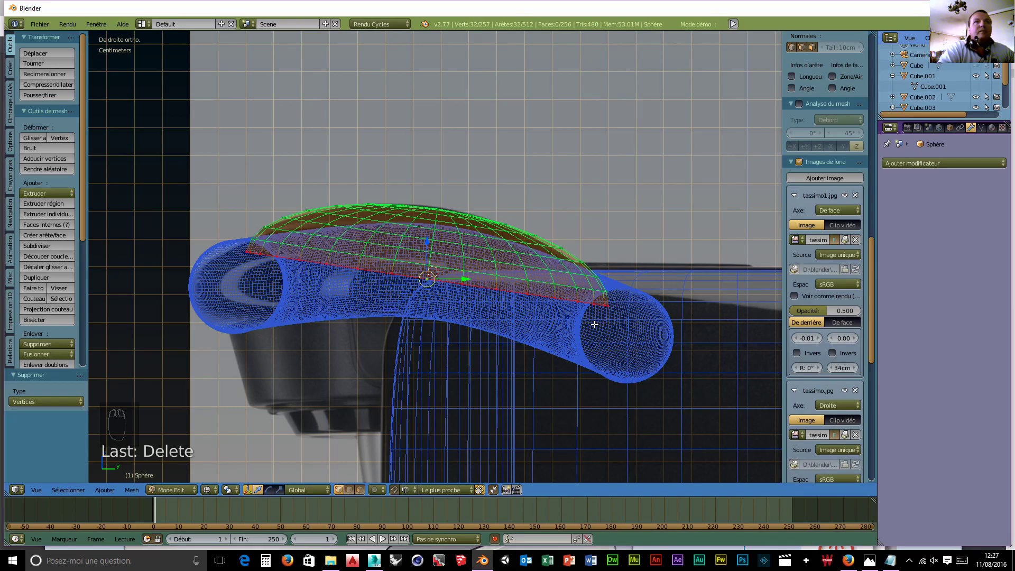
key(f)
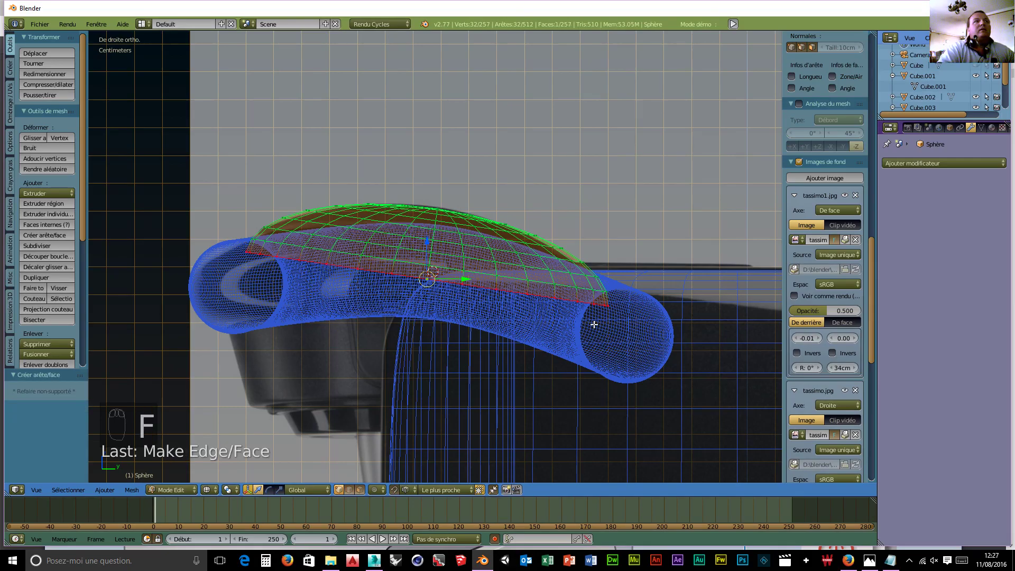
right_click(594, 324)
middle_drag(594, 324, 508, 391)
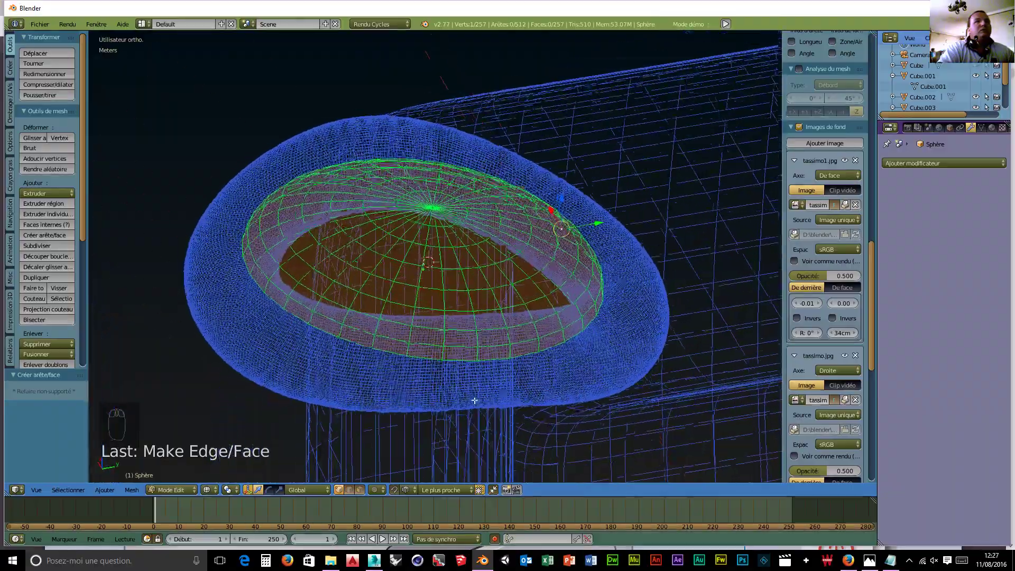
click(359, 489)
middle_drag(365, 479, 130, 350)
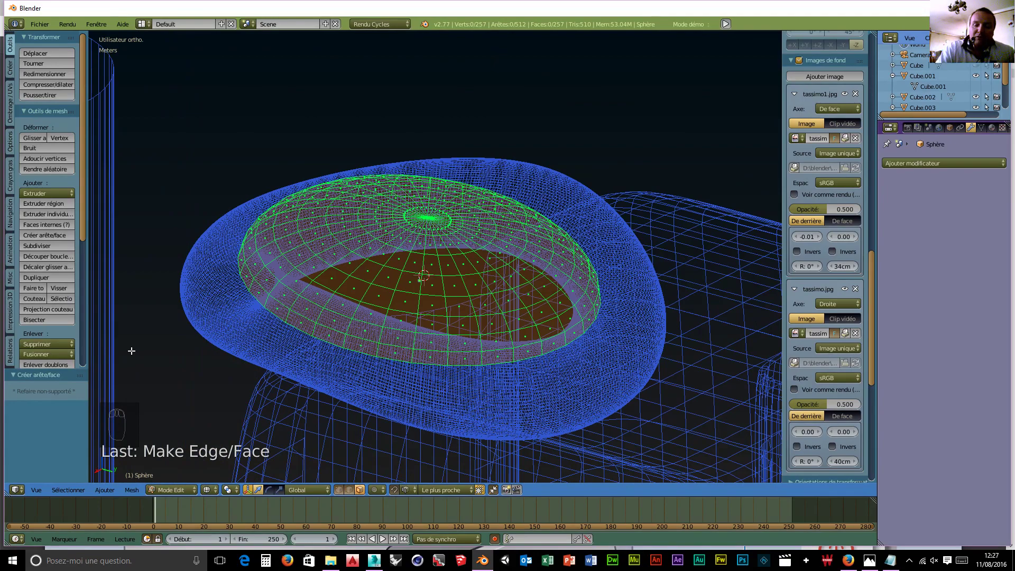
- Switch to vertex selection and circle-select the vertices along the dome's rear rim from the top view
key(KP_3)
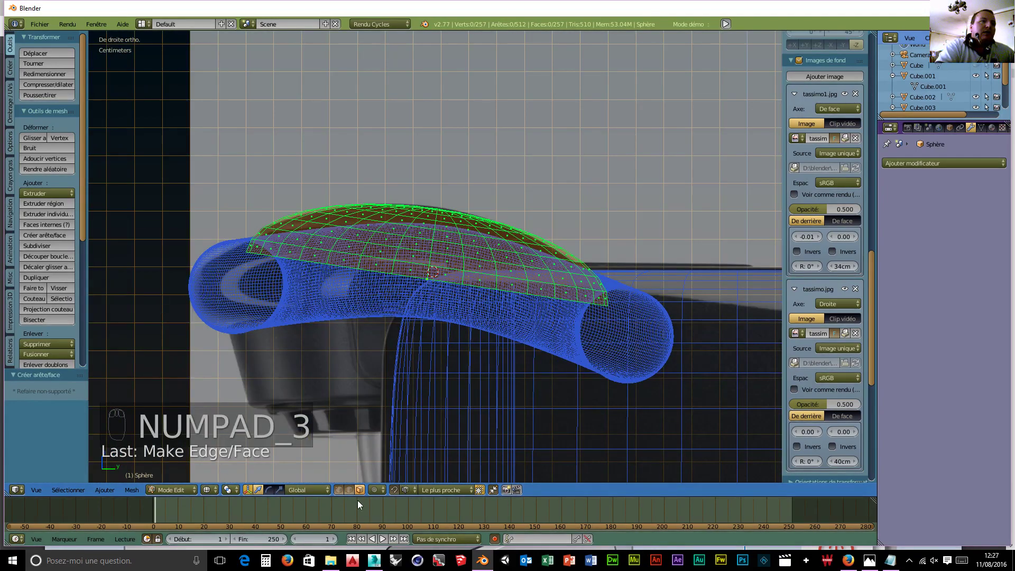
click(339, 490)
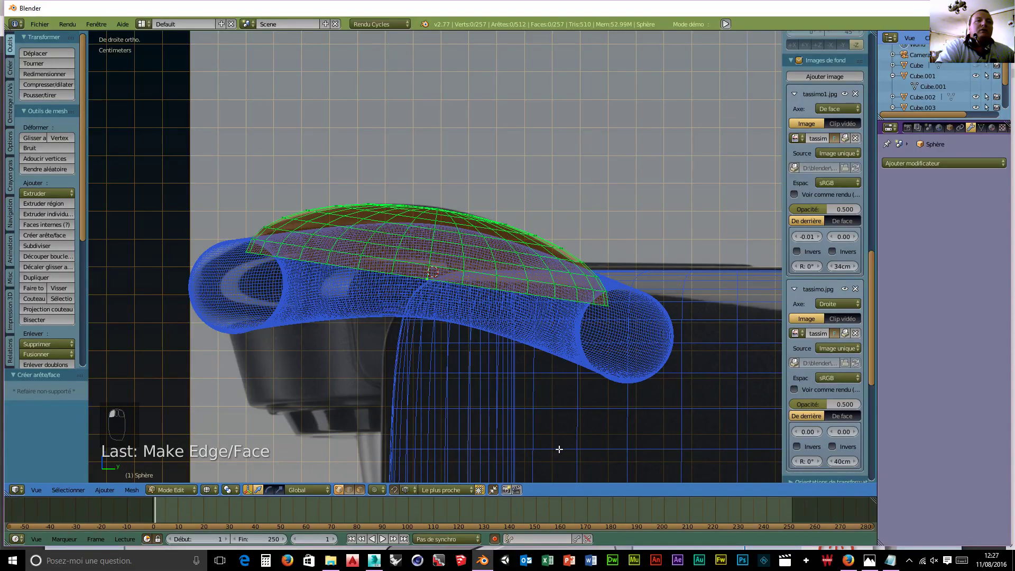
middle_drag(646, 444, 526, 50)
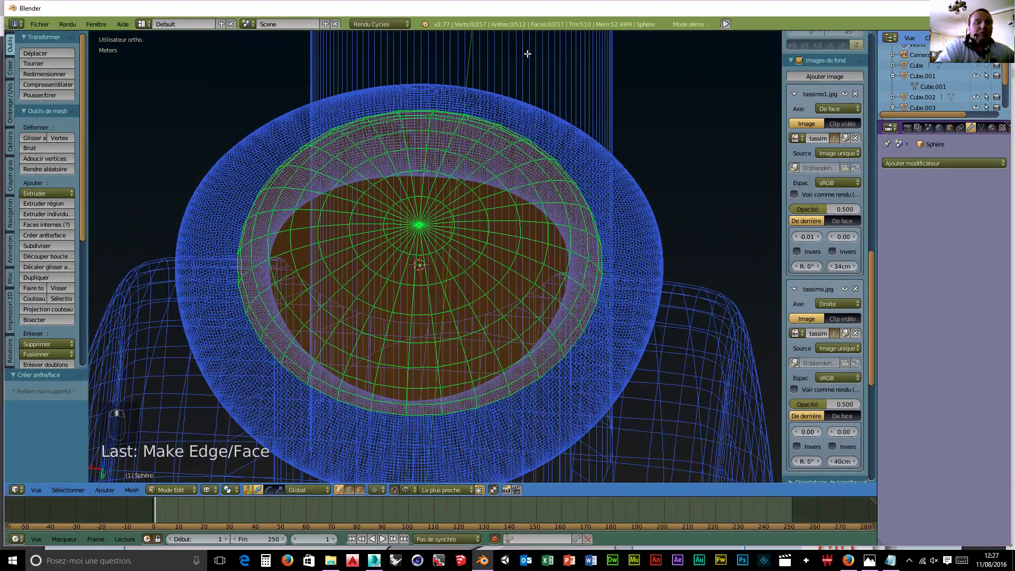
key(KP_7)
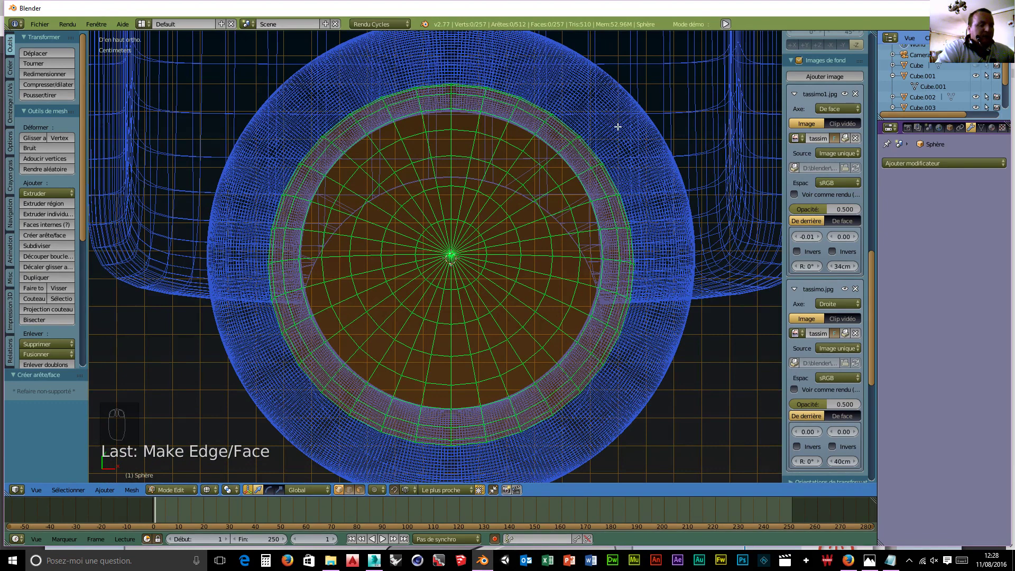
key(c)
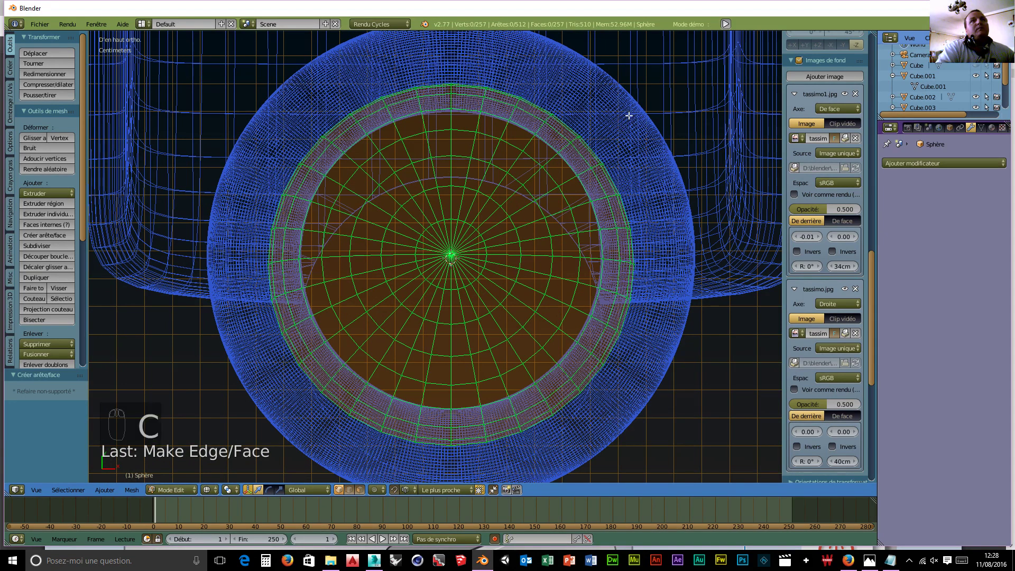
key(c)
mouse_move(618, 159)
mouse_down()
mouse_move(601, 163)
mouse_move(540, 114)
mouse_move(425, 86)
mouse_move(359, 101)
mouse_move(309, 140)
mouse_move(269, 199)
mouse_move(277, 189)
mouse_move(294, 197)
mouse_move(394, 112)
mouse_move(456, 103)
mouse_move(512, 109)
mouse_move(582, 158)
mouse_move(613, 159)
mouse_up()
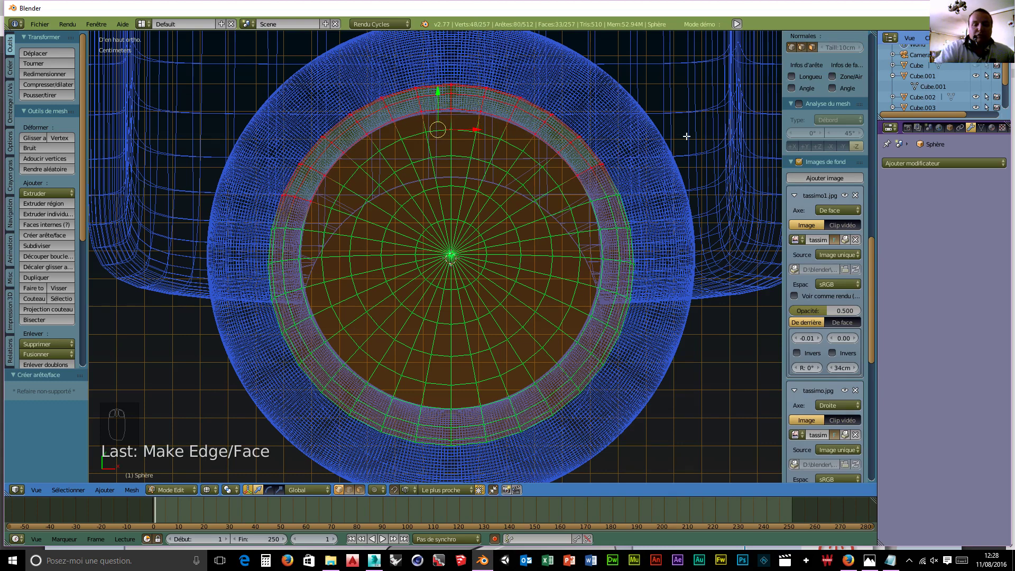
- Extrude the selected rear rim region about 5.84 cm backward along the global Y axis
key(KP_3)
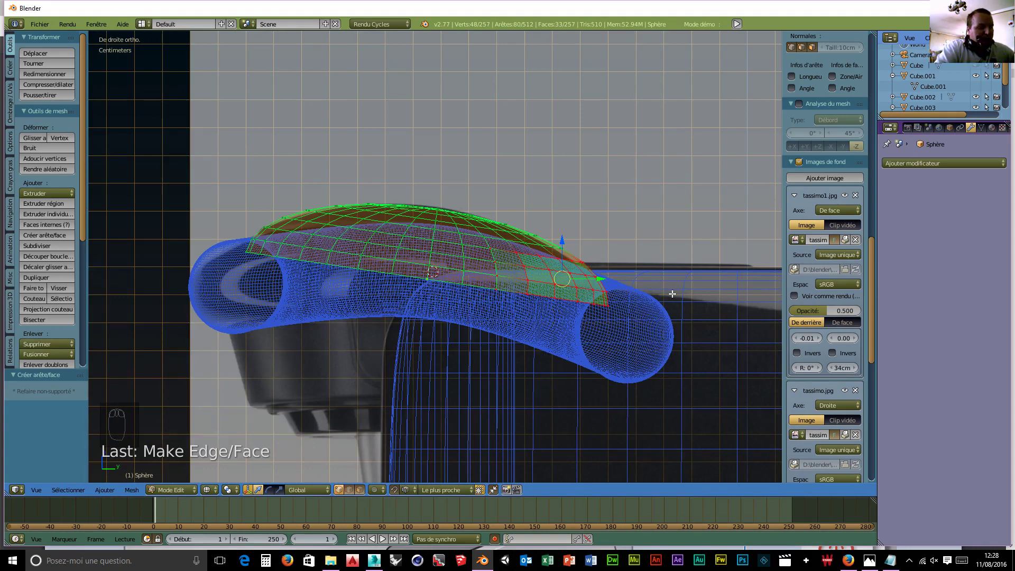
key(e)
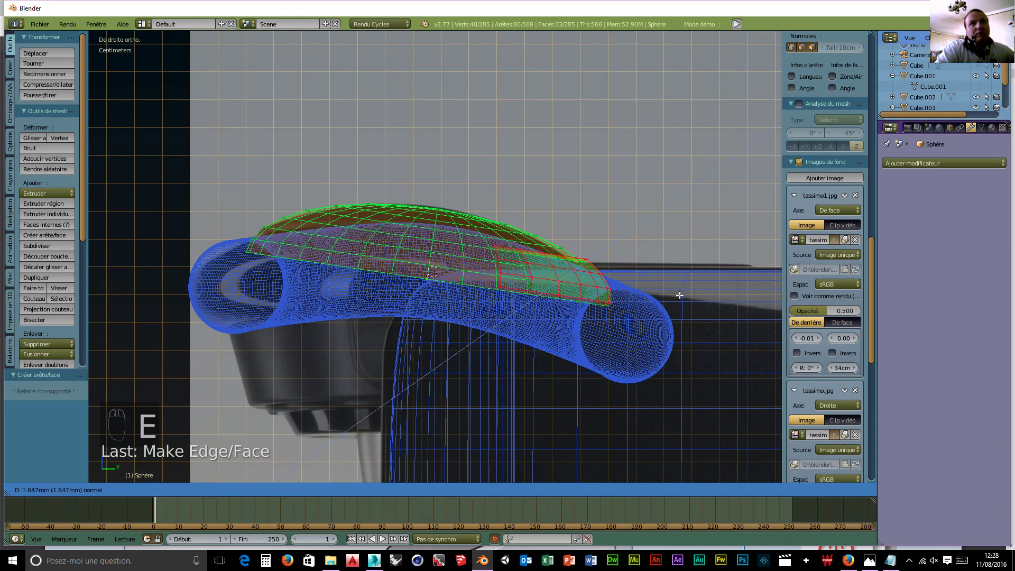
key(y)
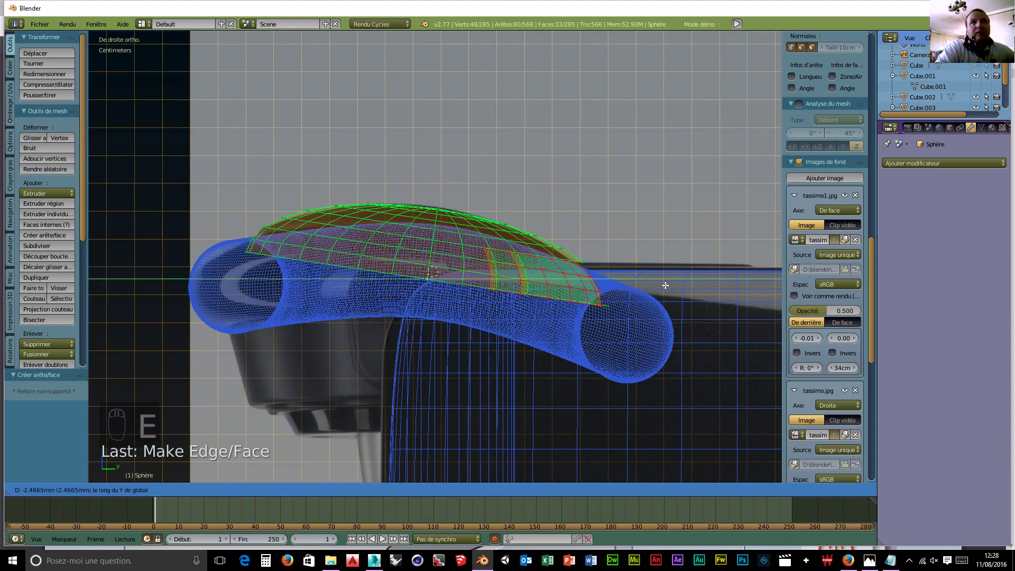
click(142, 310)
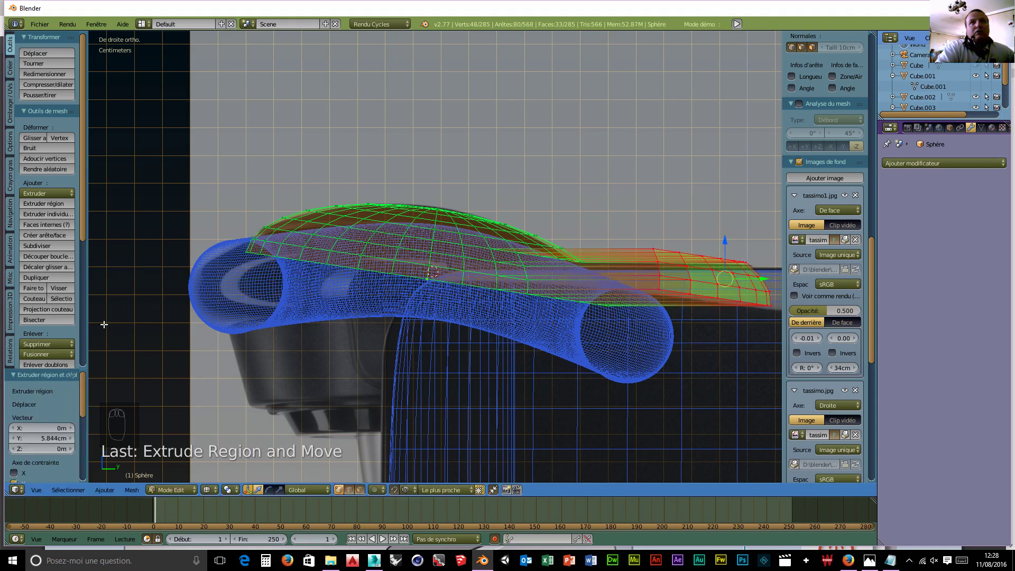
- Scale the extruded rear end to about 0.827 along the Z axis
key(s)
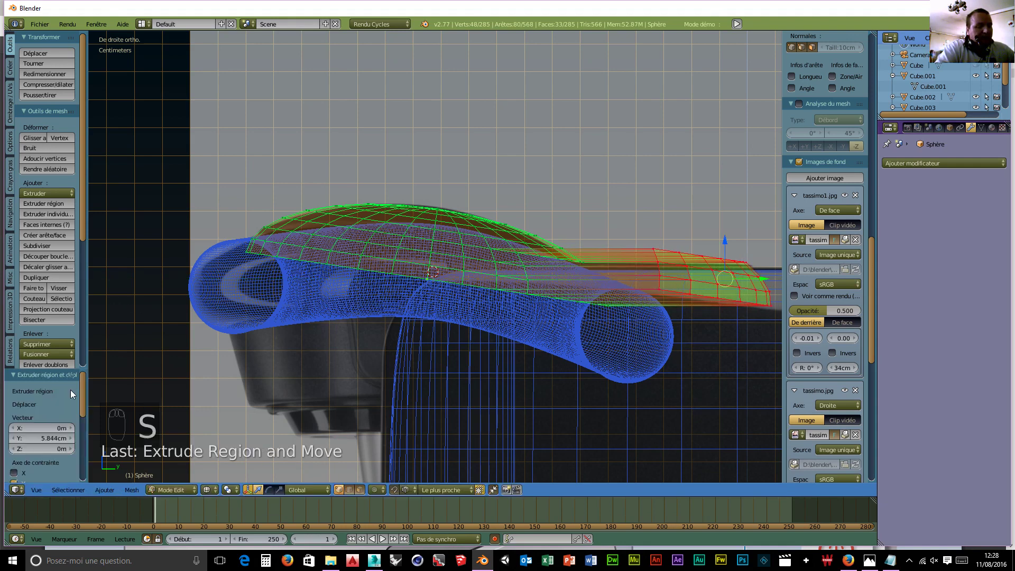
key(z)
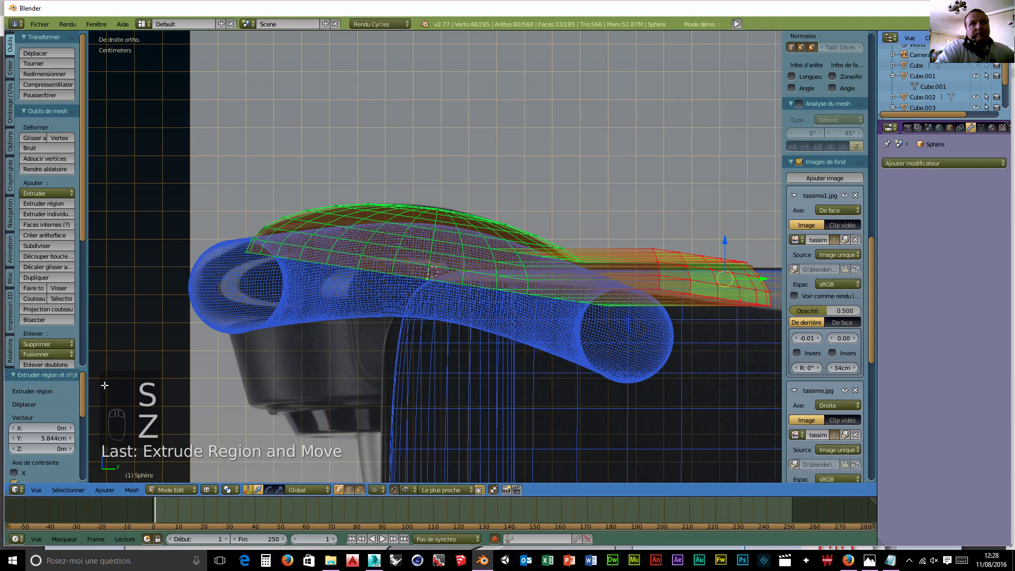
key(s)
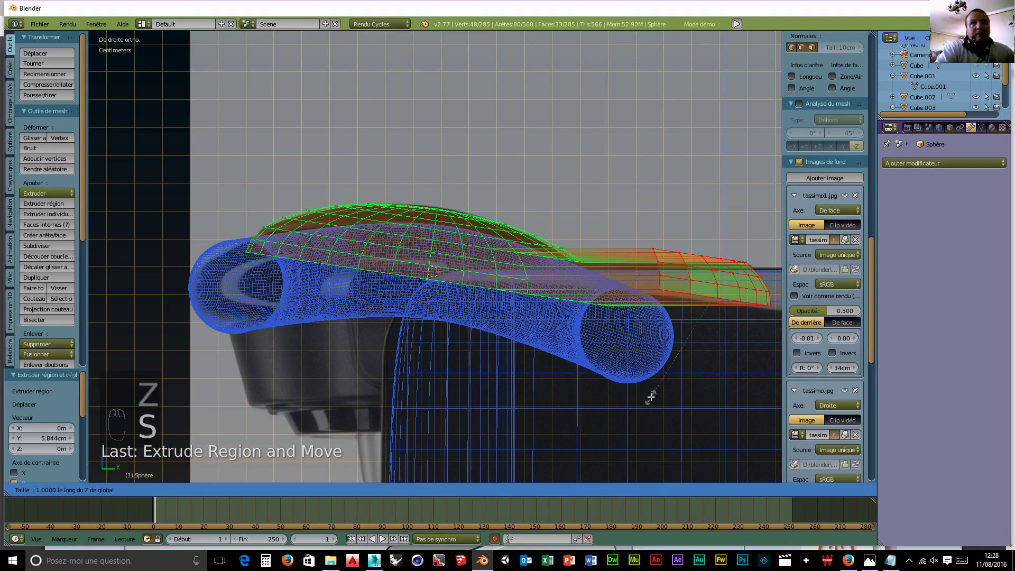
key(z)
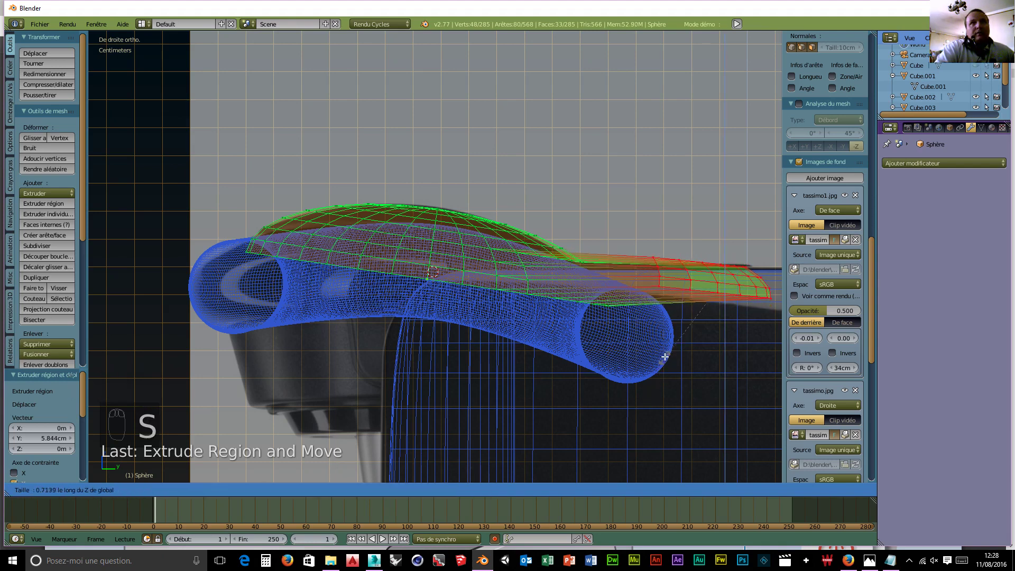
click(658, 373)
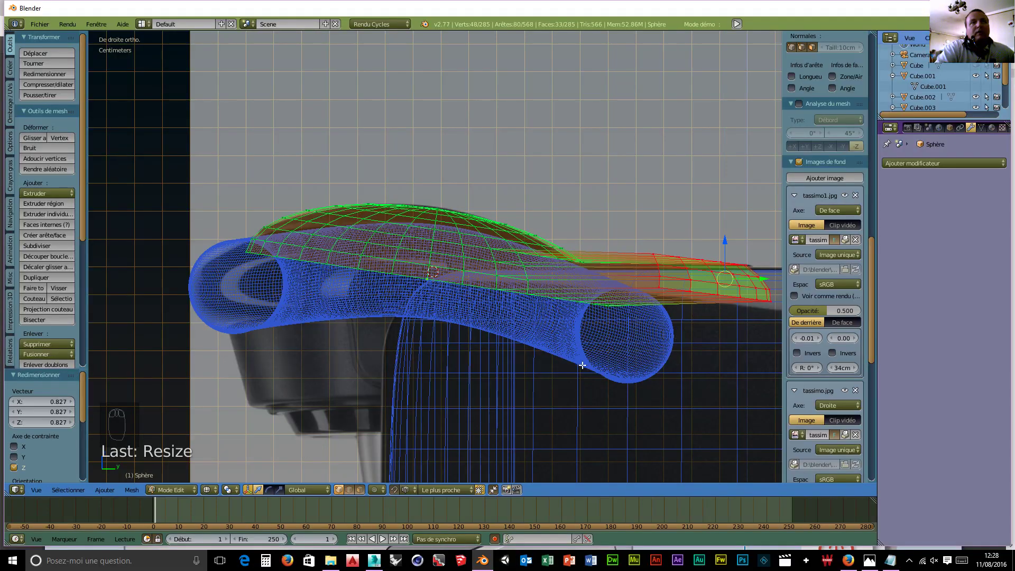
- Return to Object Mode with solid viewport shading and apply smooth shading to the torus ring
middle_drag(582, 365, 377, 398)
click(205, 487)
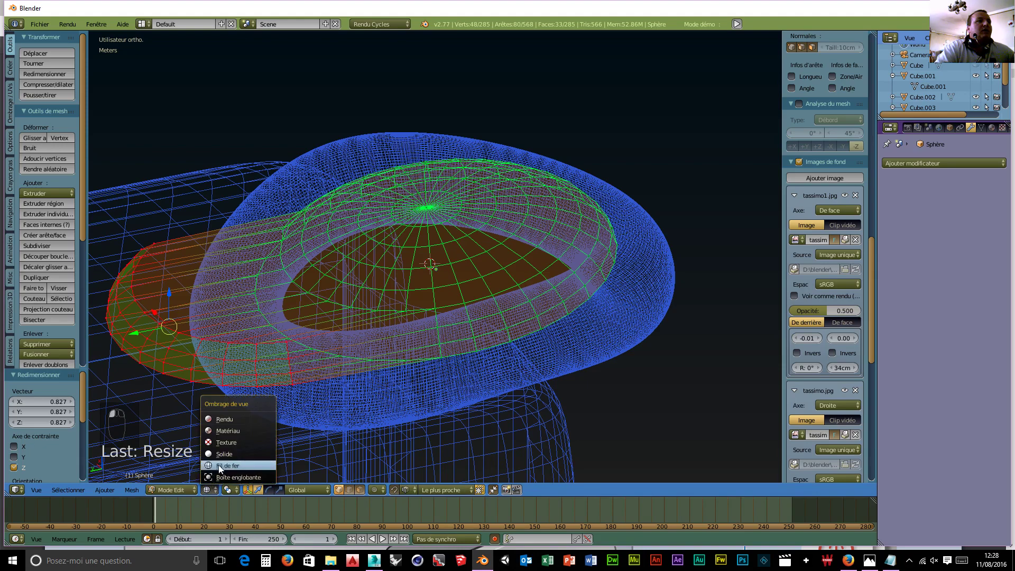
click(259, 454)
click(188, 493)
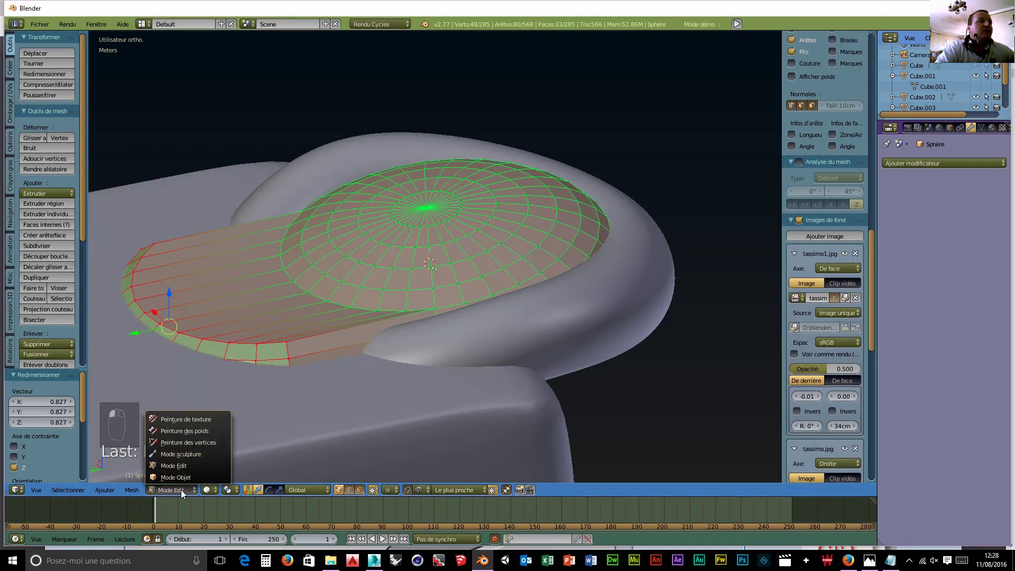
click(170, 477)
middle_drag(355, 430, 219, 418)
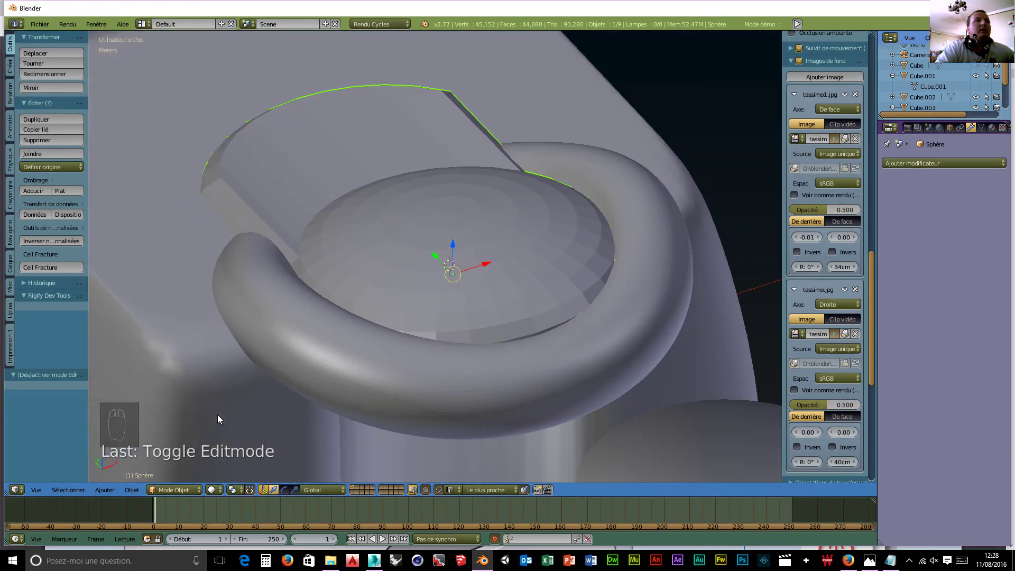
right_click(407, 395)
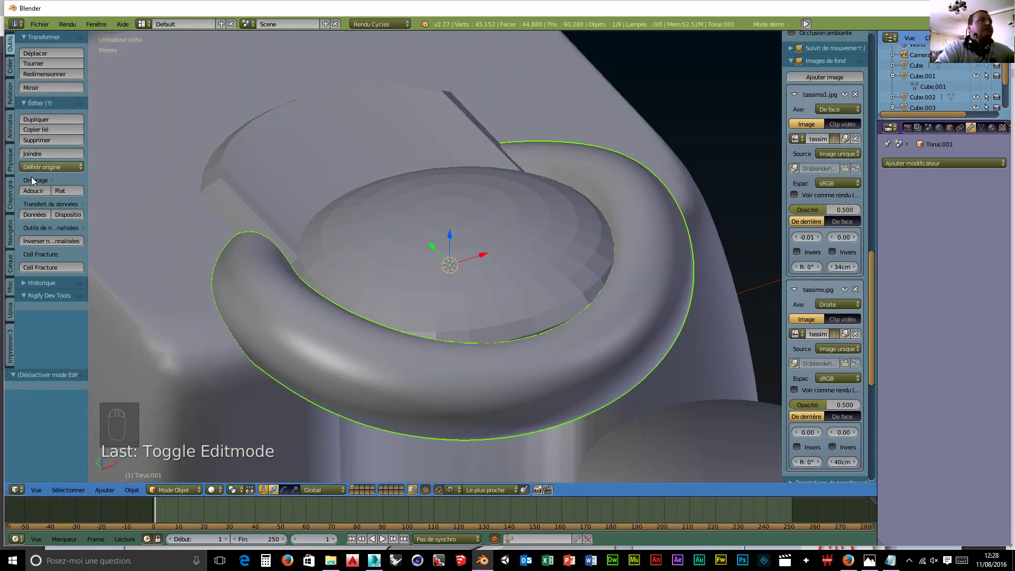
click(30, 191)
- Add a Subdivision Surface modifier to the dome with view and render levels of 3, and shade the dome smooth
right_click(392, 201)
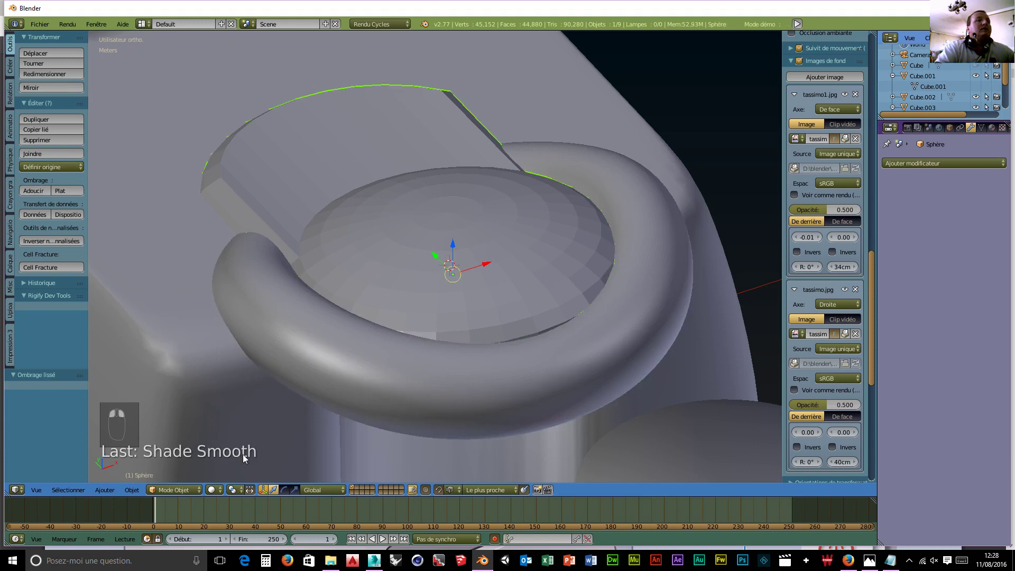
click(905, 164)
click(761, 340)
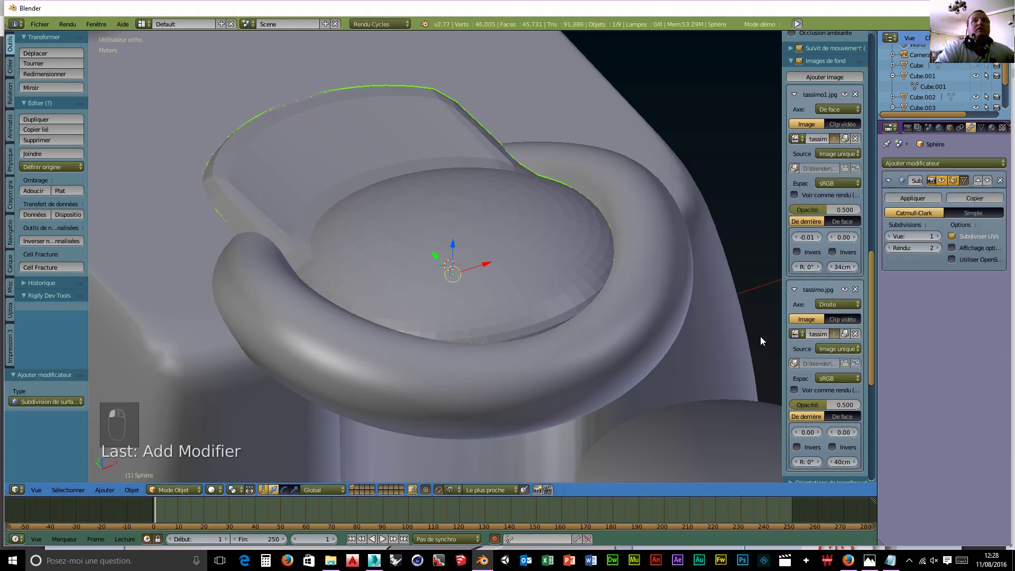
click(939, 236)
click(939, 236)
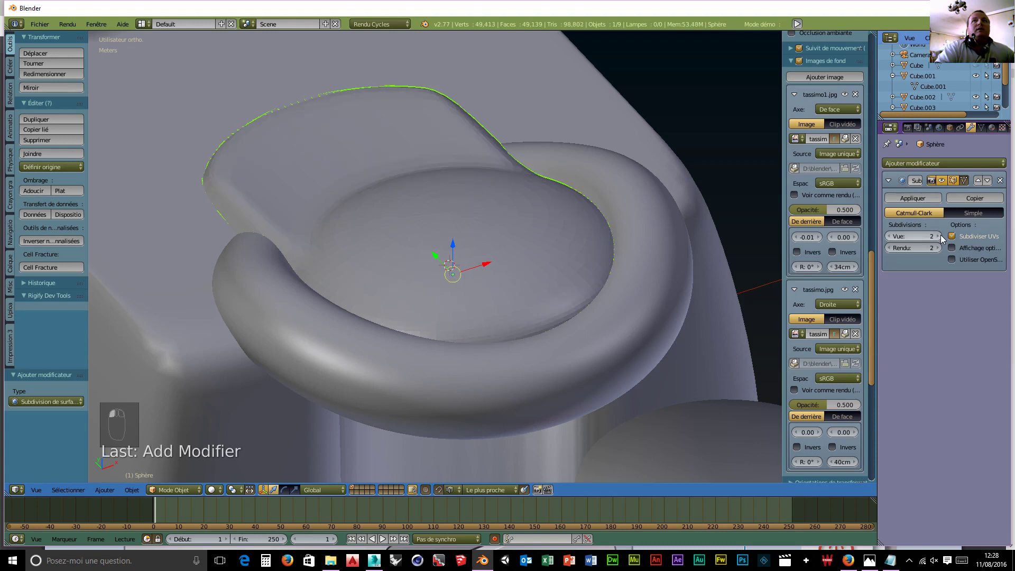
click(940, 248)
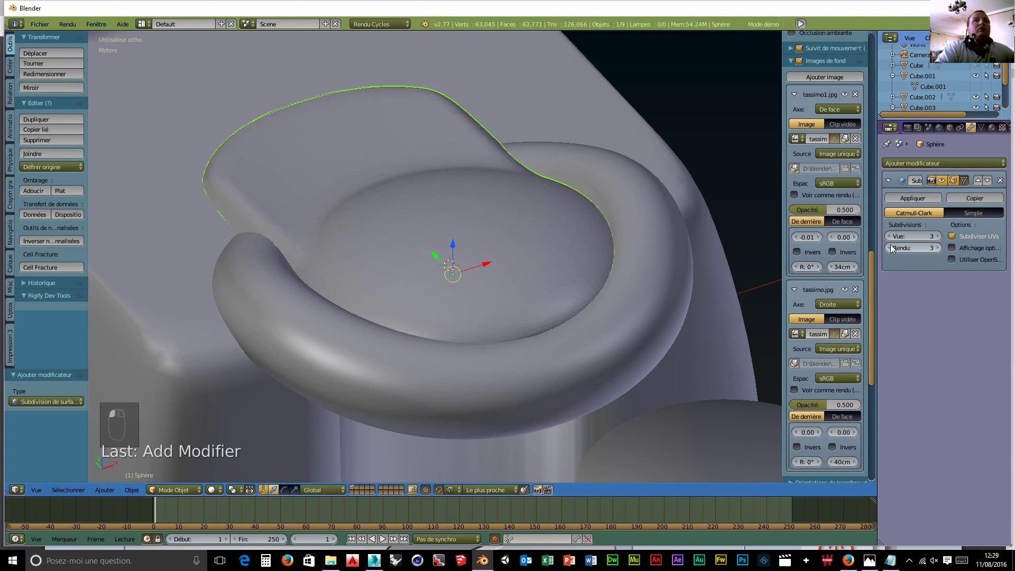
click(28, 189)
middle_drag(347, 230, 281, 228)
middle_drag(564, 308, 674, 366)
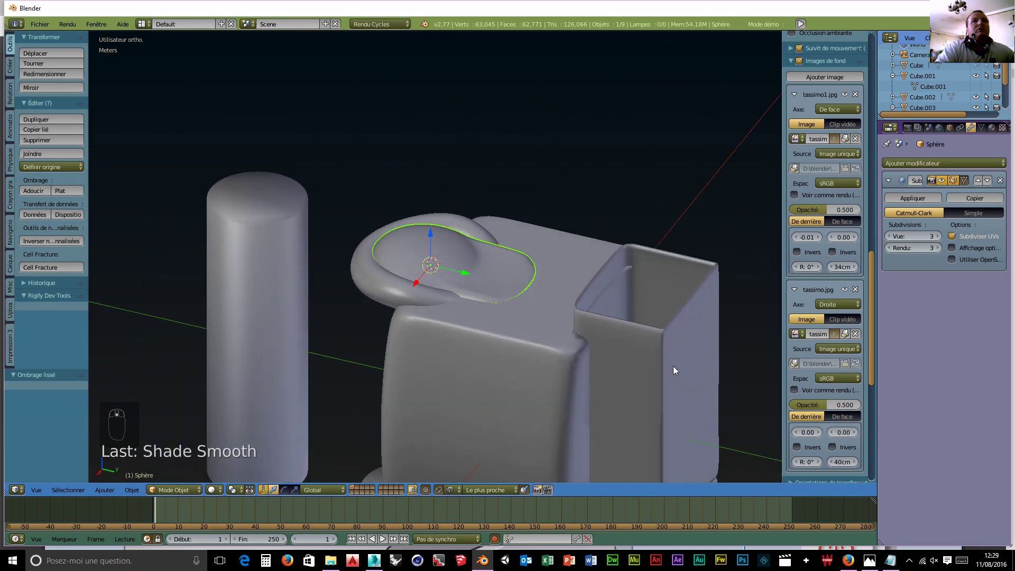
- Move the open box at the rear of the machine (Cube.003) about 1.44 mm along Y
right_click(659, 358)
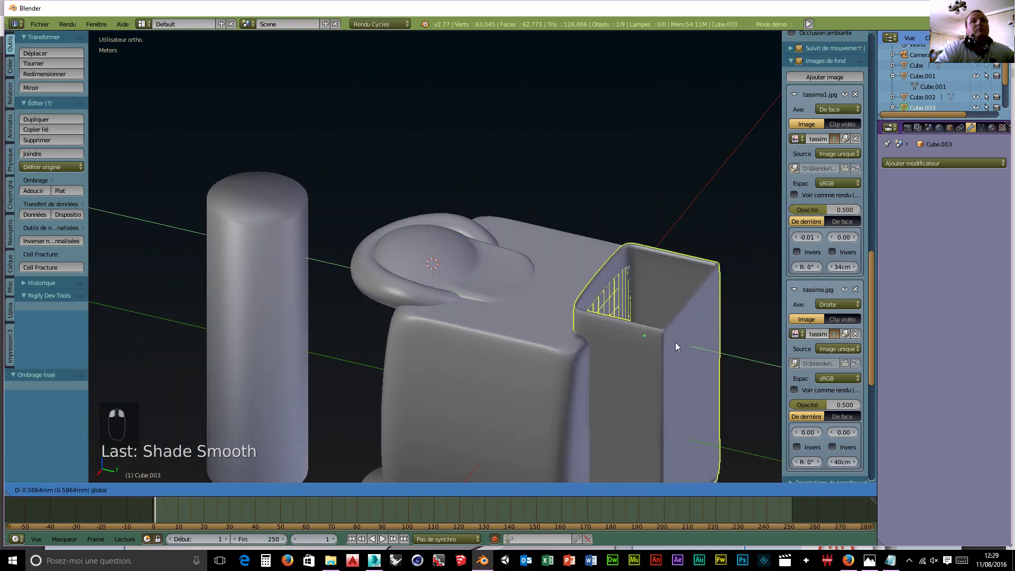
drag(675, 341, 663, 352)
middle_drag(663, 352, 336, 345)
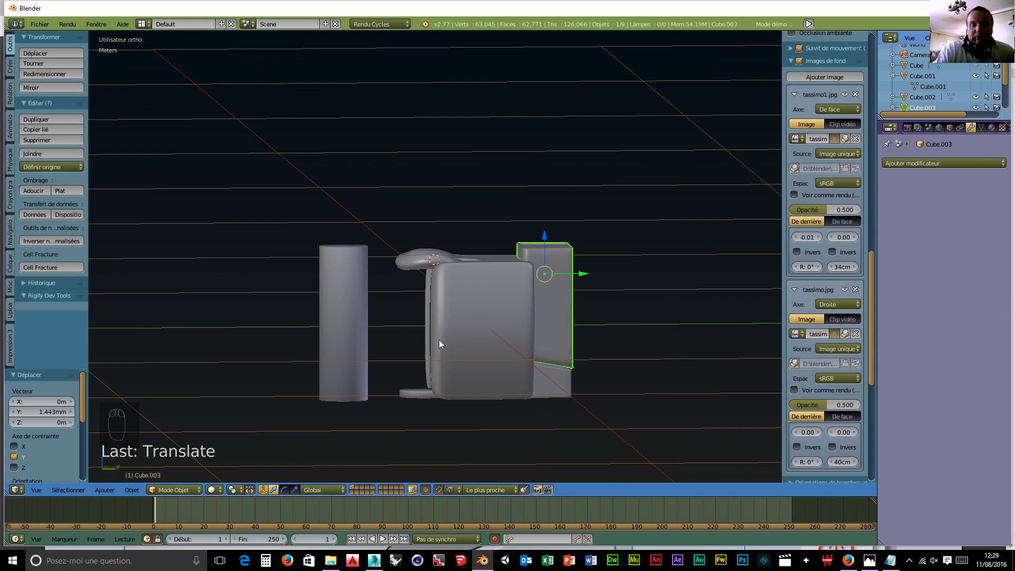
- Set the right side view to wireframe display and add a 64-vertex cylinder mesh
key(KP_3)
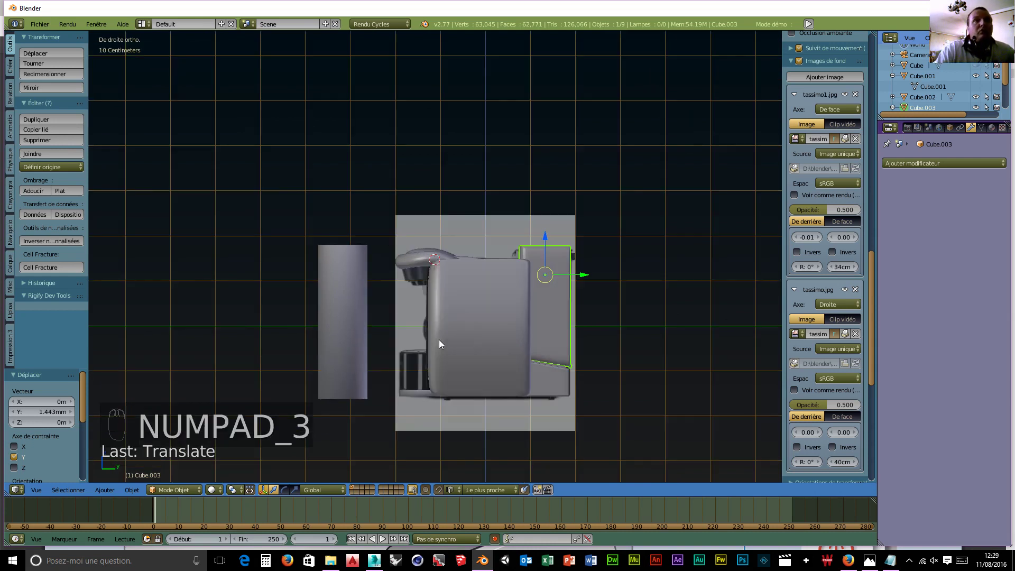
click(212, 490)
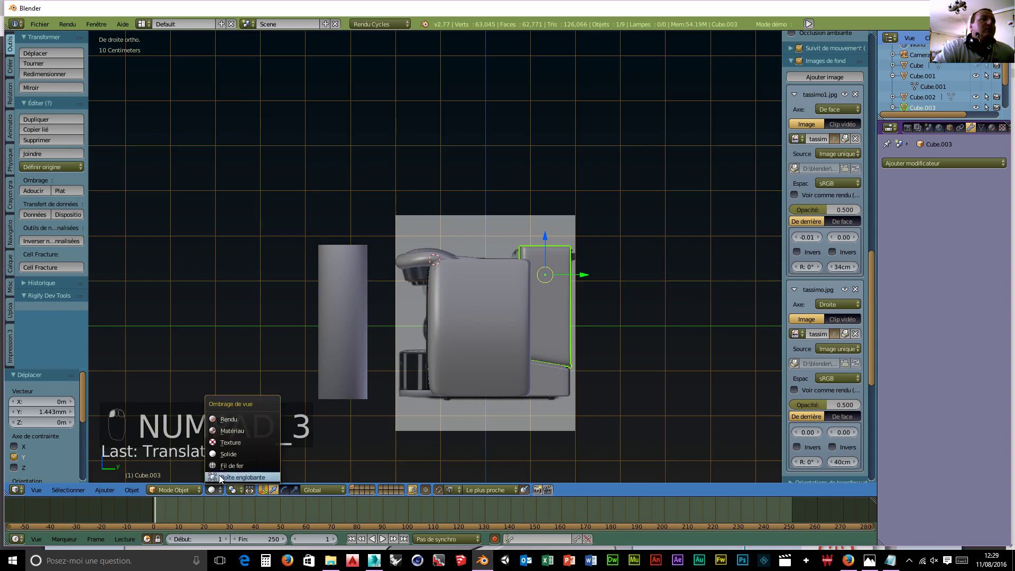
click(232, 462)
scroll(420, 471, up, 10)
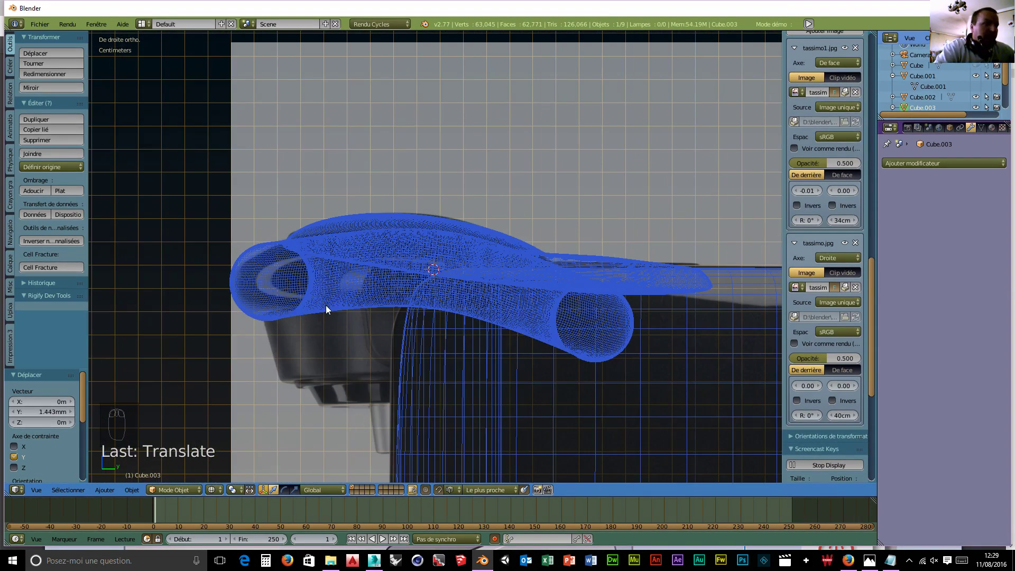
scroll(329, 304, down, 2)
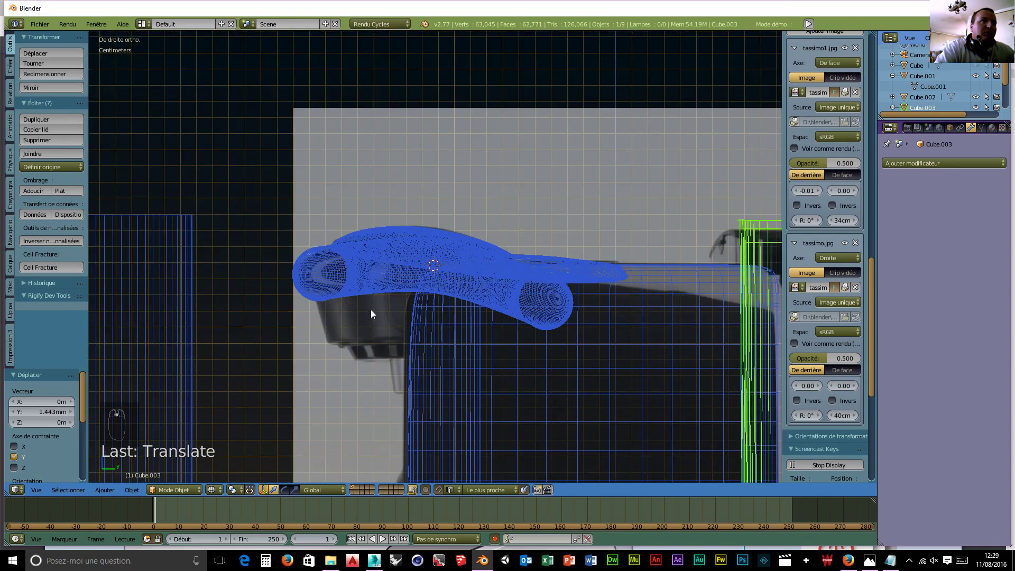
key(shift+a)
mouse_move(395, 331)
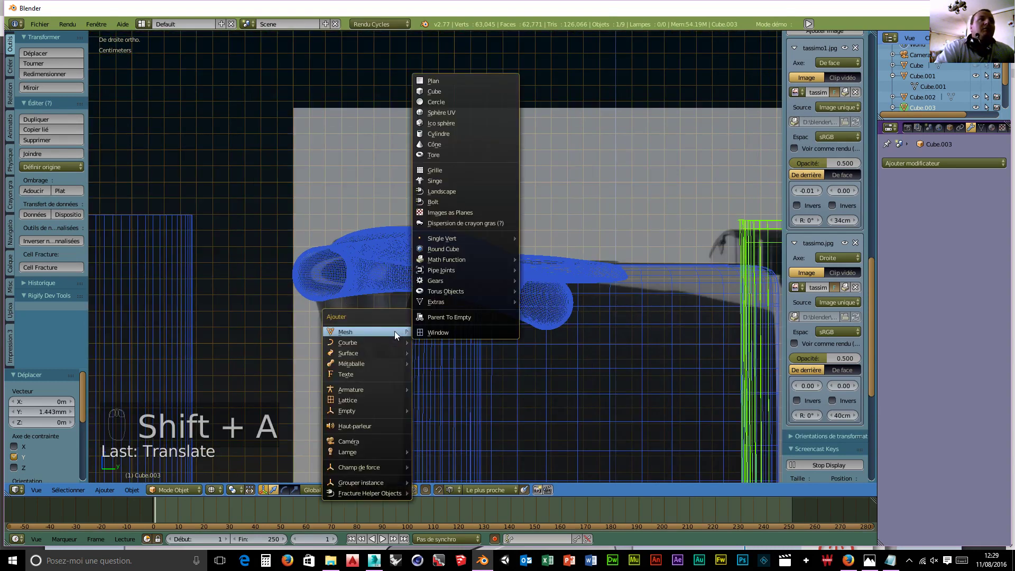
click(448, 135)
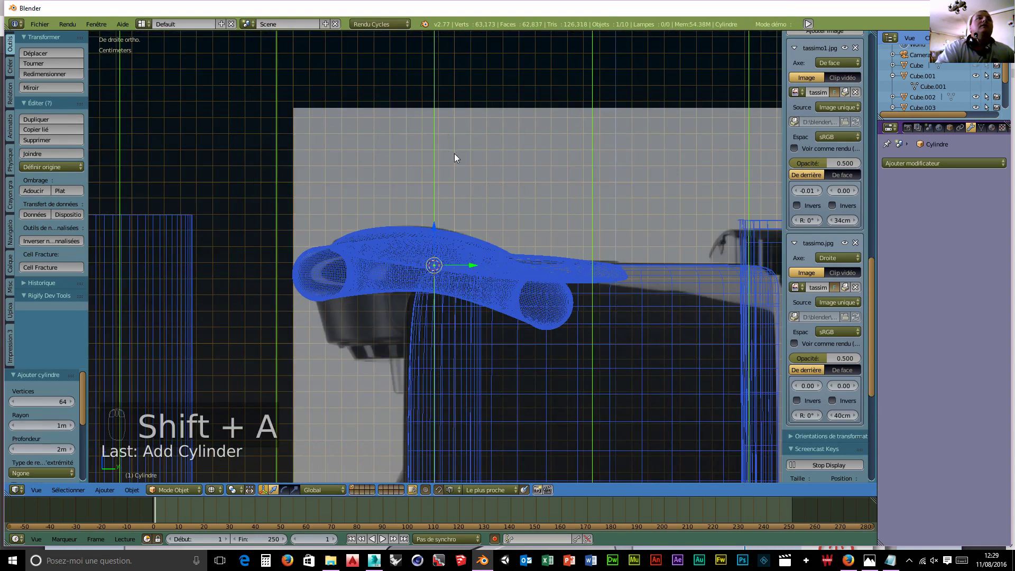
- Scale the new cylinder uniformly to about 0.135, lower it along Z and move it about -1.89 cm along Y
scroll(492, 201, up, 1)
key(s)
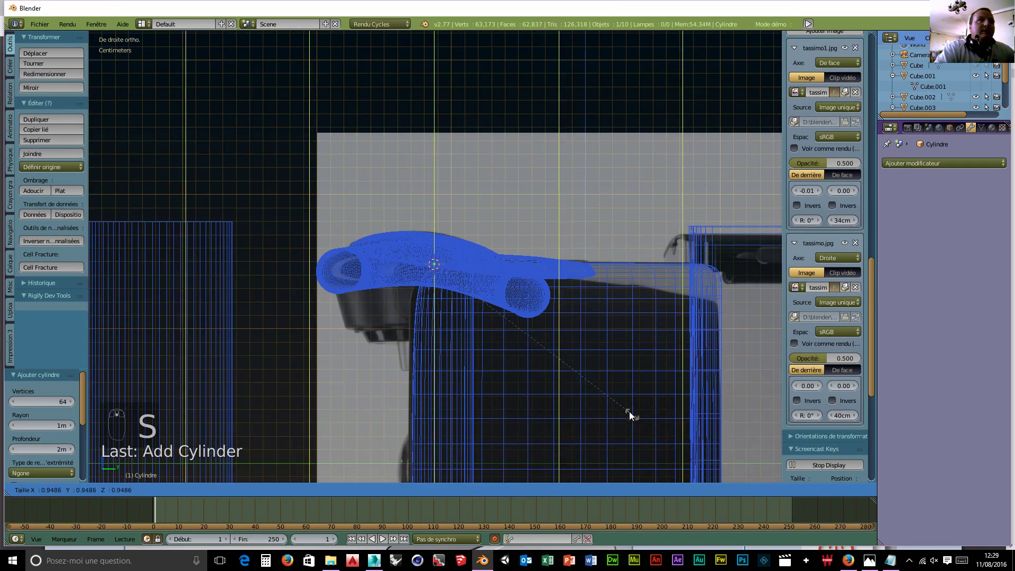
click(462, 287)
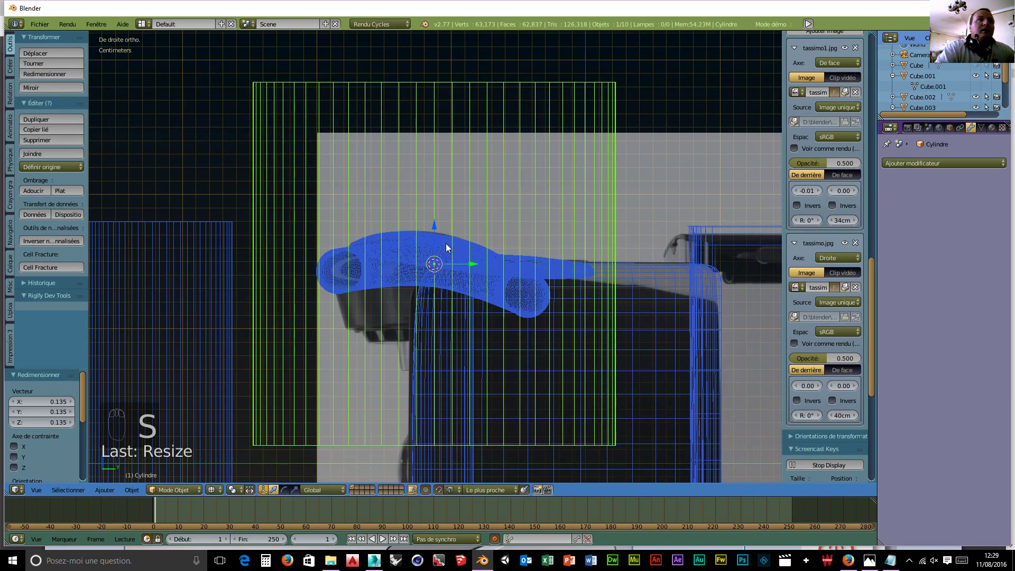
drag(434, 226, 436, 331)
drag(475, 365, 449, 370)
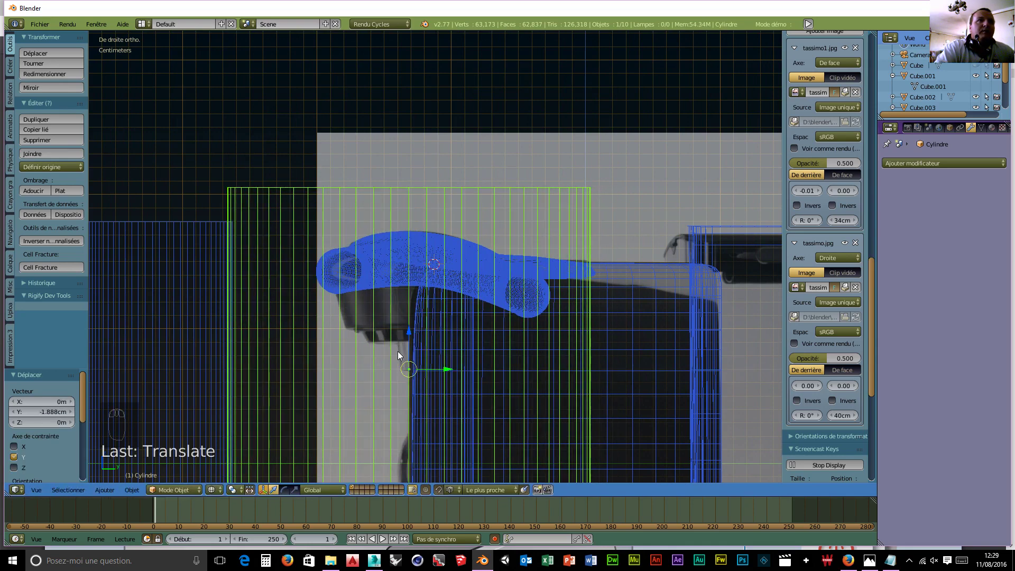
key(KP_1)
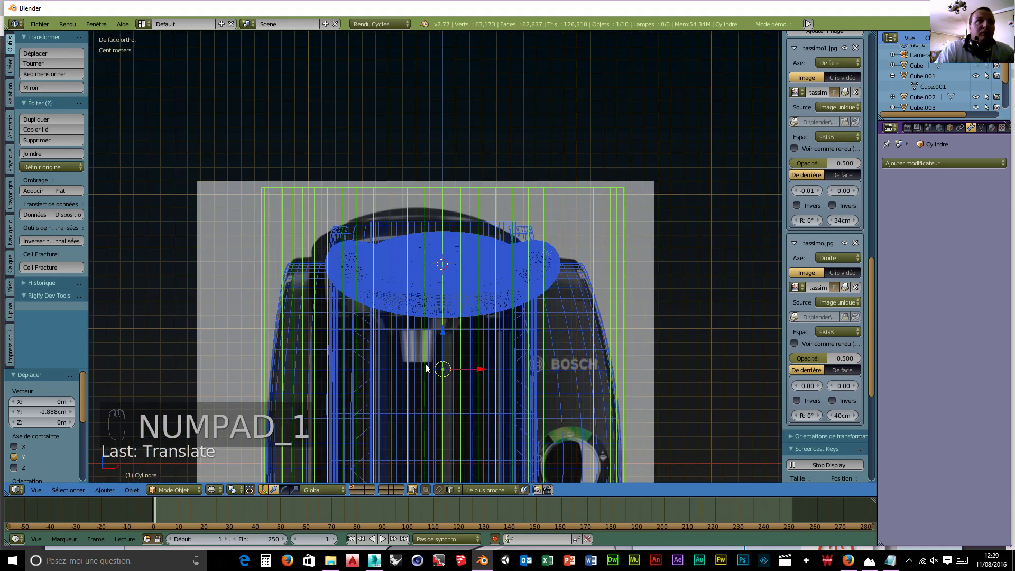
drag(478, 369, 453, 370)
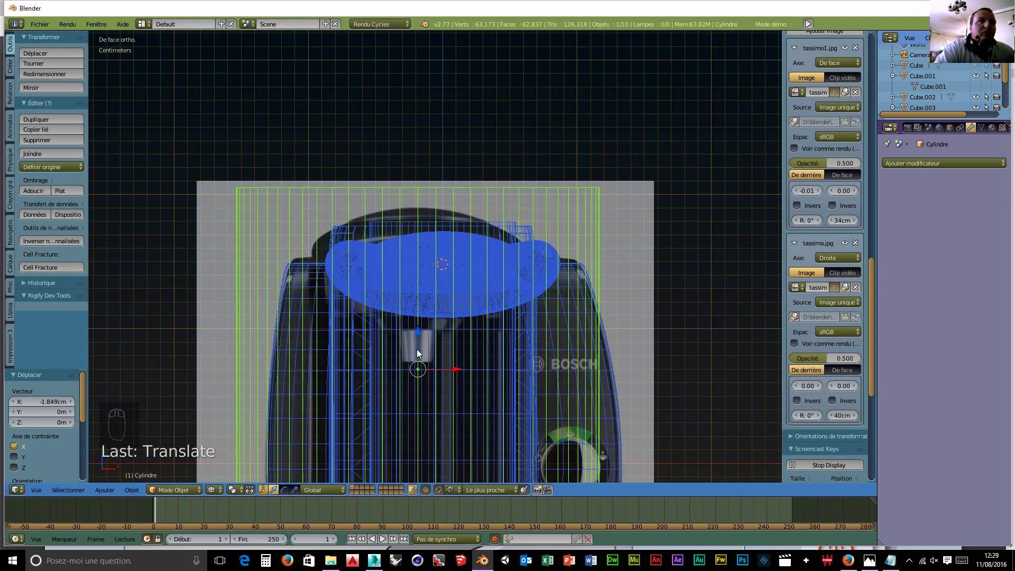
drag(416, 340, 417, 334)
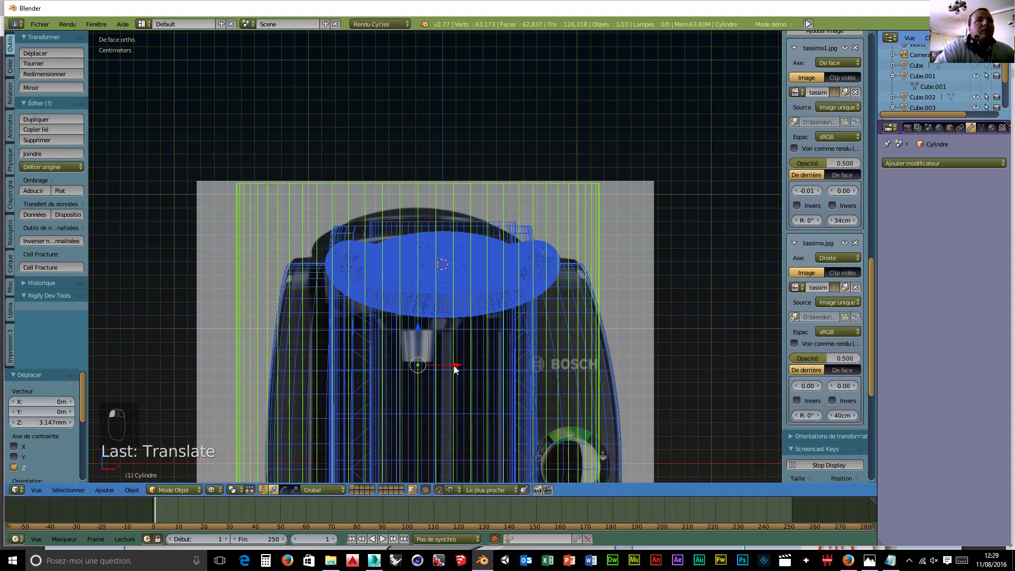
drag(453, 367, 484, 395)
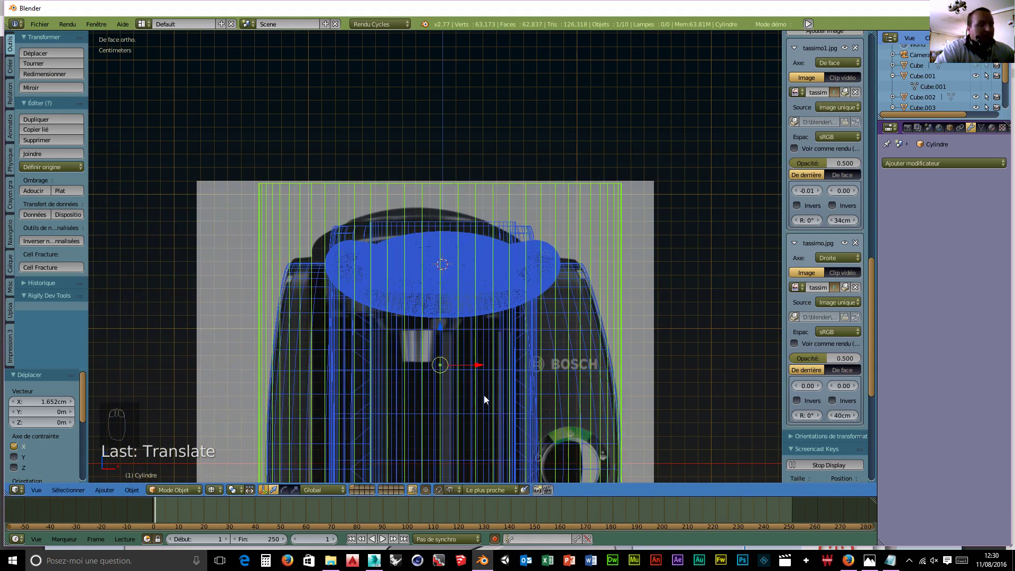
key(ctrl+z)
key(ctrl+z)
key(ctrl+z)
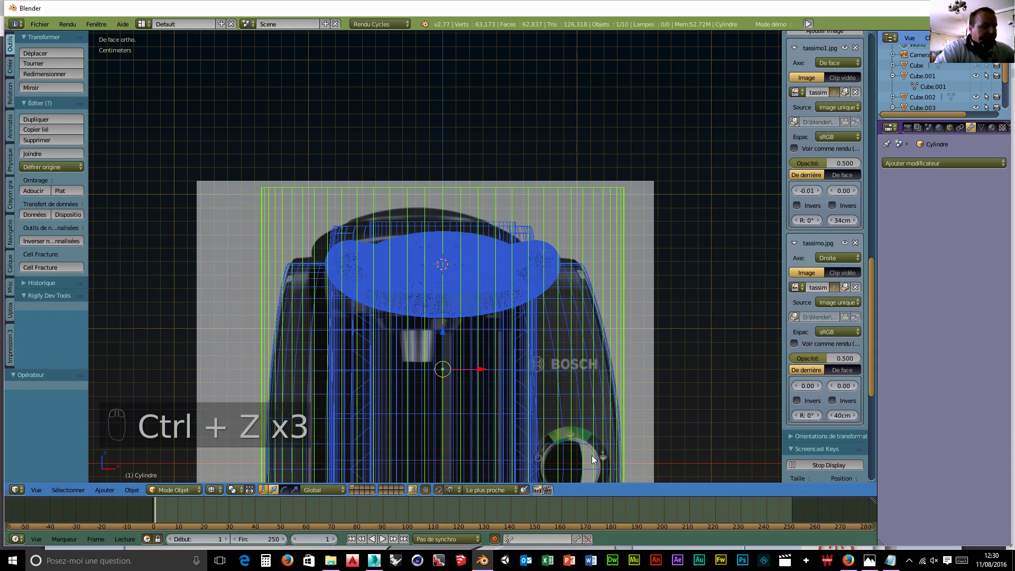
- Scale the cylinder uniformly by 0.502 and again by 0.883, and raise it about 1.06 cm along Z
key(s)
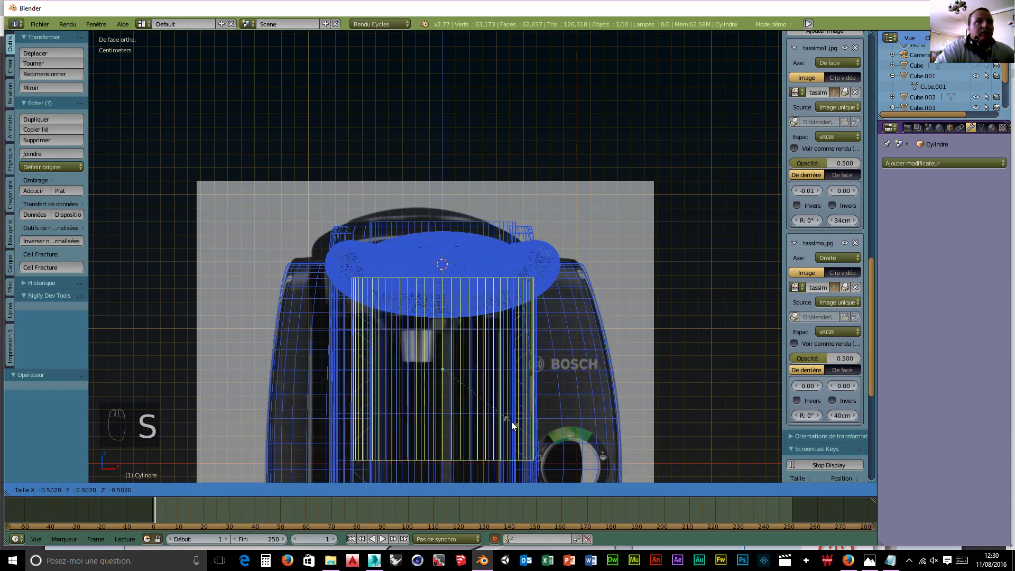
click(512, 421)
key(KP_3)
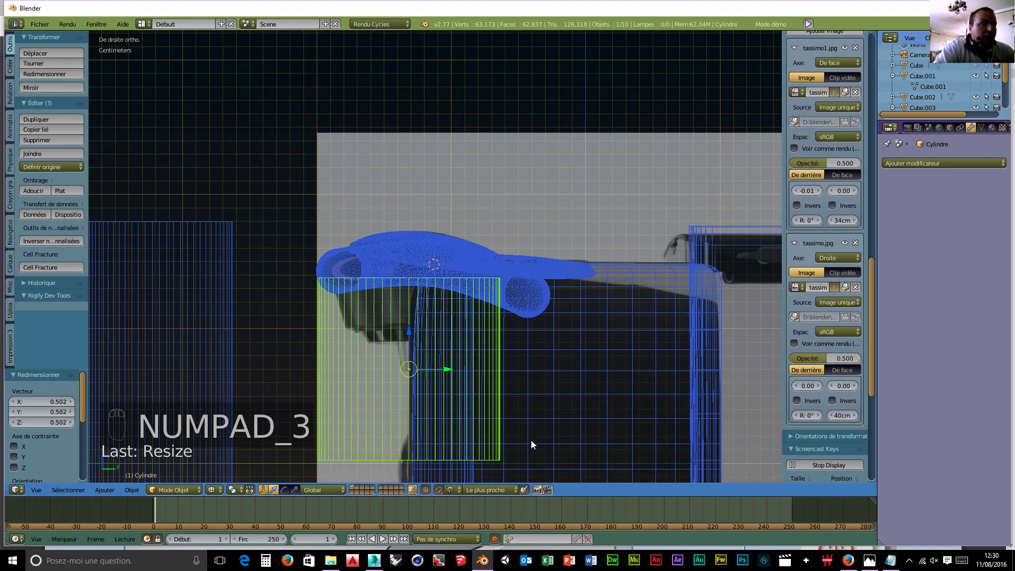
key(s)
click(516, 433)
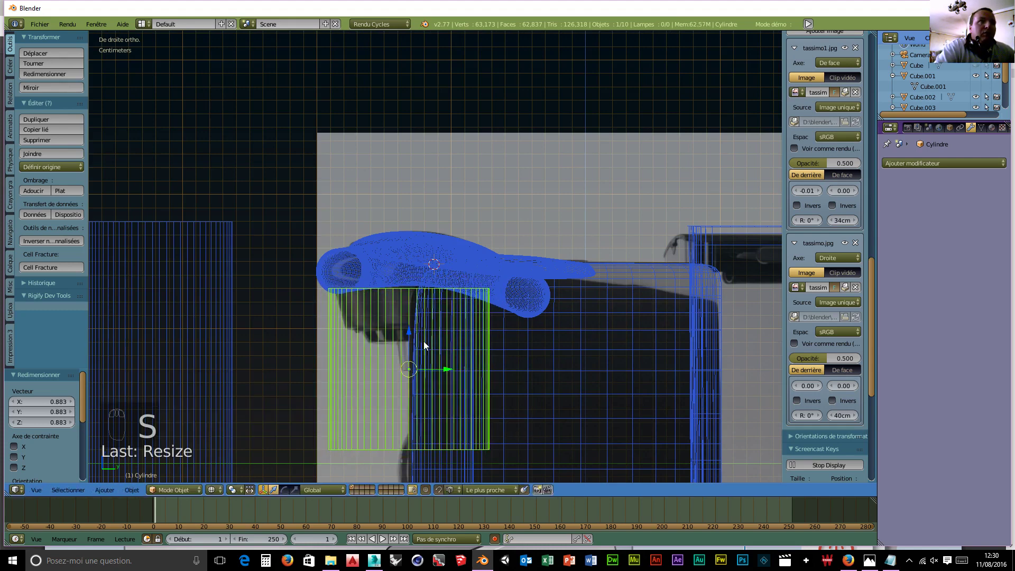
drag(411, 329, 412, 314)
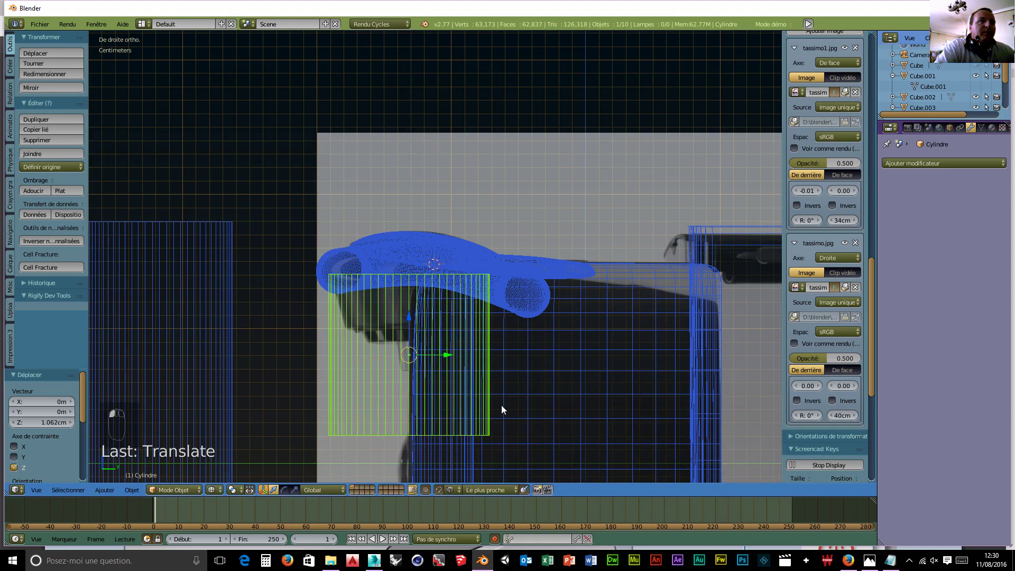
- In Edit Mode, box-select the cylinder's bottom ring of vertices and raise it along Z to about a third of the cylinder's height
click(174, 490)
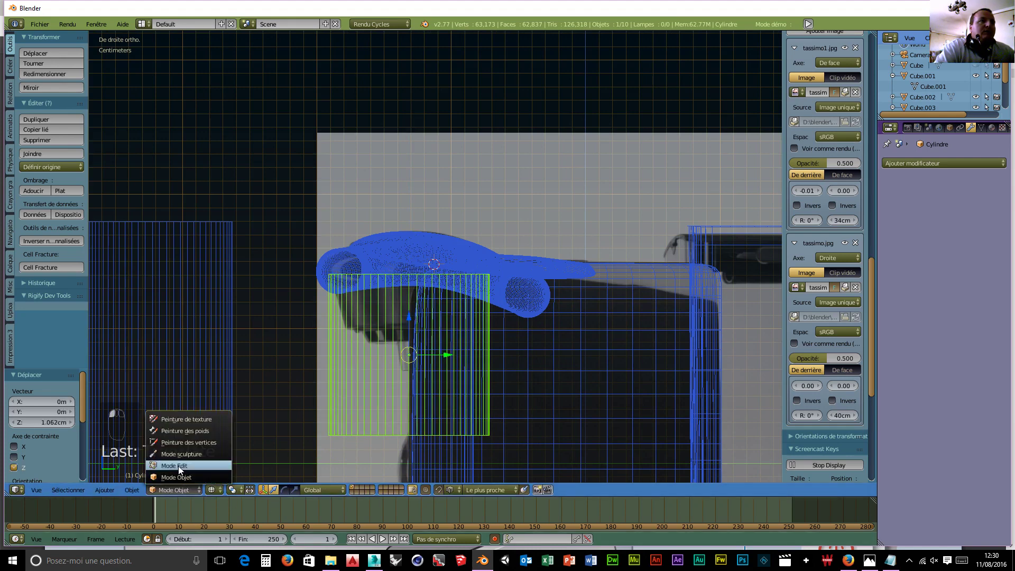
click(181, 467)
key(a)
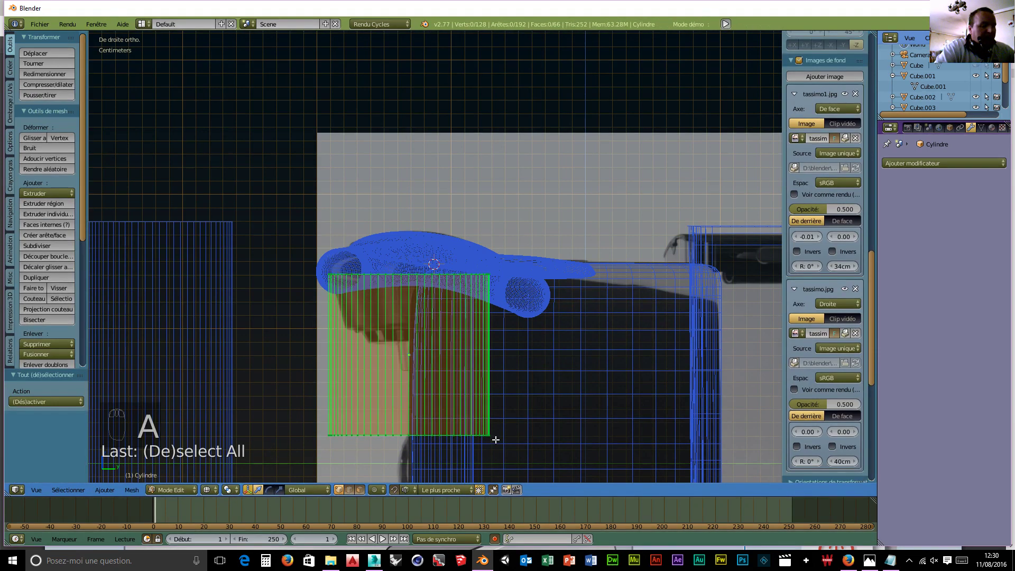
key(b)
drag(503, 429, 331, 453)
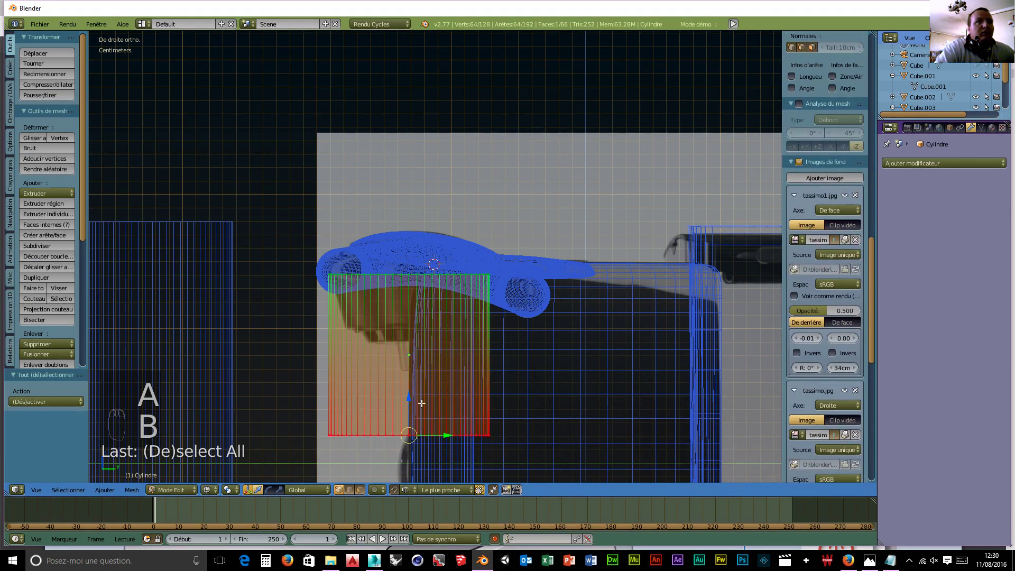
drag(416, 402, 405, 293)
- Scale the bottom ring to 0.794 so the cylinder tapers downward like the reference
key(s)
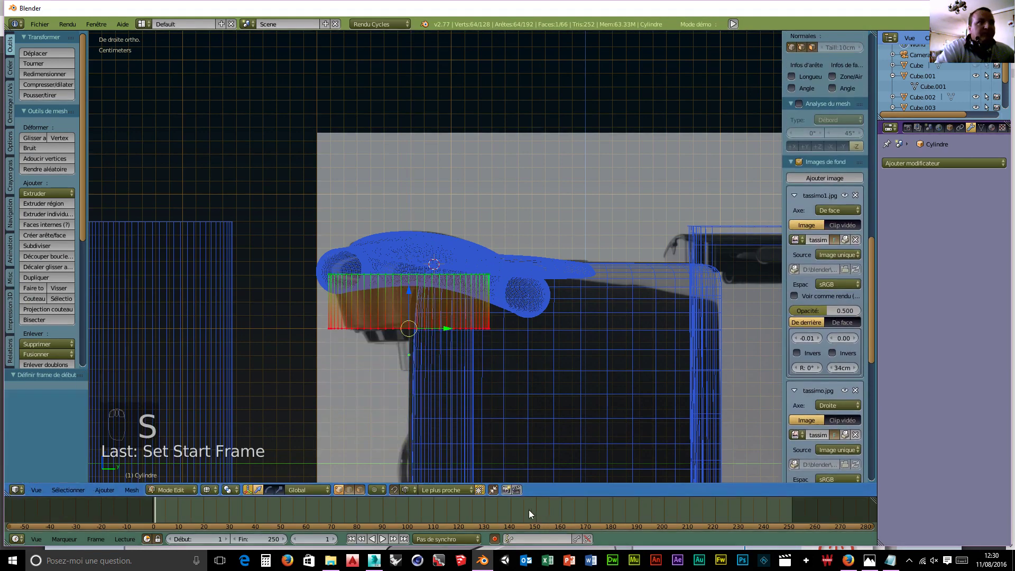
key(s)
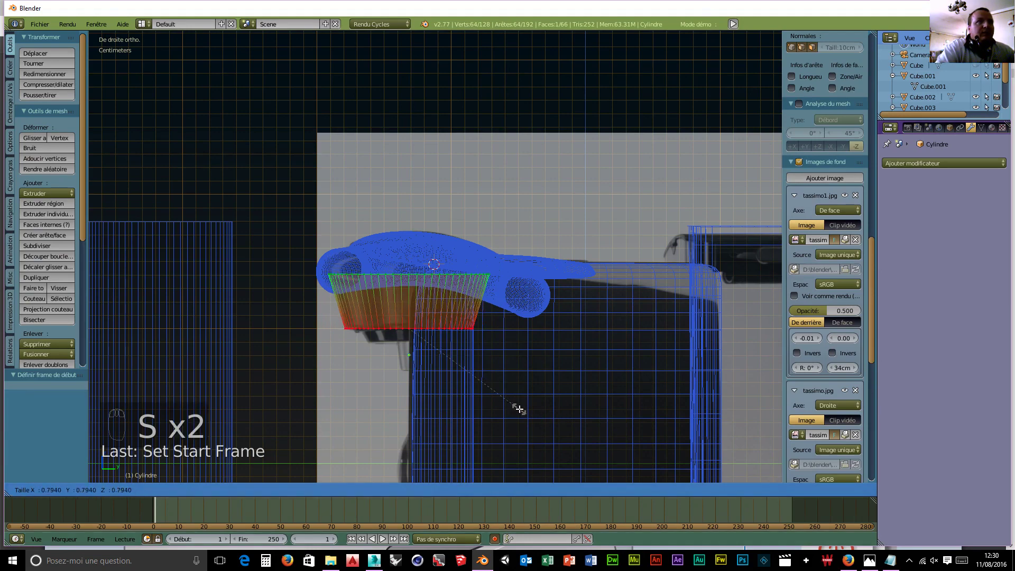
click(384, 412)
- Extrude the bottom ring inward at scale 0.871, and extrude it about 2.73 mm down with a slight taper of about 0.97
scroll(386, 408, up, 2)
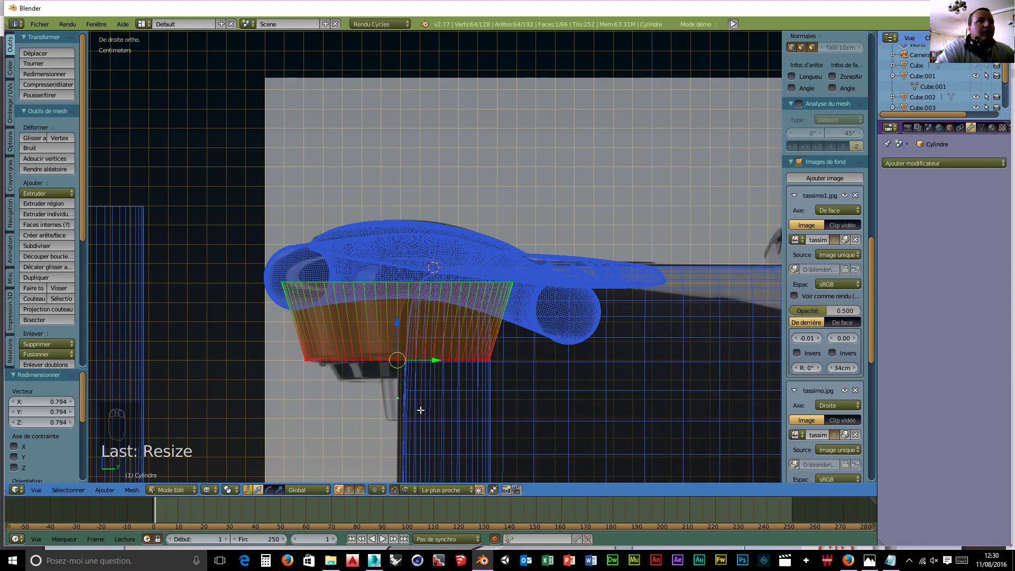
key(e)
key(s)
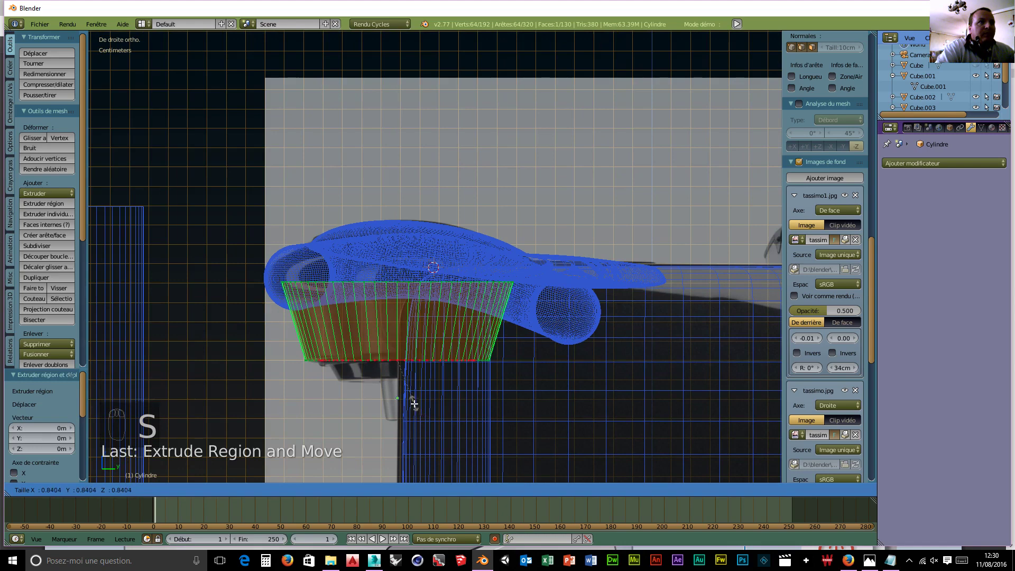
click(416, 405)
key(e)
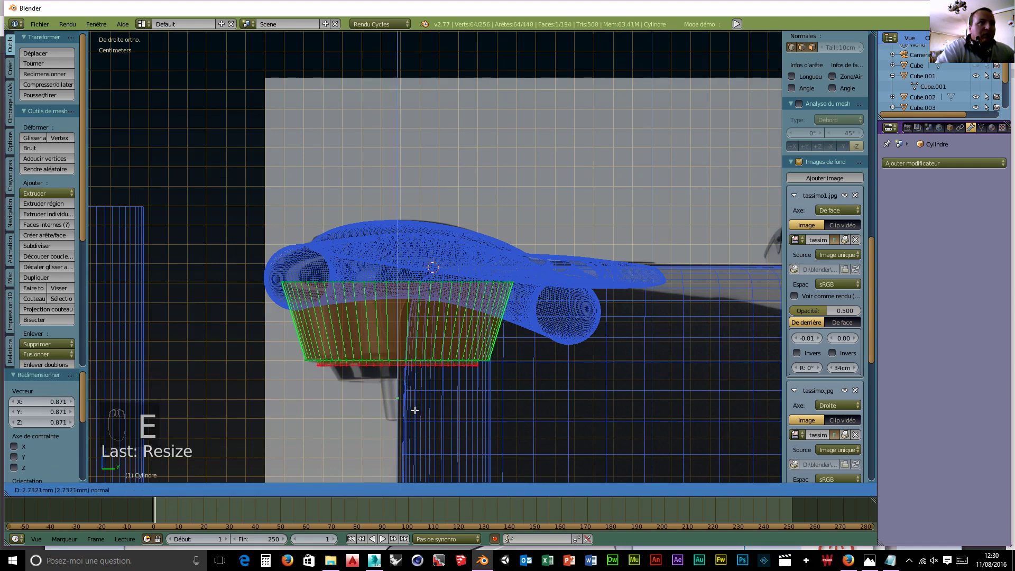
click(415, 410)
key(s)
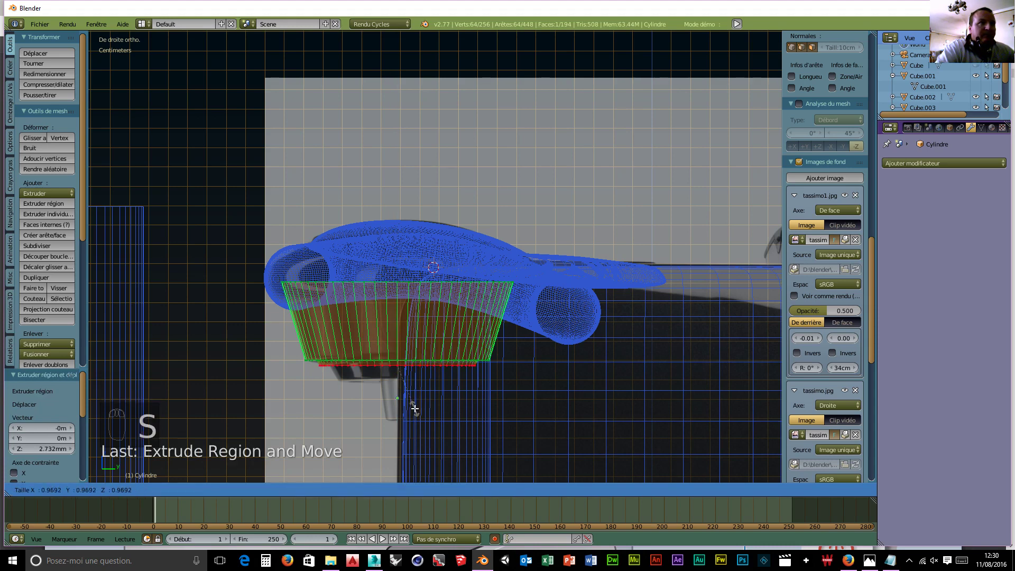
click(415, 408)
- Extrude the bottom ring inward at scale 0.851, and extrude it about 7.92 mm down, tapered to 0.900
key(e)
click(415, 409)
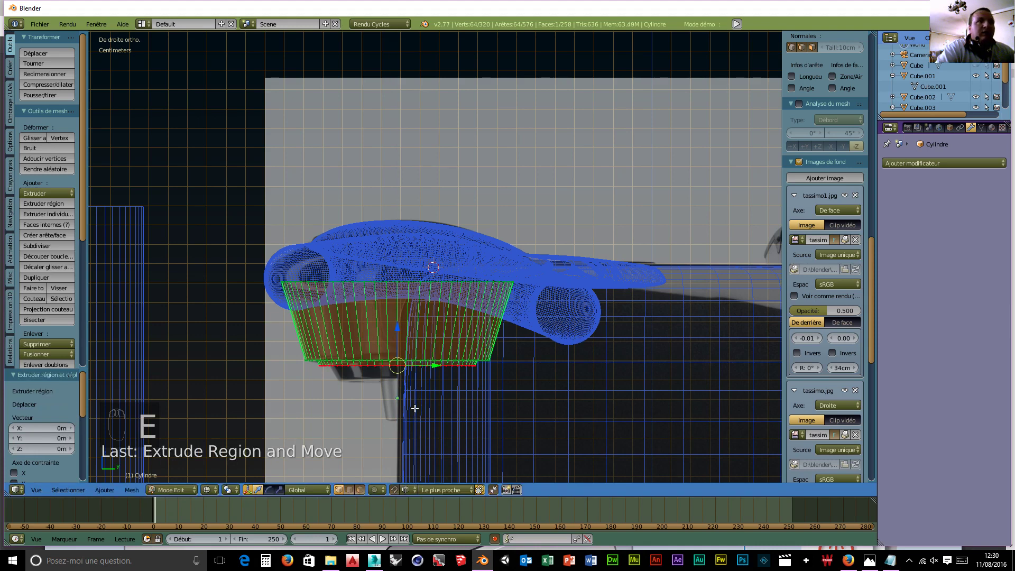
key(s)
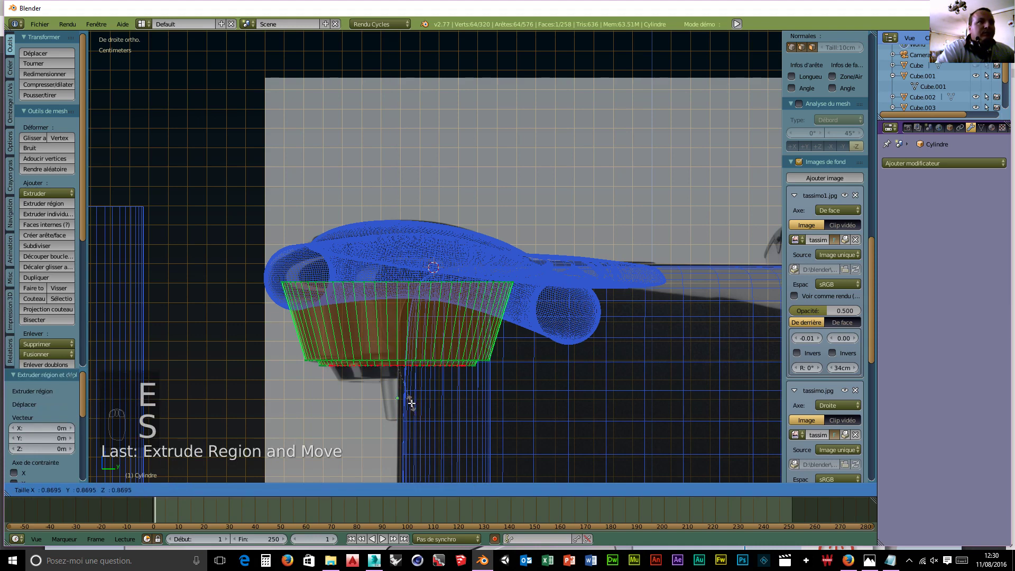
click(412, 403)
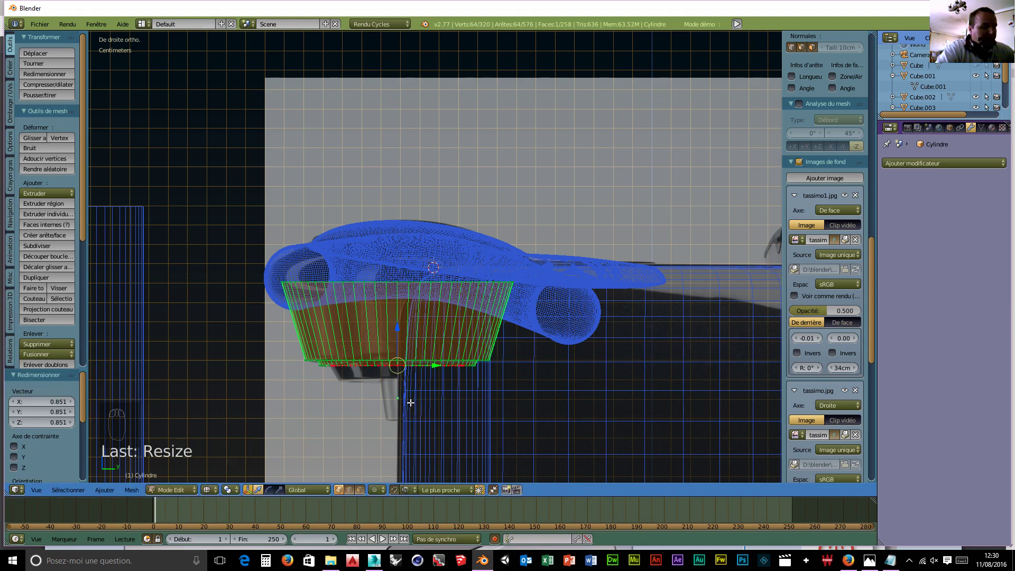
key(e)
click(412, 419)
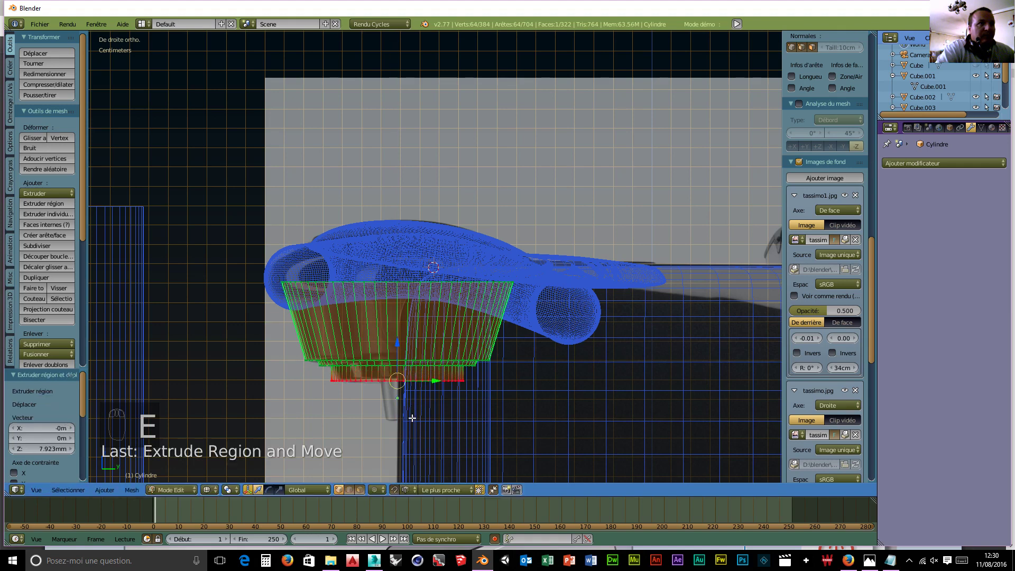
key(s)
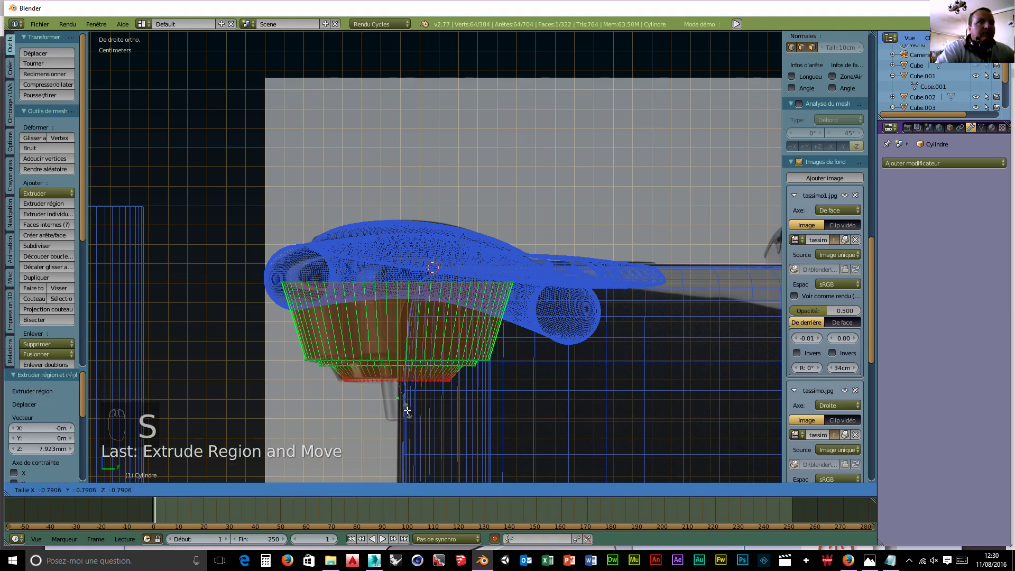
click(411, 414)
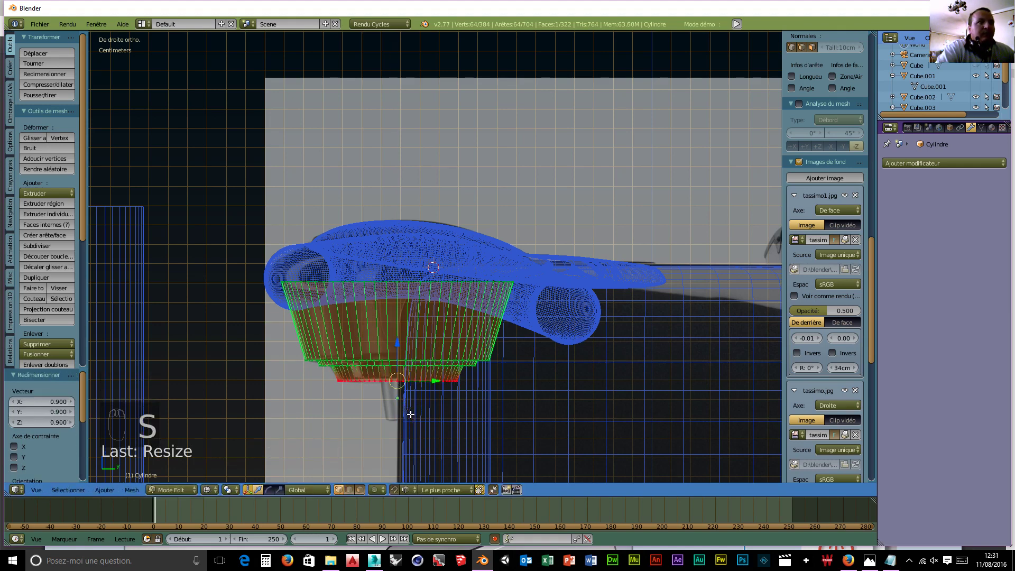
- Form the narrow nozzle by extruding the bottom ring inward at scale 0.292, then about 2.05 cm down, tapered to 0.624
key(e)
click(410, 415)
key(s)
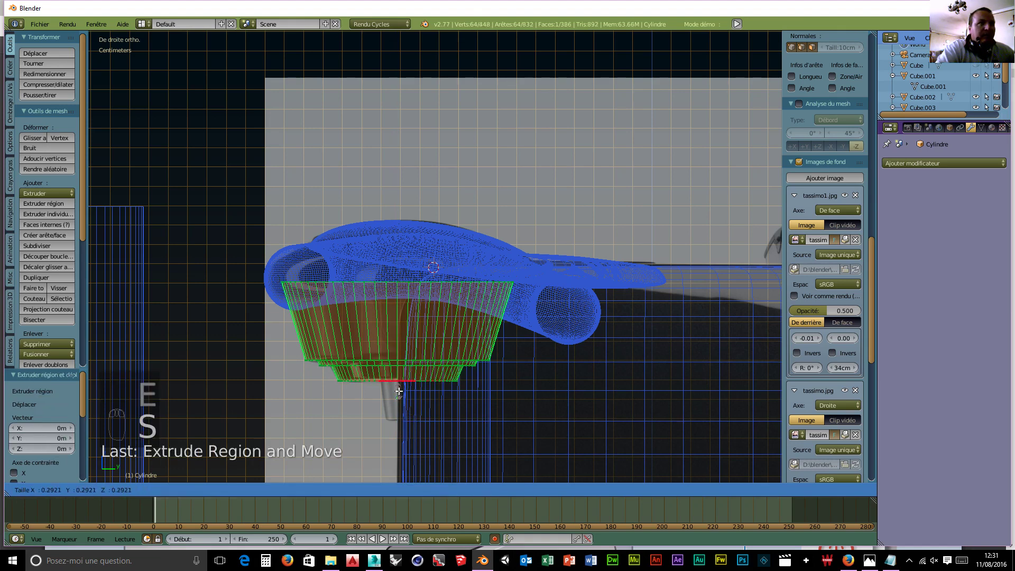
click(399, 392)
key(e)
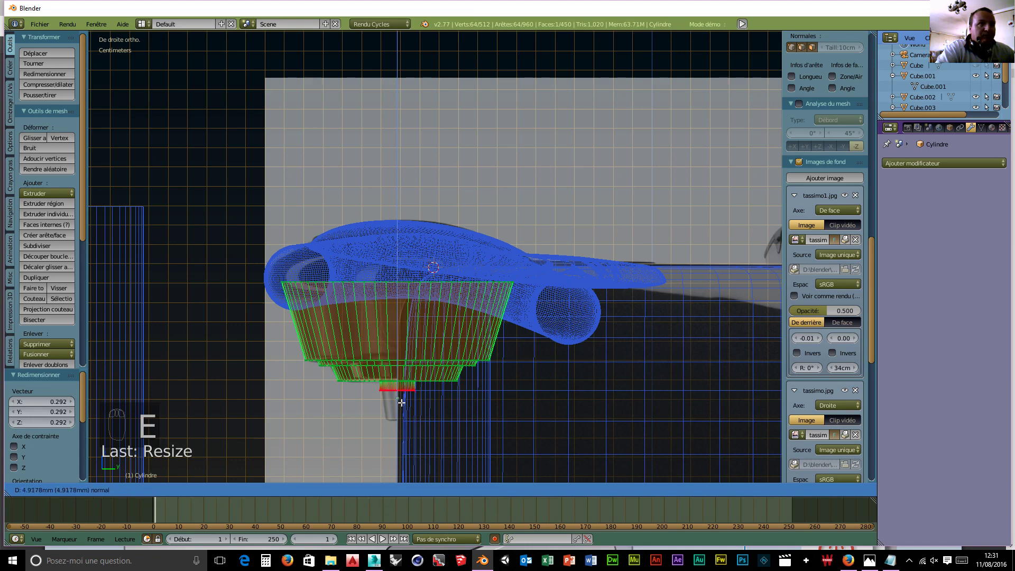
click(404, 433)
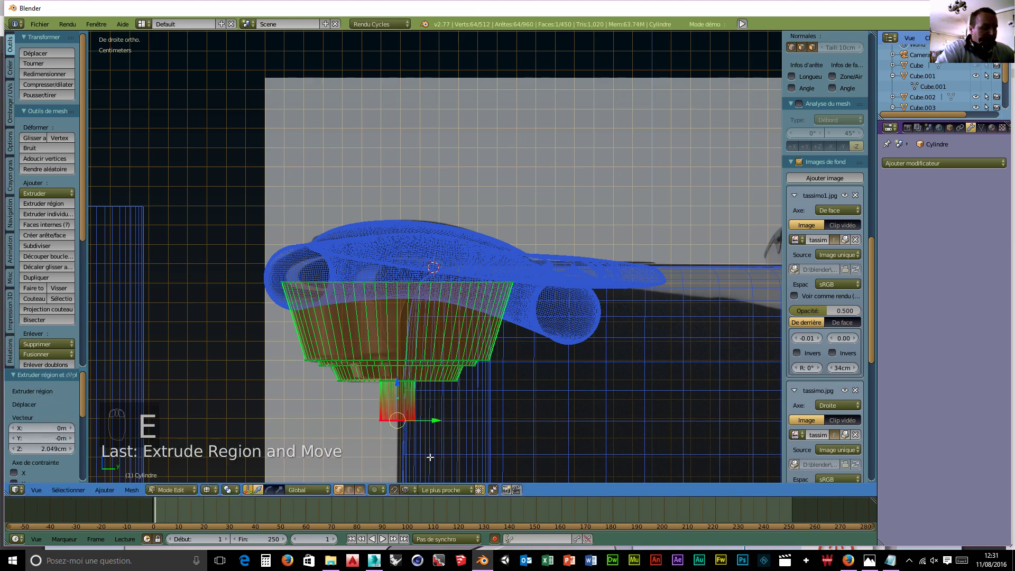
key(s)
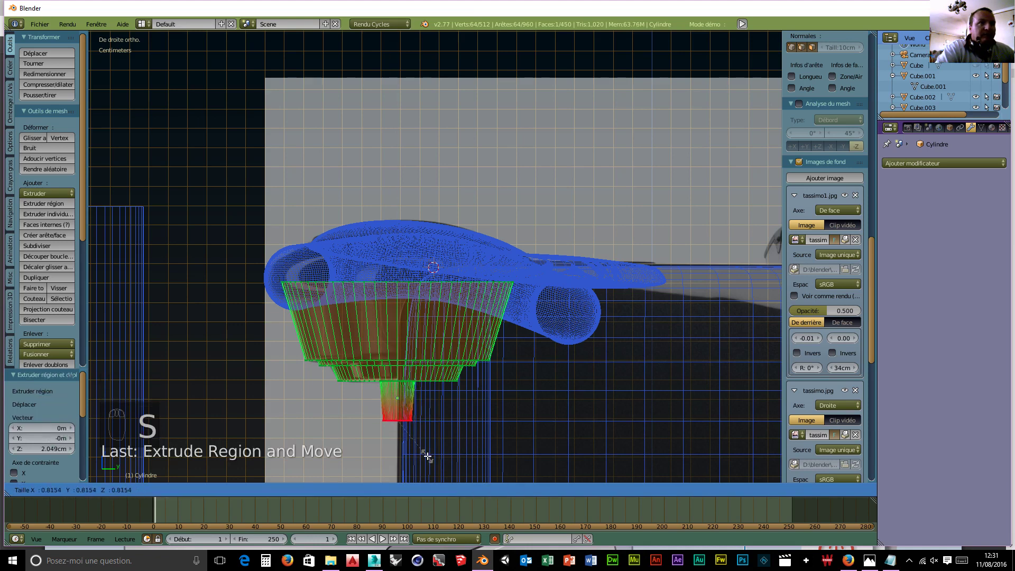
click(422, 449)
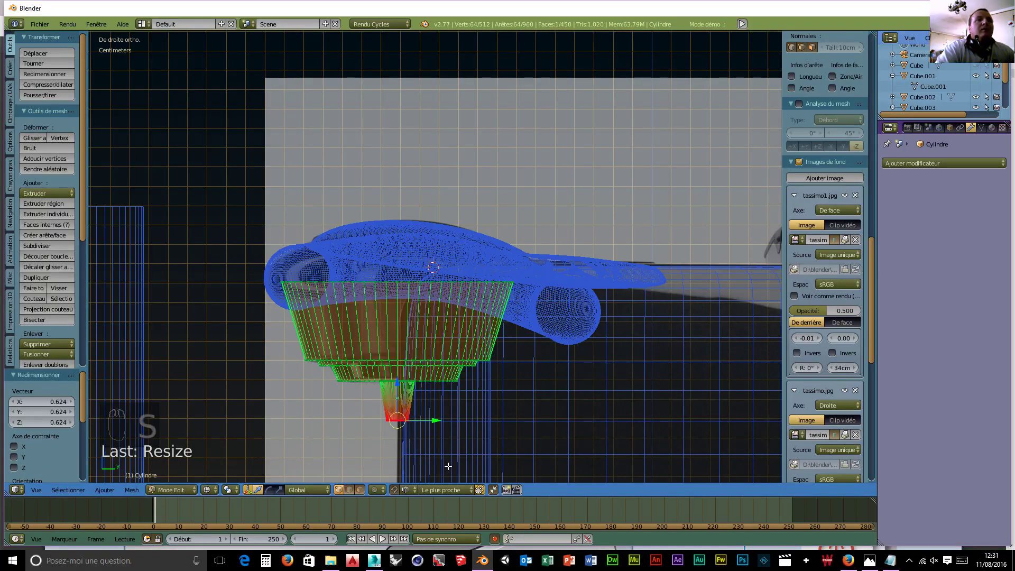
- Switch the spout mesh to face selection mode in the right side view and deselect all faces
middle_drag(447, 465, 411, 459)
scroll(409, 453, up, 3)
scroll(401, 390, down, 2)
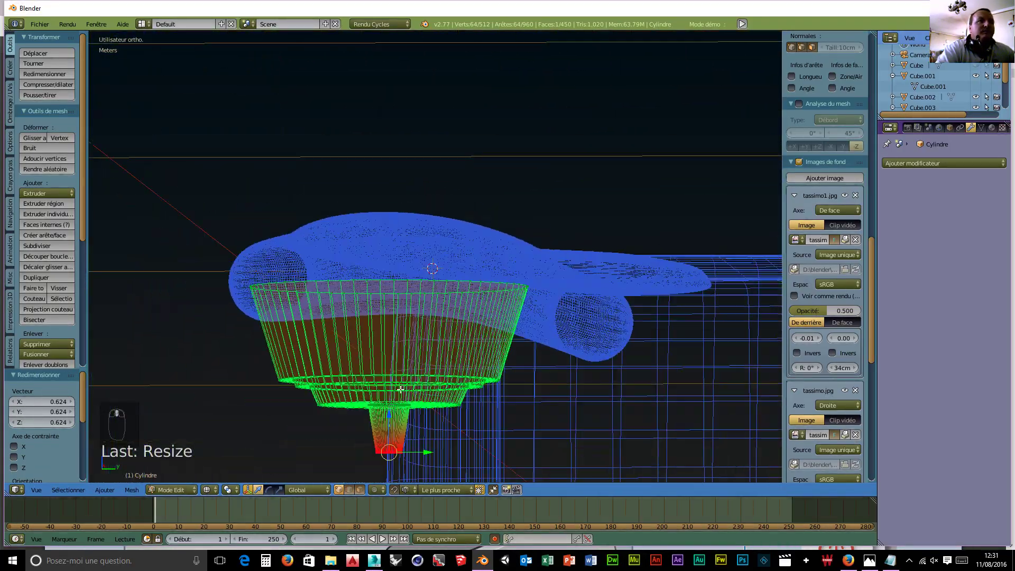
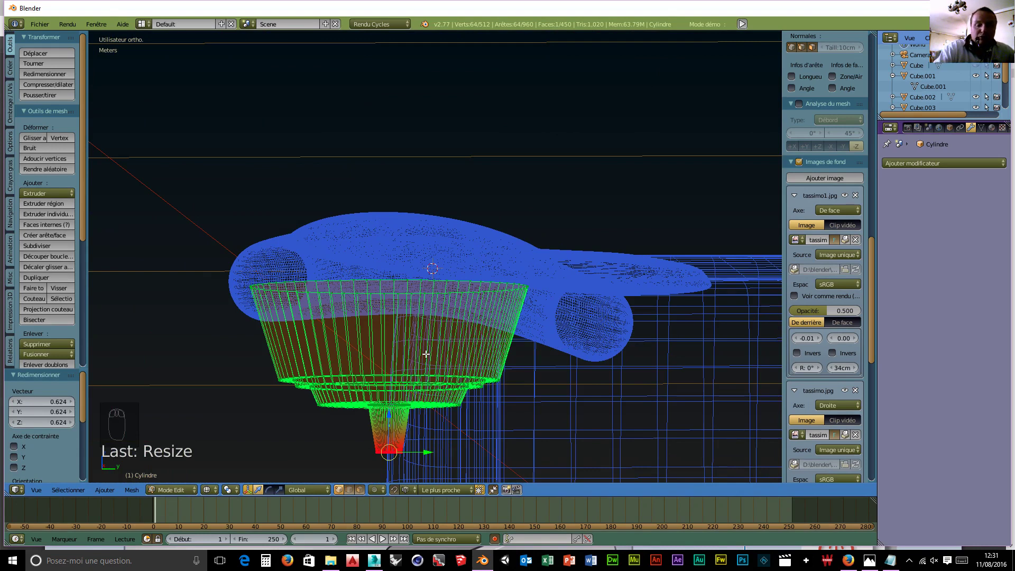
key(KP_3)
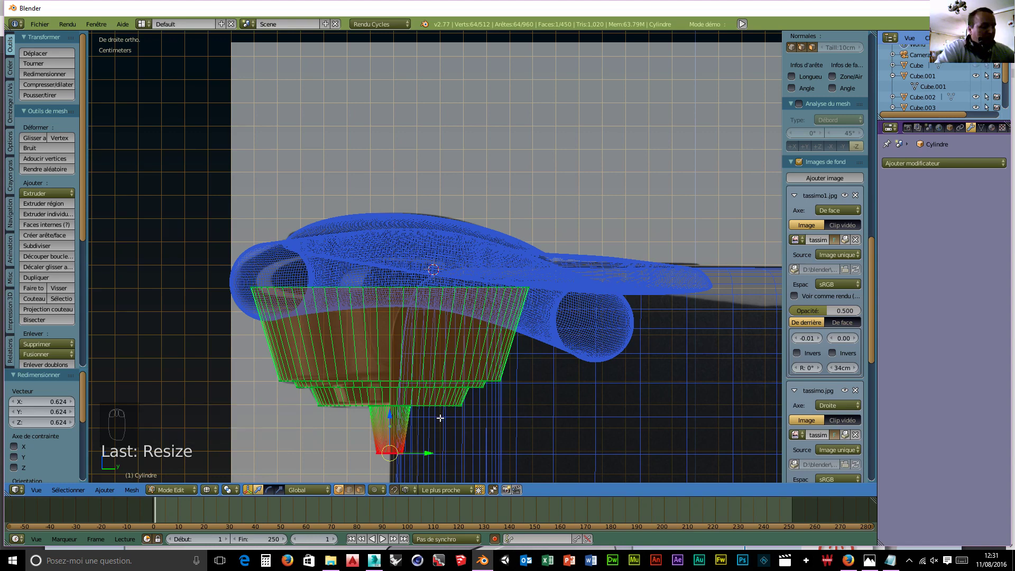
key(ctrl+Tab)
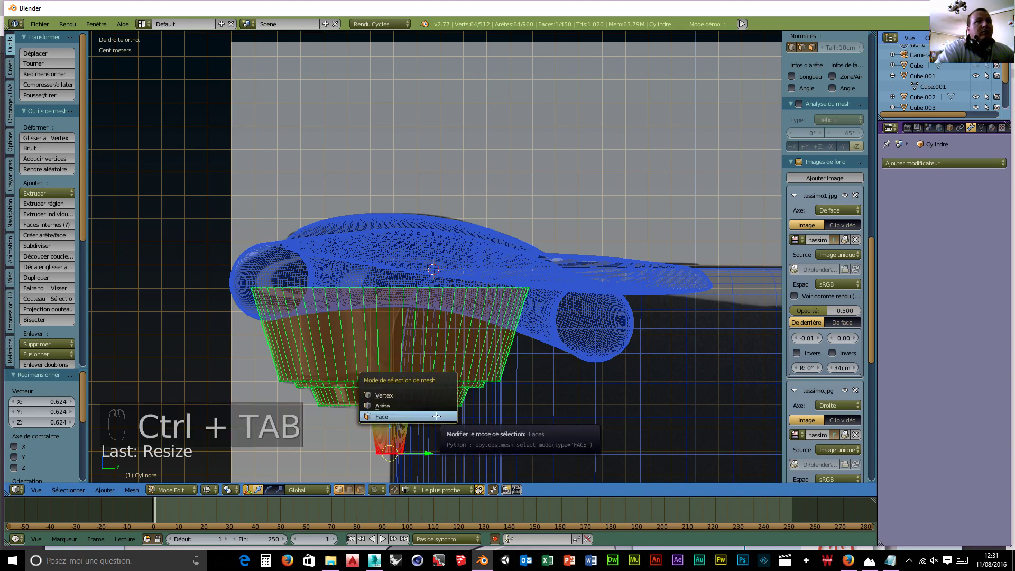
click(418, 420)
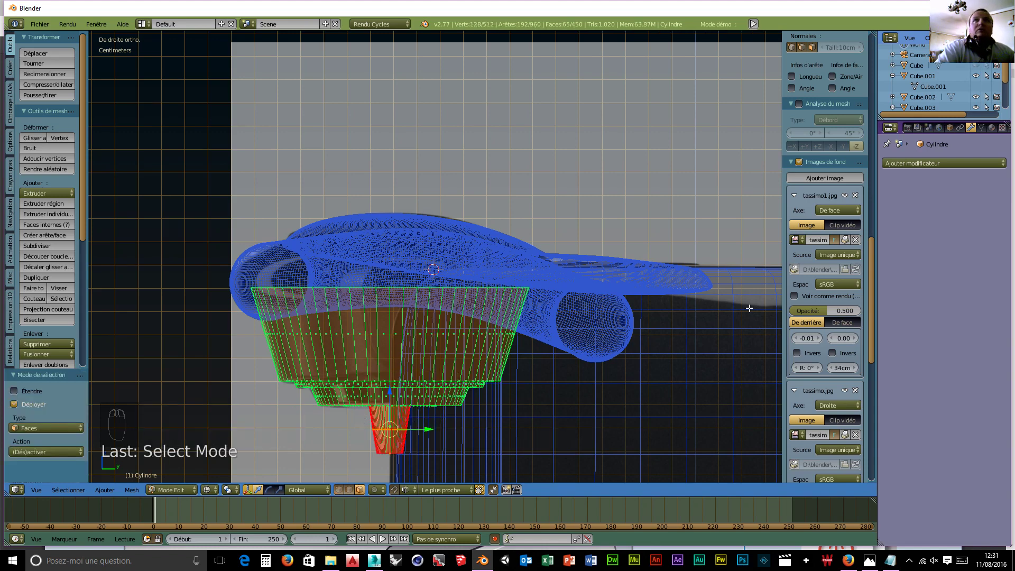
key(a)
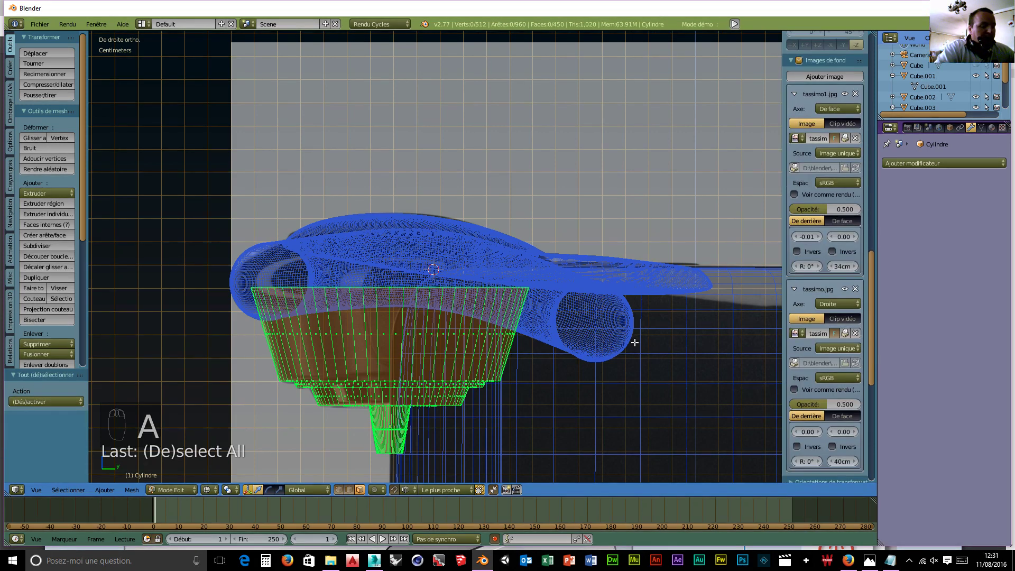
- Select the nozzle's bottom end face and extrude it inward at scale 0.853
key(b)
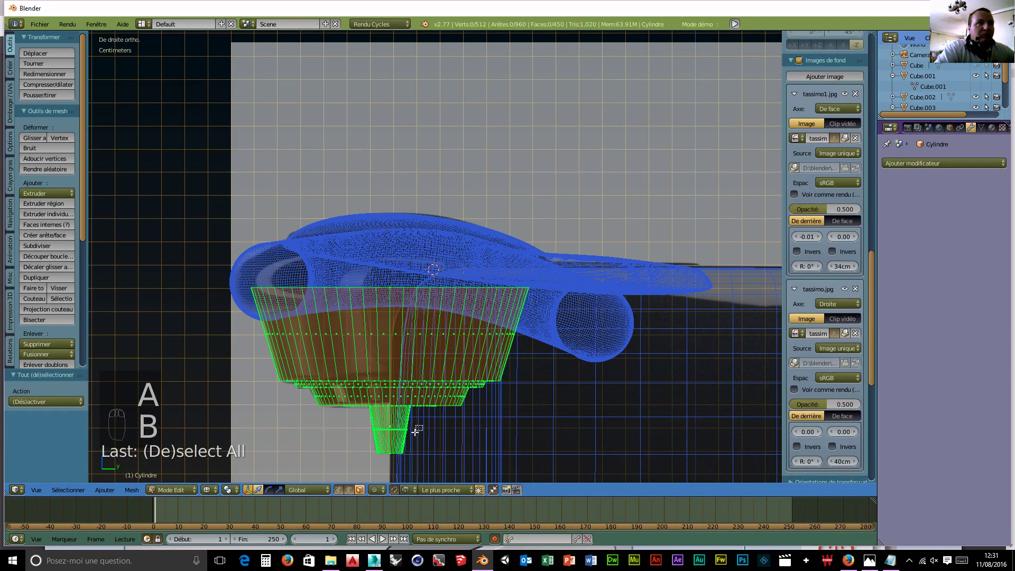
drag(424, 426, 371, 445)
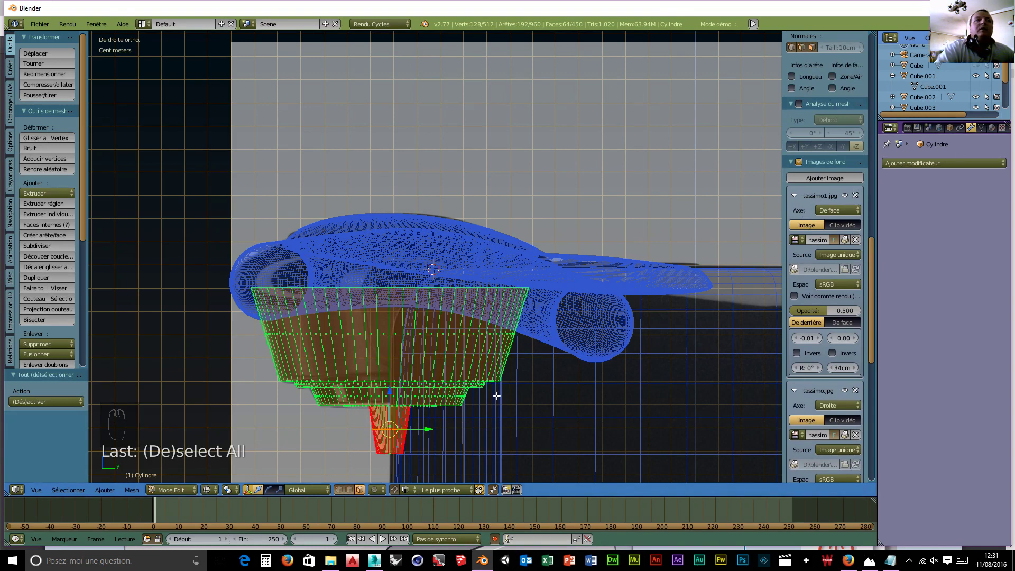
right_click(389, 454)
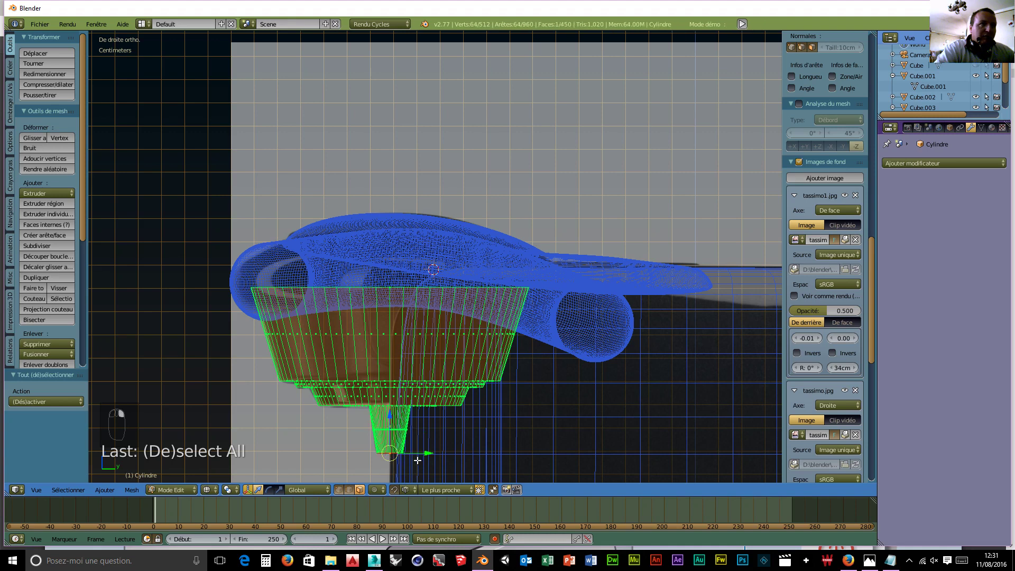
click(498, 456)
key(s)
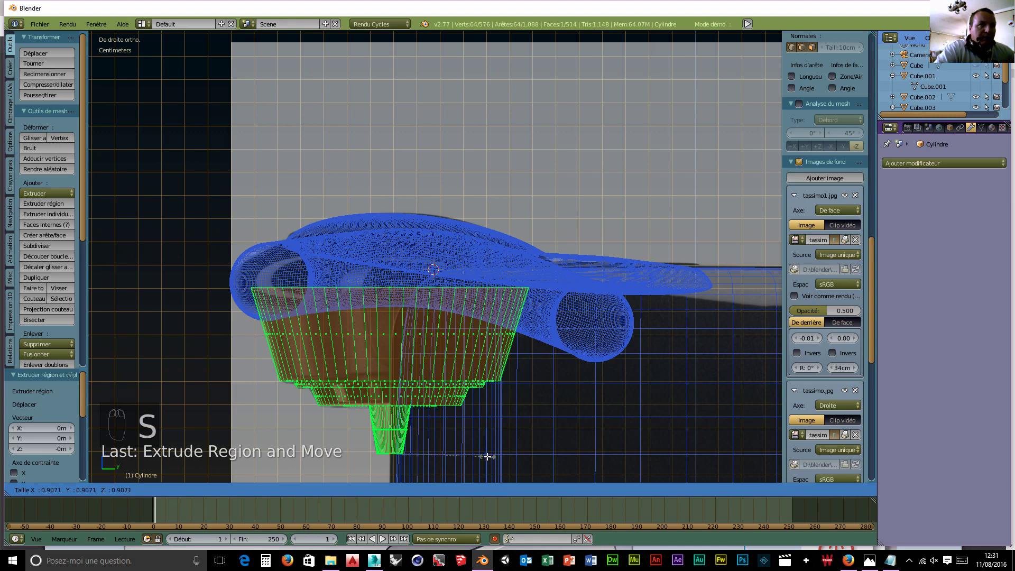
click(482, 457)
- Extrude the inner end face about 1.46 cm up inside the nozzle and taper it to 0.505
key(e)
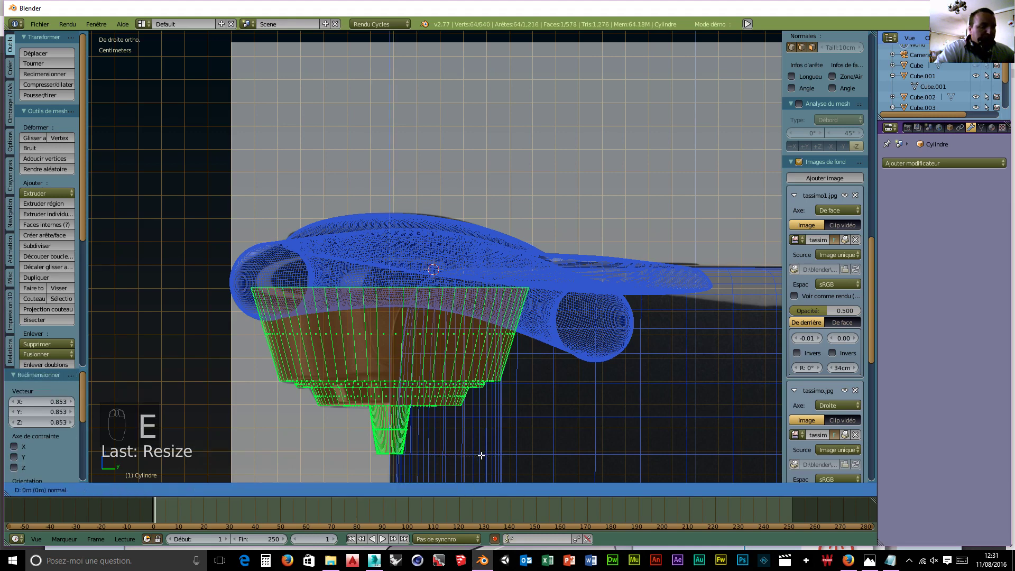
click(483, 424)
key(s)
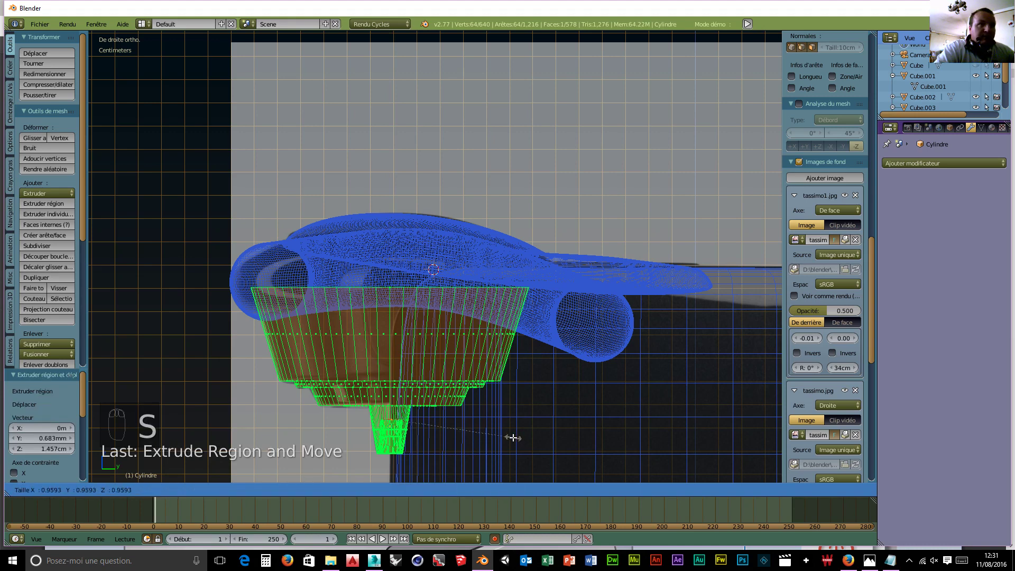
click(454, 428)
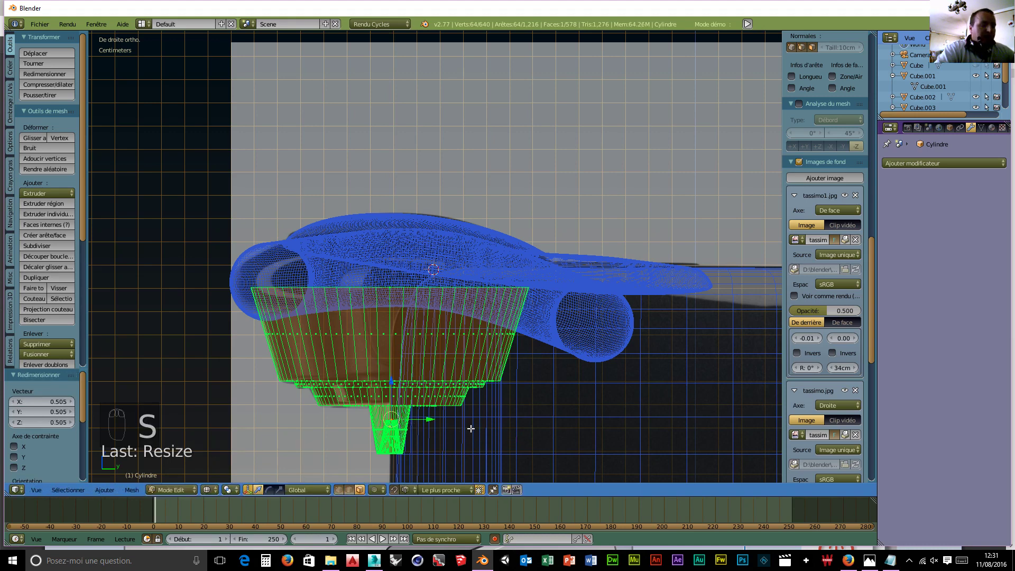
- Select all the nozzle faces, including the inner cavity, and create a new material in a new slot
key(a)
key(b)
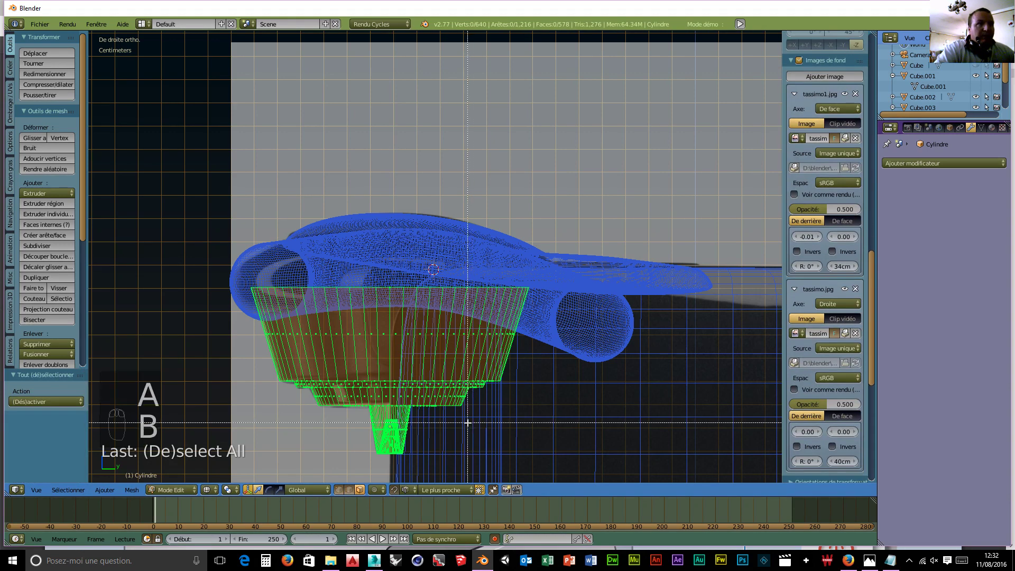
drag(467, 417, 322, 461)
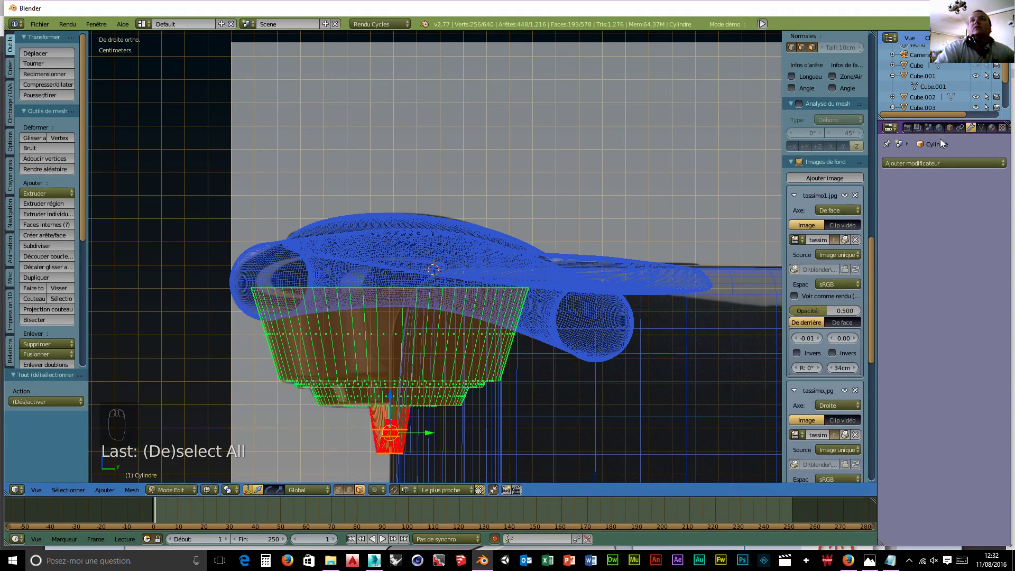
click(991, 128)
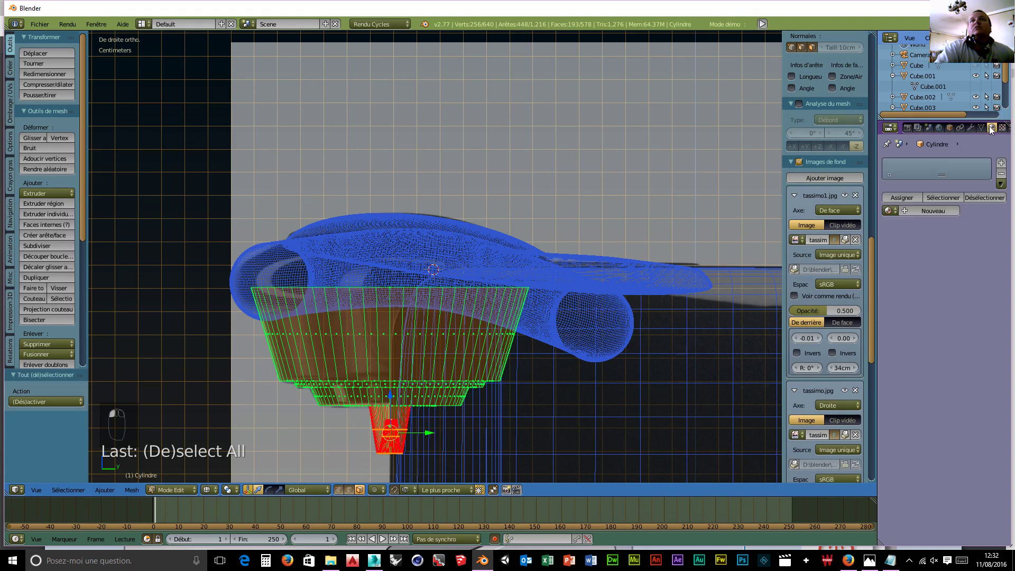
click(1002, 163)
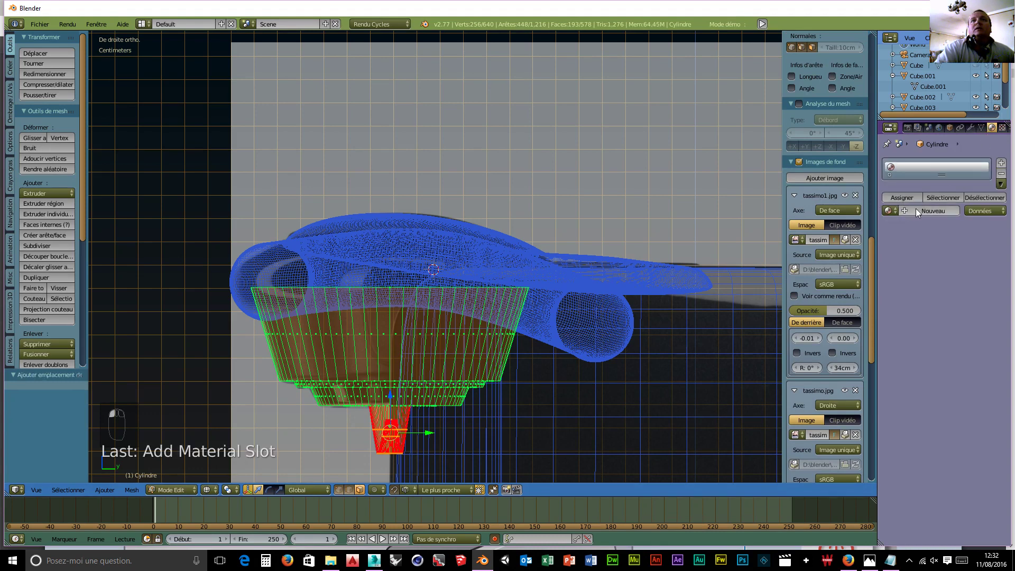
click(916, 210)
- Give the nozzle material a glossy BSDF with Beckmann distribution and roughness 0.101, and assign it to the selected faces
click(952, 270)
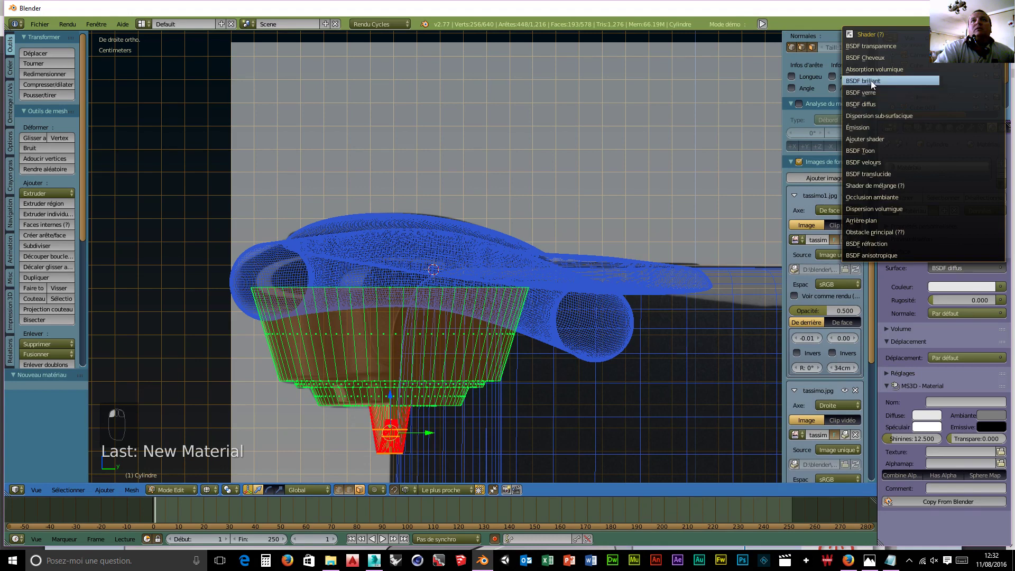
click(871, 81)
click(942, 287)
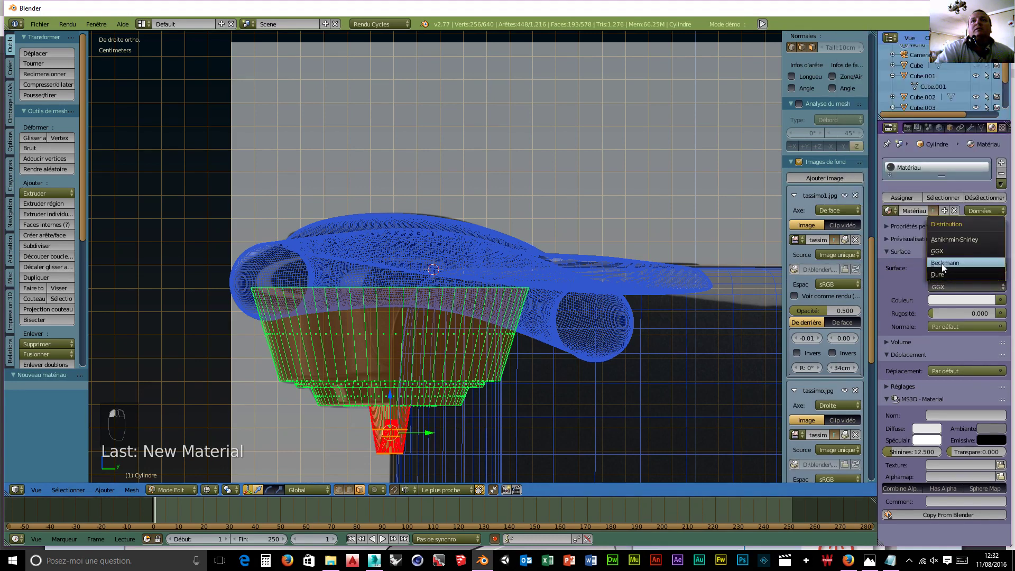
click(943, 265)
drag(934, 313, 939, 314)
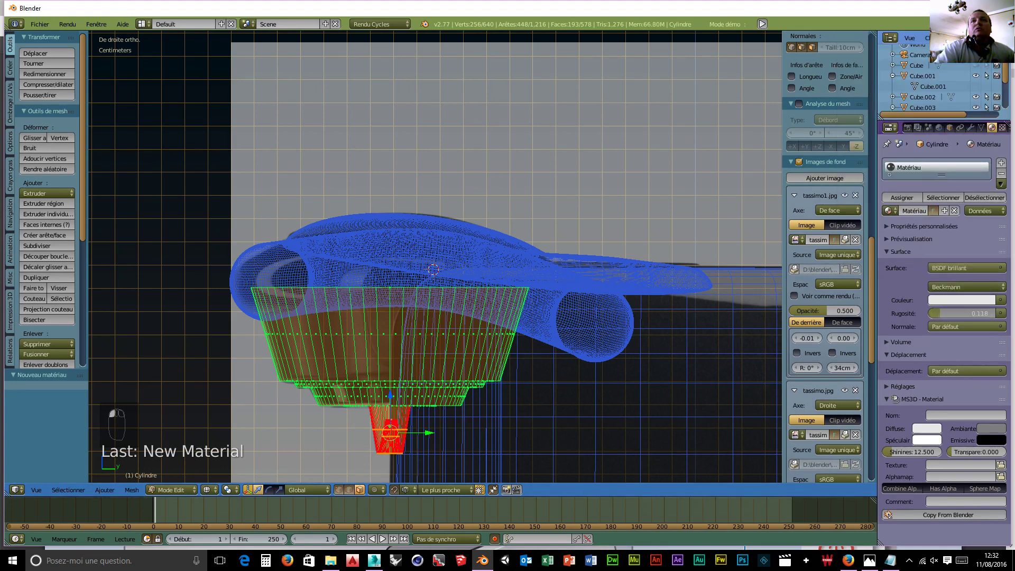
click(903, 197)
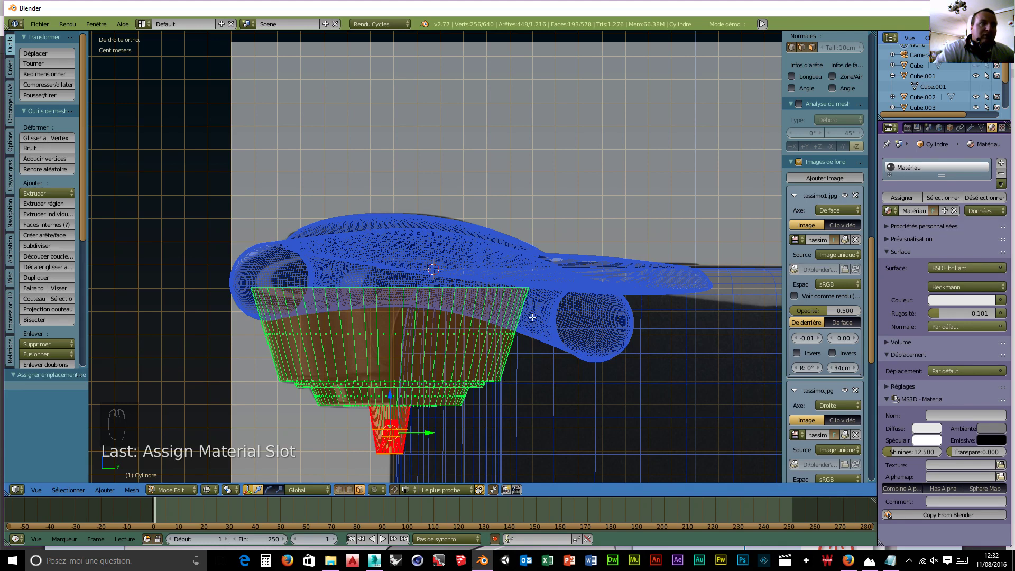
- Select the faces of the spout's large upper tapered section and create a second material in a new slot
key(a)
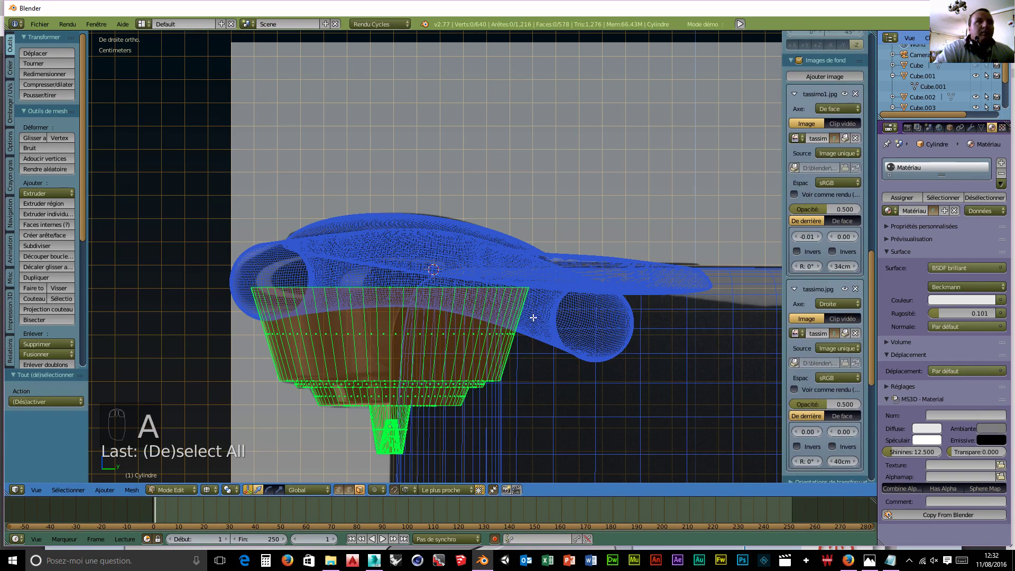
key(b)
drag(533, 317, 207, 379)
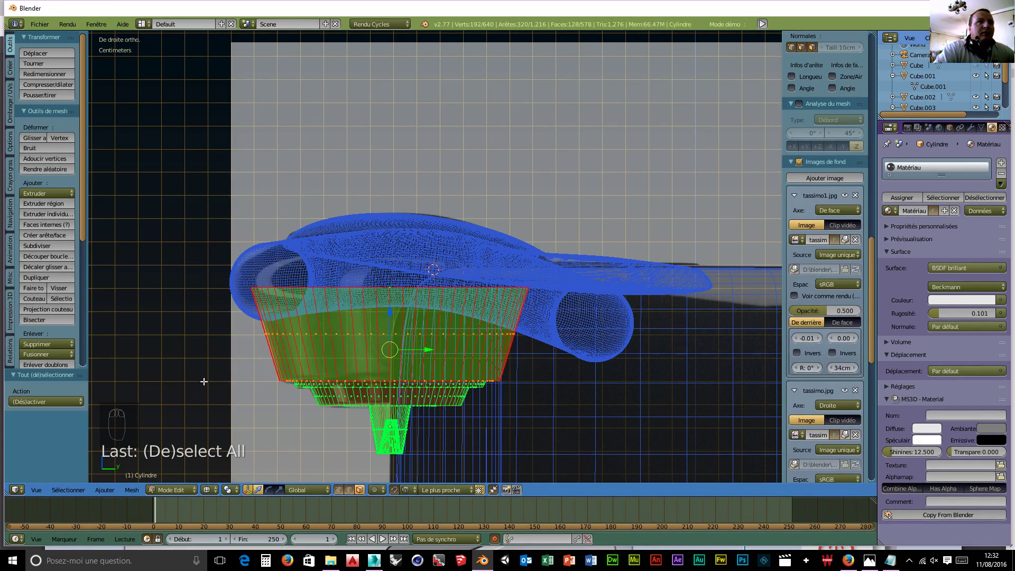
click(1001, 163)
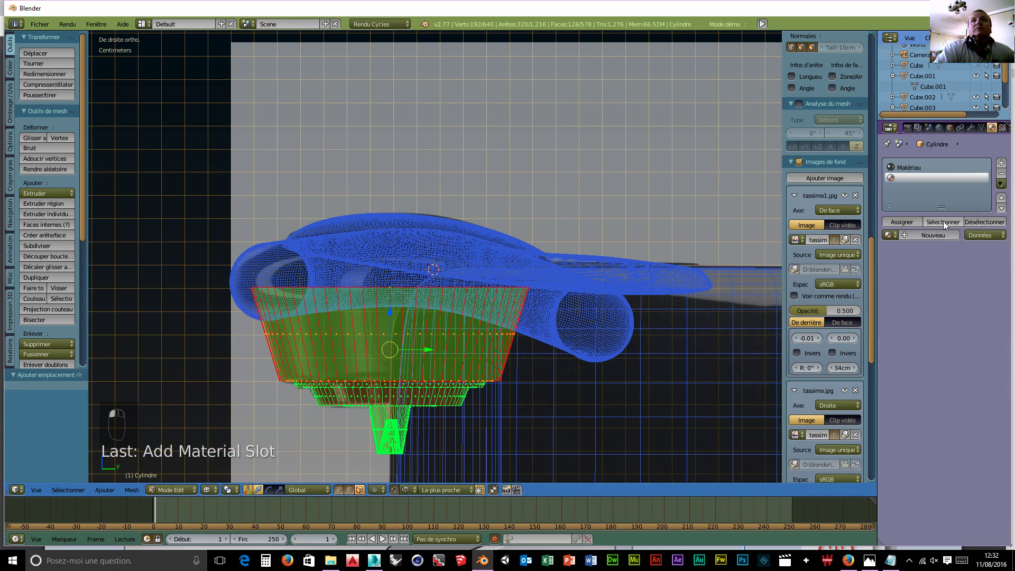
click(910, 235)
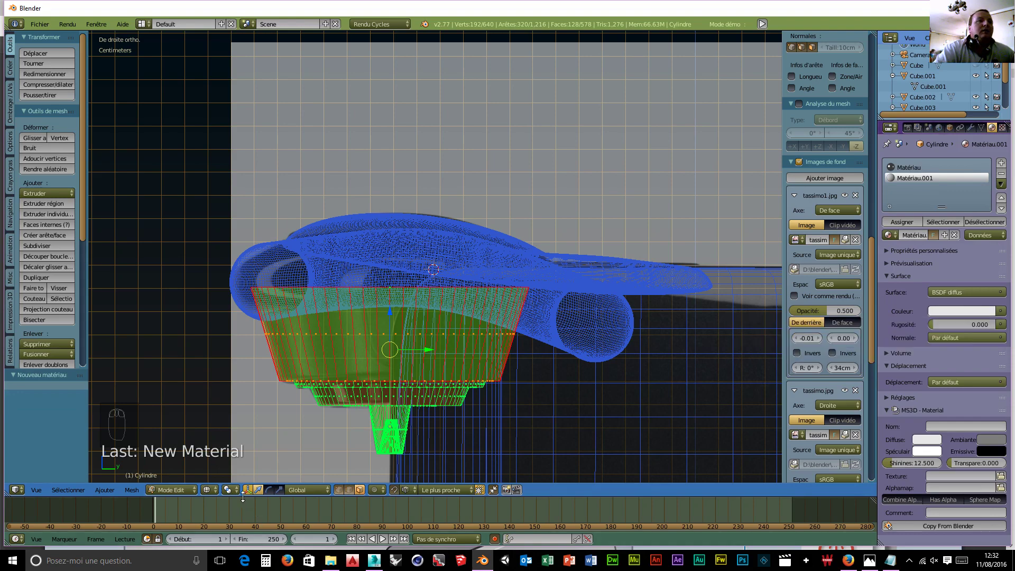
- Enlarge the timeline area and switch it to the node editor
drag(243, 497, 241, 353)
click(16, 539)
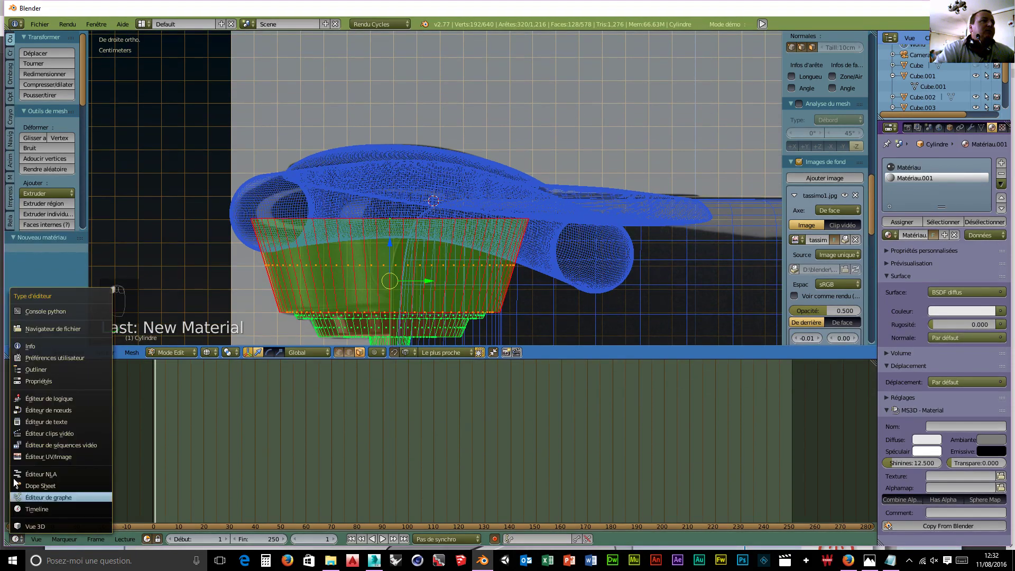
click(52, 410)
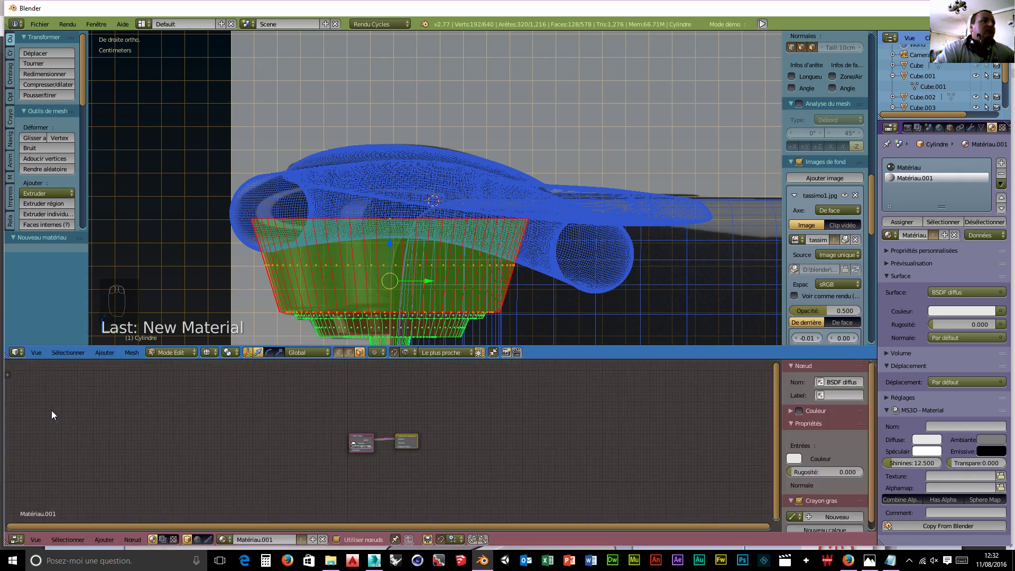
- Move the diffuse BSDF node away from the material output and set its colour to near-black
drag(365, 440, 321, 413)
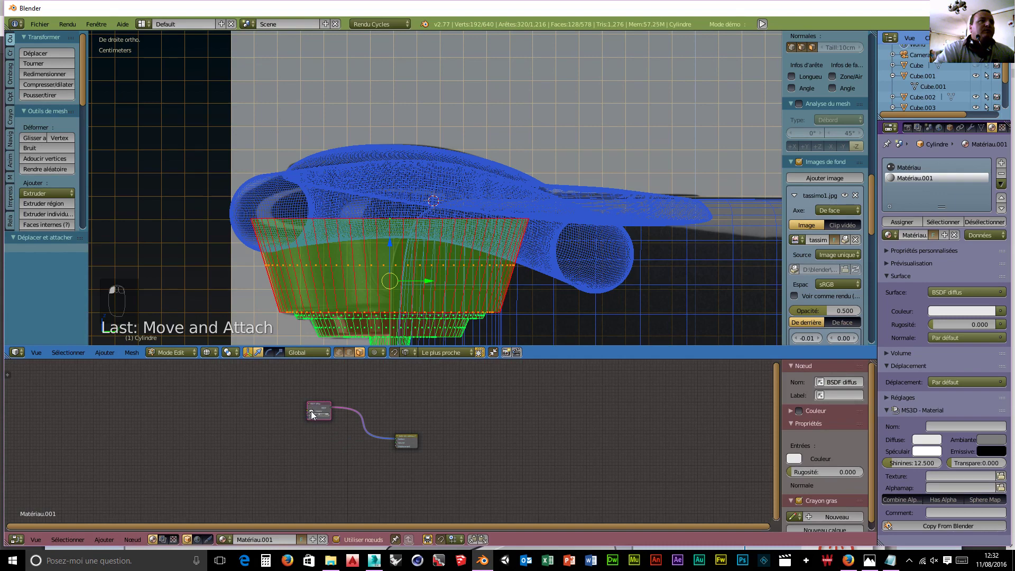
click(311, 411)
click(337, 385)
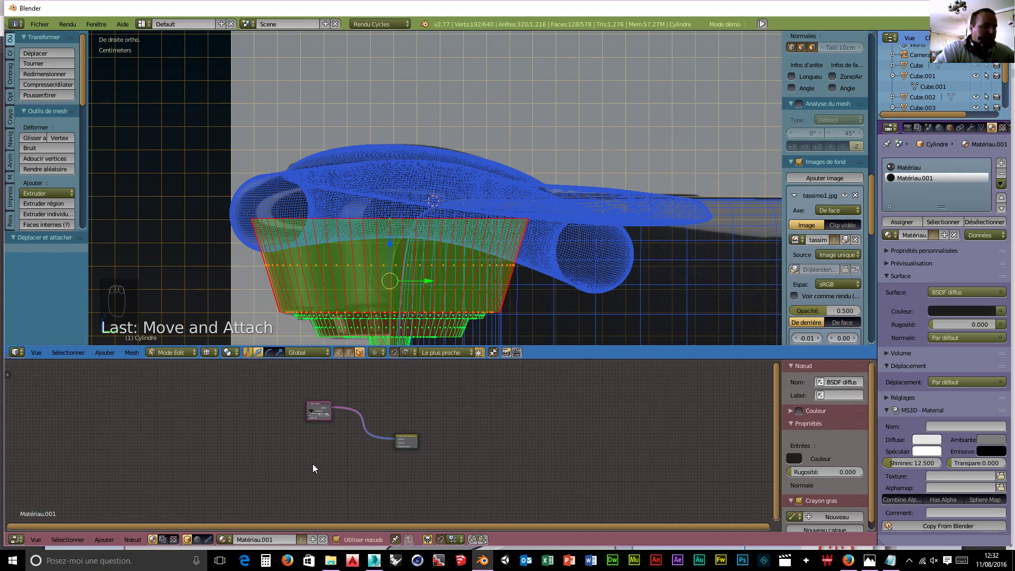
- Insert a mix shader between the diffuse BSDF and the material output, and add a glossy BSDF node below
key(shift+a)
mouse_move(313, 465)
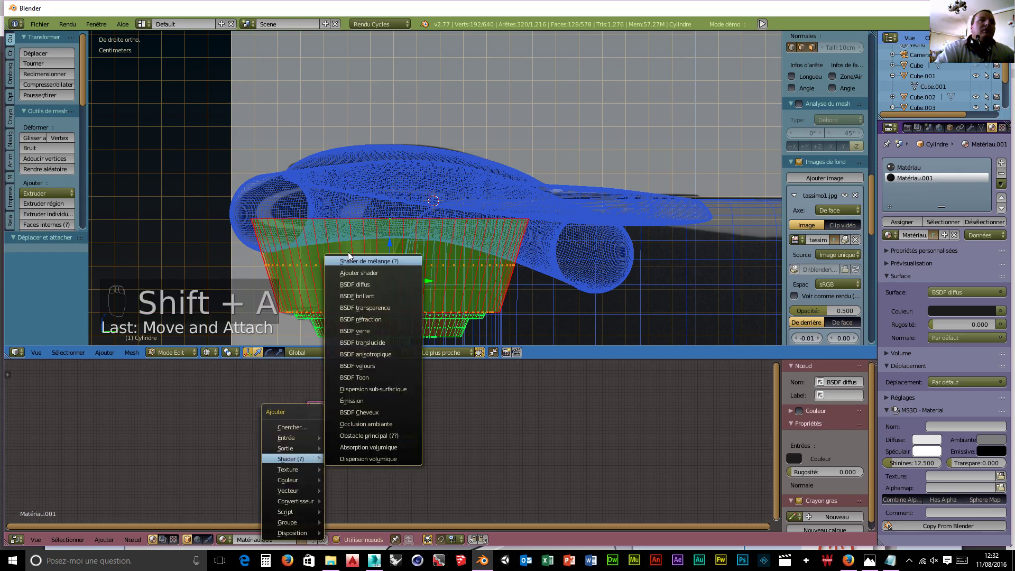
click(357, 262)
click(357, 401)
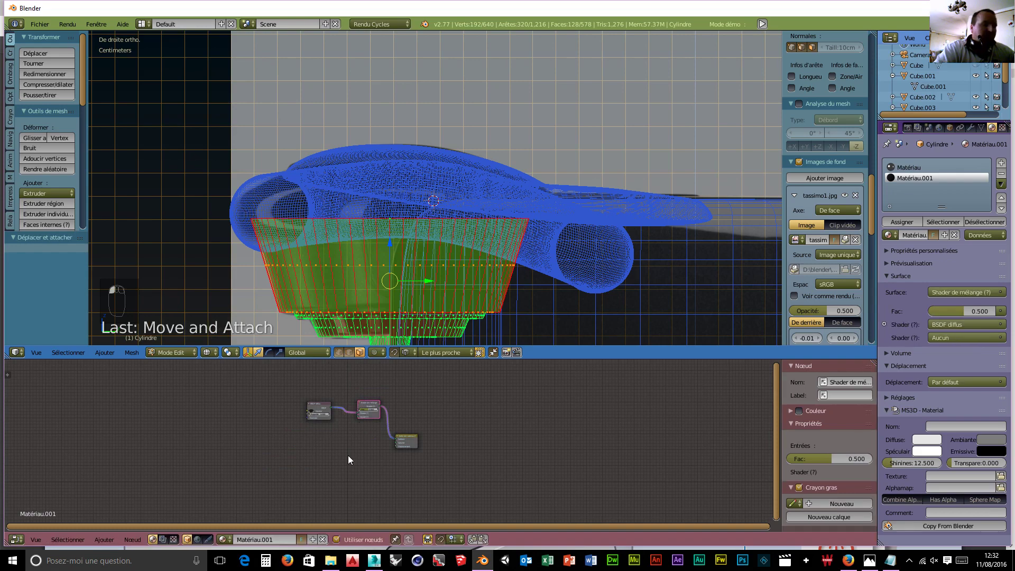
key(shift+a)
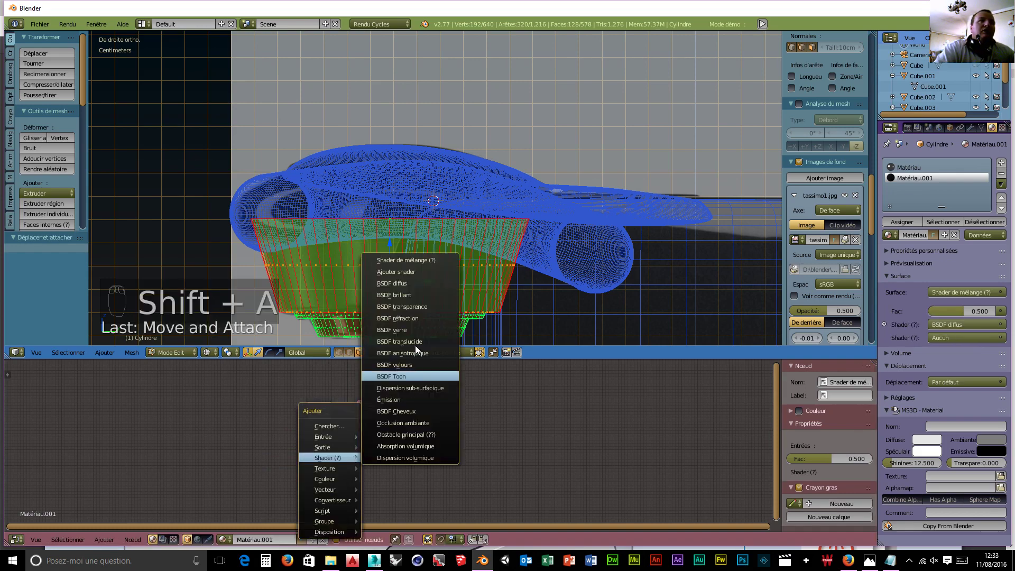
click(411, 296)
click(299, 453)
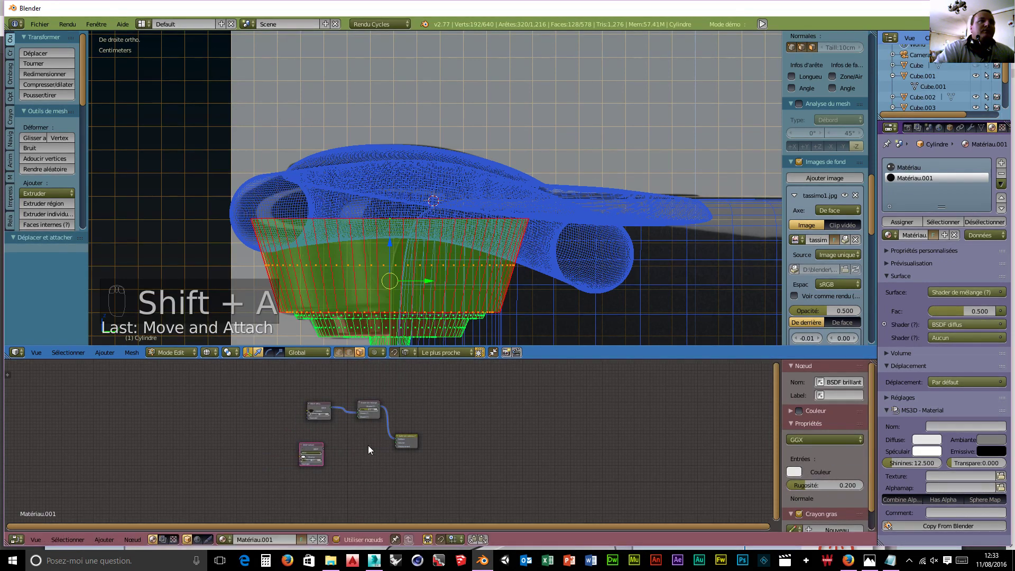
- Connect the glossy BSDF, with GGX distribution and roughness 0.200, to the mix shader's second shader input
scroll(361, 425, up, 9)
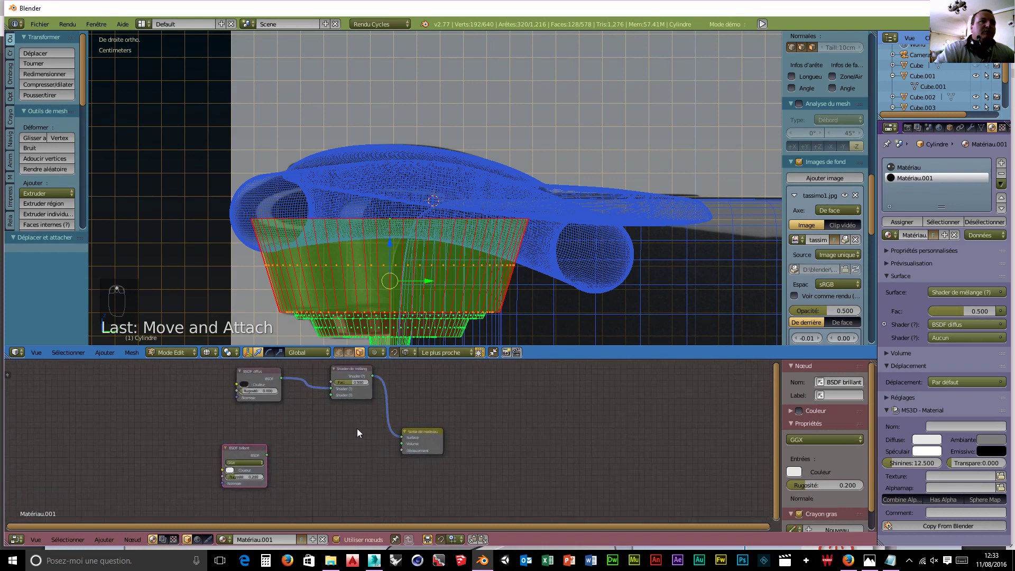
middle_drag(361, 424, 459, 466)
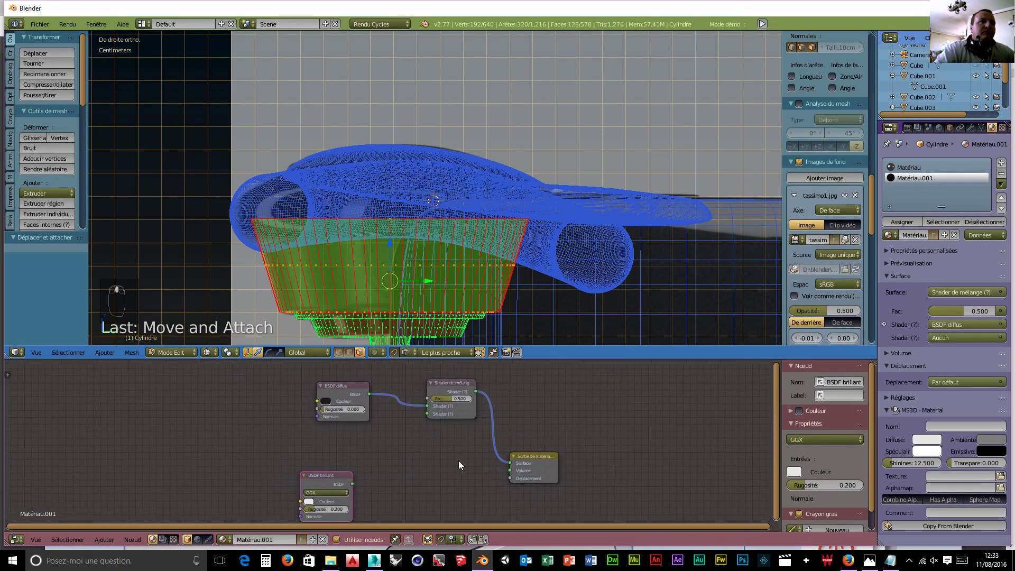
click(336, 493)
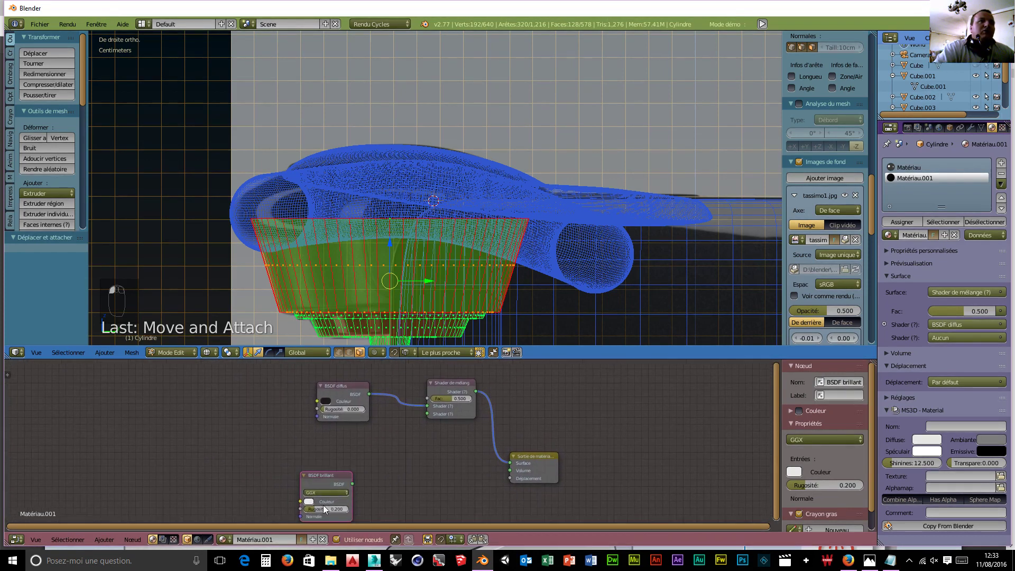
drag(314, 508, 299, 509)
drag(309, 509, 314, 508)
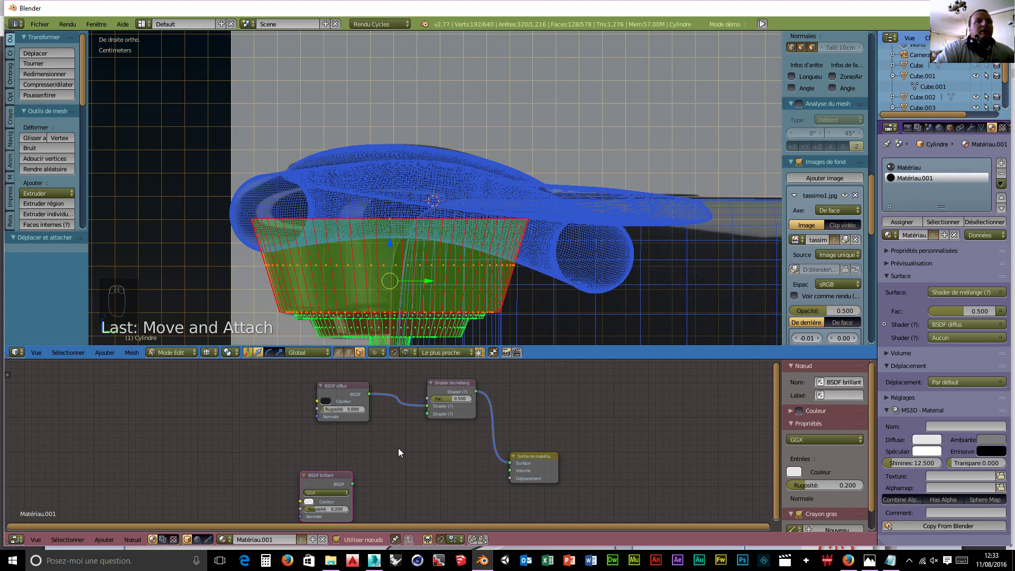
drag(358, 484, 430, 414)
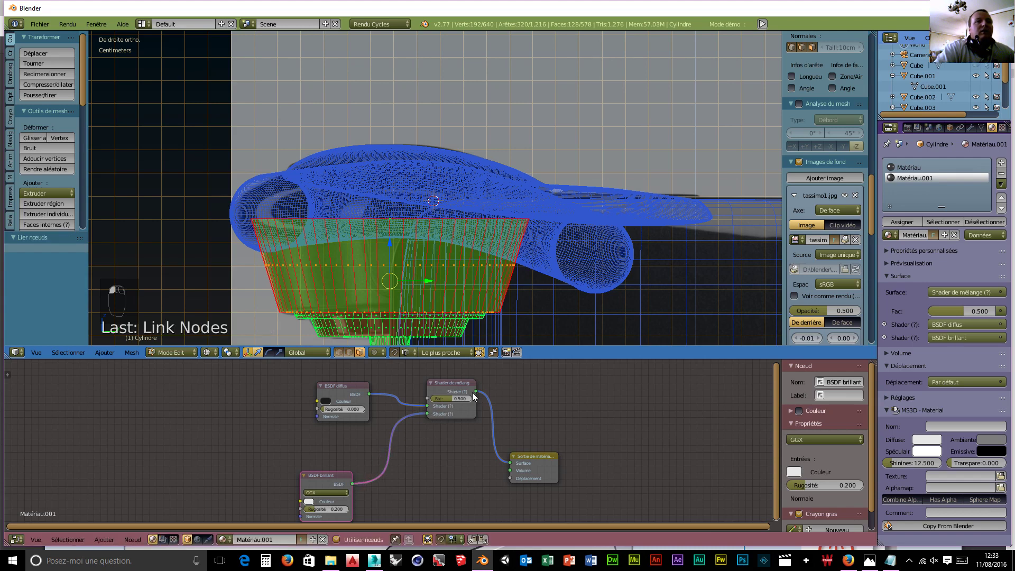
- Set the mix shader's factor to 0.1 and assign the material to the selected upper spout faces
click(464, 398)
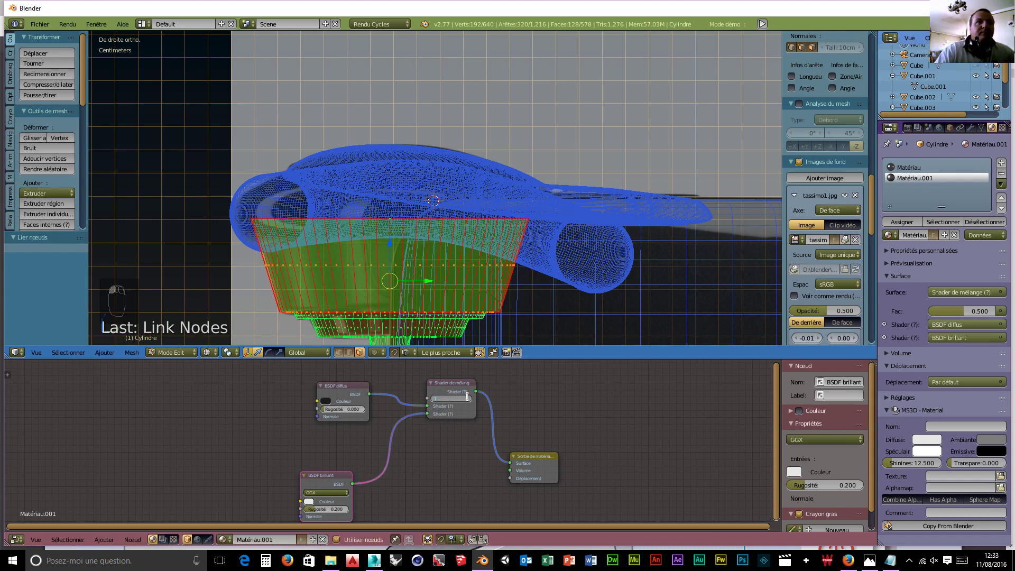
text(0.1)
key(Return)
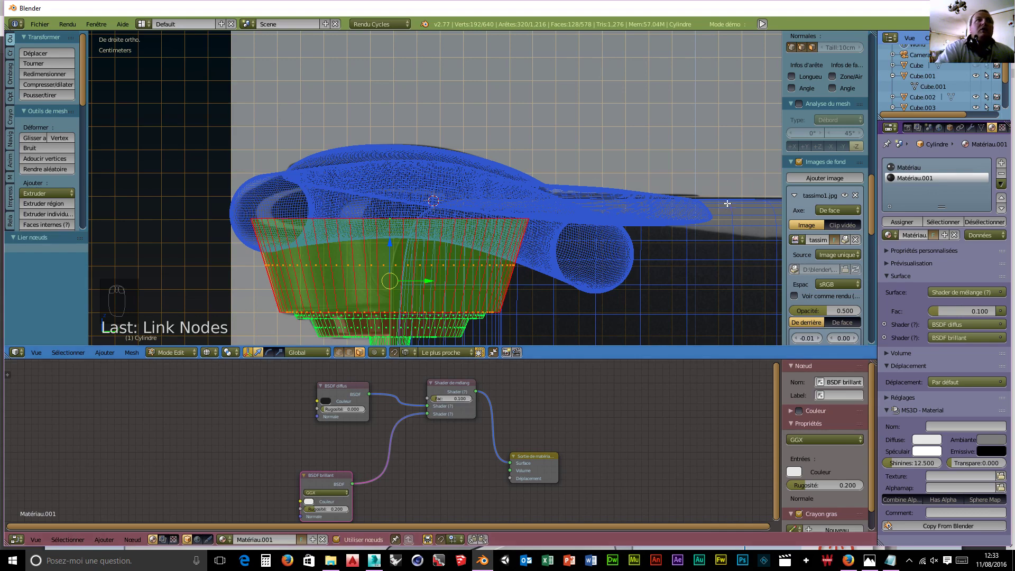
click(901, 222)
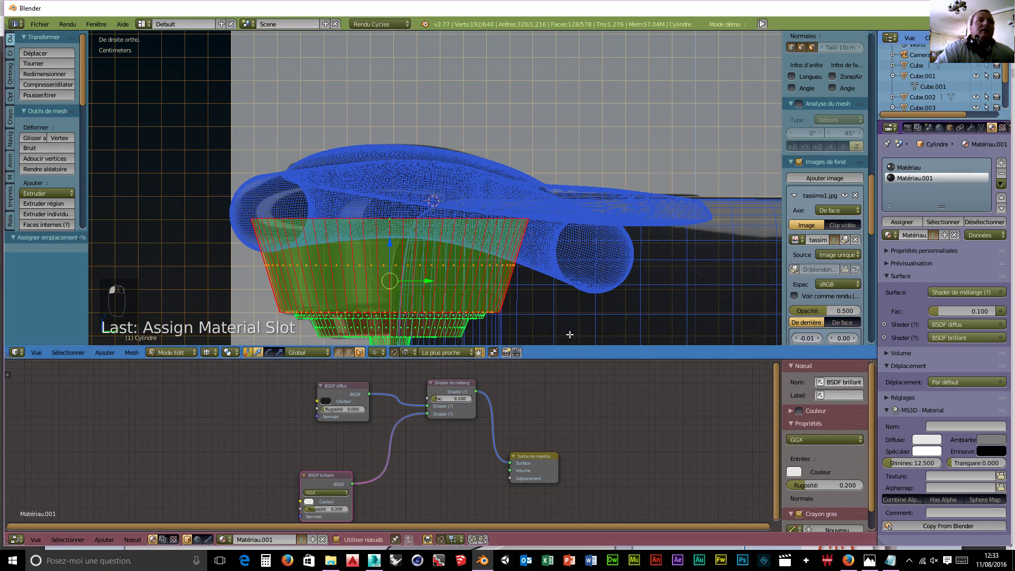
- Add the nozzle faces to the selection and invert it to select the stepped ring between the upper spout and nozzle
scroll(536, 315, down, 1)
scroll(451, 336, up, 1)
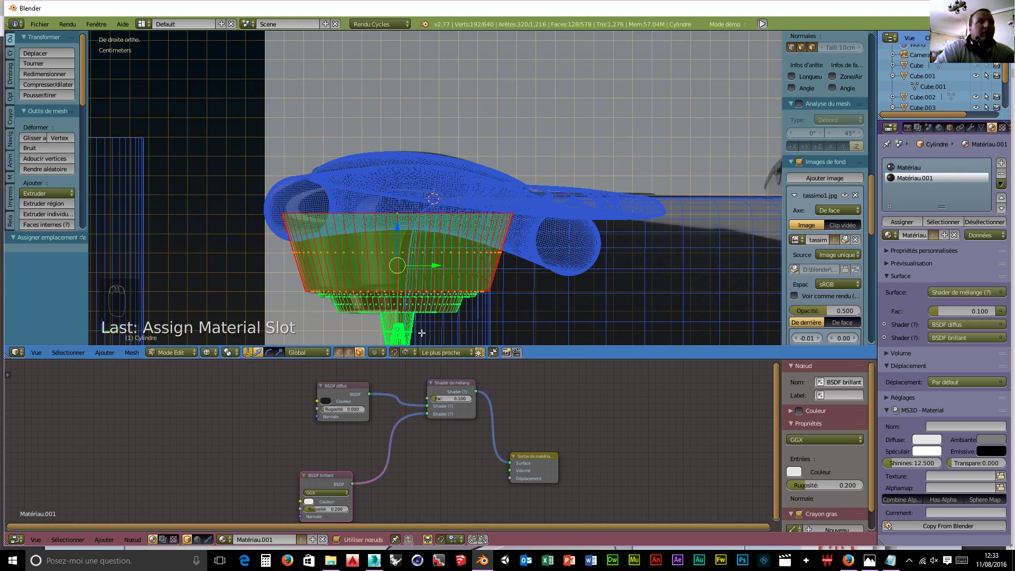
scroll(424, 331, down, 1)
key(b)
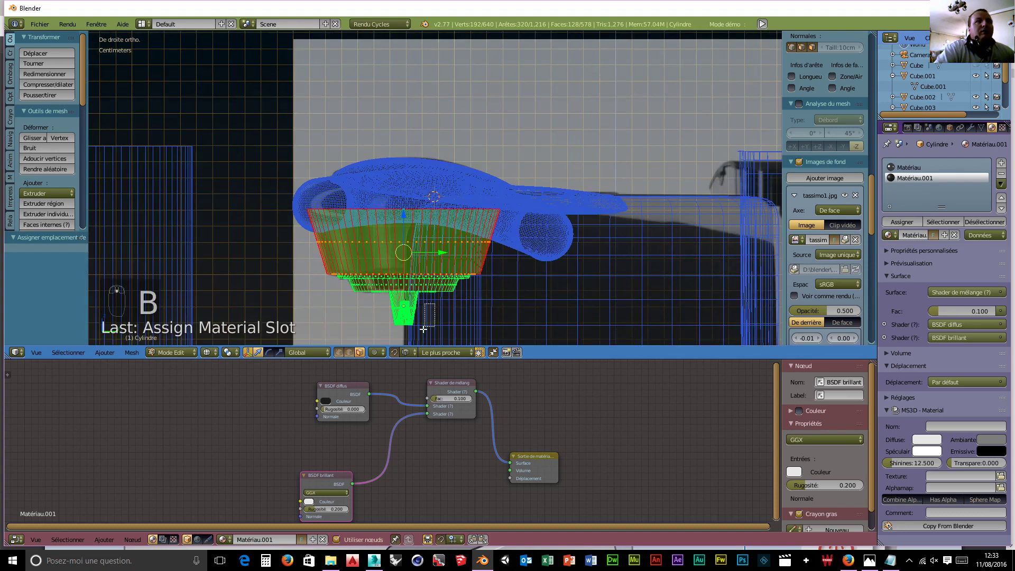
drag(434, 303, 369, 341)
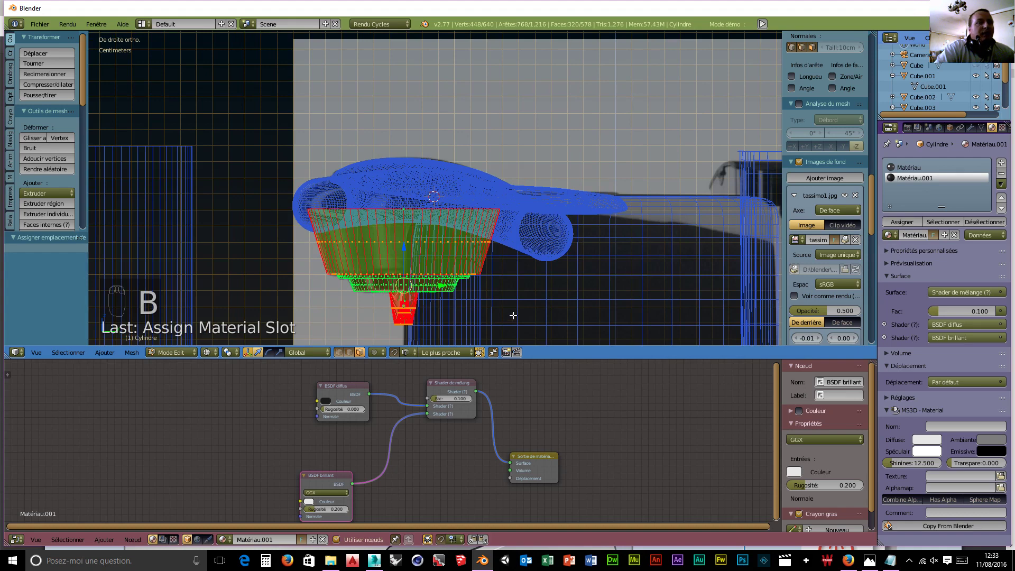
key(ctrl+i)
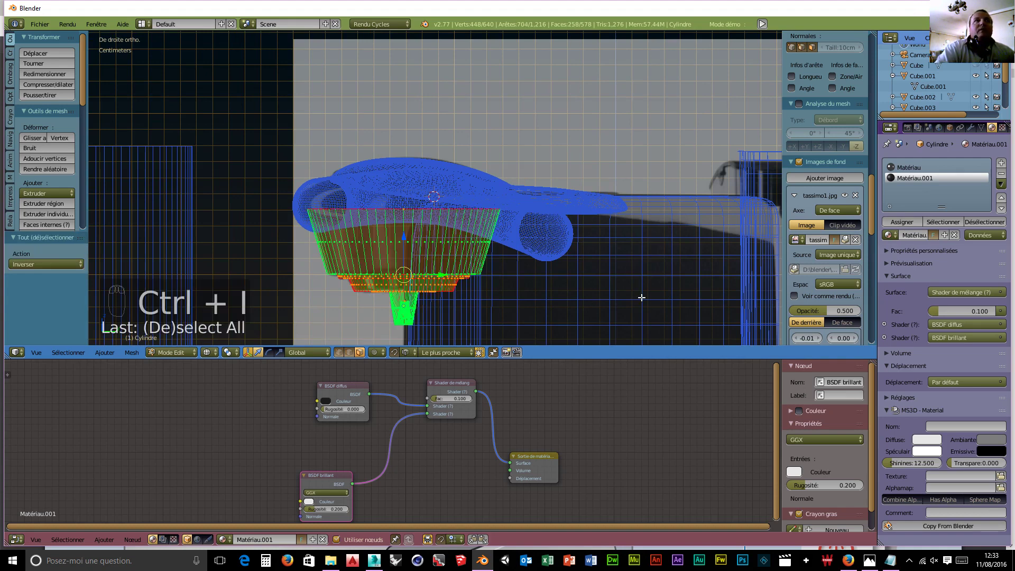
- Create a new material in a third slot, with its diffuse BSDF coloured black and moved away from the material output
click(1002, 163)
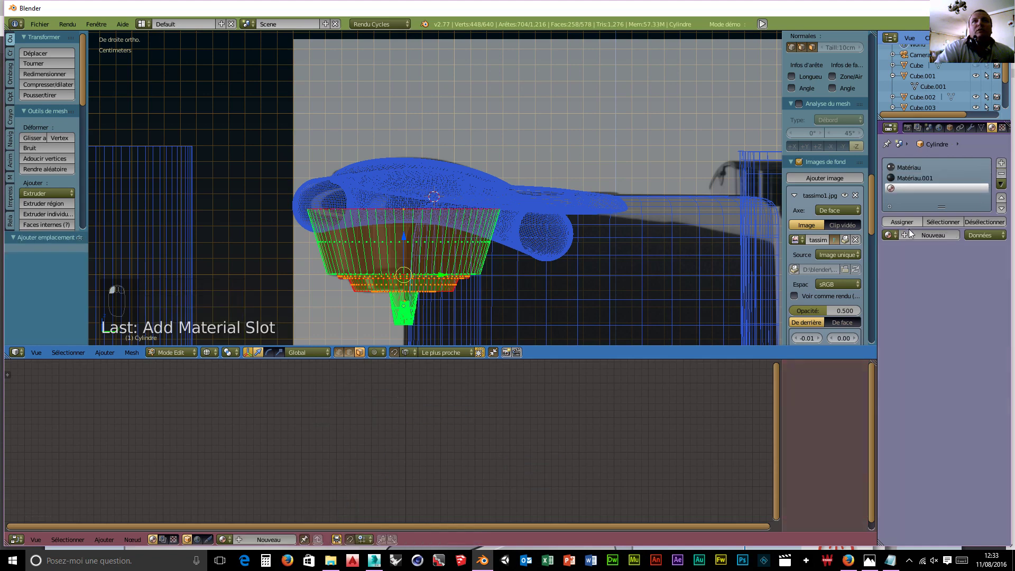
click(949, 235)
click(417, 472)
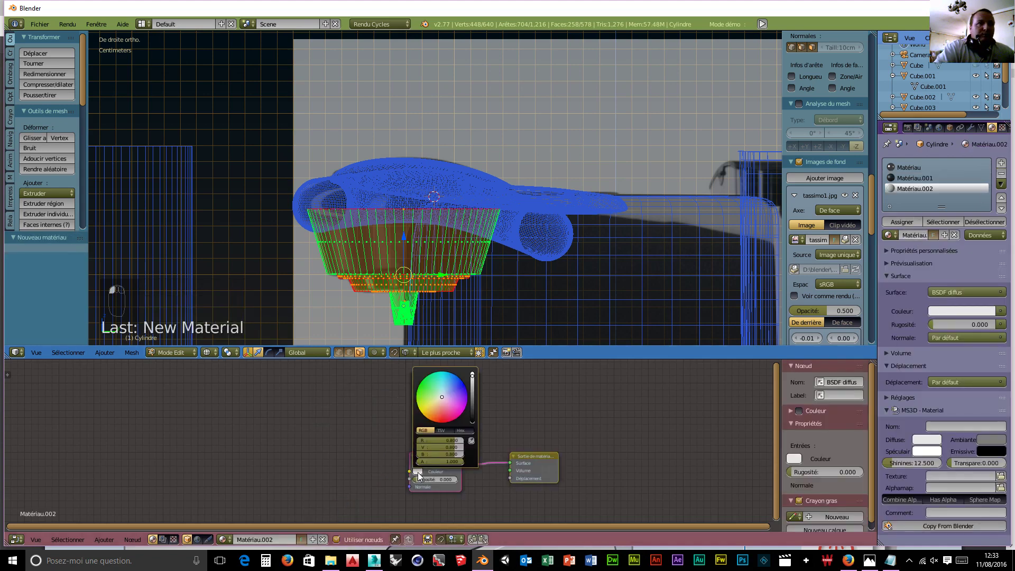
drag(474, 405, 473, 422)
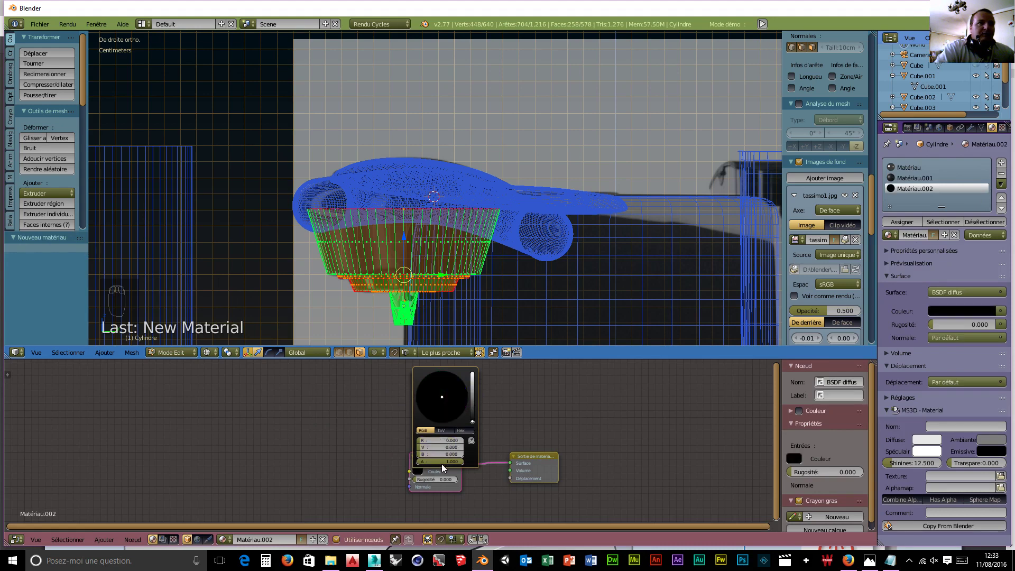
click(419, 461)
drag(418, 458, 320, 403)
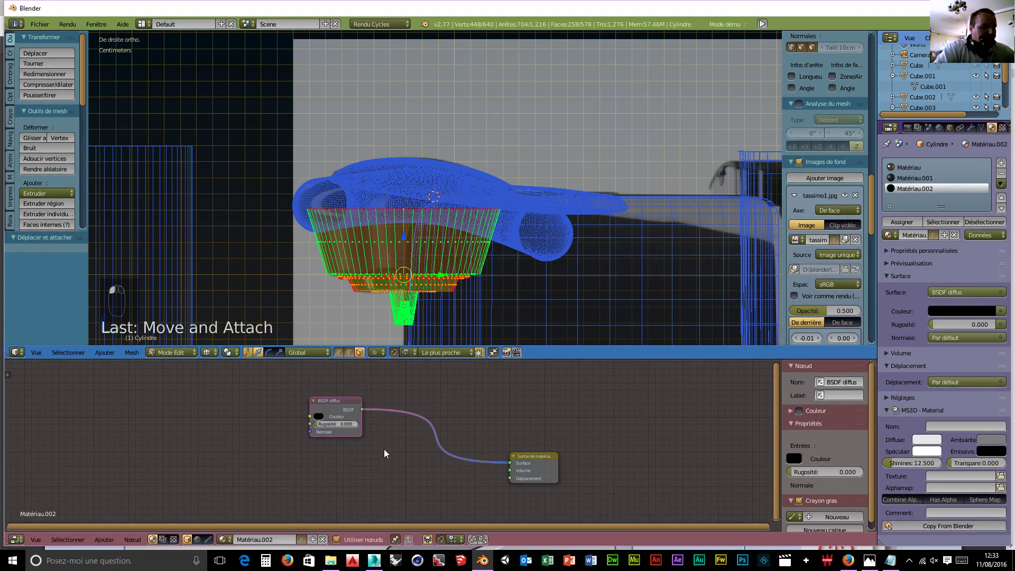
- Insert a mix shader between the black diffuse BSDF and the material output
key(shift+a)
mouse_move(386, 452)
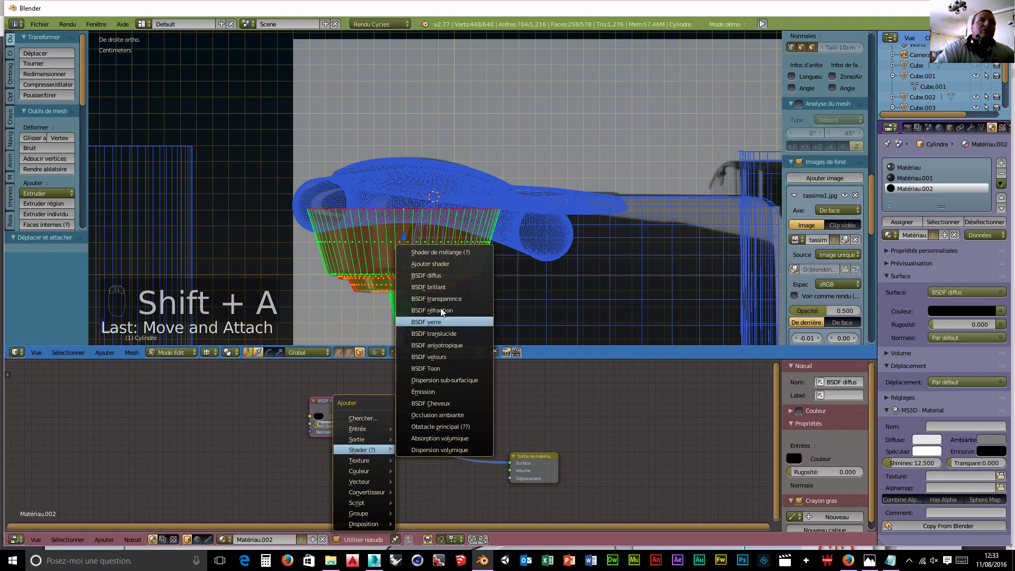
click(444, 253)
click(446, 421)
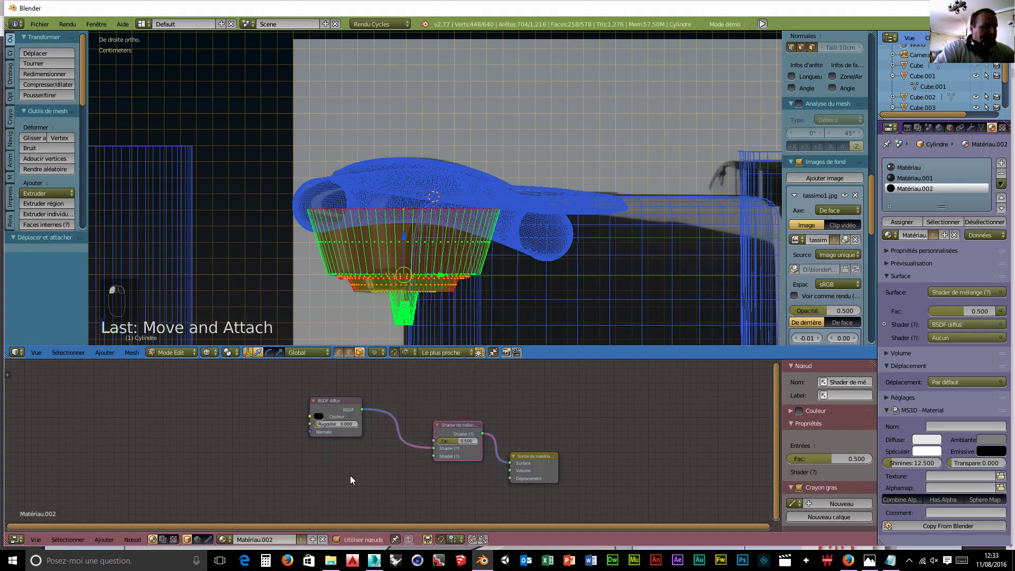
- Add a glossy BSDF node below the diffuse BSDF and connect it to the mix shader's second shader input
key(shift+a)
mouse_move(351, 475)
mouse_move(339, 458)
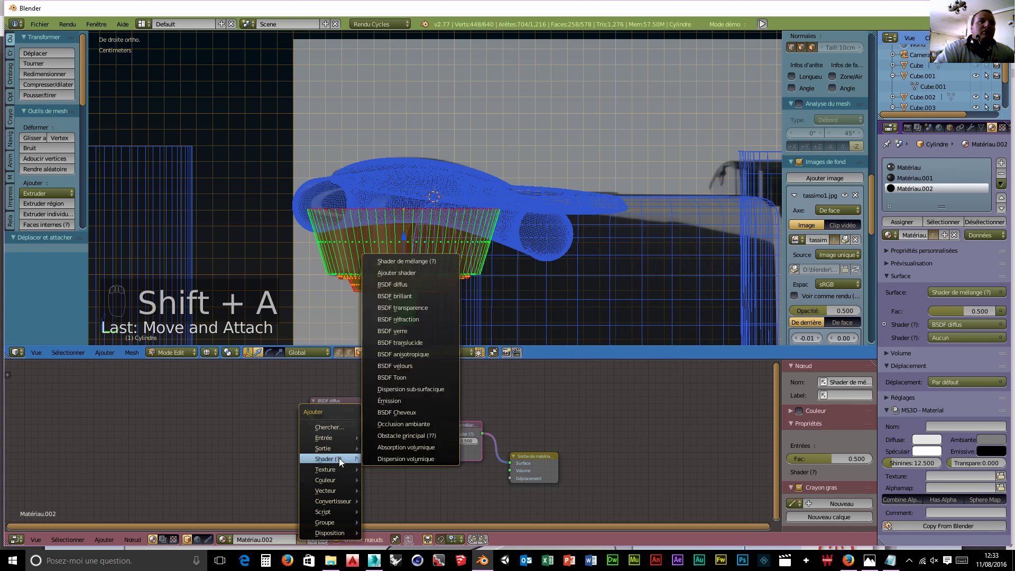
click(426, 296)
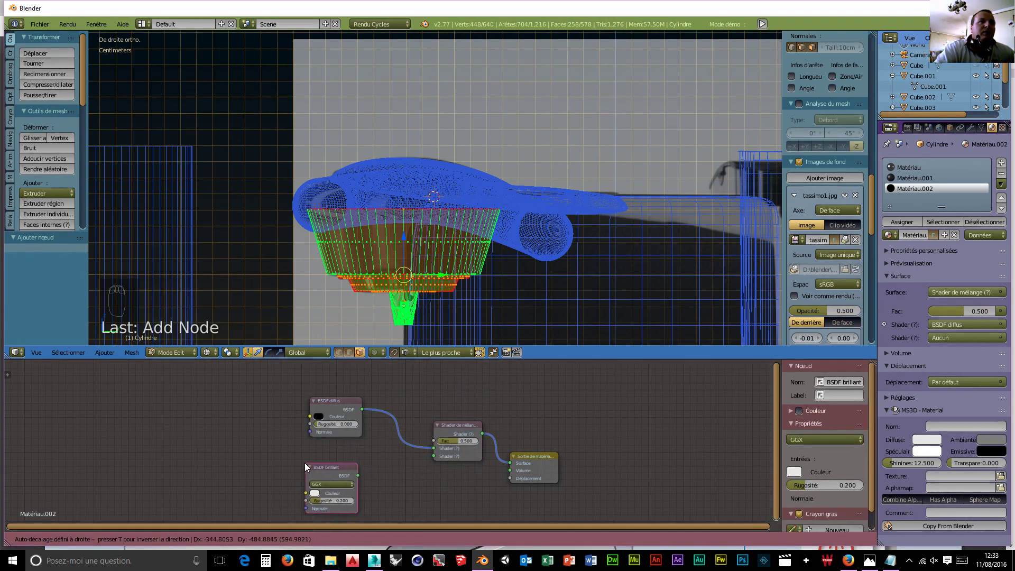
click(306, 466)
drag(353, 476, 378, 471)
drag(433, 456, 434, 455)
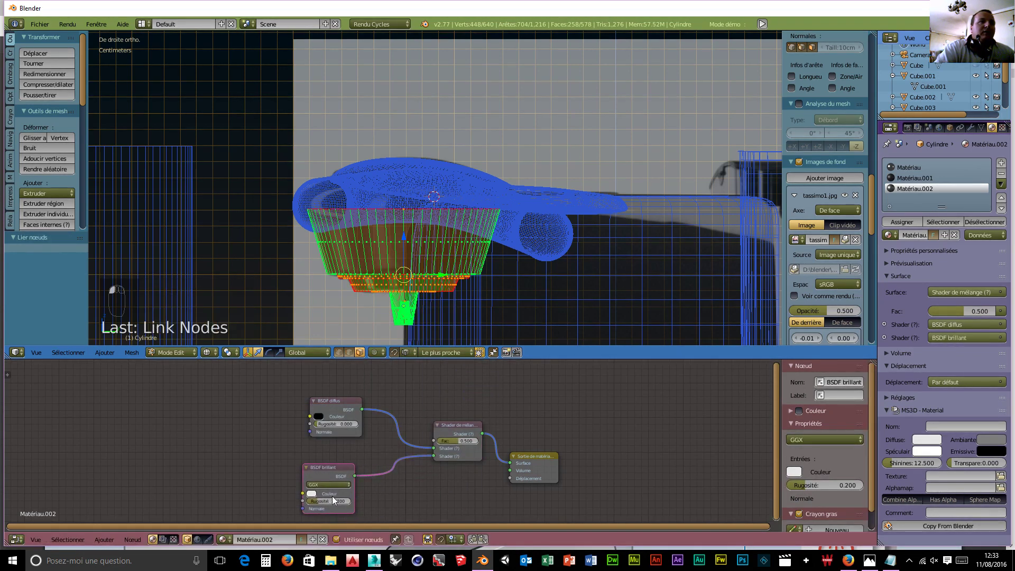
- Set the glossy roughness to 0 and the mix factor to 0.109, and assign the material to the selected stepped faces
drag(332, 500, 317, 501)
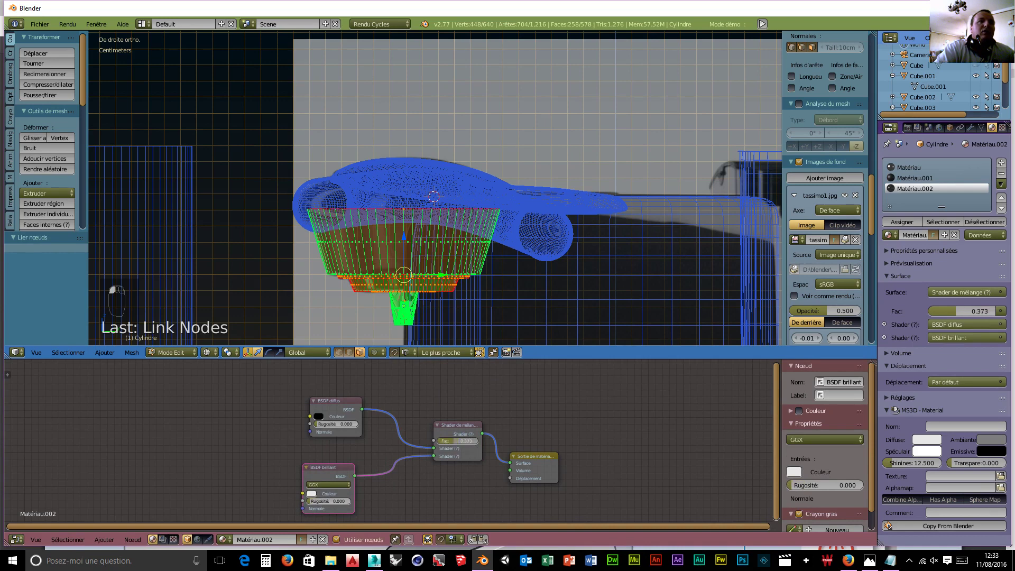
drag(952, 311, 944, 311)
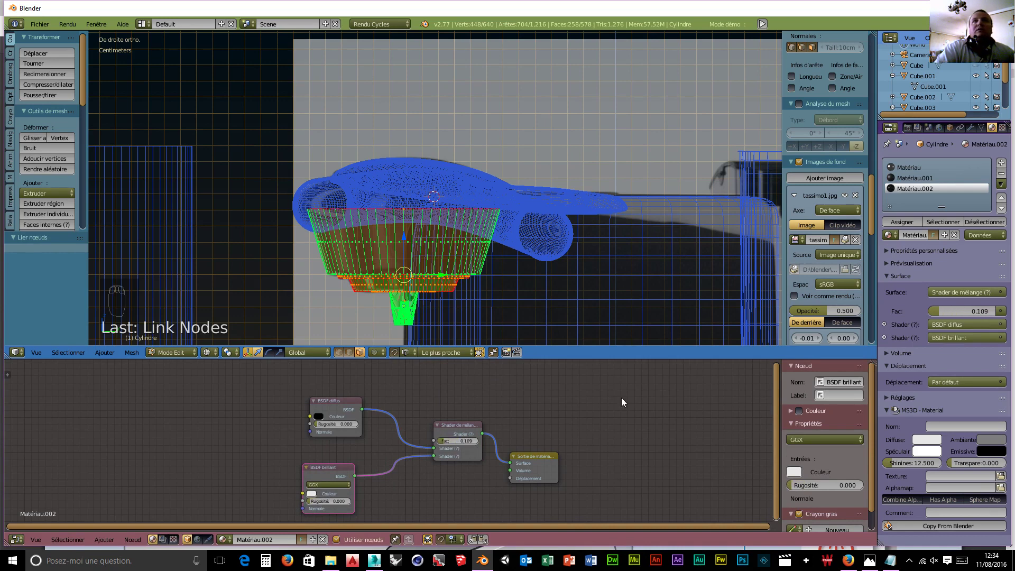
click(896, 223)
- Return to Object Mode and apply the existing material Matériau.002 to the torus of the machine's head
scroll(487, 297, down, 2)
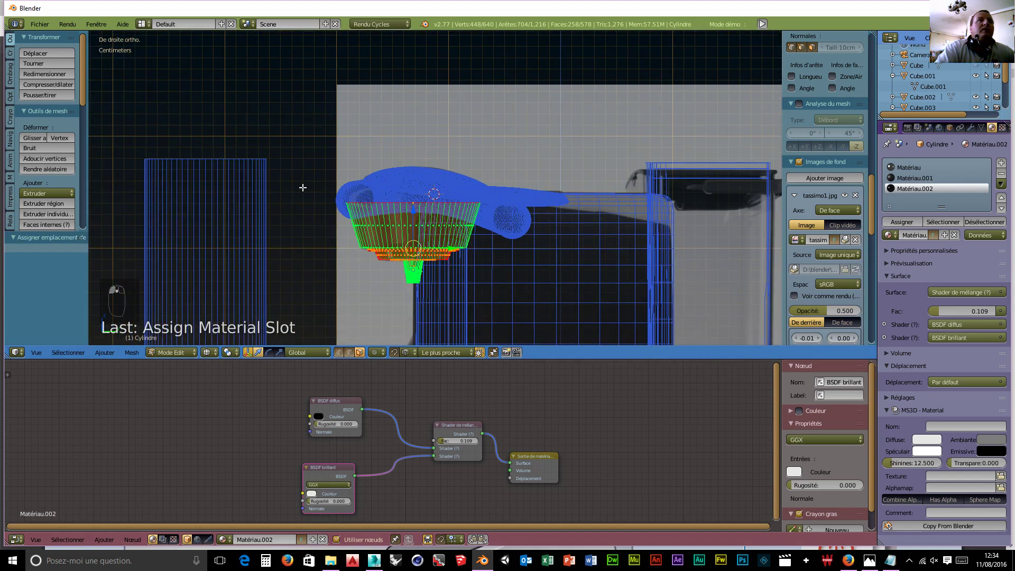
click(173, 352)
click(177, 339)
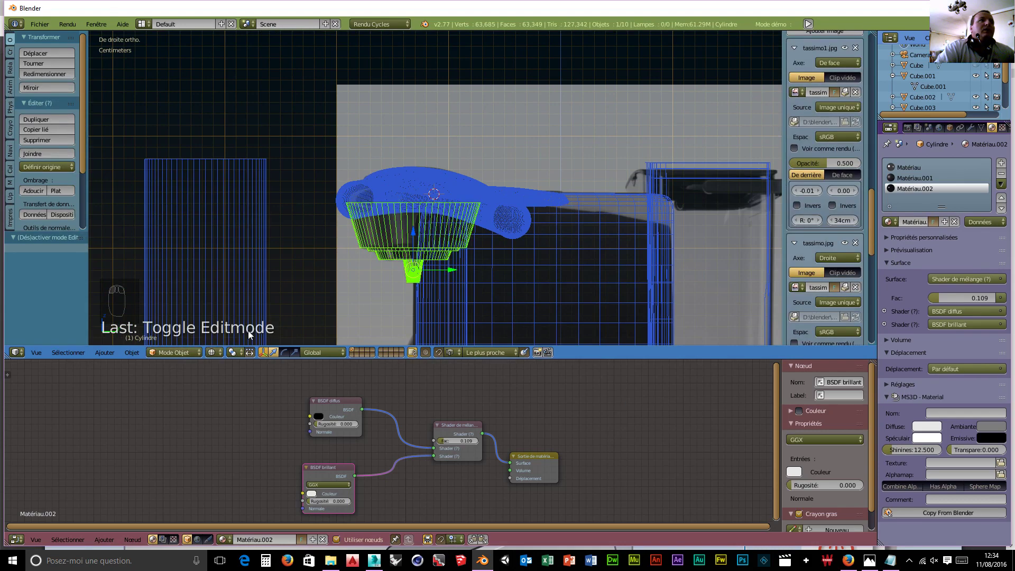
middle_drag(479, 283, 484, 287)
right_click(343, 200)
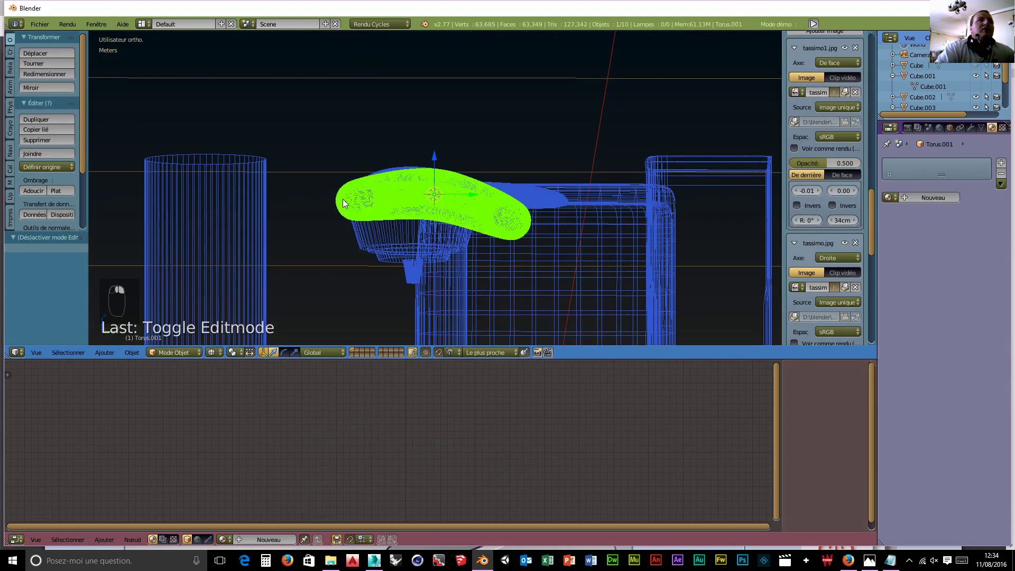
click(889, 198)
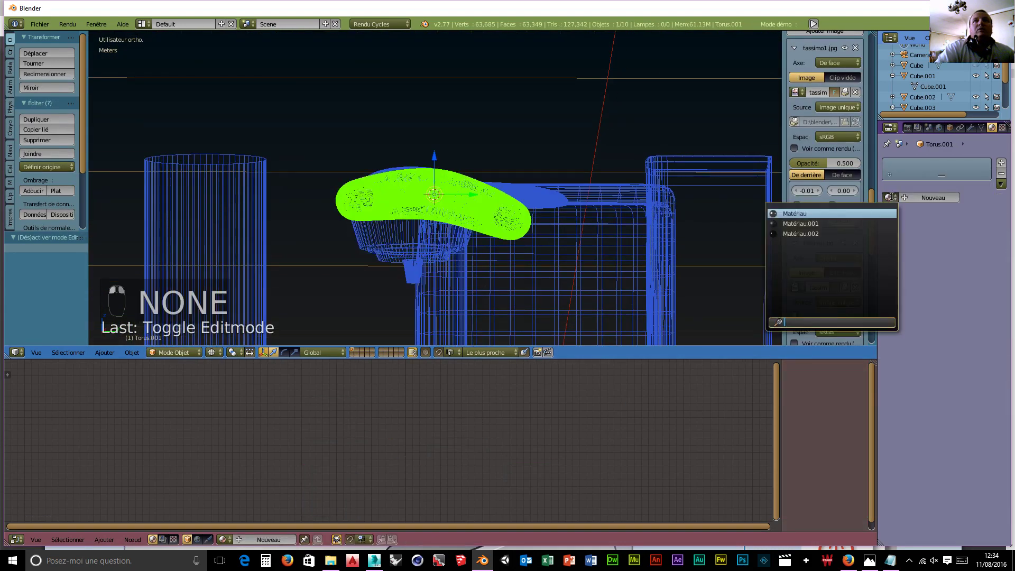
click(805, 234)
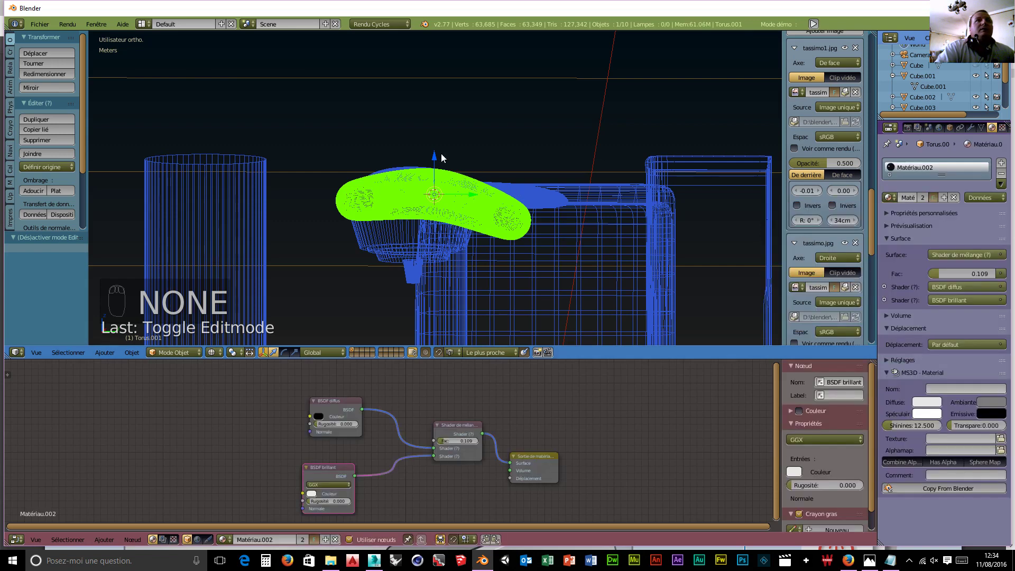
- Apply the existing material Matériau.001 to the flattened sphere on top of the head
right_click(391, 172)
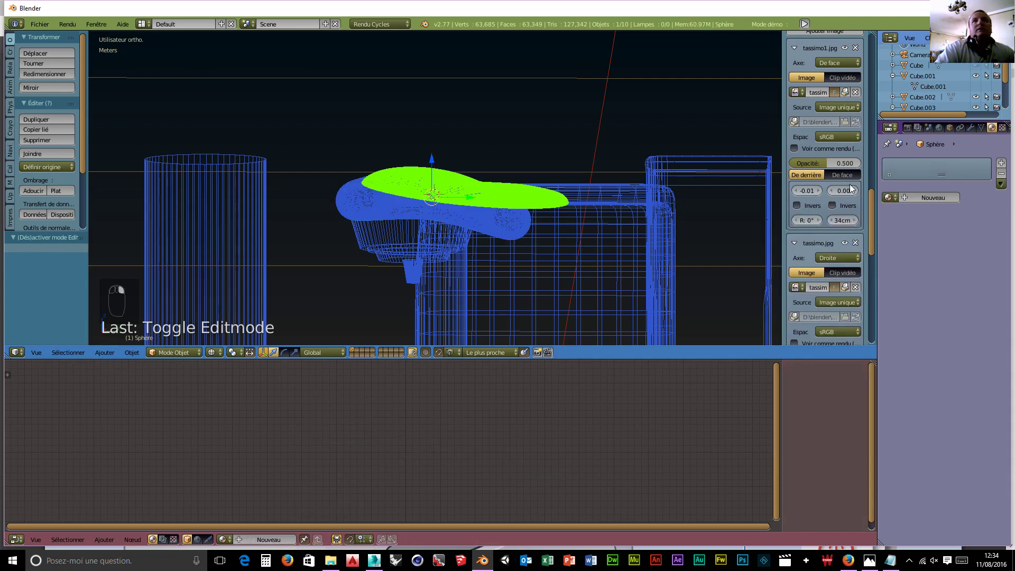
click(893, 198)
click(797, 224)
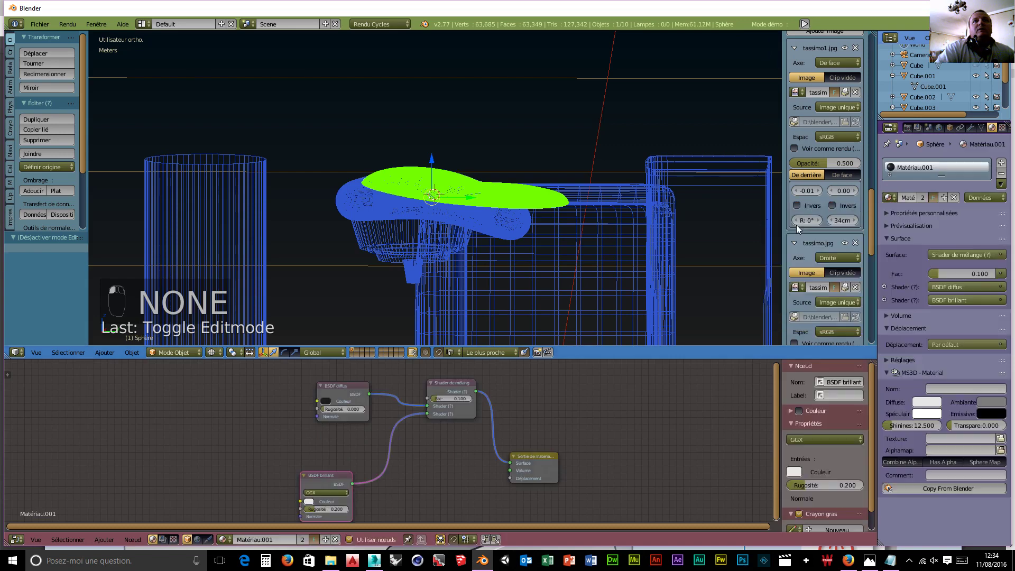
- Apply the existing material Matériau.001 to the low block at the back of the machine
scroll(700, 242, down, 4)
middle_drag(625, 307, 623, 281)
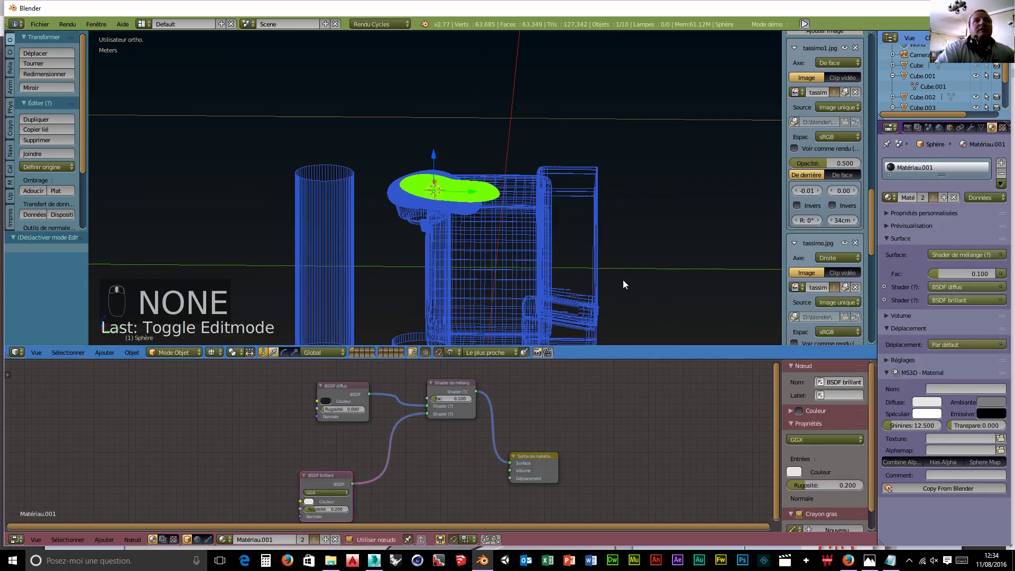
right_click(577, 339)
click(889, 198)
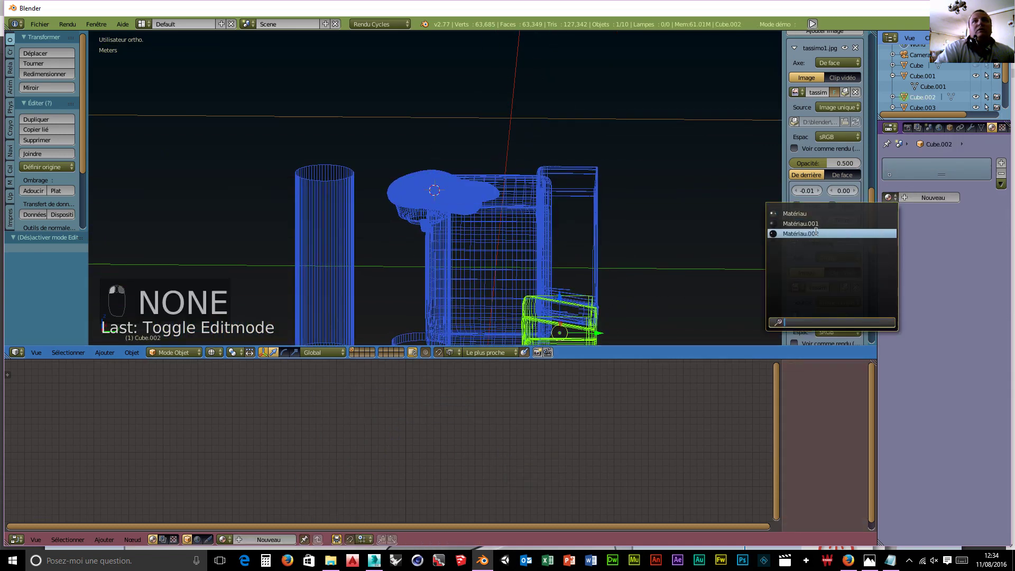
click(814, 224)
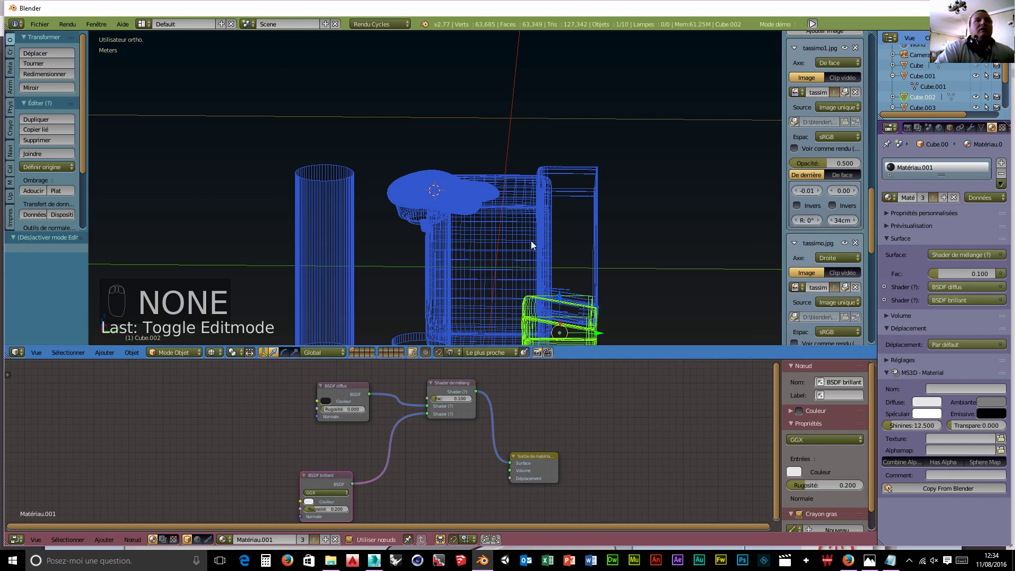
- Apply the existing material Matériau.001 to the round base ring under the spout
scroll(531, 240, down, 3)
middle_drag(518, 254, 414, 306)
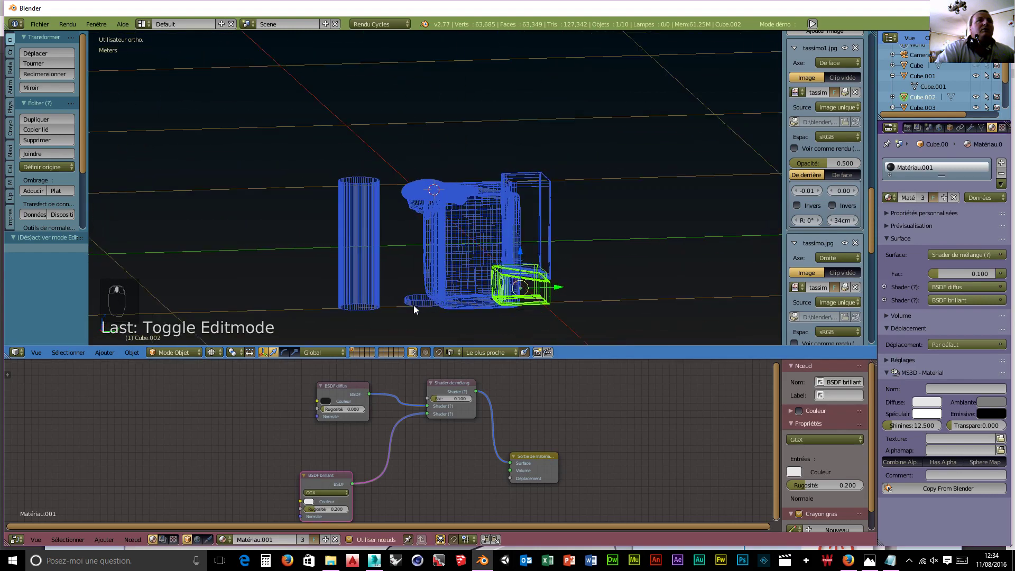
right_click(418, 304)
click(897, 199)
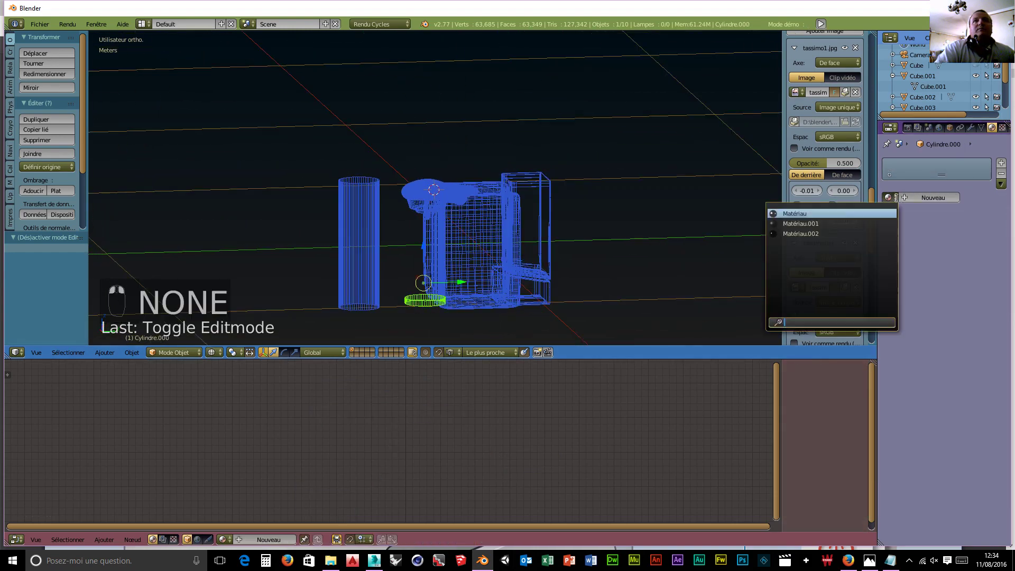
click(818, 224)
- Hide the parts that already have materials: the spout, the head's sphere and torus, the base ring and the low rear block
middle_drag(606, 304, 493, 187)
scroll(494, 159, up, 4)
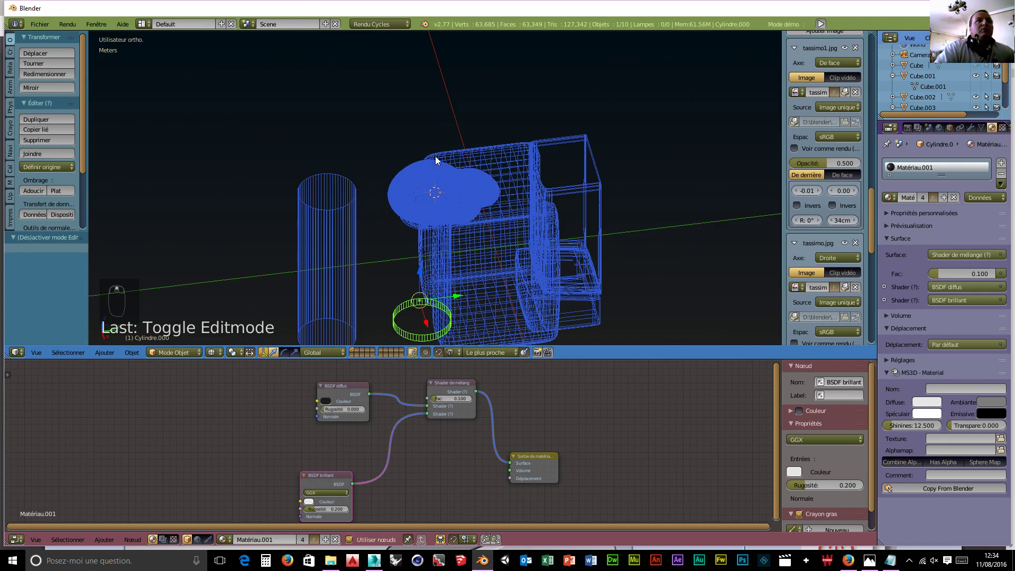
right_click(414, 209)
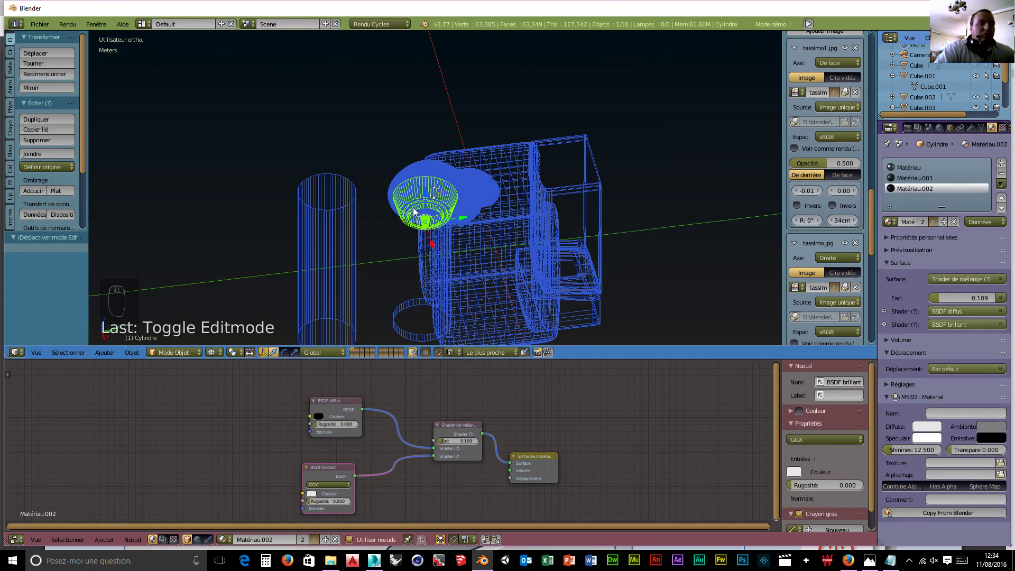
key(h)
key(h)
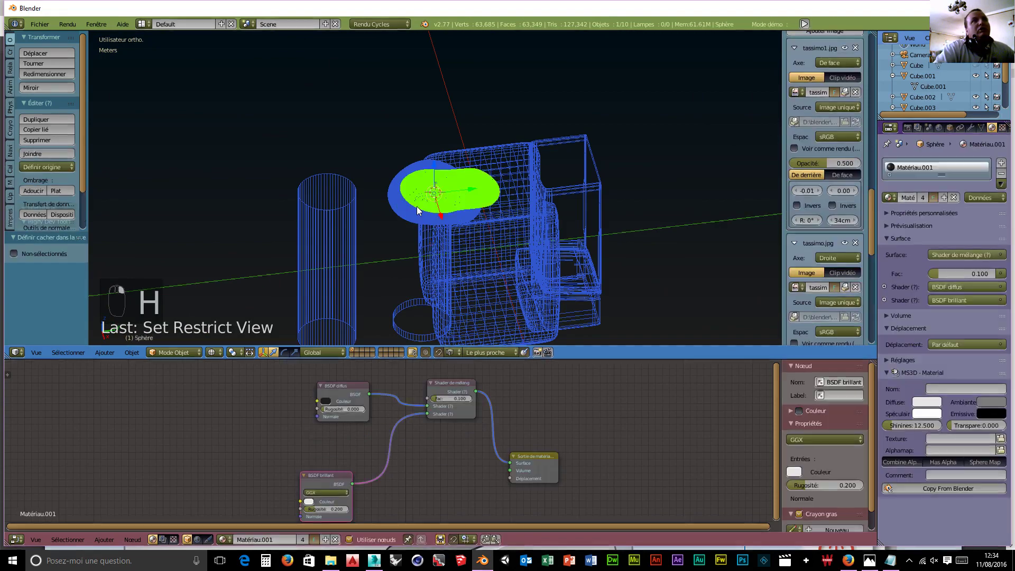
right_click(417, 206)
key(h)
right_click(414, 329)
key(h)
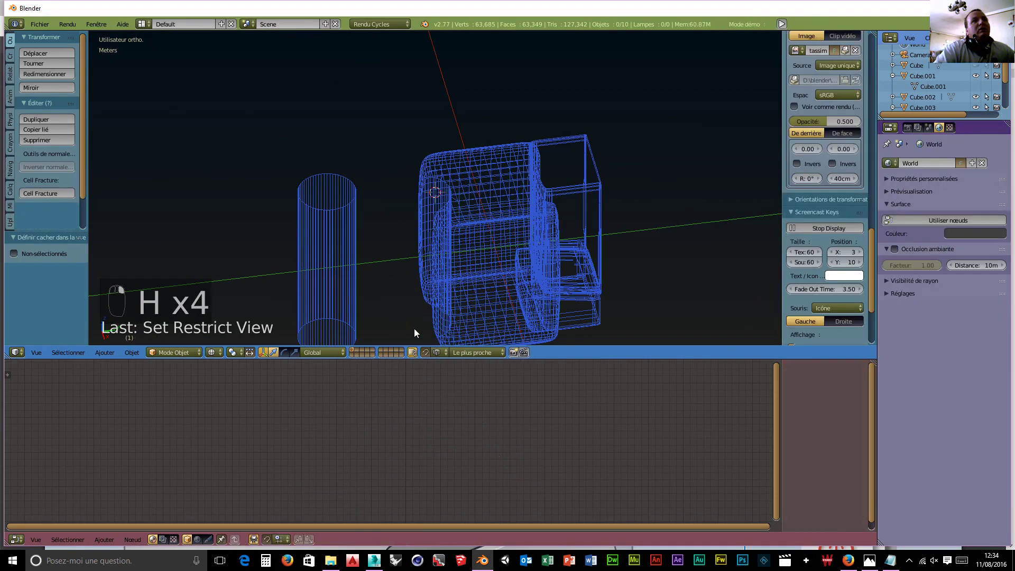
right_click(586, 311)
key(h)
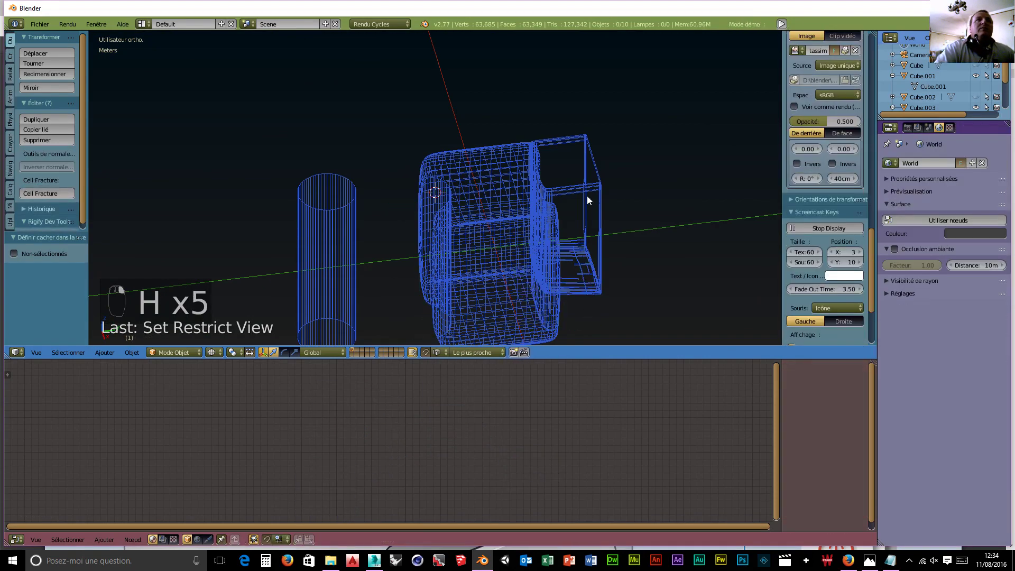
- Give the tall tank at the back a new material with a glossy BSDF surface shader
right_click(574, 187)
click(992, 127)
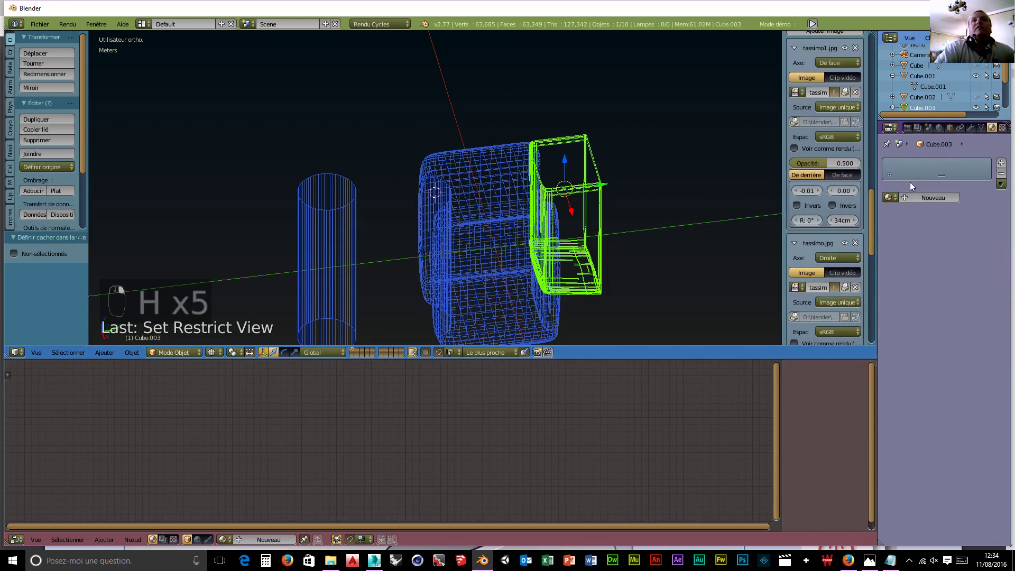
click(912, 198)
click(963, 255)
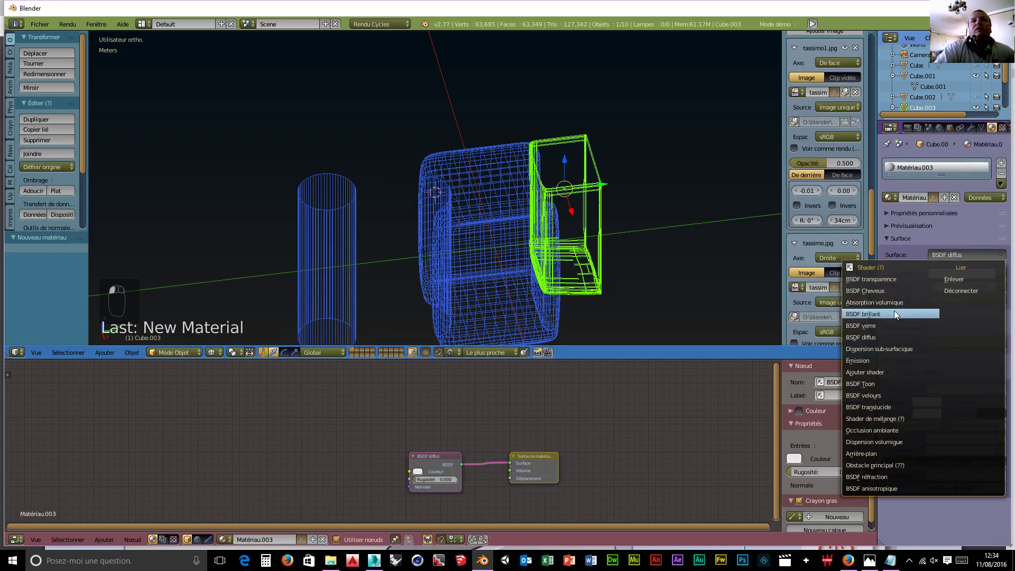
click(880, 315)
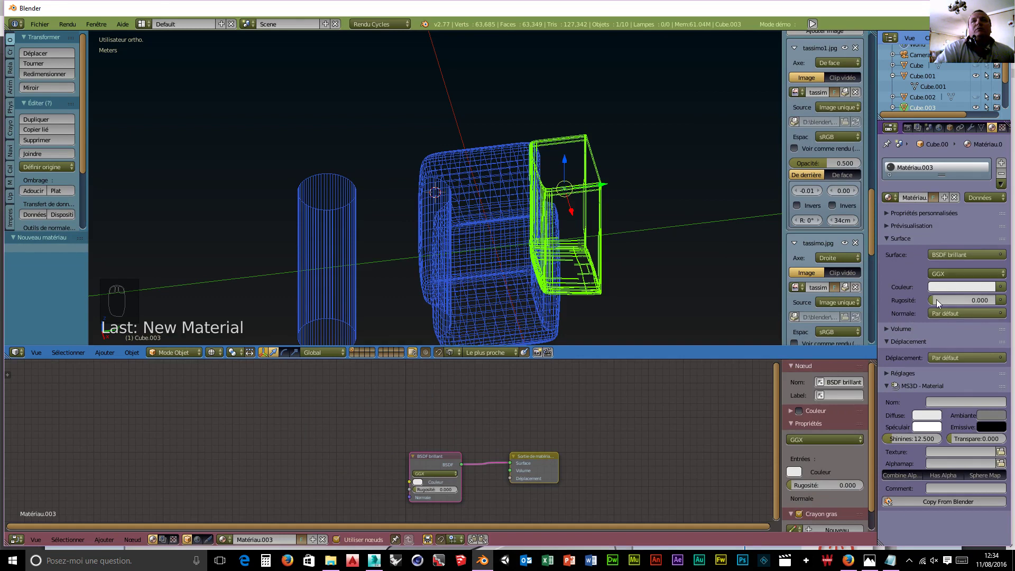
- Change the tall rear tank's surface shader to a glass BSDF and hide the tank
click(958, 253)
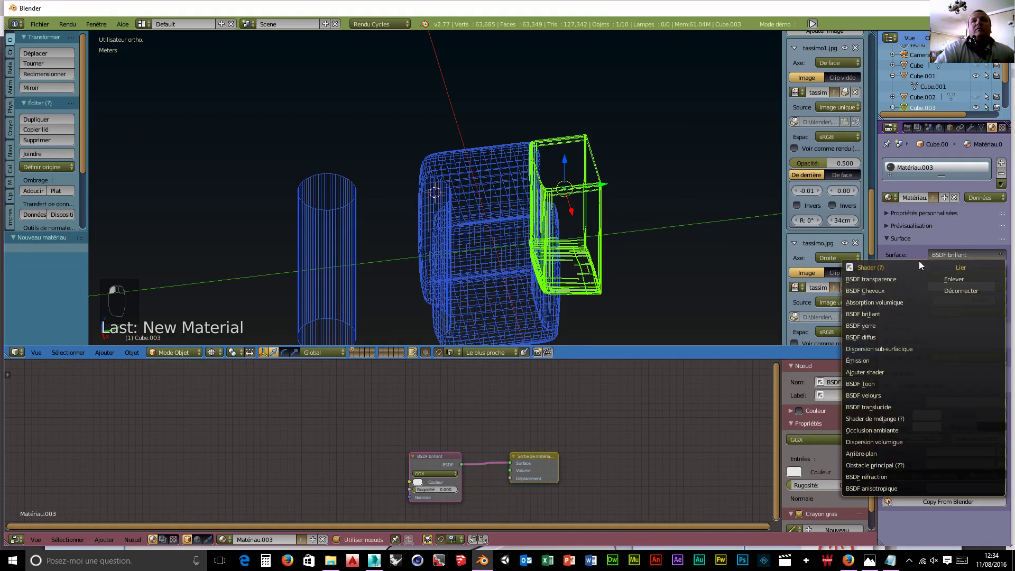
click(875, 325)
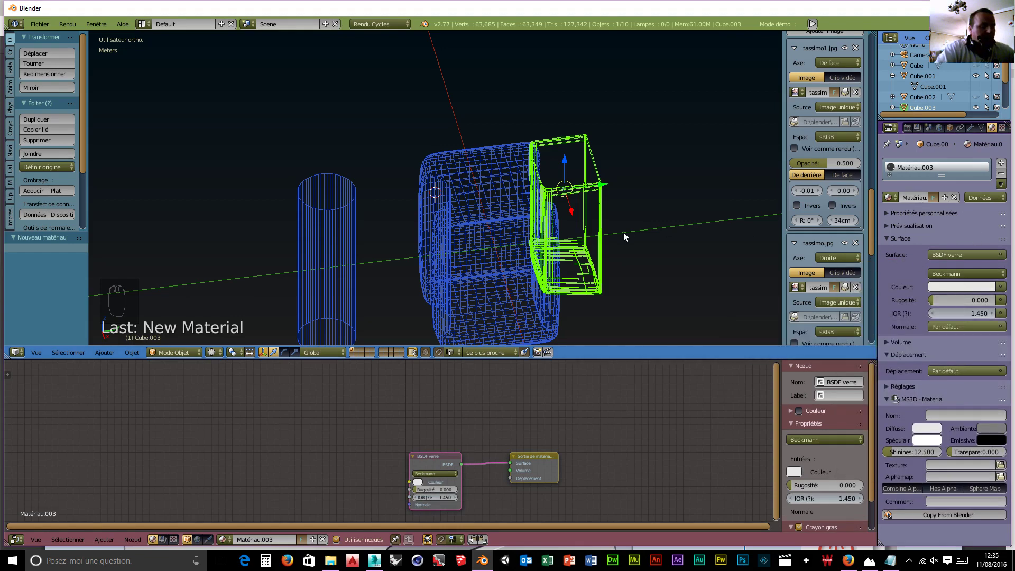
key(h)
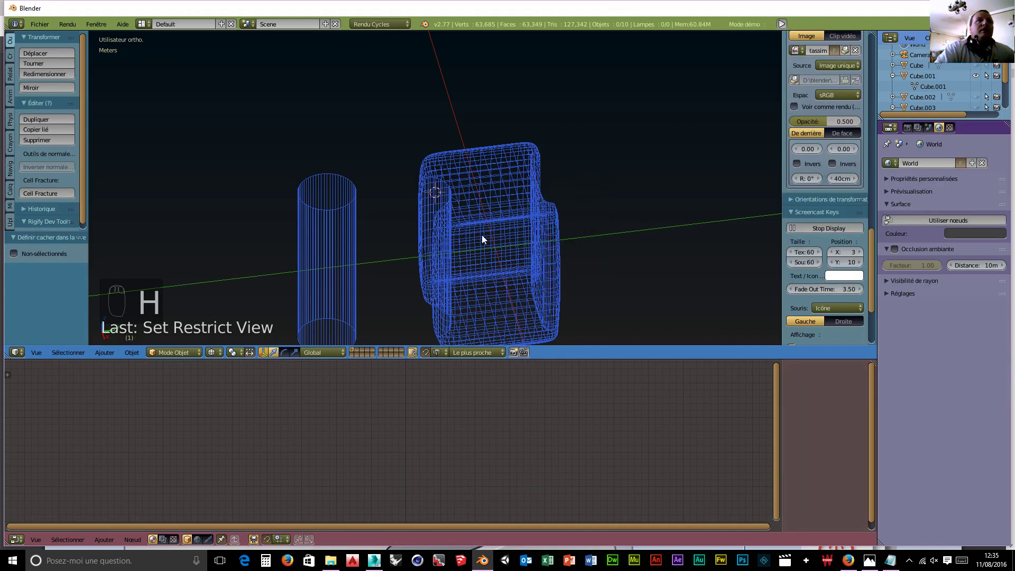
- Move the cylinder about 21.18 cm in negative Y, away from the machine body
right_click(330, 244)
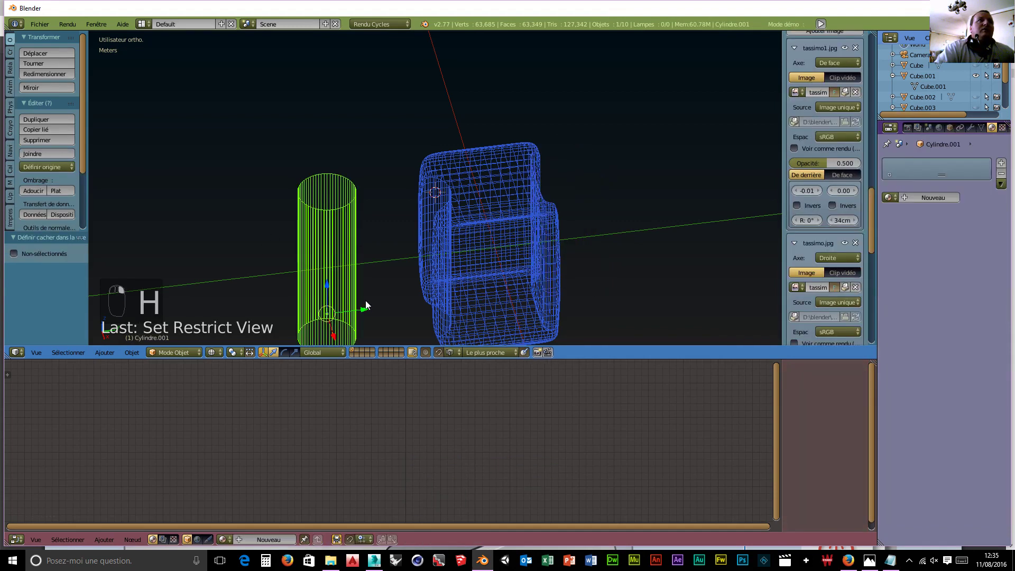
drag(365, 309, 308, 324)
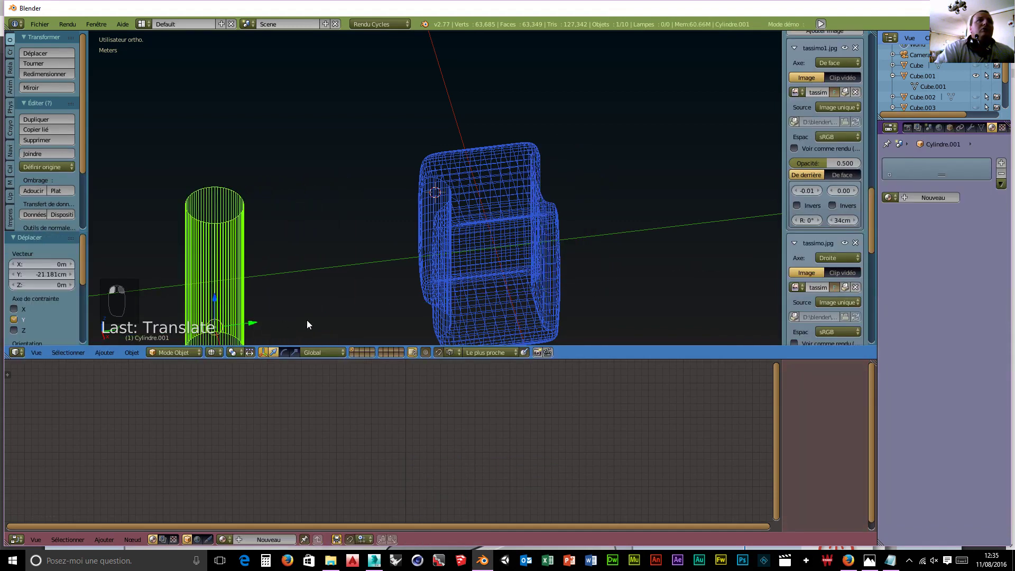
- Put the machine's main body in Edit mode and show it with solid shading
right_click(502, 227)
middle_drag(386, 222, 447, 224)
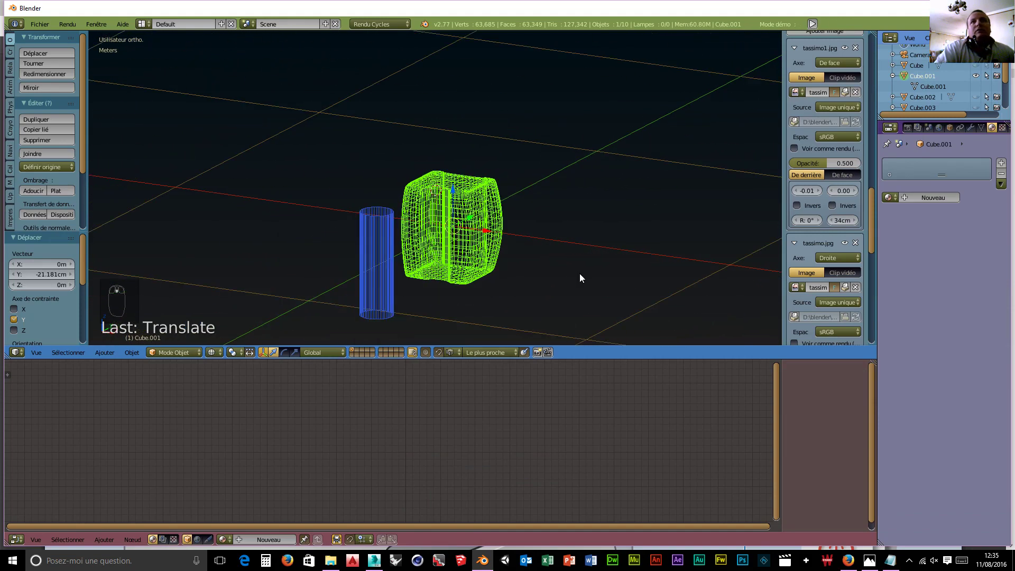
scroll(576, 270, up, 2)
scroll(576, 270, up, 2)
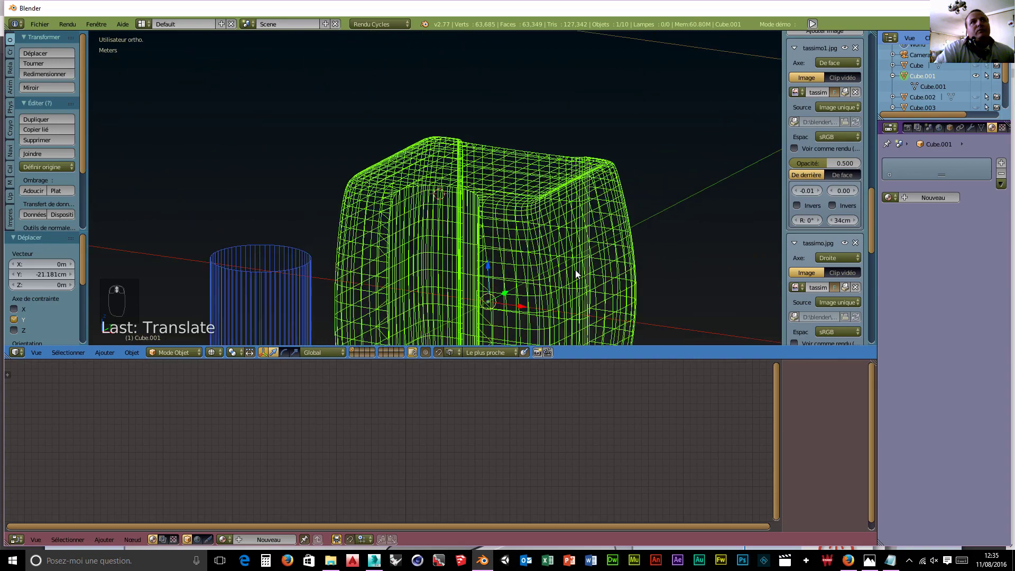
scroll(576, 269, down, 3)
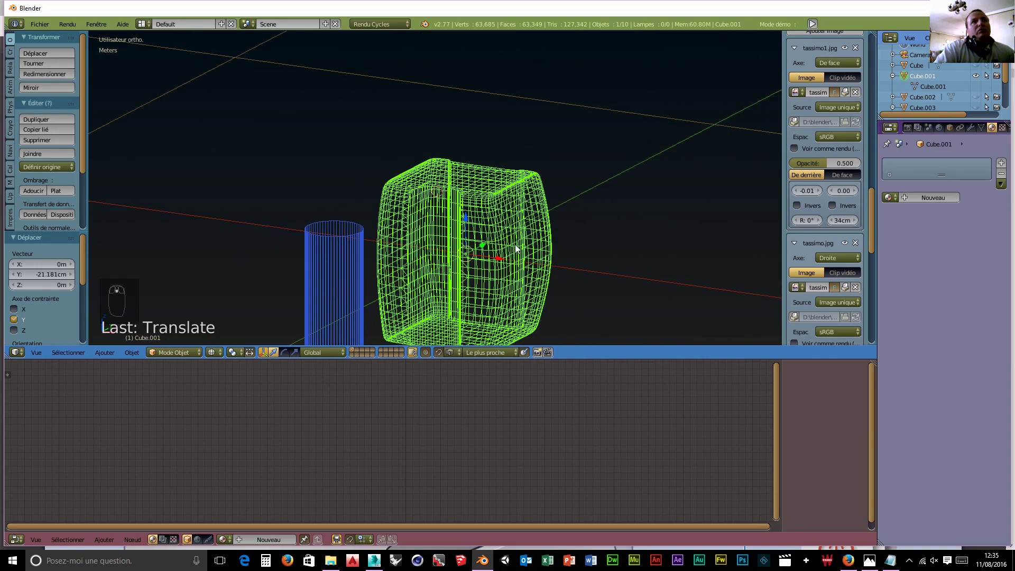
middle_drag(516, 244, 465, 268)
click(178, 353)
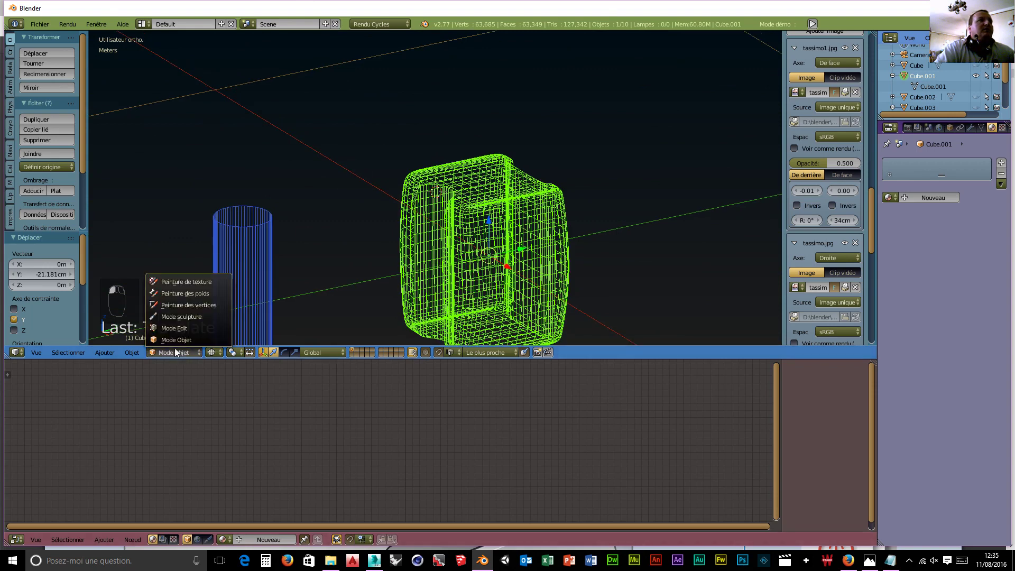
click(163, 326)
scroll(353, 315, up, 3)
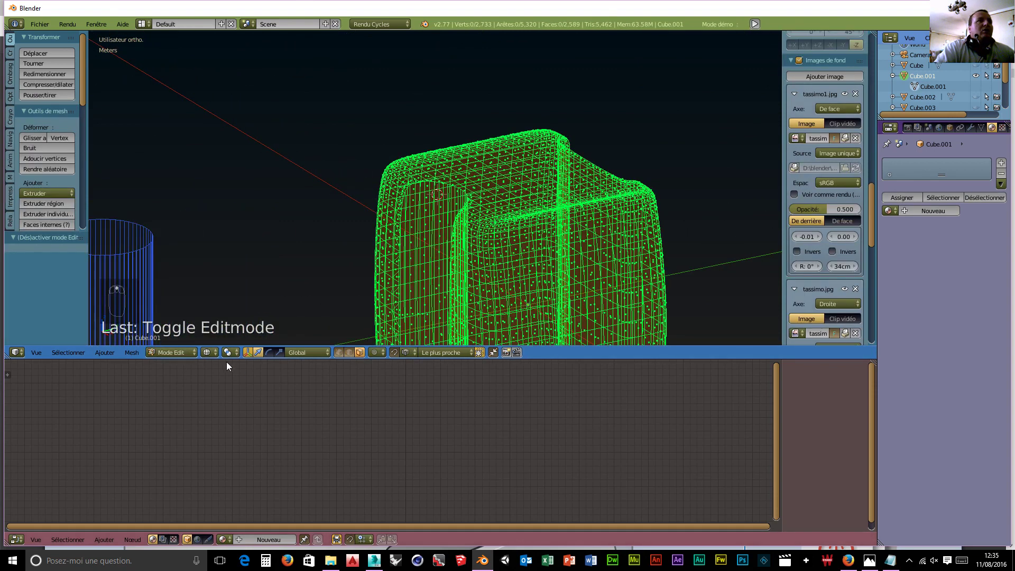
click(213, 353)
click(225, 315)
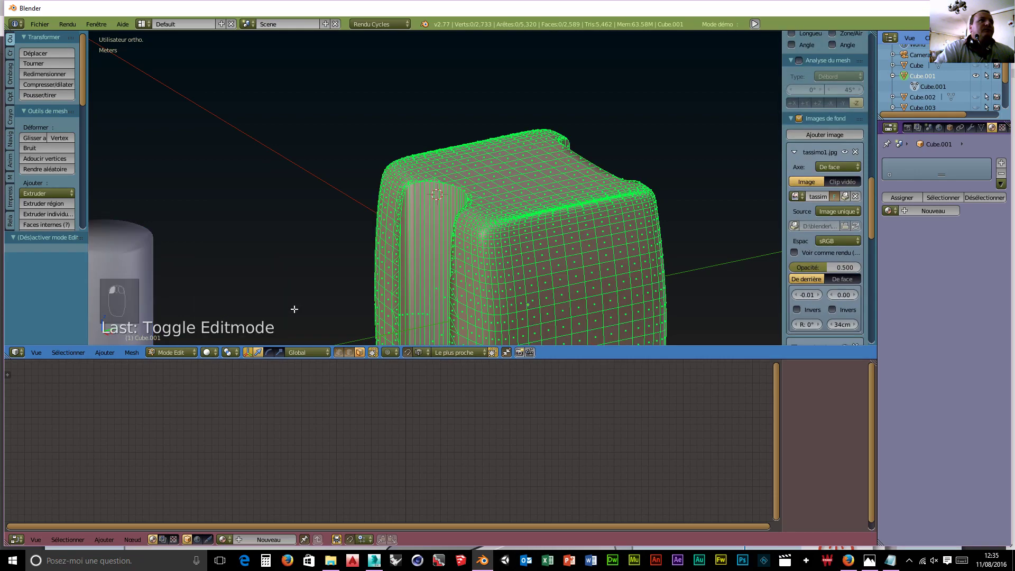
- Select the face loops running along the two outer side edges of the body
scroll(559, 281, up, 2)
middle_drag(574, 286, 655, 290)
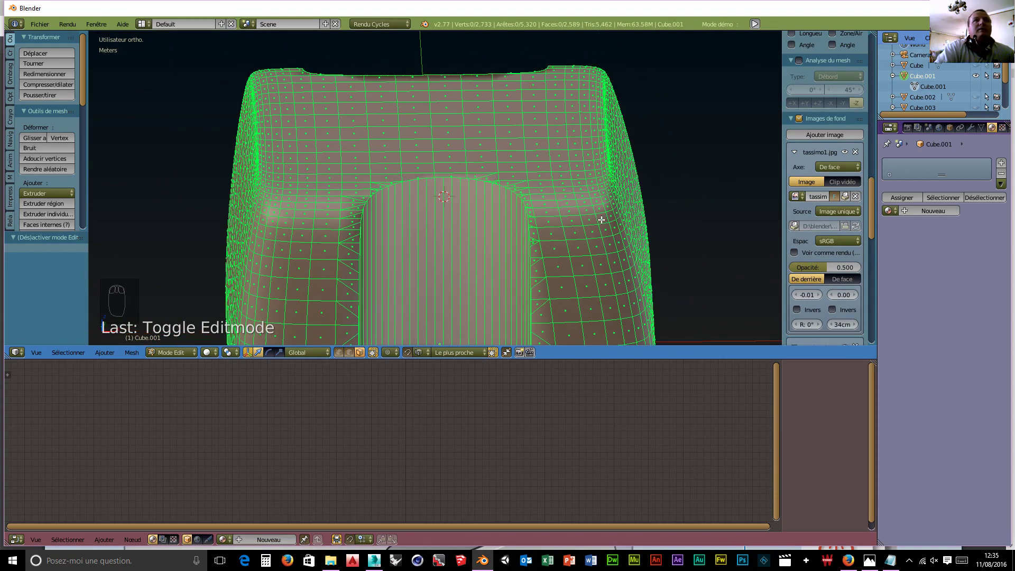
scroll(616, 228, up, 1)
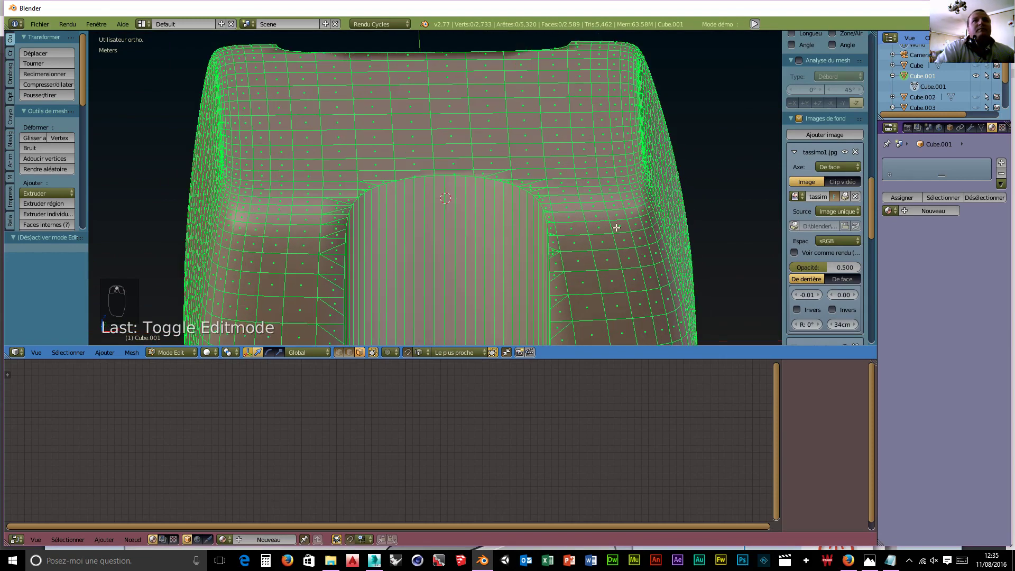
alt+right_click(651, 212)
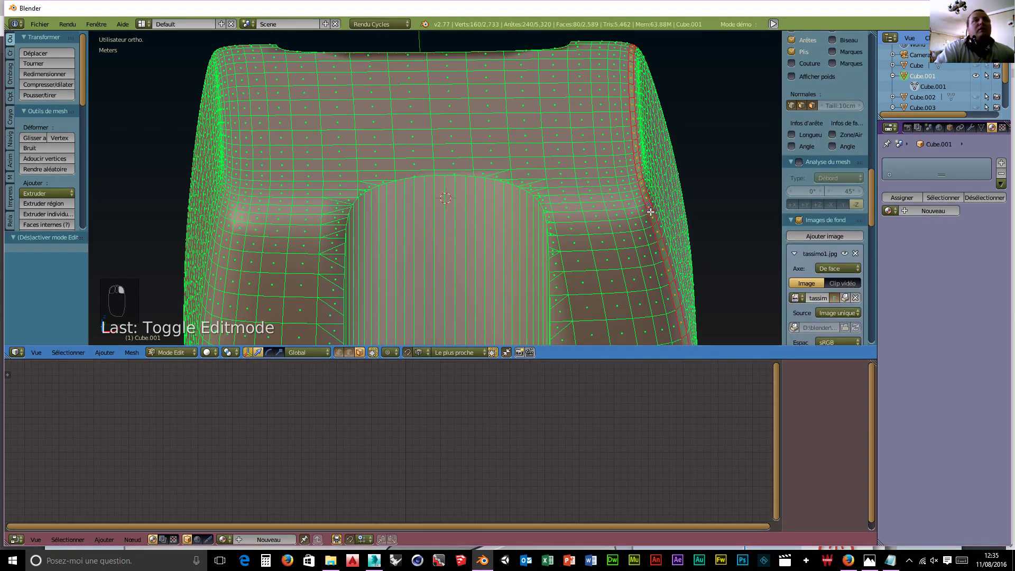
alt+shift+right_click(224, 216)
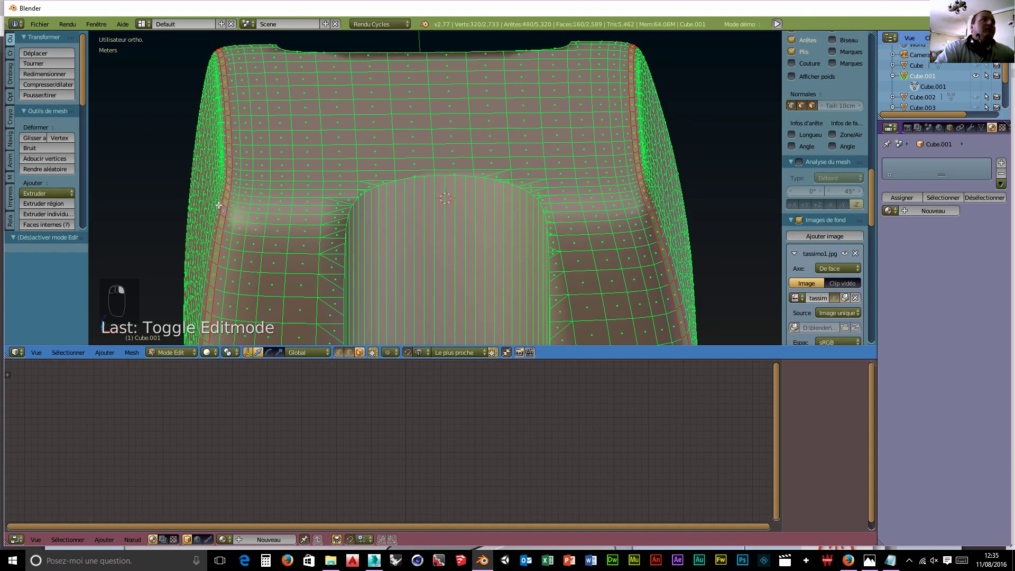
alt+shift+right_click(223, 202)
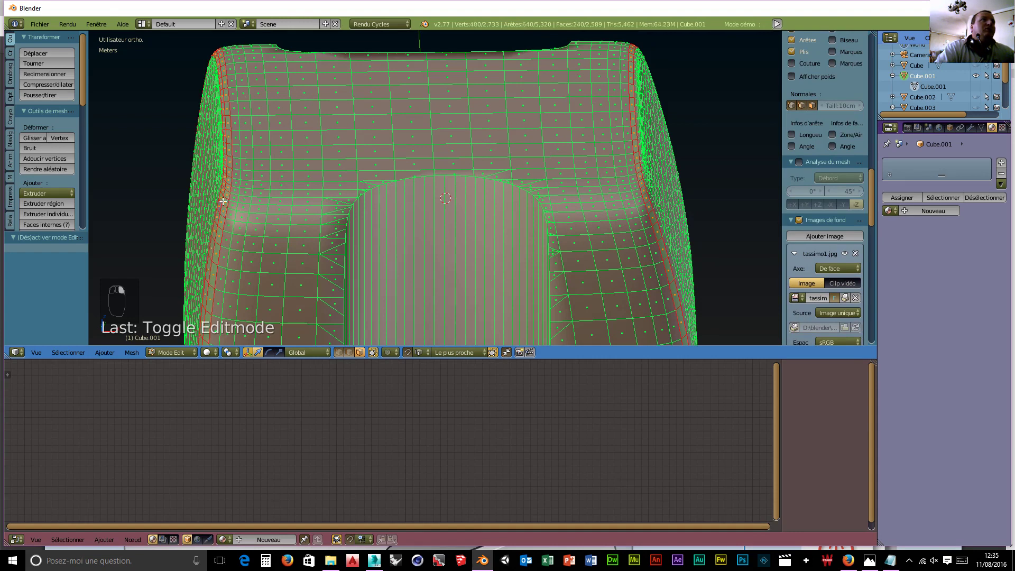
- Extend the selection with more adjacent face loops on the outer side edges, undoing the loop picked across the front
alt+shift+right_click(661, 218)
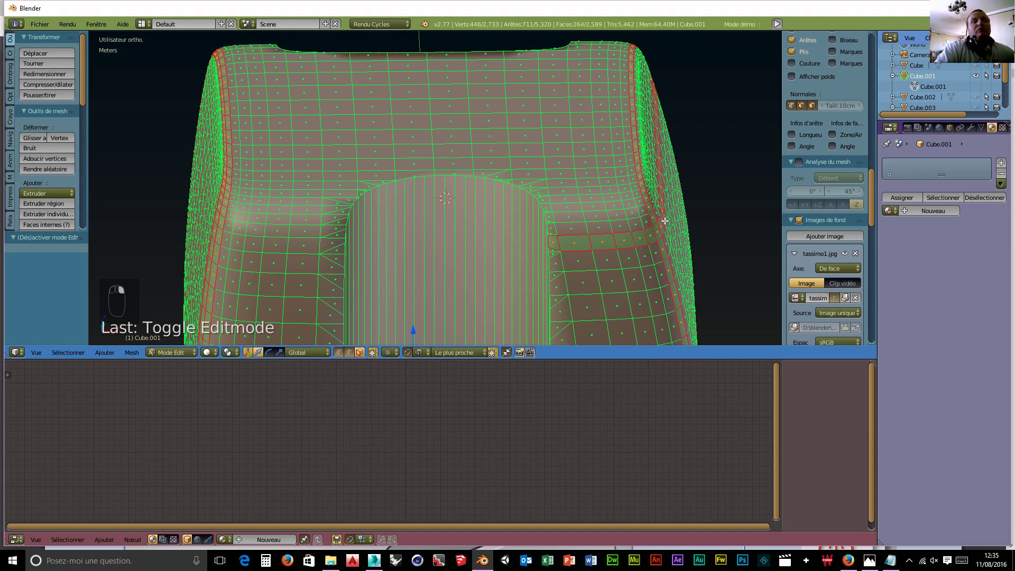
key(ctrl+z)
scroll(671, 227, up, 3)
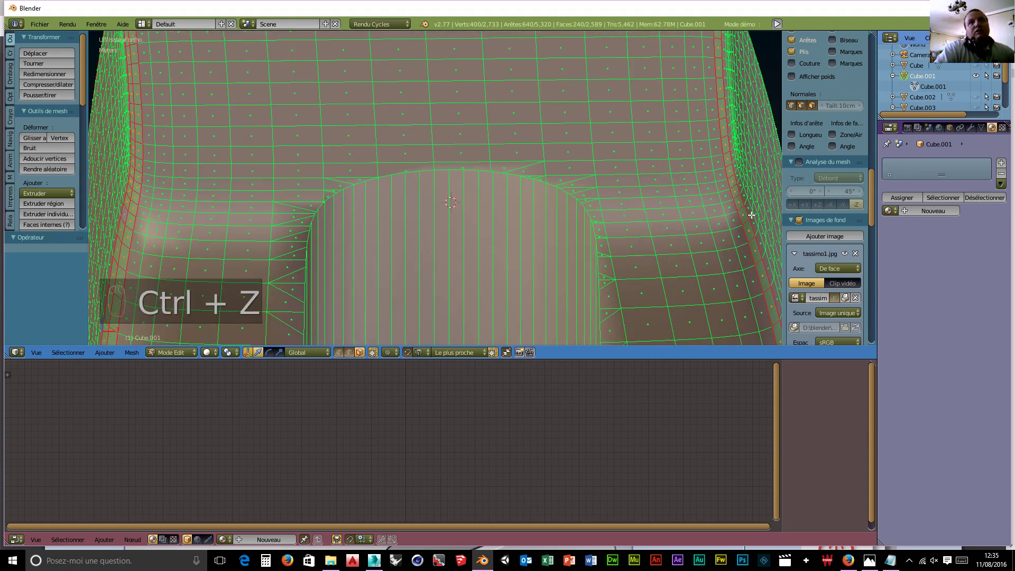
alt+shift+right_click(752, 215)
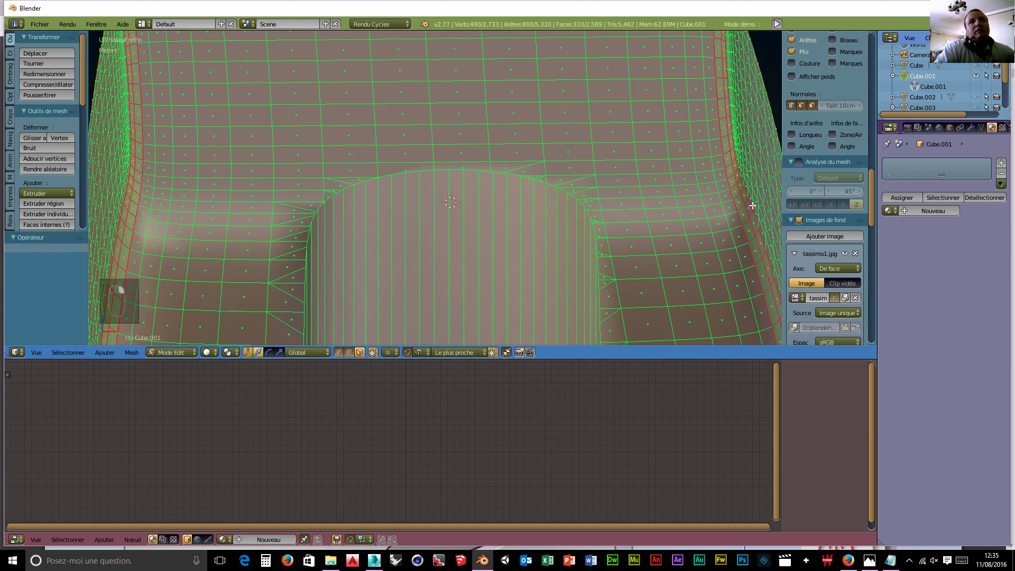
alt+shift+right_click(753, 205)
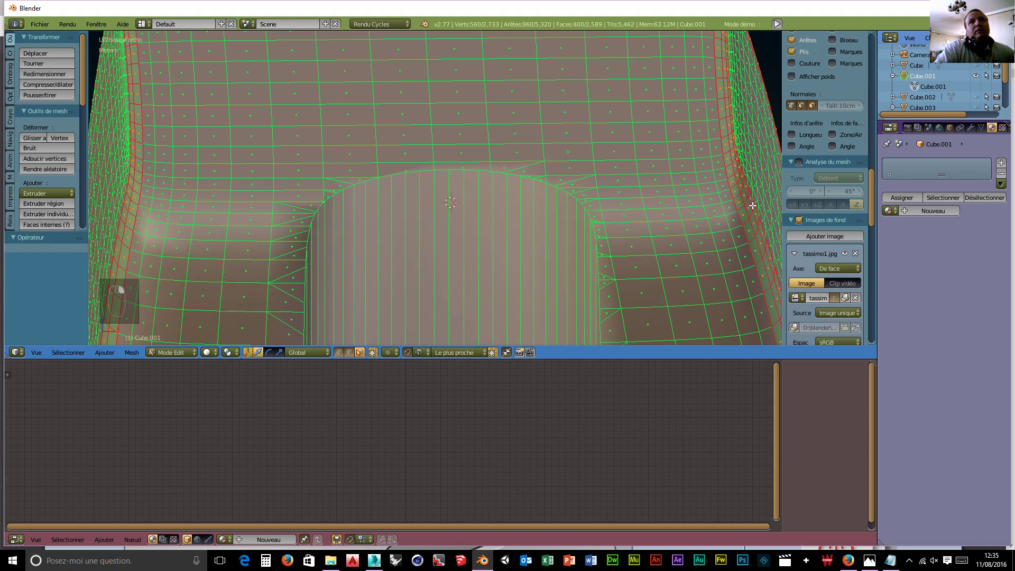
alt+shift+right_click(115, 230)
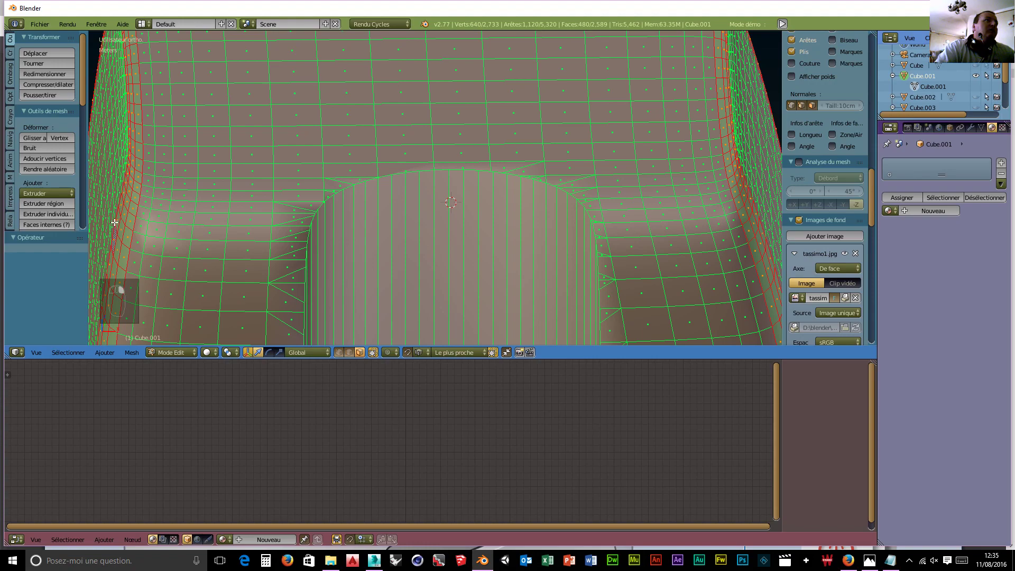
scroll(567, 171, down, 2)
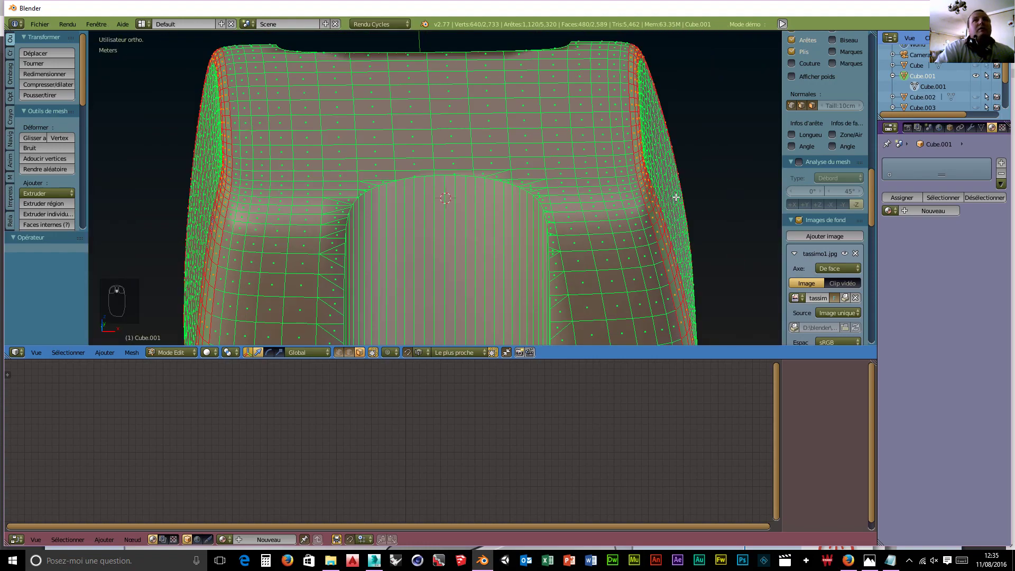
- Add the faces inside the body's side panel to the selection with circle select, down to its lowest rows
middle_drag(689, 201, 531, 259)
scroll(545, 182, down, 5)
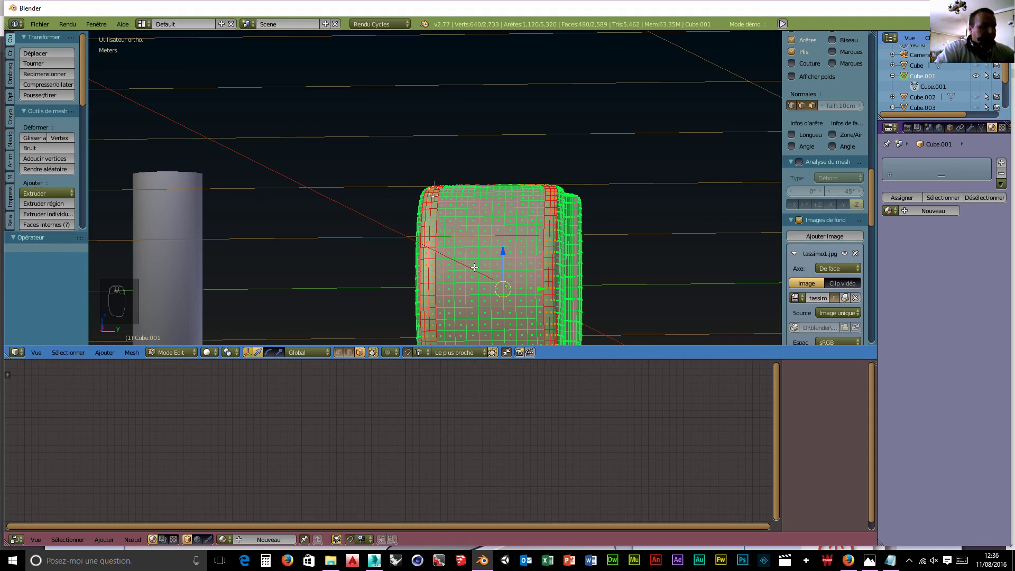
key(c)
mouse_move(486, 259)
mouse_down()
mouse_move(453, 210)
mouse_move(524, 220)
mouse_move(527, 288)
mouse_move(468, 296)
mouse_move(516, 253)
mouse_up()
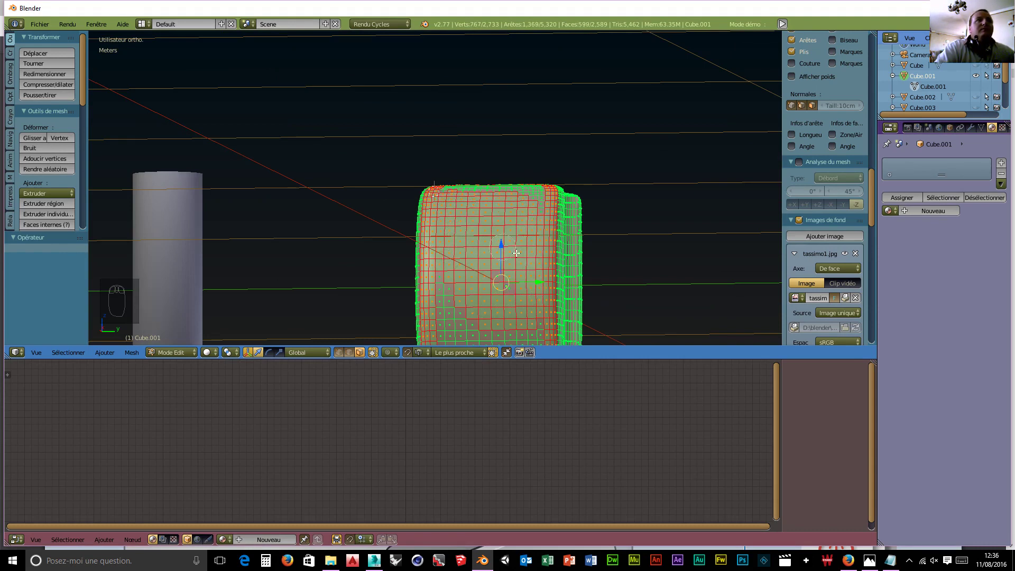
mouse_move(452, 272)
mouse_down()
mouse_move(452, 317)
mouse_move(509, 327)
mouse_up()
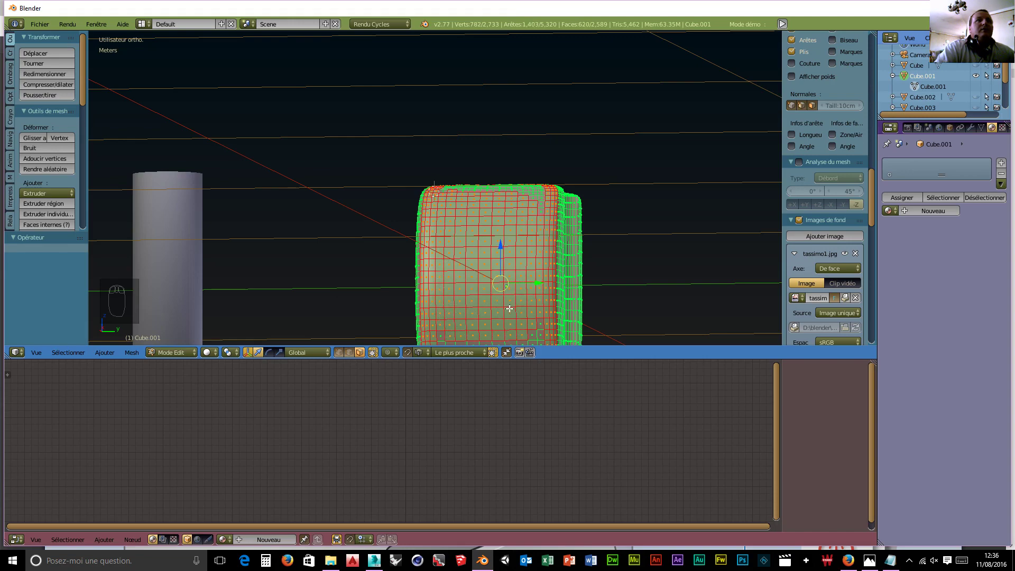
scroll(509, 308, up, 6)
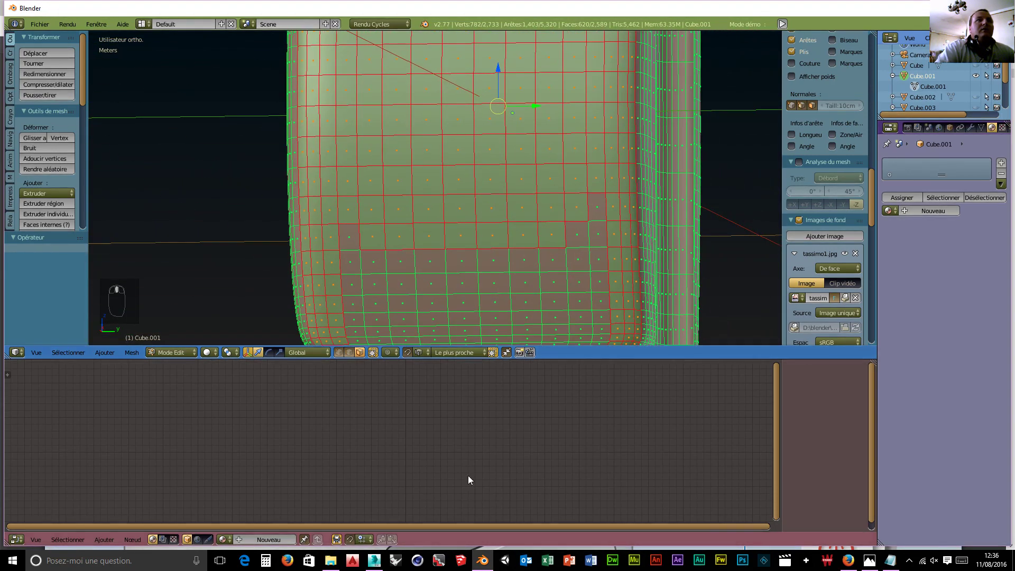
key(c)
mouse_move(475, 285)
mouse_down()
mouse_move(487, 281)
mouse_move(363, 227)
mouse_move(356, 296)
mouse_move(372, 322)
mouse_move(592, 307)
mouse_move(542, 224)
mouse_move(415, 297)
mouse_move(550, 287)
mouse_move(596, 328)
mouse_move(461, 330)
mouse_up()
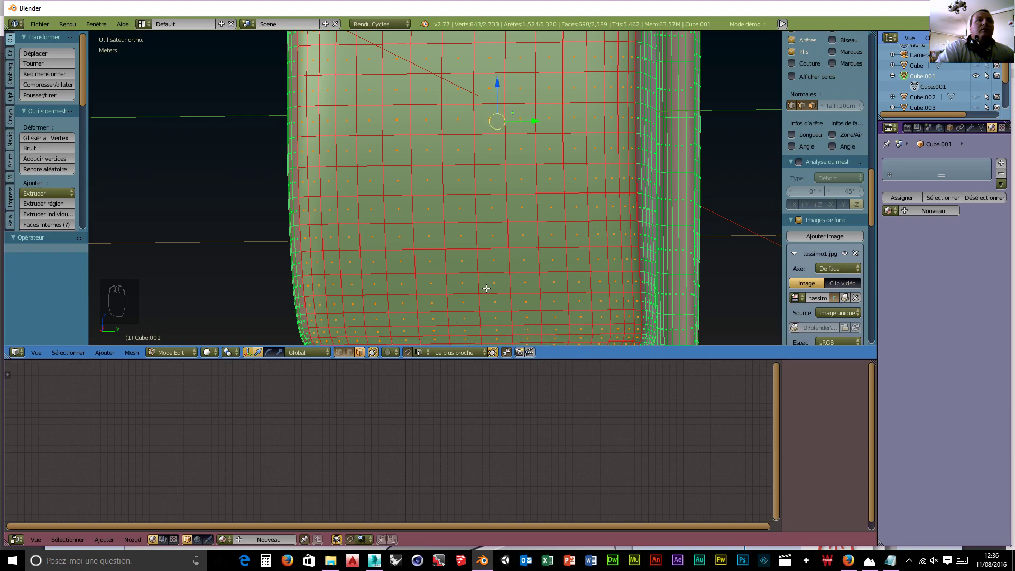
- Add the narrow faces along the side panel's lower edge to the selection with circle select
middle_drag(471, 284, 359, 167)
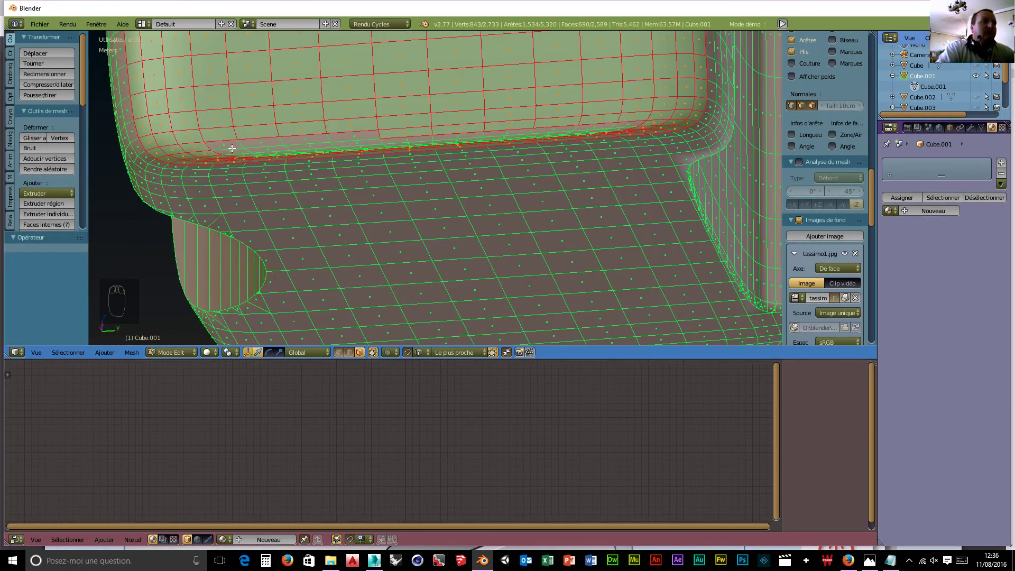
mouse_move(231, 143)
mouse_down()
mouse_move(617, 113)
mouse_move(571, 130)
mouse_move(465, 129)
mouse_up()
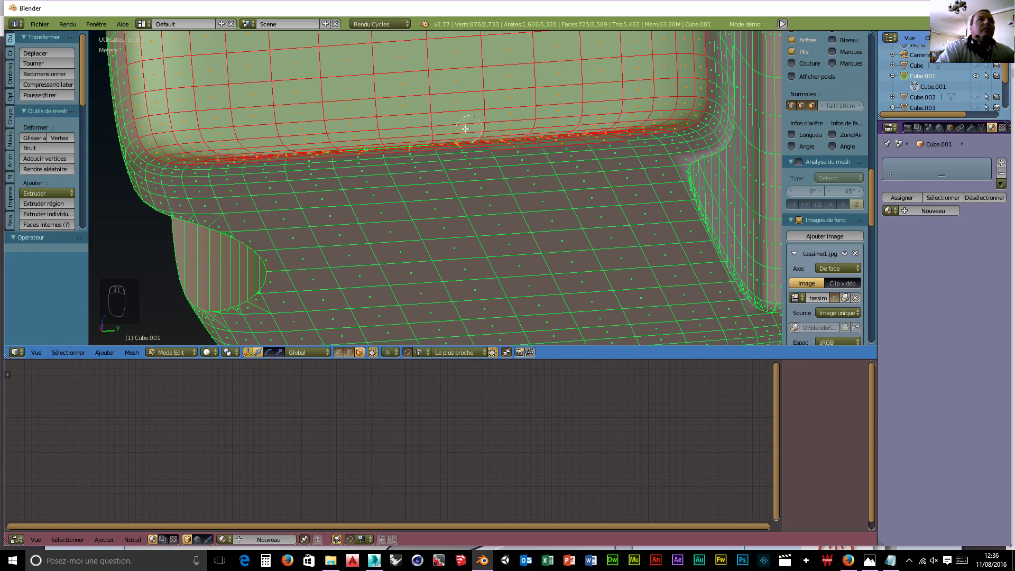
drag(399, 134, 353, 143)
right_click(497, 196)
- Circle-select the thin faces still missed in the seam between the side panel and the underside
middle_drag(509, 199, 635, 90)
scroll(566, 149, up, 5)
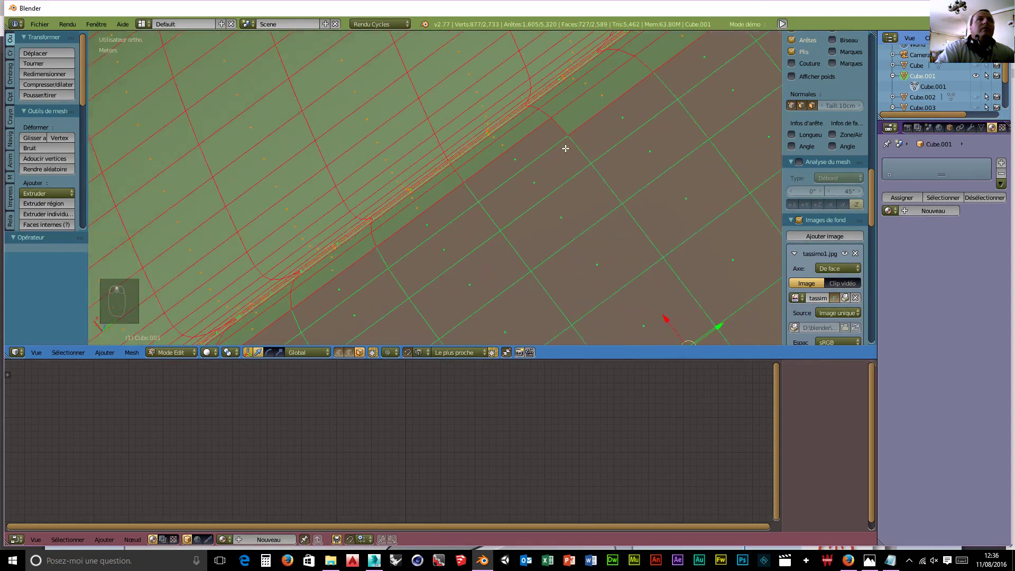
scroll(566, 149, up, 2)
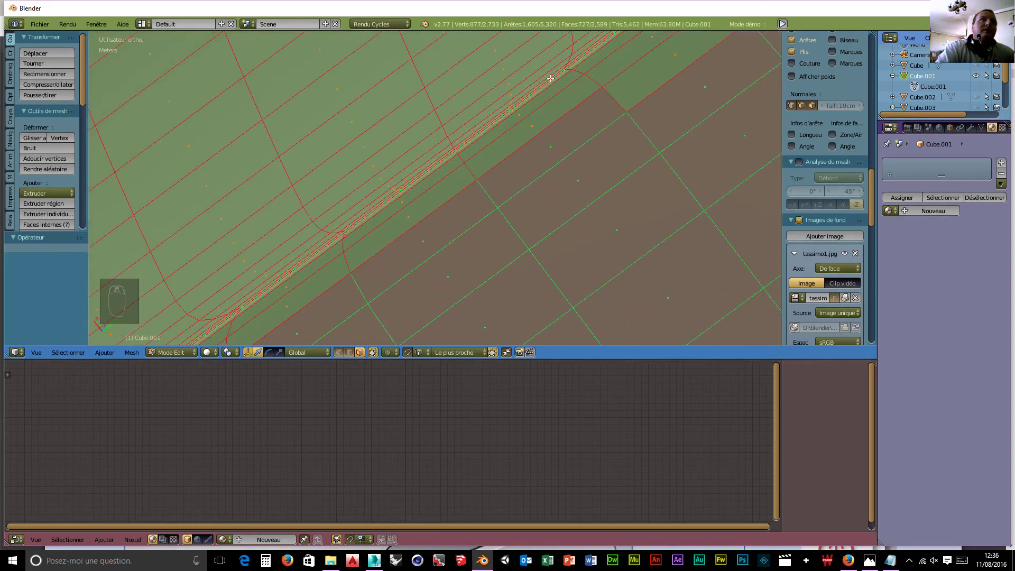
key(c)
mouse_move(513, 100)
mouse_down()
mouse_move(353, 199)
mouse_move(236, 303)
mouse_up()
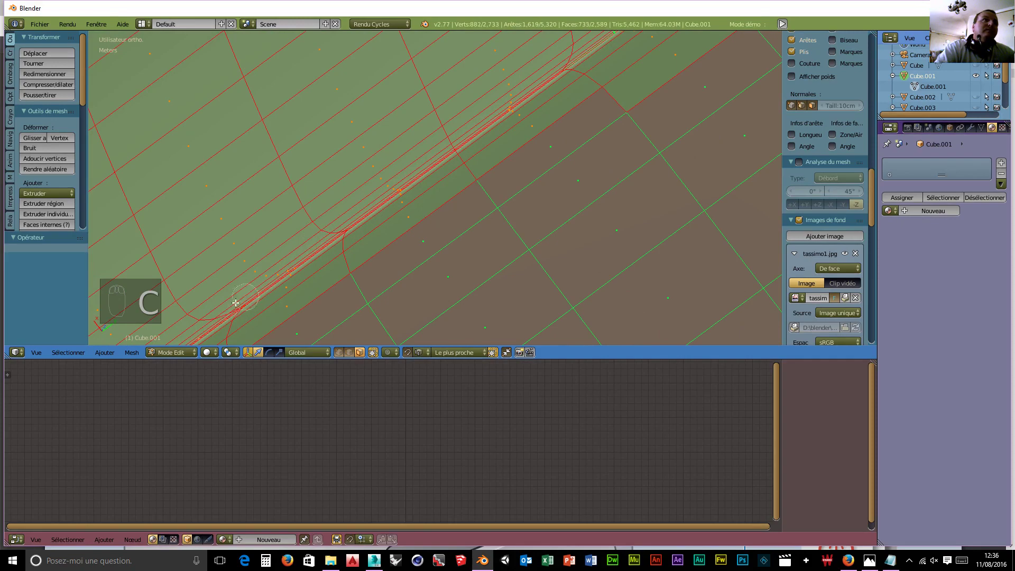
middle_click(684, 59)
right_click(700, 97)
- Remove the two stray underside faces next to the side panel's seam from the selection
scroll(699, 100, down, 1)
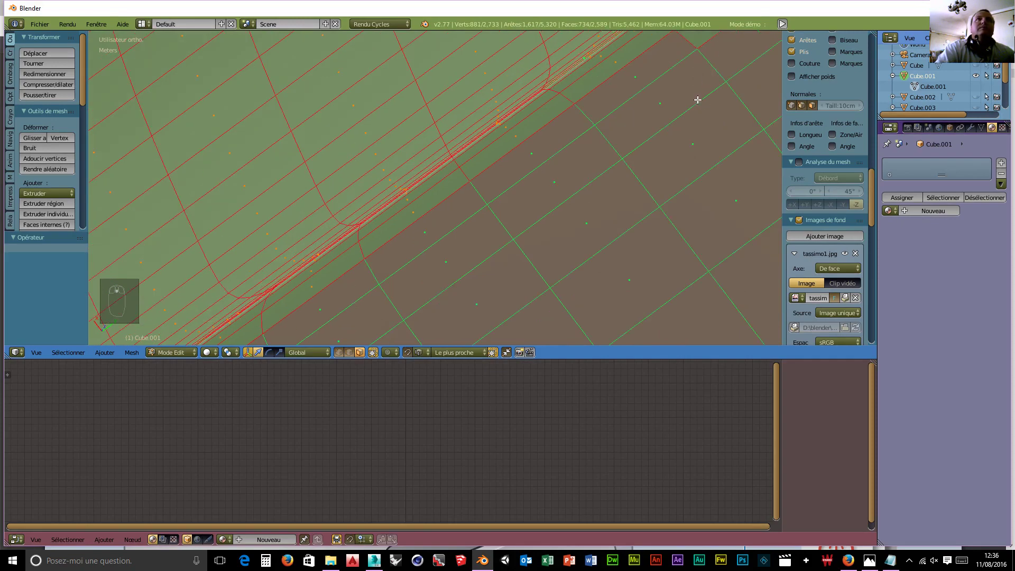
scroll(687, 101, down, 1)
scroll(694, 60, down, 1)
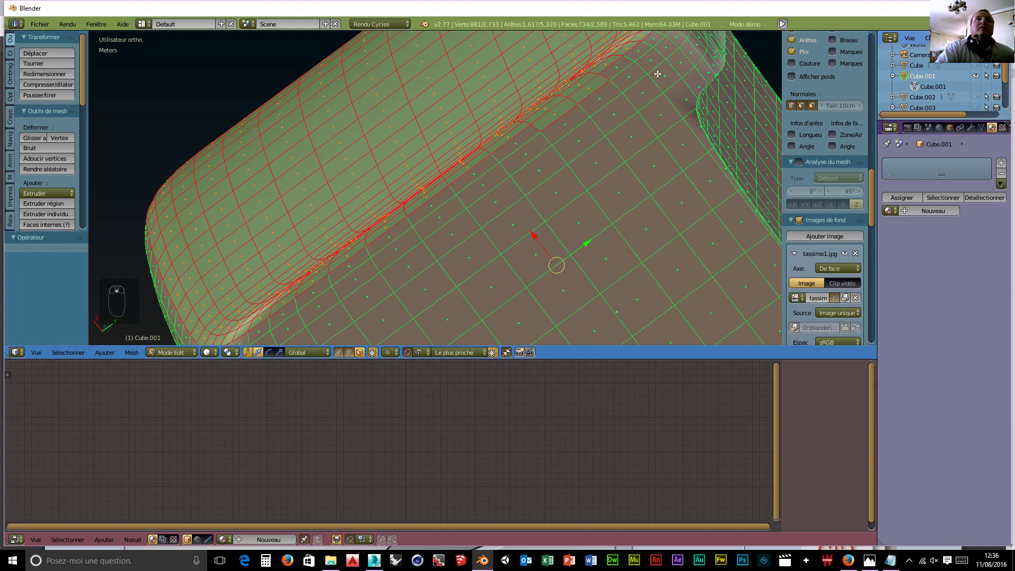
shift+right_click(590, 90)
shift+right_click(563, 113)
- Circle-select the thin unselected faces along the middle of the seam between the side panel and the underside
scroll(559, 129, up, 7)
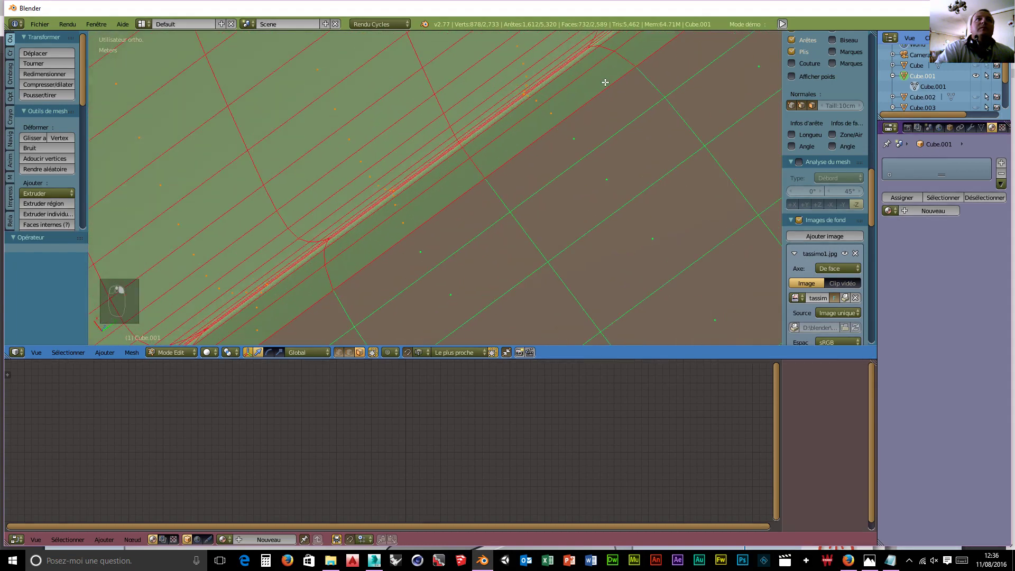
shift+middle_drag(605, 82, 429, 233)
scroll(474, 220, up, 4)
shift+middle_drag(510, 167, 271, 52)
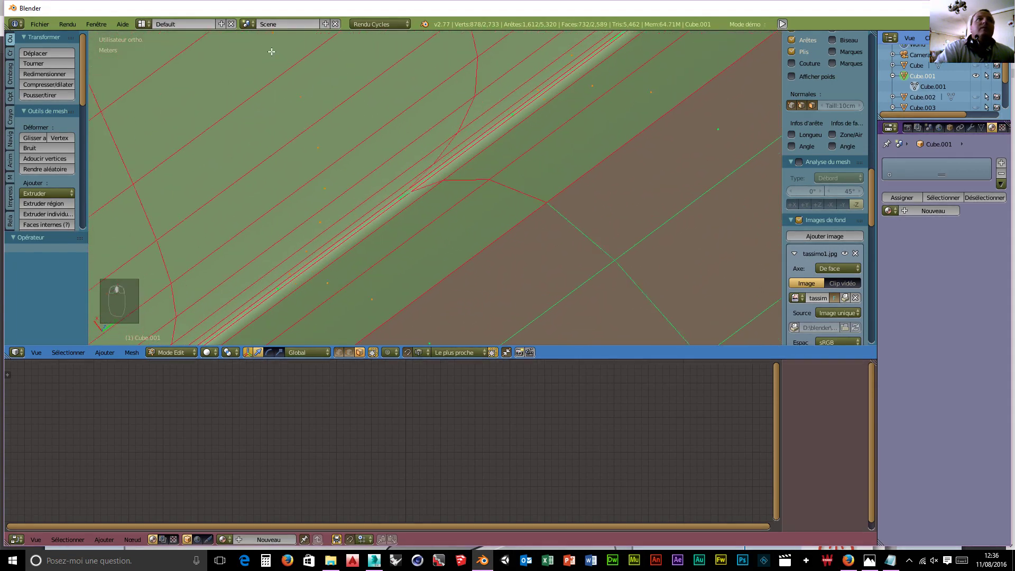
scroll(286, 47, down, 2)
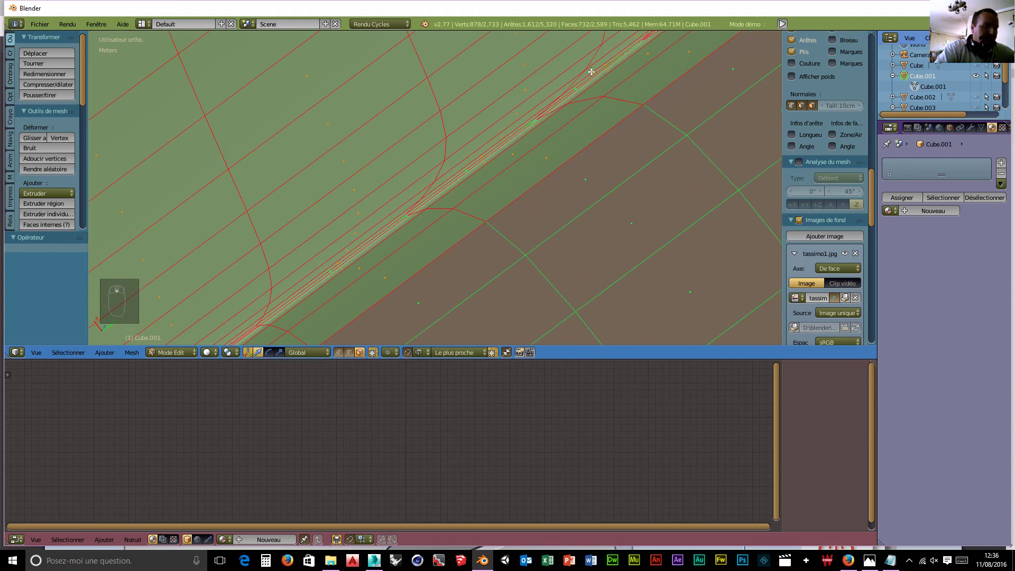
key(c)
drag(579, 93, 424, 202)
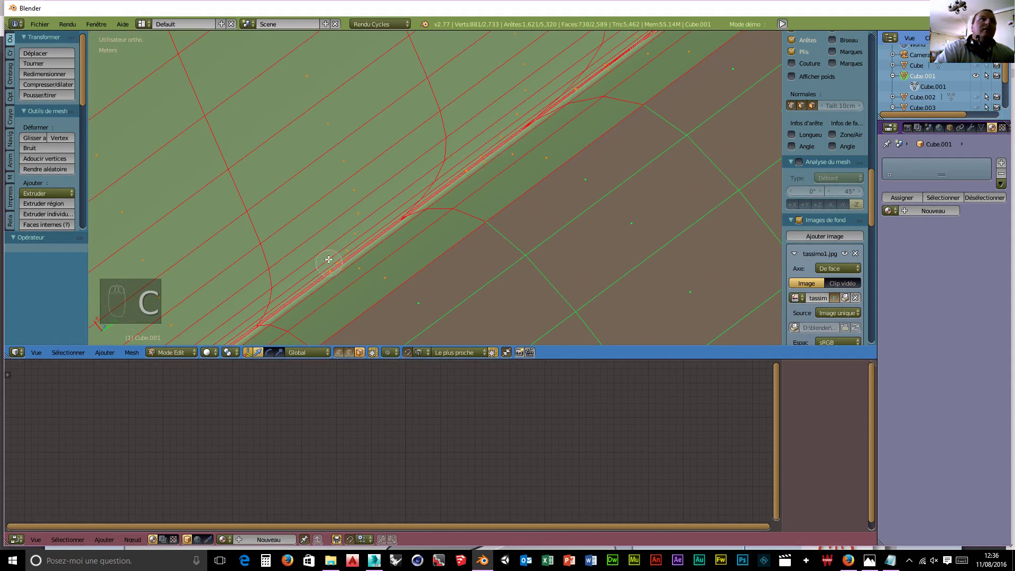
- Circle-select the remaining sliver faces farther along the same seam, toward both ends of the side panel
scroll(340, 219, down, 1)
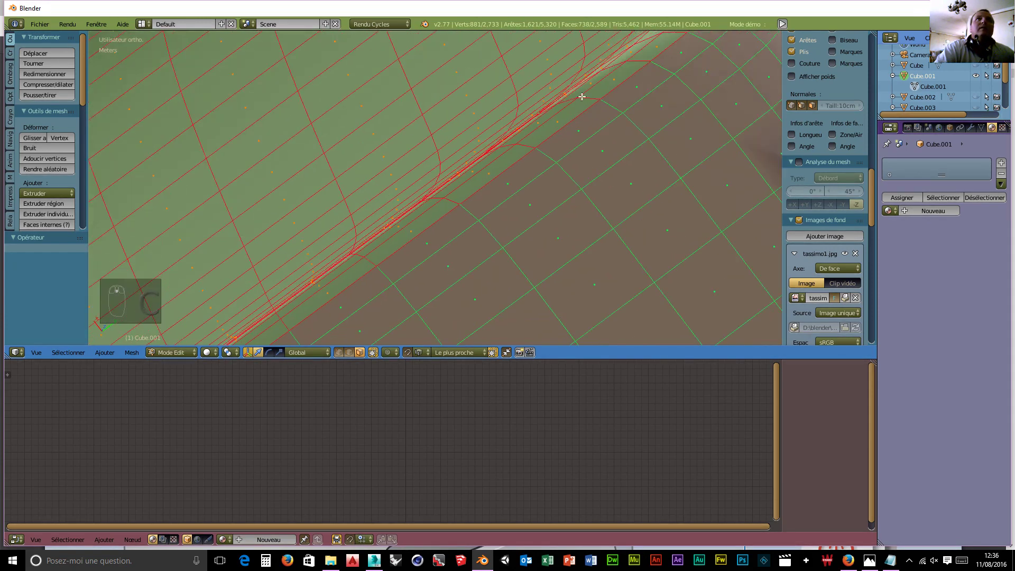
scroll(543, 115, up, 5)
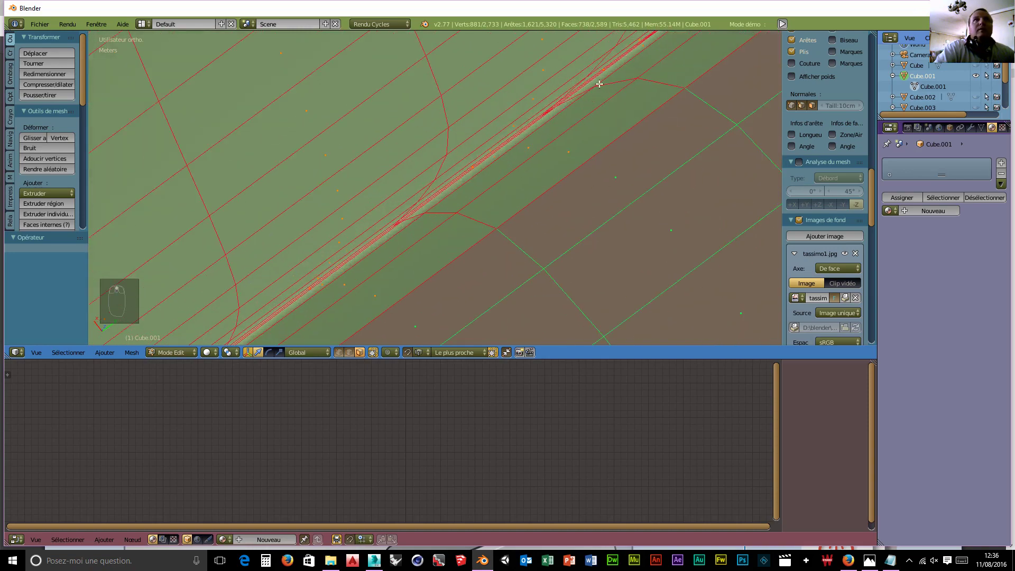
shift+middle_drag(598, 83, 256, 249)
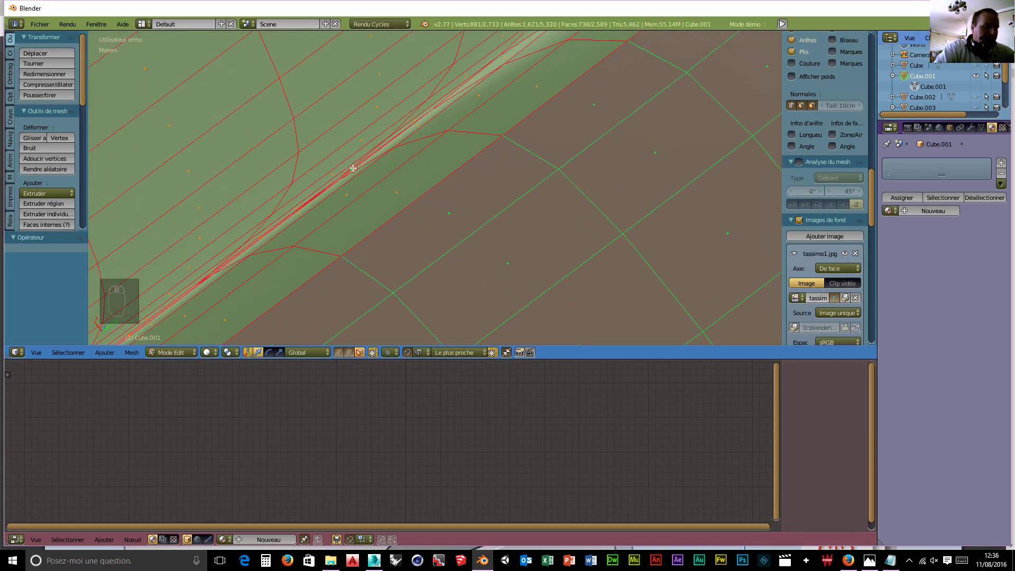
key(c)
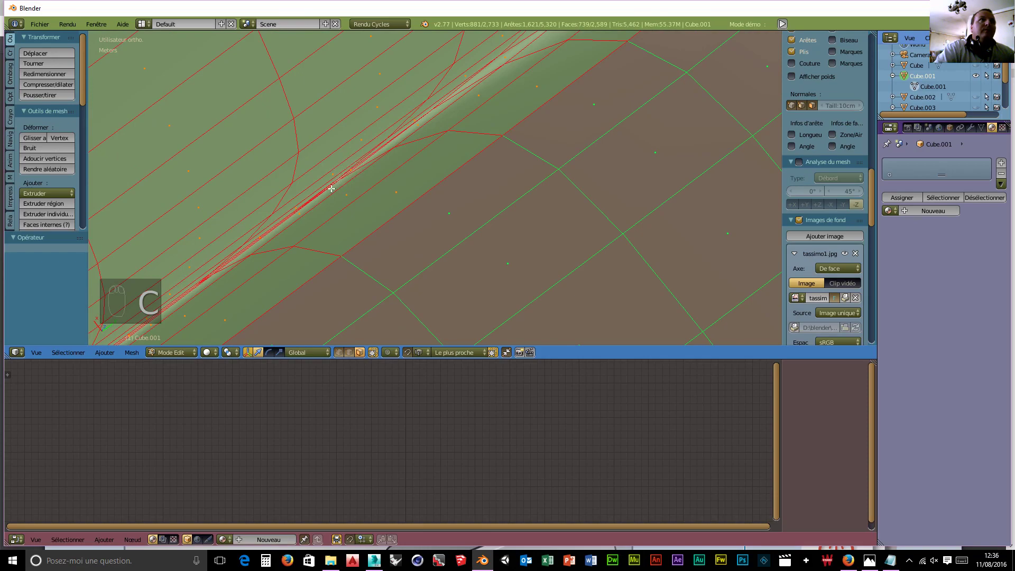
scroll(266, 237, down, 8)
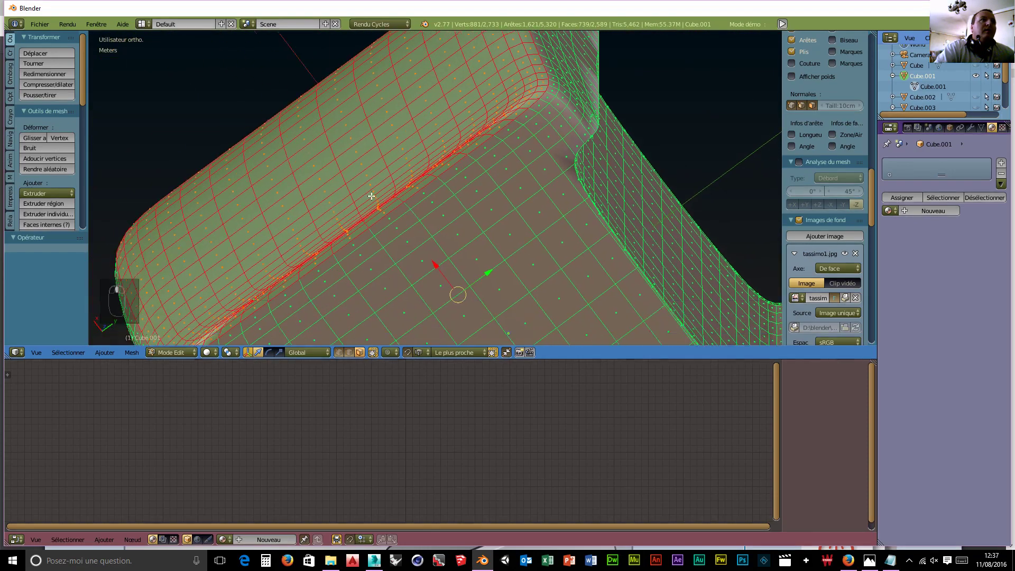
shift+middle_drag(375, 197, 492, 192)
scroll(462, 224, up, 6)
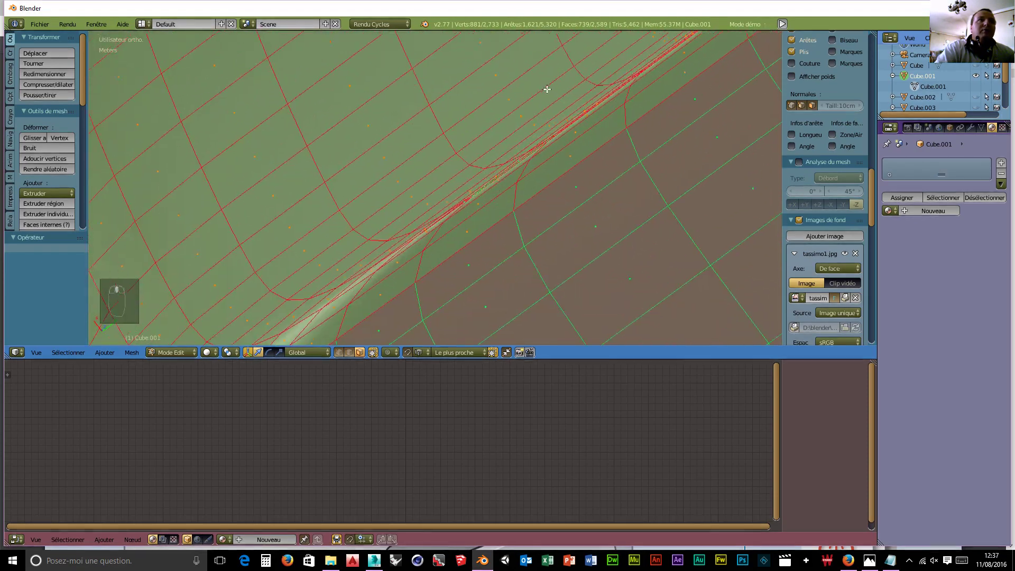
key(c)
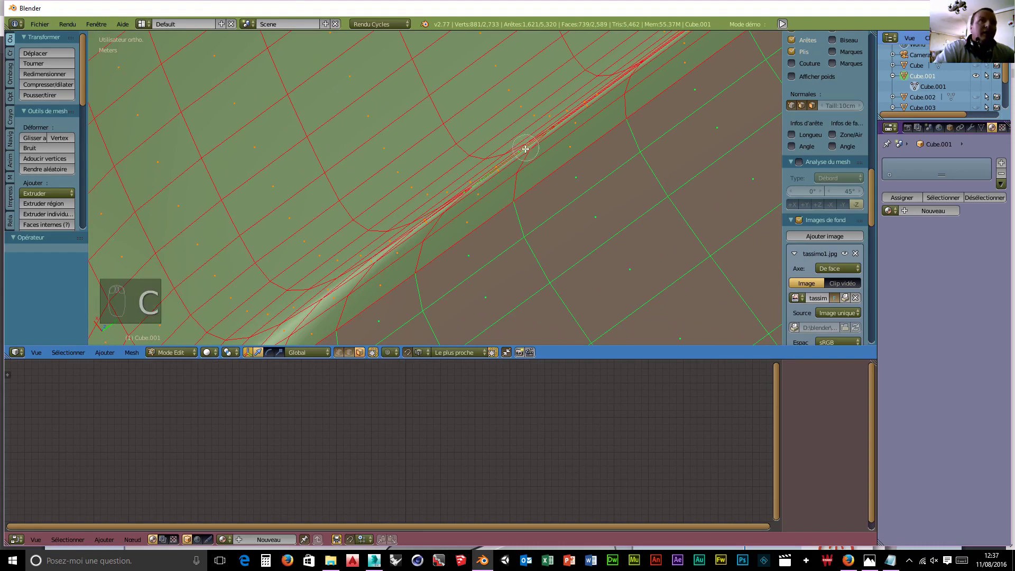
drag(525, 144, 449, 194)
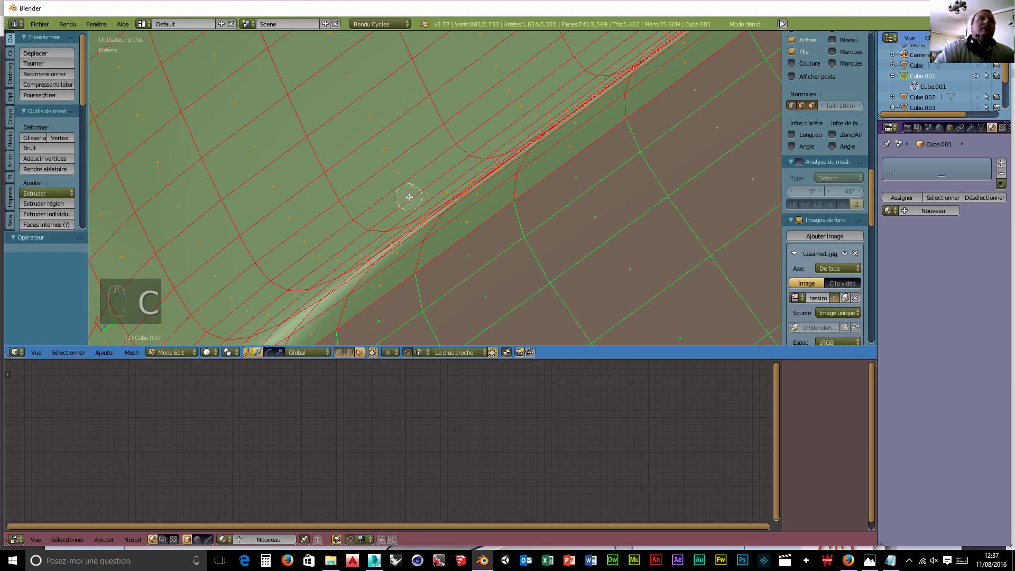
- Circle-select the unselected strip of faces along the body's rounded edge, seen from the other side, up to its far end
scroll(403, 172, down, 6)
middle_drag(401, 159, 598, 293)
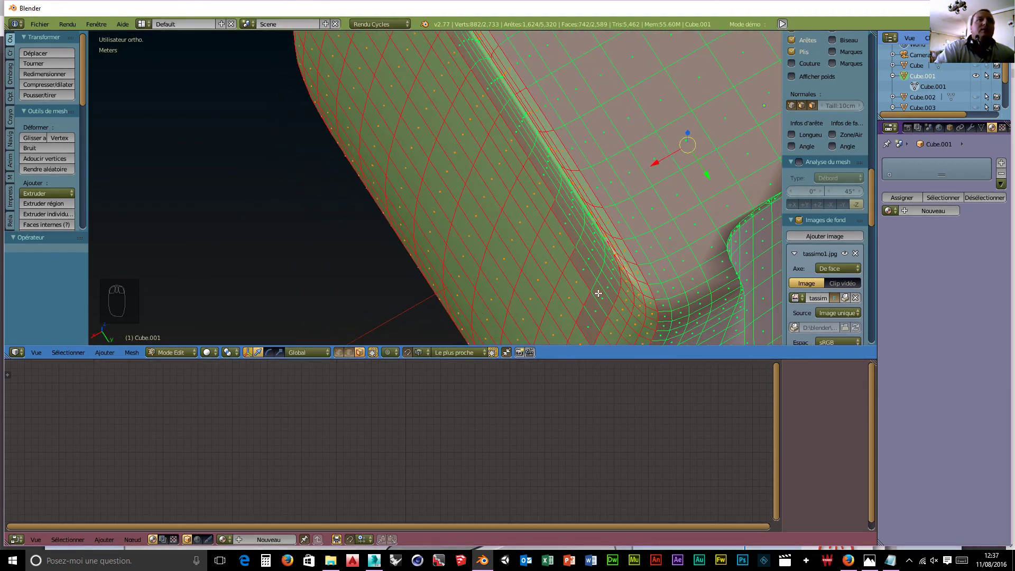
key(c)
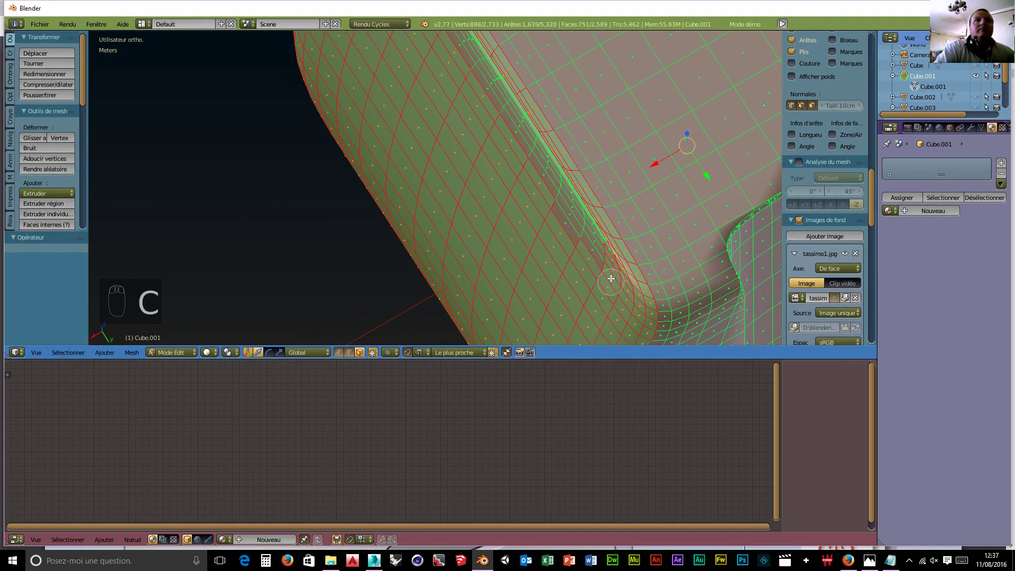
mouse_move(607, 281)
mouse_down()
mouse_move(489, 77)
mouse_move(450, 53)
mouse_up()
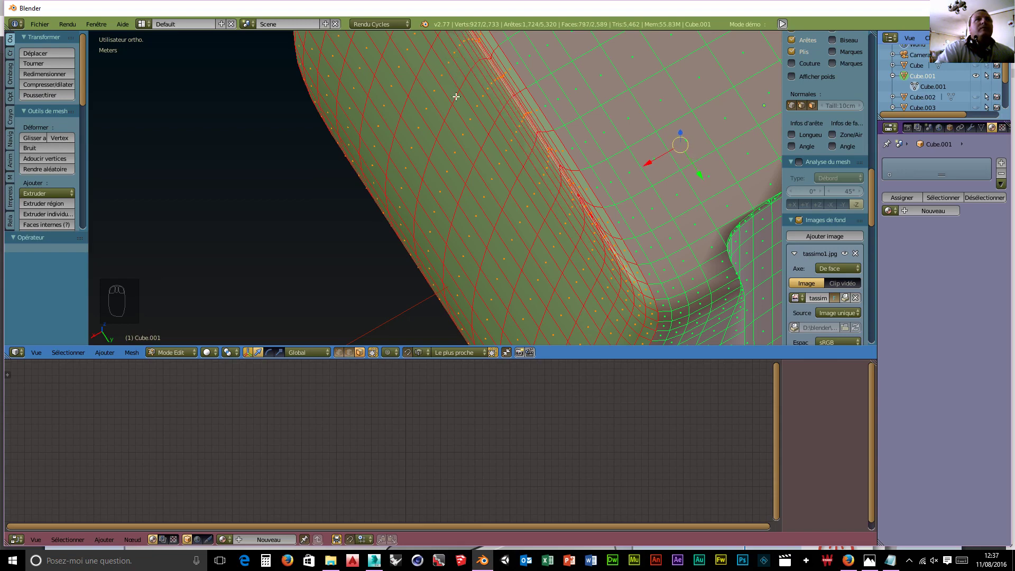
middle_drag(457, 97, 476, 116)
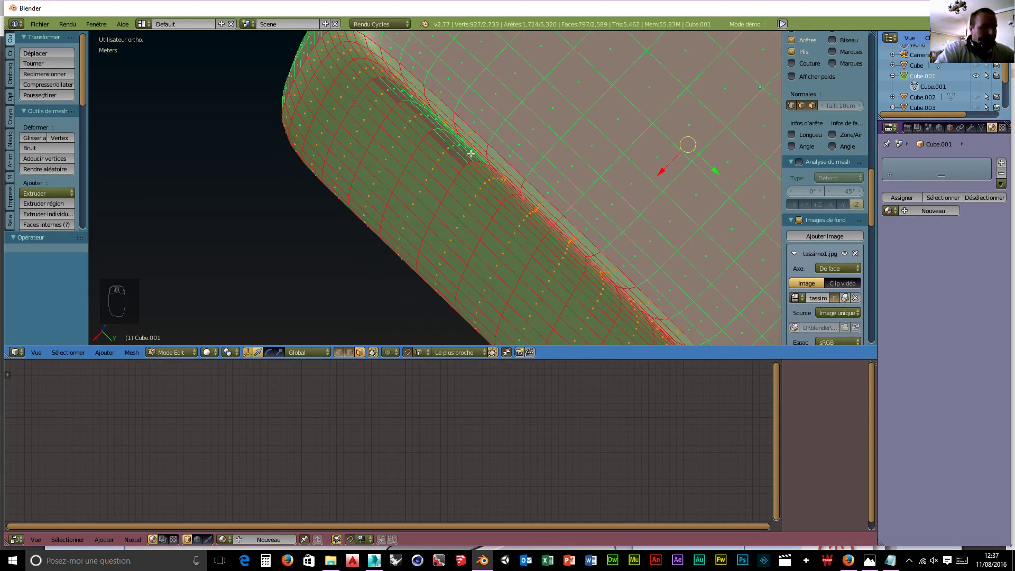
key(c)
drag(477, 166, 390, 100)
key(Escape)
- Add all faces inside the border of the body's opposite side panel to the selection with circle select
middle_drag(398, 172, 226, 60)
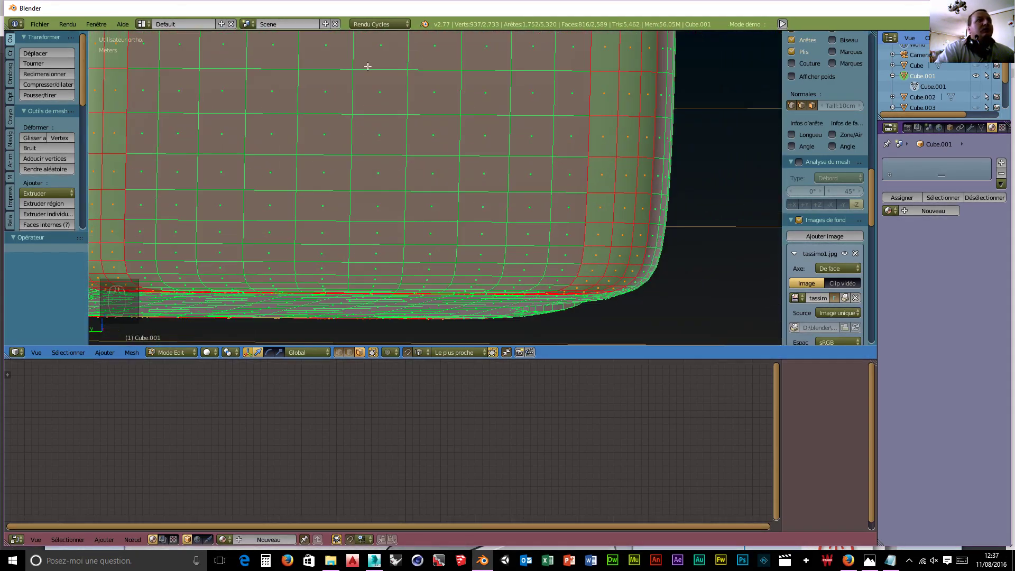
key(c)
mouse_move(526, 177)
mouse_down()
mouse_move(272, 121)
mouse_move(147, 188)
mouse_move(159, 277)
mouse_move(205, 281)
mouse_move(302, 254)
mouse_move(226, 222)
mouse_move(417, 259)
mouse_move(573, 257)
mouse_move(533, 274)
mouse_move(324, 276)
mouse_move(522, 281)
mouse_move(369, 218)
mouse_move(246, 98)
mouse_move(410, 54)
mouse_move(573, 122)
mouse_move(256, 101)
mouse_up()
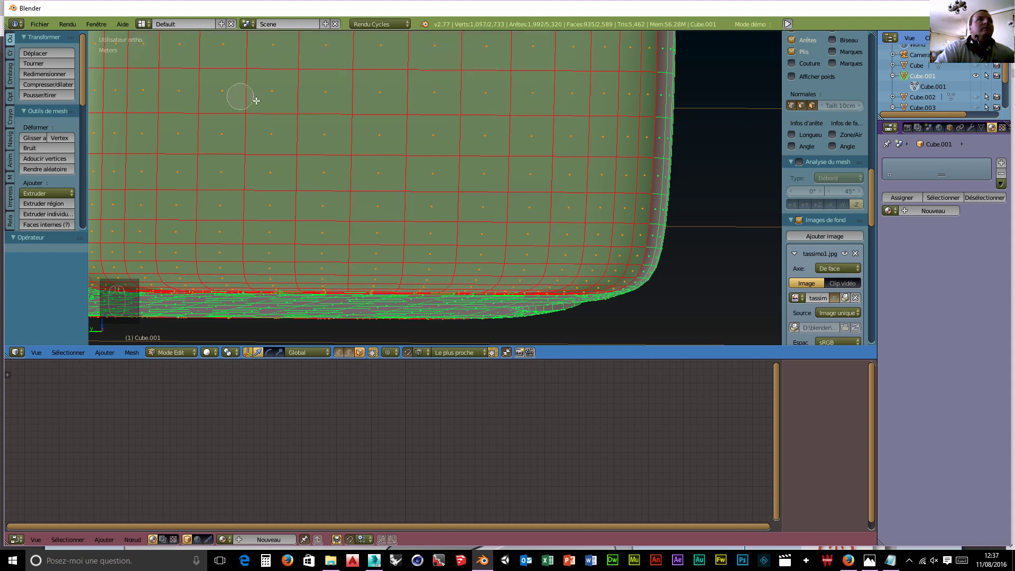
- Remove the two stray faces beyond the opposite side panel's lower seam from the selection
middle_drag(393, 184, 321, 86)
scroll(301, 132, up, 4)
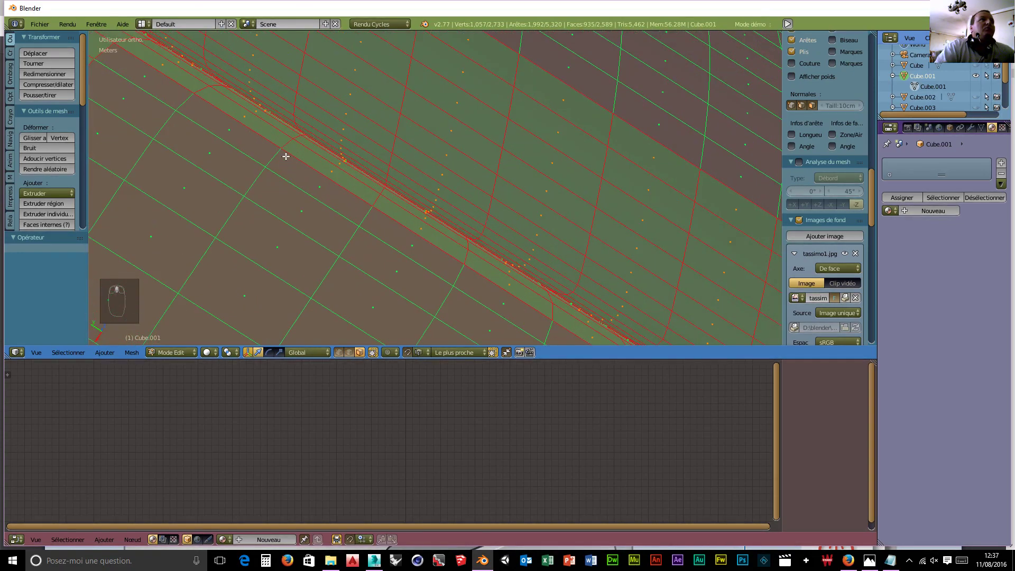
mouse_move(266, 134)
shift+middle_down()
mouse_move(261, 148)
mouse_move(467, 226)
shift+middle_up()
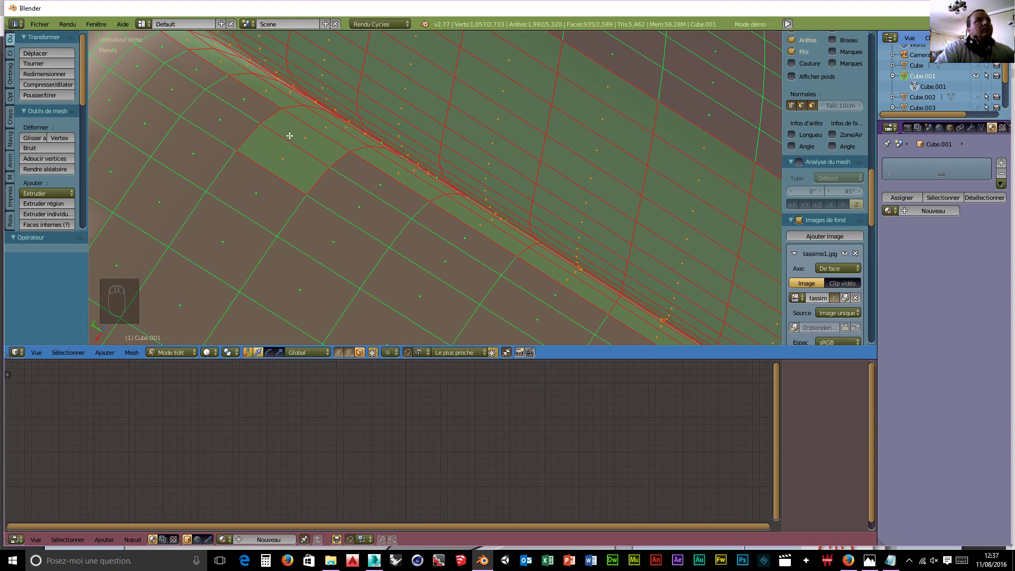
shift+right_click(292, 133)
shift+right_click(280, 173)
middle_drag(636, 198, 545, 263)
middle_drag(386, 265, 393, 268)
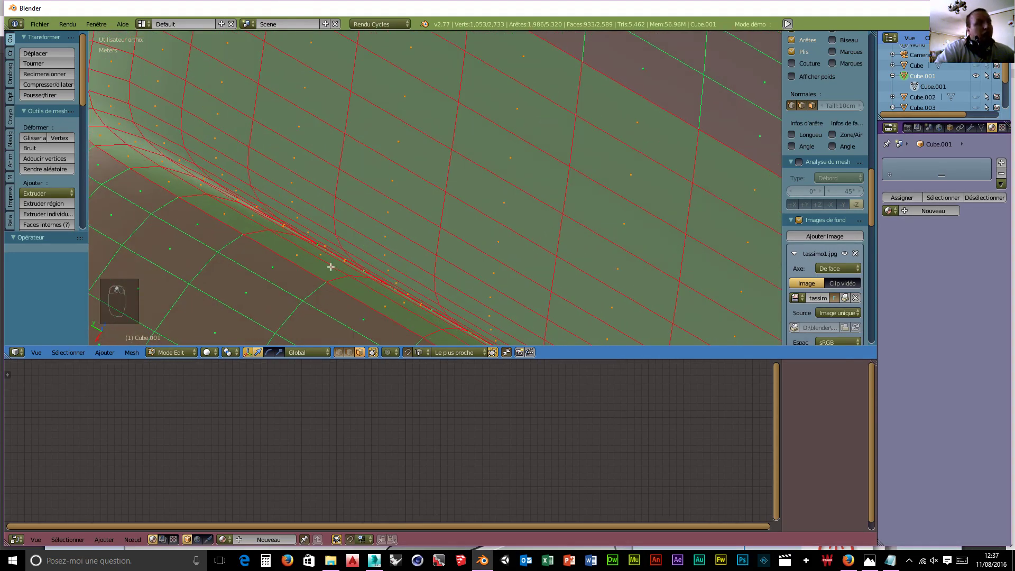
- Try to circle-select the thin faces in the opposite side panel's lower seam in solid shading
key(c)
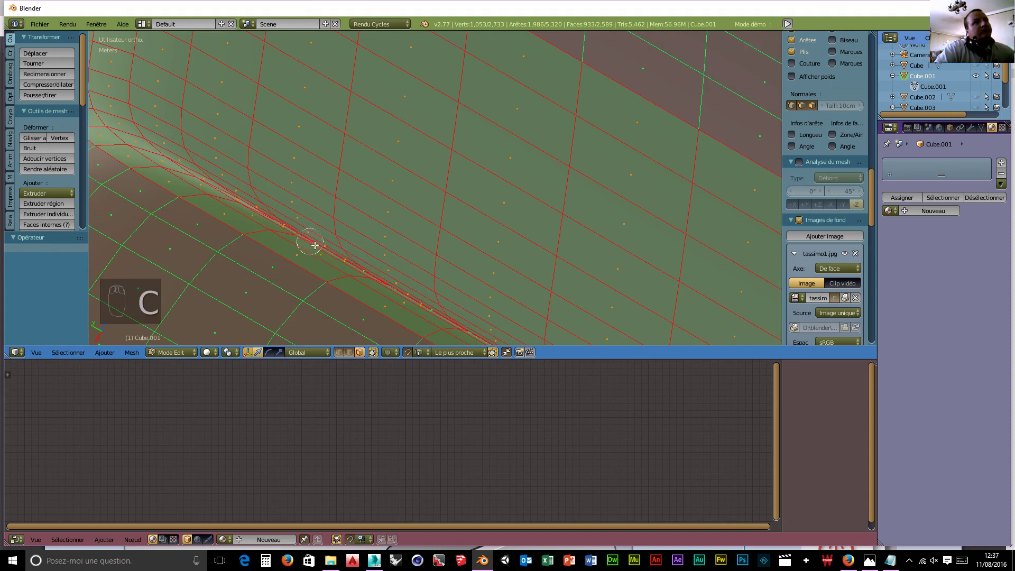
scroll(300, 266, up, 4)
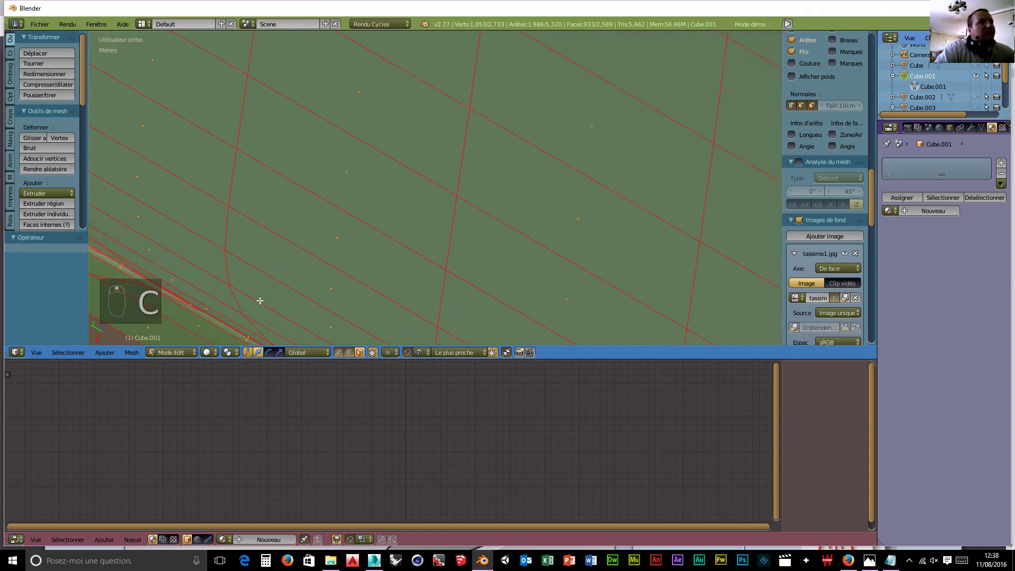
shift+middle_drag(273, 290, 476, 118)
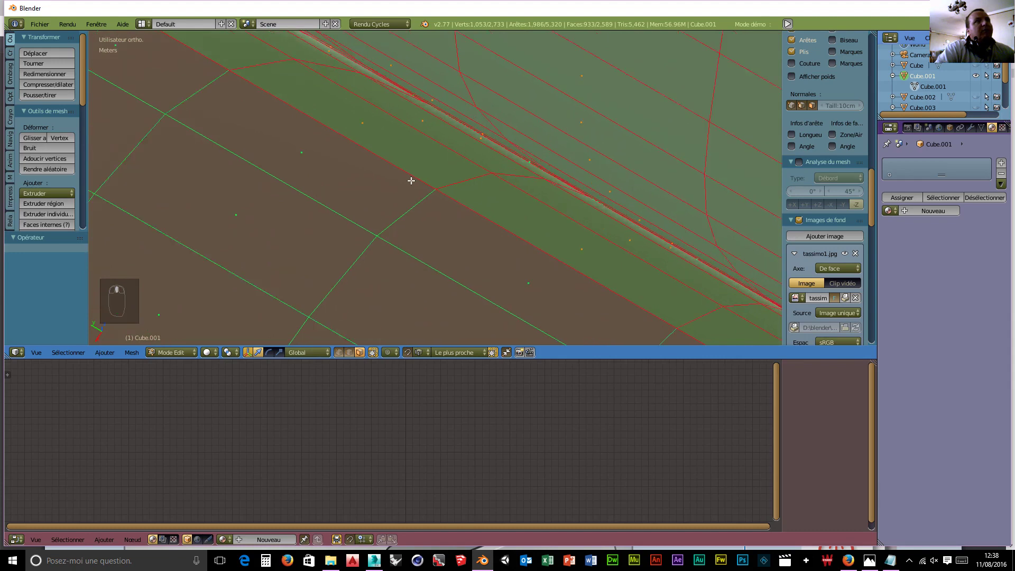
mouse_move(410, 180)
shift+middle_down()
mouse_move(424, 118)
mouse_move(421, 165)
shift+middle_up()
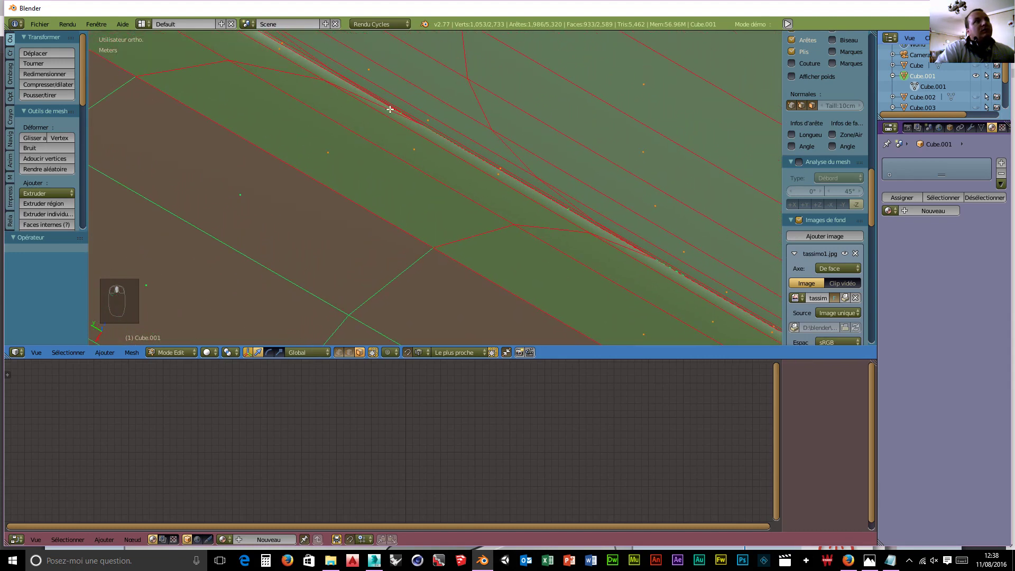
key(c)
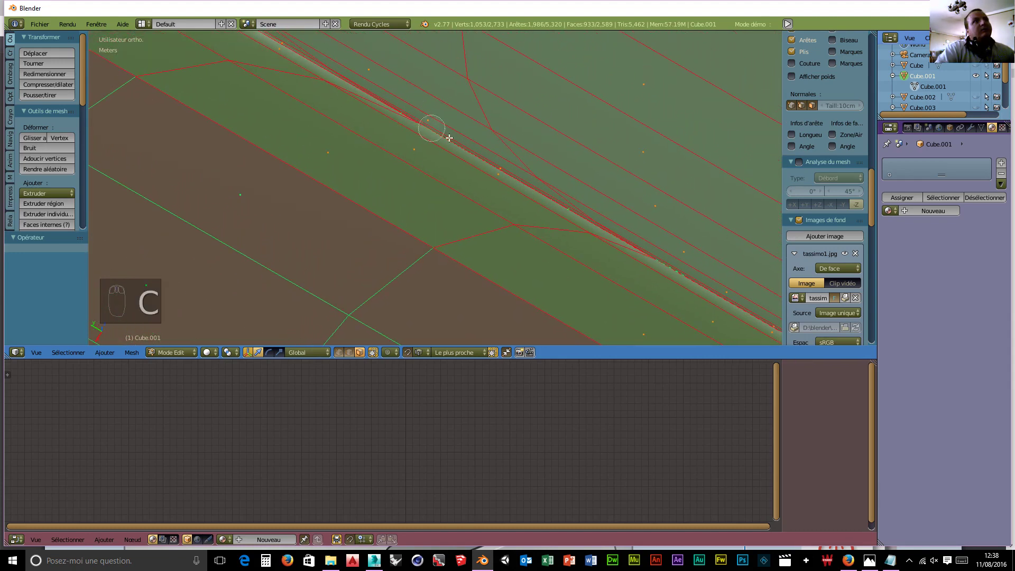
middle_drag(436, 166, 436, 170)
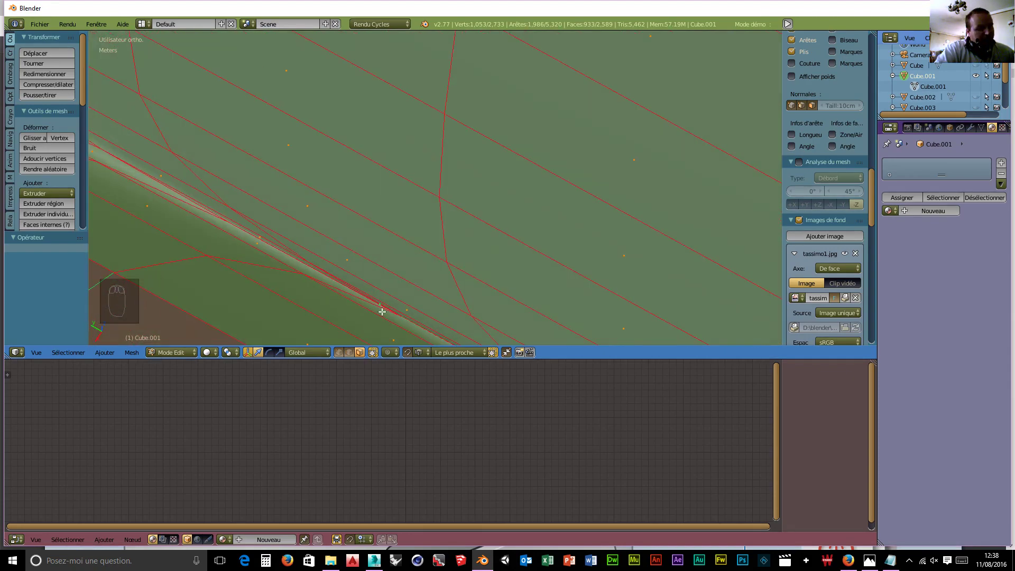
key(c)
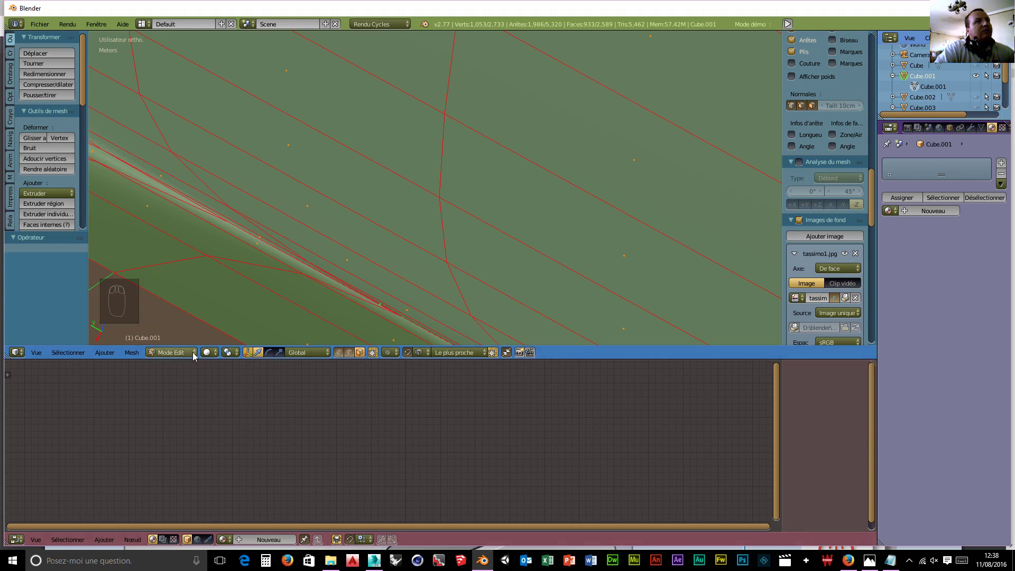
- Switch to wireframe shading and circle-select the thin unselected faces in the first stretch of the opposite side panel's lower seam
click(171, 352)
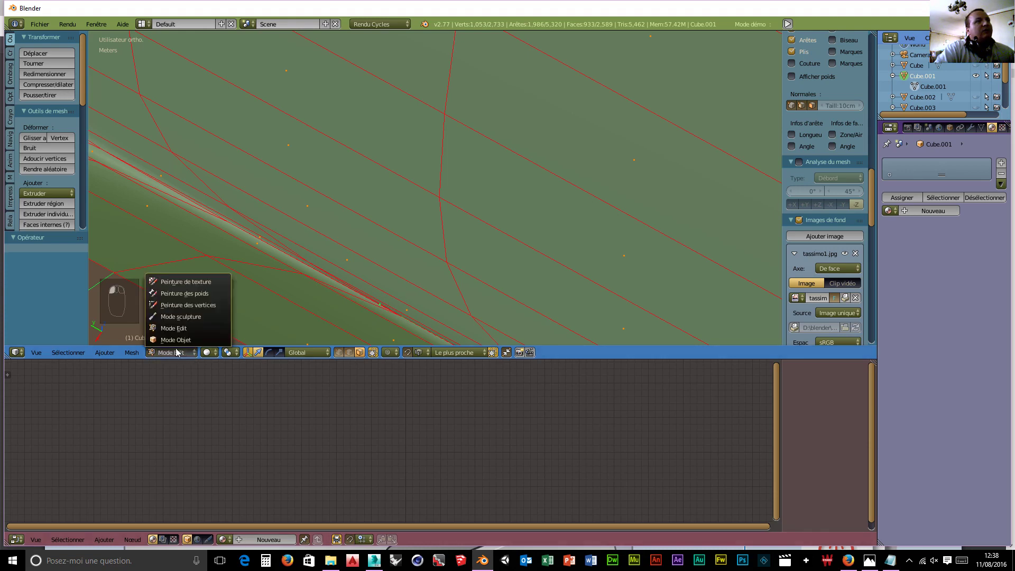
click(210, 353)
click(225, 329)
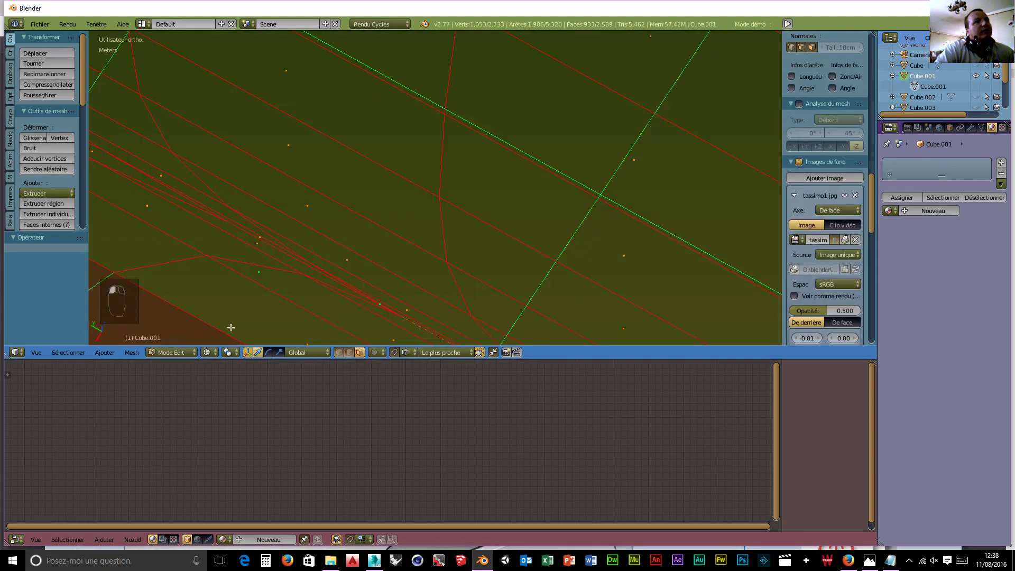
key(c)
click(377, 305)
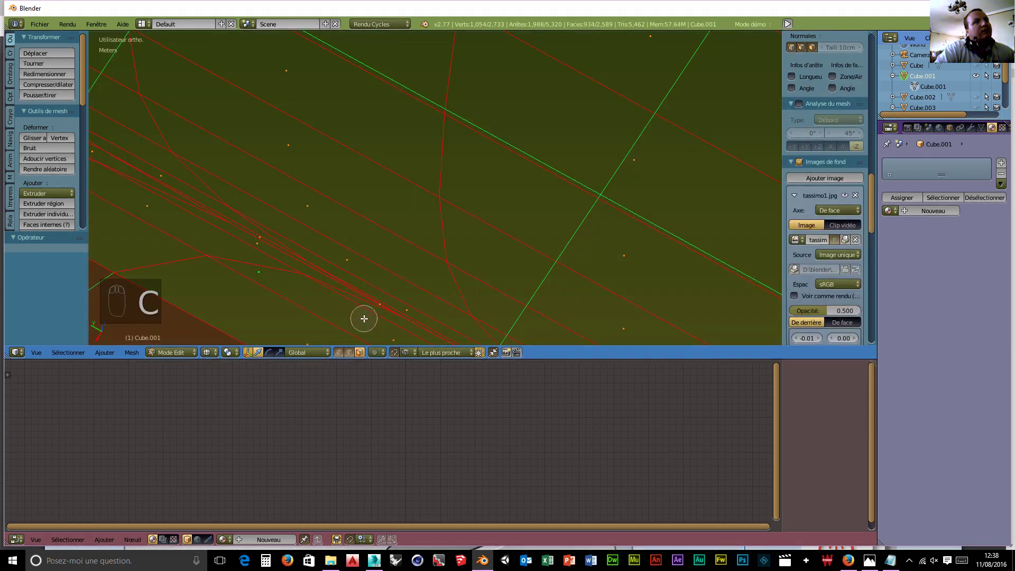
right_click(362, 317)
shift+middle_drag(384, 304, 112, 83)
key(c)
click(275, 175)
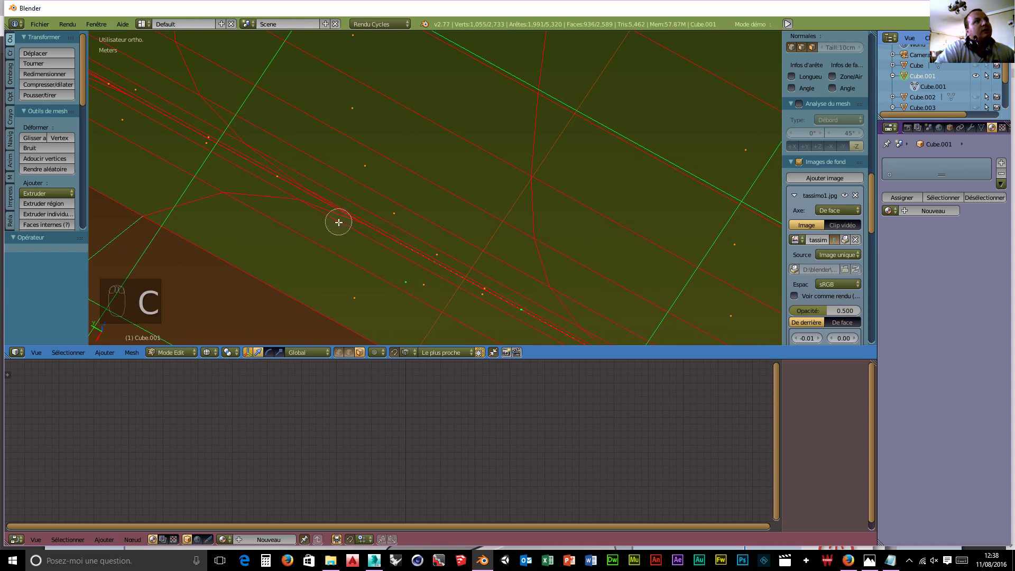
- Add the thin unselected faces along the middle stretch of the lower seam to the selection with circle select
shift+middle_drag(442, 261, 359, 238)
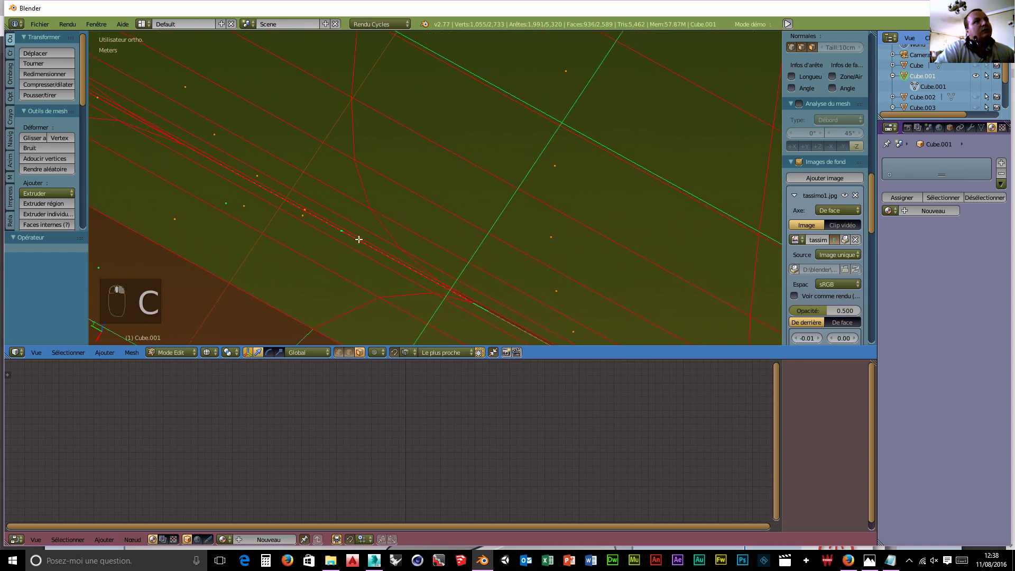
key(c)
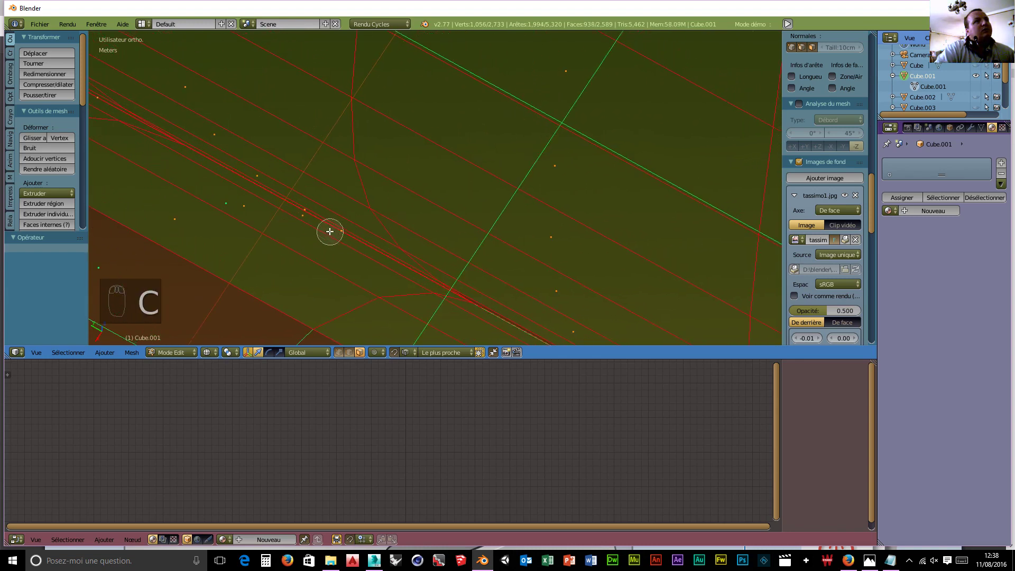
right_click(345, 243)
mouse_move(351, 265)
shift+middle_down()
mouse_move(261, 188)
mouse_move(292, 209)
shift+middle_up()
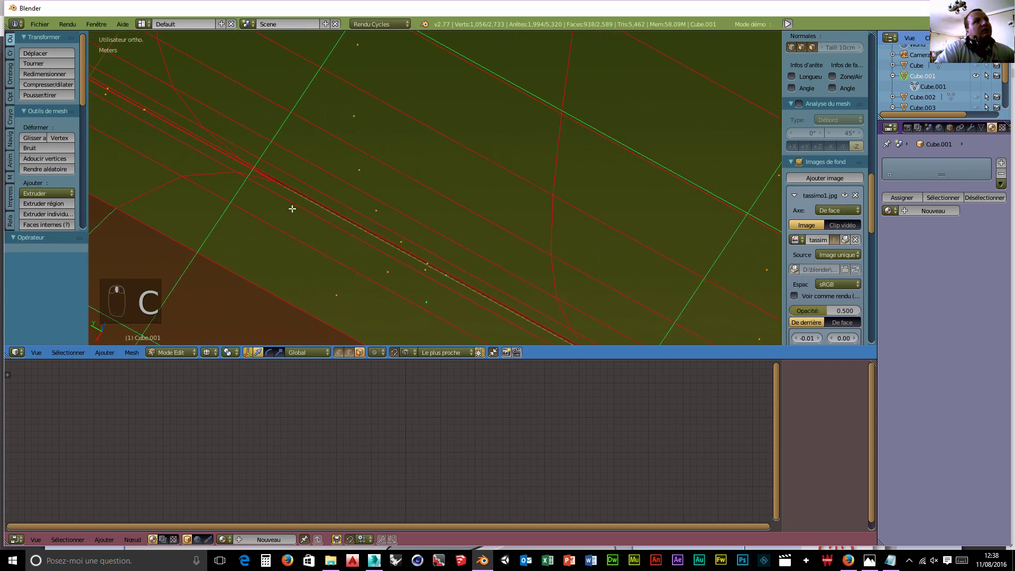
key(c)
click(434, 264)
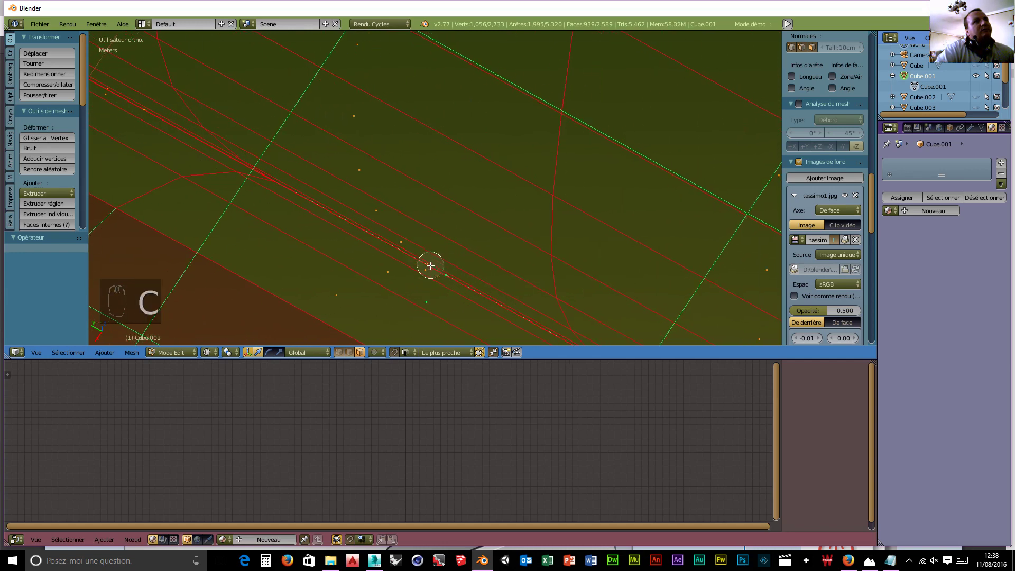
drag(431, 266, 466, 283)
middle_drag(482, 301, 125, 102)
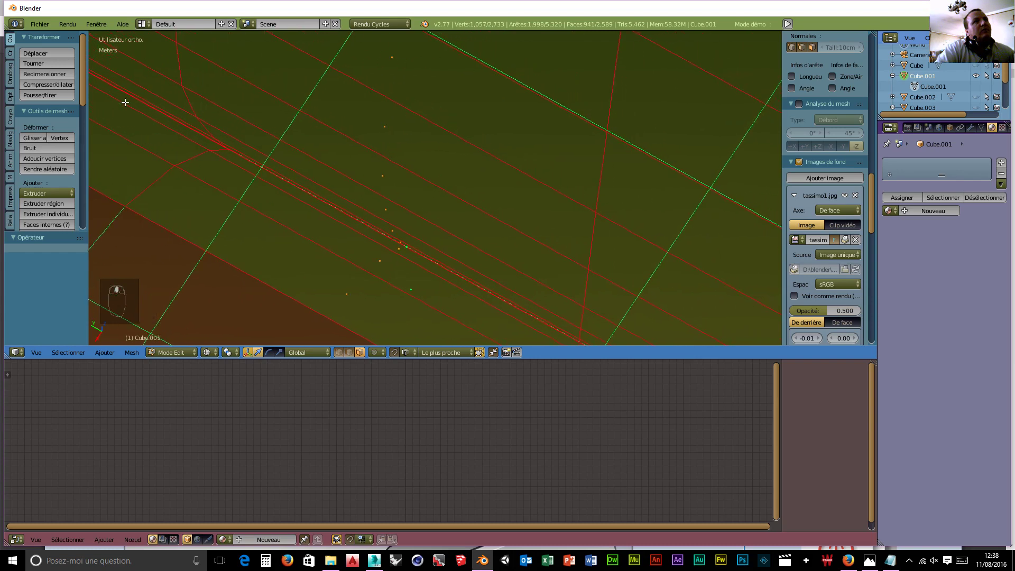
key(c)
click(407, 245)
- Circle-select the remaining thin faces of the lower seam up to the panel's rounded corner
shift+middle_drag(445, 268, 80, 53)
key(c)
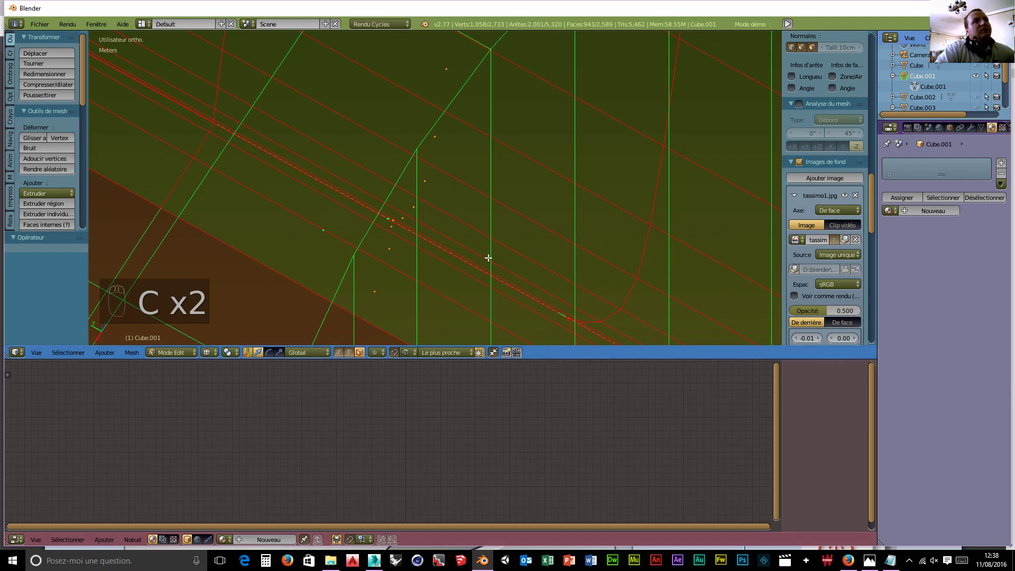
key(c)
click(393, 224)
right_click(440, 254)
scroll(489, 263, down, 3)
shift+middle_drag(564, 301, 183, 181)
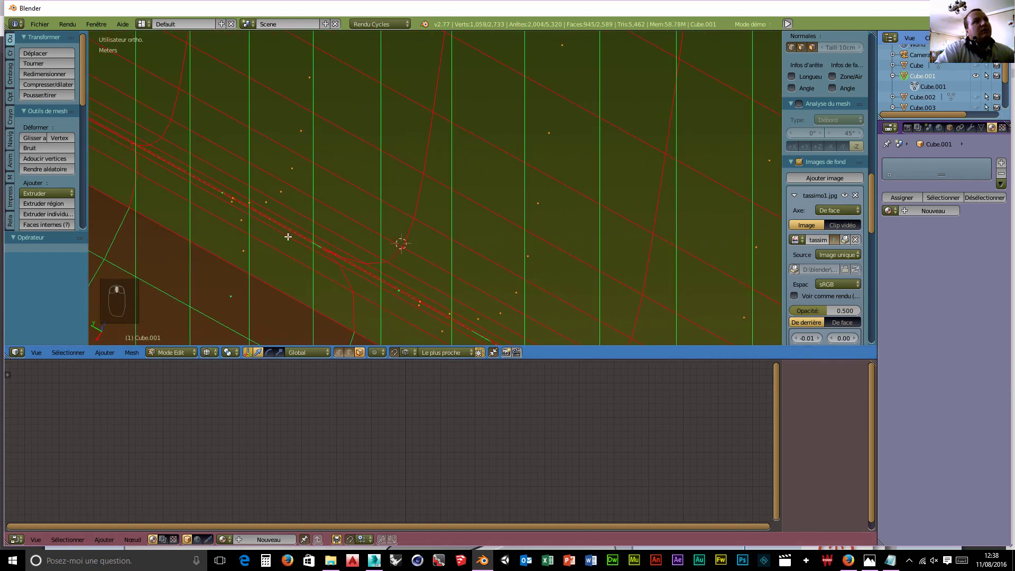
key(c)
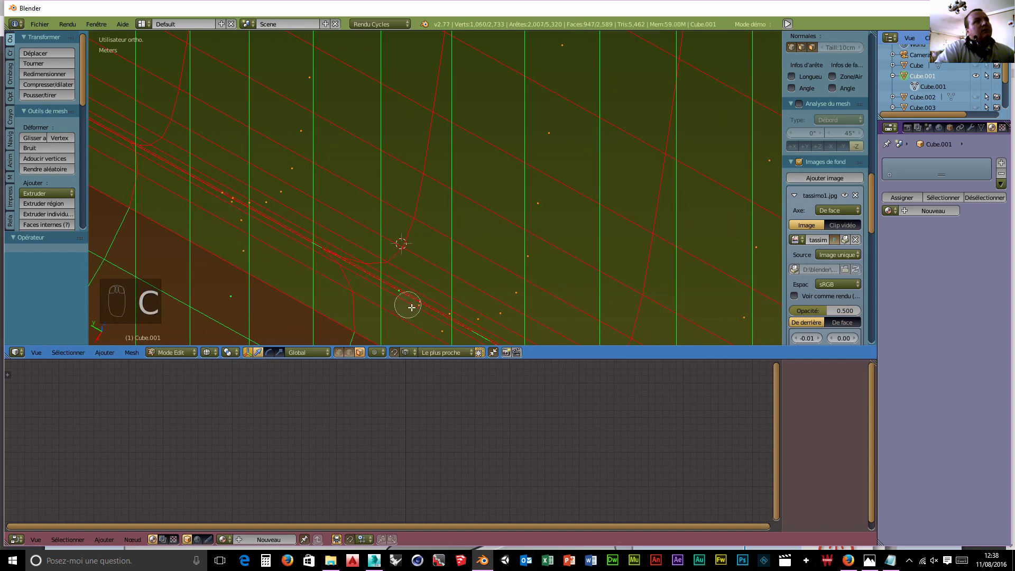
click(399, 292)
right_click(442, 310)
shift+middle_drag(408, 285, 182, 145)
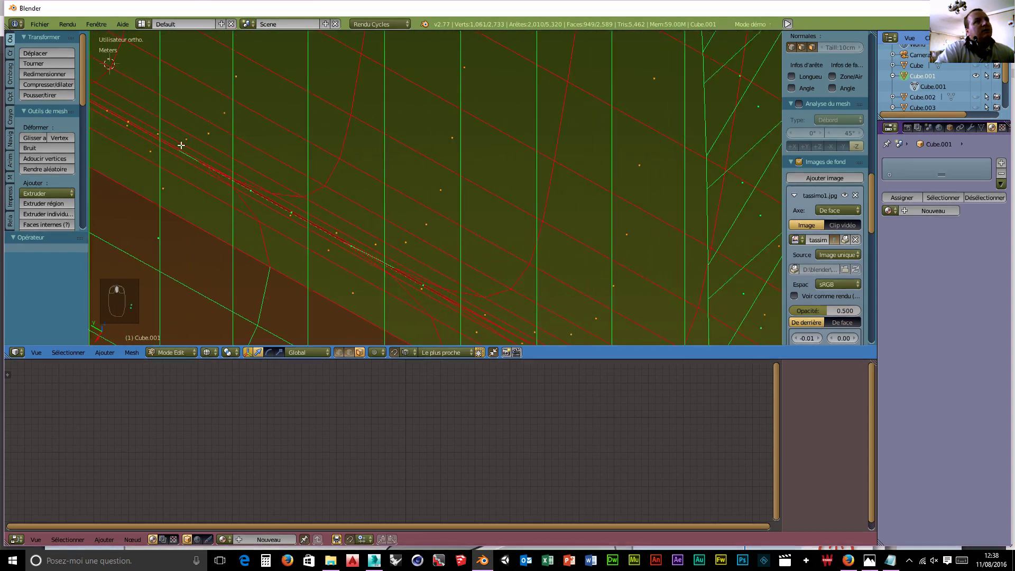
key(c)
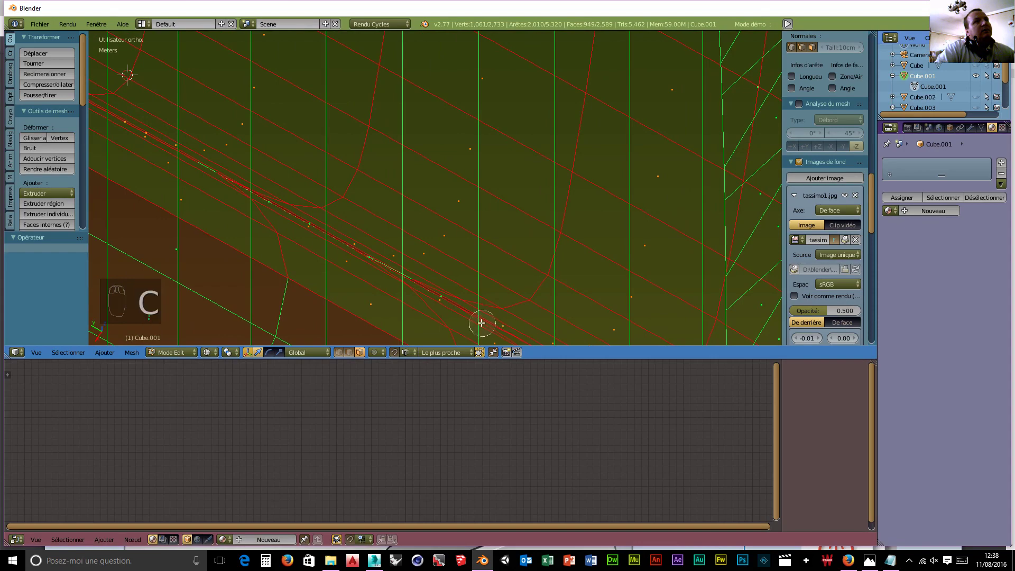
mouse_move(483, 320)
mouse_down()
mouse_move(261, 195)
mouse_move(288, 211)
mouse_up()
shift+middle_drag(463, 308, 140, 128)
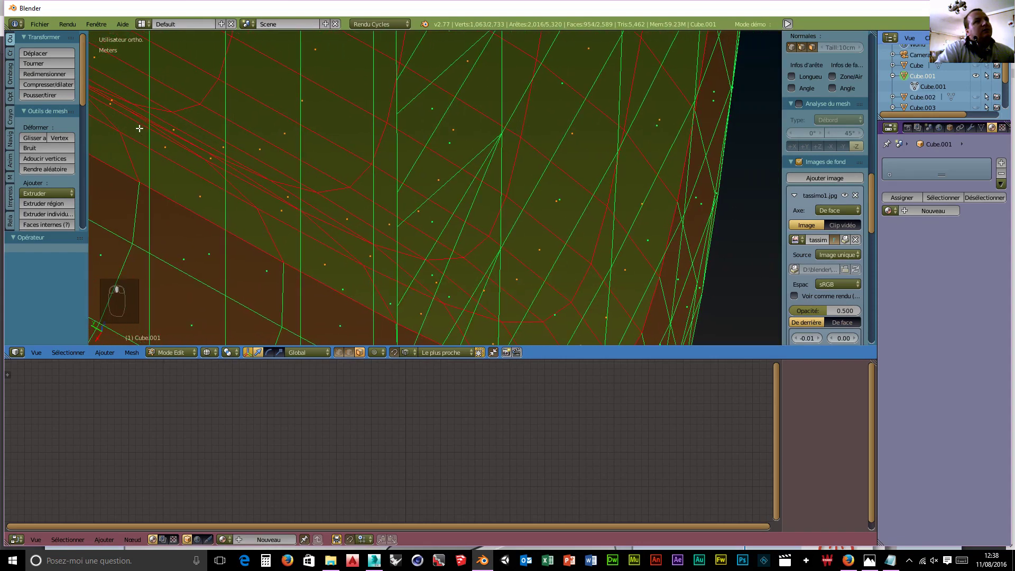
scroll(440, 235, down, 2)
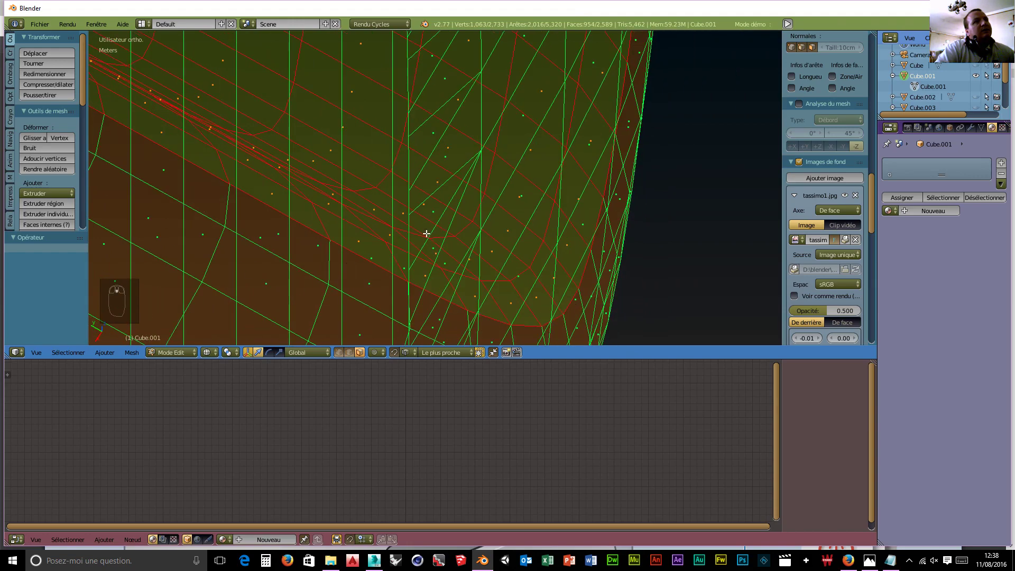
- Examine the lower seam and the side panel in solid shading for faces missing from the selection
click(211, 353)
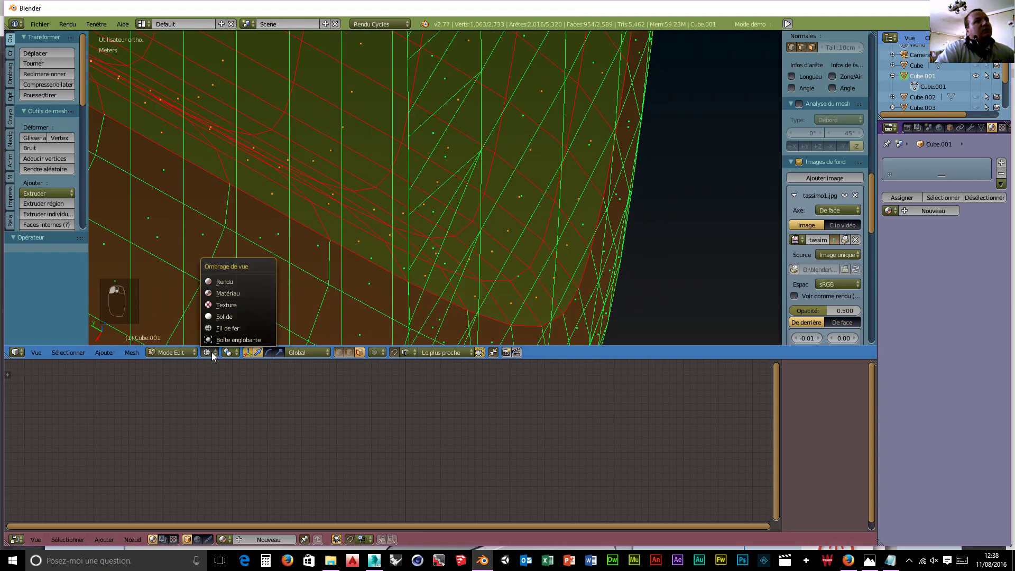
click(224, 317)
scroll(438, 198, down, 2)
scroll(428, 157, up, 3)
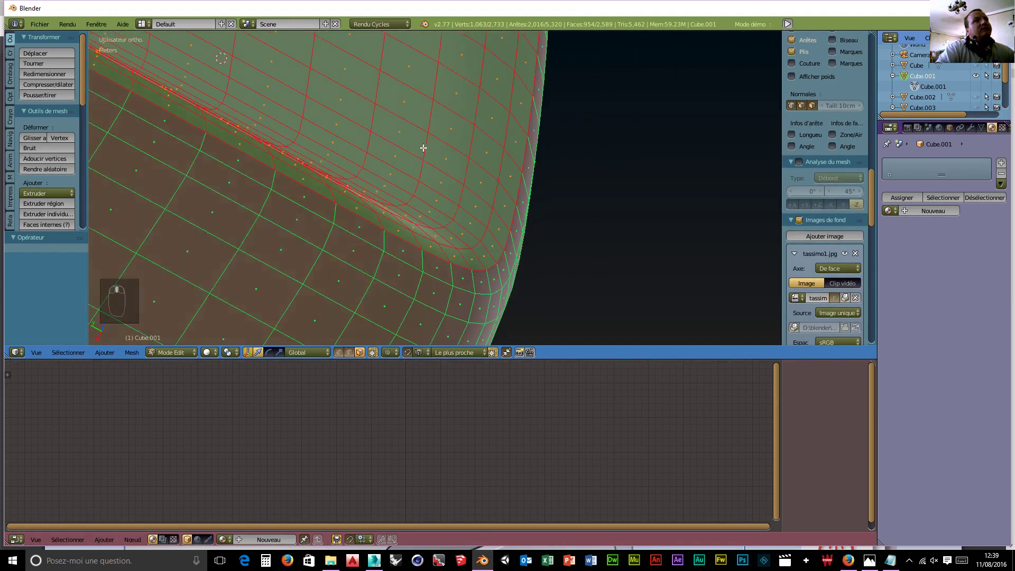
scroll(224, 166, up, 4)
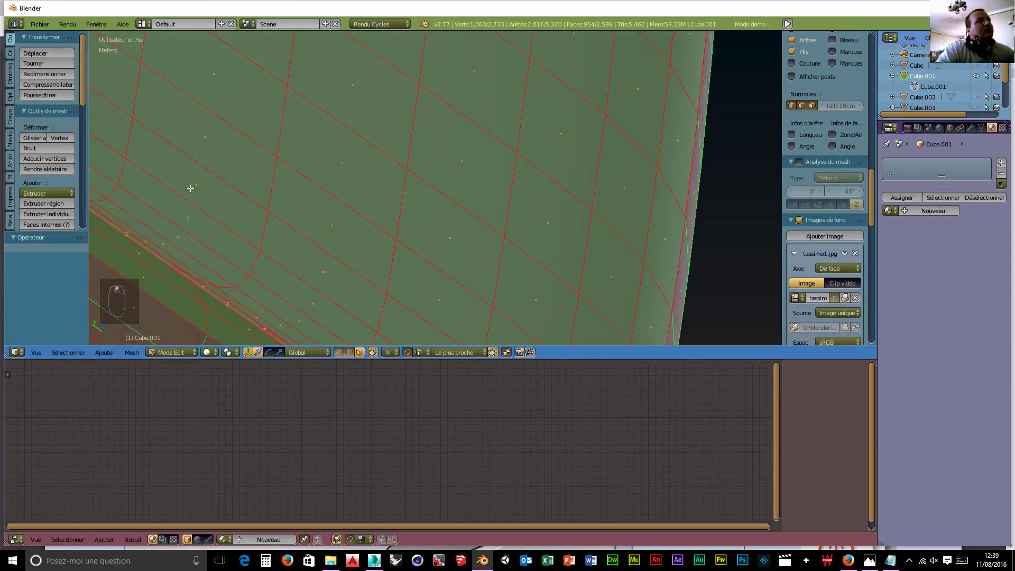
scroll(373, 255, up, 1)
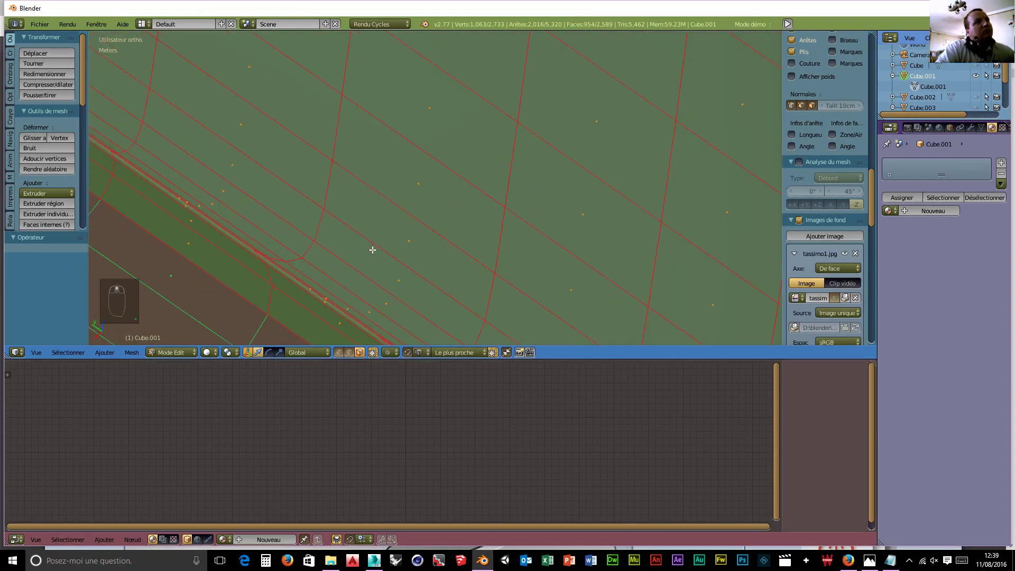
scroll(343, 232, down, 4)
scroll(304, 222, up, 5)
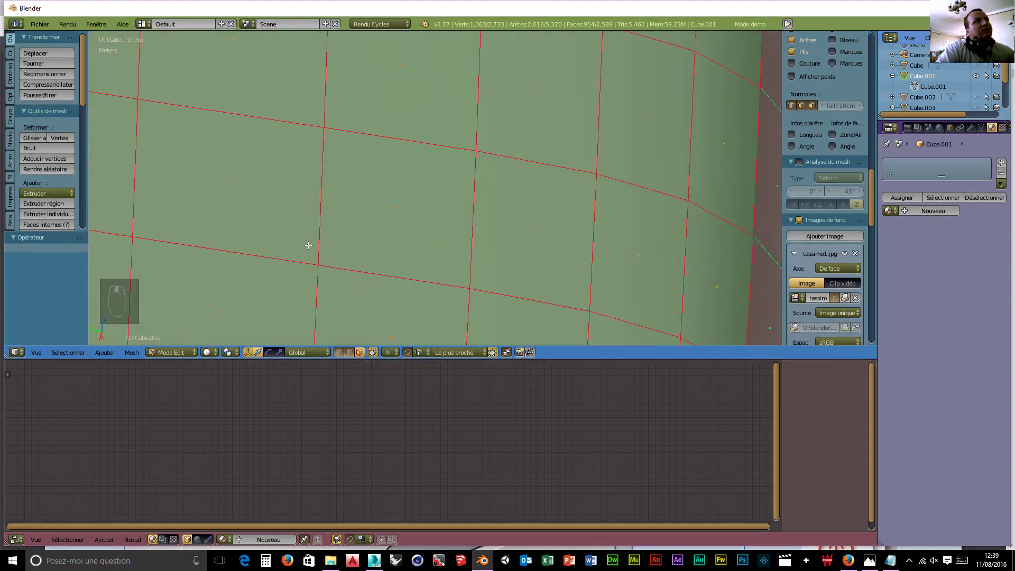
scroll(308, 246, down, 4)
scroll(349, 238, up, 3)
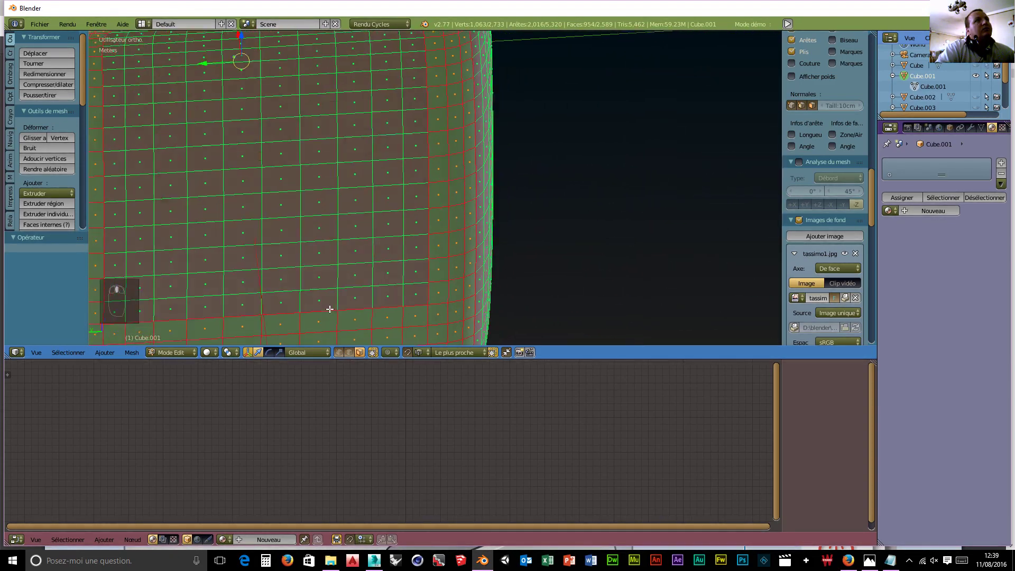
- Circle-select the unselected faces inside the side panel's border, including those near its upper corner
scroll(330, 309, down, 1)
key(c)
mouse_move(324, 90)
mouse_down()
mouse_move(109, 95)
mouse_move(104, 302)
mouse_move(386, 290)
mouse_move(415, 111)
mouse_move(238, 113)
mouse_move(134, 234)
mouse_move(251, 245)
mouse_move(325, 170)
mouse_move(310, 181)
mouse_move(423, 120)
mouse_up()
shift+middle_drag(352, 102, 389, 266)
scroll(434, 243, up, 4)
key(c)
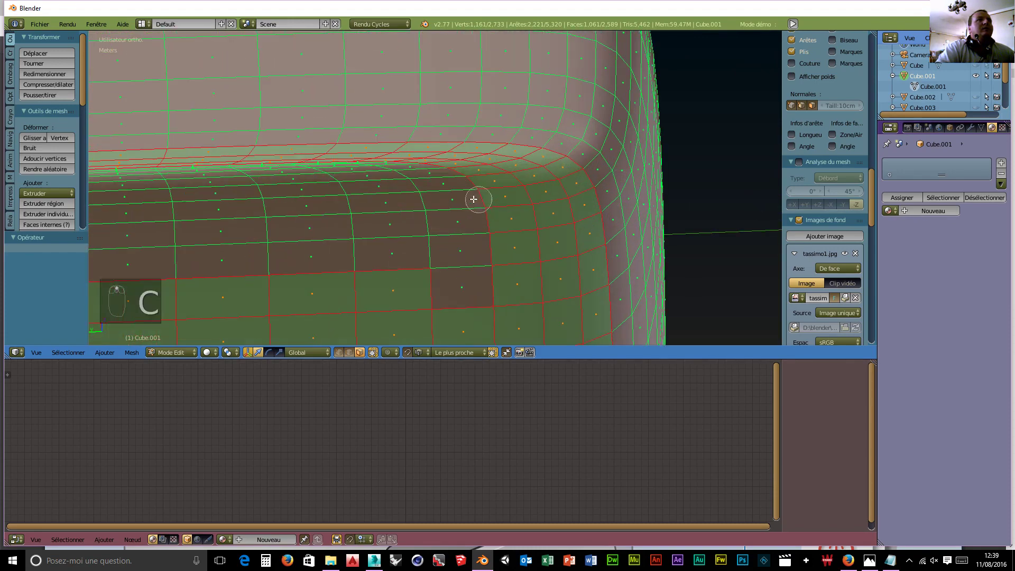
mouse_move(476, 199)
mouse_down()
mouse_move(238, 243)
mouse_move(458, 292)
mouse_up()
drag(390, 268, 196, 258)
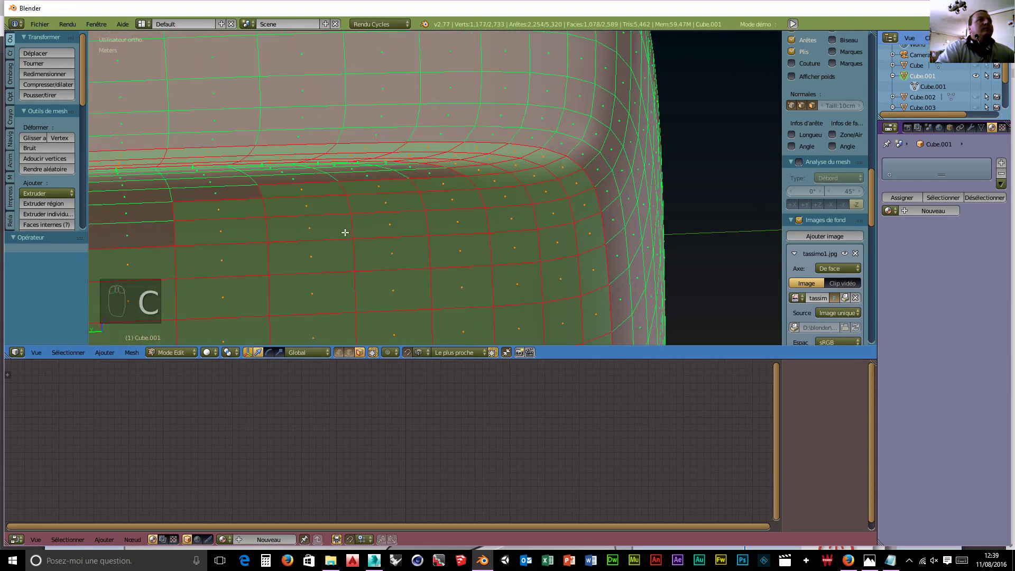
- Circle-select the unselected faces left along the side panel's upper edge as far as the opposite corner
shift+middle_drag(241, 252, 524, 227)
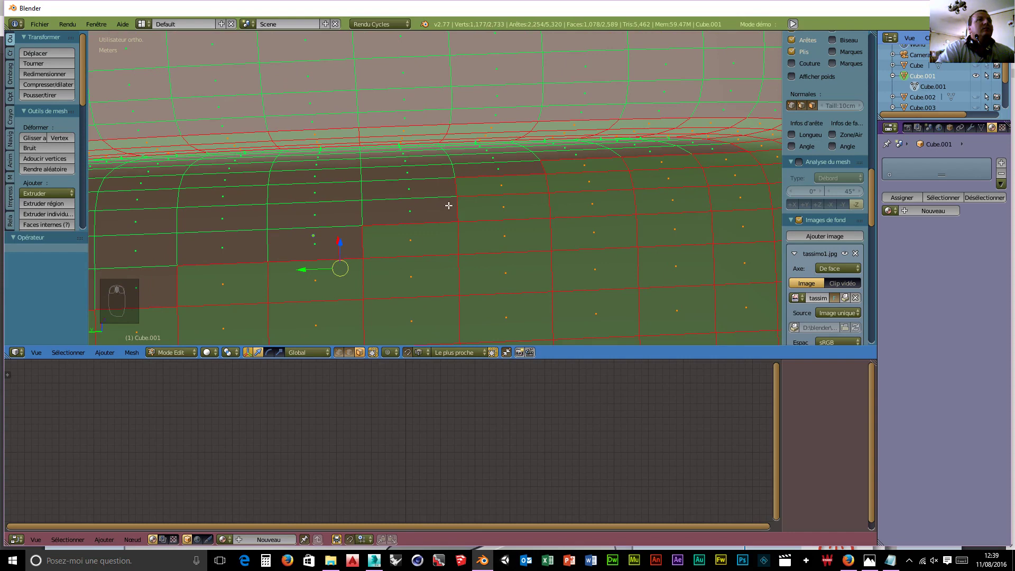
key(c)
mouse_move(566, 166)
mouse_down()
mouse_move(530, 156)
mouse_move(646, 149)
mouse_move(191, 161)
mouse_up()
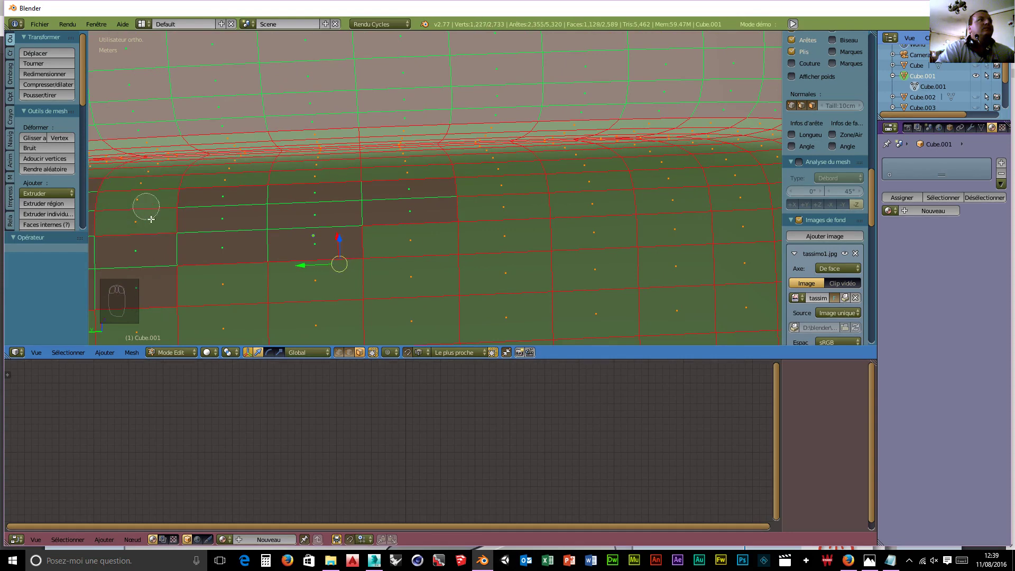
mouse_move(152, 219)
mouse_down()
mouse_move(449, 234)
mouse_move(207, 208)
mouse_up()
mouse_move(282, 237)
shift+middle_down()
mouse_move(654, 208)
mouse_move(603, 215)
shift+middle_up()
key(c)
mouse_move(426, 136)
mouse_down()
mouse_move(336, 162)
mouse_move(507, 247)
mouse_up()
right_click(523, 255)
mouse_move(501, 240)
middle_down()
mouse_move(553, 240)
mouse_move(555, 250)
mouse_move(406, 207)
mouse_move(378, 135)
mouse_move(328, 63)
mouse_move(225, 107)
mouse_move(400, 221)
mouse_move(759, 198)
middle_up()
scroll(540, 231, down, 9)
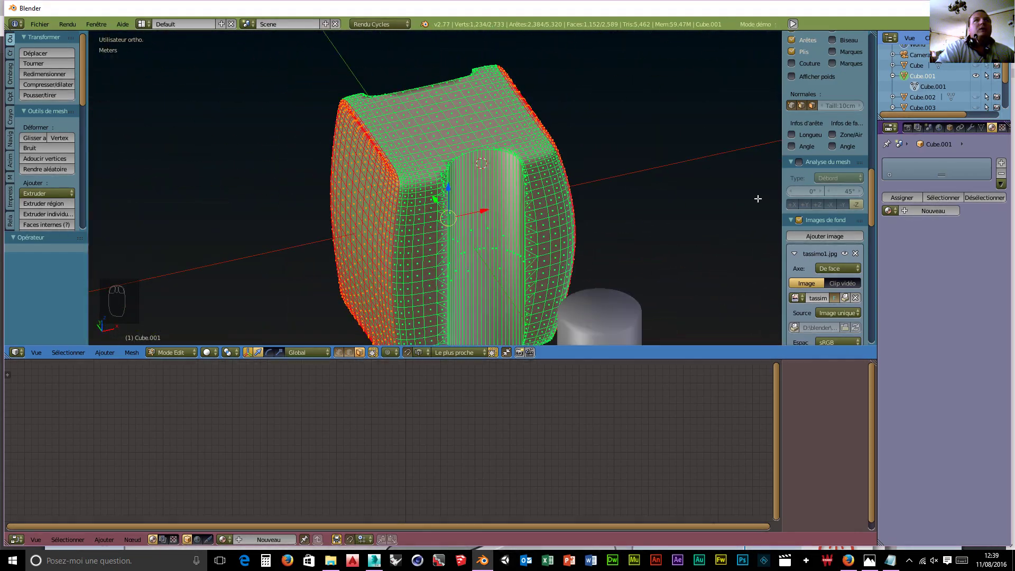
- Add a material slot with the existing Matériau.002 and assign it to the selected side faces of the body
click(1002, 163)
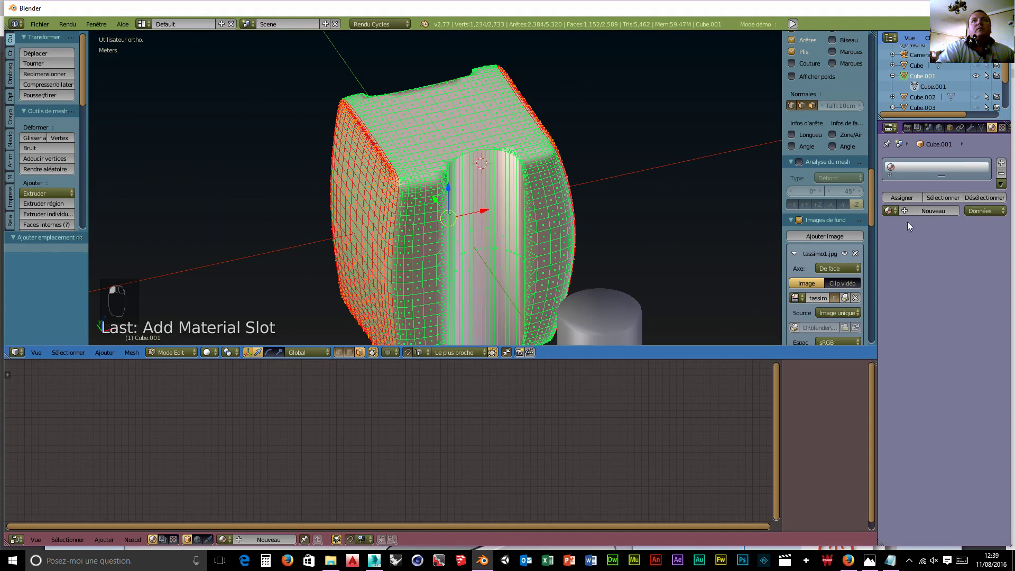
click(893, 211)
click(798, 247)
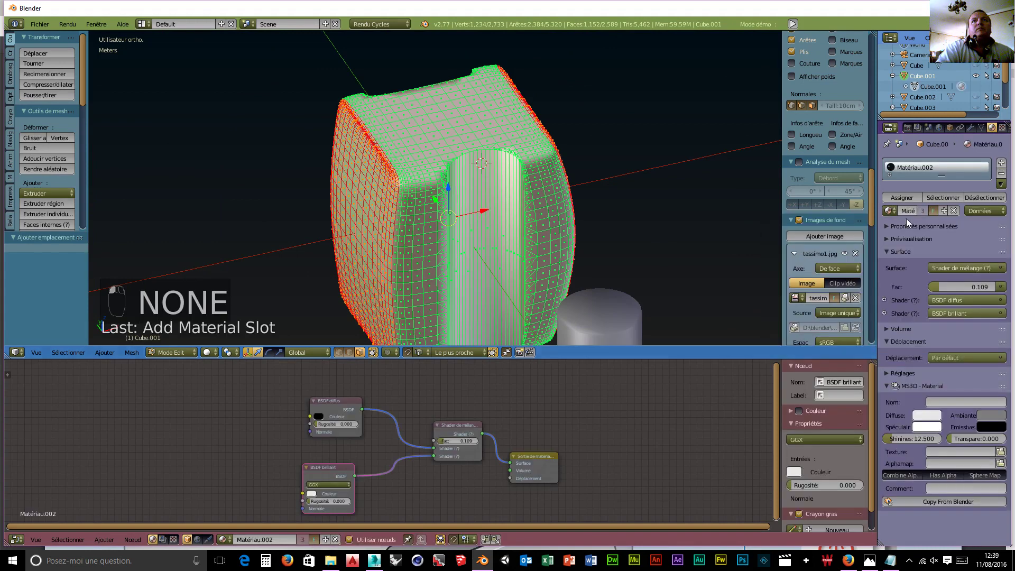
click(904, 201)
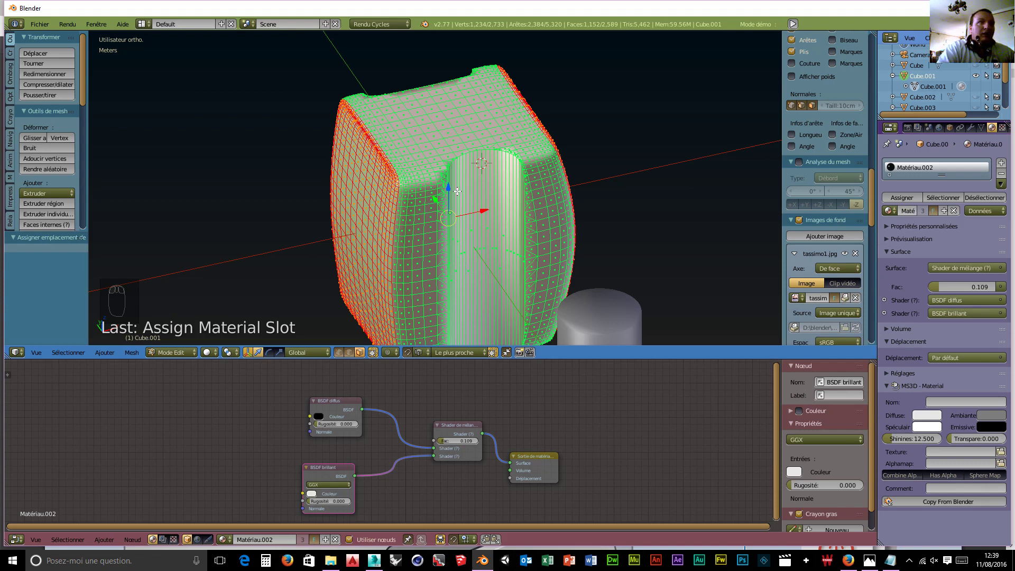
- Invert the face selection and assign the existing Matériau.001 to those faces in a second material slot
key(ctrl+i)
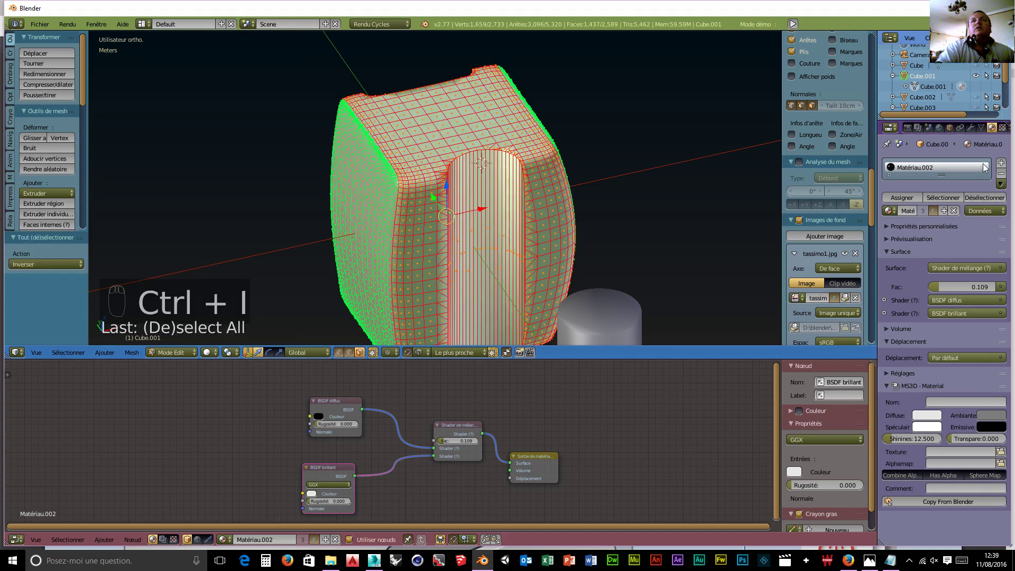
click(1002, 163)
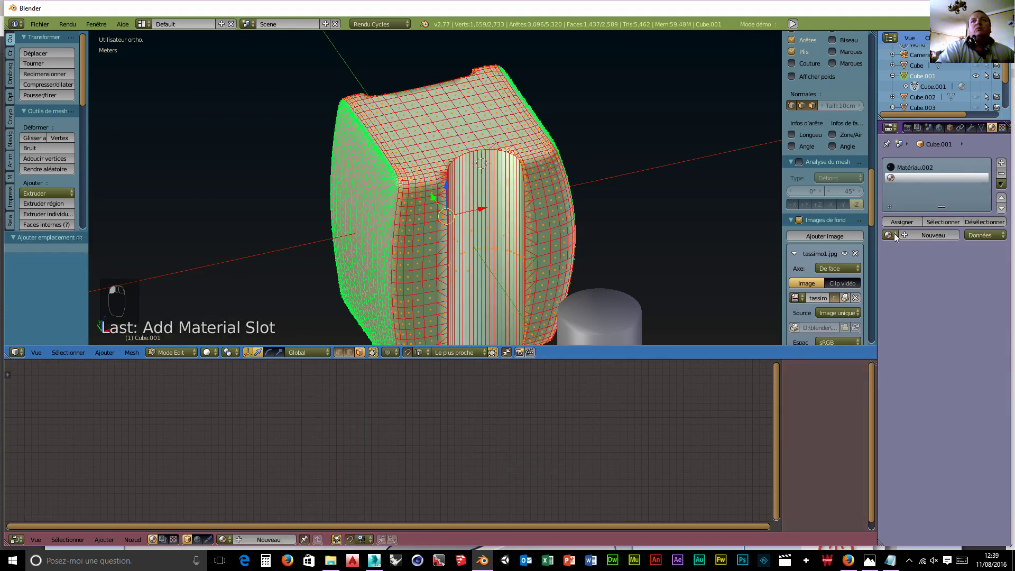
click(890, 235)
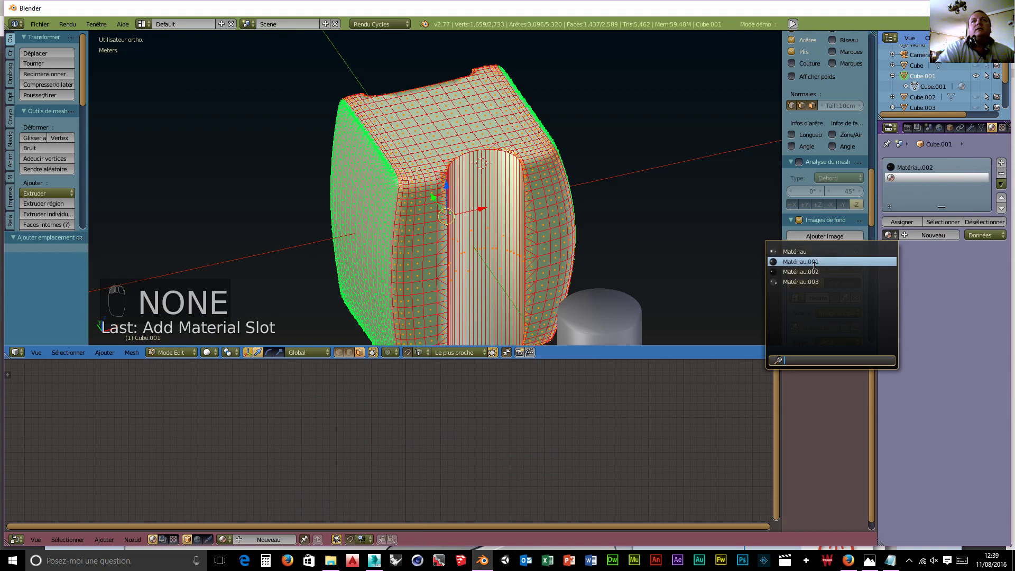
click(815, 265)
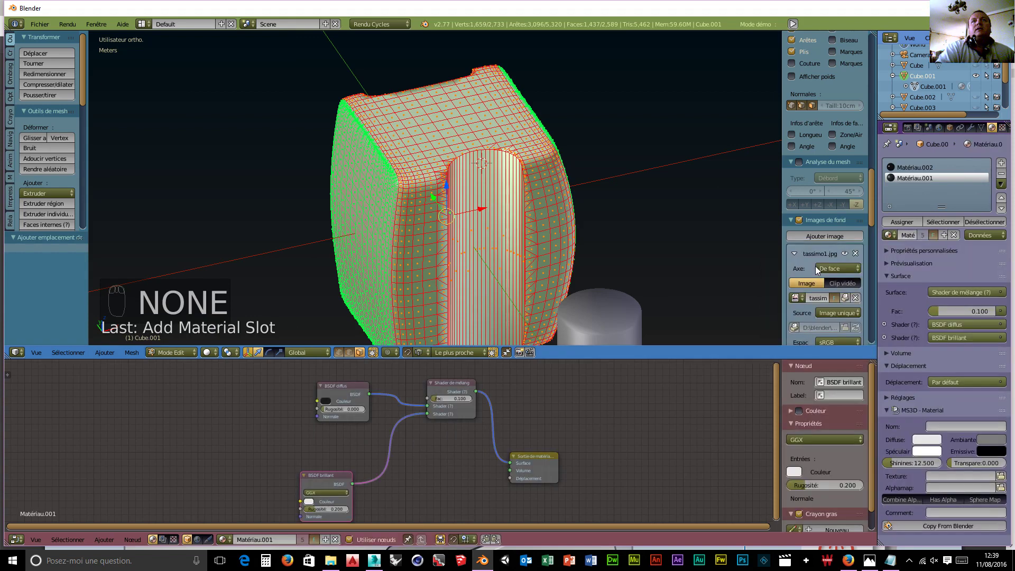
click(900, 221)
middle_drag(640, 223, 114, 317)
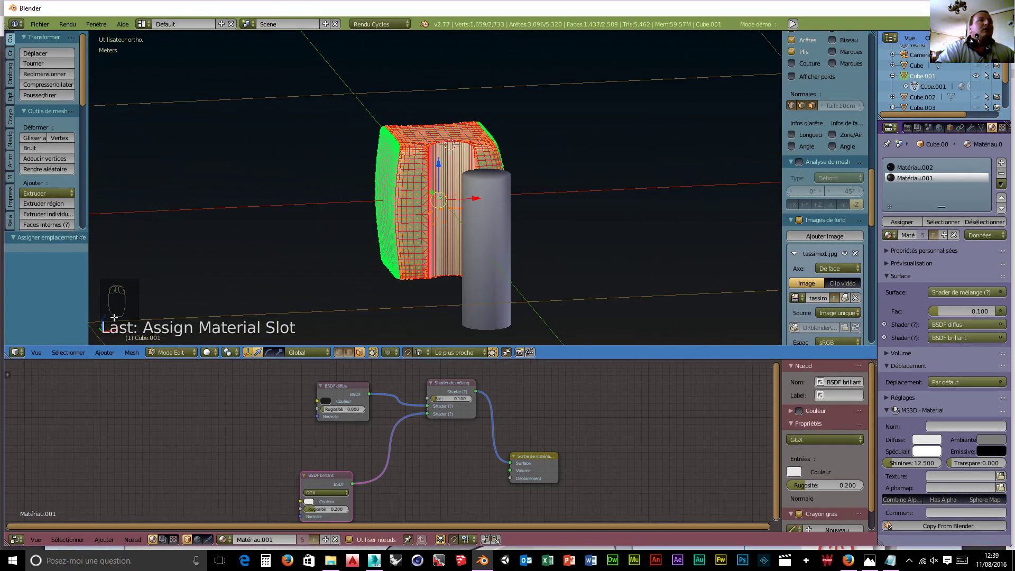
- Return to Object Mode and preview the body's materials in rendered shading
click(165, 350)
click(211, 339)
middle_drag(573, 229, 527, 239)
key(shift+z)
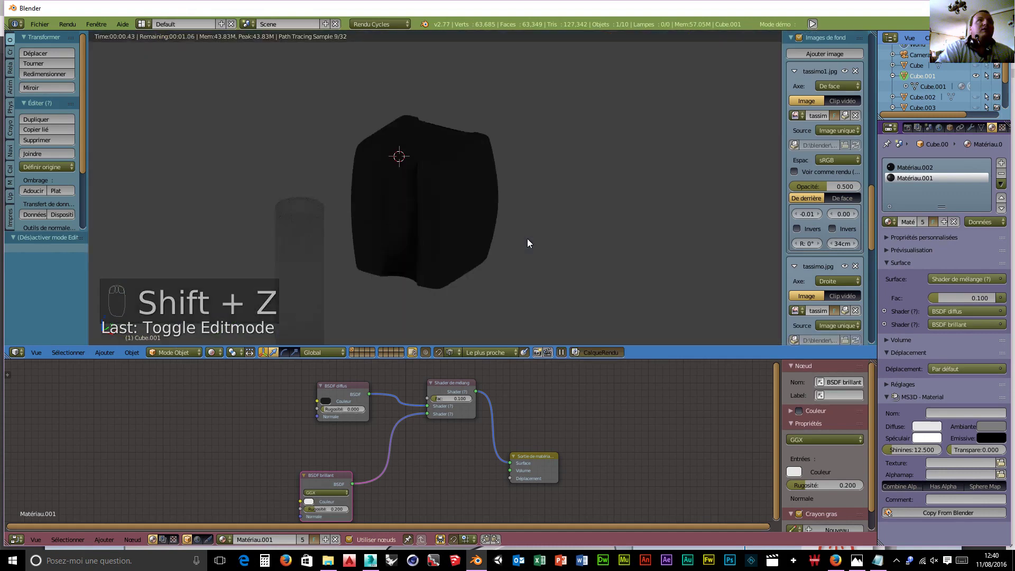
mouse_move(500, 281)
middle_down()
mouse_move(452, 245)
mouse_move(335, 254)
mouse_move(364, 274)
mouse_move(487, 294)
middle_up()
scroll(354, 256, up, 6)
scroll(493, 280, down, 5)
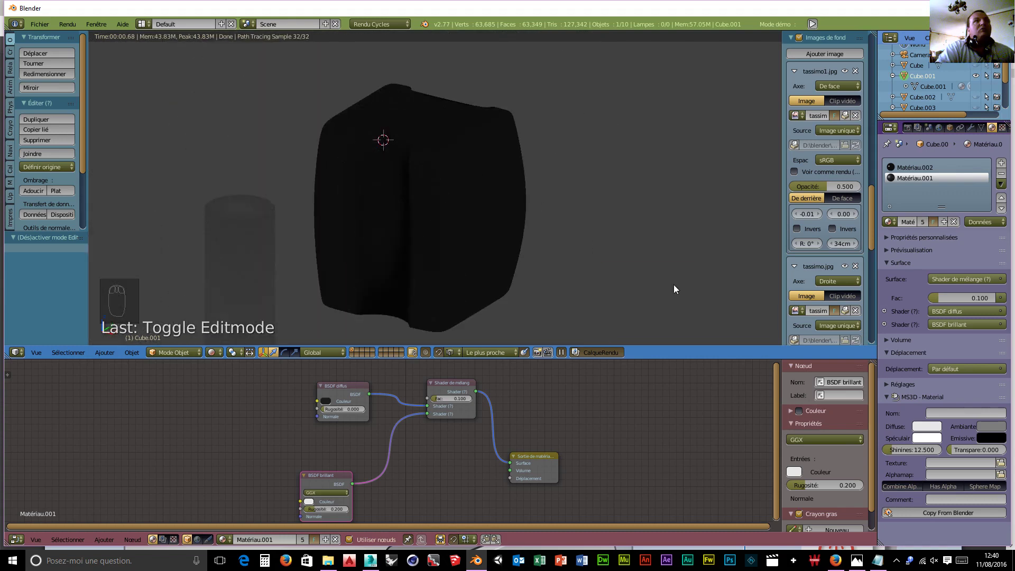
- Add a point lamp and move it about 20.23 cm along the X axis
key(shift+a)
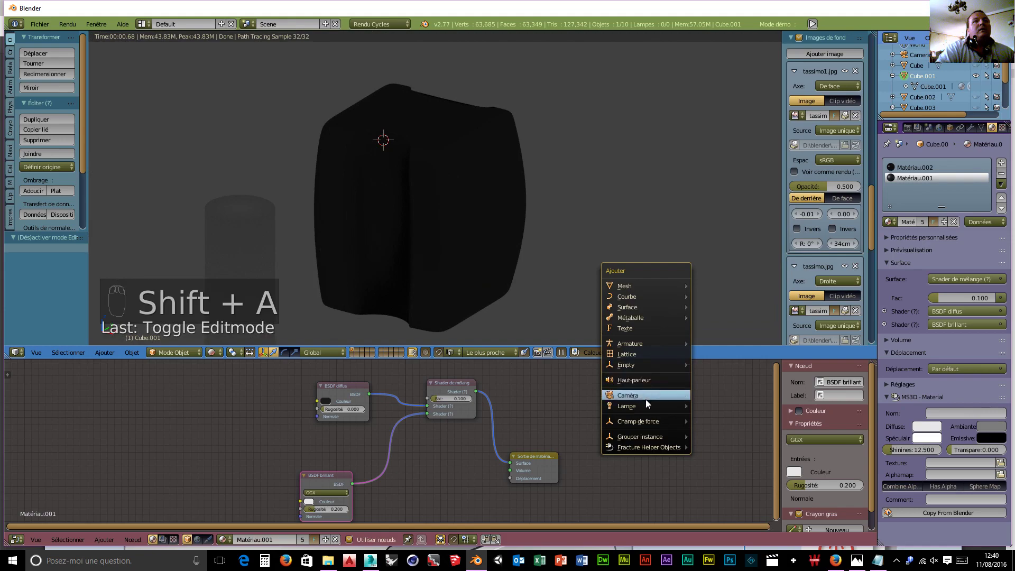
mouse_move(642, 407)
click(735, 408)
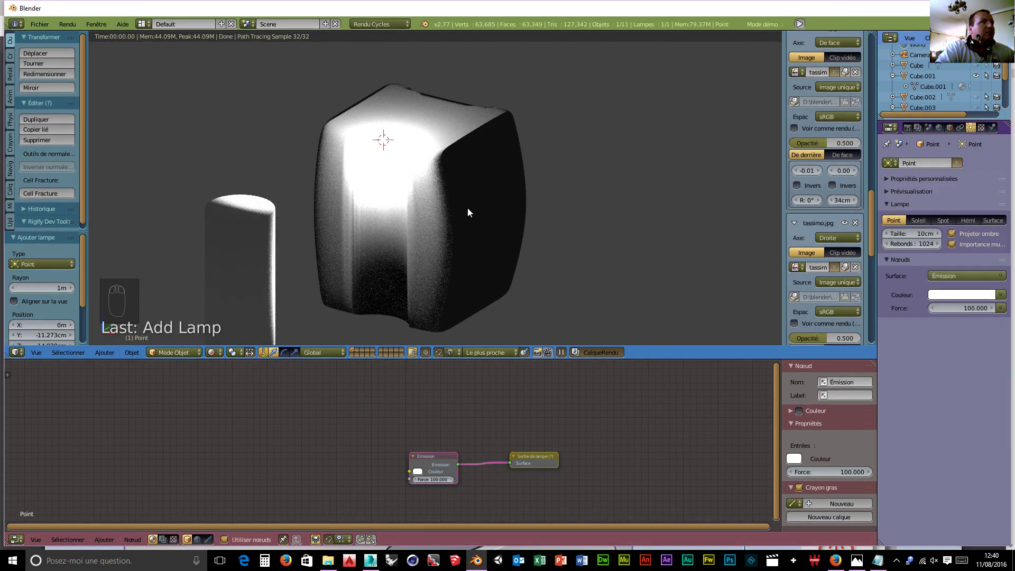
key(g)
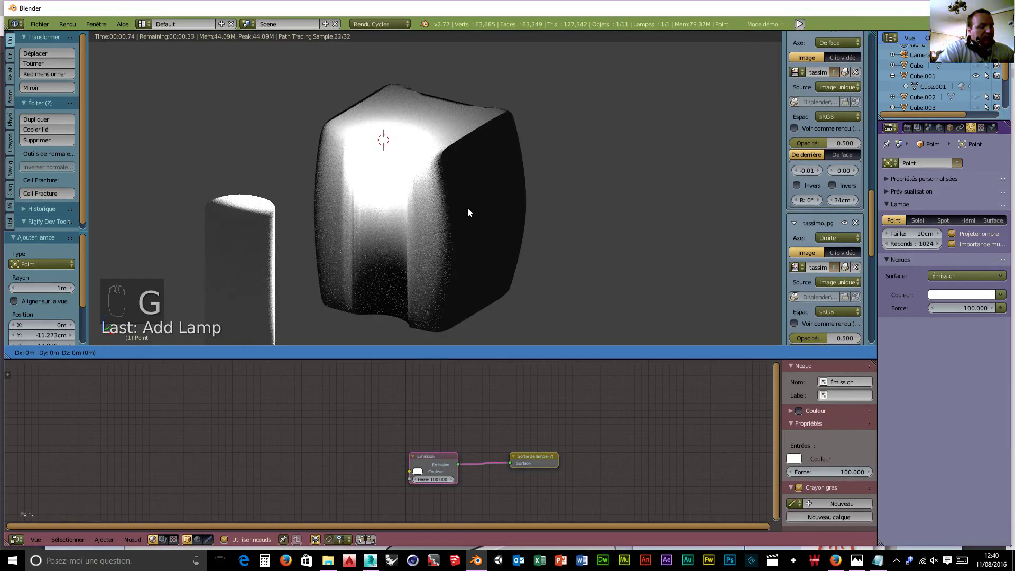
key(x)
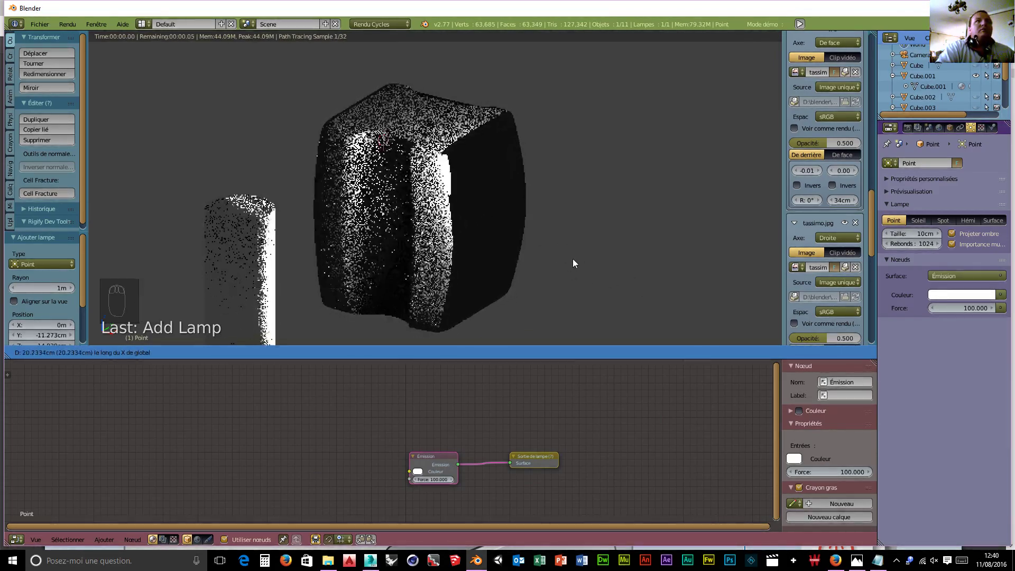
click(573, 259)
- Inspect the lit body, set the viewport to wireframe shading and delete the point lamp
scroll(441, 252, up, 8)
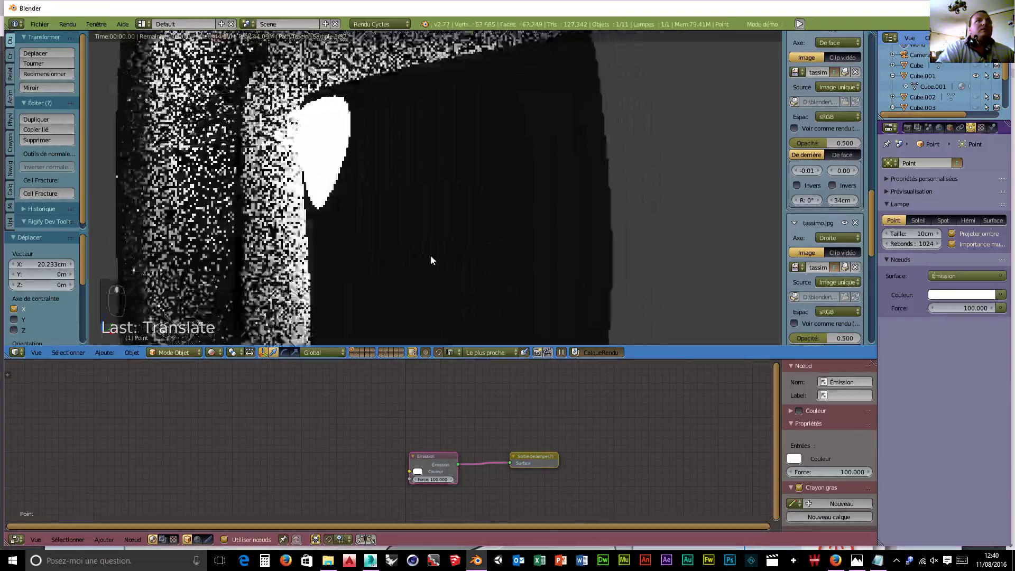
middle_drag(407, 257, 459, 297)
scroll(459, 292, down, 8)
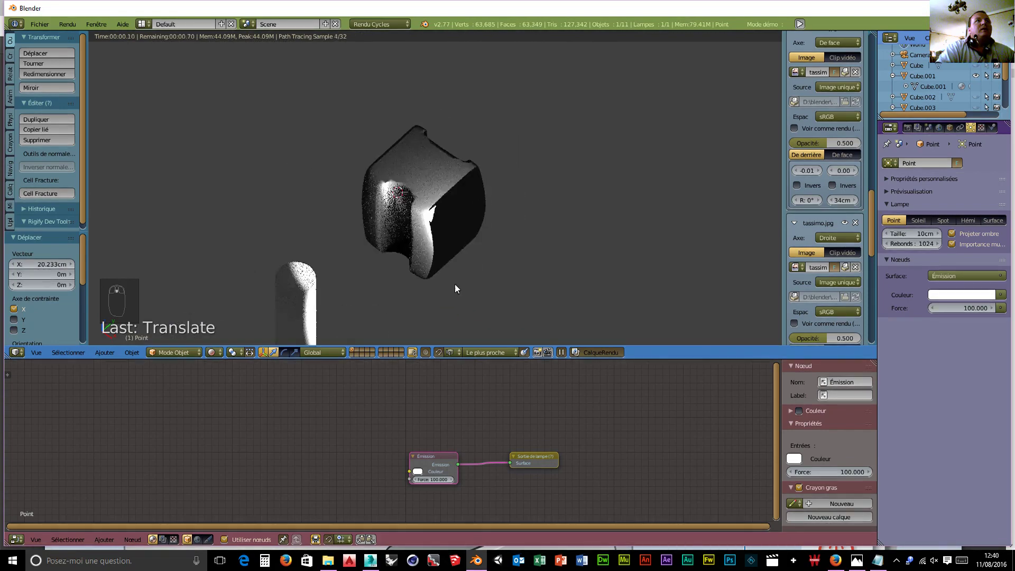
middle_drag(480, 251, 415, 227)
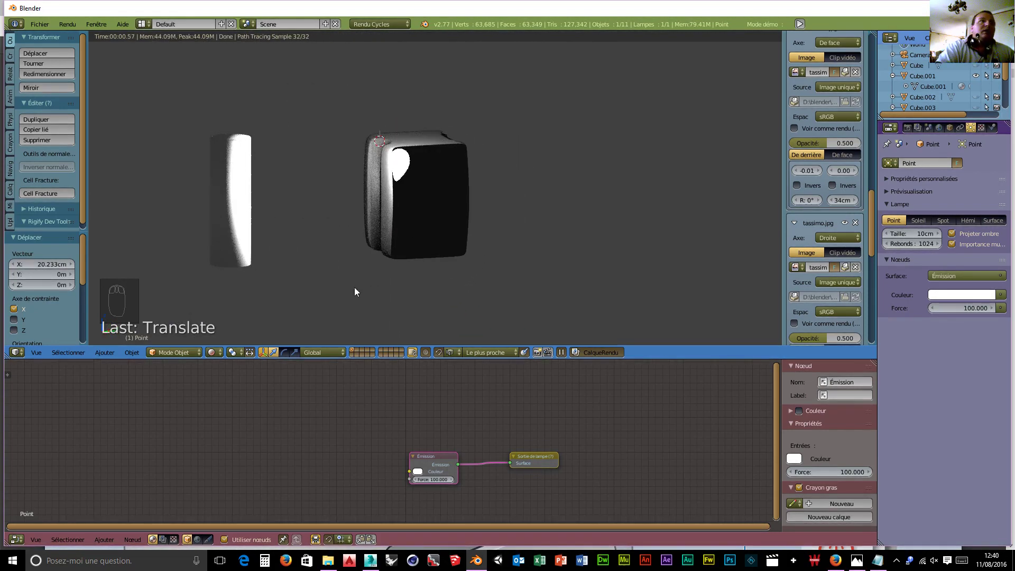
click(213, 352)
click(233, 294)
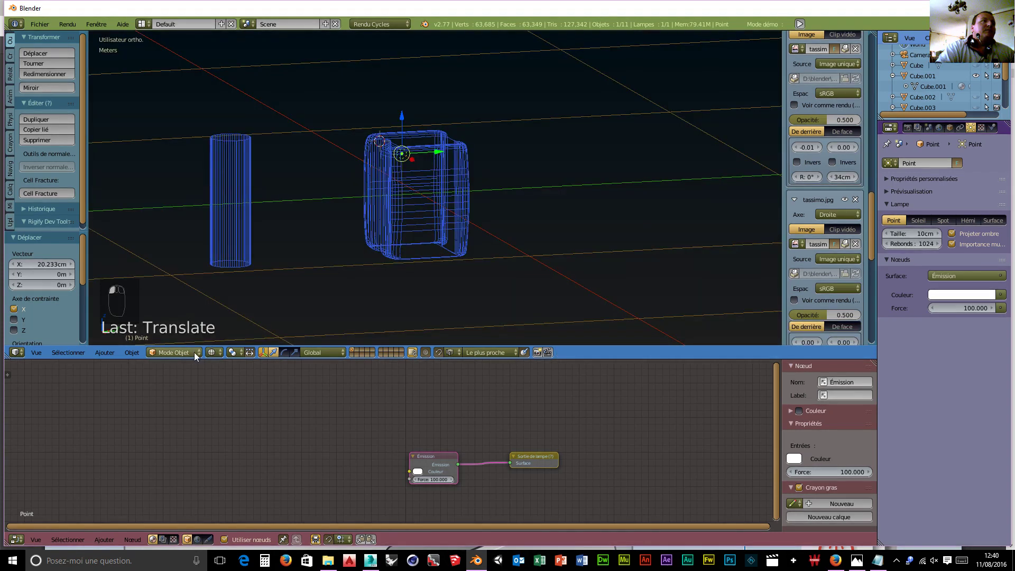
key(x)
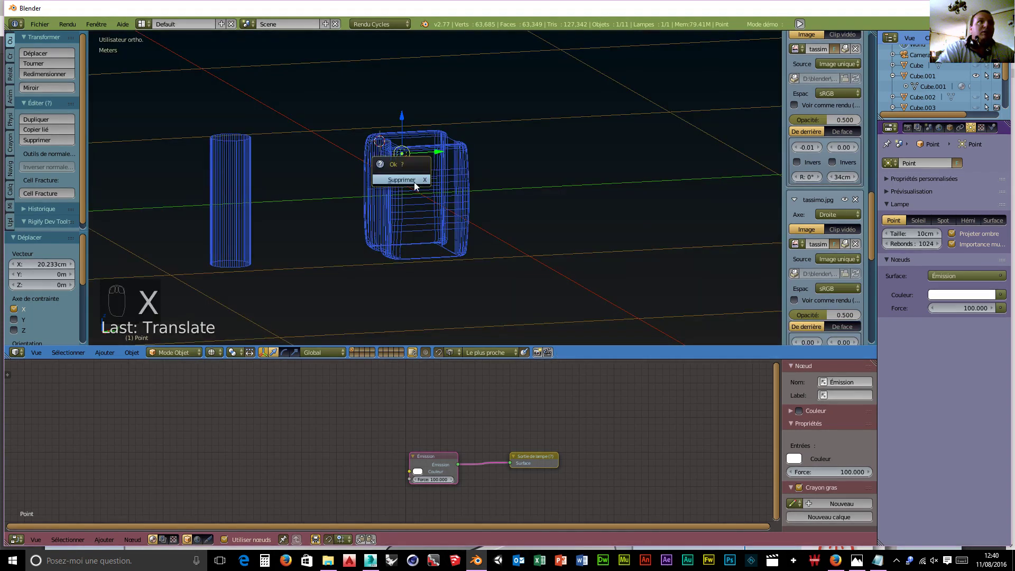
click(401, 180)
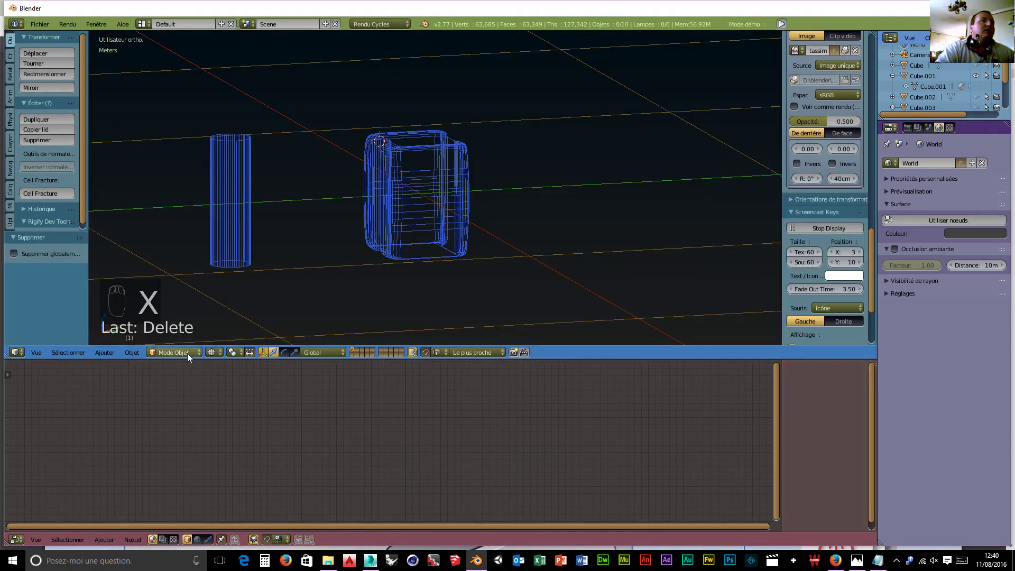
- Reveal all hidden parts of the coffee machine in the right orthographic view
key(KP_3)
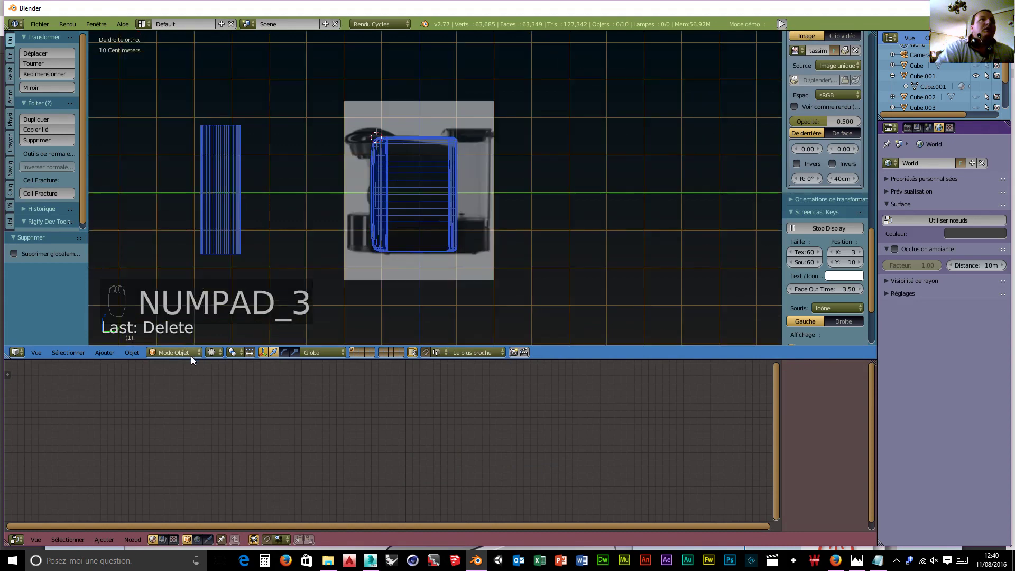
scroll(391, 249, up, 6)
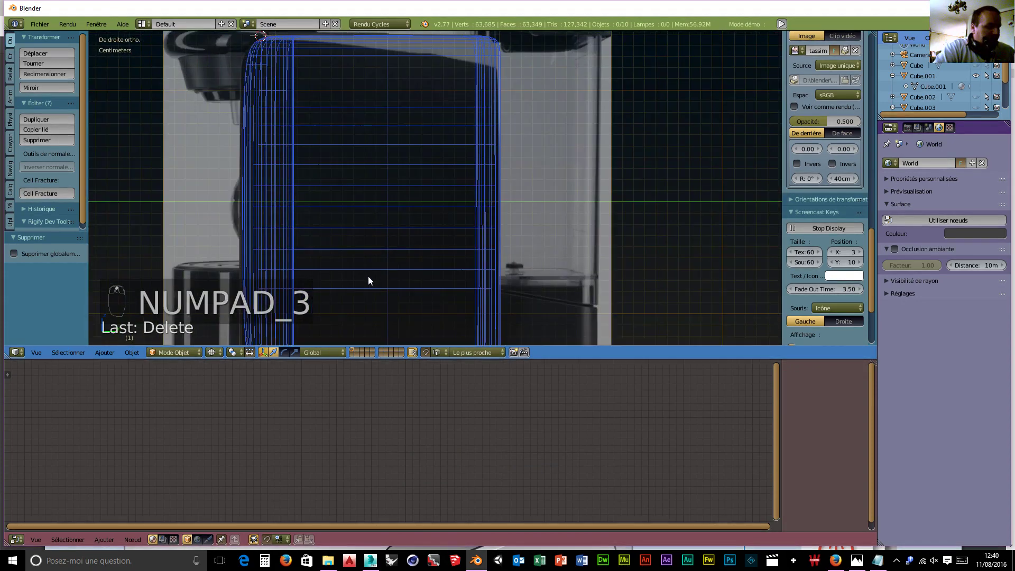
shift+middle_drag(368, 281, 581, 193)
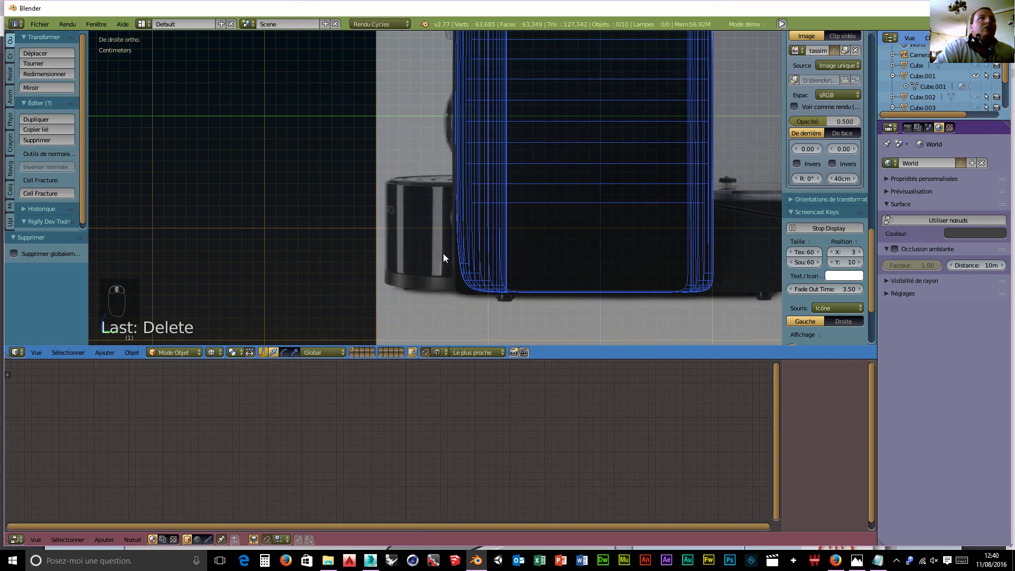
scroll(204, 253, down, 5)
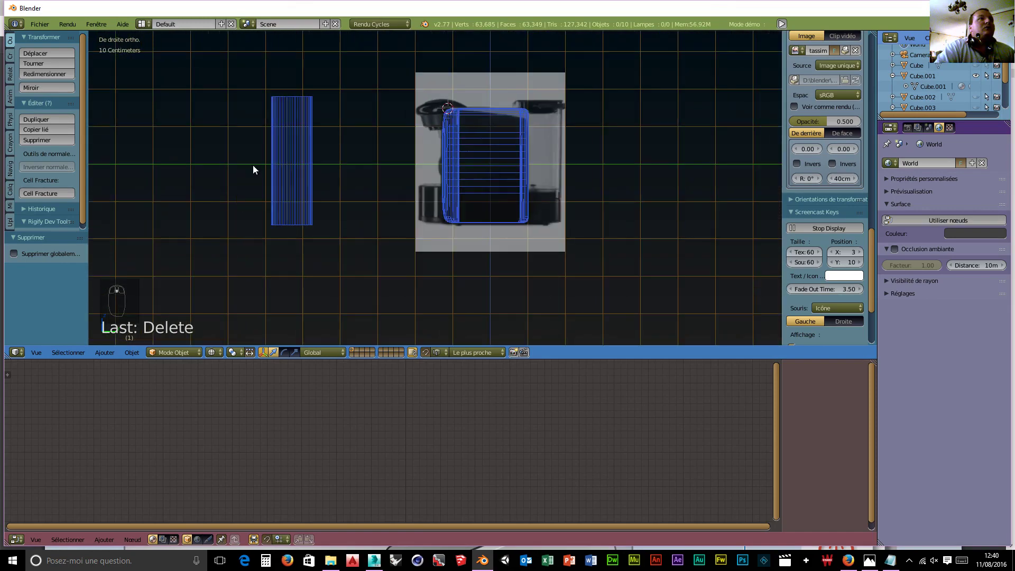
right_click(283, 168)
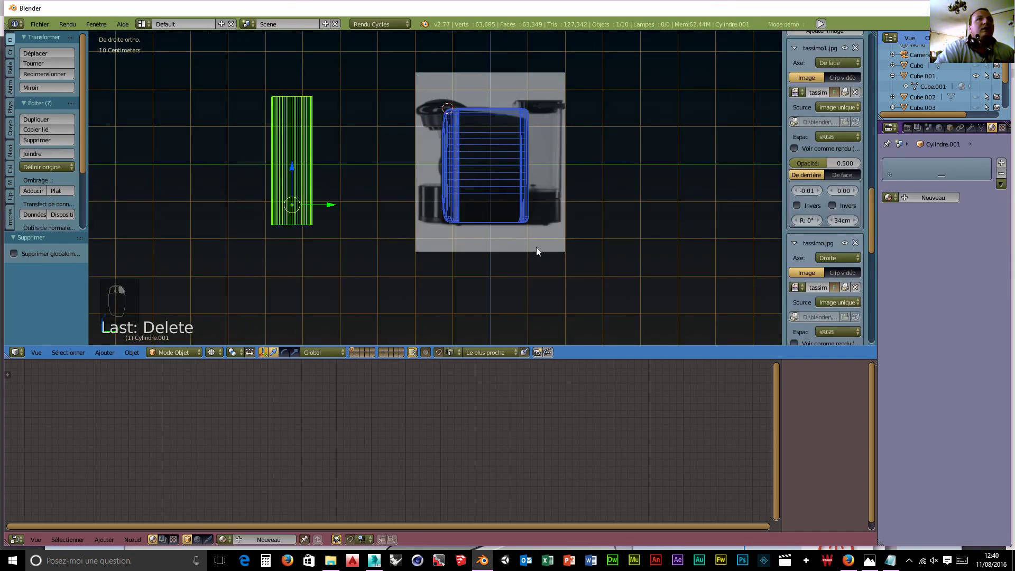
key(alt+h)
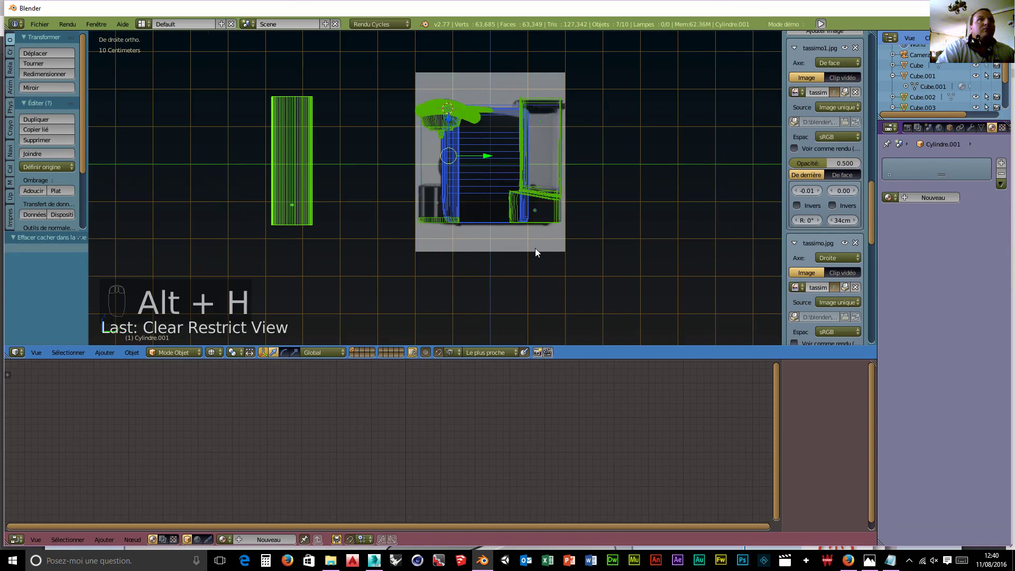
- Move the detached tall cylinder about 39.26 cm along Y onto the cup stand in the reference image
scroll(485, 278, up, 5)
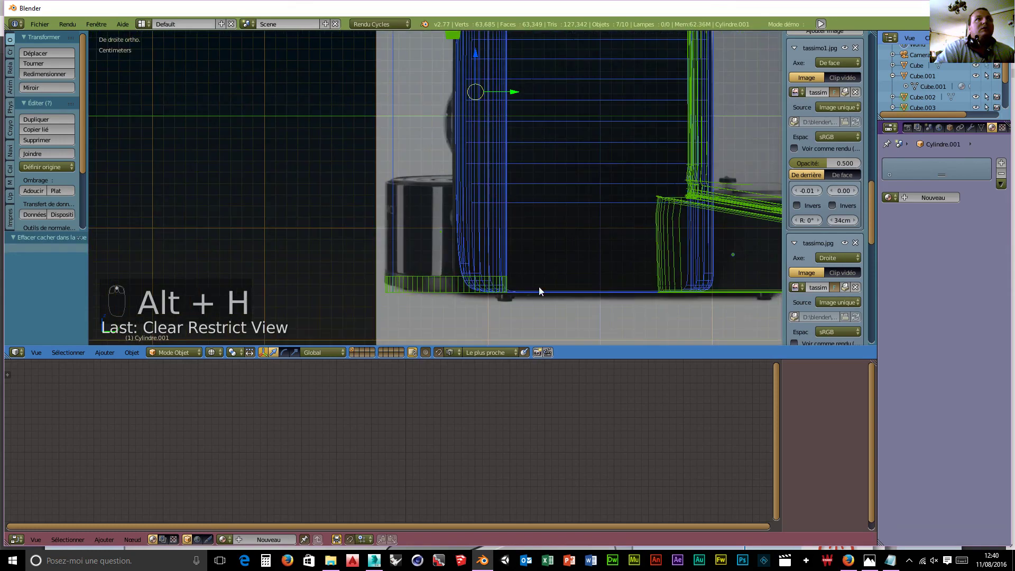
scroll(490, 274, down, 4)
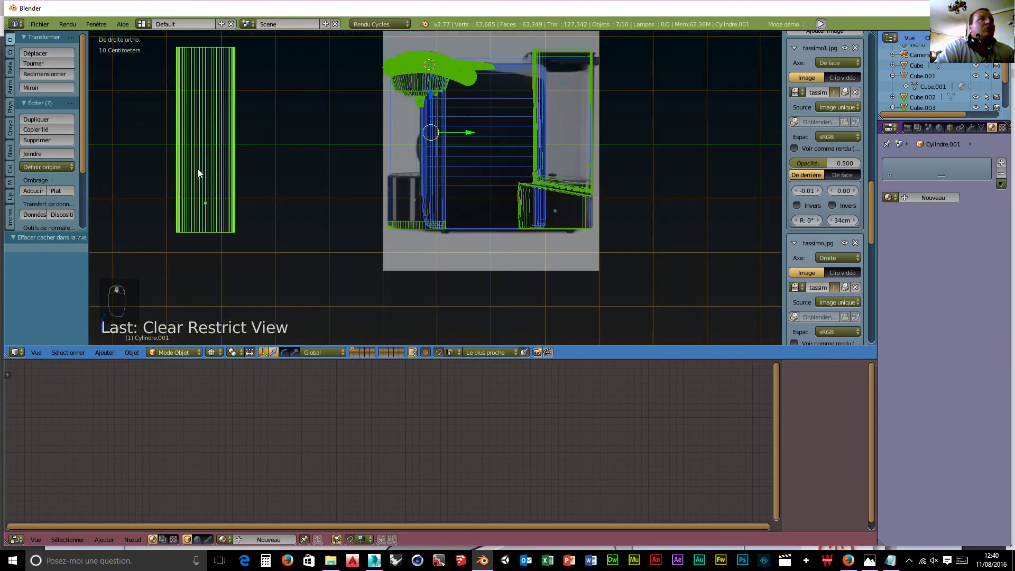
right_click(205, 176)
drag(239, 206, 452, 205)
- Shorten the cylinder along Z to the cup stand's height and lower it about 1.96 cm onto the thin base
key(s)
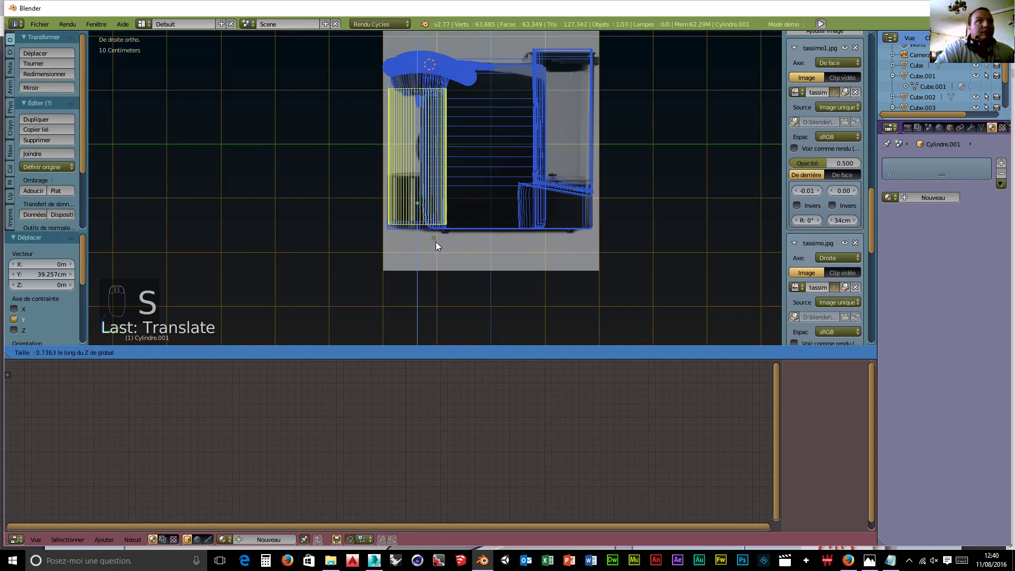
click(413, 182)
drag(417, 163, 416, 173)
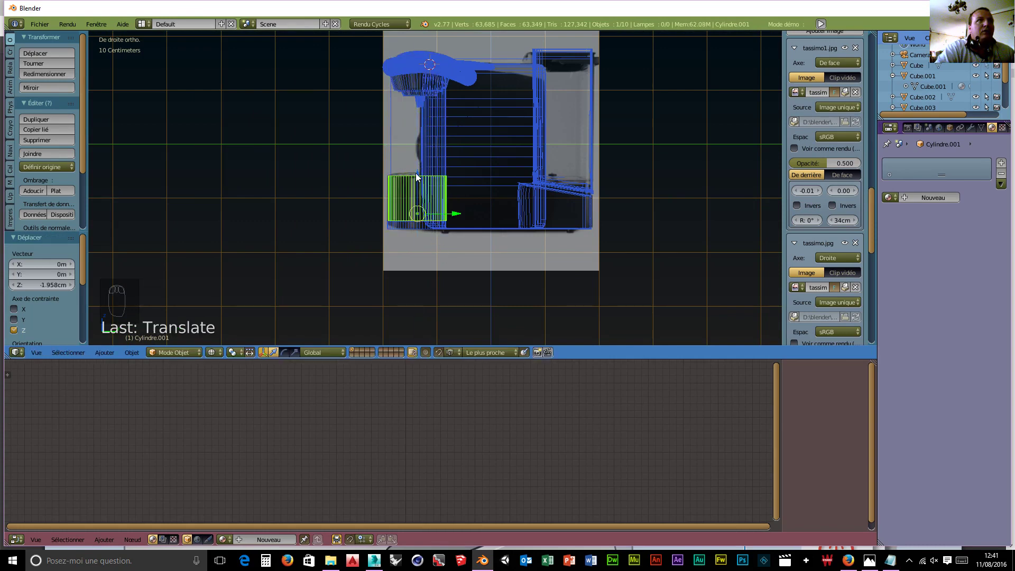
- Enter Edit Mode on the shortened cup stand cylinder
scroll(432, 227, up, 5)
mouse_move(417, 232)
middle_down()
mouse_move(427, 243)
mouse_move(416, 236)
middle_up()
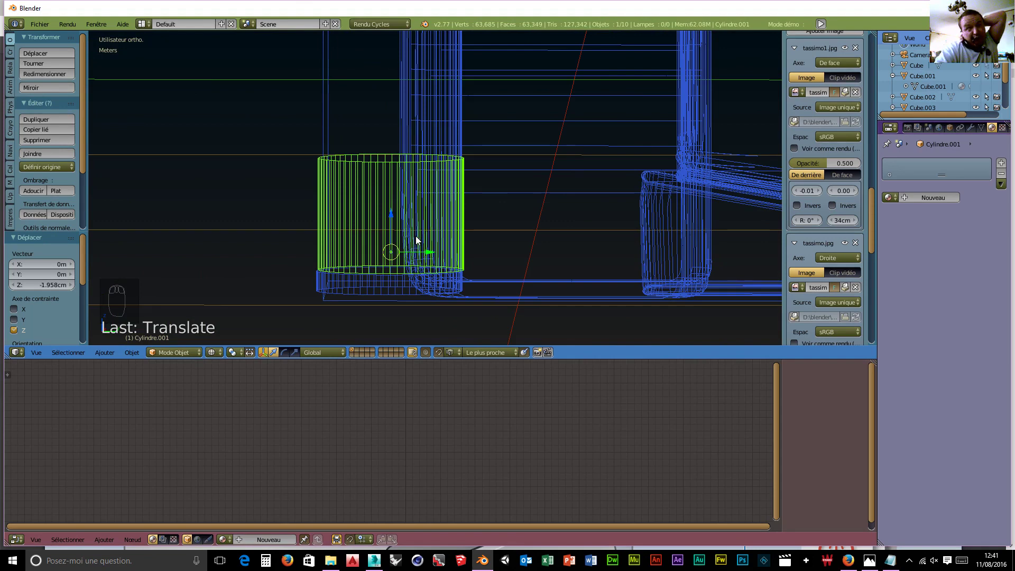
click(171, 351)
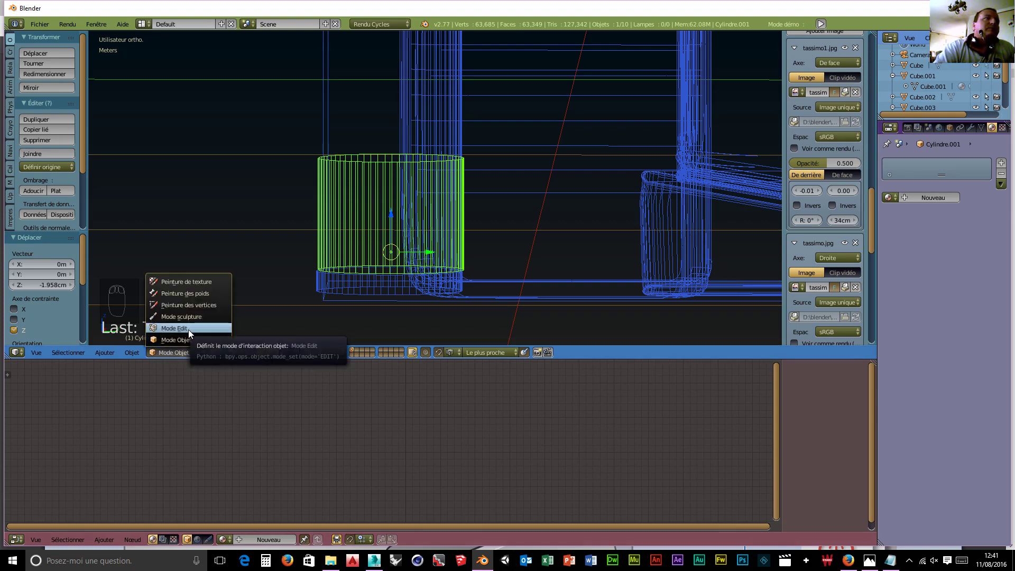
click(188, 329)
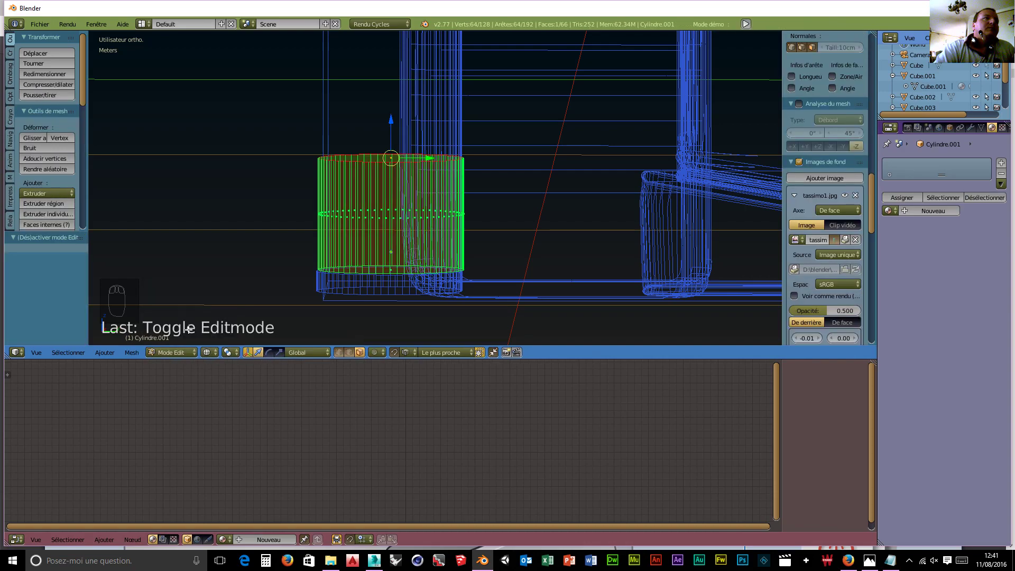
middle_drag(257, 224, 287, 272)
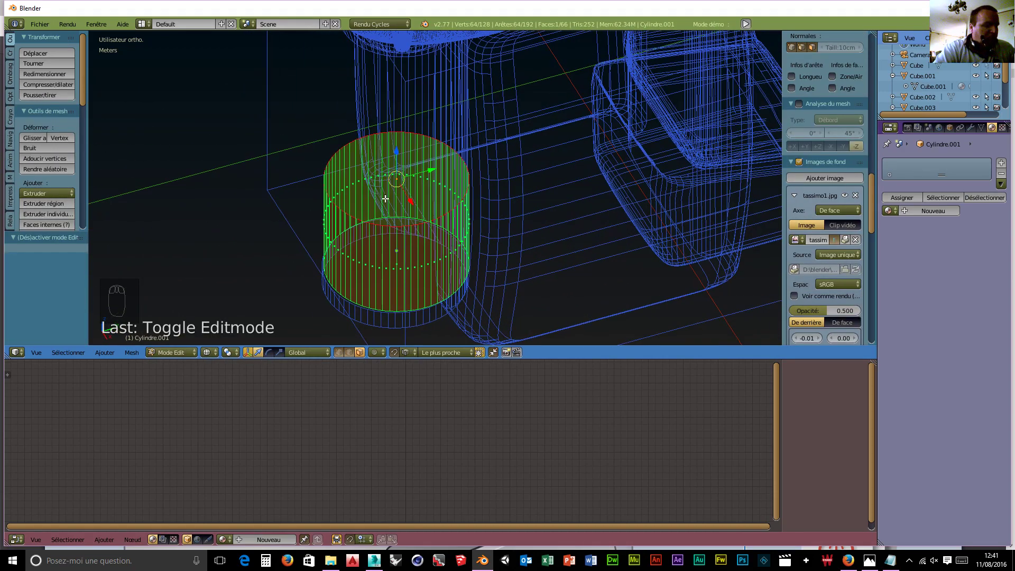
- Delete the cylinder's top cap face, and extrude the open top rim inward at a scale of 0.804
key(x)
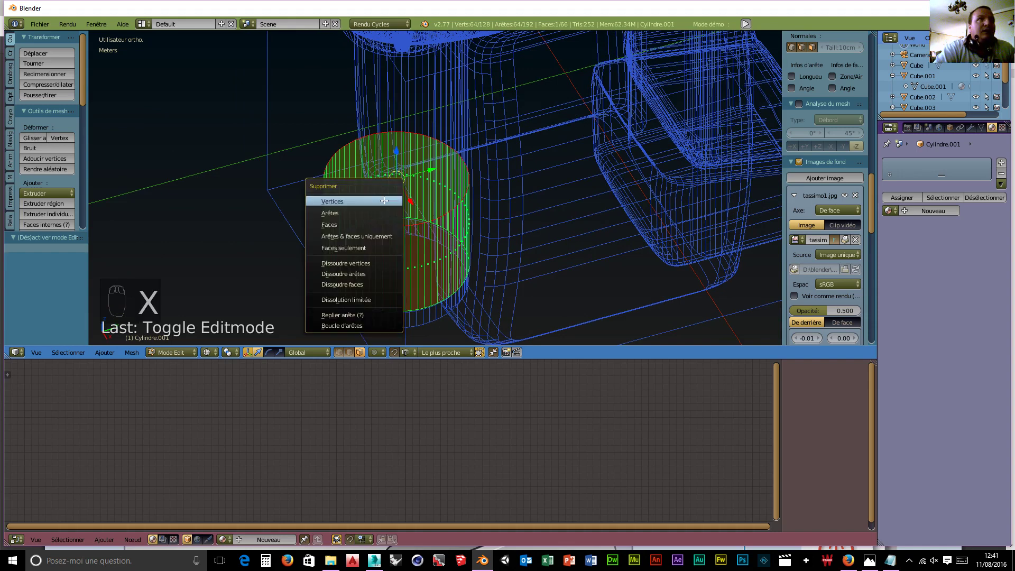
click(351, 224)
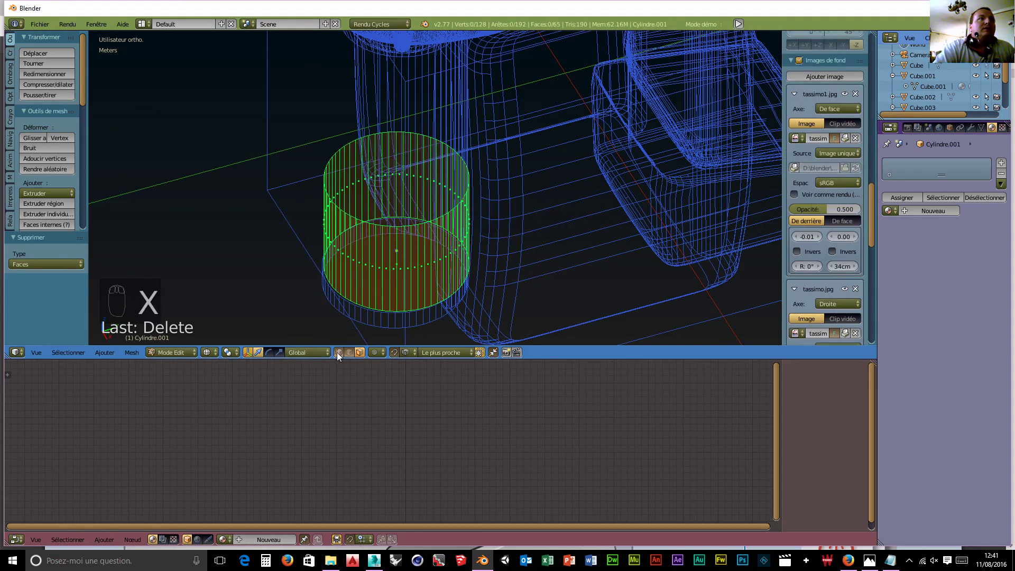
alt+right_click(401, 227)
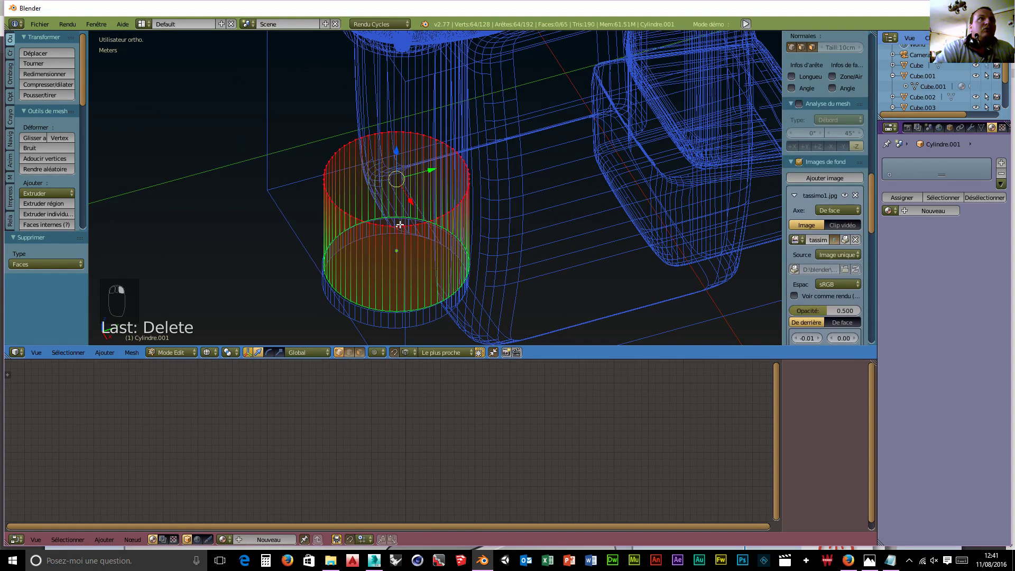
key(e)
right_click(466, 284)
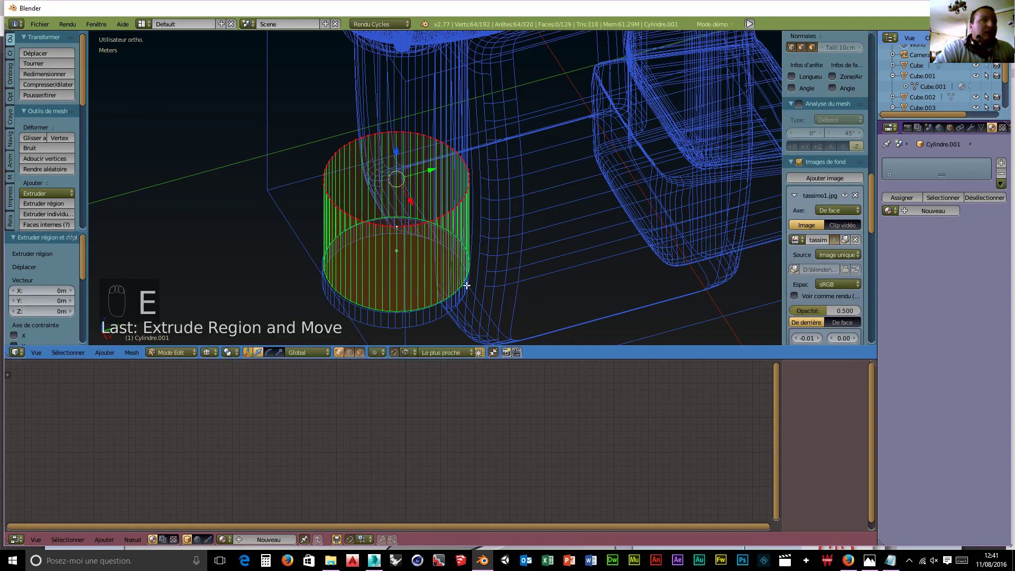
key(s)
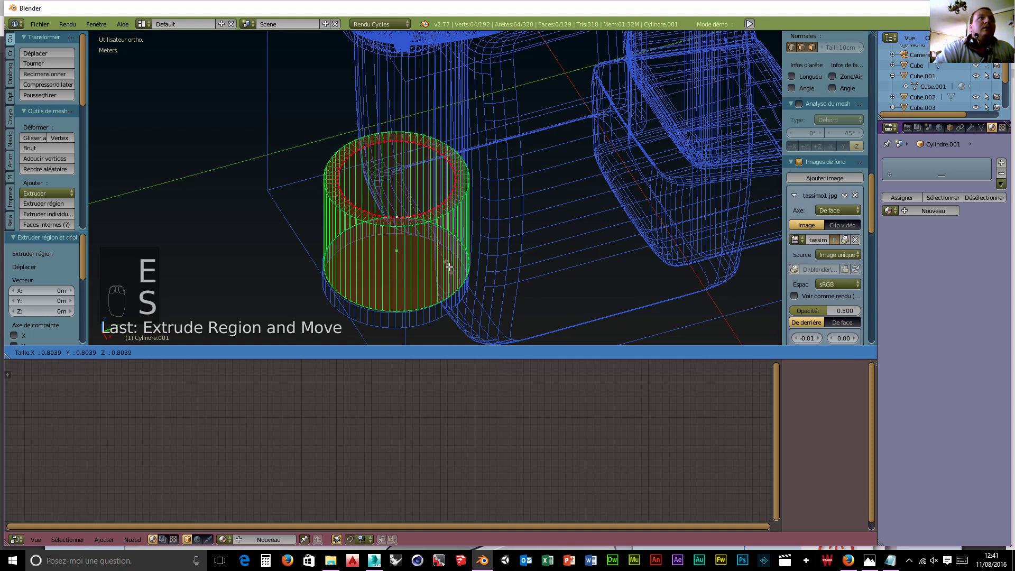
click(449, 268)
- Extrude the inner rim 1.656 cm down along Z, and extrude it again inward at a scale of 0.904
key(e)
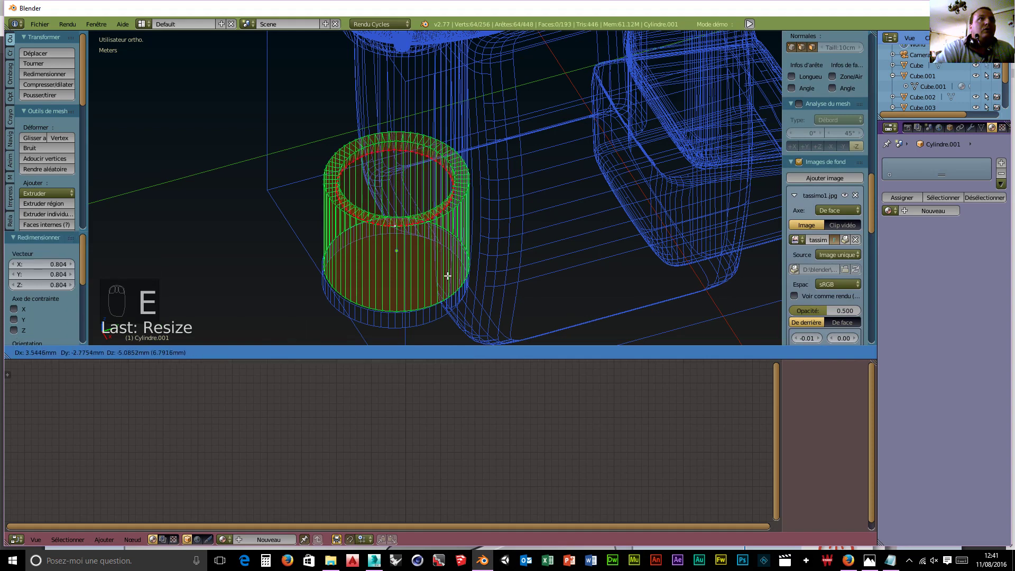
key(z)
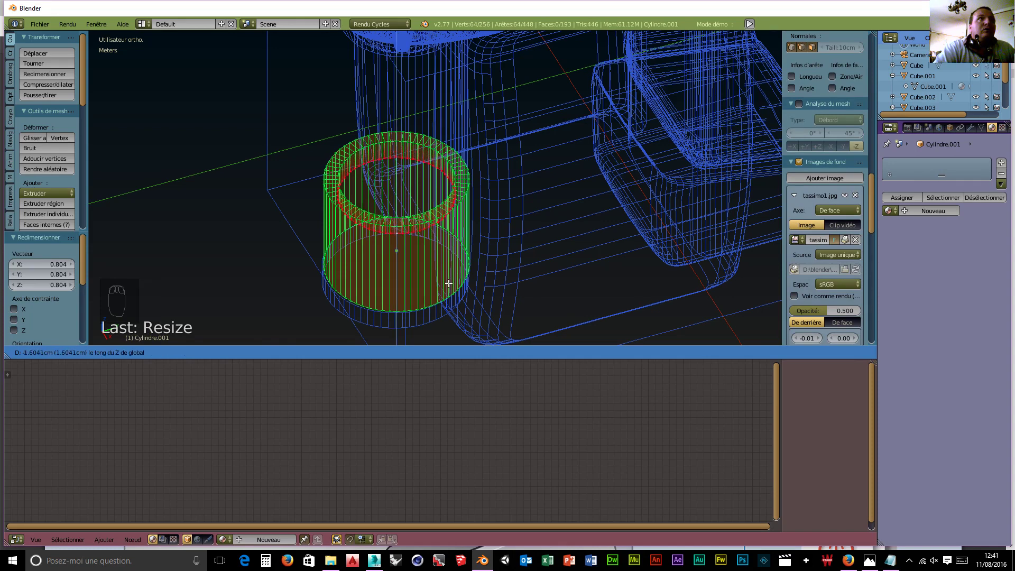
click(449, 284)
key(e)
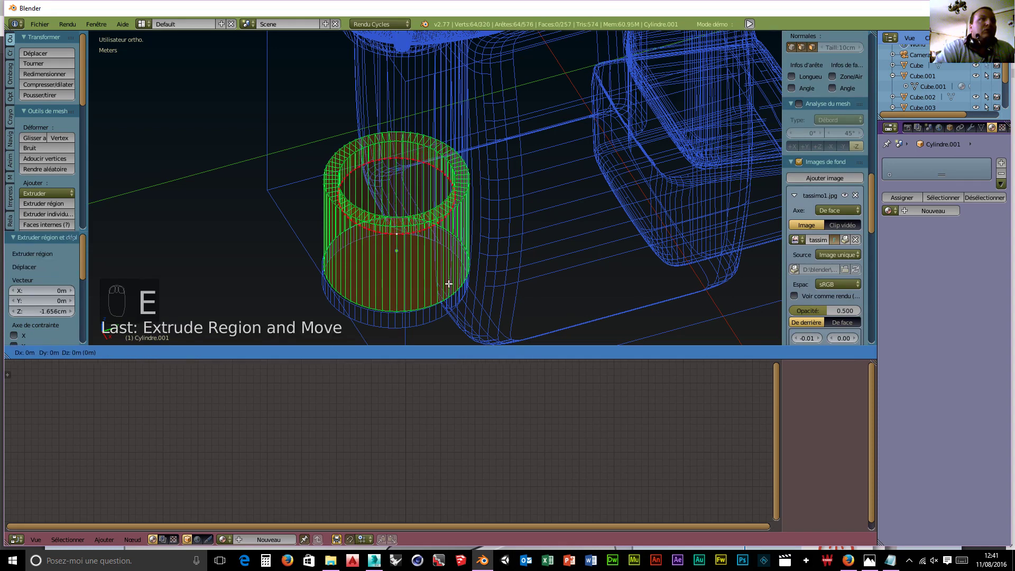
right_click(448, 284)
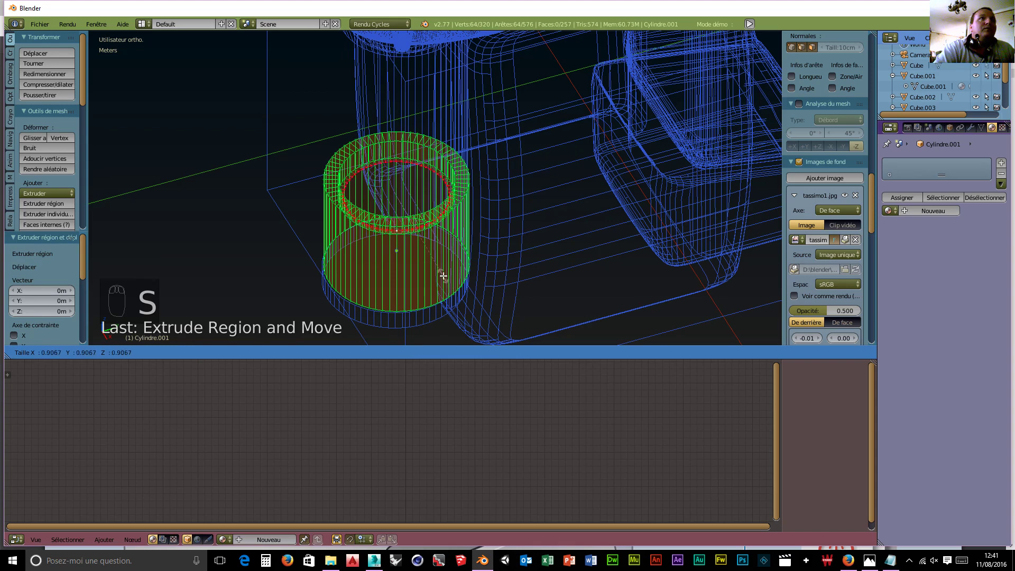
click(443, 275)
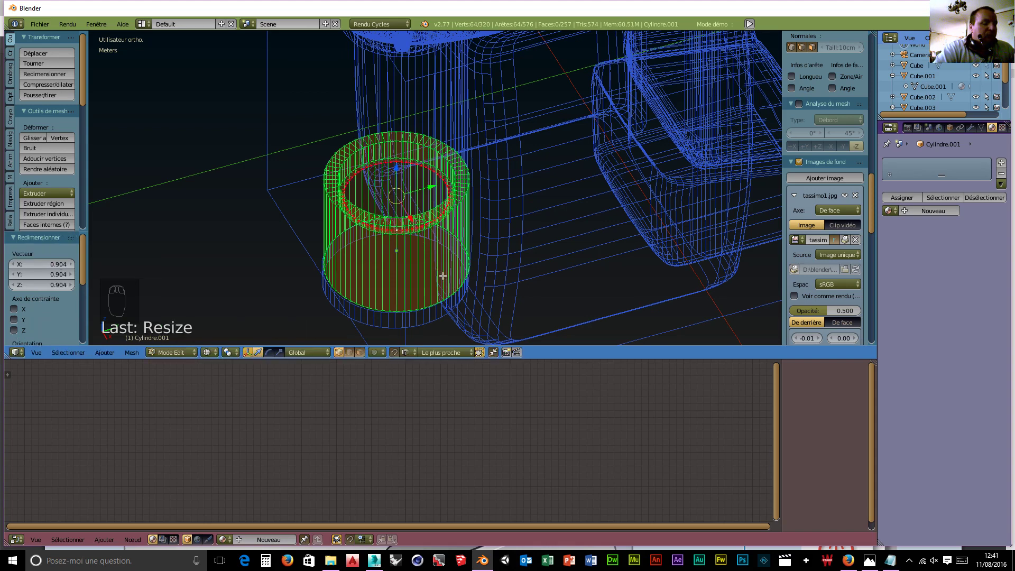
- Extrude the inner loop 1.656 cm back up along Z, and extrude it again inward at a scale of 0.901
key(e)
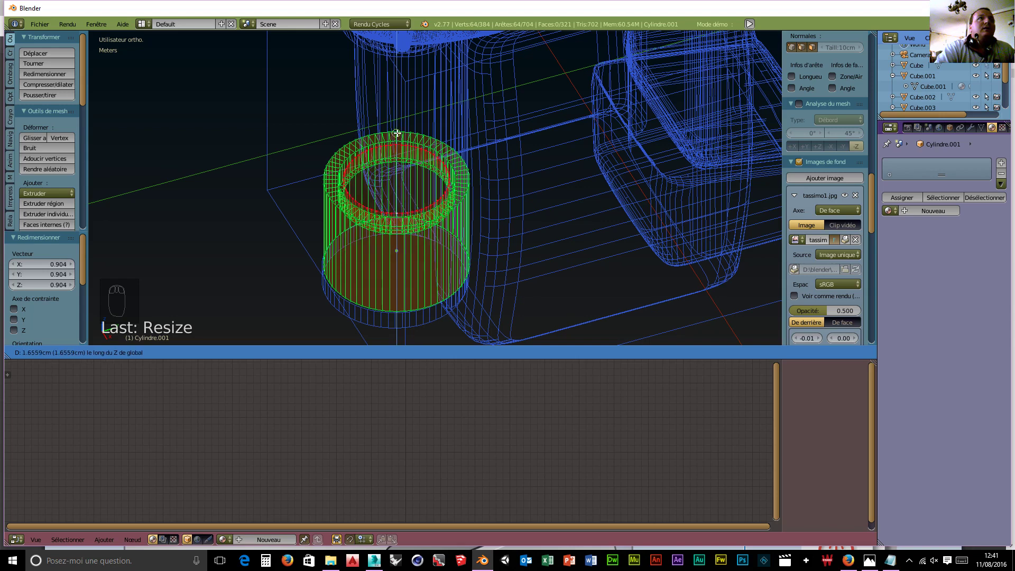
click(344, 144)
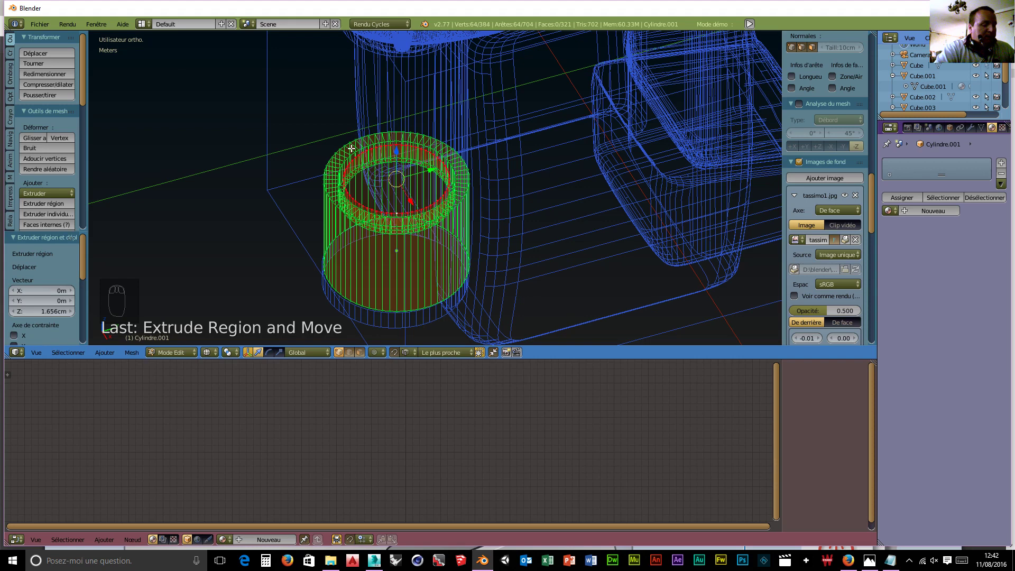
key(e)
key(s)
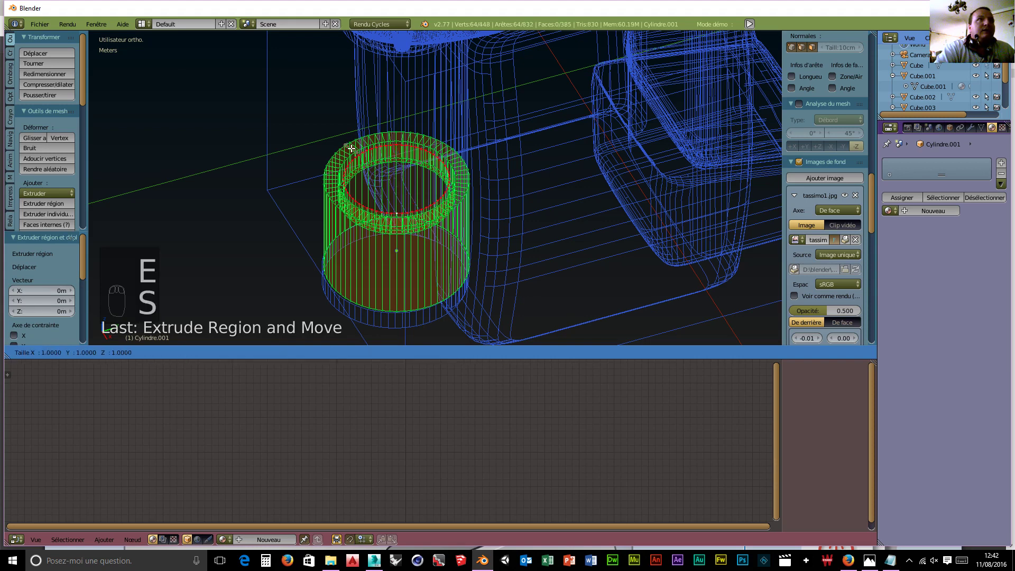
click(356, 152)
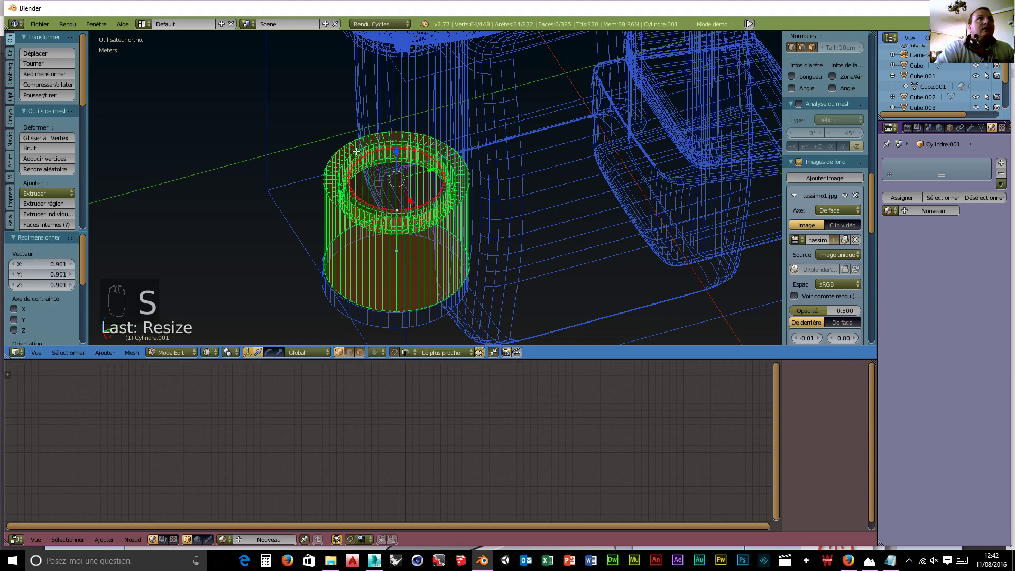
- Extrude the selected loop 2.432 cm down along Z to cut a deeper groove, with its floor extruded inward at a scale of 0.870
key(e)
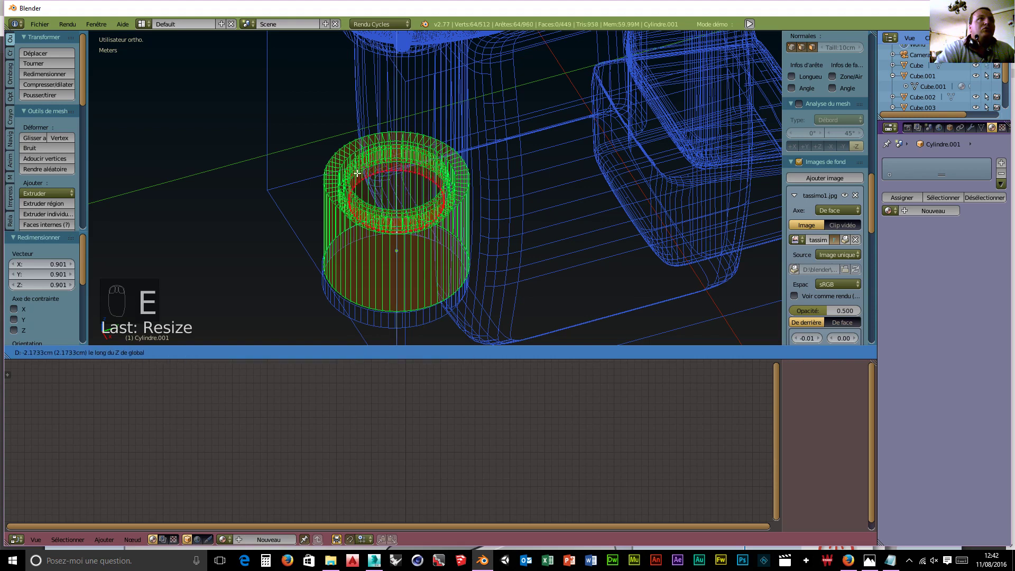
click(358, 176)
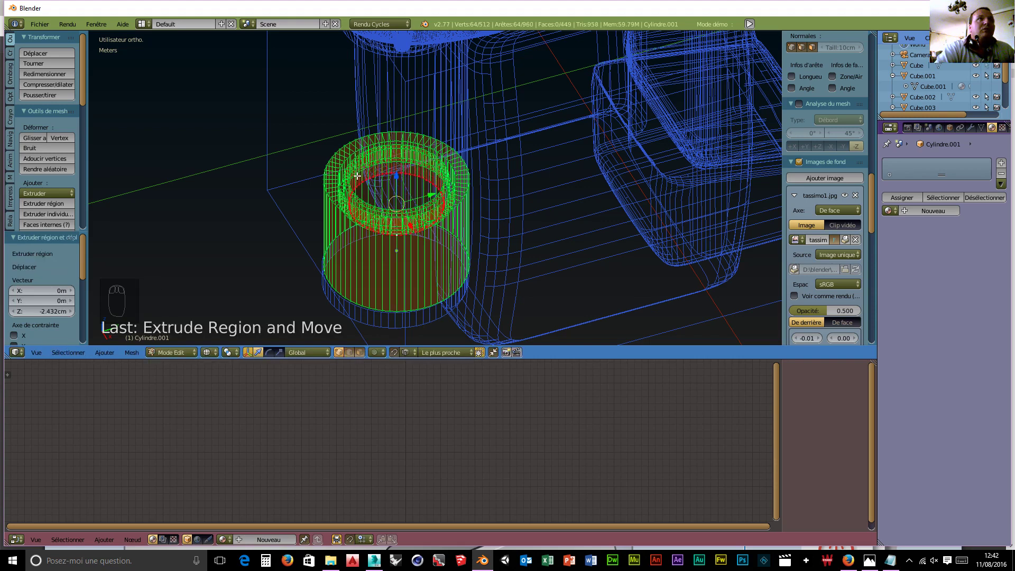
key(e)
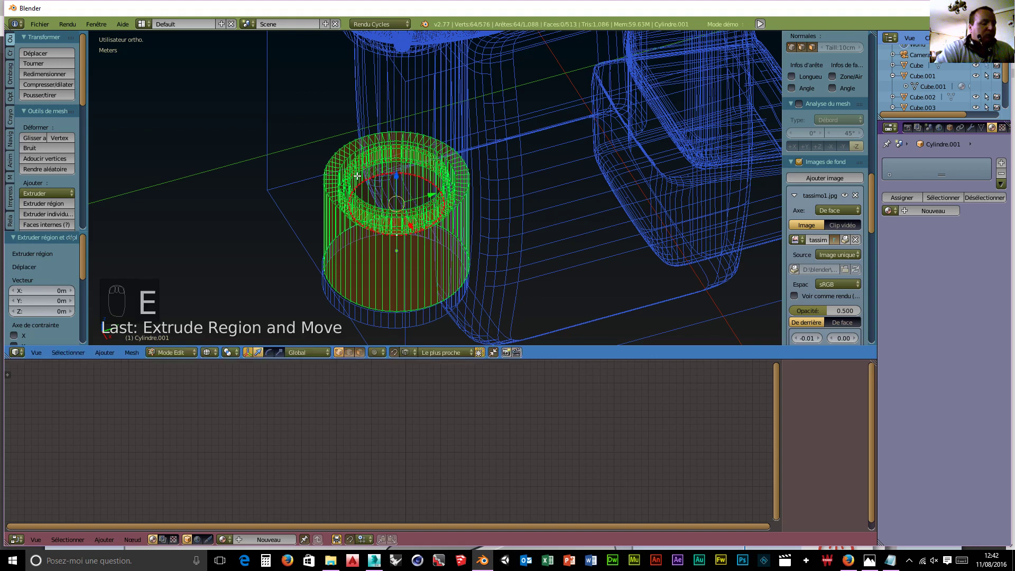
key(s)
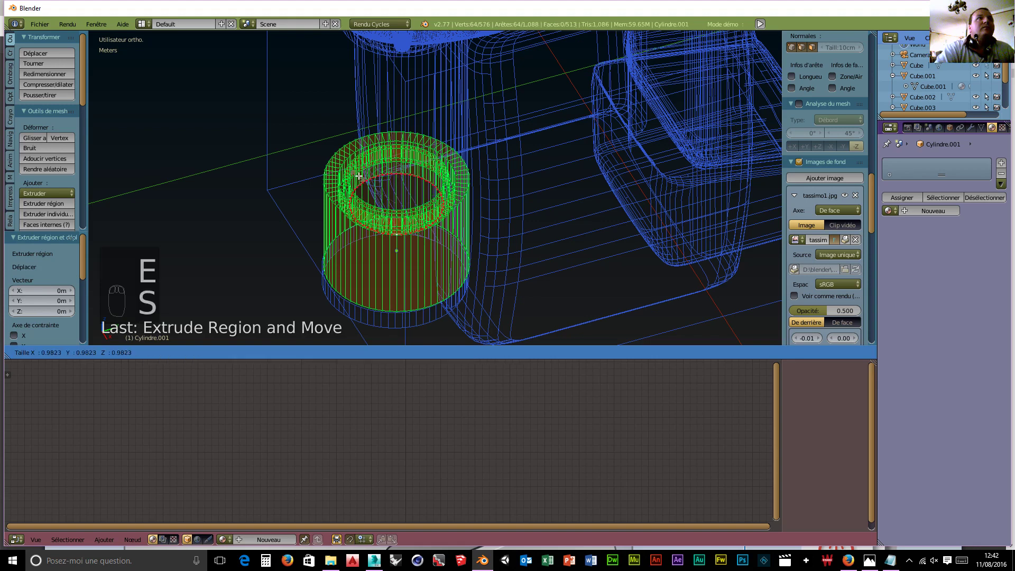
click(362, 180)
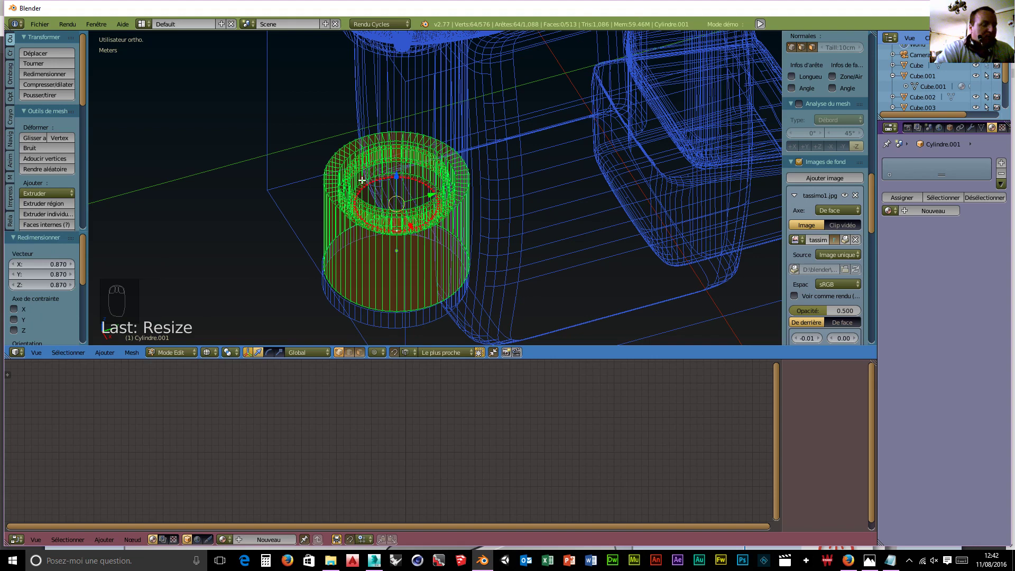
- Extrude the groove's inner loop 2.432 cm up along Z, and extrude it again inward at a scale of 0.483
key(e)
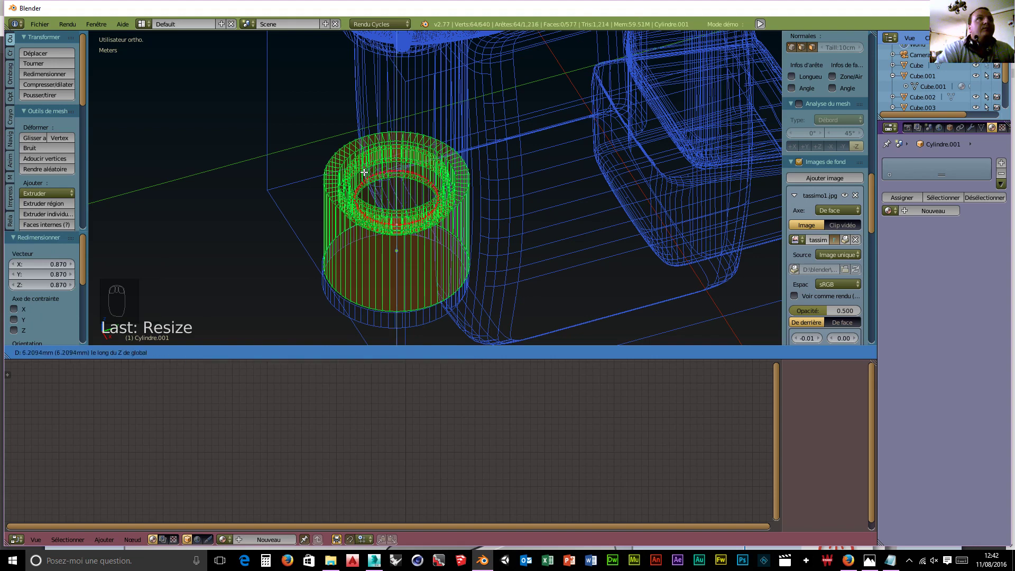
key(z)
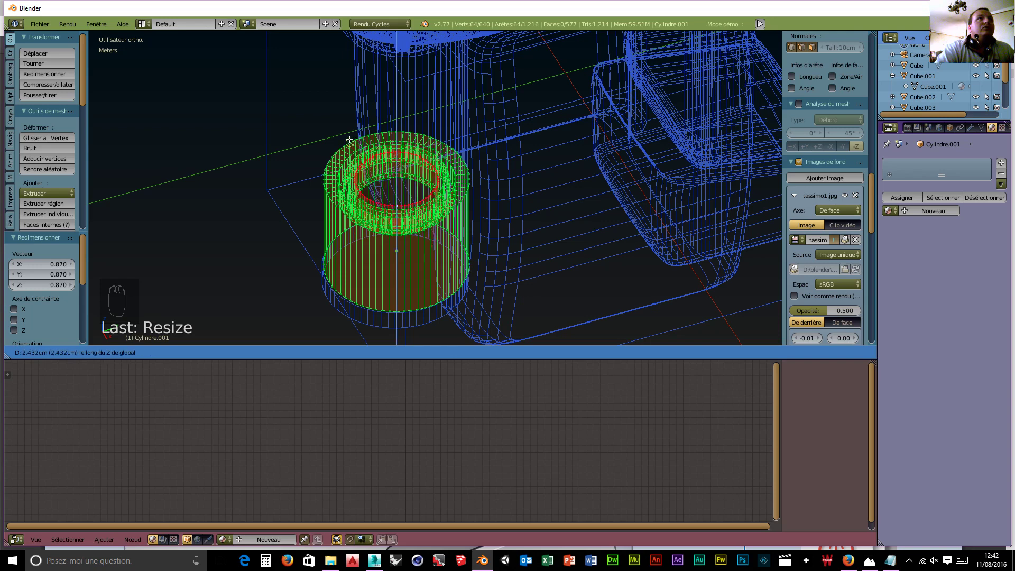
click(350, 140)
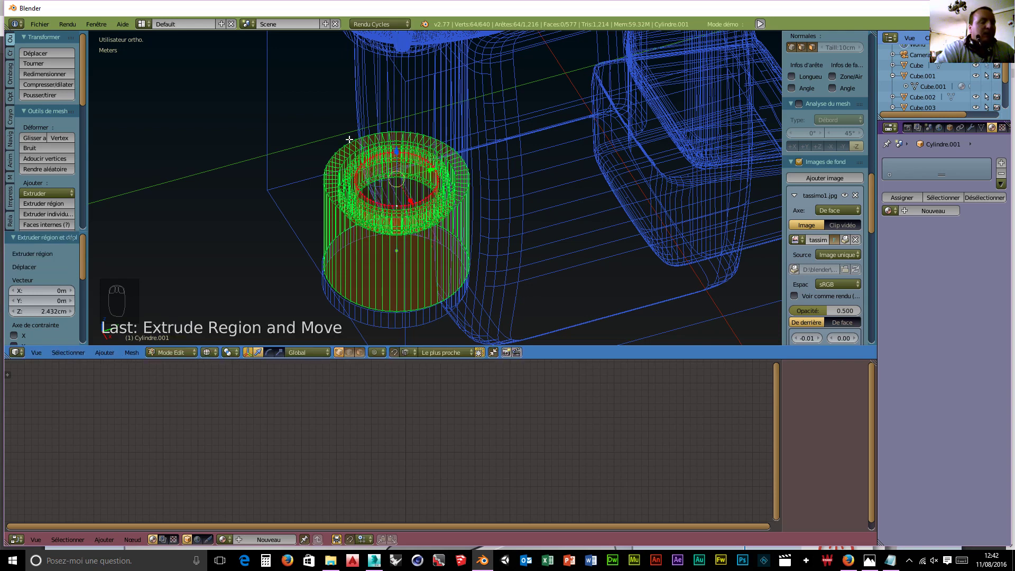
key(e)
key(s)
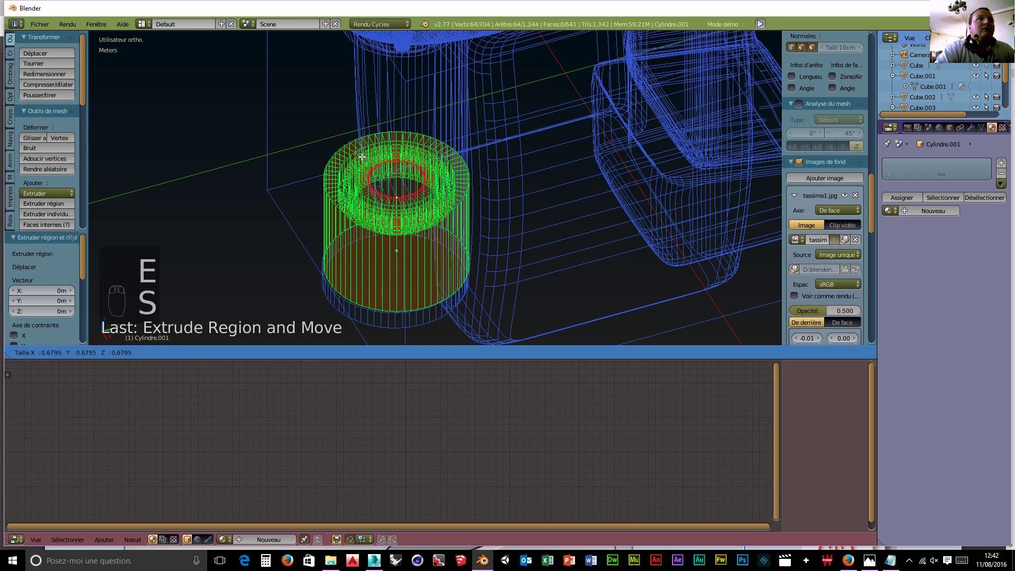
click(367, 175)
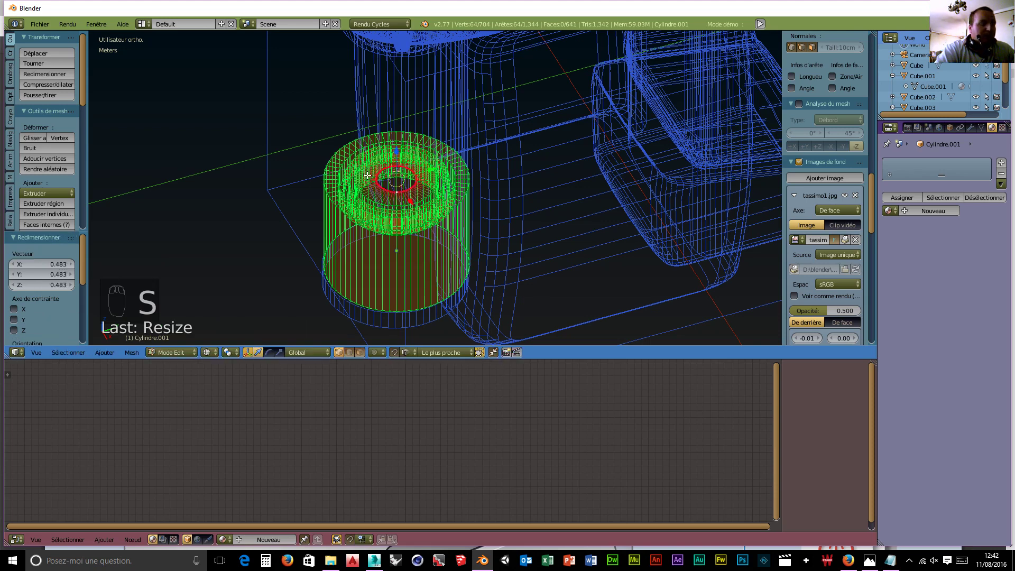
- Extrude the small central loop 3.622 cm down along Z
key(e)
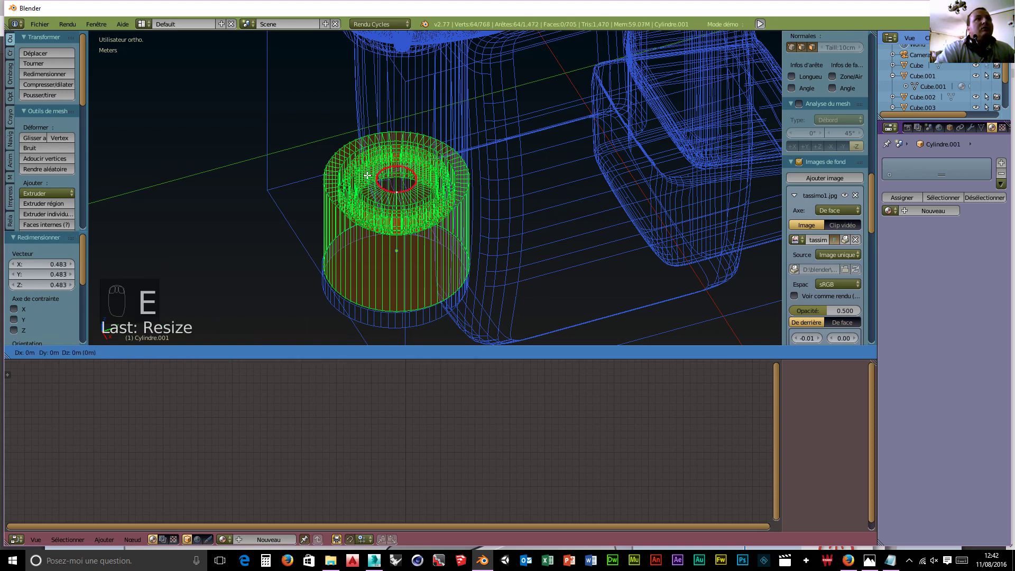
right_click(368, 175)
key(e)
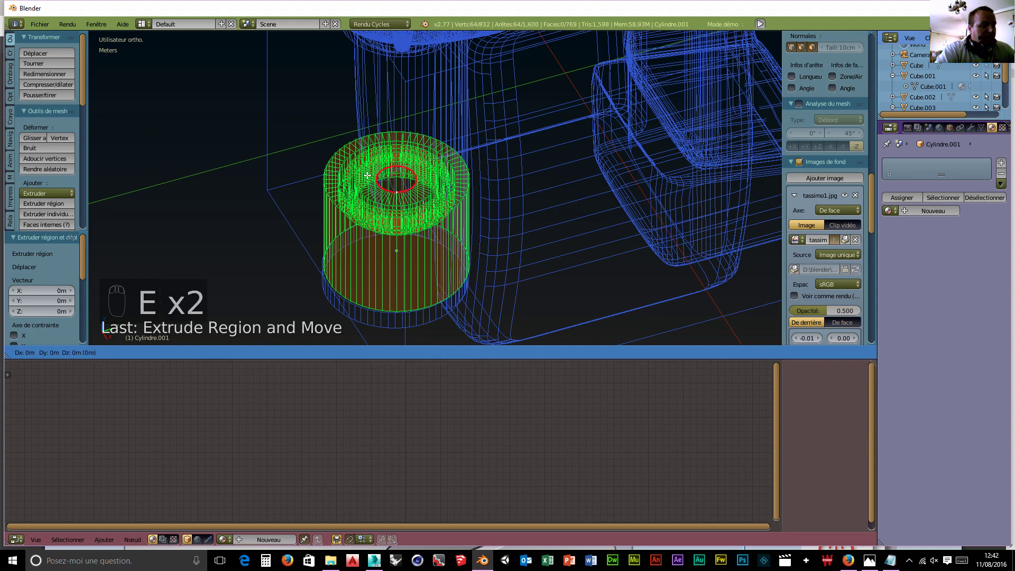
click(366, 212)
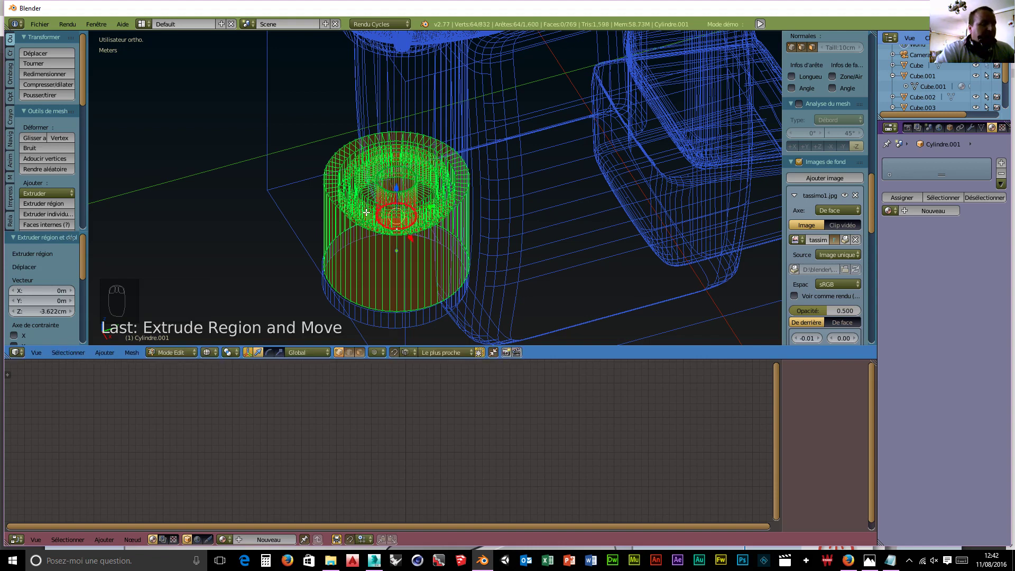
- Extrude the lowered central loop inward at a scale of 0.636, and extrude the result 3.622 cm up along Z
key(e)
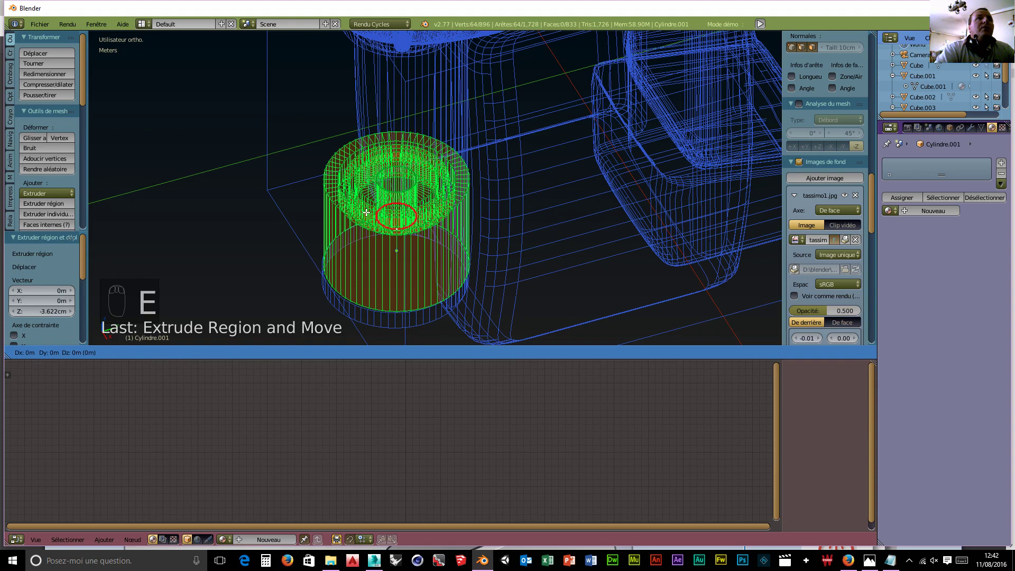
right_click(366, 212)
key(s)
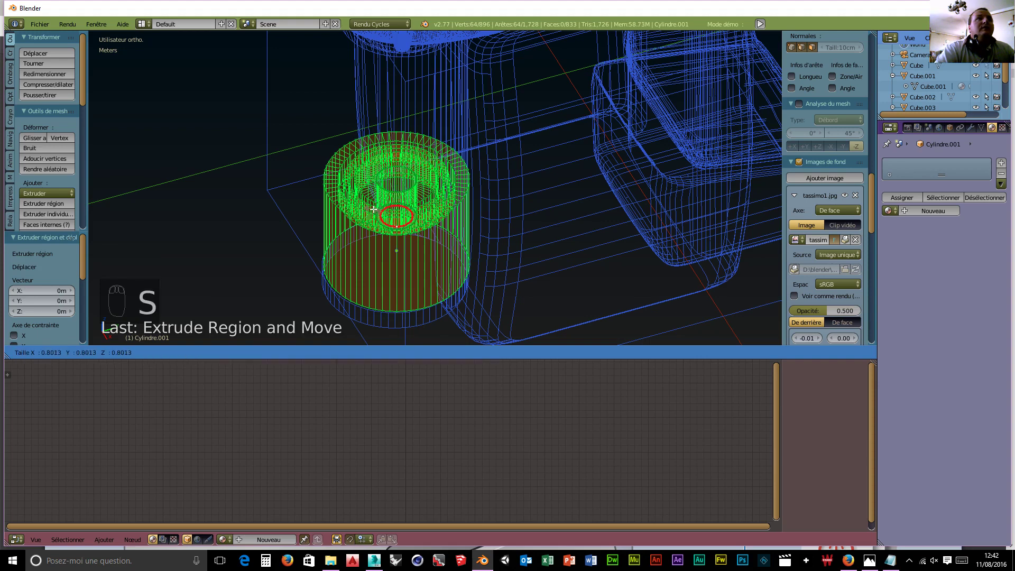
click(380, 206)
key(e)
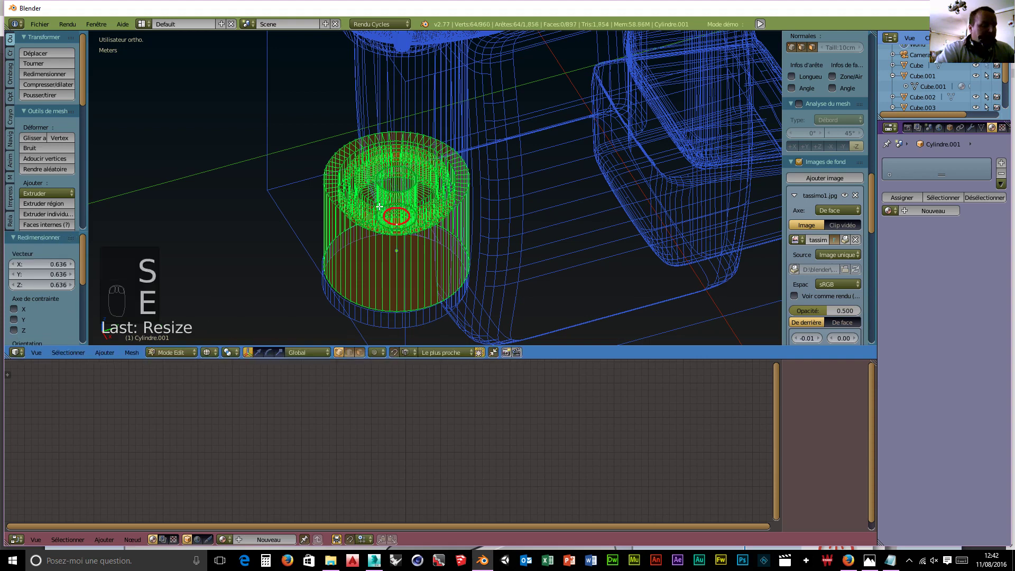
click(344, 144)
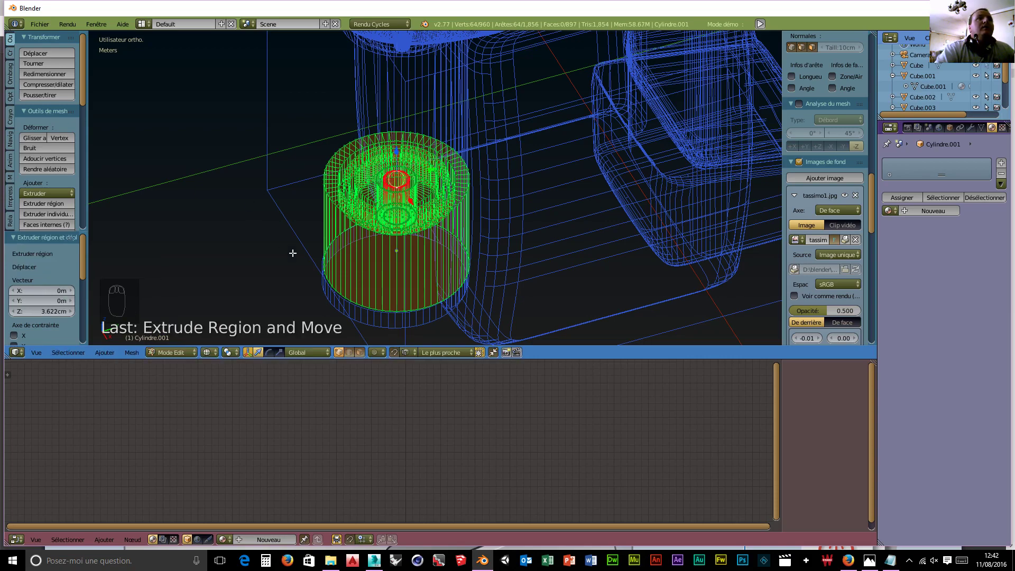
- Examine the cylinder's concentric grooves against the reference photo in the front orthographic view
middle_drag(293, 254, 332, 154)
middle_drag(351, 210, 469, 222)
key(KP_1)
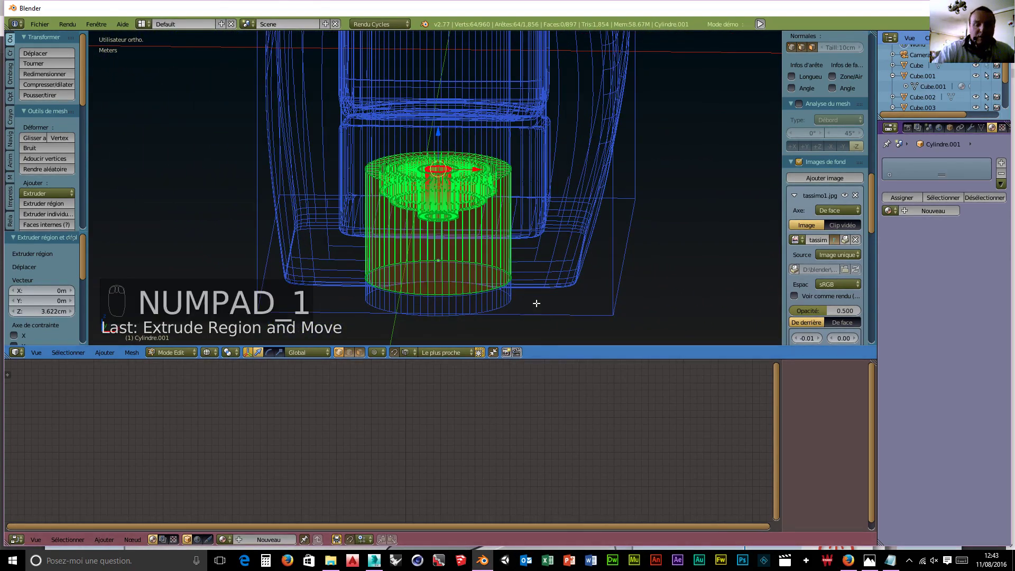
key(KP_1)
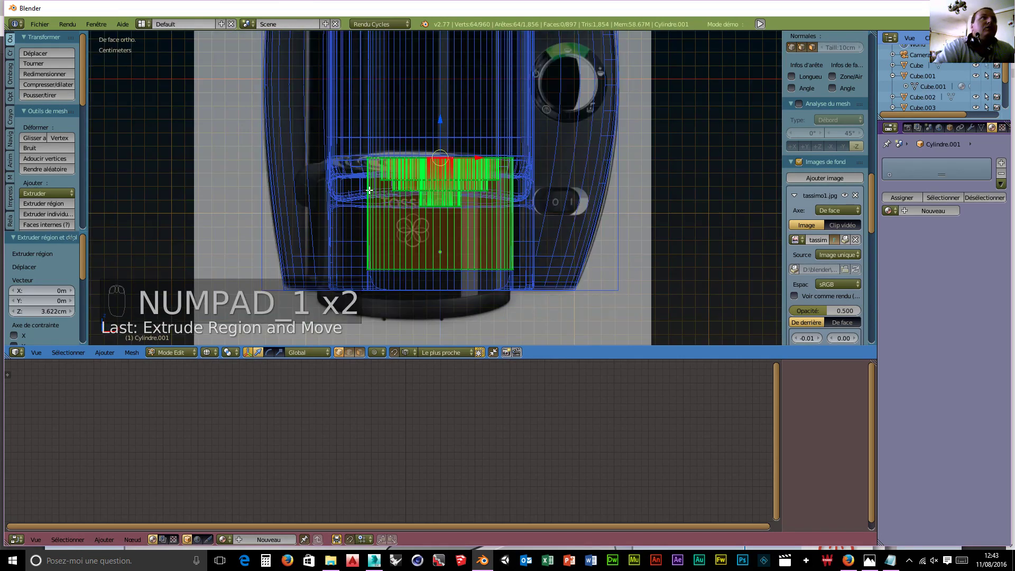
scroll(369, 190, up, 5)
scroll(369, 192, down, 2)
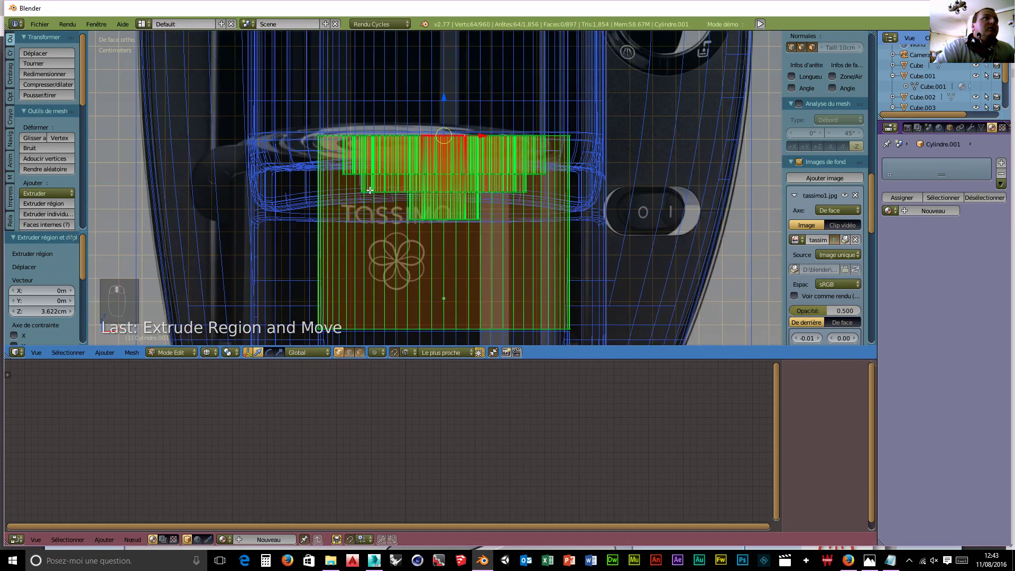
scroll(278, 211, down, 1)
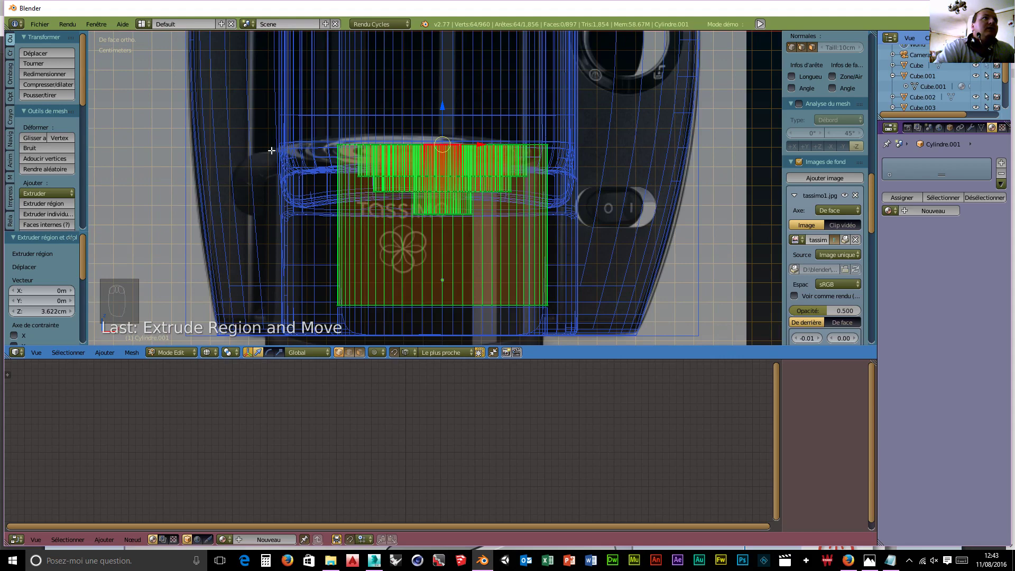
- Add a horizontal loop cut around the cylinder's outer wall and slide it up near the rim, at a factor of about 0.77
middle_drag(400, 237, 388, 215)
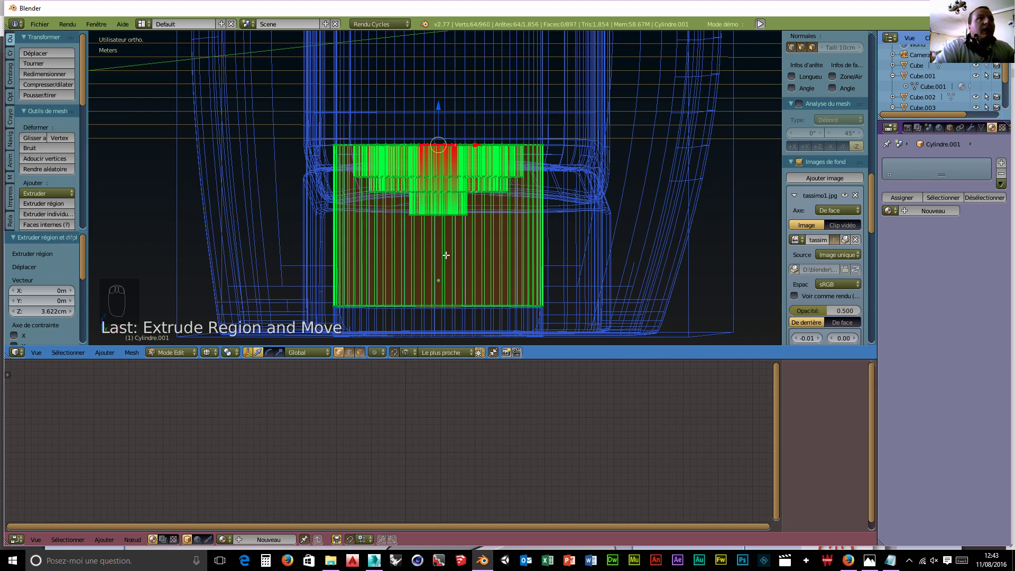
key(ctrl+r)
click(463, 241)
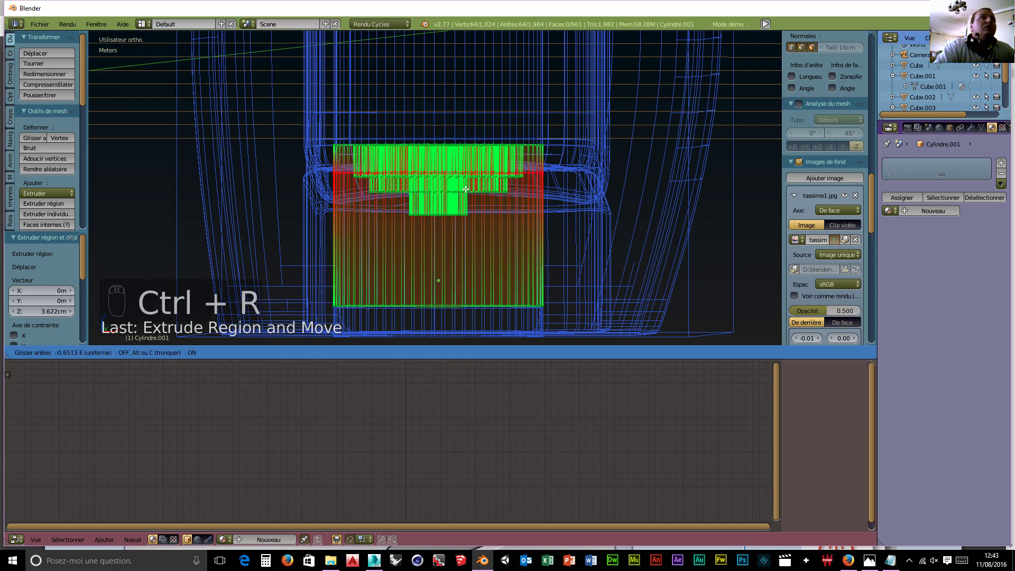
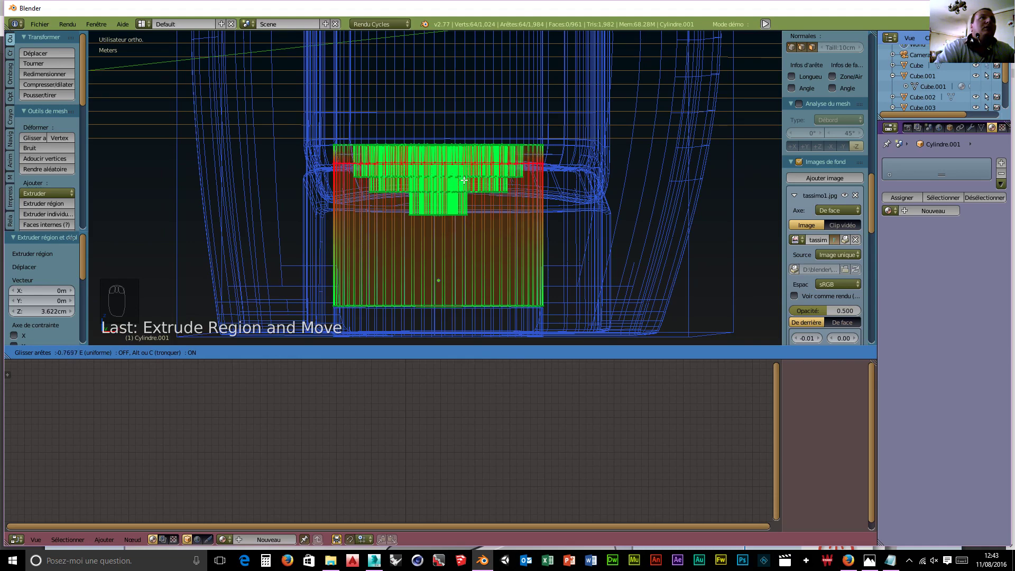
click(464, 180)
- Extrude a single narrow side face just below the cylinder's rim 2.584 cm outward to form a handle tab
middle_drag(376, 227, 263, 409)
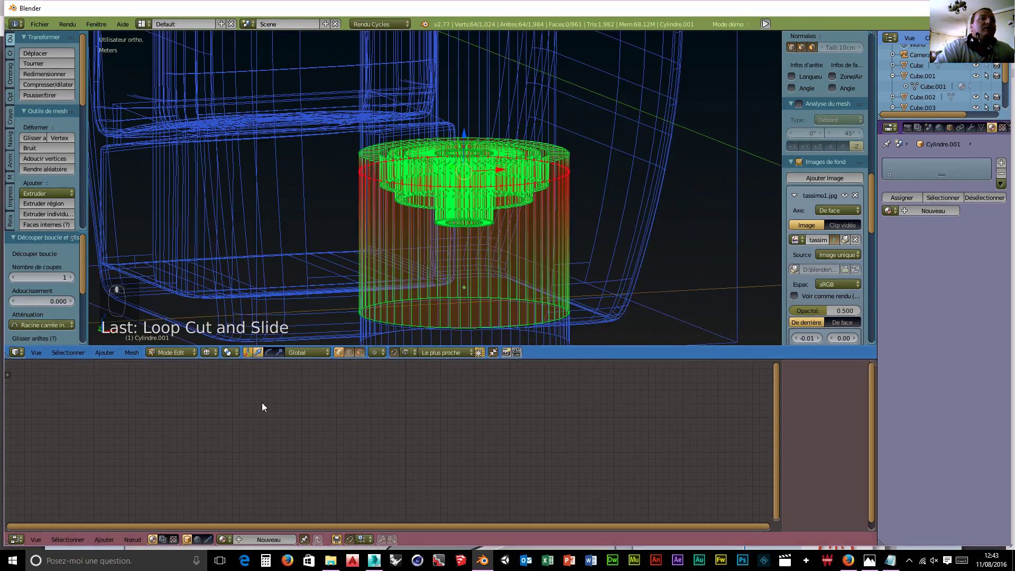
click(360, 353)
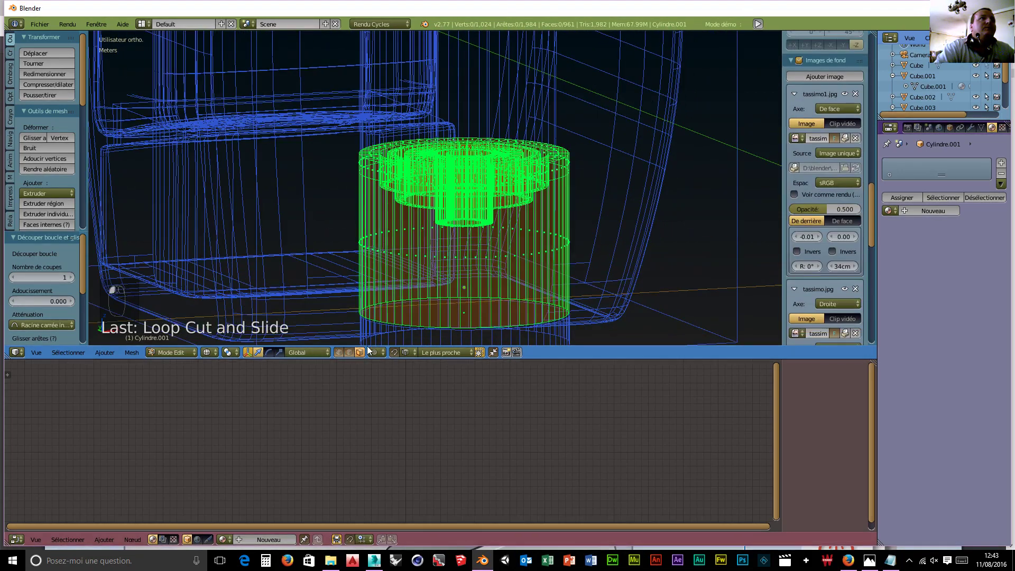
middle_drag(370, 339, 428, 317)
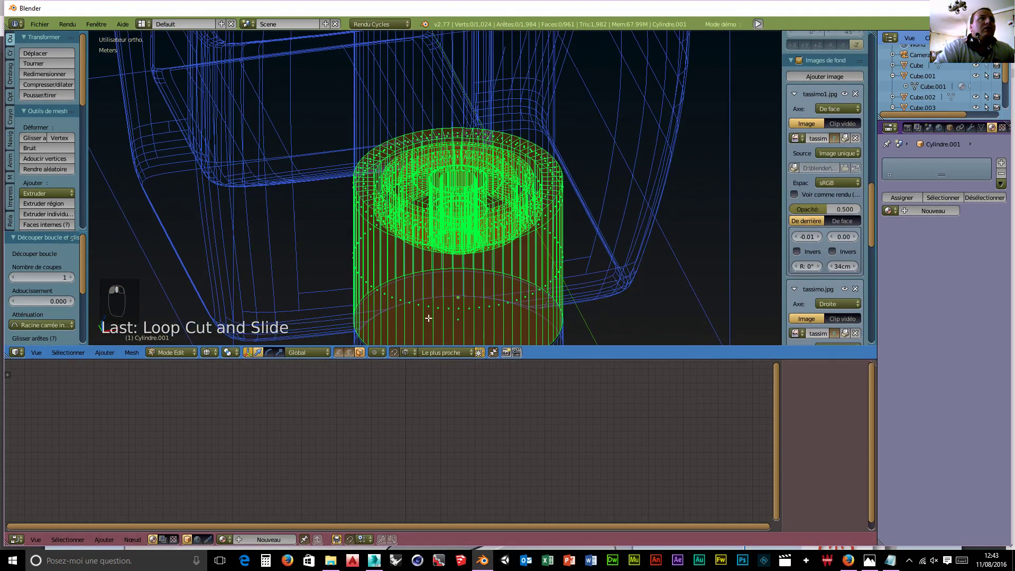
right_click(370, 217)
middle_drag(371, 217, 427, 259)
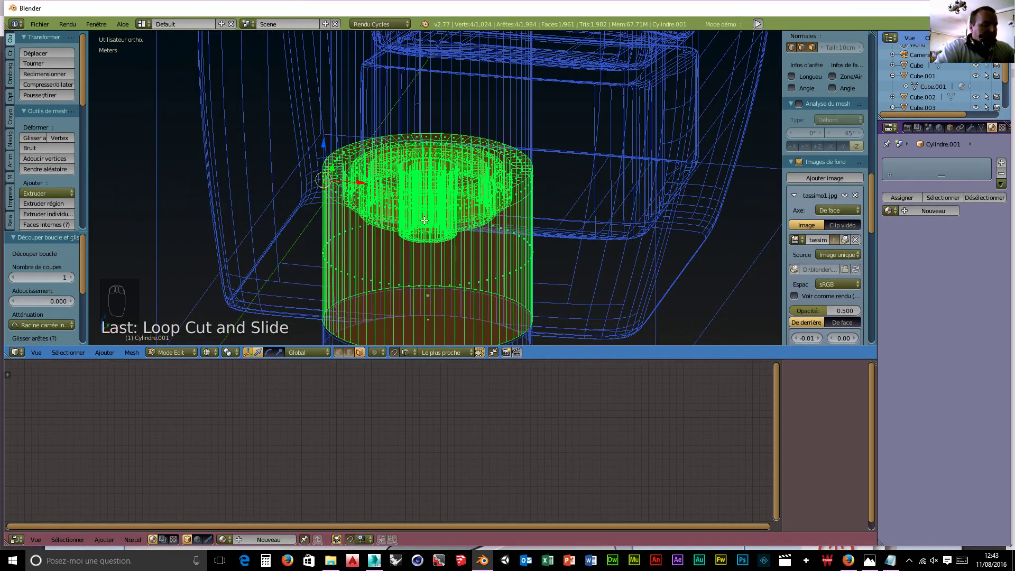
key(e)
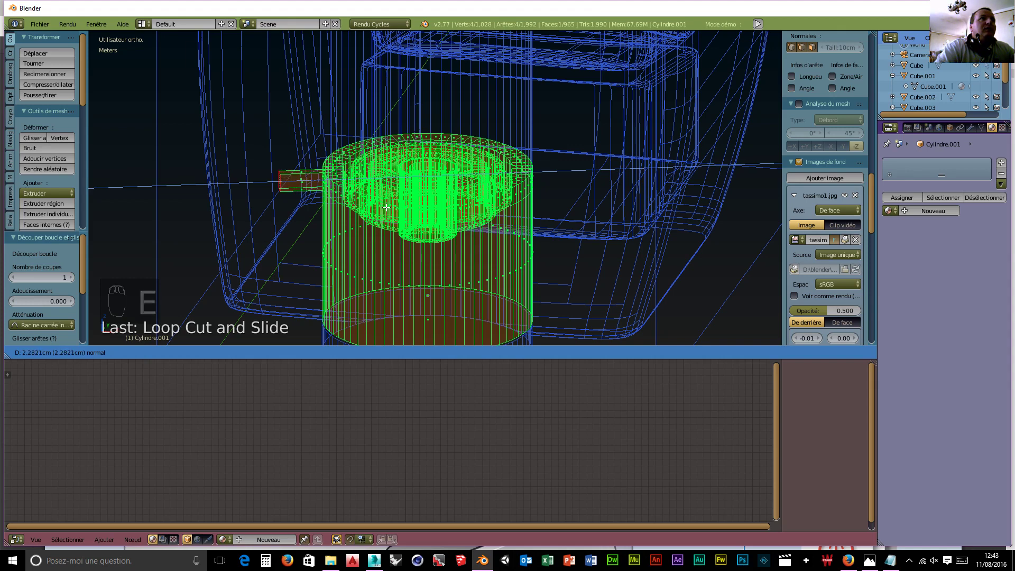
click(385, 208)
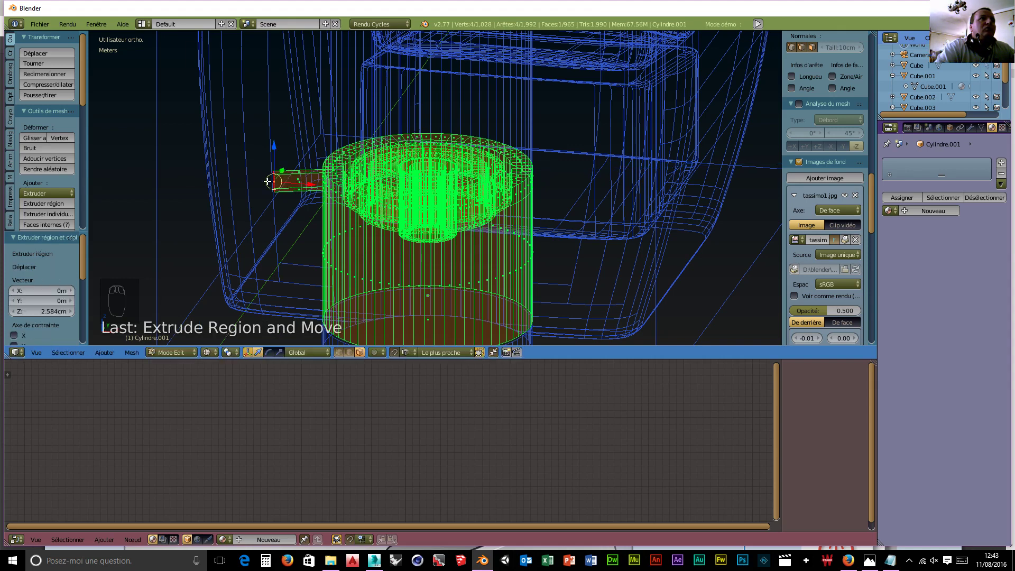
- Add a loop cut across the handle tab and slide it close to the cylinder wall
key(ctrl+r)
click(318, 183)
click(329, 184)
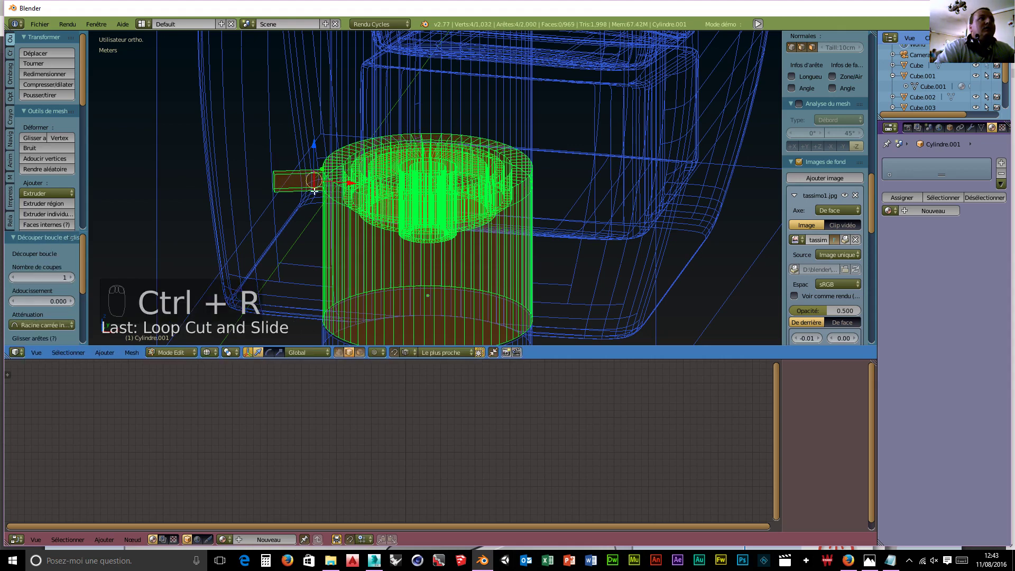
- Extrude the underside face of the tab's outer section 1.01 cm downward
click(360, 352)
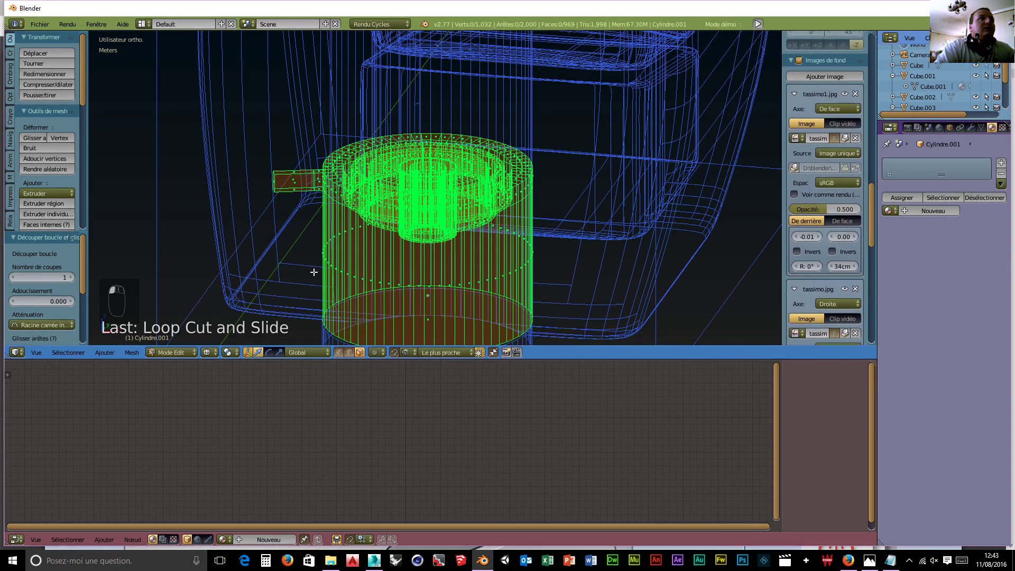
right_click(293, 189)
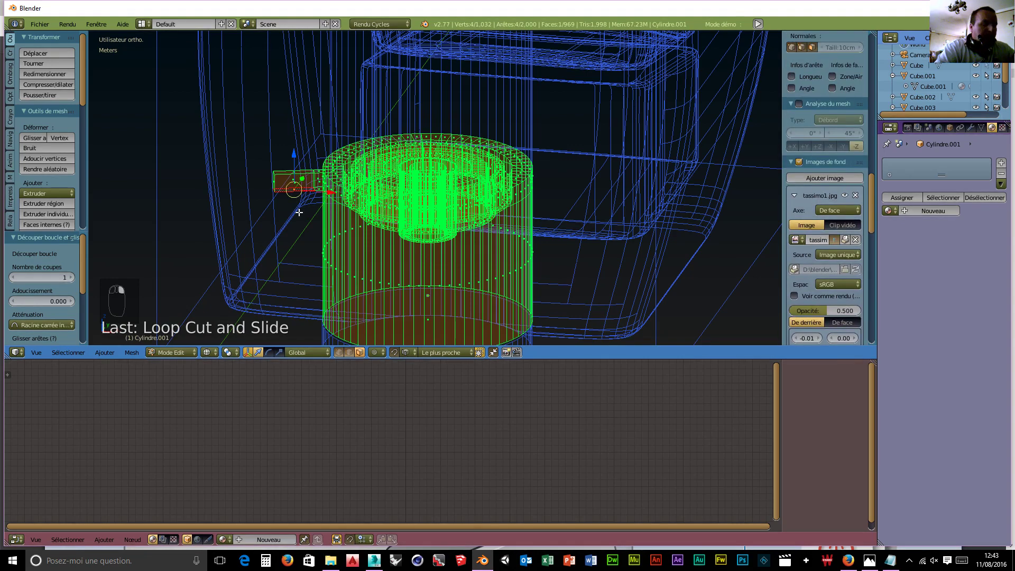
key(e)
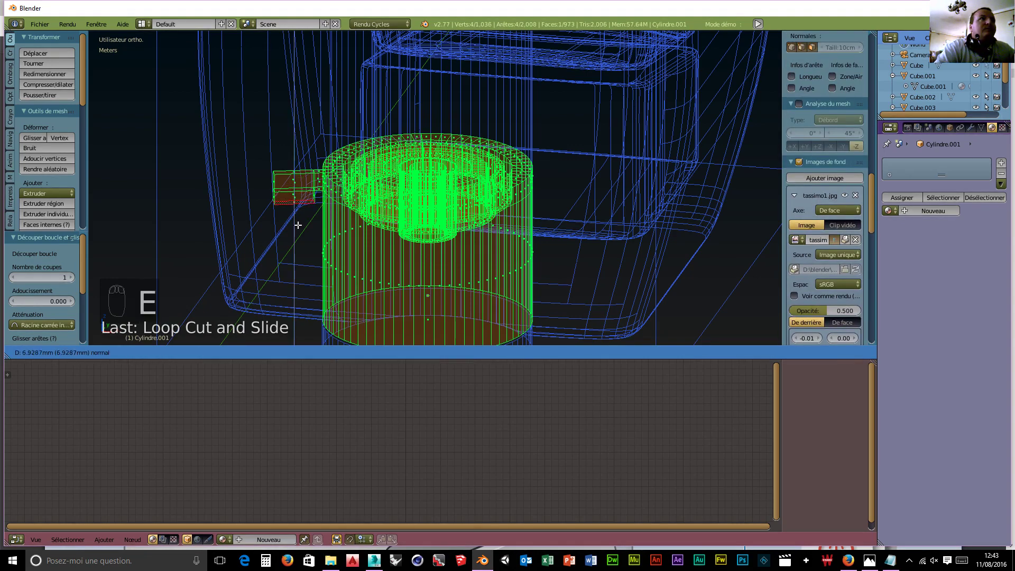
click(297, 230)
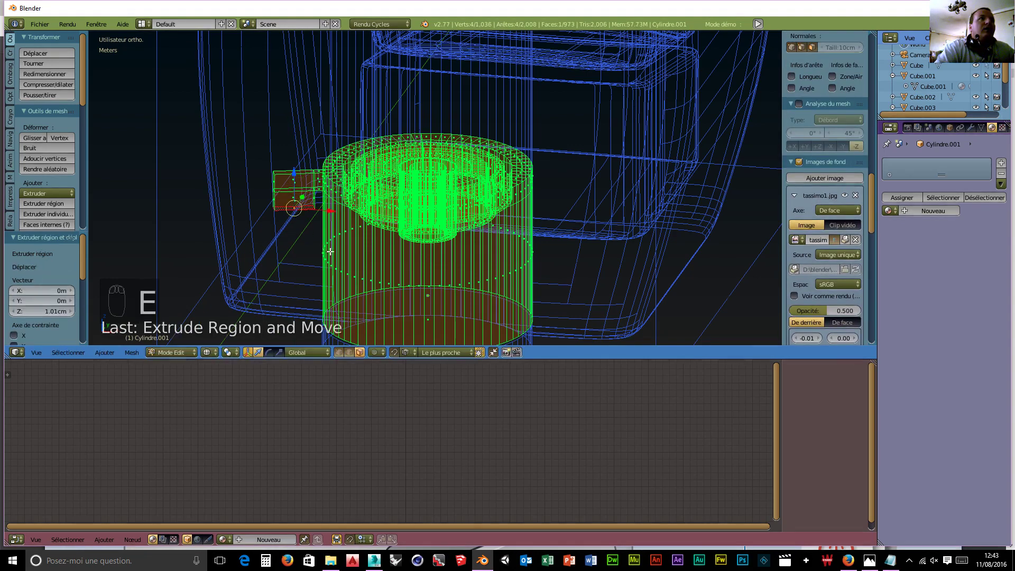
- Select the whole cylinder mesh and add a Subdivision Surface modifier with view and render subdivisions set to 3
mouse_move(297, 230)
middle_down()
mouse_move(257, 219)
mouse_move(279, 242)
mouse_move(311, 241)
middle_up()
key(a)
key(a)
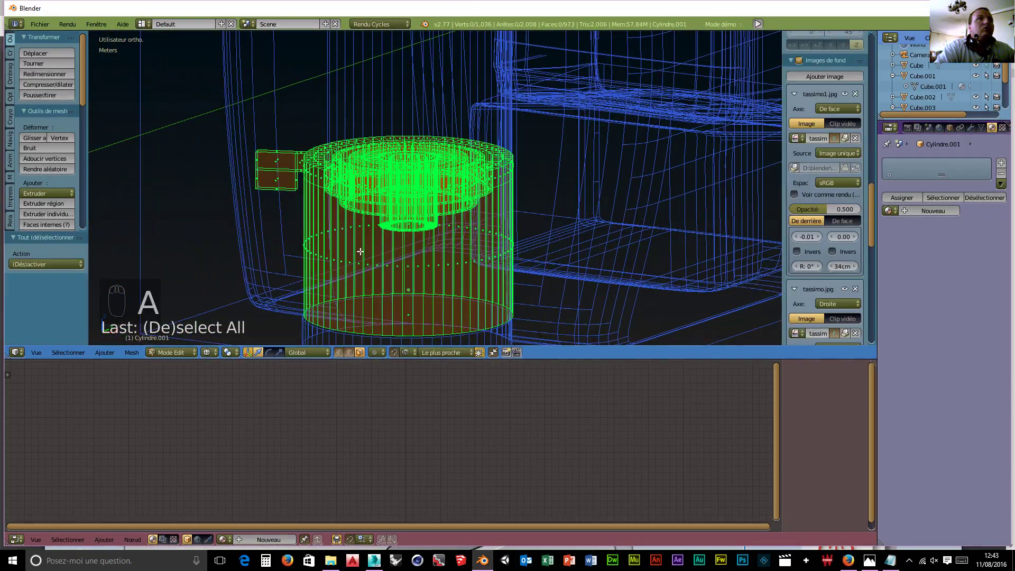
click(971, 128)
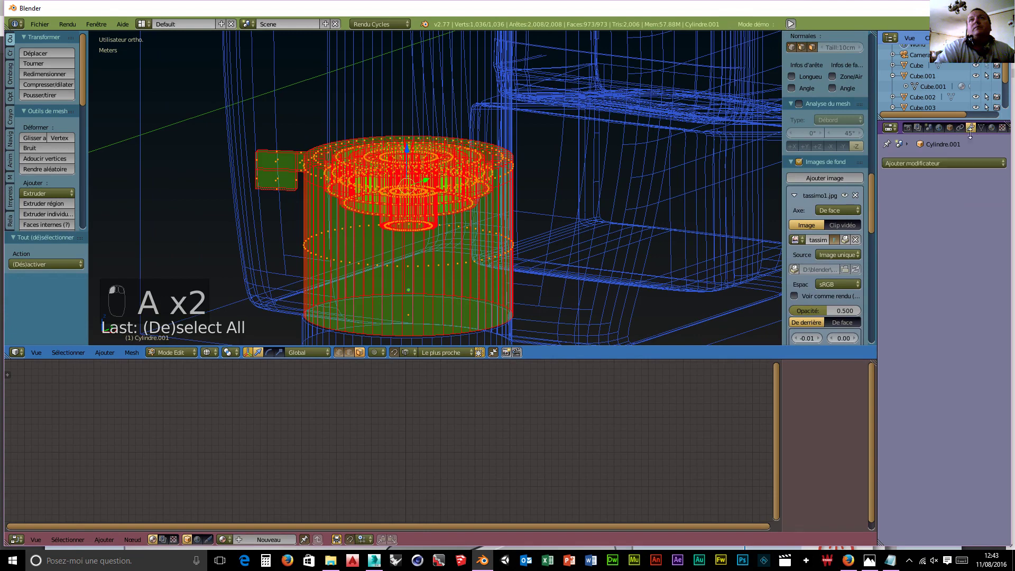
click(918, 162)
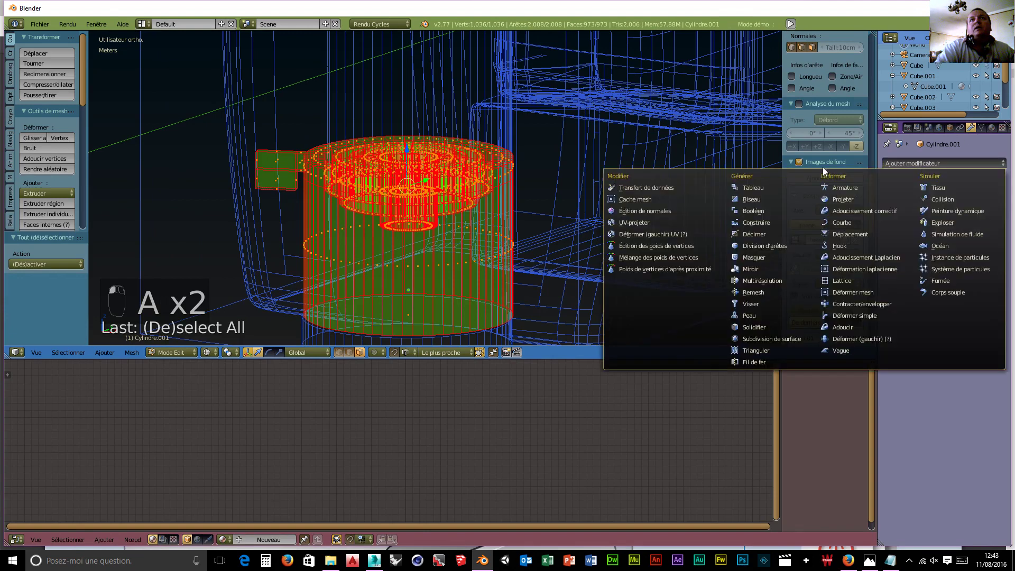
click(777, 339)
click(940, 237)
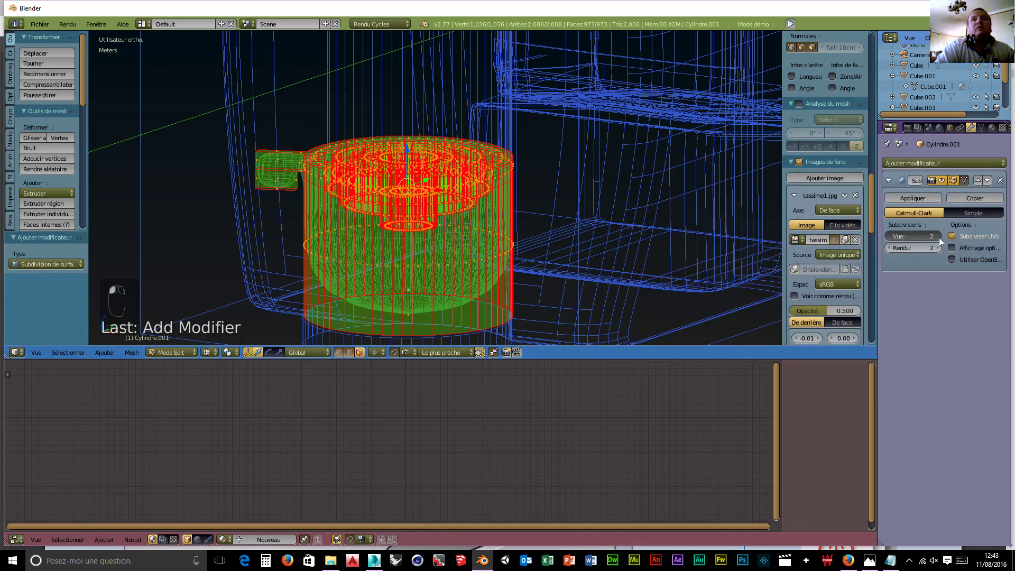
click(940, 236)
click(939, 248)
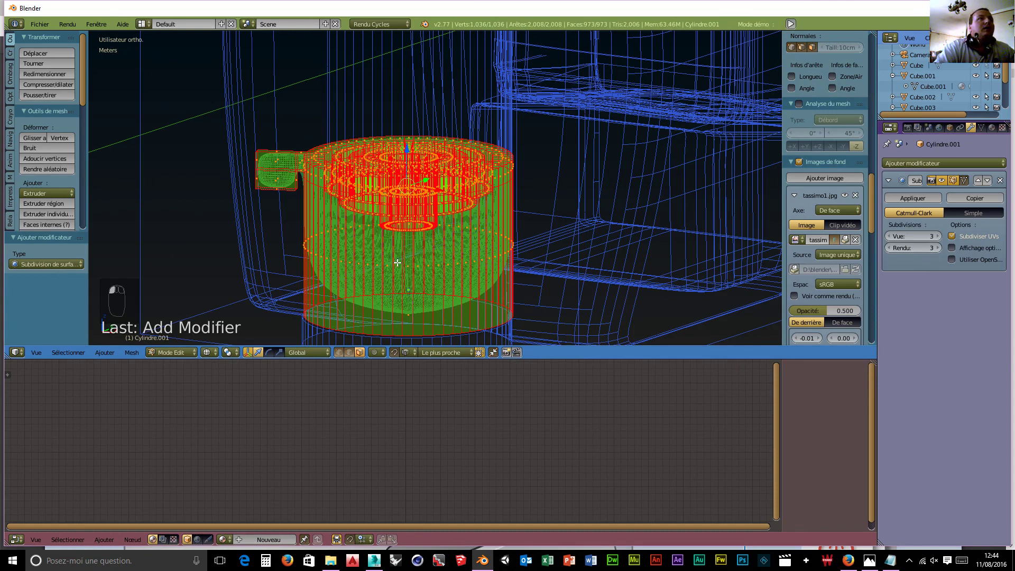
- Add a loop cut around the cylinder's outer wall and slide it down to the base edge to sharpen it
key(ctrl+r)
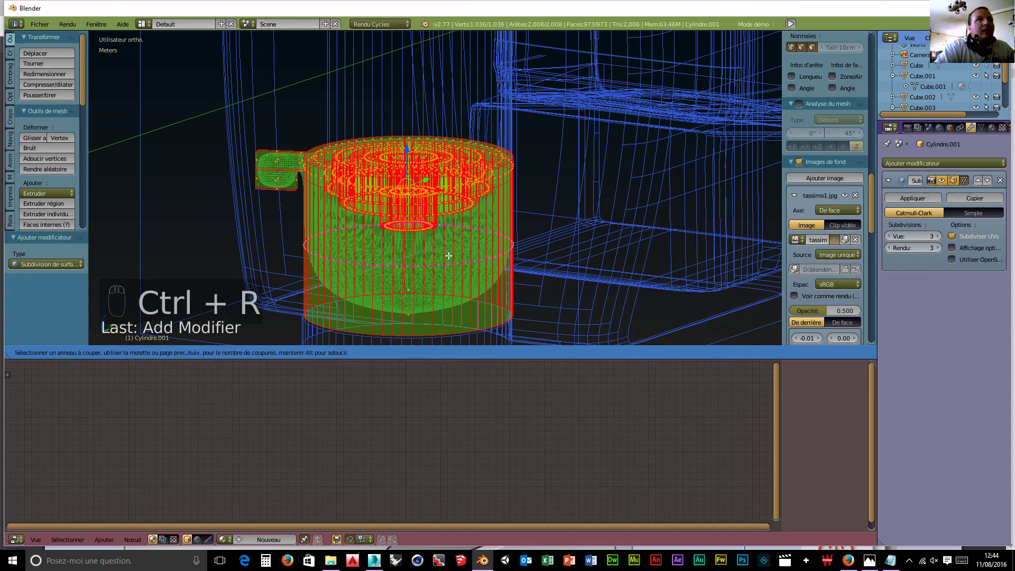
click(449, 255)
click(447, 334)
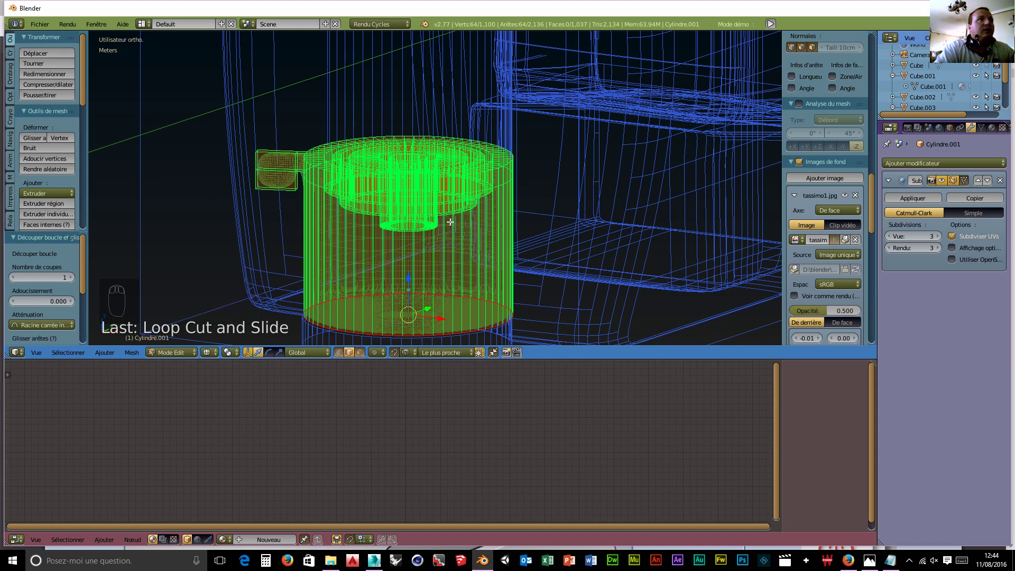
- Add two loop cuts around the upper outer wall, sliding one up below the handle tab and the other through the tab to the rim
key(ctrl+r)
click(490, 229)
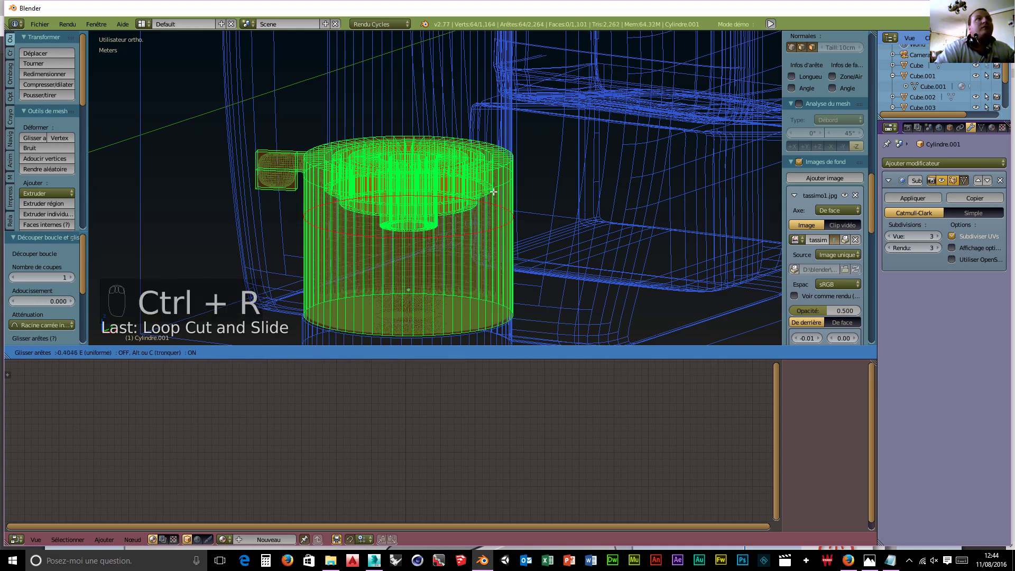
click(490, 149)
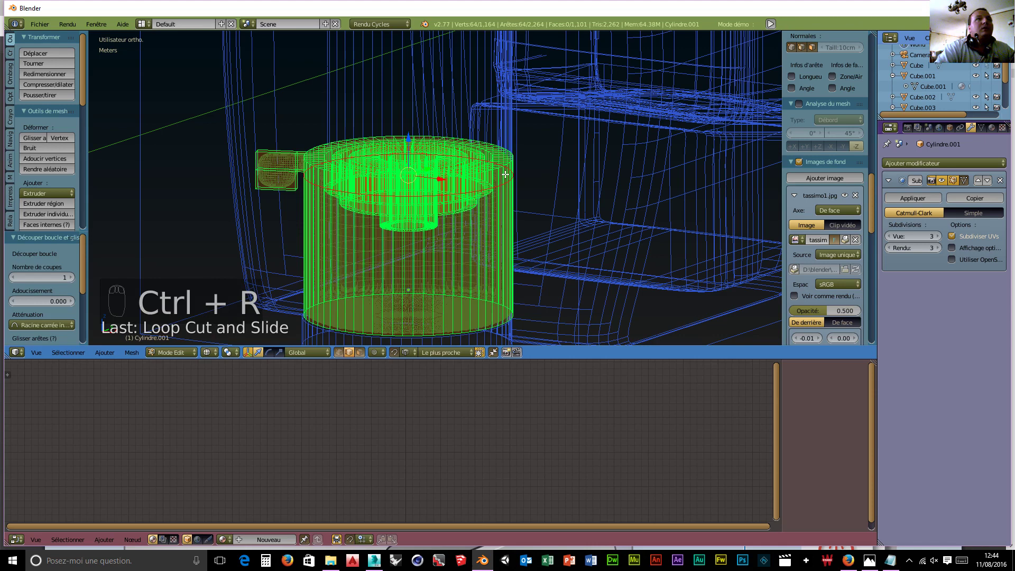
key(ctrl+r)
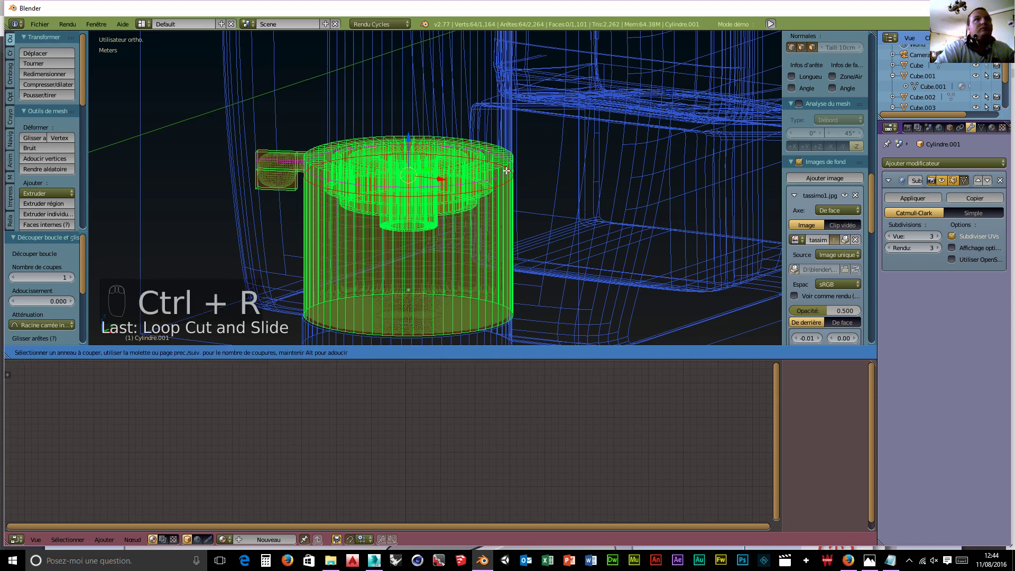
click(506, 171)
click(504, 154)
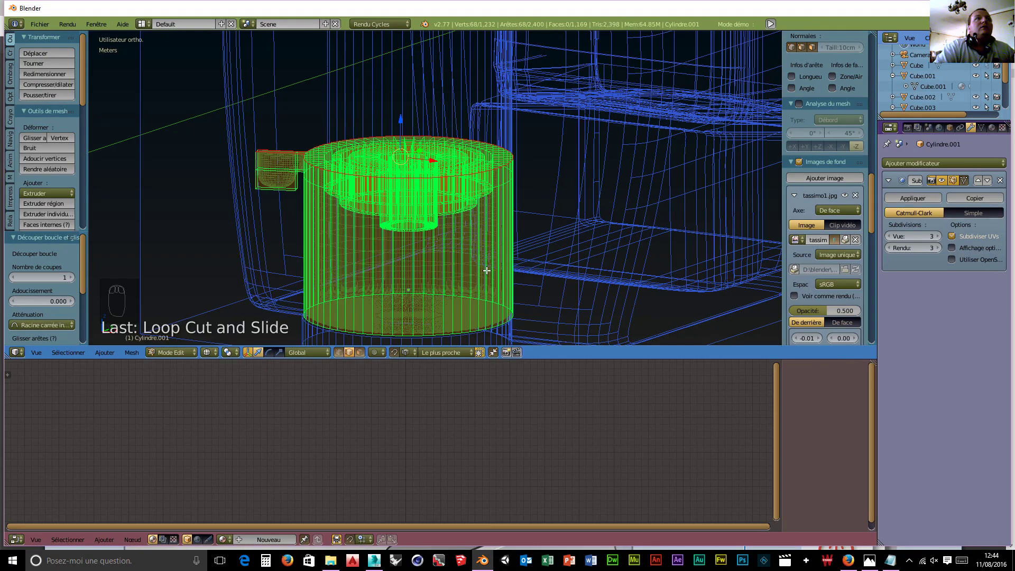
- Display the model in solid shading, return to object mode and hide the Cube object covering the cylinder
mouse_move(370, 267)
middle_down()
mouse_move(336, 337)
mouse_move(296, 342)
middle_up()
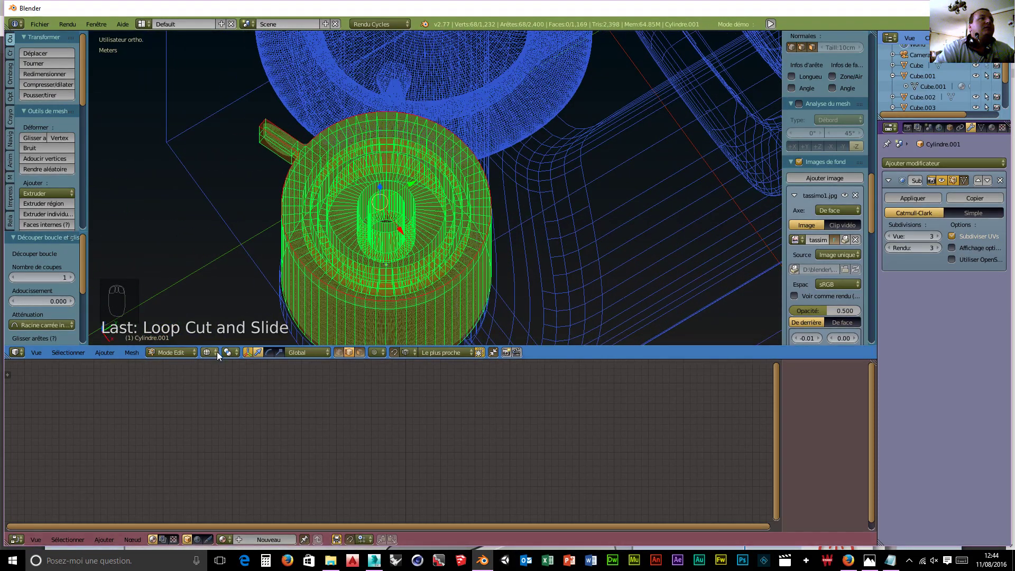
click(216, 352)
click(223, 317)
click(179, 353)
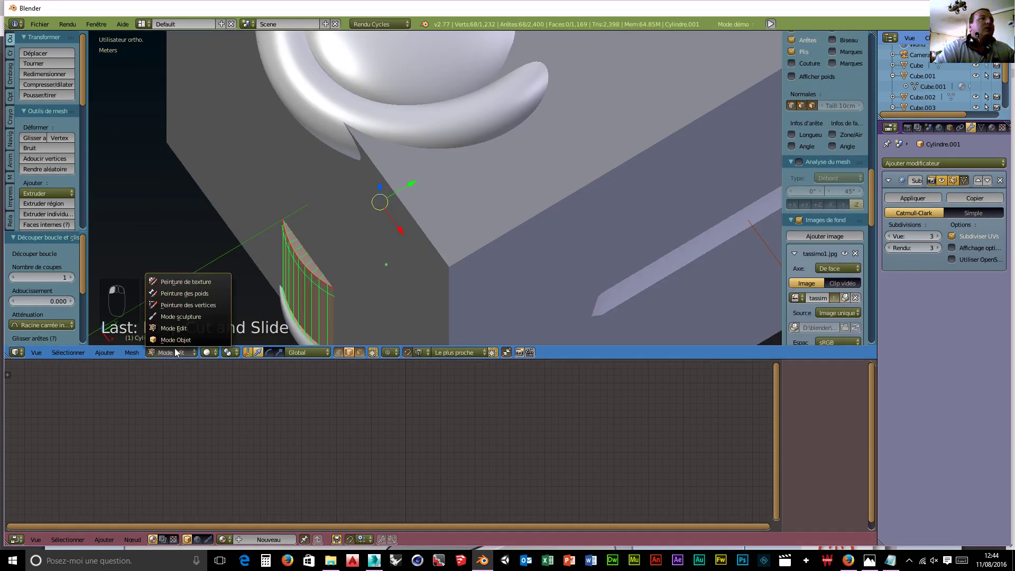
click(176, 340)
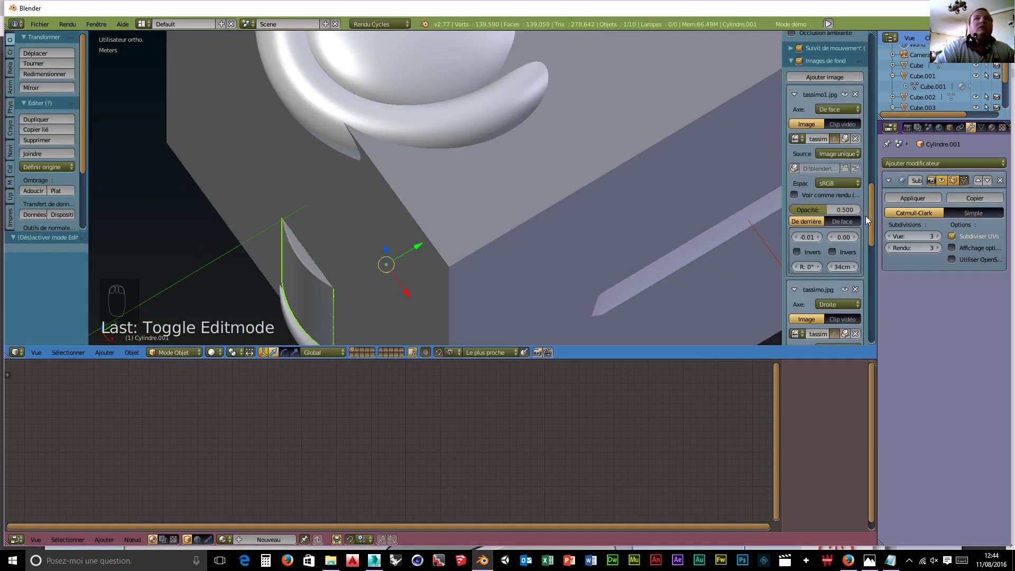
scroll(980, 64, up, 2)
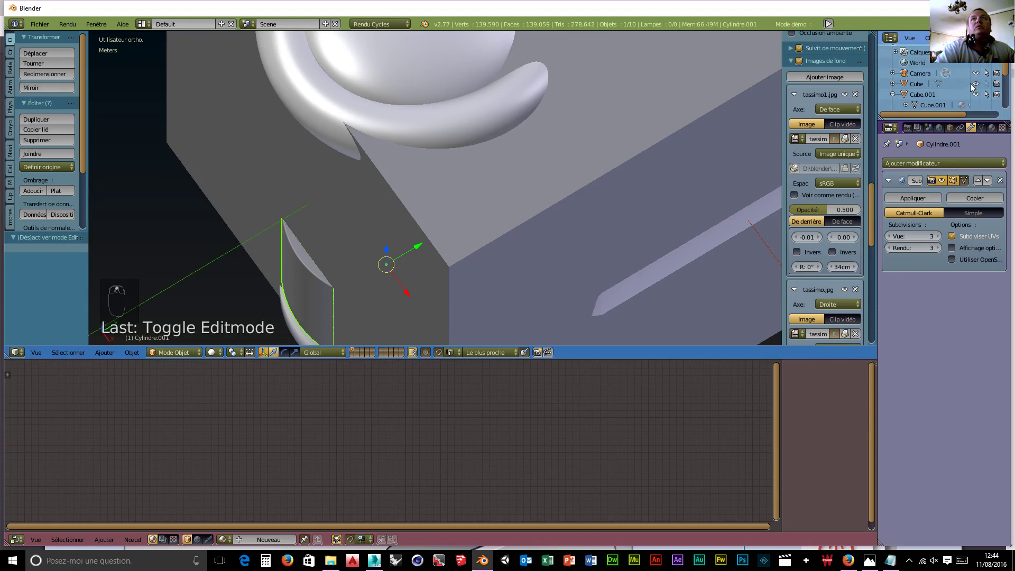
click(976, 84)
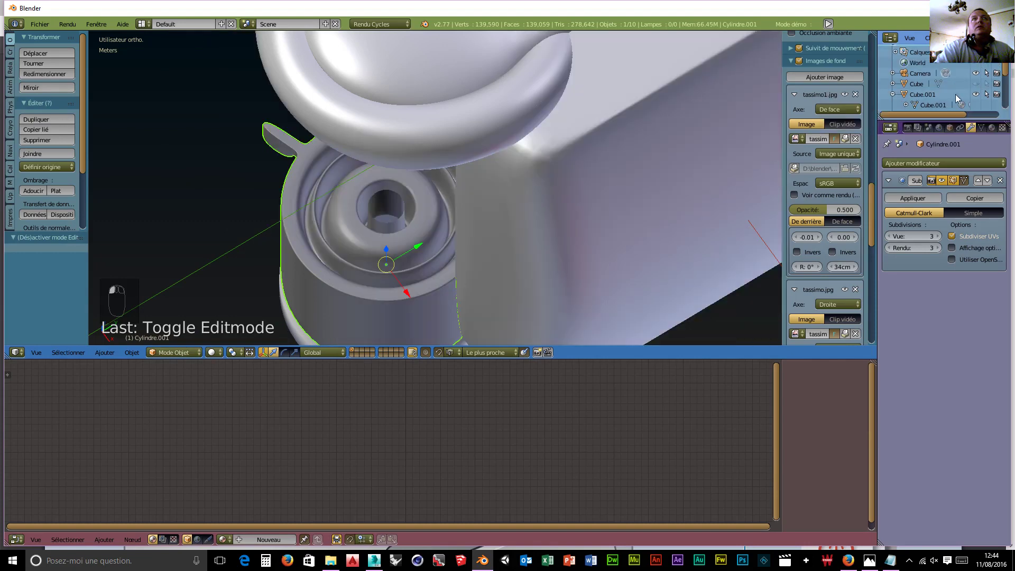
- Enter edit mode on the grooved cylinder and add a loop cut around the groove wall on its top
scroll(554, 206, up, 2)
scroll(554, 207, down, 3)
middle_drag(593, 195, 626, 230)
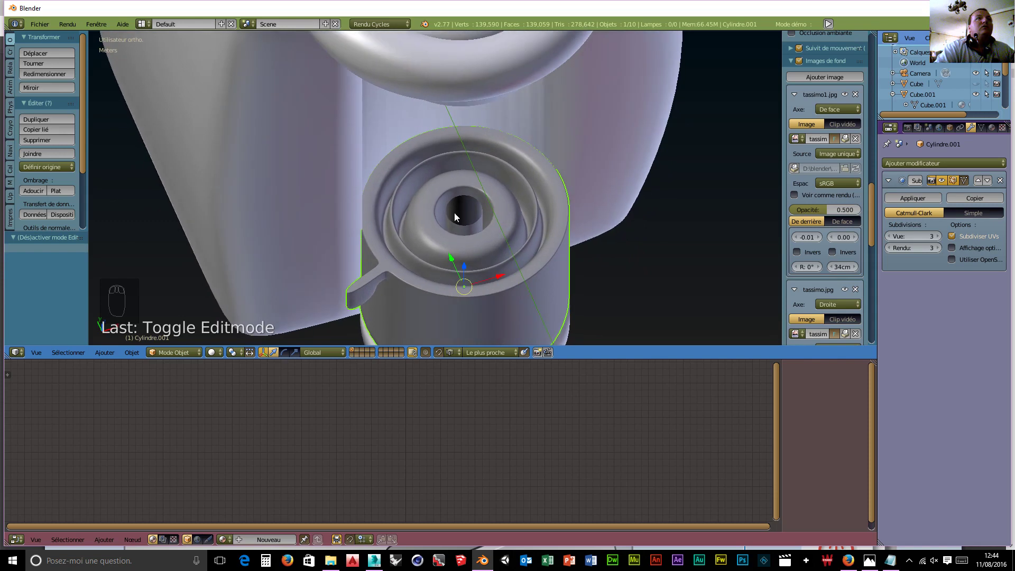
middle_drag(456, 208, 429, 222)
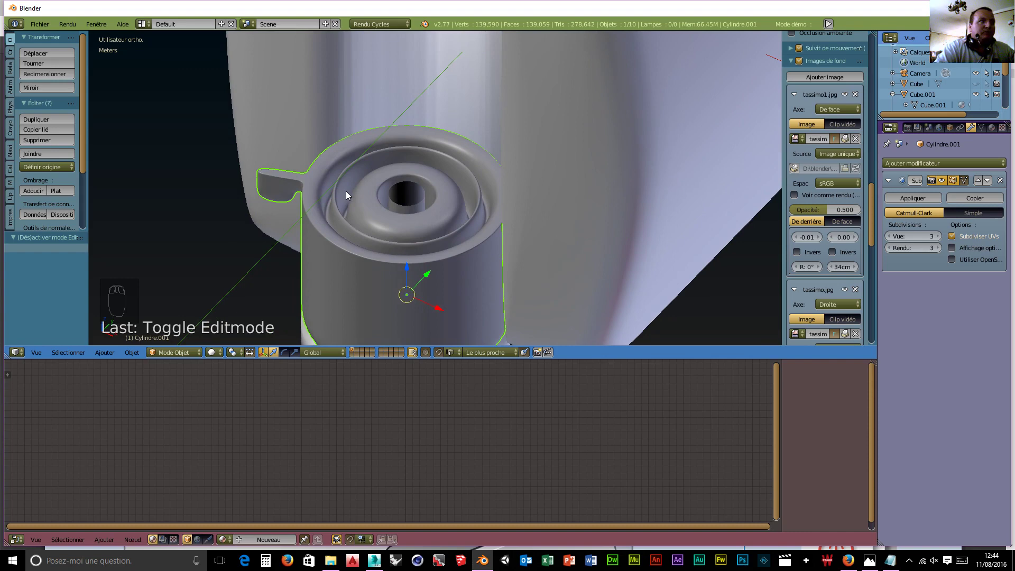
click(184, 353)
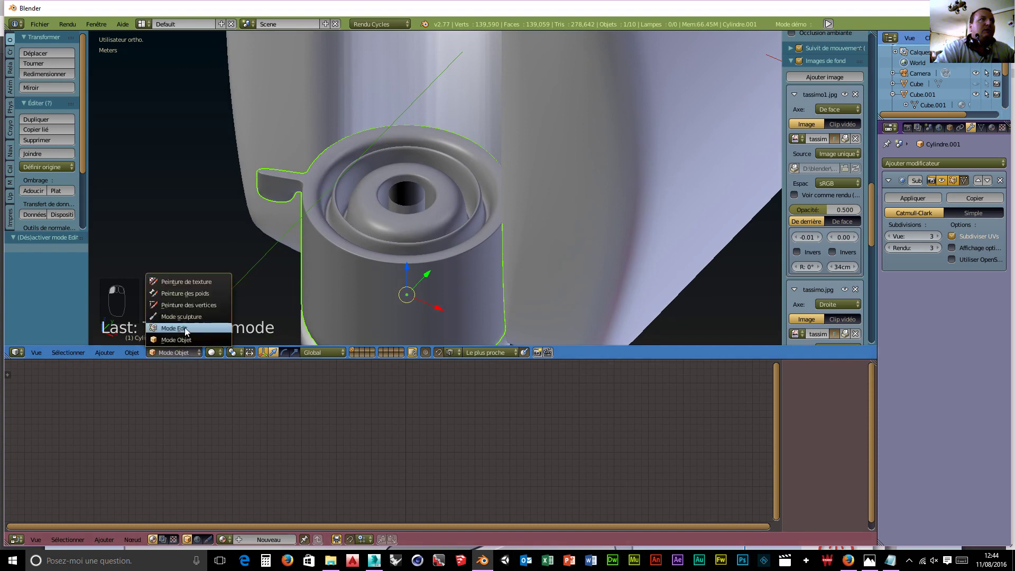
click(196, 328)
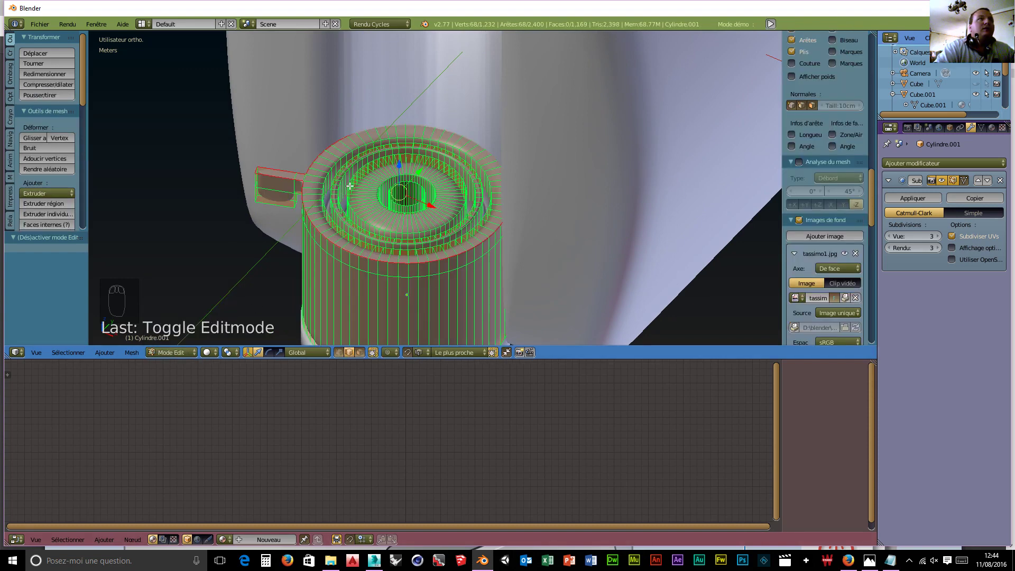
key(ctrl+r)
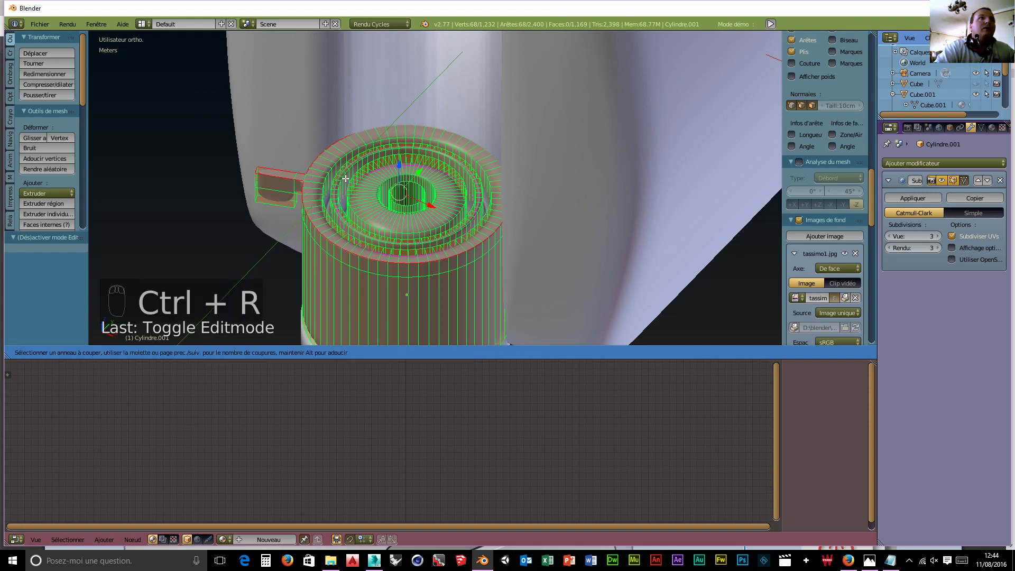
click(346, 179)
click(341, 184)
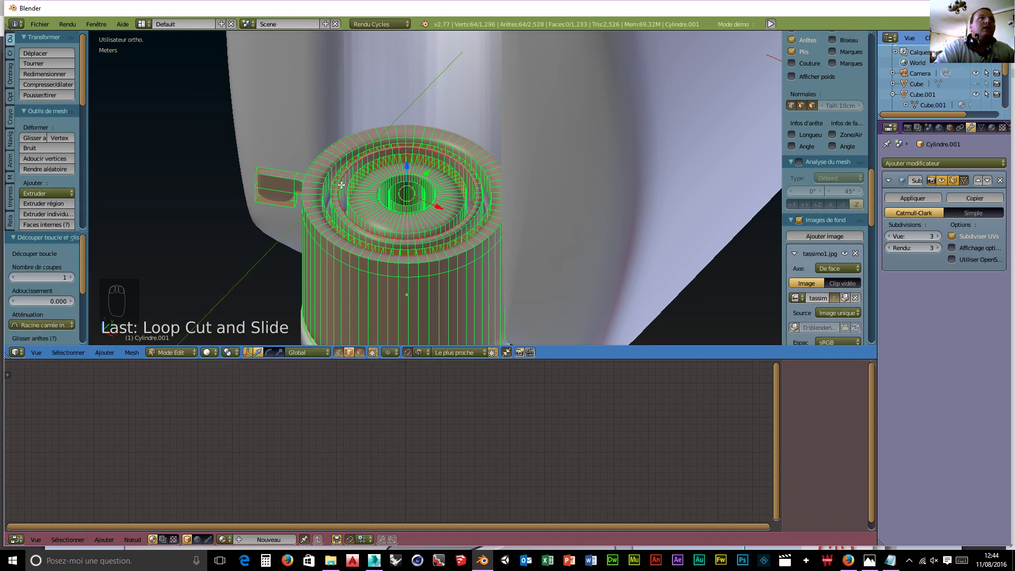
- Add two more supporting loop cuts around the grooves between the outer rim and the central disc
key(ctrl+e)
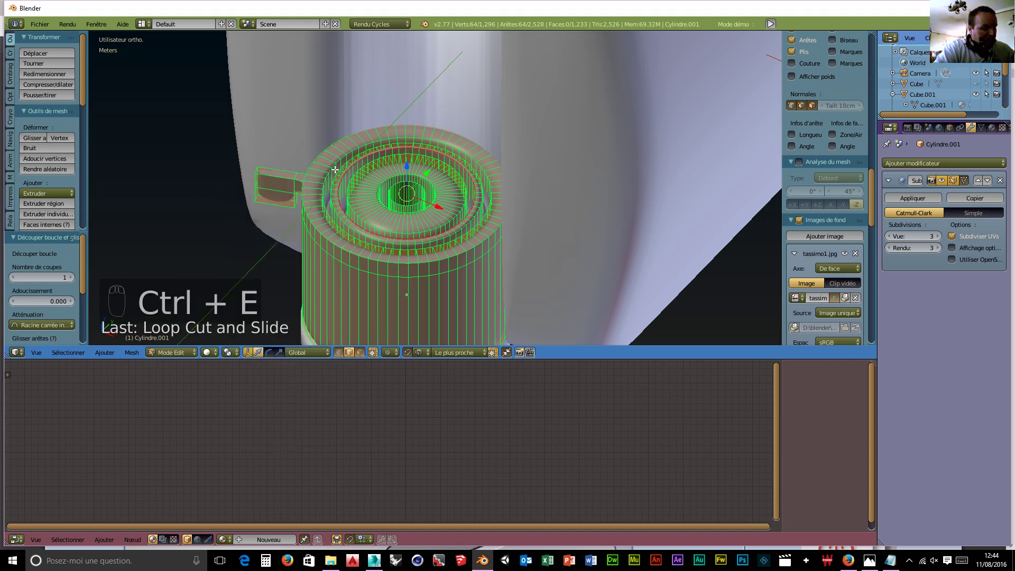
key(ctrl+r)
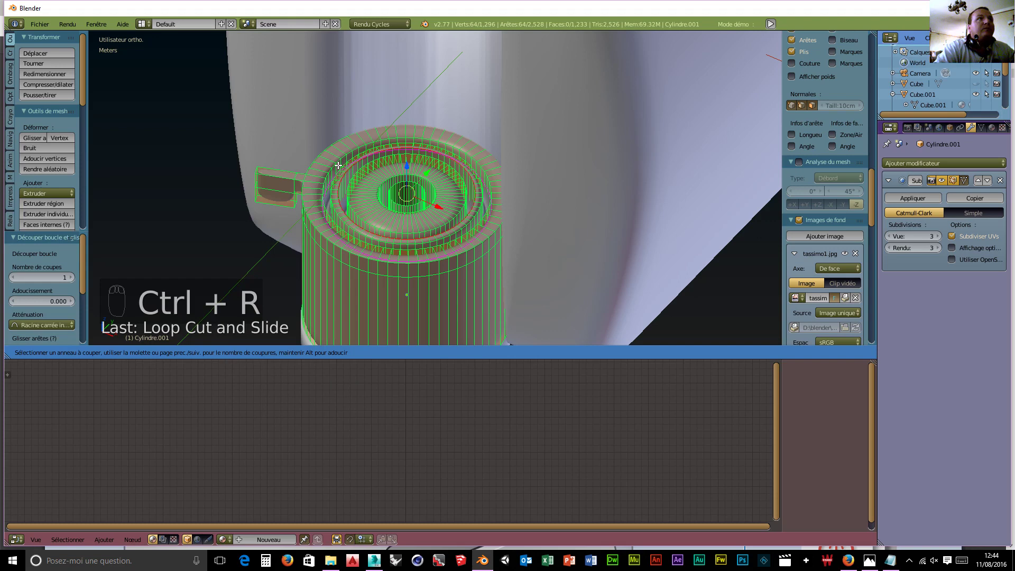
click(339, 165)
click(355, 185)
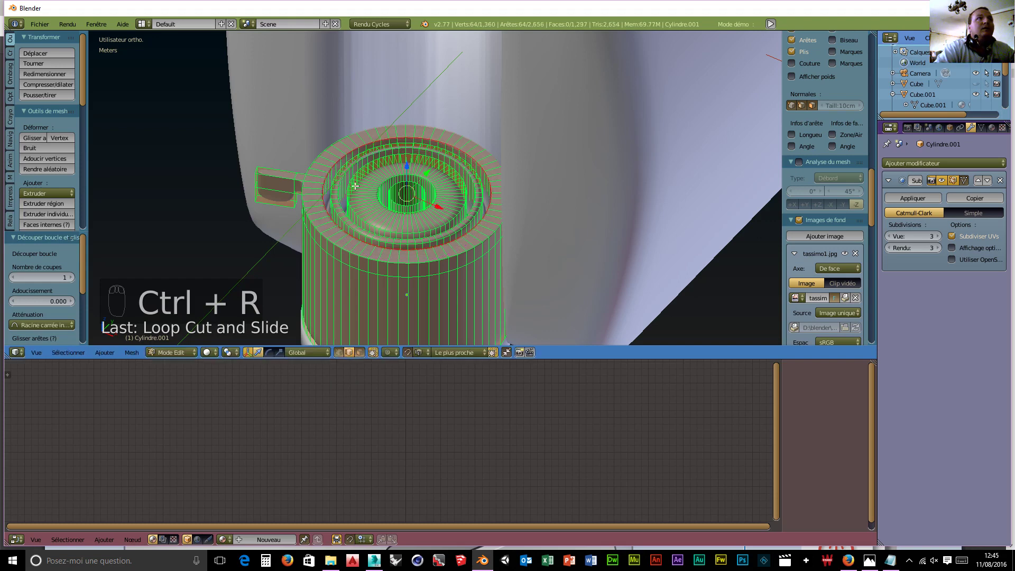
key(ctrl+r)
click(471, 218)
click(471, 209)
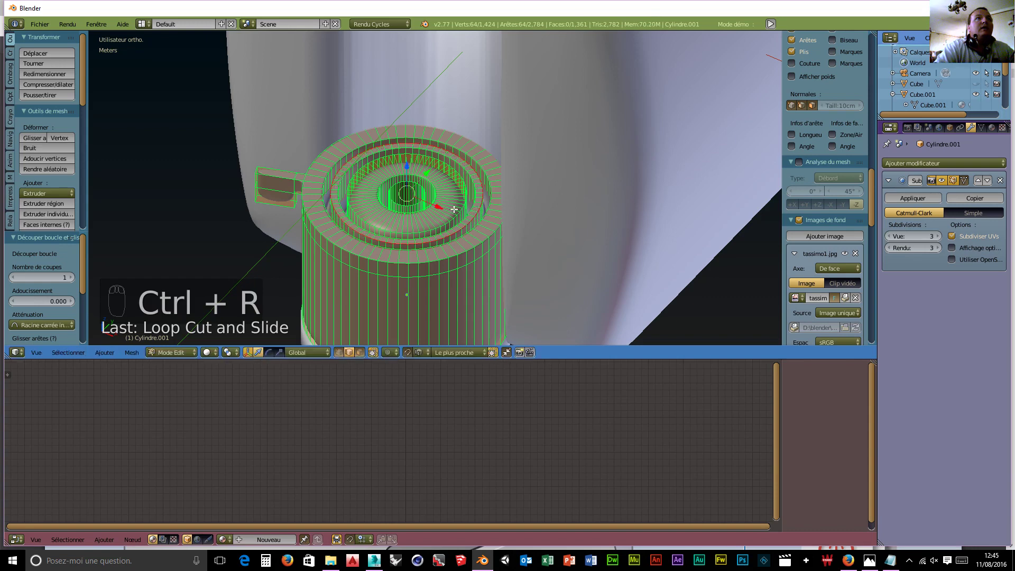
- Add supporting loop cuts around the raised central disc, one at its outer edge and one at the edge of the central hole
key(ctrl+r)
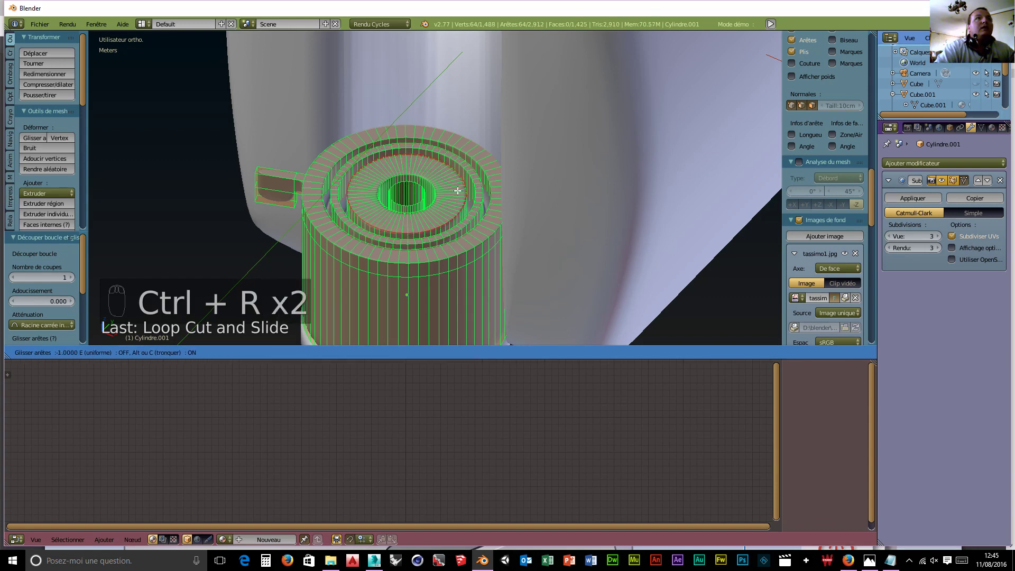
click(449, 190)
key(ctrl+r)
click(430, 201)
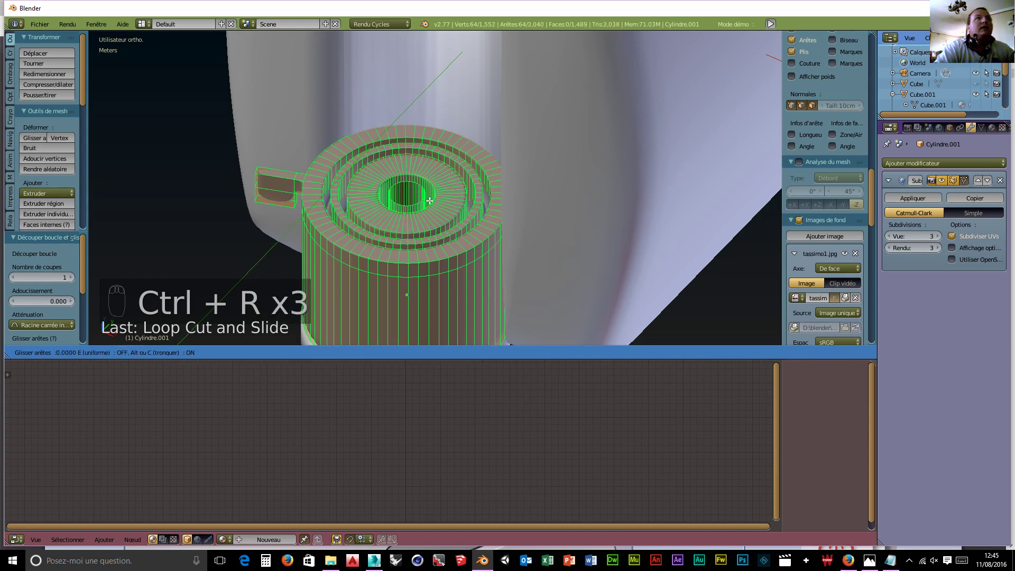
click(423, 197)
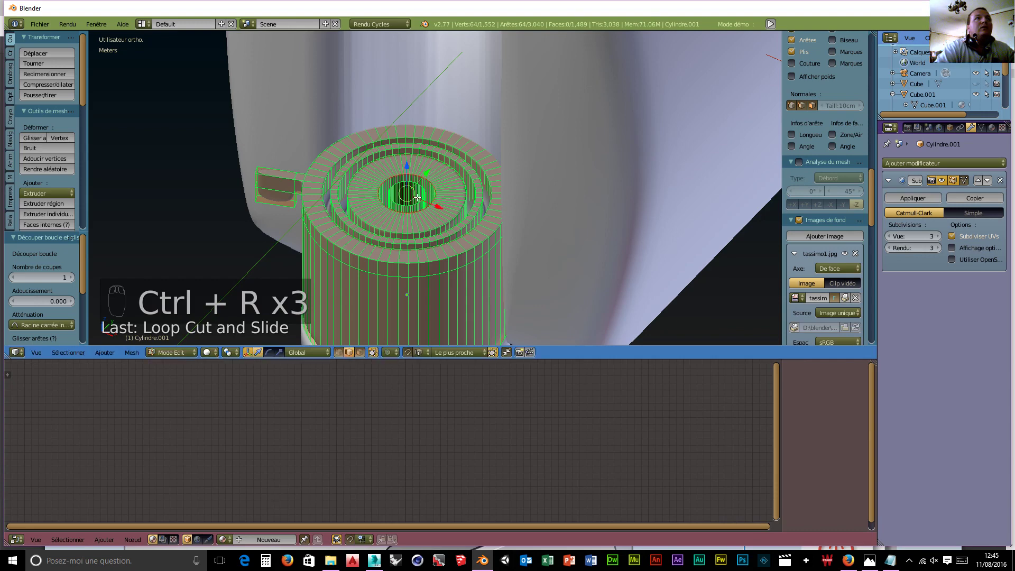
- Add a loop cut inside the central hole, slide it along the wall and merge its vertices at the centre
key(ctrl+r)
click(417, 188)
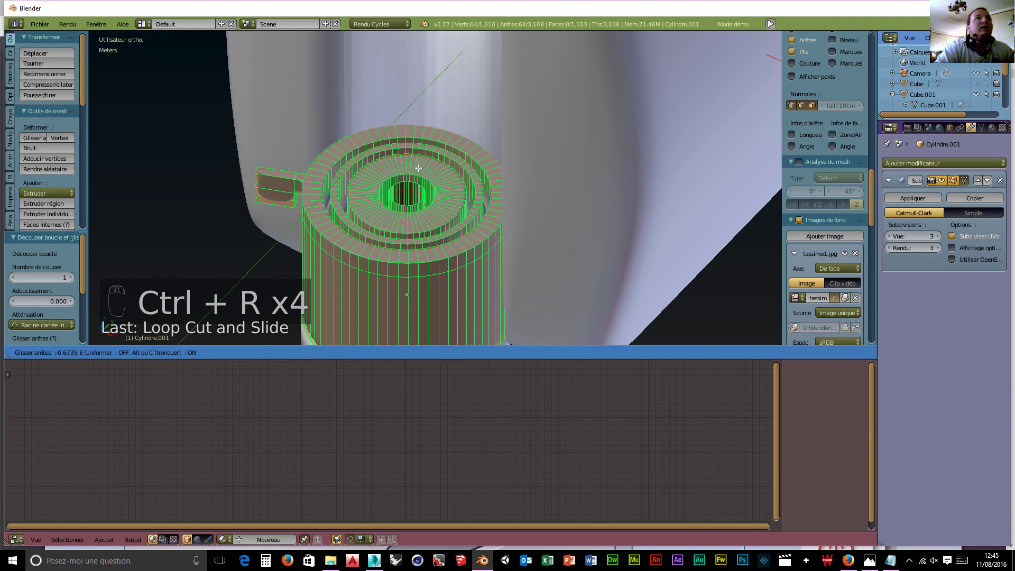
click(418, 150)
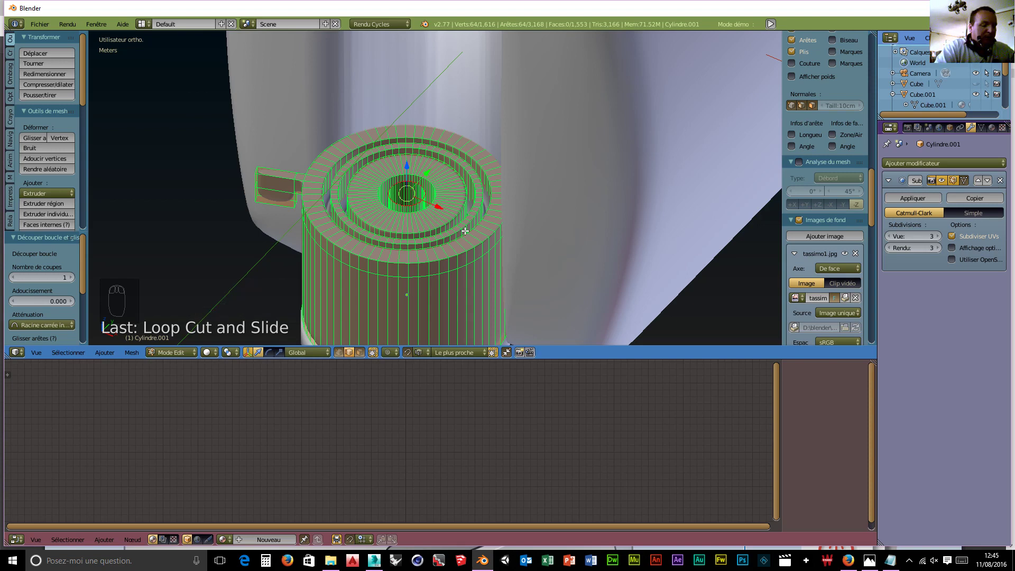
key(alt+m)
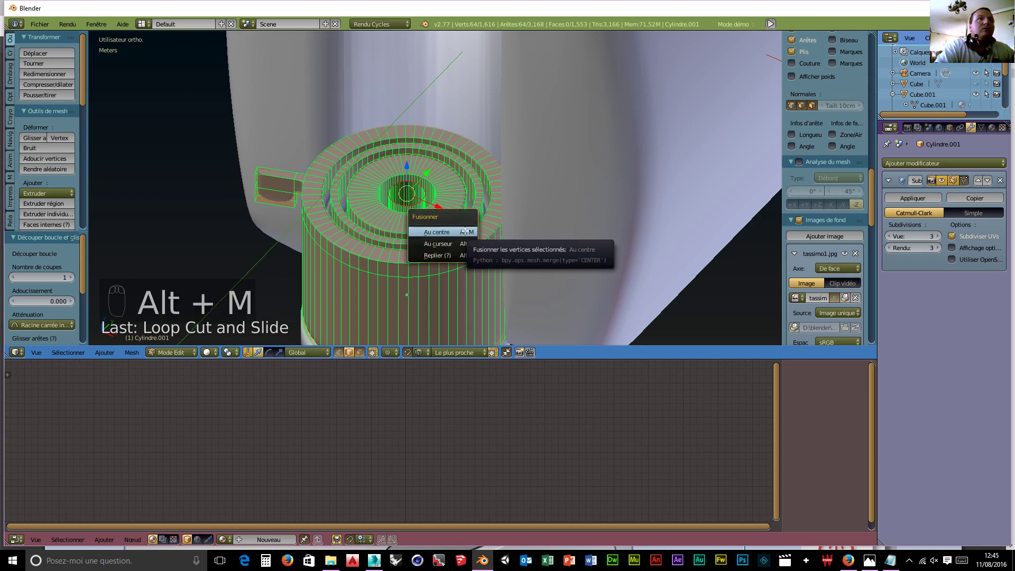
click(465, 231)
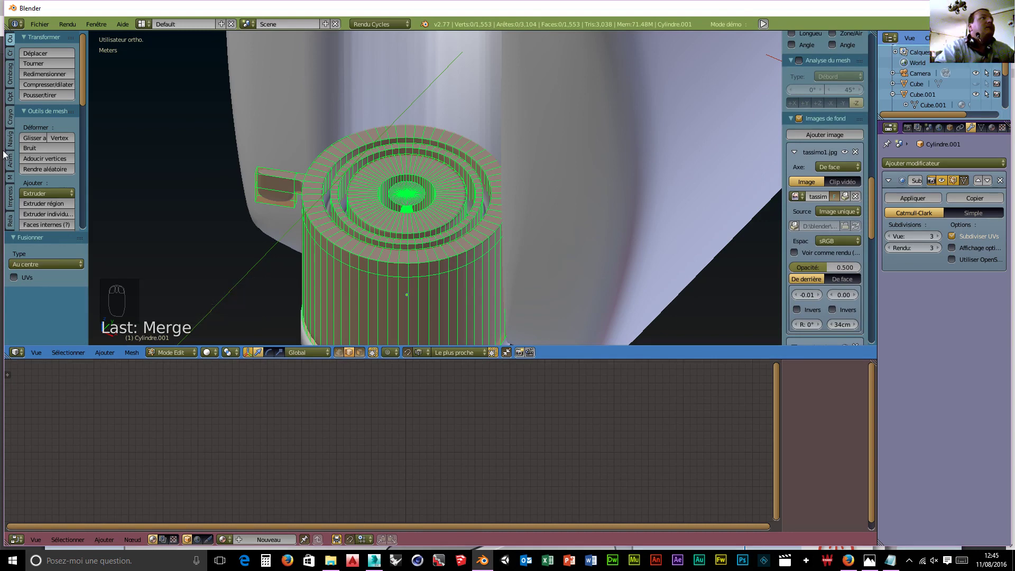
- Return to object mode, apply smooth shading to the grooved cylinder and select the nozzle under the machine's head
click(156, 356)
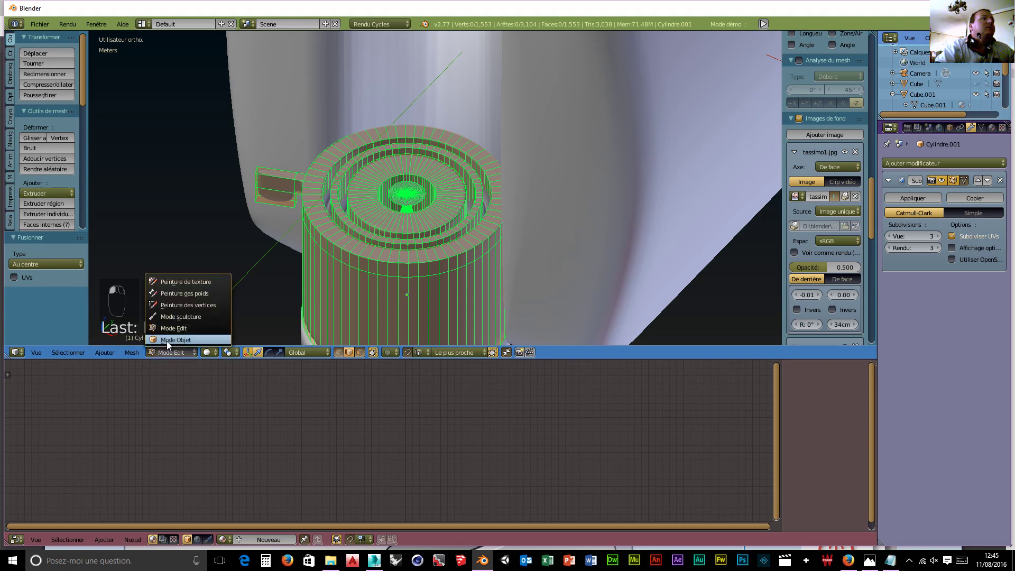
click(172, 338)
click(34, 190)
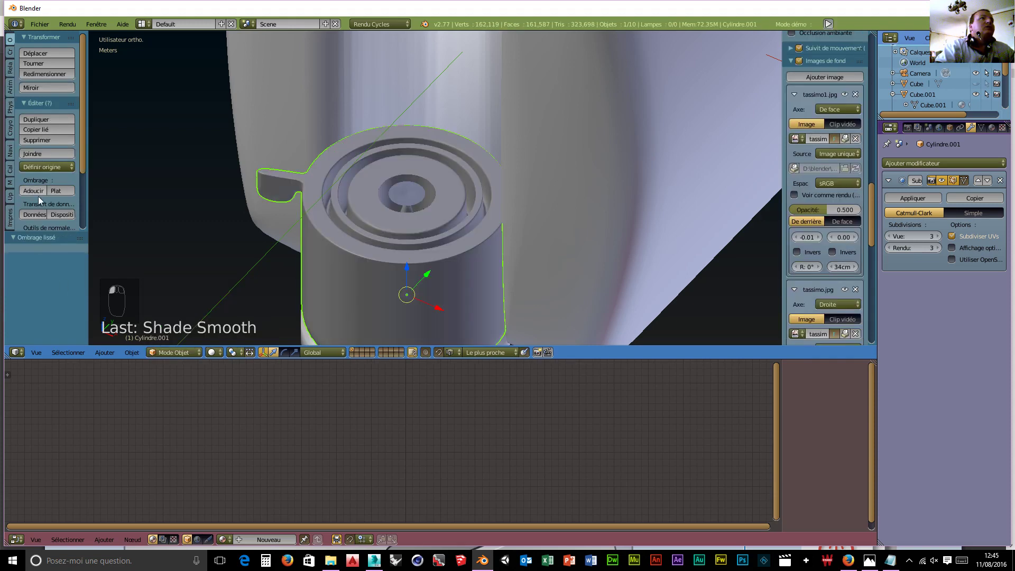
middle_drag(158, 228, 588, 170)
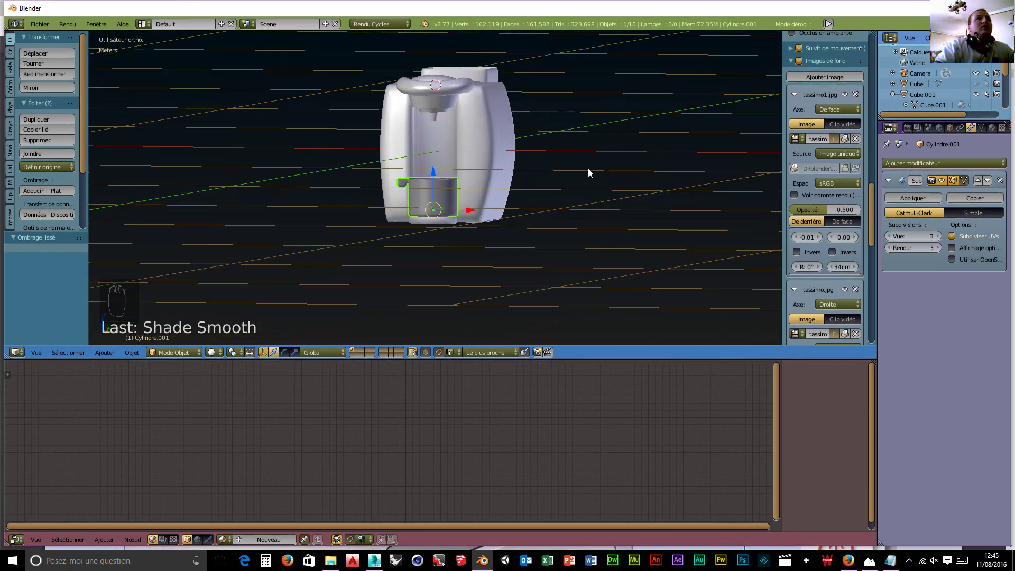
right_click(424, 103)
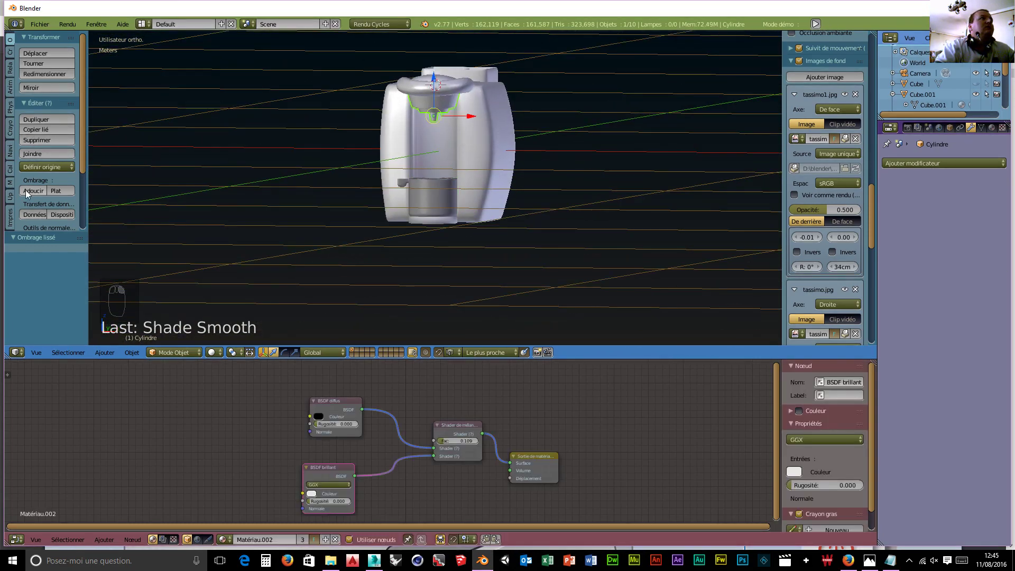
- Select the grooved cylinder again and, in edit mode, add a loop cut around its outer wall, slid down to the base edge
scroll(485, 173, up, 5)
middle_drag(485, 173, 411, 148)
scroll(425, 144, up, 6)
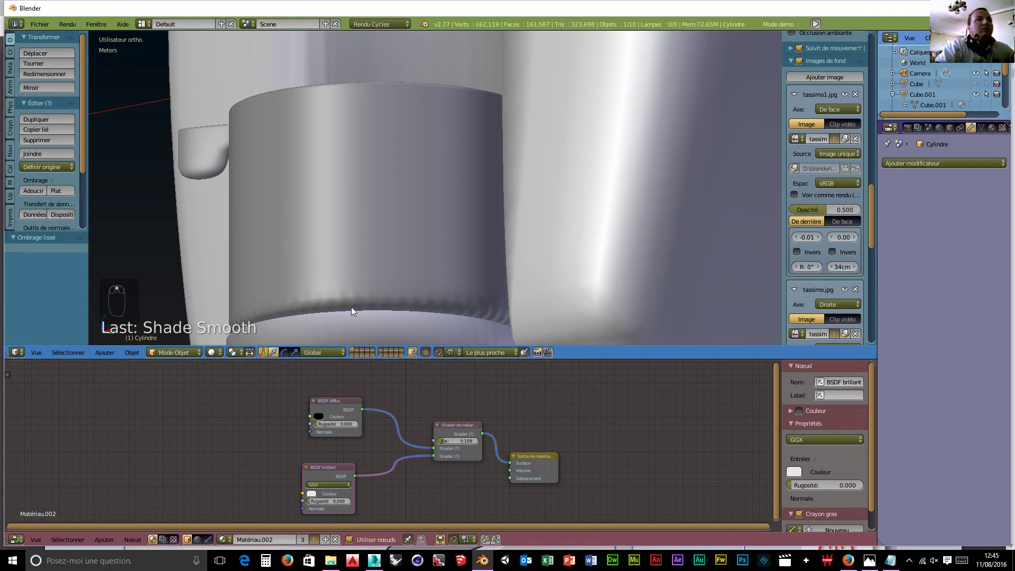
right_click(356, 297)
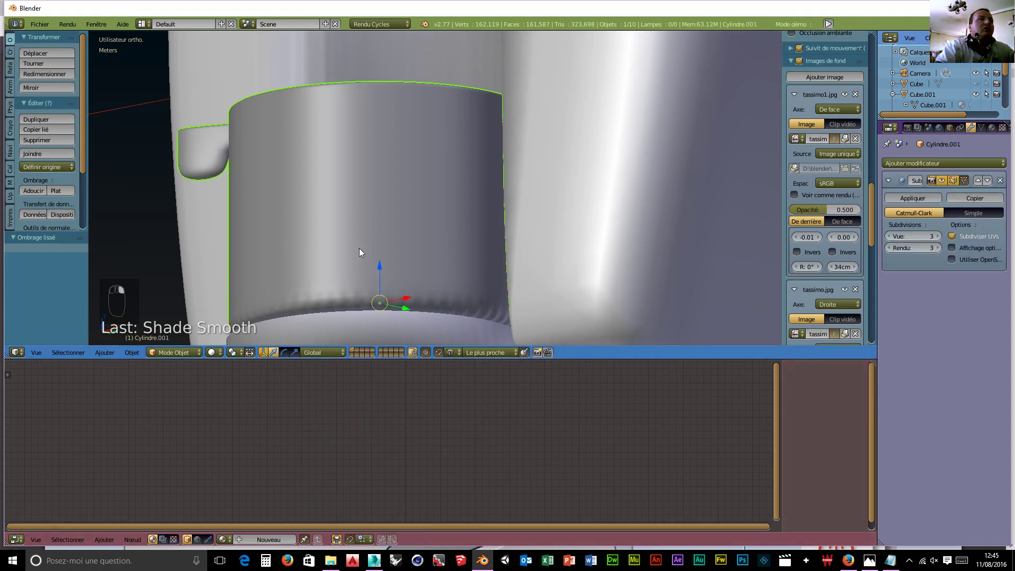
click(213, 353)
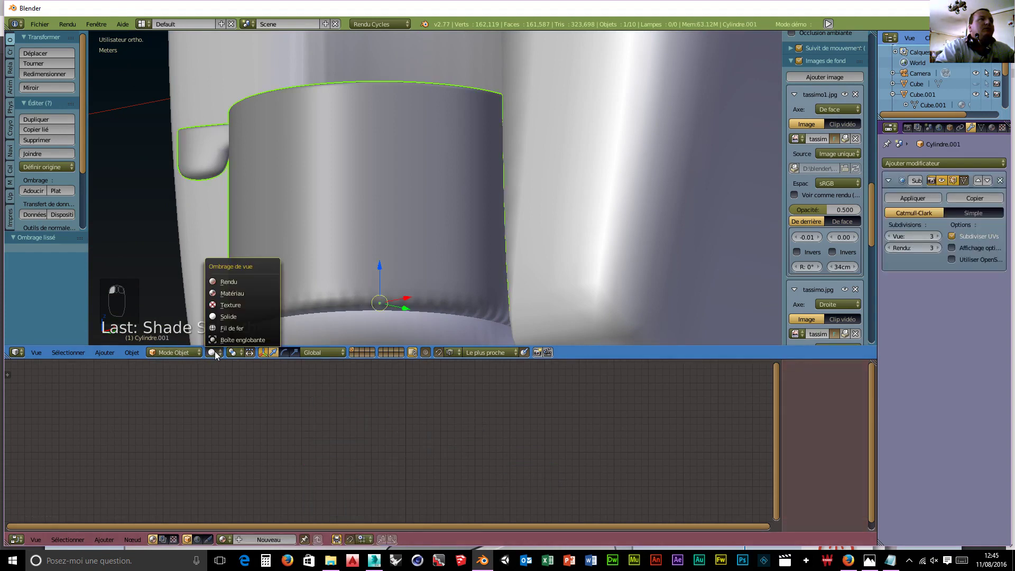
click(233, 316)
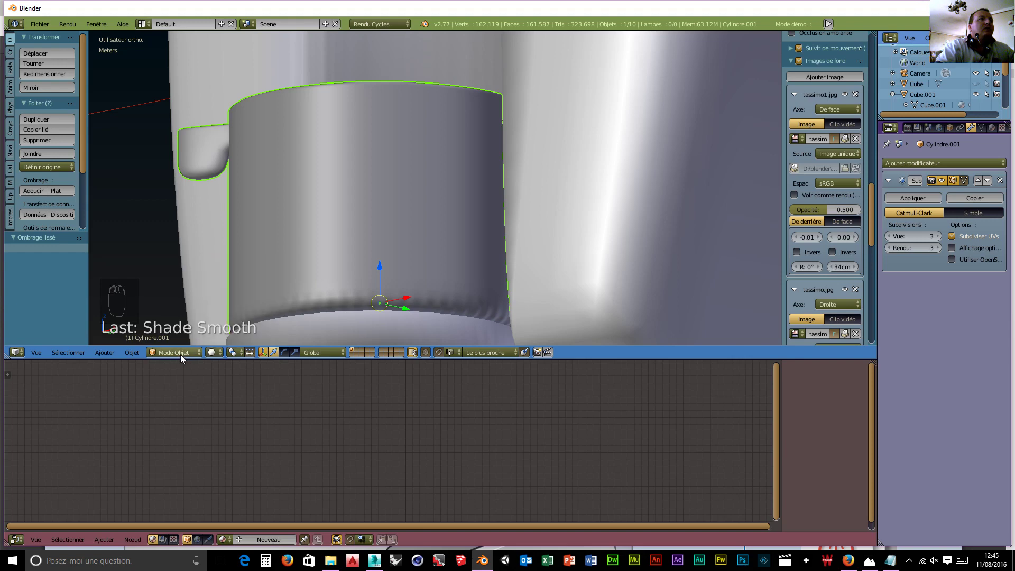
click(180, 353)
click(186, 326)
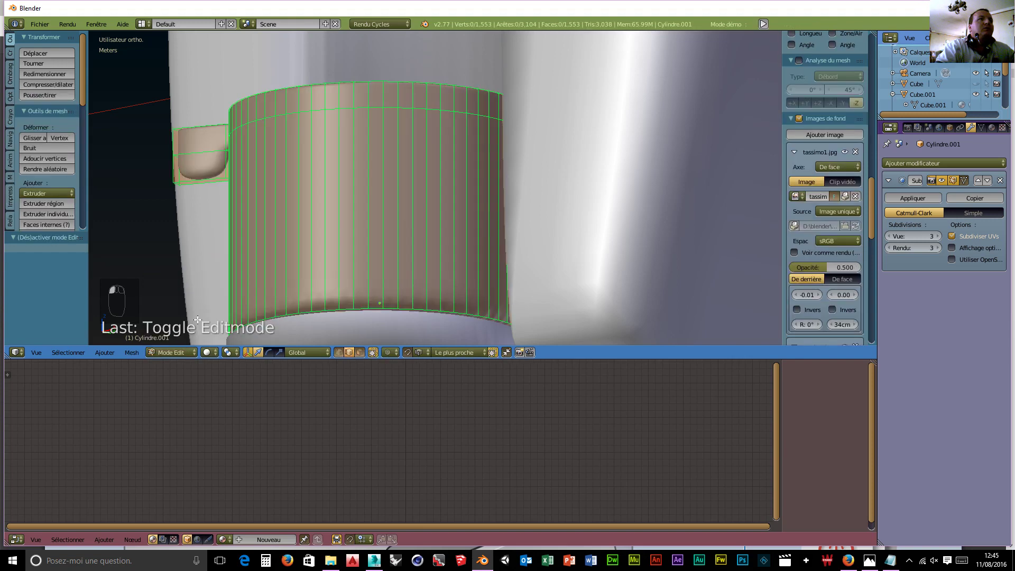
key(ctrl+r)
click(413, 225)
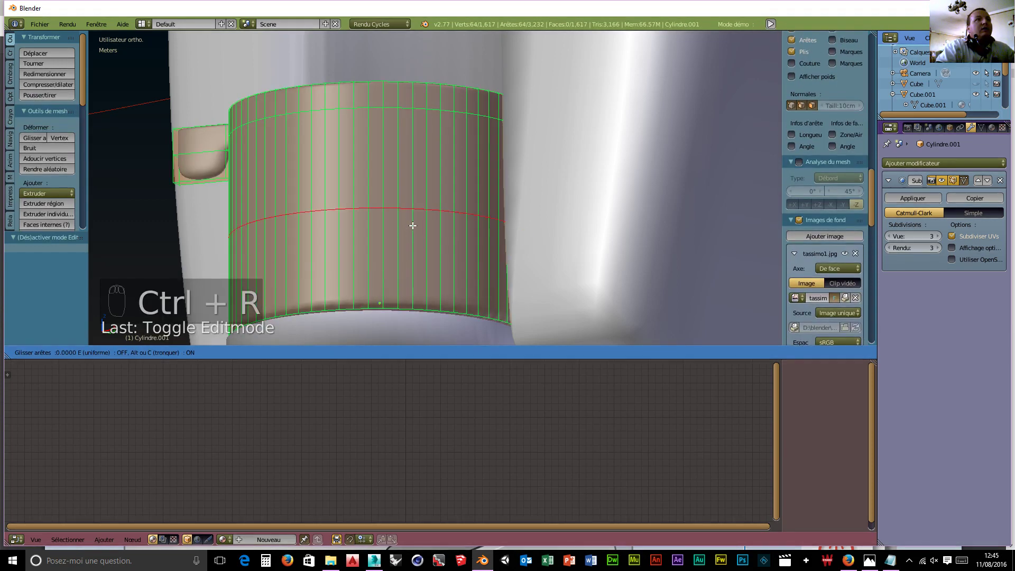
click(412, 328)
- Add a UV sphere with 32 segments, 16 rings and a 1 m size while still editing the cylinder mesh
middle_drag(353, 208, 709, 211)
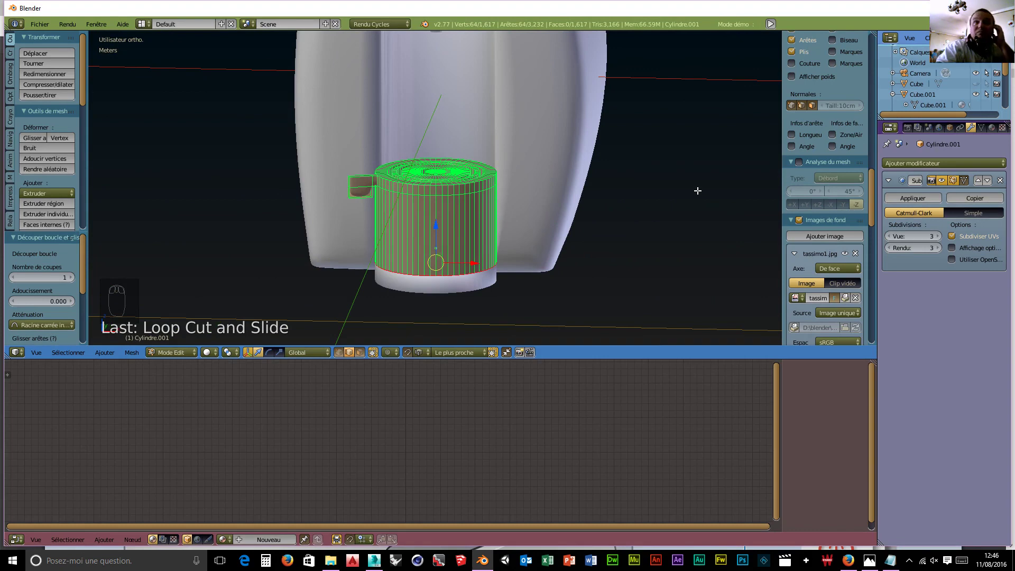
scroll(697, 191, down, 3)
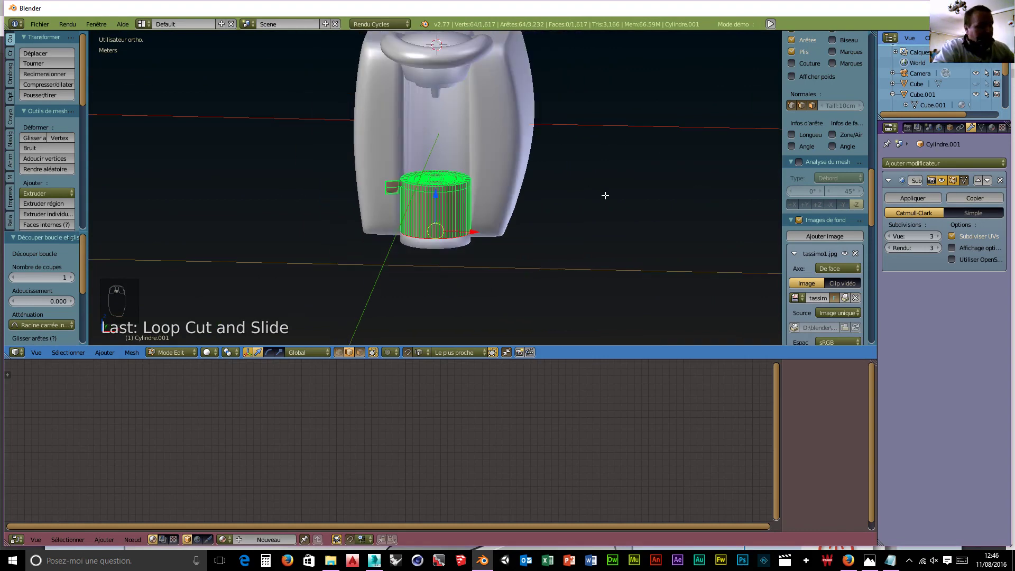
key(shift+a)
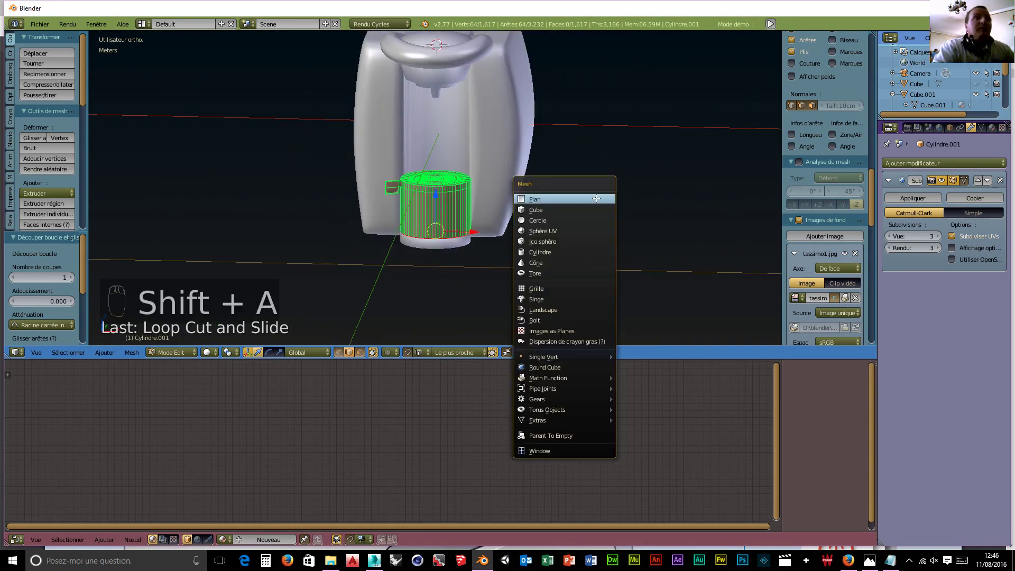
click(559, 231)
scroll(559, 233, down, 6)
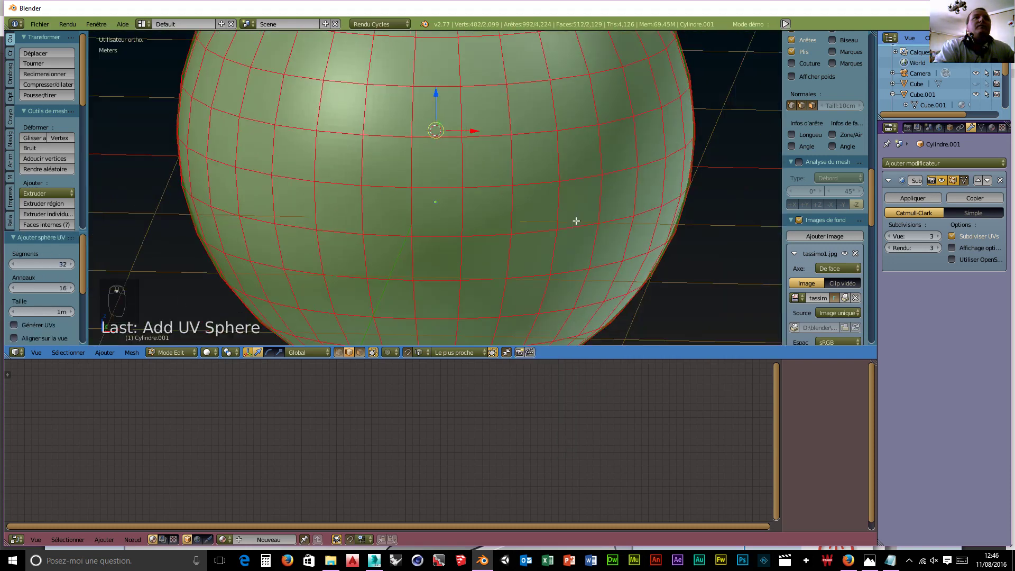
- Rotate the new UV sphere 90° around the X axis so its poles face front and back
middle_drag(642, 286, 521, 256)
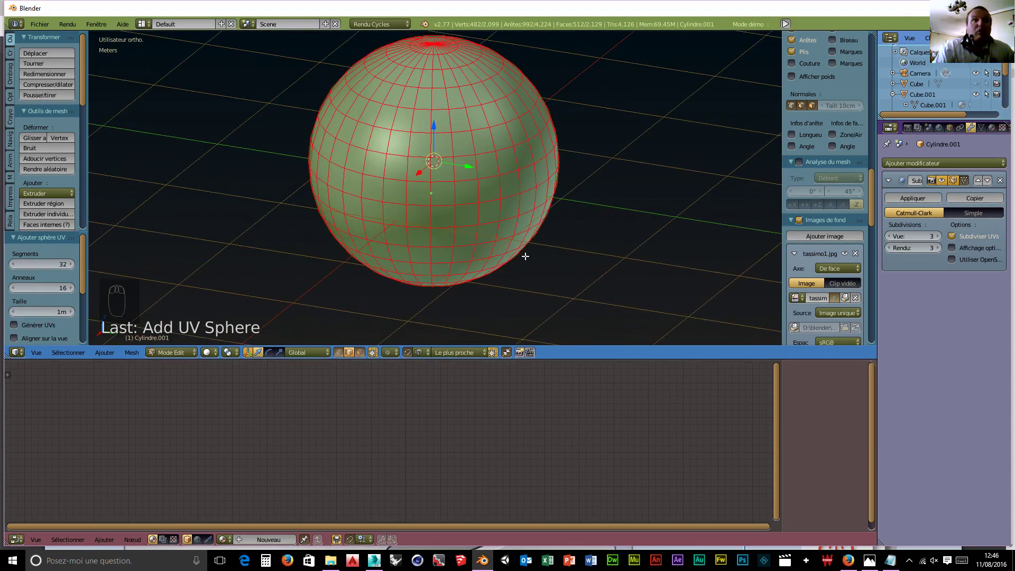
key(KP_3)
scroll(534, 209, down, 4)
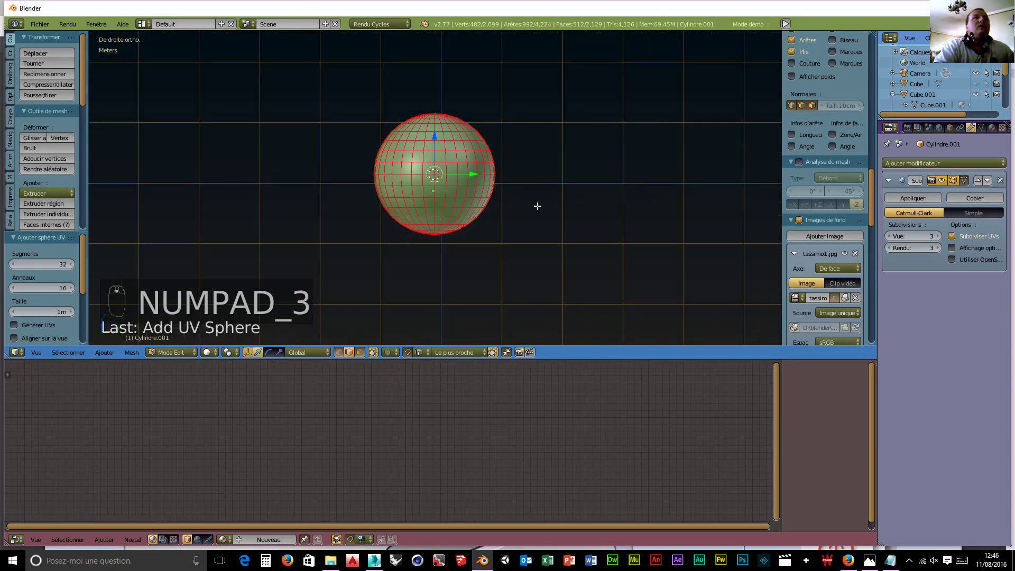
middle_drag(489, 167, 490, 192)
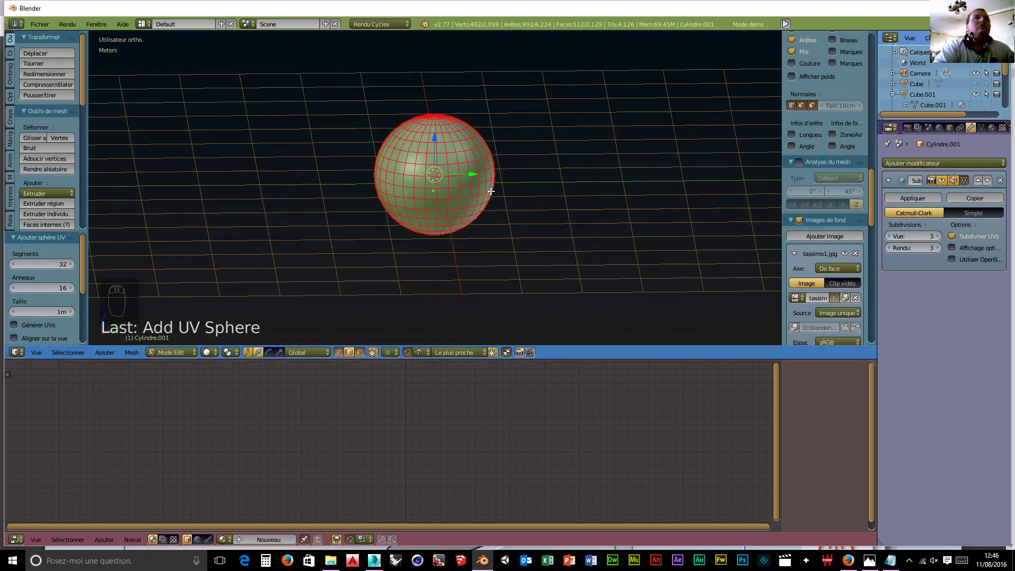
text(rx)
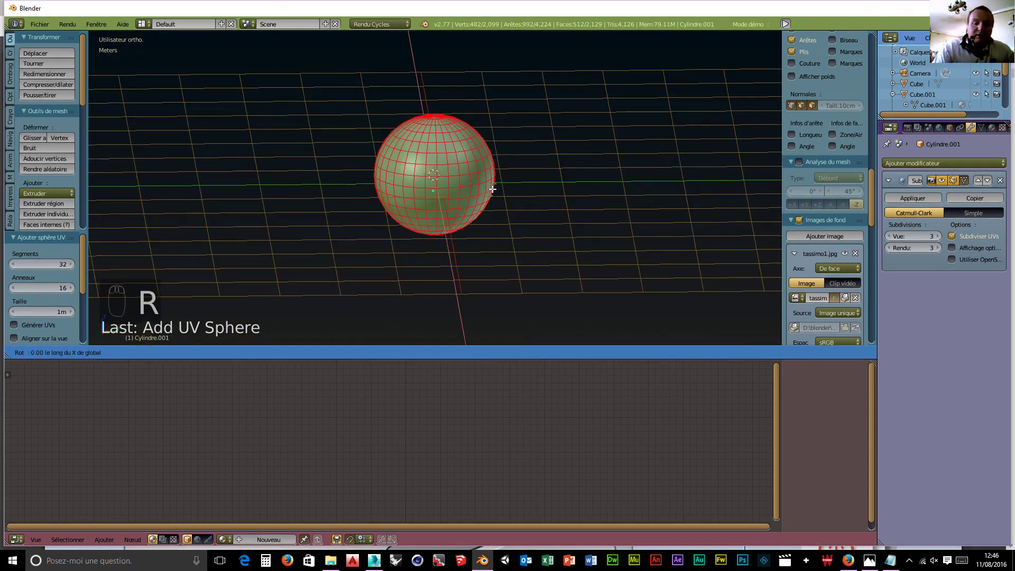
text(90)
key(Return)
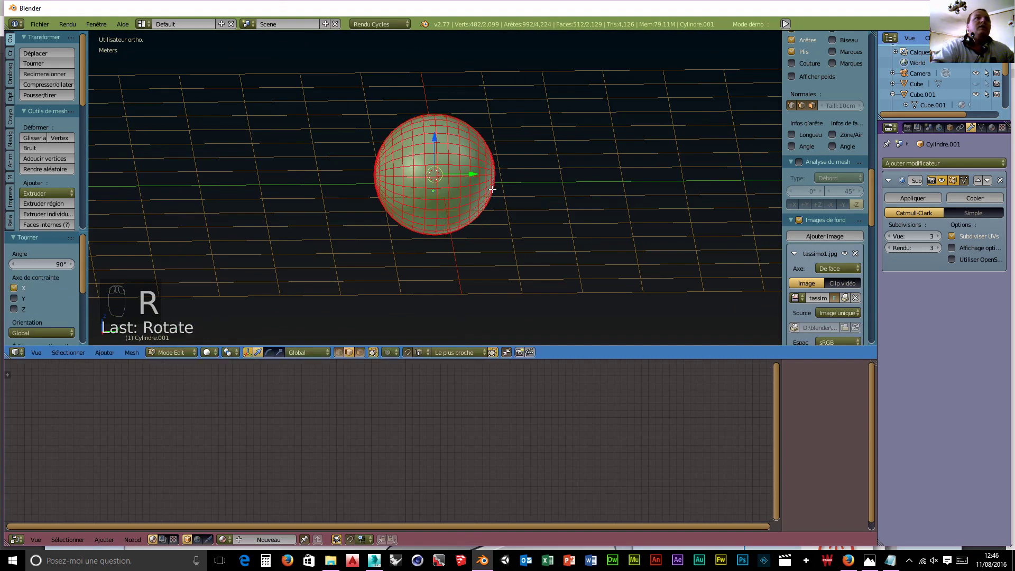
key(KP_3)
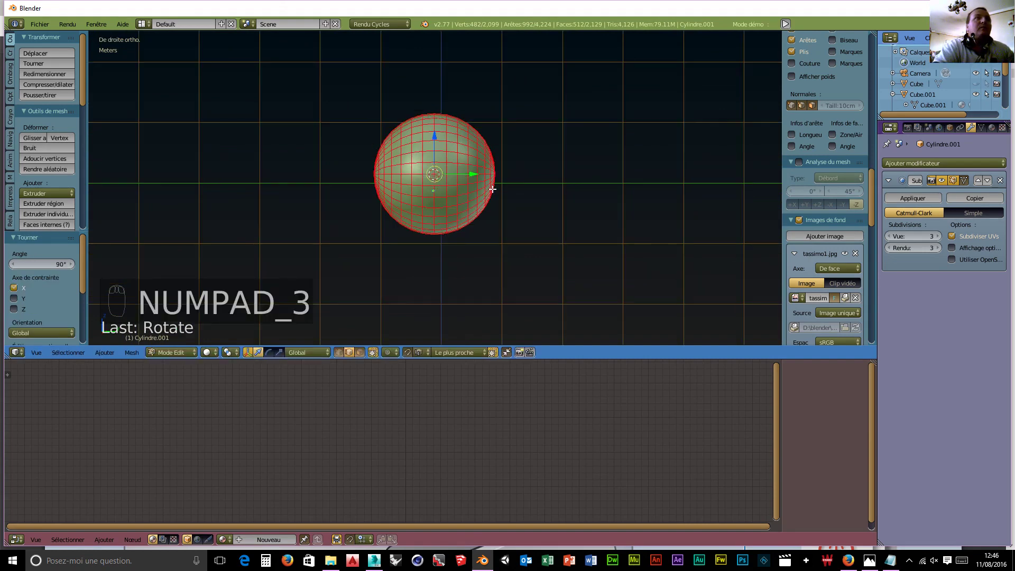
- In wireframe display with vertex selection, box-select the sphere's rear half in the side view and delete its vertices
click(228, 352)
click(222, 325)
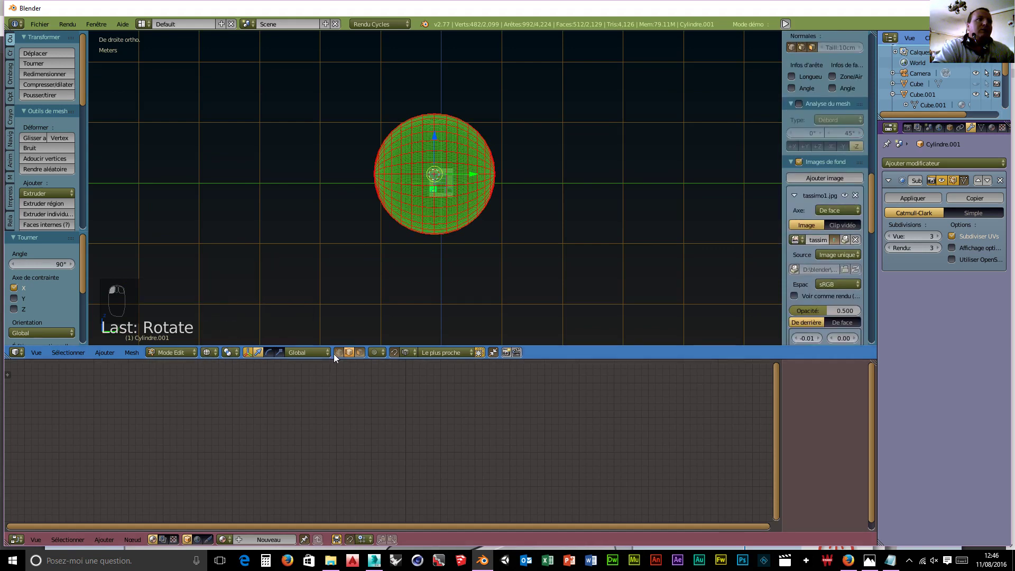
click(338, 353)
key(a)
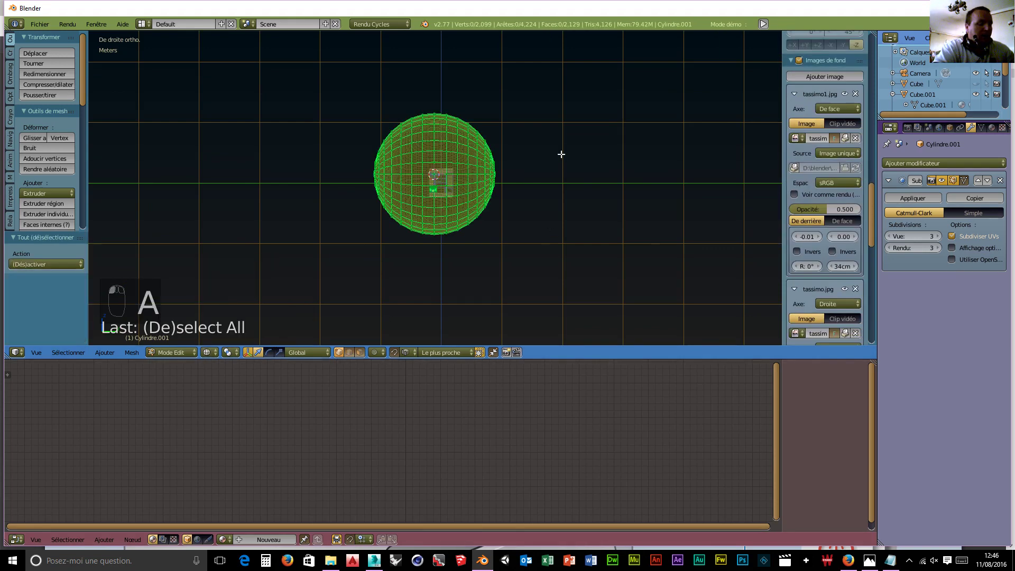
key(b)
drag(441, 58, 501, 274)
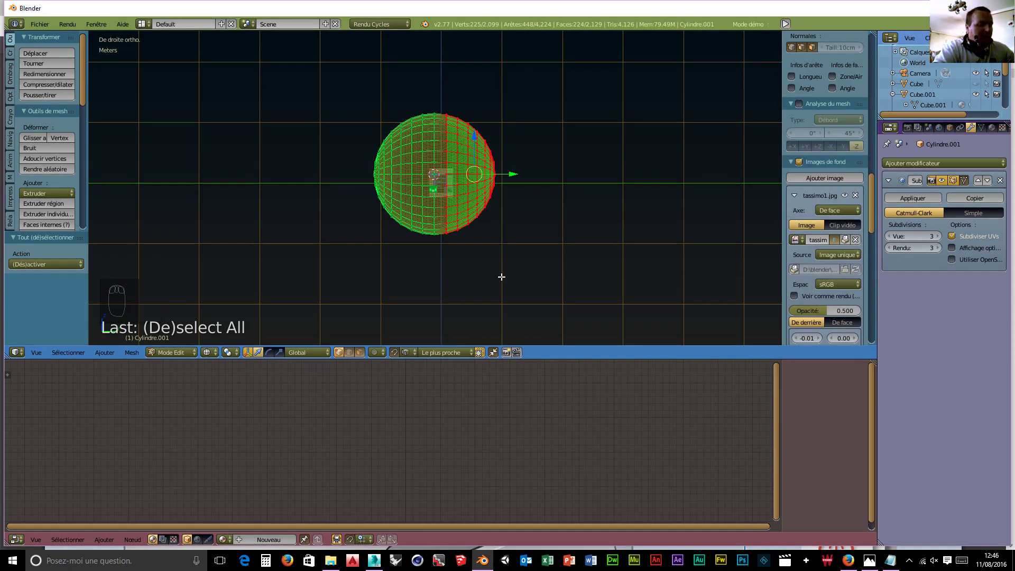
key(x)
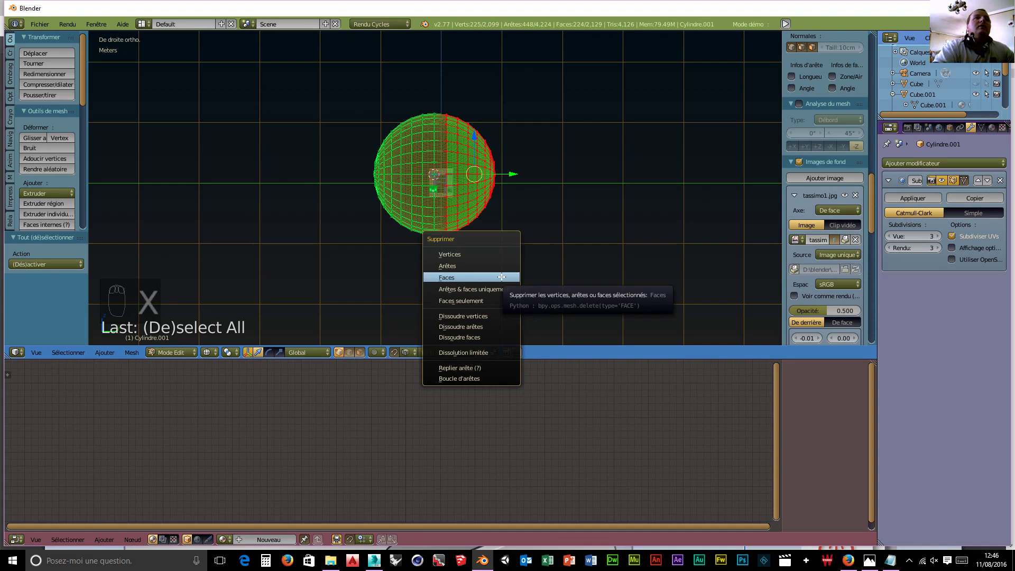
click(450, 254)
mouse_move(449, 252)
middle_down()
mouse_move(451, 267)
mouse_move(439, 269)
mouse_move(486, 283)
mouse_move(390, 268)
mouse_move(456, 277)
mouse_move(465, 263)
middle_up()
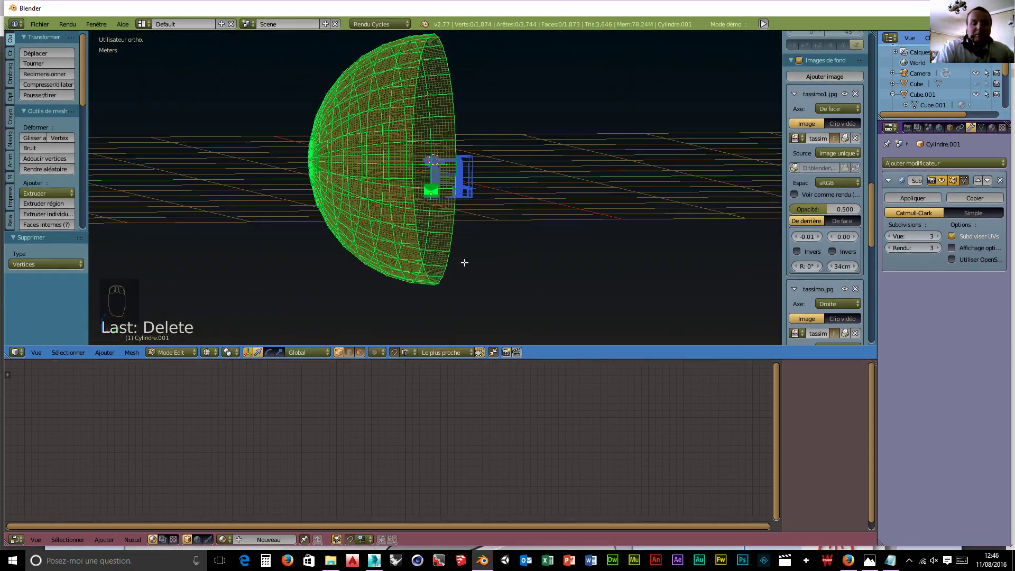
- Select the entire mesh in front view and scale it uniformly by 0.1 and again by 0.338
key(KP_1)
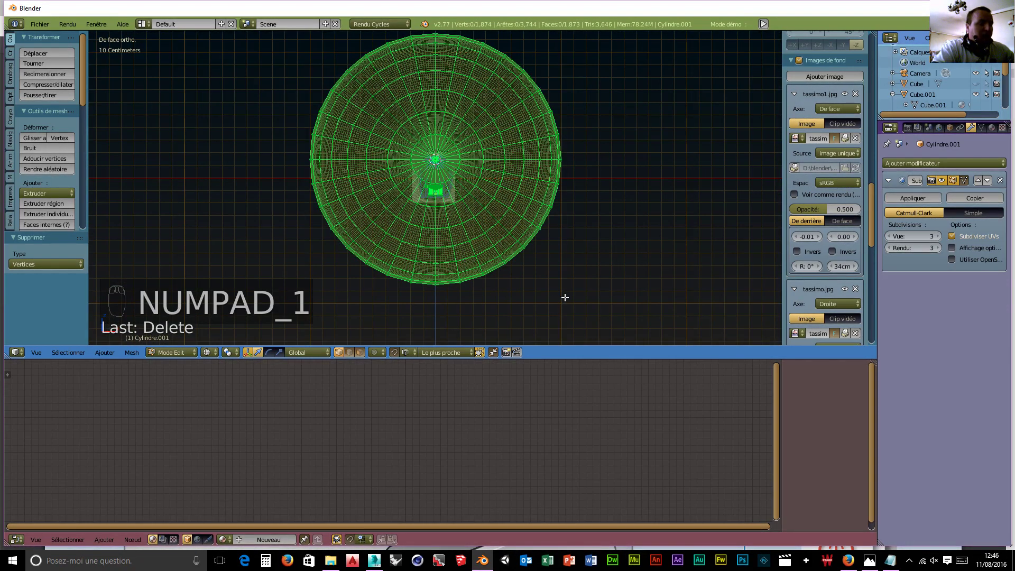
key(s)
key(a)
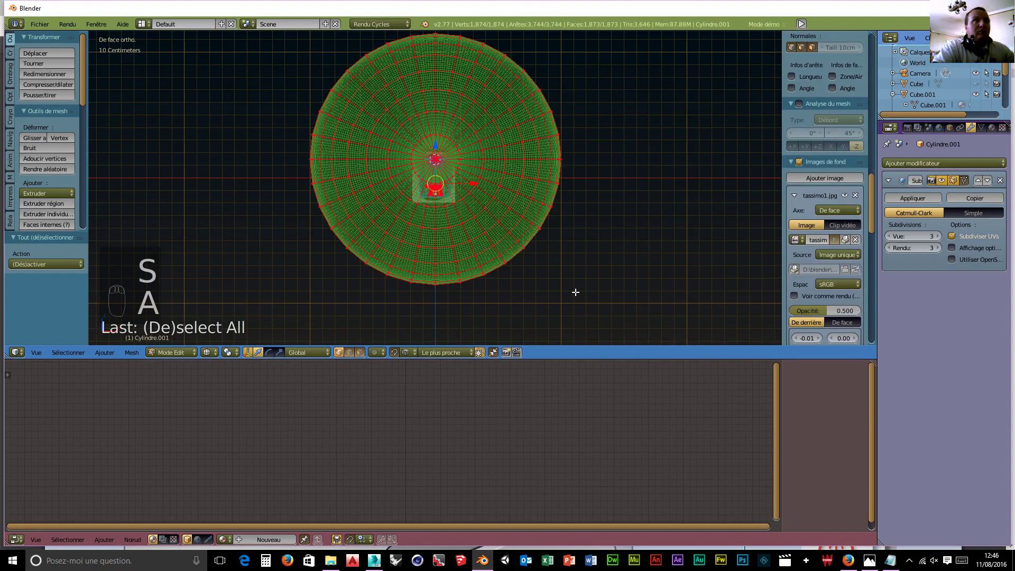
key(s)
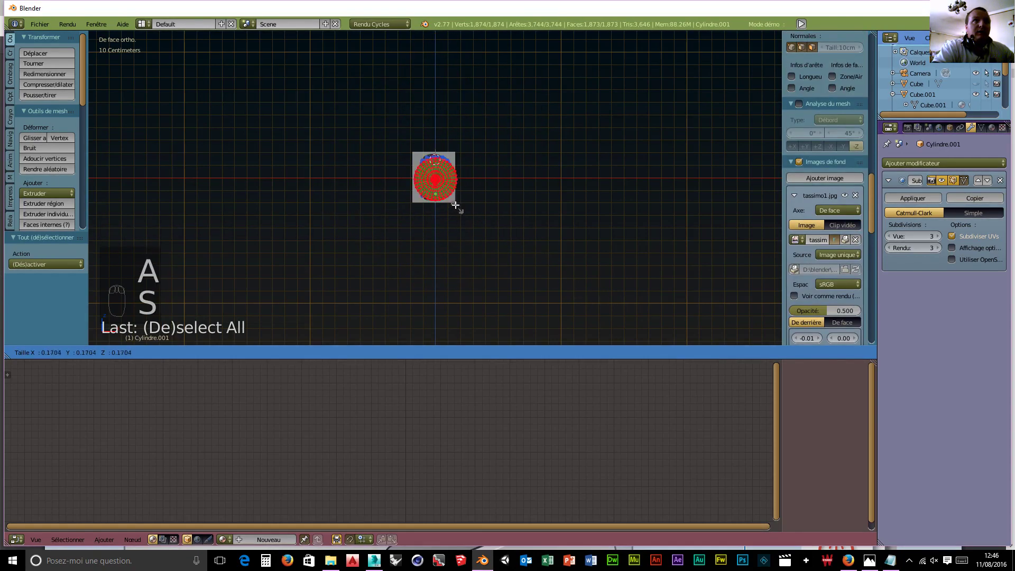
click(451, 199)
scroll(487, 267, up, 6)
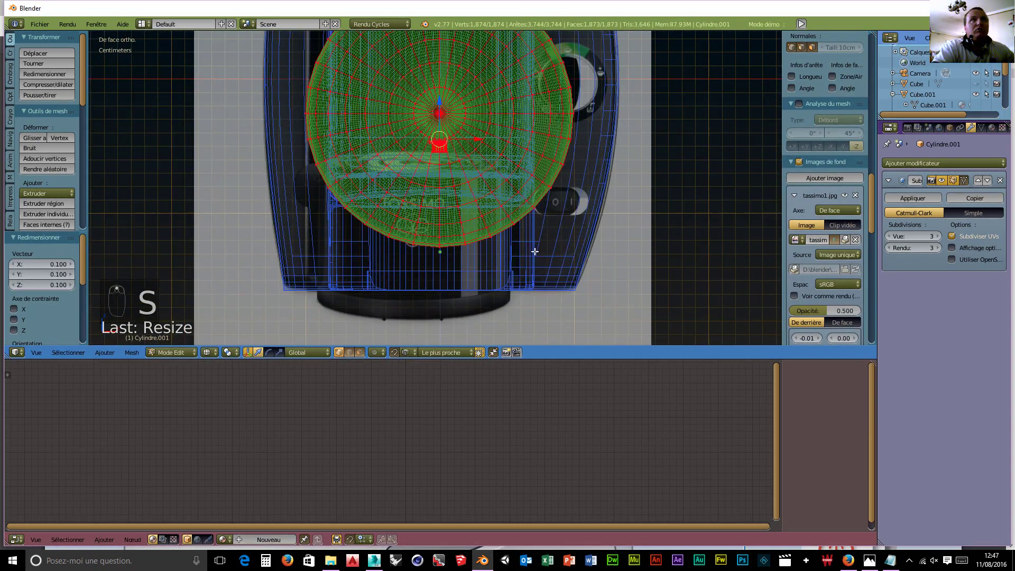
key(s)
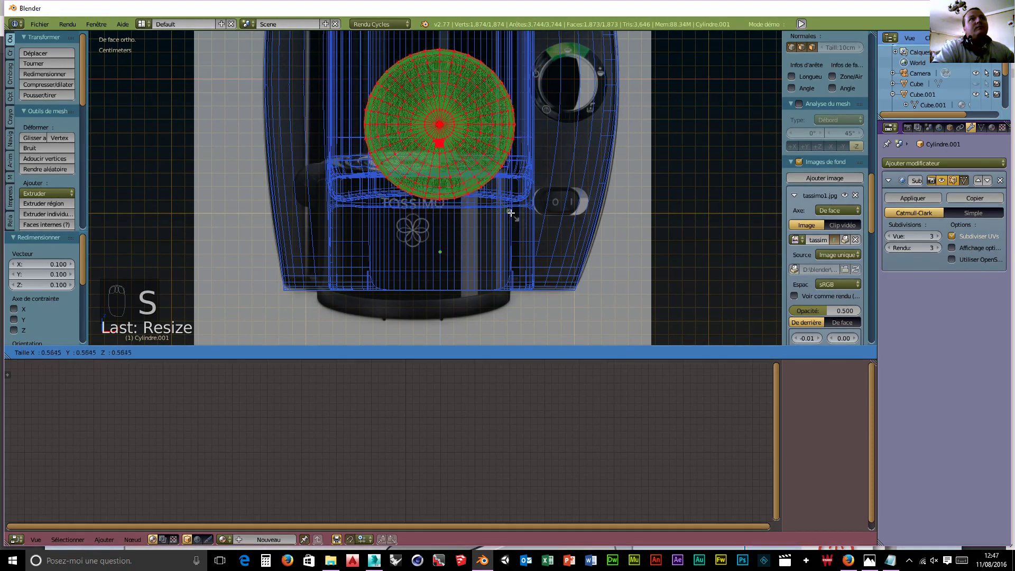
click(487, 185)
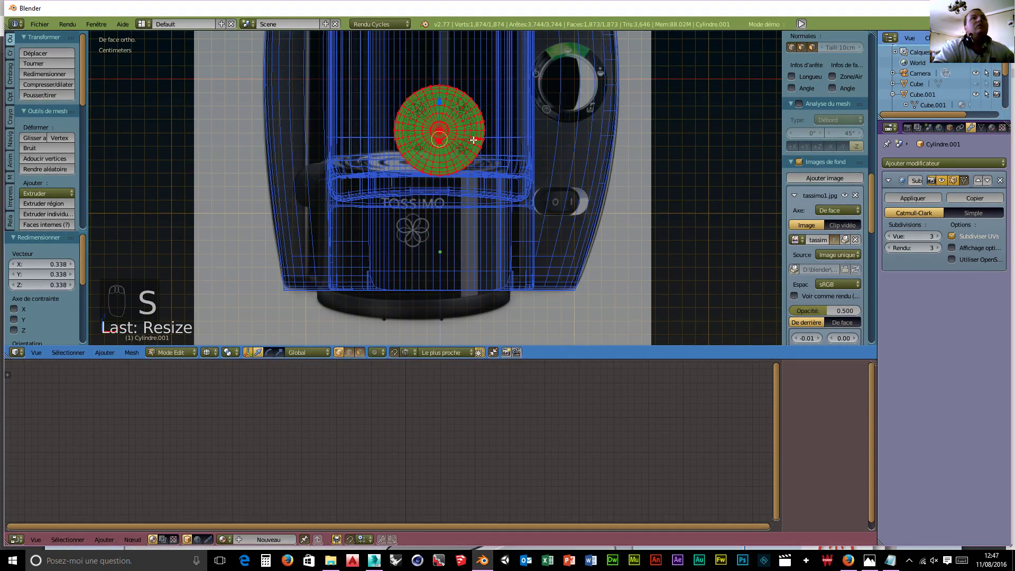
- Move the selected mesh 9.678 cm along X and 3.501 cm along Z onto the round control dial of the front reference image
key(g)
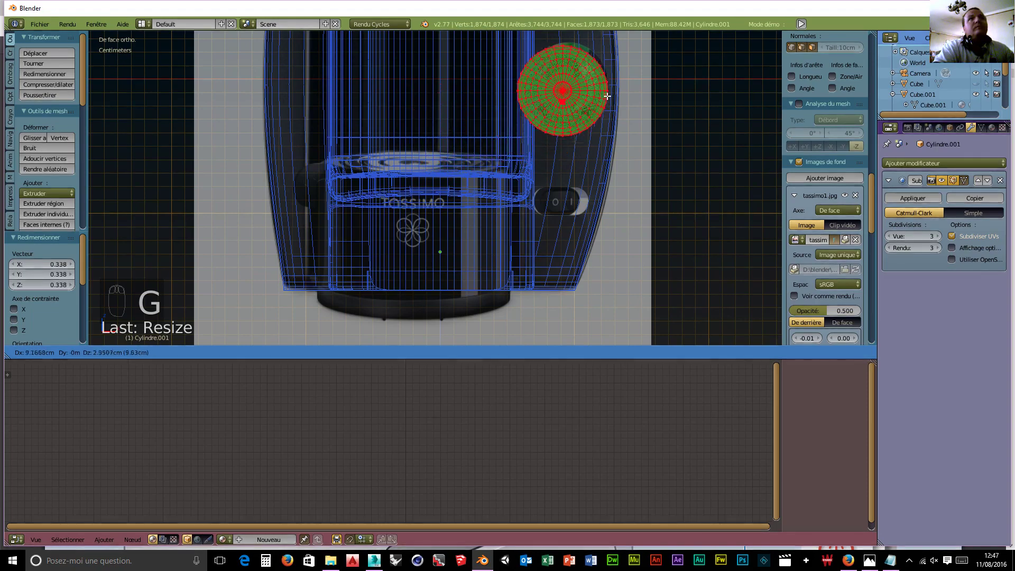
click(616, 100)
scroll(643, 135, up, 2)
scroll(647, 141, up, 3)
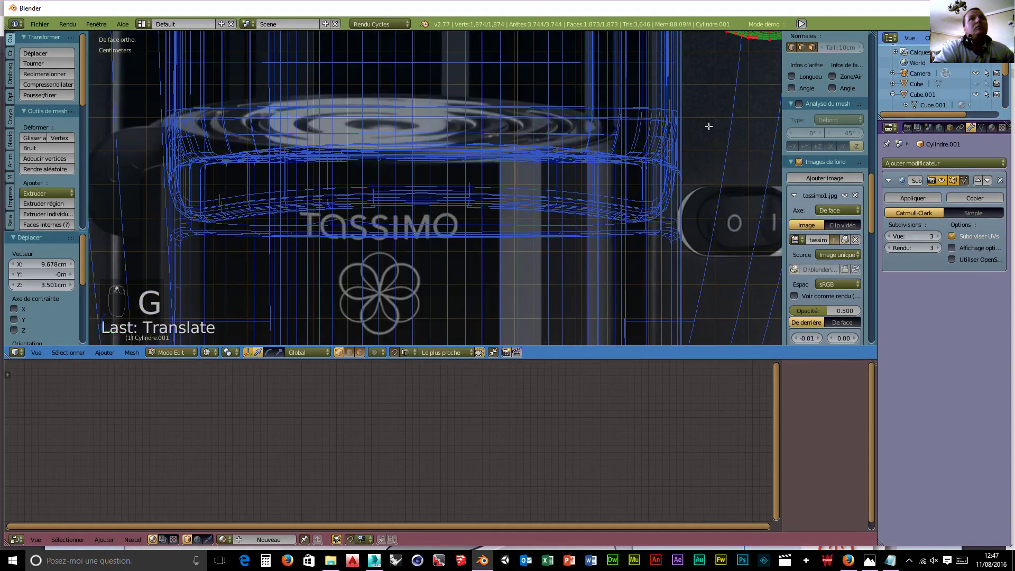
shift+middle_drag(709, 125, 331, 116)
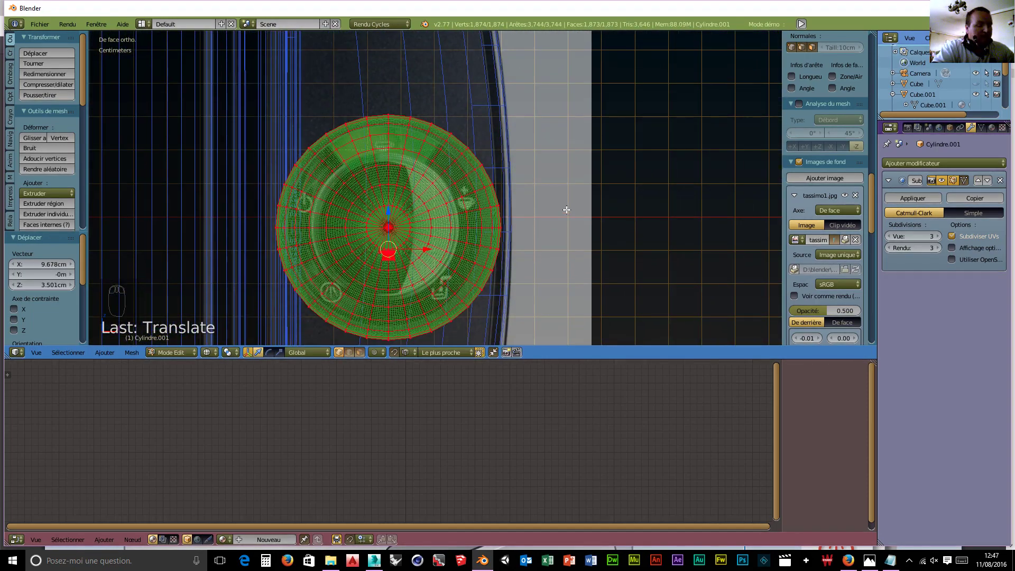
- Fit the hemisphere to the dial's outline by scaling it to 0.911 and moving it -0.316 mm in X and 1.581 mm in Z
key(d)
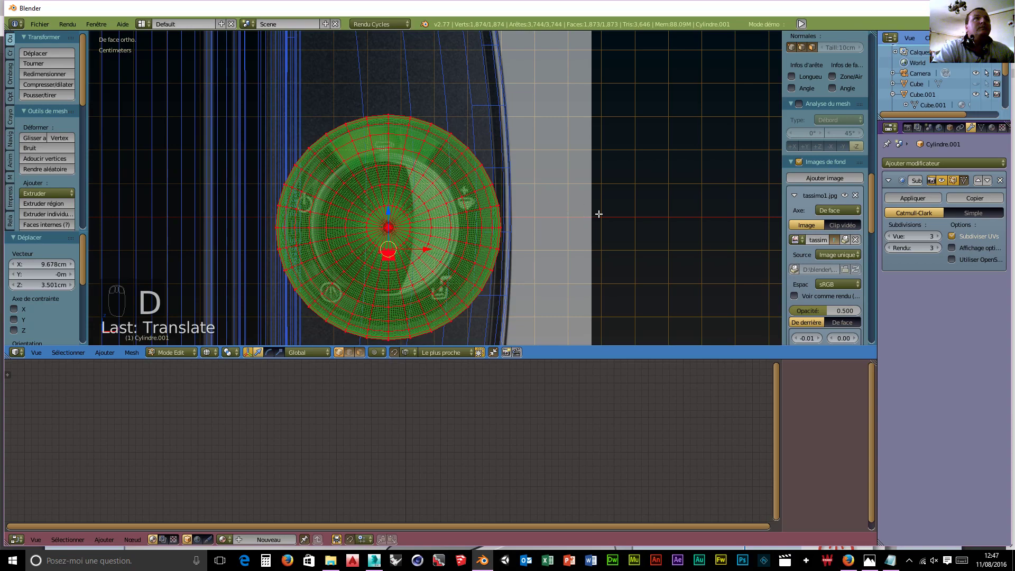
key(s)
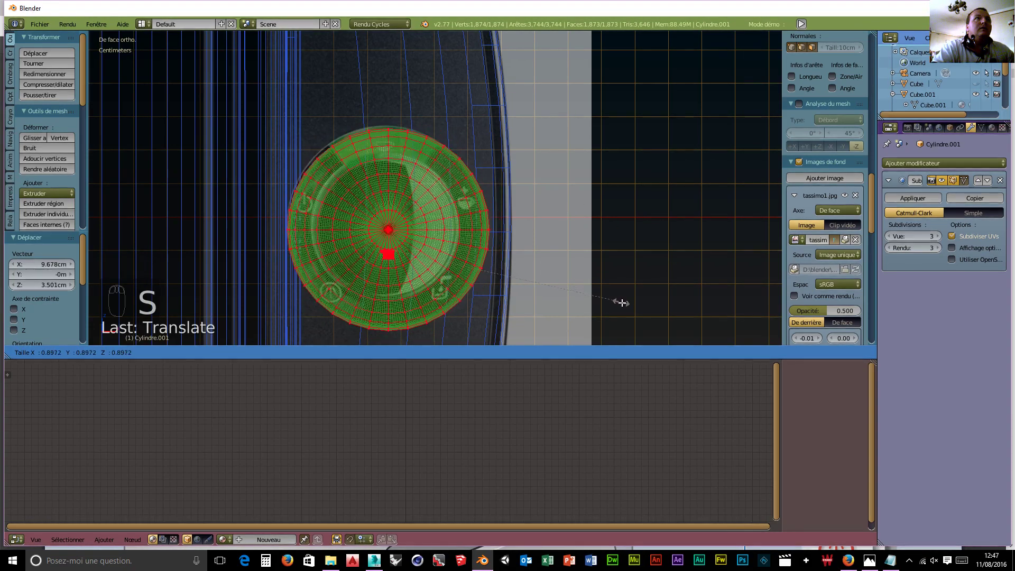
click(624, 303)
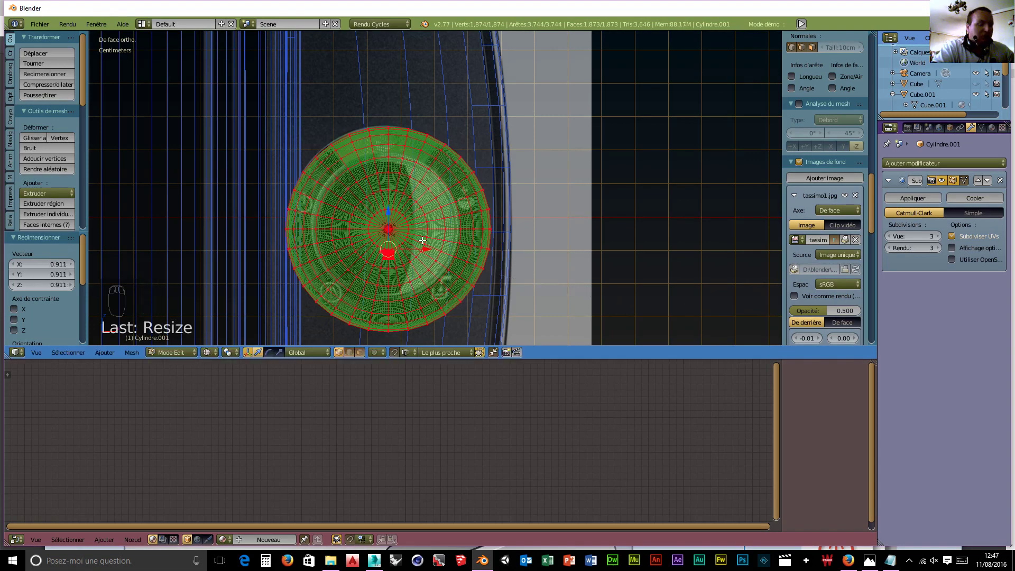
key(g)
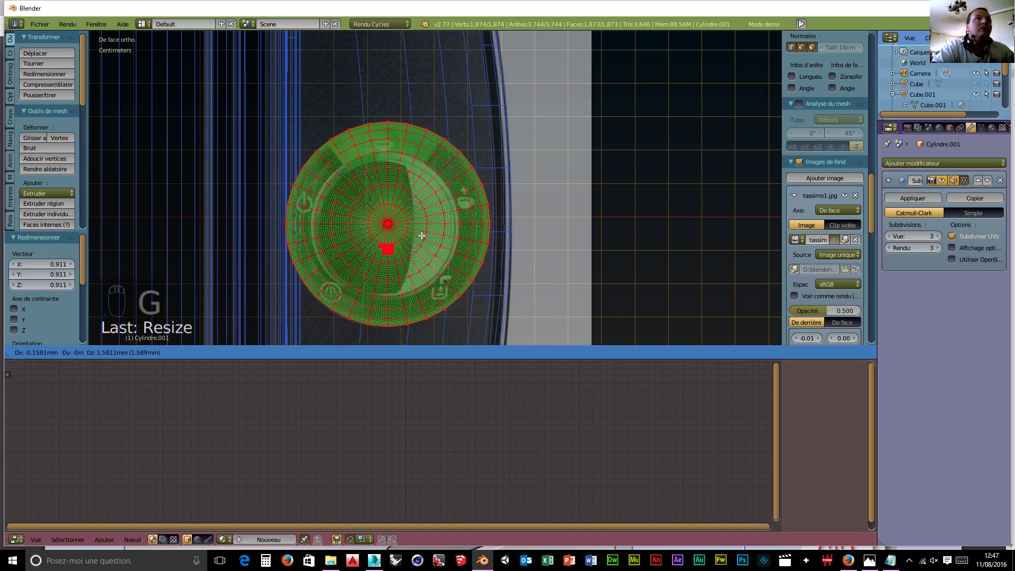
click(423, 237)
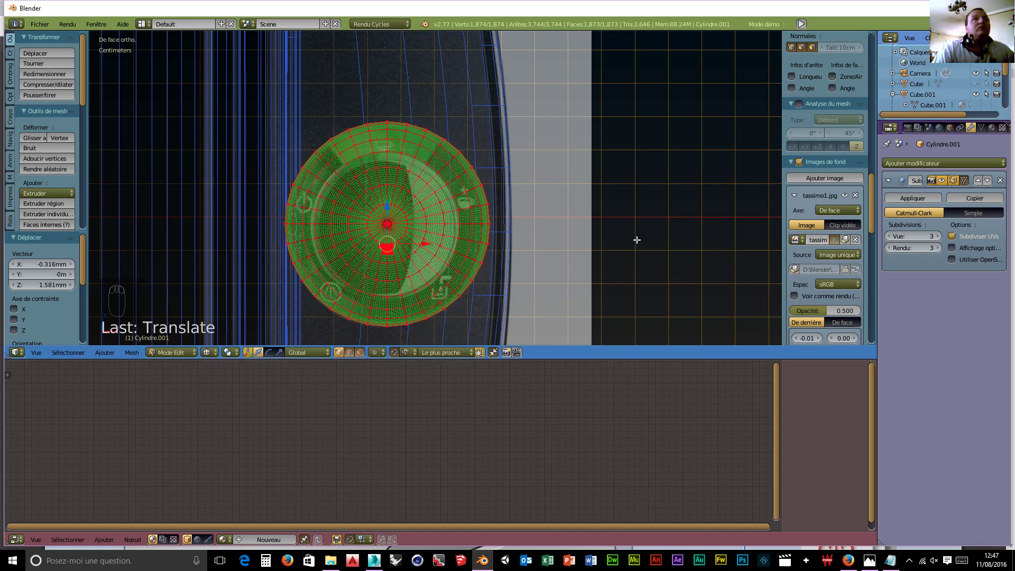
- In the side view, move the hemisphere 8.59 cm along Y against the machine's front face
key(KP_3)
scroll(597, 227, down, 4)
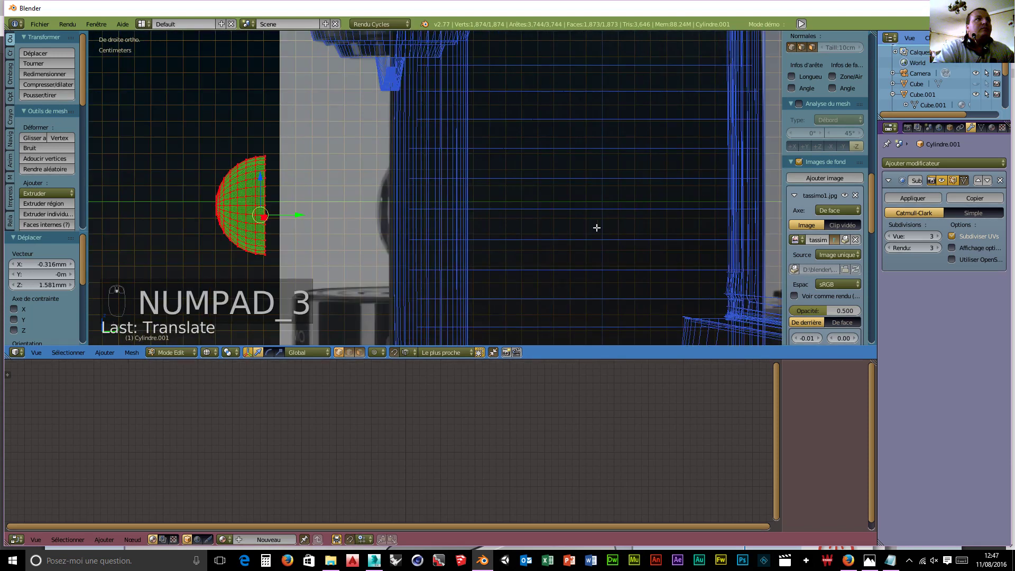
key(g)
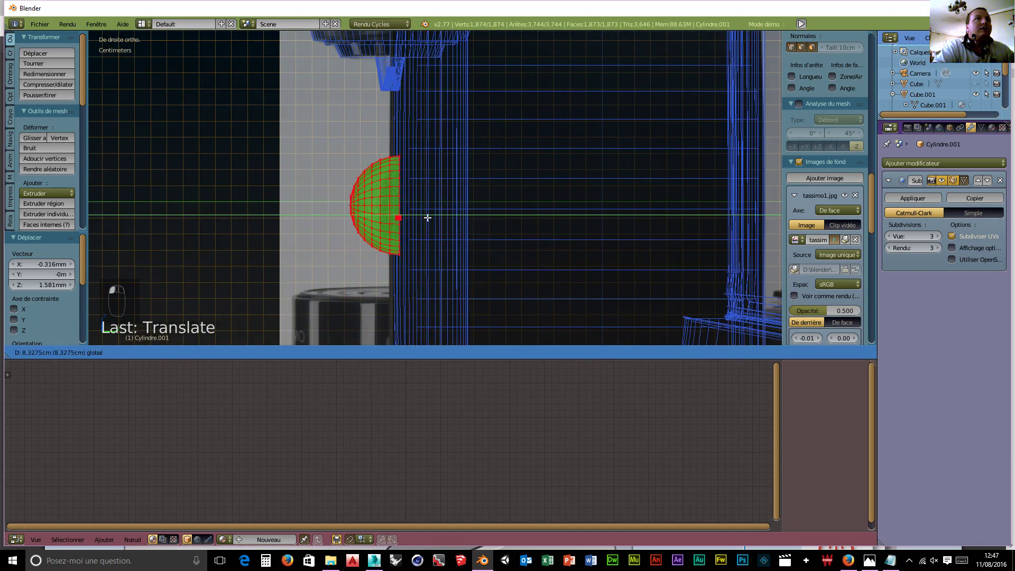
key(y)
click(431, 218)
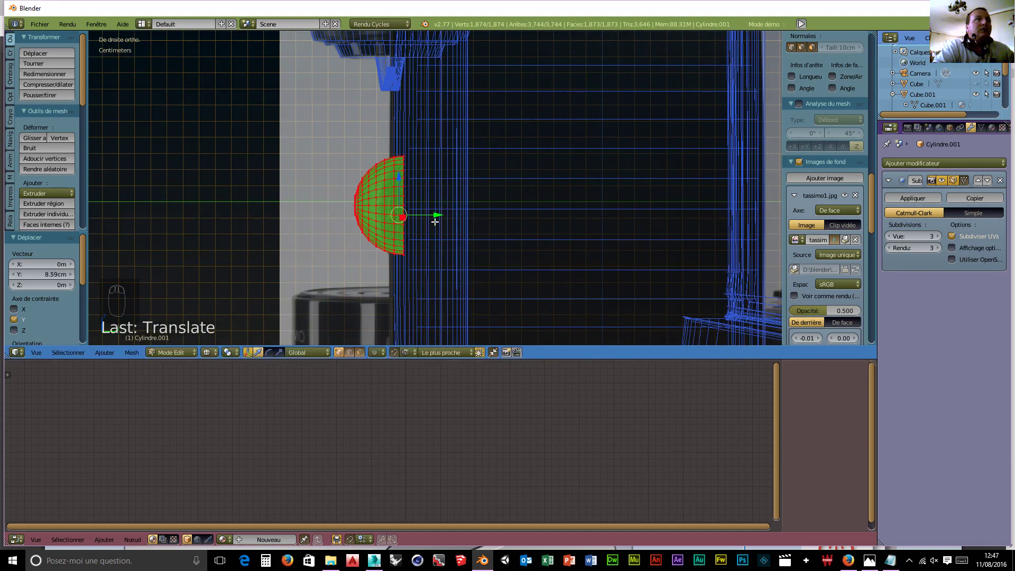
- Flatten the hemisphere along Y by a factor of 0.327 and shift it -3.96 mm along Y to match the dial's side profile
key(s)
key(y)
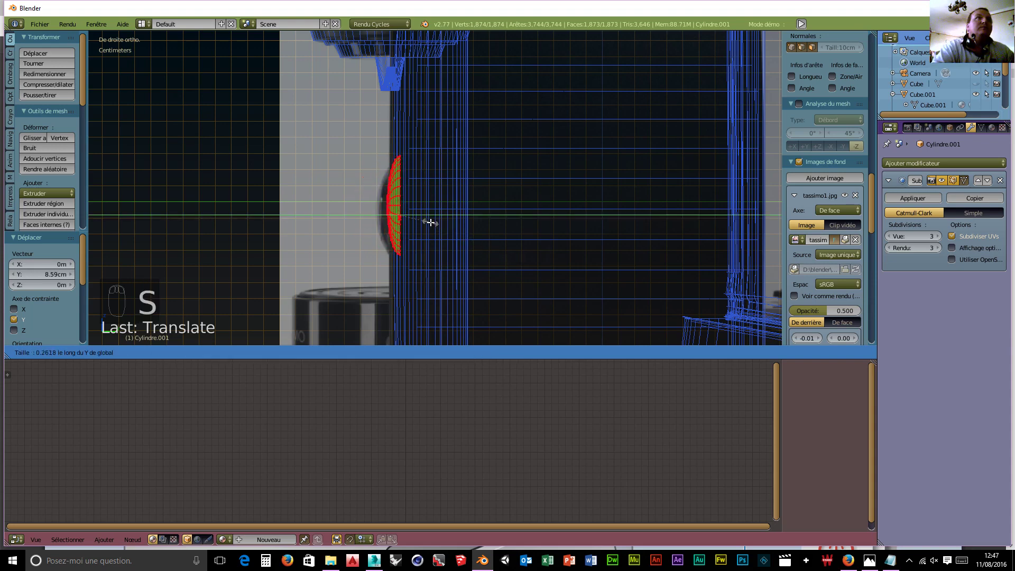
click(438, 227)
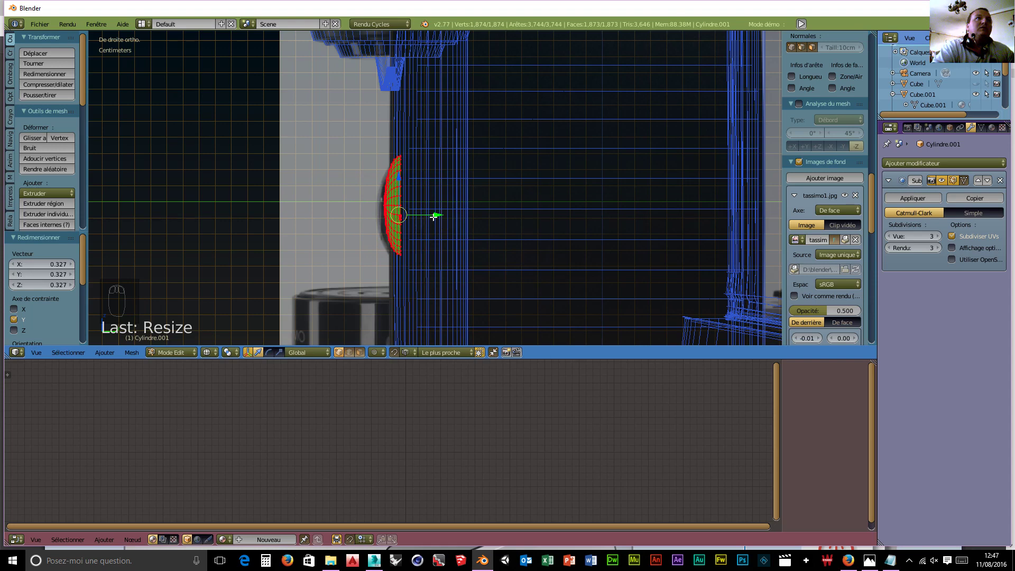
shift+drag(434, 217, 419, 218)
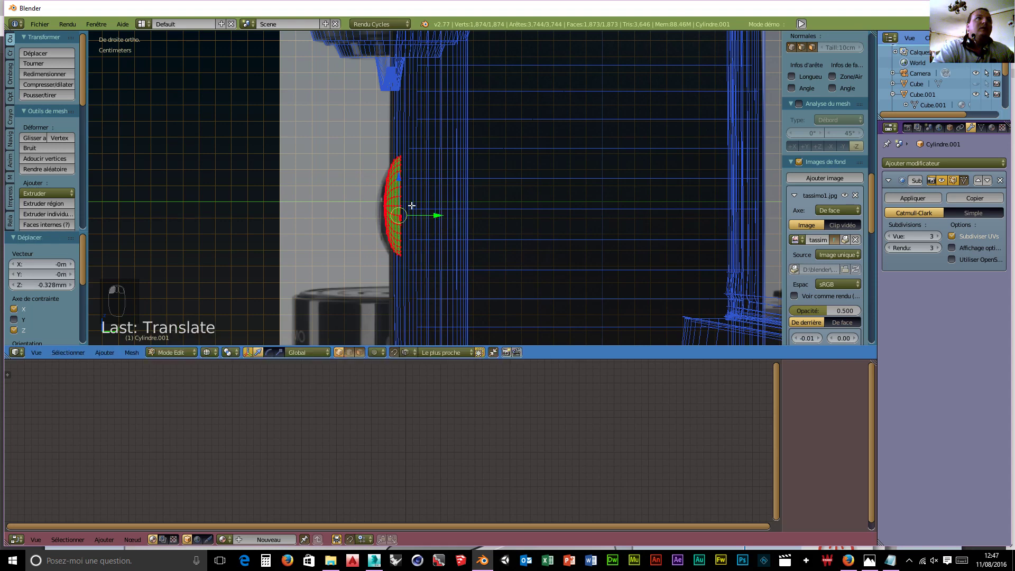
drag(440, 215, 385, 152)
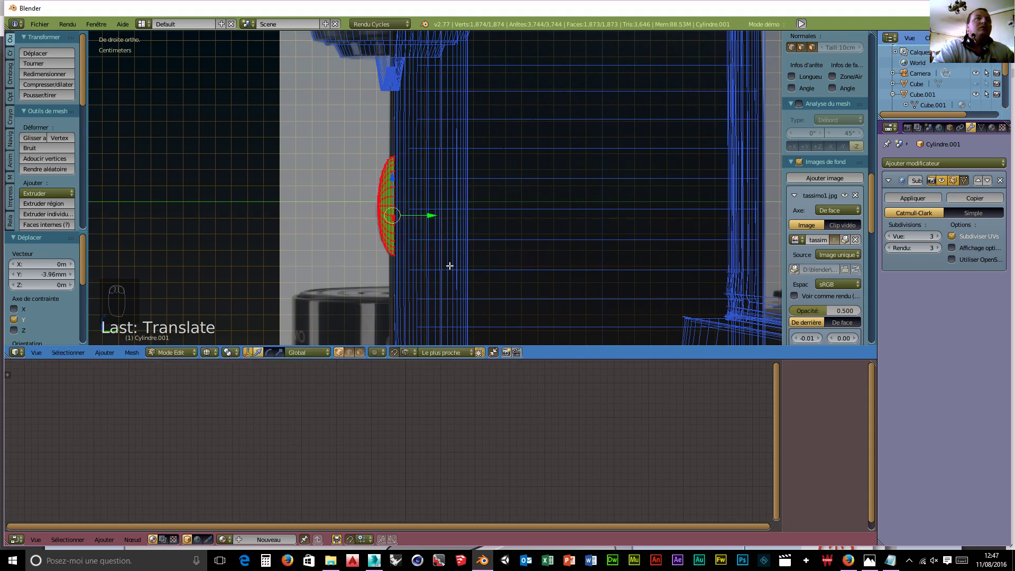
- In the front view, switch to face selection and deselect the dome's inner faces so only its outer ring stays selected
scroll(450, 266, up, 4)
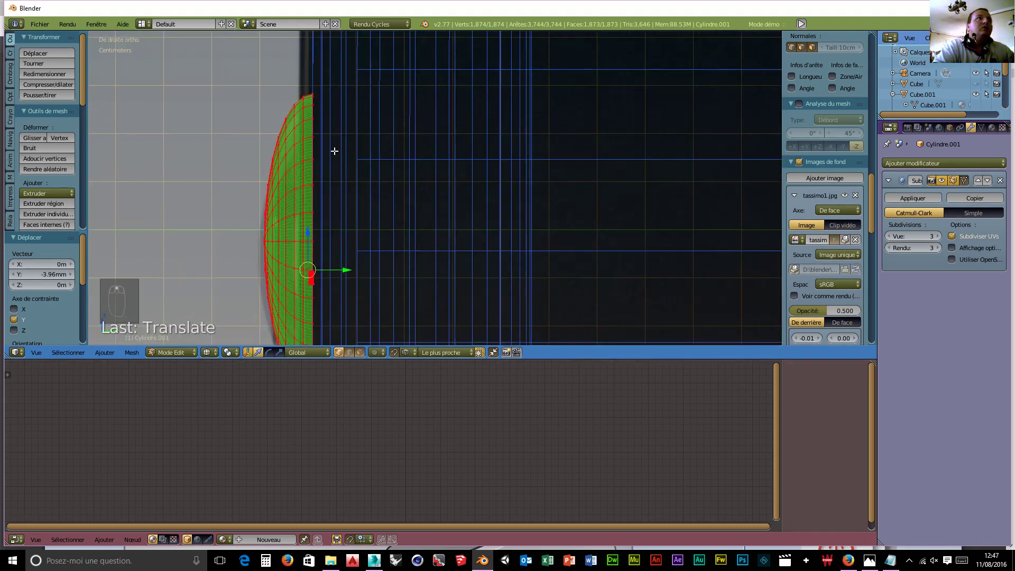
scroll(341, 164, down, 2)
middle_drag(365, 209, 377, 209)
key(KP_1)
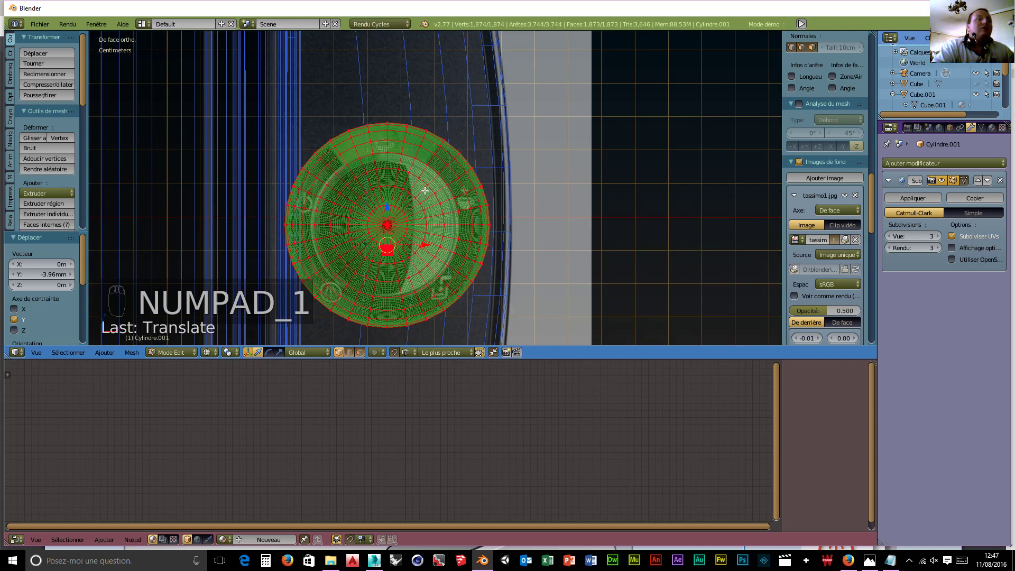
key(c)
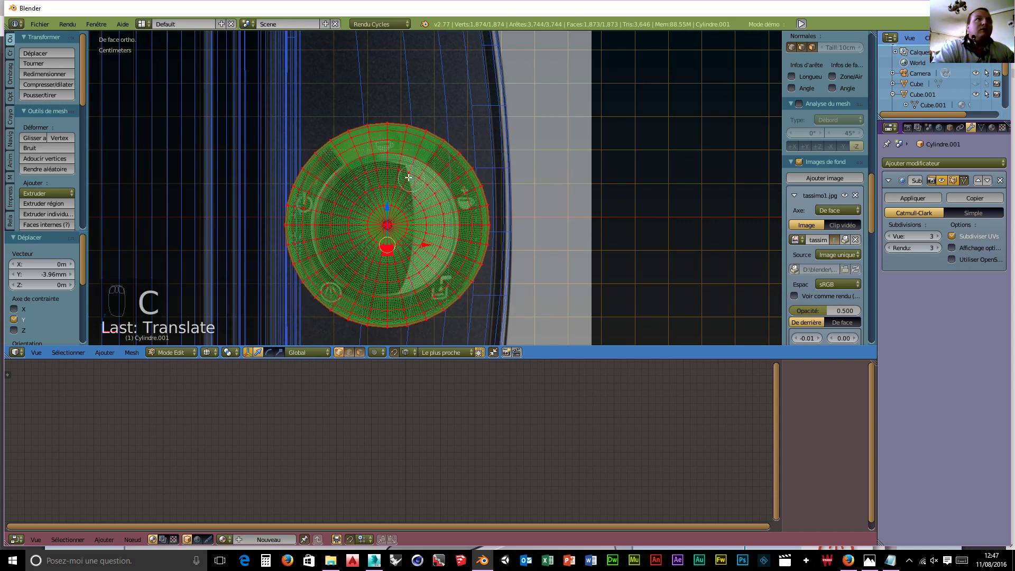
click(360, 353)
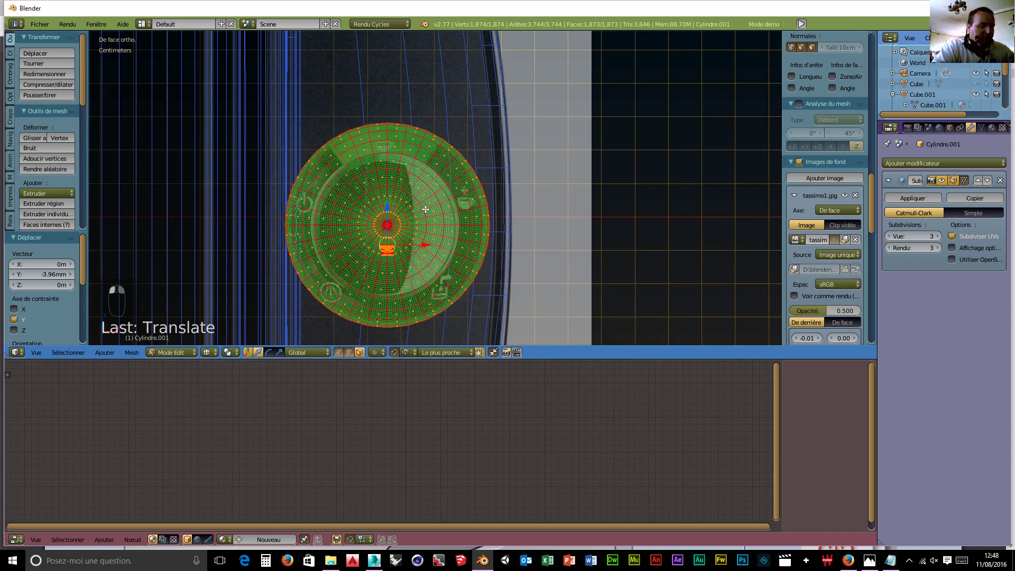
key(c)
mouse_move(426, 209)
middle_down()
mouse_move(400, 176)
mouse_move(427, 189)
mouse_move(449, 230)
mouse_move(417, 269)
mouse_move(363, 276)
mouse_move(335, 256)
mouse_move(335, 200)
mouse_move(385, 174)
mouse_move(364, 178)
mouse_move(377, 172)
mouse_move(386, 225)
mouse_move(360, 224)
mouse_move(381, 262)
mouse_move(412, 233)
mouse_move(394, 228)
middle_up()
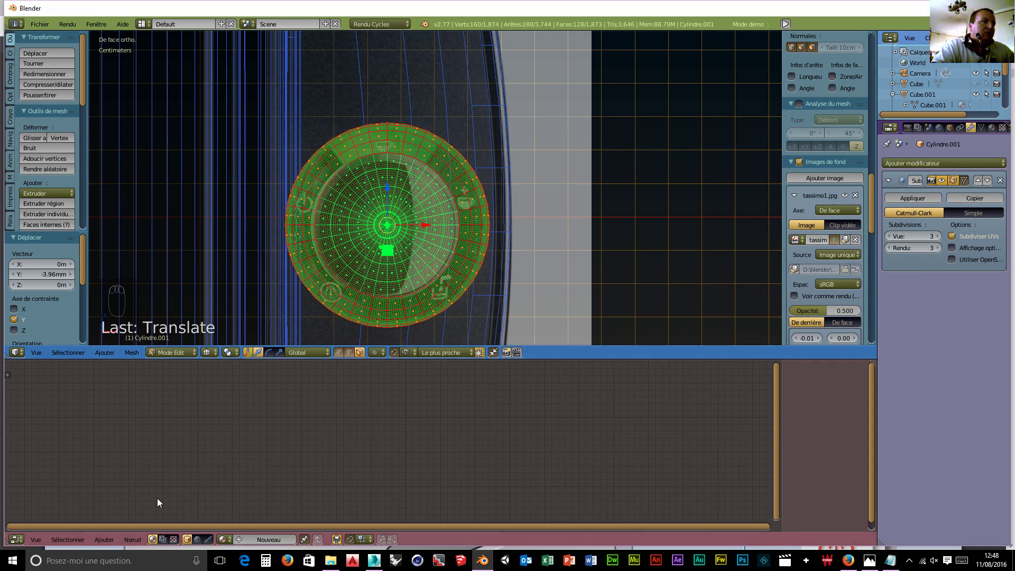
- Switch the node area to the UV/Image Editor and open tassimo1.jpg from the neo retro orange folder
click(16, 540)
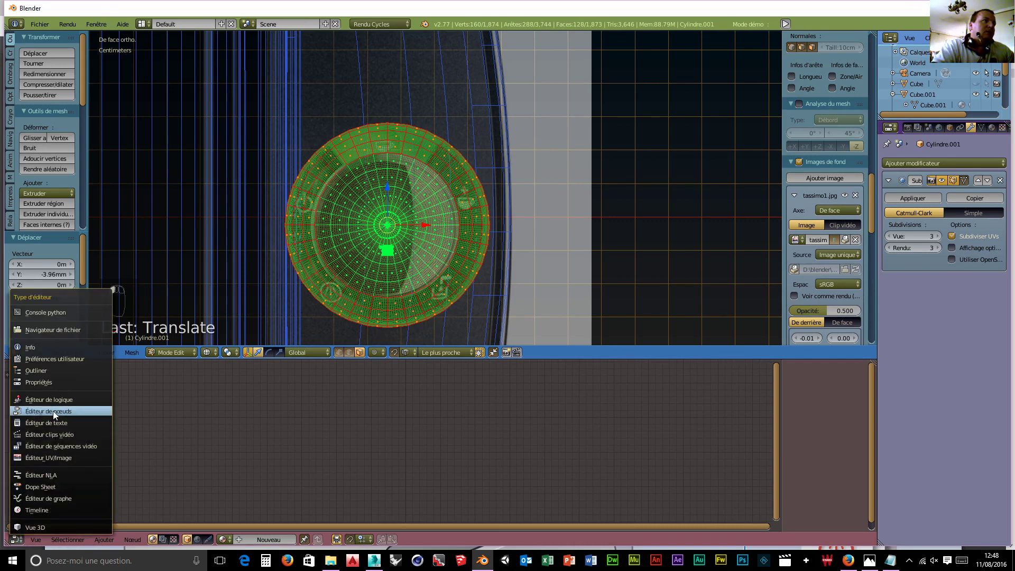
click(44, 458)
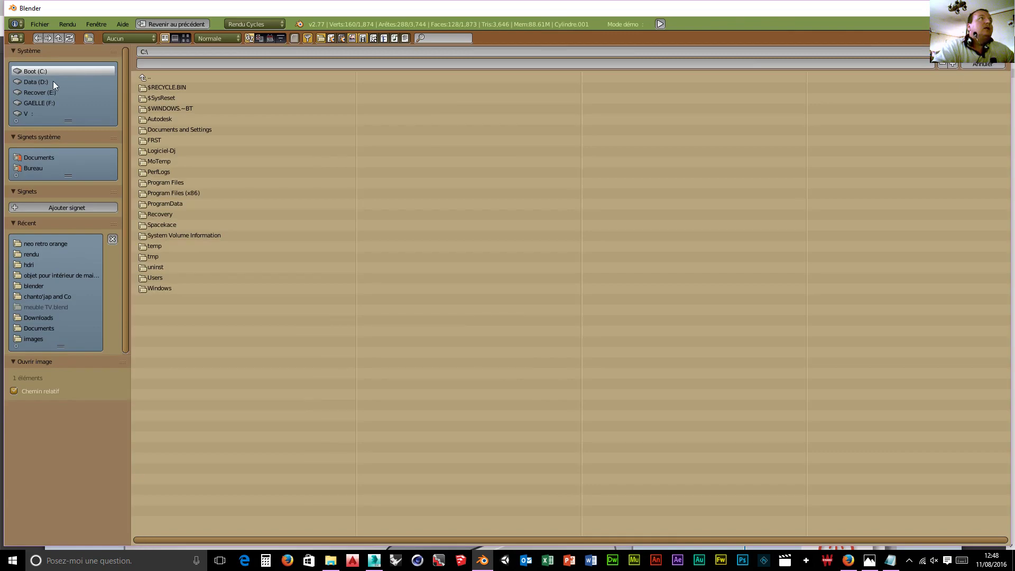
click(46, 83)
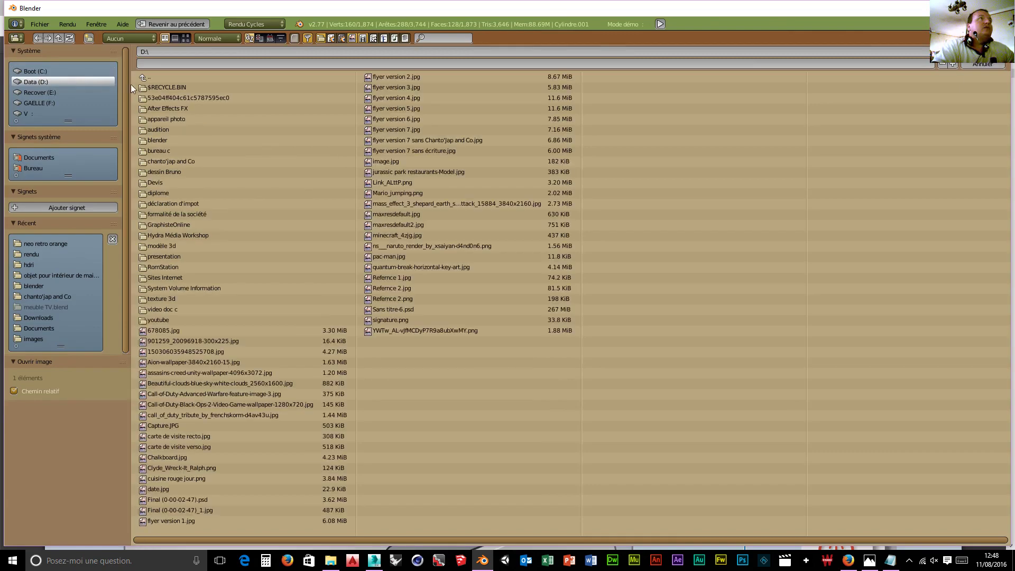
click(166, 139)
click(177, 98)
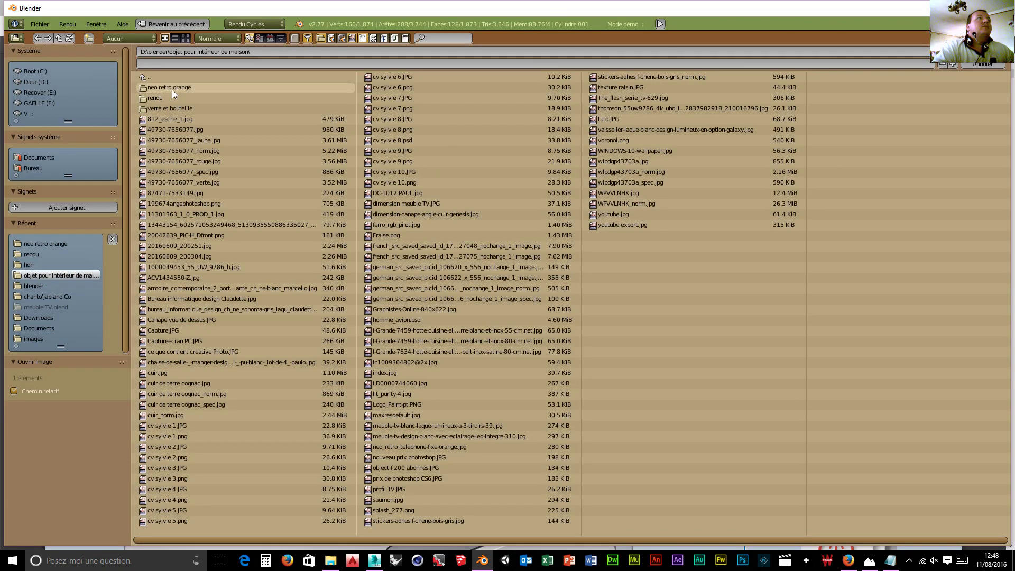
click(173, 90)
click(186, 37)
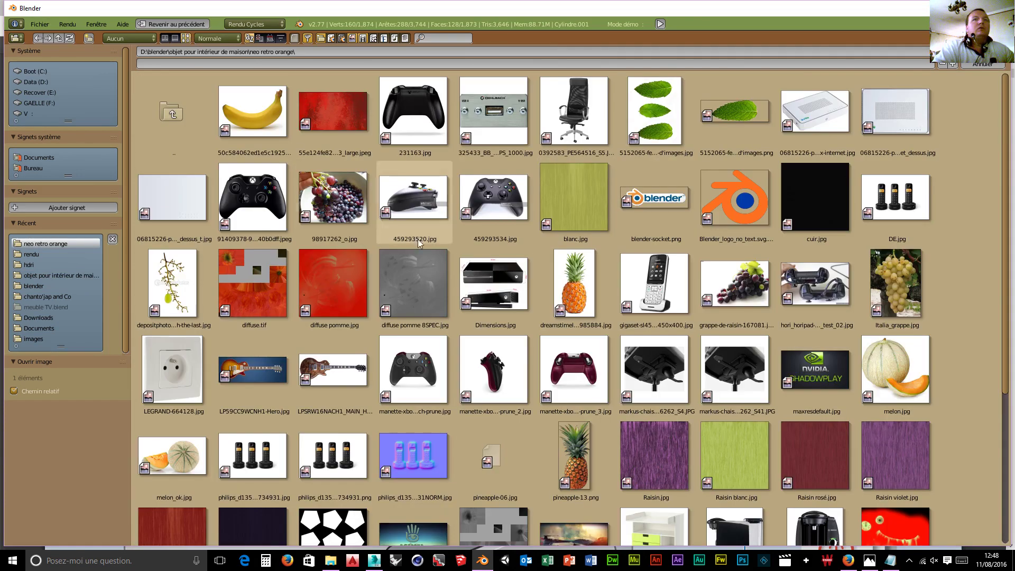
scroll(642, 321, down, 3)
click(817, 460)
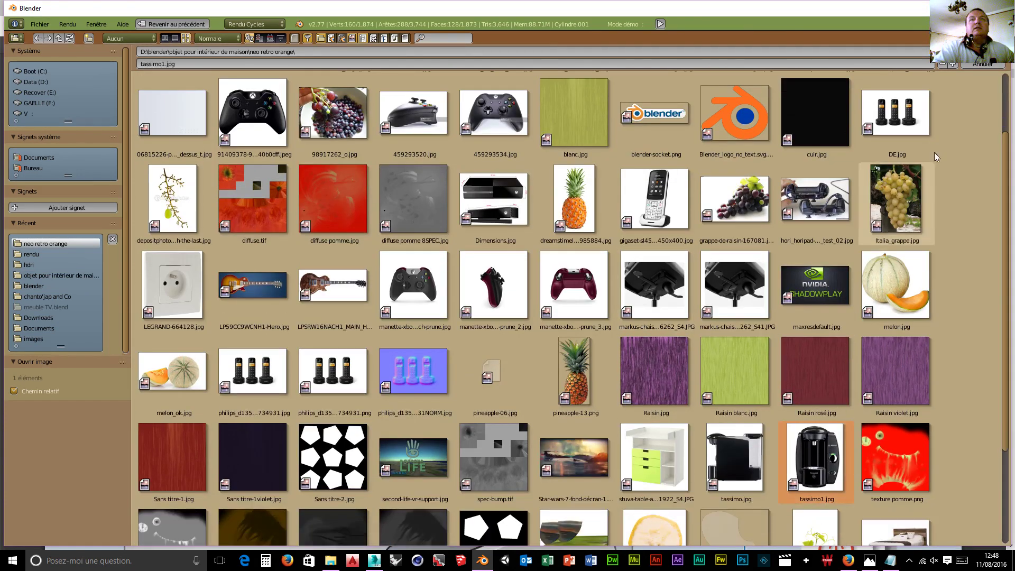
click(983, 52)
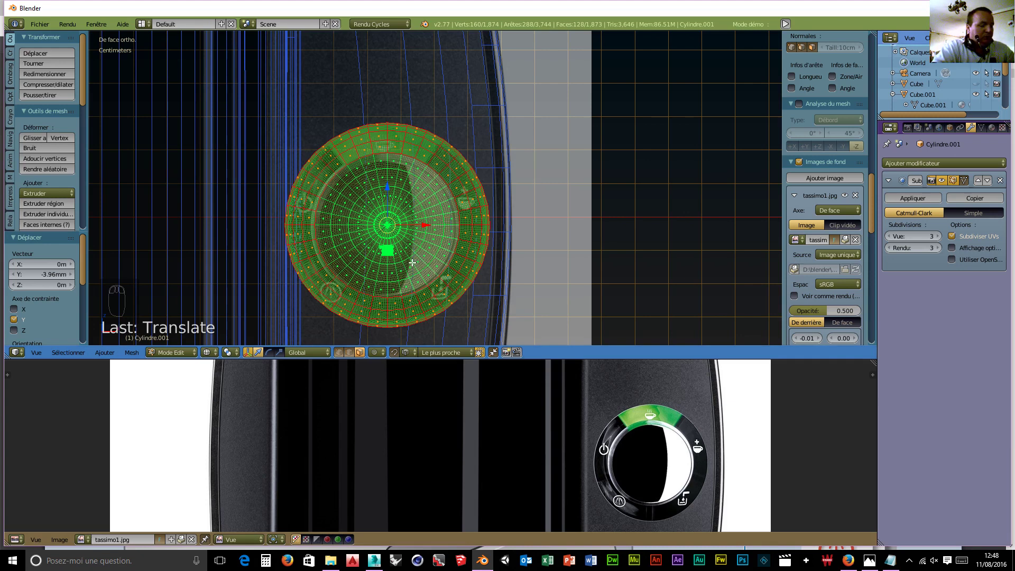
- Unwrap the ring faces with Project From View and move their UVs 39.04 cm in X and 5.76 cm in Y onto the image's dial
key(u)
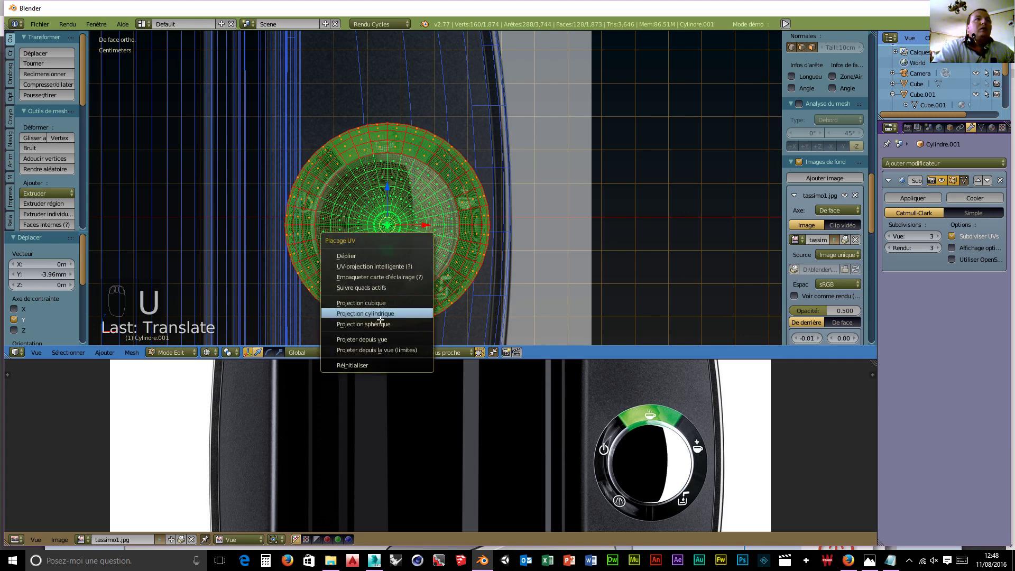
click(362, 339)
scroll(525, 436, down, 3)
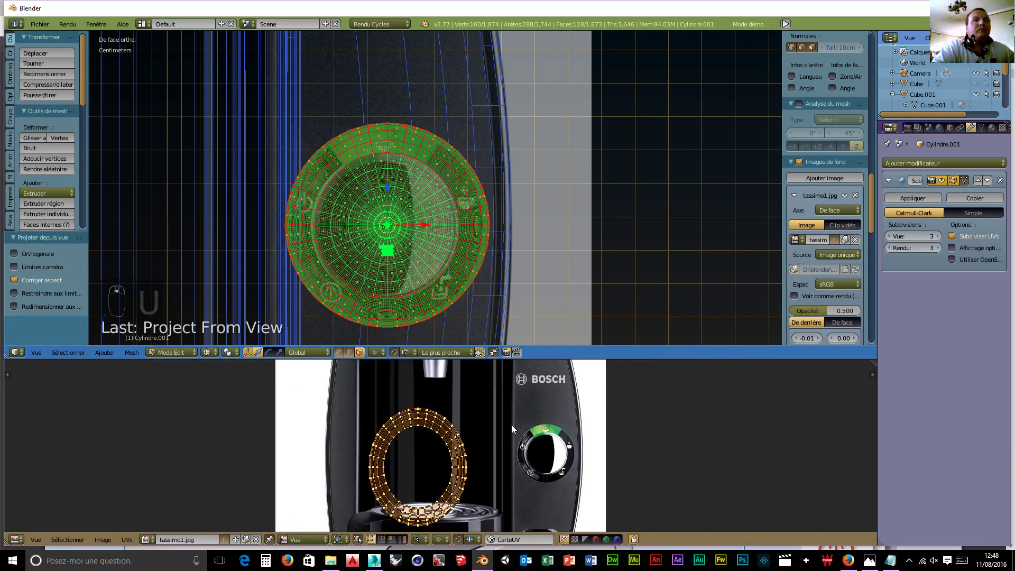
key(g)
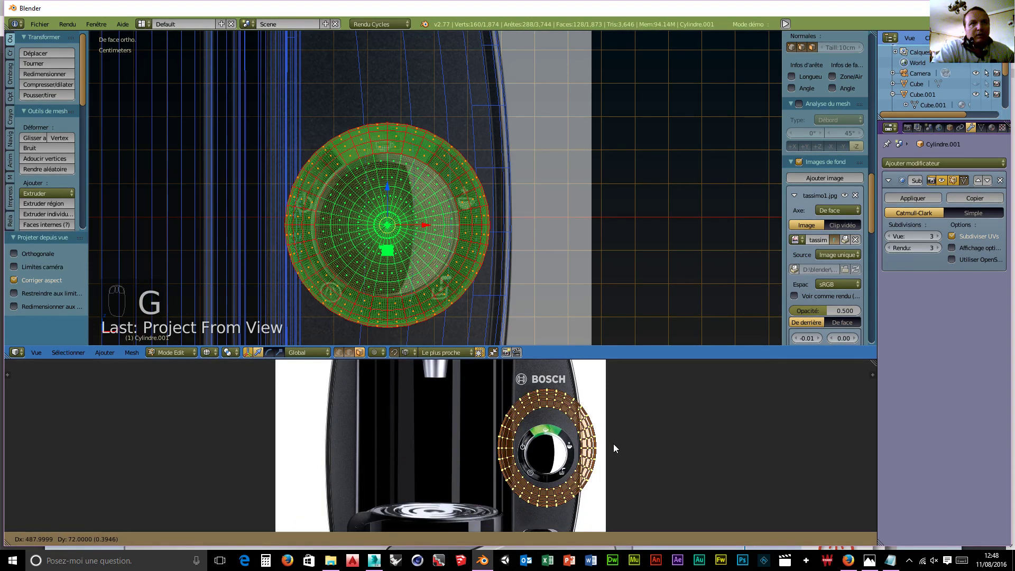
click(620, 456)
- Scale the ring's UVs by 0.846 along Y to make them round, and shrink them uniformly by 0.624
key(s)
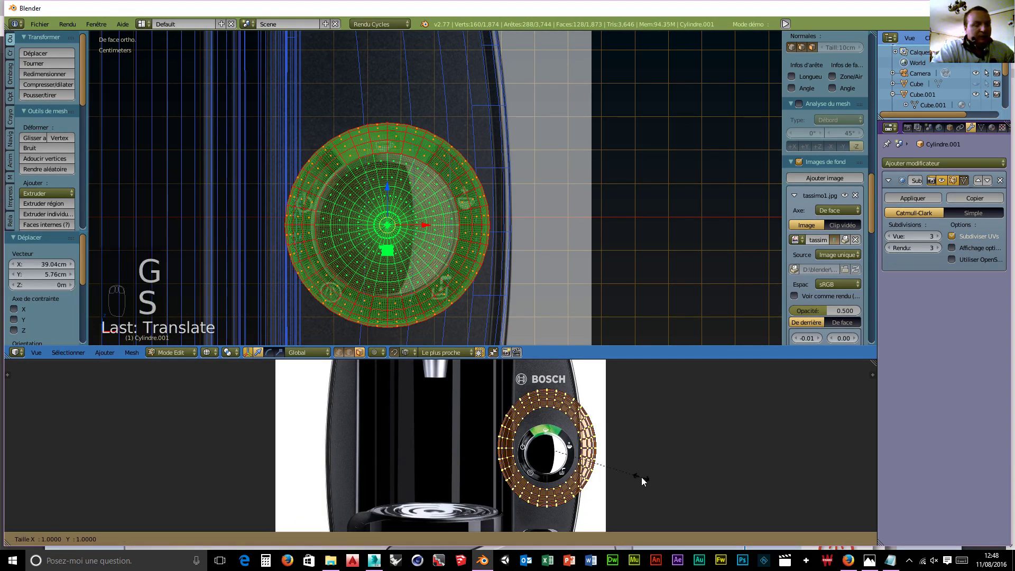
key(y)
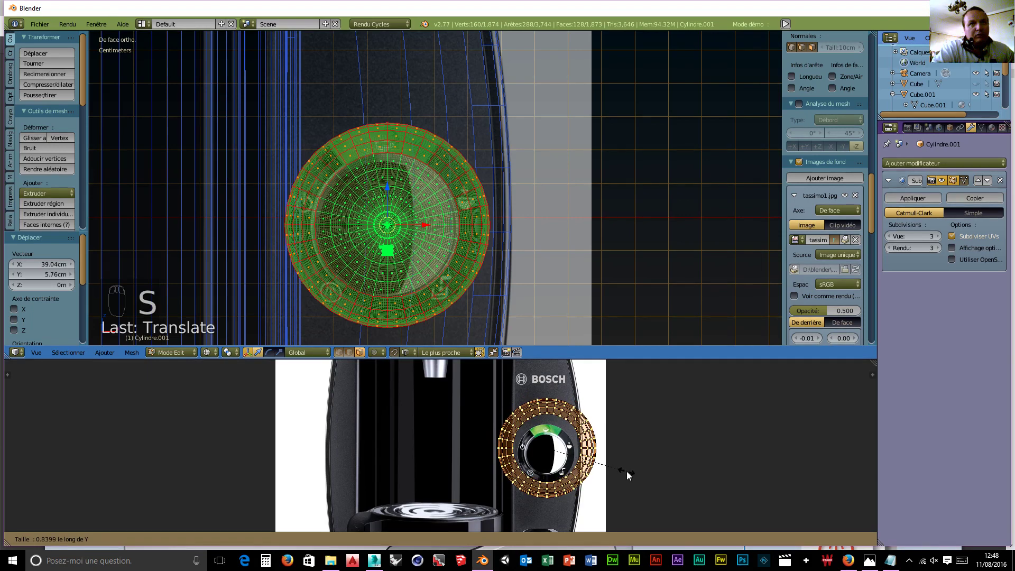
click(627, 471)
key(s)
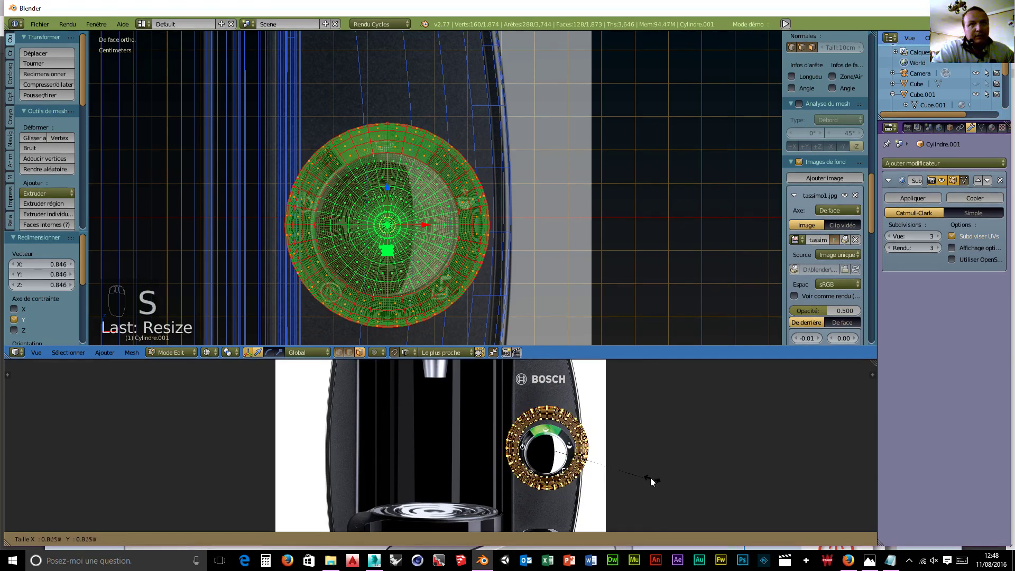
click(630, 473)
- Align the UV ring with the pictured dial by moving it -2.54 mm in X and -1.968 cm in Y and scaling it to 0.950
scroll(633, 470, up, 4)
middle_drag(608, 450, 337, 436)
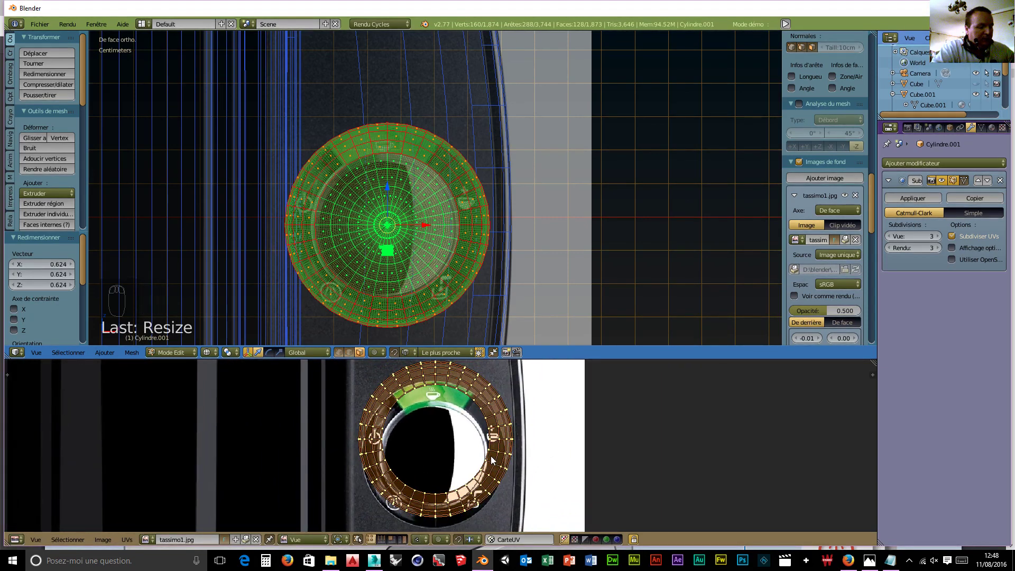
key(g)
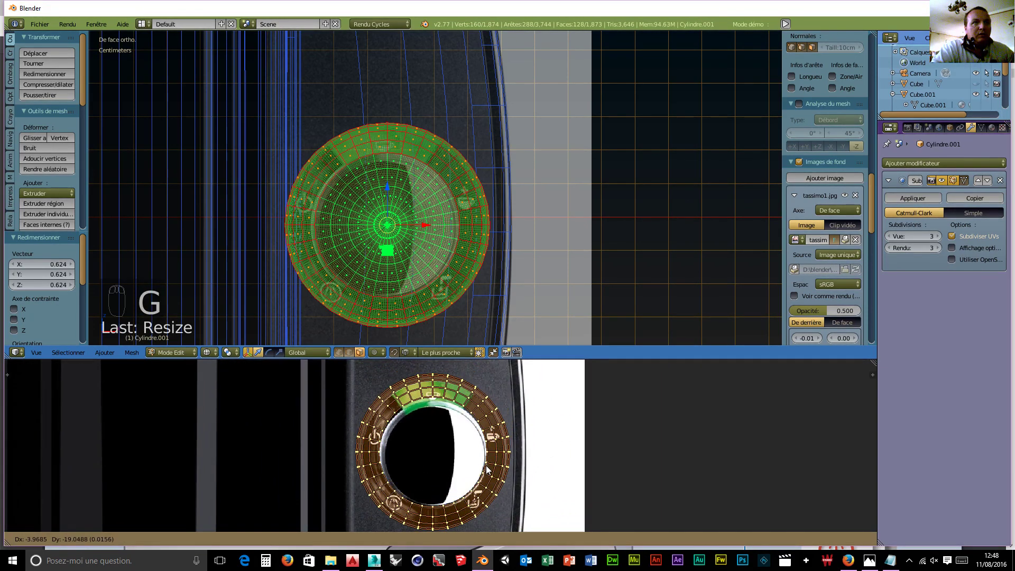
click(487, 472)
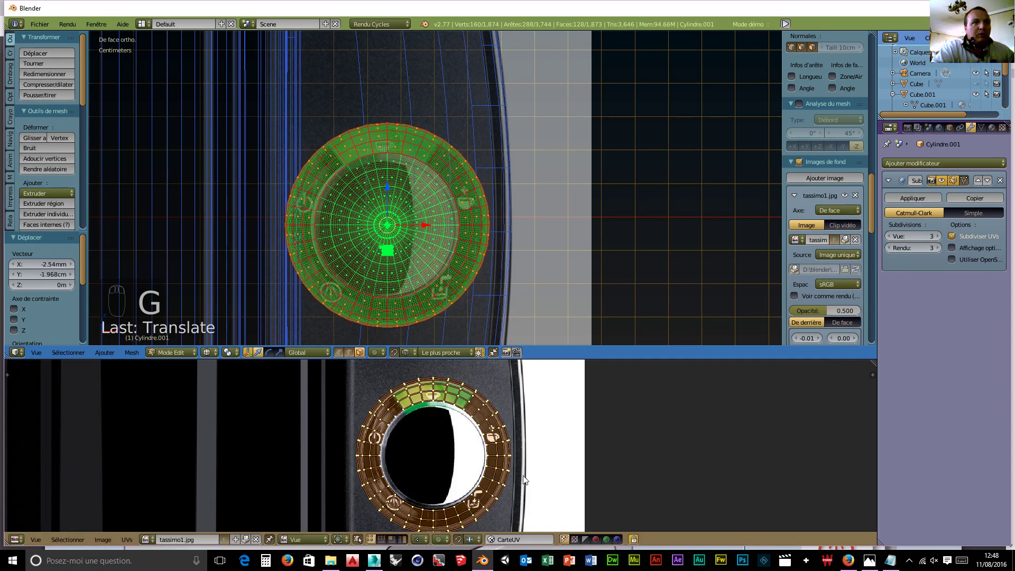
key(s)
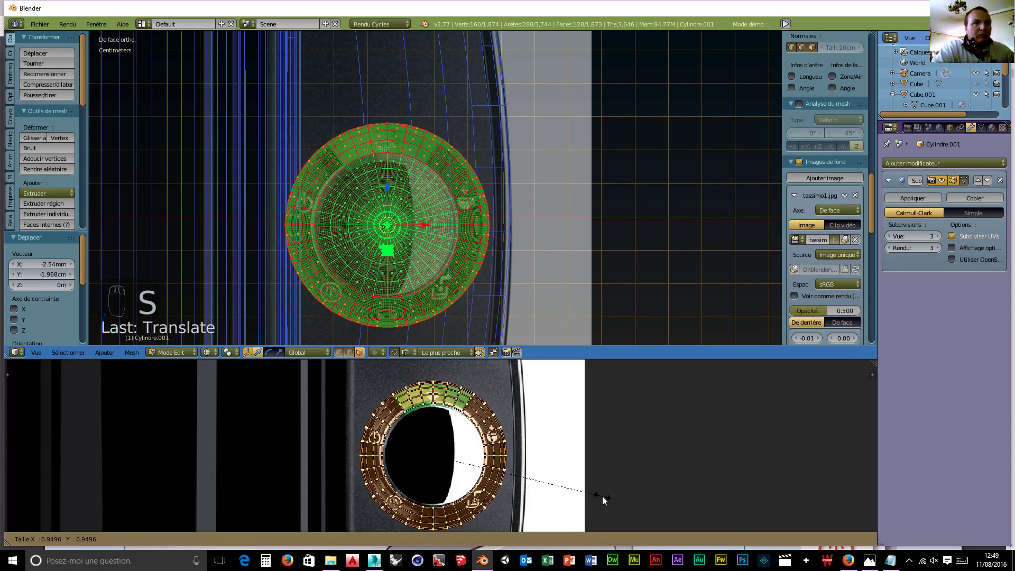
click(602, 496)
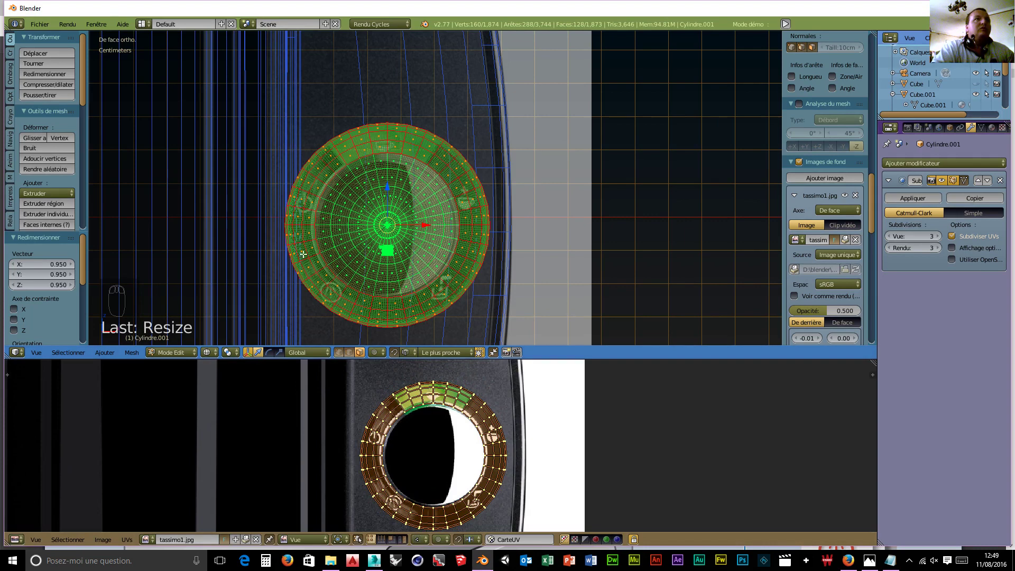
- Return the UV area to the Node Editor, create a new material for the dial, and delete its Diffuse BSDF node
click(15, 541)
click(47, 411)
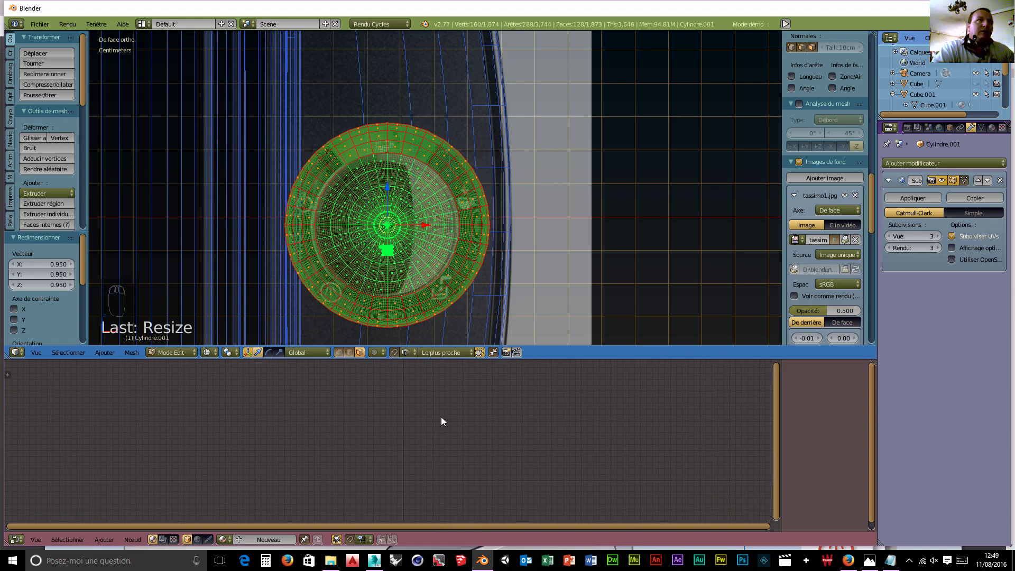
click(252, 540)
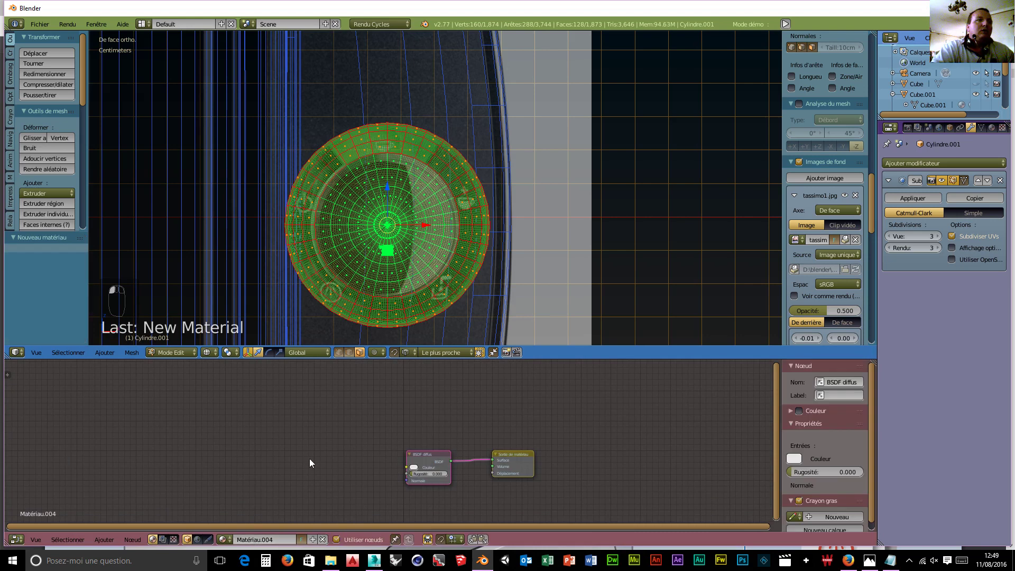
click(428, 464)
drag(429, 458, 404, 436)
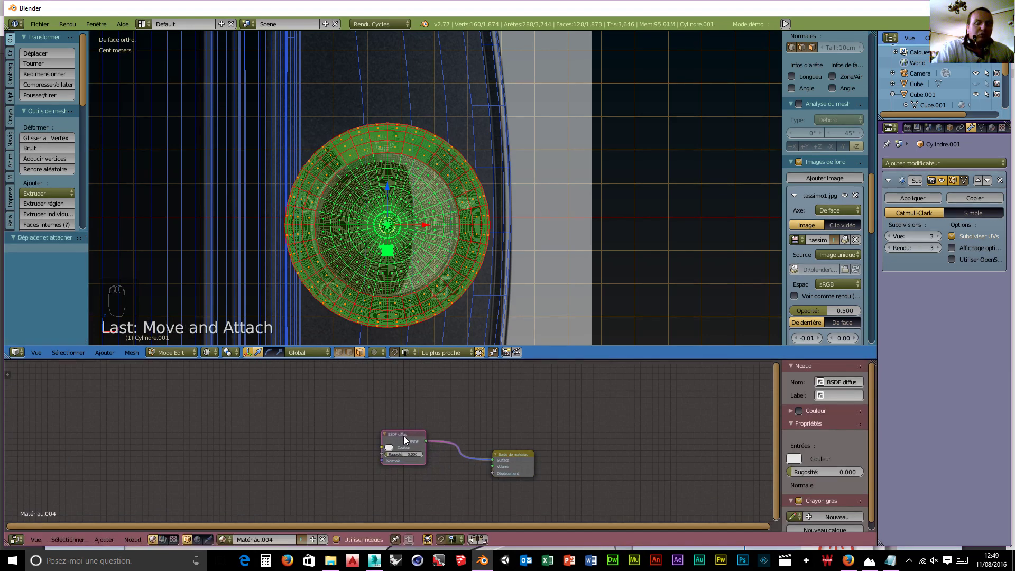
key(Delete)
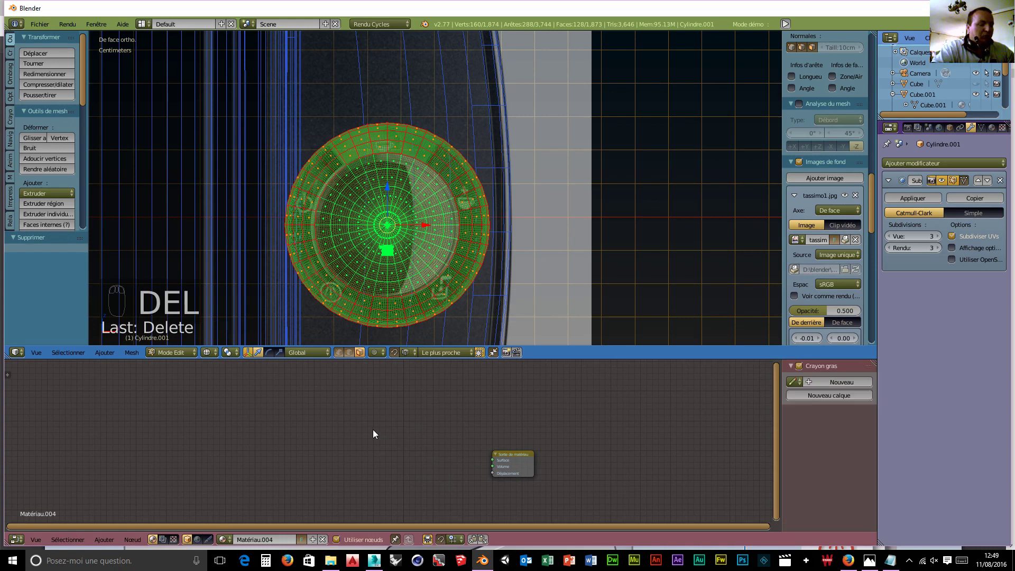
- Add an Emission shader node and connect its output to the Surface input of the Material Output
key(shift+a)
mouse_move(364, 460)
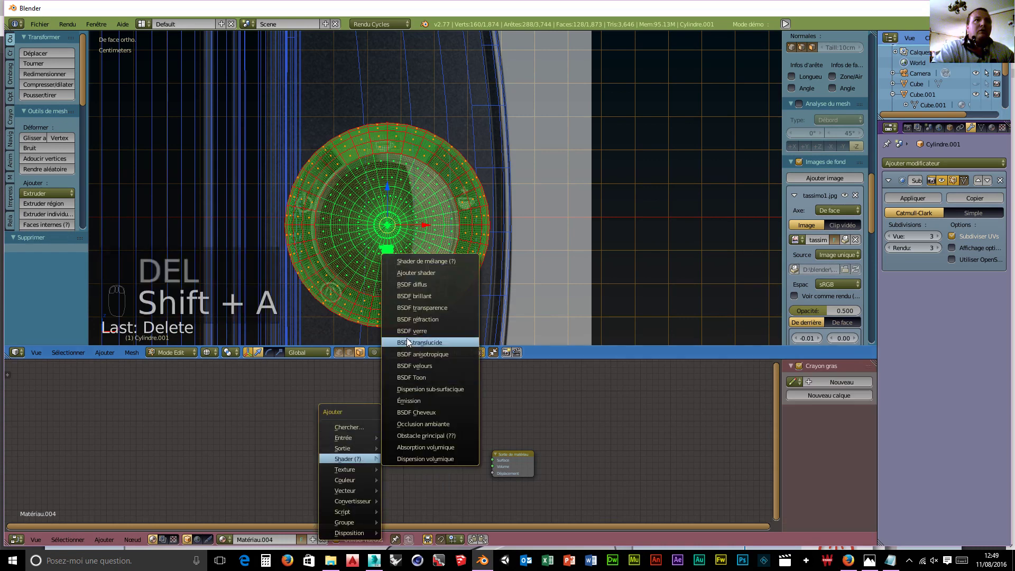
click(417, 401)
click(389, 432)
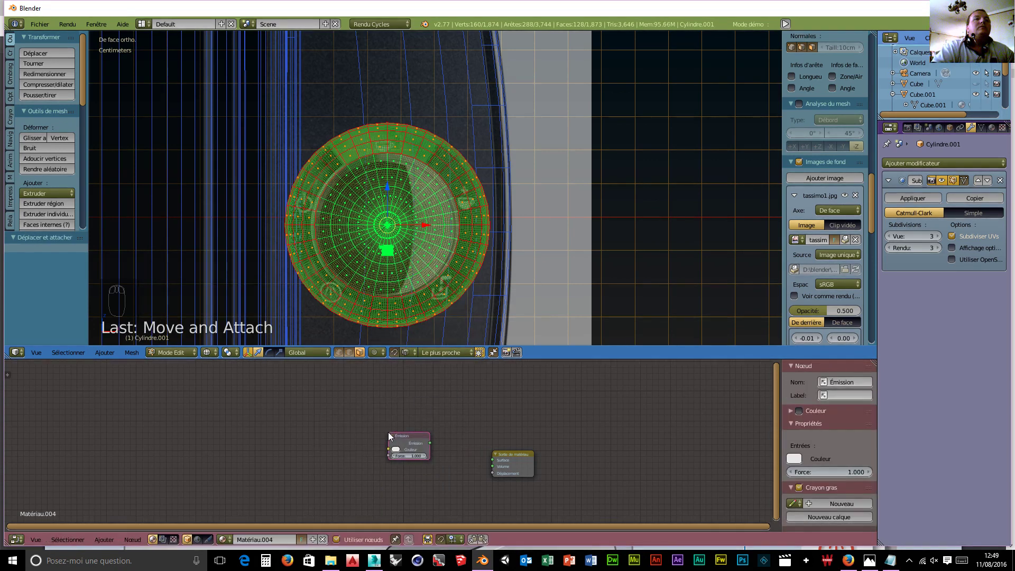
drag(430, 443, 490, 460)
- Add an Image Texture node beside the Emission node
key(shift+a)
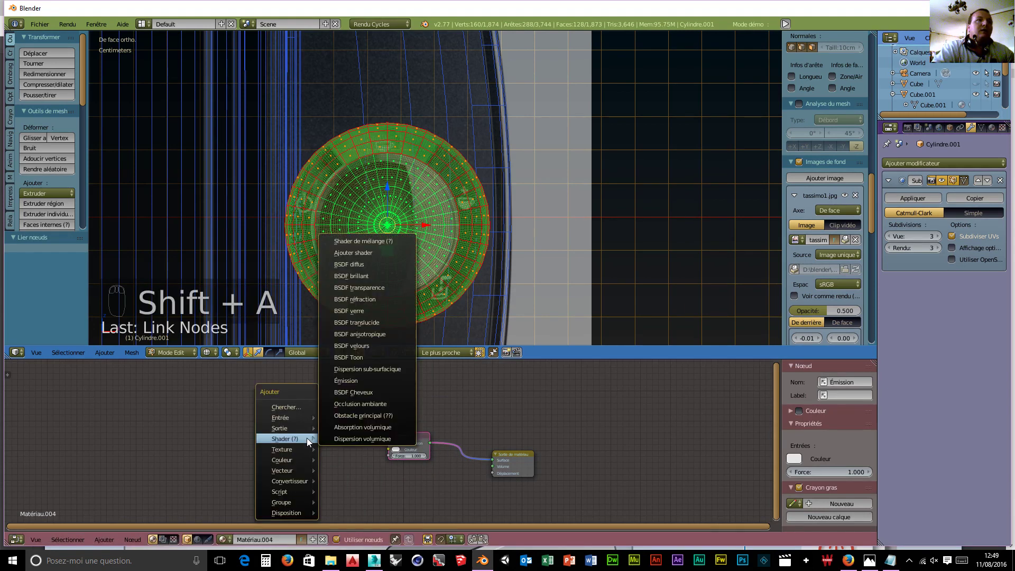
mouse_move(292, 453)
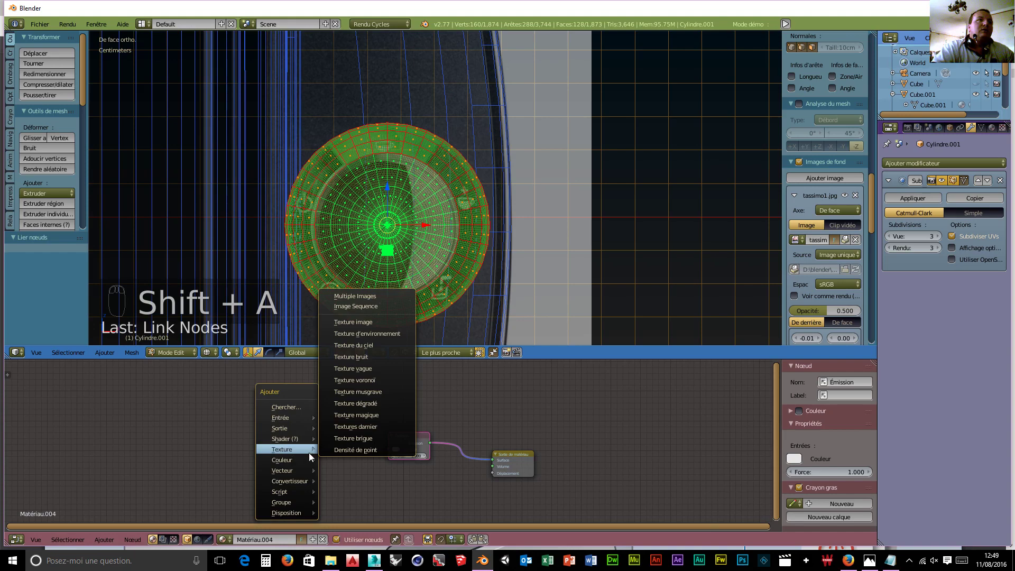
click(364, 322)
click(298, 409)
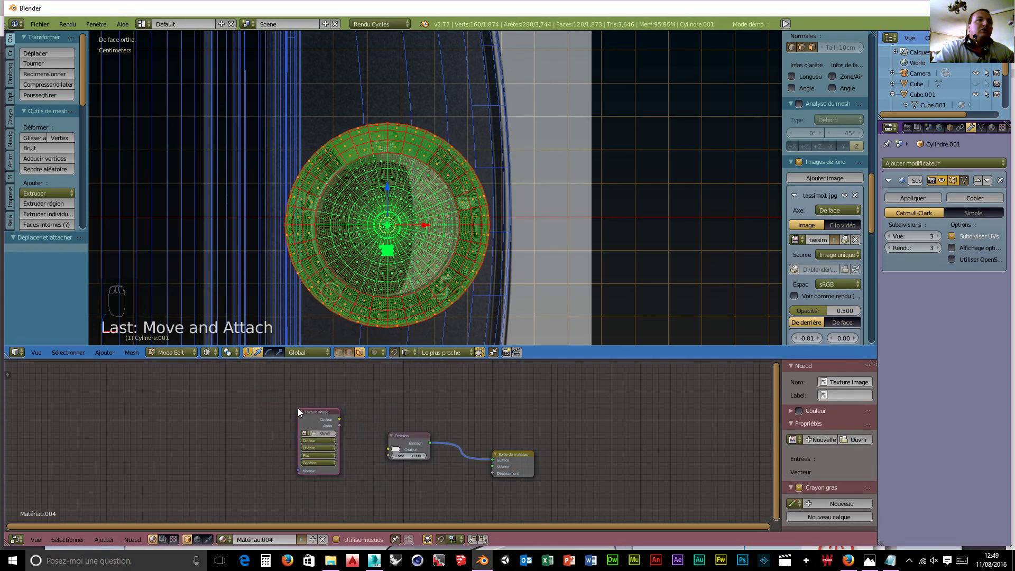
- Load tassimo1.jpg from D:\blender\objet pour intérieur de maison\neo retro orange into the Image Texture node
click(330, 433)
click(36, 82)
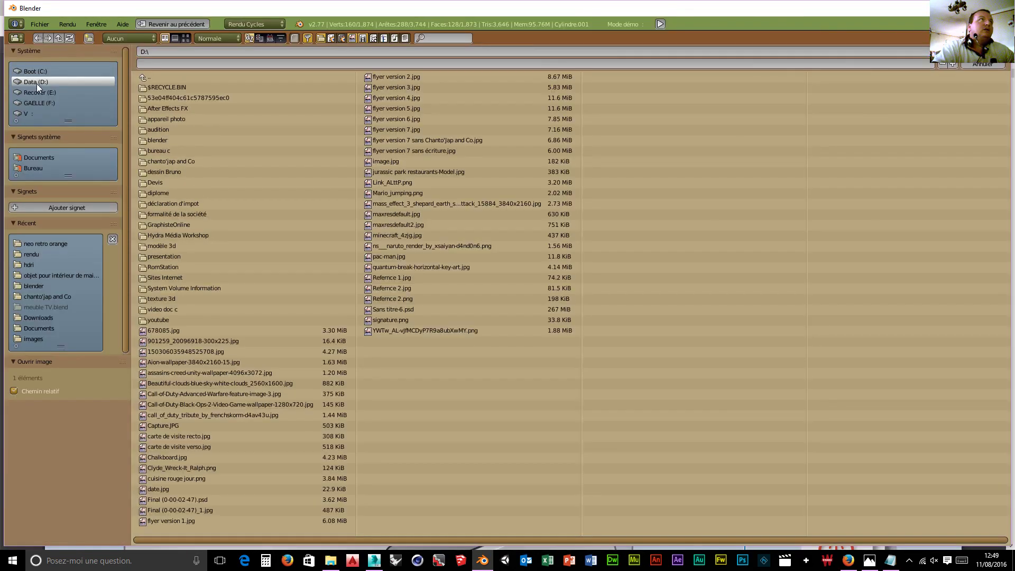
click(168, 142)
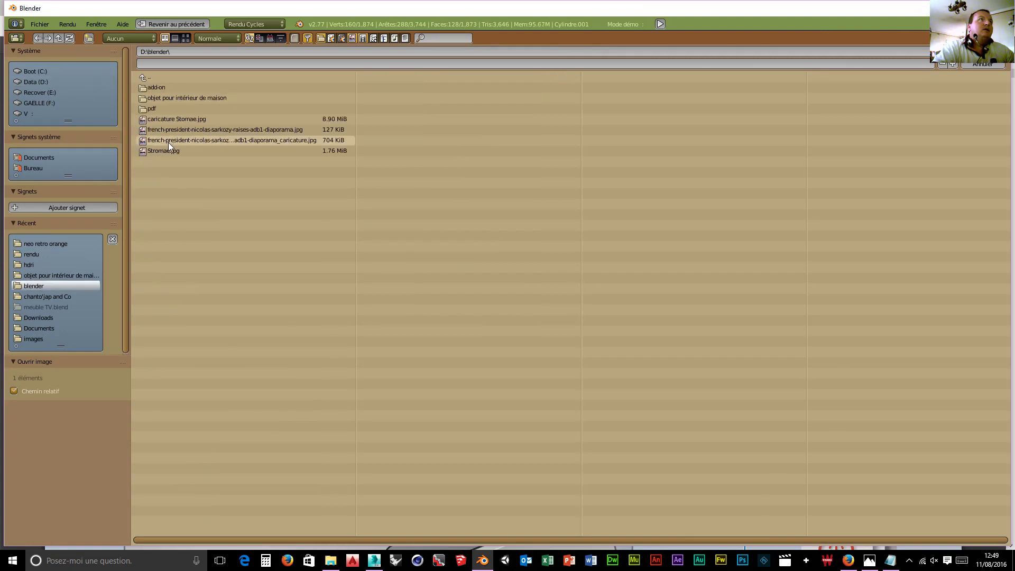
click(166, 98)
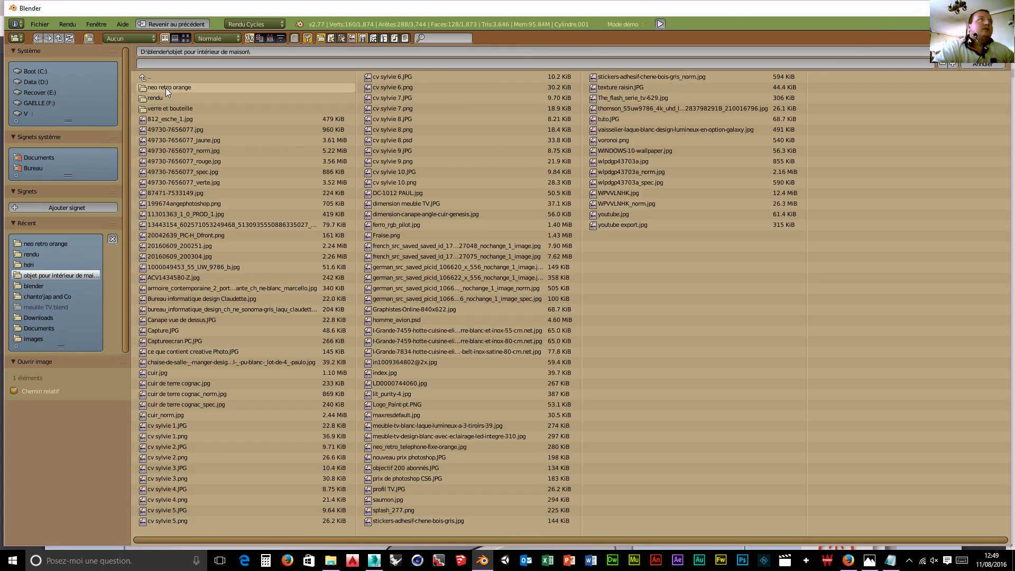
click(167, 87)
click(186, 37)
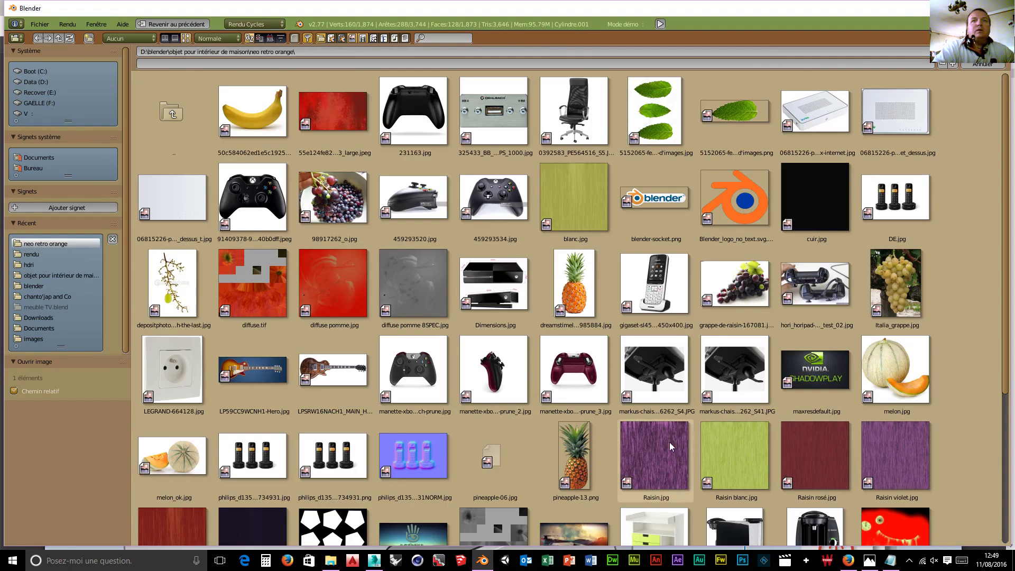
click(814, 529)
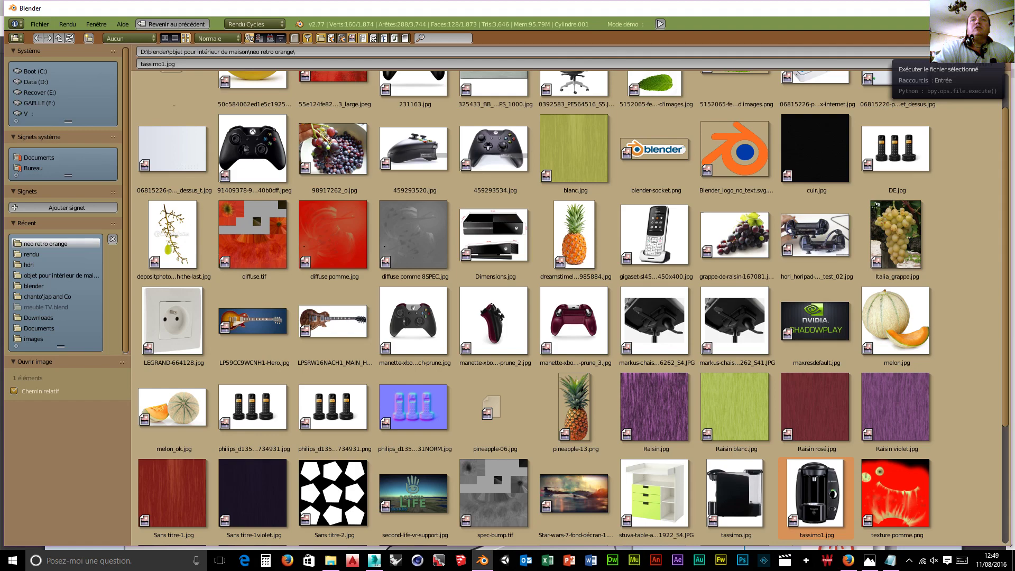
click(971, 52)
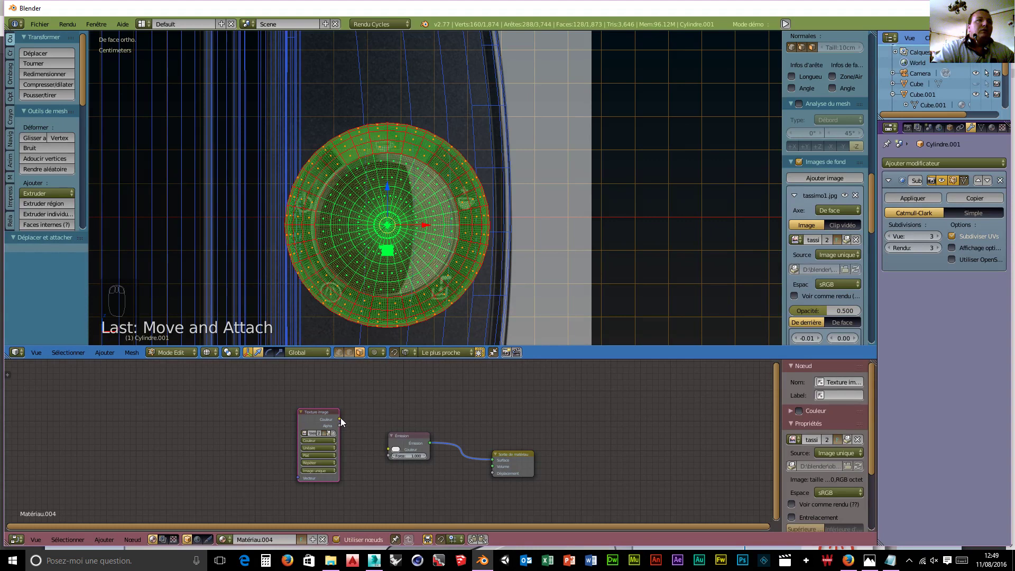
- Connect the Image Texture's color to the Emission color and insert a Mix Shader between Emission and the Material Output
drag(341, 419, 389, 450)
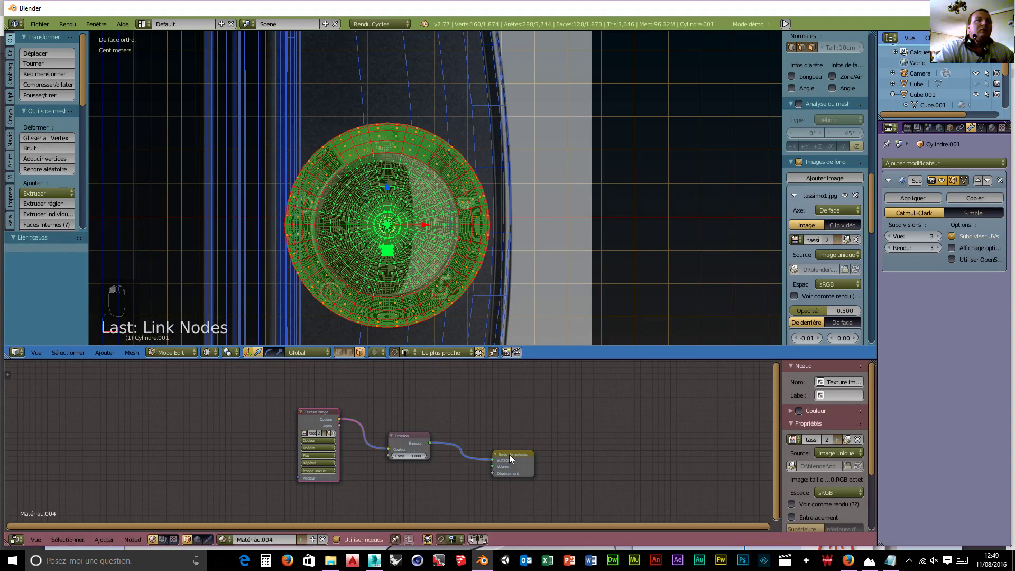
drag(509, 454, 550, 458)
key(shift+a)
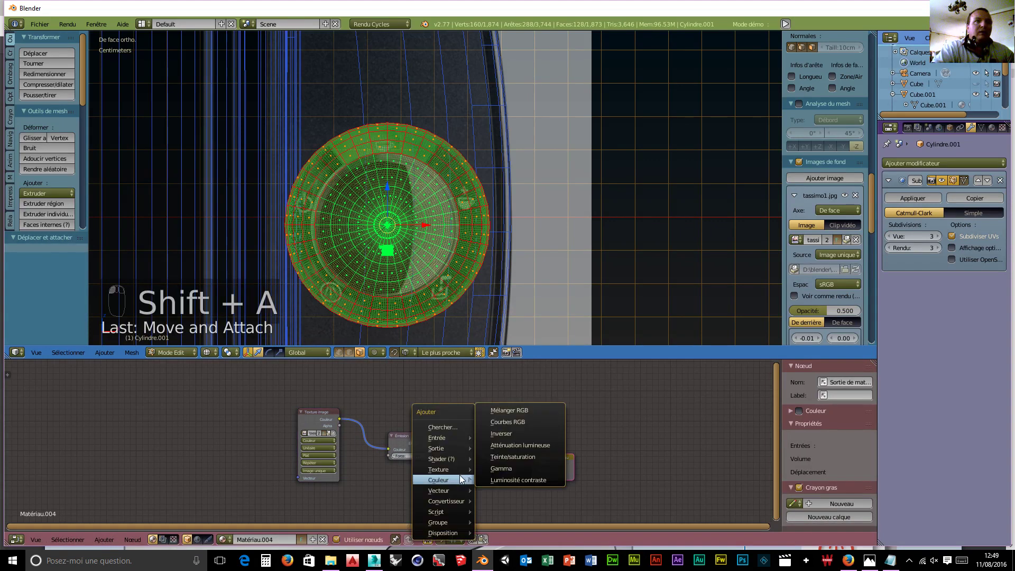
mouse_move(442, 458)
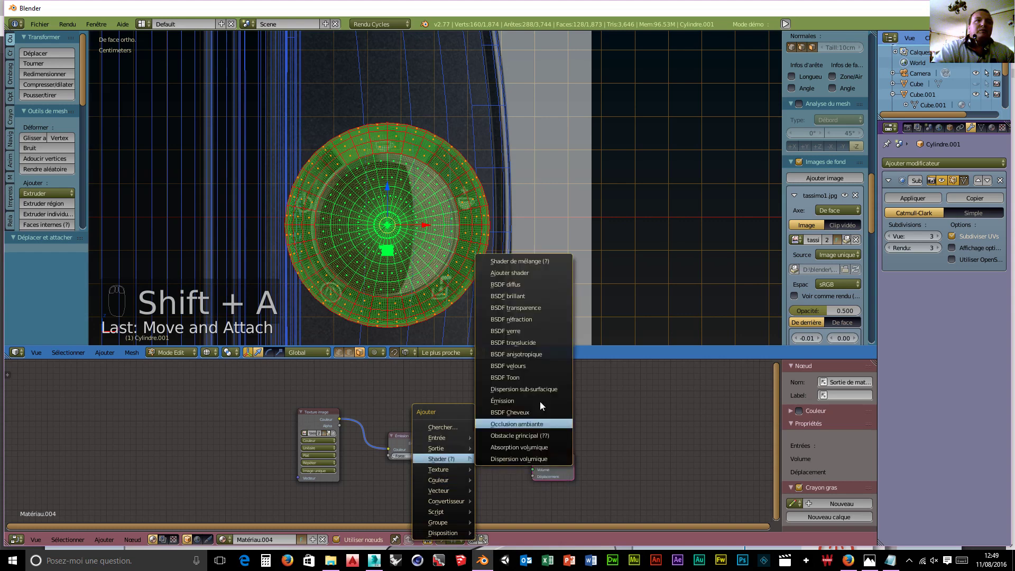
click(521, 261)
click(468, 434)
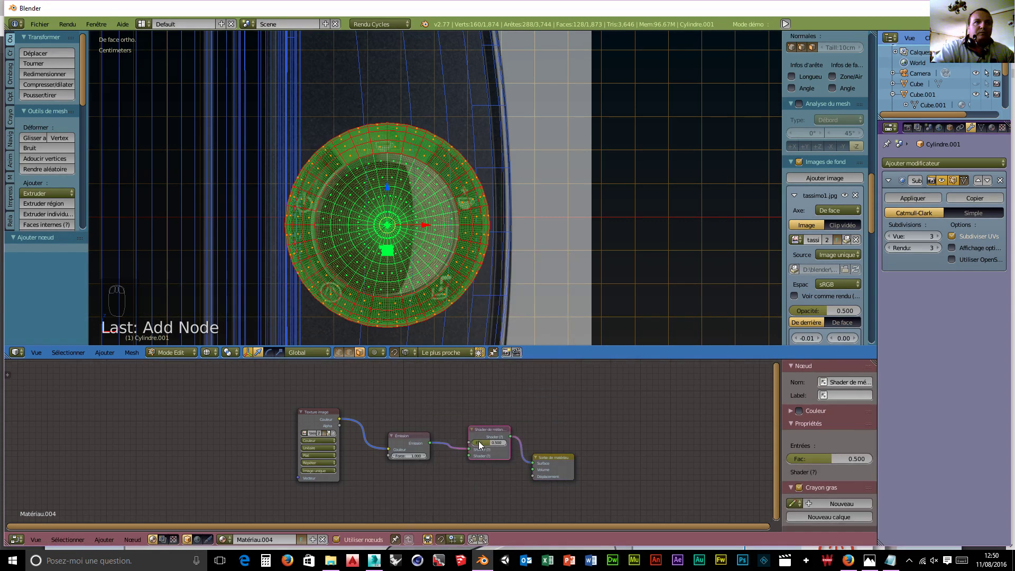
- Add a Glossy BSDF node with roughness 0.000 and connect it to the Mix Shader's second shader input
key(shift+a)
mouse_move(452, 480)
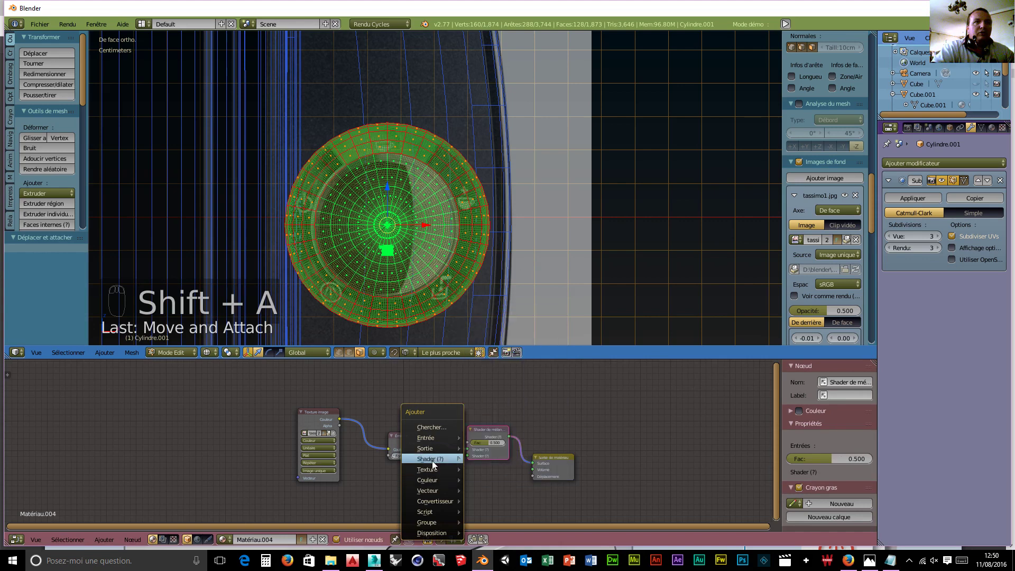
mouse_move(432, 459)
click(503, 296)
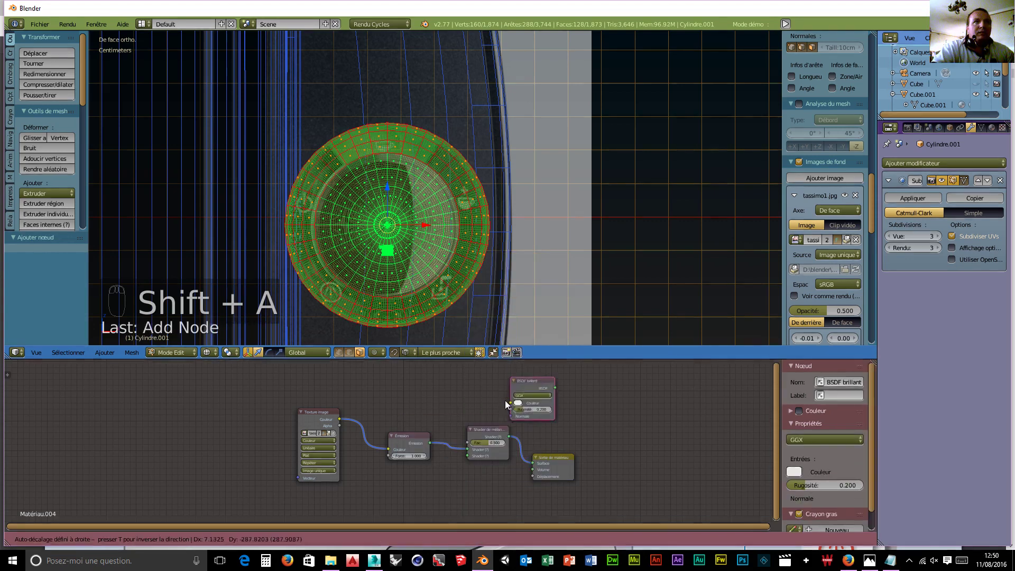
click(392, 468)
drag(411, 501, 469, 455)
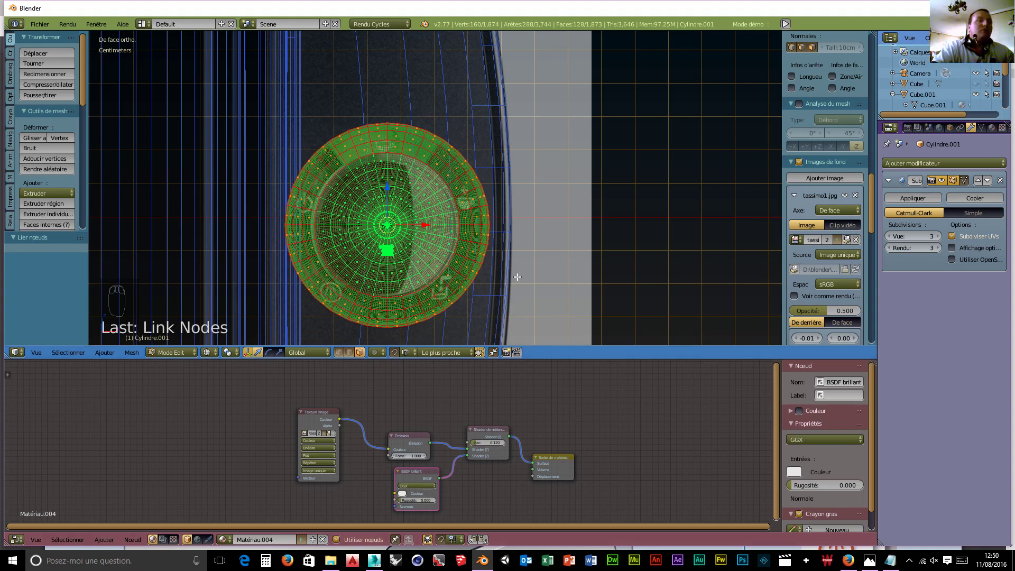
- Preview the textured dial in rendered shading and, in Object Mode, move it 6.719 mm along Y into the machine body
key(shift+z)
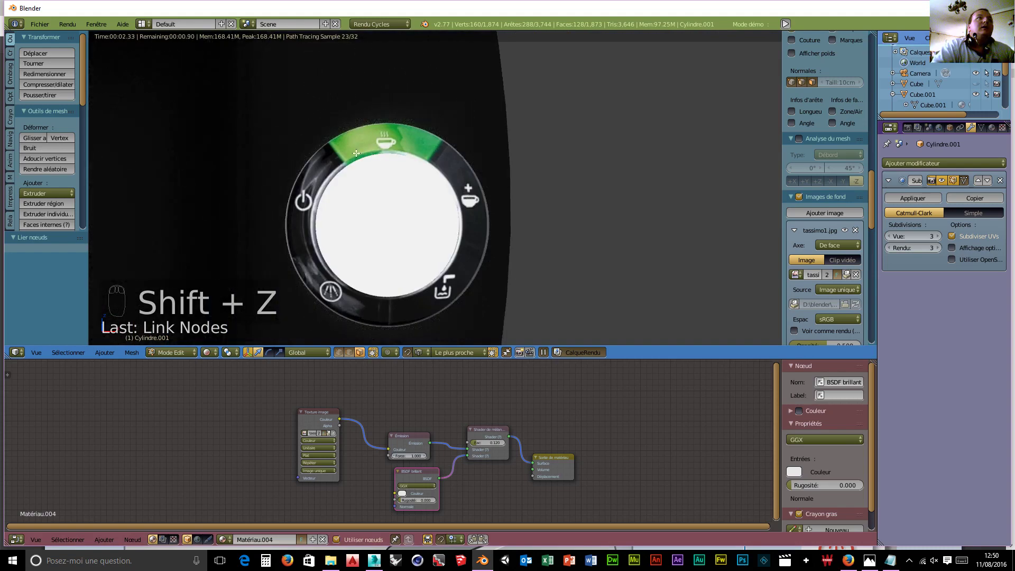
middle_drag(525, 245, 399, 256)
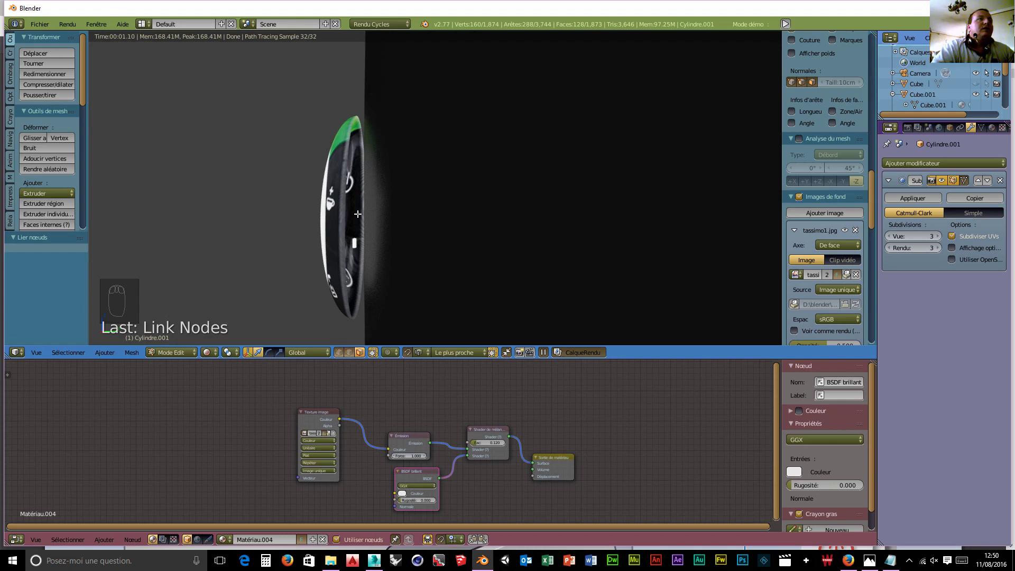
click(169, 353)
click(167, 339)
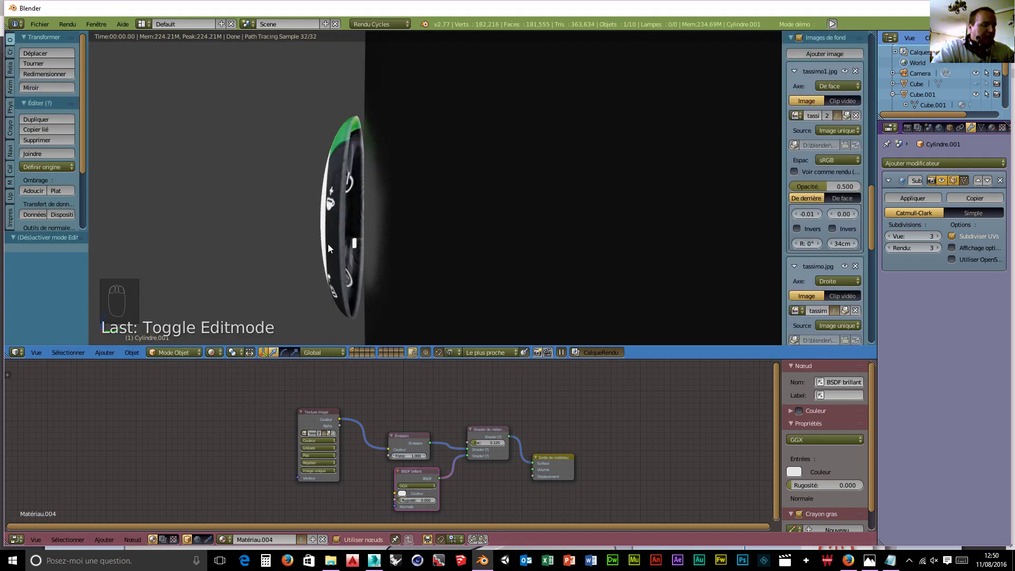
key(g)
key(y)
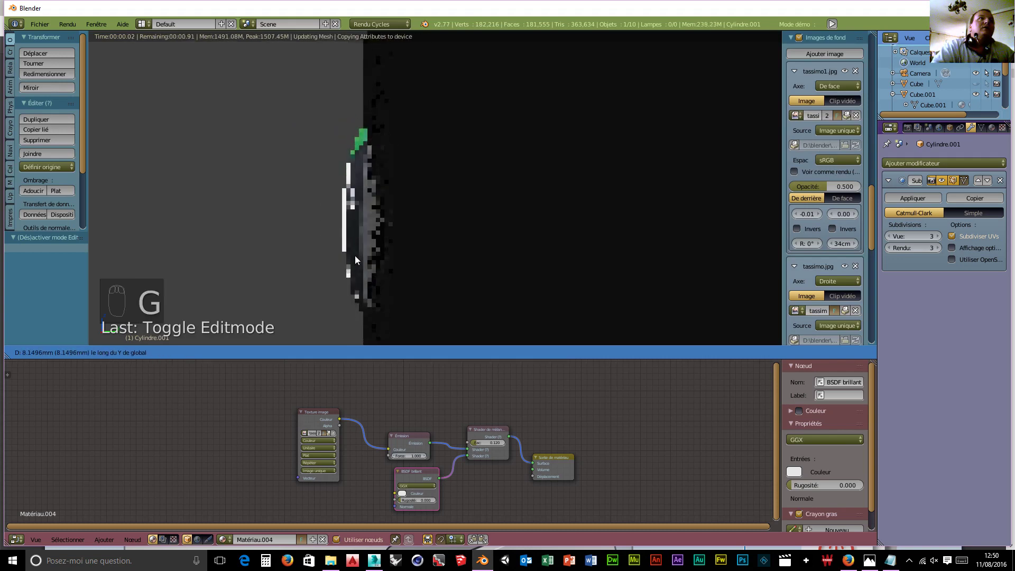
click(350, 256)
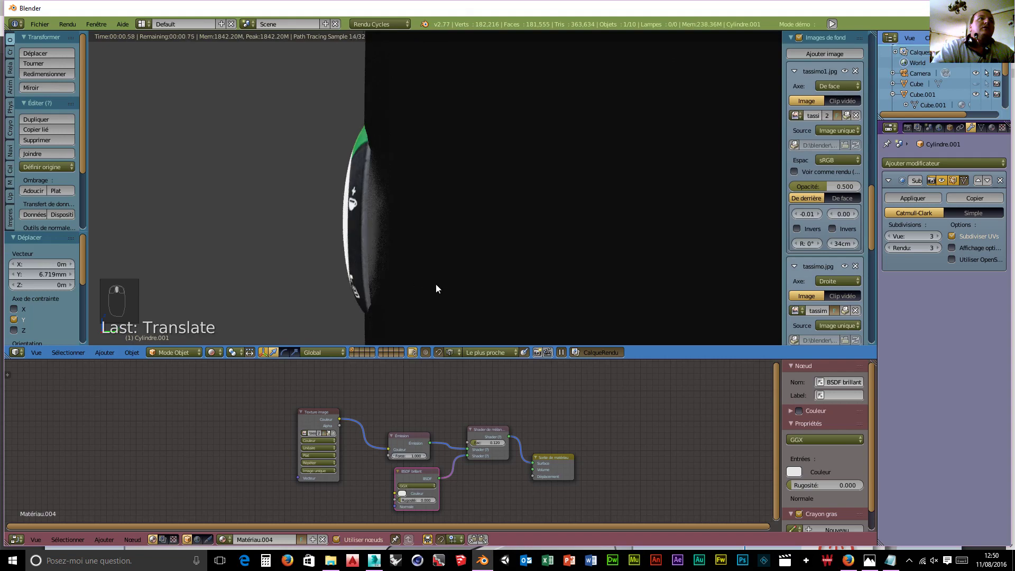
- Check the moved dial from the front and switch the viewport to solid shading
middle_drag(487, 297, 561, 293)
click(213, 353)
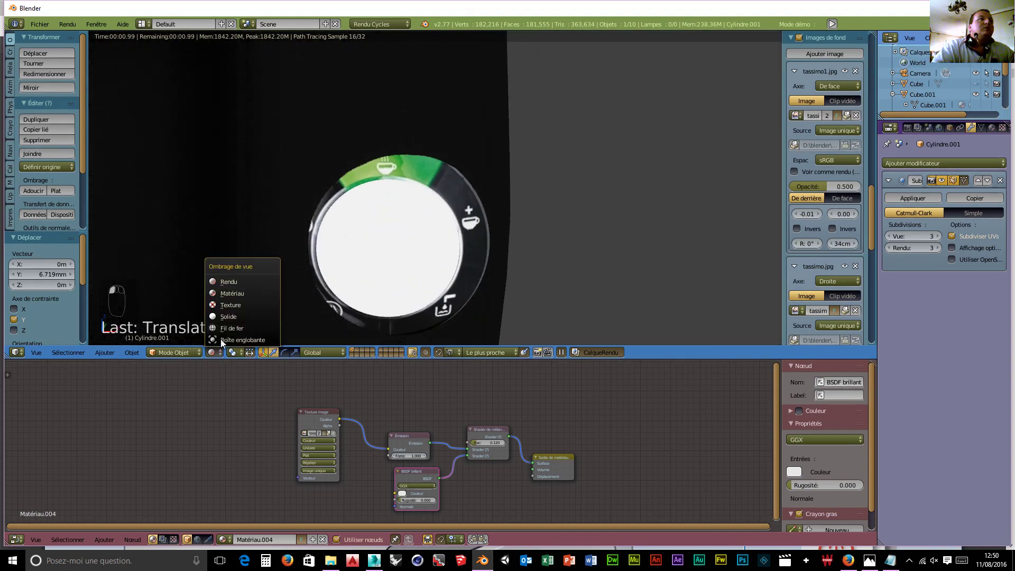
click(235, 316)
- Set the dial's origin to its geometry and rotate the dial 2.45° about the global X axis
mouse_move(376, 222)
middle_down()
mouse_move(354, 249)
mouse_move(261, 256)
mouse_move(312, 277)
mouse_move(265, 197)
mouse_move(252, 191)
mouse_move(249, 205)
middle_up()
key(r)
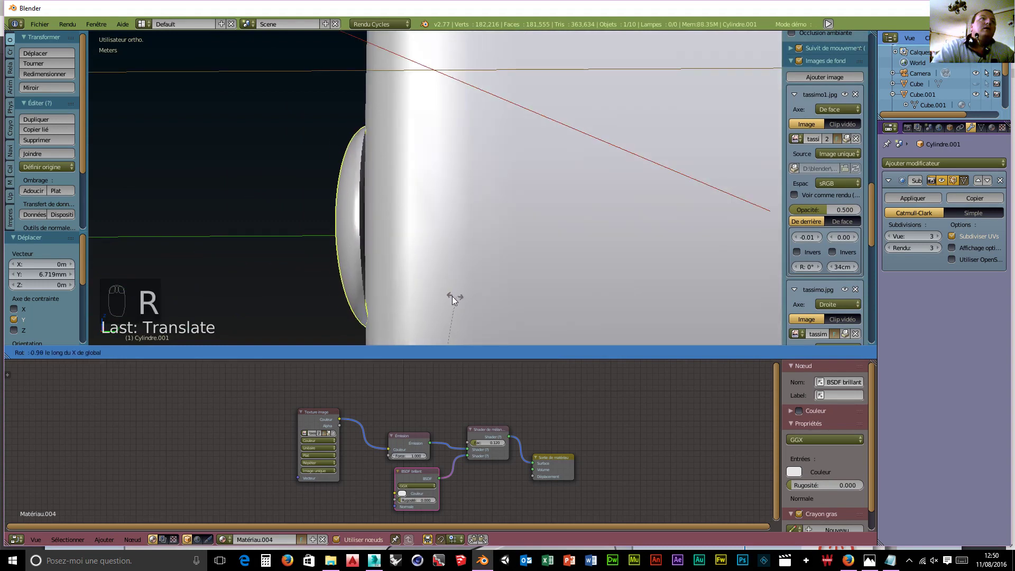
key(Escape)
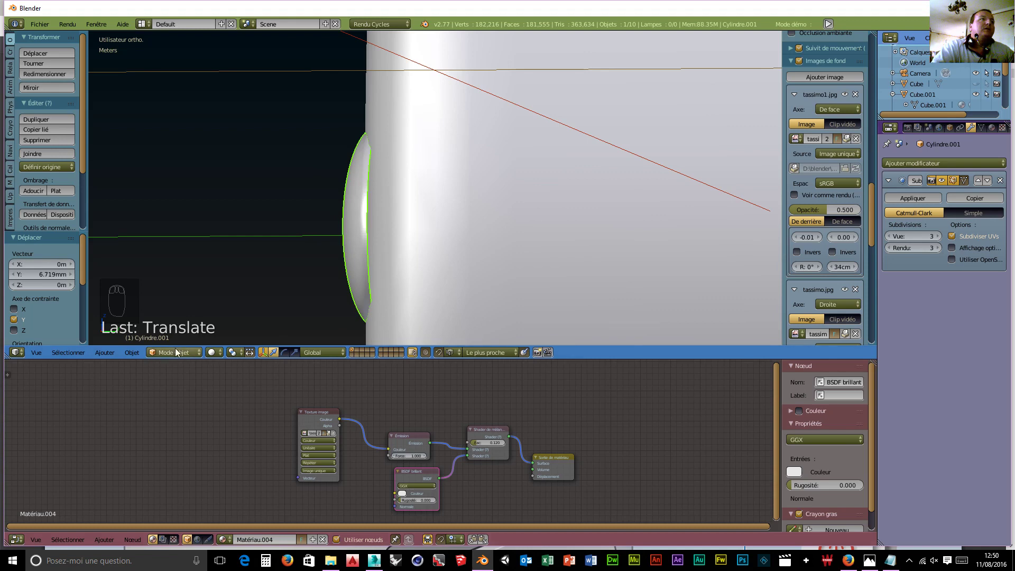
click(130, 352)
mouse_move(161, 304)
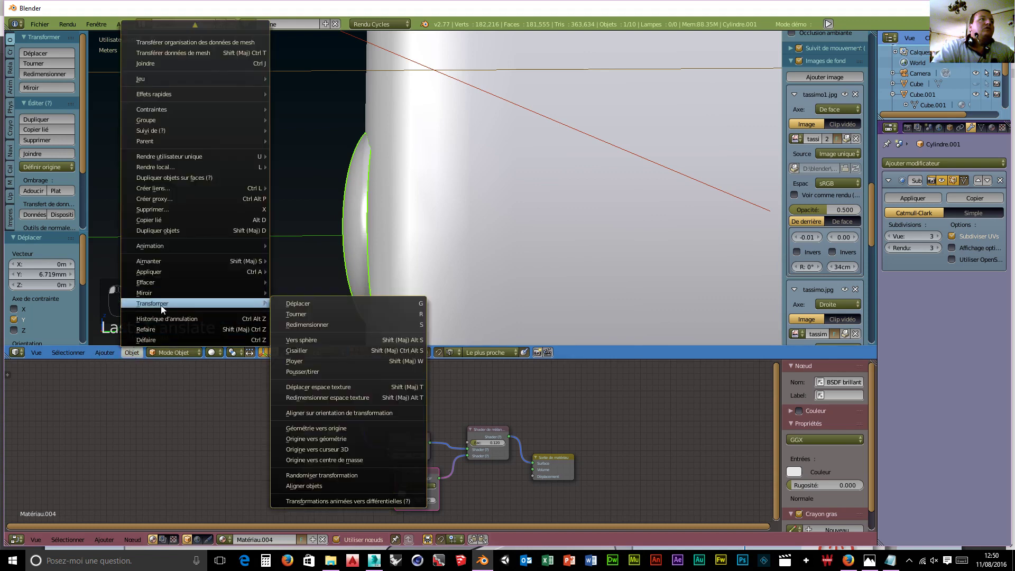
click(334, 438)
key(r)
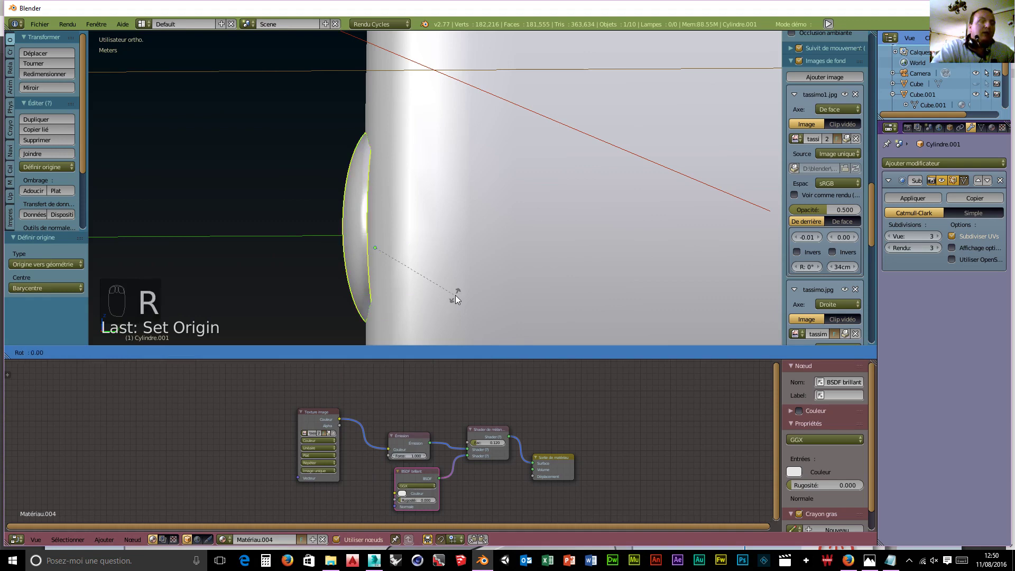
click(462, 294)
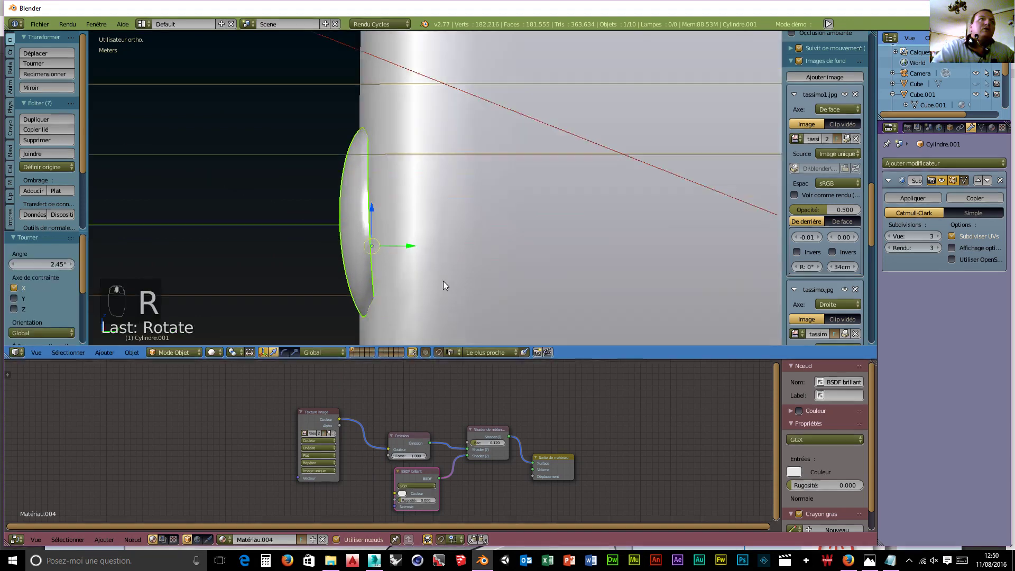
- Rotate the dial 2.808° about the global Z axis to follow the body's curved front
key(KP_1)
middle_drag(536, 280, 431, 323)
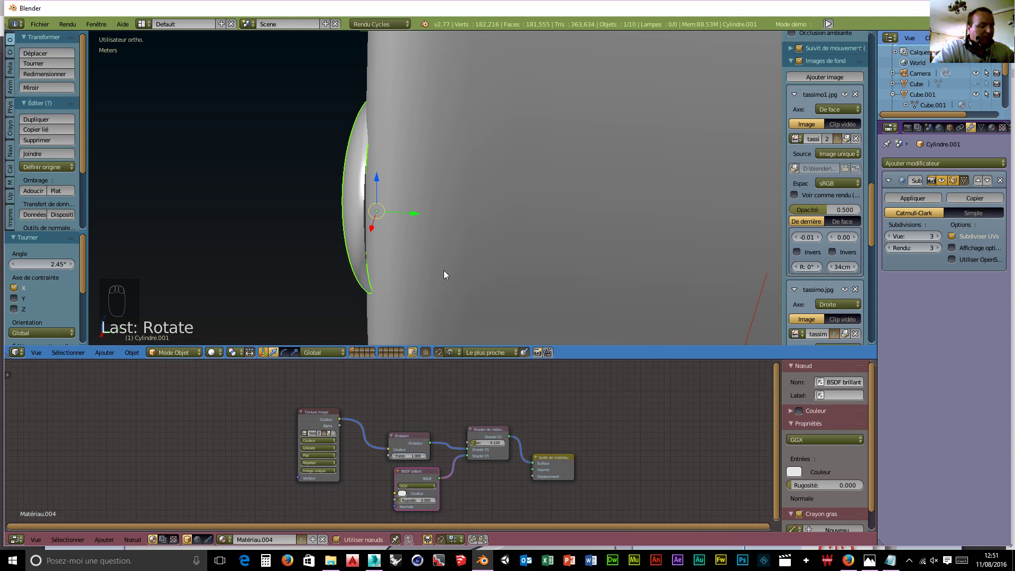
middle_drag(444, 271, 515, 264)
key(r)
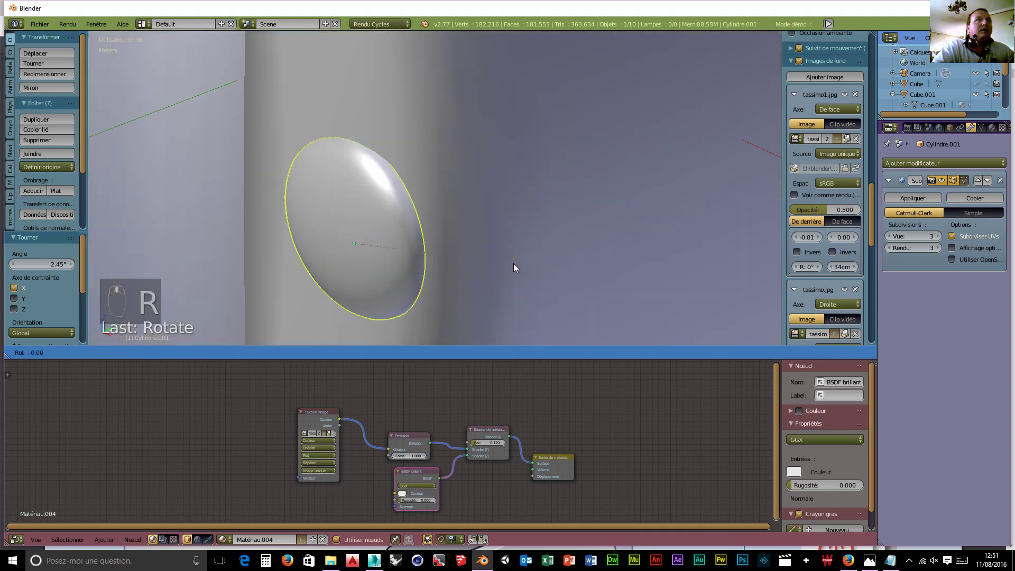
key(z)
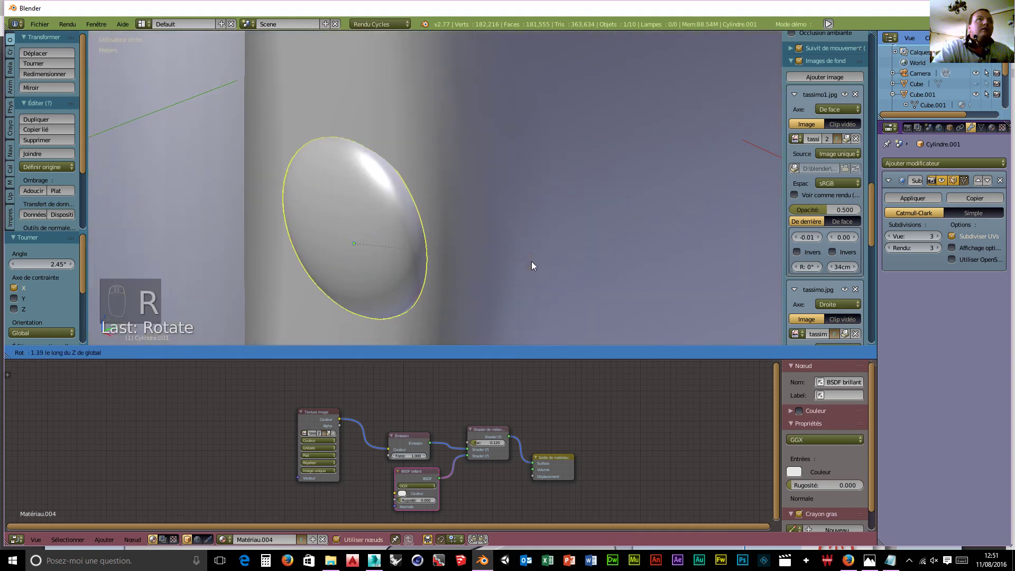
click(531, 257)
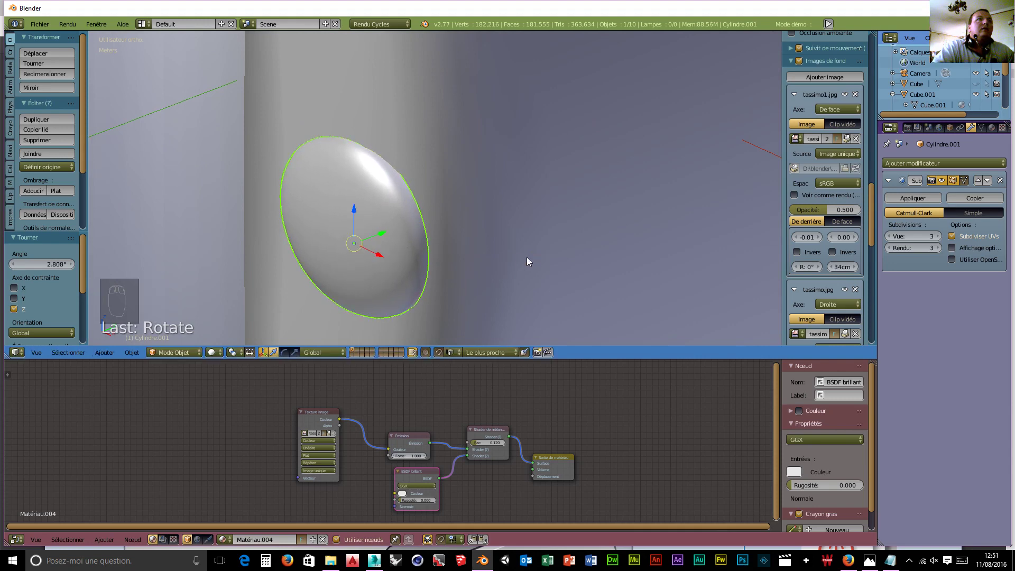
- Rotate the dial about 7° further around the global Z axis and move it -1.737 mm along Y
middle_drag(527, 257, 501, 146)
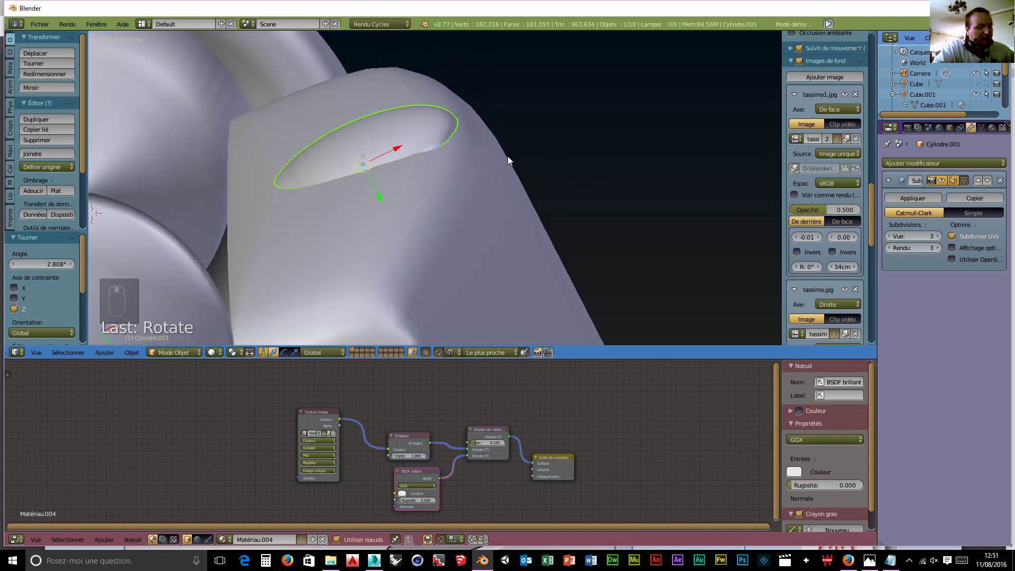
key(r)
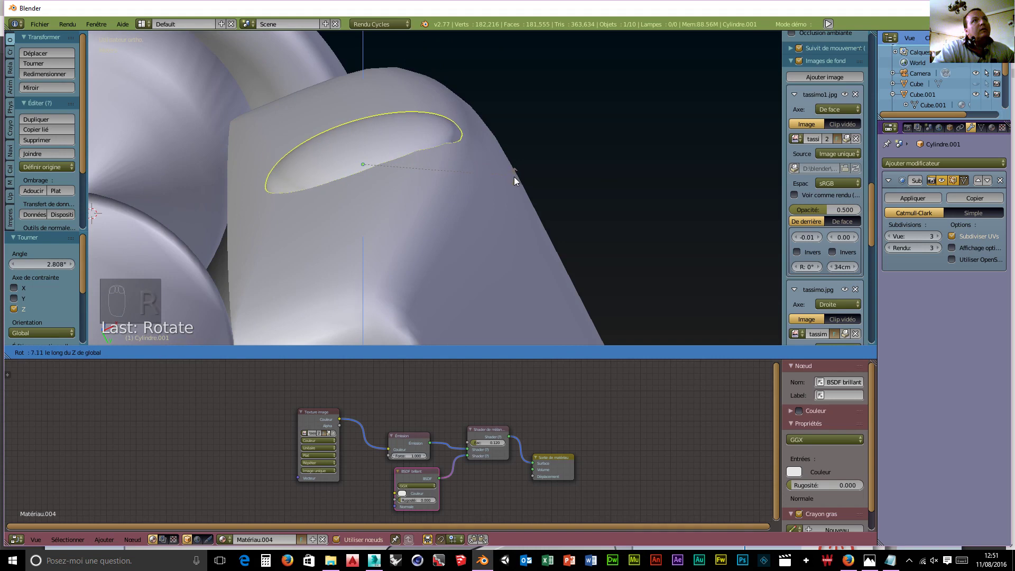
click(514, 177)
middle_drag(514, 176, 410, 259)
mouse_move(410, 258)
mouse_down()
mouse_move(367, 255)
mouse_move(397, 254)
mouse_up()
middle_drag(398, 254, 393, 313)
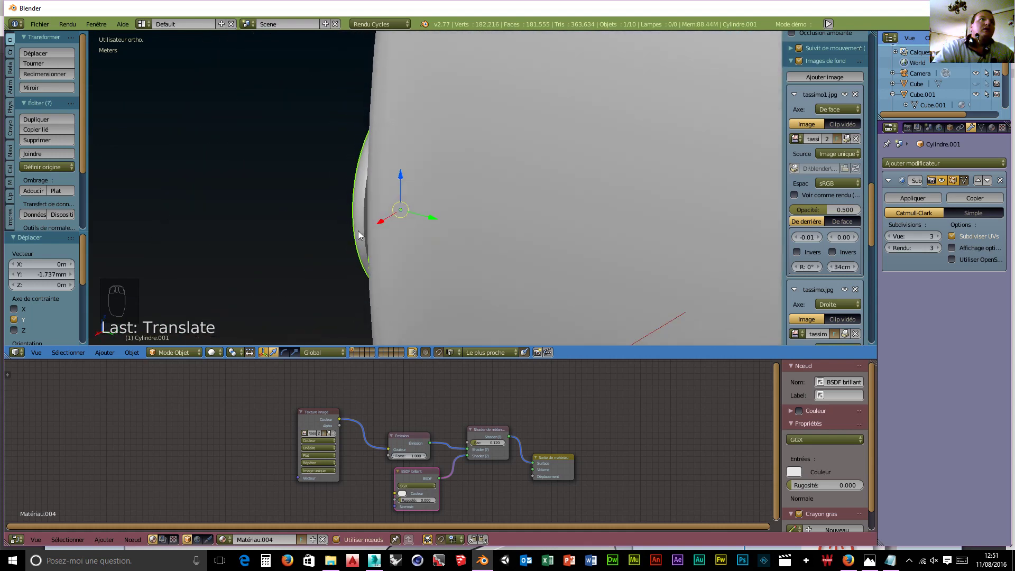
- In Edit Mode, select the edge loop along the dial's rear rim and move it 3.214 mm along Y toward the body
click(176, 352)
click(180, 328)
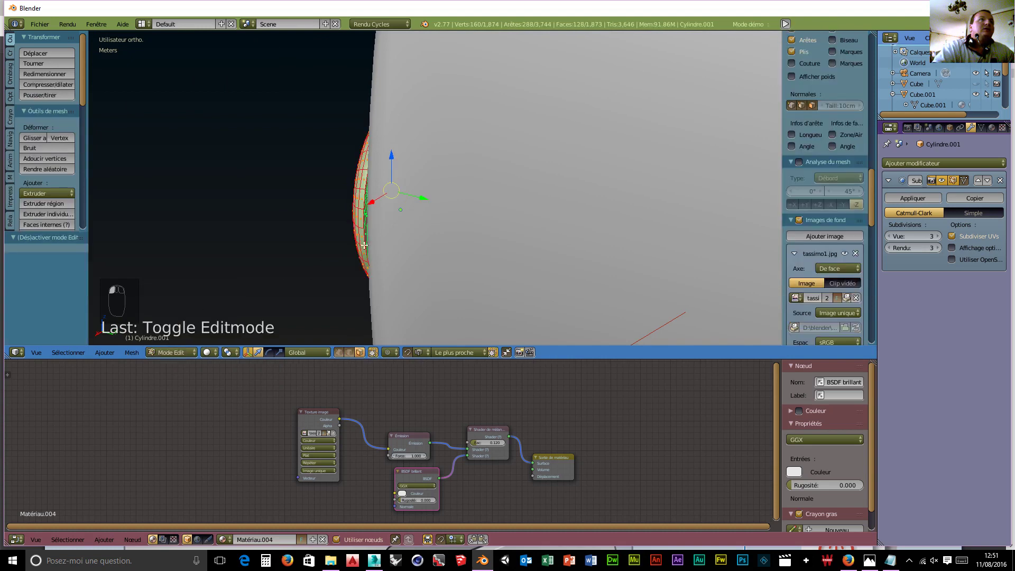
click(339, 353)
middle_drag(367, 264, 407, 271)
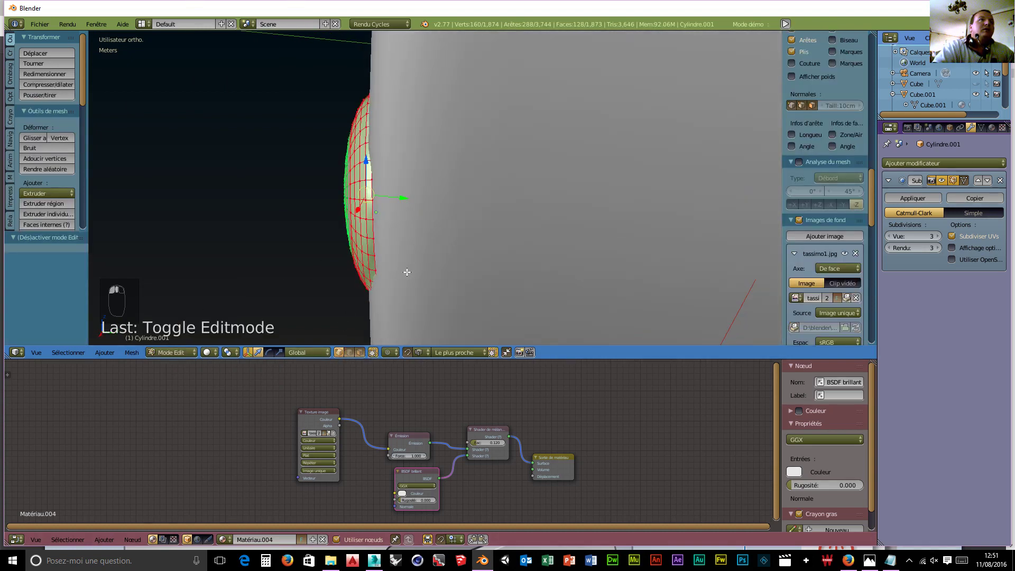
right_click(375, 233)
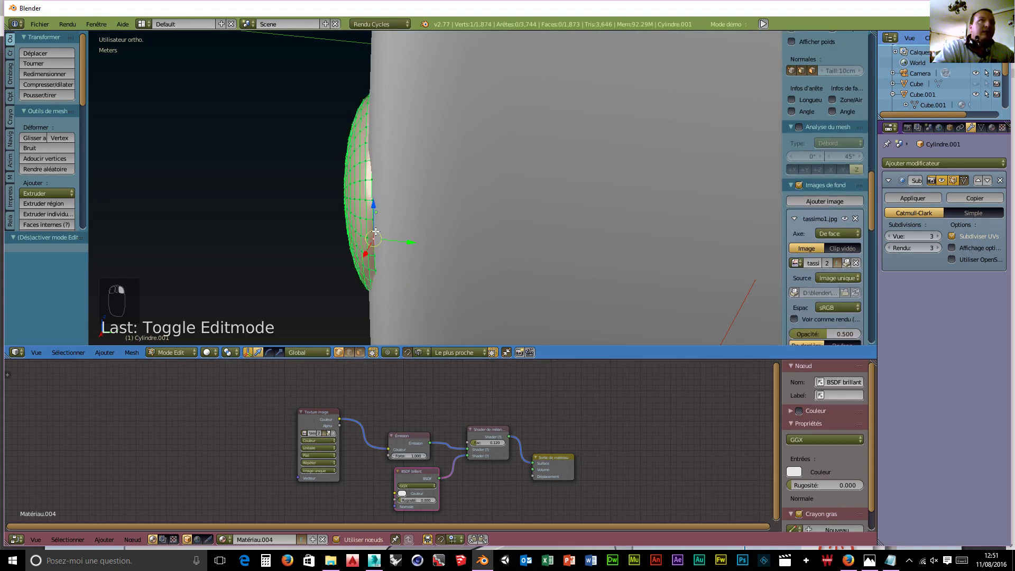
alt+right_click(374, 227)
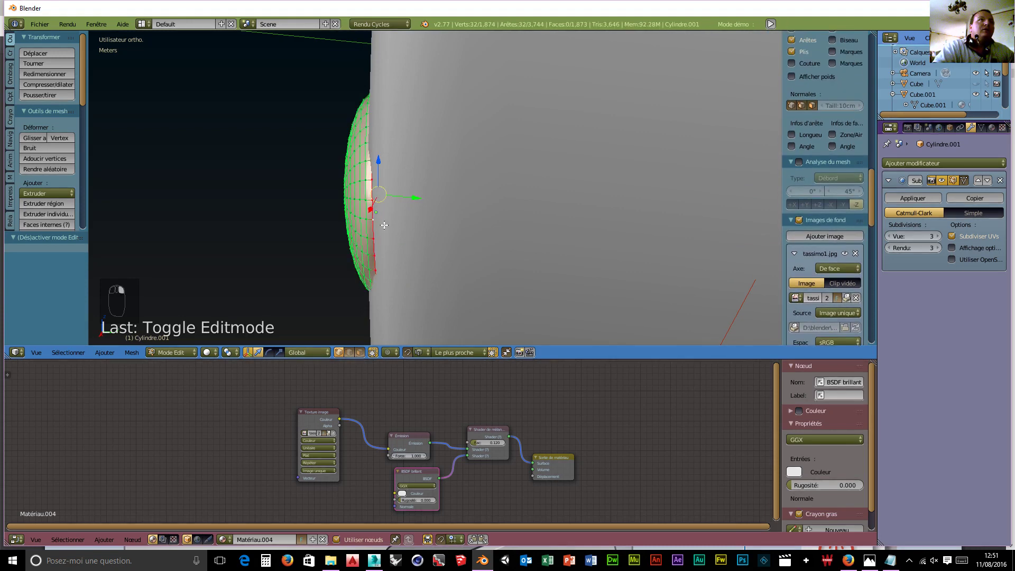
drag(408, 197, 419, 201)
middle_drag(419, 201, 477, 257)
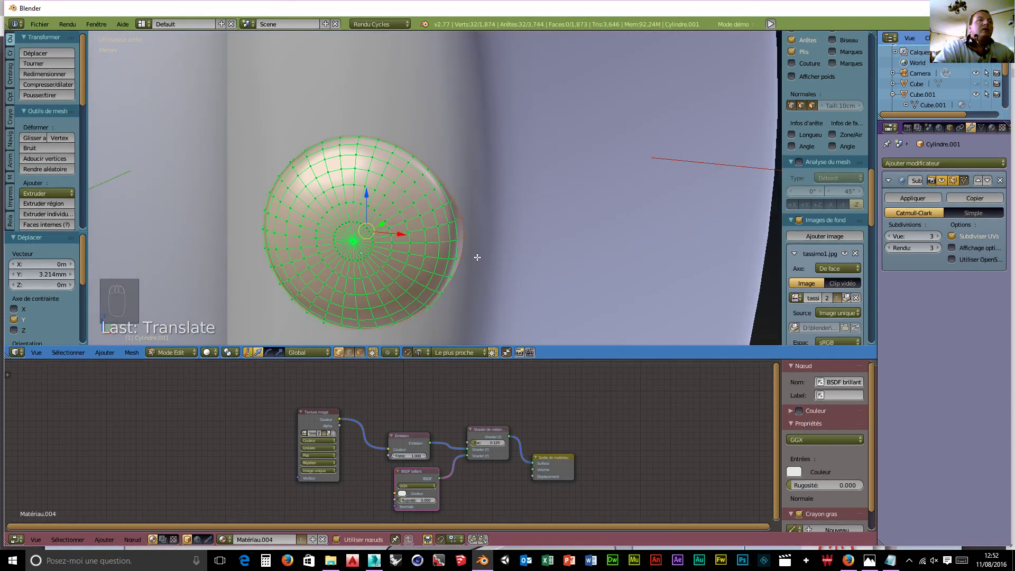
- Display the dial with texture shading and view it from the front
click(172, 353)
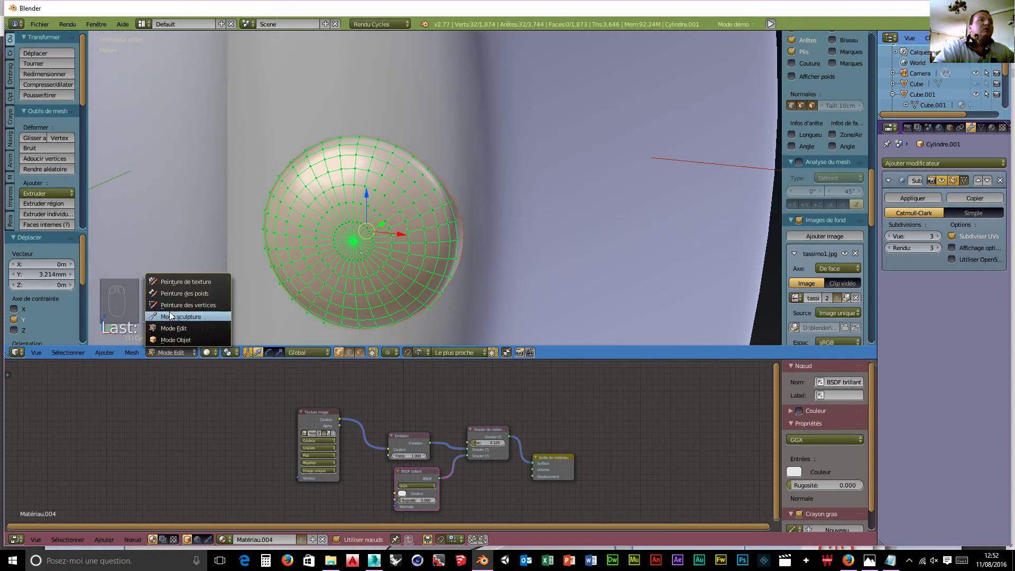
click(215, 353)
click(214, 353)
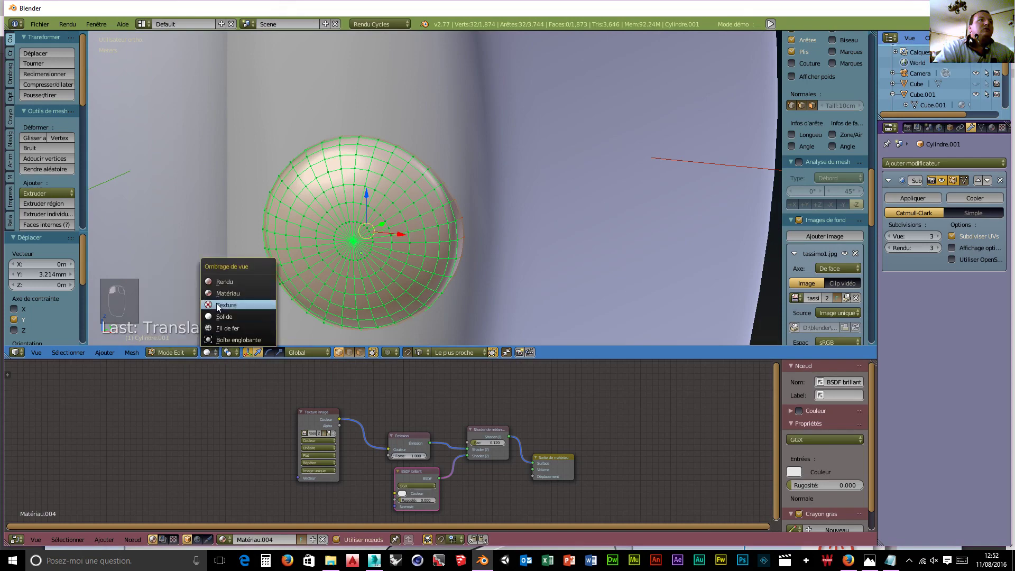
click(218, 306)
middle_drag(344, 264, 363, 280)
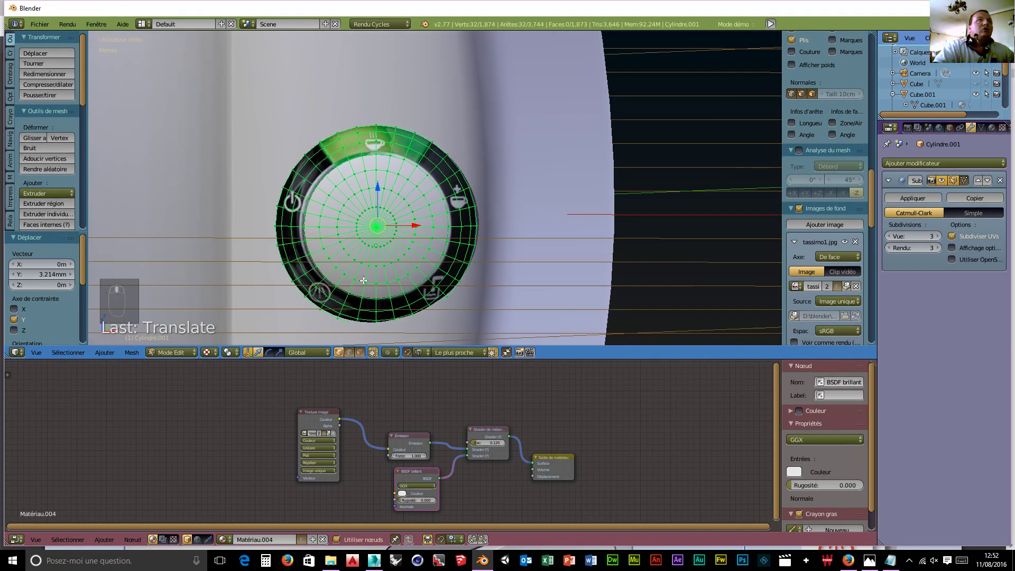
- Select all faces of the dial's central light-grey disc with circle selection in face mode, excluding the outer icon ring
click(358, 353)
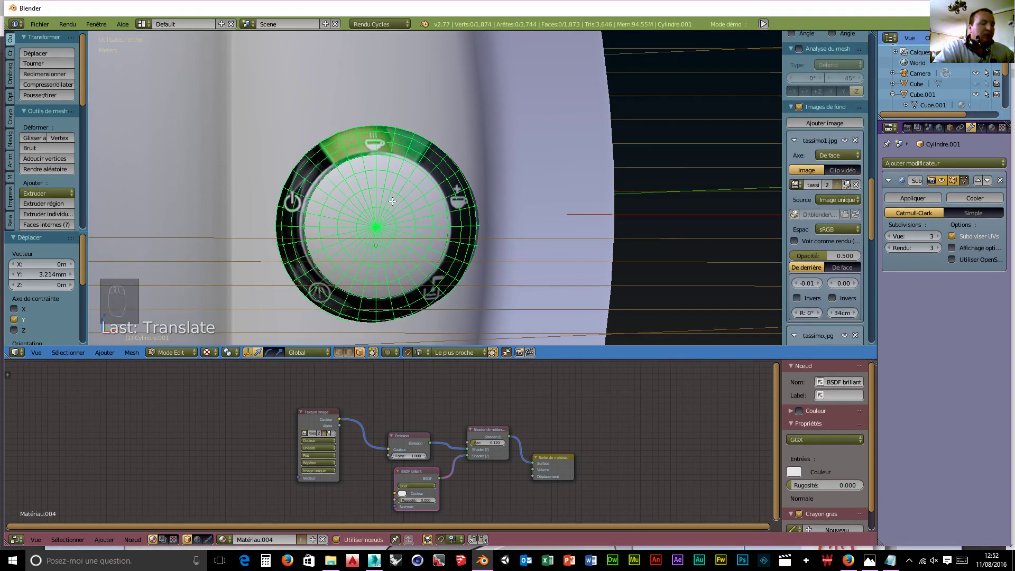
key(a)
key(a)
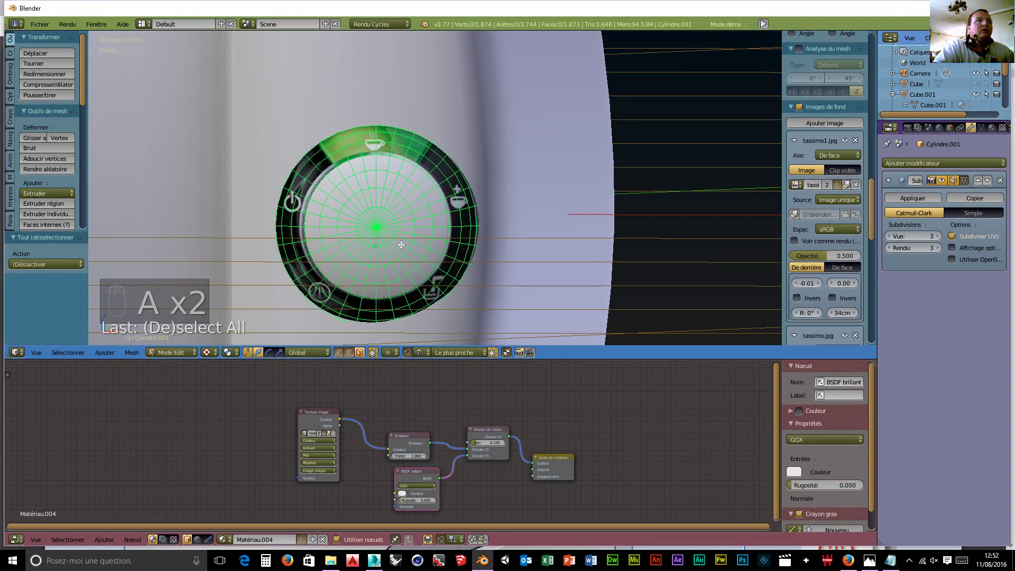
scroll(400, 251, up, 4)
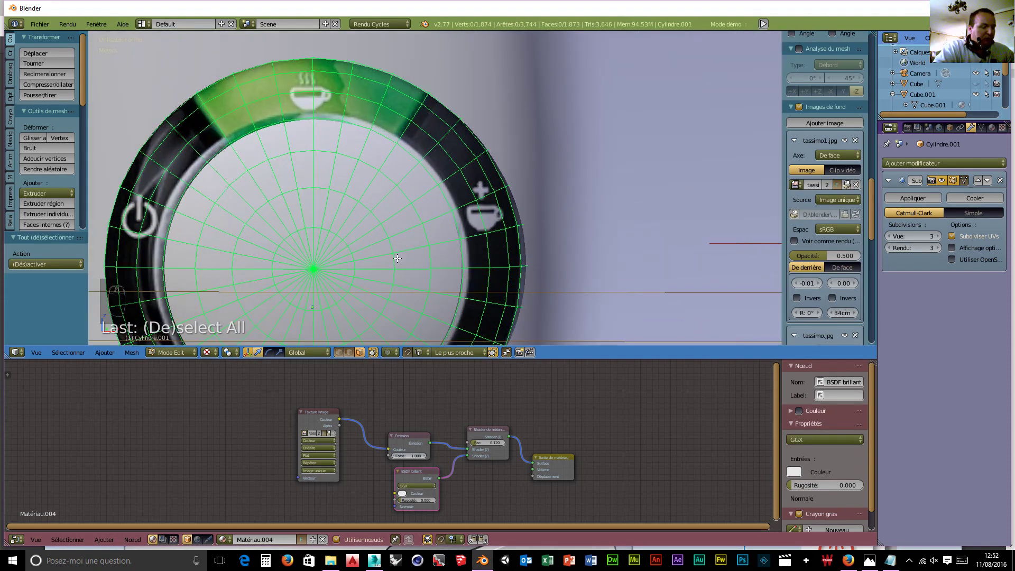
key(c)
mouse_move(398, 258)
mouse_down()
mouse_move(370, 228)
mouse_move(338, 151)
mouse_move(401, 183)
mouse_move(429, 260)
mouse_move(344, 317)
mouse_move(322, 275)
mouse_move(243, 196)
mouse_move(276, 157)
mouse_move(204, 265)
mouse_move(294, 312)
mouse_move(262, 267)
mouse_move(284, 236)
mouse_up()
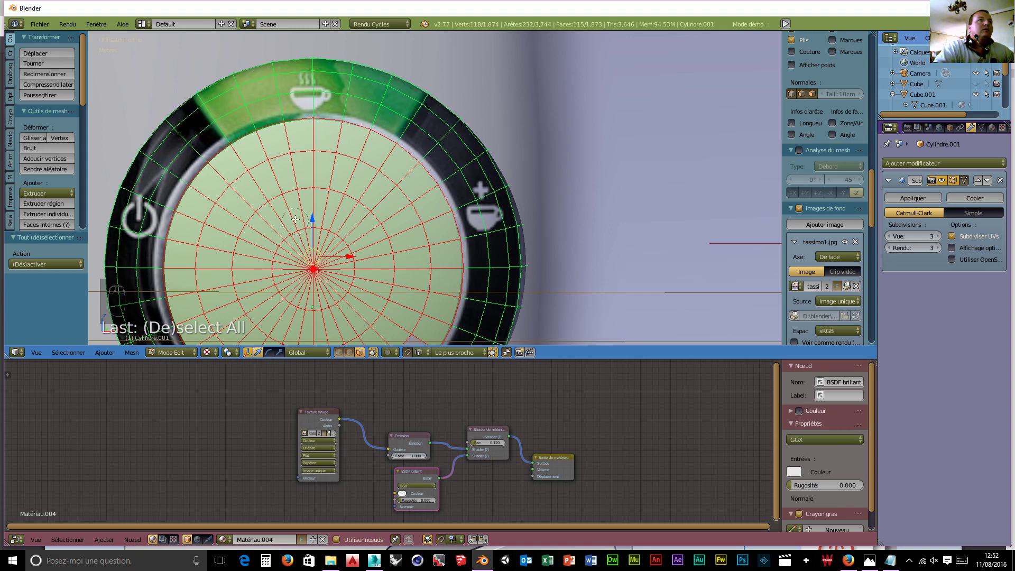
scroll(291, 209, down, 3)
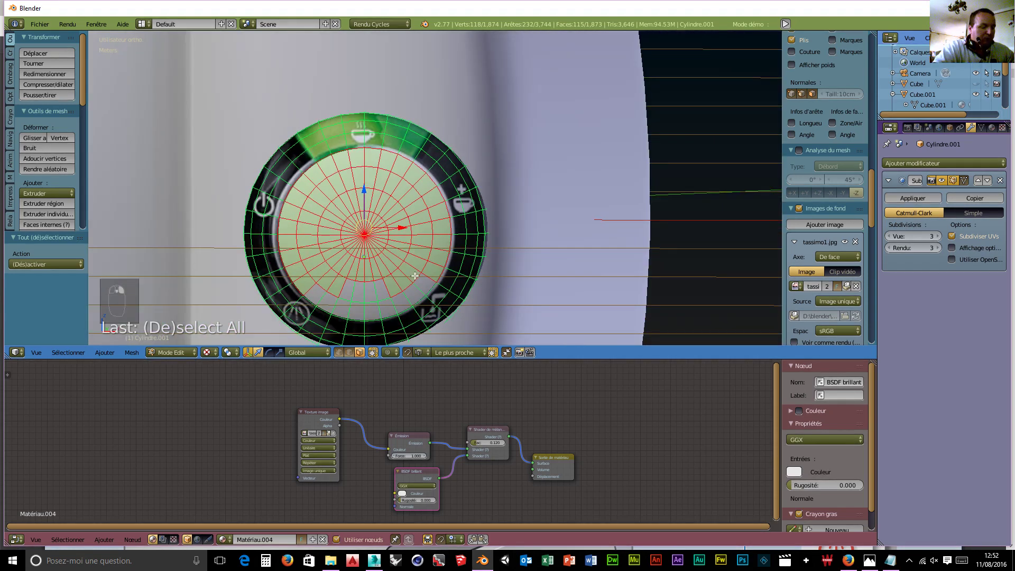
key(c)
mouse_move(428, 264)
mouse_down()
mouse_move(417, 294)
mouse_move(344, 288)
mouse_up()
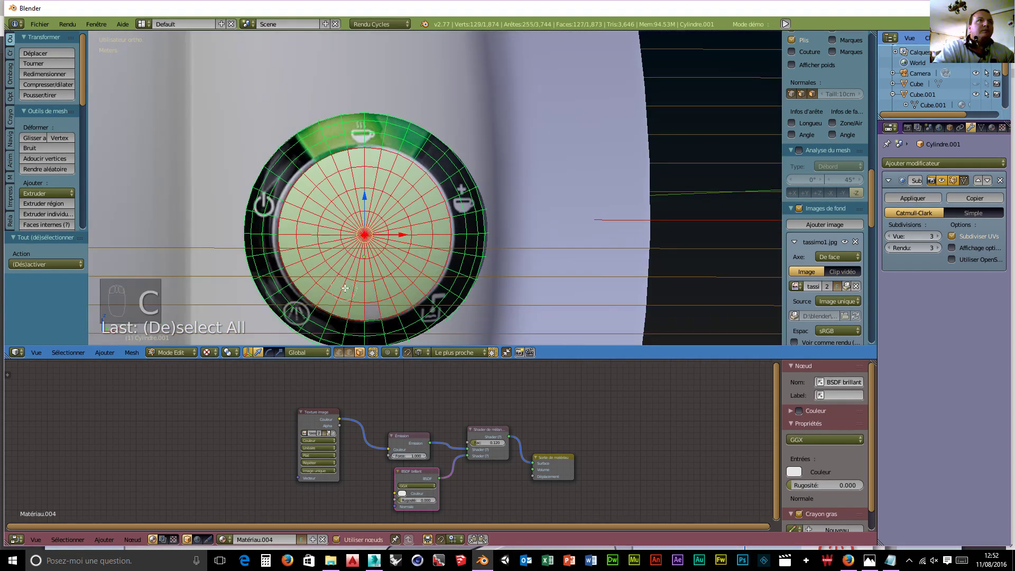
- Add a second material slot using Matériau.002, assign it to the selected central faces, and return to Object Mode
click(992, 128)
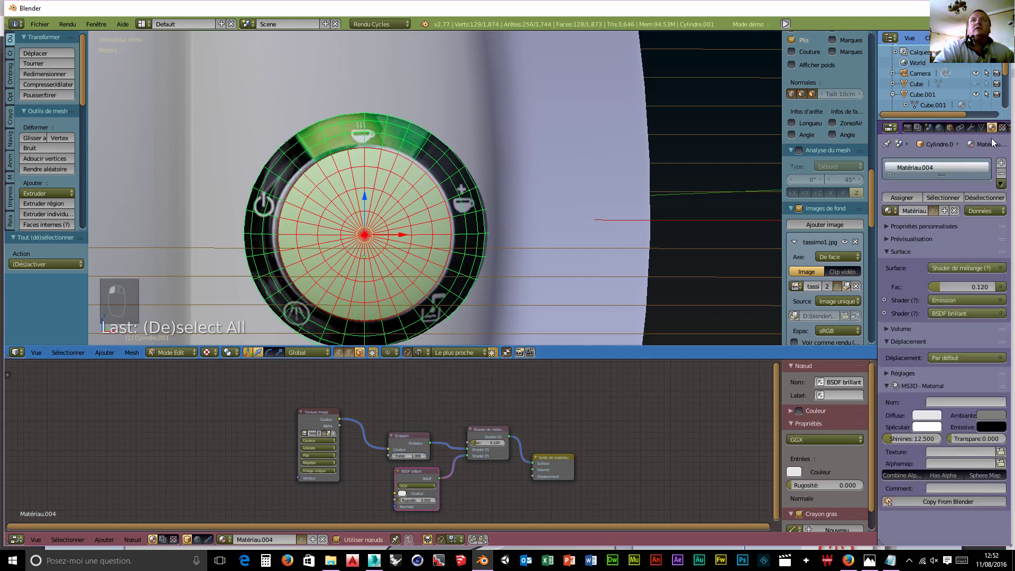
click(1001, 163)
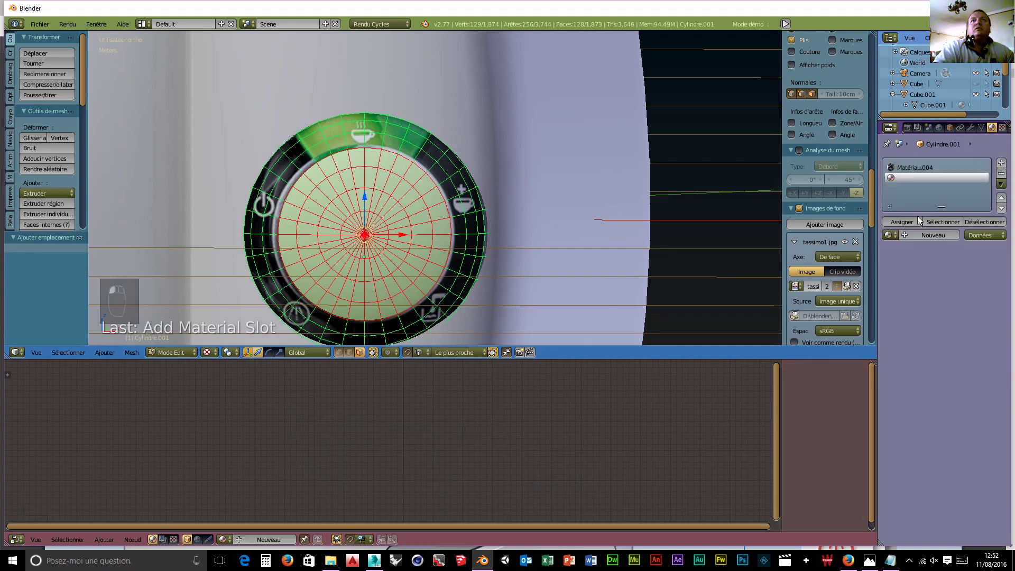
click(890, 235)
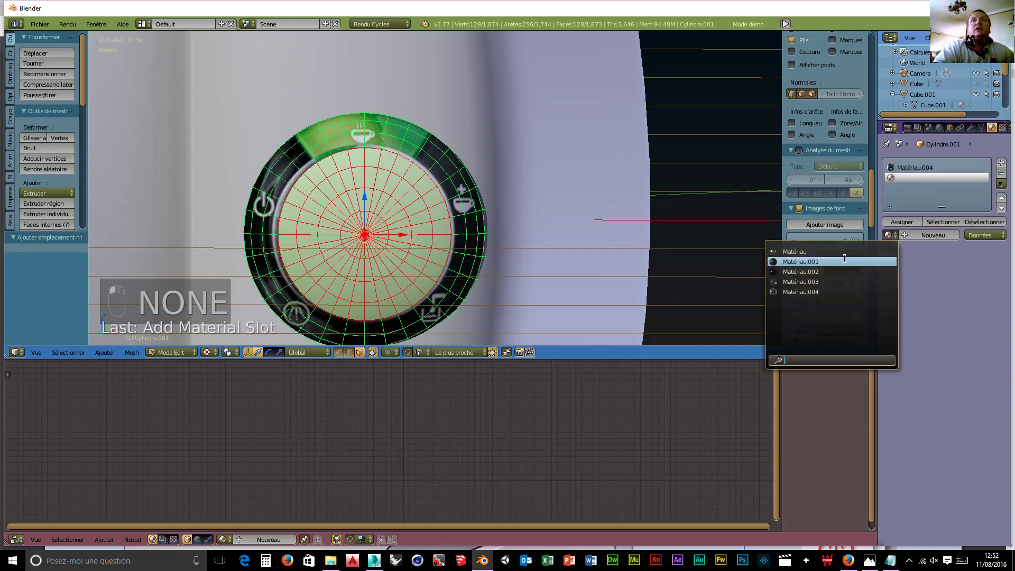
click(809, 272)
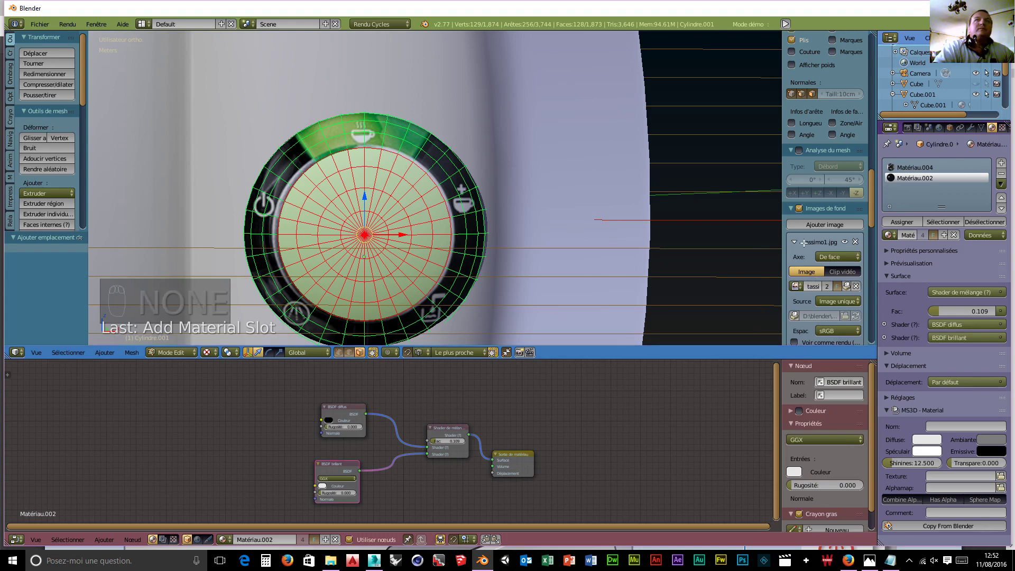
click(901, 223)
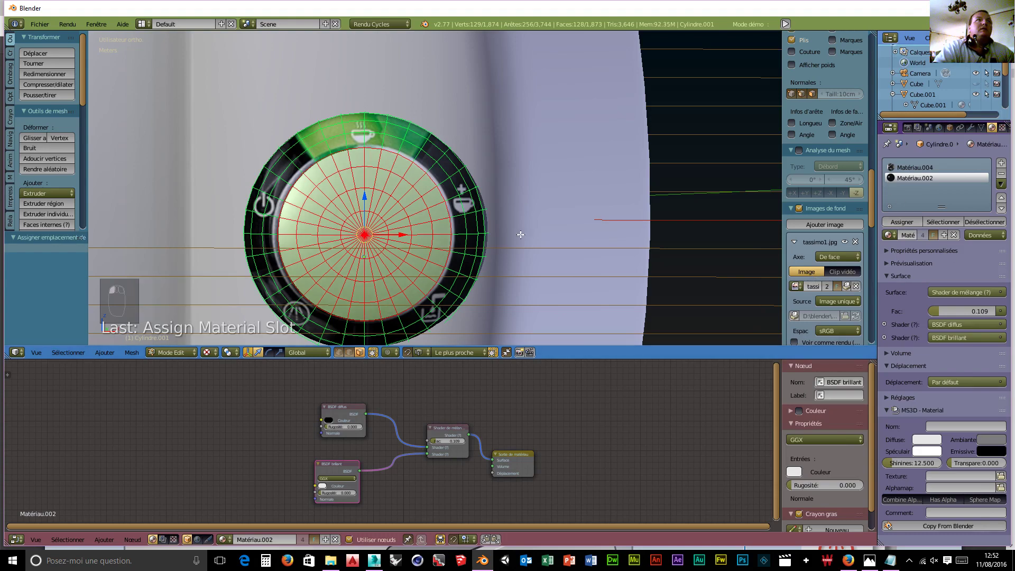
middle_drag(521, 235, 423, 284)
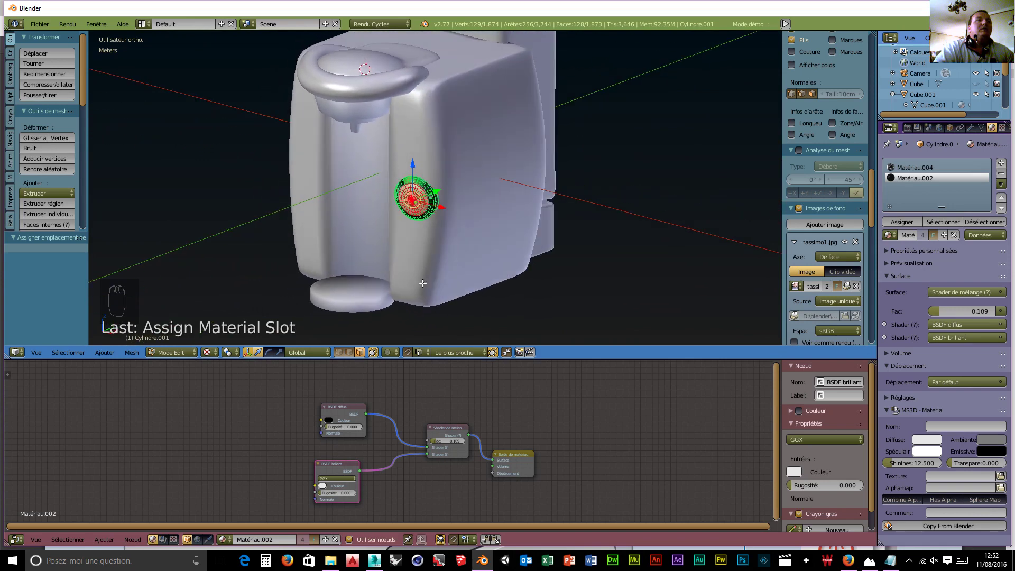
click(169, 355)
click(169, 340)
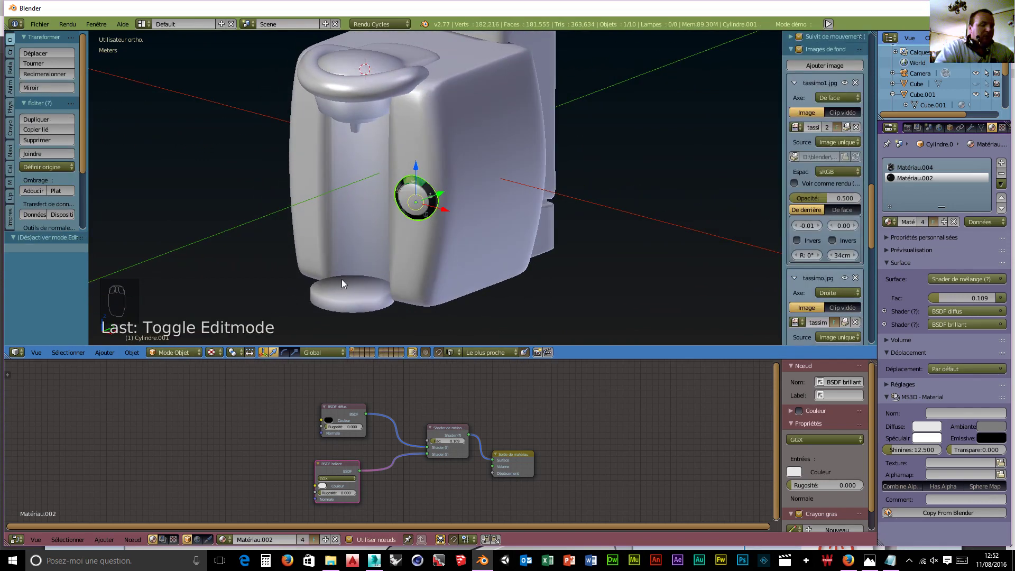
- Switch the viewport to wireframe shading and unhide the large cube enclosing the machine
key(alt+h)
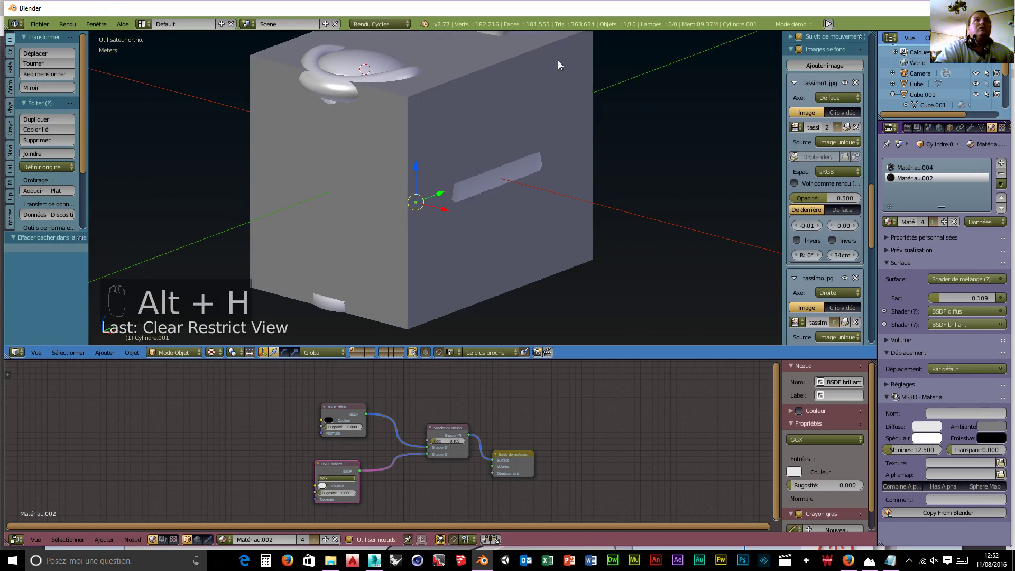
click(976, 83)
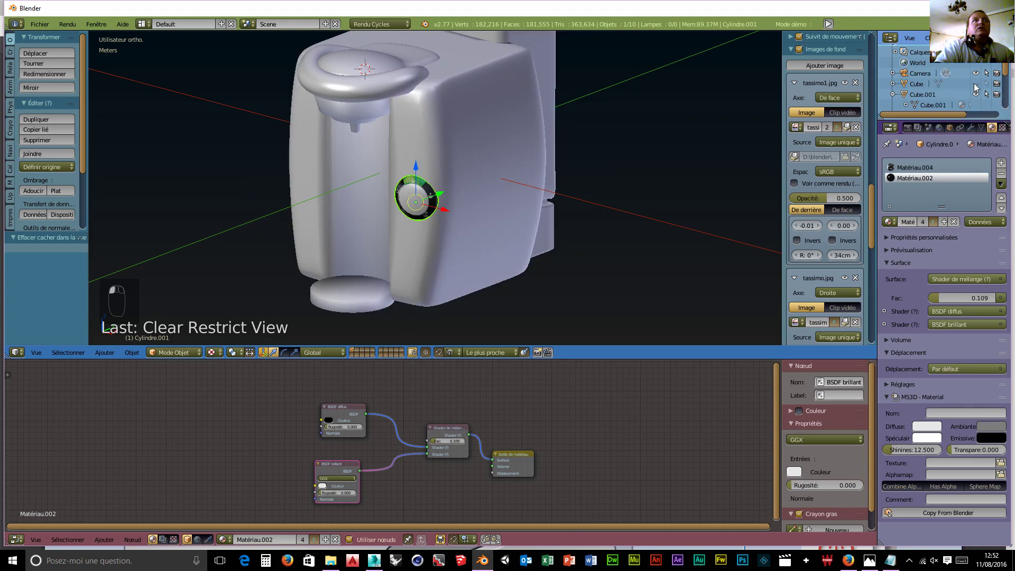
scroll(980, 90, up, 2)
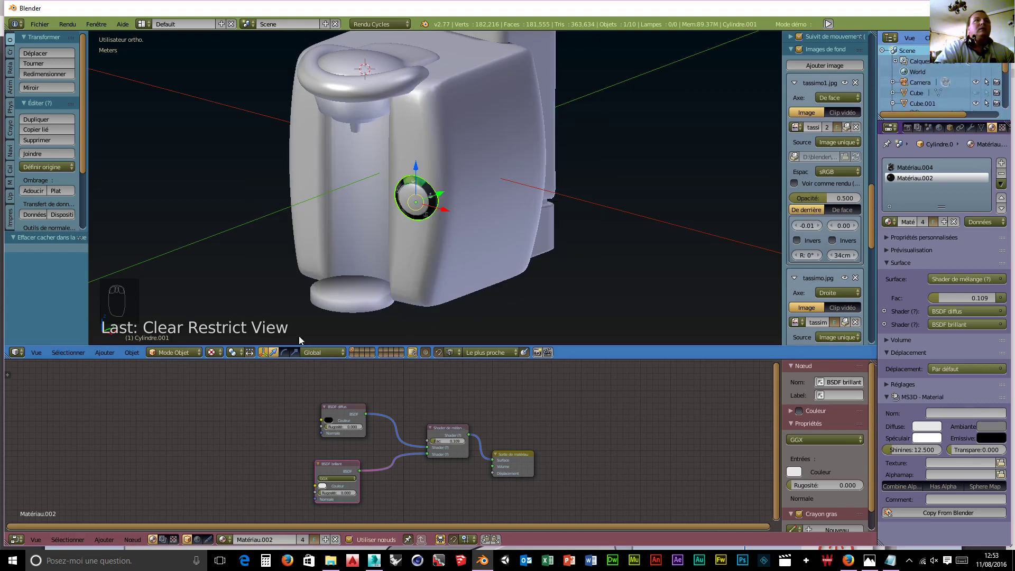
click(175, 352)
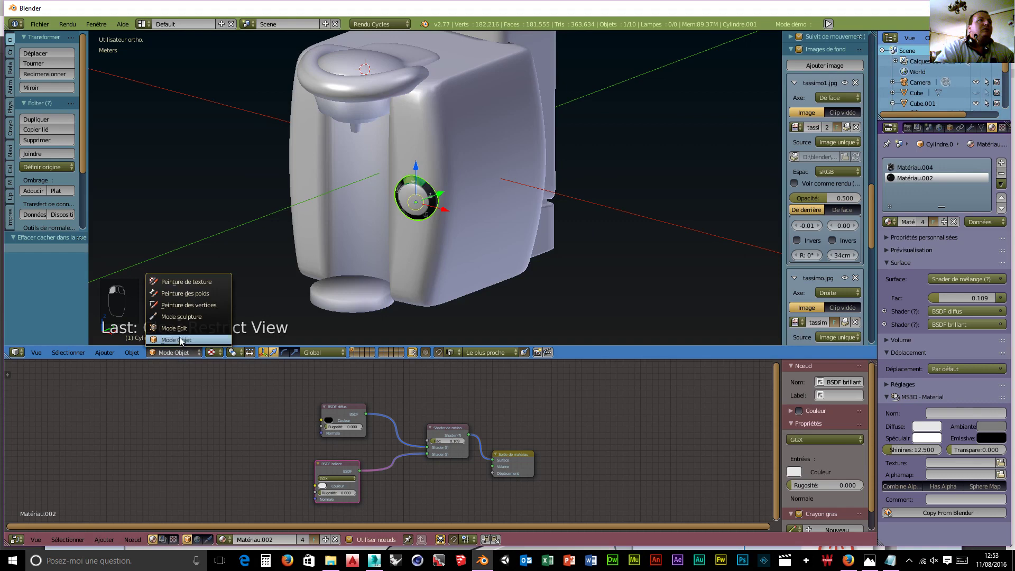
click(214, 352)
click(227, 326)
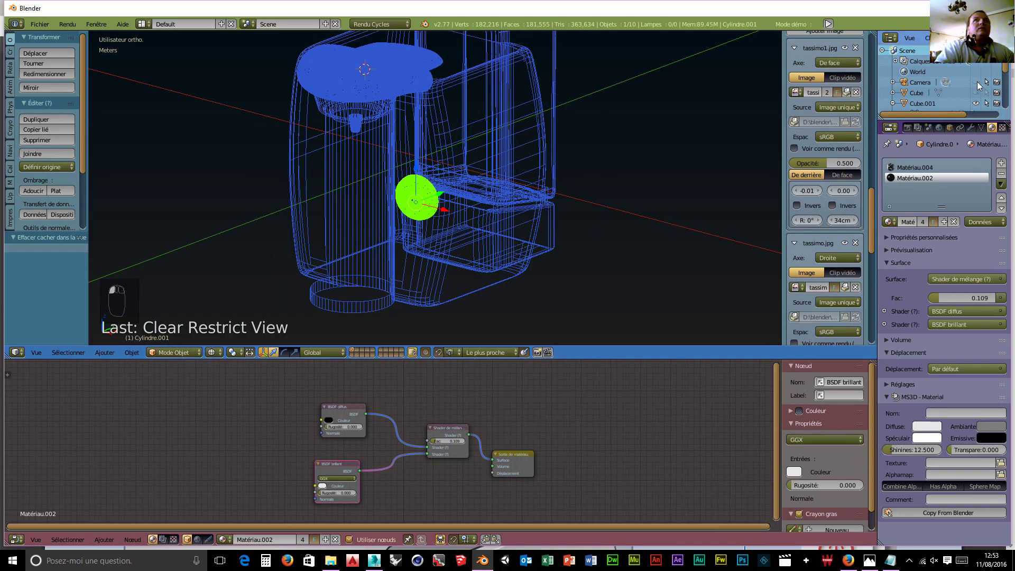
click(977, 94)
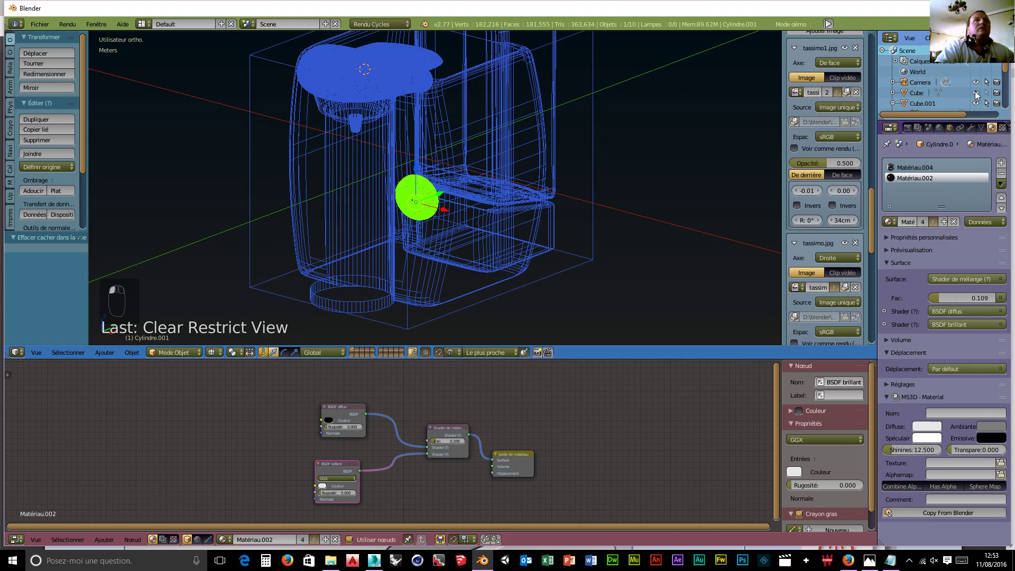
- Examine the wireframe machine and its enclosing cube from several sides
scroll(393, 249, down, 3)
middle_drag(392, 249, 525, 258)
scroll(410, 286, up, 5)
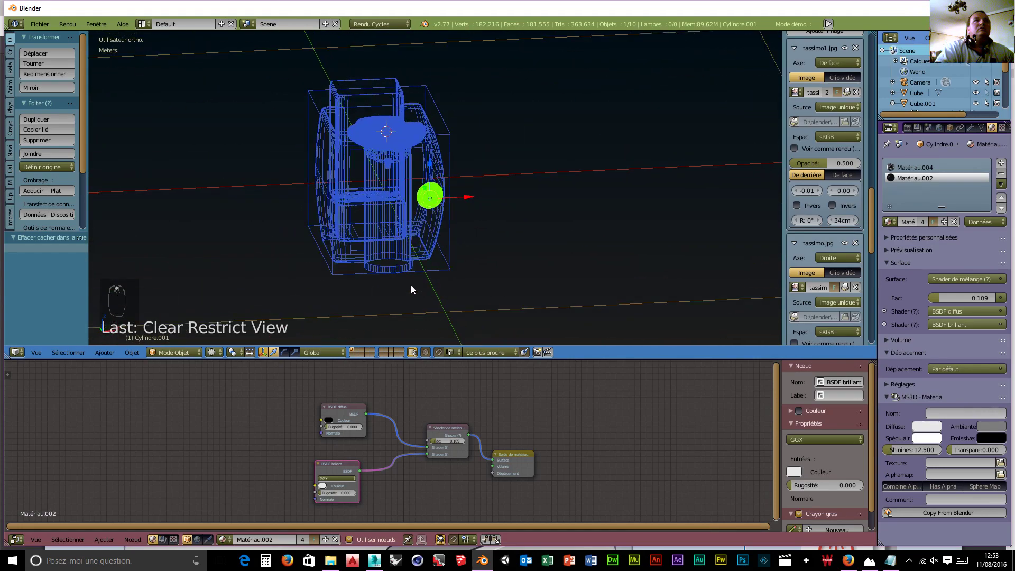
middle_drag(410, 285, 340, 241)
scroll(355, 261, down, 3)
middle_drag(373, 279, 281, 242)
scroll(281, 286, down, 3)
scroll(410, 300, up, 8)
scroll(411, 300, up, 4)
scroll(316, 274, down, 5)
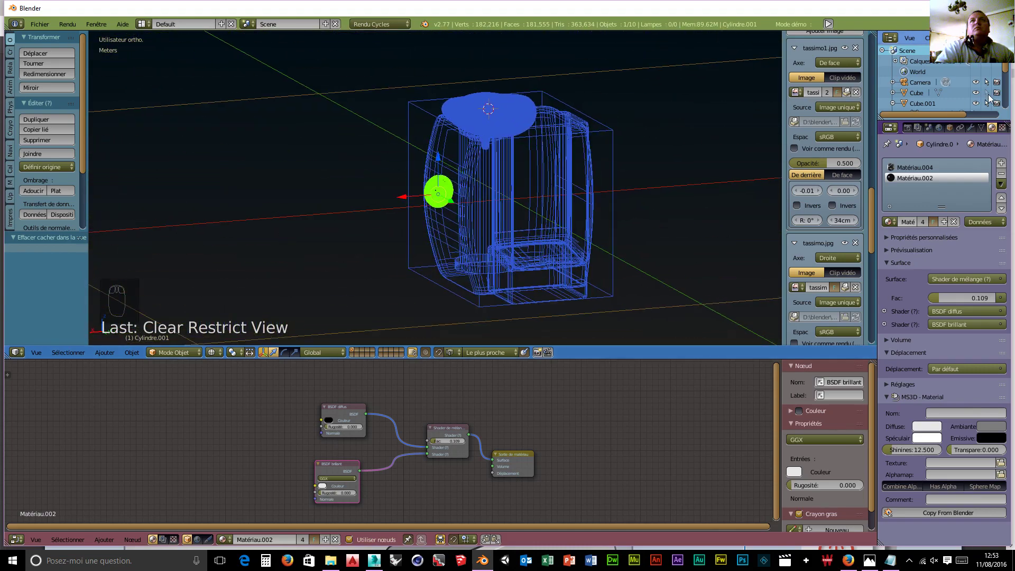
- Delete the large cube enclosing the coffee machine
right_click(599, 131)
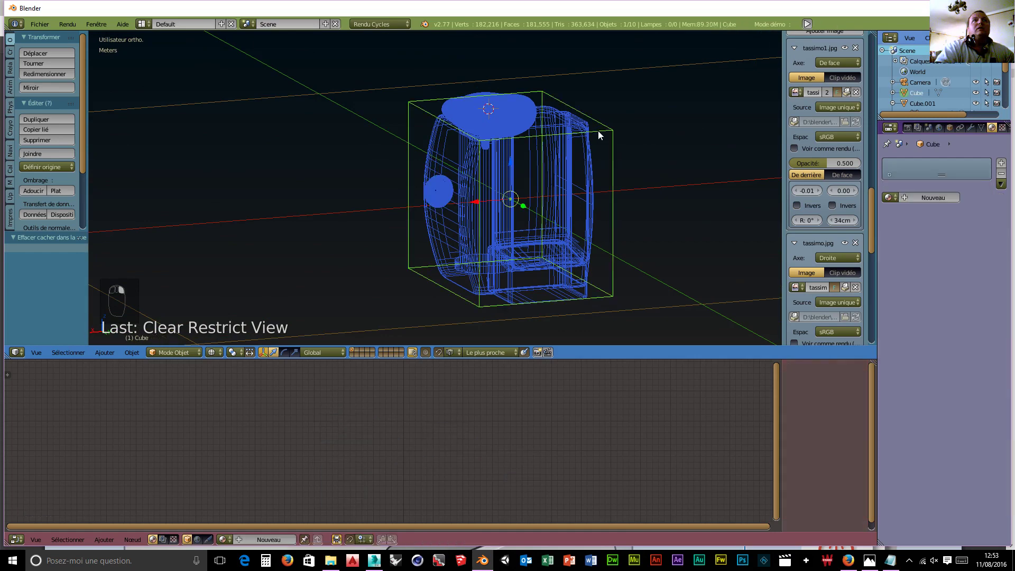
key(x)
click(586, 173)
middle_drag(607, 199, 716, 214)
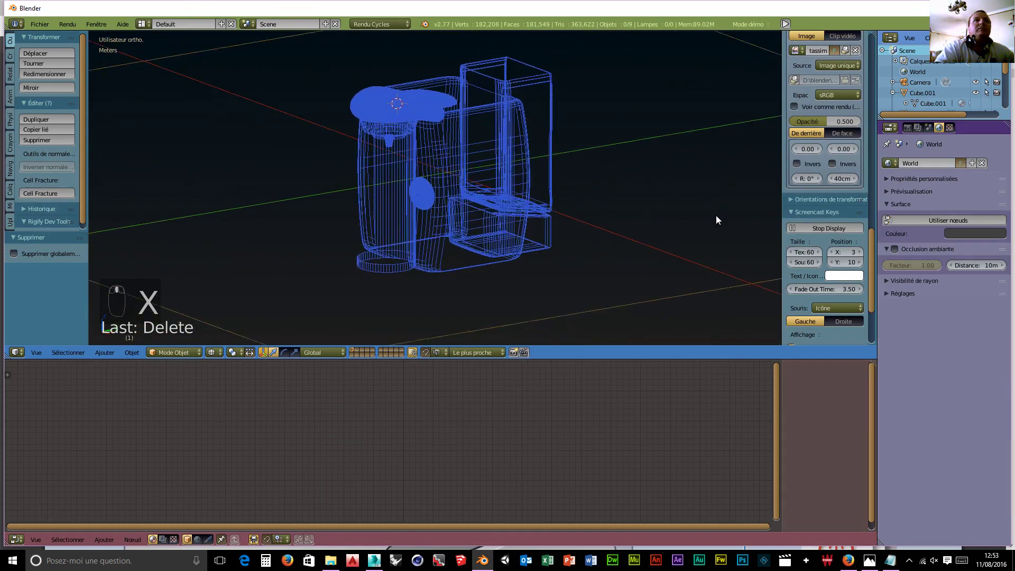
scroll(374, 246, up, 3)
mouse_move(374, 246)
middle_down()
mouse_move(409, 240)
mouse_move(468, 198)
mouse_move(411, 166)
mouse_move(375, 261)
mouse_move(306, 245)
mouse_move(381, 233)
middle_up()
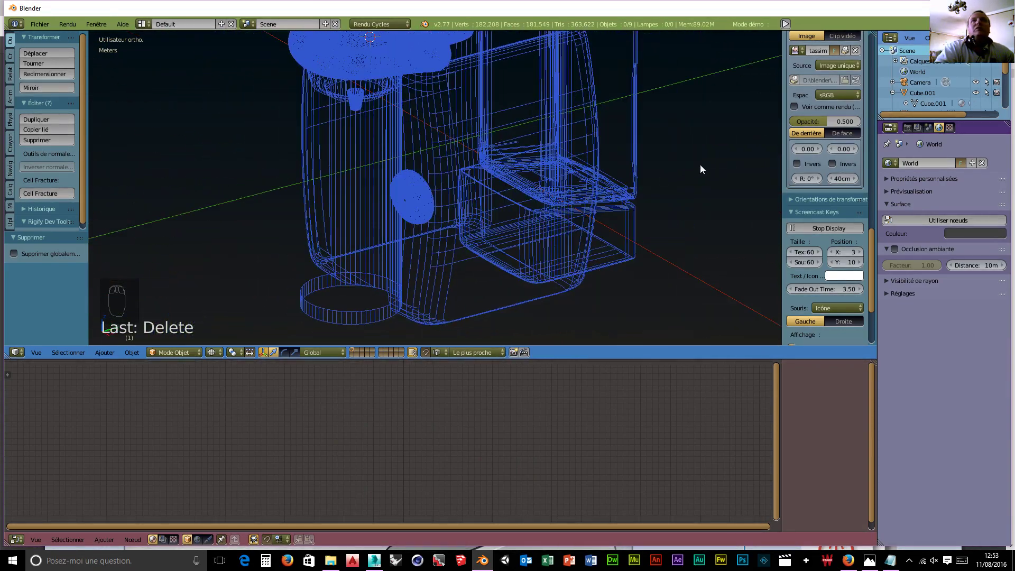
- Look through the scene's list of objects
scroll(968, 87, down, 3)
scroll(972, 83, down, 2)
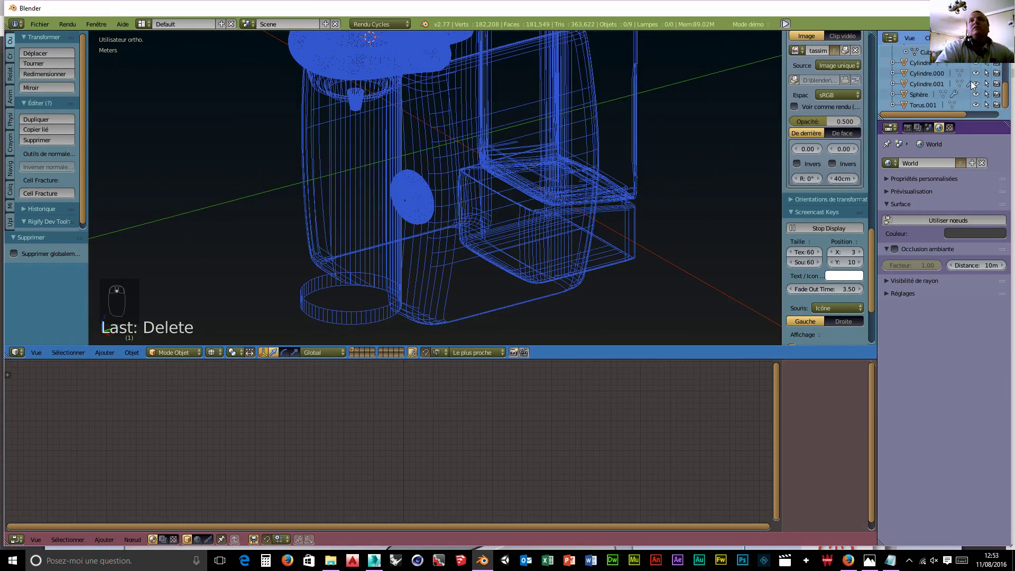
scroll(956, 102, up, 8)
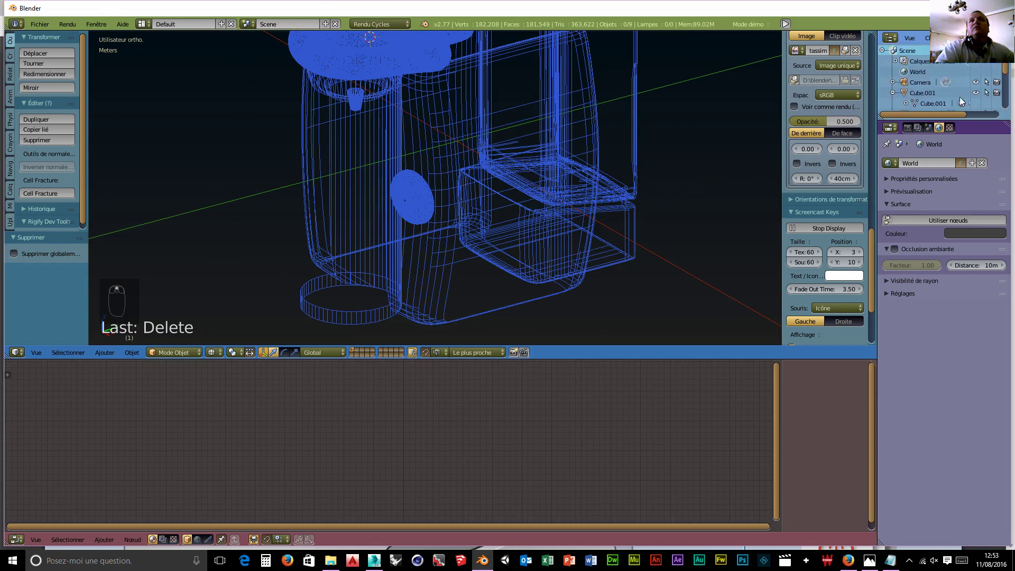
scroll(963, 84, down, 2)
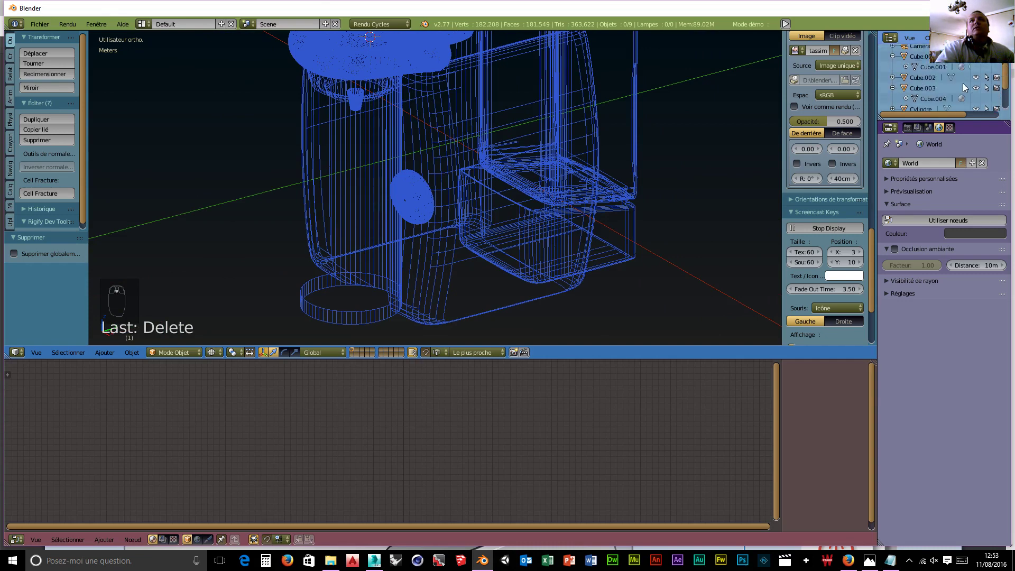
scroll(961, 85, down, 3)
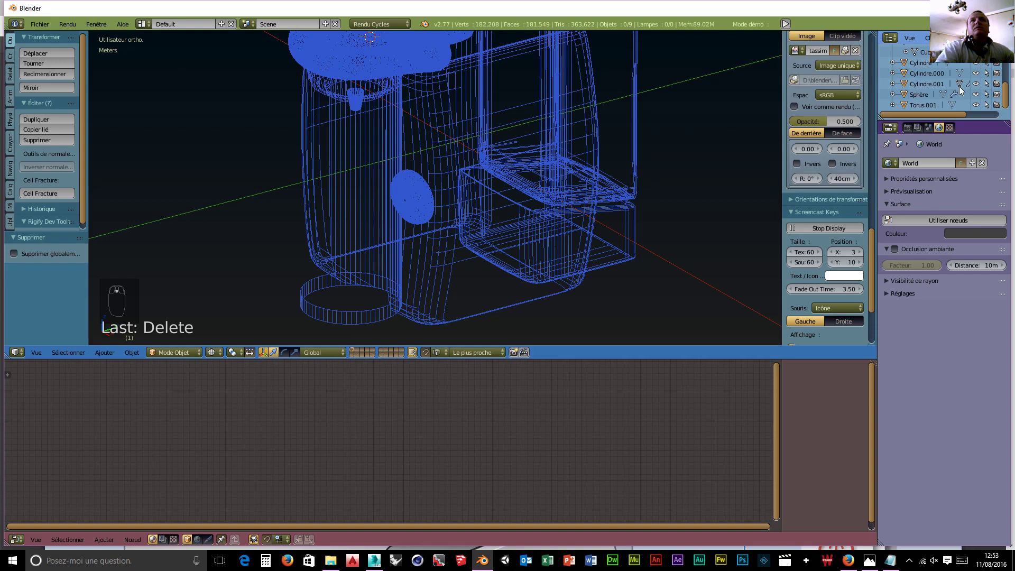
scroll(919, 114, up, 5)
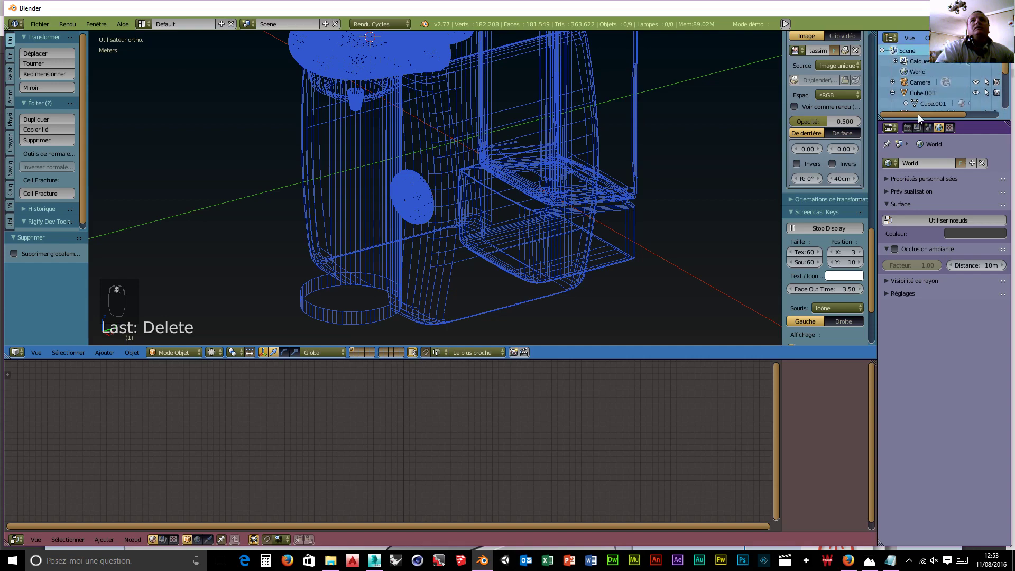
scroll(913, 116, down, 5)
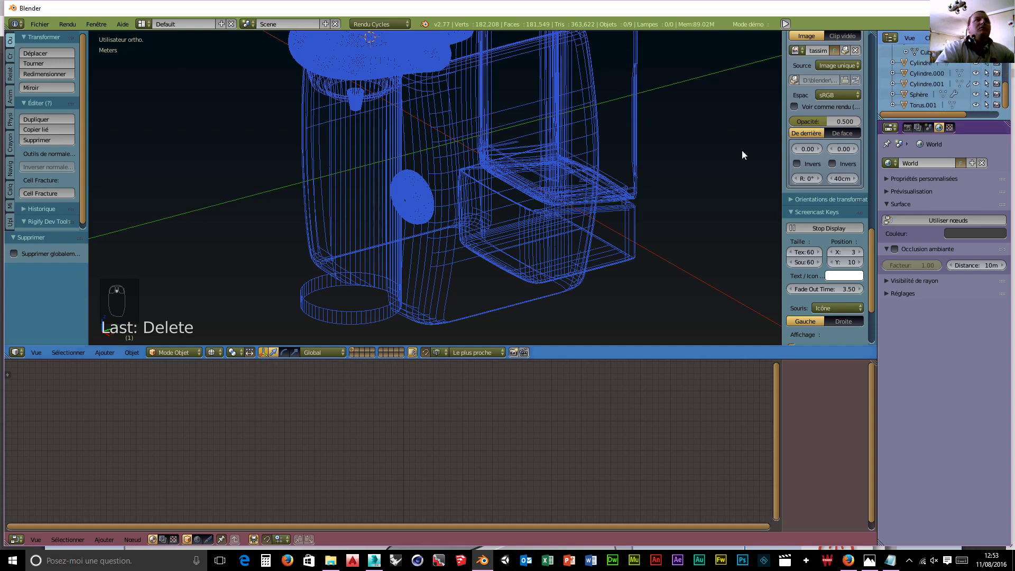
- Duplicate the flat cylinder at the machine's front foot and raise the copy about 1.64 cm along Z in the right view
middle_drag(581, 174, 223, 195)
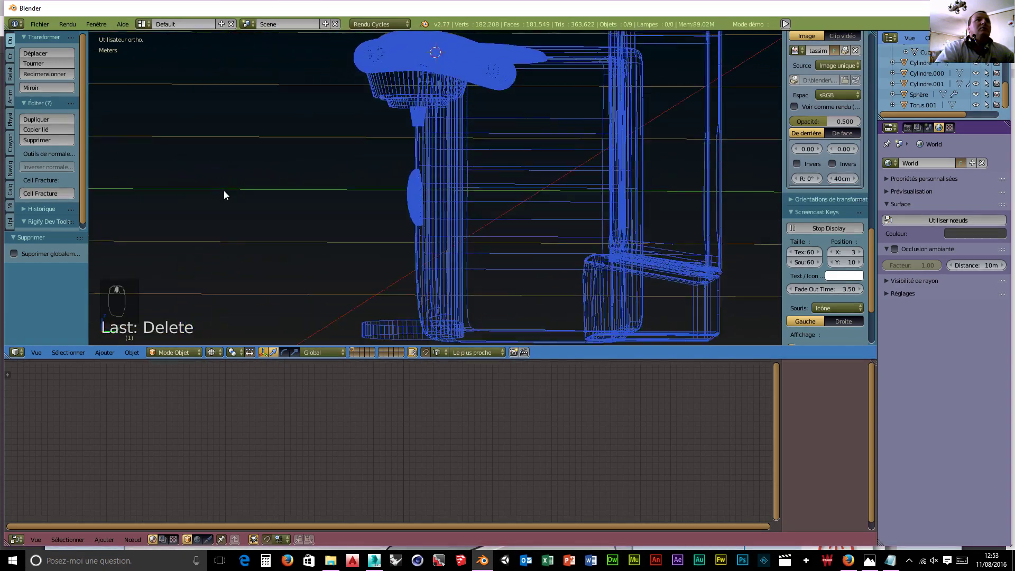
scroll(237, 195, down, 3)
right_click(399, 256)
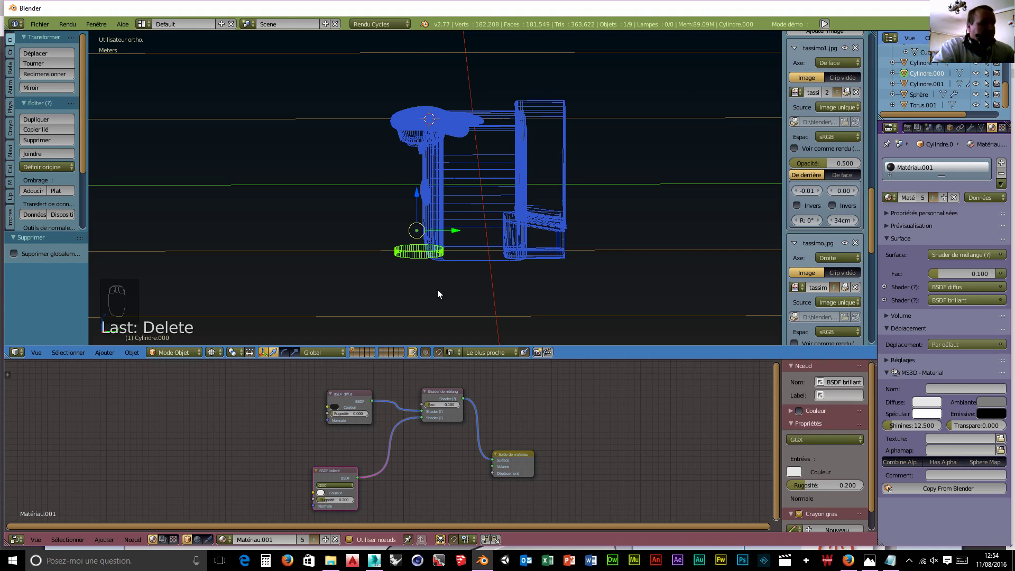
key(KP_3)
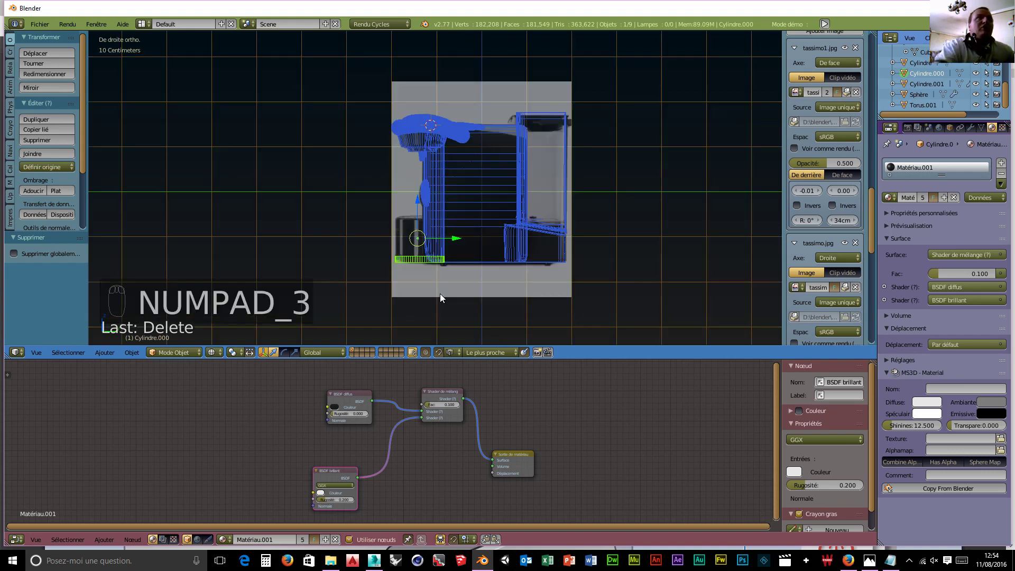
scroll(402, 299, up, 4)
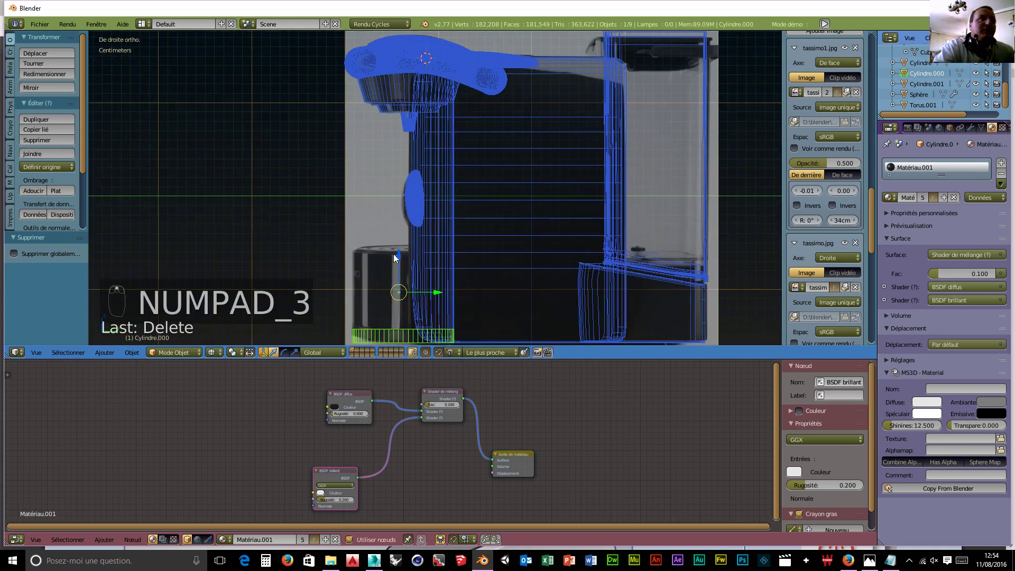
key(shift+d)
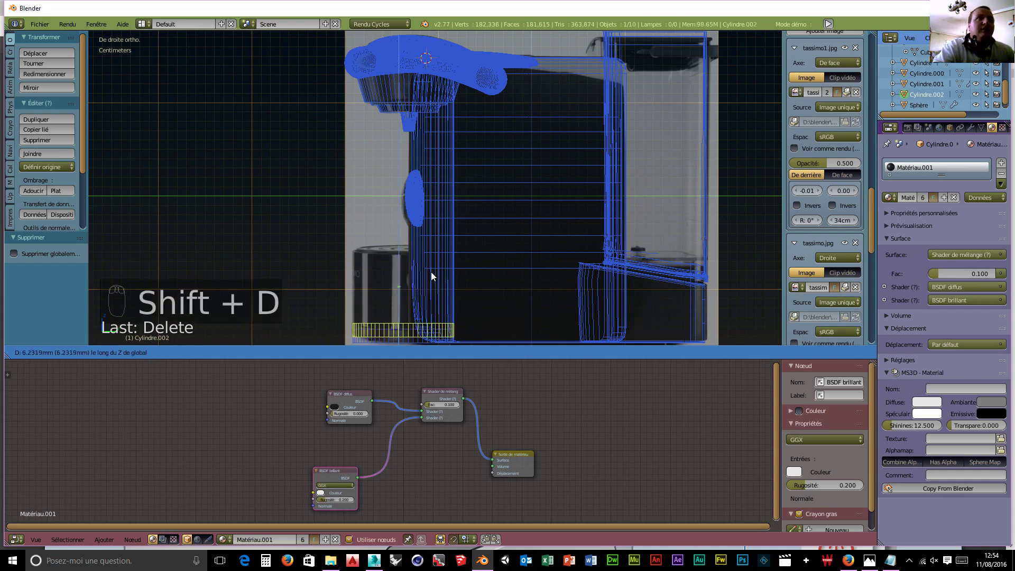
click(430, 262)
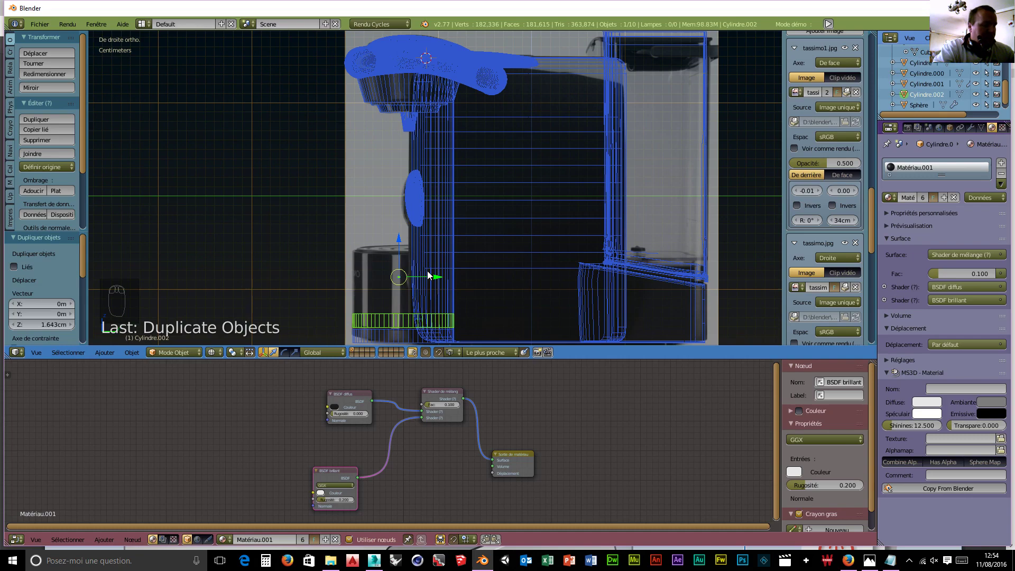
- Raise the duplicated cylinder's upper ring of vertices about 6.8 cm along Z to match the cup stand in the reference image
key(Tab)
click(501, 269)
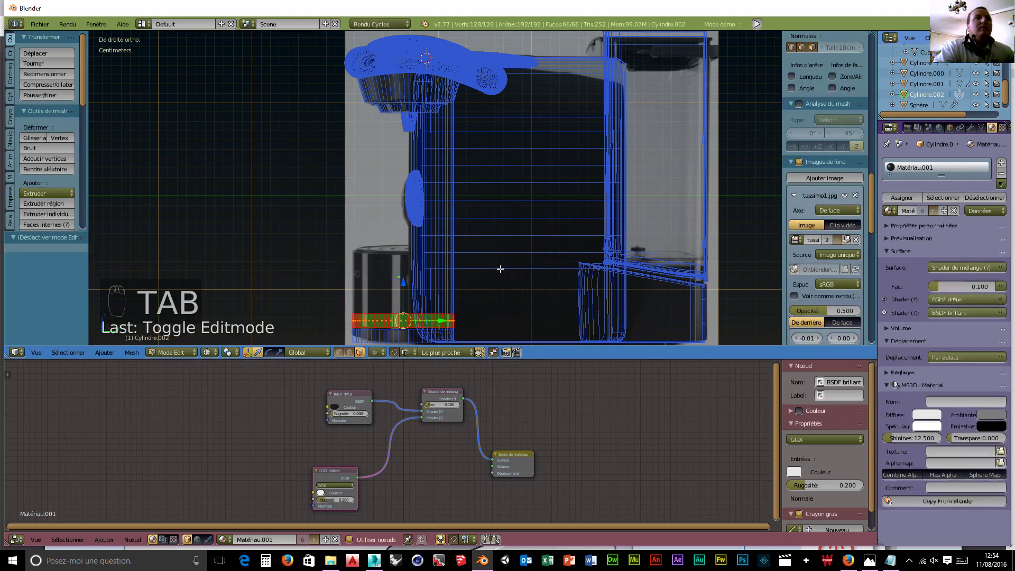
click(338, 353)
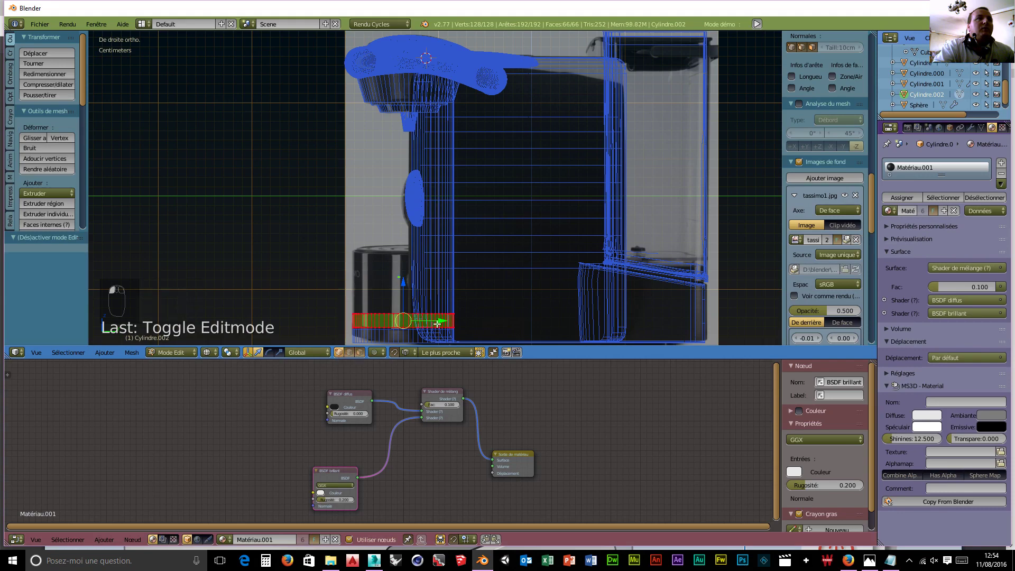
key(a)
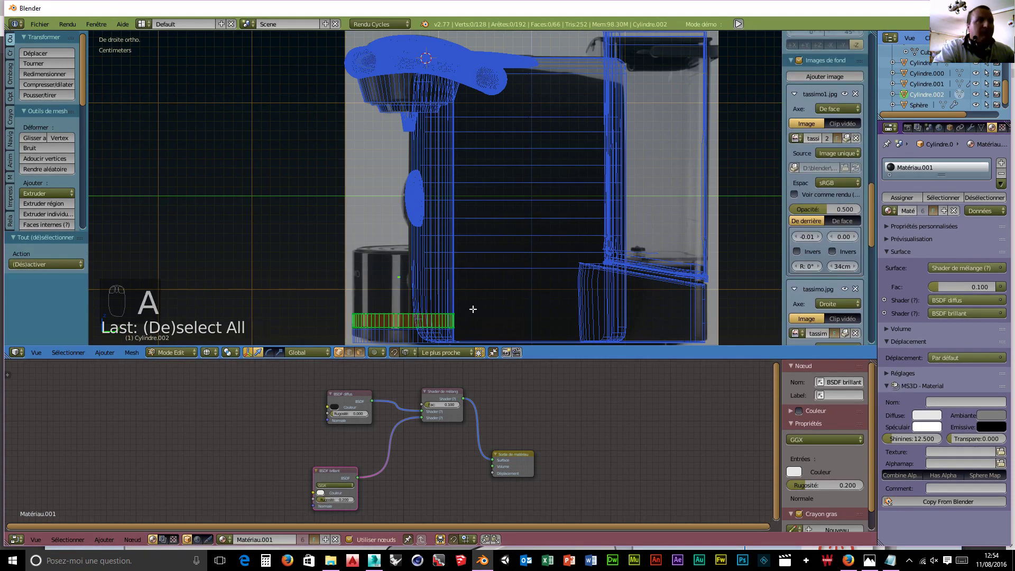
key(b)
drag(475, 297, 338, 318)
key(g)
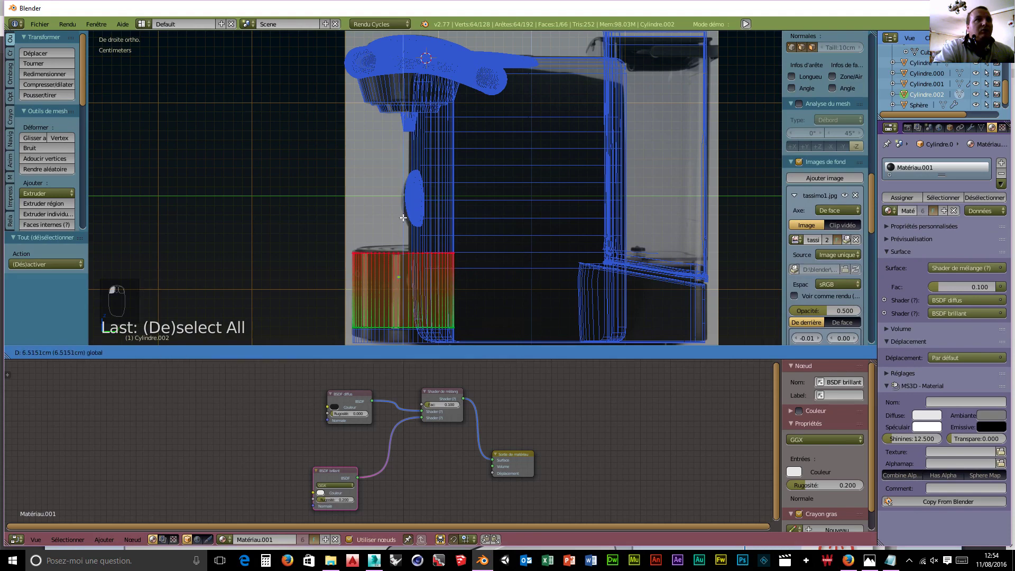
click(404, 214)
- Inset the cylinder's top face by extruding and scaling it to about 0.696, and extrude it down about 1.9 cm
scroll(443, 278, up, 2)
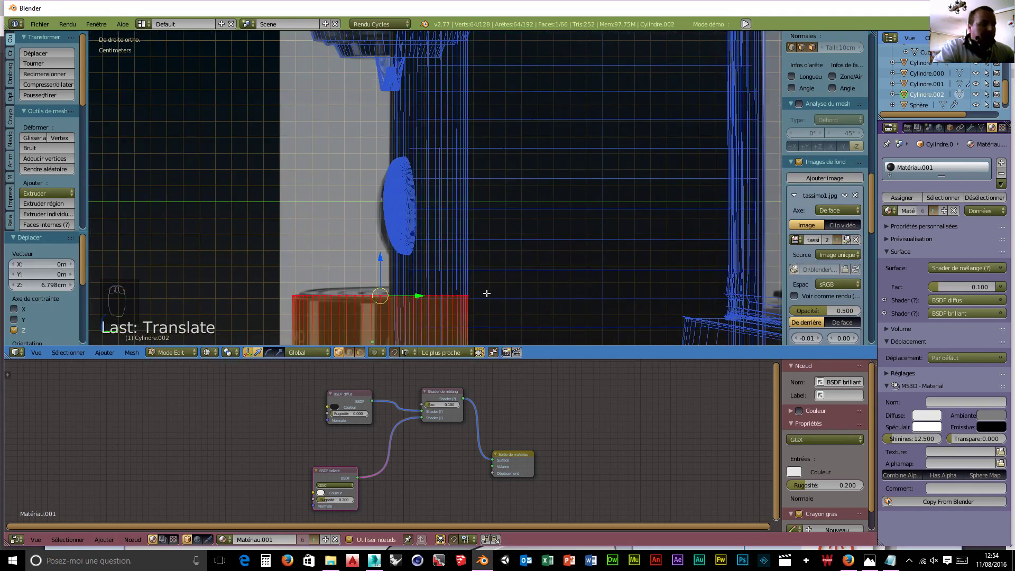
key(e)
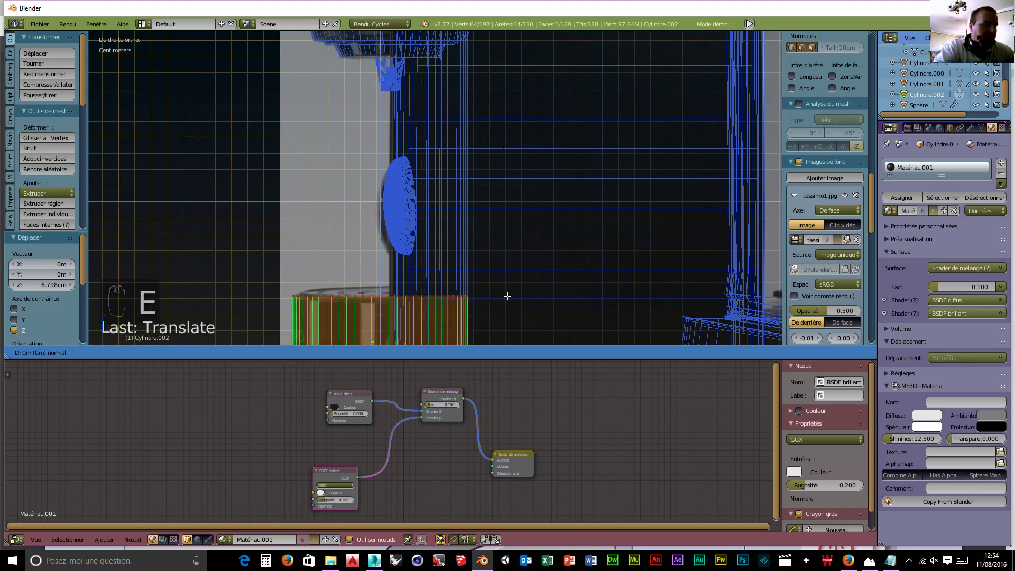
right_click(507, 296)
key(s)
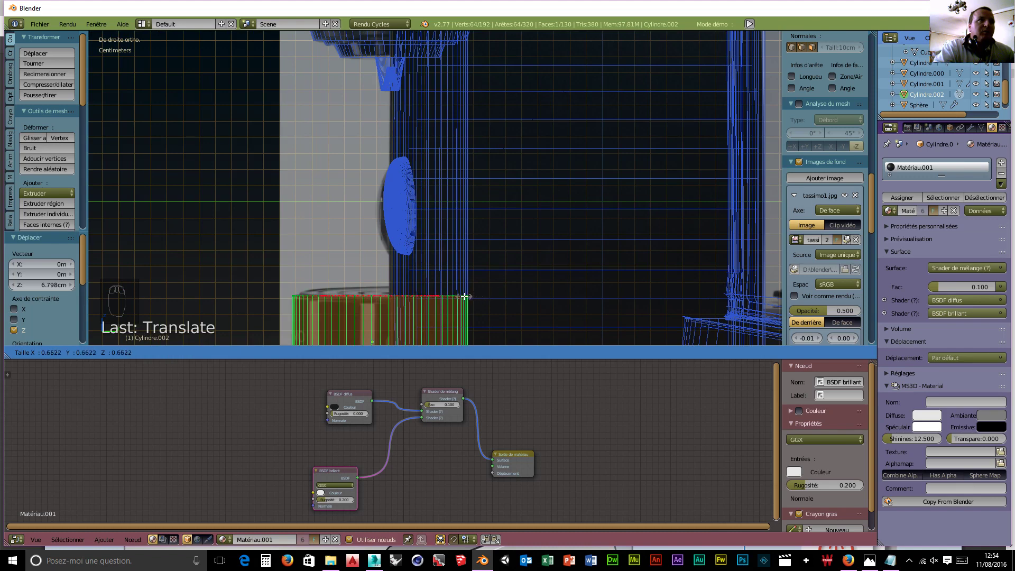
click(469, 298)
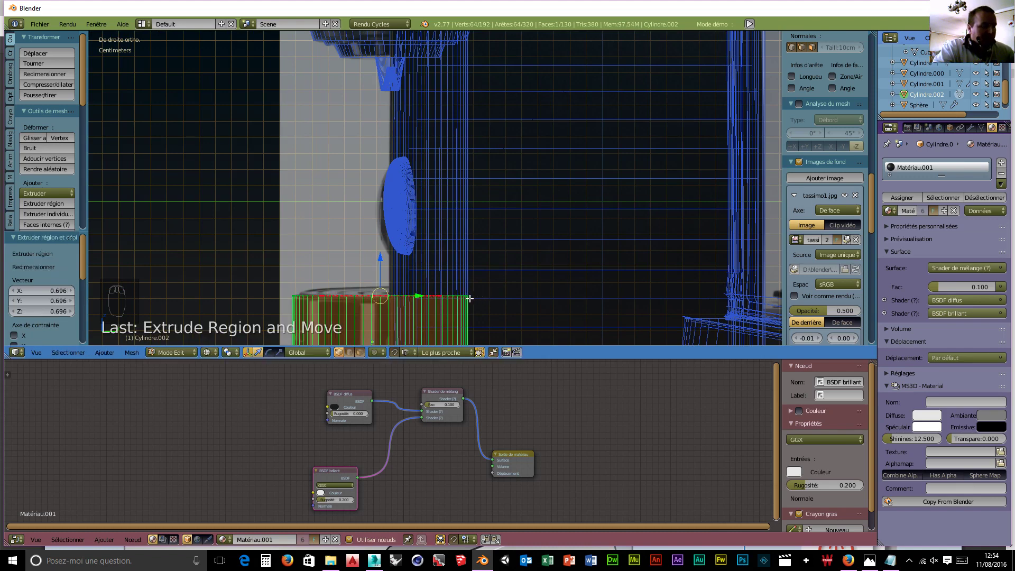
key(e)
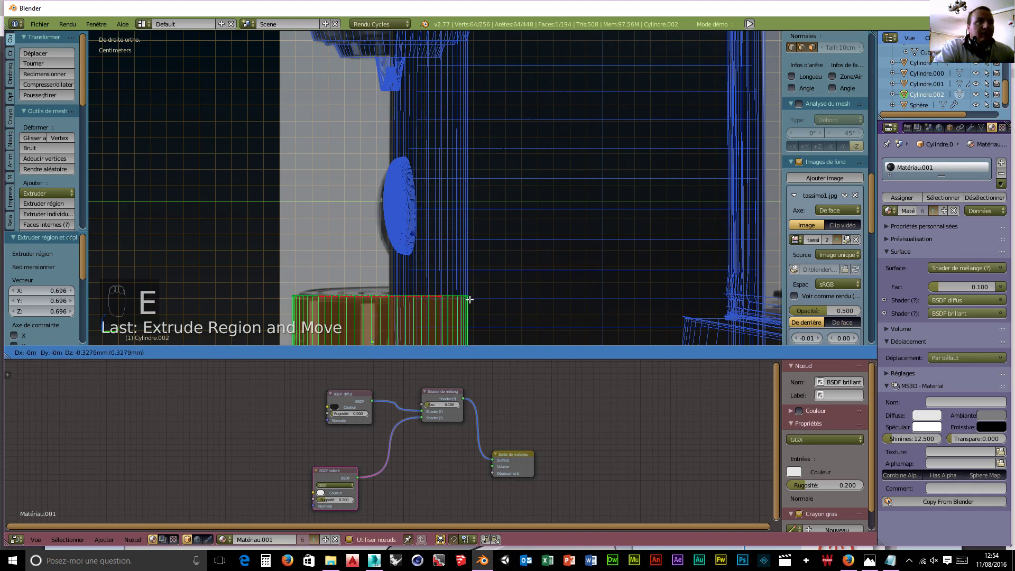
click(470, 328)
- Extrude the recess floor in place, scale it to about 0.886, and extrude it back up about 1.9 cm
key(e)
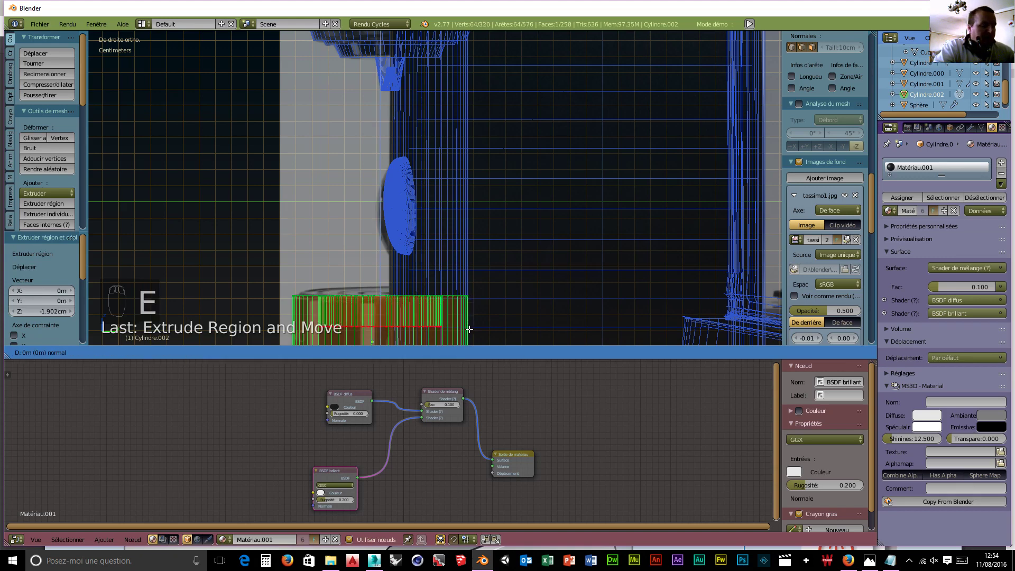
key(s)
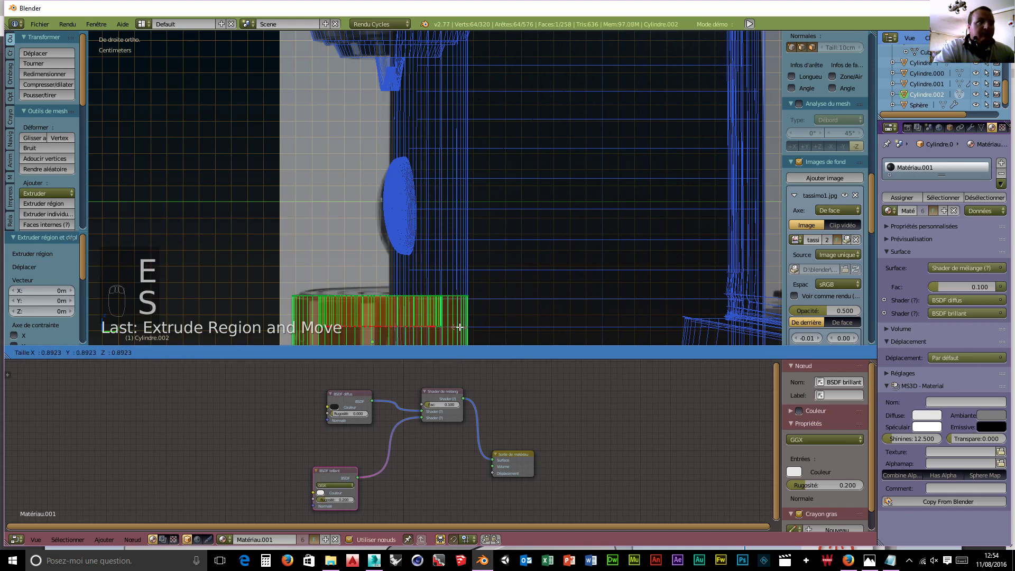
click(459, 327)
key(e)
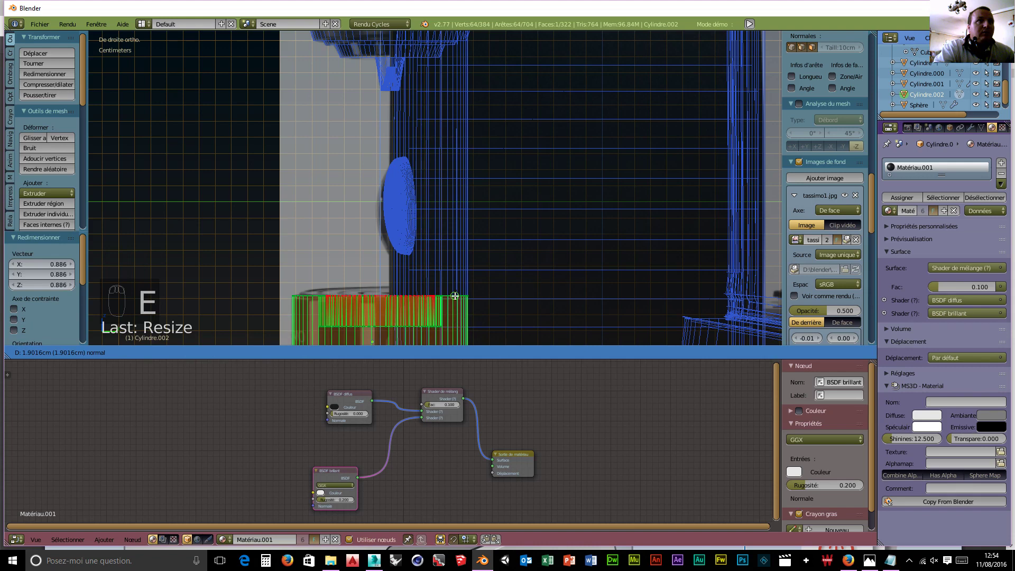
click(455, 296)
- Inset the raised inner face to about 0.737 scale and extrude it down about 1.92 cm to form a second groove
key(e)
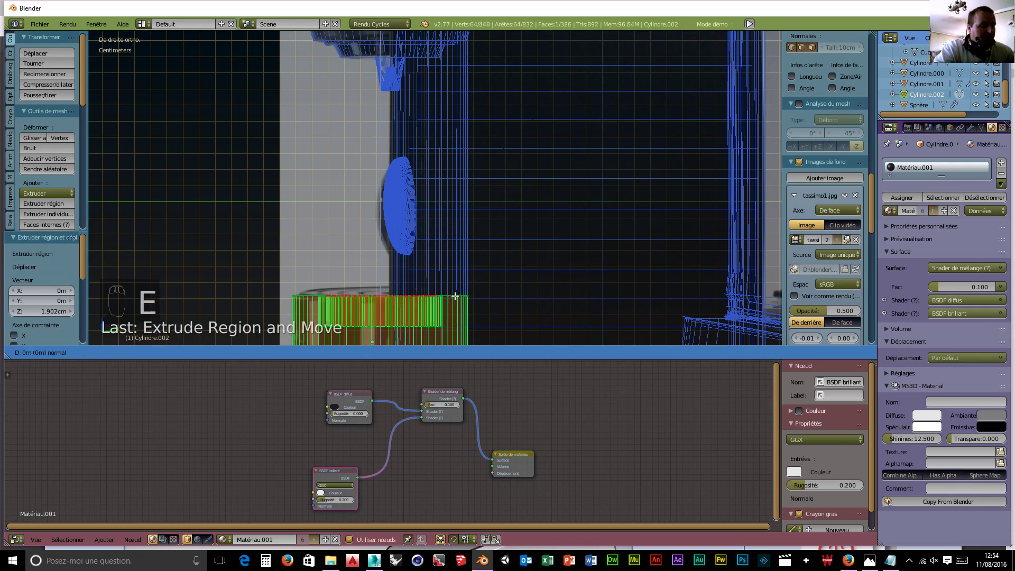
click(455, 296)
key(s)
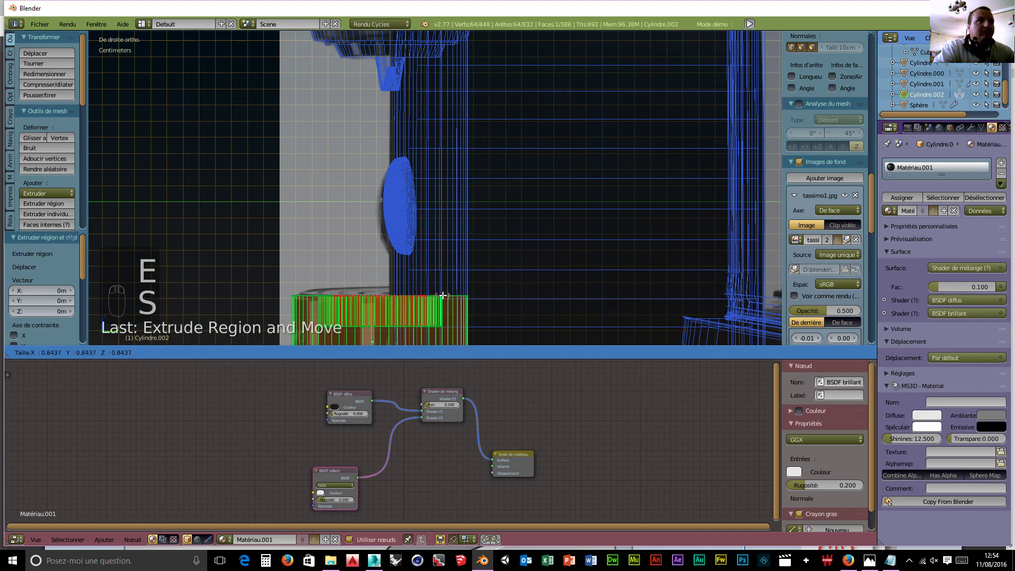
click(435, 296)
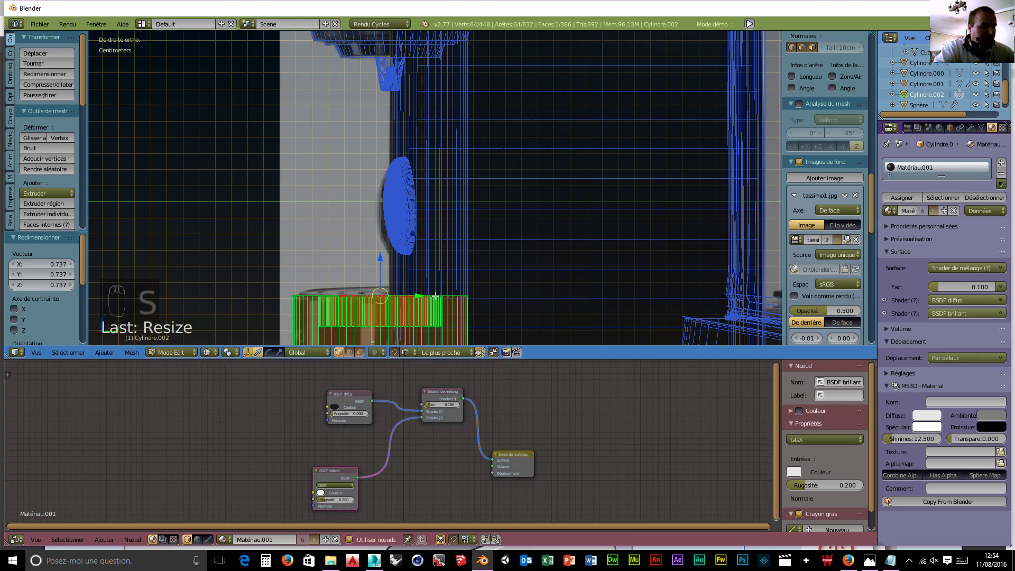
key(e)
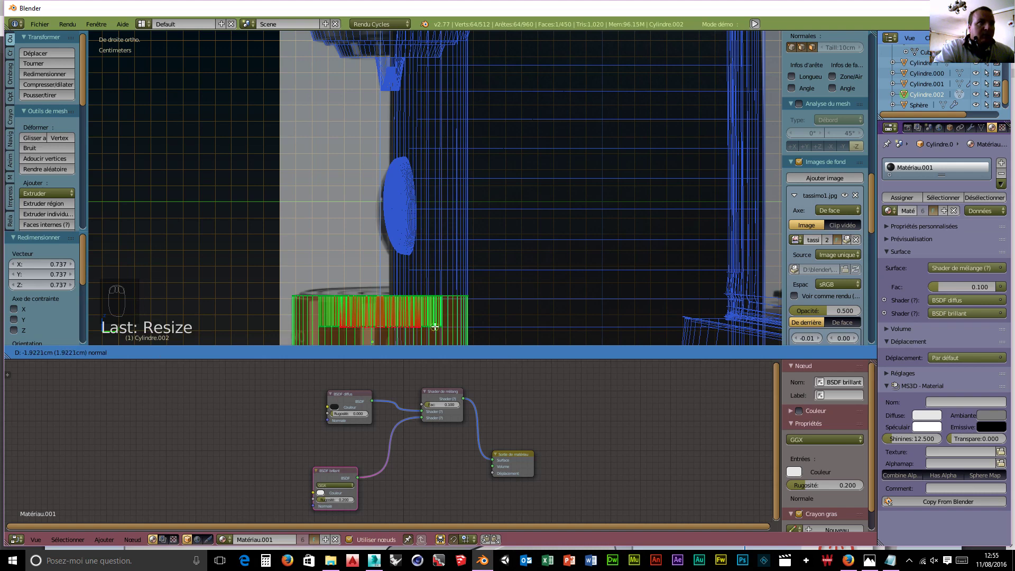
click(435, 327)
- Extrude the second groove's floor in place, scale it to about 0.836, and extrude it up about 1.87 cm
key(e)
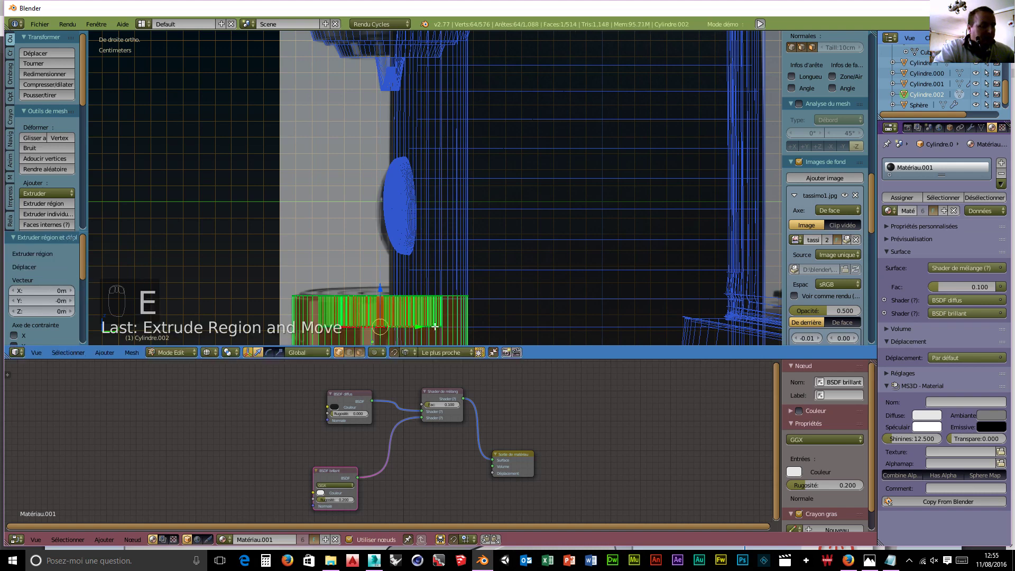
key(s)
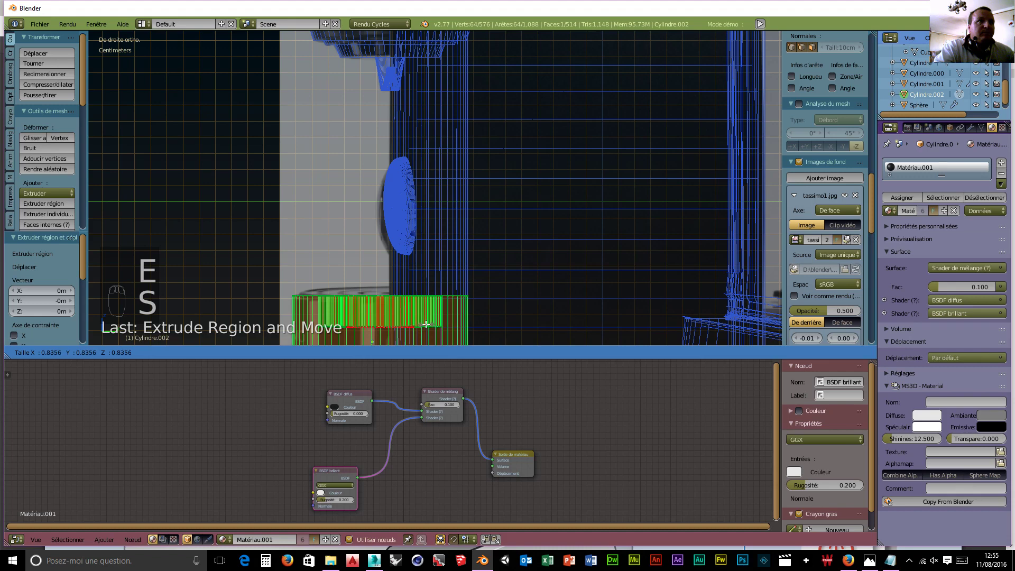
click(426, 324)
key(e)
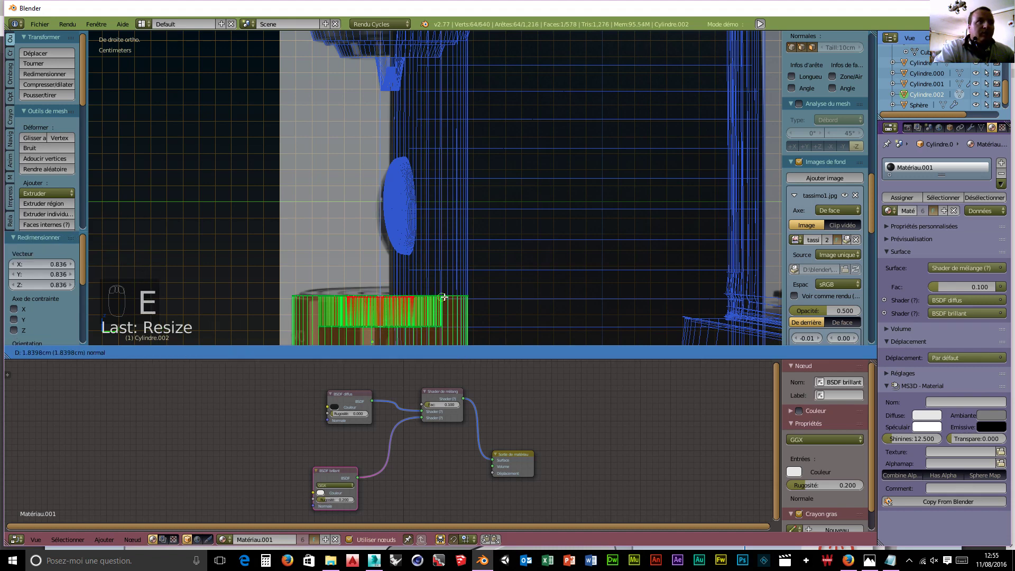
click(453, 296)
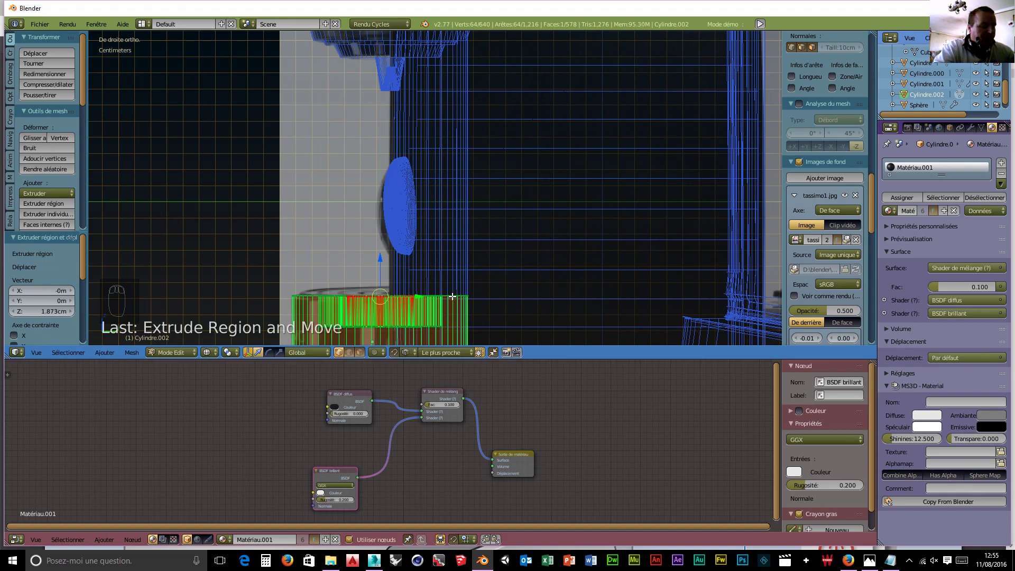
- Inset the central raised face to about 0.602 scale and extrude it down about 1.87 cm to form a third groove
key(e)
right_click(452, 297)
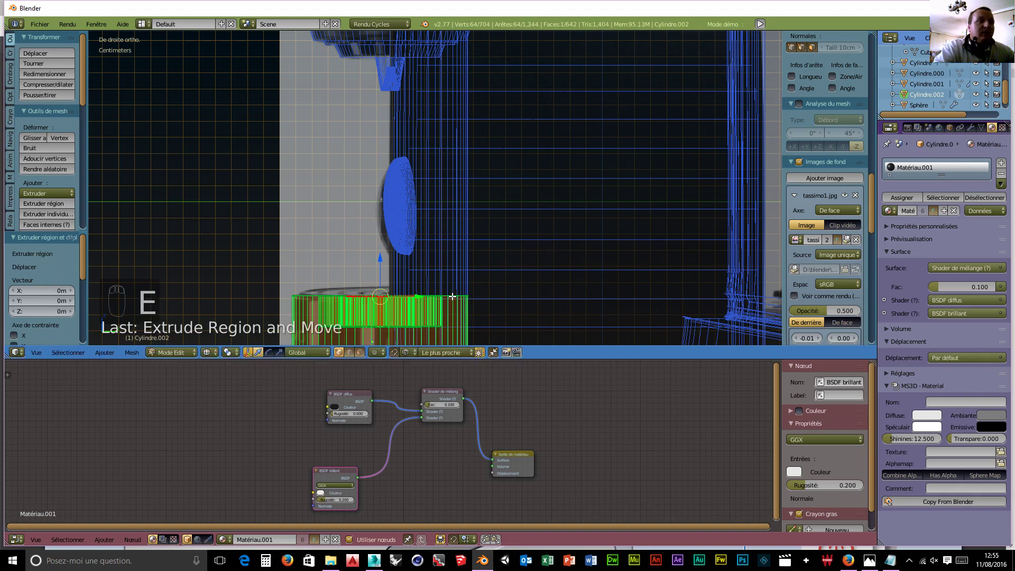
key(s)
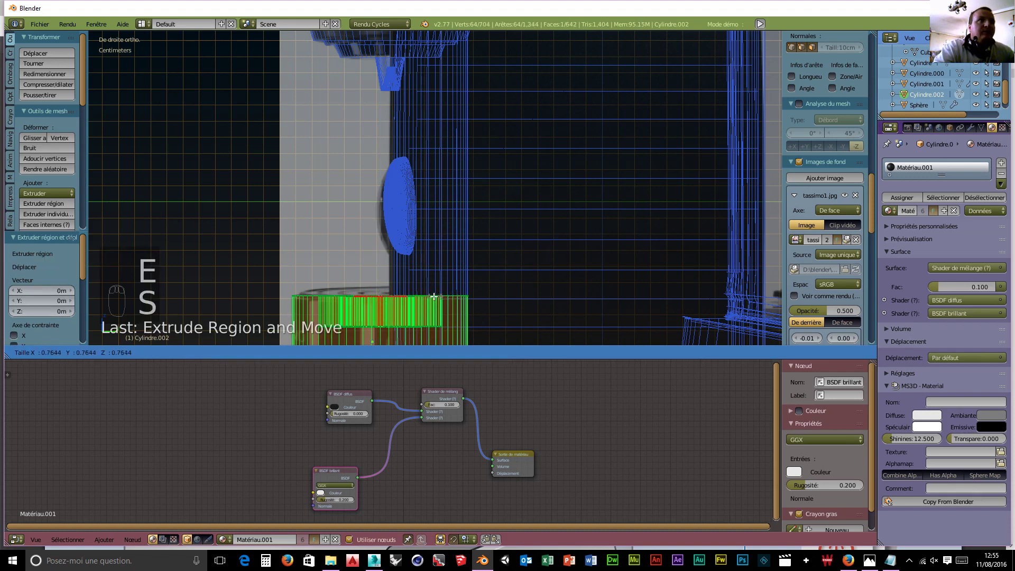
click(424, 297)
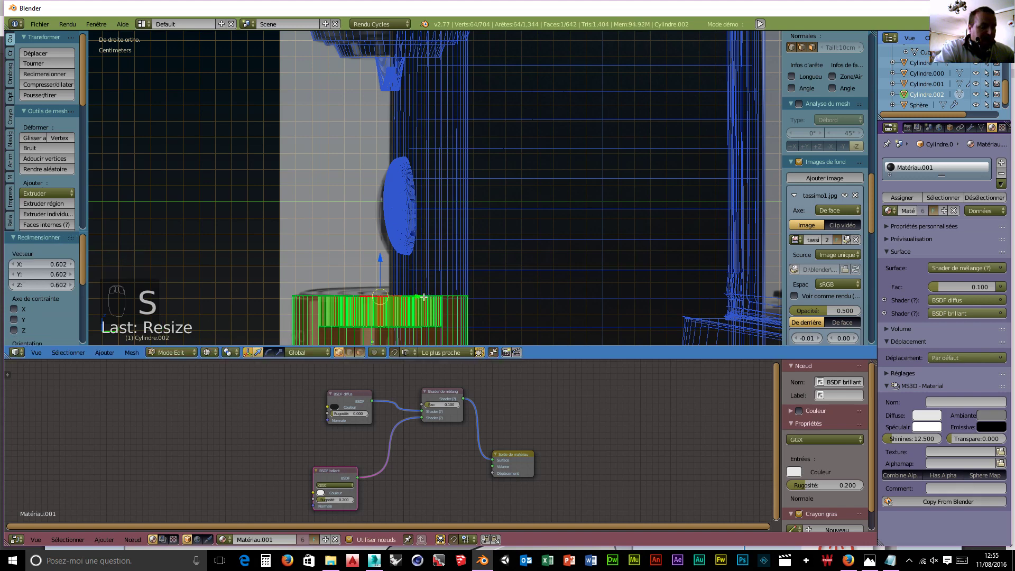
key(e)
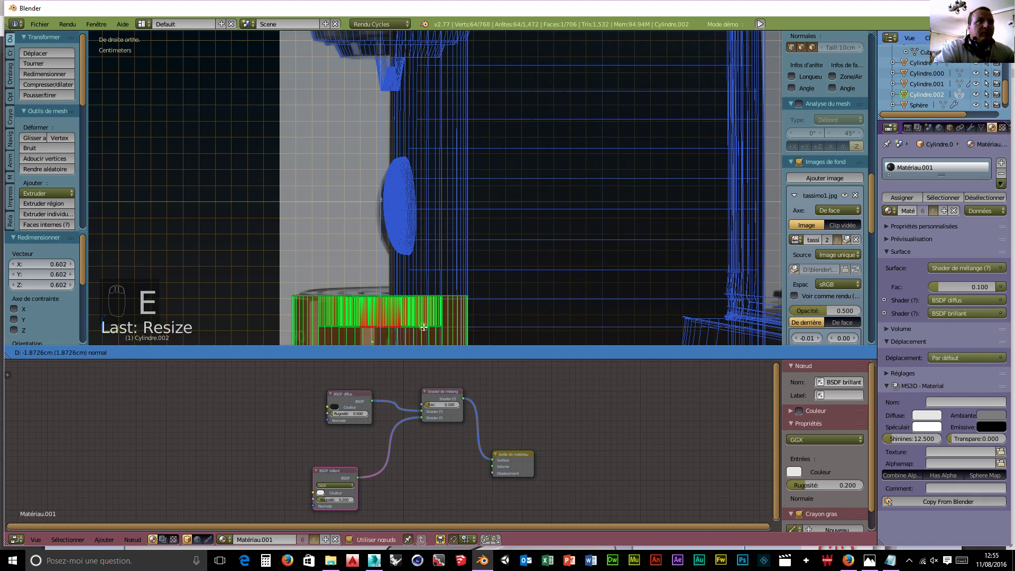
click(424, 327)
- Extrude the third groove's floor in place and scale it to about 0.743
key(e)
click(424, 327)
key(s)
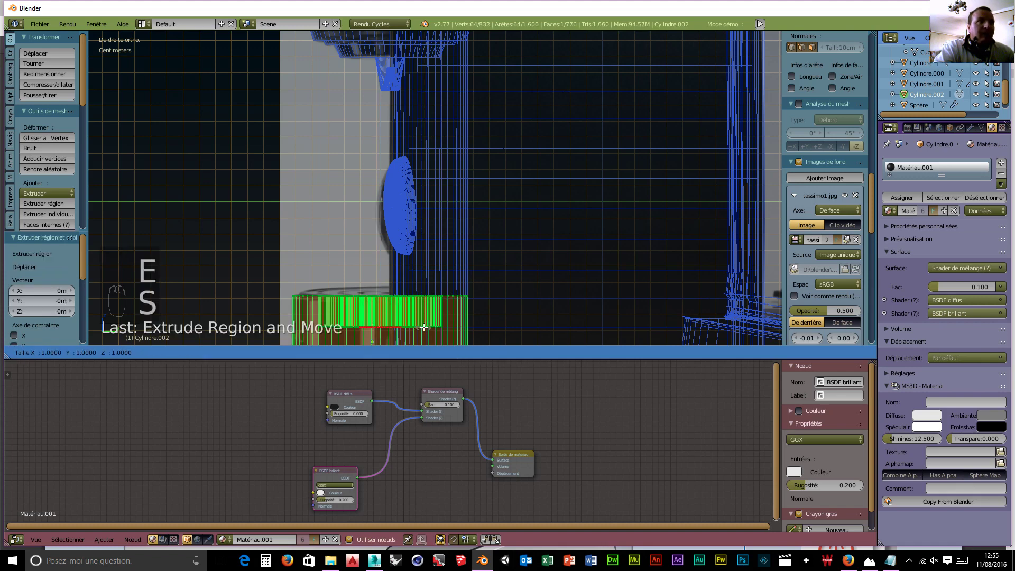
click(413, 327)
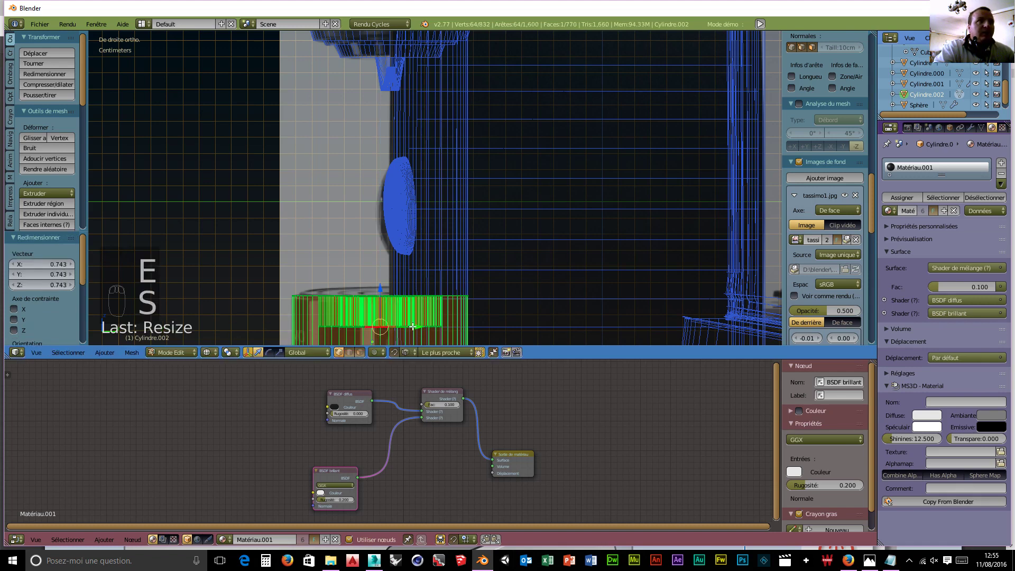
- Extrude the central face of the third groove's floor up about 1.92 cm along Z
key(e)
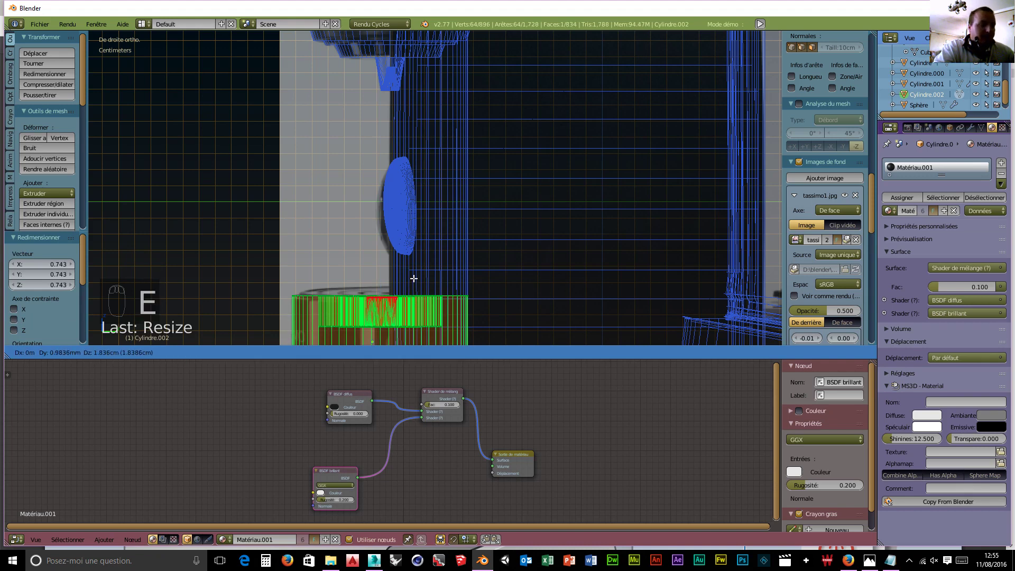
key(z)
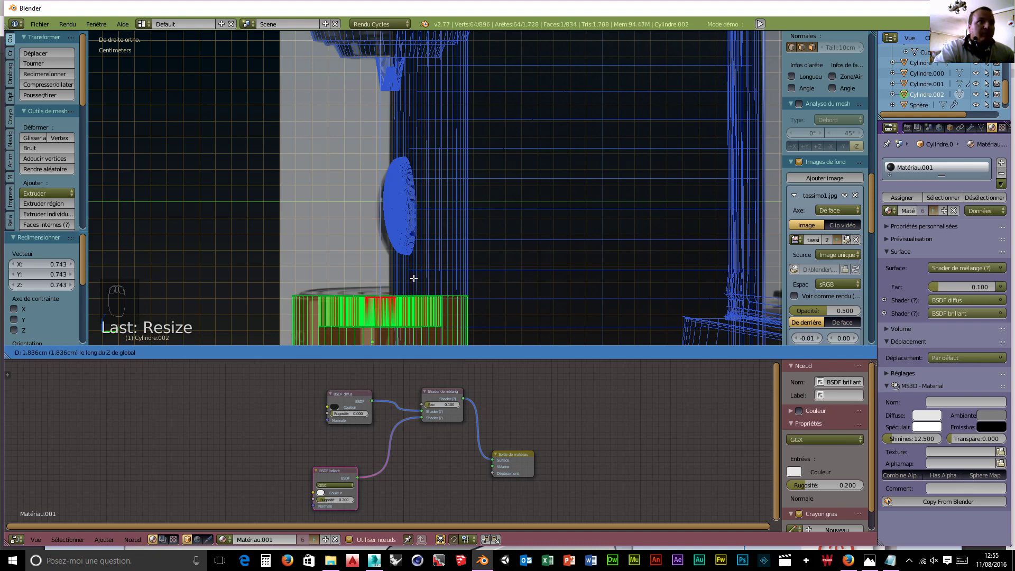
click(449, 295)
middle_drag(422, 314, 621, 183)
scroll(270, 294, up, 4)
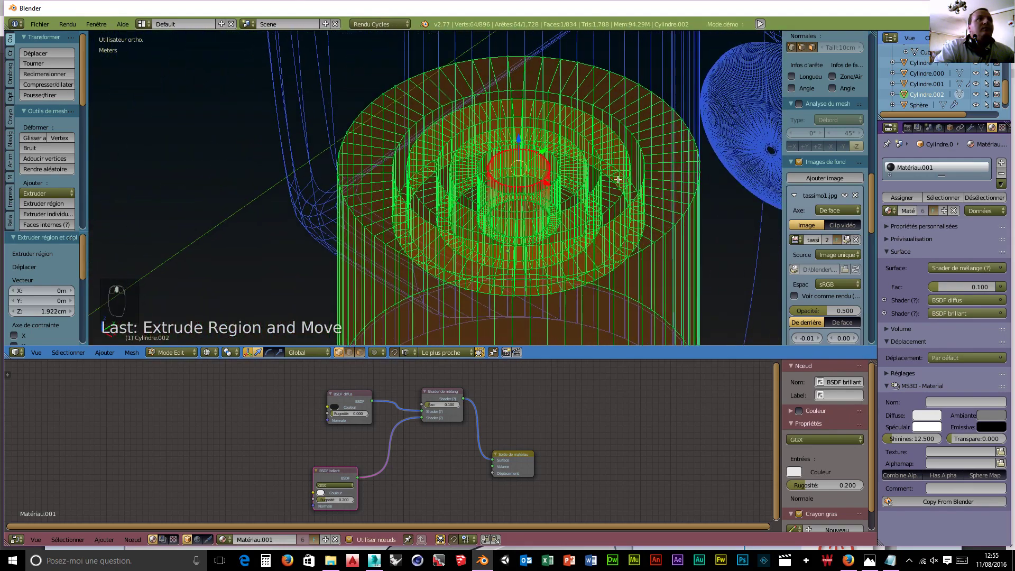
- Add an edge loop around the cup stand's outer wall, slid up close to its top edge
middle_drag(376, 227, 449, 183)
scroll(442, 182, down, 4)
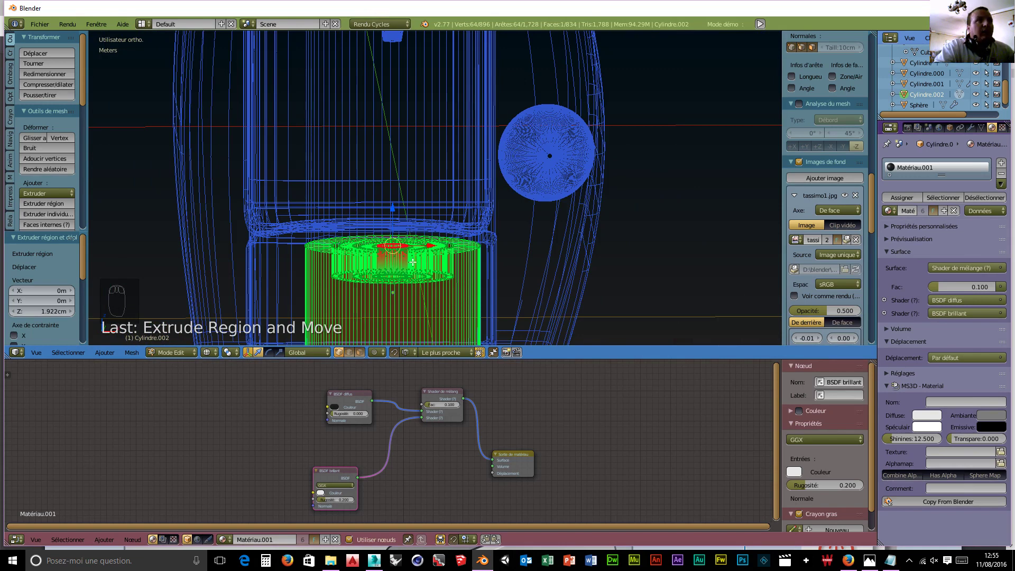
key(ctrl+r)
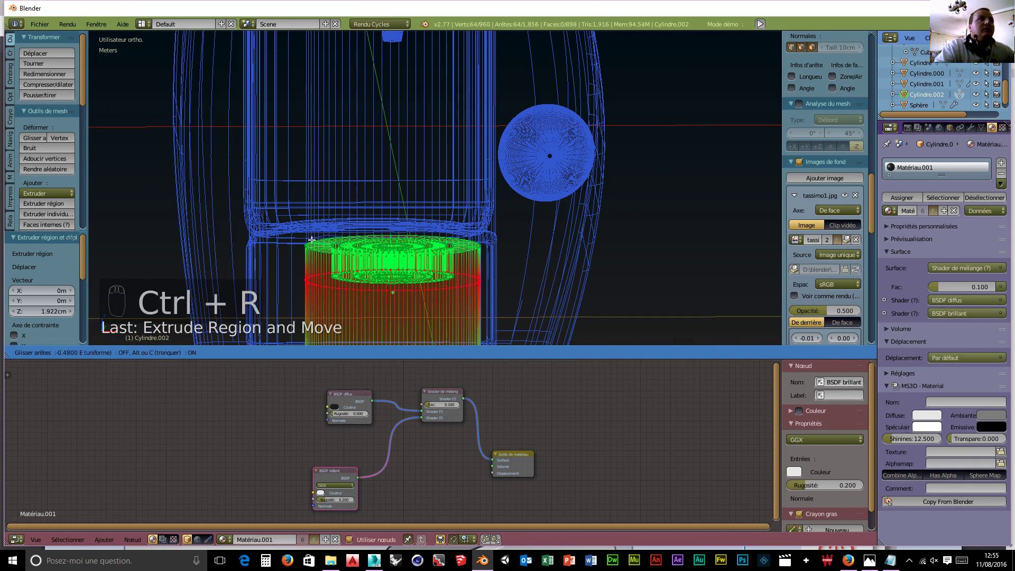
click(316, 267)
click(317, 268)
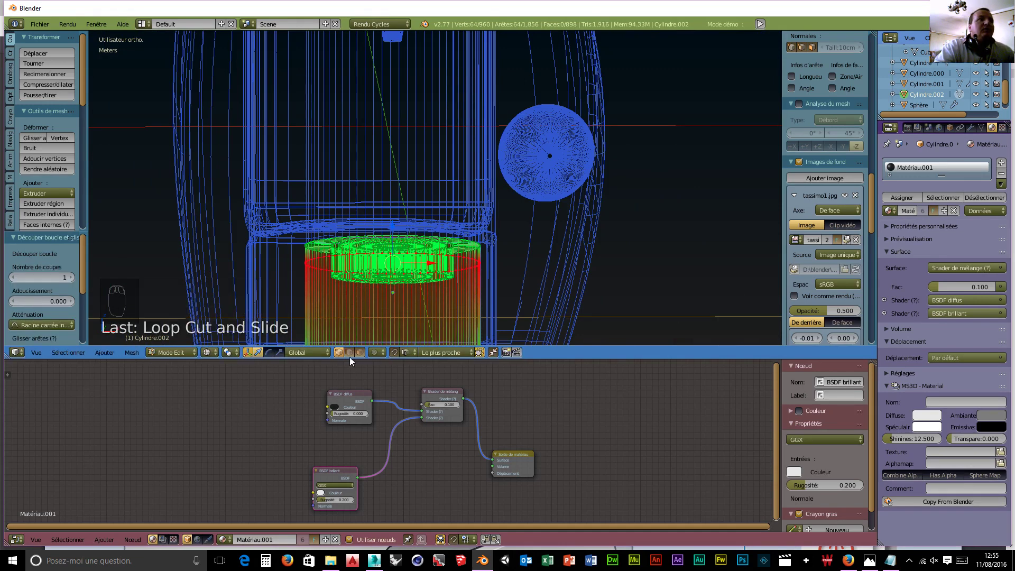
- Extrude a single face of the outer wall's upper band outward about 2.4 cm to form a tab
key(a)
middle_drag(316, 284, 370, 306)
right_click(295, 268)
key(e)
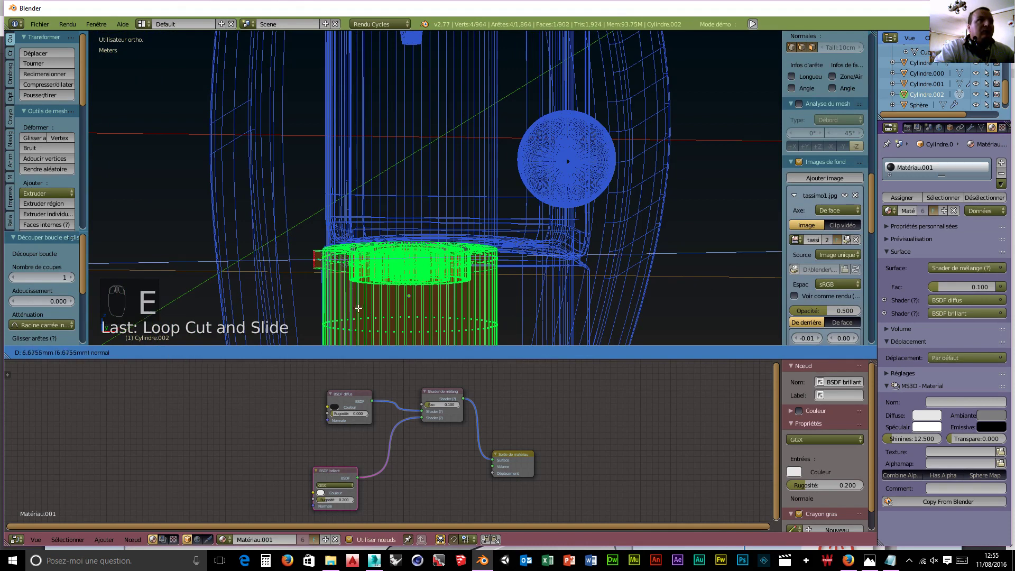
click(331, 306)
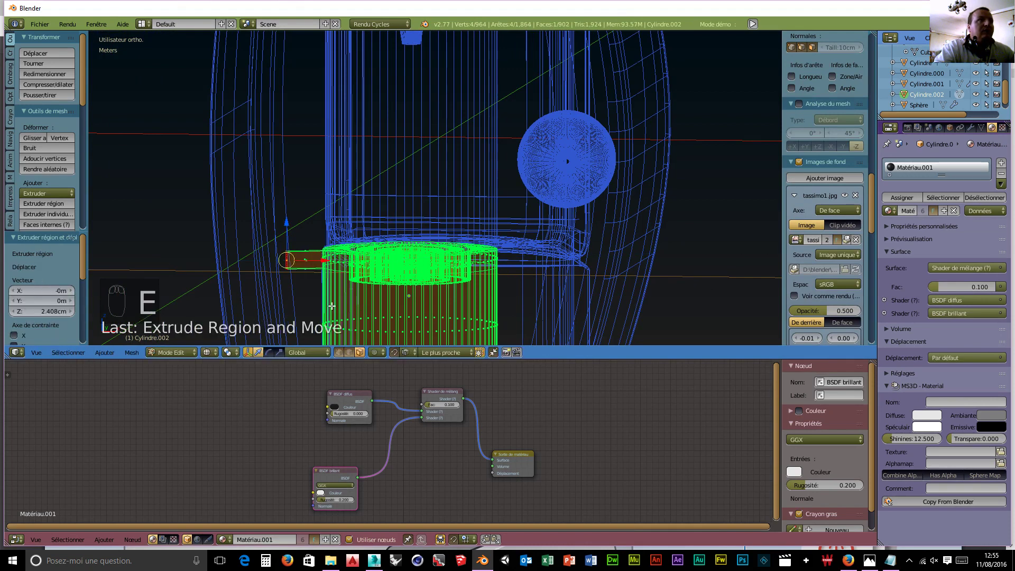
- Add an edge loop across the side tab, slid toward the cylinder wall
key(ctrl+r)
click(316, 259)
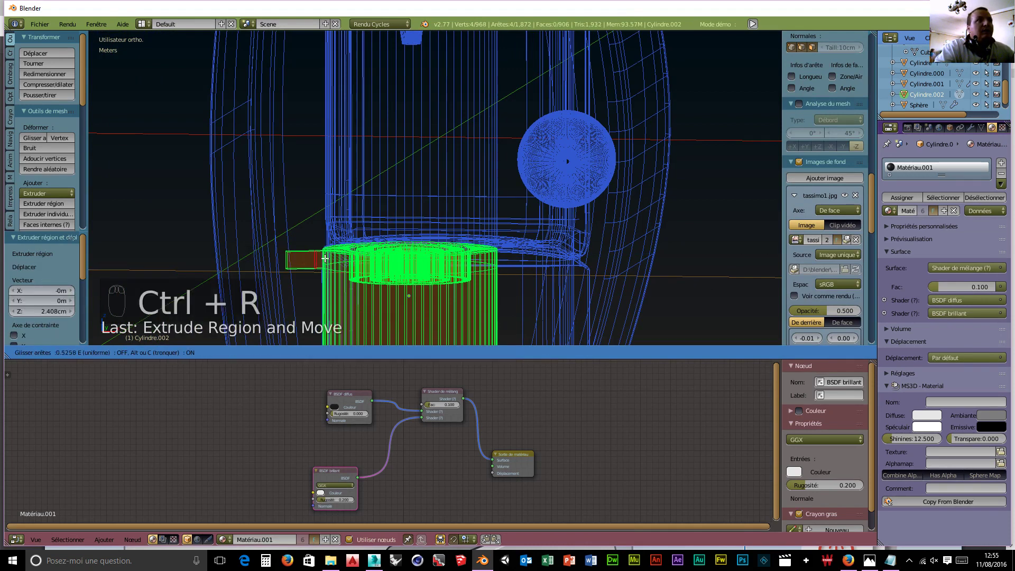
click(323, 260)
- Extrude the underside face of the tab's outer section down about 7.3 mm
middle_drag(324, 262, 344, 317)
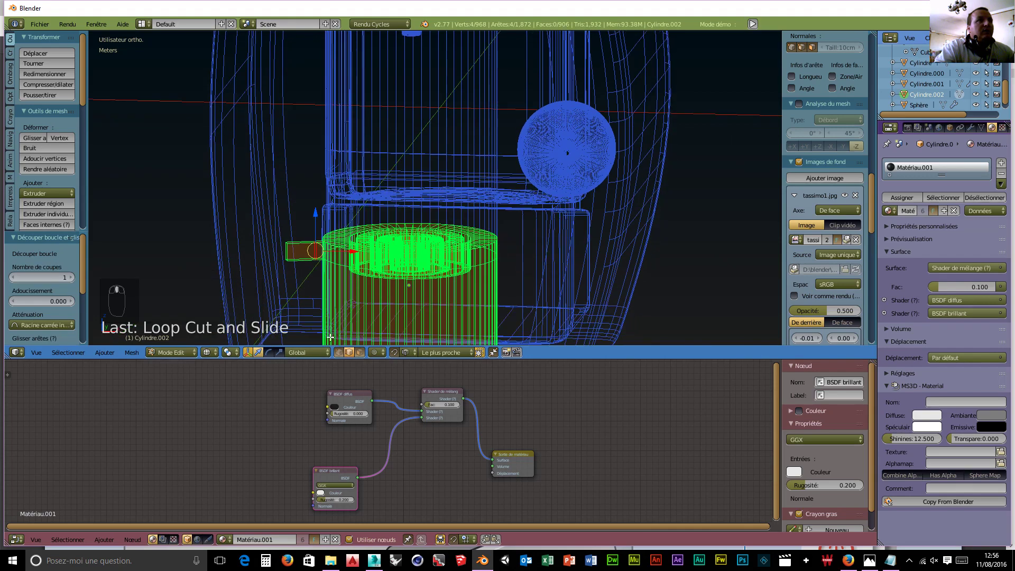
click(361, 352)
right_click(300, 260)
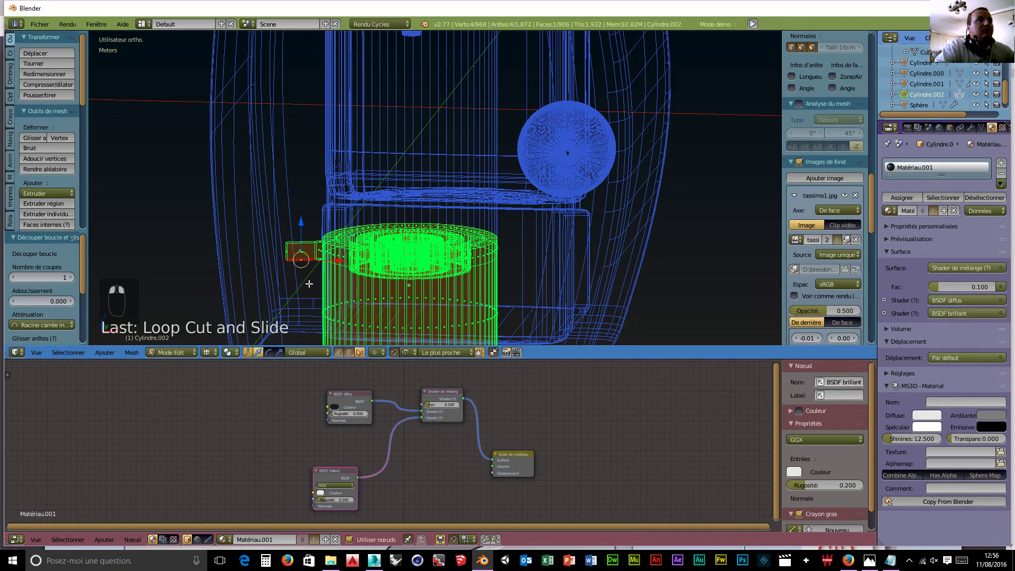
key(e)
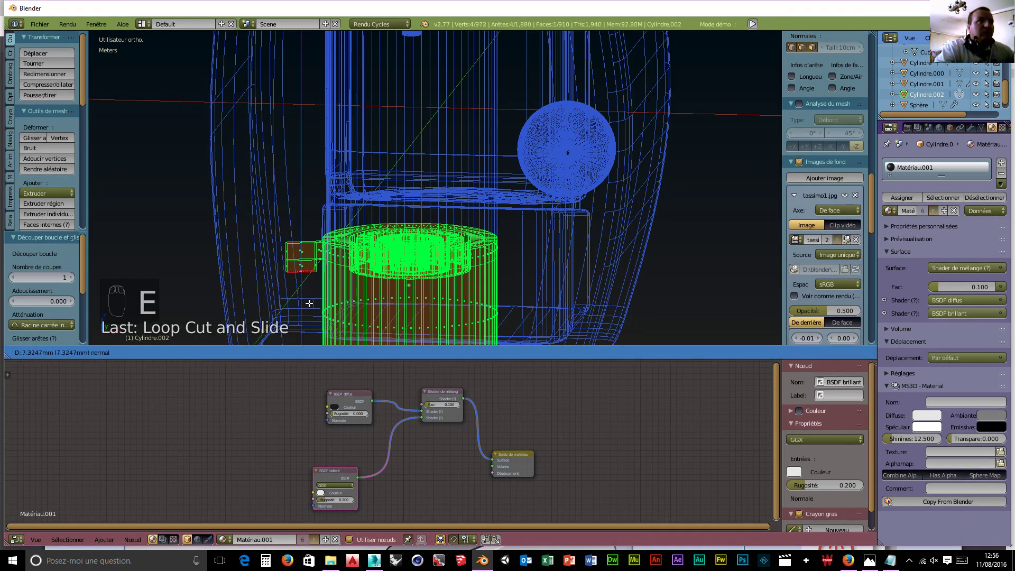
click(309, 303)
middle_drag(310, 303, 368, 301)
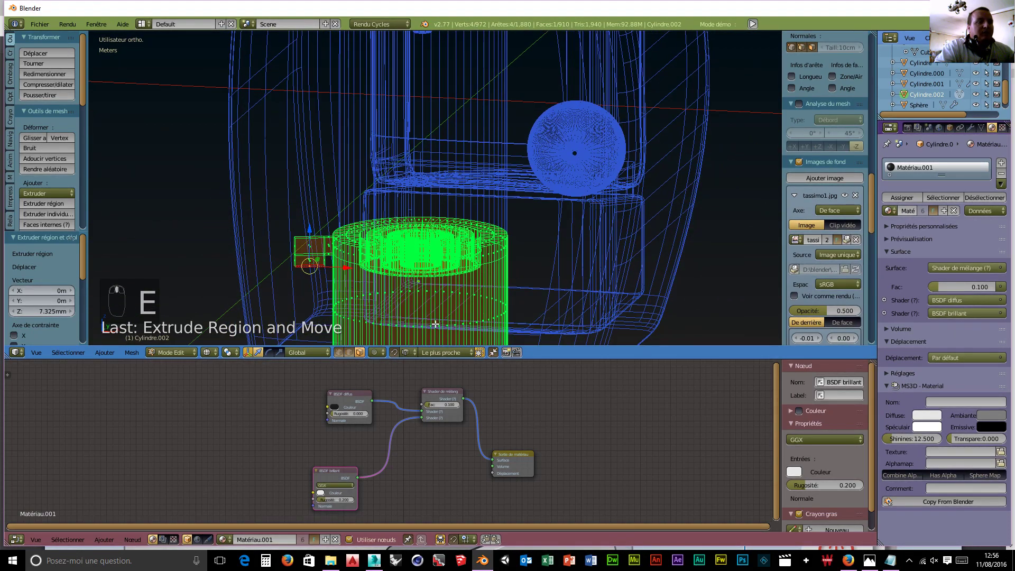
- Add a Subdivision Surface modifier to the cup stand with 3 subdivisions for both view and render
click(971, 127)
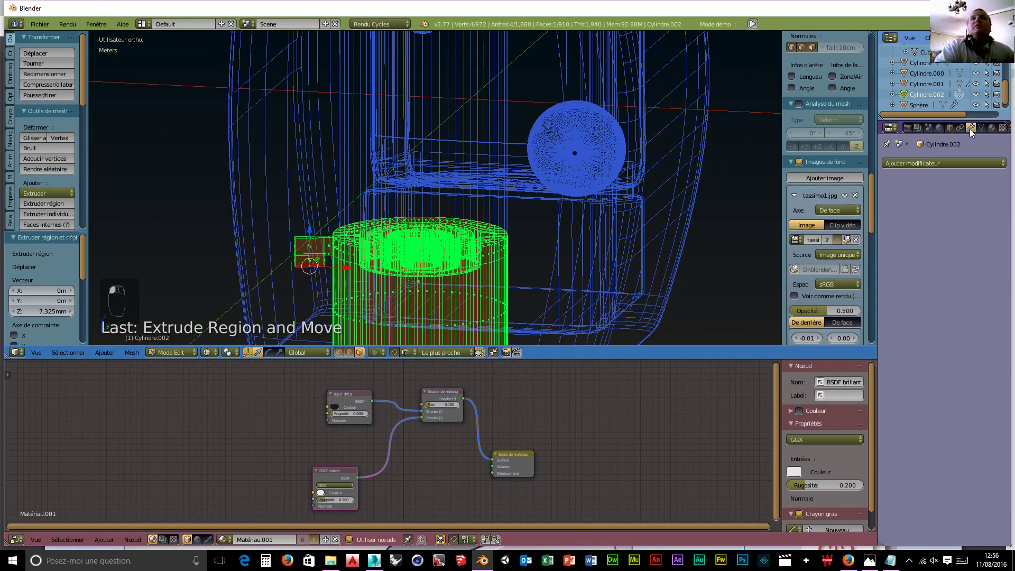
click(921, 163)
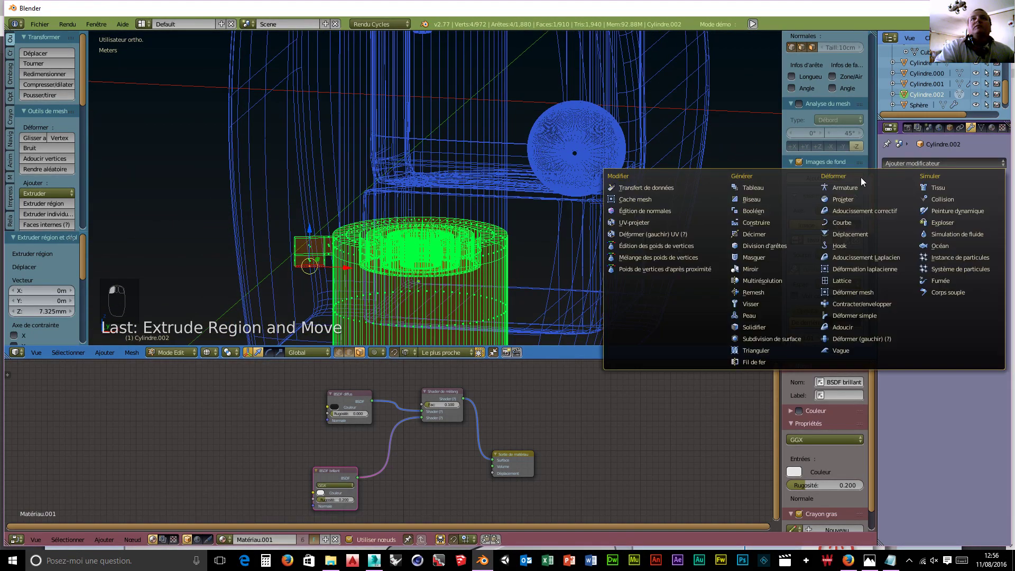
click(767, 340)
click(938, 236)
click(938, 236)
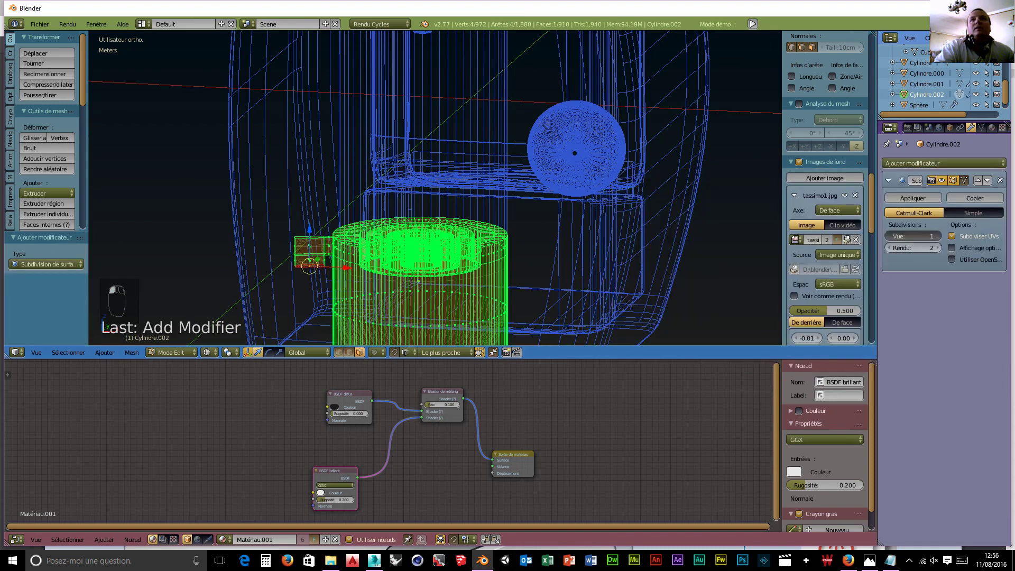
click(938, 248)
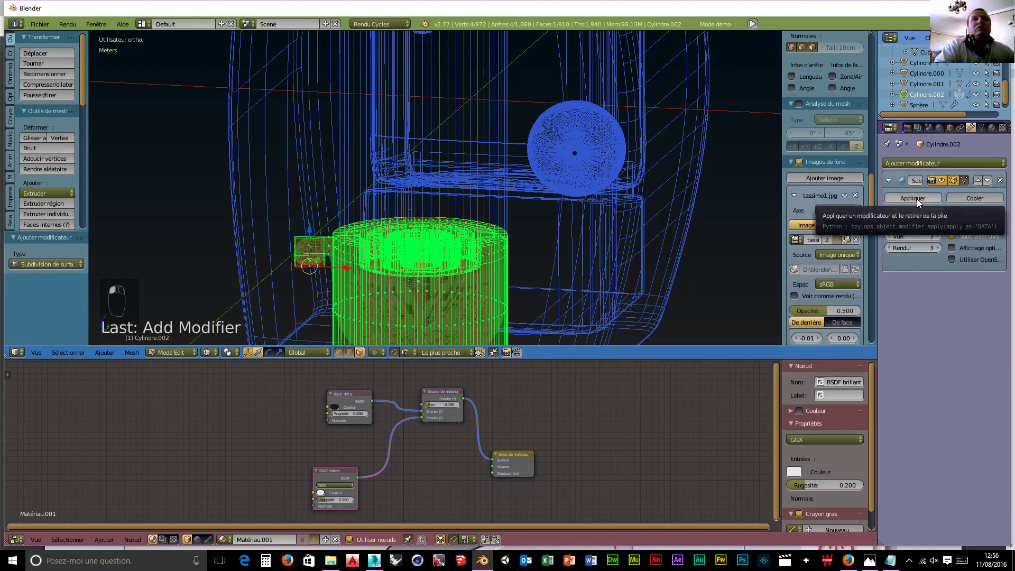
- Add two supporting edge loops around the cup stand's outer wall, close to its bottom edge
scroll(446, 266, down, 2)
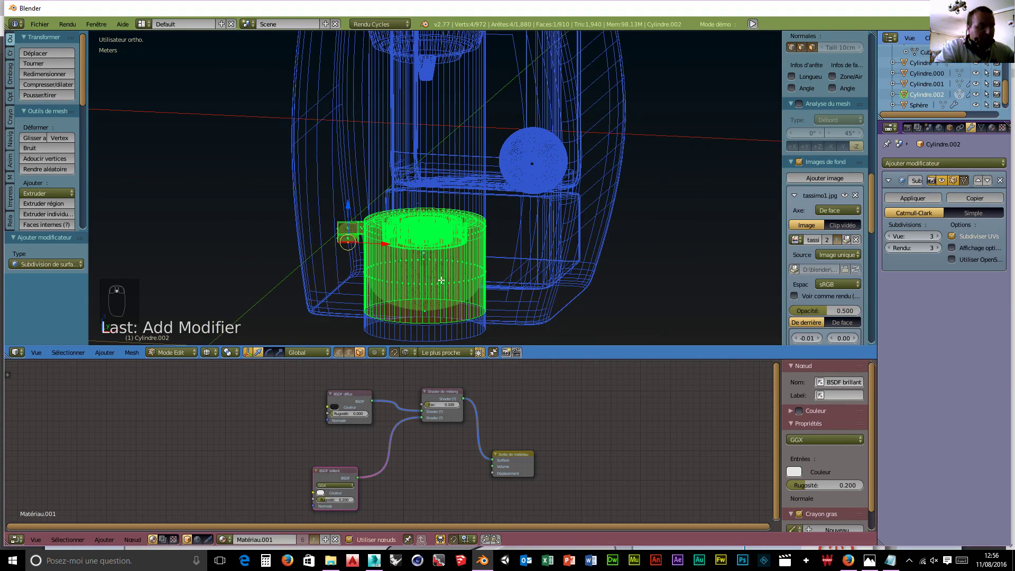
key(ctrl+r)
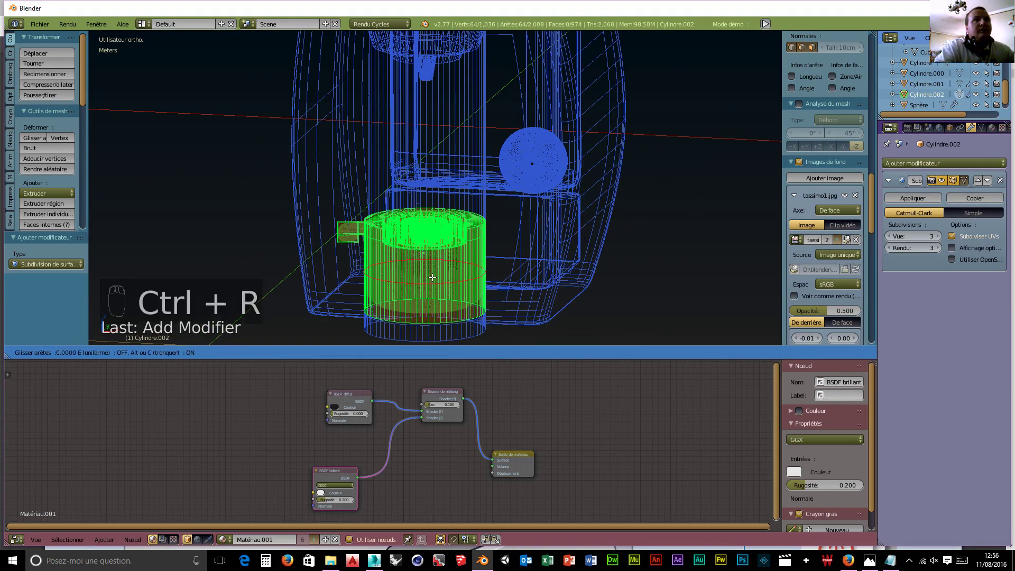
click(431, 321)
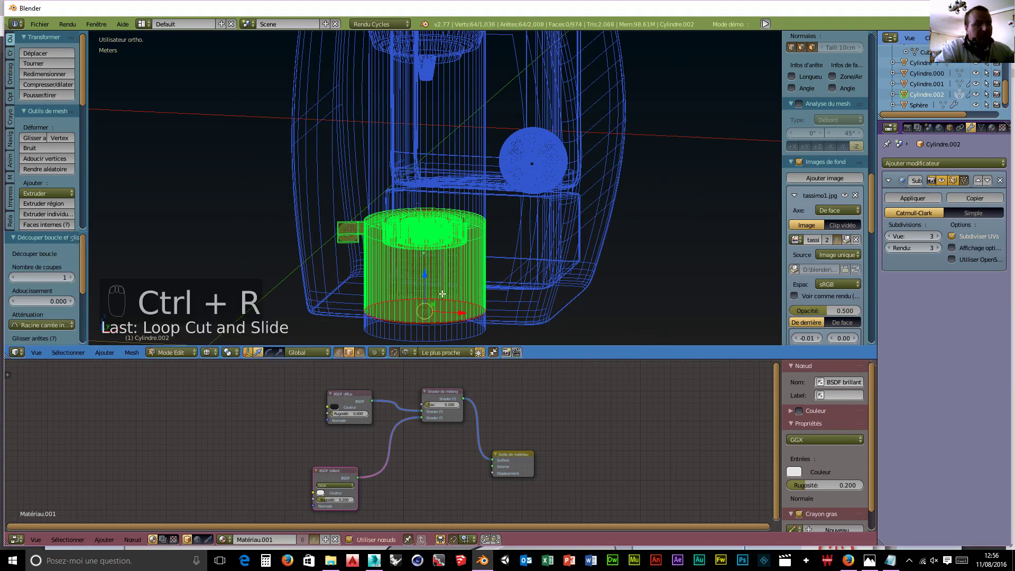
key(ctrl+r)
click(443, 326)
- Add an edge loop around the upper band and tab, slid fully up to the top edge
scroll(449, 277, up, 2)
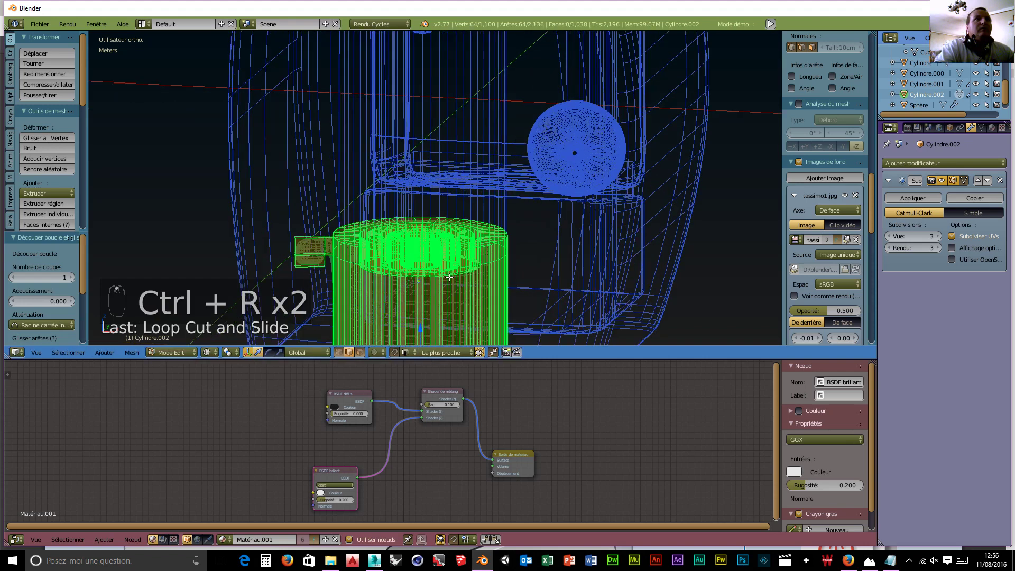
key(ctrl+r)
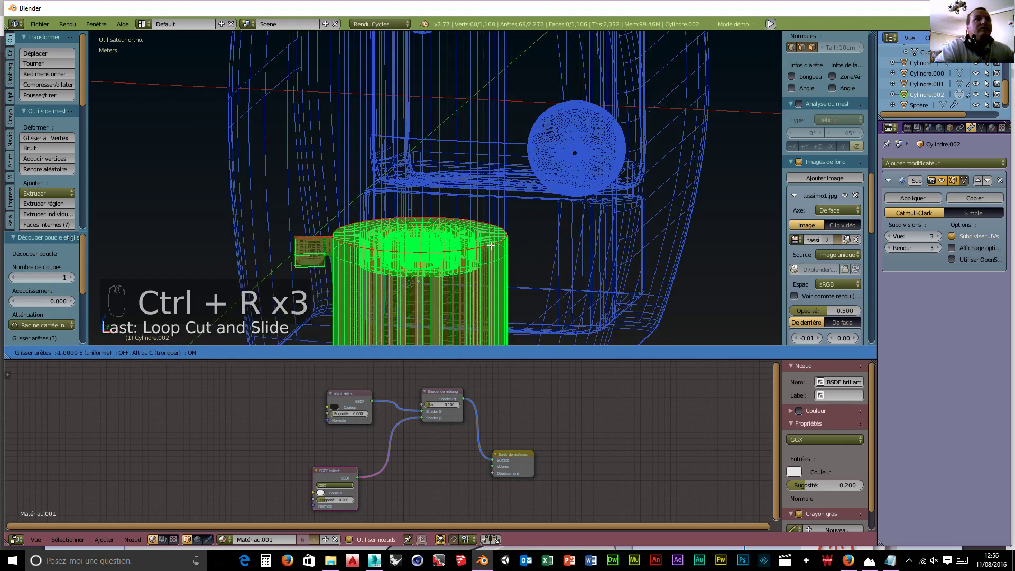
click(490, 244)
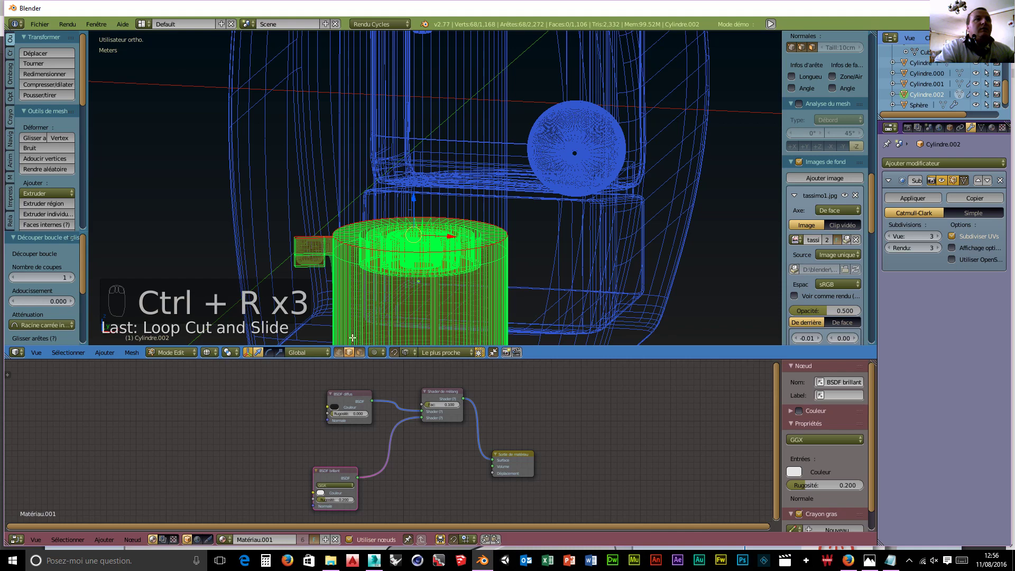
- Switch the viewport to solid shading and display the edit cage on the subdivided surface
click(207, 352)
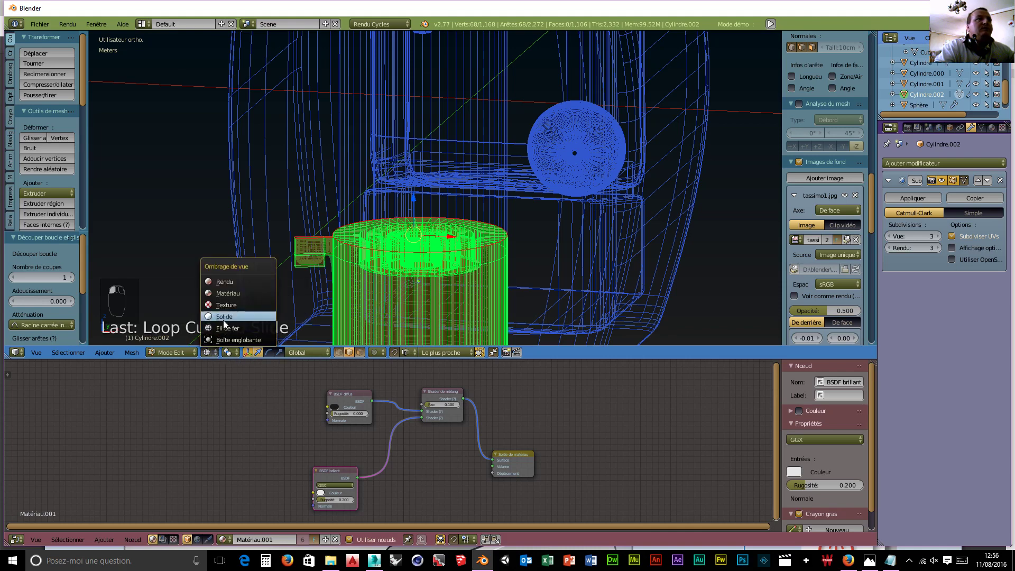
click(224, 317)
mouse_move(333, 294)
middle_down()
mouse_move(394, 295)
mouse_move(345, 333)
middle_up()
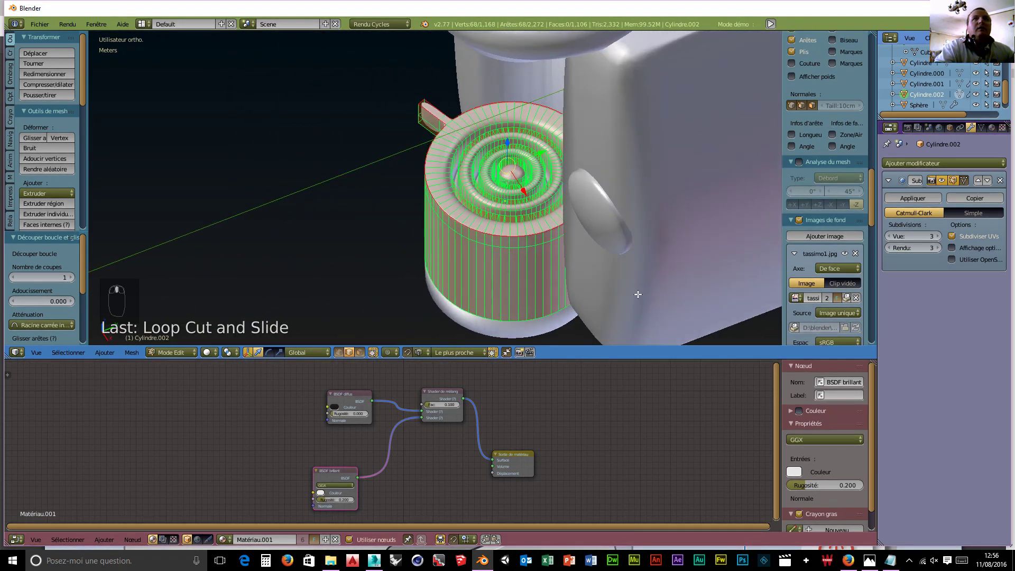
click(965, 180)
scroll(479, 237, up, 4)
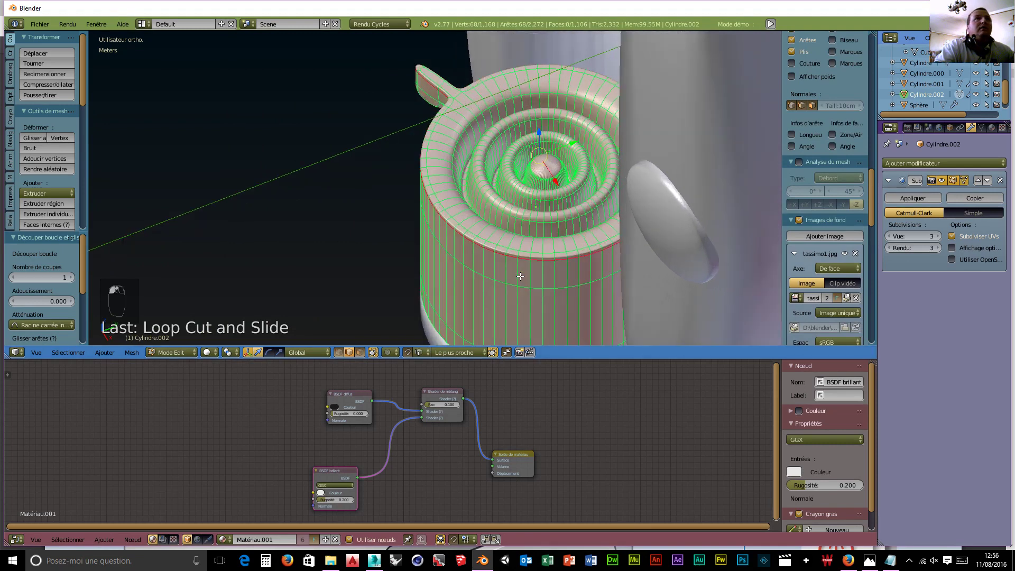
- Add two supporting edge loops to sharpen the outer rim where it meets the first groove
key(ctrl+r)
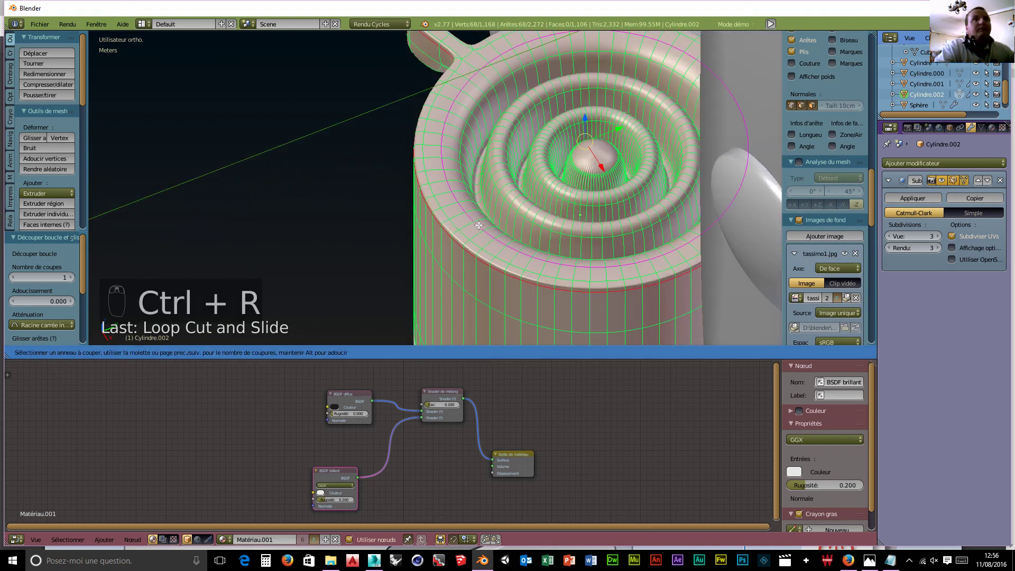
click(512, 212)
right_click(513, 212)
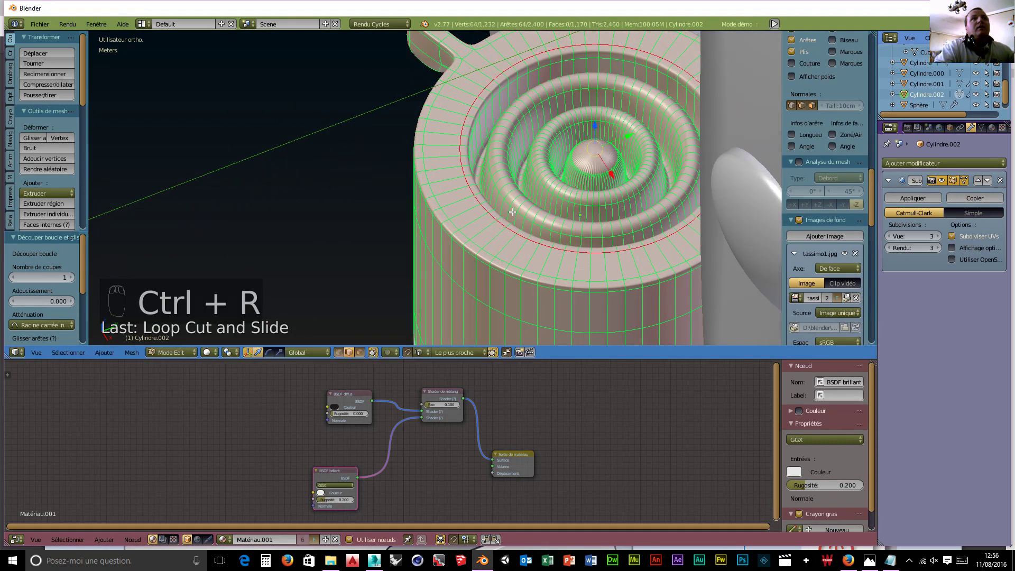
key(ctrl+r)
click(482, 203)
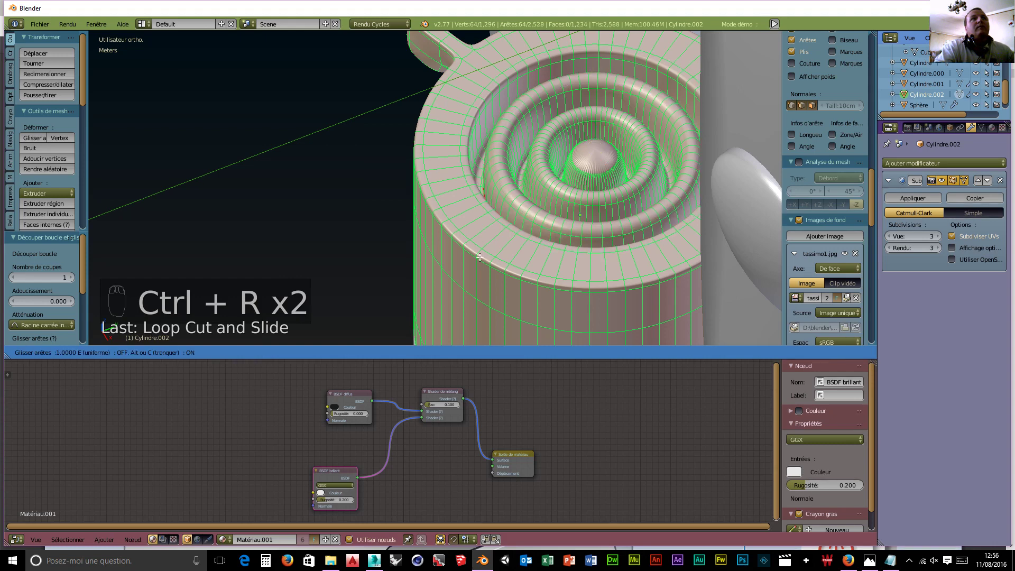
click(481, 257)
- Add two supporting edge loops at the first groove and the outer edge of the larger raised ring
key(ctrl+r)
click(475, 152)
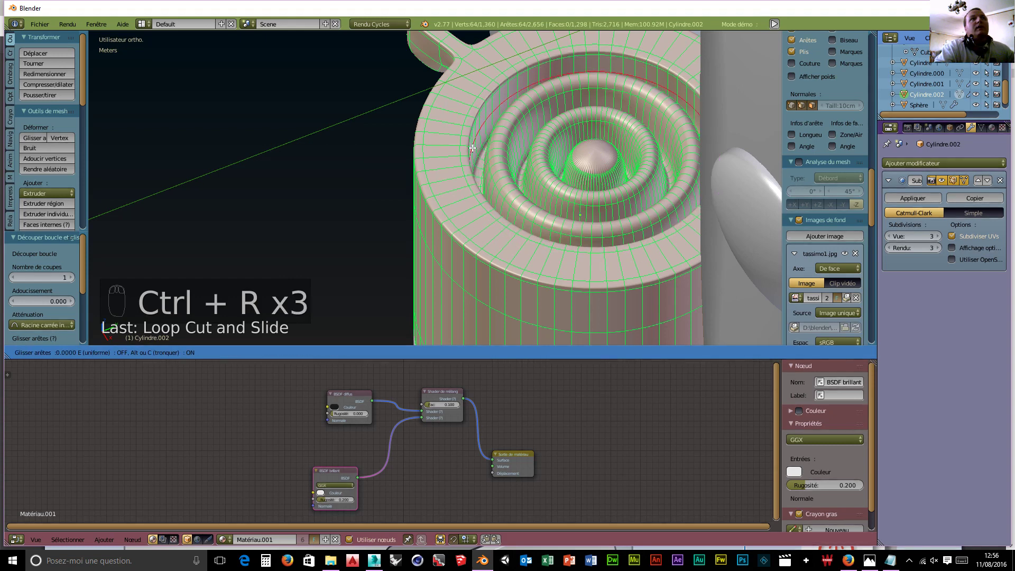
click(480, 184)
key(ctrl+r)
click(473, 182)
click(468, 180)
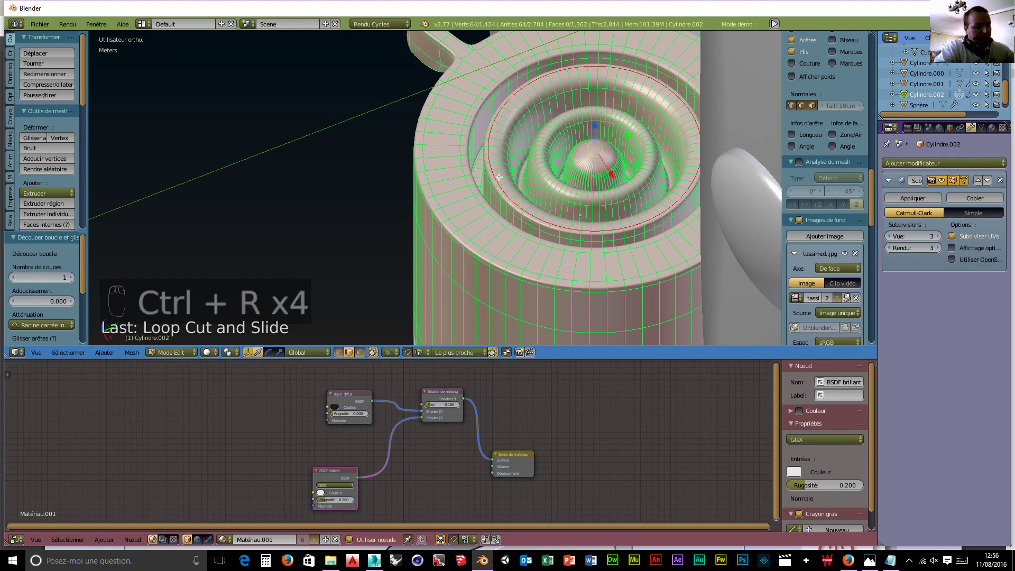
- Add supporting edge loops to the larger raised ring's inner edge and the adjoining second groove
key(ctrl+r)
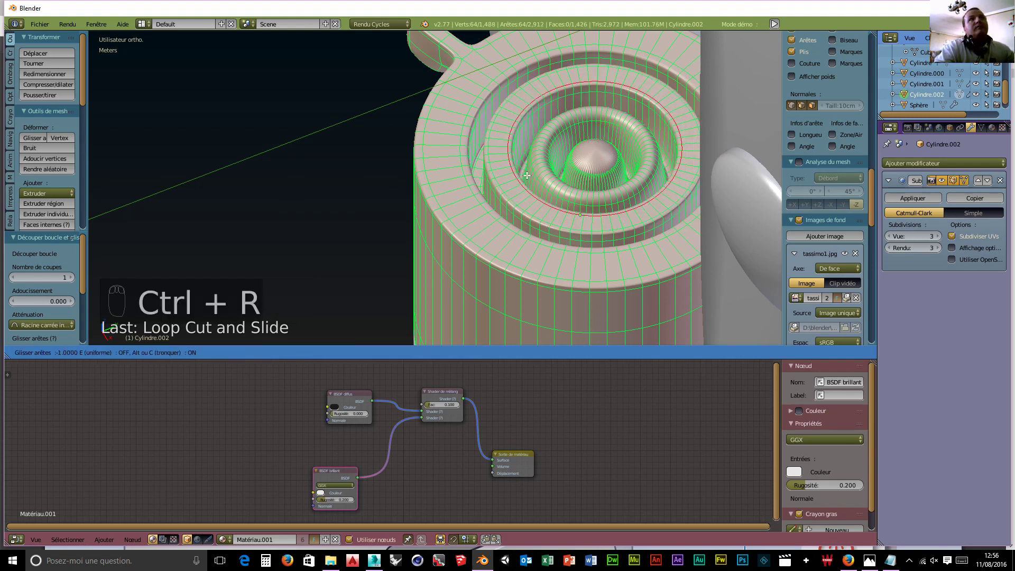
click(523, 176)
click(530, 174)
key(ctrl+r)
click(531, 173)
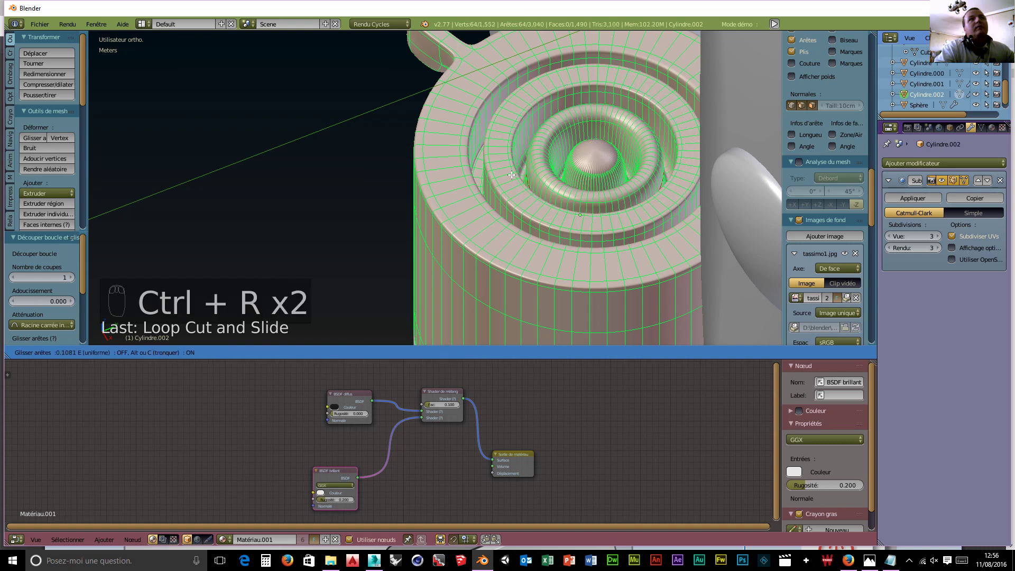
click(527, 216)
- Add supporting edge loops at the outer and inner edges of the cup stand's smaller raised ring
key(ctrl+r)
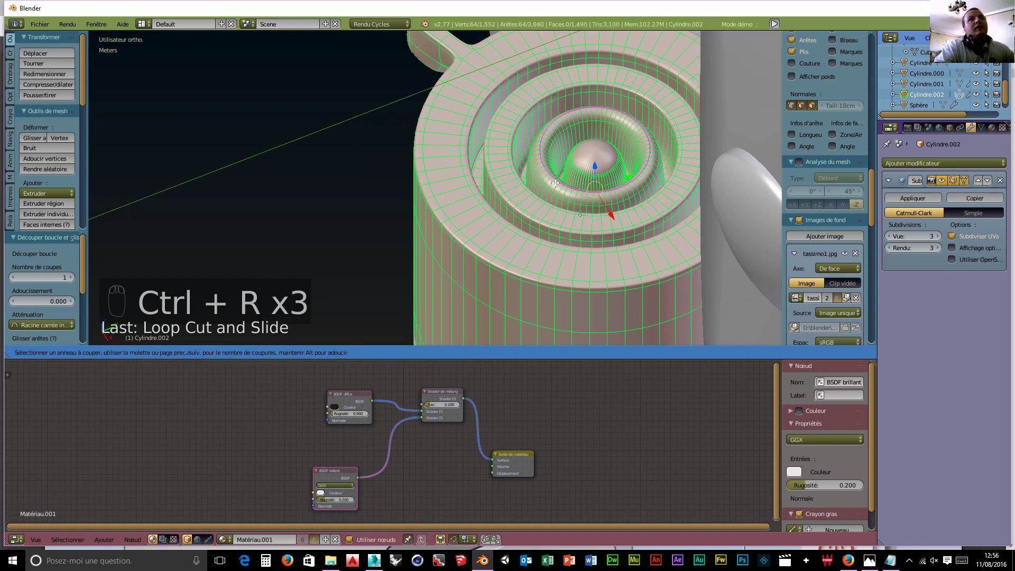
click(555, 183)
click(555, 186)
key(ctrl+r)
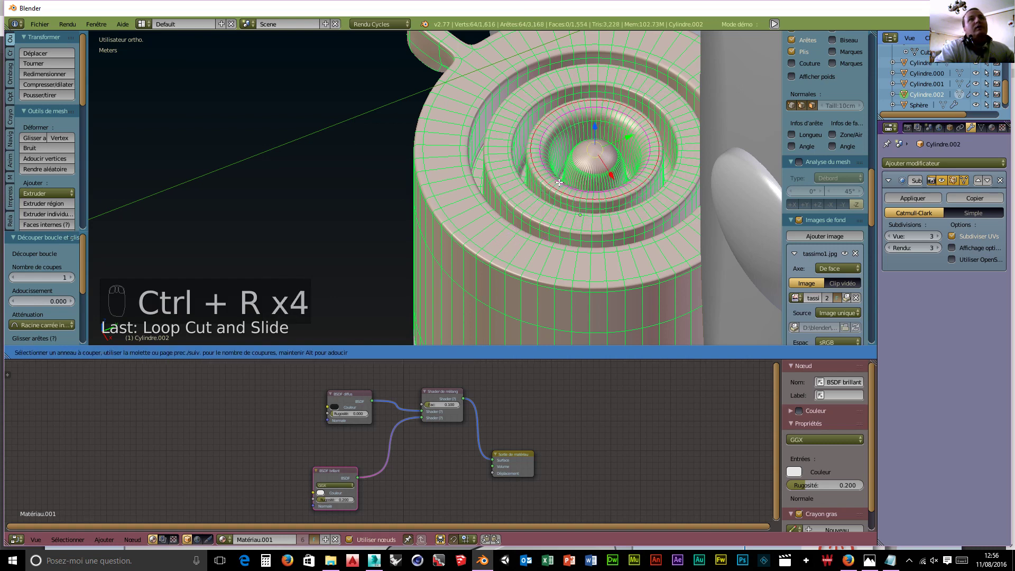
click(559, 183)
click(594, 170)
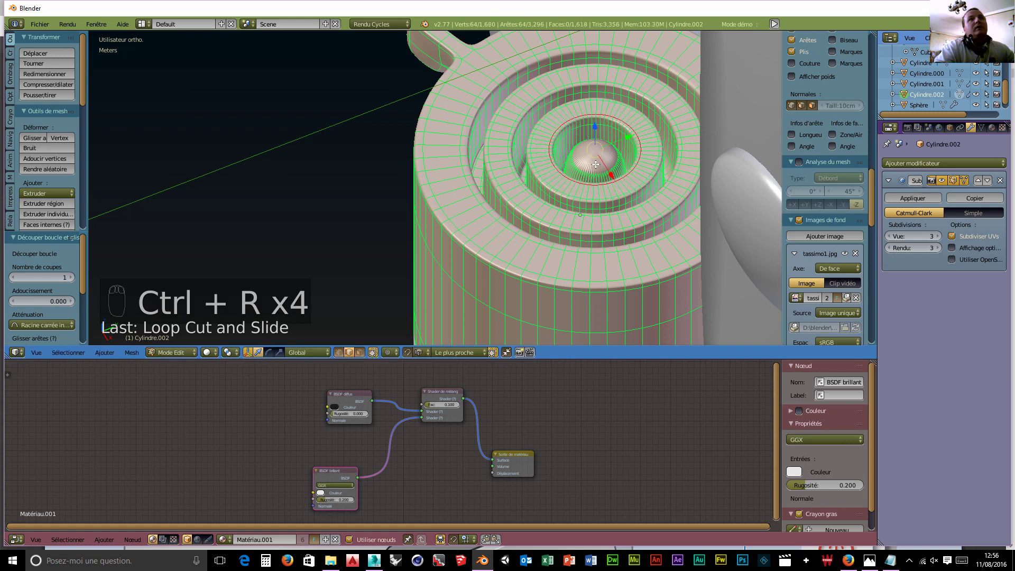
- Add two supporting edge loops around the innermost groove and the central disc of the cup stand
key(ctrl+r)
click(608, 161)
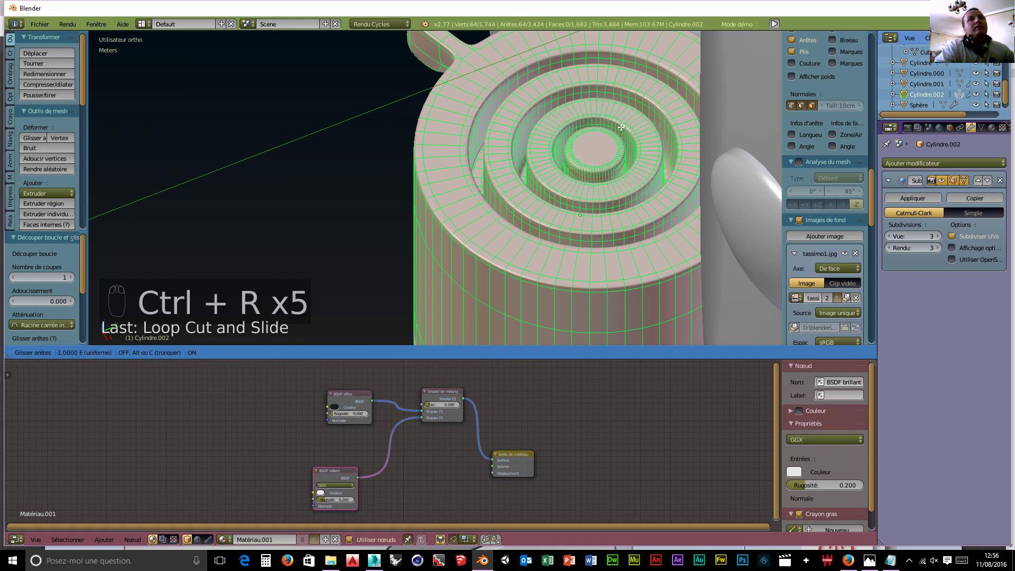
click(594, 153)
key(ctrl+r)
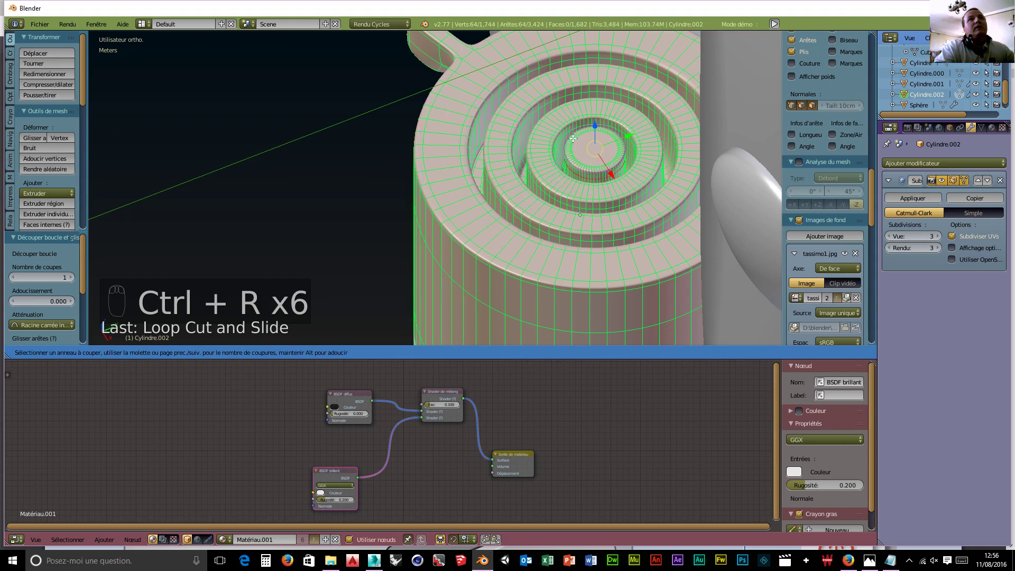
click(608, 163)
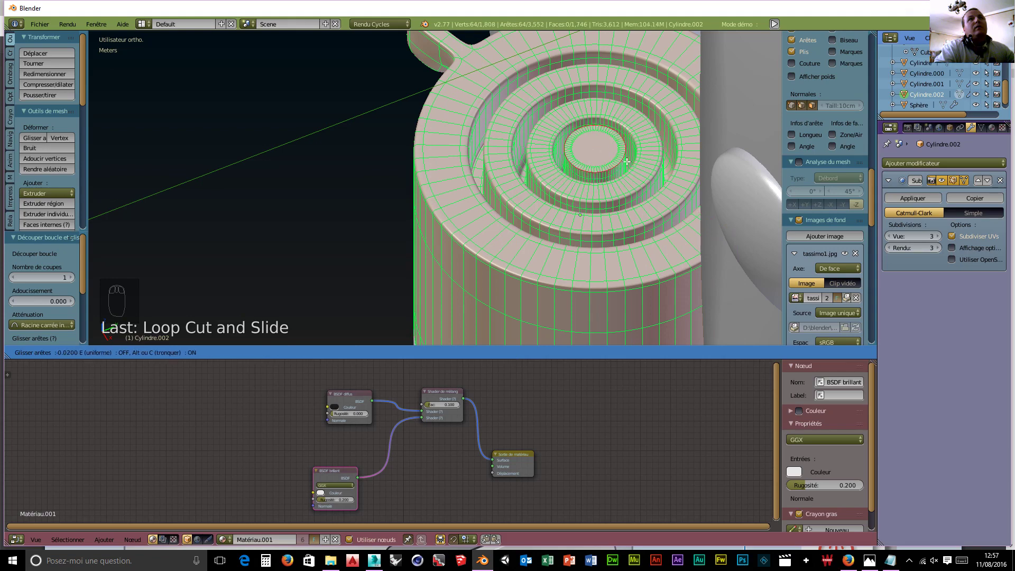
click(630, 165)
- Return the cup stand to Object Mode, apply its subdivision surface modifier, and show its material settings
scroll(508, 224, down, 2)
middle_drag(501, 229, 491, 210)
scroll(491, 210, down, 3)
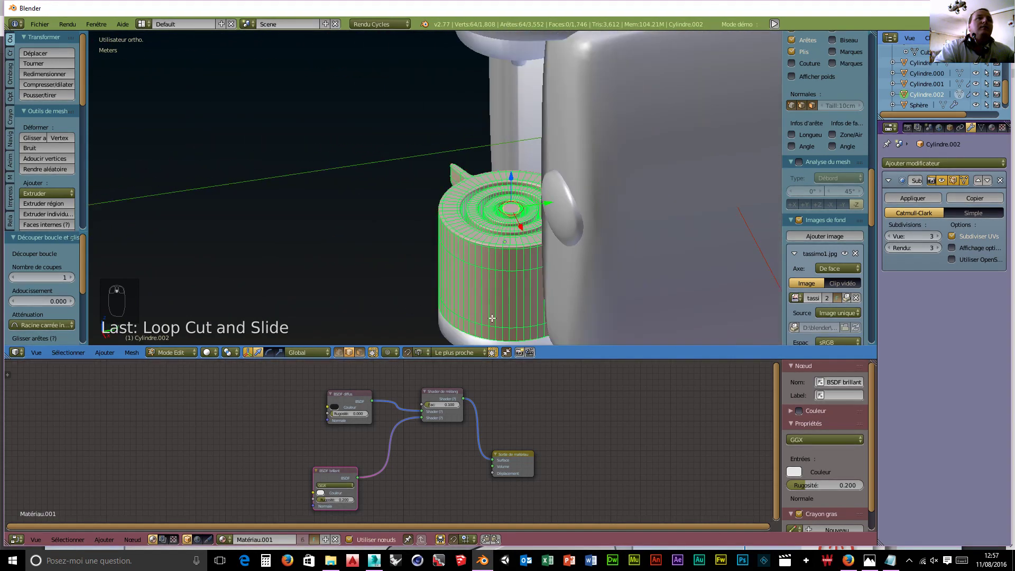
middle_drag(492, 318, 513, 314)
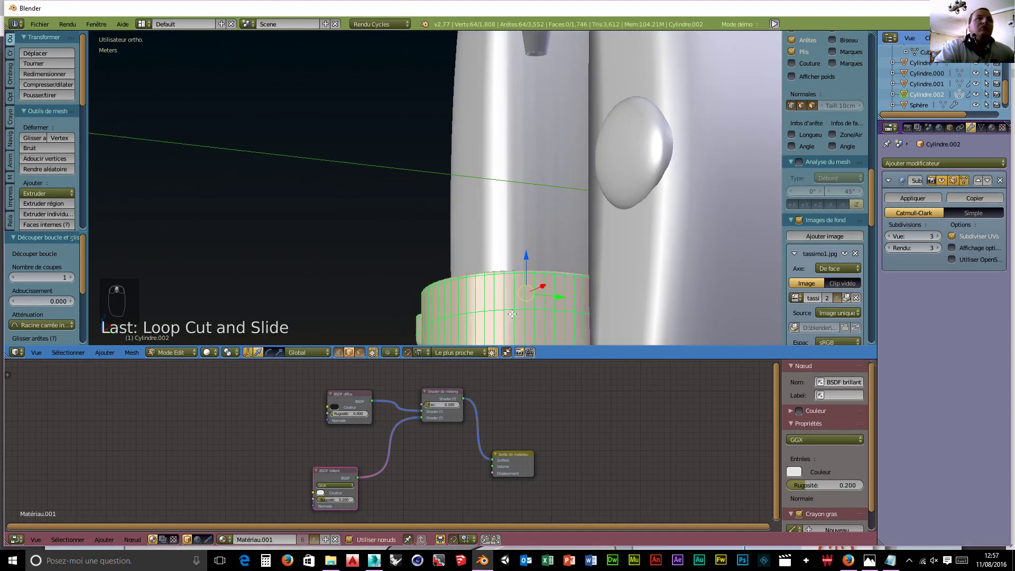
scroll(512, 314, down, 4)
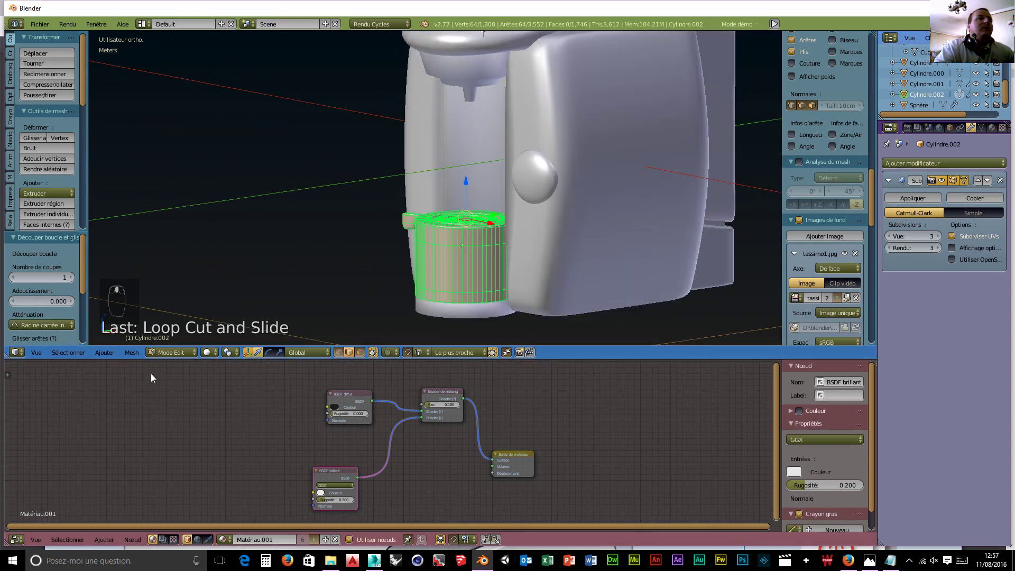
click(167, 351)
click(166, 339)
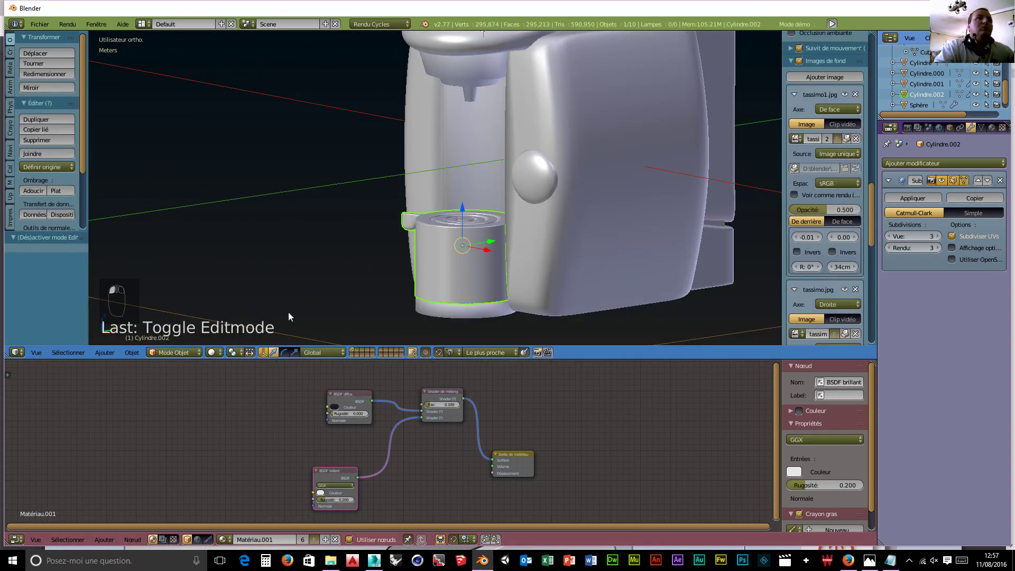
click(915, 198)
click(992, 128)
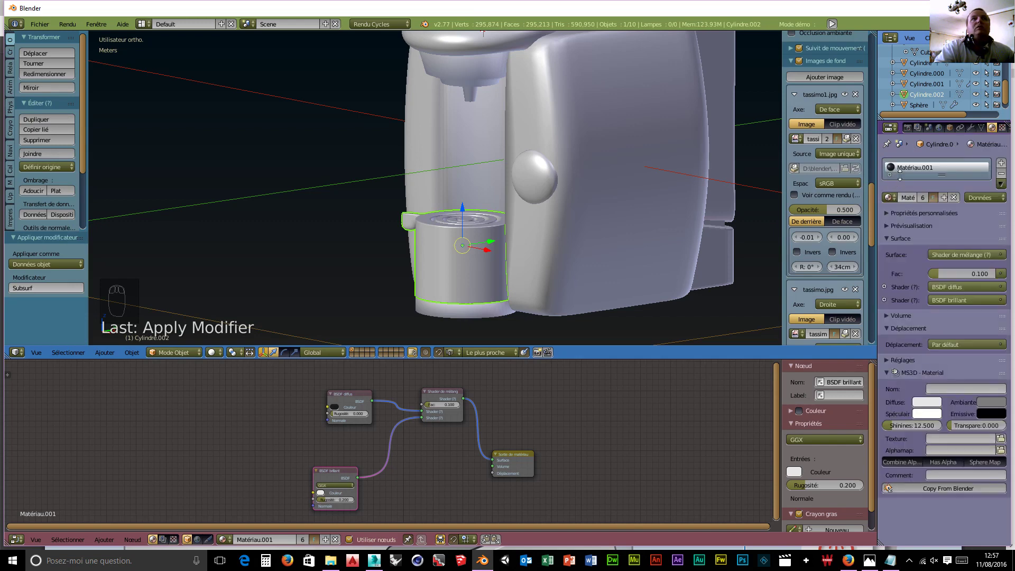
- Add a cube mesh to the scene and display the viewport in wireframe
scroll(529, 277, down, 3)
middle_drag(529, 280, 537, 211)
scroll(537, 281, down, 3)
scroll(538, 282, up, 6)
scroll(537, 286, down, 5)
scroll(580, 234, up, 5)
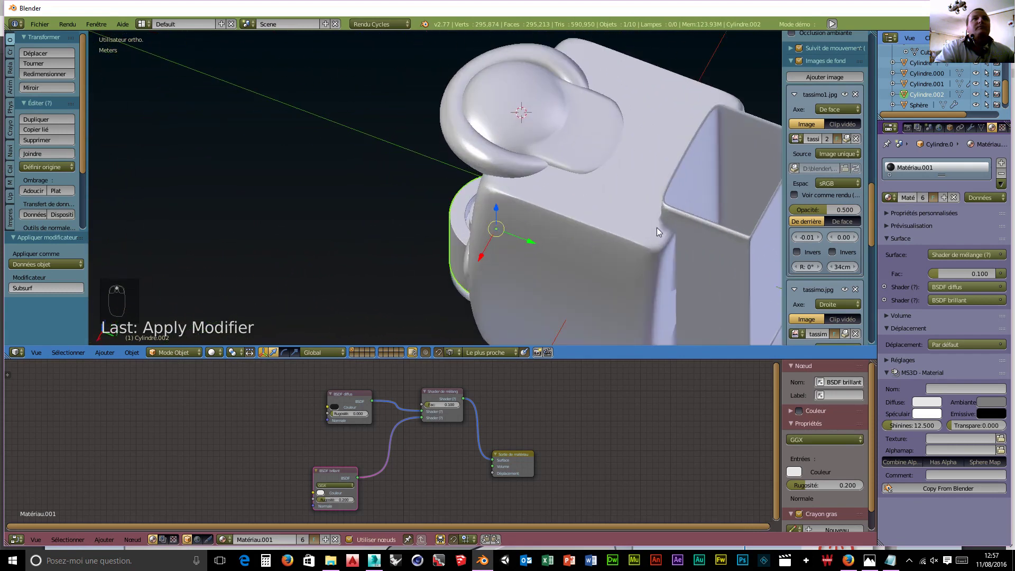
middle_drag(657, 228, 587, 211)
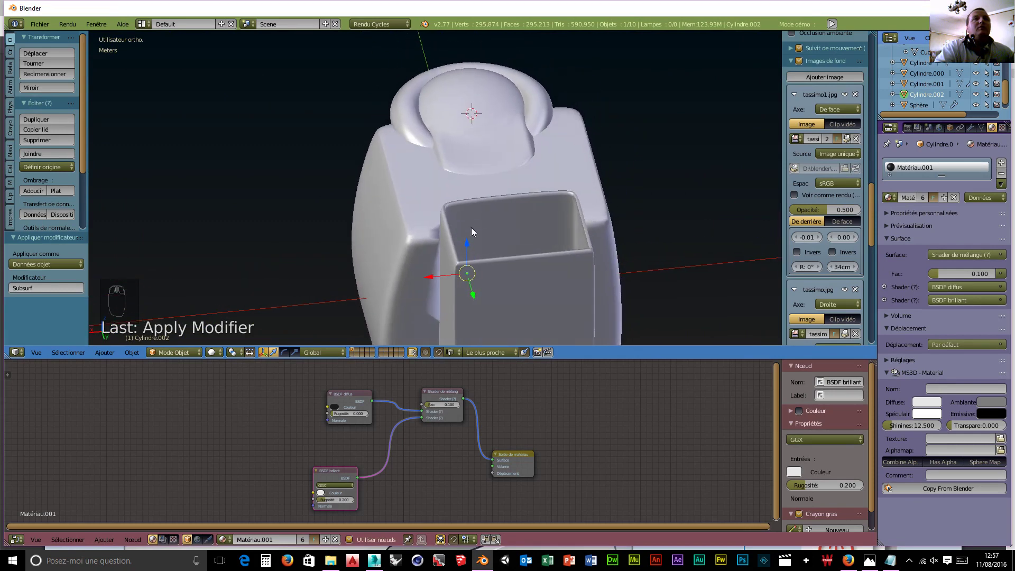
middle_drag(529, 280, 513, 268)
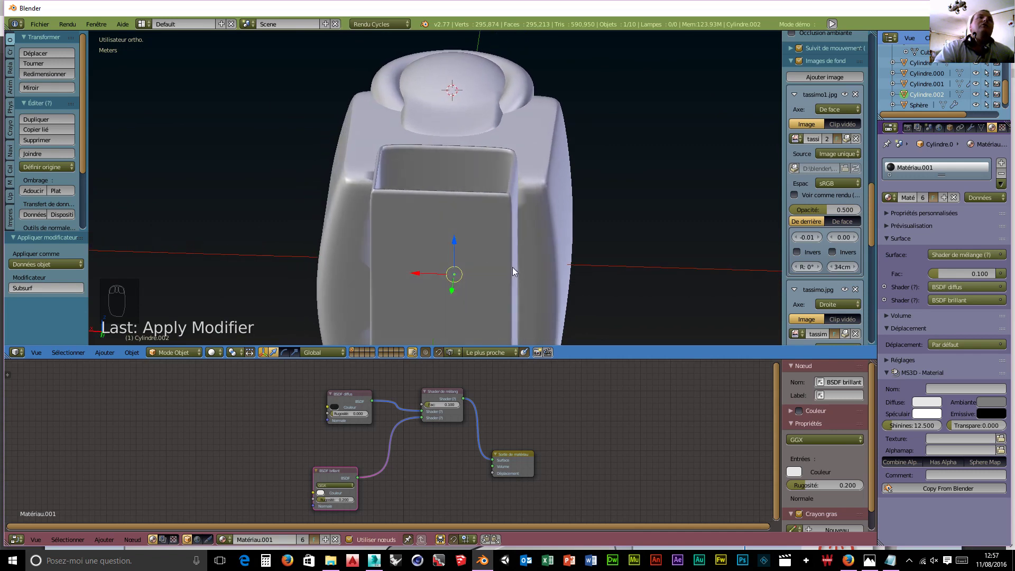
key(shift+a)
mouse_move(481, 251)
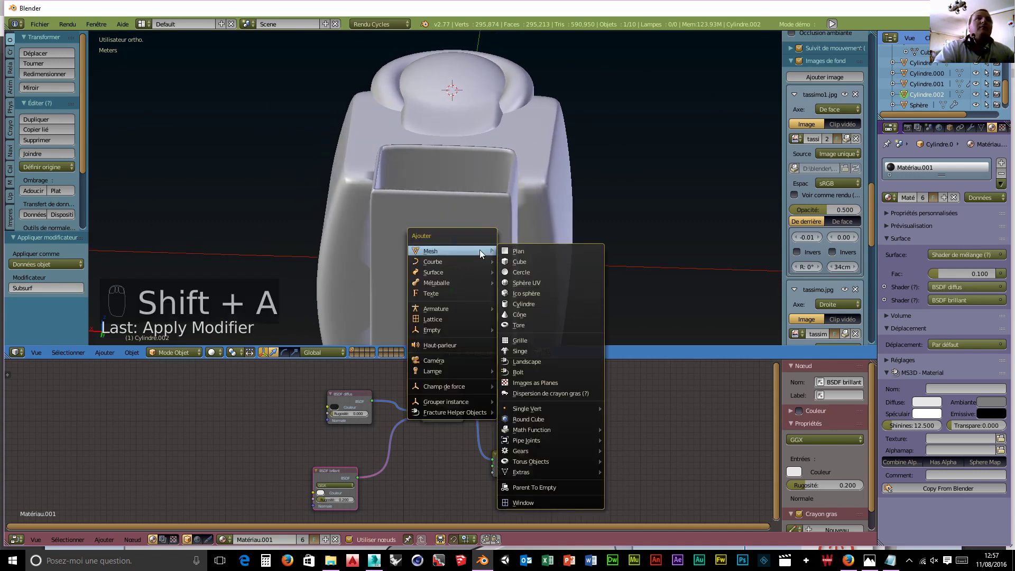
click(528, 262)
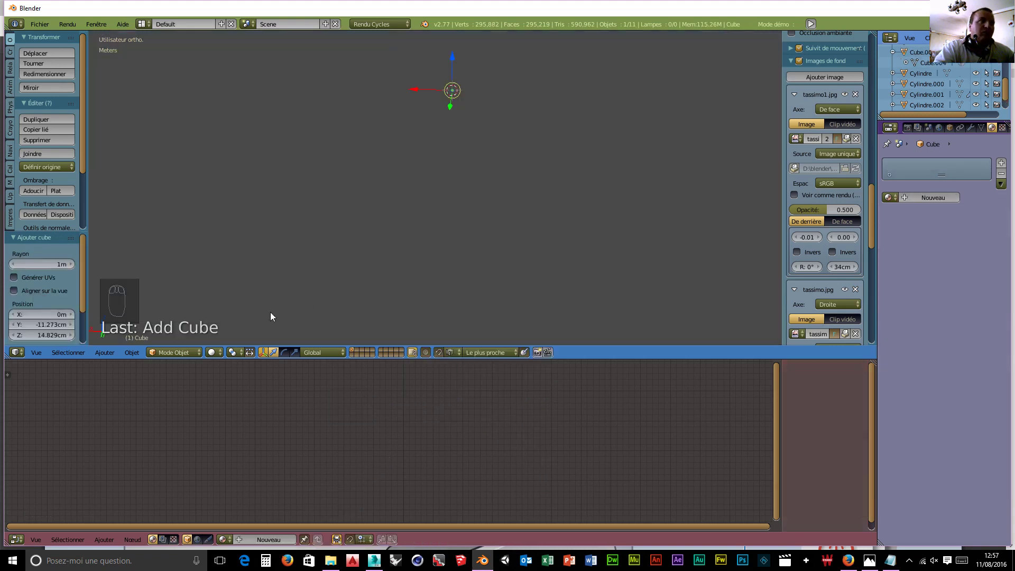
click(221, 354)
click(228, 329)
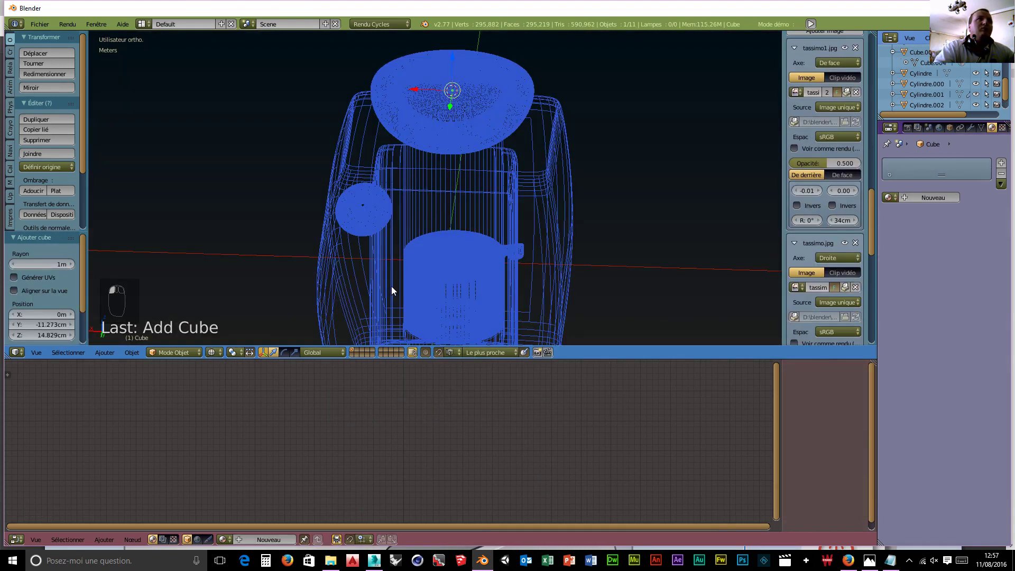
- Scale the new cube to about 0.103 and move it about 26 cm along Y over the rear water tank
key(s)
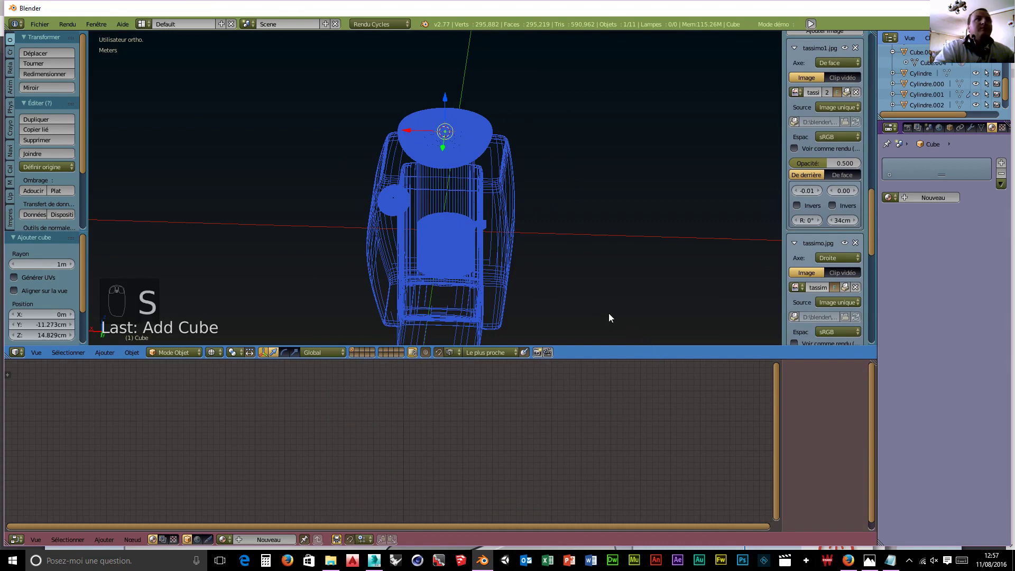
key(s)
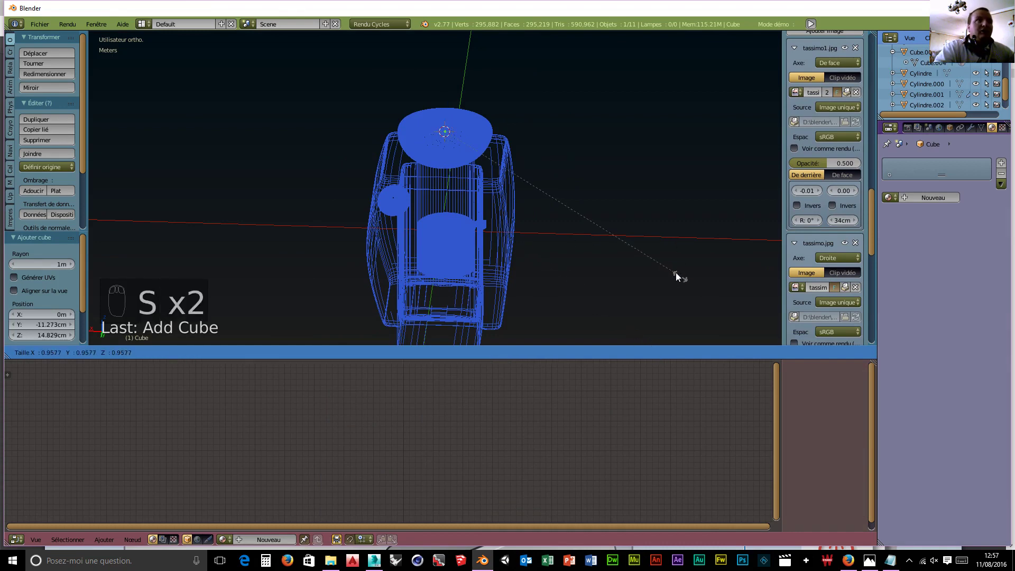
click(479, 136)
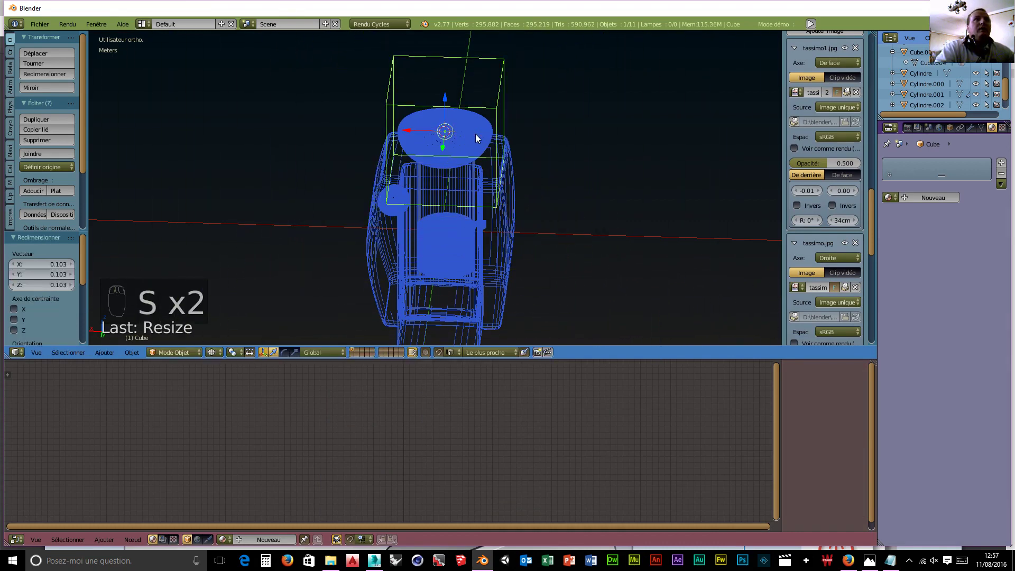
middle_drag(476, 138, 432, 240)
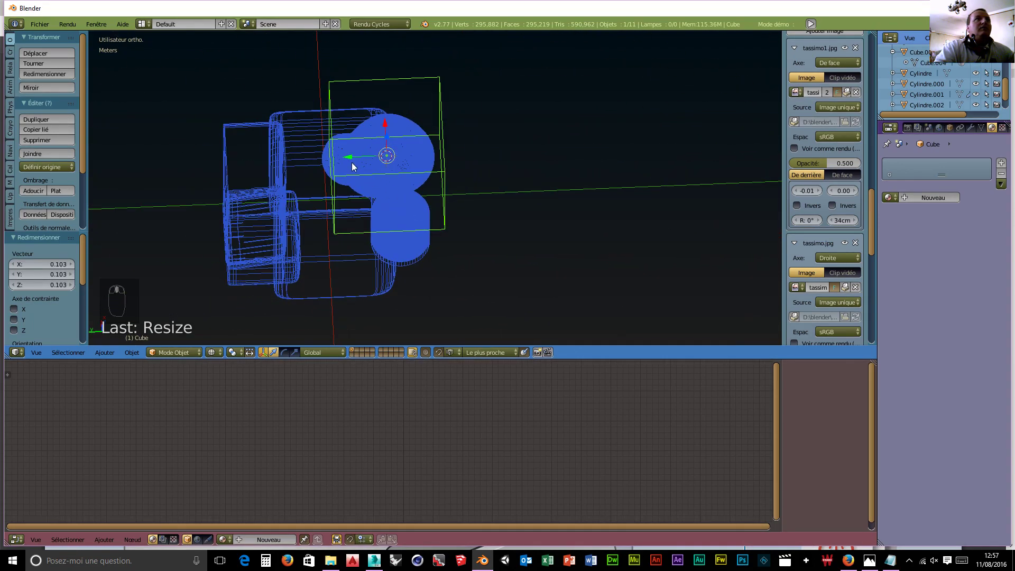
drag(352, 162, 221, 176)
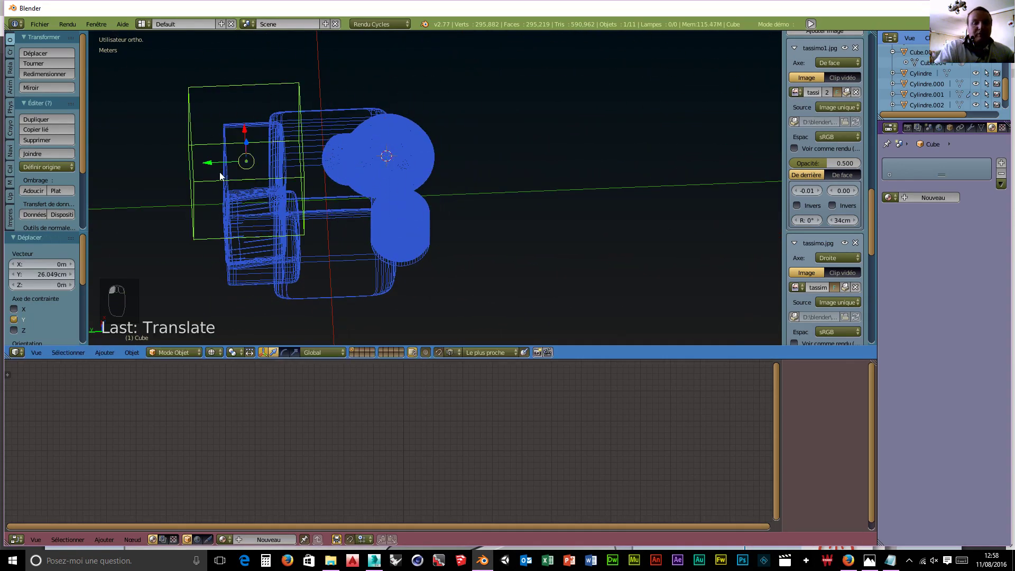
- Flatten the cube along Z in two passes, scaling by about 0.312 and then 0.557, at the tank's upper end
key(KP_7)
shift+middle_drag(422, 143, 422, 267)
scroll(493, 258, up, 5)
middle_drag(591, 206, 622, 215)
key(s)
key(z)
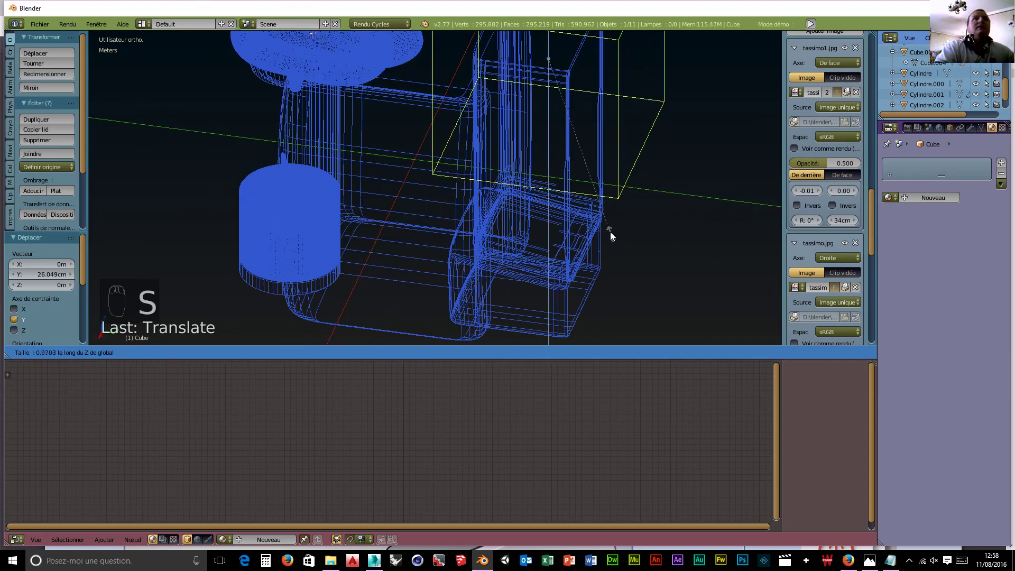
click(567, 119)
middle_drag(636, 183, 417, 120)
scroll(424, 156, down, 4)
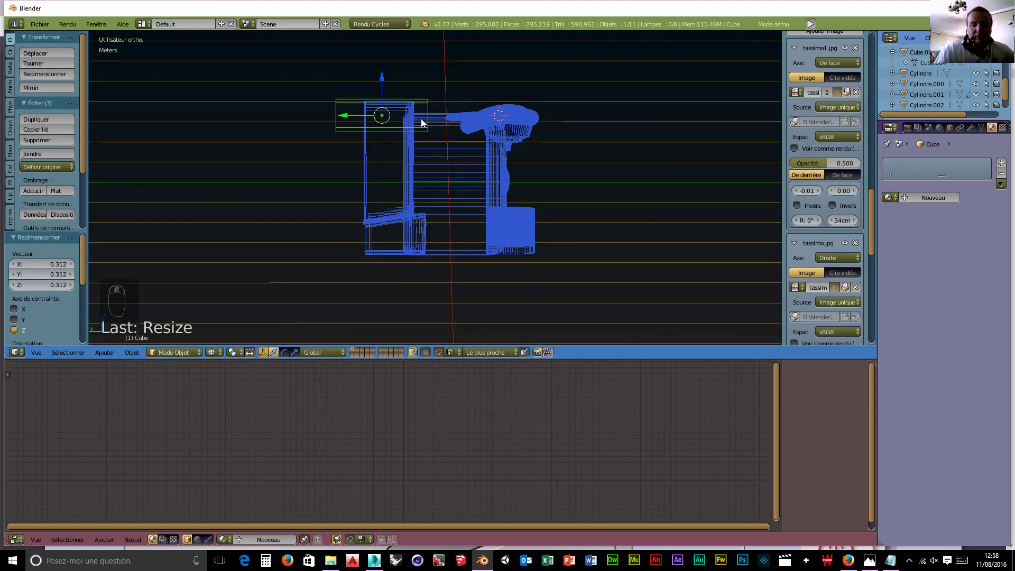
key(s)
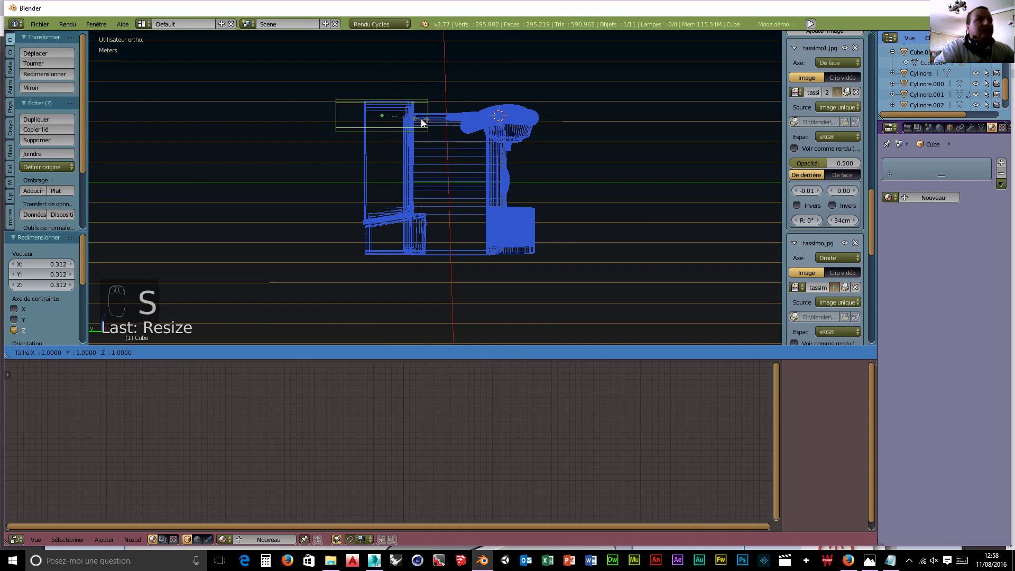
key(z)
click(404, 112)
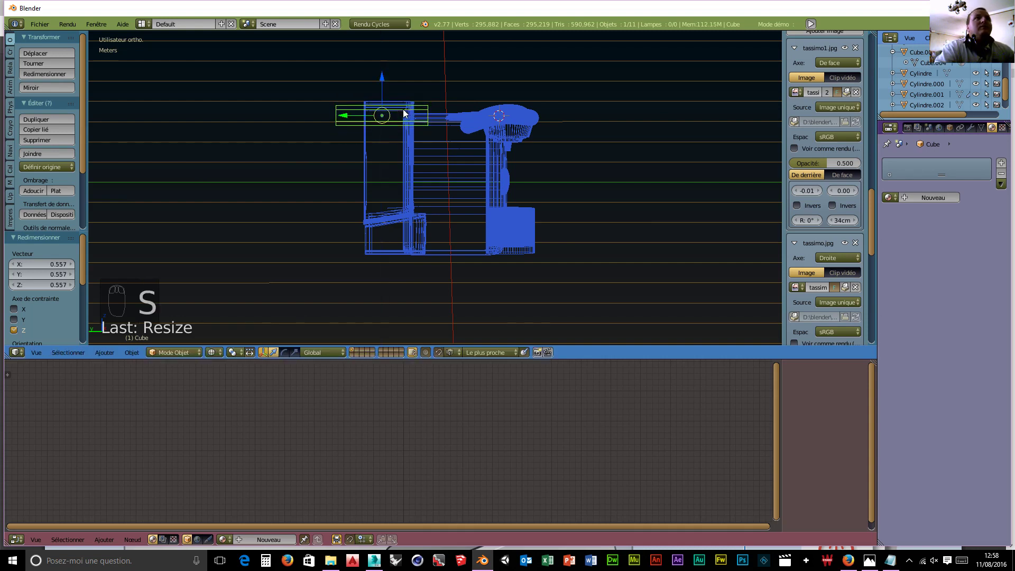
- Add a Boolean modifier to the flattened cube with Intersection against the water tank (Cube.003), and apply it
key(KP_3)
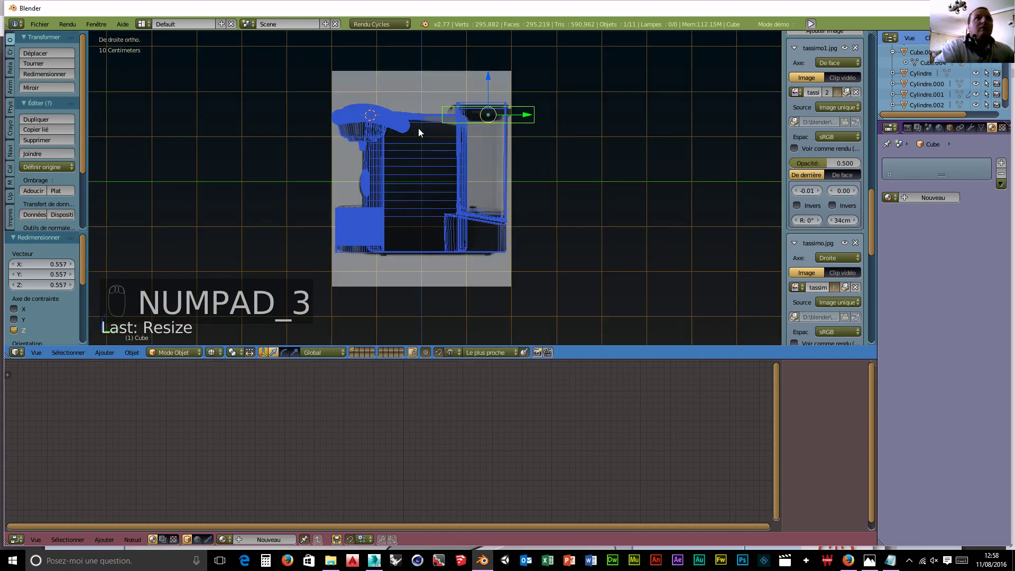
scroll(579, 164, up, 1)
scroll(579, 159, up, 2)
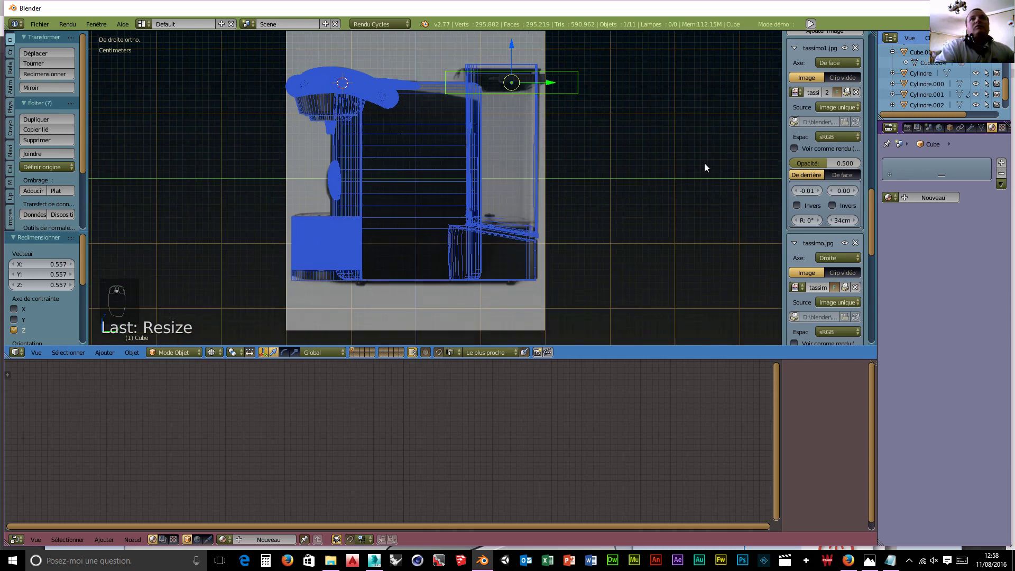
click(972, 128)
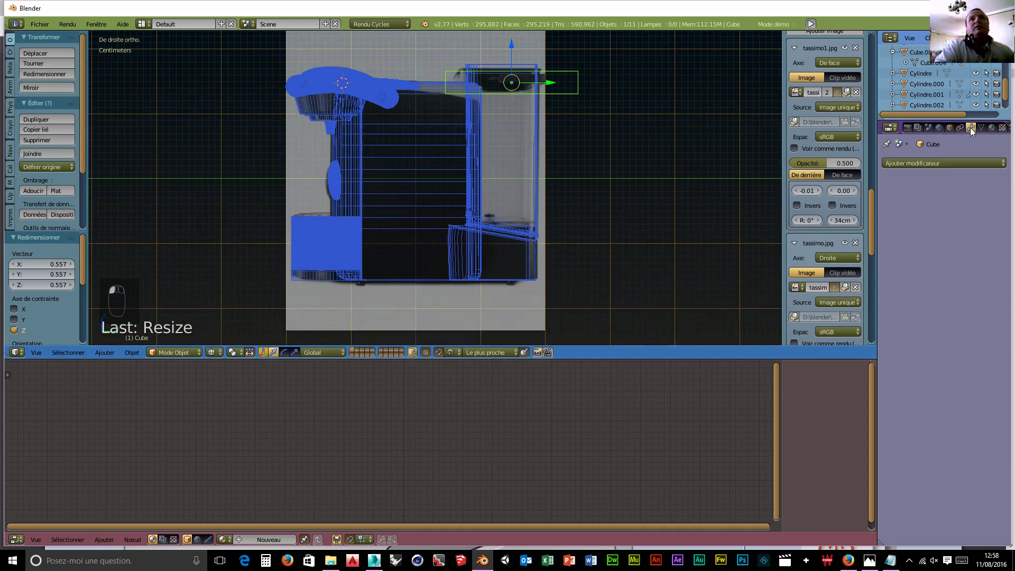
click(909, 162)
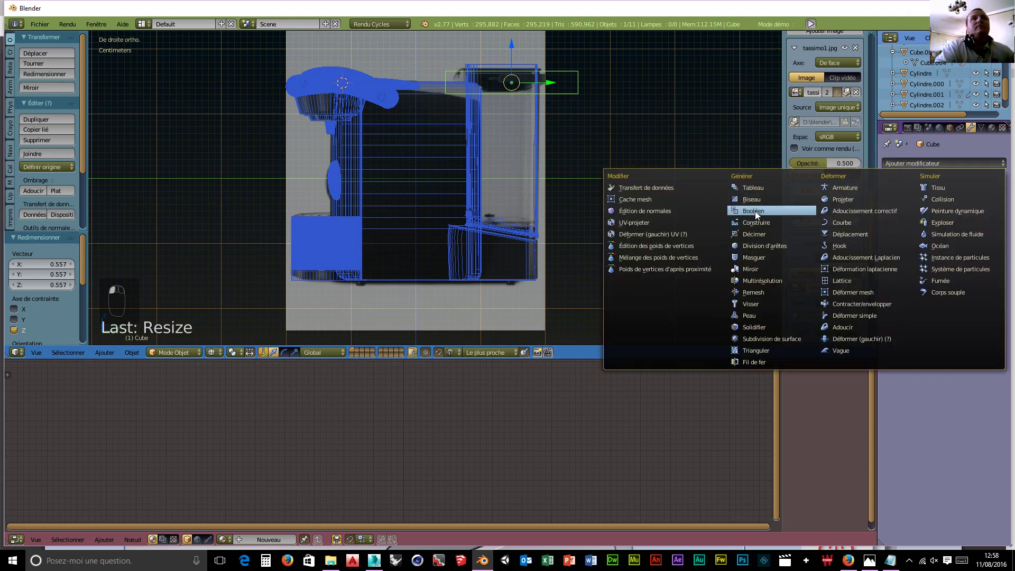
click(755, 211)
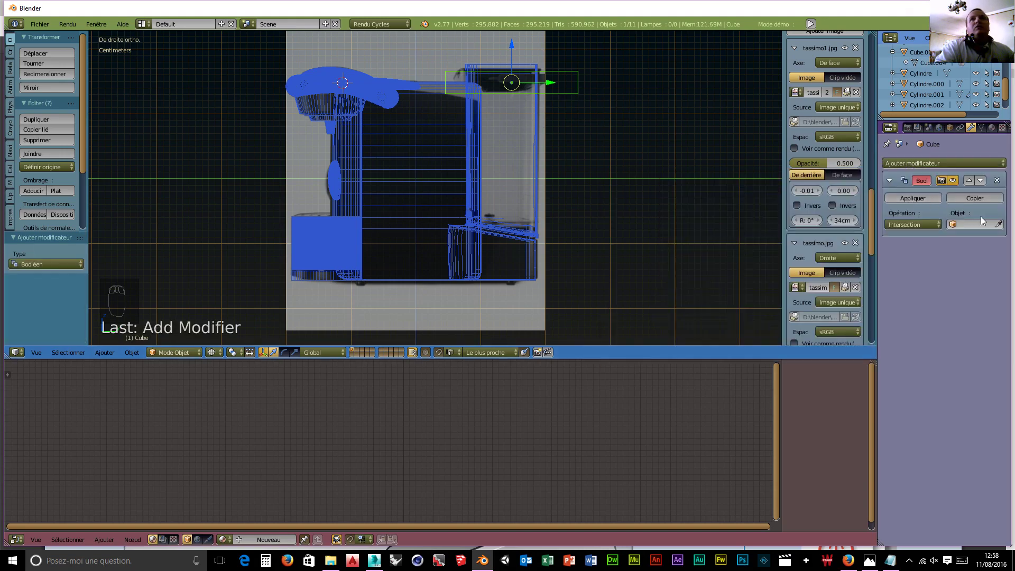
click(999, 224)
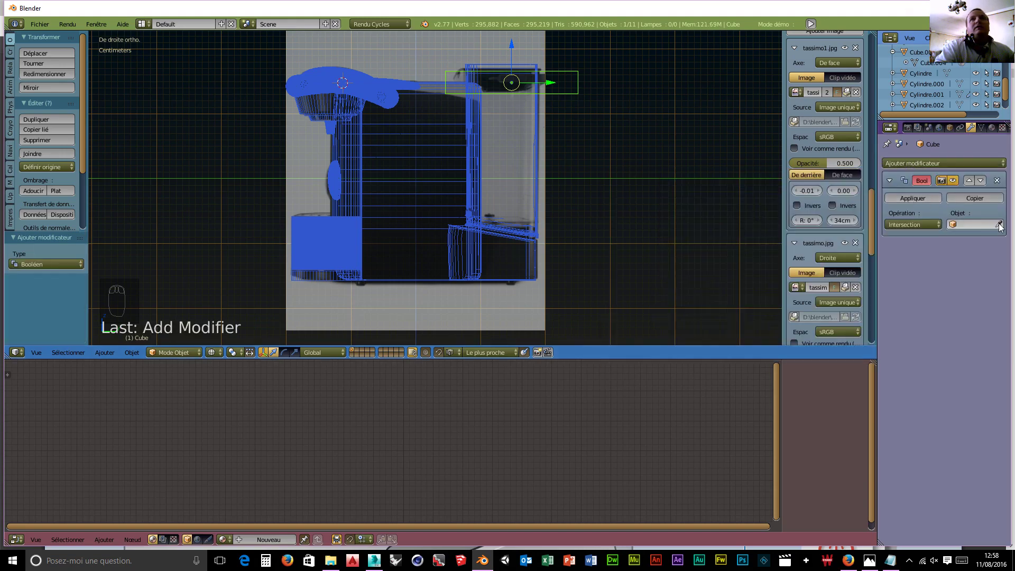
click(530, 103)
middle_drag(684, 189, 624, 243)
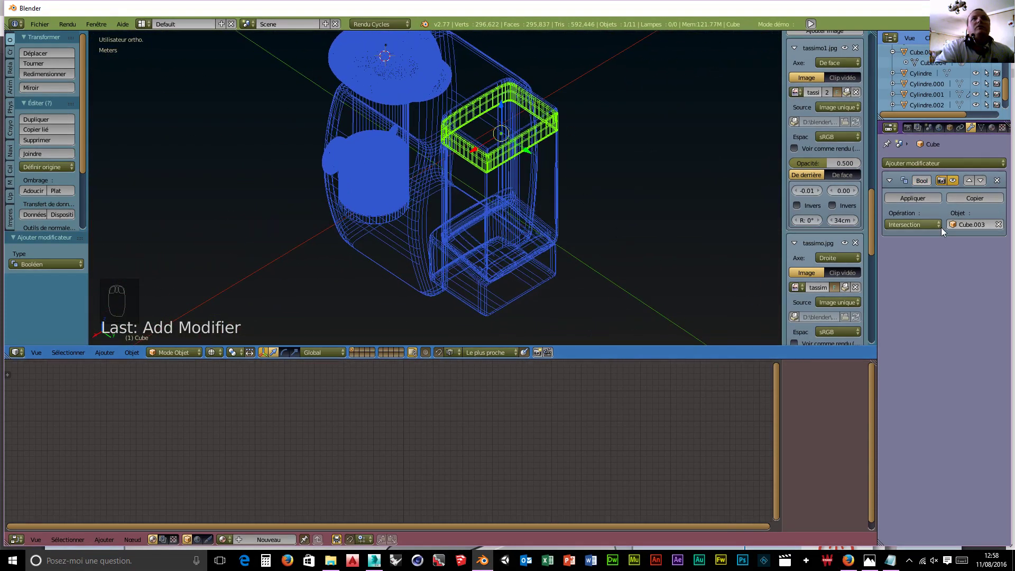
click(914, 198)
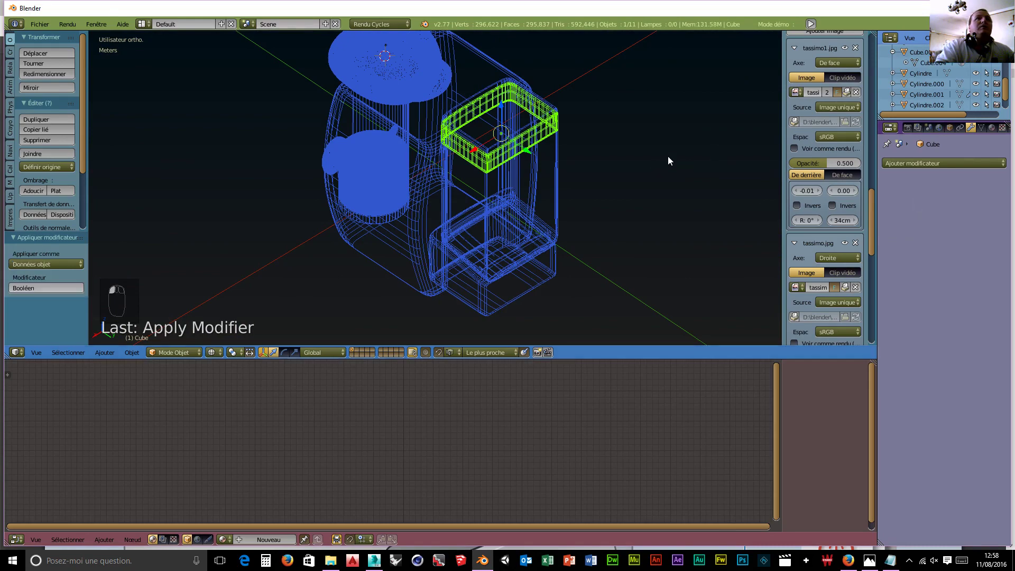
- Raise the resulting band about 2.3 cm along Z and scale its height to about 0.323 at the tank's rim
click(499, 107)
drag(499, 106, 499, 96)
middle_drag(548, 196, 377, 191)
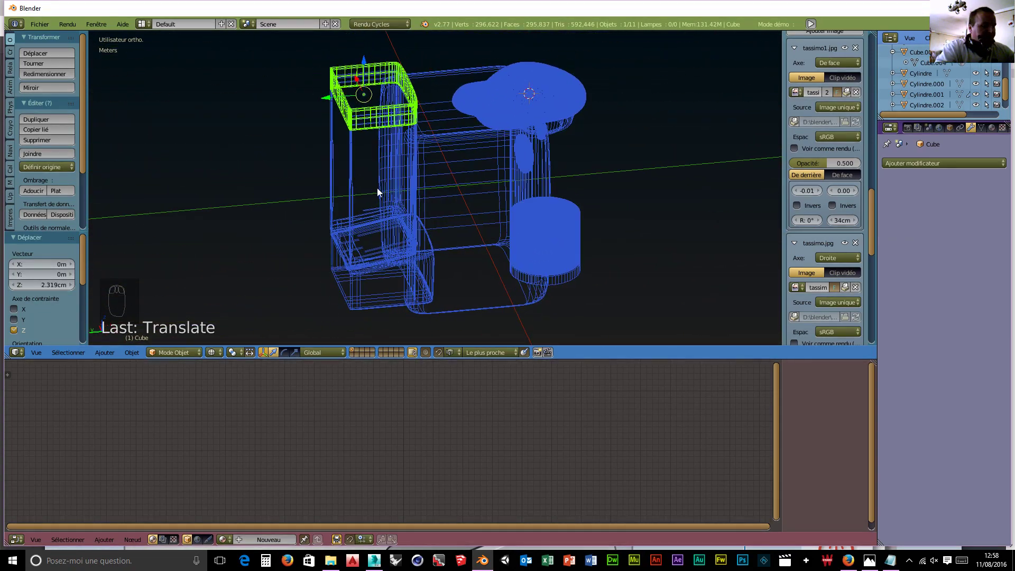
key(s)
key(z)
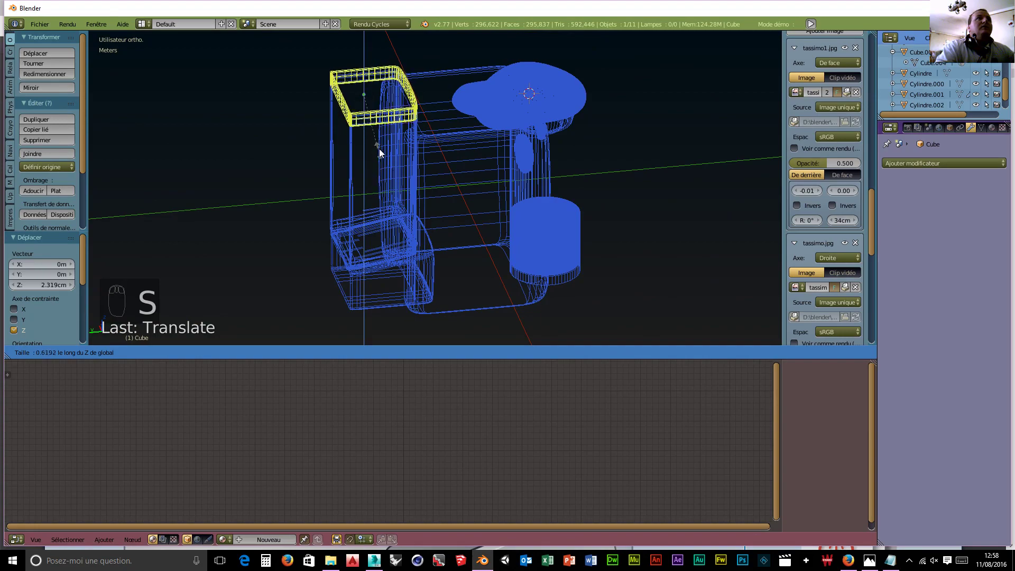
click(372, 124)
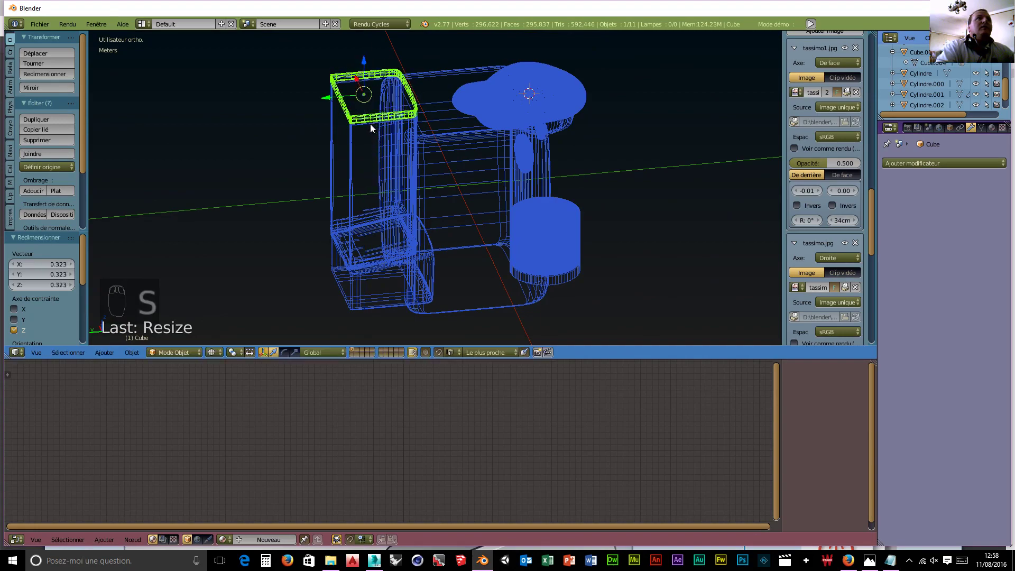
middle_drag(370, 124, 440, 142)
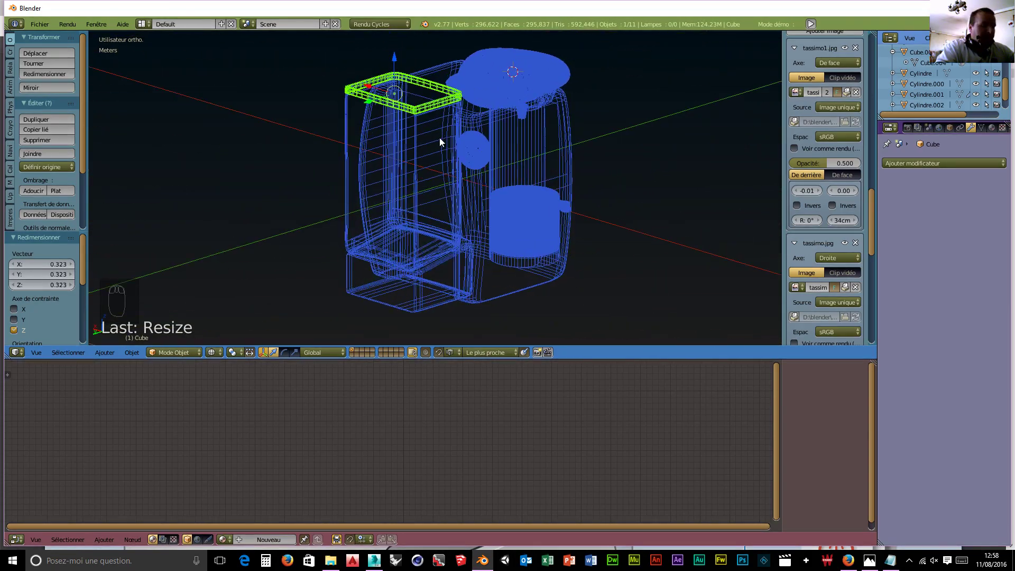